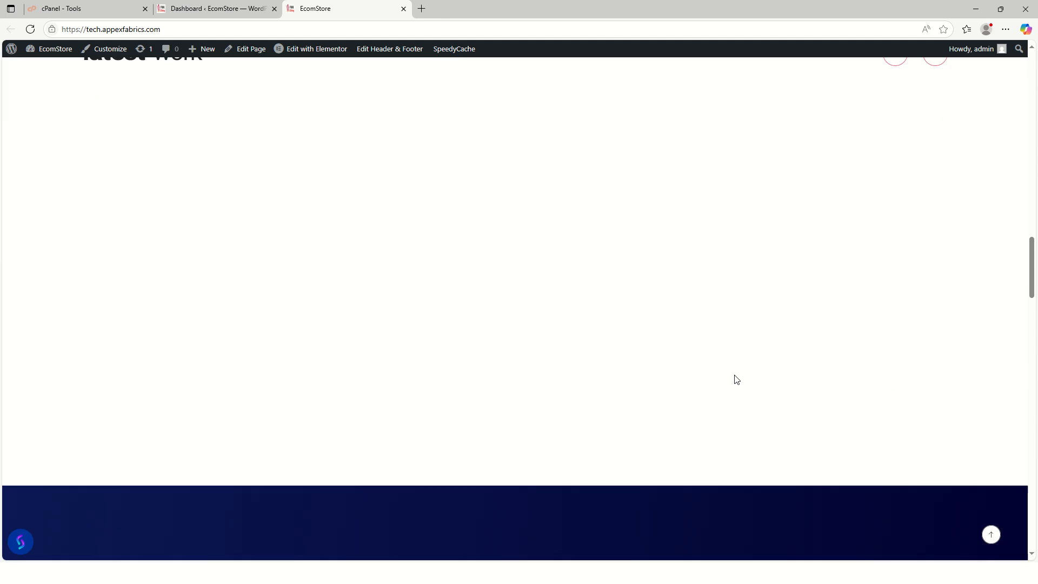
- Scroll up and down through the current page to review it
{"action": "scroll", "coordinate": [743, 378], "scroll_direction": "down", "scroll_amount": 6}
{"action": "scroll", "coordinate": [759, 407], "scroll_direction": "down", "scroll_amount": 6}
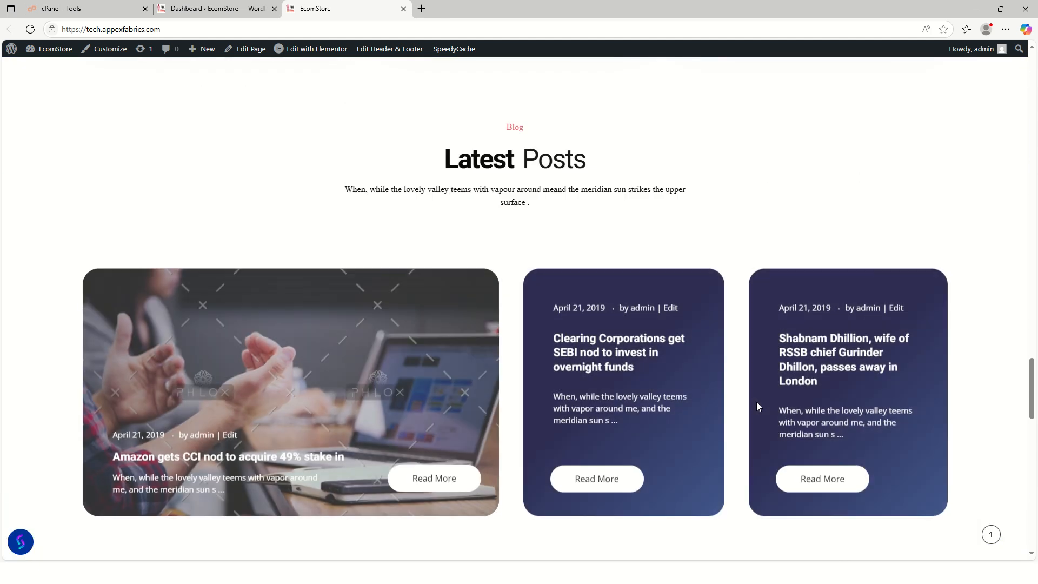
{"action": "scroll", "coordinate": [759, 407], "scroll_direction": "up", "scroll_amount": 6}
{"action": "scroll", "coordinate": [758, 407], "scroll_direction": "down", "scroll_amount": 12}
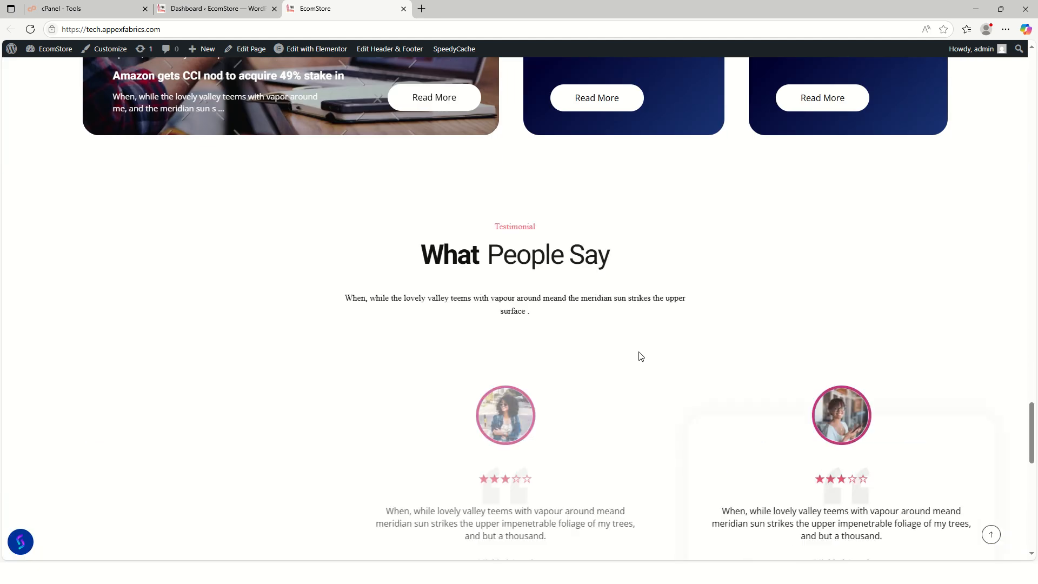
{"action": "scroll", "coordinate": [790, 395], "scroll_direction": "up", "scroll_amount": 1}
{"action": "scroll", "coordinate": [790, 393], "scroll_direction": "down", "scroll_amount": 4}
{"action": "scroll", "coordinate": [791, 394], "scroll_direction": "down", "scroll_amount": 10}
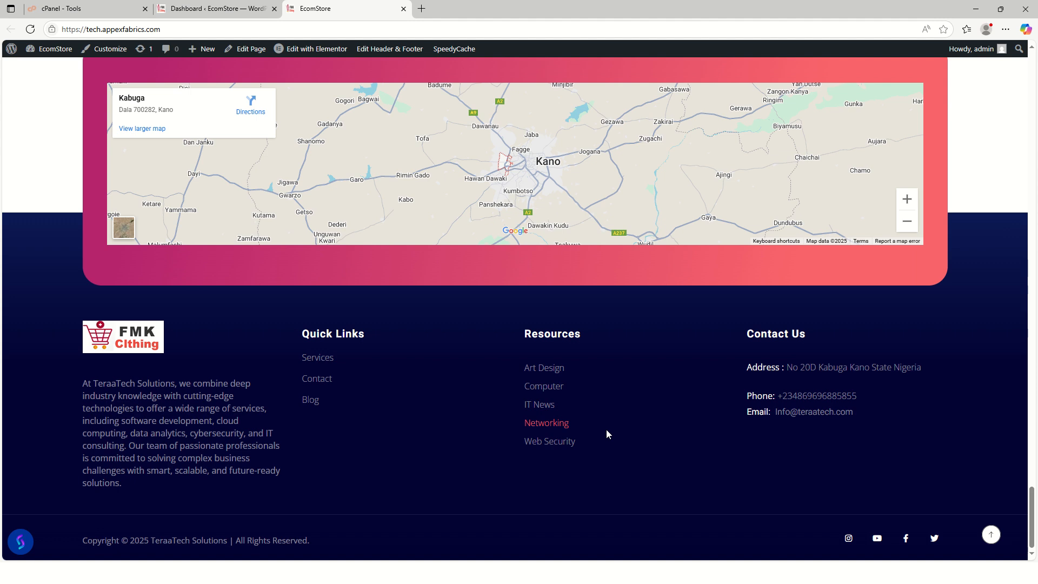
{"action": "scroll", "coordinate": [593, 422], "scroll_direction": "up", "scroll_amount": 10}
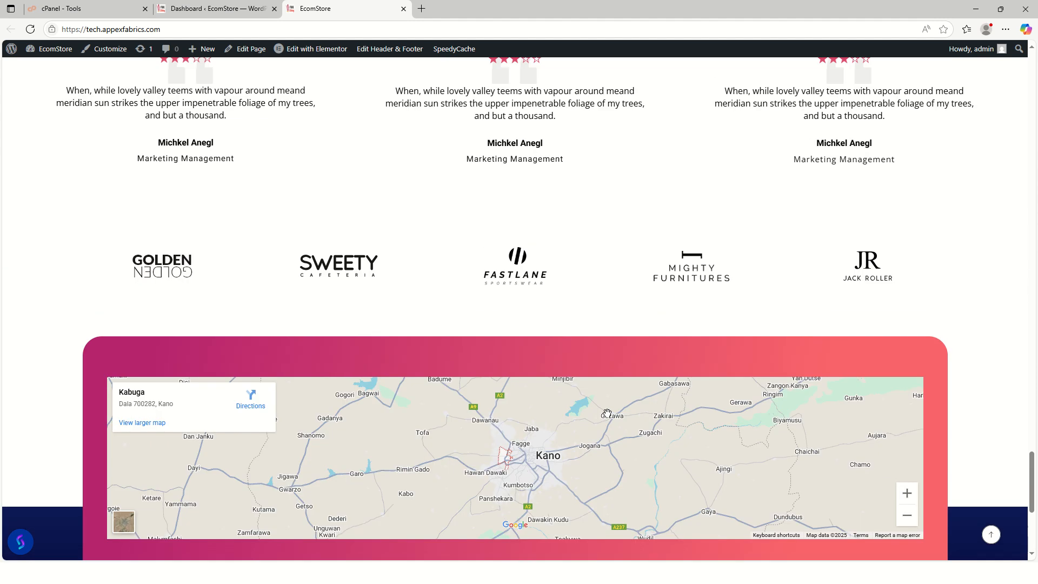
{"action": "scroll", "coordinate": [588, 391], "scroll_direction": "up", "scroll_amount": 10}
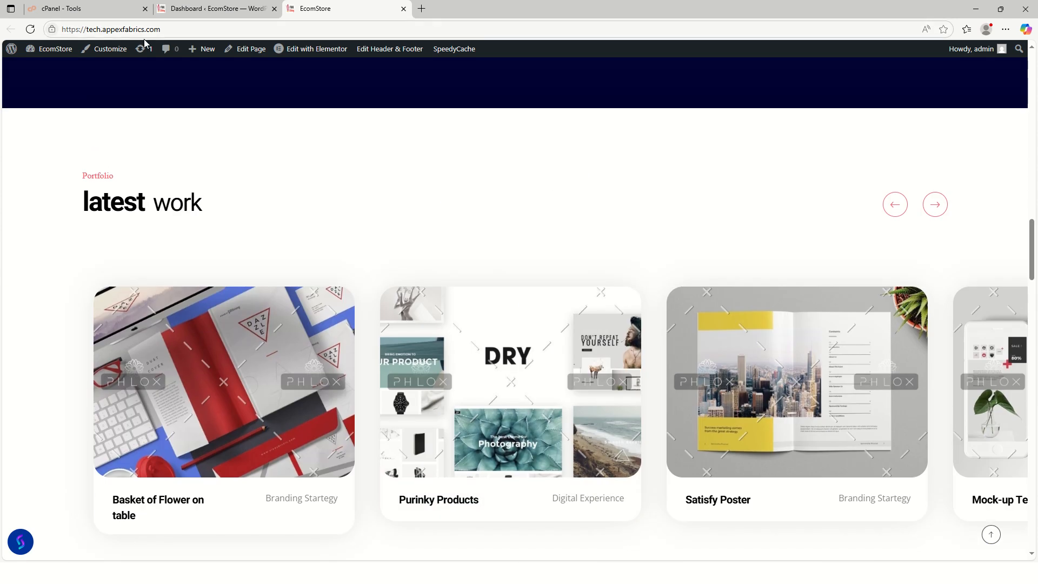
{"action": "scroll", "coordinate": [500, 340], "scroll_direction": "up", "scroll_amount": 15}
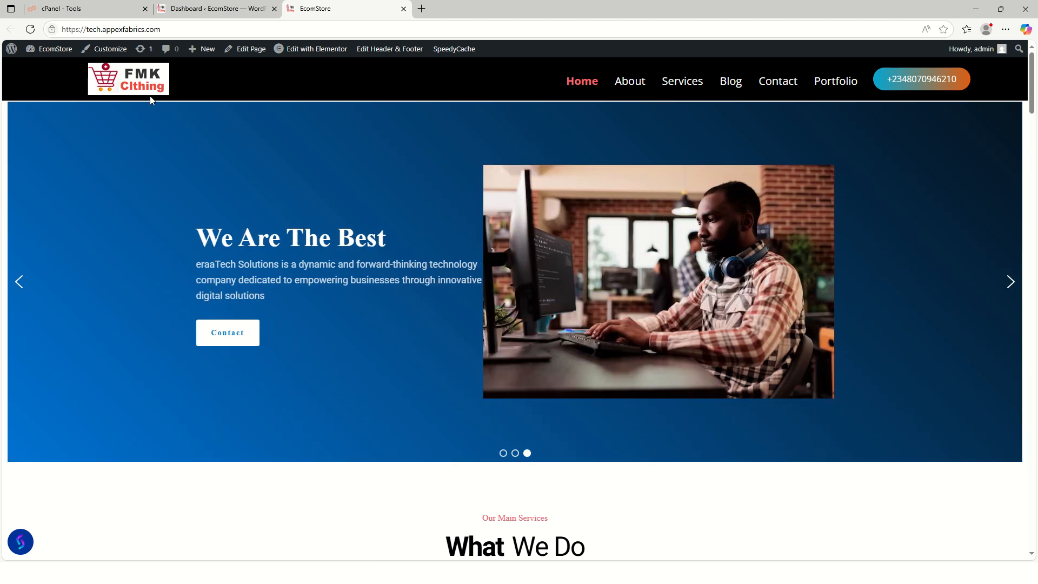
{"action": "scroll", "coordinate": [555, 457], "scroll_direction": "down", "scroll_amount": 1}
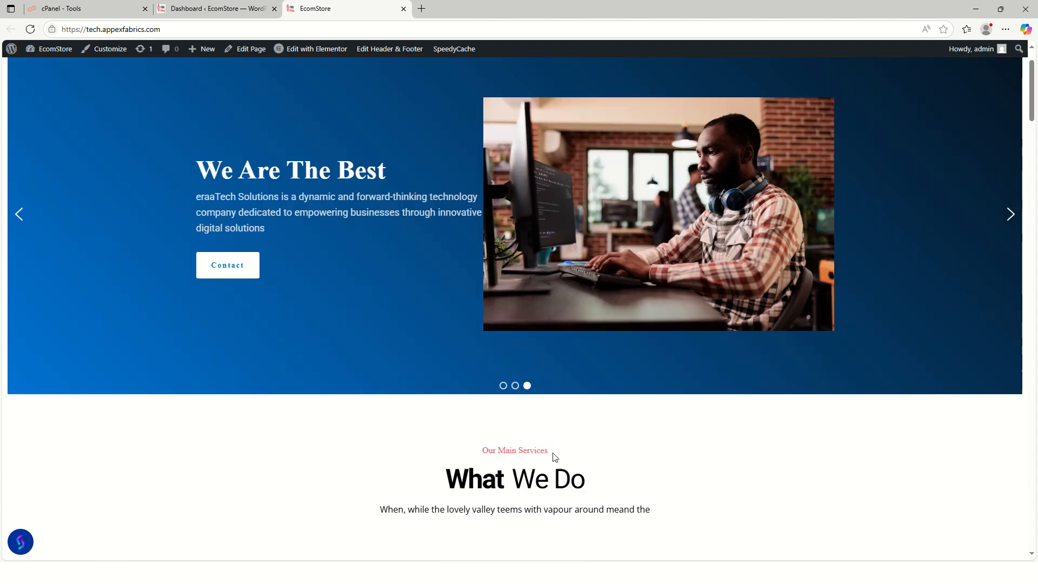
{"action": "scroll", "coordinate": [554, 457], "scroll_direction": "down", "scroll_amount": 2}
{"action": "scroll", "coordinate": [552, 449], "scroll_direction": "up", "scroll_amount": 3}
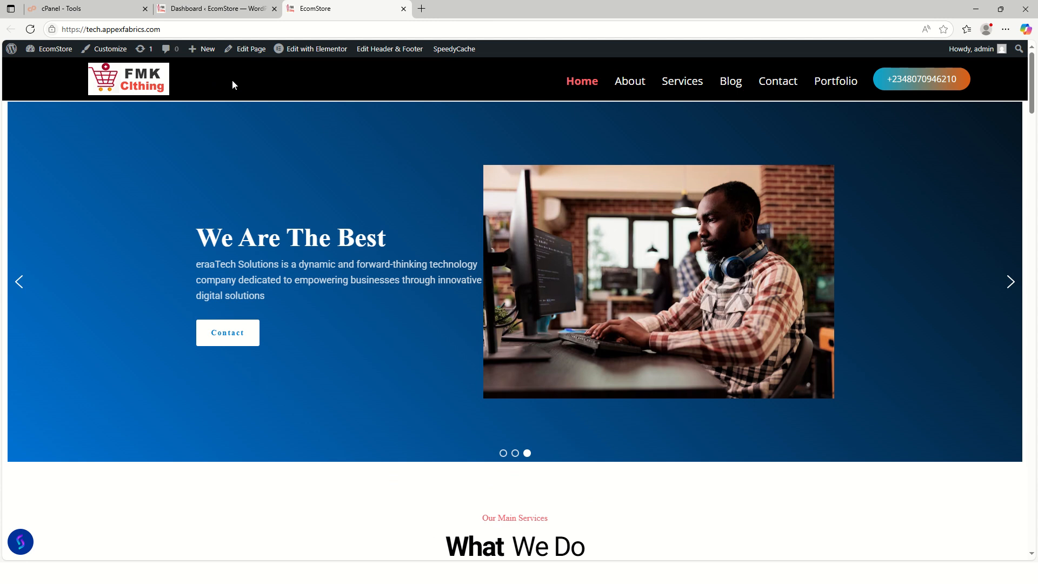
{"action": "scroll", "coordinate": [389, 383], "scroll_direction": "down", "scroll_amount": 9}
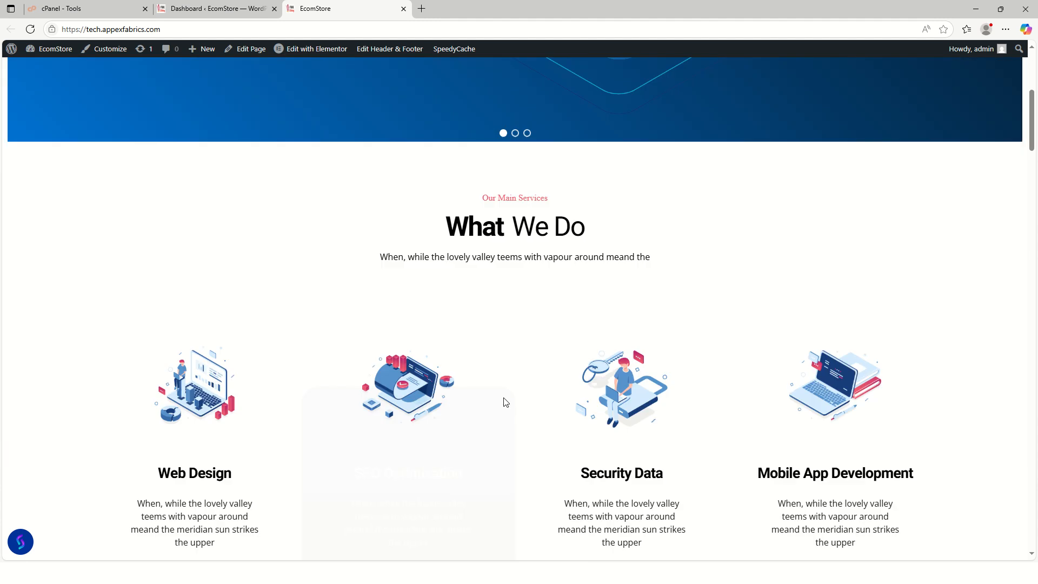
{"action": "scroll", "coordinate": [510, 403], "scroll_direction": "down", "scroll_amount": 10}
{"action": "scroll", "coordinate": [514, 400], "scroll_direction": "up", "scroll_amount": 10}
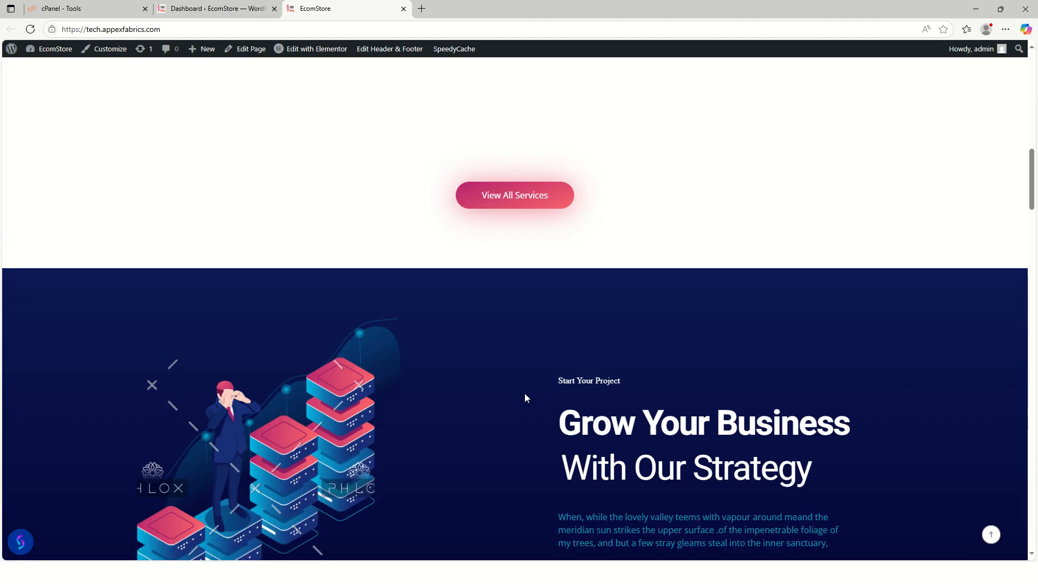
{"action": "scroll", "coordinate": [537, 402], "scroll_direction": "up", "scroll_amount": 9}
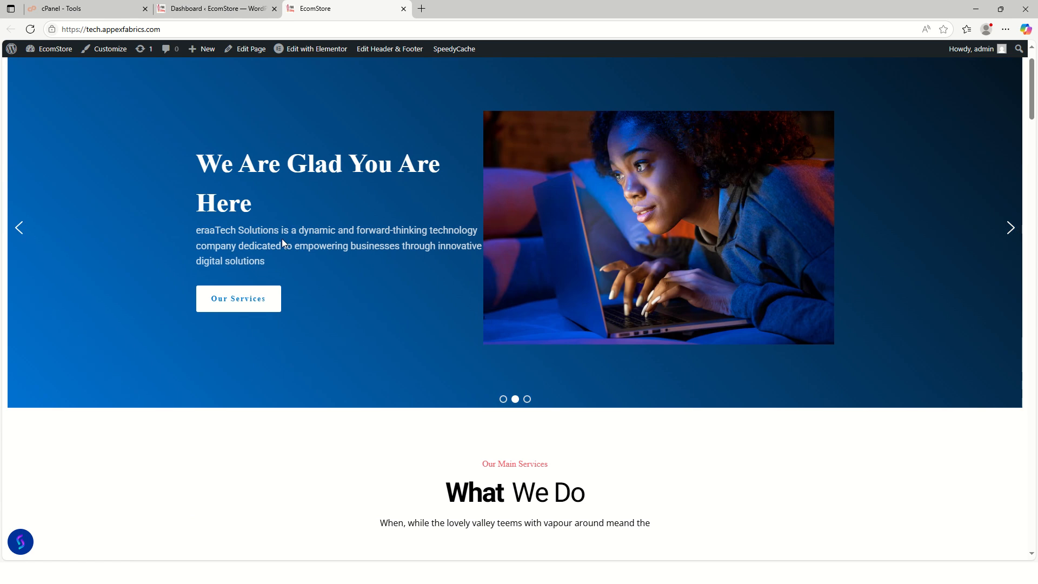
{"action": "scroll", "coordinate": [281, 242], "scroll_direction": "up", "scroll_amount": 1}
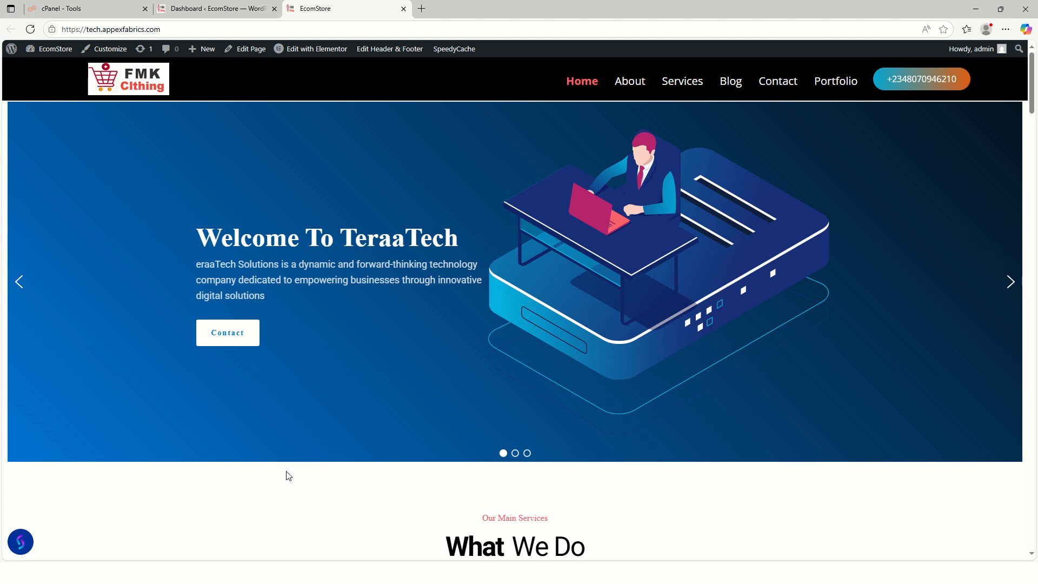
{"action": "scroll", "coordinate": [287, 475], "scroll_direction": "down", "scroll_amount": 10}
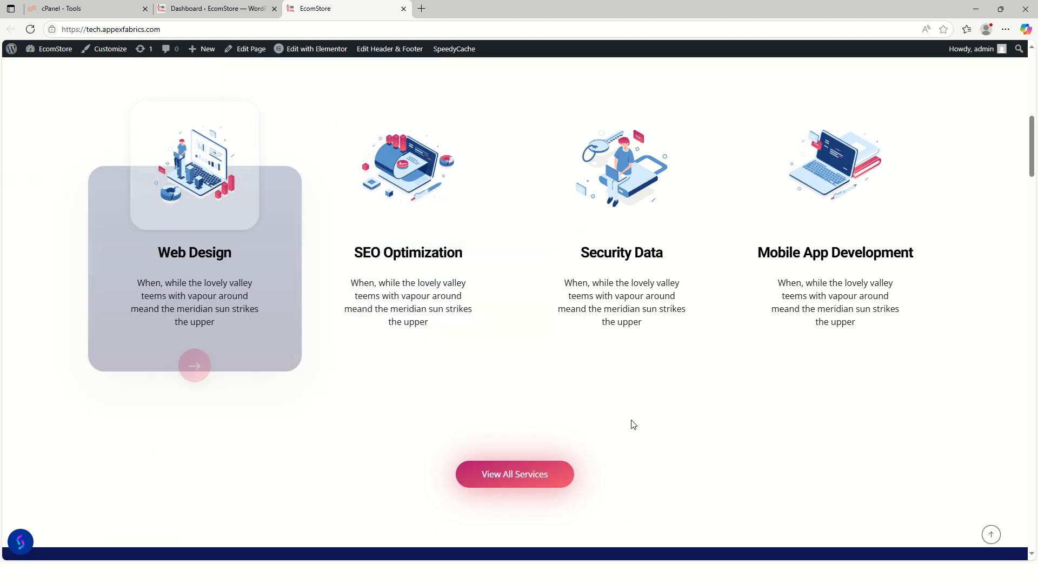
{"action": "scroll", "coordinate": [687, 430], "scroll_direction": "down", "scroll_amount": 3}
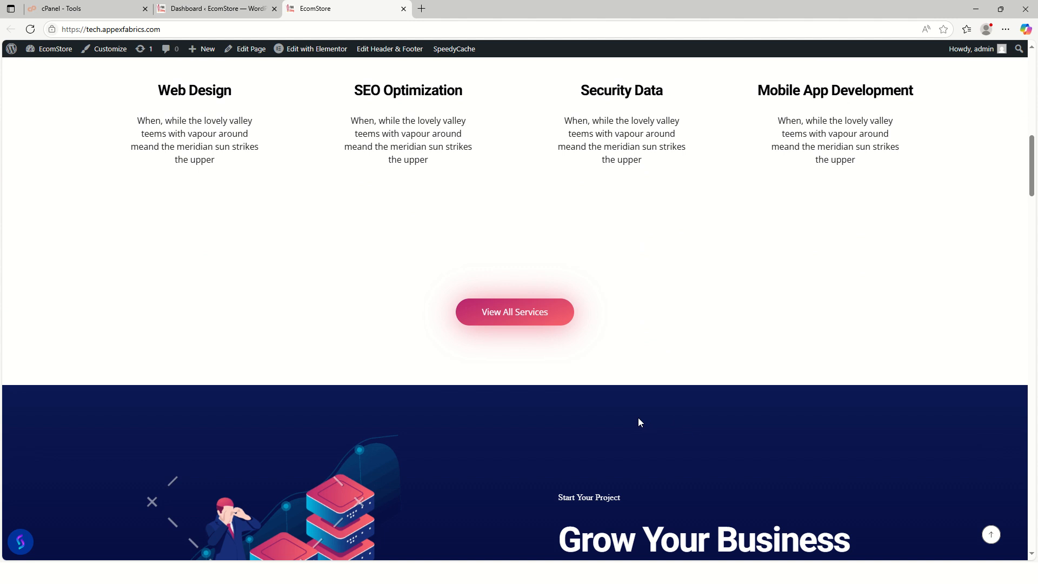
{"action": "scroll", "coordinate": [644, 422], "scroll_direction": "up", "scroll_amount": 8}
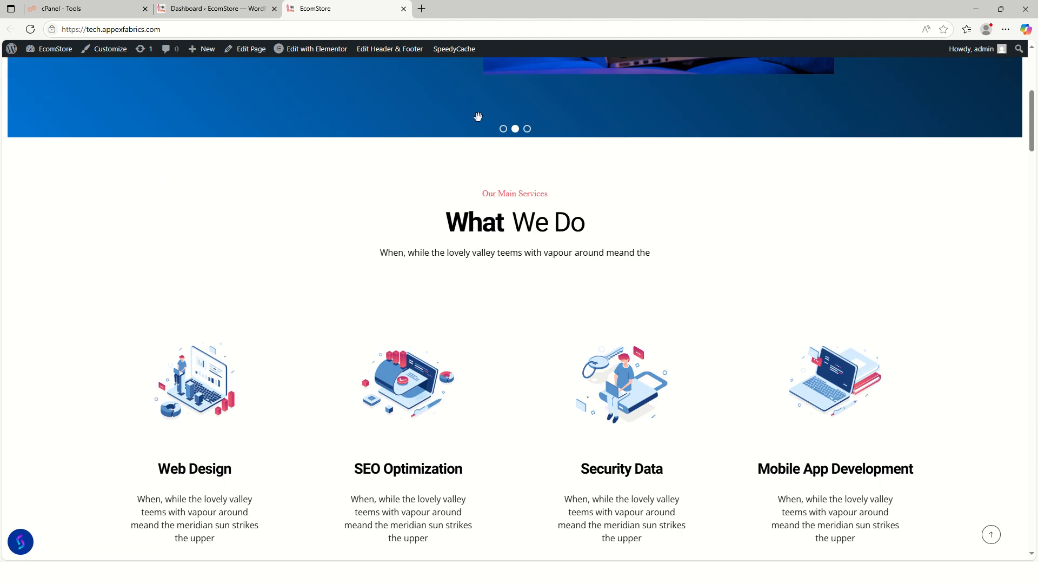
- Search for ChatGPT in a new tab, open the site, and close the Bing results tab
{"action": "left_click", "coordinate": [422, 9]}
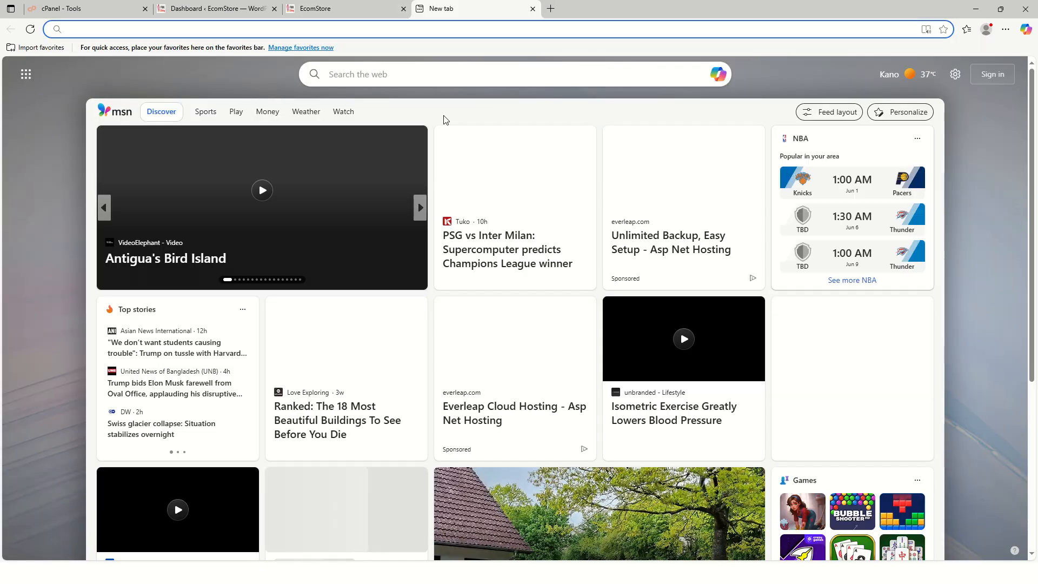
{"action": "type", "text": "CH"}
{"action": "key", "text": "Return"}
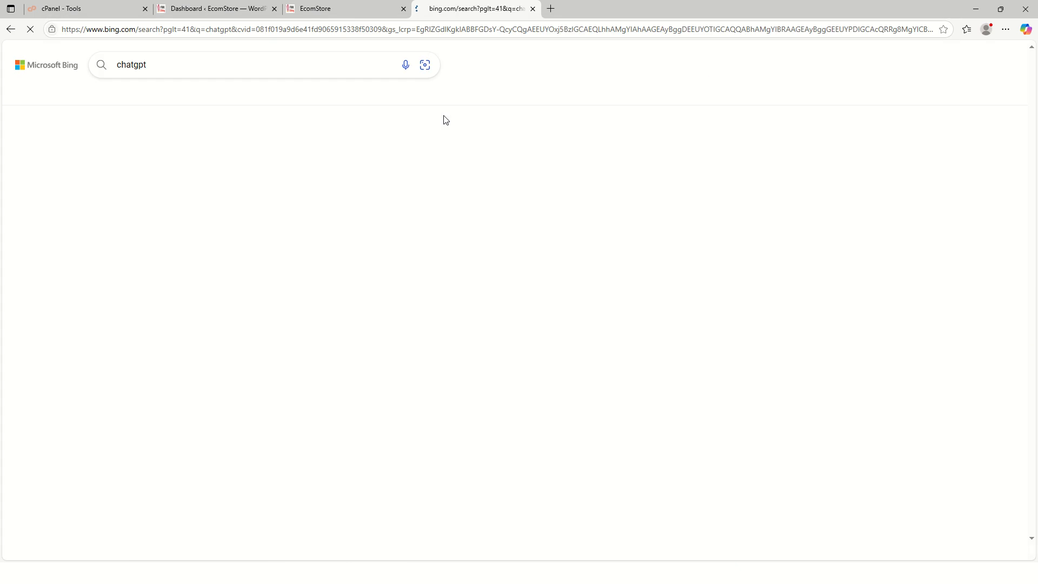
{"action": "left_click", "coordinate": [120, 295]}
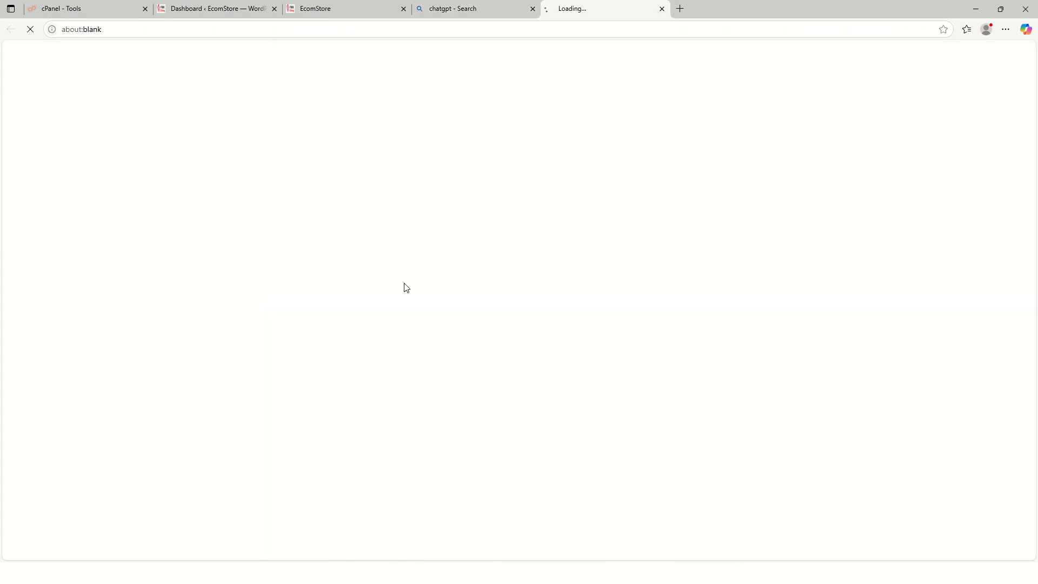
{"action": "left_click", "coordinate": [533, 9]}
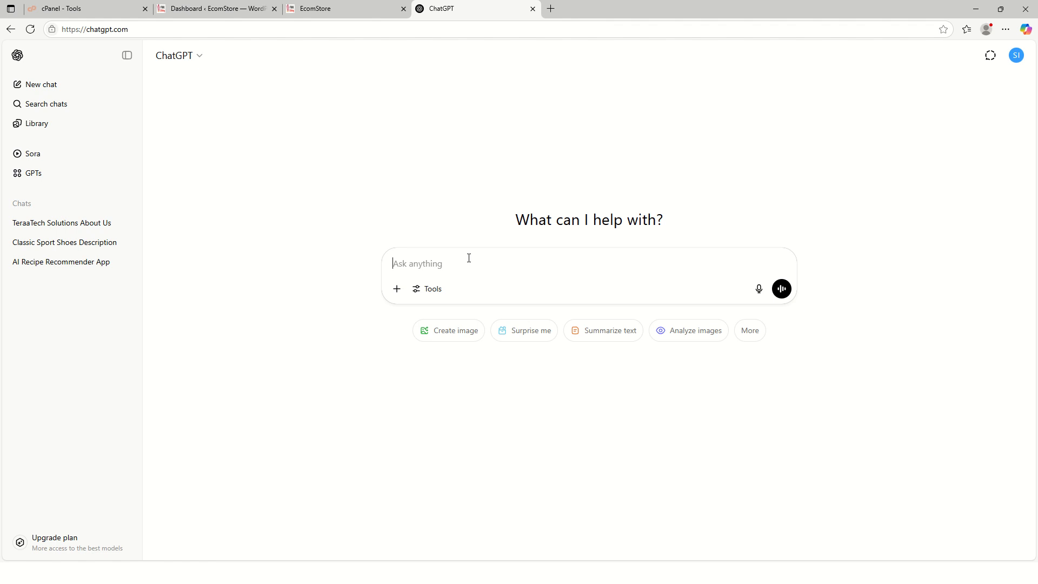
- Send ChatGPT a prompt describing Tech Genius as Kano's web design, software development and IT Solutions agency
{"action": "type", "text": "T"}
{"action": "key", "text": "BackSpace"}
{"action": "type", "text": "Tech G"}
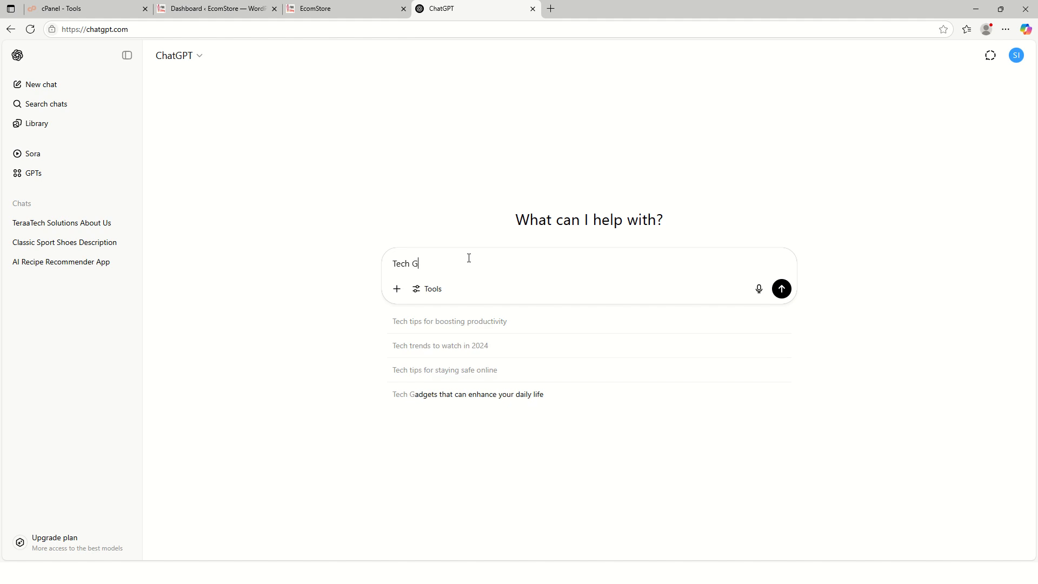
{"action": "type", "text": "enius is"}
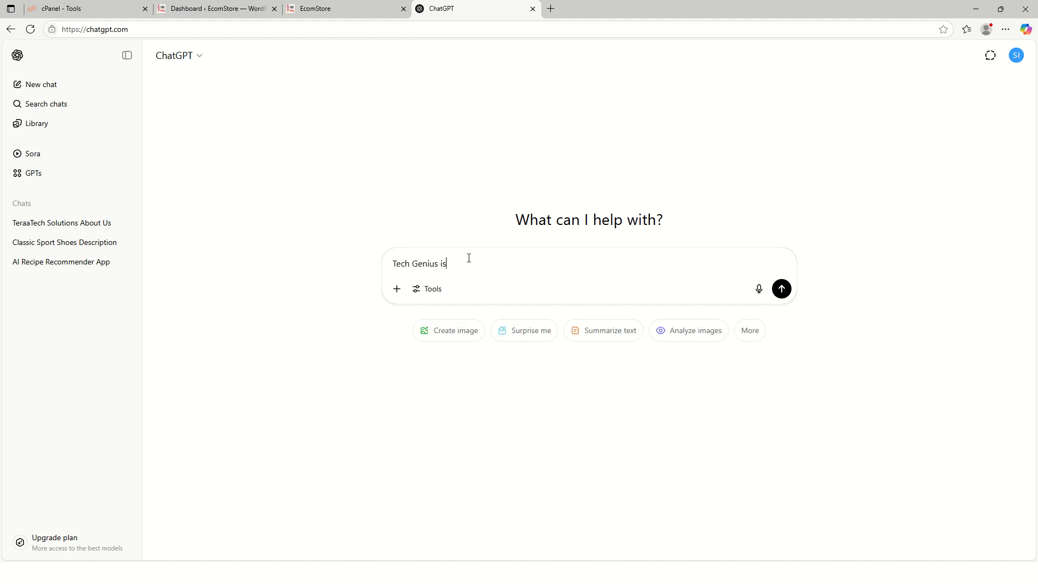
{"action": "type", "text": " on"}
{"action": "type", "text": "e onf"}
{"action": "type", "text": " the best "}
{"action": "type", "text": "WE"}
{"action": "type", "text": "b design "}
{"action": "type", "text": "Agency "}
{"action": "type", "text": "in"}
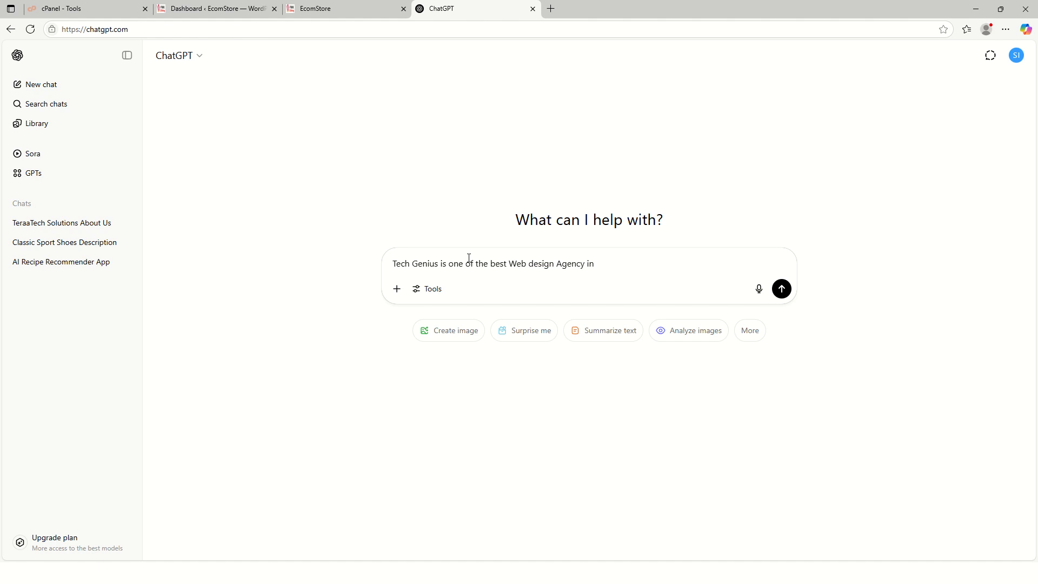
{"action": "type", "text": " the city on"}
{"action": "type", "text": "  Kano"}
{"action": "key", "text": "BackSpace"}
{"action": "type", "text": "that deals "}
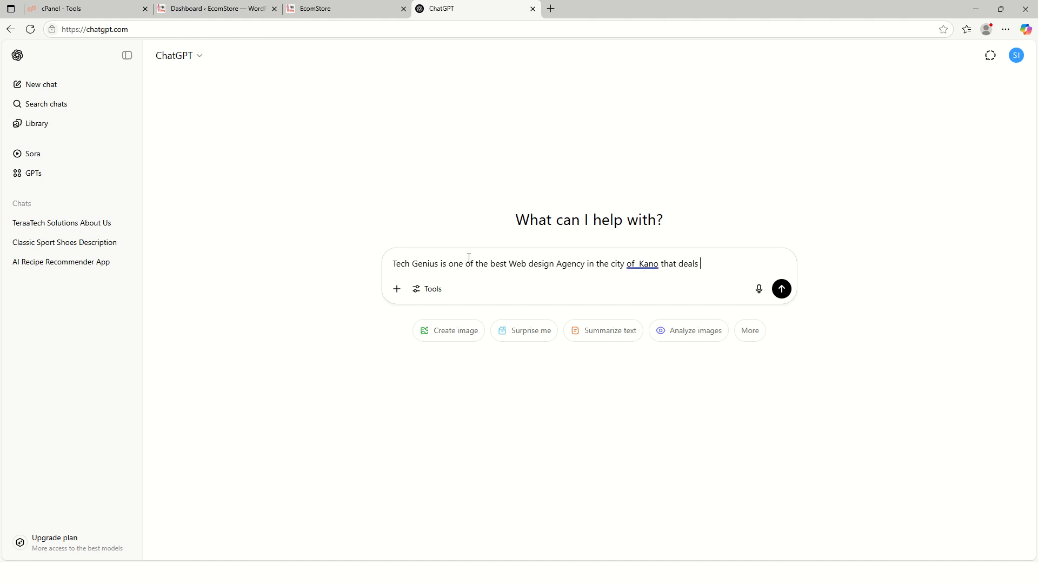
{"action": "type", "text": "in web des"}
{"action": "key", "text": "BackSpace"}
{"action": "type", "text": "esign, software "}
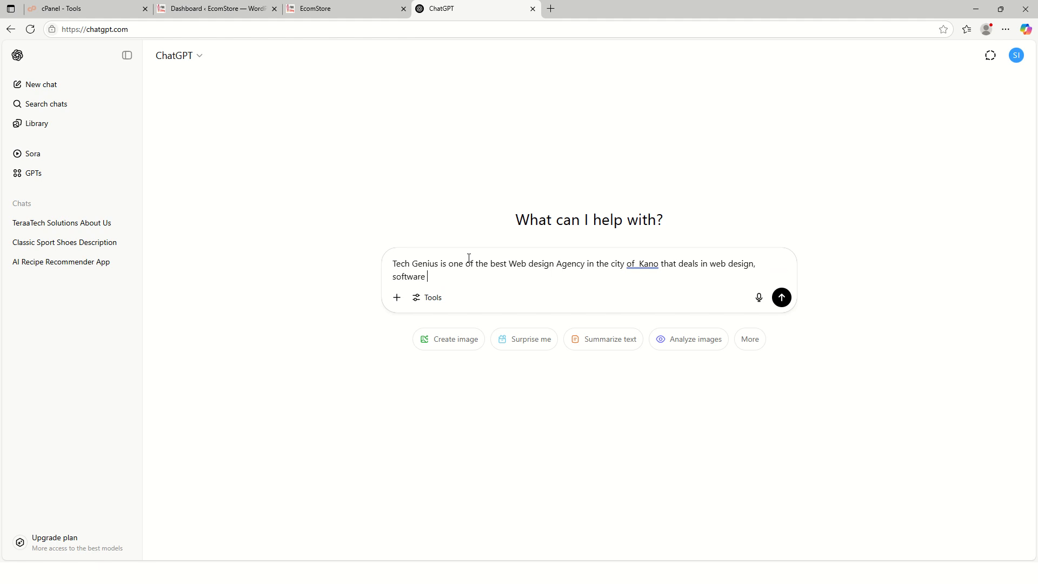
{"action": "type", "text": "development "}
{"action": "type", "text": " mo"}
{"action": "key", "text": "BackSpace"}
{"action": "key", "text": "BackSpace"}
{"action": "key", "text": "BackSpace"}
{"action": "key", "text": "BackSpace"}
{"action": "type", "text": "and gen"}
{"action": "key", "text": "BackSpace"}
{"action": "key", "text": "BackSpace"}
{"action": "type", "text": "ener"}
{"action": "key", "text": "BackSpace"}
{"action": "type", "text": "eral IT Solution"}
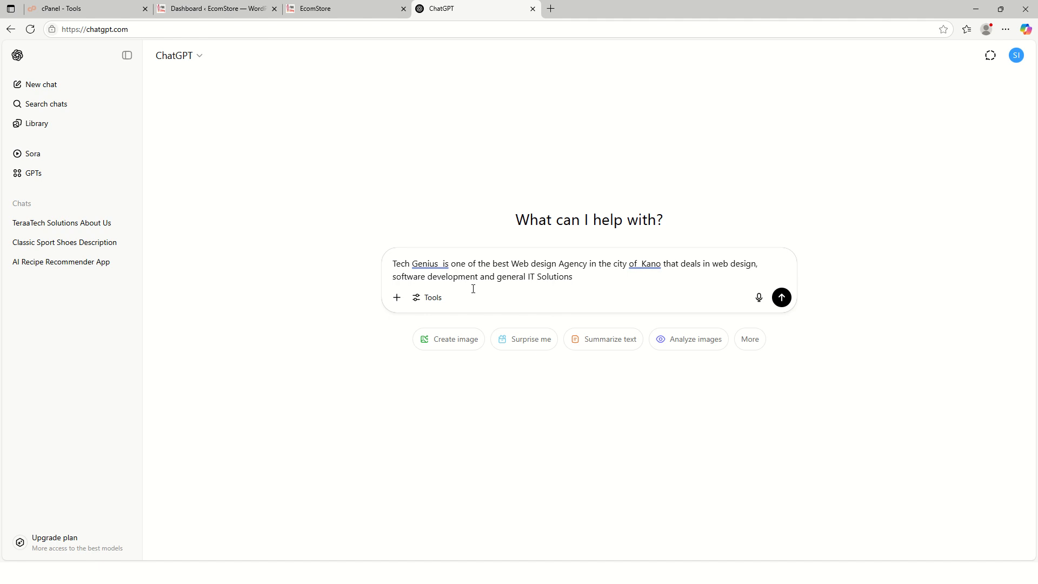
{"action": "type", "text": "Solutions"}
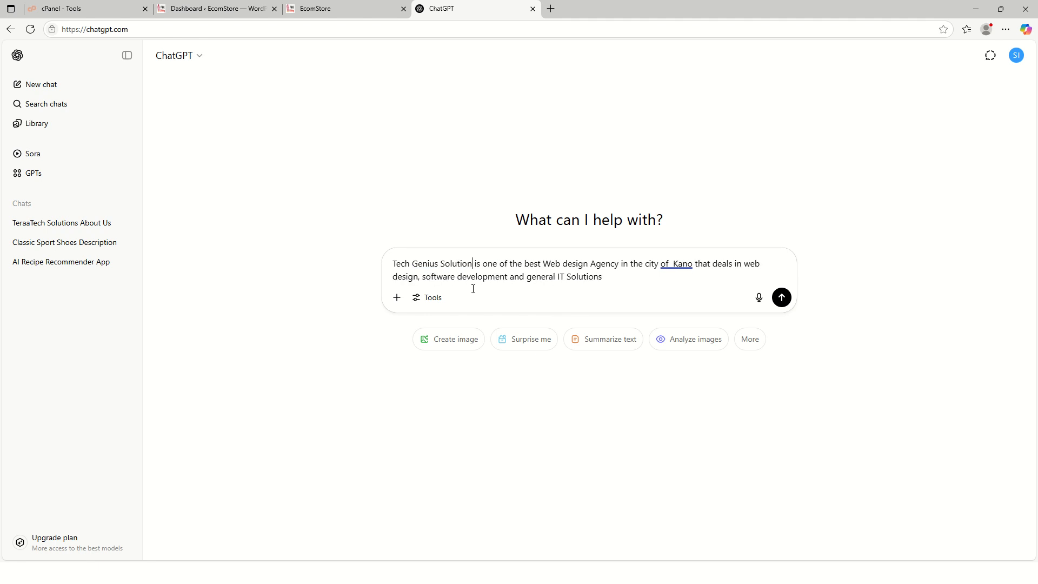
{"action": "key", "text": "BackSpace"}
{"action": "key", "text": "BackSpace"}
{"action": "key", "text": "BackSpace"}
{"action": "key", "text": "BackSpace"}
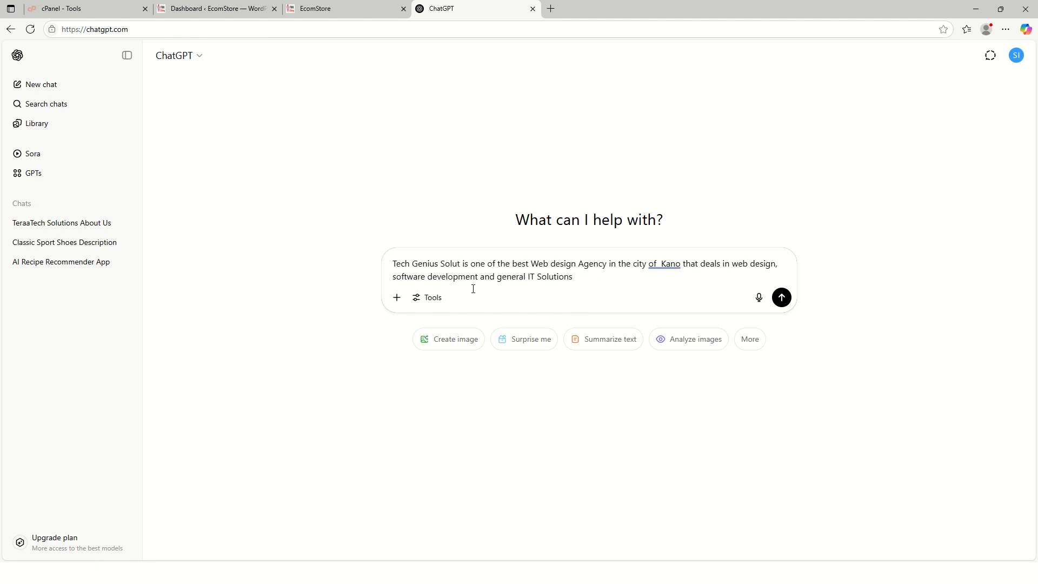
{"action": "type", "text": "ions"}
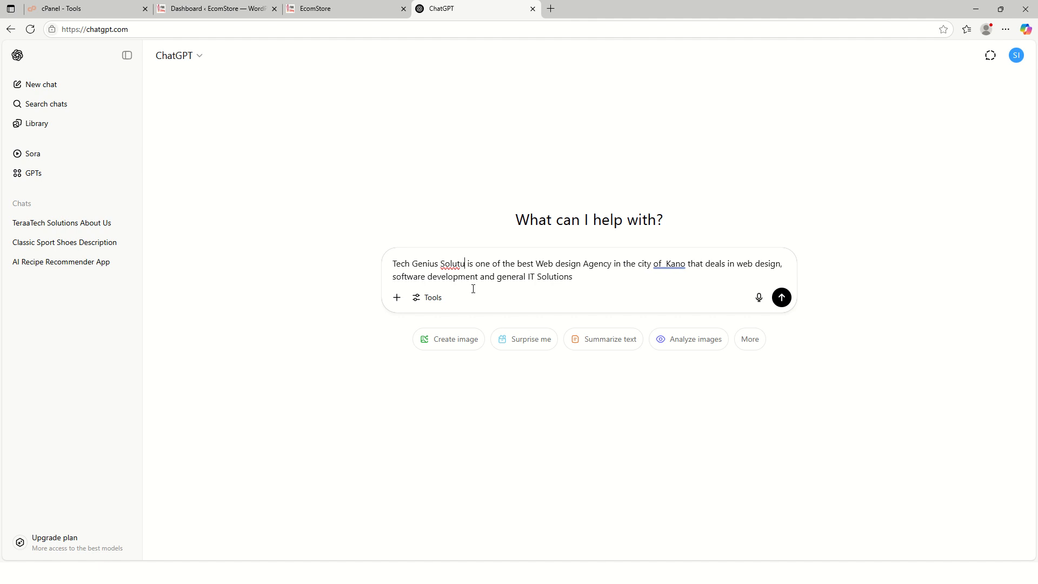
{"action": "key", "text": "BackSpace"}
{"action": "key", "text": "BackSpace"}
{"action": "key", "text": "BackSpace"}
{"action": "key", "text": "BackSpace"}
{"action": "type", "text": "ions"}
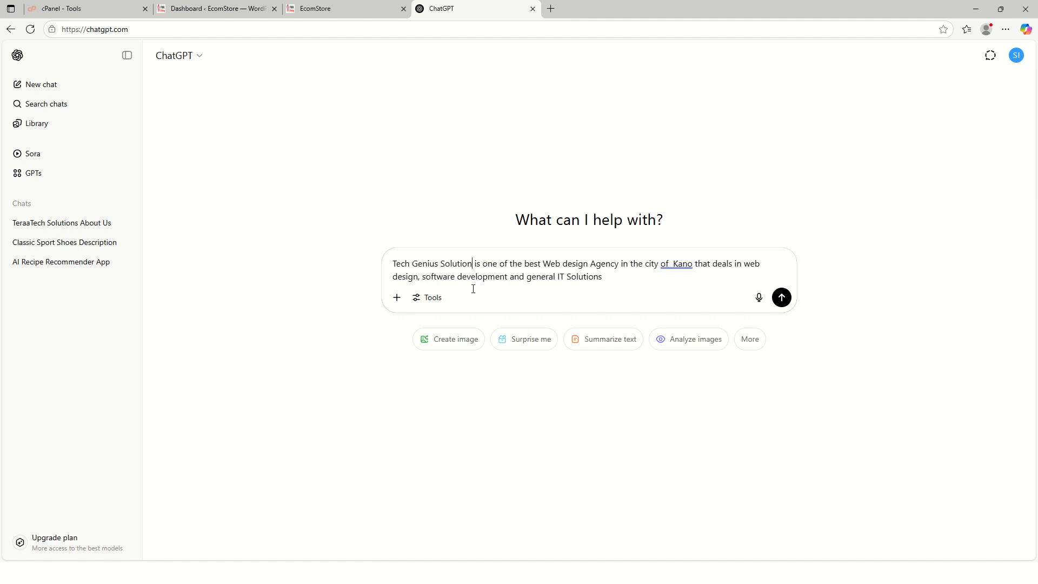
{"action": "left_click", "coordinate": [781, 297]}
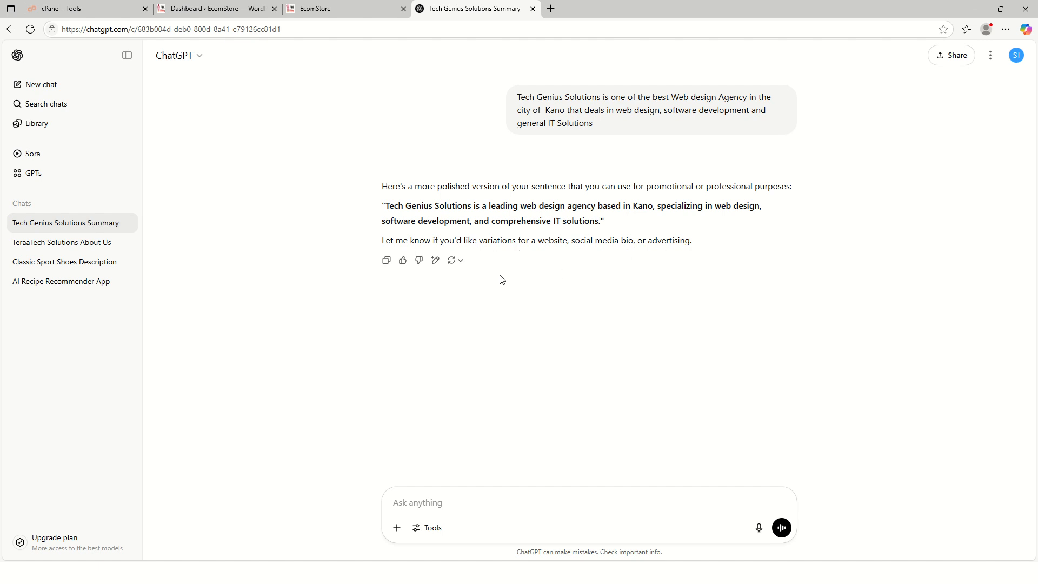
- Ask ChatGPT to 'Generate an About Us content for Tech Genius Solutions website' and read the reply
{"action": "left_click", "coordinate": [464, 503]}
{"action": "type", "text": "Ger"}
{"action": "key", "text": "BackSpace"}
{"action": "type", "text": "nerate an About US content"}
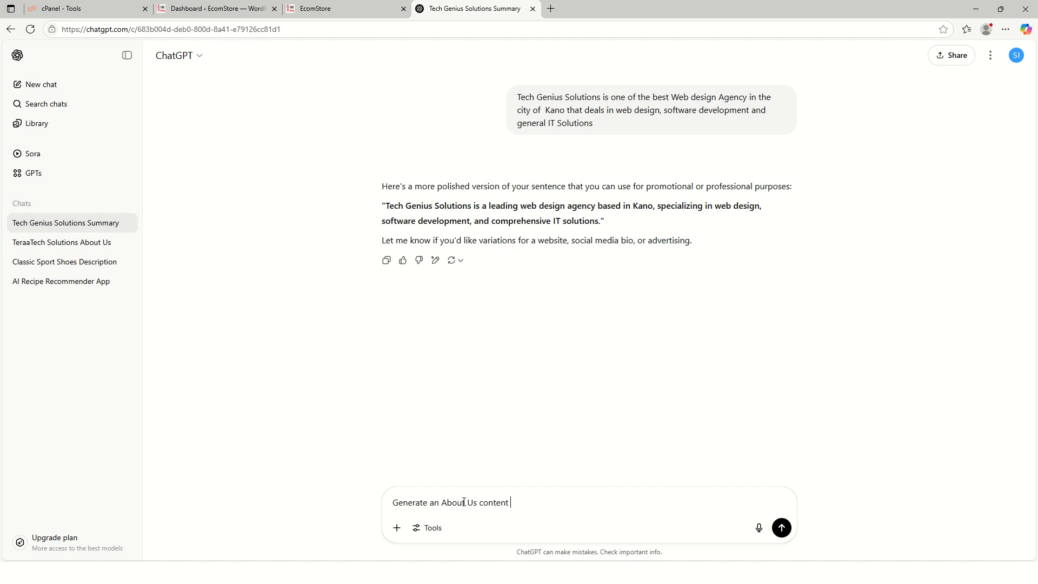
{"action": "type", "text": " for OT"}
{"action": "key", "text": "BackSpace"}
{"action": "key", "text": "BackSpace"}
{"action": "type", "text": "Tech Genius Solutions websi"}
{"action": "key", "text": "Return"}
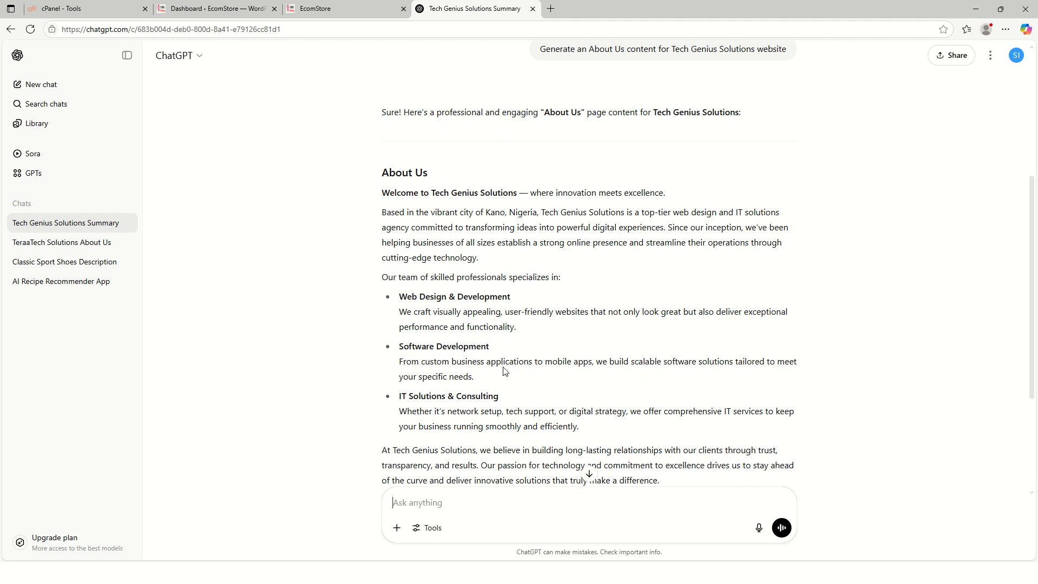
{"action": "scroll", "coordinate": [505, 371], "scroll_direction": "down", "scroll_amount": 3}
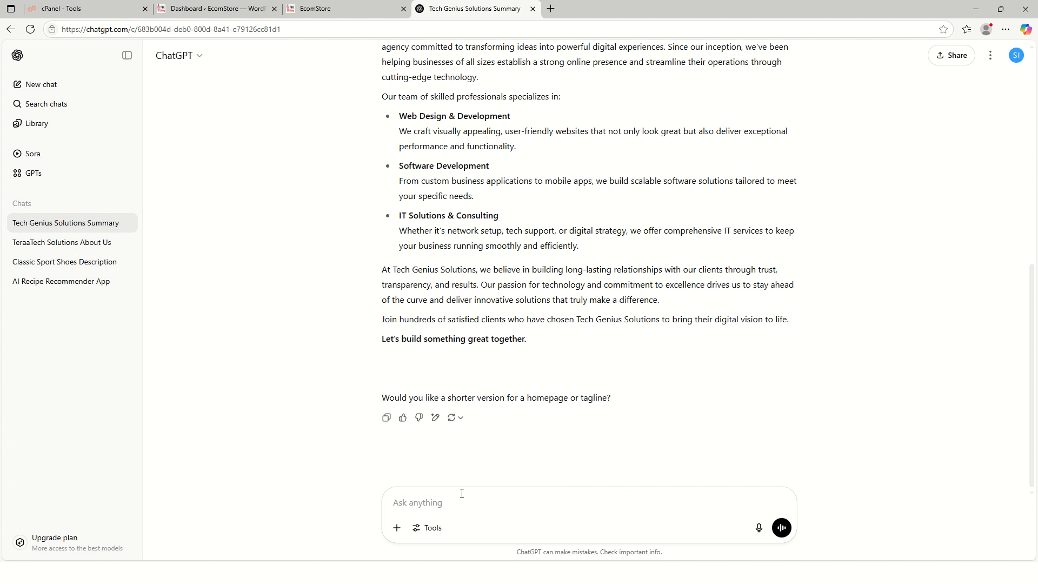
- Request a 'Why Choose Us' section from ChatGPT and scroll through the answer
{"action": "type", "text": "WHhy s"}
{"action": "key", "text": "BackSpace"}
{"action": "type", "text": "Ch"}
{"action": "key", "text": "BackSpace"}
{"action": "key", "text": "BackSpace"}
{"action": "key", "text": "BackSpace"}
{"action": "type", "text": "oose su"}
{"action": "key", "text": "BackSpace"}
{"action": "key", "text": "BackSpace"}
{"action": "type", "text": "US"}
{"action": "key", "text": "BackSpace"}
{"action": "type", "text": "s"}
{"action": "key", "text": "Return"}
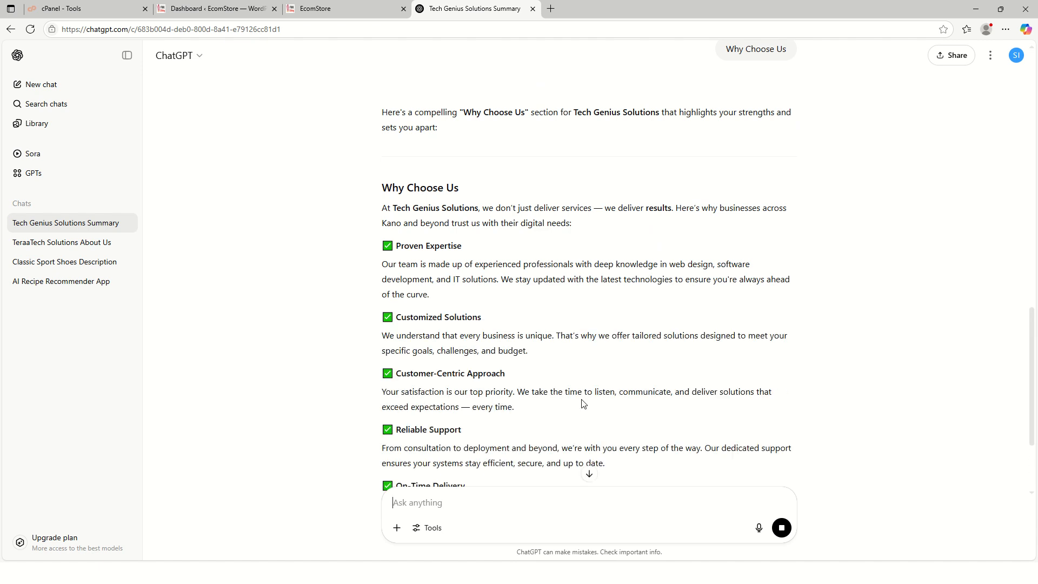
{"action": "scroll", "coordinate": [527, 405], "scroll_direction": "down", "scroll_amount": 2}
{"action": "scroll", "coordinate": [491, 386], "scroll_direction": "down", "scroll_amount": 2}
{"action": "scroll", "coordinate": [491, 386], "scroll_direction": "down", "scroll_amount": 1}
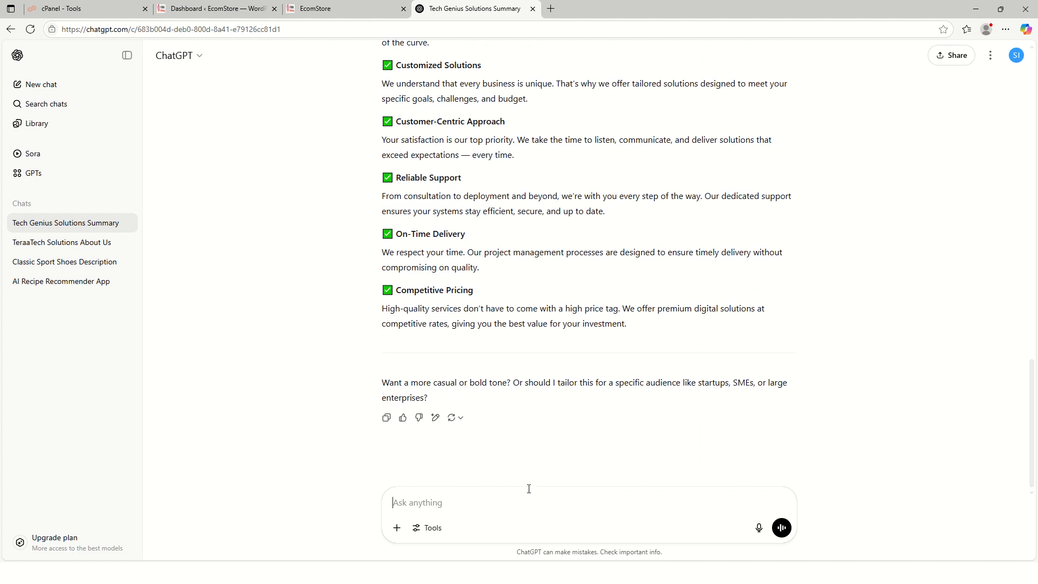
- Request a 'Why We are Different' section and scroll through the reply
{"action": "type", "text": "WHy We are Different"}
{"action": "key", "text": "Return"}
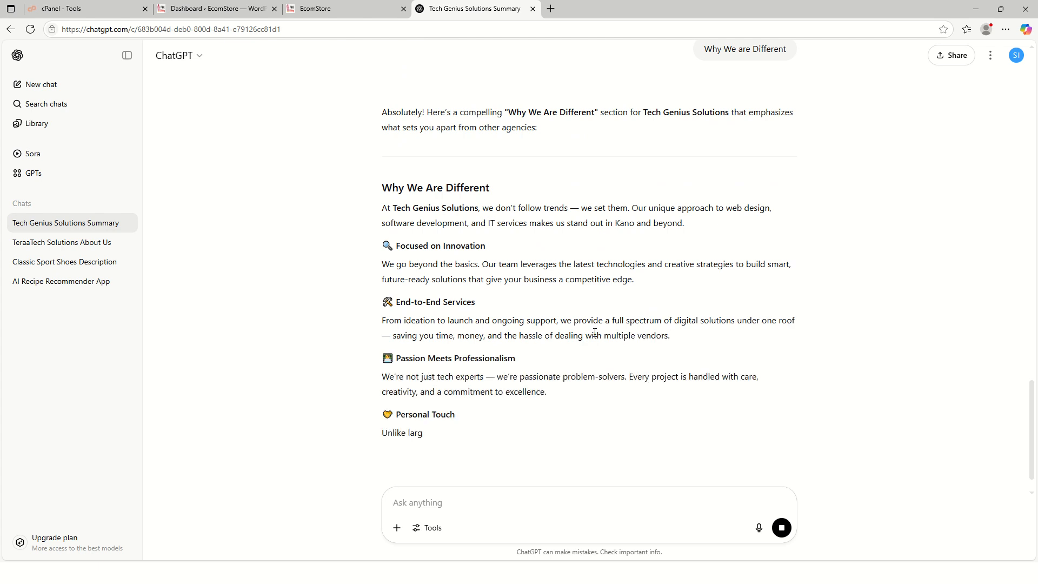
{"action": "scroll", "coordinate": [595, 333], "scroll_direction": "up", "scroll_amount": 2}
{"action": "scroll", "coordinate": [595, 337], "scroll_direction": "down", "scroll_amount": 4}
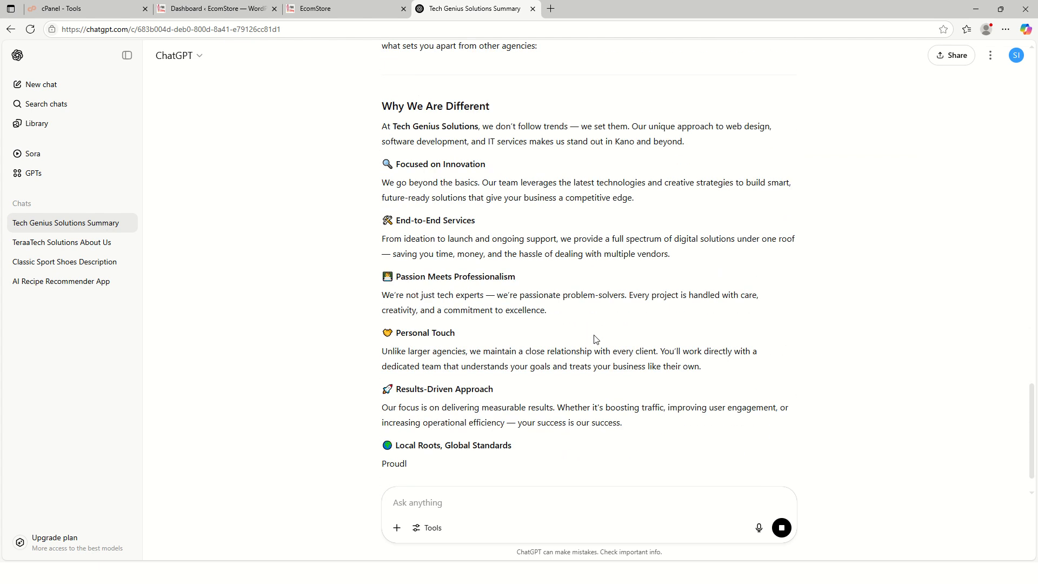
{"action": "scroll", "coordinate": [595, 339], "scroll_direction": "down", "scroll_amount": 1}
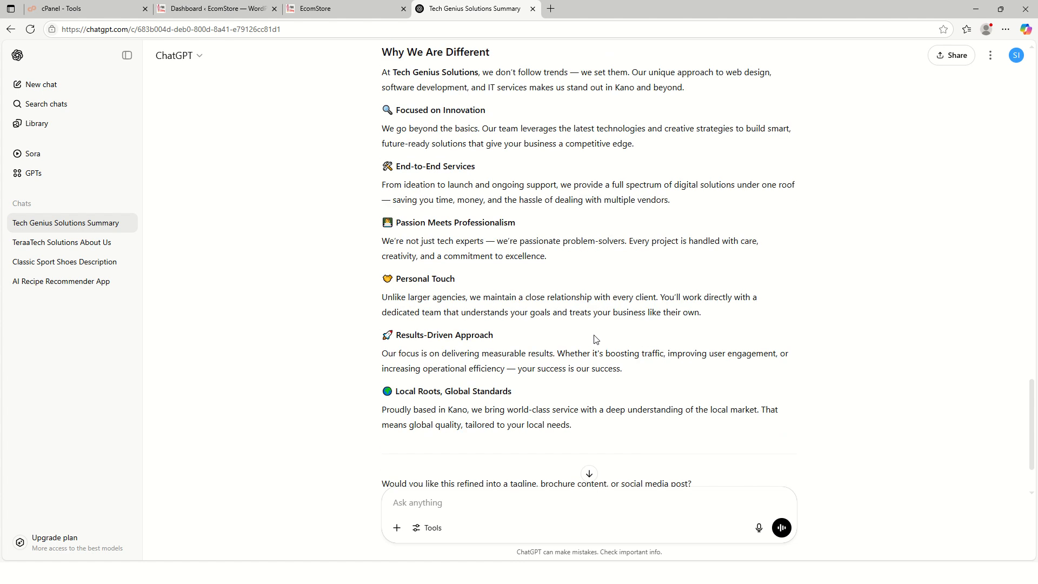
{"action": "scroll", "coordinate": [595, 339], "scroll_direction": "down", "scroll_amount": 1}
{"action": "scroll", "coordinate": [547, 415], "scroll_direction": "down", "scroll_amount": 1}
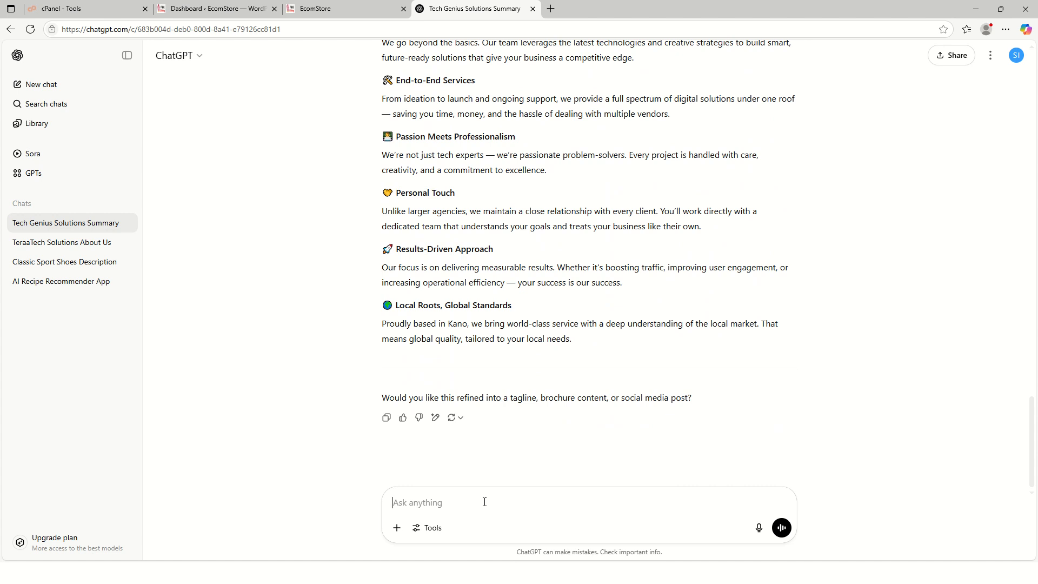
- Tell ChatGPT 'i don't need it in a list form, just make conversational', then scroll back up
{"action": "type", "text": "i don't need it in a list form, justmma"}
{"action": "key", "text": "BackSpace"}
{"action": "key", "text": "BackSpace"}
{"action": "type", "text": "make conve"}
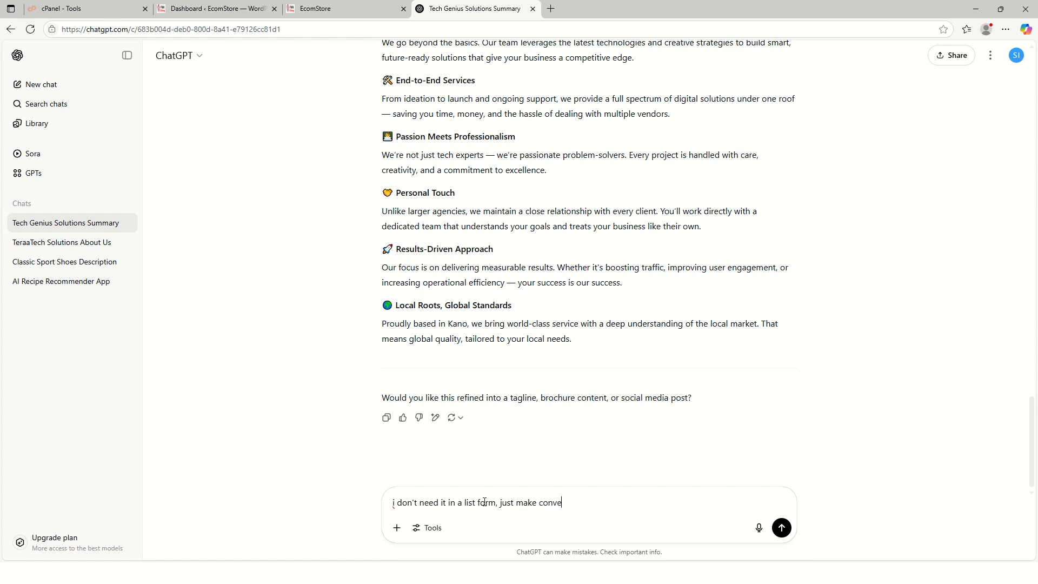
{"action": "type", "text": "rsatioanl"}
{"action": "key", "text": "Return"}
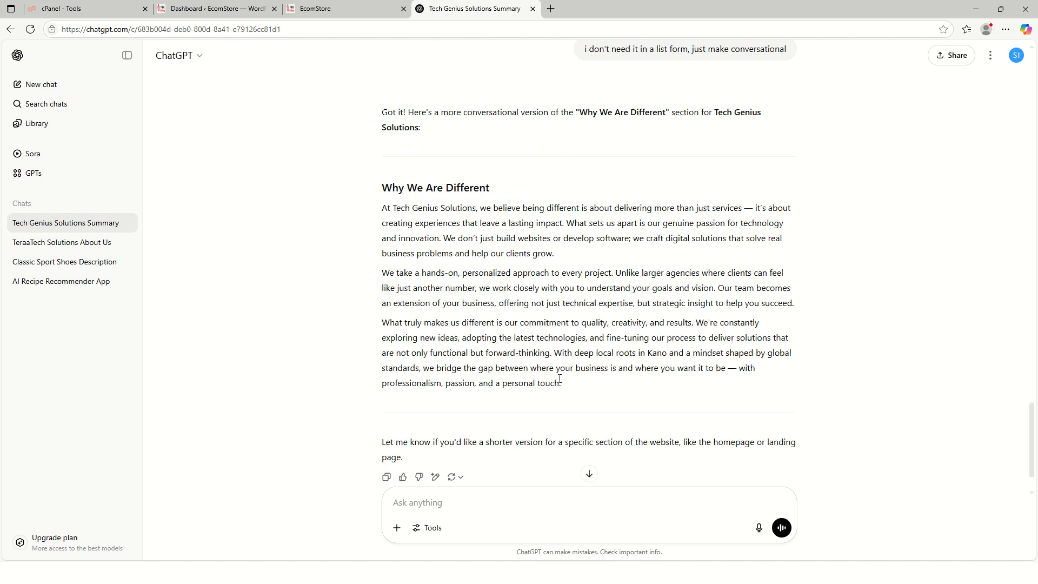
{"action": "scroll", "coordinate": [595, 373], "scroll_direction": "up", "scroll_amount": 12}
{"action": "scroll", "coordinate": [573, 389], "scroll_direction": "up", "scroll_amount": 15}
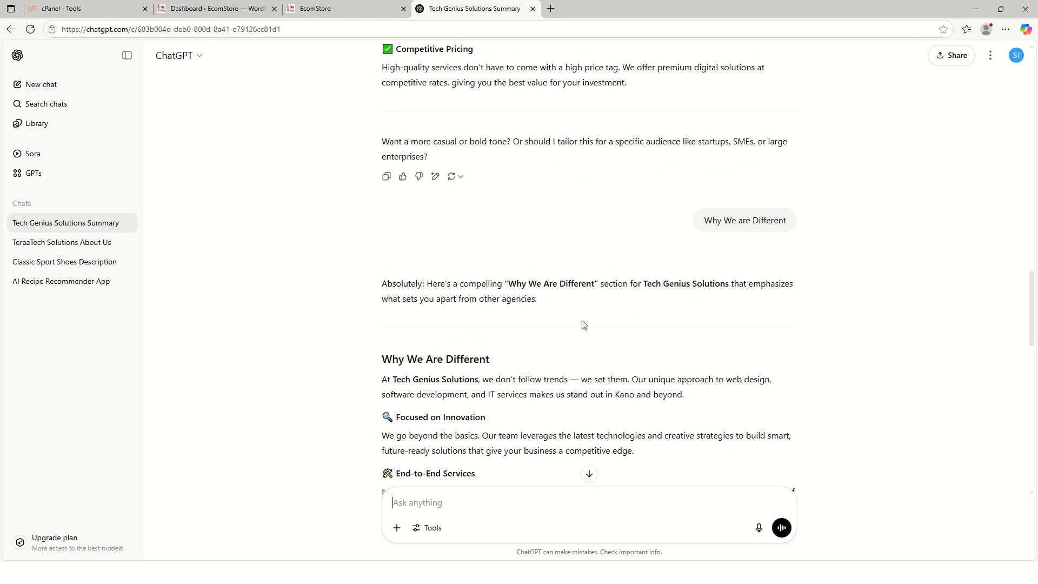
{"action": "scroll", "coordinate": [584, 287], "scroll_direction": "up", "scroll_amount": 4}
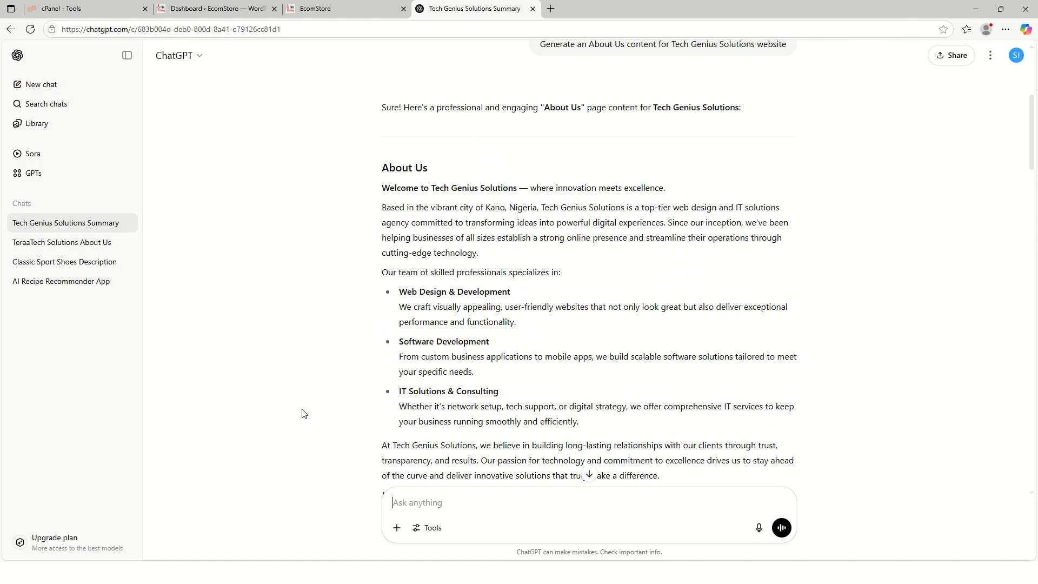
- Open the Site Footer template in a new tab from the EcomStore site and launch Edit with Elementor
{"action": "left_click", "coordinate": [333, 8]}
{"action": "scroll", "coordinate": [363, 282], "scroll_direction": "down", "scroll_amount": 15}
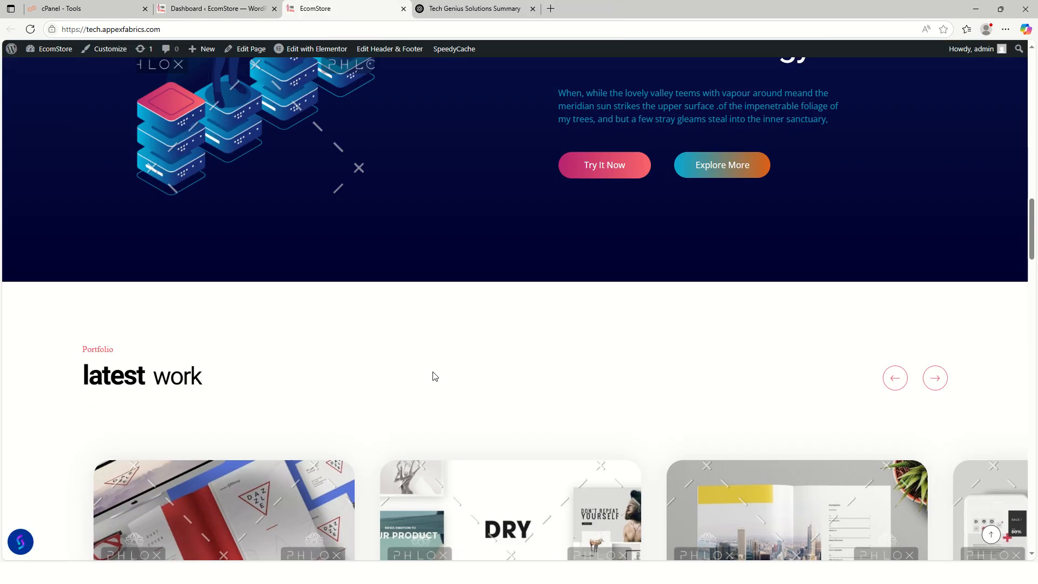
{"action": "scroll", "coordinate": [624, 391], "scroll_direction": "down", "scroll_amount": 20}
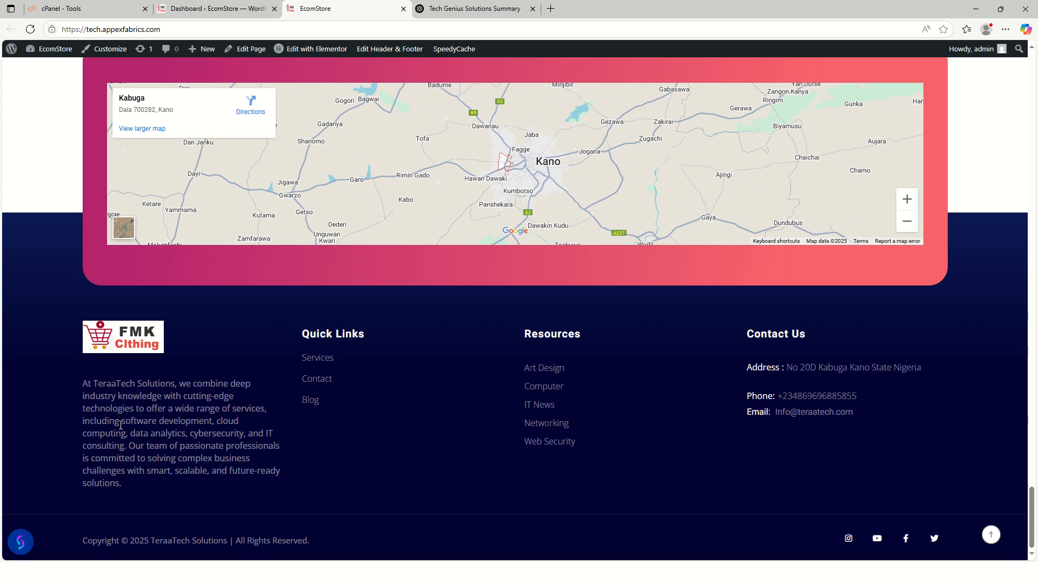
{"action": "mouse_move", "coordinate": [388, 49]}
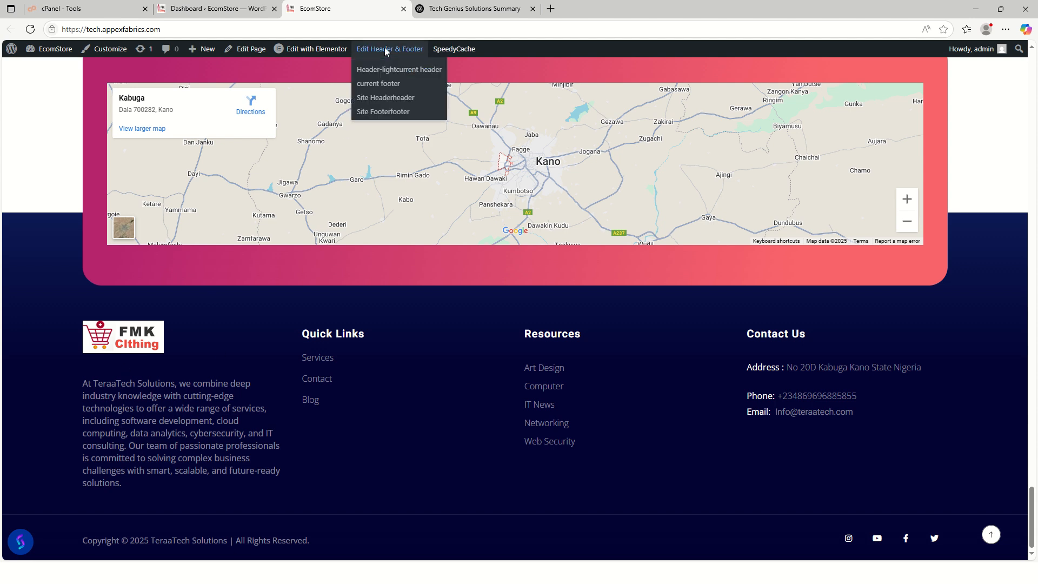
{"action": "right_click", "coordinate": [381, 113]}
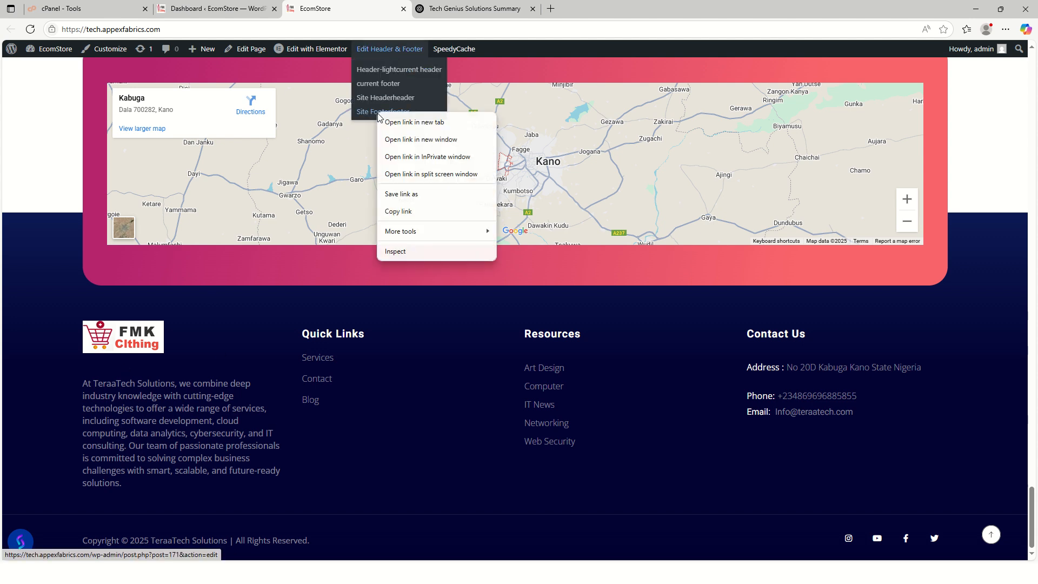
{"action": "left_click", "coordinate": [409, 124]}
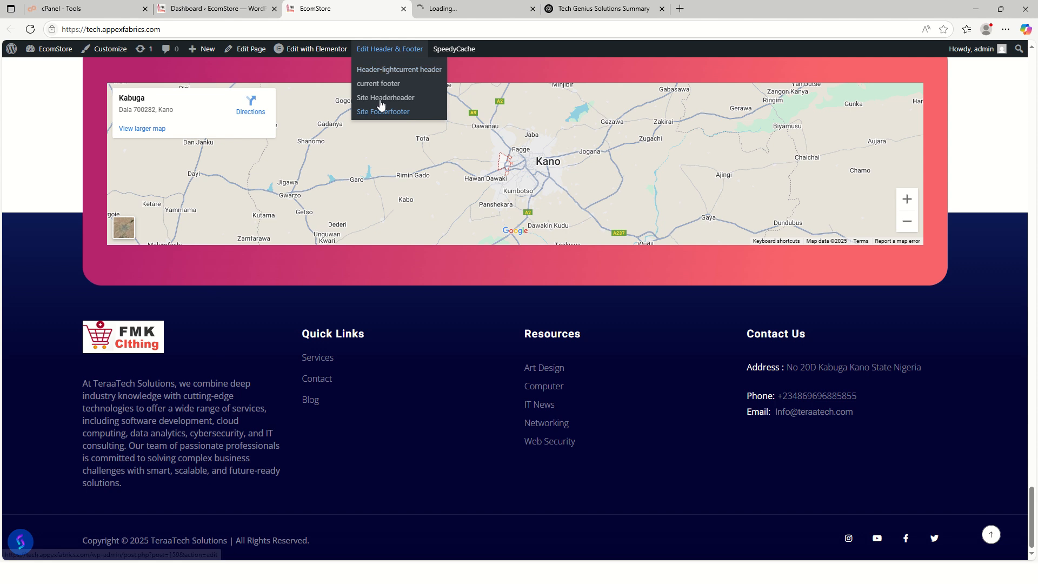
{"action": "scroll", "coordinate": [500, 381], "scroll_direction": "up", "scroll_amount": 15}
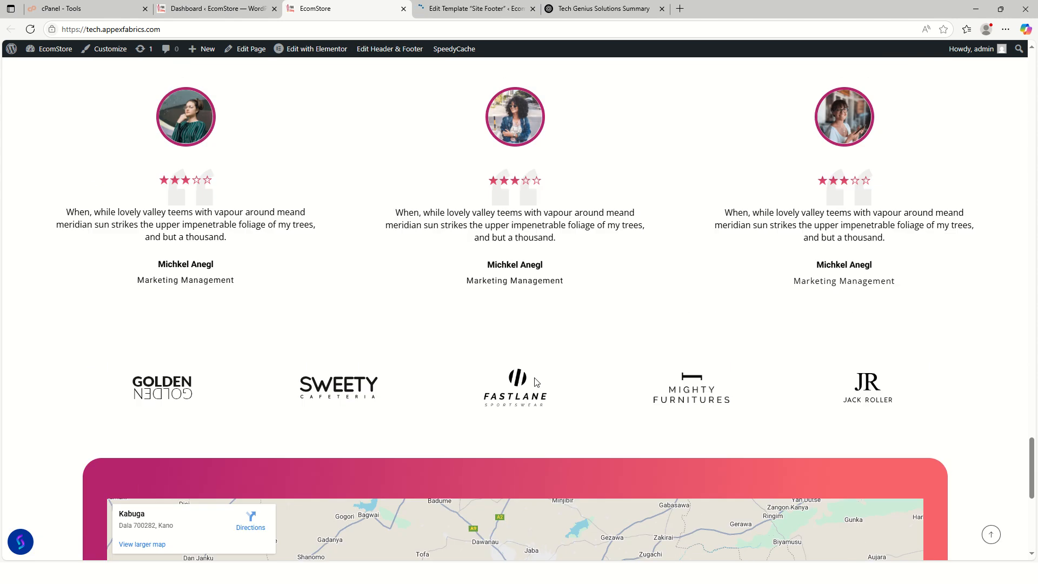
{"action": "scroll", "coordinate": [561, 390], "scroll_direction": "up", "scroll_amount": 5}
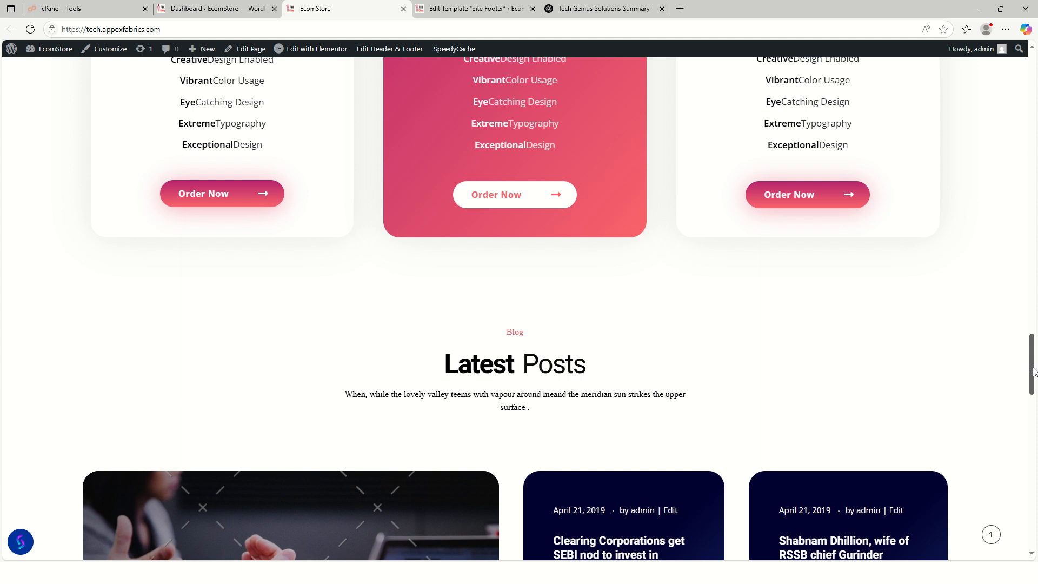
{"action": "left_click_drag", "start_coordinate": [1032, 357], "coordinate": [1024, 79]}
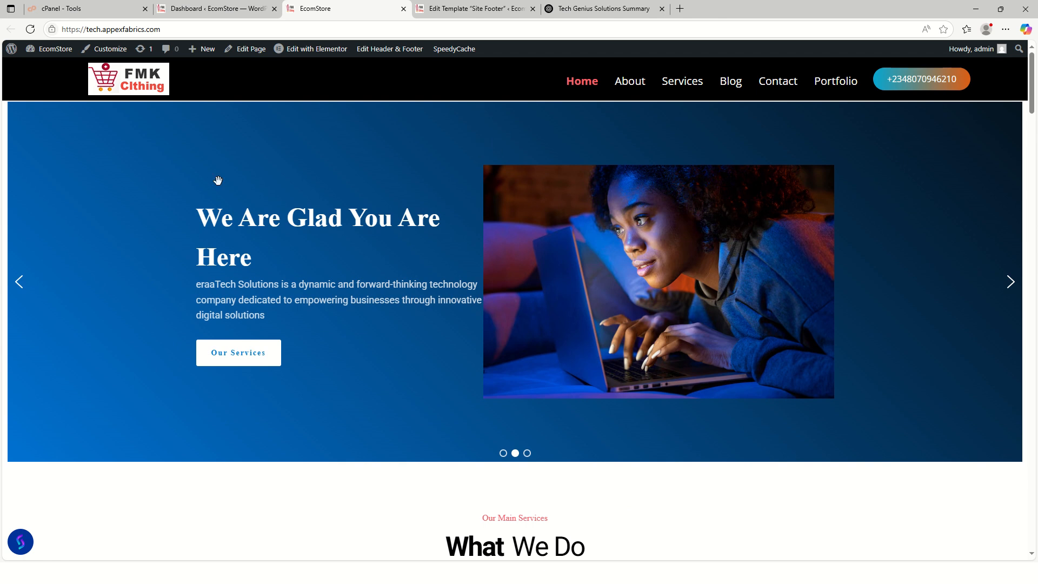
{"action": "left_click", "coordinate": [468, 10]}
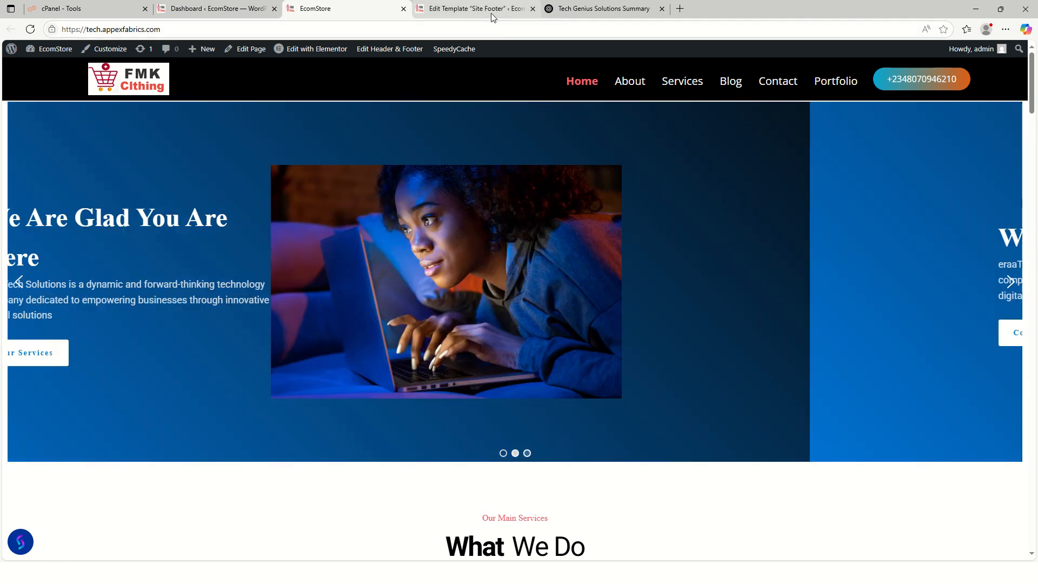
{"action": "left_click", "coordinate": [447, 269]}
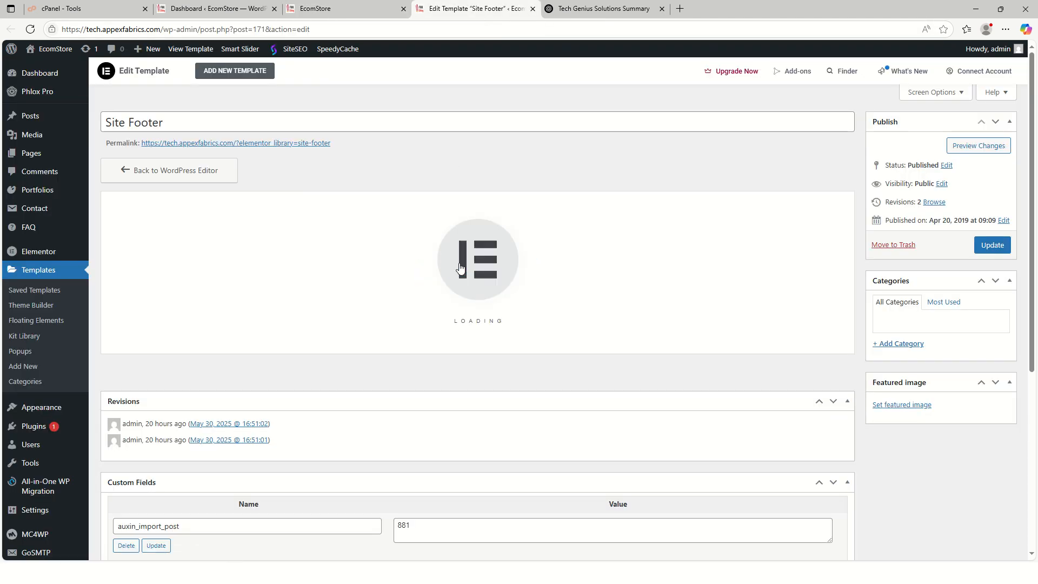
- Open the Header-light template in a separate tab, then return to the loading Site Footer editor
{"action": "left_click", "coordinate": [323, 8]}
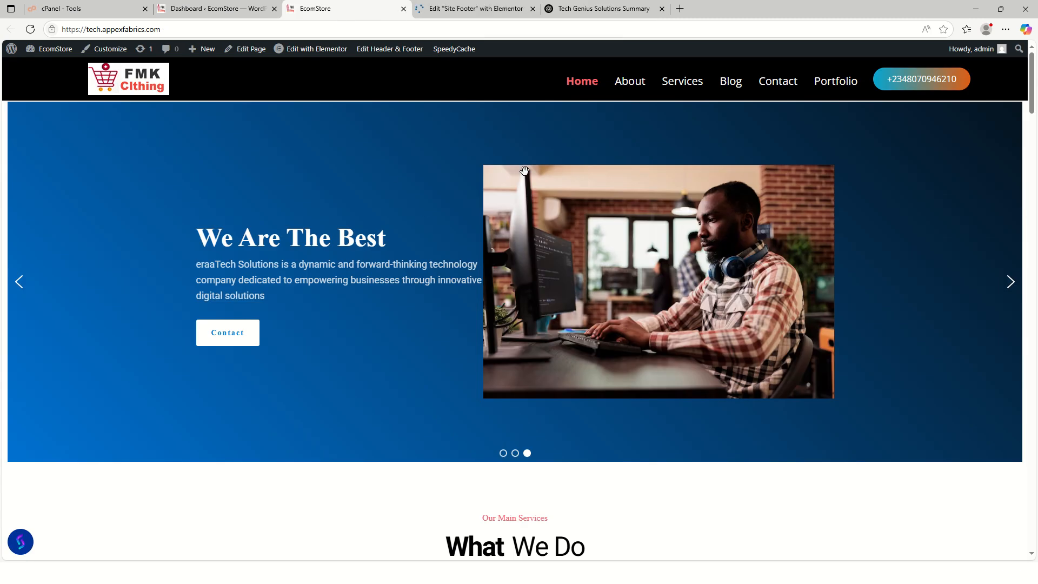
{"action": "mouse_move", "coordinate": [377, 50]}
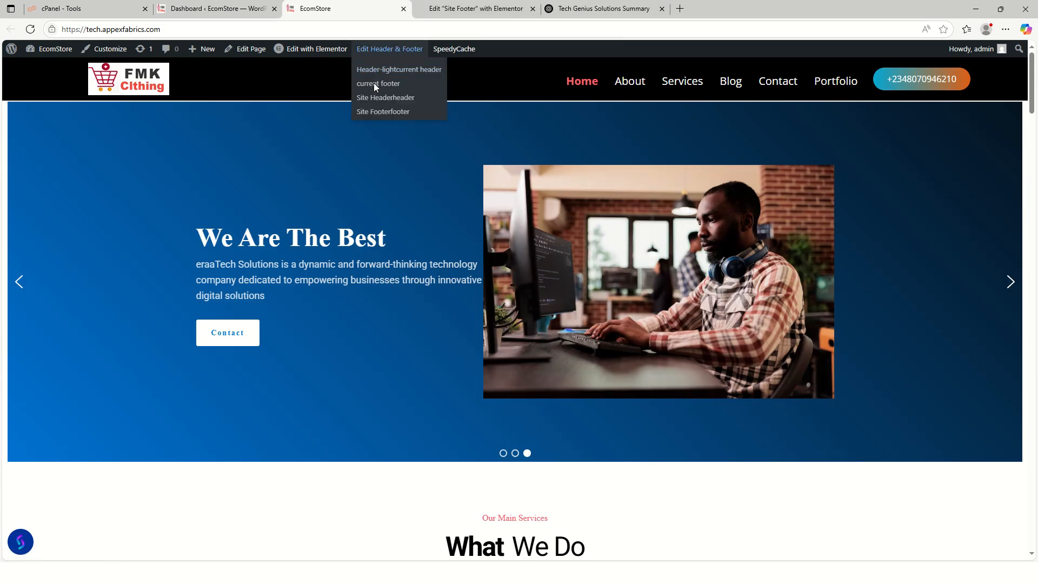
{"action": "right_click", "coordinate": [389, 72]}
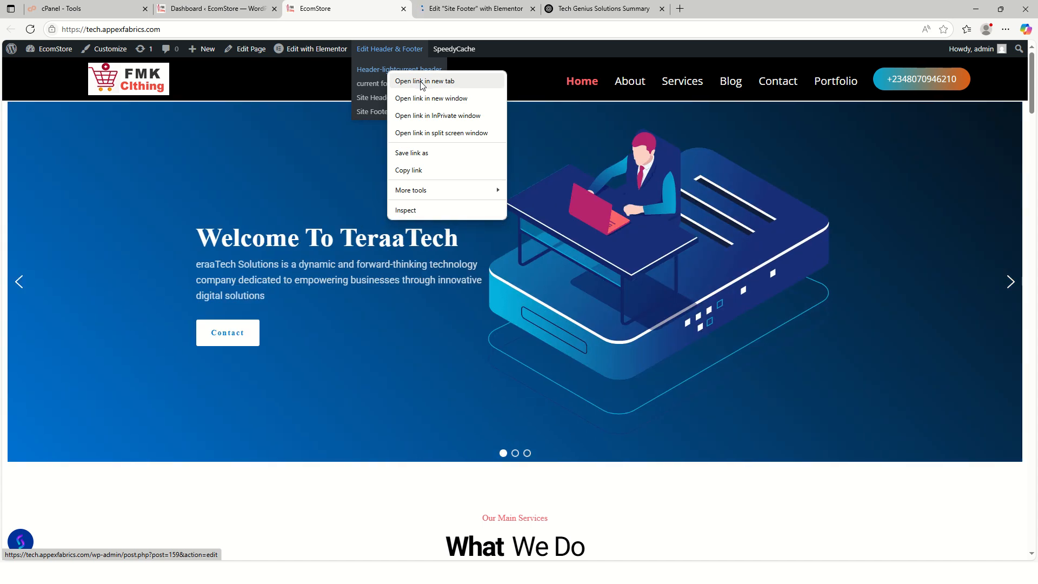
{"action": "left_click", "coordinate": [422, 81]}
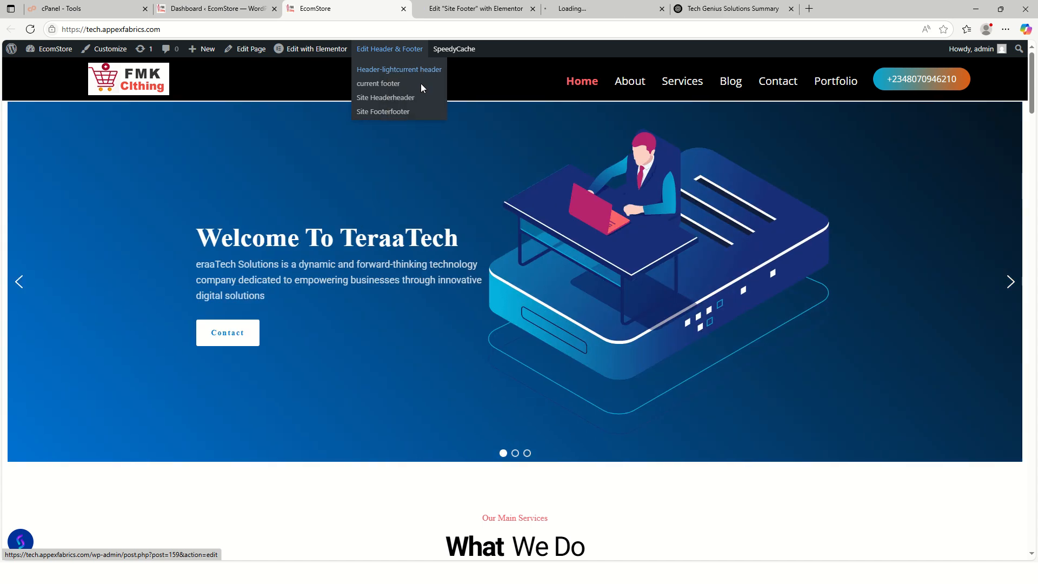
{"action": "left_click", "coordinate": [593, 7]}
{"action": "left_click", "coordinate": [471, 9]}
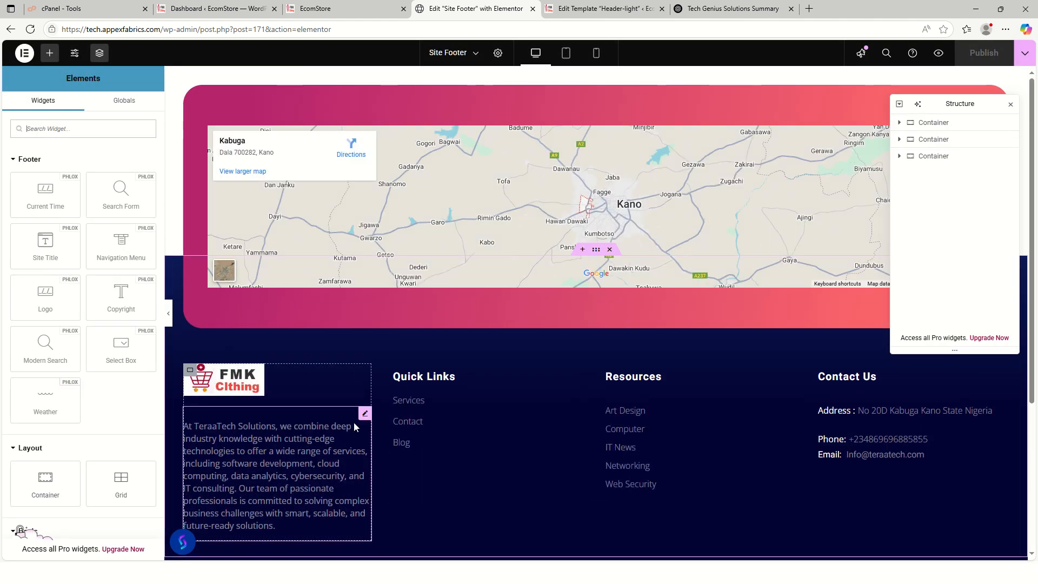
- Select the footer's Text Editor paragraph, then switch to the 'Tech Genius Solutions Summary' chat
{"action": "left_click", "coordinate": [365, 414]}
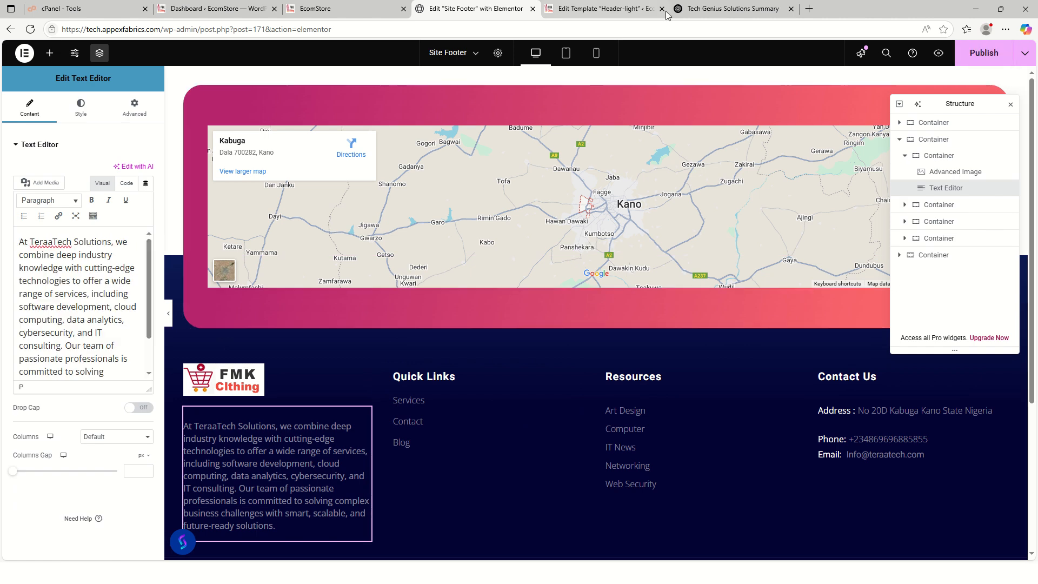
{"action": "left_click", "coordinate": [738, 12]}
{"action": "scroll", "coordinate": [541, 216], "scroll_direction": "up", "scroll_amount": 2}
- Copy the 'At Tech Genius Solutions…' and 'Join hundreds…' paragraphs and return to Elementor
{"action": "scroll", "coordinate": [541, 216], "scroll_direction": "down", "scroll_amount": 3}
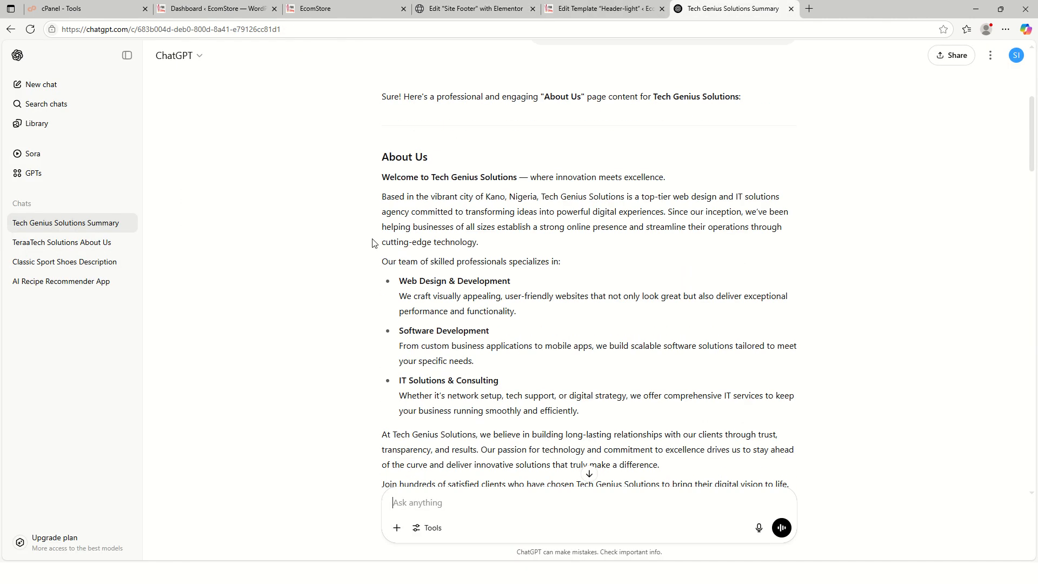
{"action": "scroll", "coordinate": [428, 314], "scroll_direction": "down", "scroll_amount": 3}
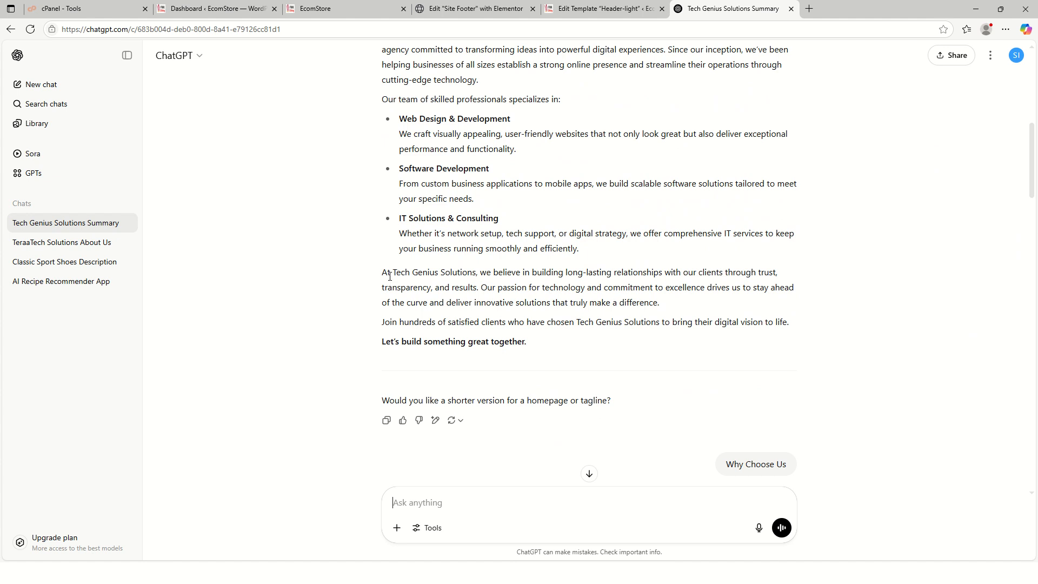
{"action": "left_click_drag", "start_coordinate": [386, 272], "coordinate": [660, 320]}
{"action": "left_click_drag", "start_coordinate": [728, 319], "coordinate": [792, 324]}
{"action": "left_click", "coordinate": [809, 287]}
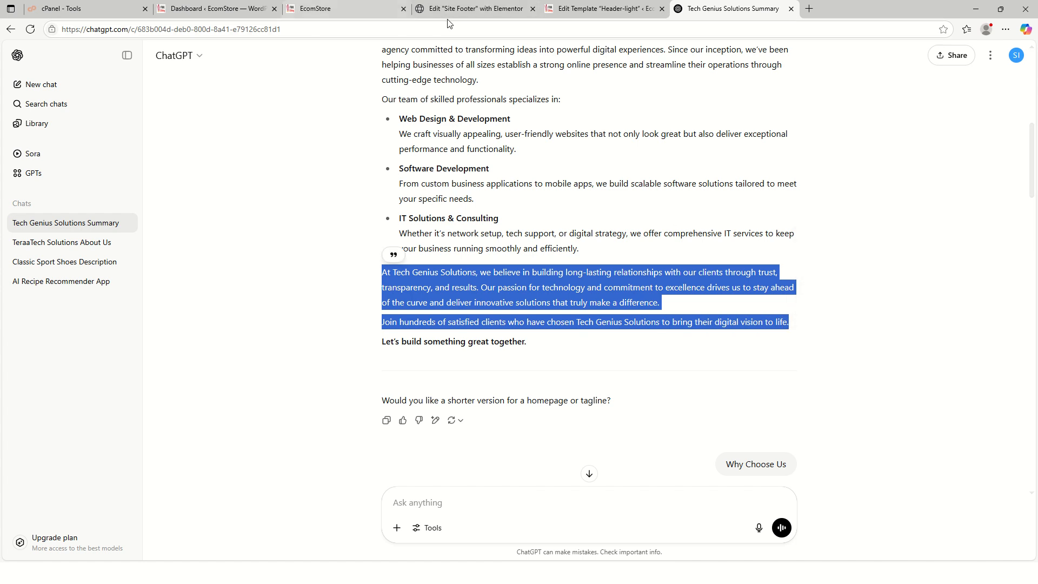
{"action": "left_click", "coordinate": [464, 11]}
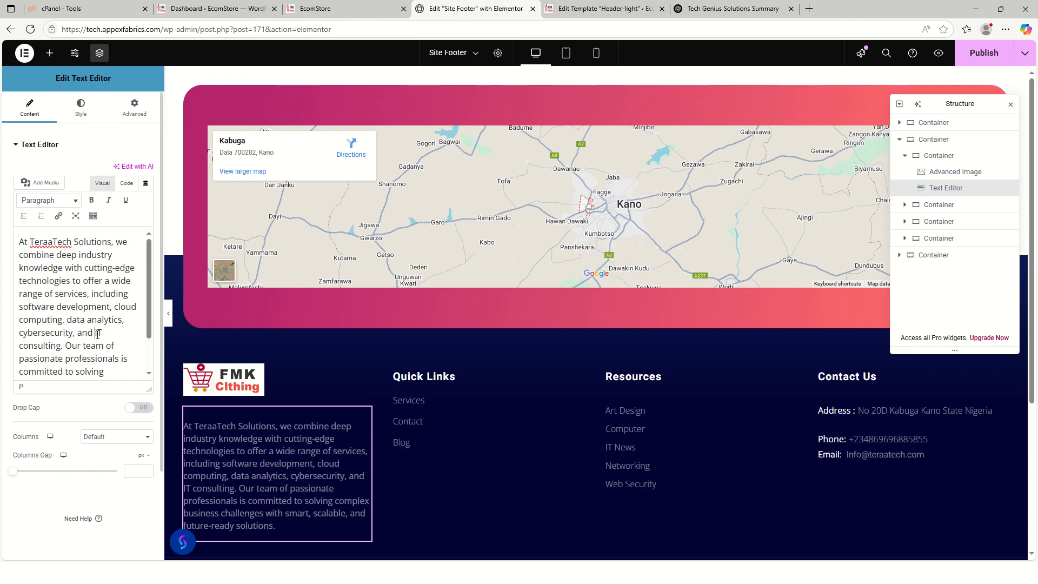
- Replace the footer's TeraaTech description with the pasted Tech Genius paragraphs, then select the FMK logo
{"action": "key", "text": "ctrl+a"}
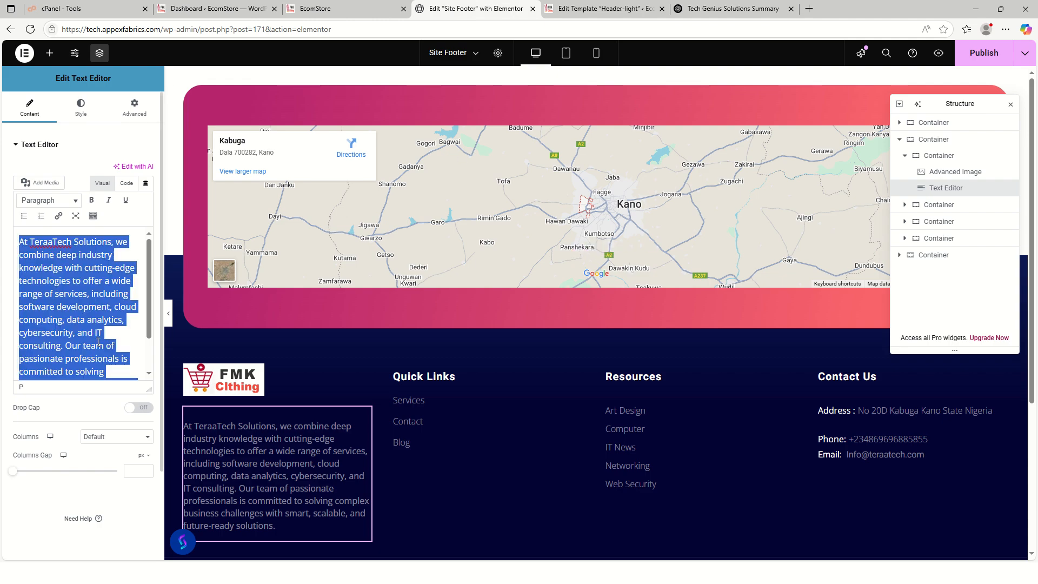
{"action": "key", "text": "ctrl+v"}
{"action": "scroll", "coordinate": [79, 339], "scroll_direction": "up", "scroll_amount": 2}
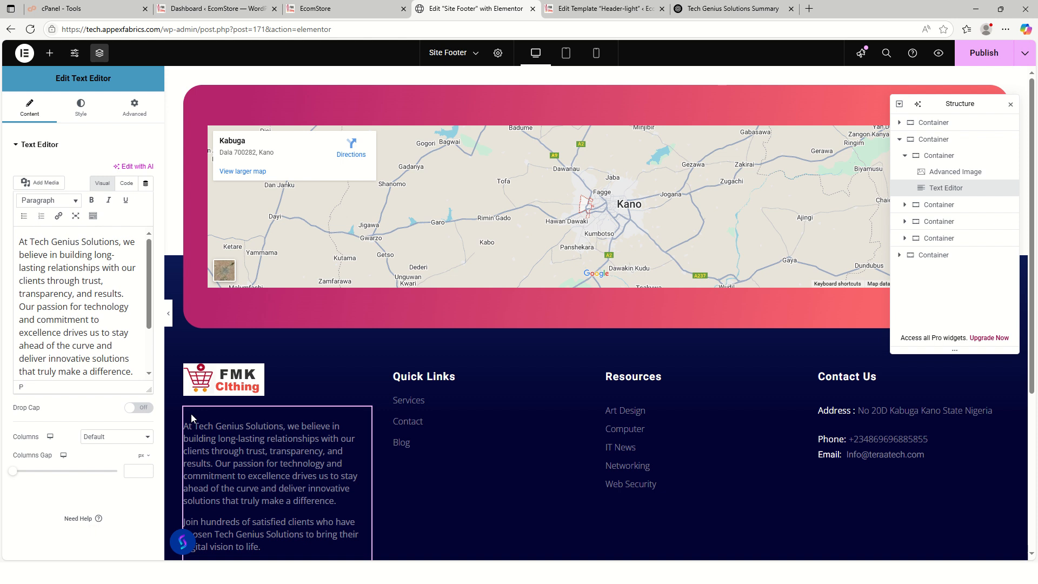
{"action": "scroll", "coordinate": [191, 414], "scroll_direction": "down", "scroll_amount": 4}
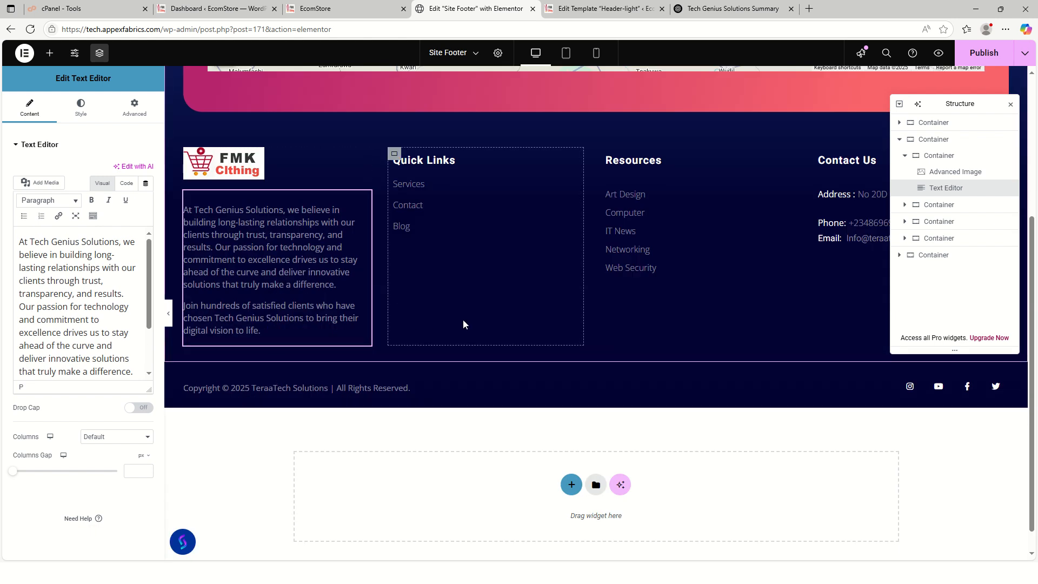
{"action": "scroll", "coordinate": [463, 324], "scroll_direction": "up", "scroll_amount": 2}
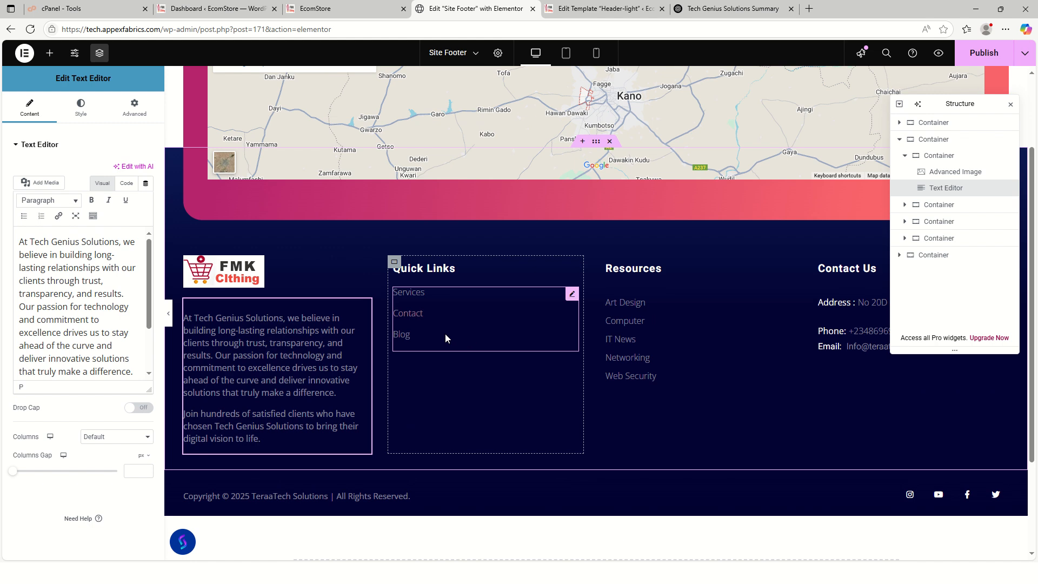
{"action": "left_click", "coordinate": [271, 265]}
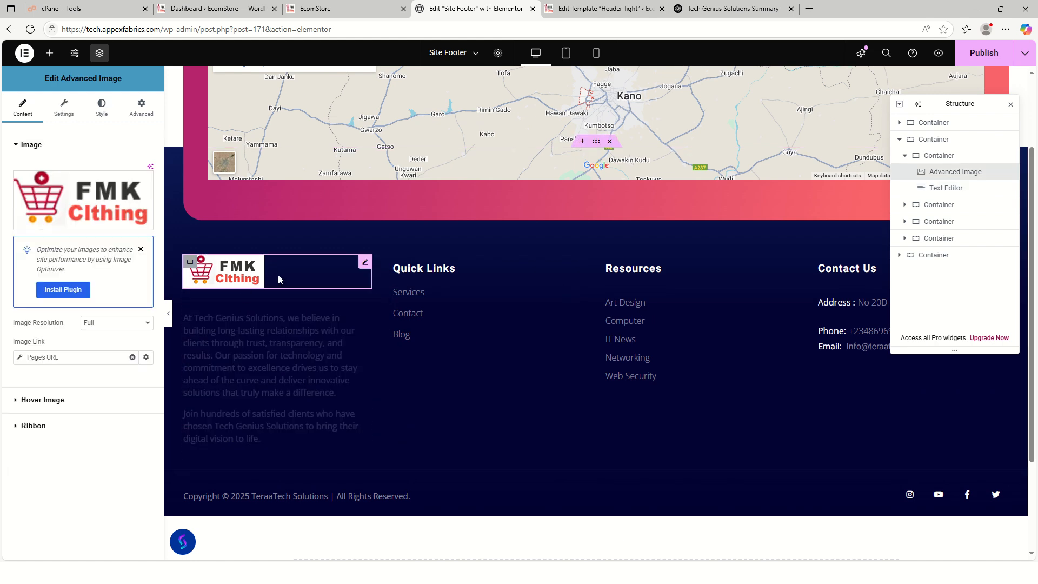
- Open the Insert Media library from the footer logo's image preview, showing FMK-LOGO.png
{"action": "left_click", "coordinate": [86, 216]}
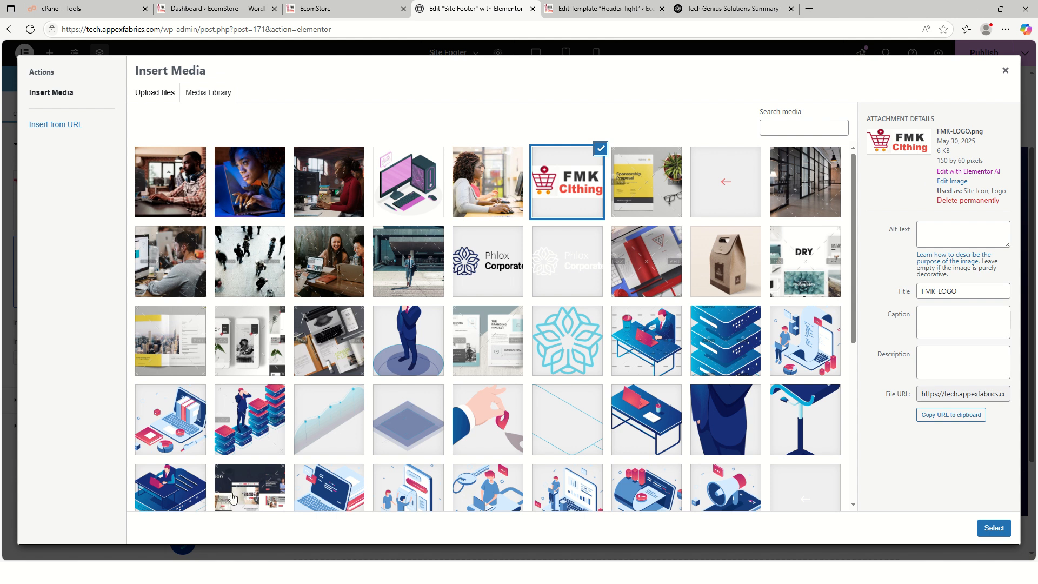
- Search 'firew' and start Macromedia Fireworks 8 in its 30-day trial mode
{"action": "key", "text": "super+s"}
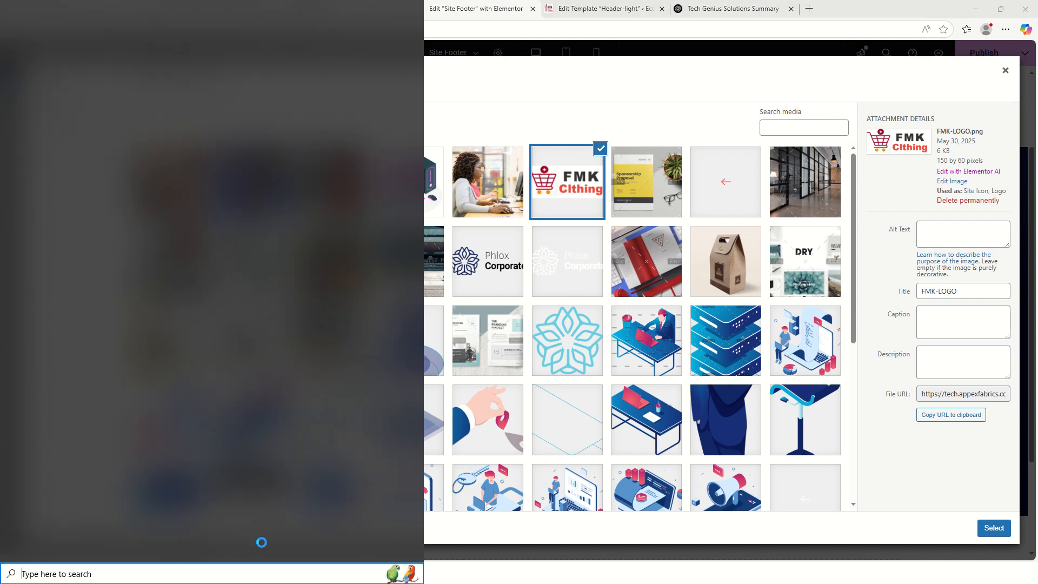
{"action": "type", "text": "fir"}
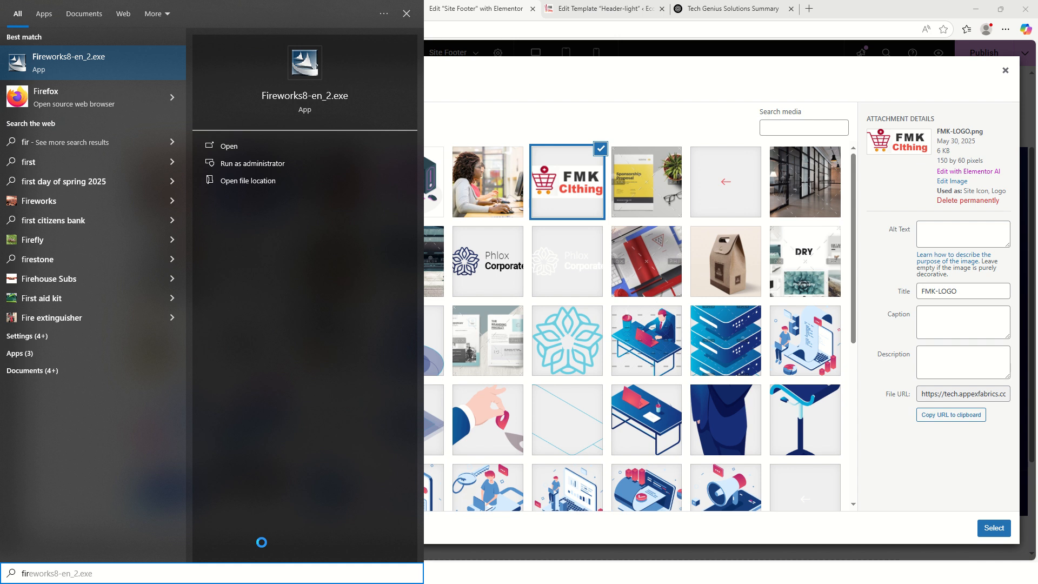
{"action": "type", "text": "ew"}
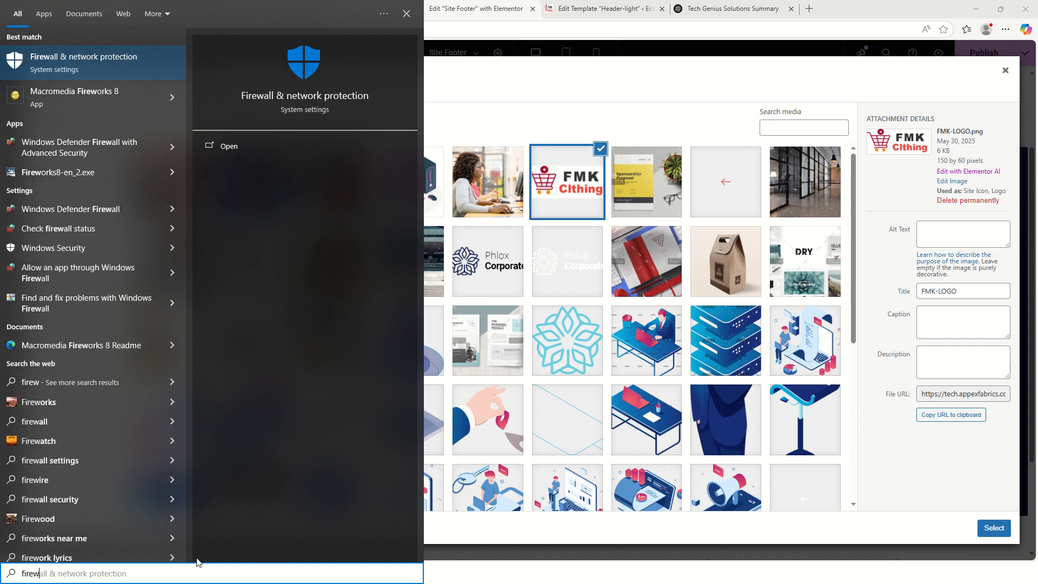
{"action": "key", "text": "Escape"}
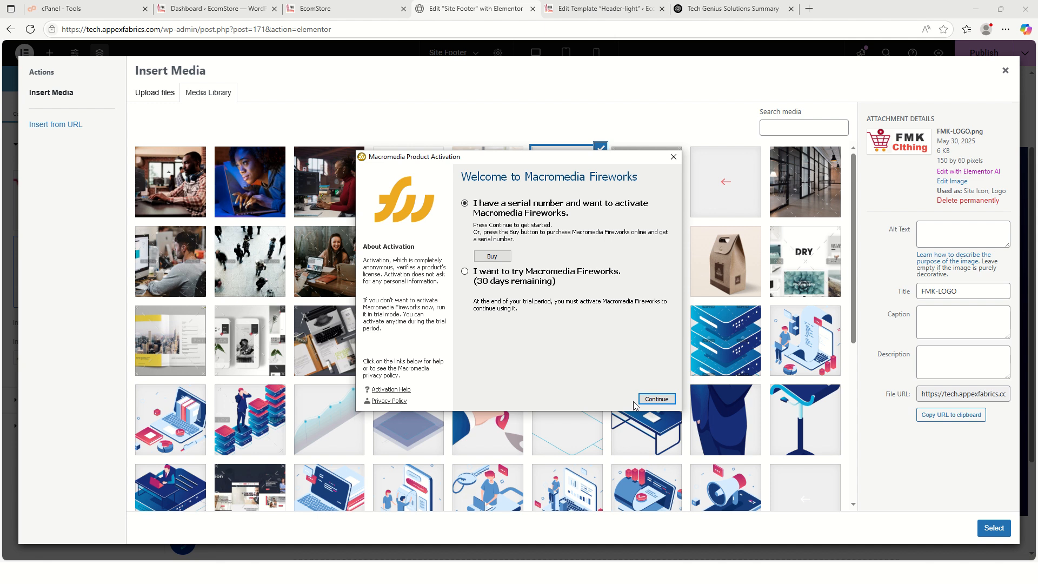
{"action": "left_click", "coordinate": [466, 273]}
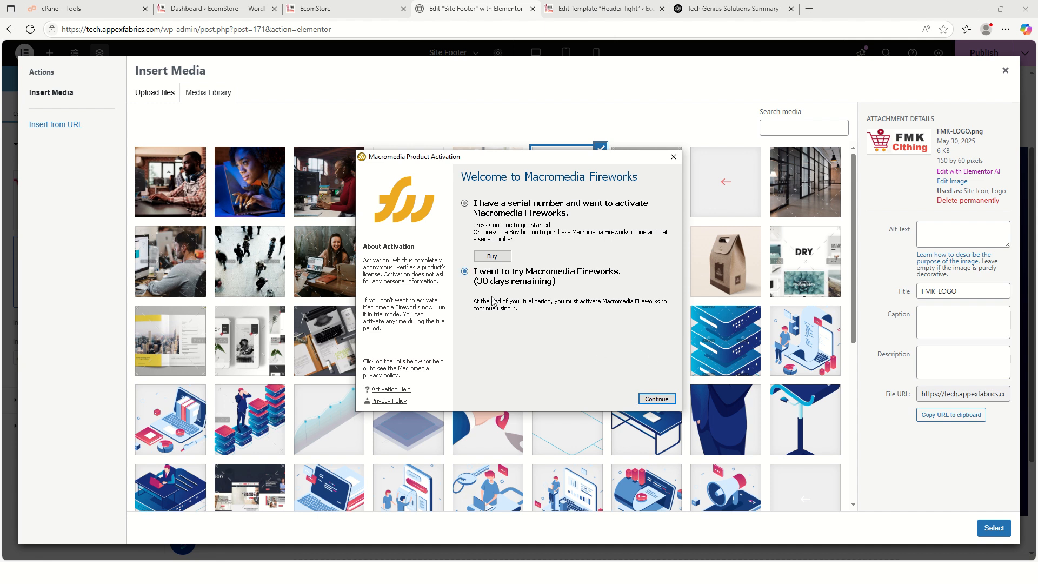
{"action": "left_click", "coordinate": [651, 403]}
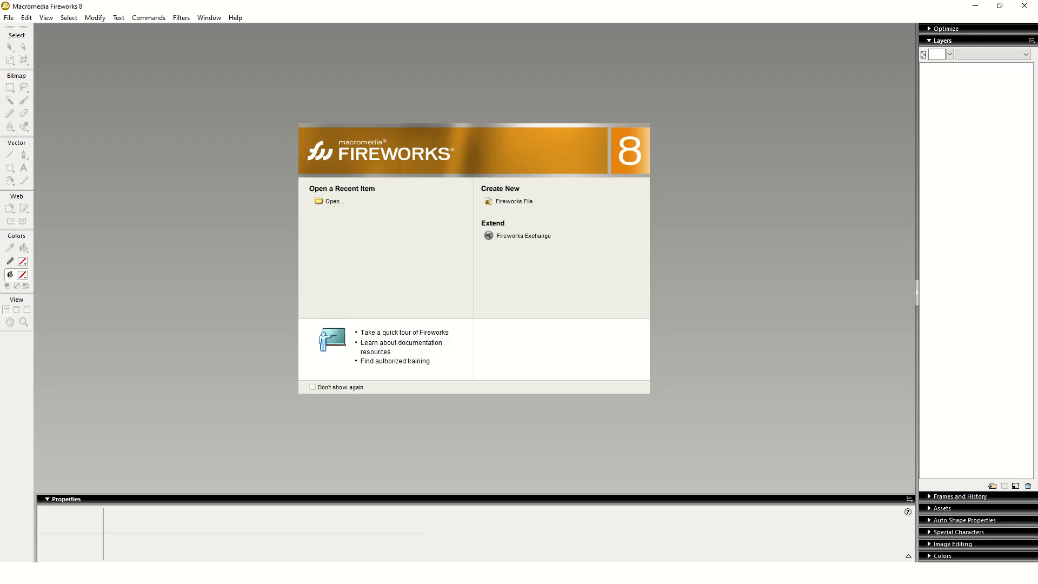
- Create a new 150 × 60 pixel document with a white canvas from File > New
{"action": "left_click", "coordinate": [9, 18]}
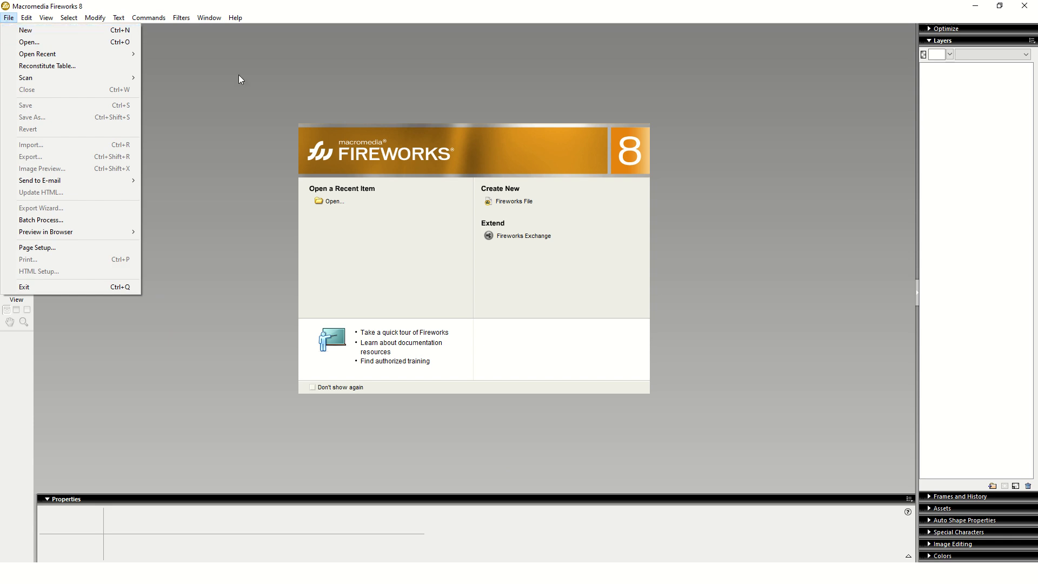
{"action": "left_click", "coordinate": [56, 33]}
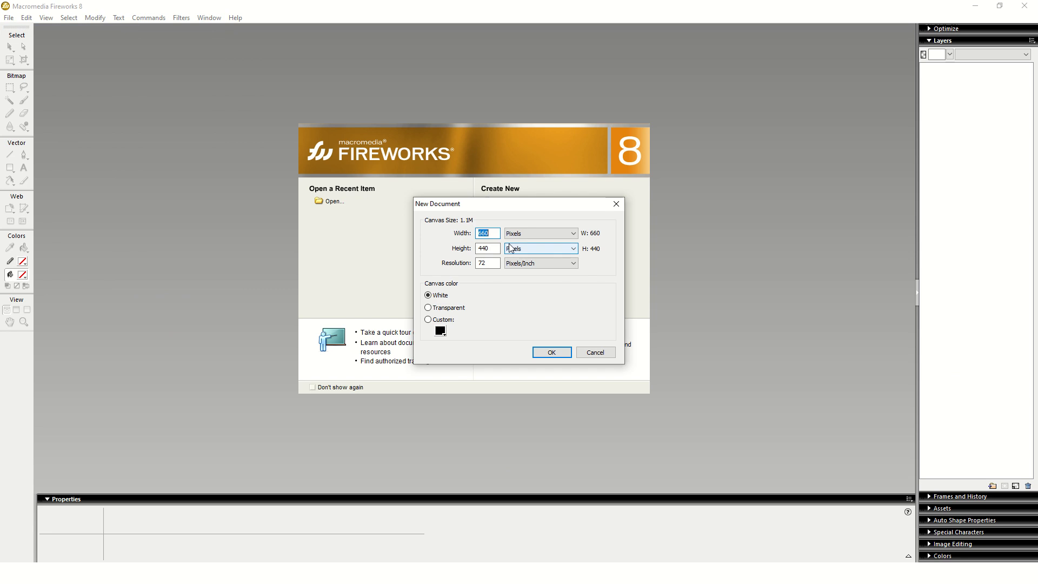
{"action": "type", "text": "1"}
{"action": "type", "text": "50"}
{"action": "type", "text": "6"}
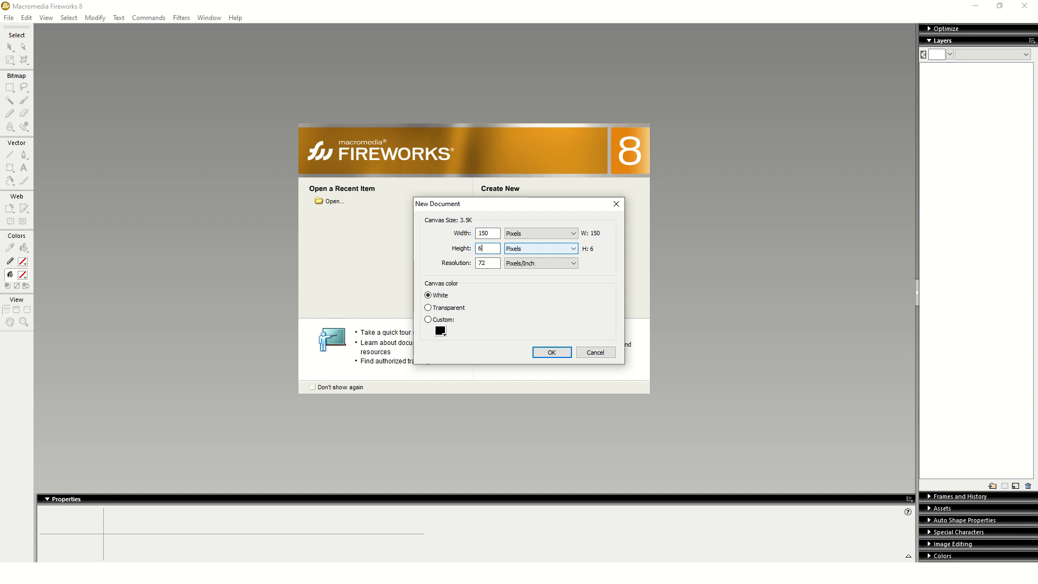
{"action": "key", "text": "Return"}
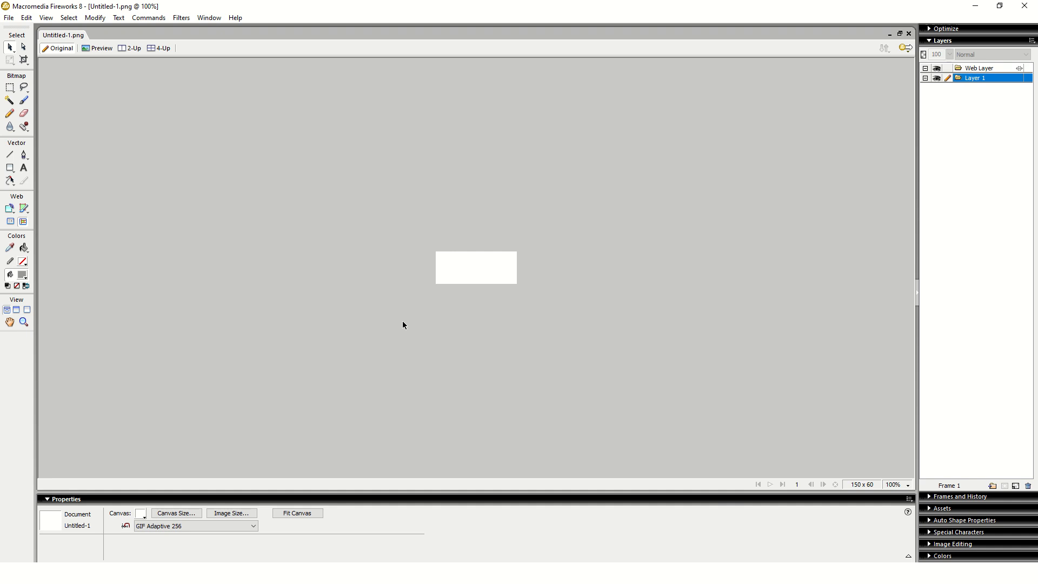
- Add a 'Tech Genius' text object on the canvas at 24 pt
{"action": "left_click", "coordinate": [24, 169]}
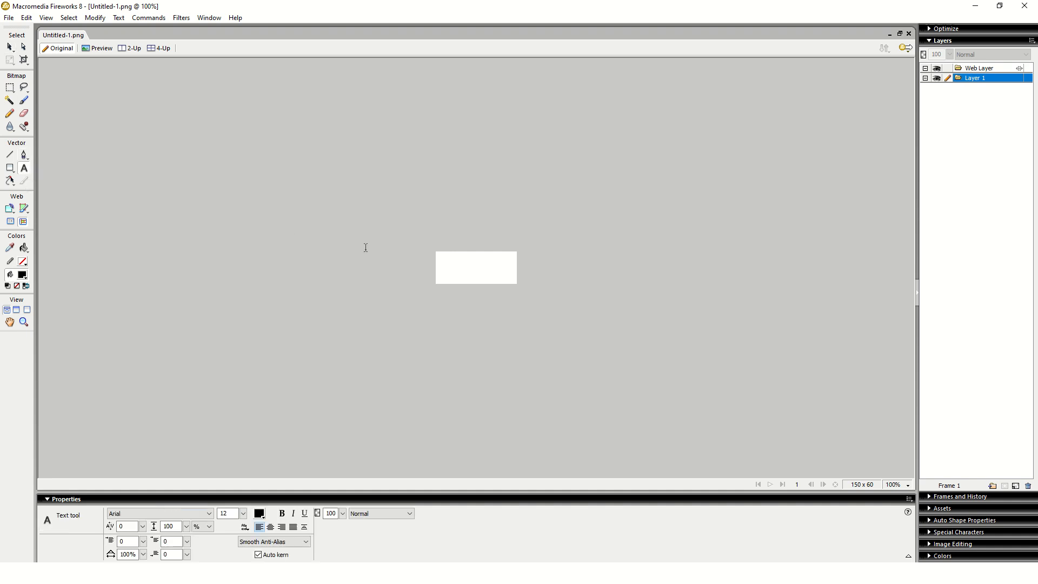
{"action": "left_click", "coordinate": [464, 260]}
{"action": "type", "text": "Tech"}
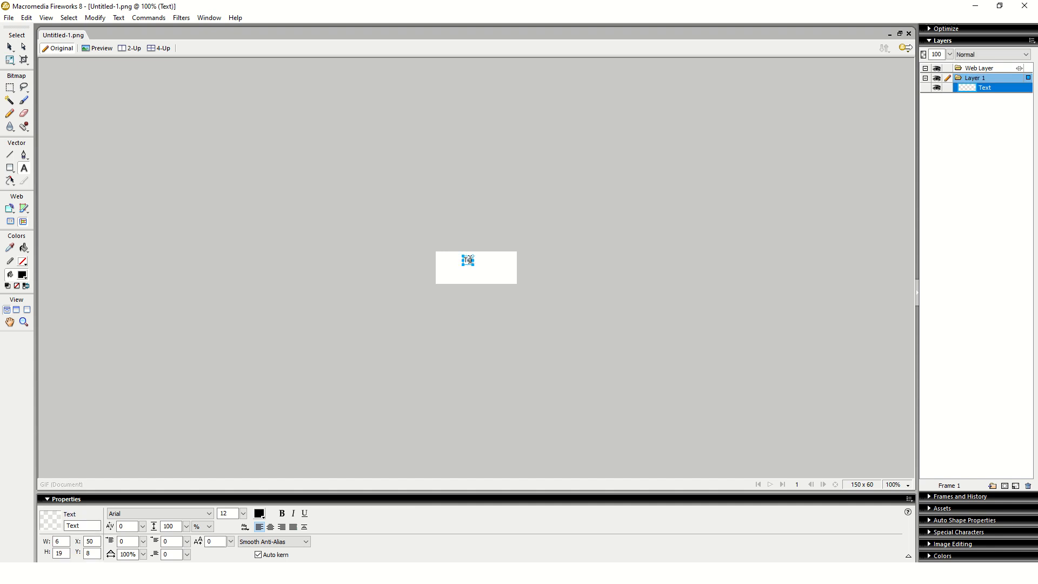
{"action": "type", "text": " G"}
{"action": "type", "text": "enius"}
{"action": "key", "text": "ctrl+a"}
{"action": "key", "text": "ctrl+shift+period"}
{"action": "key", "text": "ctrl+shift+period"}
{"action": "key", "text": "ctrl+shift+period"}
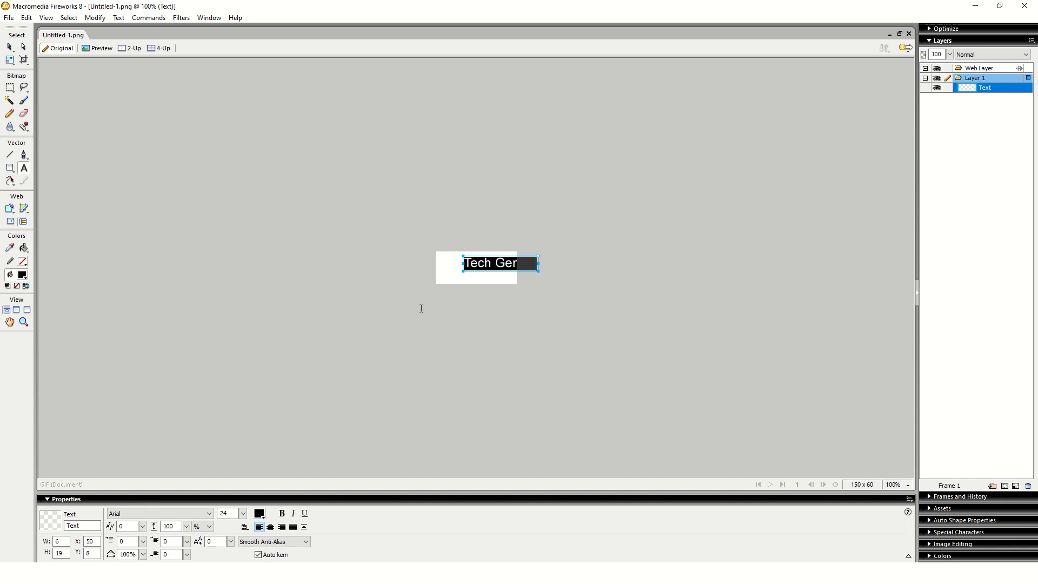
{"action": "key", "text": "Escape"}
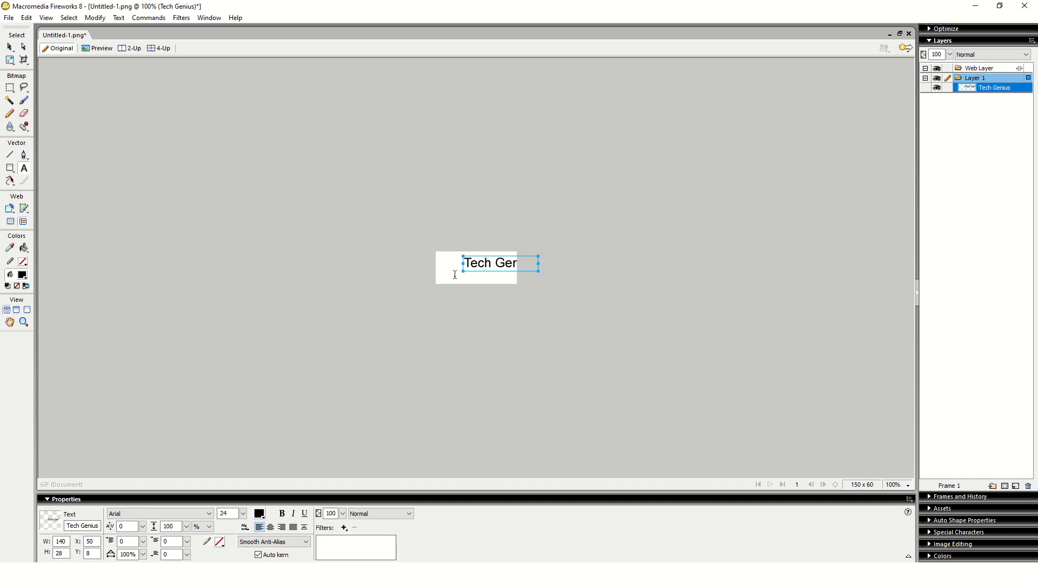
- Add a 'Solutions' text object below it at 19 pt
{"action": "left_click", "coordinate": [458, 271]}
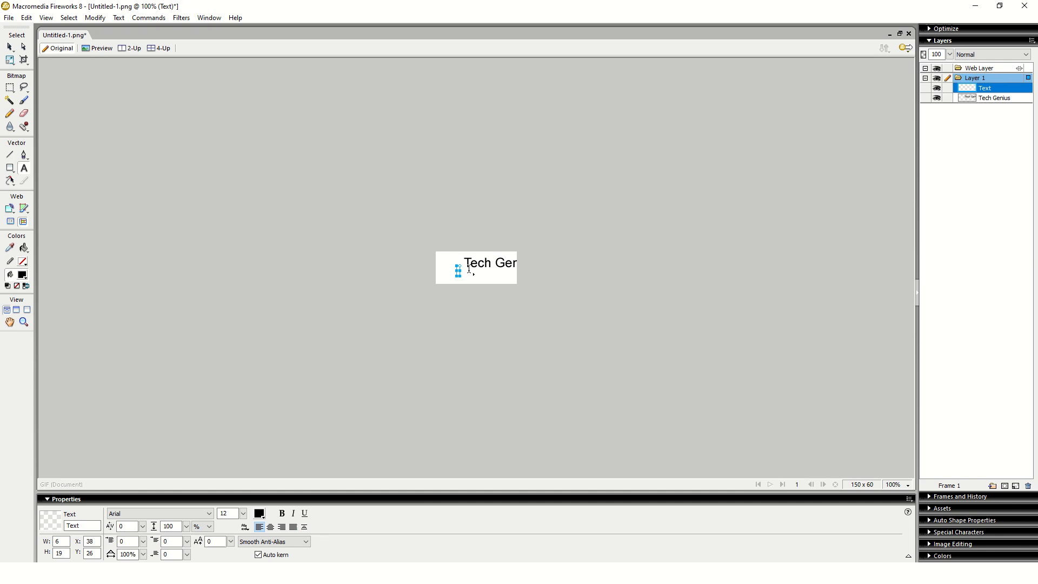
{"action": "type", "text": "S"}
{"action": "key", "text": "ctrl+a"}
{"action": "key", "text": "ctrl+shift+period"}
{"action": "key", "text": "ctrl+shift+period"}
{"action": "key", "text": "ctrl+shift+period"}
{"action": "key", "text": "ctrl+shift+period"}
{"action": "key", "text": "ctrl+shift+period"}
{"action": "key", "text": "ctrl+shift+period"}
{"action": "key", "text": "ctrl+shift+period"}
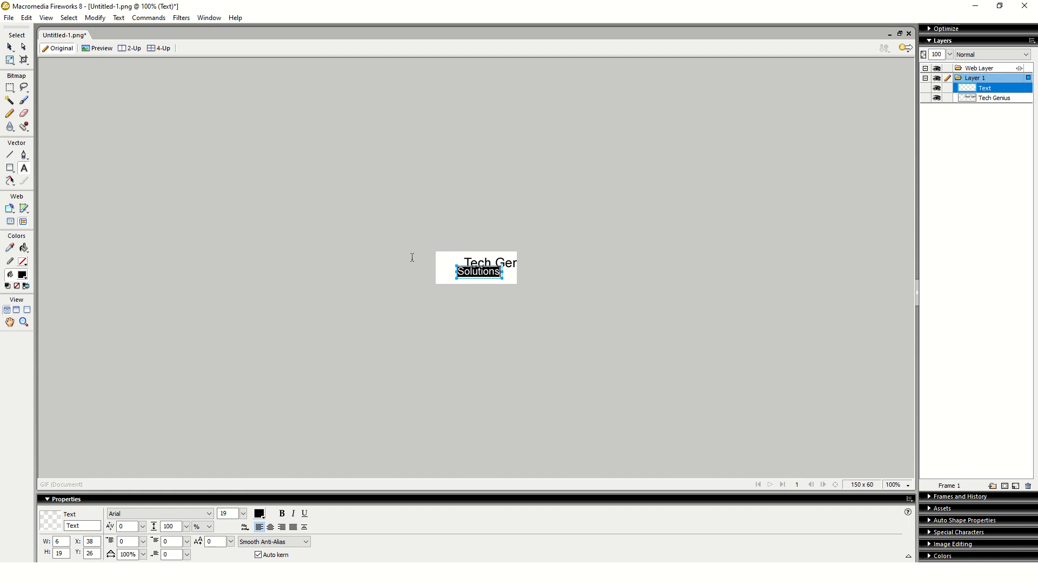
{"action": "left_click", "coordinate": [10, 47]}
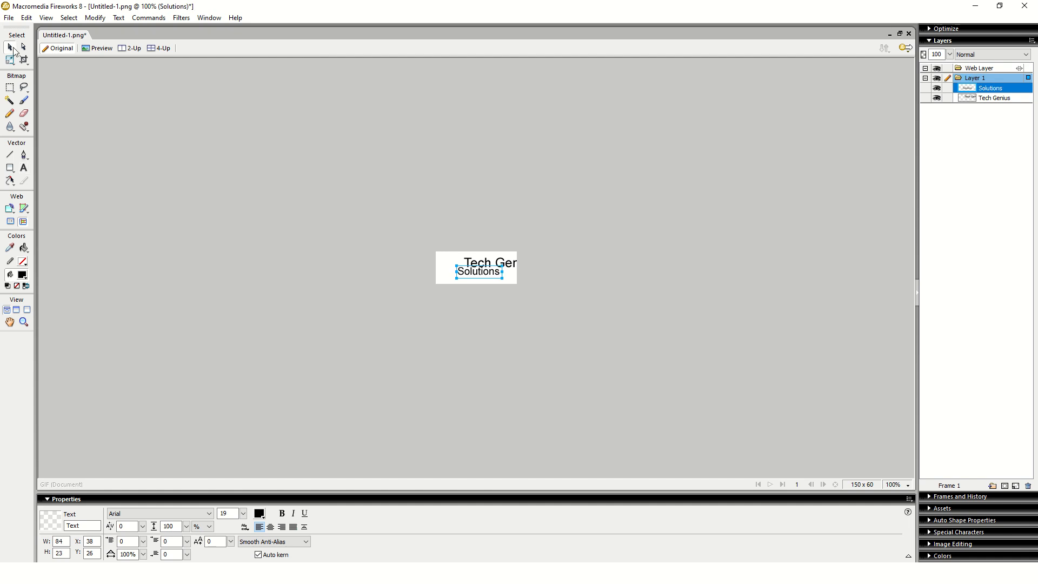
- Shift Tech Genius left onto the canvas and make it bold at 24 pt
{"action": "left_click_drag", "start_coordinate": [498, 263], "coordinate": [469, 266]}
{"action": "double_click", "coordinate": [476, 268]}
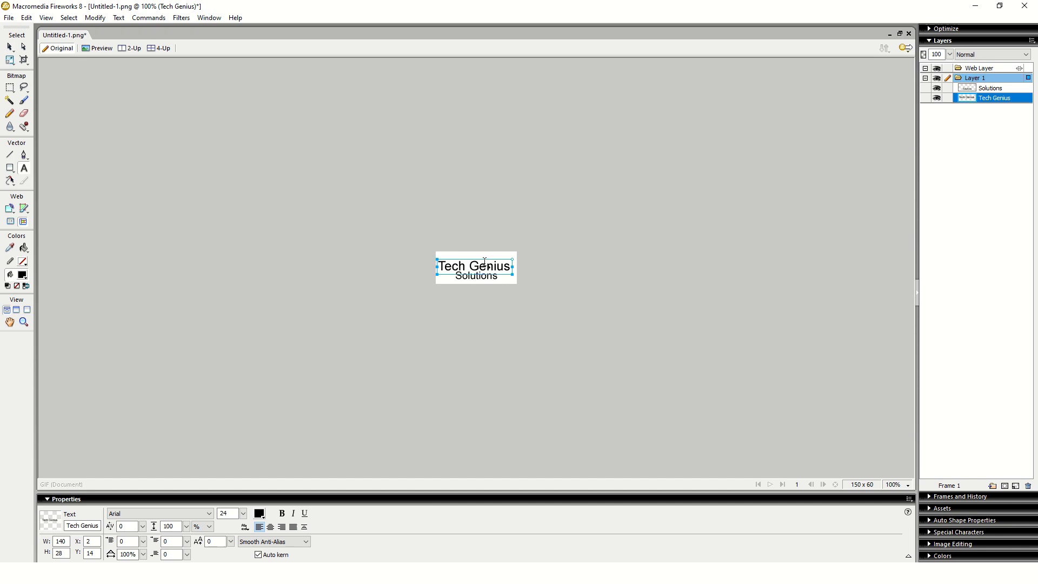
{"action": "key", "text": "ctrl+a"}
{"action": "key", "text": "ctrl+shift+period"}
{"action": "key", "text": "ctrl+shift+period"}
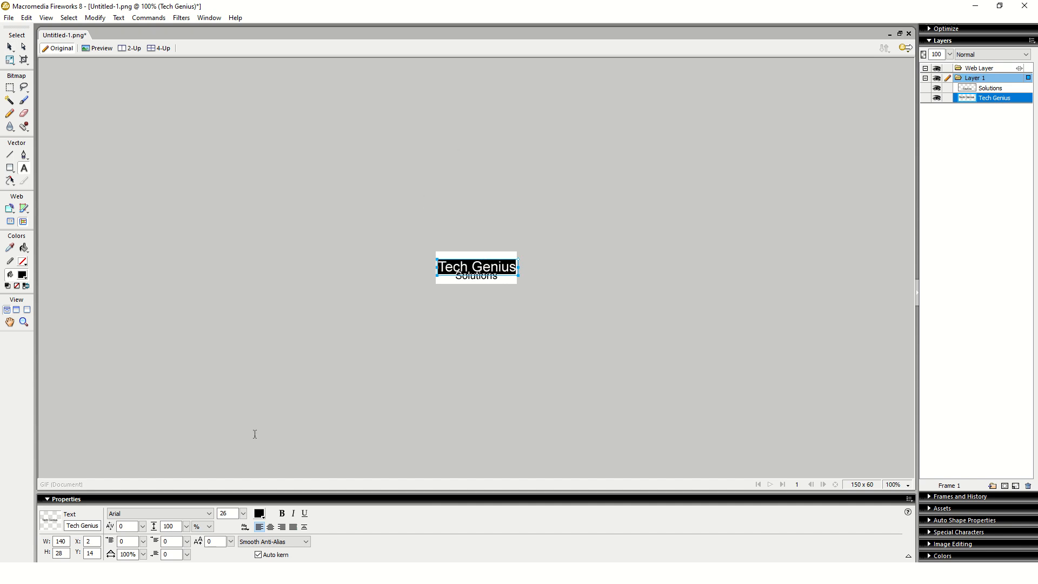
{"action": "left_click", "coordinate": [282, 514]}
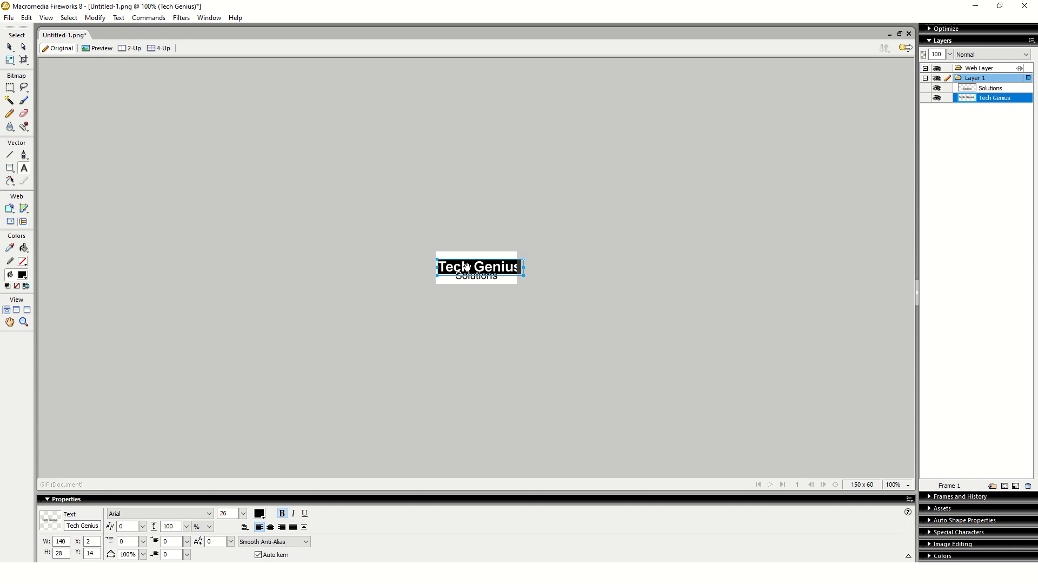
{"action": "key", "text": "ctrl+shift+comma"}
{"action": "key", "text": "ctrl+shift+comma"}
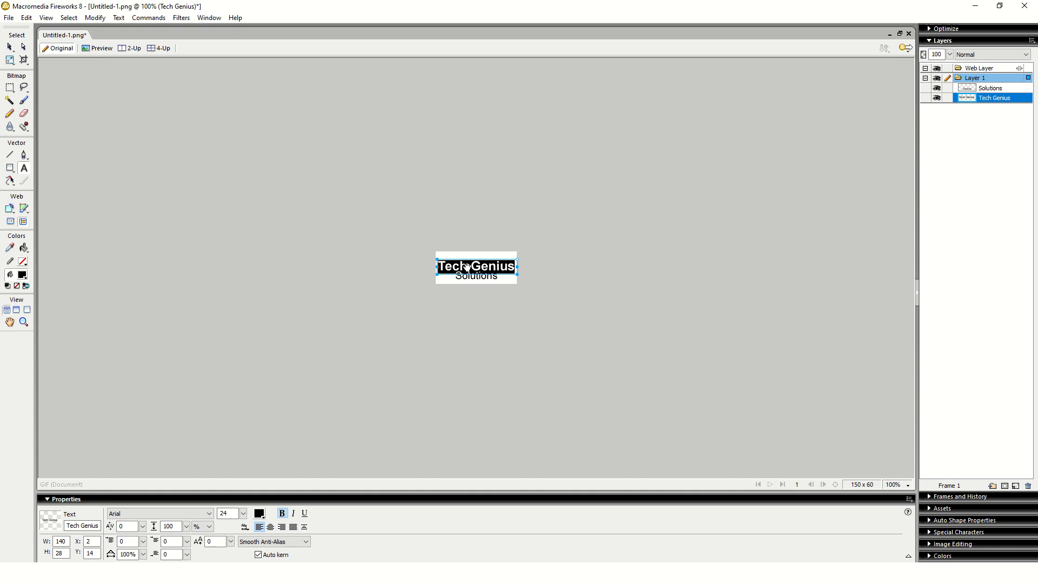
{"action": "left_click", "coordinate": [553, 299]}
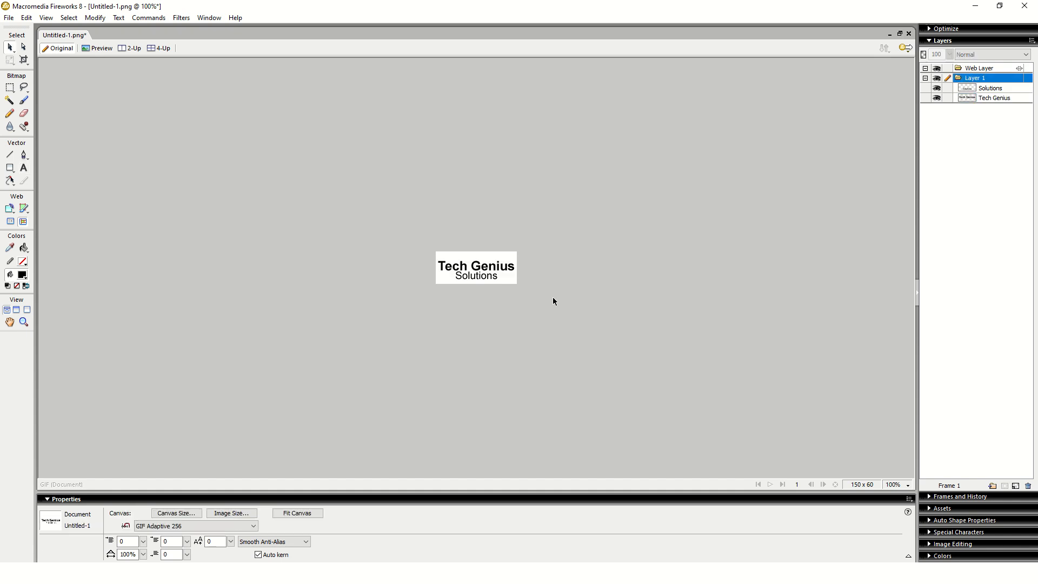
- Nudge the Tech Genius text slightly upward, then minimise to the desktop
{"action": "left_click_drag", "start_coordinate": [484, 265], "coordinate": [484, 263]}
{"action": "left_click", "coordinate": [484, 264]}
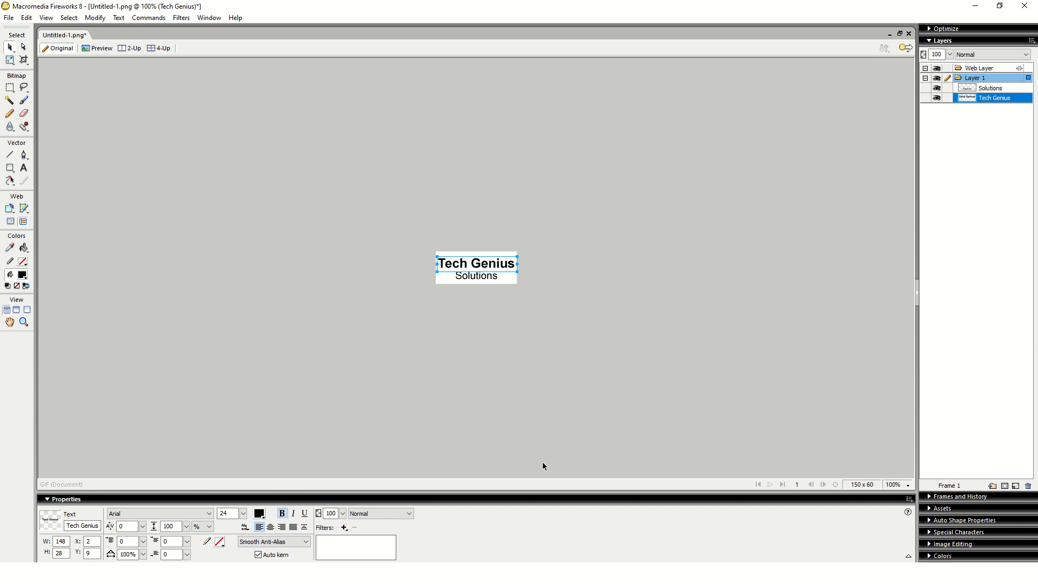
{"action": "key", "text": "super+d"}
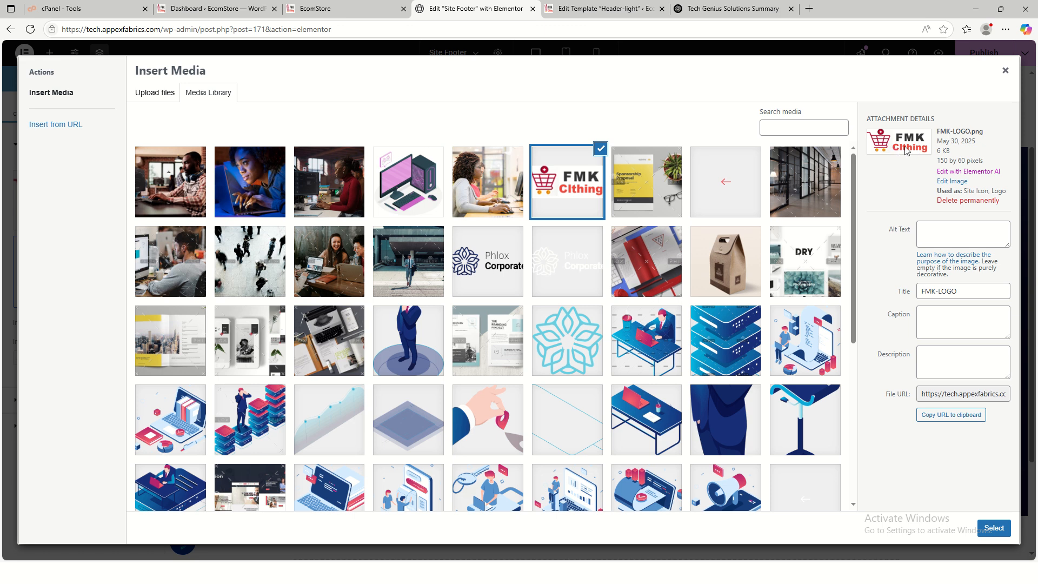
- Scroll through the EcomStore homepage slider and service cards, then return to the Fireworks logo
{"action": "left_click", "coordinate": [336, 9]}
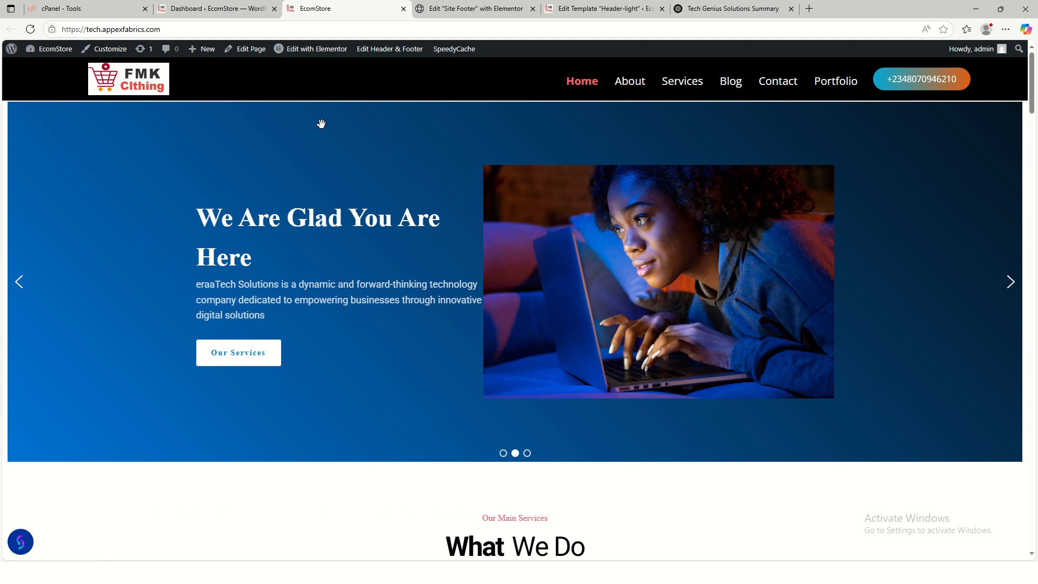
{"action": "scroll", "coordinate": [527, 353], "scroll_direction": "down", "scroll_amount": 10}
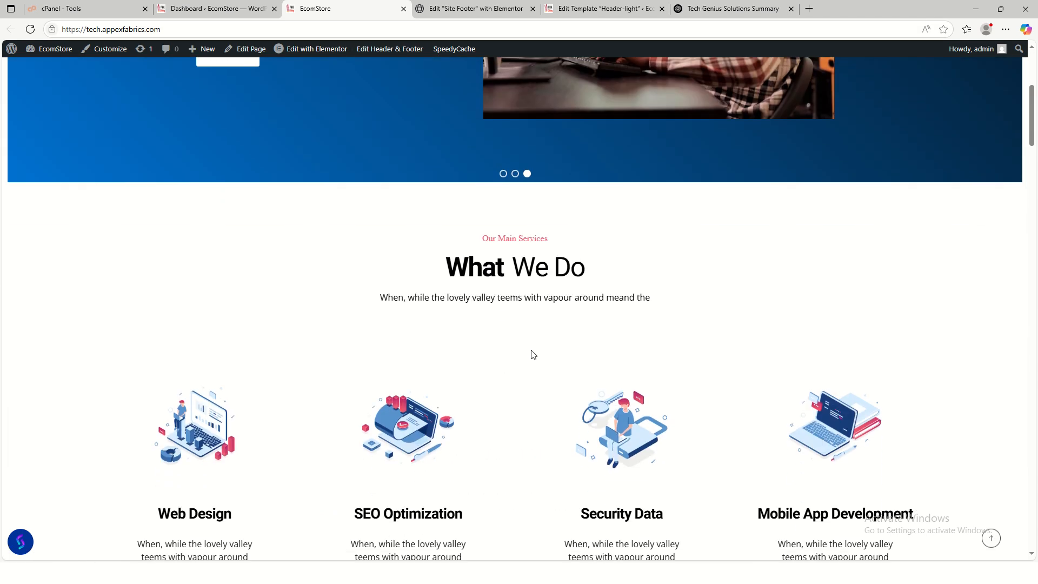
{"action": "scroll", "coordinate": [531, 349], "scroll_direction": "up", "scroll_amount": 10}
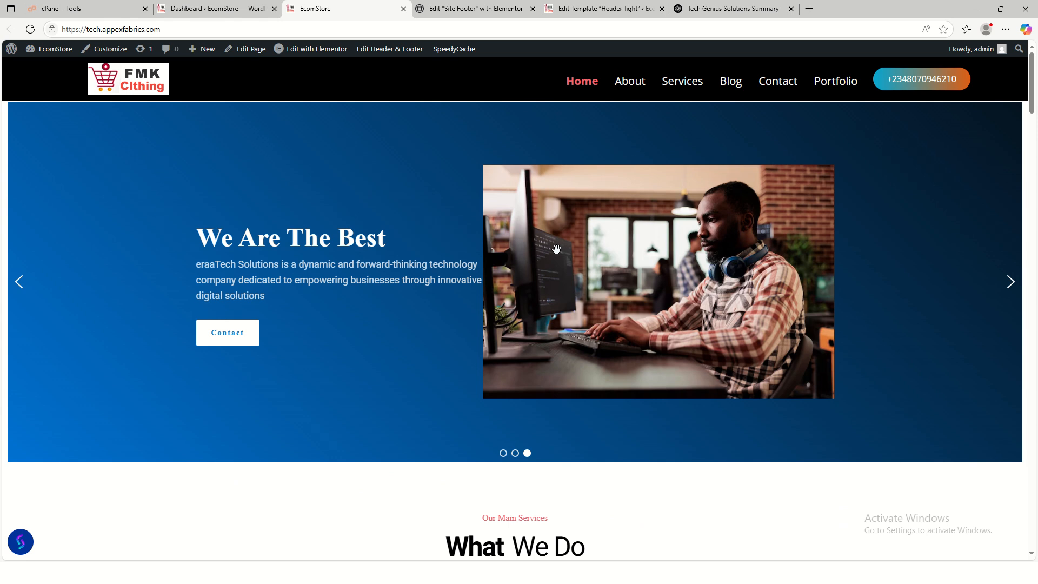
{"action": "scroll", "coordinate": [598, 320], "scroll_direction": "down", "scroll_amount": 8}
{"action": "scroll", "coordinate": [611, 316], "scroll_direction": "down", "scroll_amount": 2}
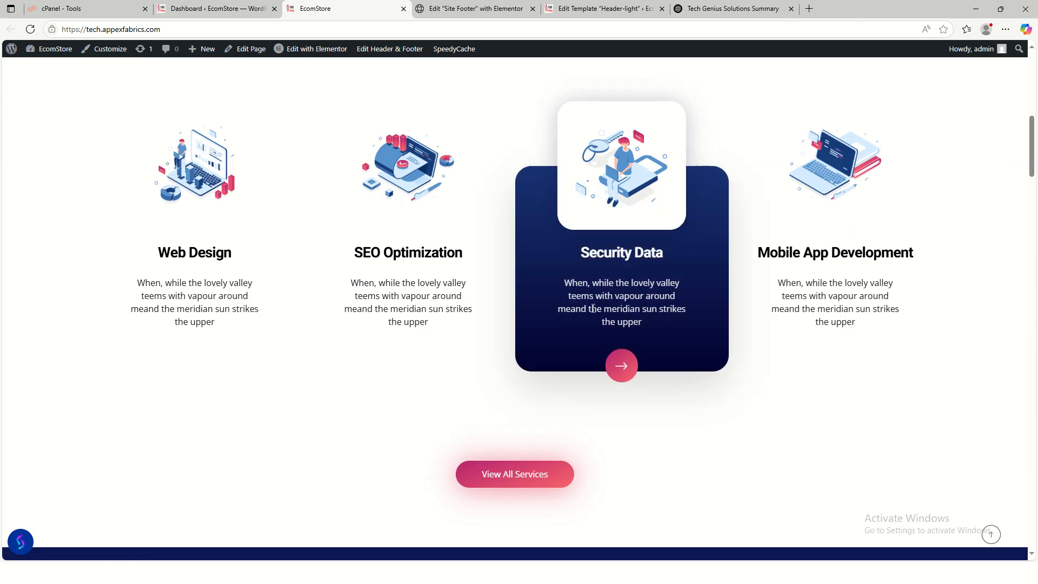
{"action": "scroll", "coordinate": [436, 308], "scroll_direction": "up", "scroll_amount": 10}
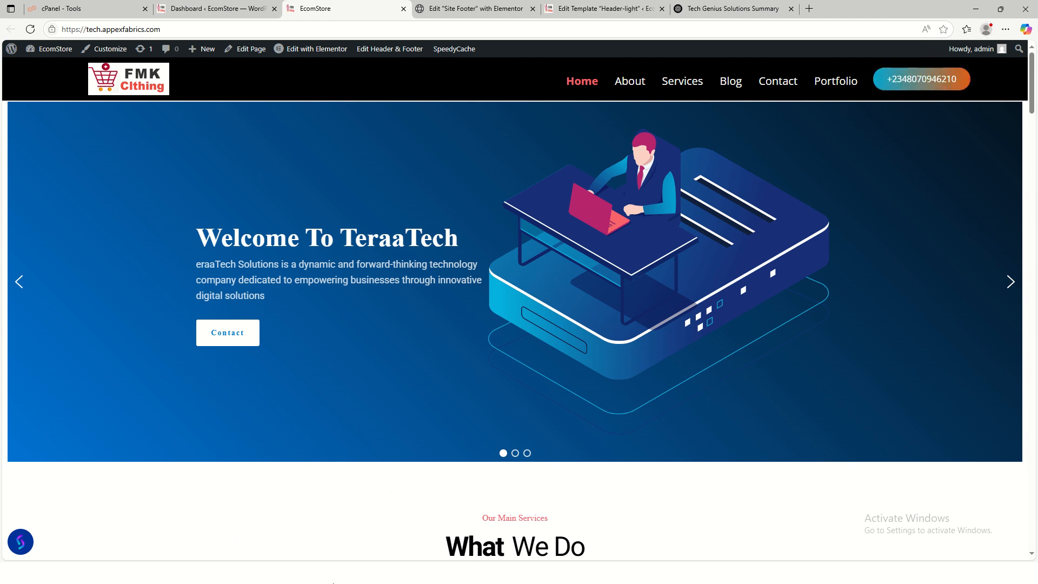
{"action": "key", "text": "super+d"}
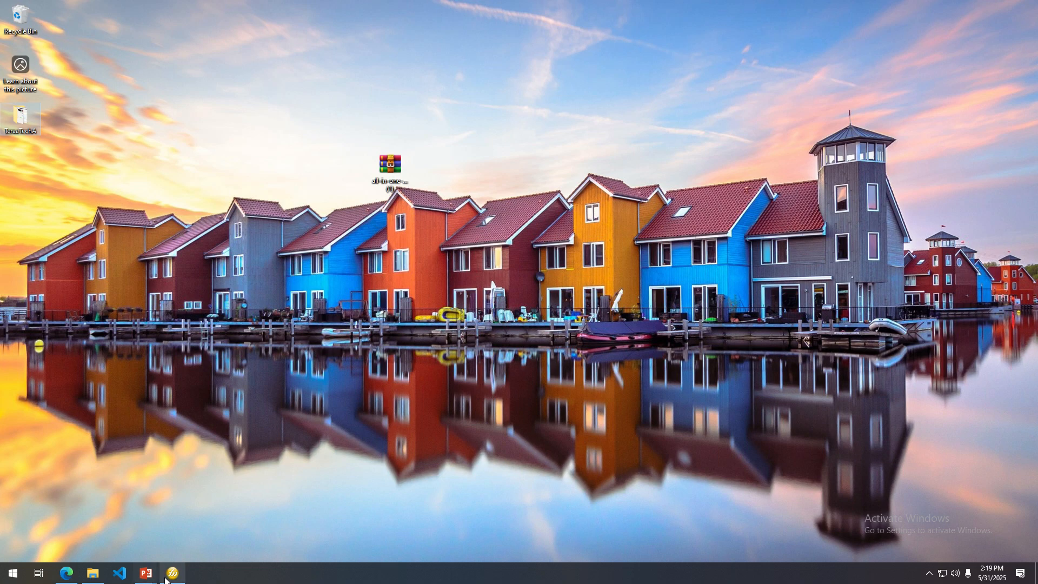
{"action": "left_click", "coordinate": [171, 574]}
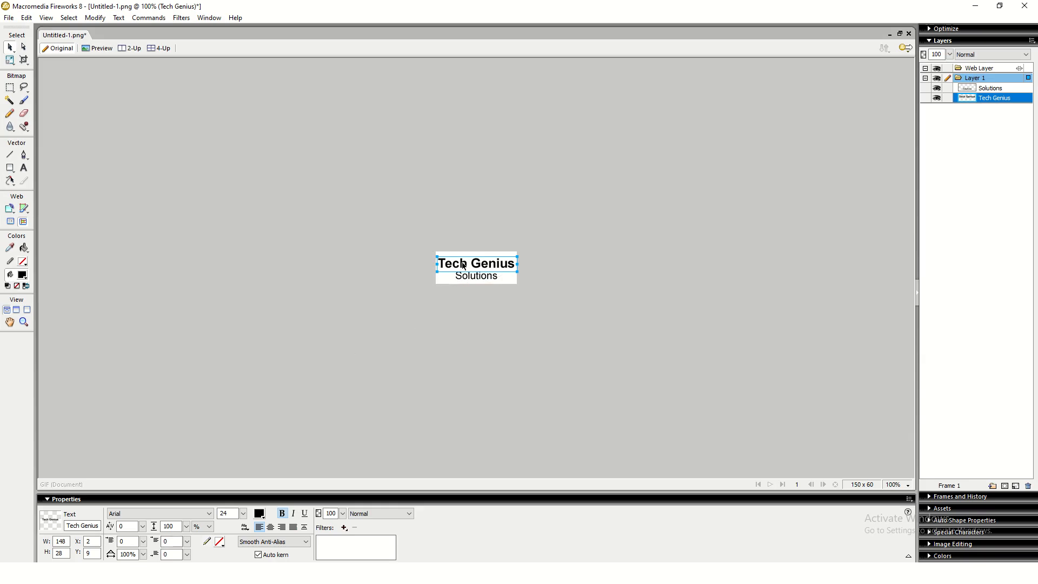
- Recolour the Tech Genius text to blue #003399 using the Properties colour swatch
{"action": "double_click", "coordinate": [464, 265]}
{"action": "key", "text": "ctrl+a"}
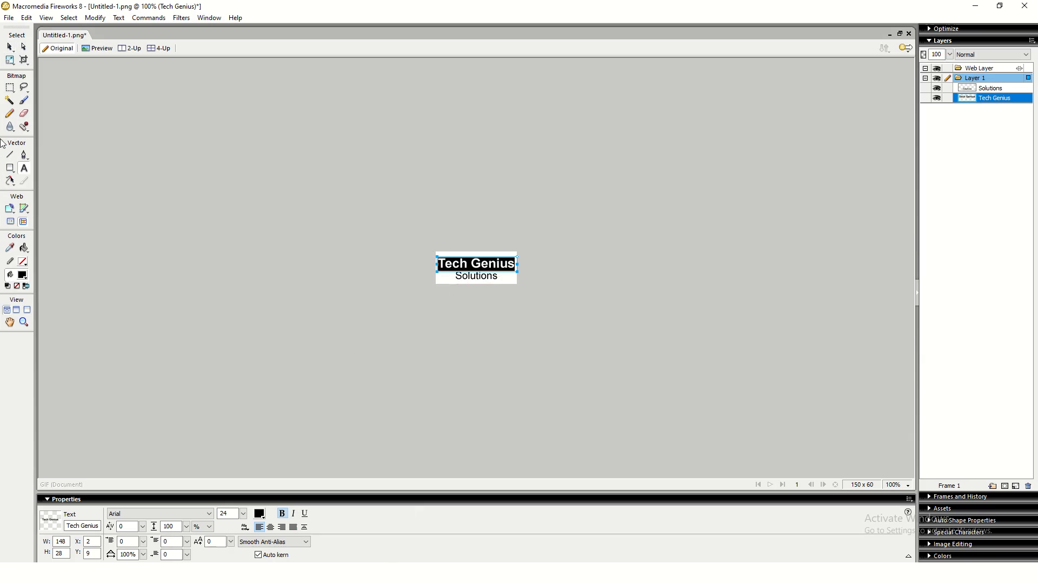
{"action": "left_click", "coordinate": [259, 514]}
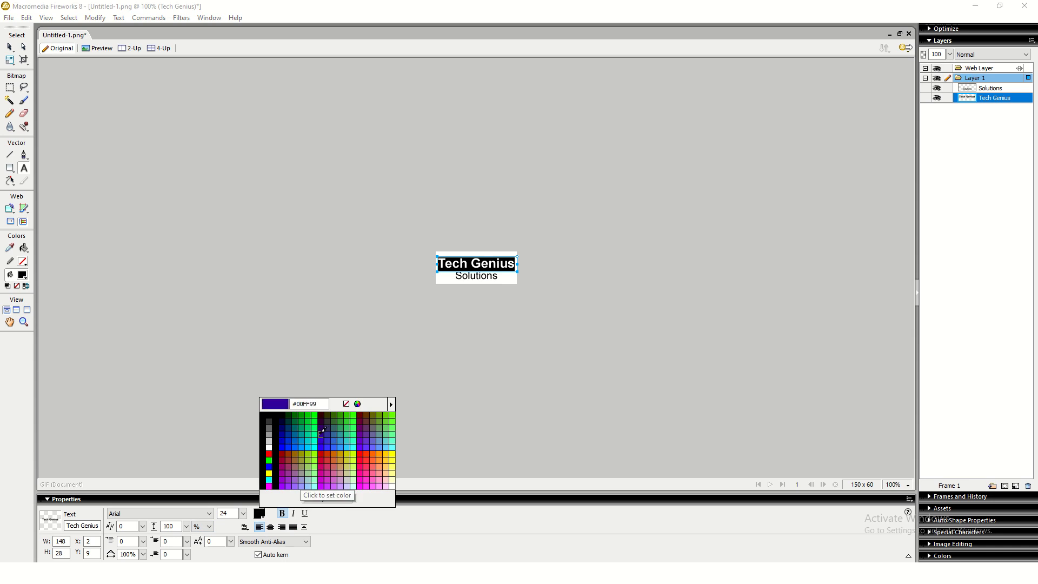
{"action": "left_click", "coordinate": [285, 421]}
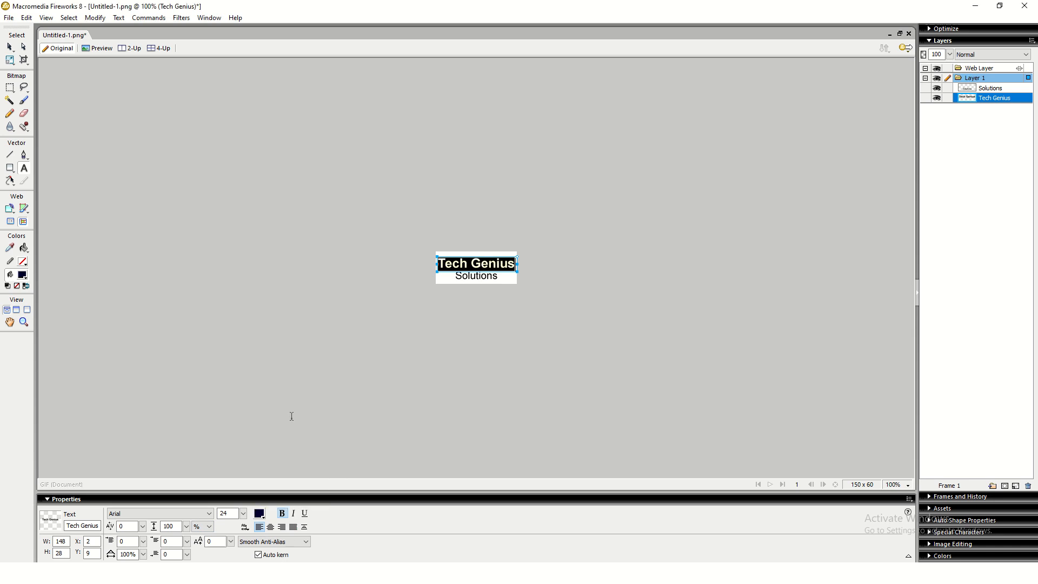
{"action": "left_click", "coordinate": [394, 323]}
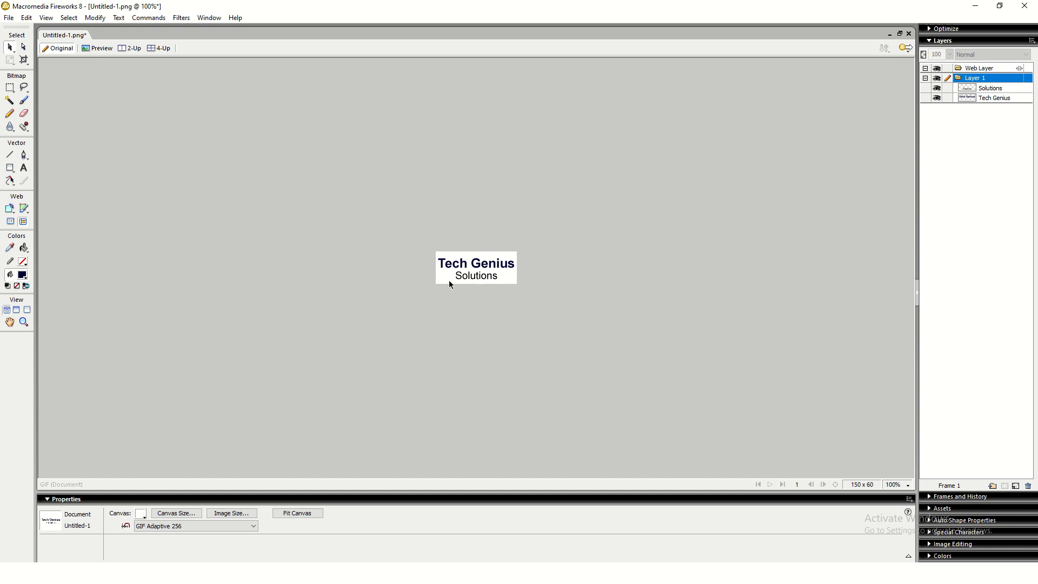
{"action": "left_click", "coordinate": [465, 269]}
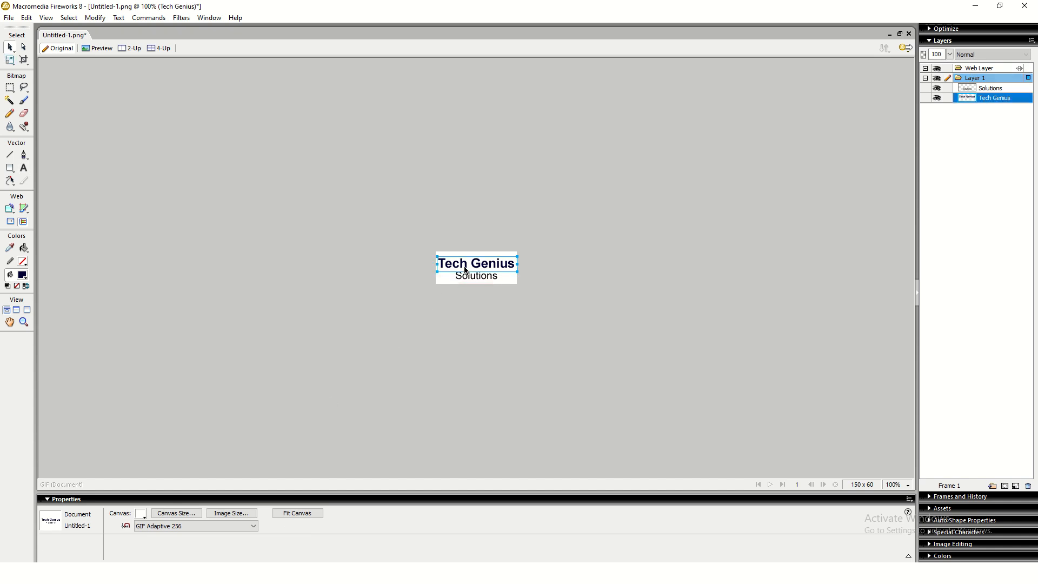
{"action": "double_click", "coordinate": [465, 270]}
{"action": "key", "text": "ctrl+a"}
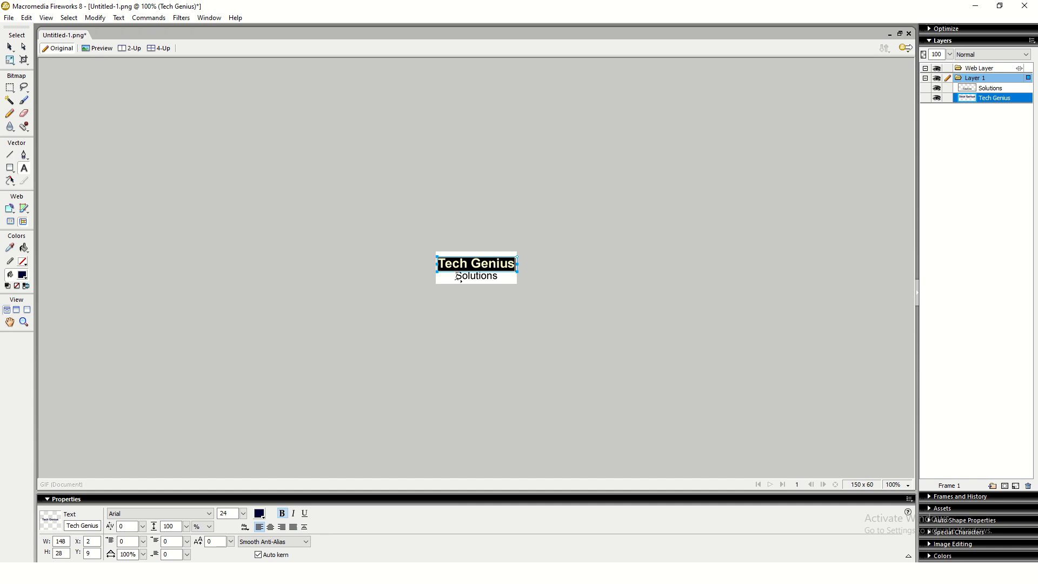
{"action": "left_click", "coordinate": [260, 514]}
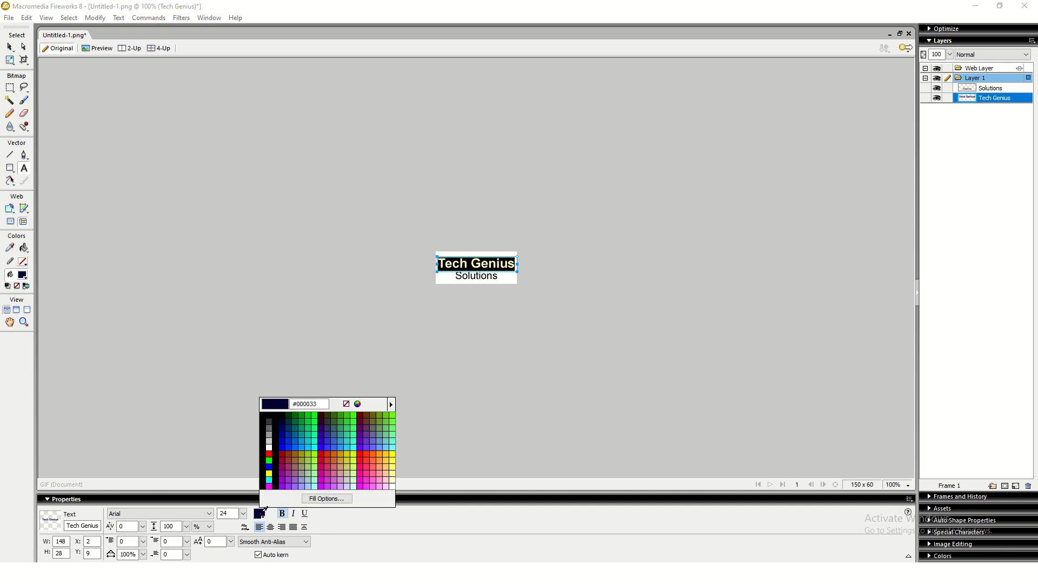
{"action": "left_click", "coordinate": [288, 434]}
{"action": "left_click", "coordinate": [532, 352]}
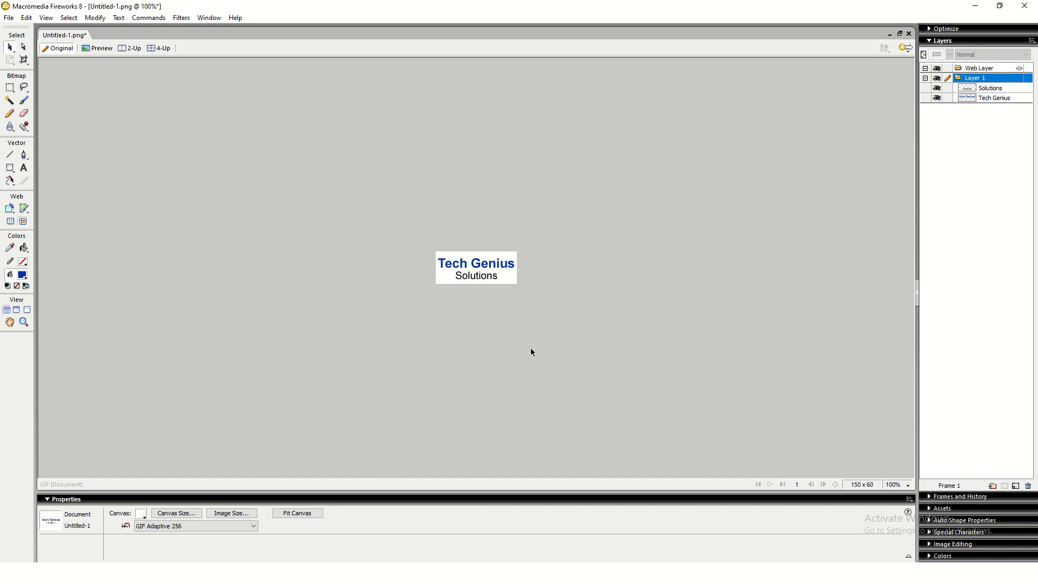
- Colour the Solutions text red
{"action": "left_click", "coordinate": [475, 280]}
{"action": "double_click", "coordinate": [475, 280]}
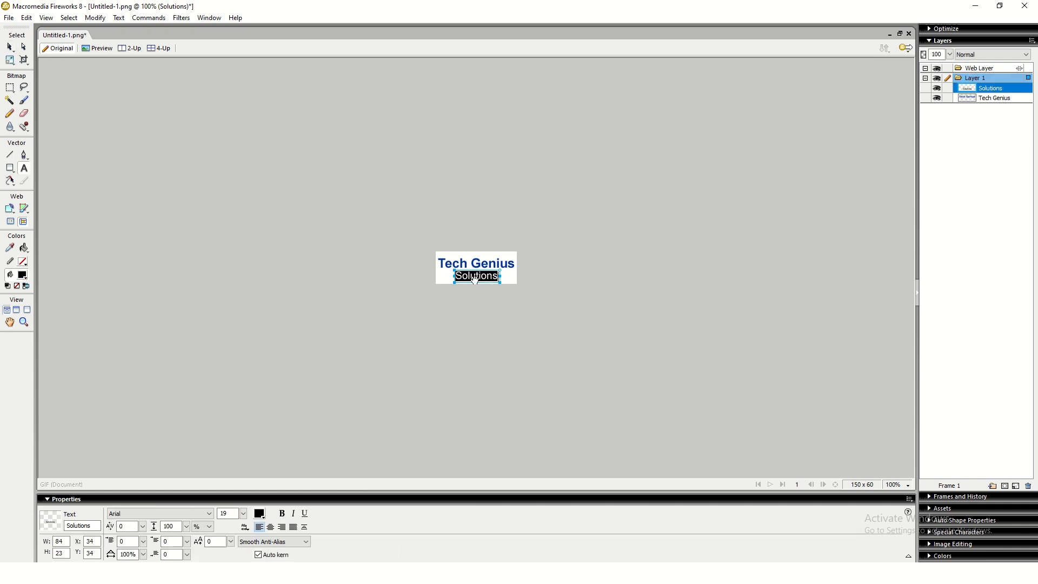
{"action": "left_click", "coordinate": [258, 515]}
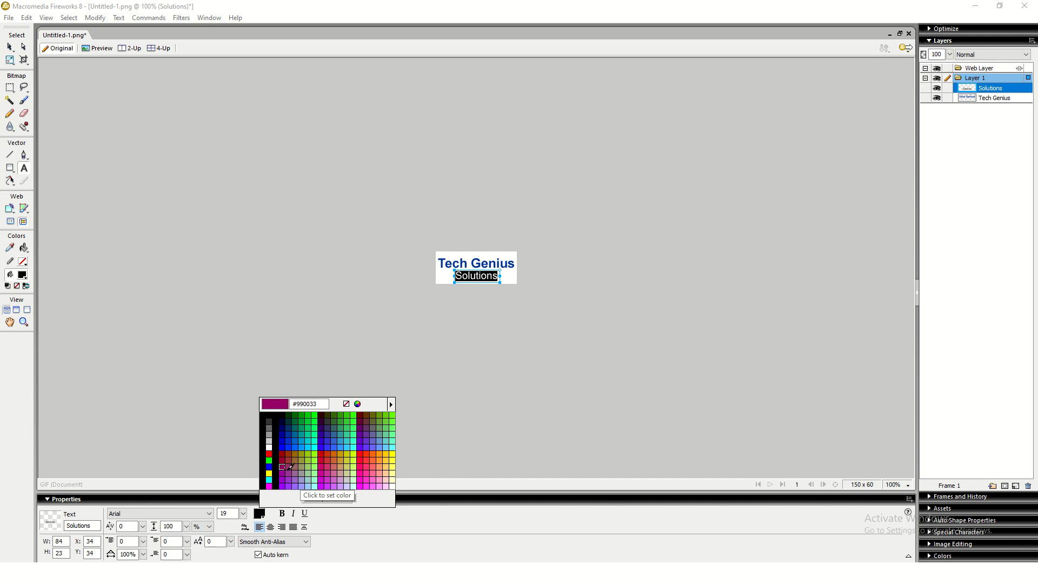
{"action": "left_click", "coordinate": [368, 461]}
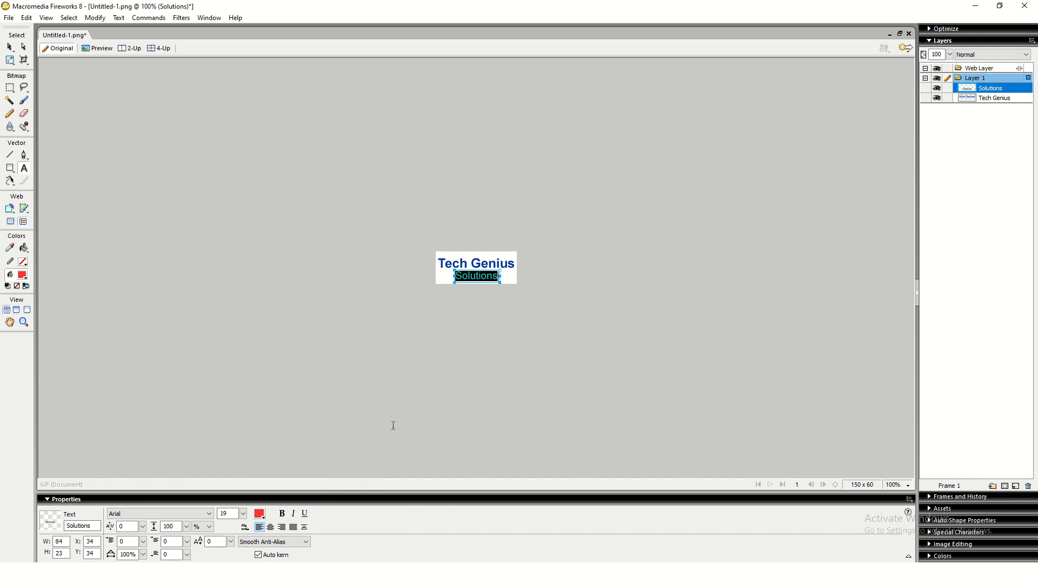
{"action": "left_click", "coordinate": [427, 402]}
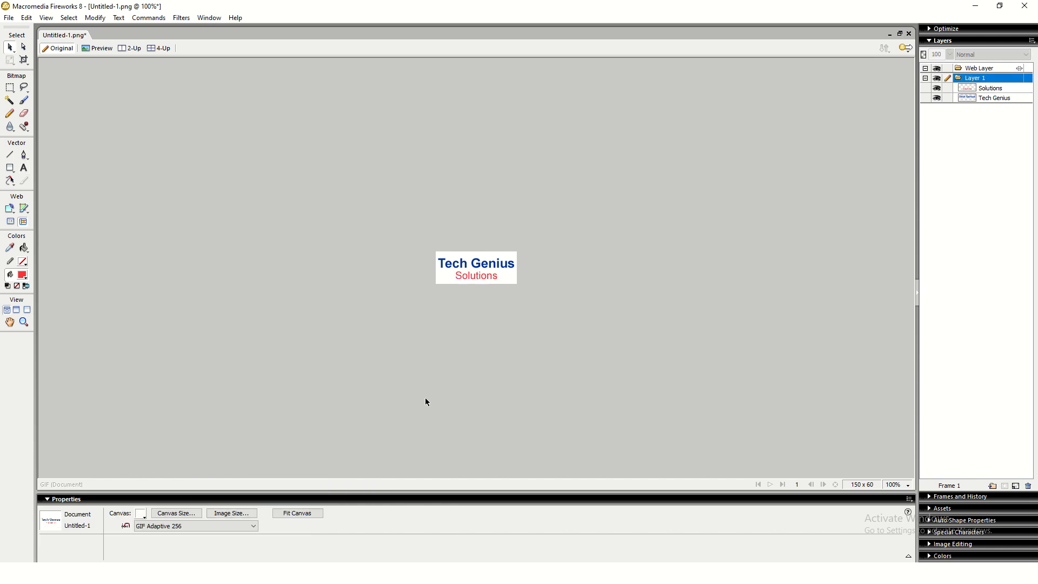
- Enlarge Solutions to 22 pt, centre it under Tech Genius, and select both lines
{"action": "double_click", "coordinate": [466, 276]}
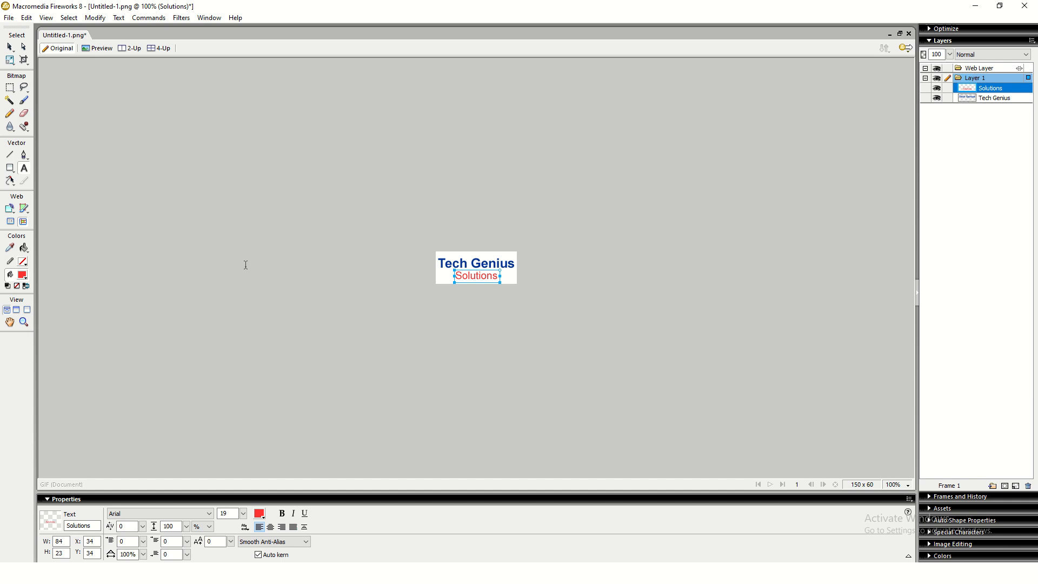
{"action": "key", "text": "ctrl+a"}
{"action": "key", "text": "ctrl+shift+period"}
{"action": "key", "text": "ctrl+shift+period"}
{"action": "key", "text": "ctrl+shift+period"}
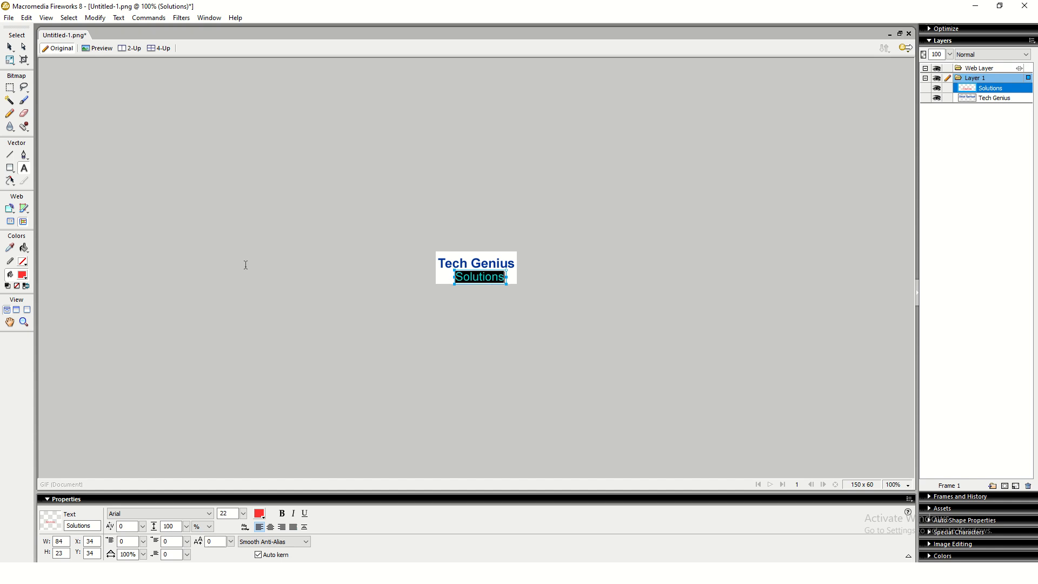
{"action": "left_click", "coordinate": [293, 251]}
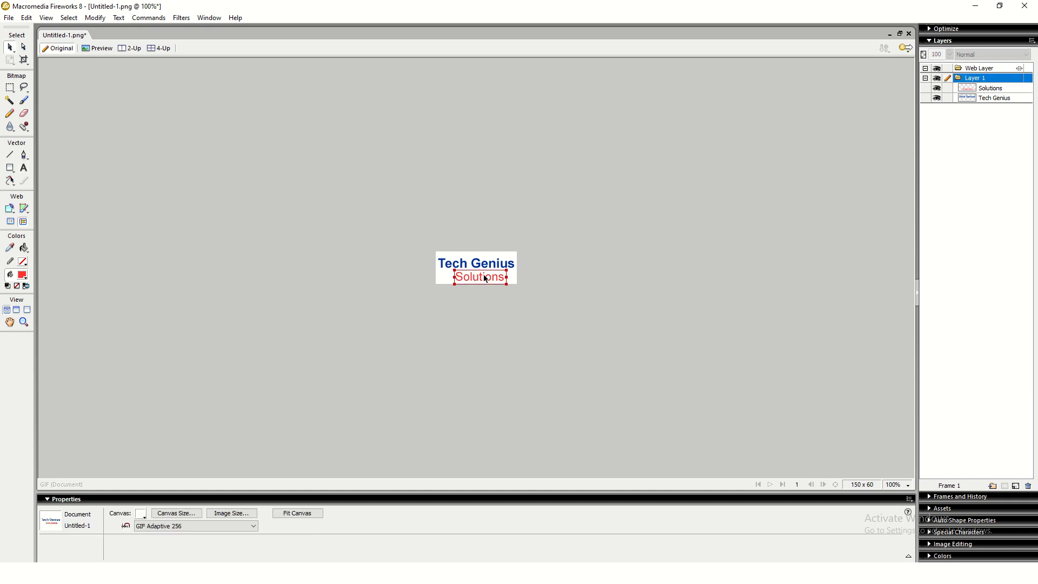
{"action": "left_click_drag", "start_coordinate": [485, 277], "coordinate": [495, 275]}
{"action": "left_click", "coordinate": [549, 272]}
{"action": "left_click", "coordinate": [483, 278]}
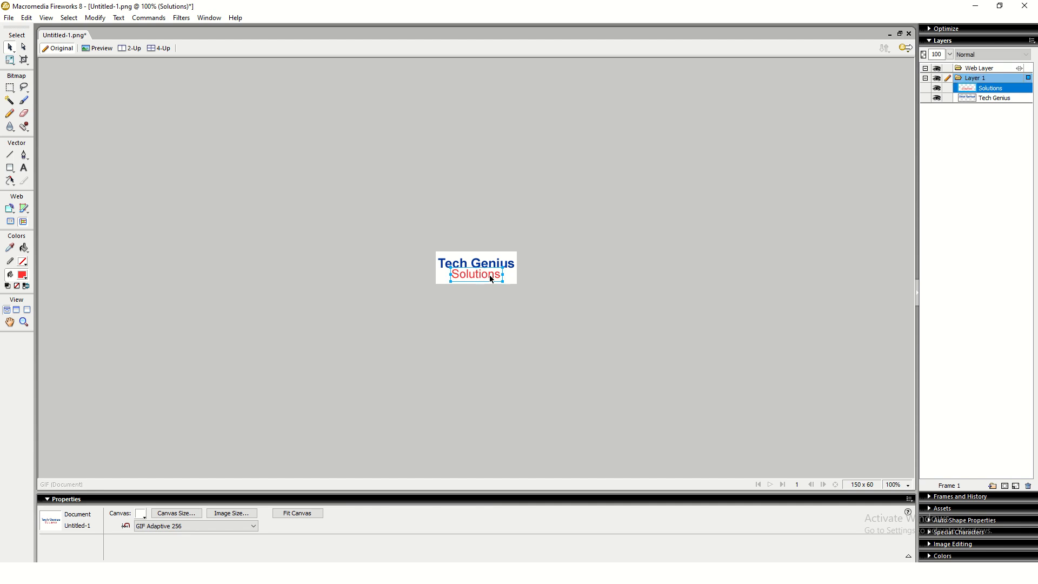
{"action": "left_click_drag", "start_coordinate": [358, 211], "coordinate": [659, 378]}
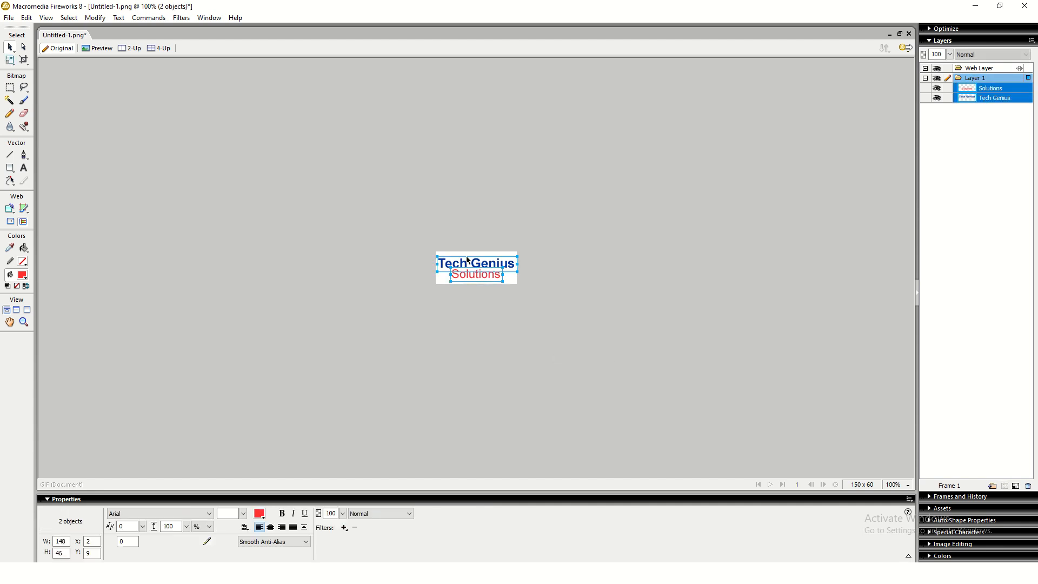
- Group Tech Genius and Solutions, choose PNG 32 in Image Preview, and start the export
{"action": "right_click", "coordinate": [468, 260]}
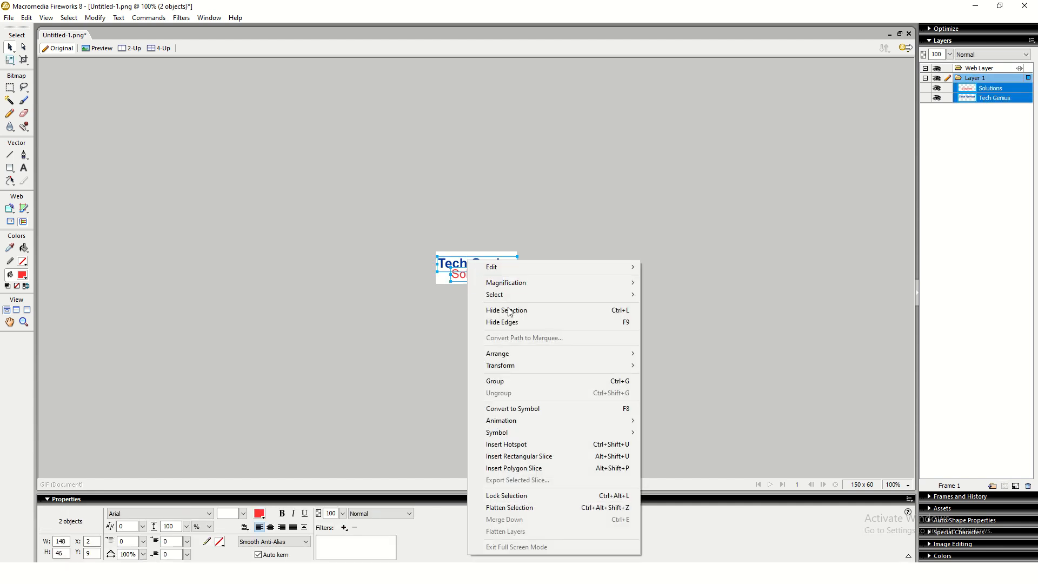
{"action": "left_click", "coordinate": [519, 384]}
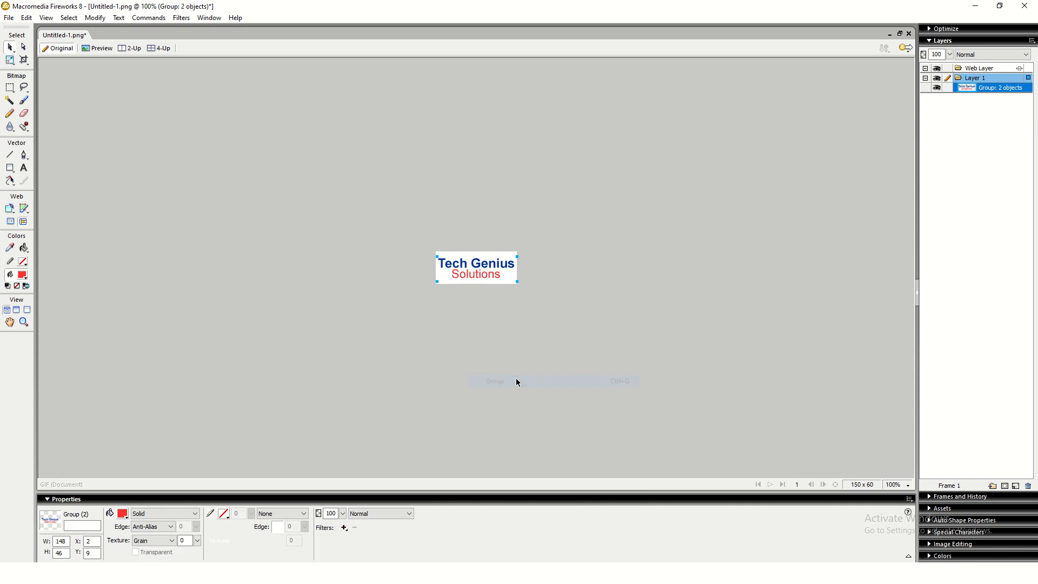
{"action": "left_click", "coordinate": [9, 17]}
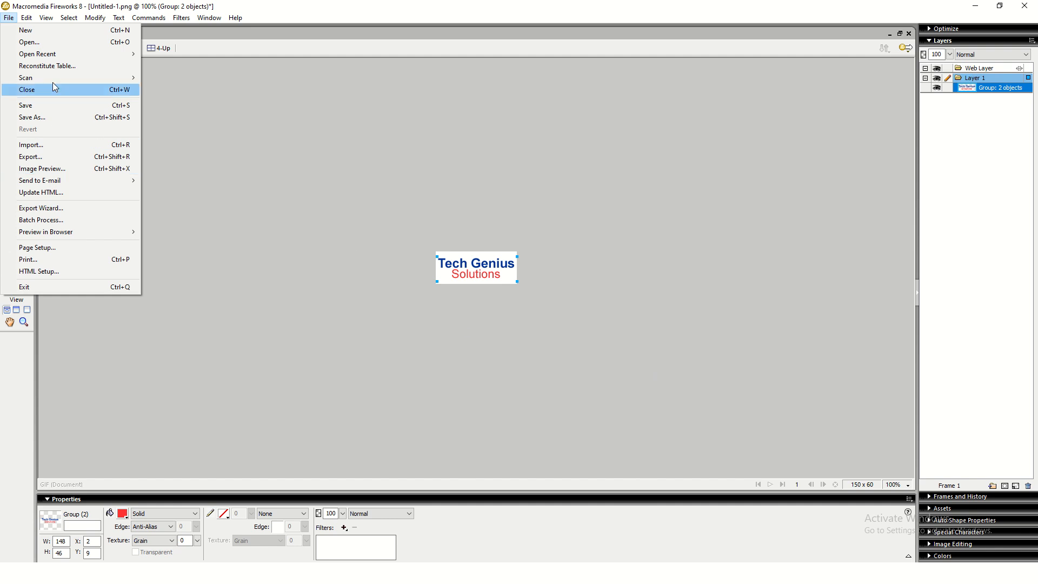
{"action": "left_click", "coordinate": [60, 169]}
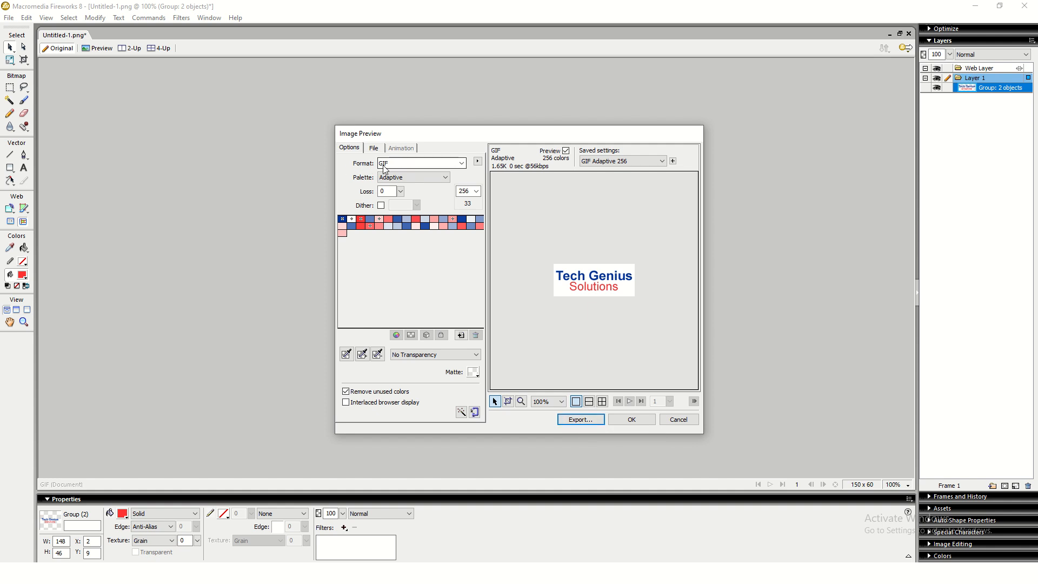
{"action": "left_click", "coordinate": [407, 164]}
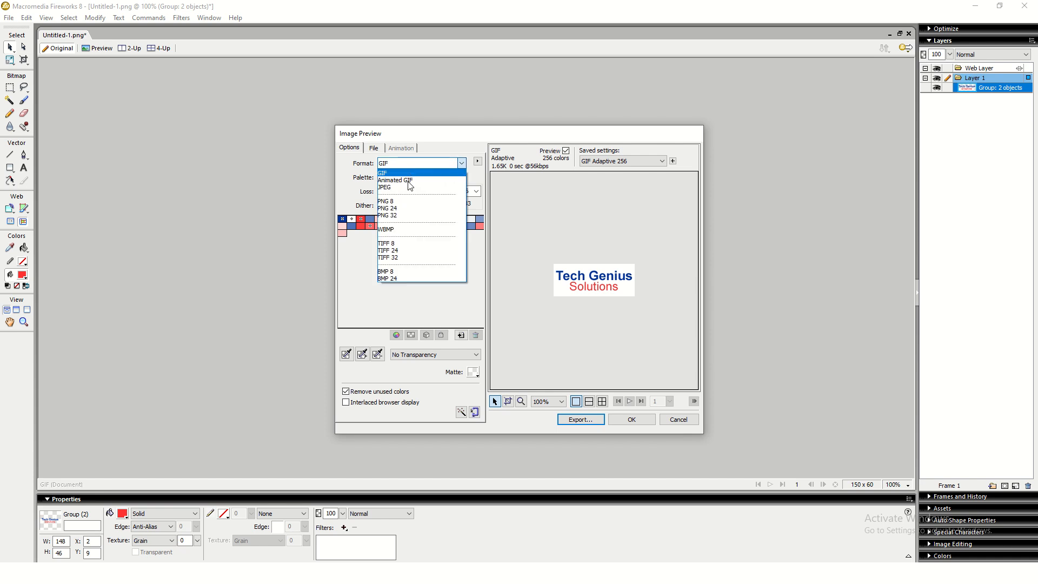
{"action": "left_click", "coordinate": [404, 215]}
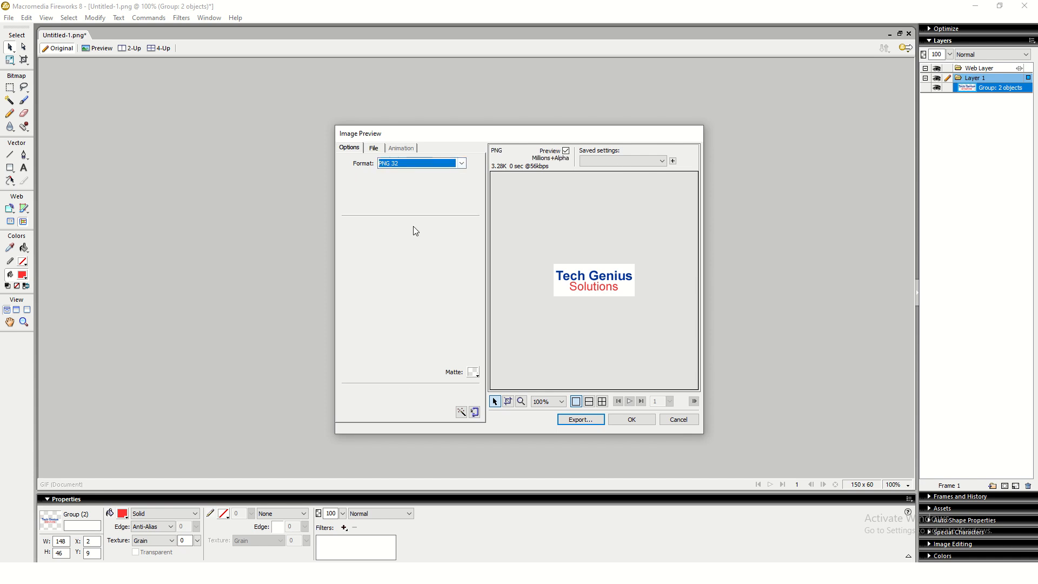
{"action": "left_click", "coordinate": [581, 419]}
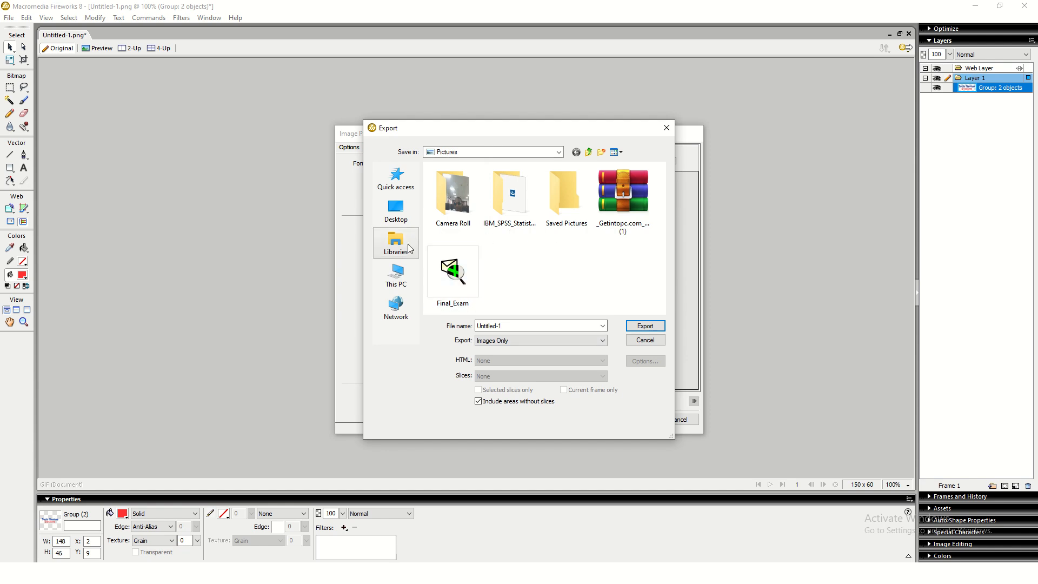
- Export the logo PNG to the Desktop under the name Tech_logo
{"action": "left_click", "coordinate": [396, 211]}
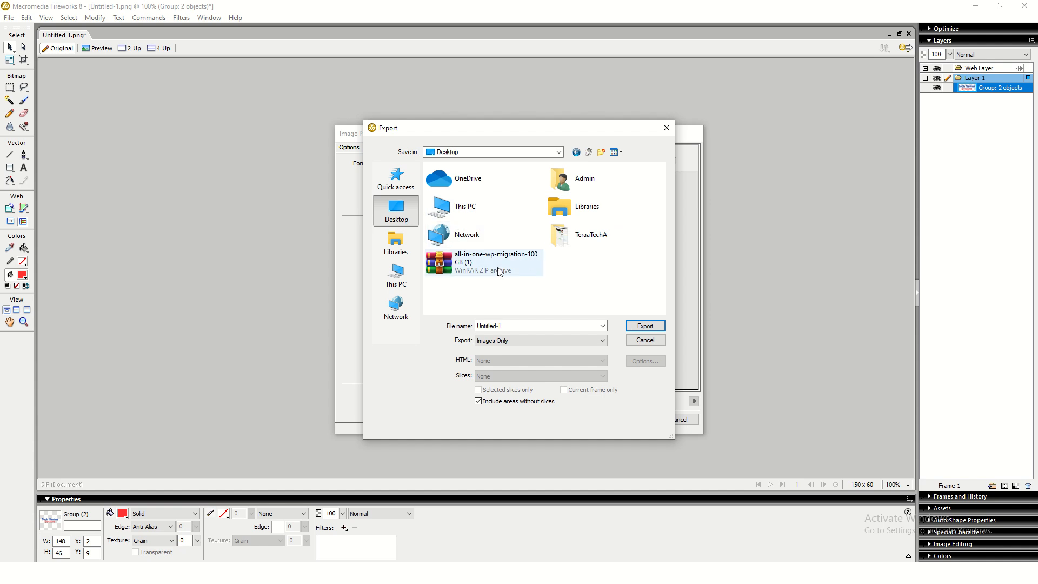
{"action": "double_click", "coordinate": [587, 238]}
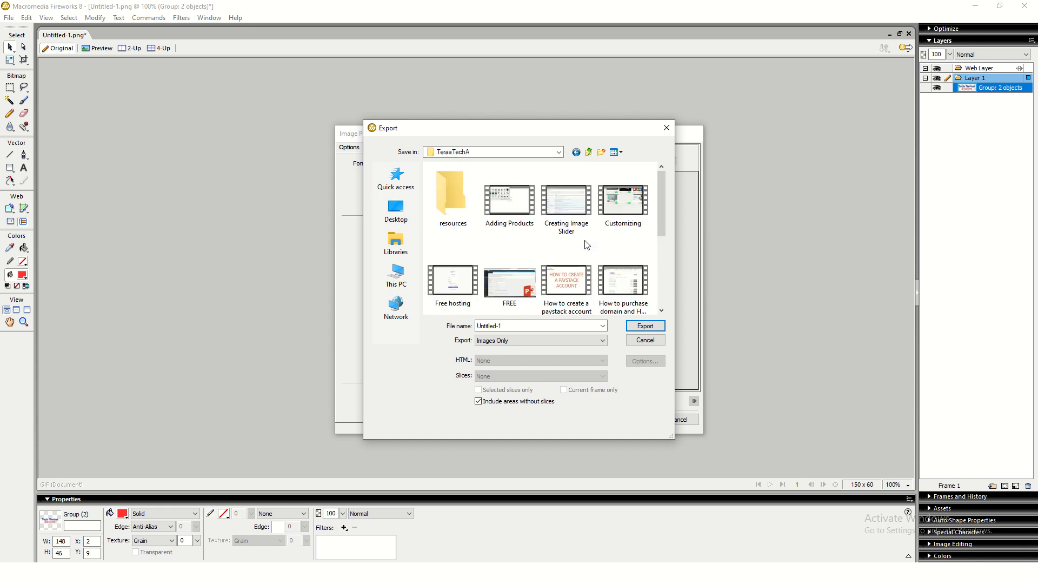
{"action": "left_click", "coordinate": [396, 211]}
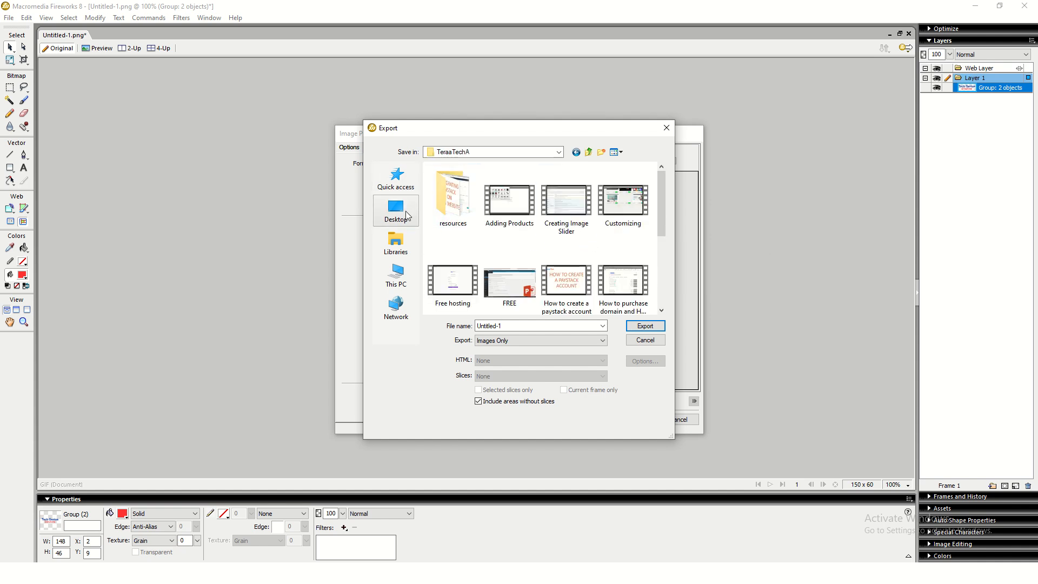
{"action": "left_click", "coordinate": [538, 326]}
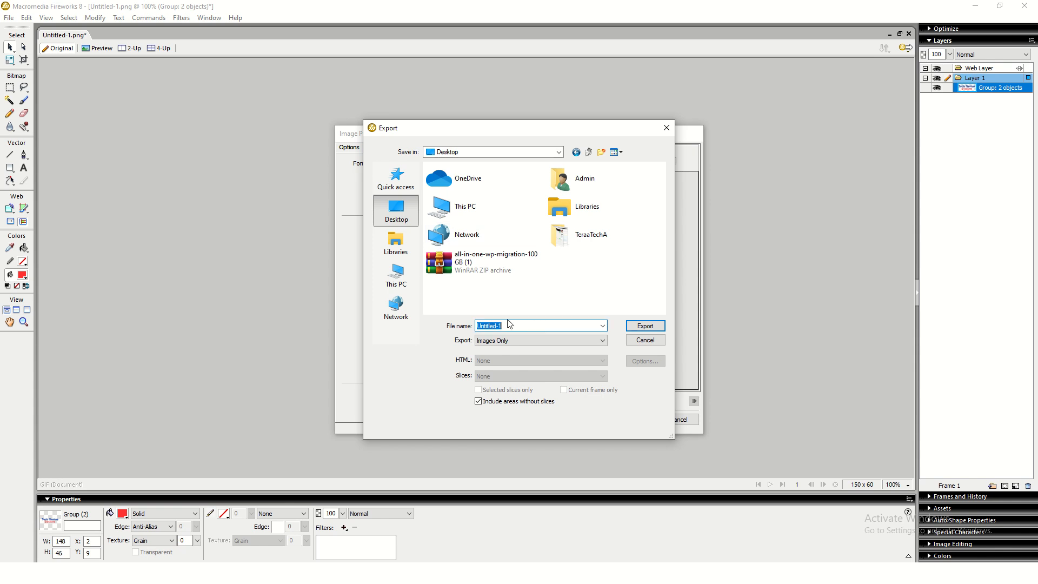
{"action": "type", "text": "g"}
{"action": "type", "text": "Tech"}
{"action": "key", "text": "Return"}
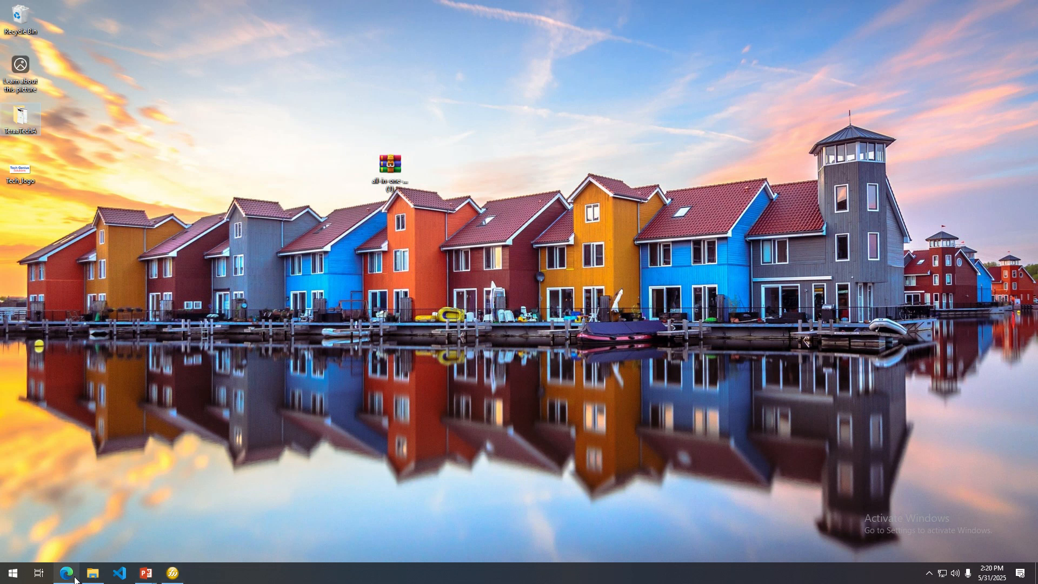
{"action": "left_click", "coordinate": [67, 574]}
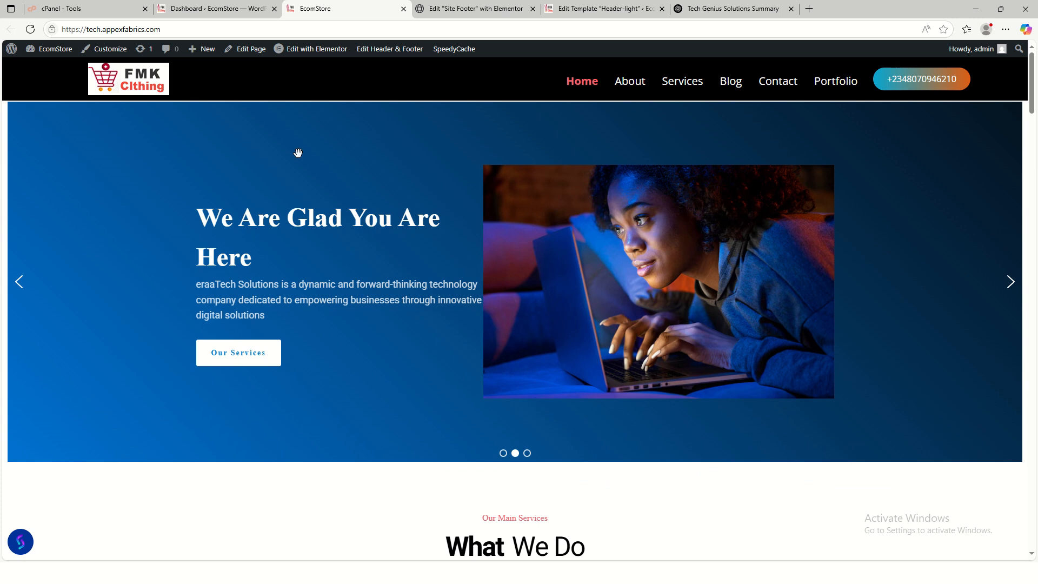
- Open Header-light in Elementor, go to the footer, and reach Upload files for its logo
{"action": "left_click", "coordinate": [608, 9]}
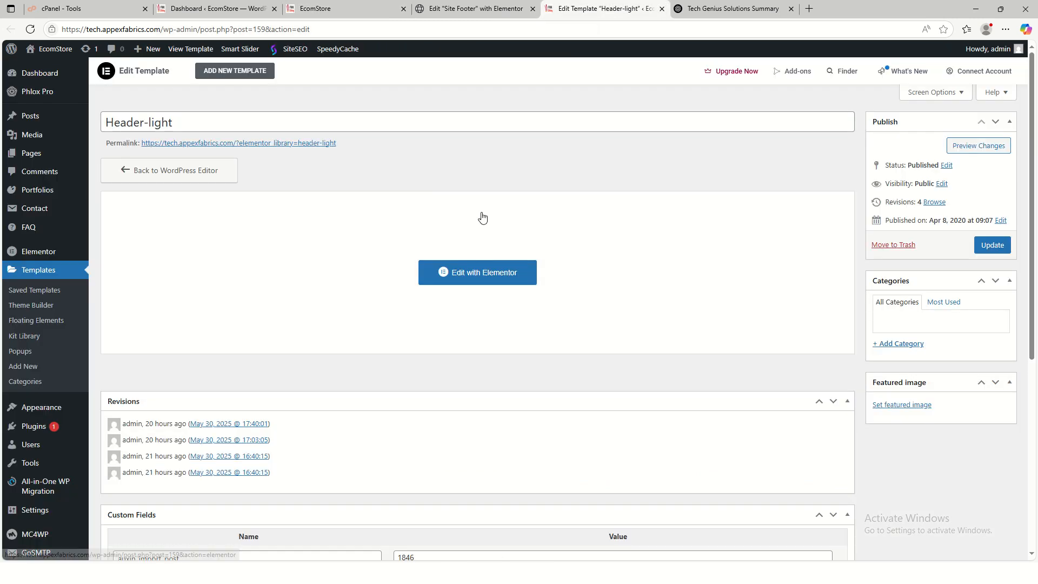
{"action": "left_click", "coordinate": [492, 273]}
{"action": "left_click", "coordinate": [471, 9]}
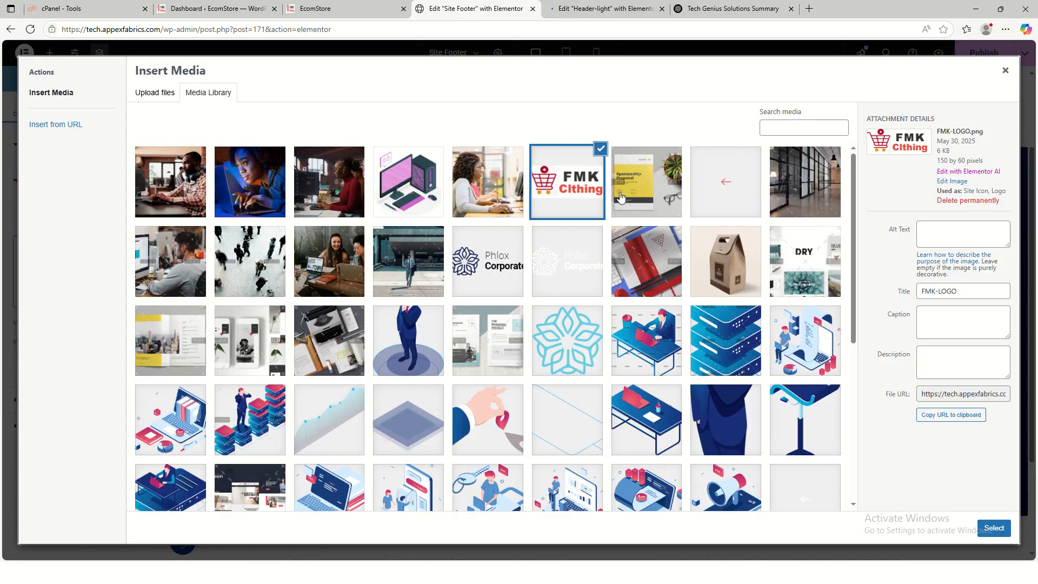
{"action": "left_click", "coordinate": [1006, 70]}
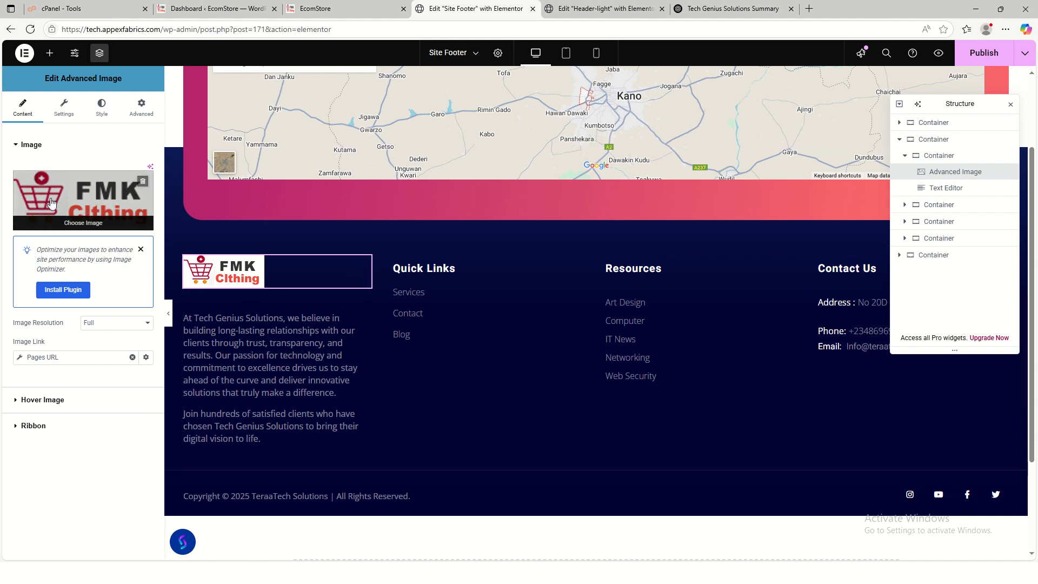
{"action": "left_click", "coordinate": [80, 204]}
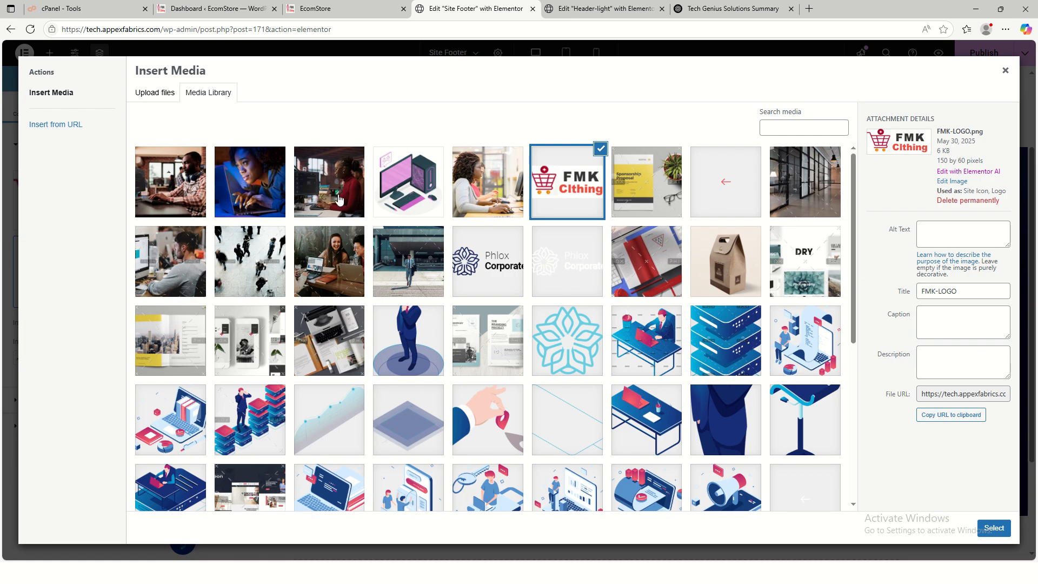
{"action": "left_click", "coordinate": [156, 103]}
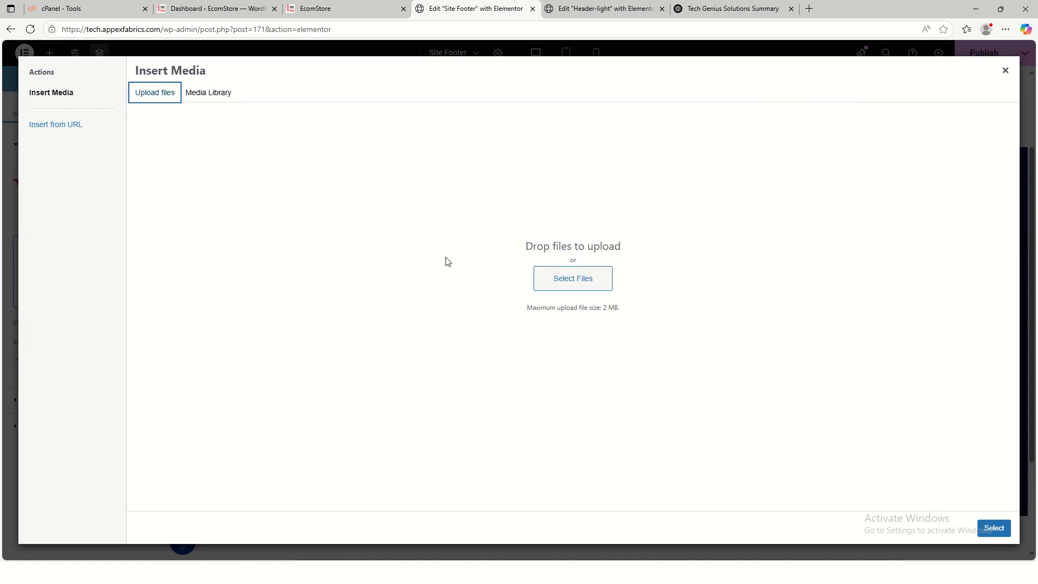
- Upload Tech_logo from the Desktop and use it as the footer logo image
{"action": "left_click", "coordinate": [578, 282]}
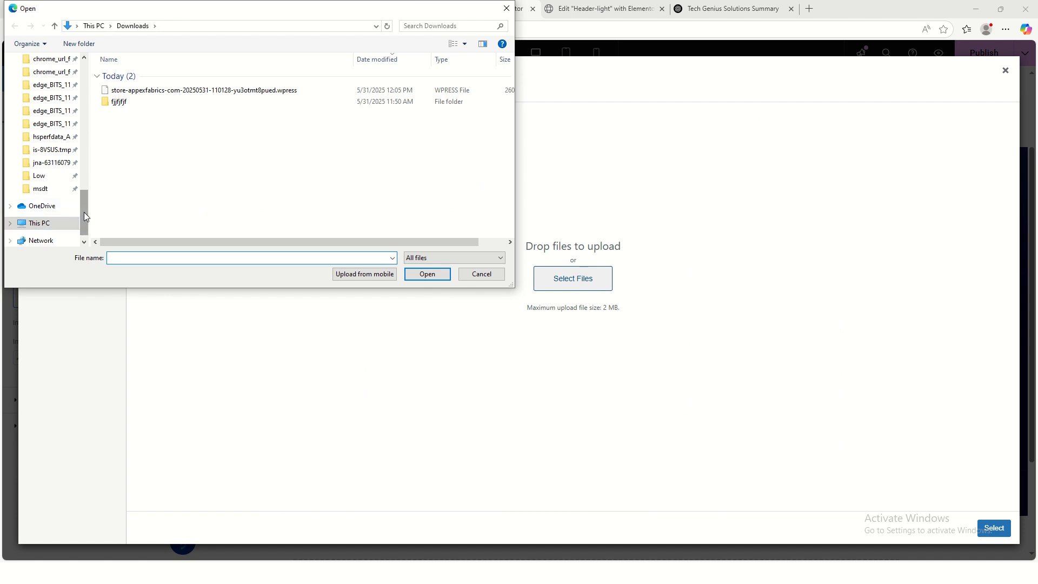
{"action": "left_click", "coordinate": [84, 243]}
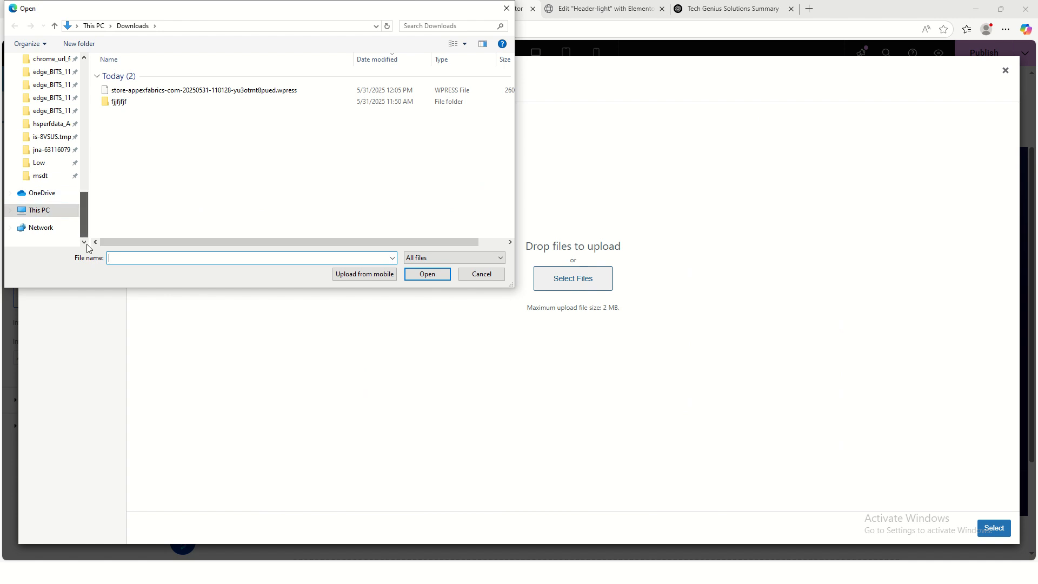
{"action": "left_click", "coordinate": [42, 216]}
{"action": "double_click", "coordinate": [308, 89]}
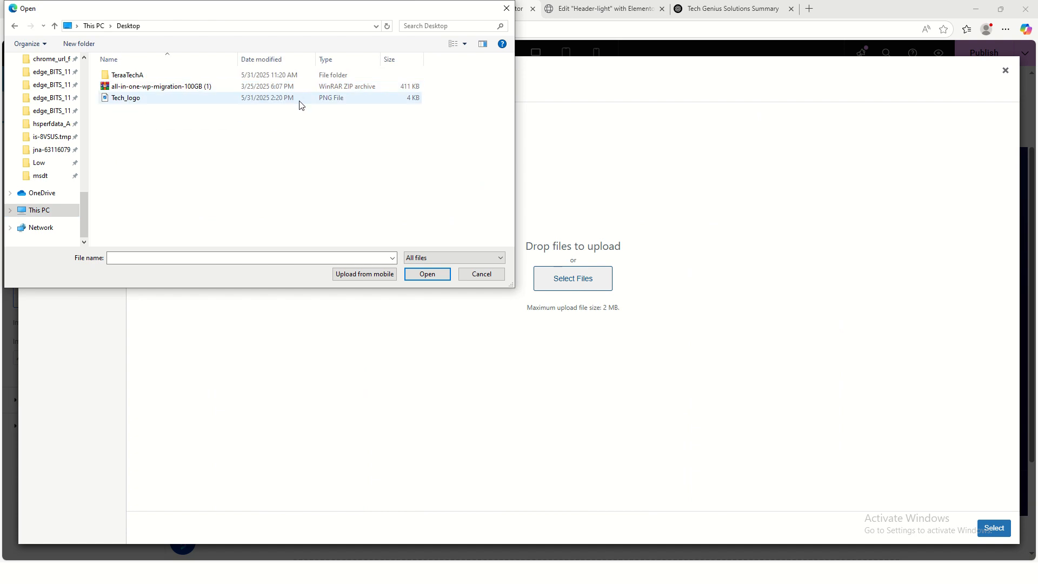
{"action": "left_click", "coordinate": [103, 99]}
{"action": "left_click", "coordinate": [411, 280]}
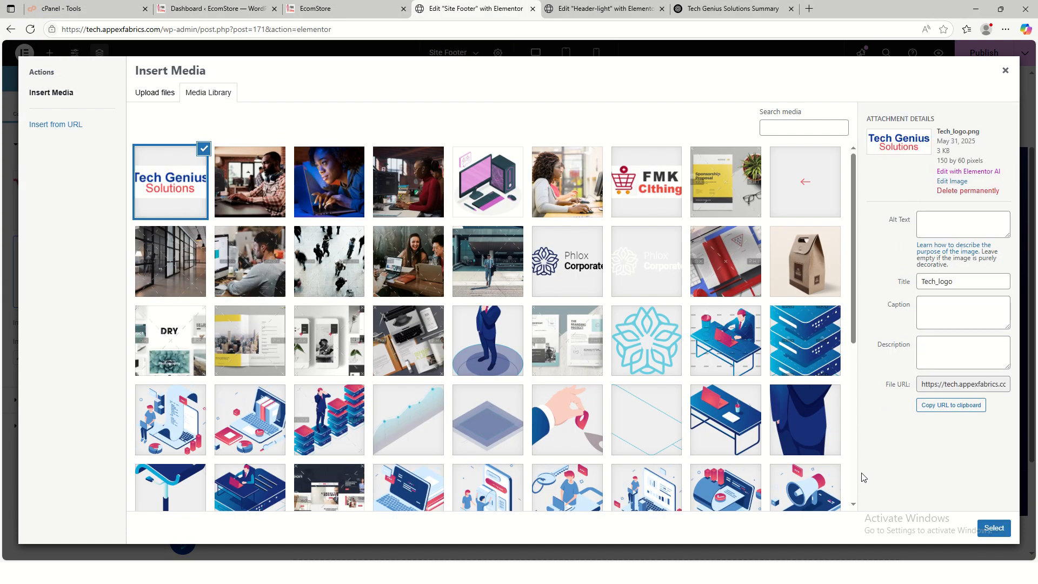
{"action": "left_click", "coordinate": [995, 529]}
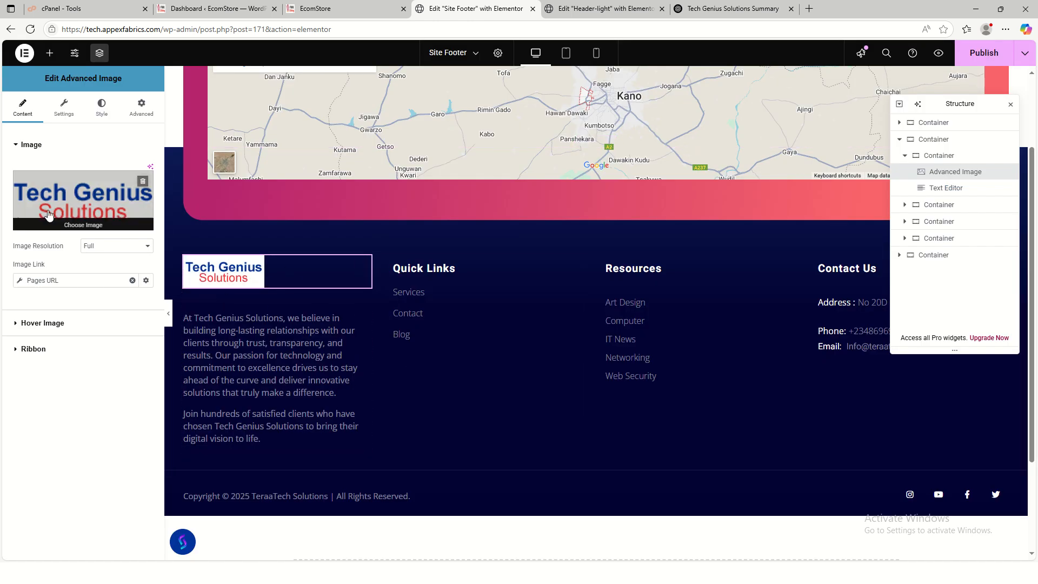
{"action": "scroll", "coordinate": [517, 356], "scroll_direction": "up", "scroll_amount": 2}
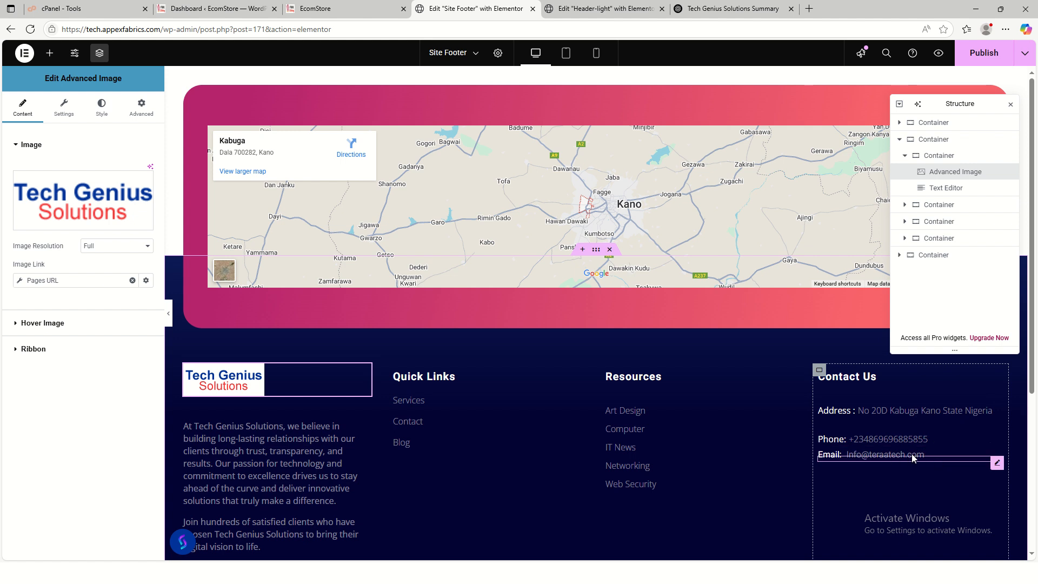
{"action": "left_click", "coordinate": [997, 462]}
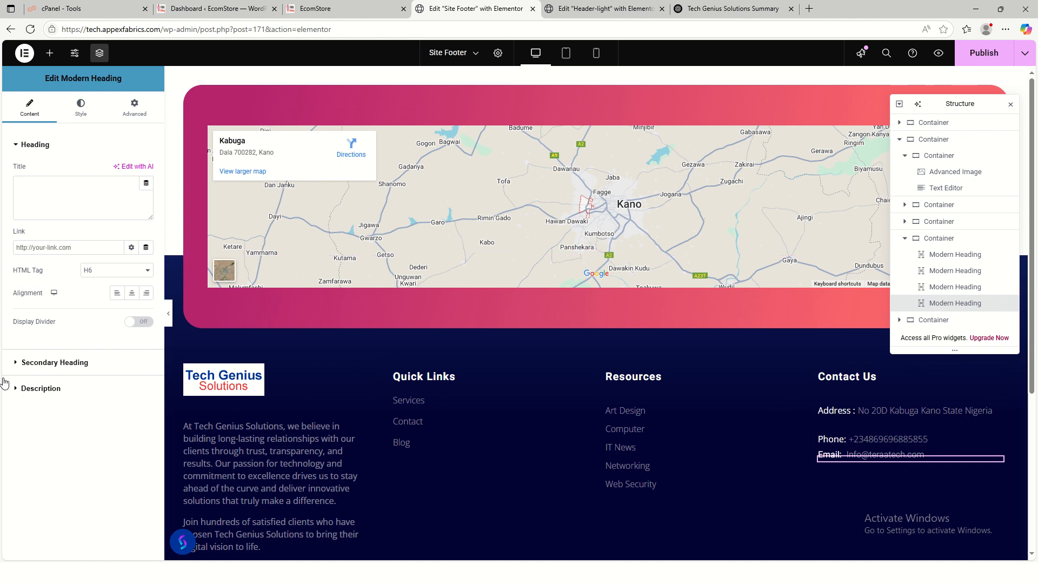
- Replace the old footer email in the Email heading's highlighted text with the new company address
{"action": "left_click", "coordinate": [54, 363]}
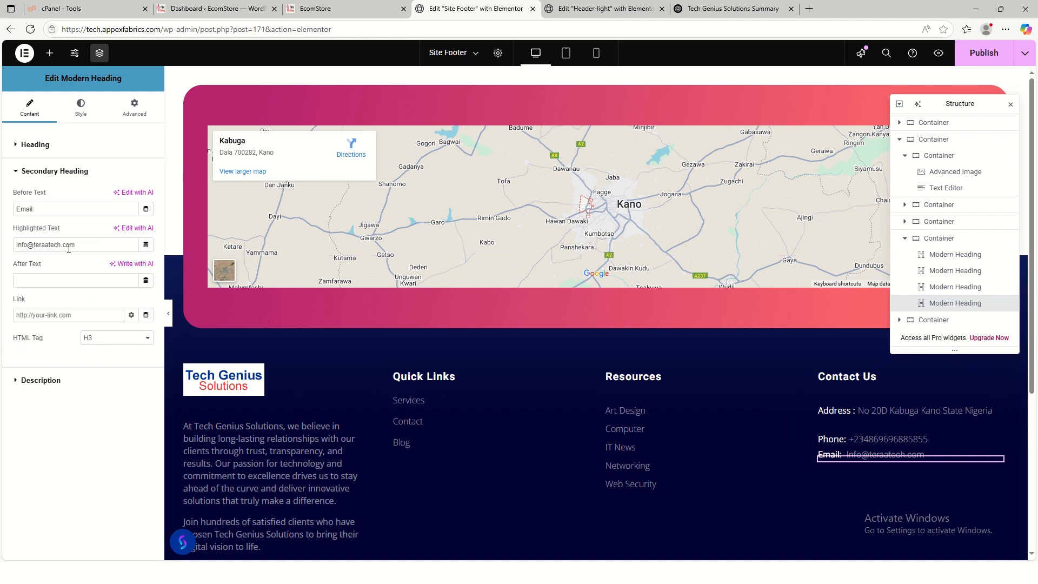
{"action": "left_click_drag", "start_coordinate": [76, 249], "coordinate": [25, 243]}
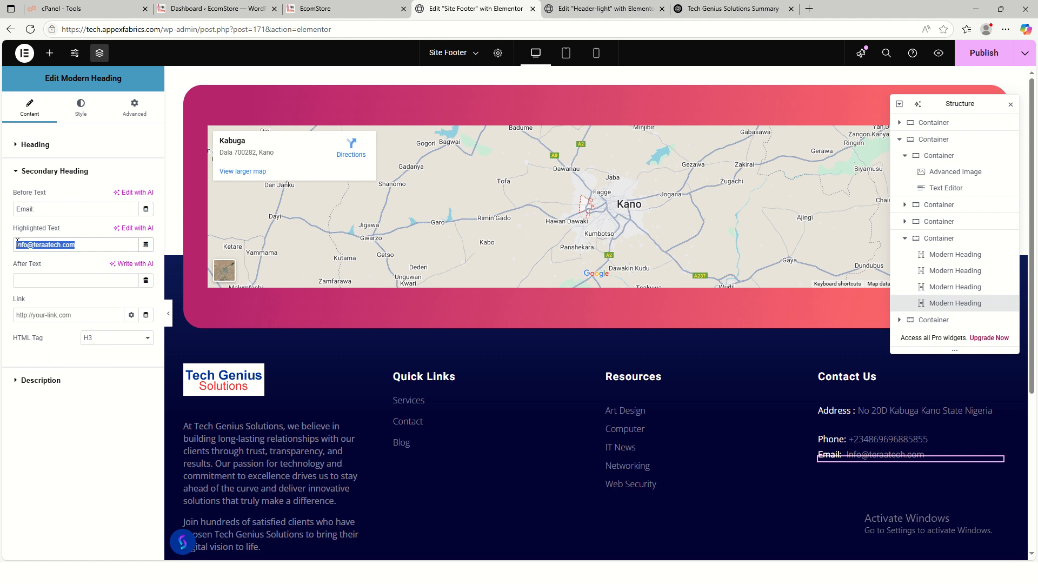
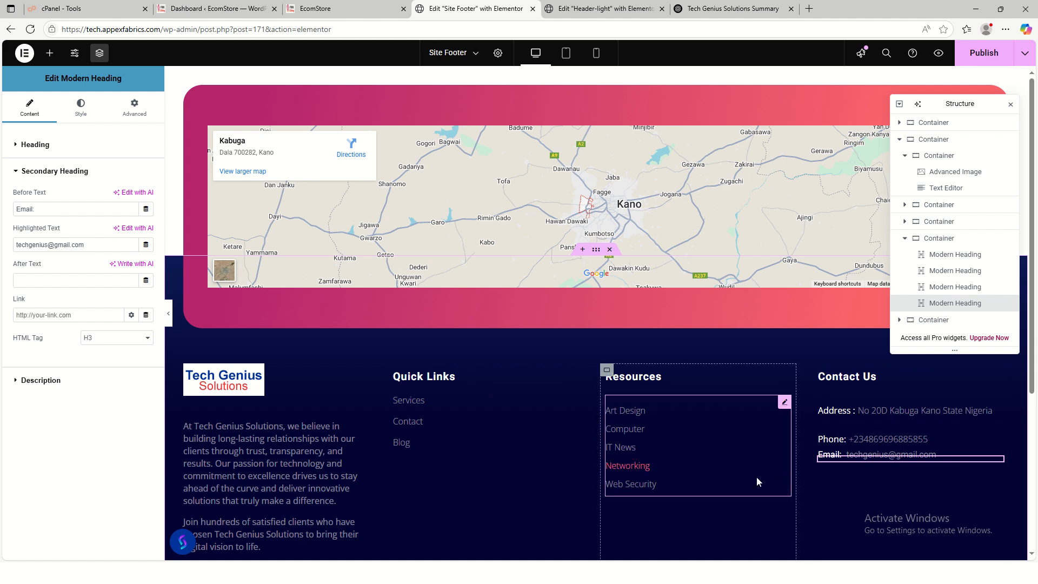
{"action": "scroll", "coordinate": [757, 478], "scroll_direction": "down", "scroll_amount": 4}
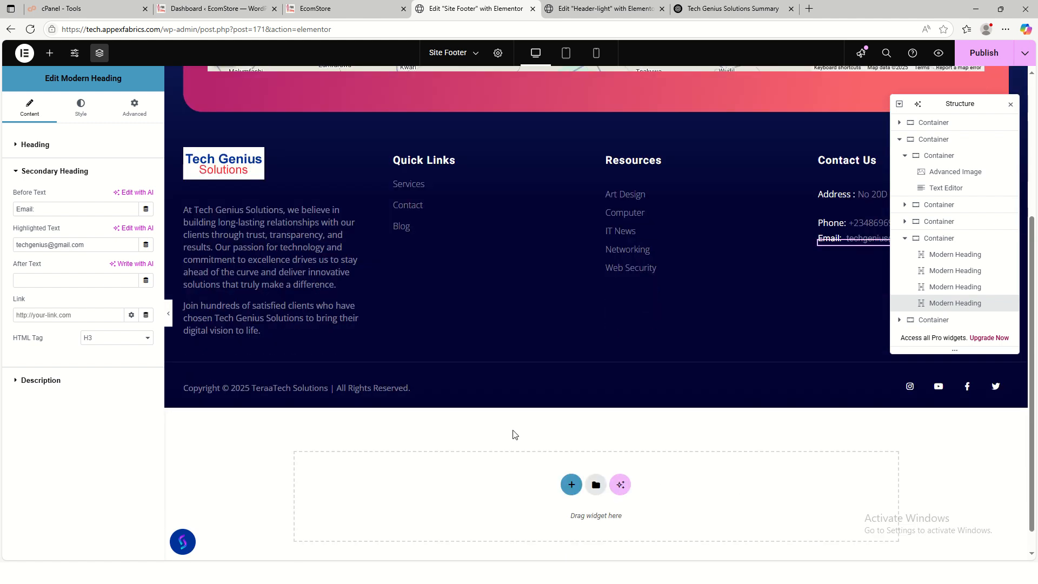
- Change 'TeraaTech' to 'Tech Genius' in the footer copyright text and publish the footer
{"action": "left_click", "coordinate": [313, 391]}
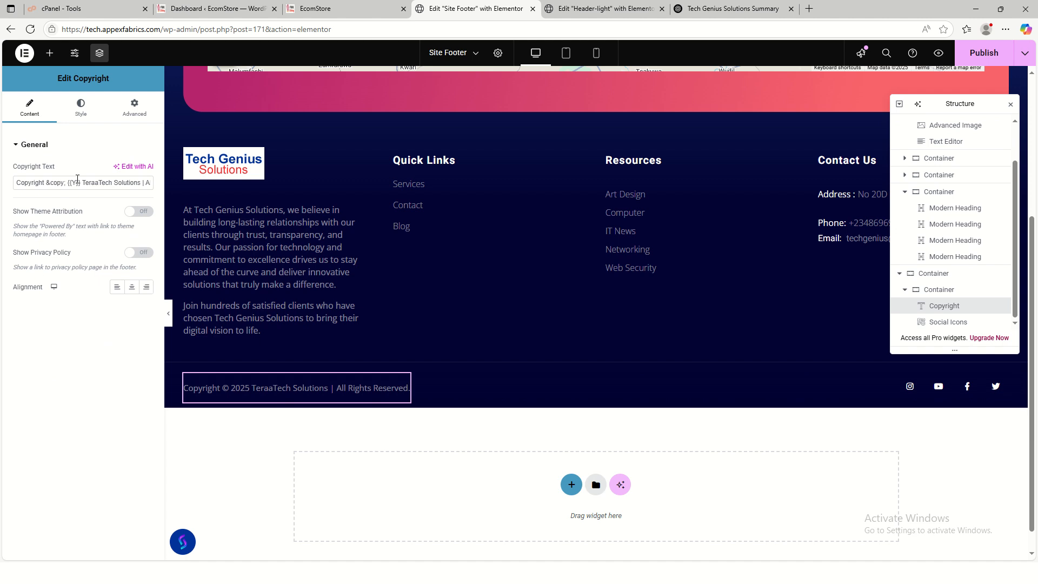
{"action": "left_click_drag", "start_coordinate": [84, 180], "coordinate": [115, 183]}
{"action": "type", "text": "Tech G"}
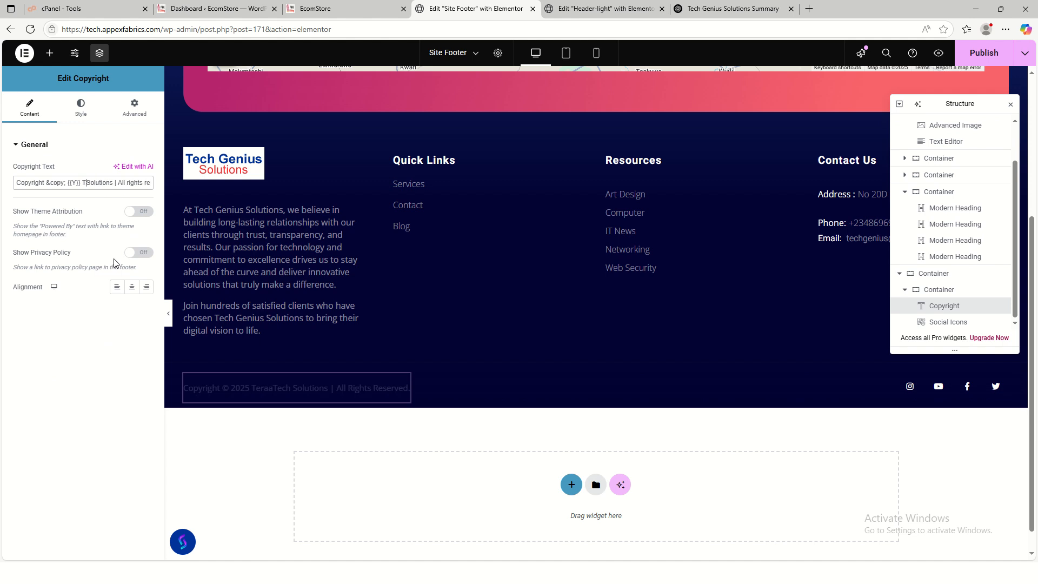
{"action": "type", "text": "enius"}
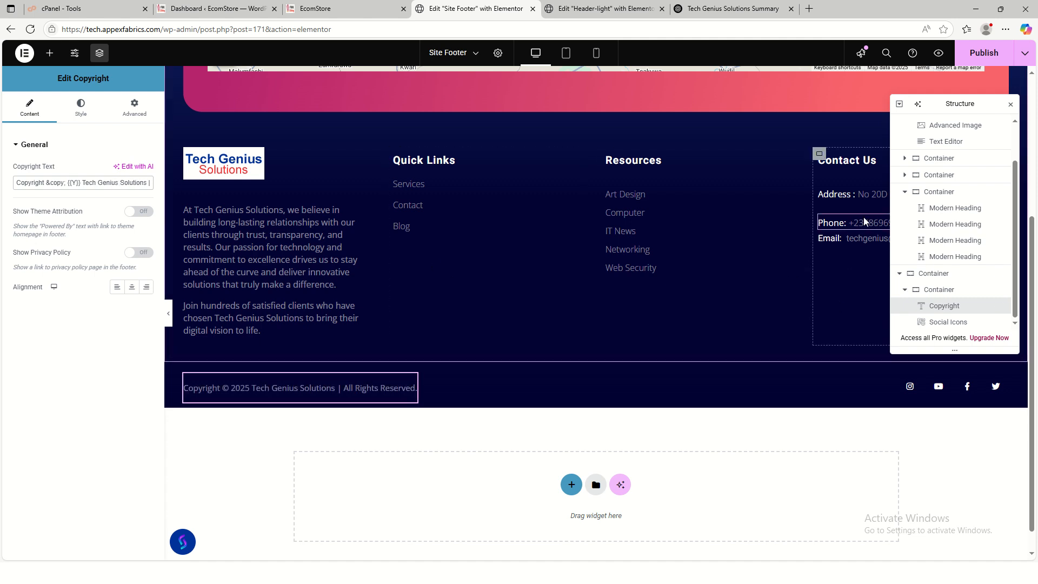
{"action": "left_click", "coordinate": [983, 52]}
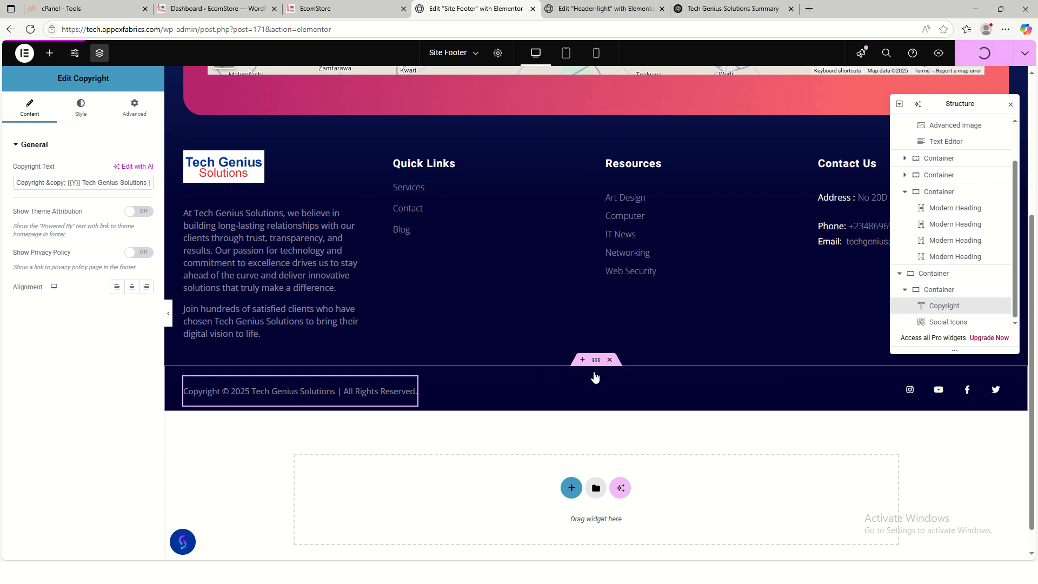
{"action": "scroll", "coordinate": [696, 352], "scroll_direction": "up", "scroll_amount": 4}
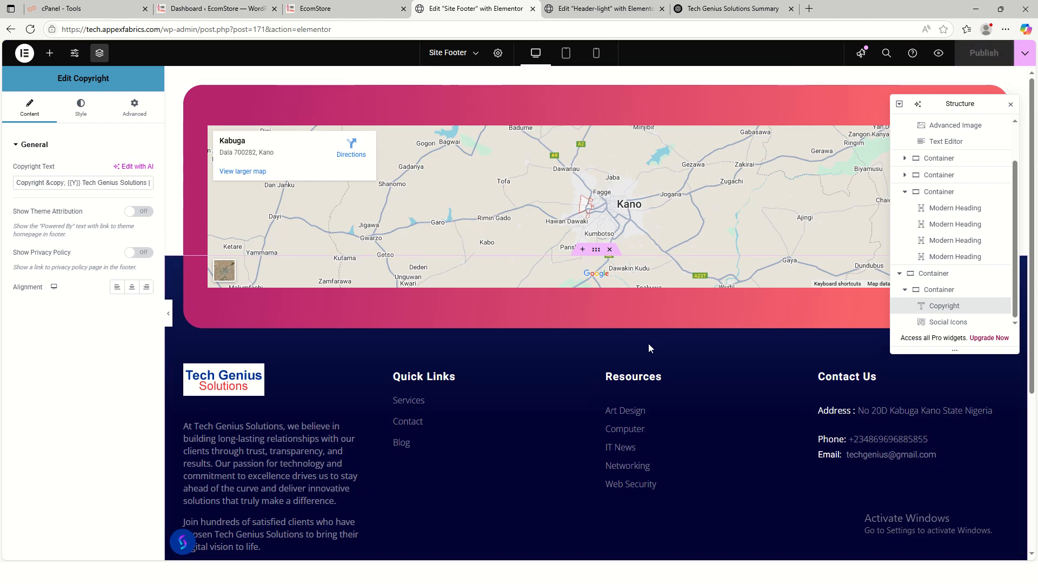
- Open the footer Google Maps widget settings and select its Location address text
{"action": "left_click", "coordinate": [872, 412]}
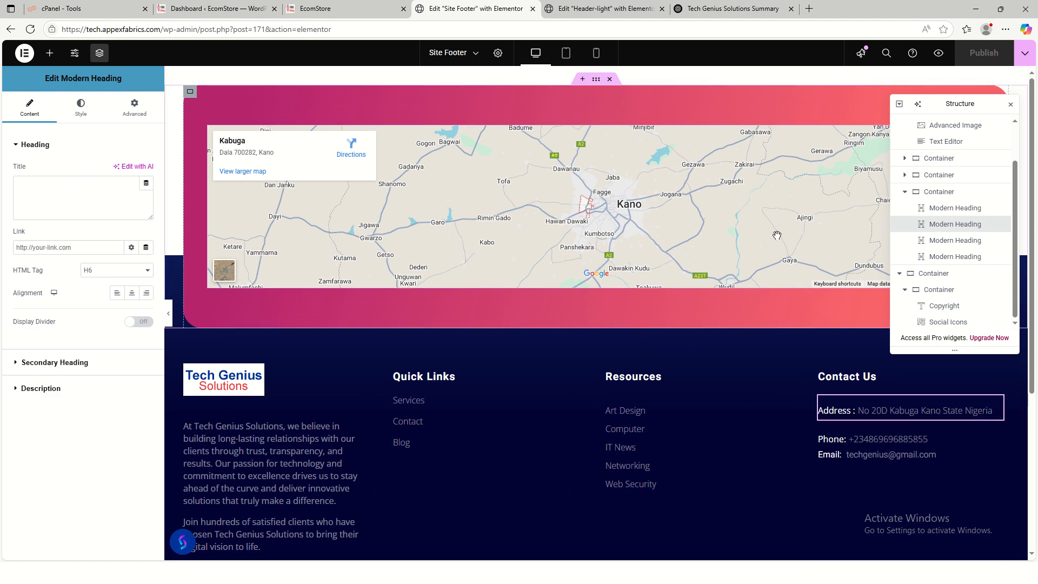
{"action": "left_click", "coordinate": [1010, 106]}
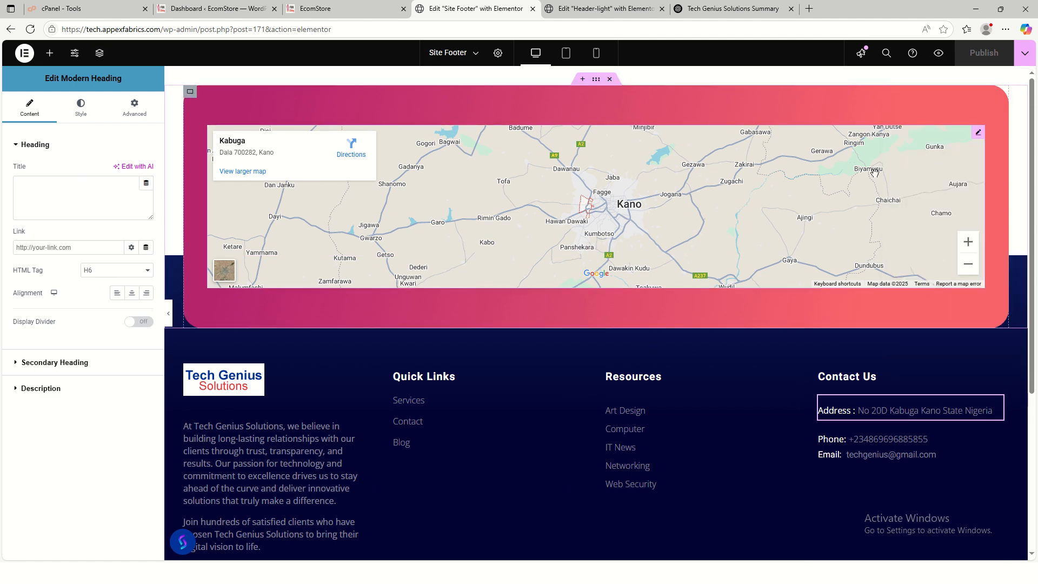
{"action": "left_click", "coordinate": [979, 134]}
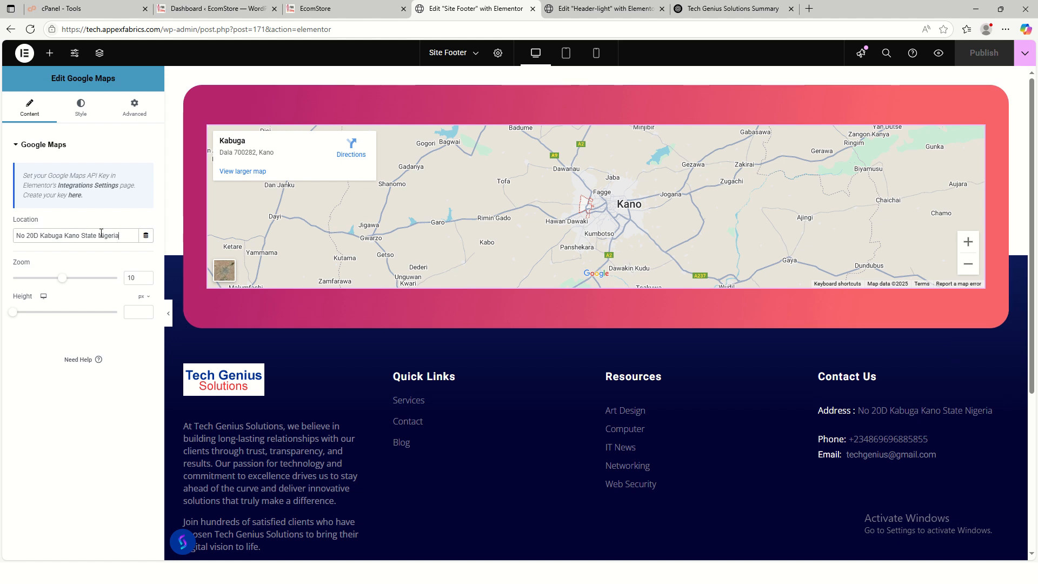
{"action": "left_click_drag", "start_coordinate": [101, 233], "coordinate": [7, 236]}
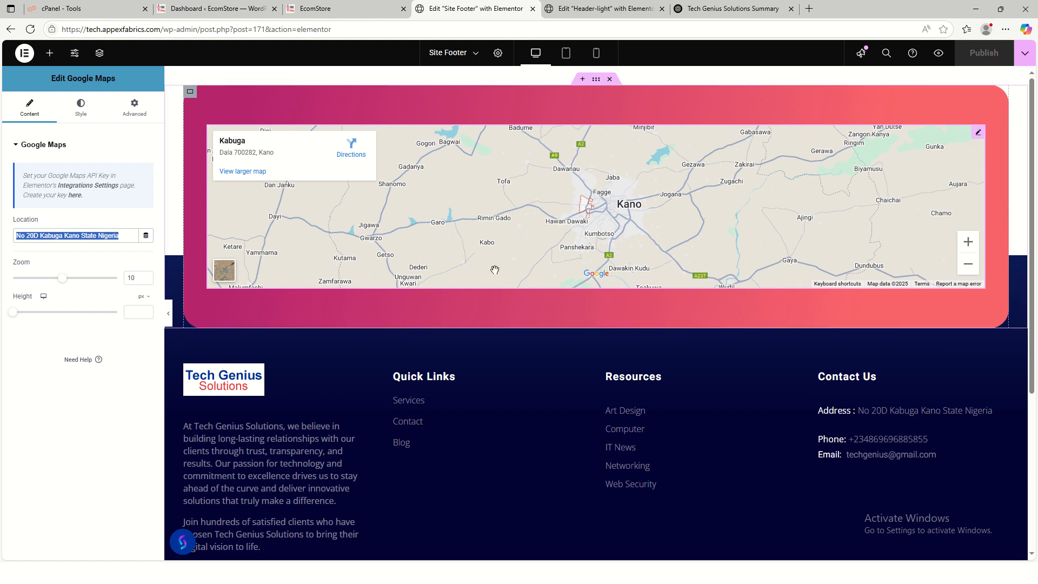
- Reload the live EcomStore site and scroll down to check the footer's Tech Genius details and map
{"action": "left_click", "coordinate": [337, 12]}
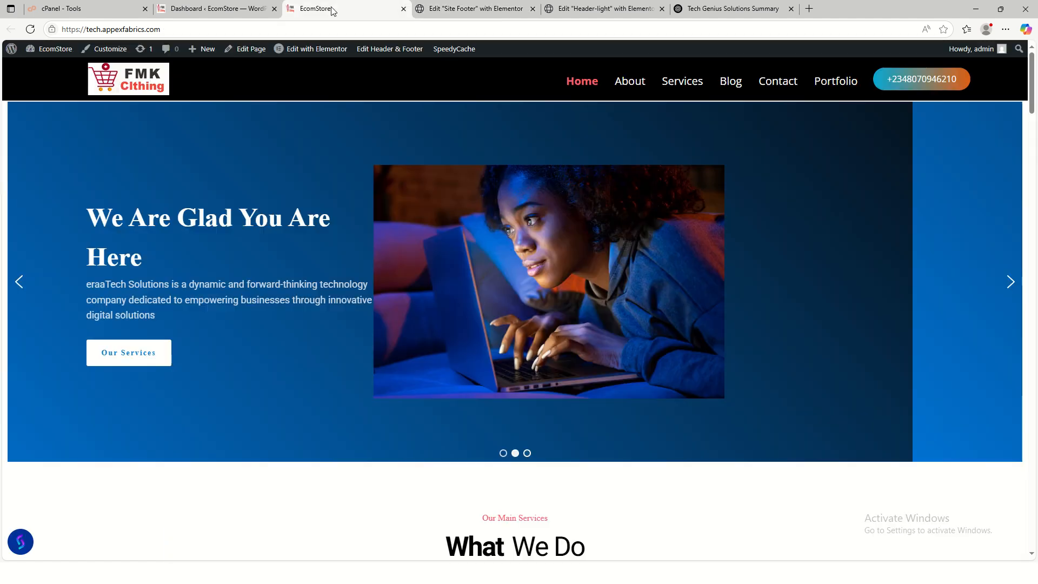
{"action": "left_click", "coordinate": [30, 31]}
{"action": "scroll", "coordinate": [536, 379], "scroll_direction": "down", "scroll_amount": 20}
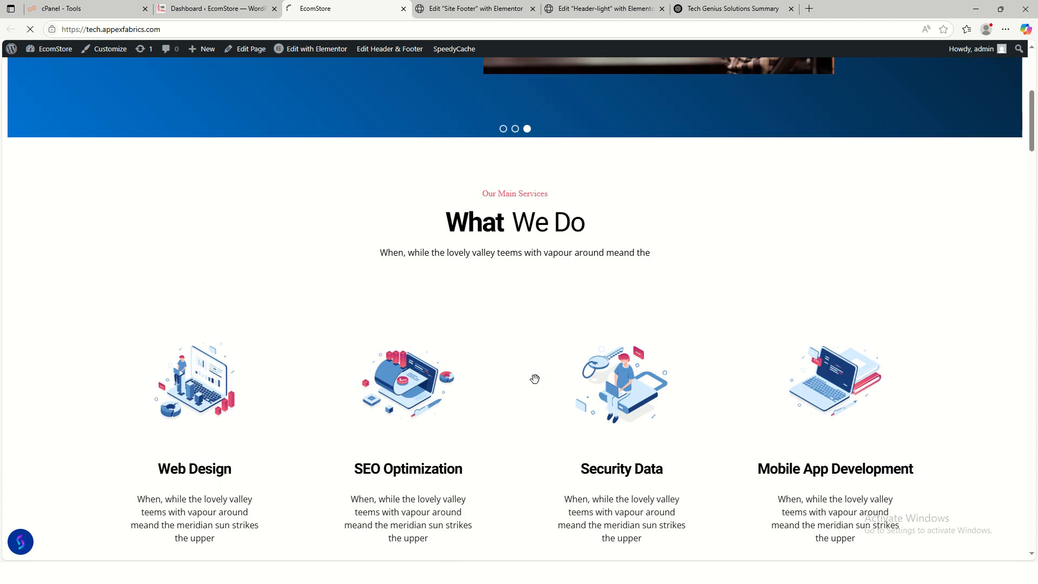
{"action": "scroll", "coordinate": [595, 385], "scroll_direction": "down", "scroll_amount": 20}
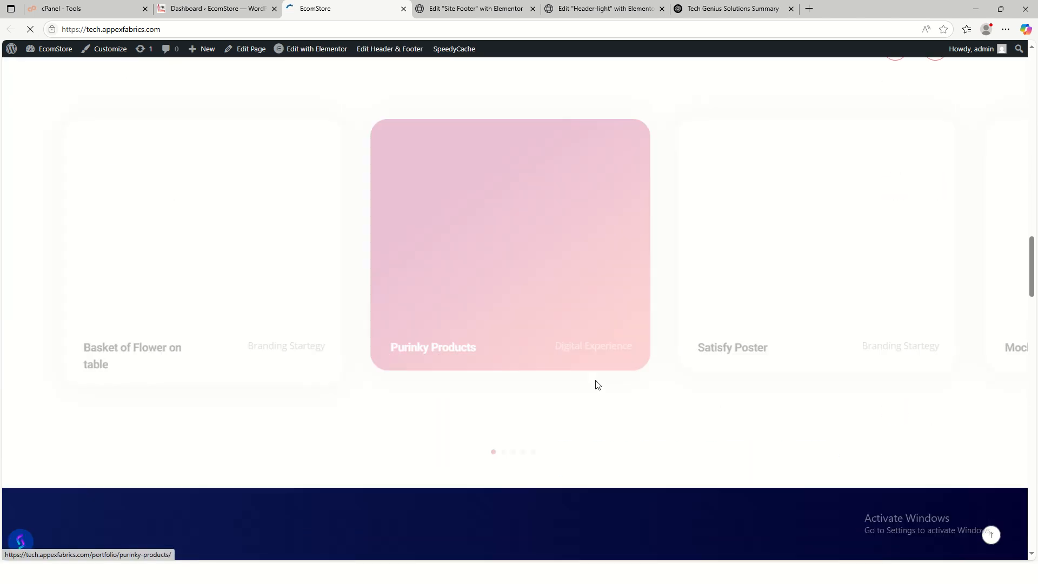
{"action": "scroll", "coordinate": [595, 385], "scroll_direction": "down", "scroll_amount": 15}
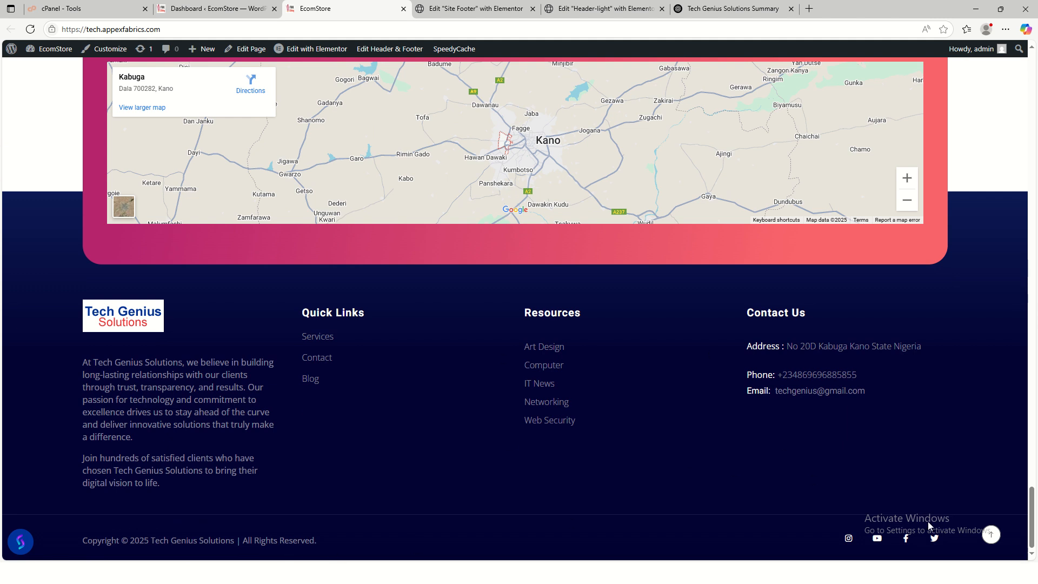
{"action": "left_click", "coordinate": [991, 535]}
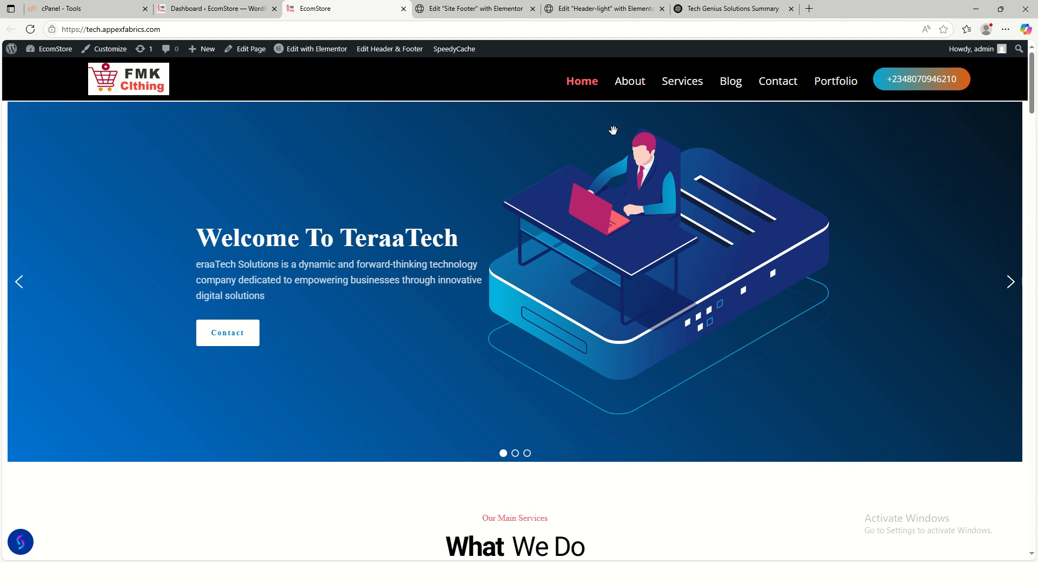
{"action": "left_click", "coordinate": [604, 8]}
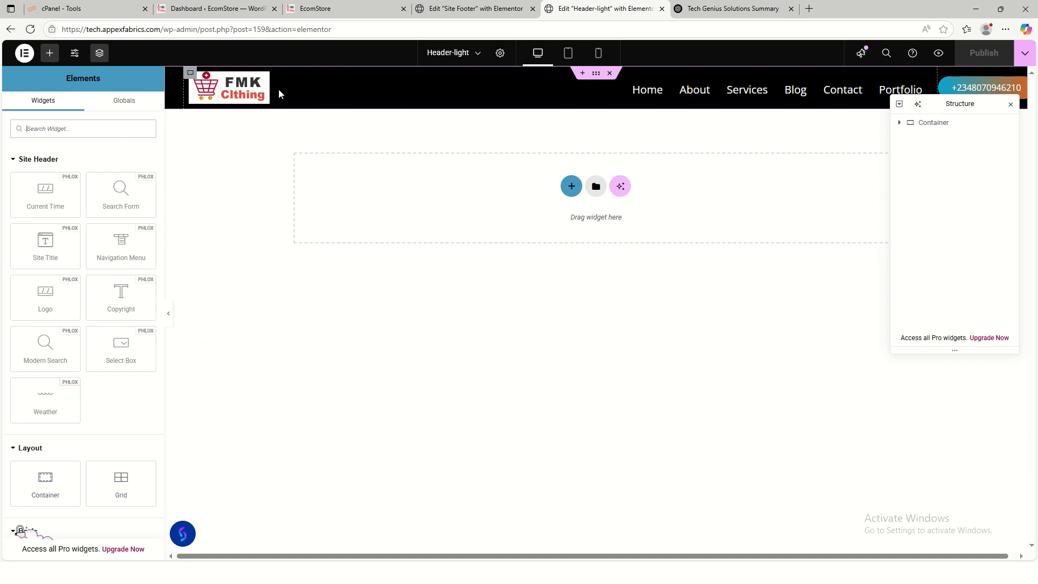
- Swap the header logo for Tech_logo.png from the Media Library and publish the header
{"action": "left_click", "coordinate": [264, 78]}
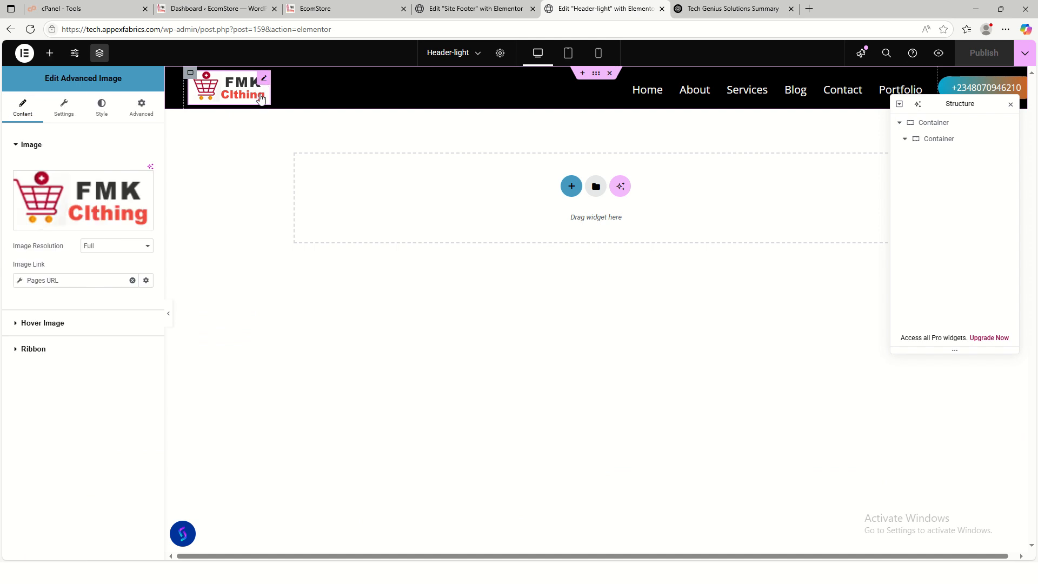
{"action": "left_click", "coordinate": [77, 216]}
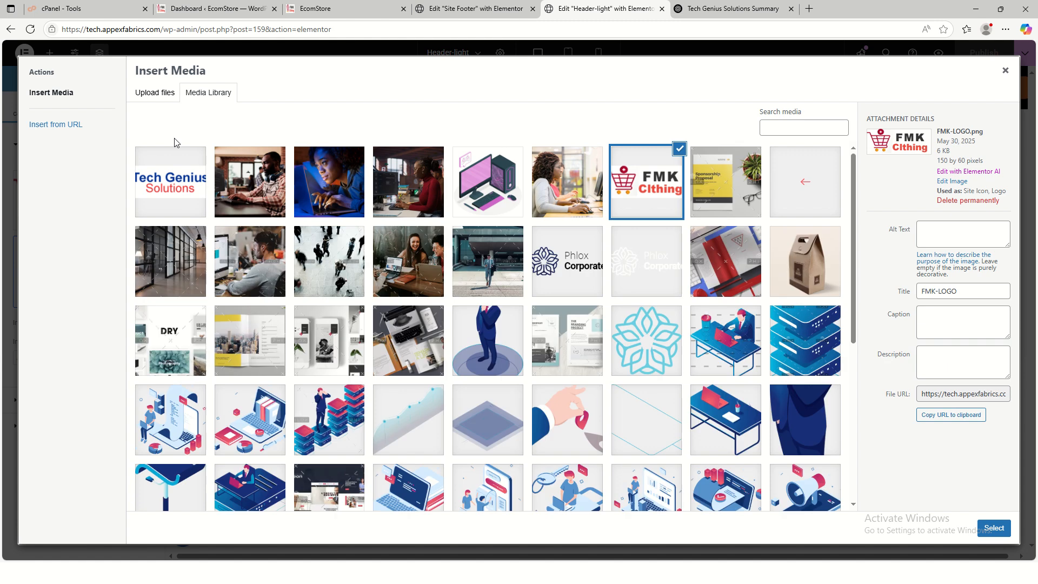
{"action": "left_click", "coordinate": [176, 196]}
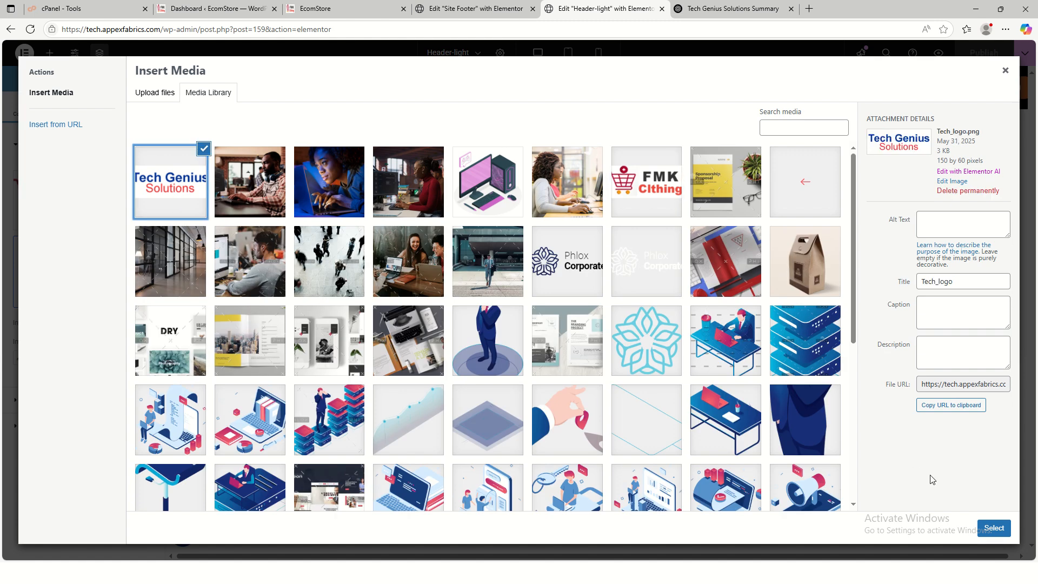
{"action": "left_click", "coordinate": [994, 528]}
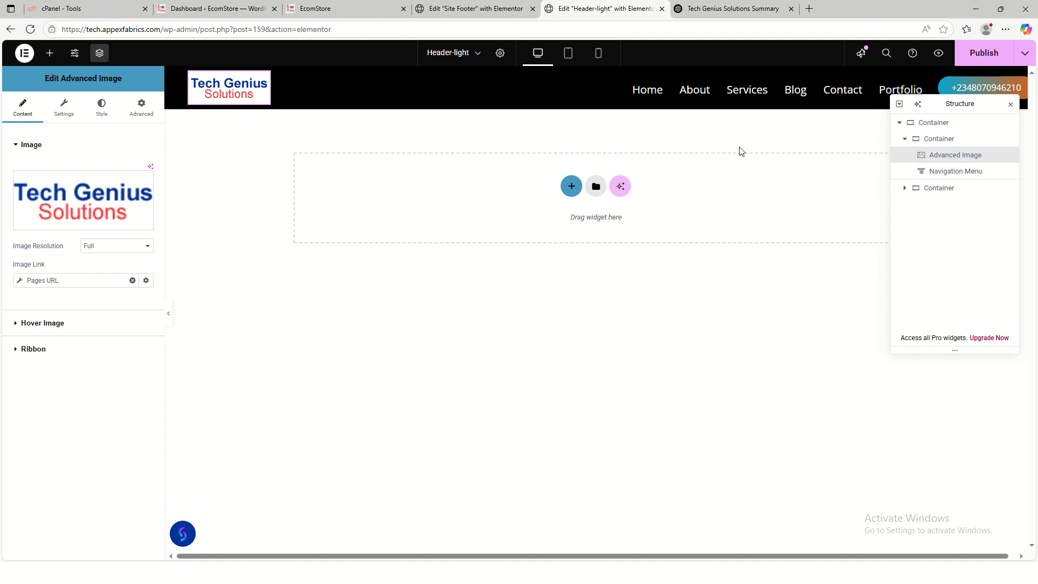
{"action": "left_click", "coordinate": [1011, 104]}
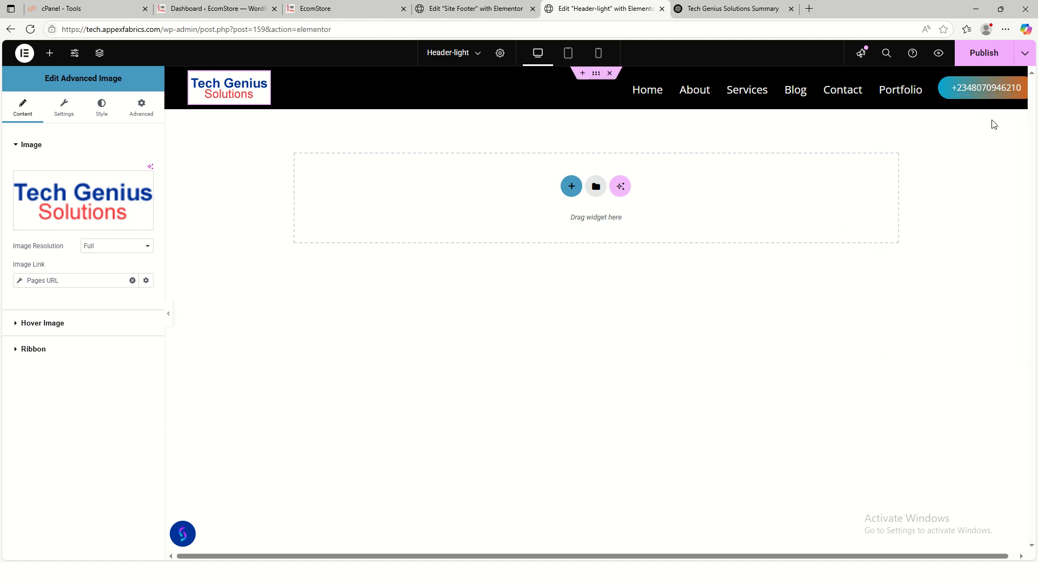
{"action": "left_click", "coordinate": [984, 53]}
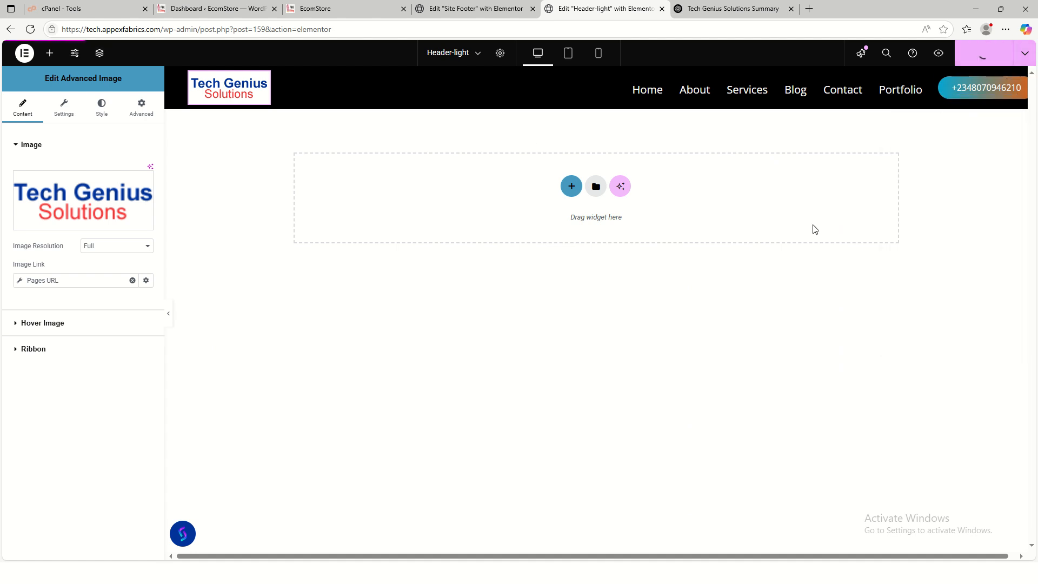
{"action": "left_click", "coordinate": [703, 9]}
- Scroll the live homepage to confirm the Tech Genius logo appears in the header
{"action": "left_click", "coordinate": [352, 9]}
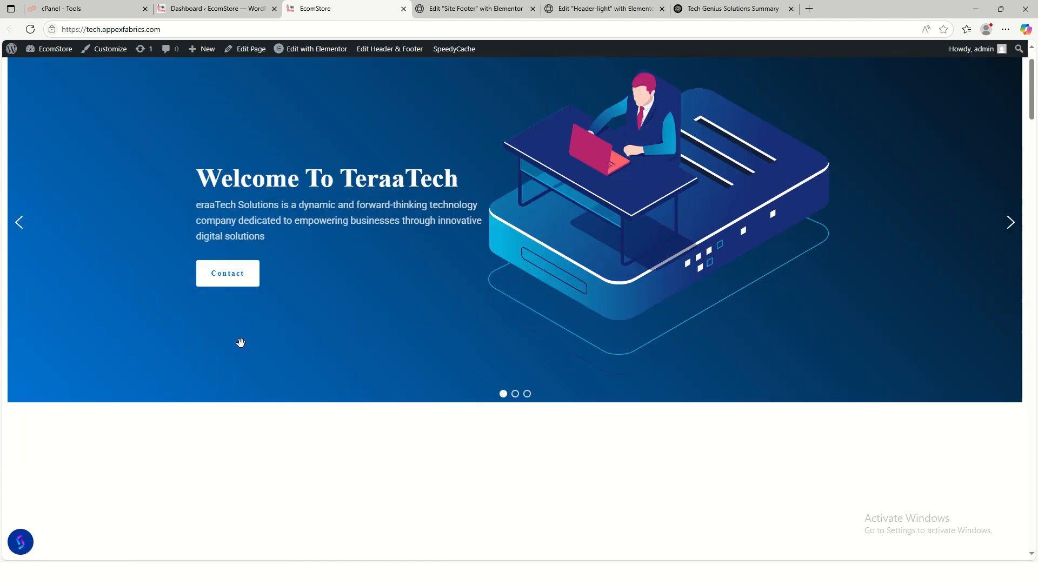
{"action": "scroll", "coordinate": [241, 340], "scroll_direction": "down", "scroll_amount": 12}
{"action": "scroll", "coordinate": [301, 317], "scroll_direction": "up", "scroll_amount": 10}
{"action": "scroll", "coordinate": [316, 323], "scroll_direction": "up", "scroll_amount": 2}
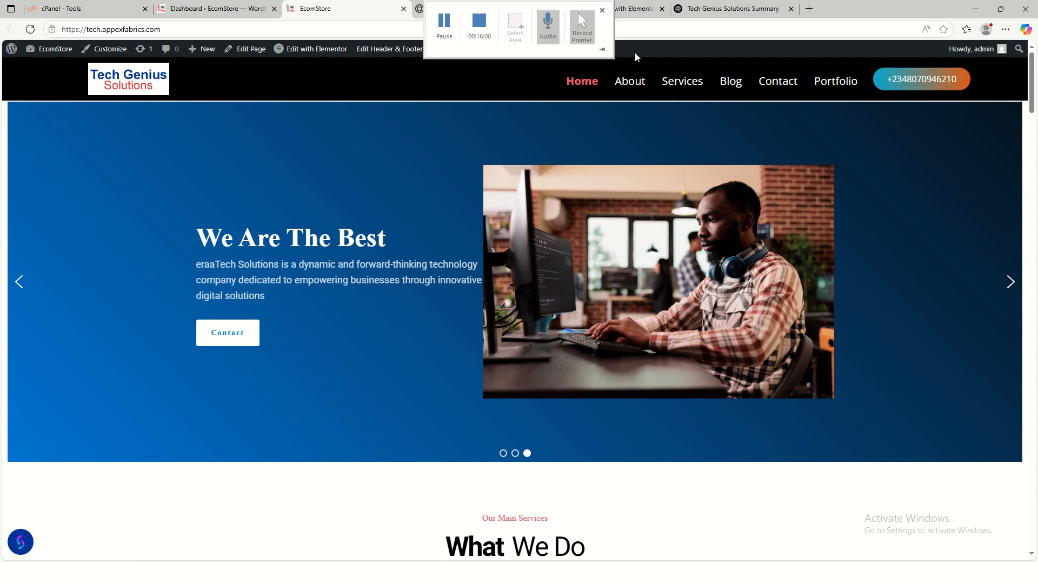
{"action": "left_click", "coordinate": [622, 13]}
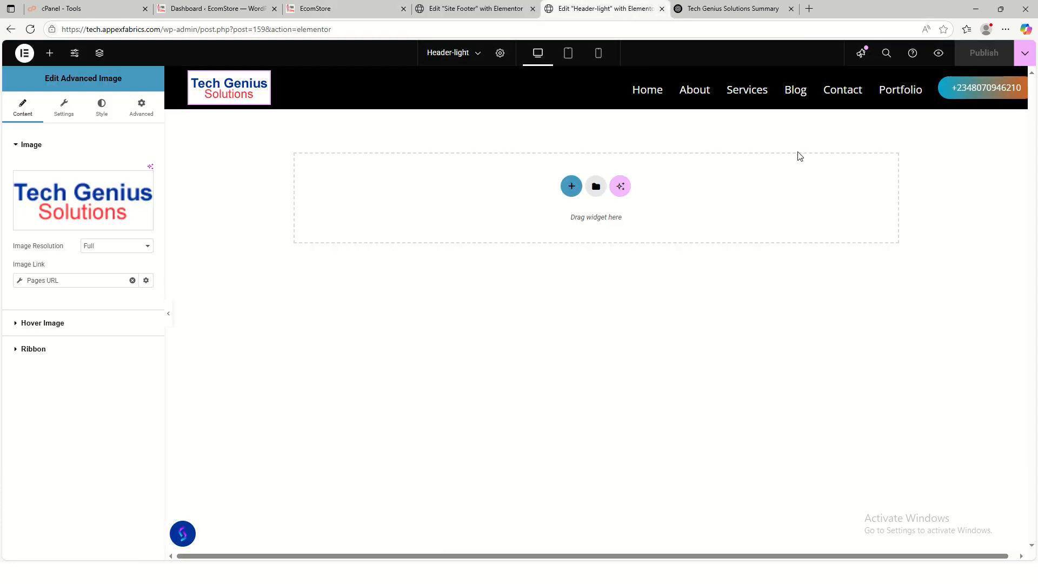
- Set the header phone button's first gradient colour to orange
{"action": "left_click", "coordinate": [971, 89]}
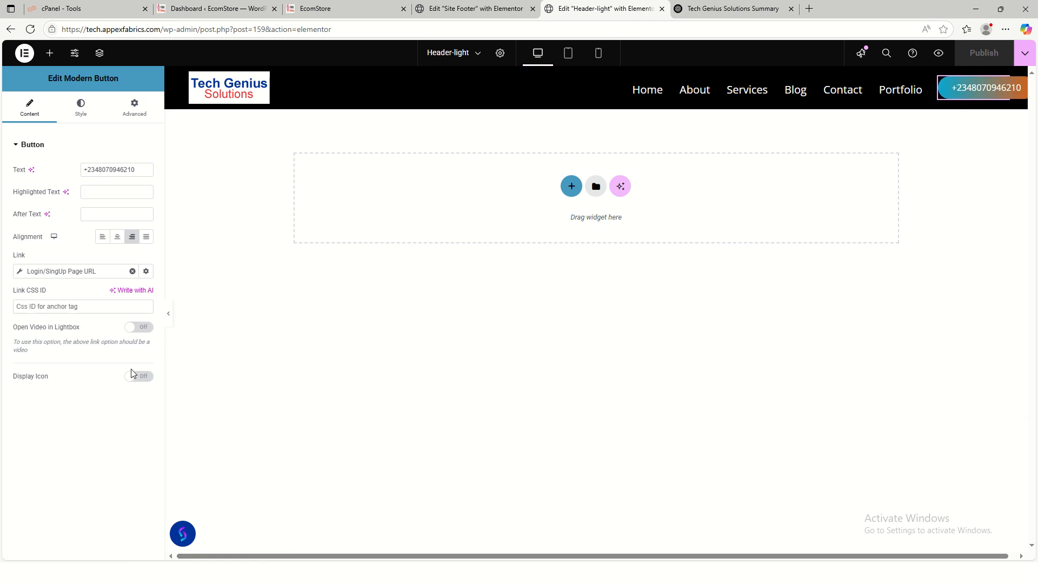
{"action": "left_click", "coordinate": [80, 120]}
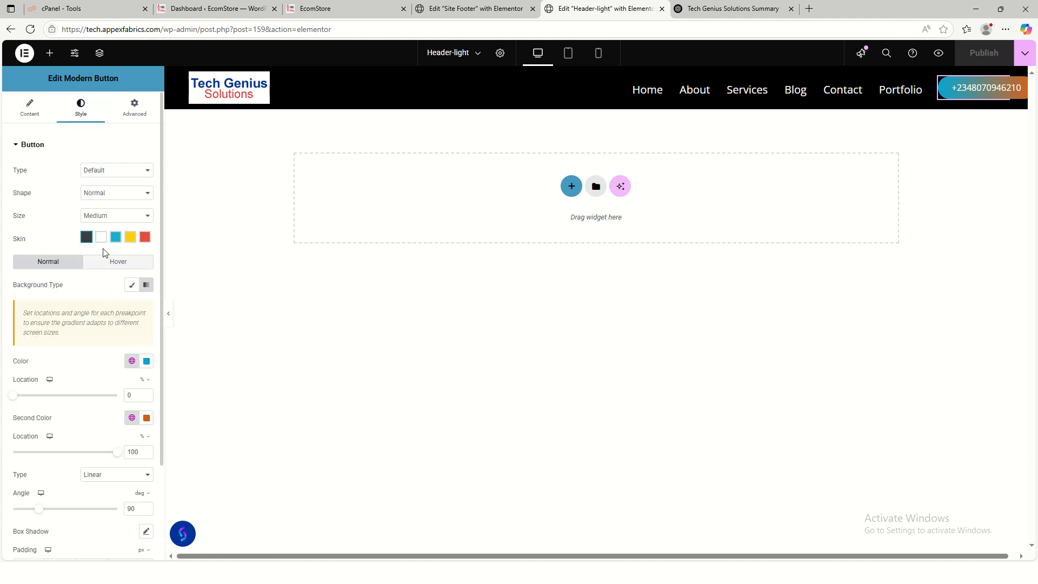
{"action": "left_click", "coordinate": [146, 362]}
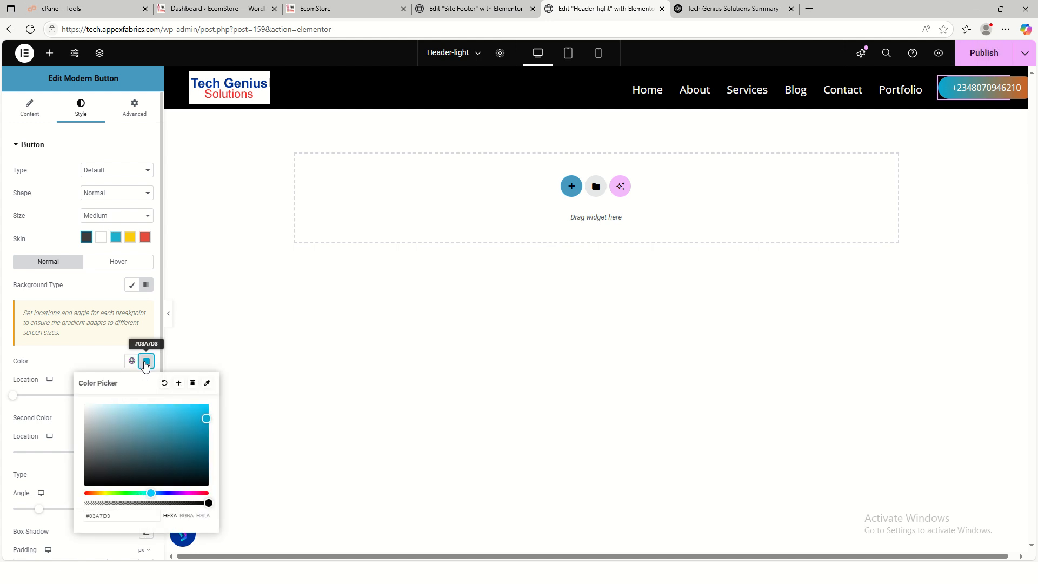
{"action": "left_click_drag", "start_coordinate": [148, 493], "coordinate": [89, 492]}
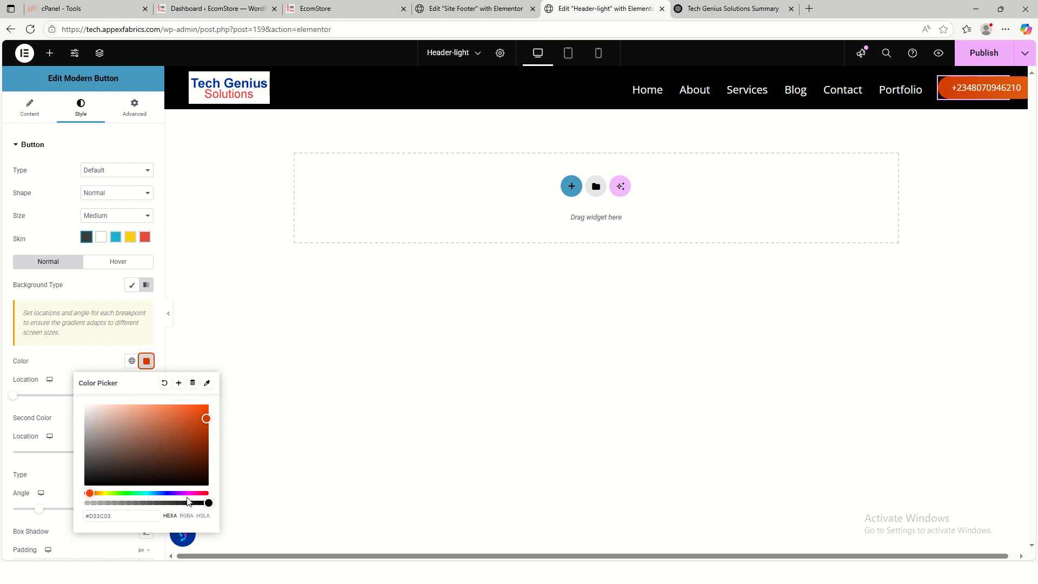
{"action": "left_click", "coordinate": [100, 355]}
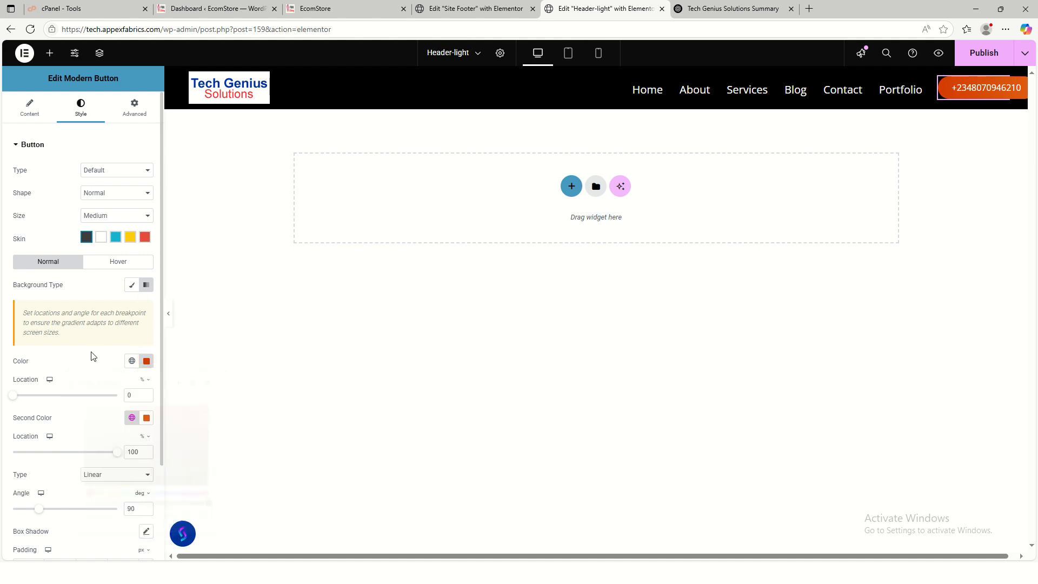
- Set the button's second gradient colour to dark navy blue #121775
{"action": "left_click", "coordinate": [146, 426]}
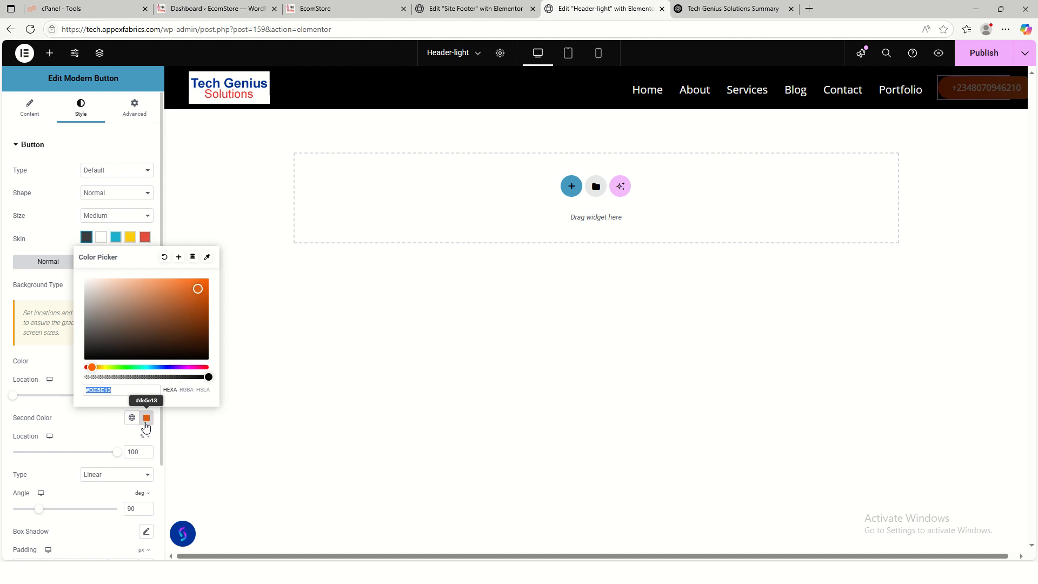
{"action": "left_click_drag", "start_coordinate": [96, 368], "coordinate": [168, 387]}
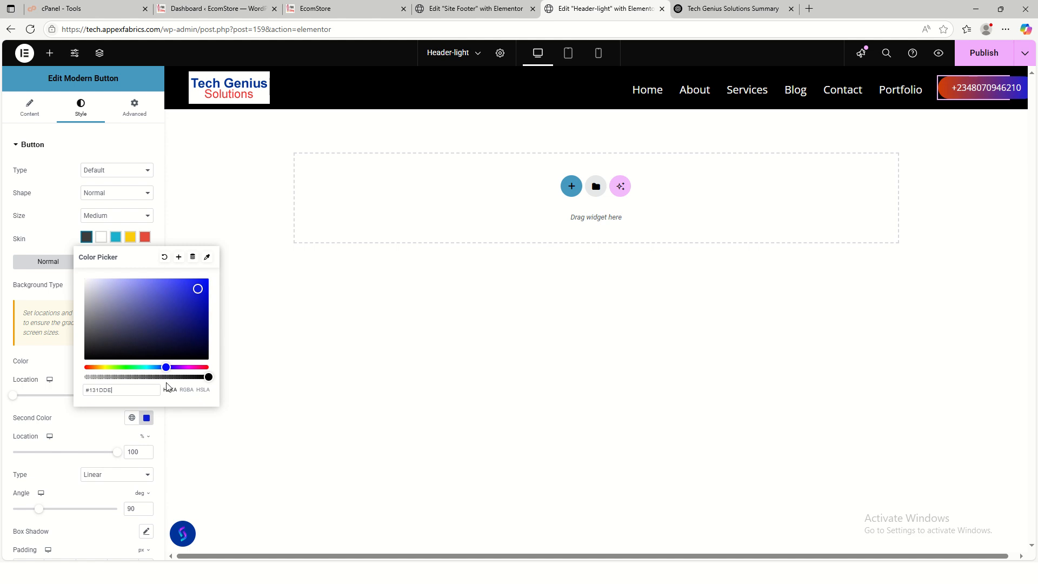
{"action": "mouse_move", "coordinate": [198, 292]}
{"action": "left_mouse_down"}
{"action": "mouse_move", "coordinate": [189, 323]}
{"action": "mouse_move", "coordinate": [152, 348]}
{"action": "mouse_move", "coordinate": [181, 287]}
{"action": "mouse_move", "coordinate": [193, 300]}
{"action": "left_mouse_up"}
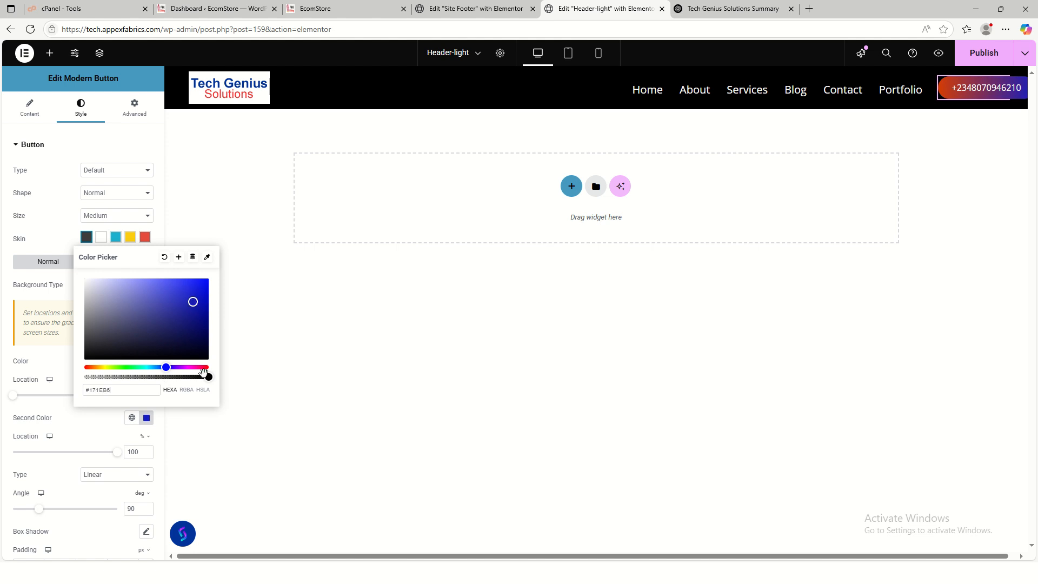
{"action": "left_click", "coordinate": [90, 418]}
- Make the orange gradient colour slightly transparent and publish the header
{"action": "left_click", "coordinate": [146, 362]}
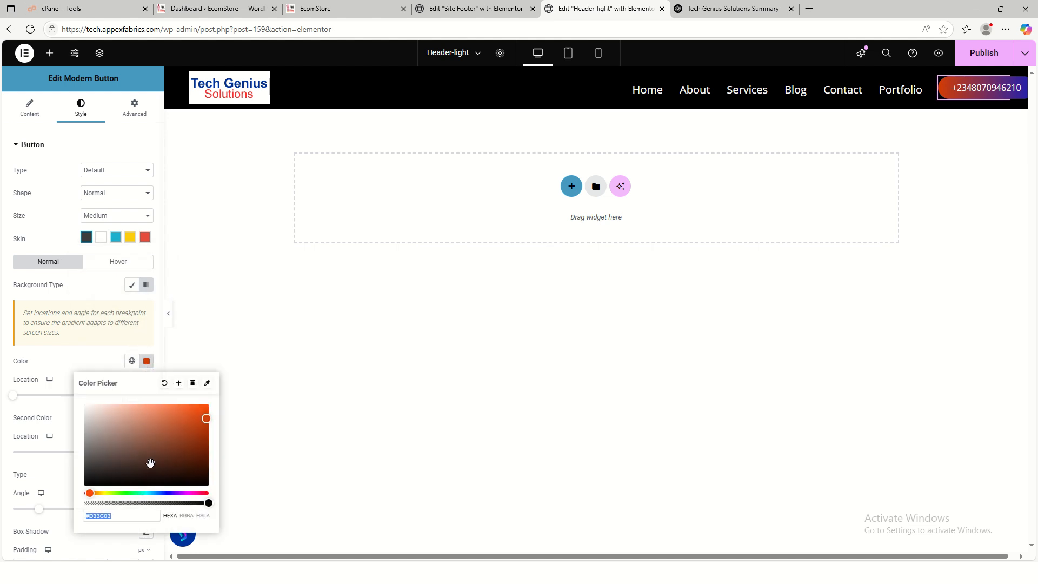
{"action": "left_click_drag", "start_coordinate": [207, 504], "coordinate": [181, 492]}
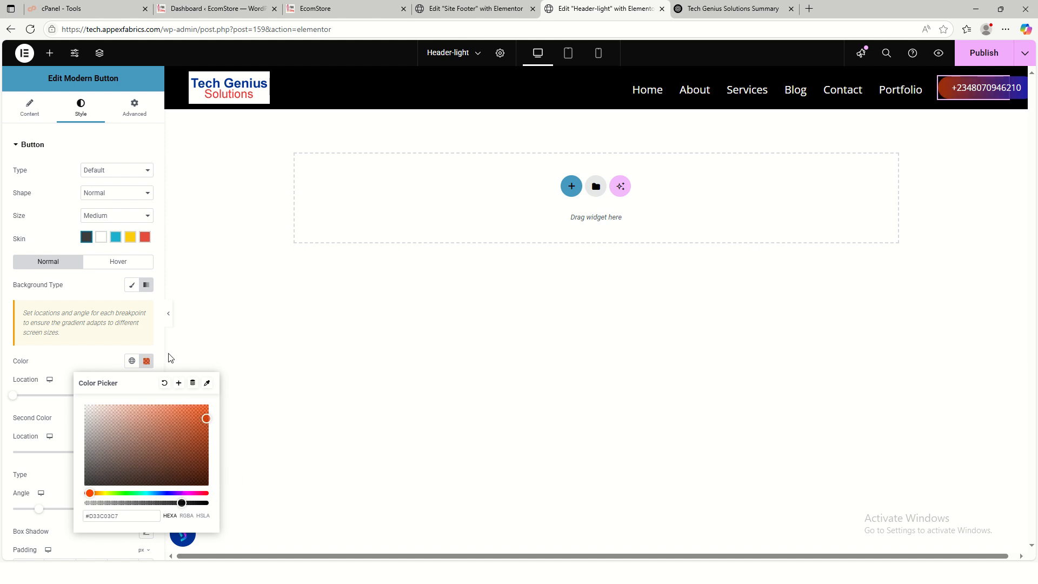
{"action": "left_click", "coordinate": [966, 61]}
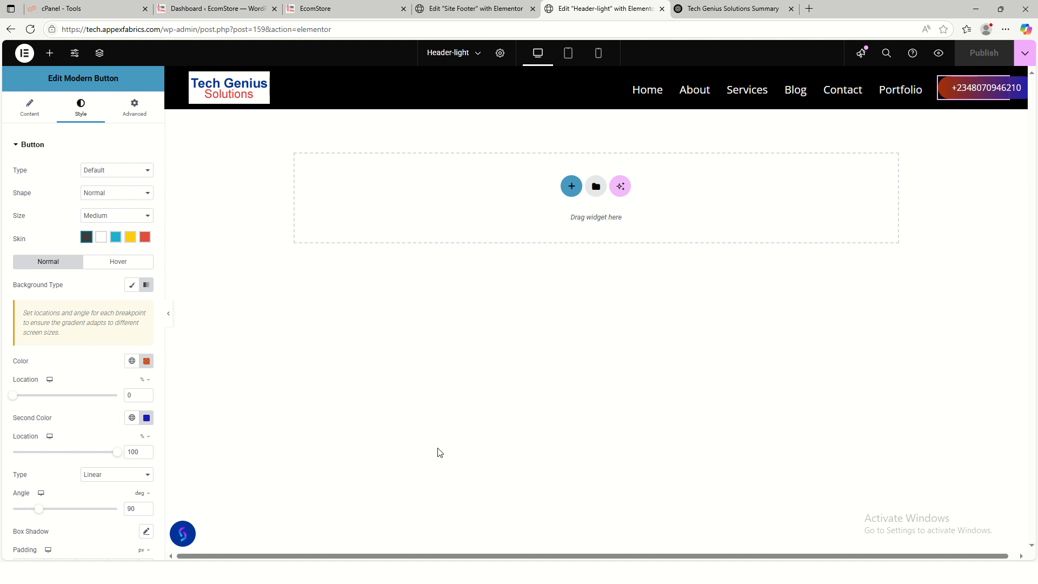
{"action": "left_click", "coordinate": [371, 8]}
- Reload the live EcomStore site to see the orange-to-navy phone button
{"action": "key", "text": "F5"}
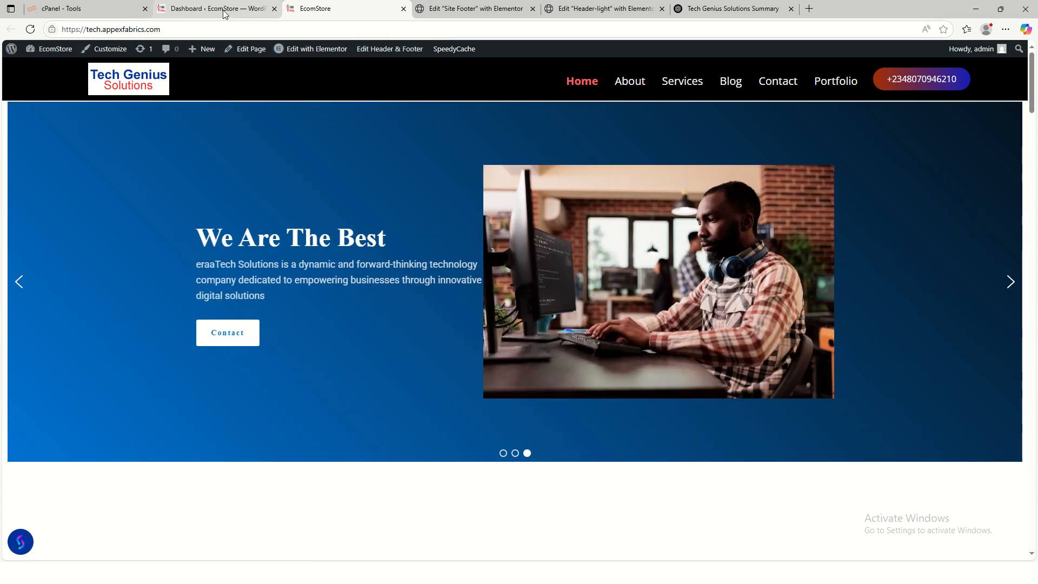
- Open the Gradient Slider project from the Smart Slider 3 dashboard
{"action": "left_click", "coordinate": [225, 11]}
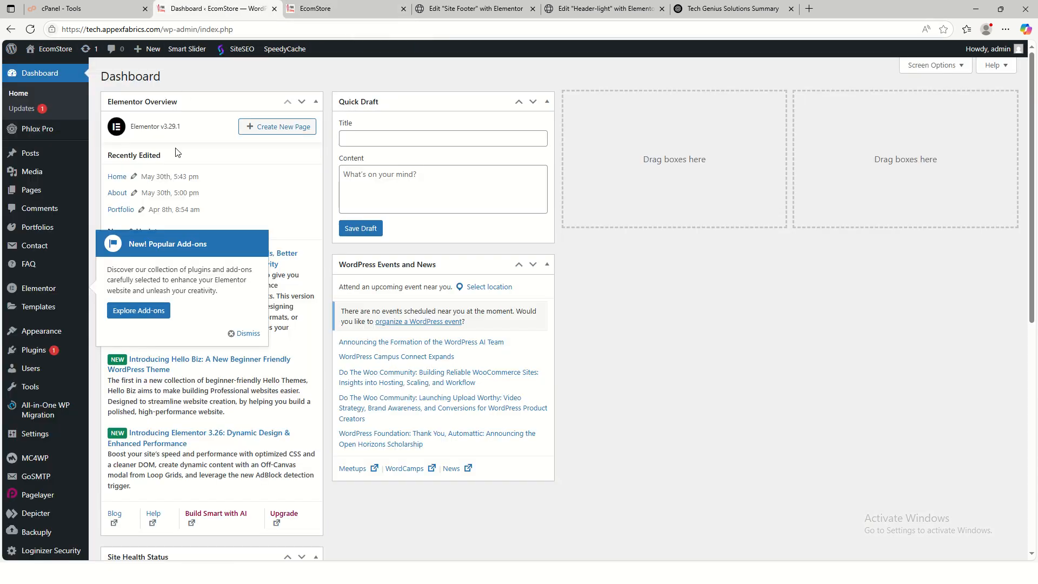
{"action": "mouse_move", "coordinate": [187, 52]}
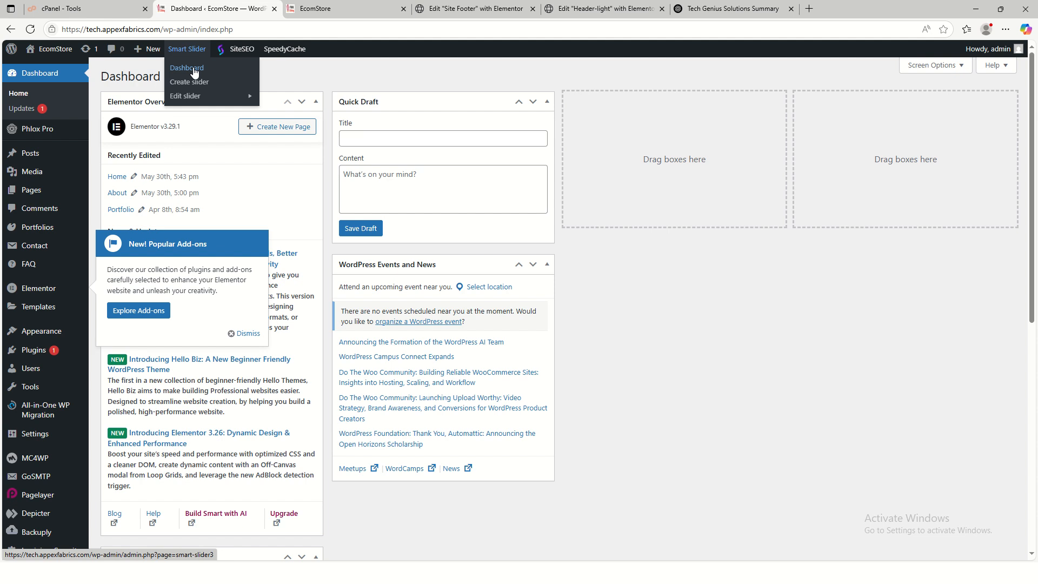
{"action": "left_click", "coordinate": [195, 69]}
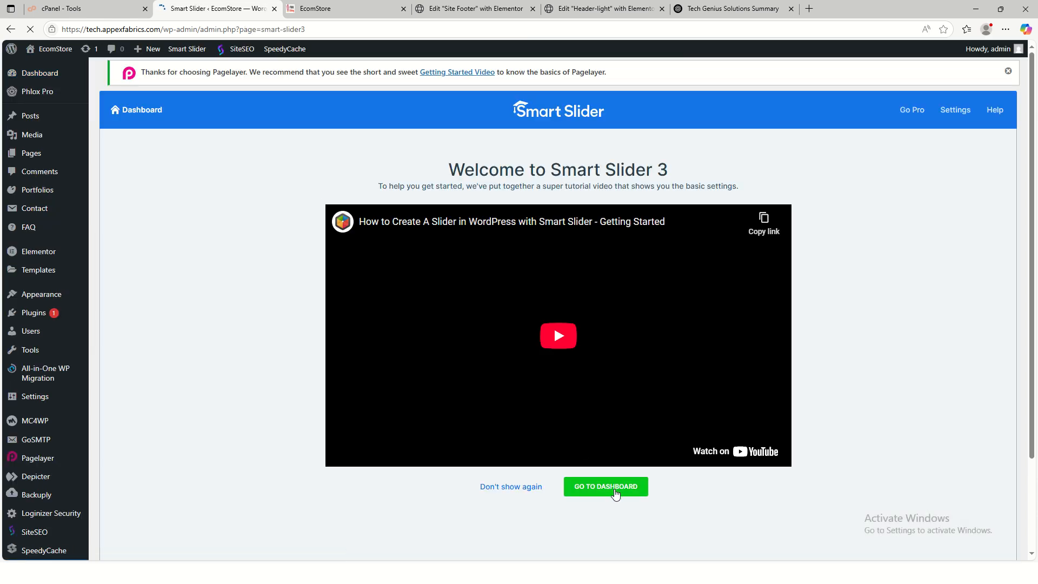
{"action": "left_click", "coordinate": [609, 488]}
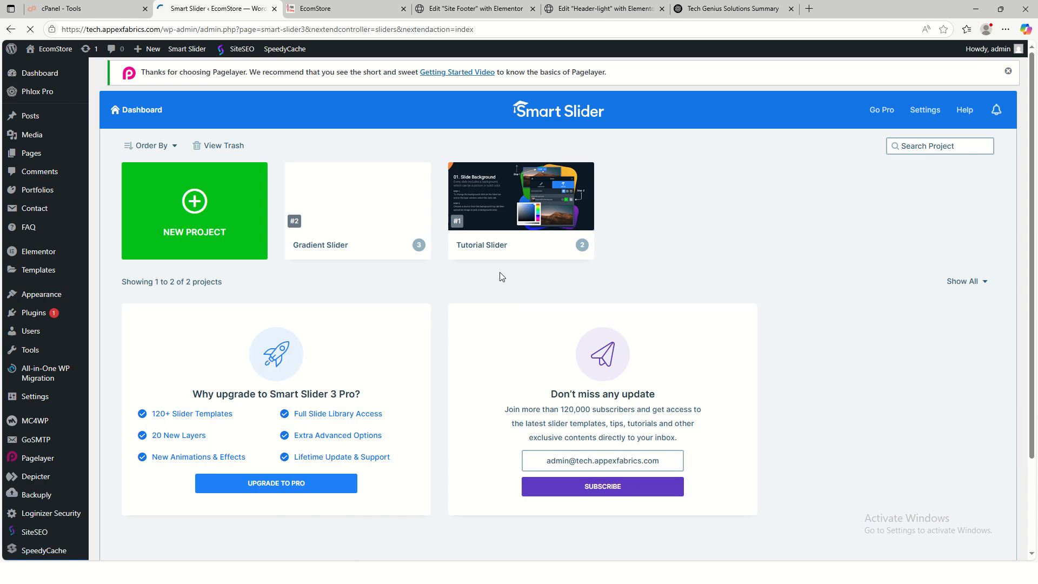
{"action": "mouse_move", "coordinate": [333, 241]}
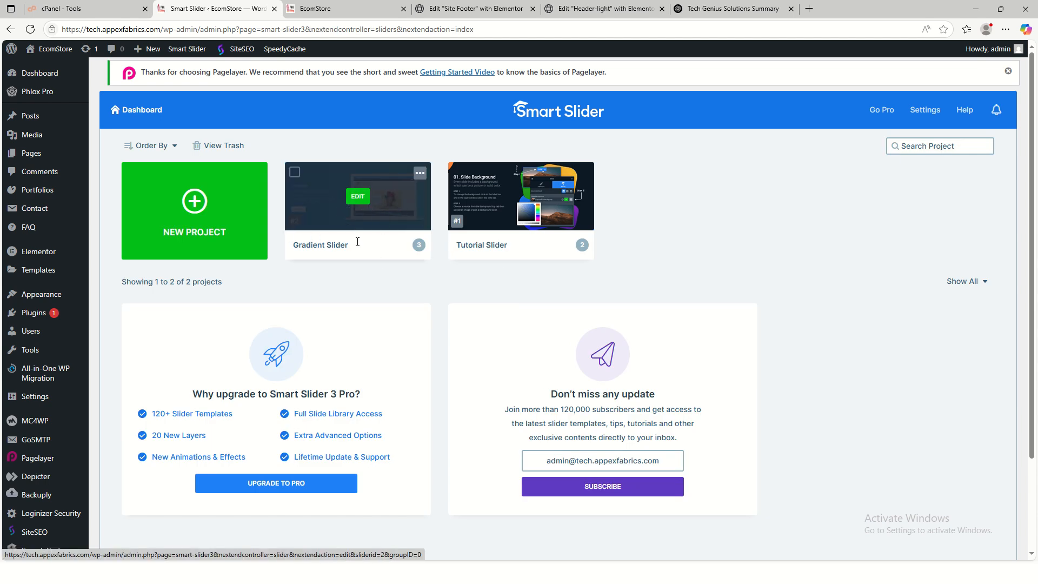
{"action": "left_click", "coordinate": [356, 201]}
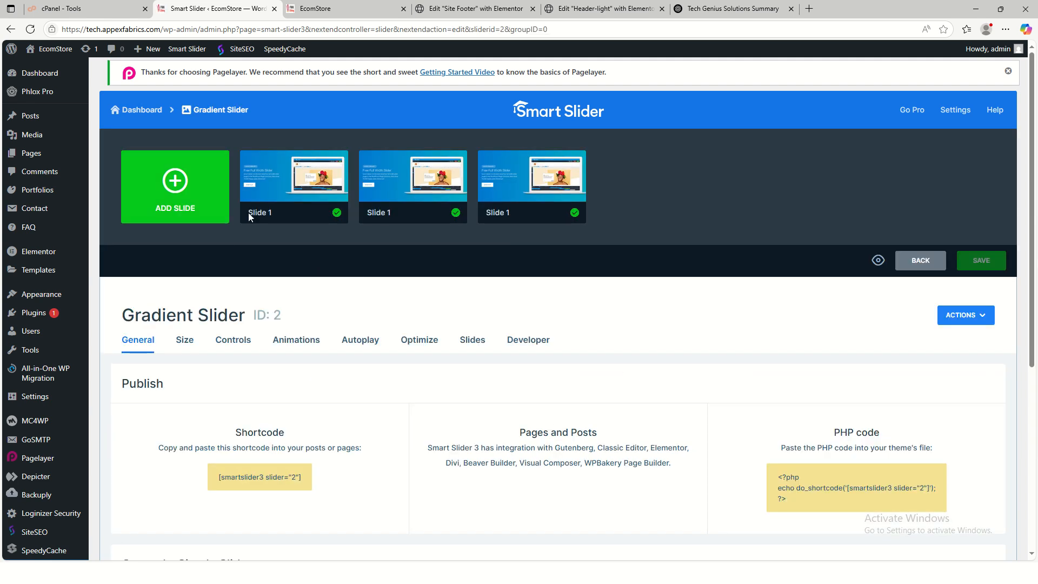
{"action": "mouse_move", "coordinate": [416, 197]}
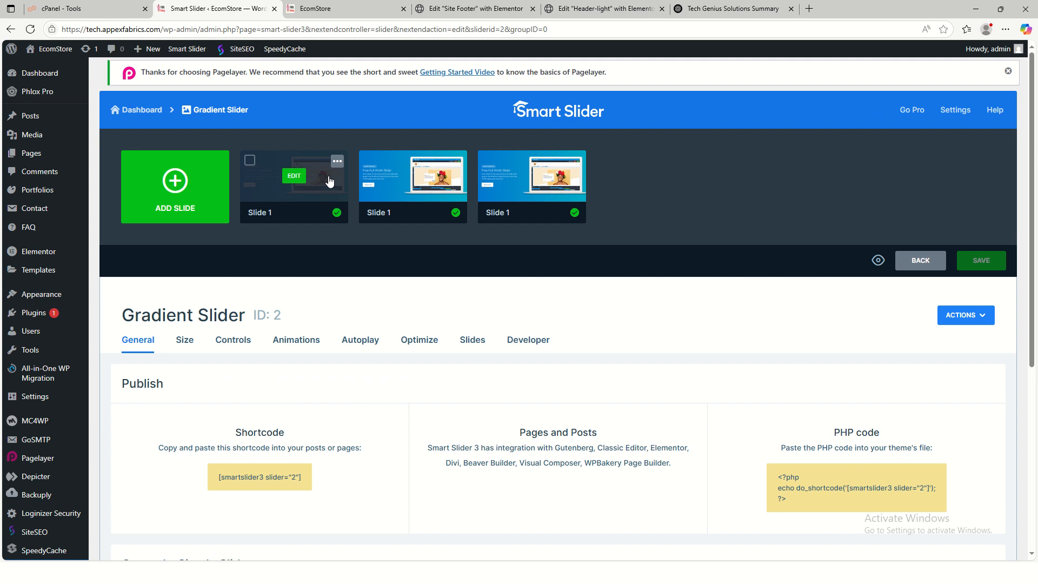
- Change the first slide's heading from 'Welcome To TeraaTech' to 'Welcome To Tech Genius'
{"action": "left_click", "coordinate": [294, 181]}
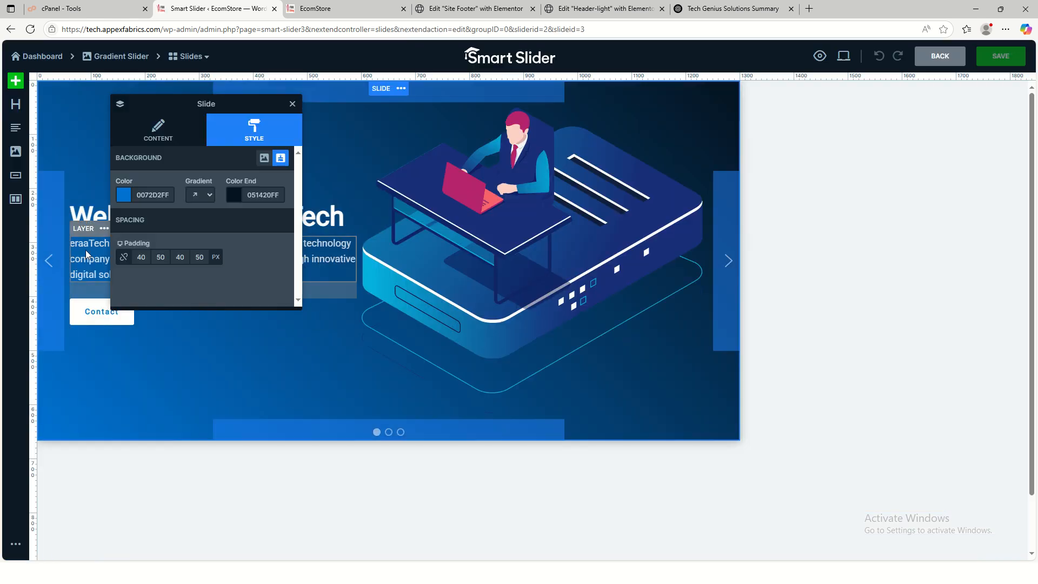
{"action": "left_click", "coordinate": [90, 254]}
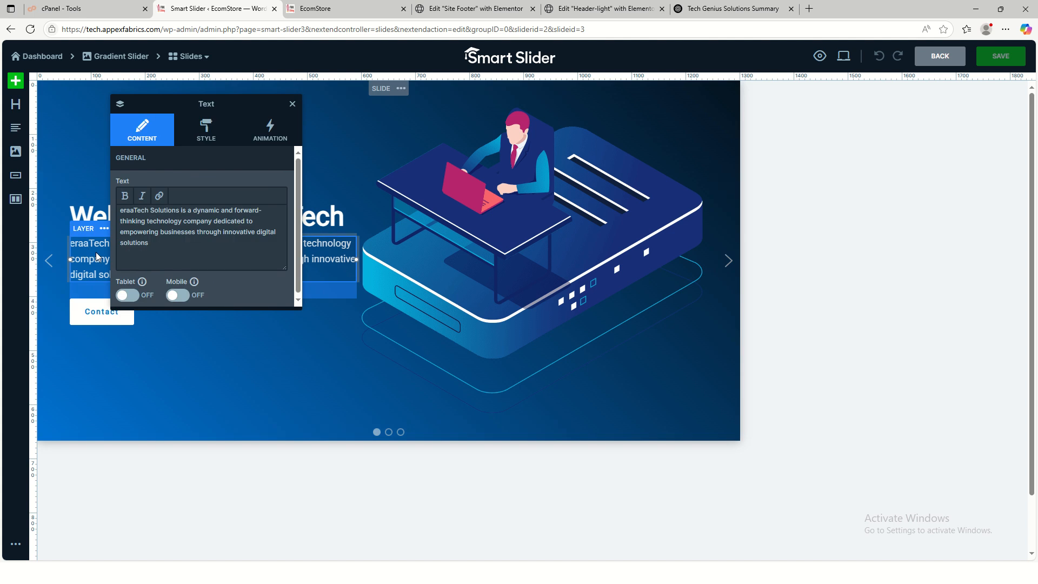
{"action": "left_click", "coordinate": [325, 237]}
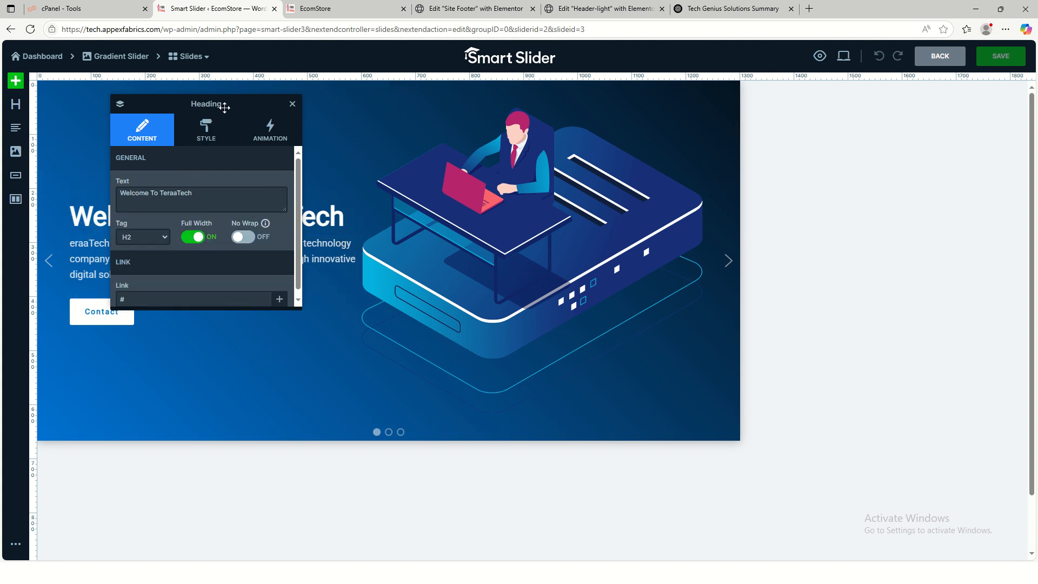
{"action": "left_click_drag", "start_coordinate": [241, 100], "coordinate": [635, 176]}
{"action": "left_click_drag", "start_coordinate": [513, 269], "coordinate": [567, 268]}
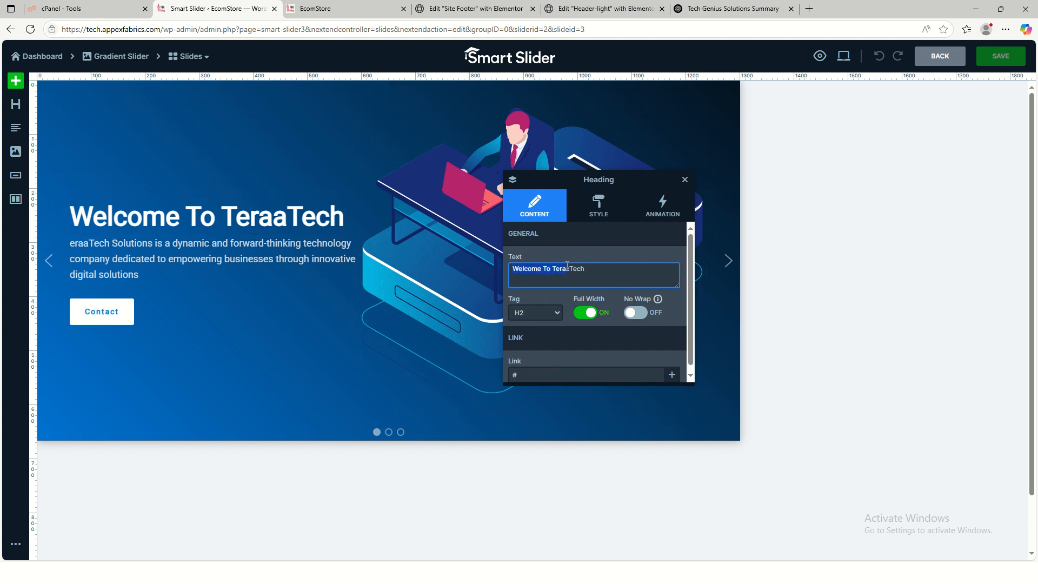
{"action": "double_click", "coordinate": [554, 265]}
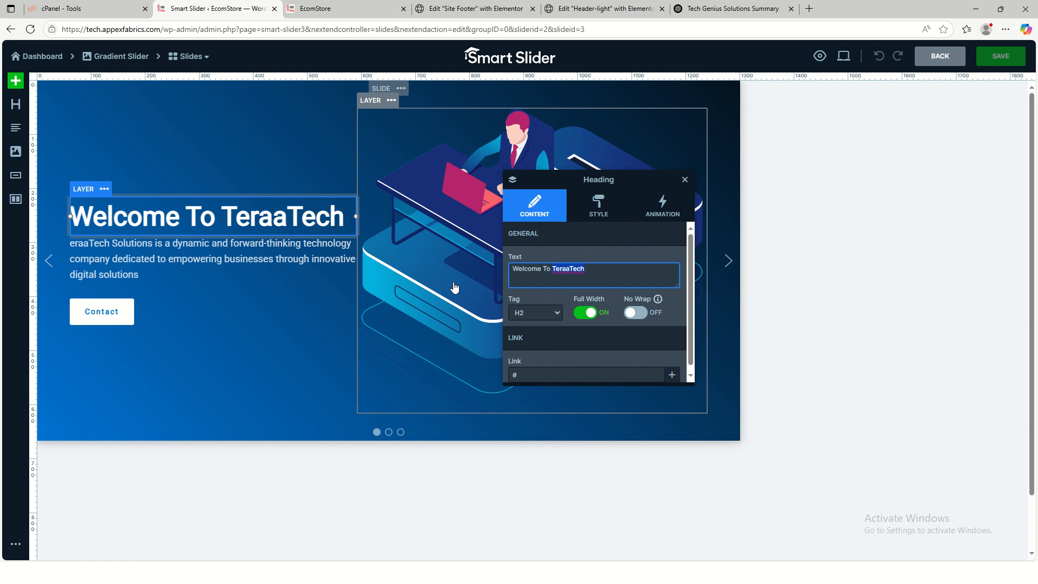
{"action": "type", "text": "TEC"}
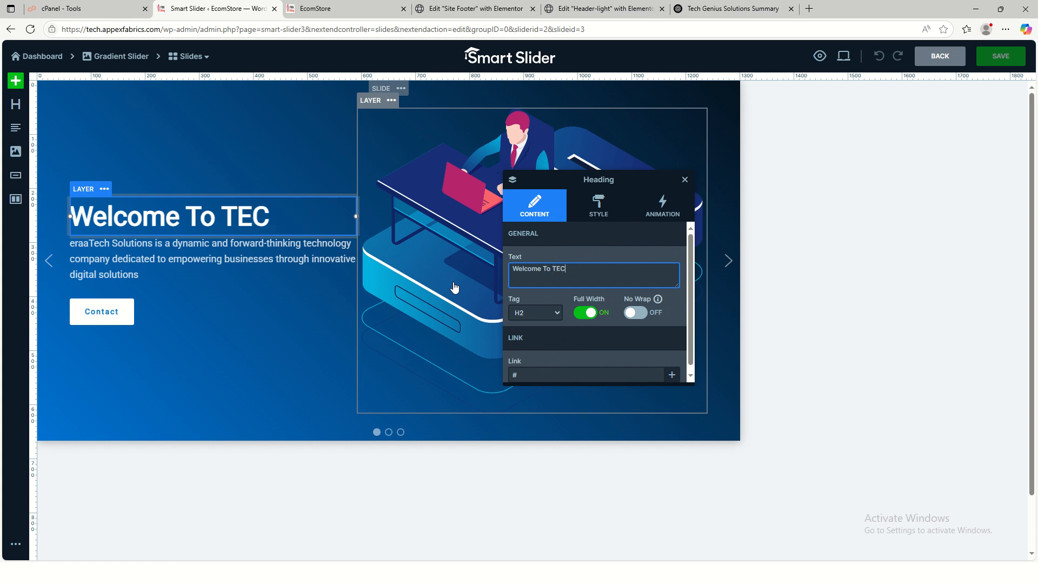
{"action": "key", "text": "BackSpace"}
{"action": "key", "text": "BackSpace"}
{"action": "type", "text": "CH"}
{"action": "key", "text": "BackSpace"}
{"action": "key", "text": "BackSpace"}
{"action": "type", "text": "Eech Gen"}
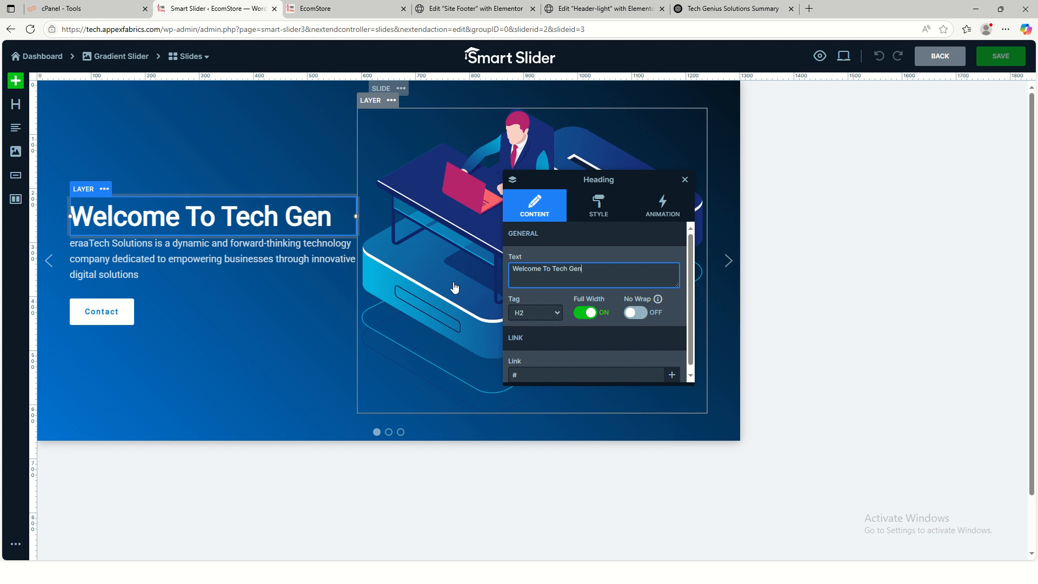
{"action": "type", "text": "ius"}
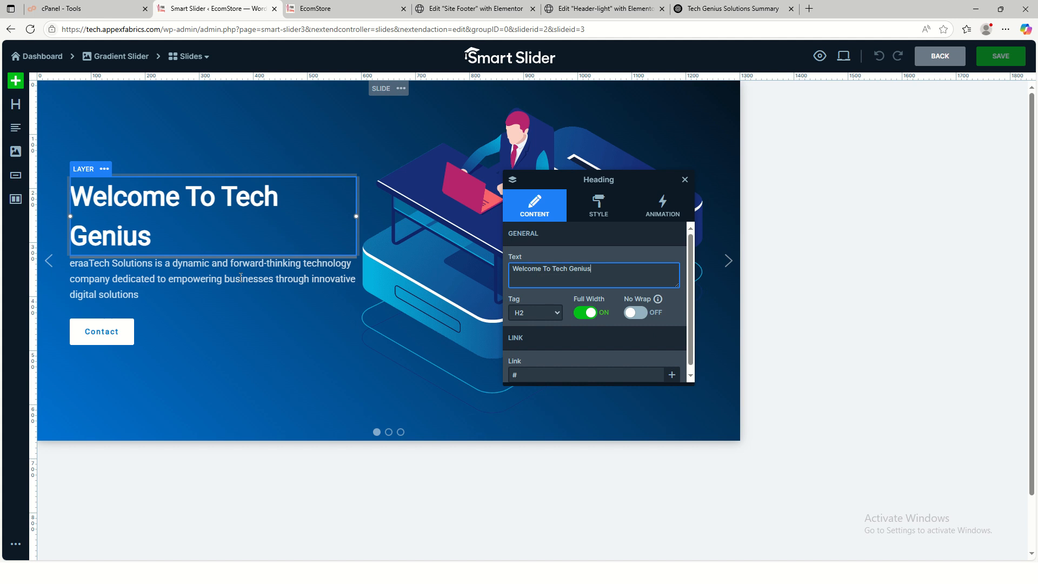
- Replace eraaTech with Tech Genius in the first slide's paragraph and save the slide
{"action": "left_click", "coordinate": [131, 290]}
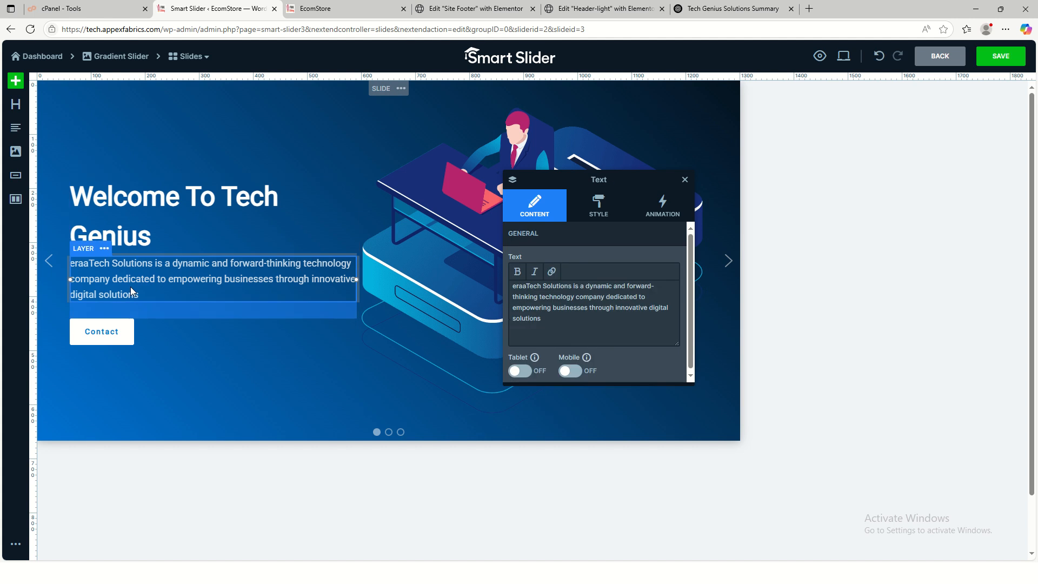
{"action": "double_click", "coordinate": [543, 287]}
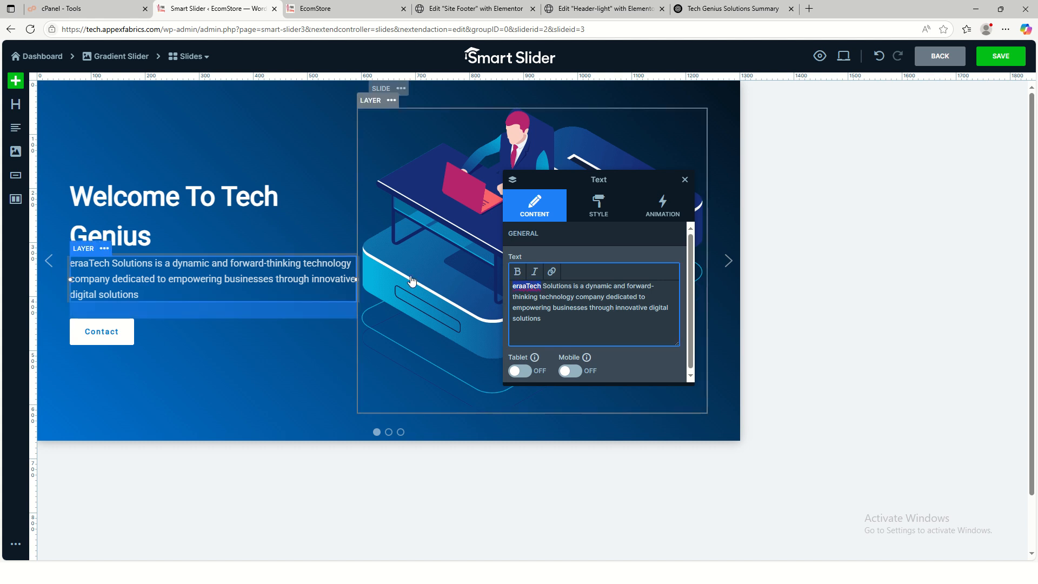
{"action": "type", "text": "Te"}
{"action": "key", "text": "BackSpace"}
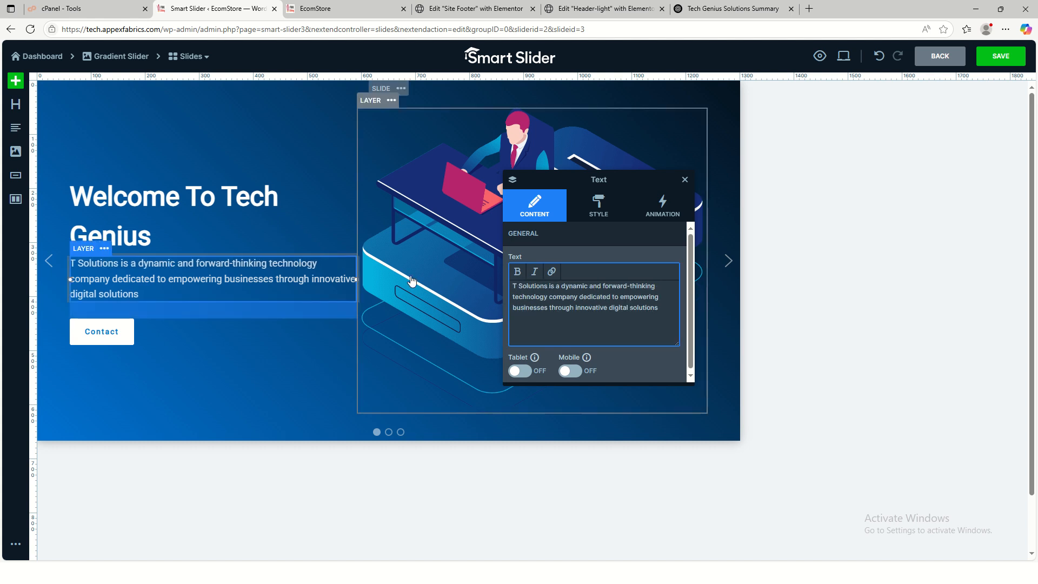
{"action": "type", "text": "ech Geni"}
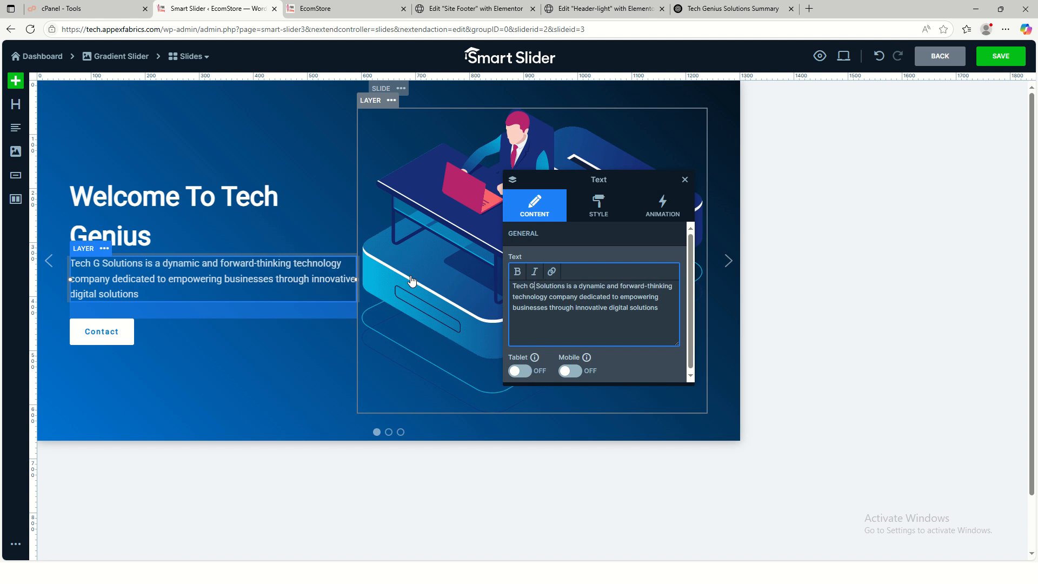
{"action": "type", "text": "us"}
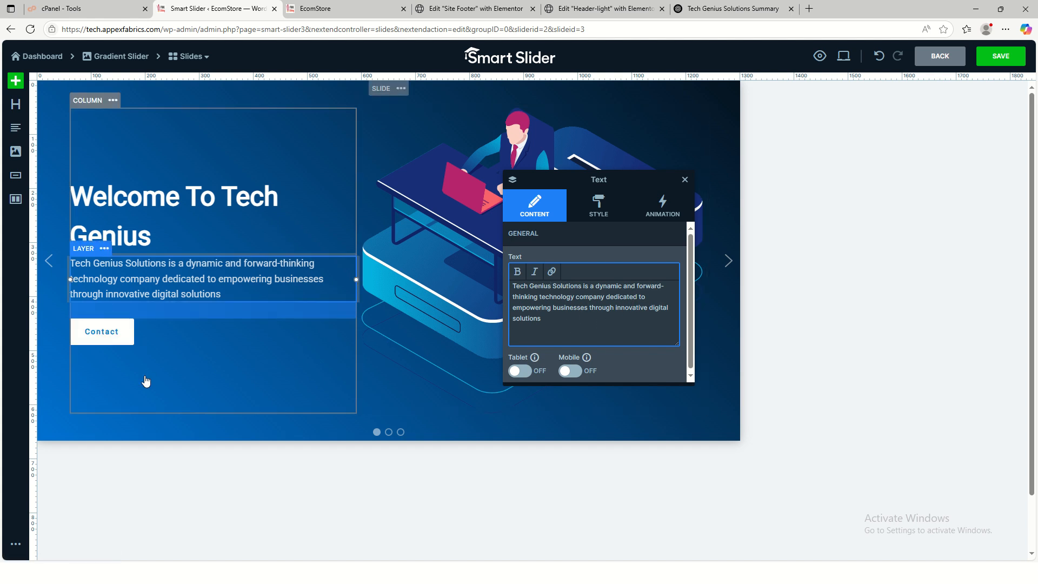
{"action": "left_click", "coordinate": [999, 60]}
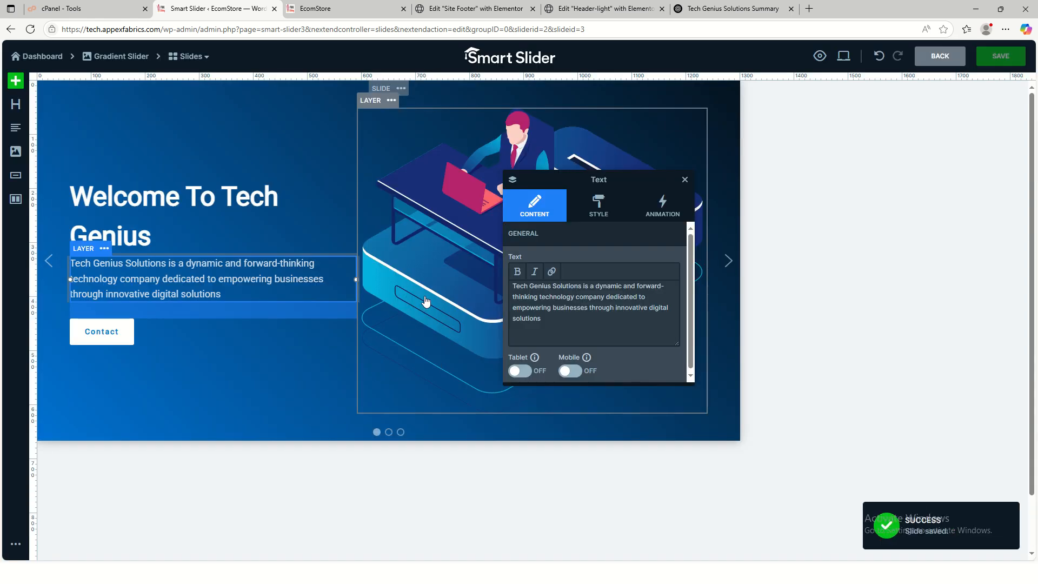
{"action": "left_click", "coordinate": [198, 58]}
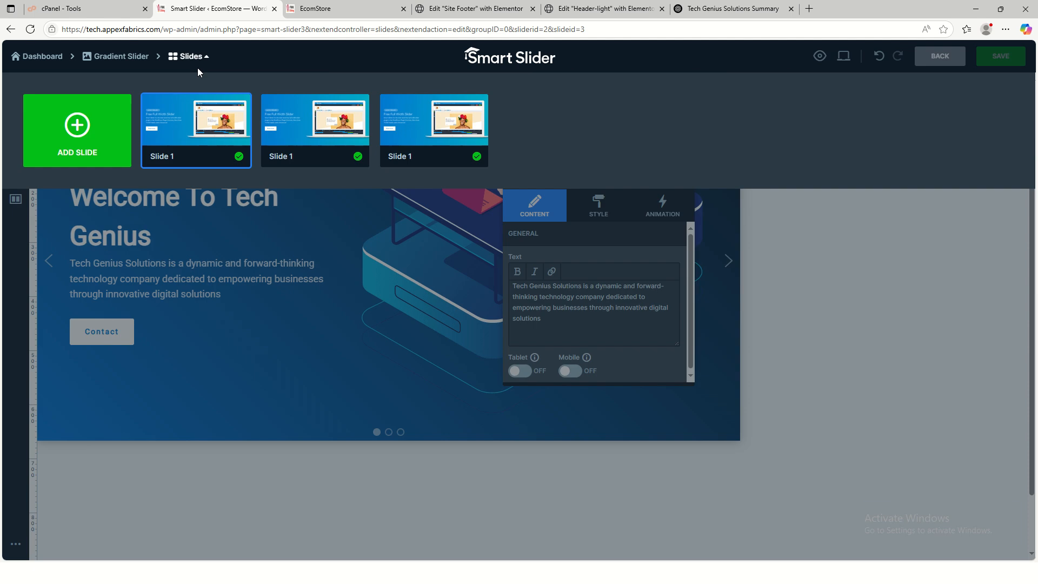
- Edit the second slide's paragraph so it begins 'Tech Genius Solutions' instead of 'eraaTech Solutions'
{"action": "left_click", "coordinate": [318, 123]}
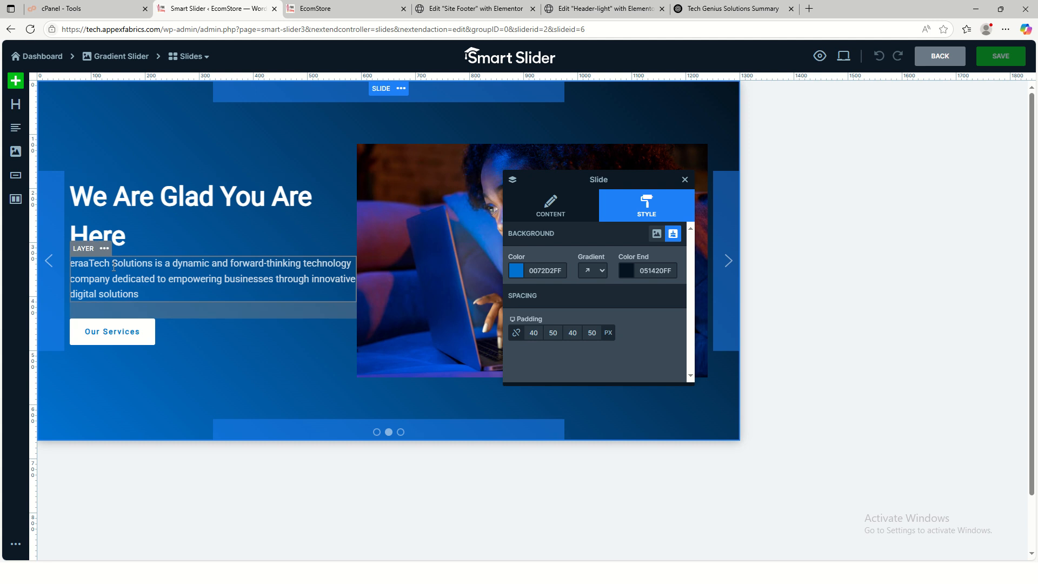
{"action": "left_click", "coordinate": [346, 278]}
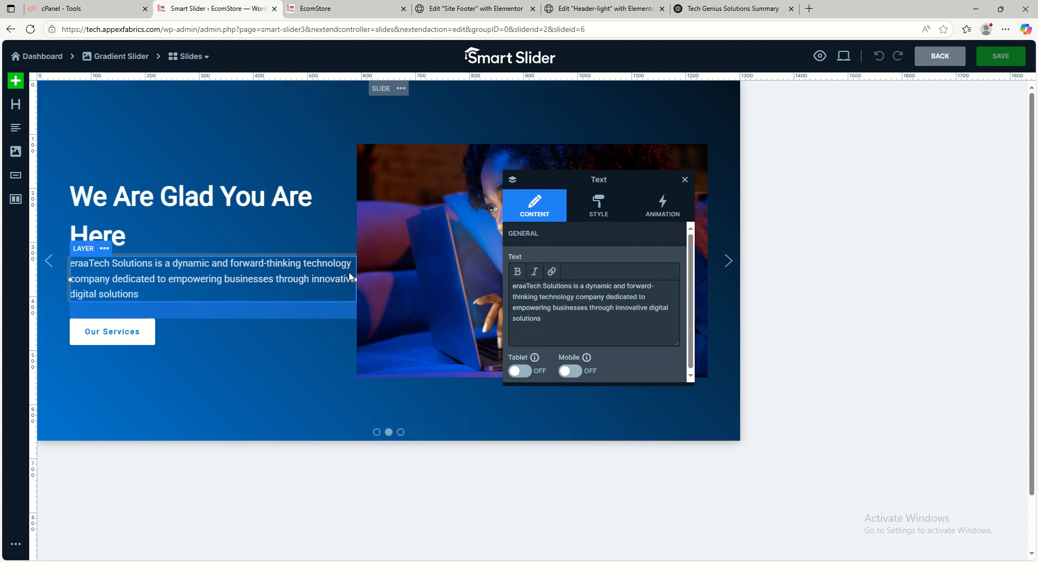
{"action": "left_click", "coordinate": [543, 286]}
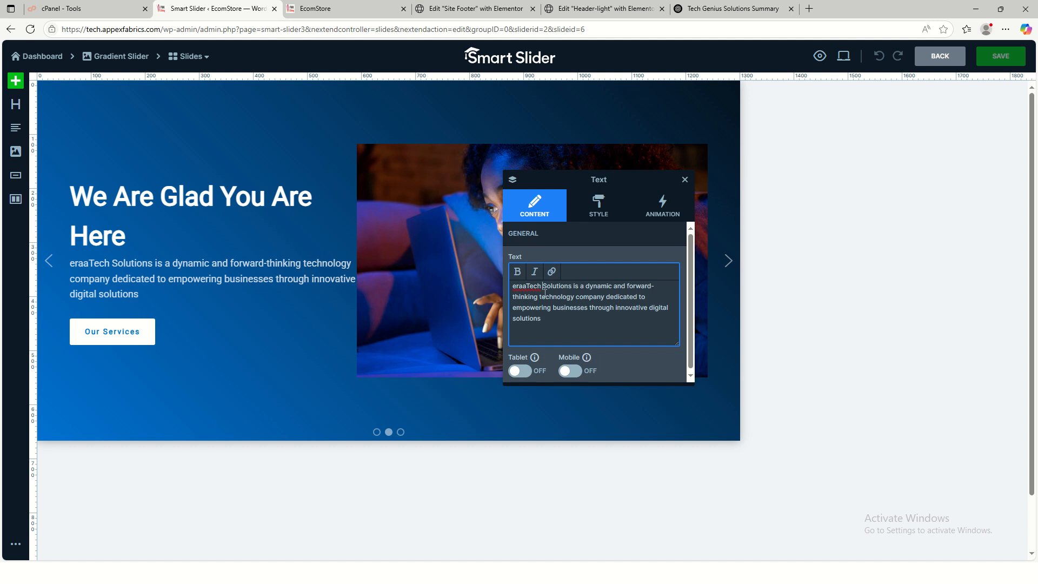
{"action": "type", "text": "Genius"}
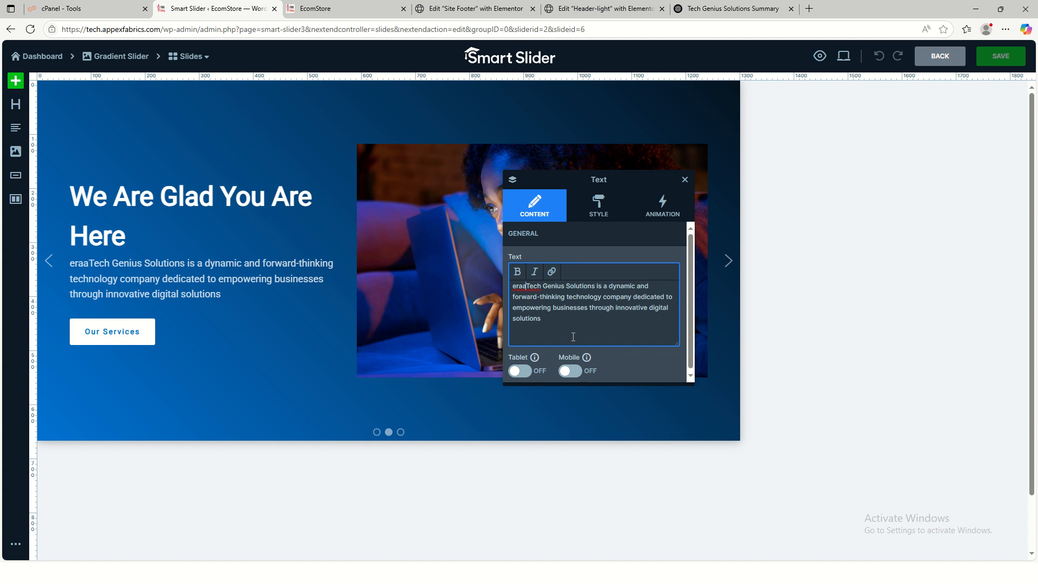
{"action": "key", "text": "BackSpace"}
{"action": "key", "text": "BackSpace"}
{"action": "key", "text": "BackSpace"}
{"action": "key", "text": "BackSpace"}
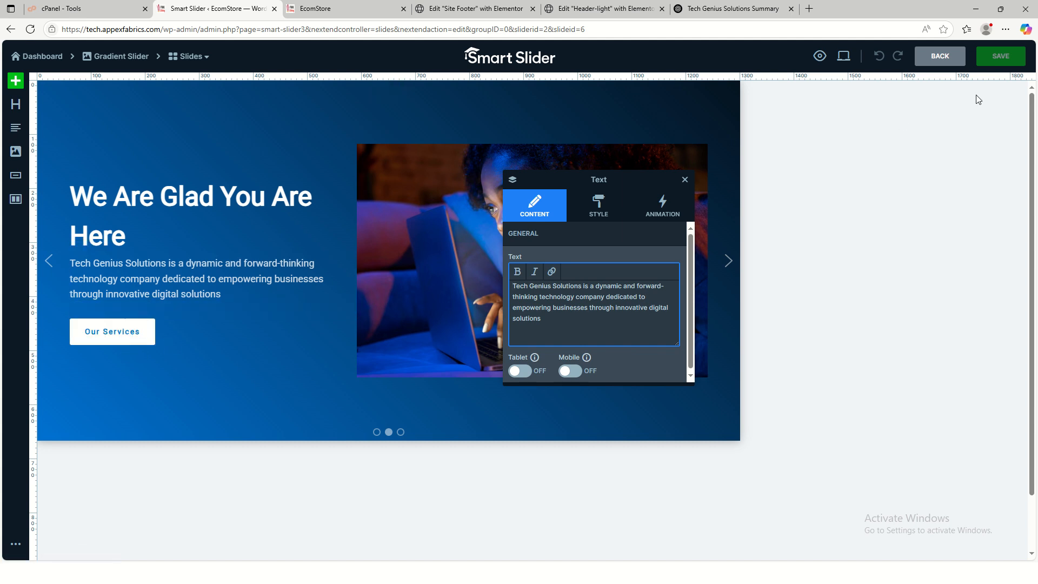
- Save the second slide and open the third slide, 'We Are The Best', for editing
{"action": "left_click", "coordinate": [1000, 56]}
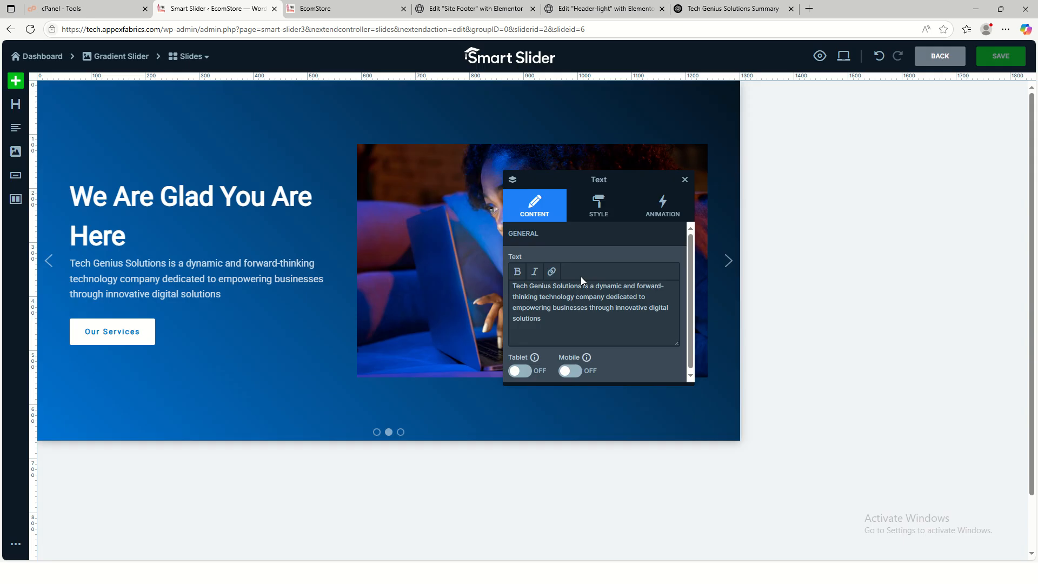
{"action": "left_click", "coordinate": [190, 56]}
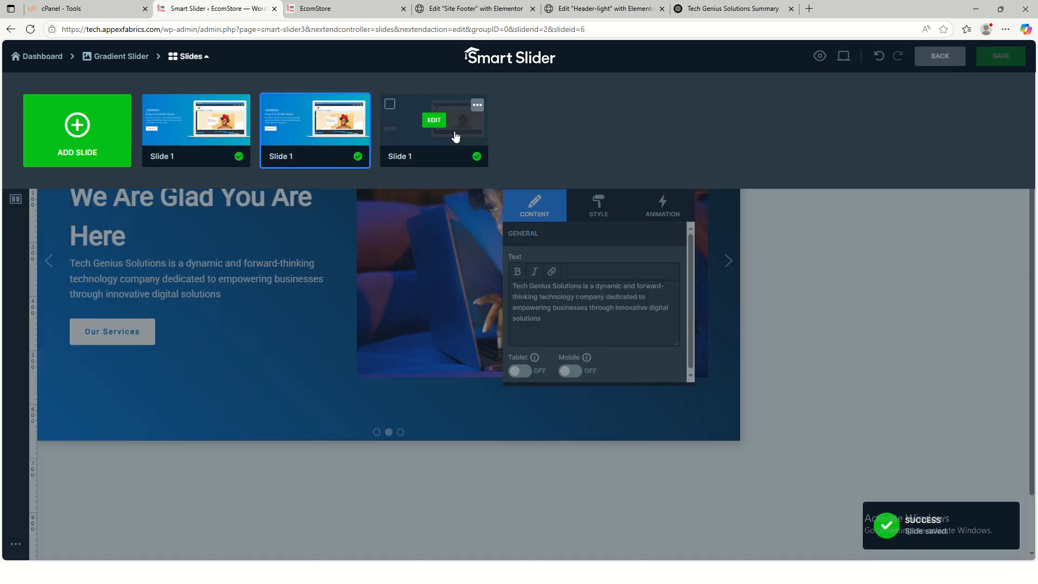
{"action": "left_click", "coordinate": [429, 145]}
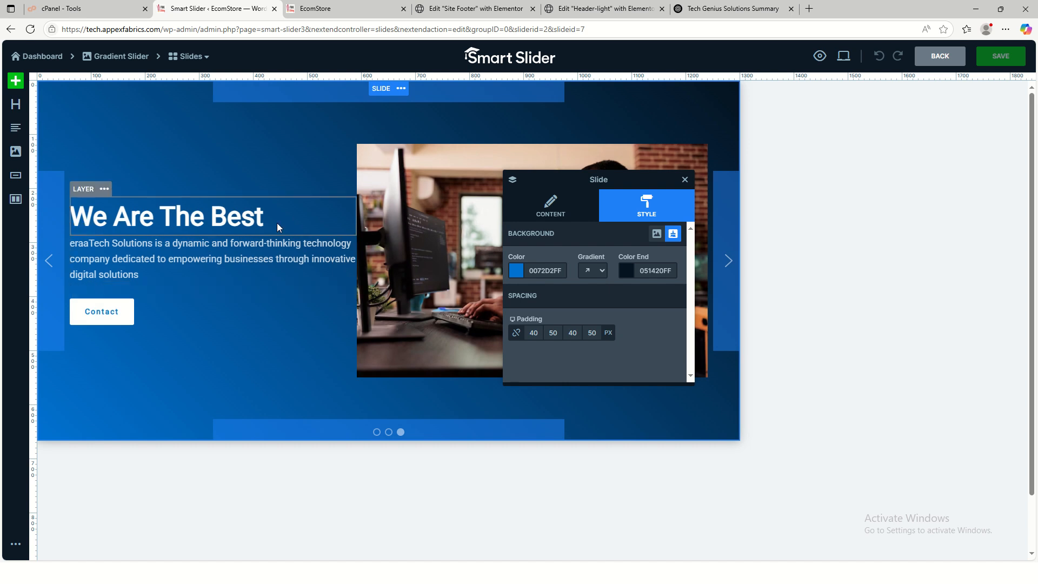
- Replace 'eraaTech' with 'Tech Genius Solutions' in the third slide's paragraph and save it
{"action": "left_click", "coordinate": [111, 253]}
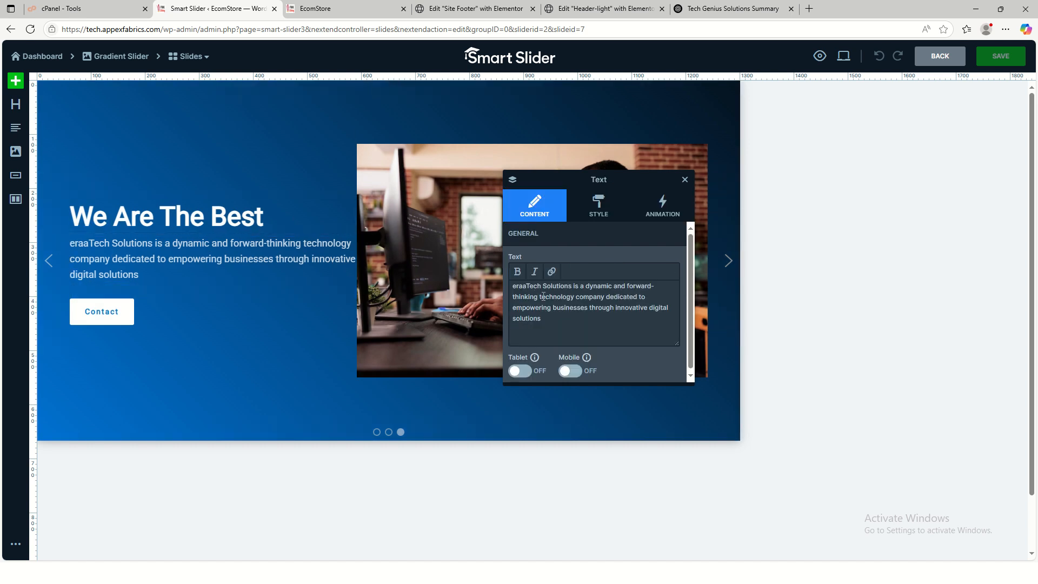
{"action": "double_click", "coordinate": [527, 287]}
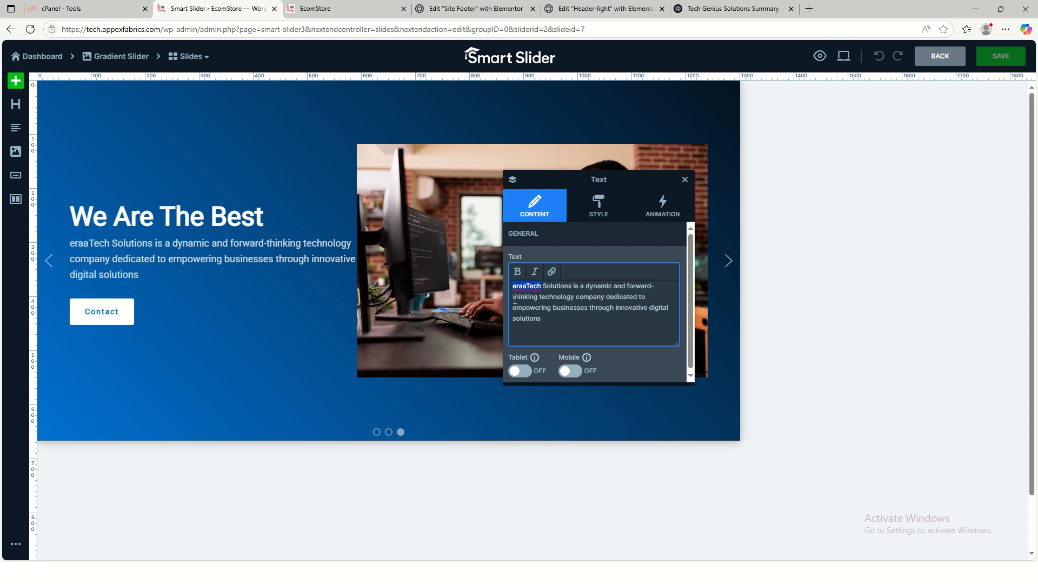
{"action": "type", "text": "Tech Ge"}
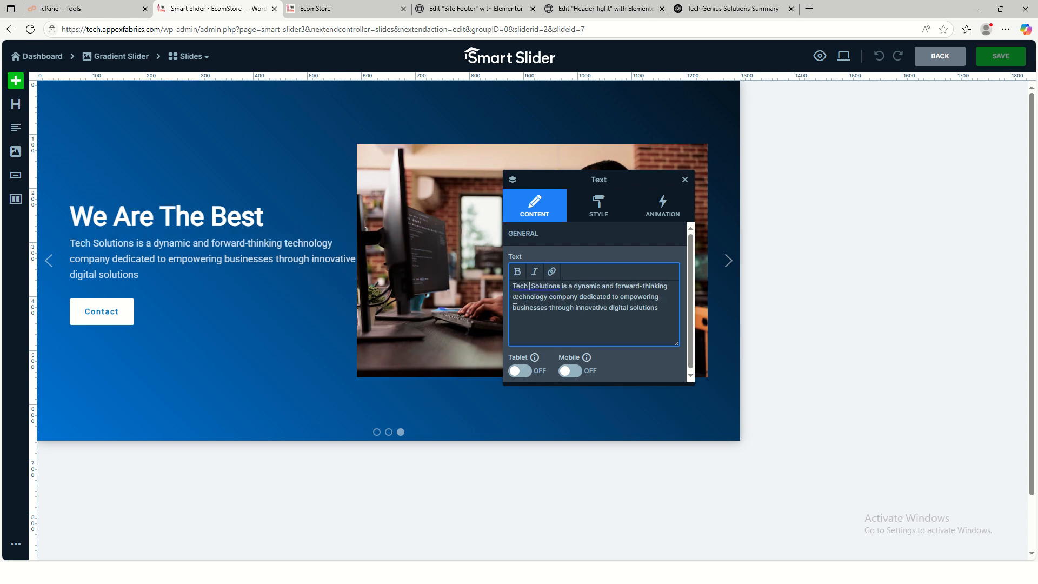
{"action": "type", "text": "nius Solut"}
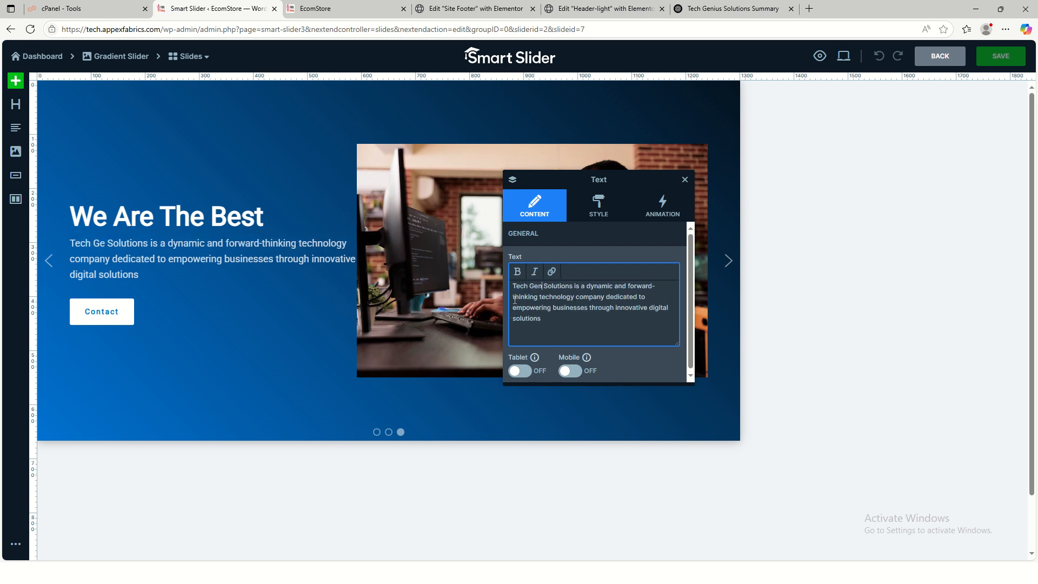
{"action": "type", "text": "ions"}
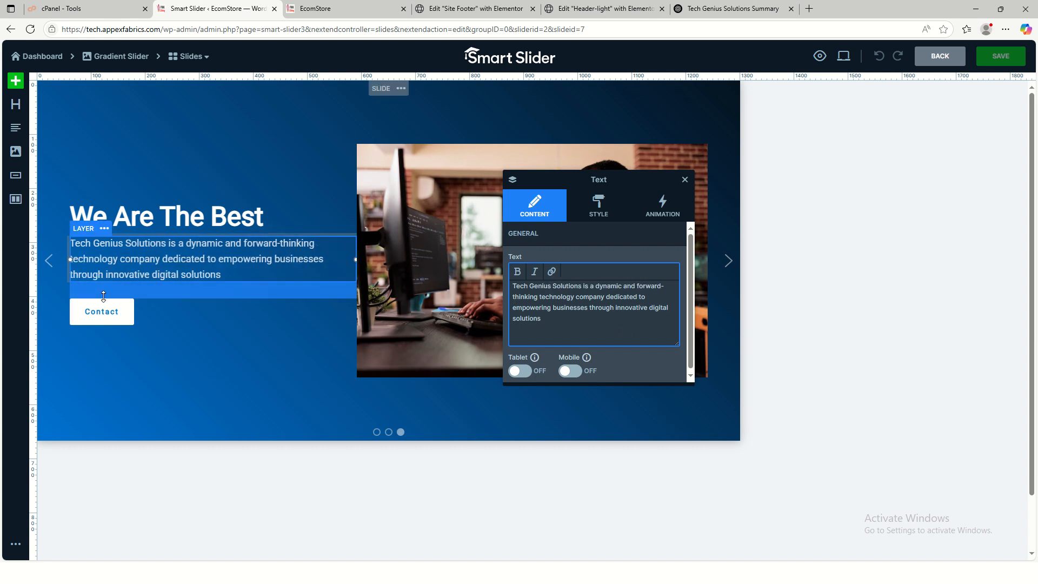
{"action": "left_click", "coordinate": [1000, 61]}
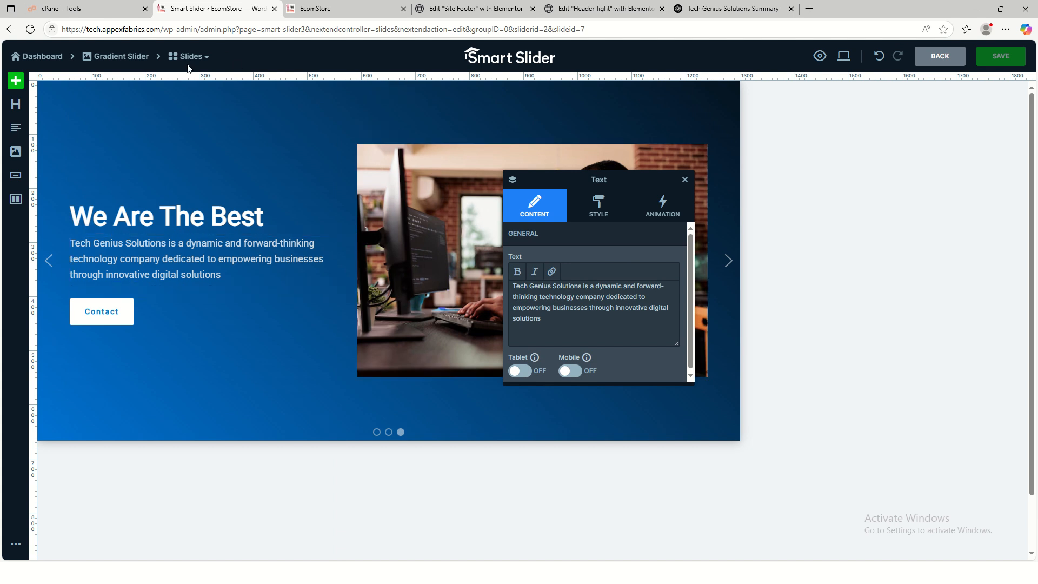
{"action": "left_click", "coordinate": [341, 11]}
- Reload the live homepage and step through all three hero slides to check the Tech Genius Solutions text
{"action": "key", "text": "F5"}
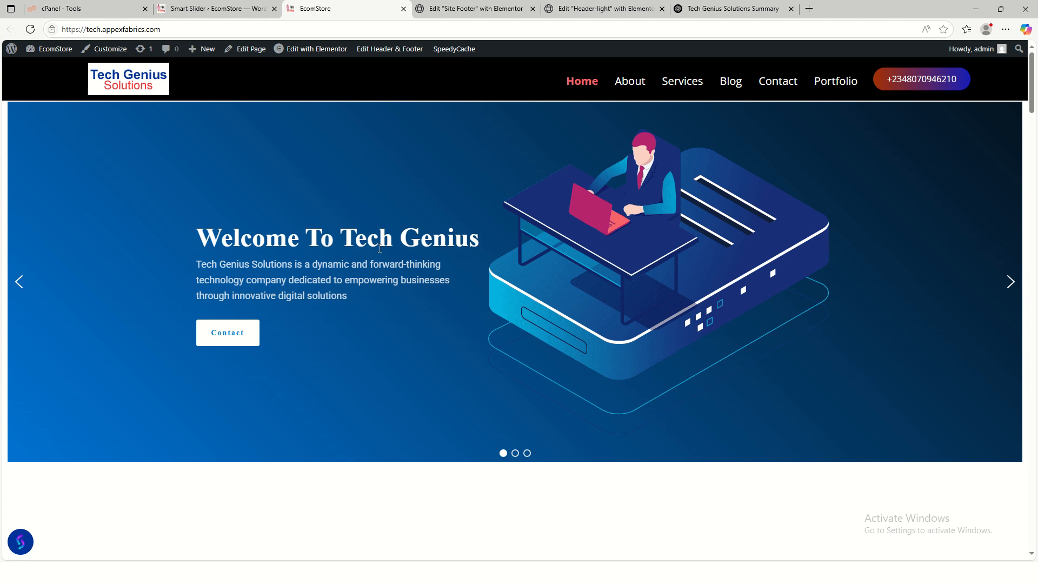
{"action": "left_click", "coordinate": [1010, 283]}
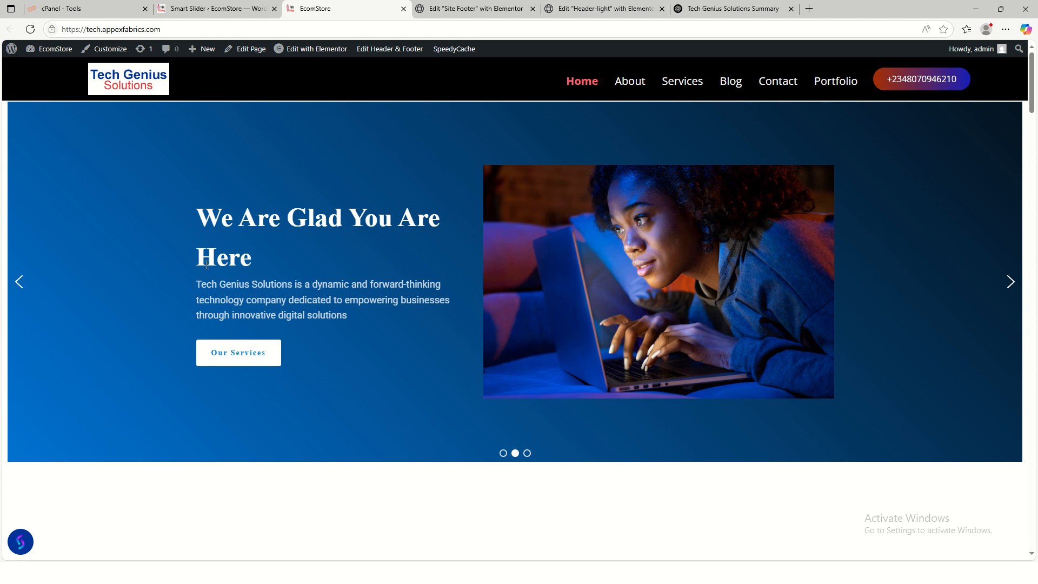
{"action": "left_click", "coordinate": [1005, 294]}
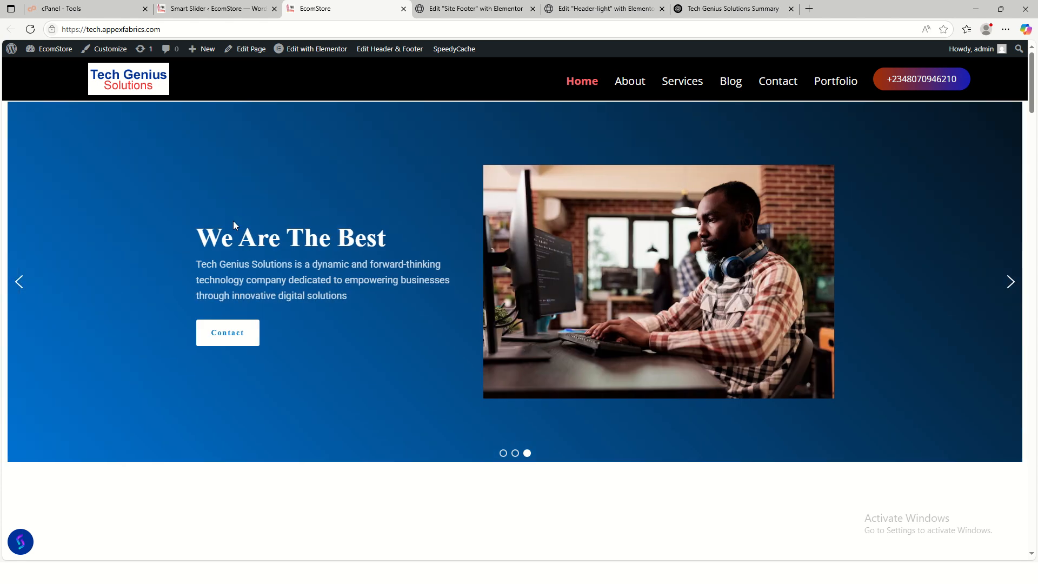
{"action": "left_click", "coordinate": [1011, 285]}
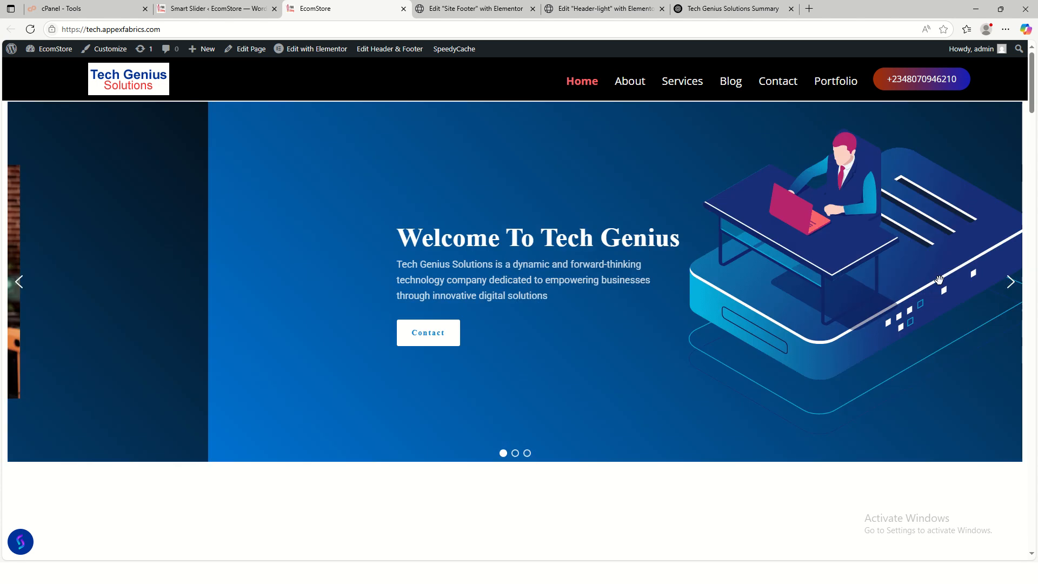
{"action": "scroll", "coordinate": [514, 329], "scroll_direction": "down", "scroll_amount": 7}
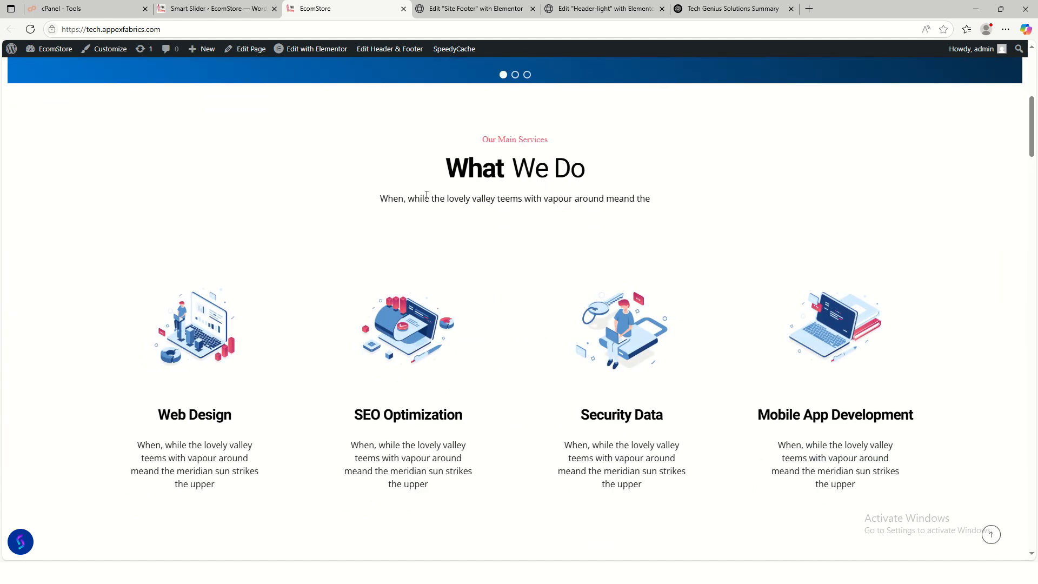
{"action": "scroll", "coordinate": [539, 230], "scroll_direction": "up", "scroll_amount": 3}
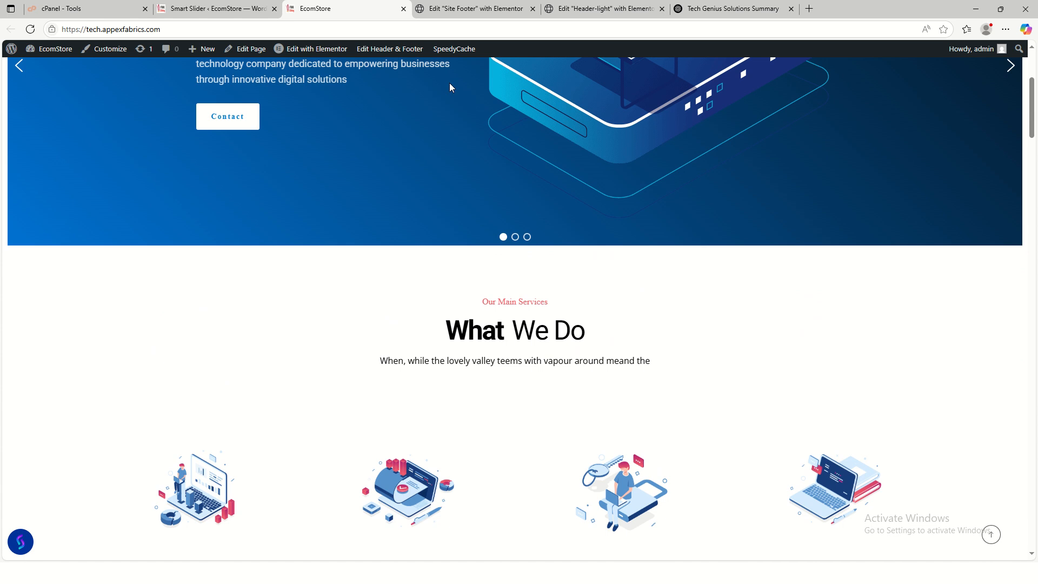
- Close the Header-light and Site Footer editor tabs and return to the live homepage
{"action": "left_click", "coordinate": [603, 12]}
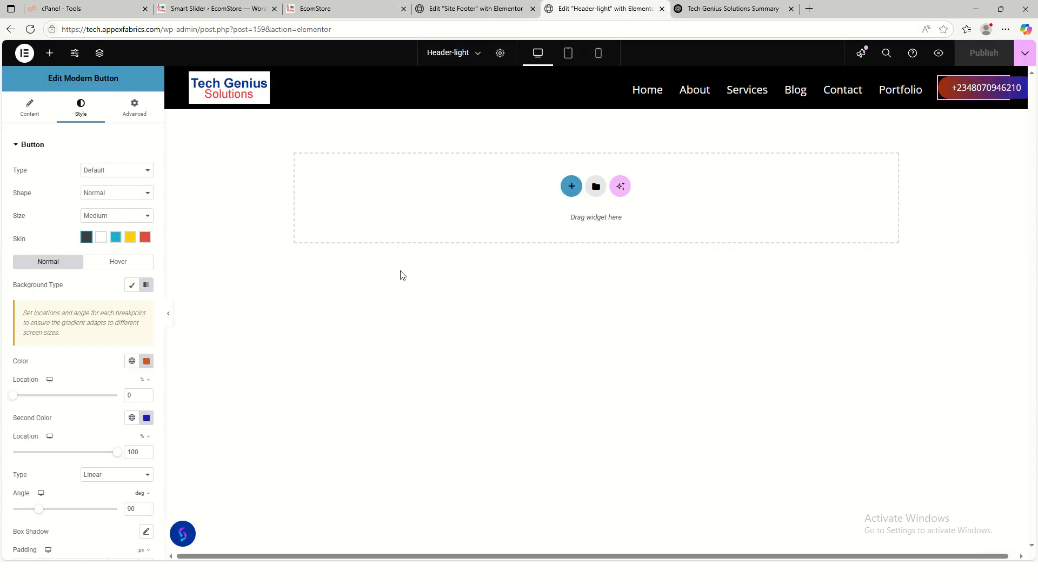
{"action": "left_click", "coordinate": [476, 11]}
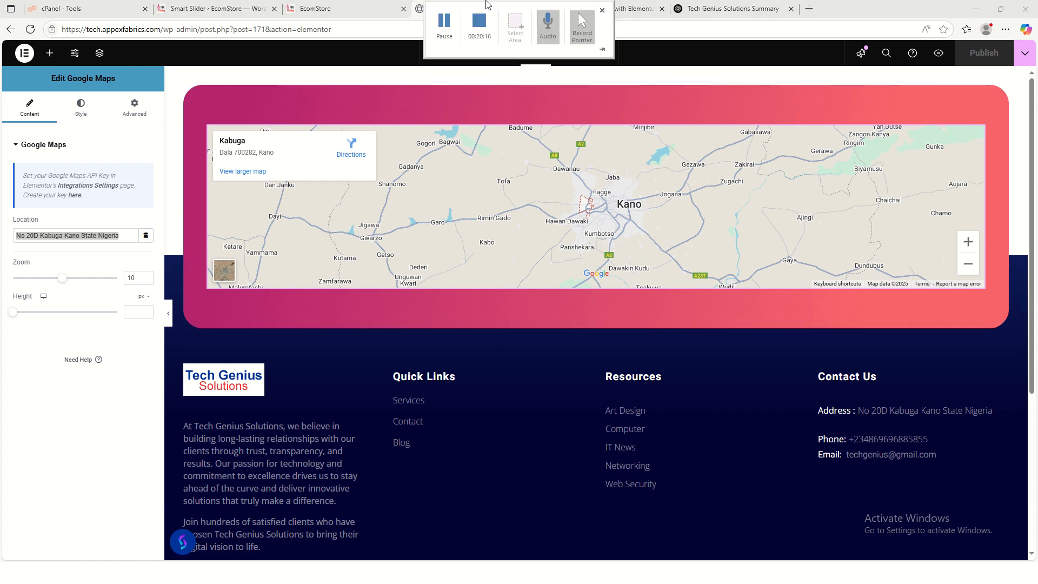
{"action": "left_click", "coordinate": [662, 8]}
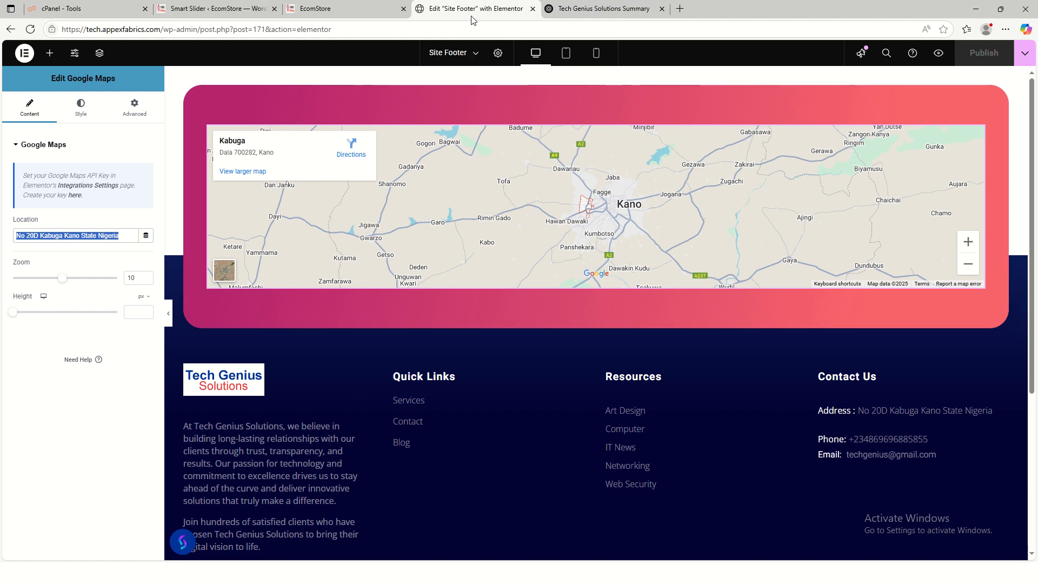
{"action": "left_click", "coordinate": [531, 10]}
{"action": "left_click", "coordinate": [326, 10]}
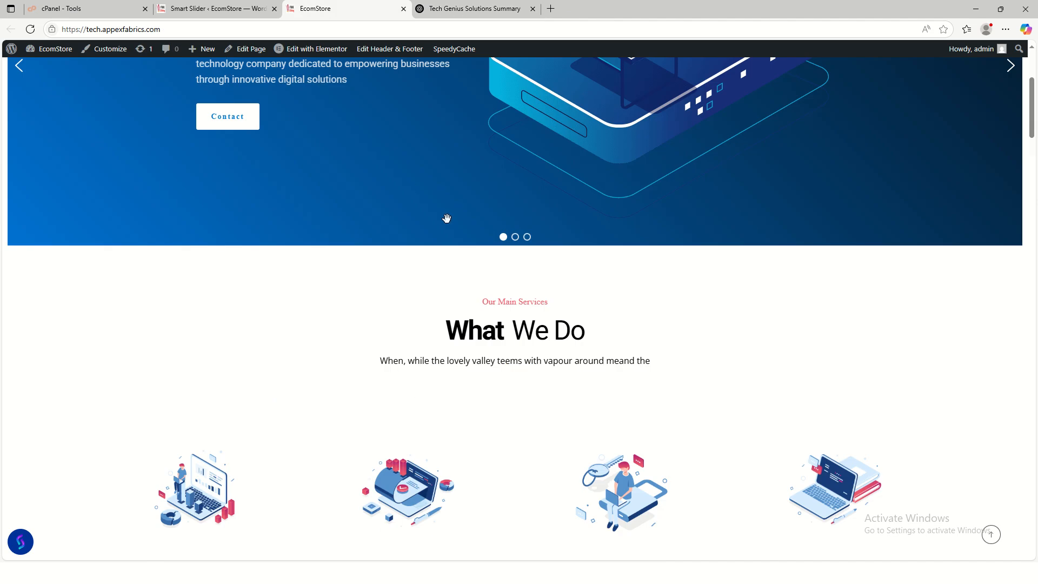
- Open the homepage with Edit with Elementor from the admin bar
{"action": "scroll", "coordinate": [478, 374], "scroll_direction": "down", "scroll_amount": 5}
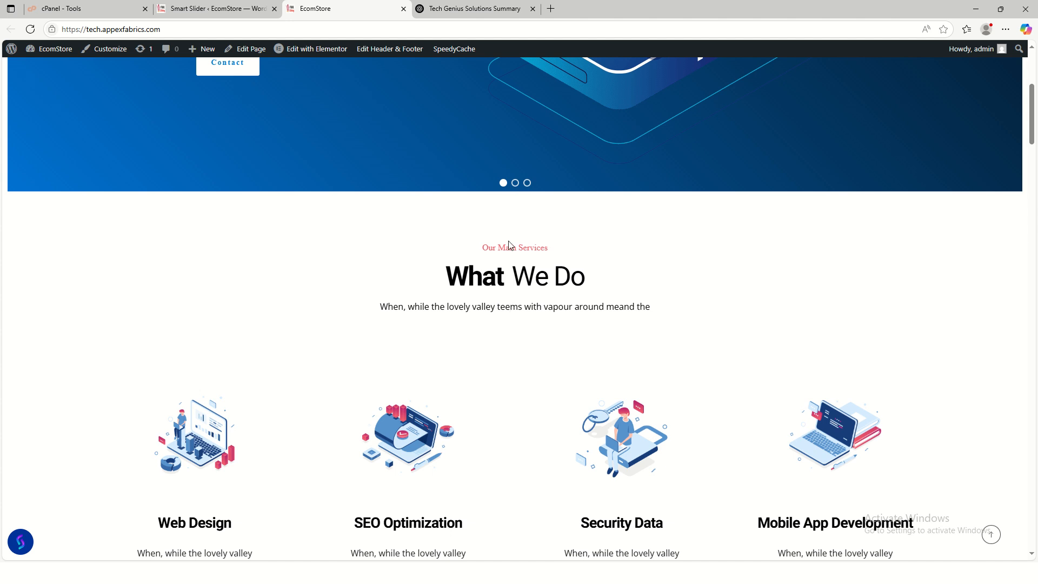
{"action": "scroll", "coordinate": [373, 282], "scroll_direction": "up", "scroll_amount": 1}
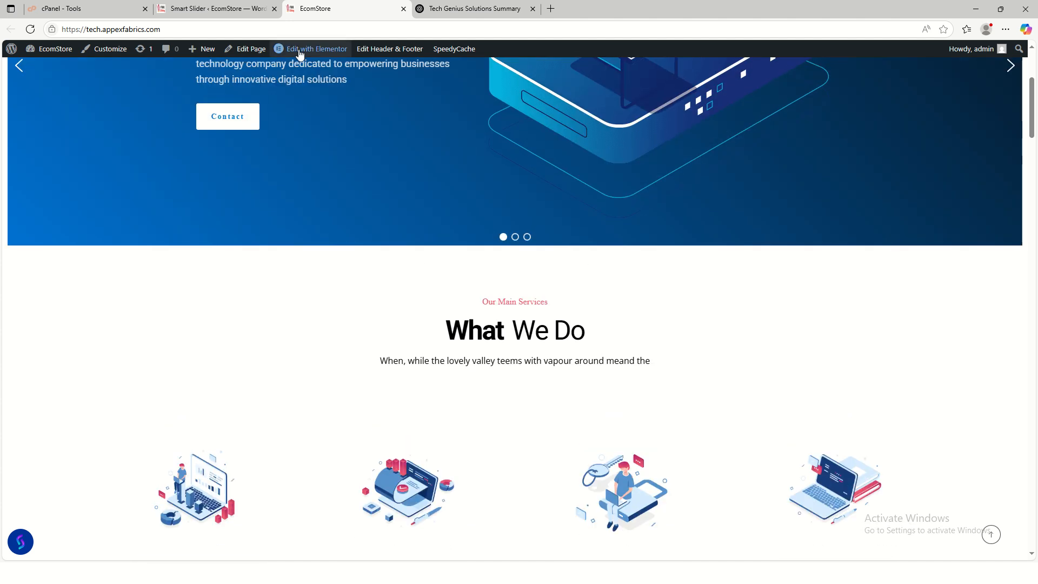
{"action": "left_click", "coordinate": [312, 51]}
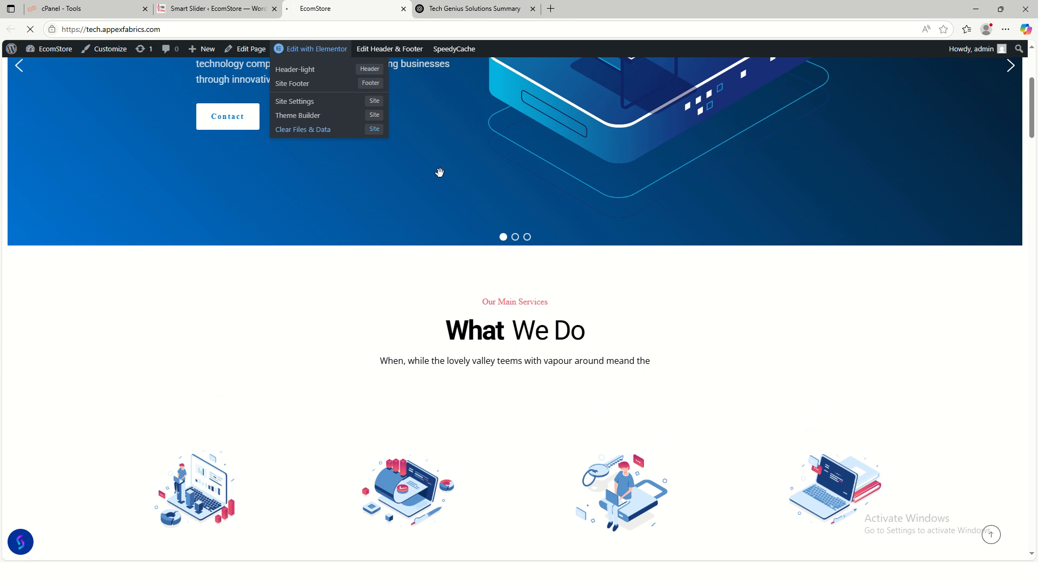
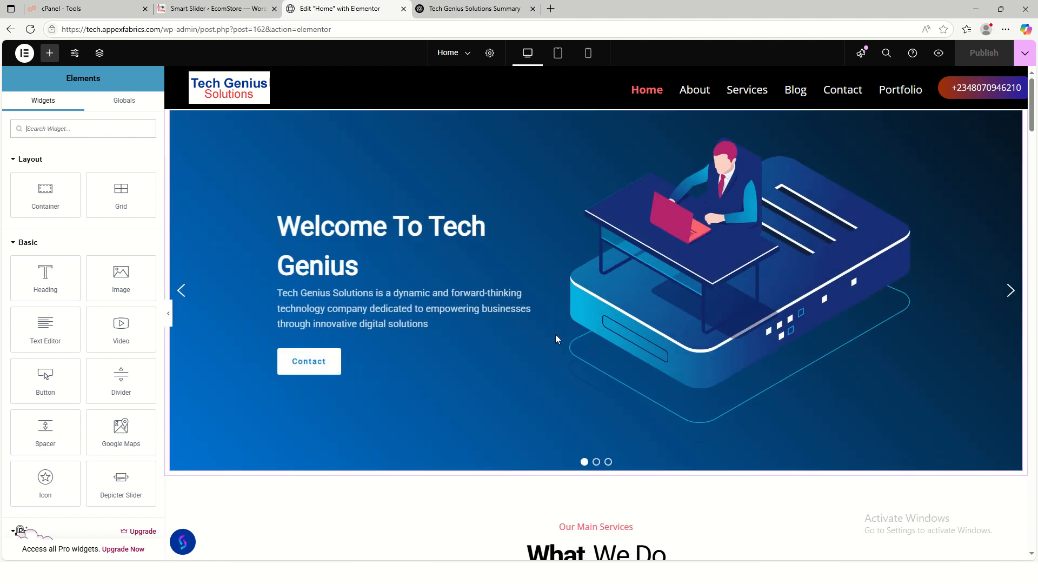
- Delete the description text from the What We Do Modern Heading widget
{"action": "scroll", "coordinate": [557, 351], "scroll_direction": "down", "scroll_amount": 6}
{"action": "scroll", "coordinate": [558, 388], "scroll_direction": "down", "scroll_amount": 2}
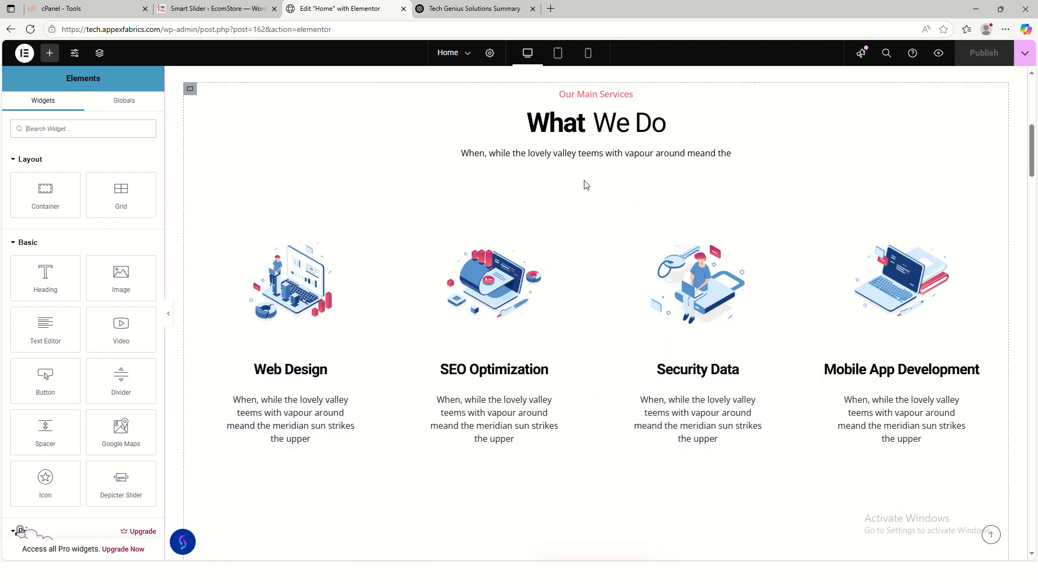
{"action": "left_click", "coordinate": [648, 153]}
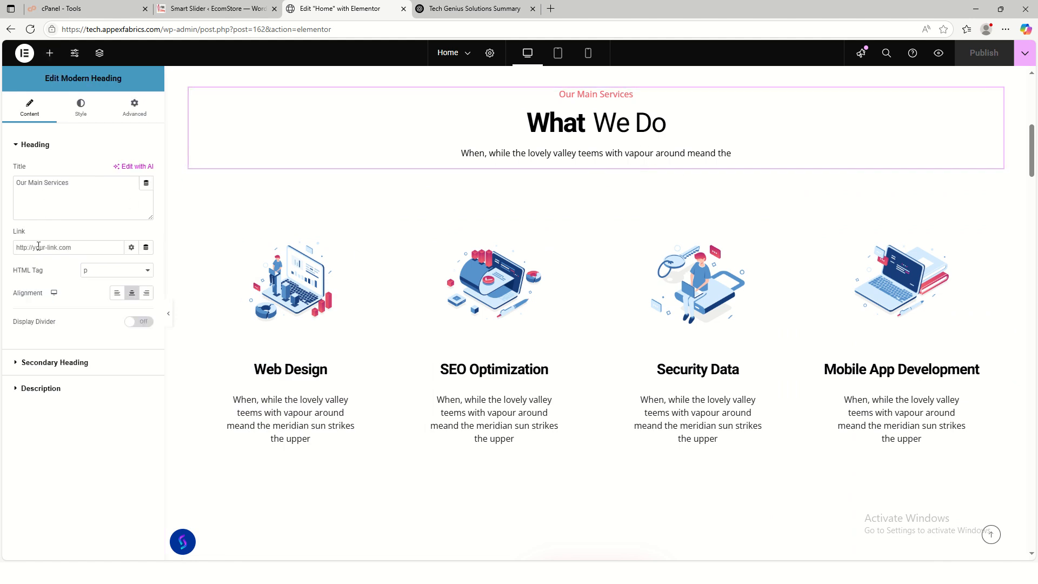
{"action": "left_click_drag", "start_coordinate": [85, 189], "coordinate": [14, 183]}
{"action": "left_click", "coordinate": [52, 362]}
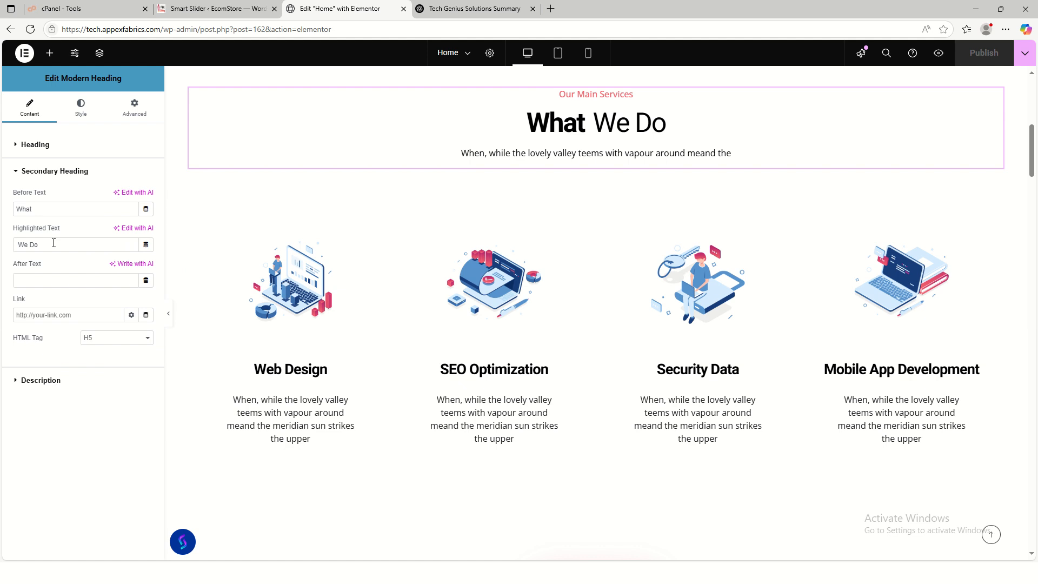
{"action": "double_click", "coordinate": [51, 210]}
{"action": "triple_click", "coordinate": [45, 248]}
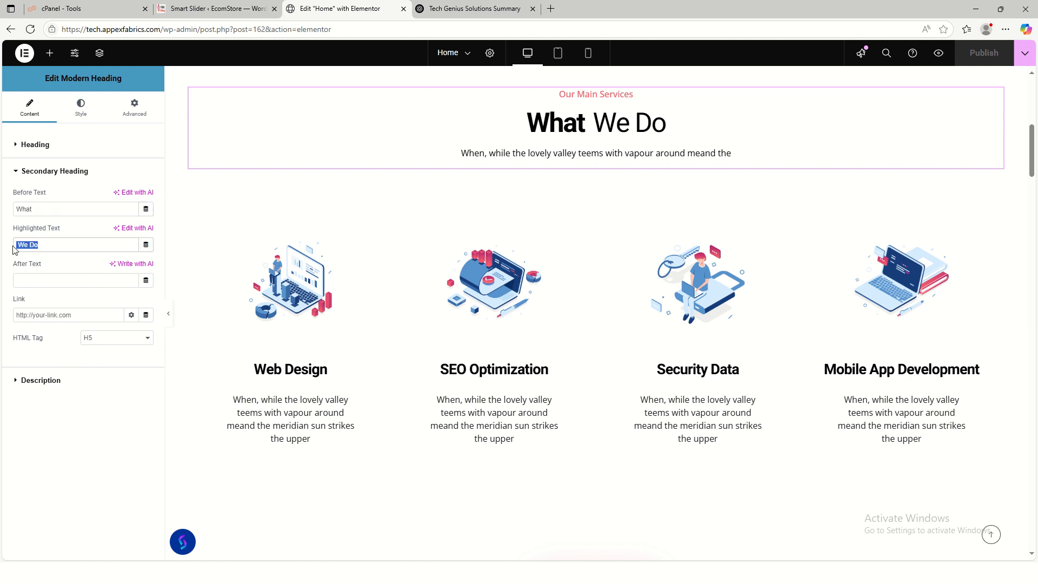
{"action": "left_click", "coordinate": [42, 381]}
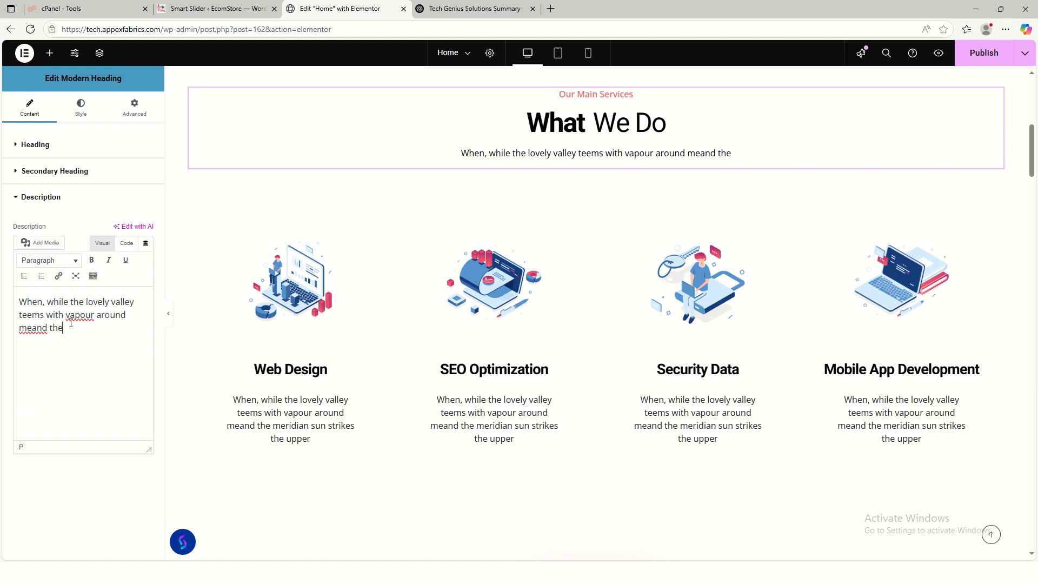
{"action": "left_click_drag", "start_coordinate": [71, 323], "coordinate": [2, 288]}
{"action": "key", "text": "BackSpace"}
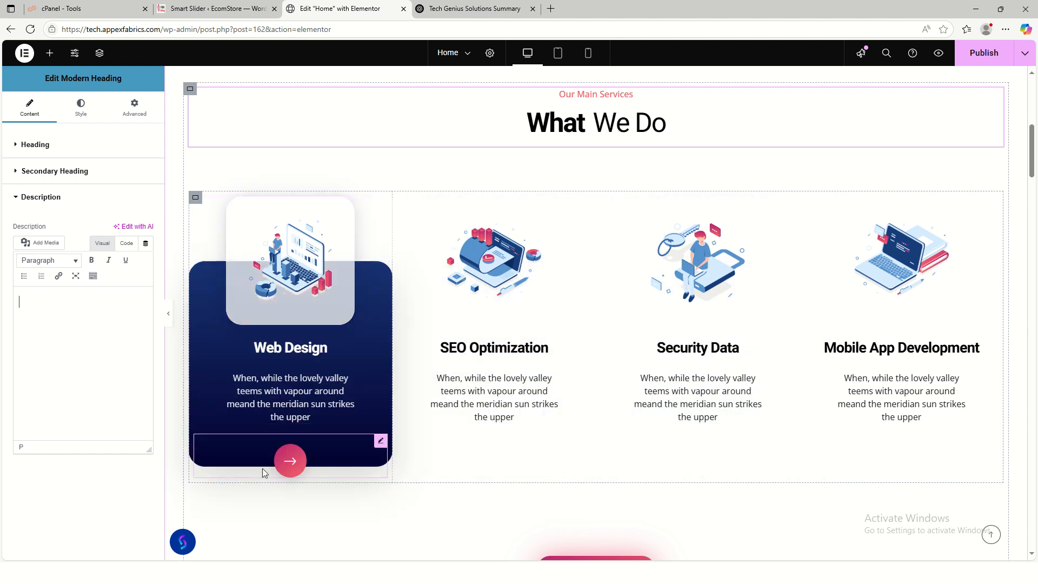
- Empty the Description field of the Web Design, SEO Optimization, Security Data and Mobile App Development image boxes
{"action": "left_click", "coordinate": [301, 394]}
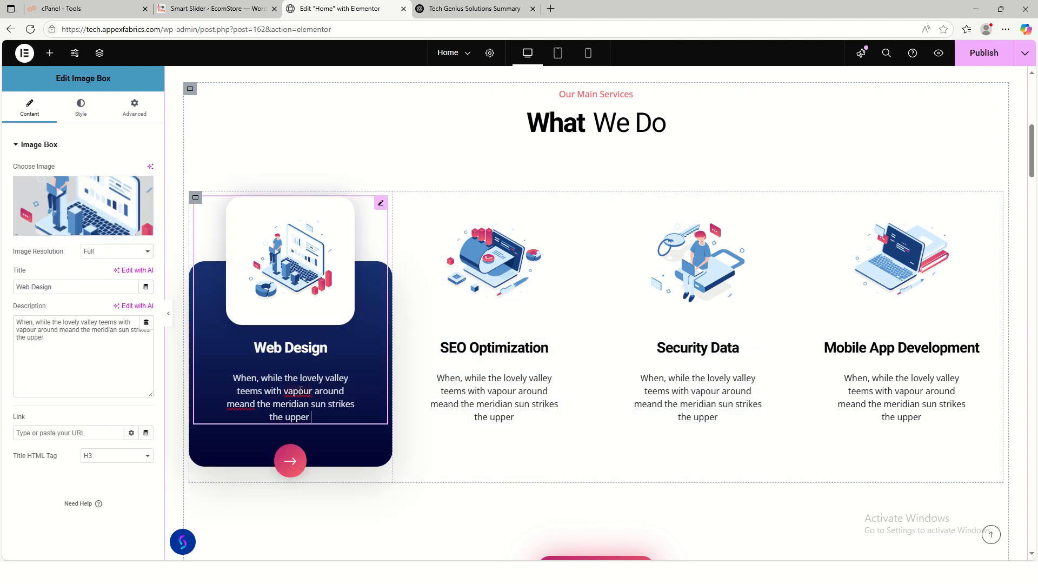
{"action": "left_click_drag", "start_coordinate": [66, 347], "coordinate": [3, 332]}
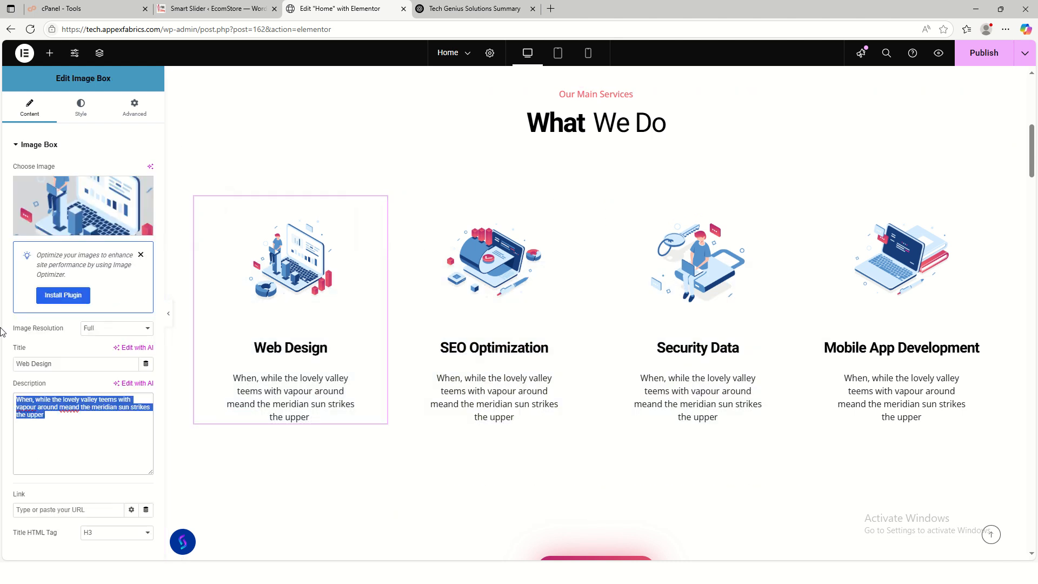
{"action": "key", "text": "BackSpace"}
{"action": "left_click", "coordinate": [549, 352]}
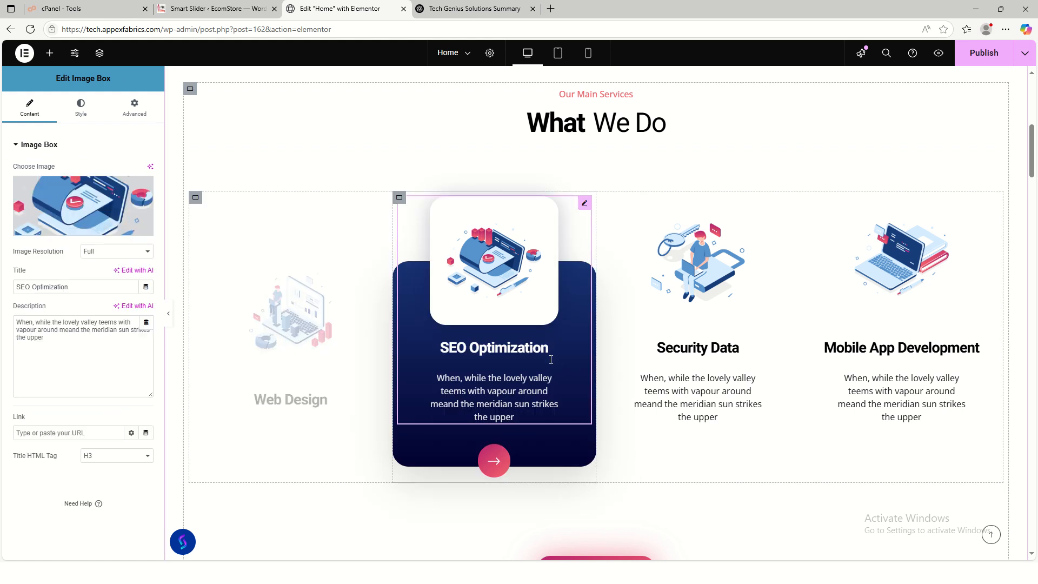
{"action": "left_click_drag", "start_coordinate": [88, 354], "coordinate": [4, 323]}
{"action": "key", "text": "BackSpace"}
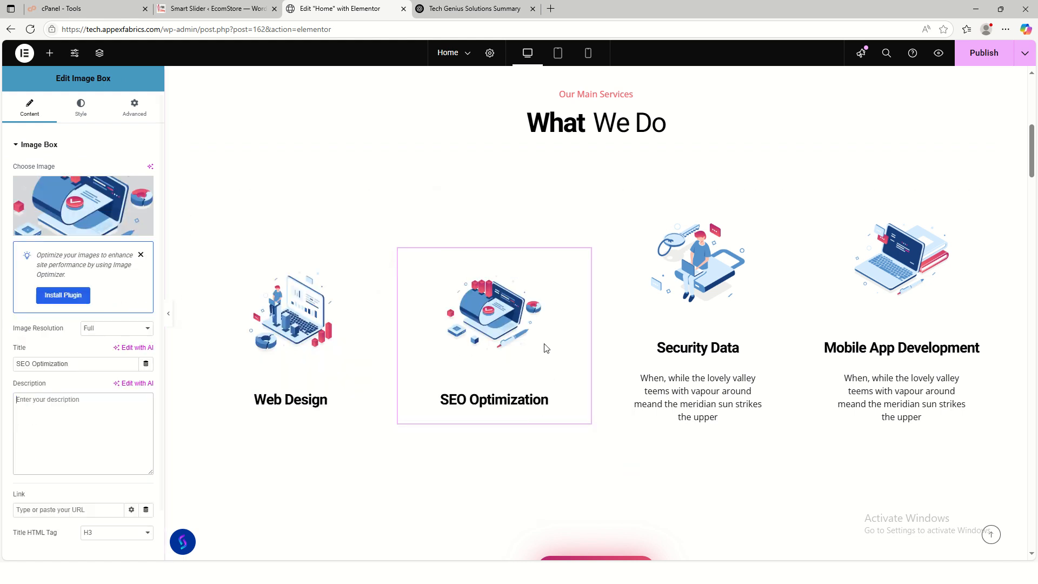
{"action": "left_click", "coordinate": [699, 355]}
{"action": "left_click_drag", "start_coordinate": [92, 419], "coordinate": [6, 395]}
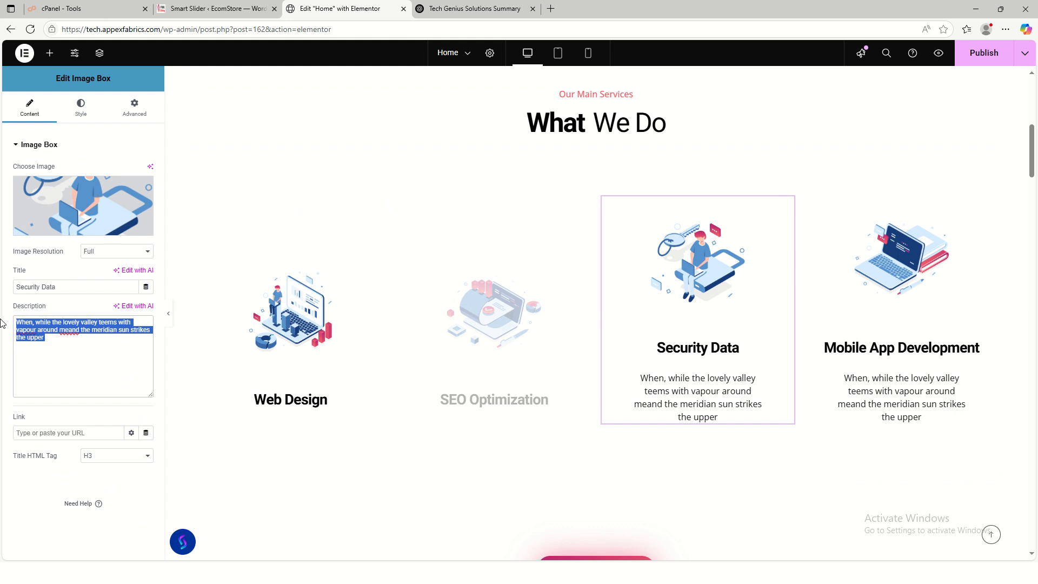
{"action": "key", "text": "BackSpace"}
{"action": "left_click", "coordinate": [927, 434]}
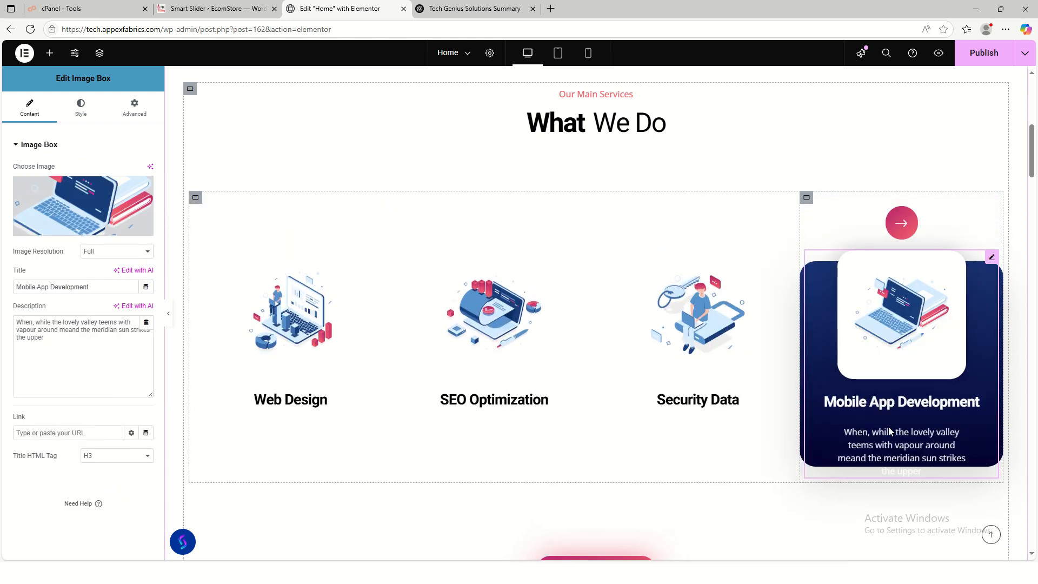
{"action": "left_click_drag", "start_coordinate": [87, 422], "coordinate": [2, 390]}
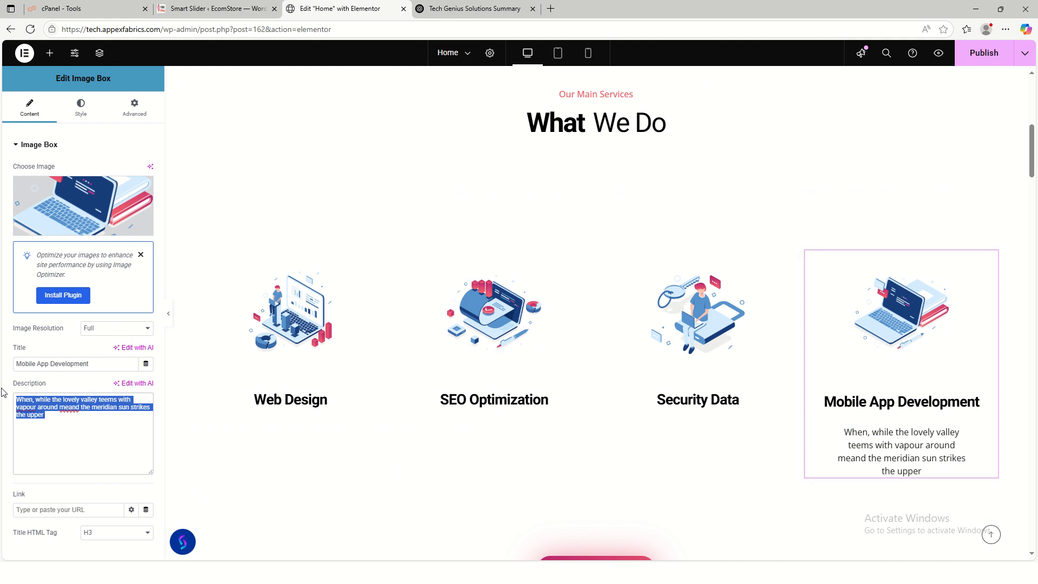
{"action": "key", "text": "BackSpace"}
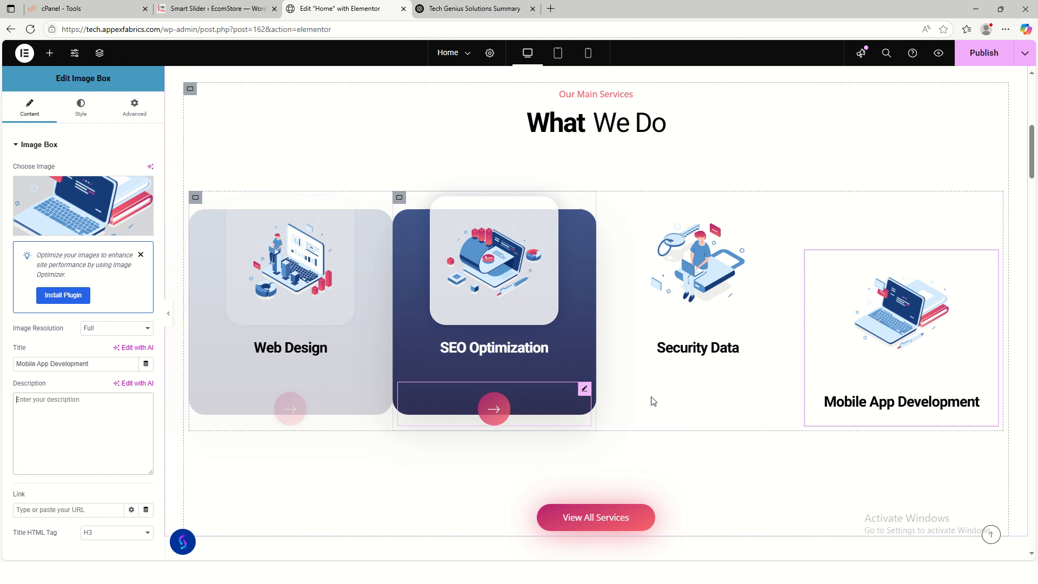
- Open the View All Services button's settings, then switch to the Smart Slider slide editor
{"action": "scroll", "coordinate": [720, 373], "scroll_direction": "down", "scroll_amount": 4}
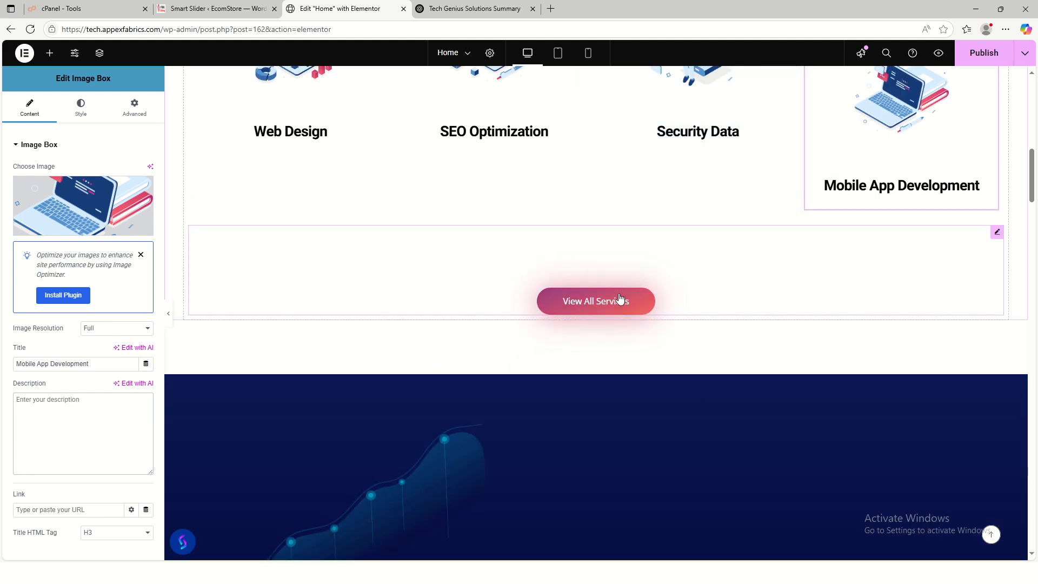
{"action": "left_click", "coordinate": [997, 232]}
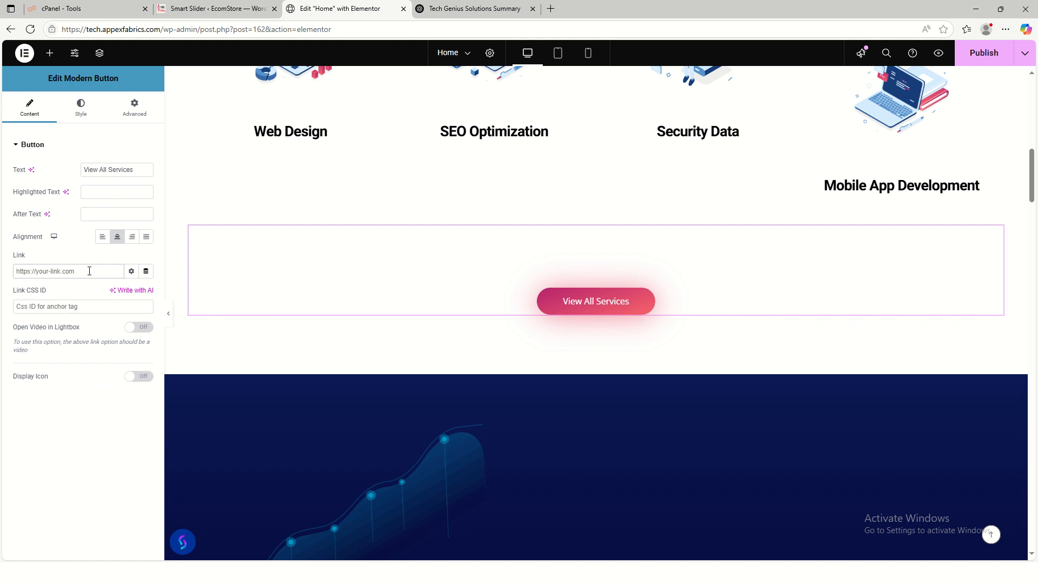
{"action": "left_click", "coordinate": [212, 8]}
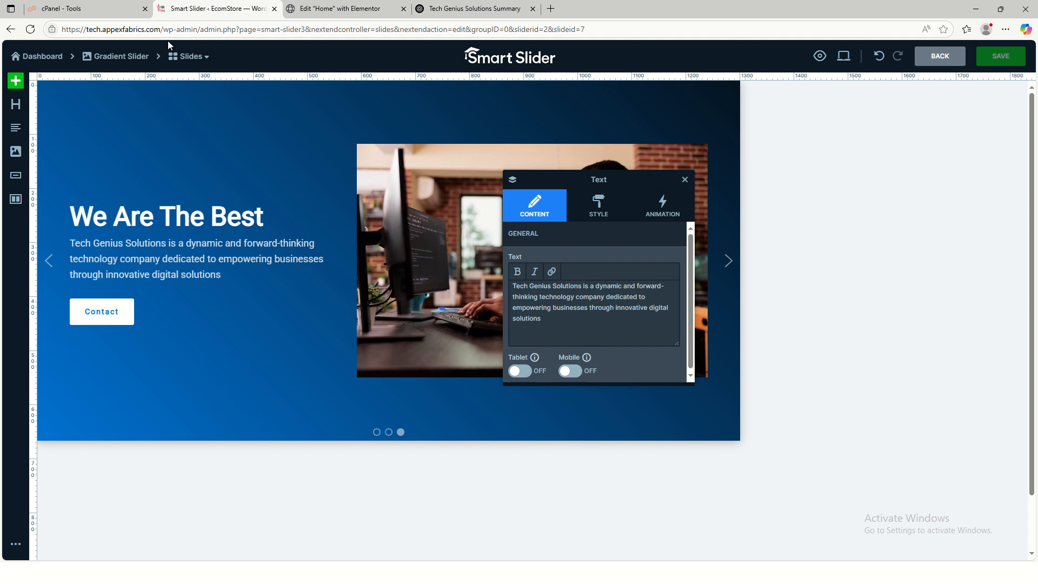
- Open the live site in a new browser tab from the Smart Slider dashboard
{"action": "left_click", "coordinate": [39, 56]}
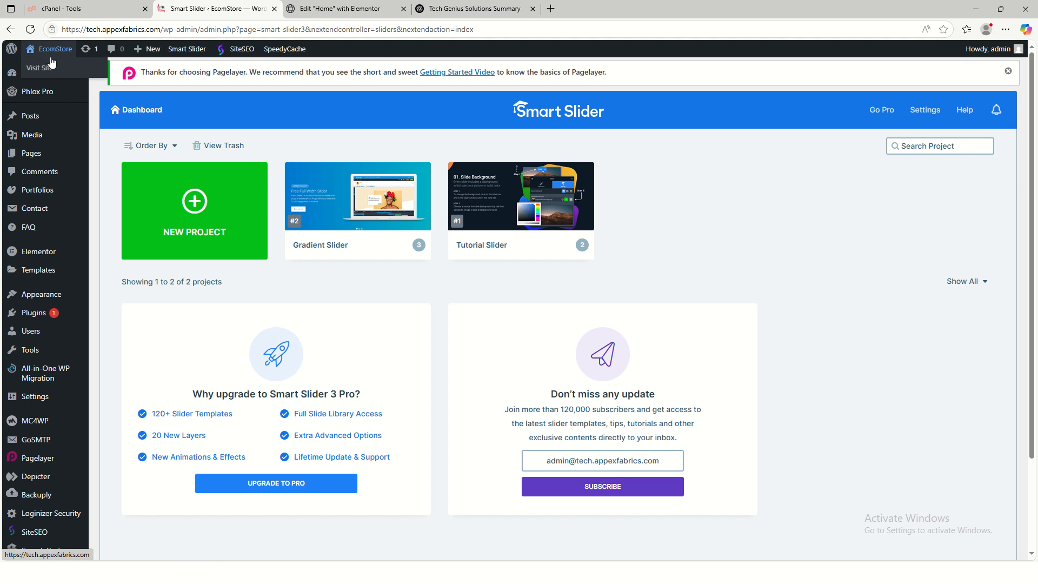
{"action": "right_click", "coordinate": [52, 64]}
{"action": "left_click", "coordinate": [83, 78]}
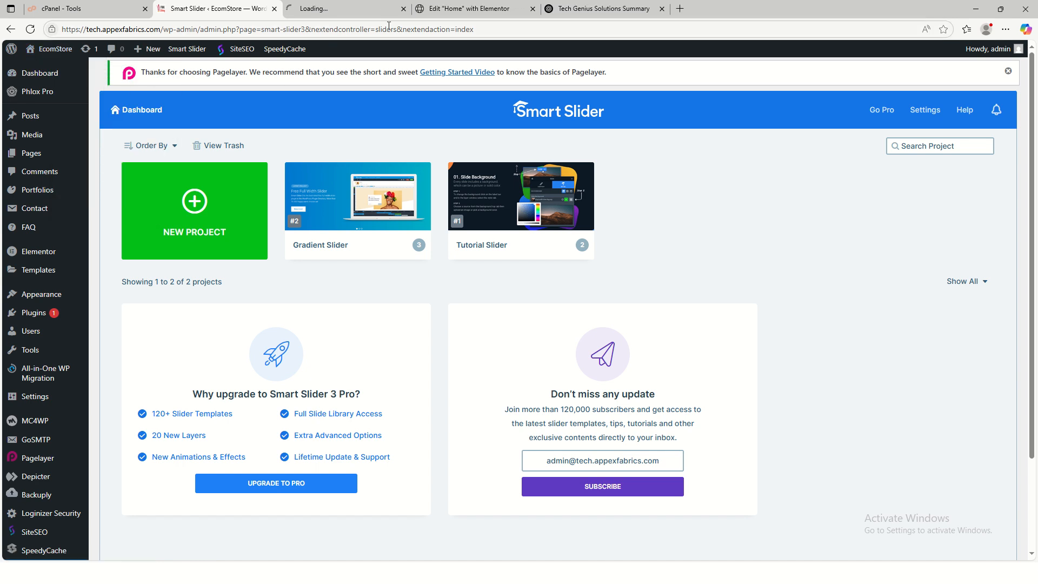
{"action": "left_click", "coordinate": [465, 14]}
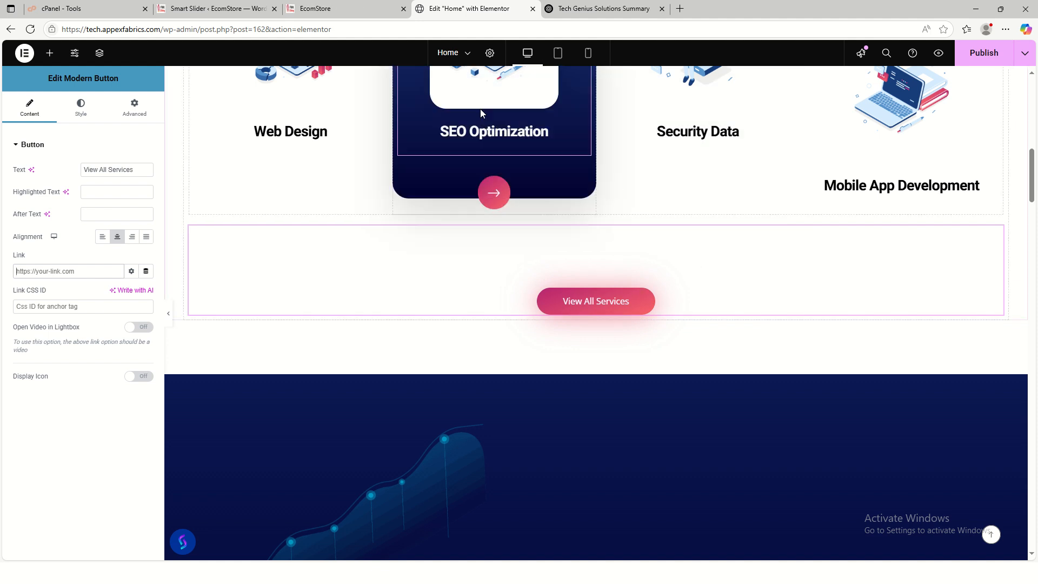
- Go to the live Services page, copy its URL, and return to the Elementor editor
{"action": "left_click", "coordinate": [336, 9]}
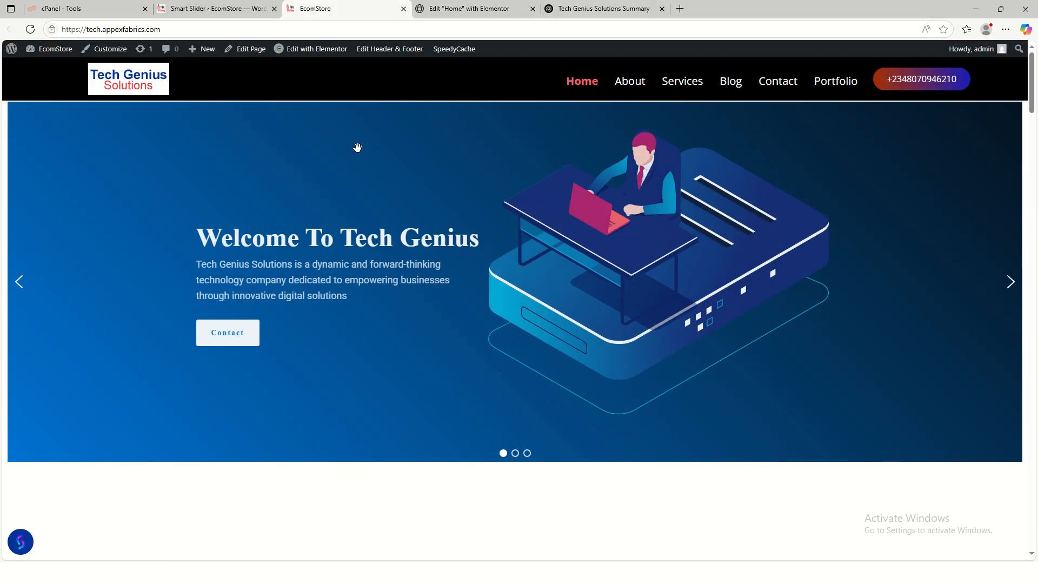
{"action": "left_click", "coordinate": [682, 93]}
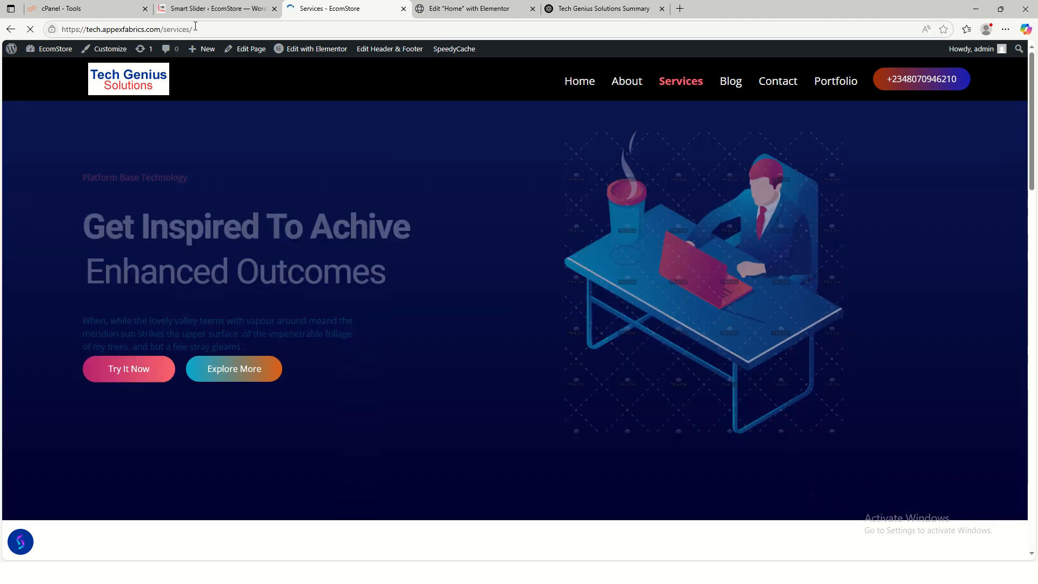
{"action": "left_click", "coordinate": [197, 28]}
{"action": "key", "text": "ctrl+c"}
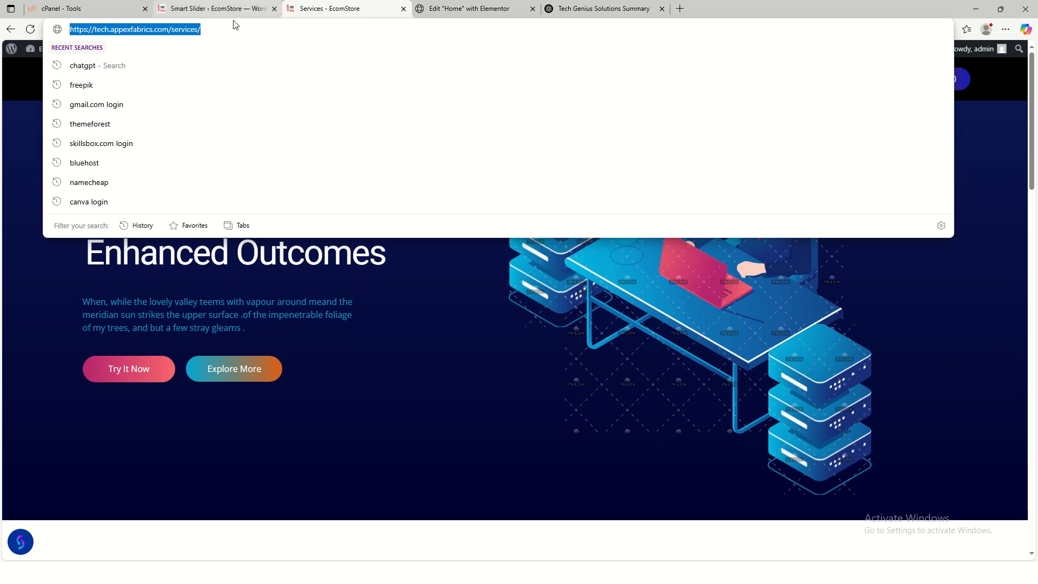
{"action": "left_click", "coordinate": [463, 10]}
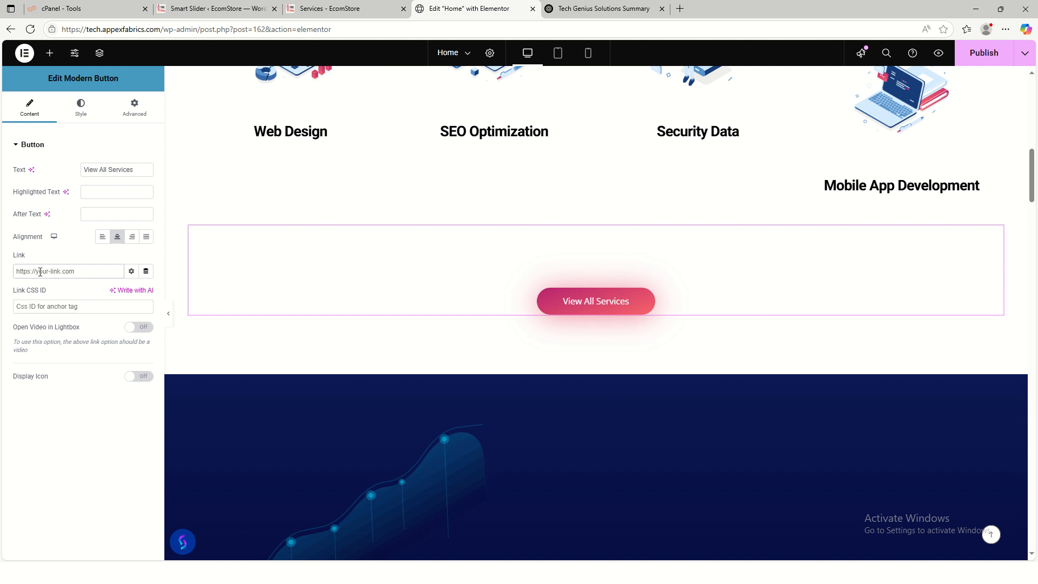
{"action": "key", "text": "ctrl+v"}
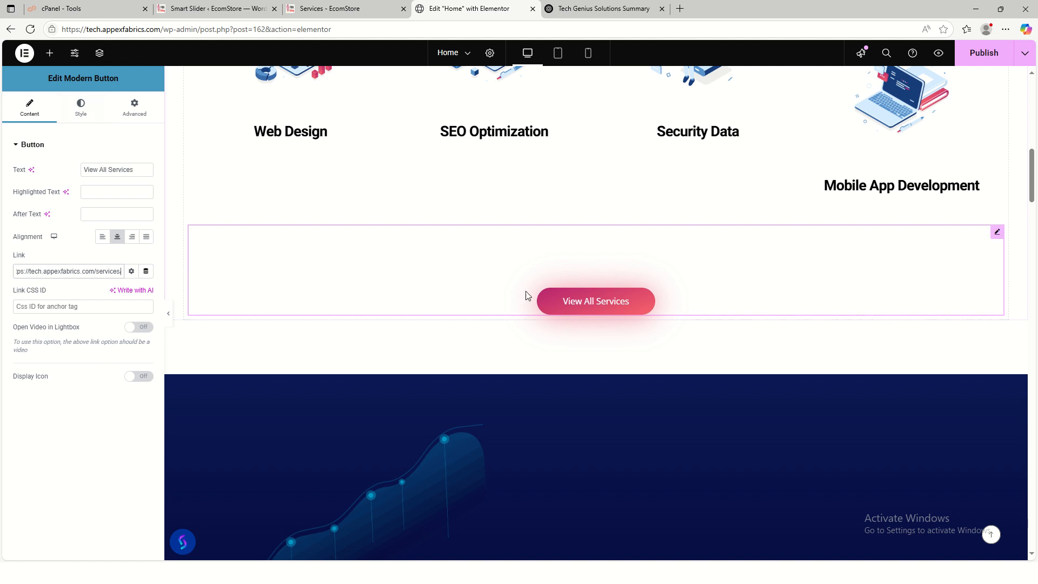
- Change the button's first gradient colour from pink to a vivid blue
{"action": "left_click", "coordinate": [85, 120]}
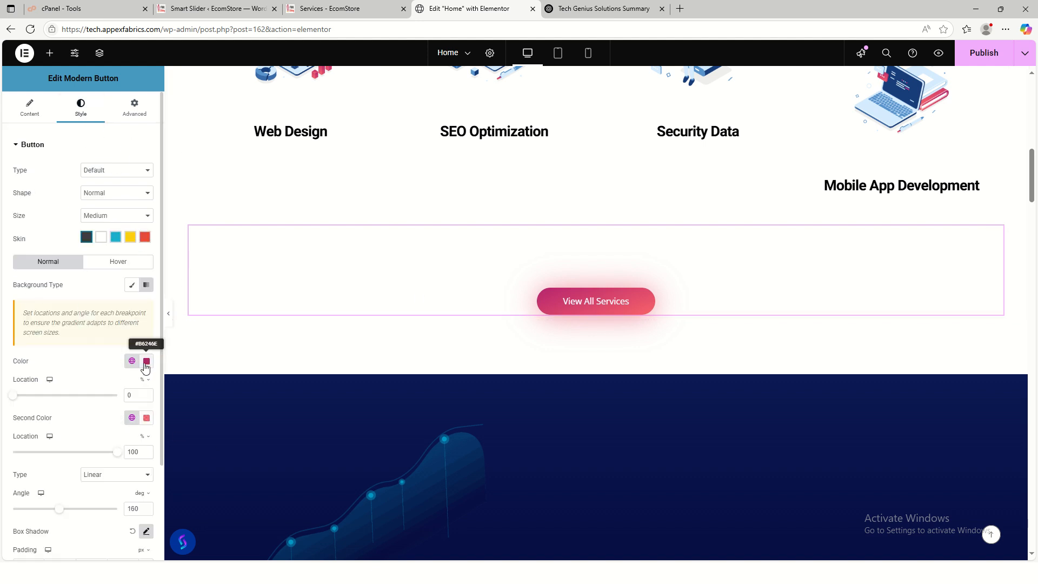
{"action": "left_click", "coordinate": [146, 362]}
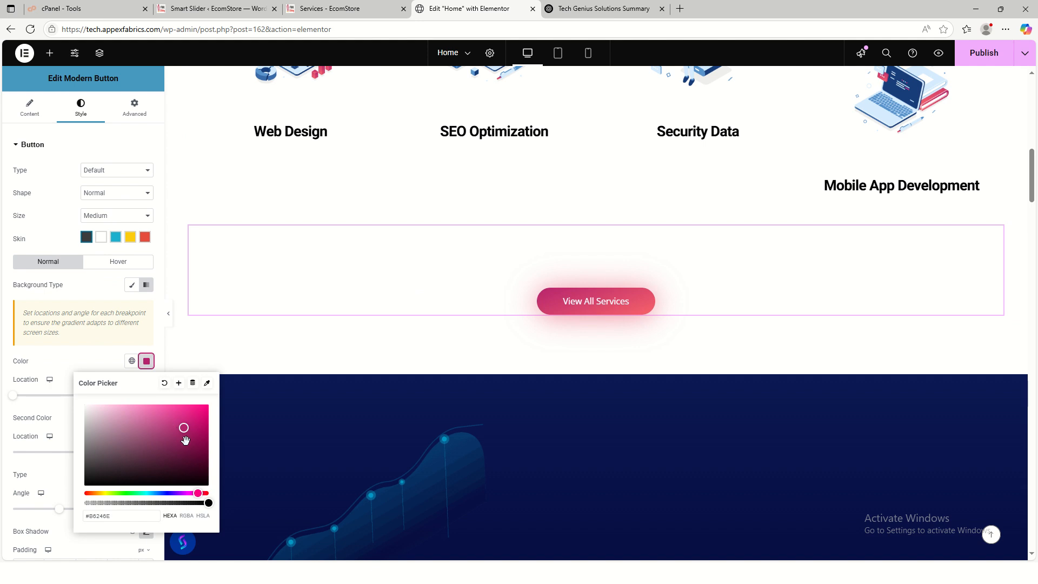
{"action": "left_click_drag", "start_coordinate": [197, 494], "coordinate": [164, 494]}
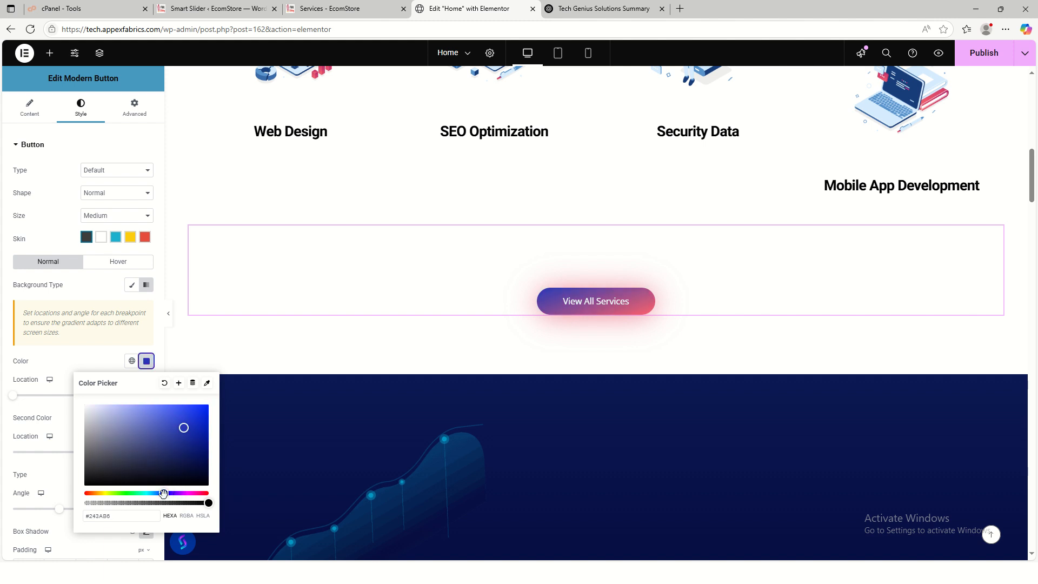
{"action": "left_click", "coordinate": [201, 415]}
{"action": "left_click", "coordinate": [79, 361]}
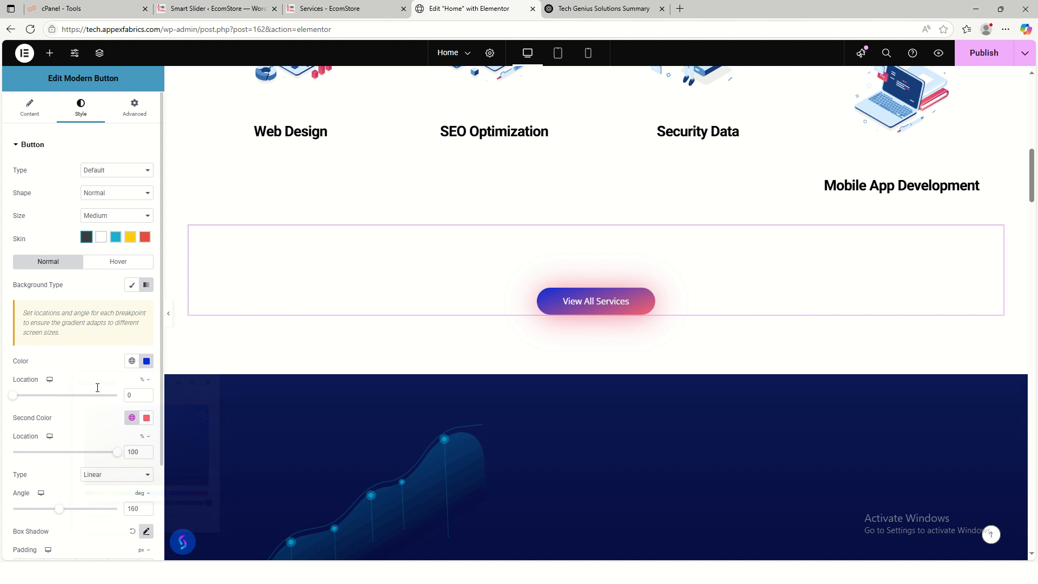
- Set the gradient's second colour to the deeper red-orange #DB3810
{"action": "left_click", "coordinate": [147, 419]}
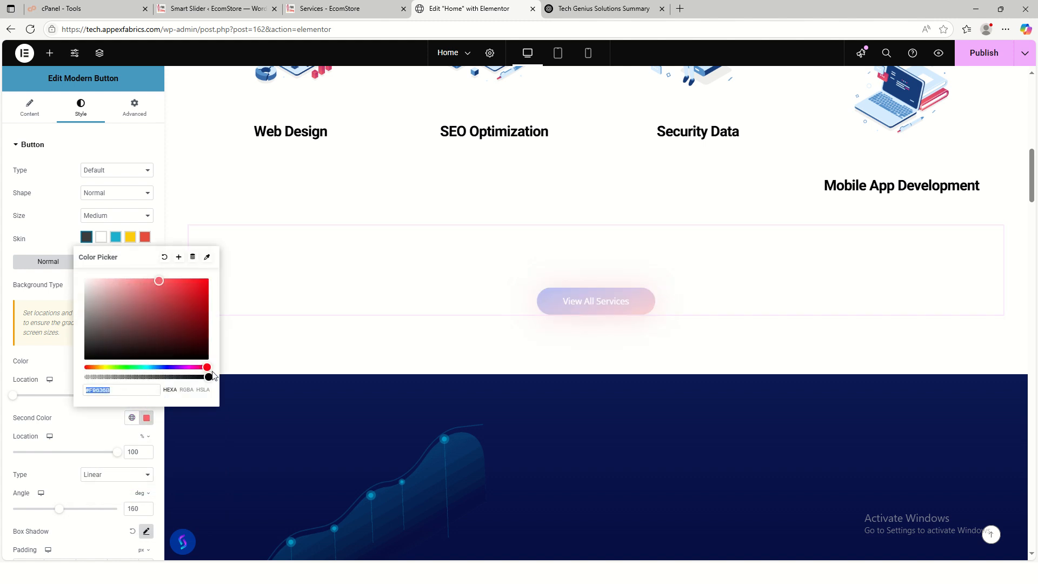
{"action": "left_click_drag", "start_coordinate": [159, 369], "coordinate": [89, 366]}
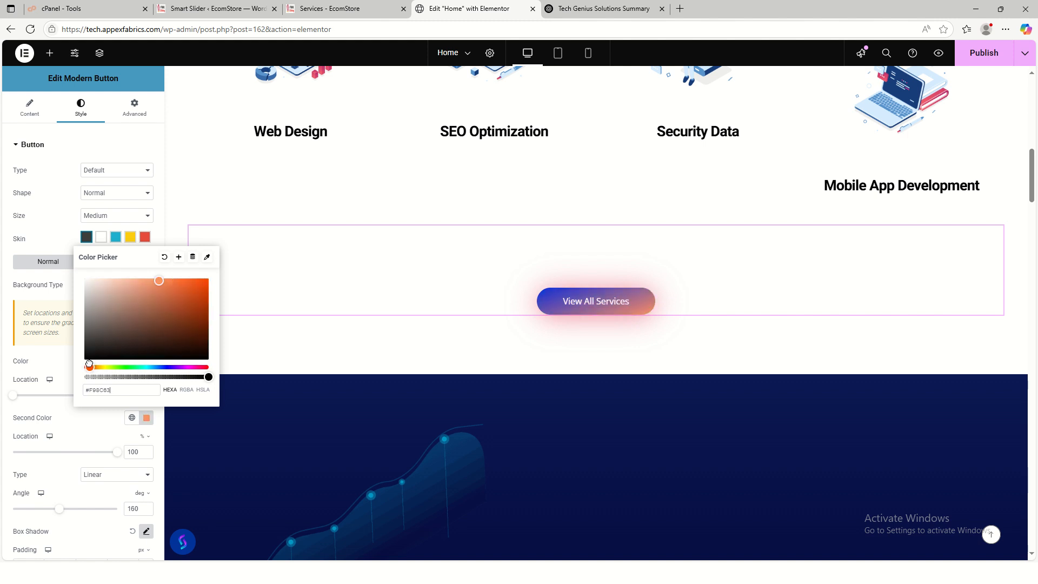
{"action": "left_click", "coordinate": [199, 289]}
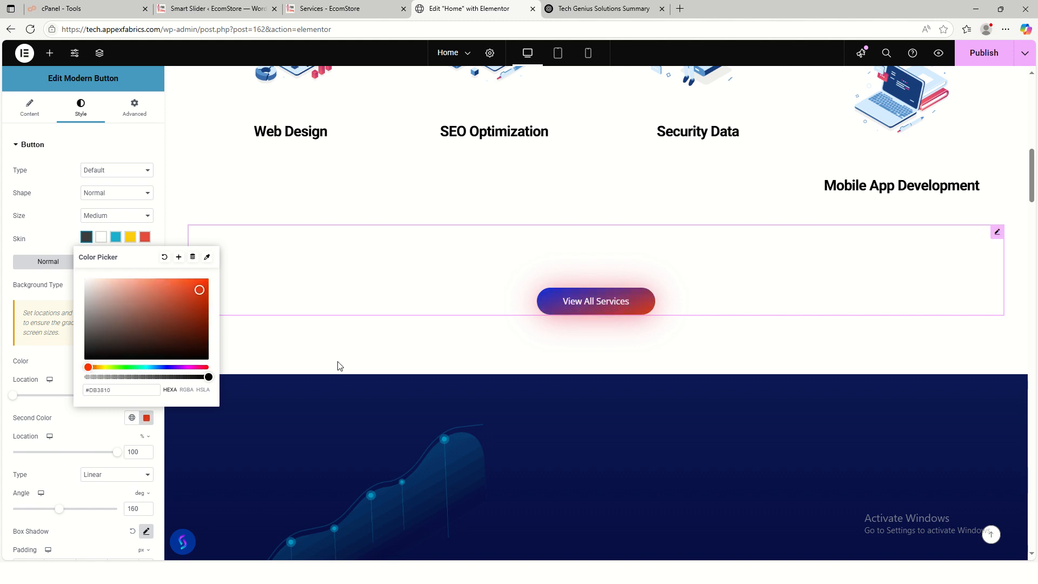
{"action": "left_click", "coordinate": [746, 369]}
{"action": "scroll", "coordinate": [746, 368], "scroll_direction": "down", "scroll_amount": 5}
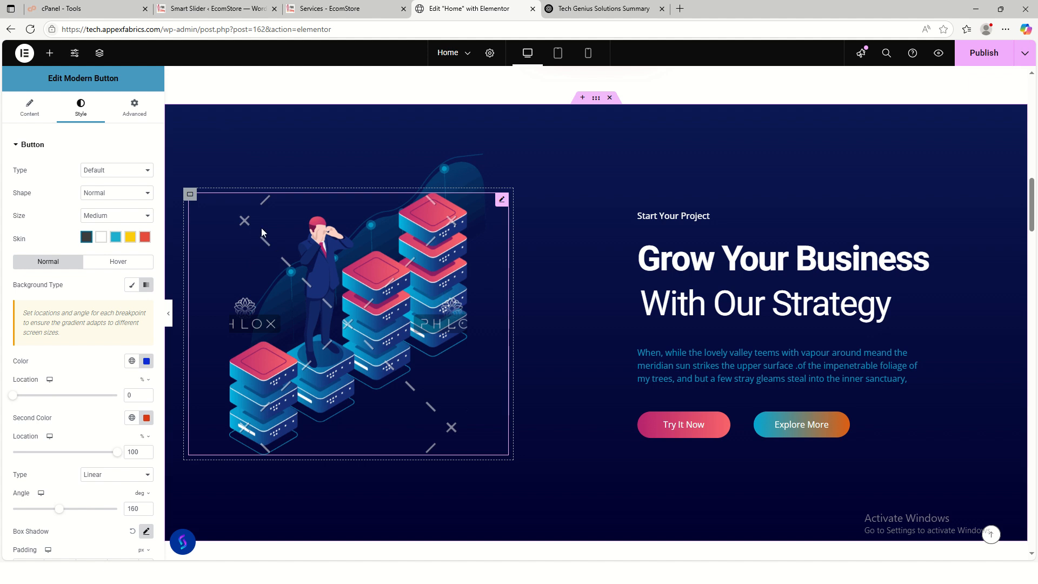
- Open the Corporate 2024 preview from Phlox Pro's Demo Importer in a new tab
{"action": "left_click", "coordinate": [216, 9]}
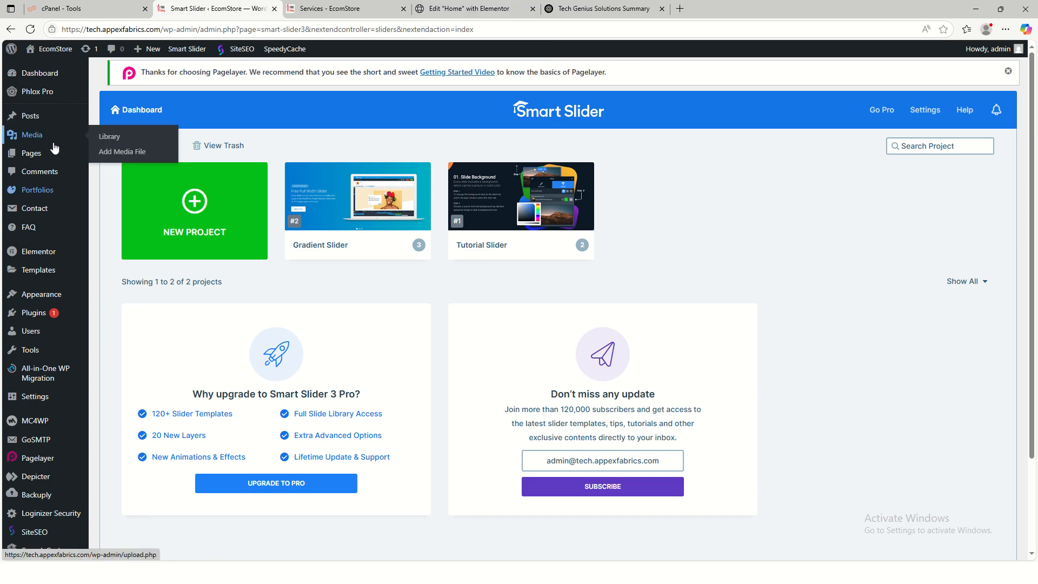
{"action": "mouse_move", "coordinate": [38, 91]}
{"action": "left_click", "coordinate": [137, 109]}
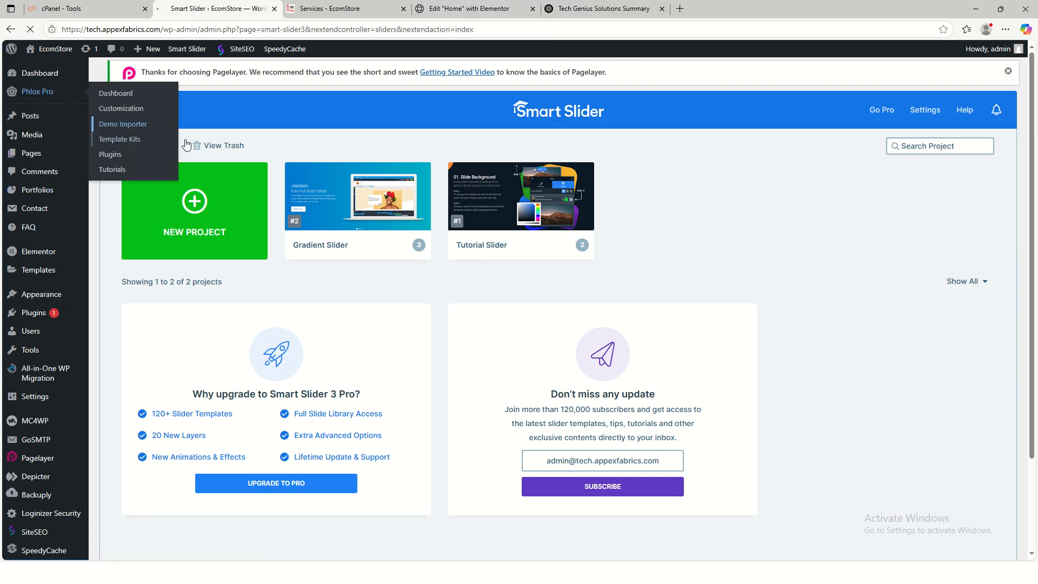
{"action": "mouse_move", "coordinate": [346, 169]}
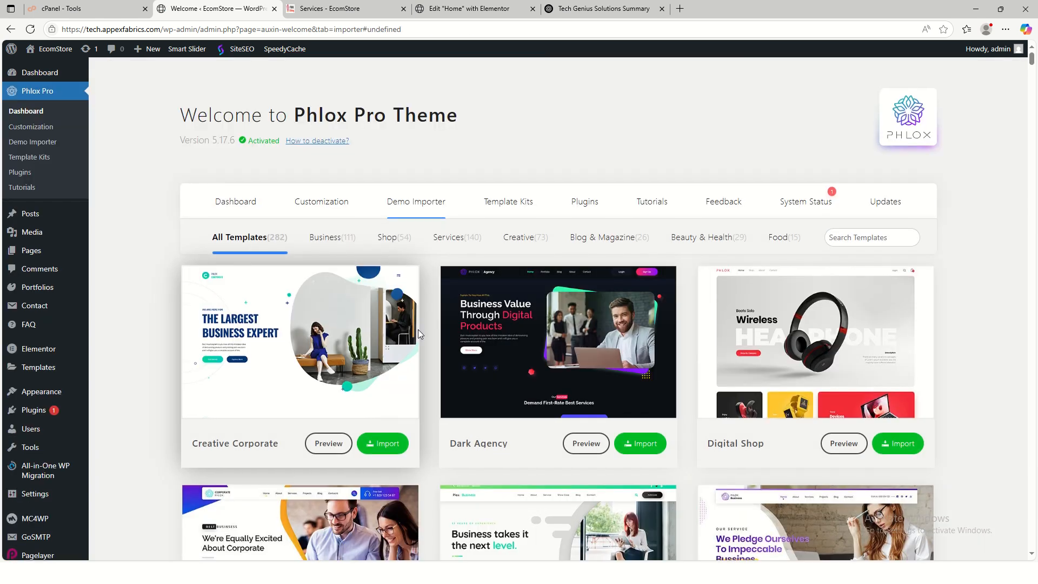
{"action": "scroll", "coordinate": [417, 329], "scroll_direction": "down", "scroll_amount": 20}
{"action": "scroll", "coordinate": [537, 355], "scroll_direction": "down", "scroll_amount": 15}
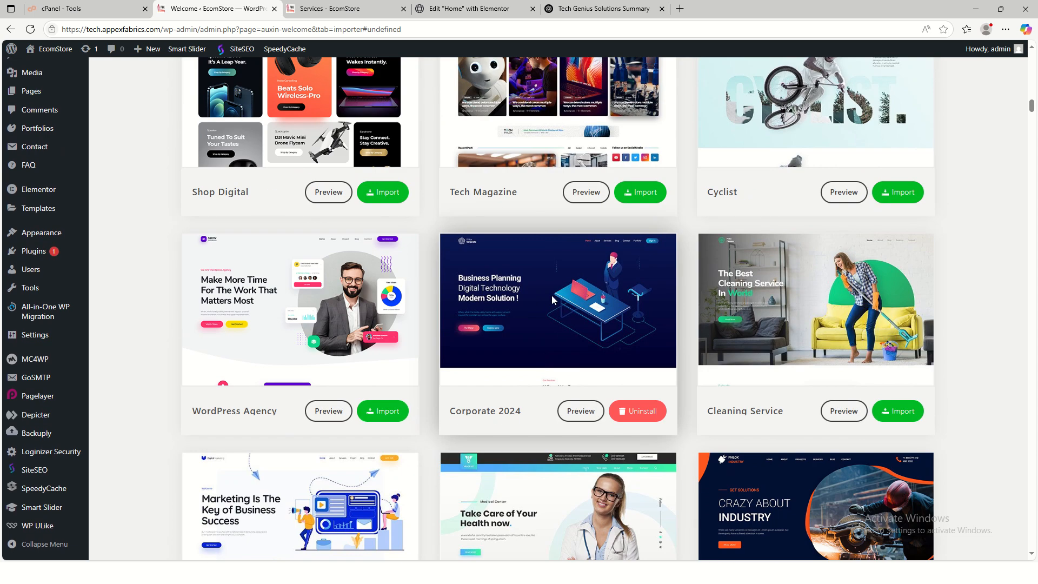
{"action": "right_click", "coordinate": [578, 414]}
{"action": "left_click", "coordinate": [621, 278]}
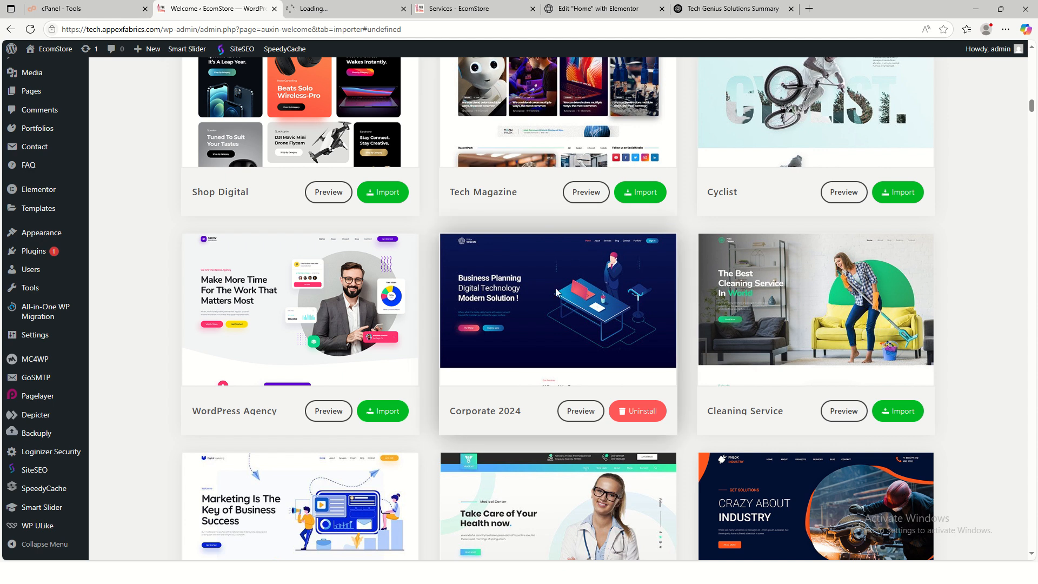
- Save the demo's Grow Your Business server-stack illustration to Downloads as 'sa'
{"action": "left_click", "coordinate": [324, 9]}
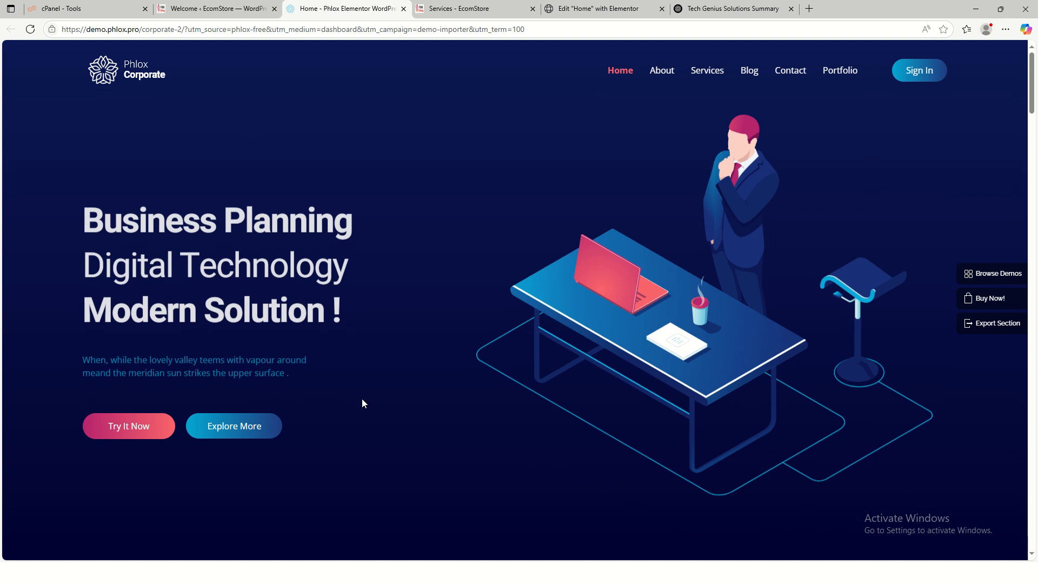
{"action": "scroll", "coordinate": [378, 392], "scroll_direction": "down", "scroll_amount": 10}
{"action": "scroll", "coordinate": [382, 385], "scroll_direction": "down", "scroll_amount": 10}
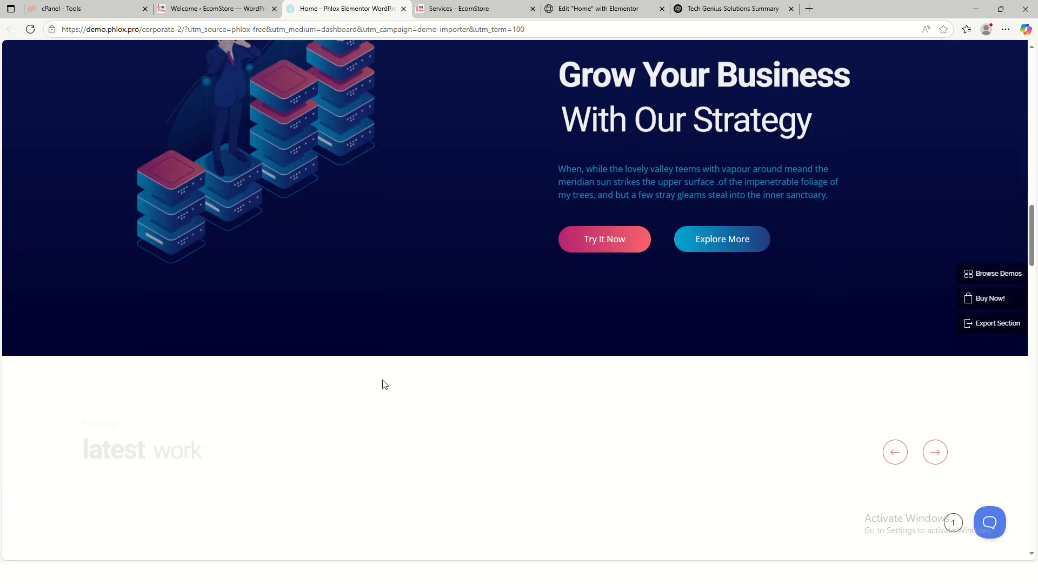
{"action": "scroll", "coordinate": [325, 303], "scroll_direction": "up", "scroll_amount": 3}
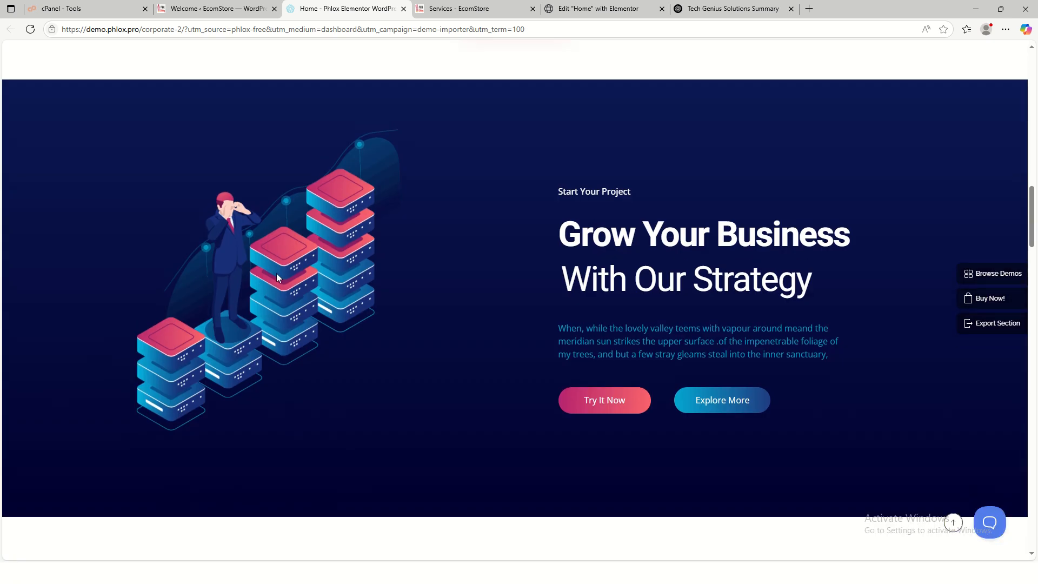
{"action": "right_click", "coordinate": [245, 267]}
{"action": "left_click", "coordinate": [331, 312]}
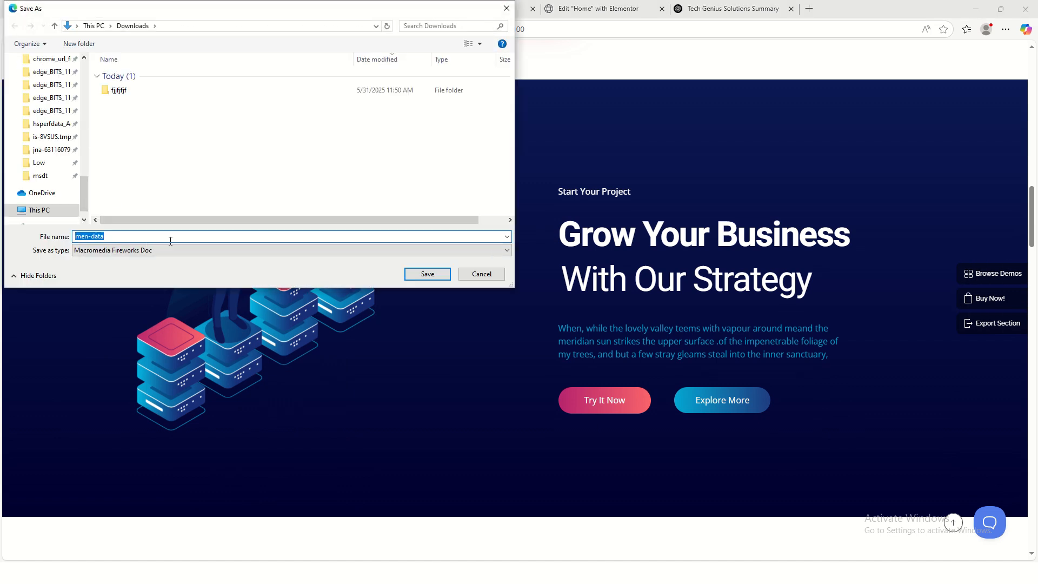
{"action": "type", "text": "sa"}
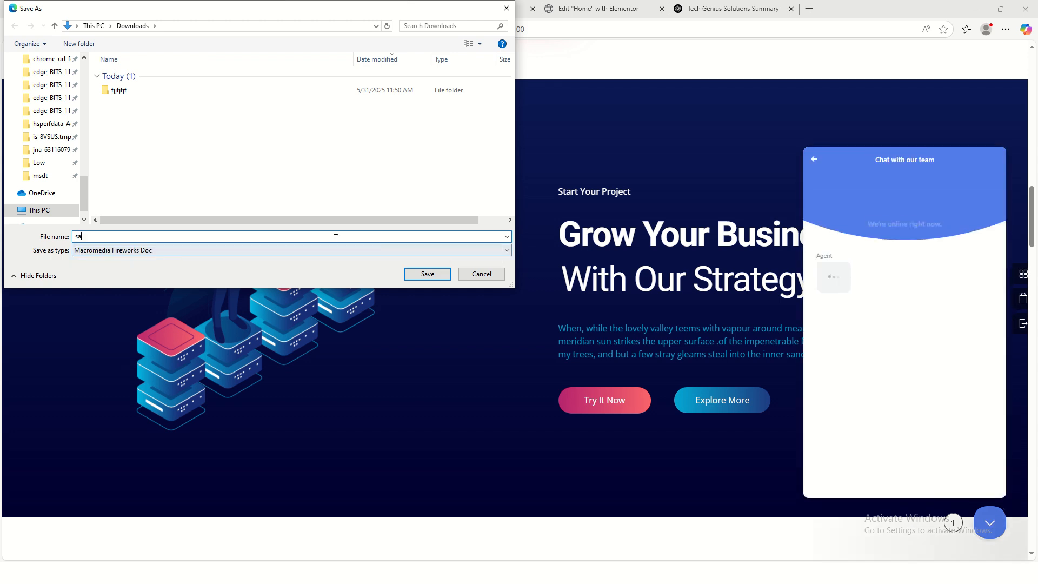
{"action": "left_click", "coordinate": [423, 276]}
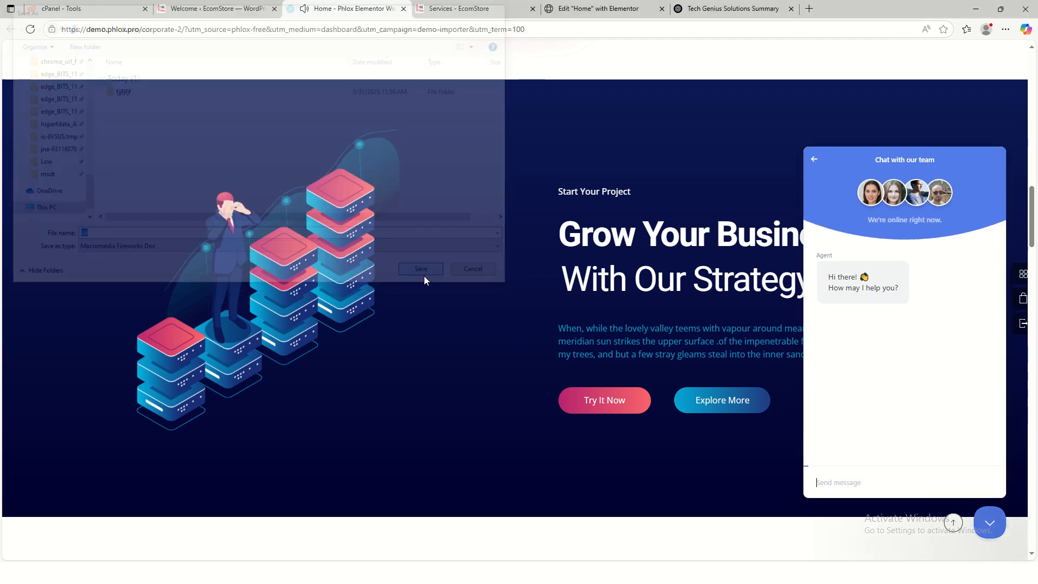
- Close the chat panel and save the Basket of Flower portfolio image as pro1.jpg
{"action": "left_click", "coordinate": [991, 526]}
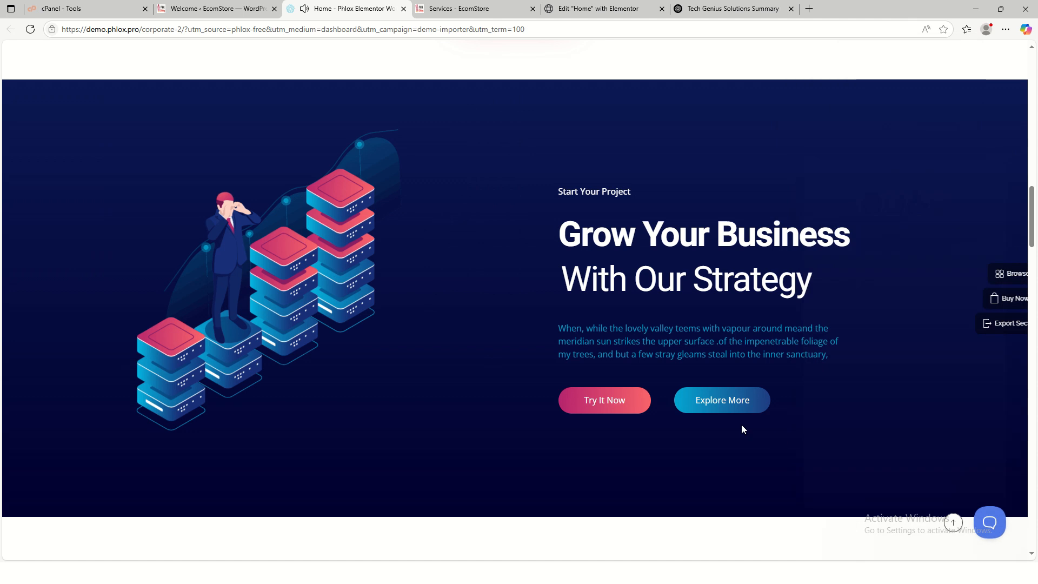
{"action": "scroll", "coordinate": [396, 304], "scroll_direction": "down", "scroll_amount": 10}
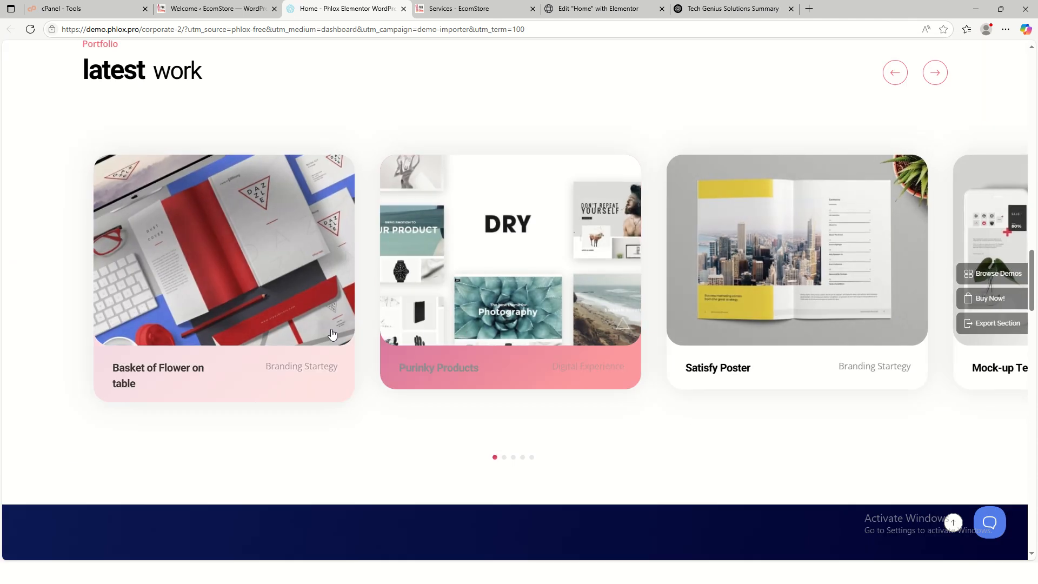
{"action": "scroll", "coordinate": [624, 387], "scroll_direction": "down", "scroll_amount": 3}
{"action": "scroll", "coordinate": [619, 380], "scroll_direction": "up", "scroll_amount": 3}
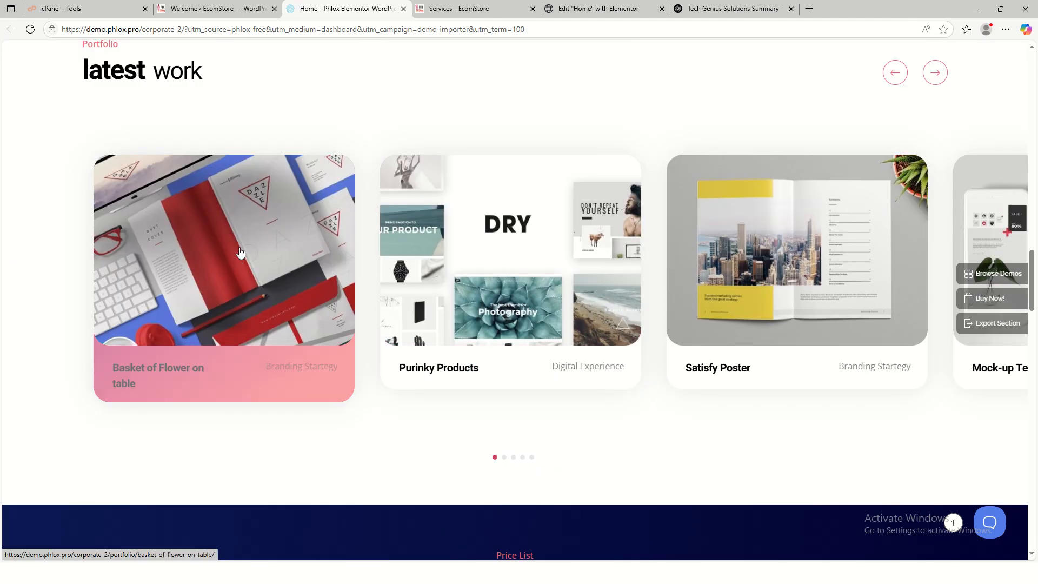
{"action": "right_click", "coordinate": [198, 250]}
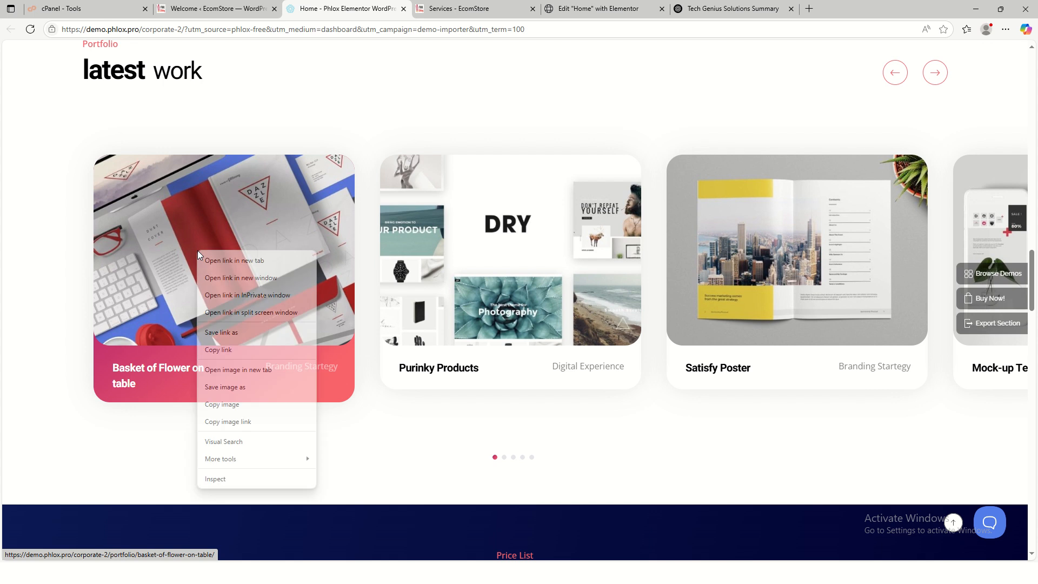
{"action": "left_click", "coordinate": [250, 388]}
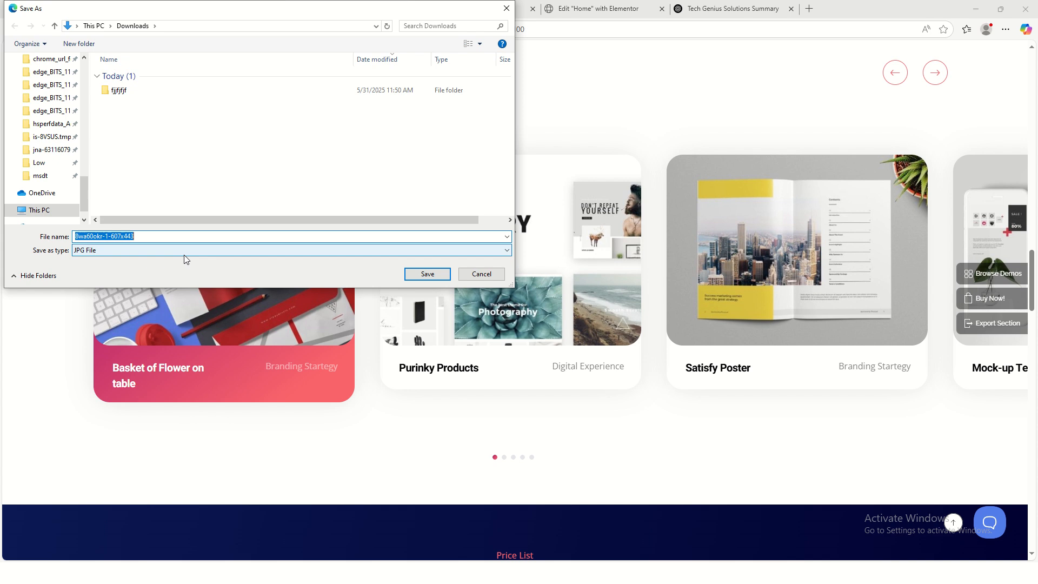
{"action": "type", "text": "pos"}
{"action": "scroll", "coordinate": [482, 394], "scroll_direction": "up", "scroll_amount": 7}
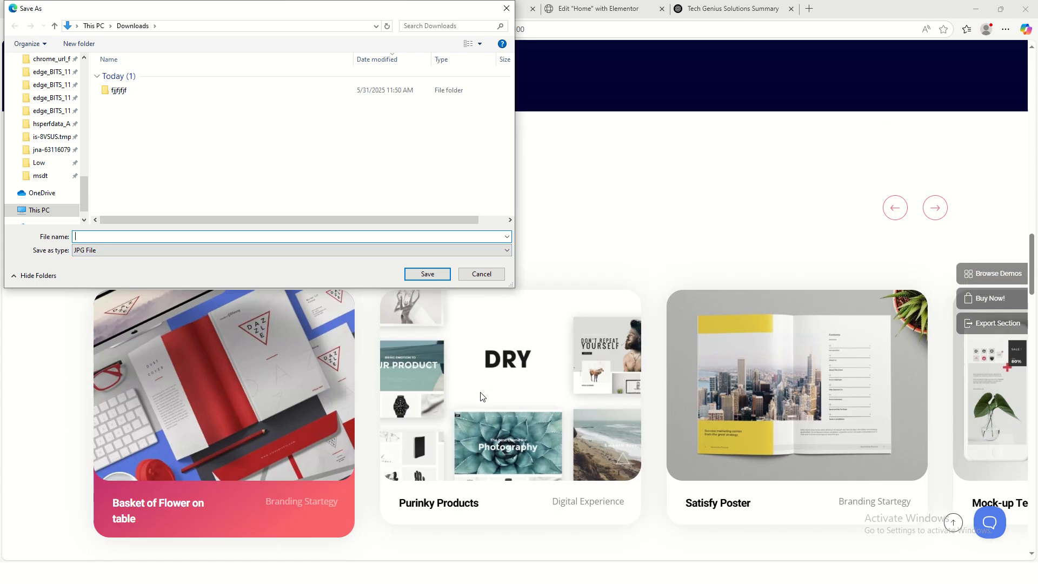
{"action": "scroll", "coordinate": [487, 398], "scroll_direction": "down", "scroll_amount": 5}
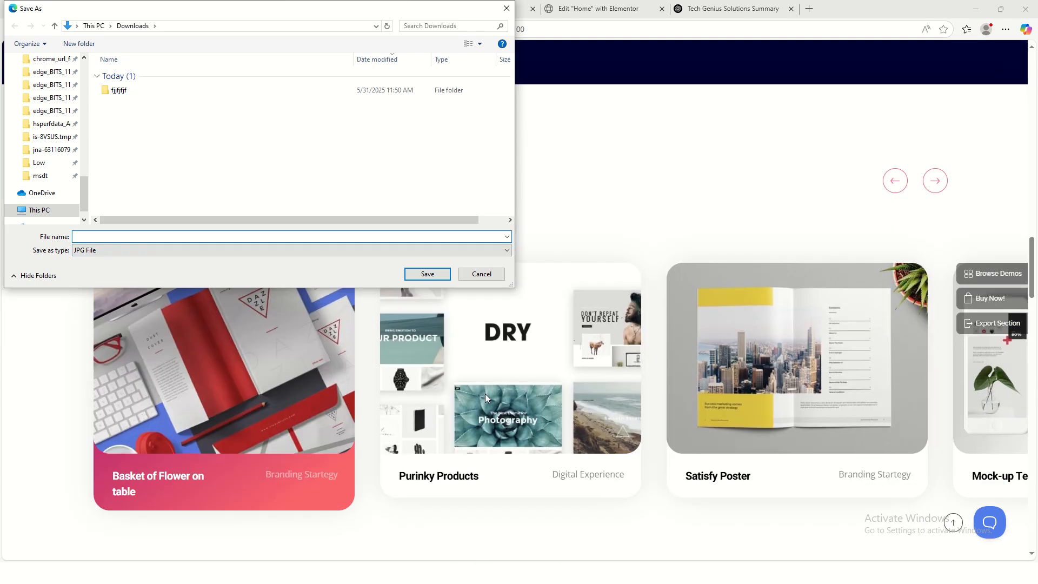
{"action": "type", "text": "pro1"}
{"action": "key", "text": "Return"}
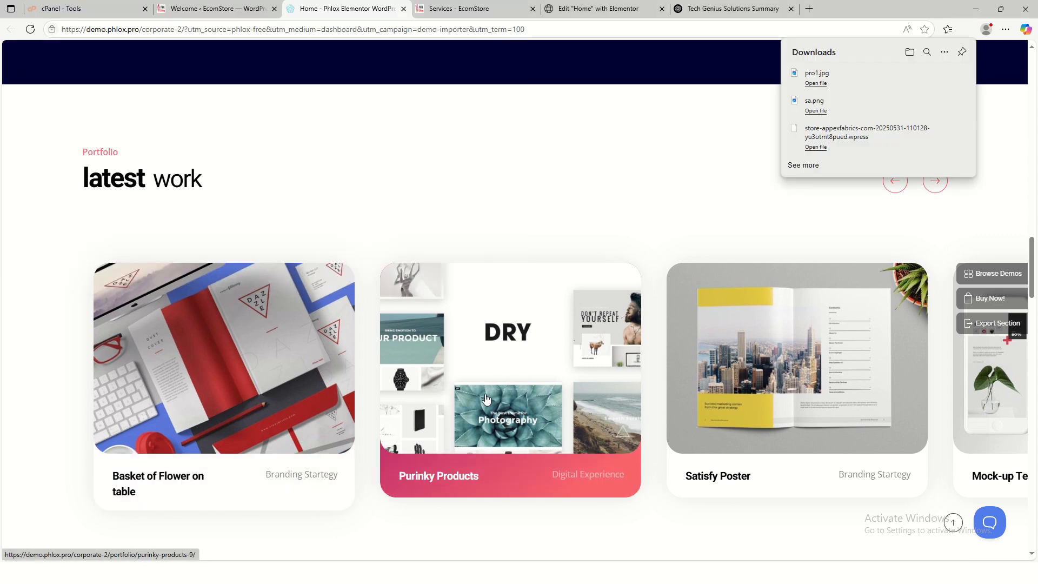
- Save the Purinky Products portfolio image as pro2.jpg
{"action": "right_click", "coordinate": [481, 371]}
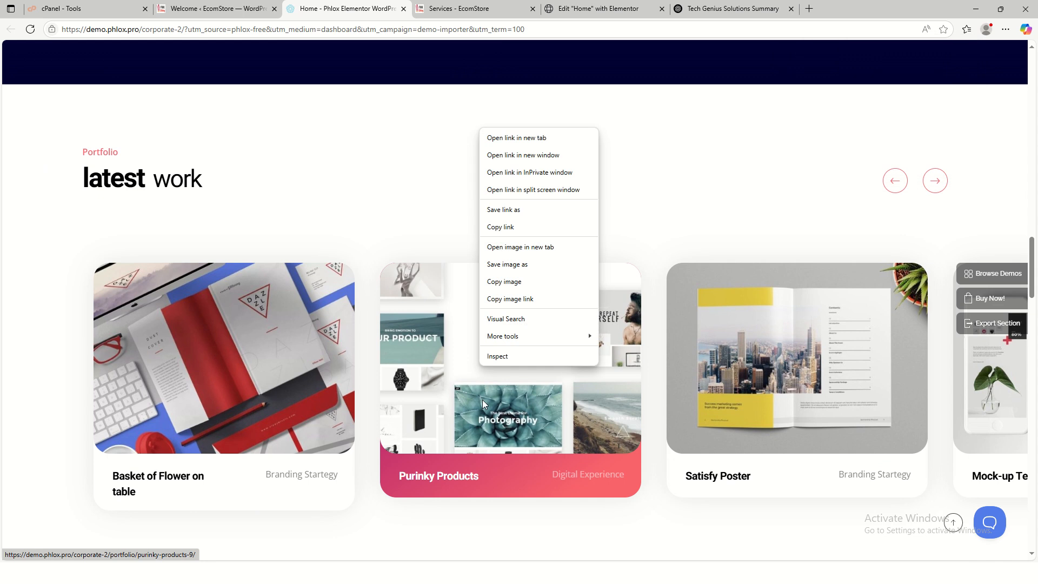
{"action": "left_click", "coordinate": [521, 268]}
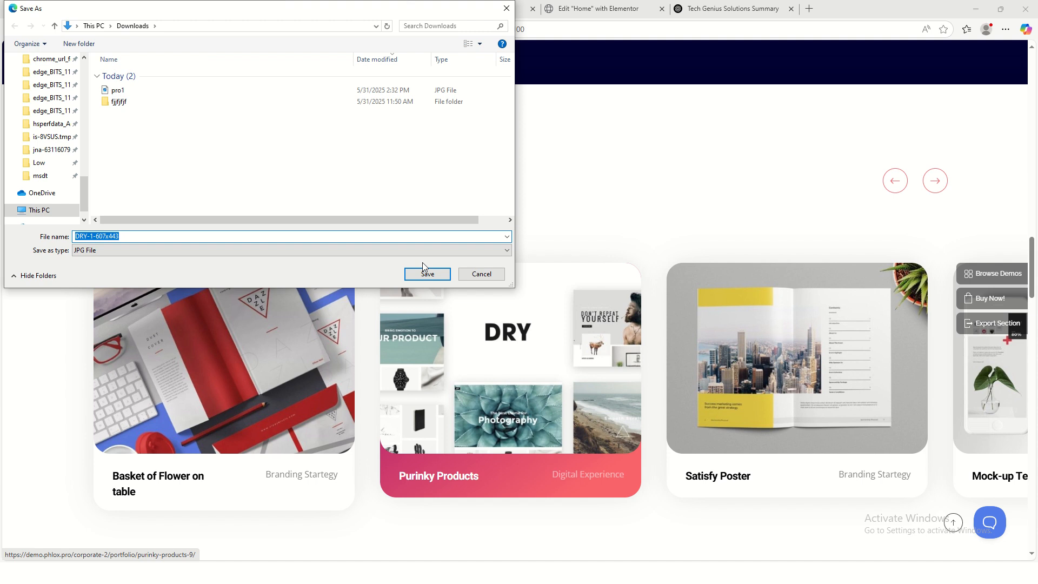
{"action": "type", "text": "pro"}
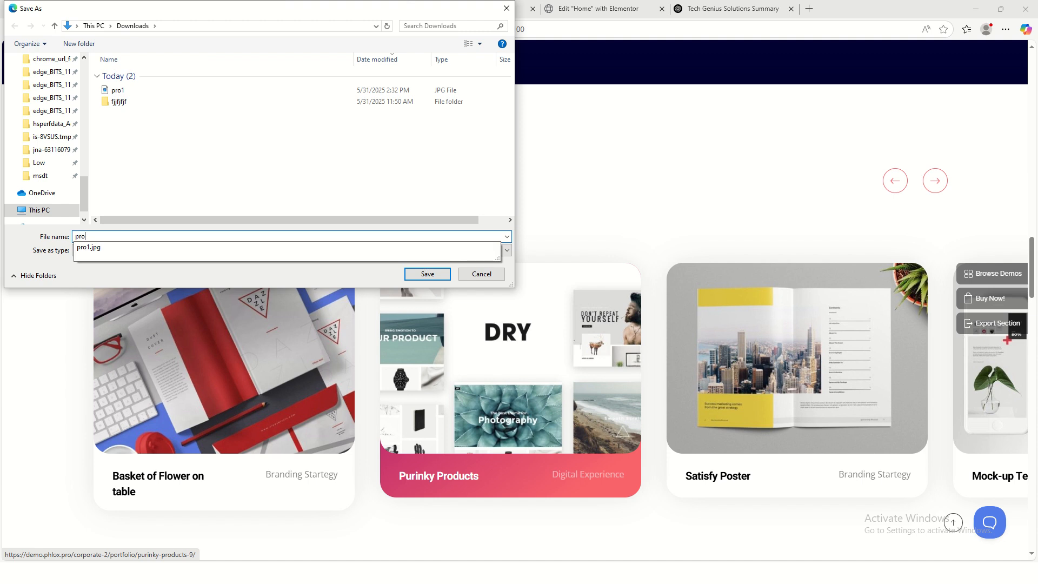
{"action": "type", "text": "1"}
{"action": "key", "text": "BackSpace"}
{"action": "type", "text": "2"}
{"action": "key", "text": "Return"}
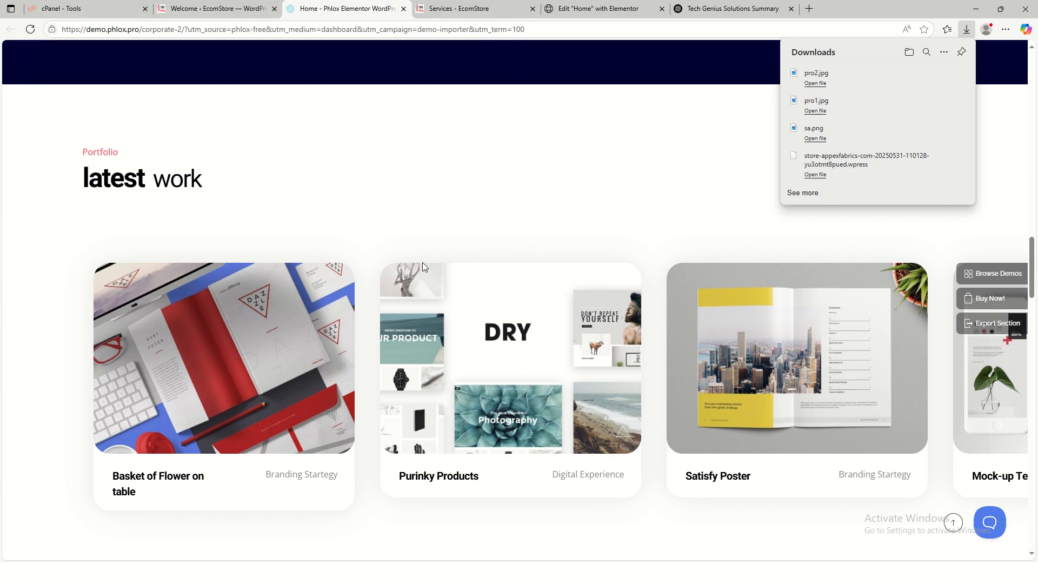
- Save the Satisfy Poster image as pro3 and another portfolio image as pro4
{"action": "right_click", "coordinate": [802, 328]}
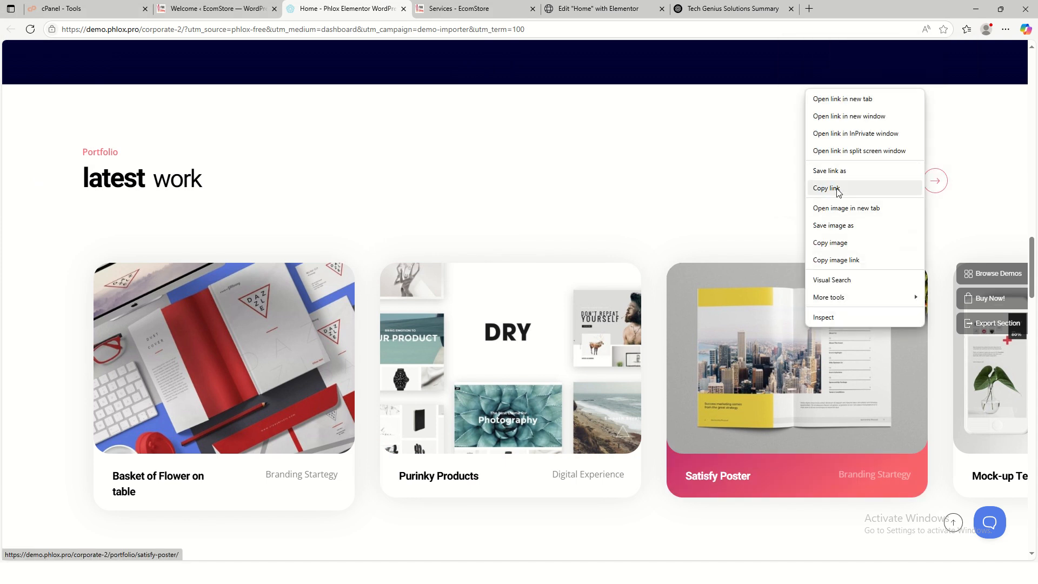
{"action": "left_click", "coordinate": [836, 225]}
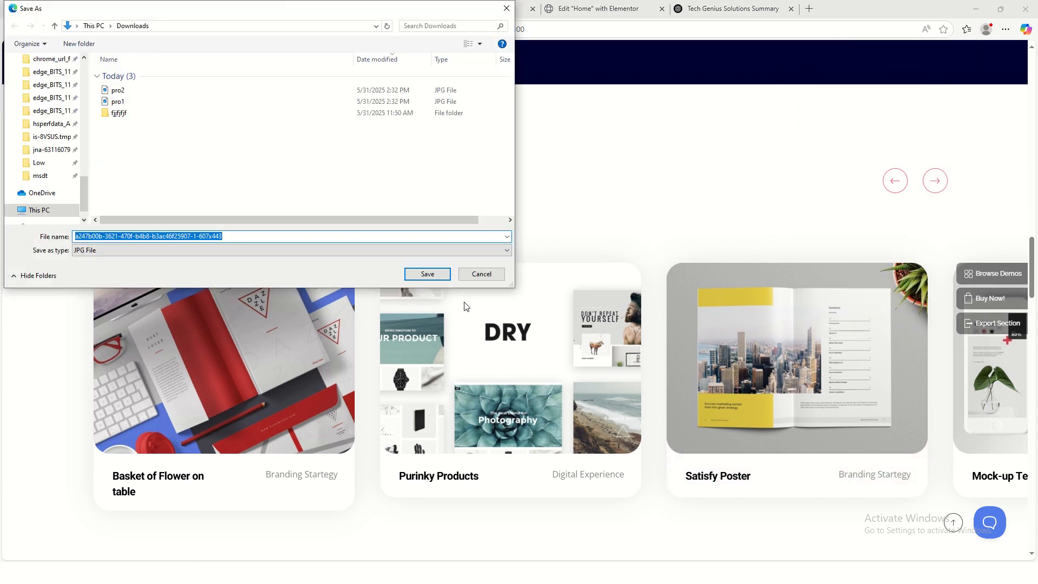
{"action": "type", "text": "pro"}
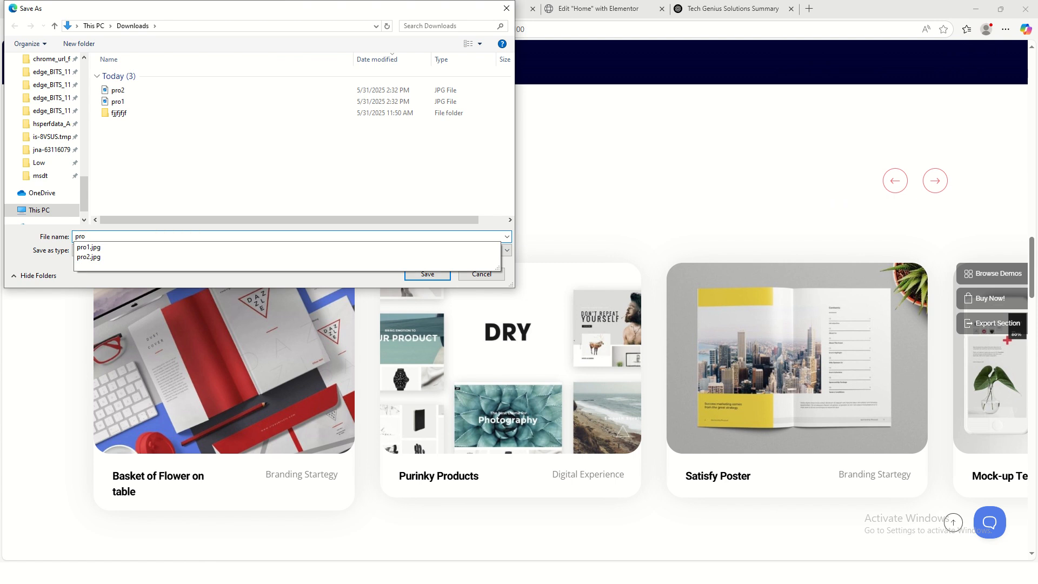
{"action": "type", "text": "3"}
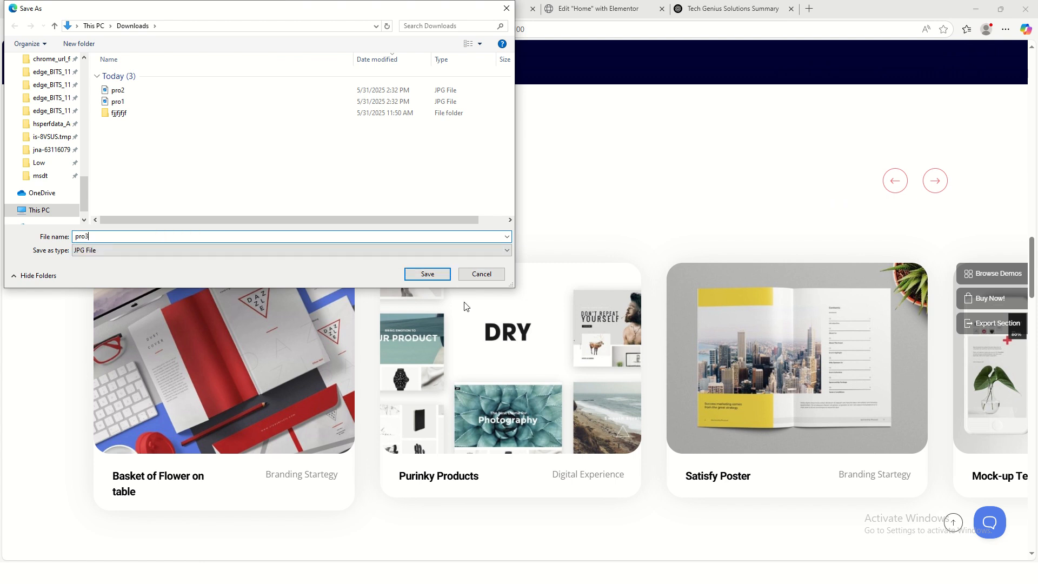
{"action": "key", "text": "Return"}
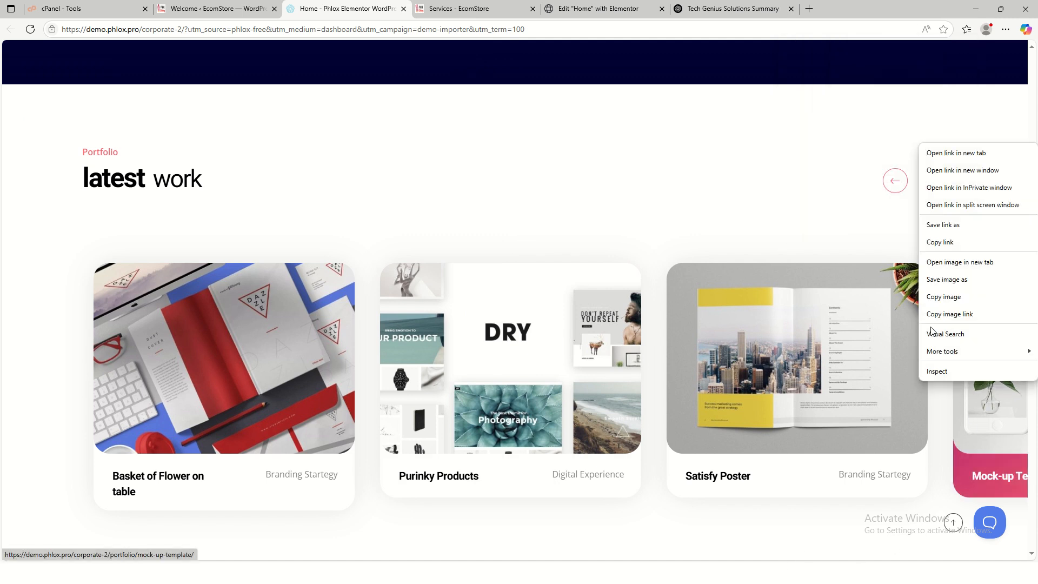
{"action": "left_click", "coordinate": [962, 281]}
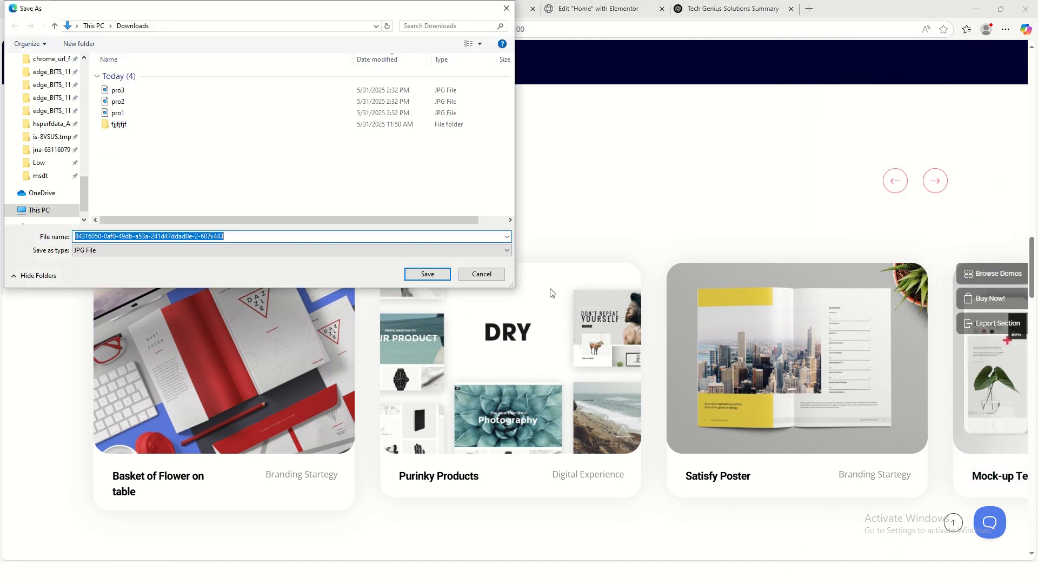
{"action": "type", "text": "pro"}
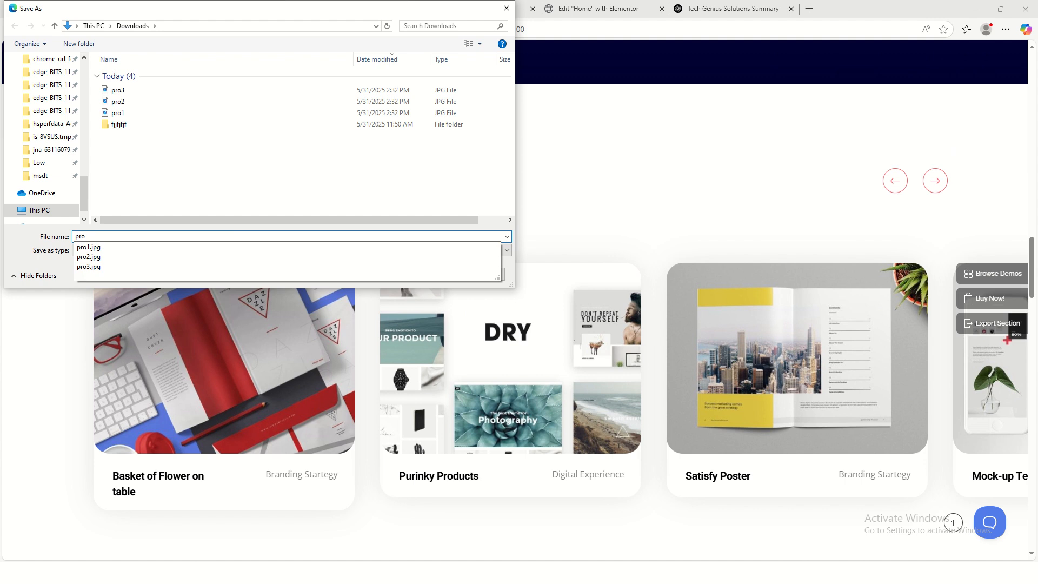
{"action": "type", "text": "4"}
{"action": "key", "text": "Return"}
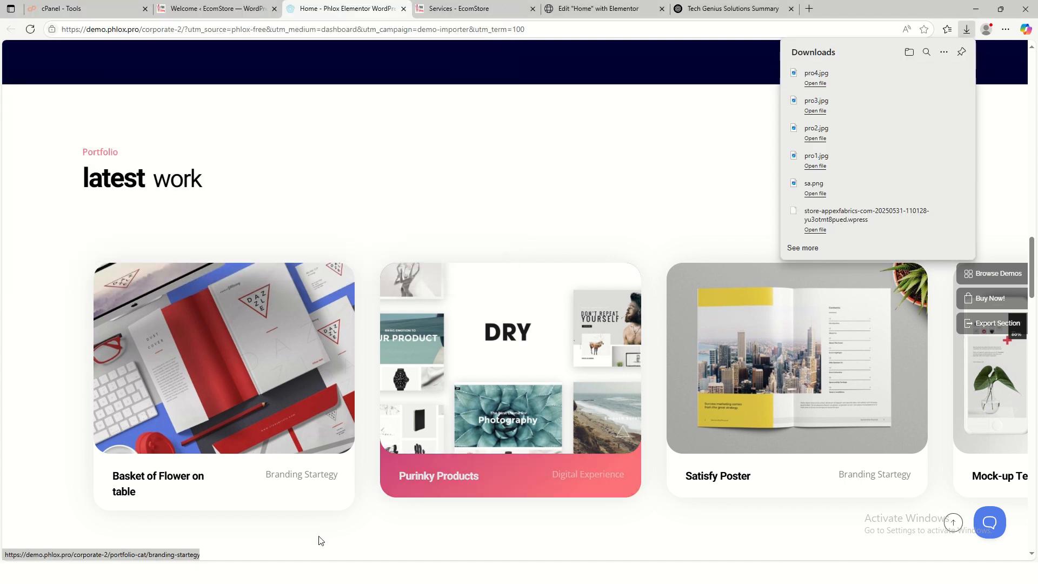
- Return to the Tech Genius Services page tab
{"action": "scroll", "coordinate": [656, 475], "scroll_direction": "up", "scroll_amount": 4}
{"action": "scroll", "coordinate": [496, 515], "scroll_direction": "down", "scroll_amount": 3}
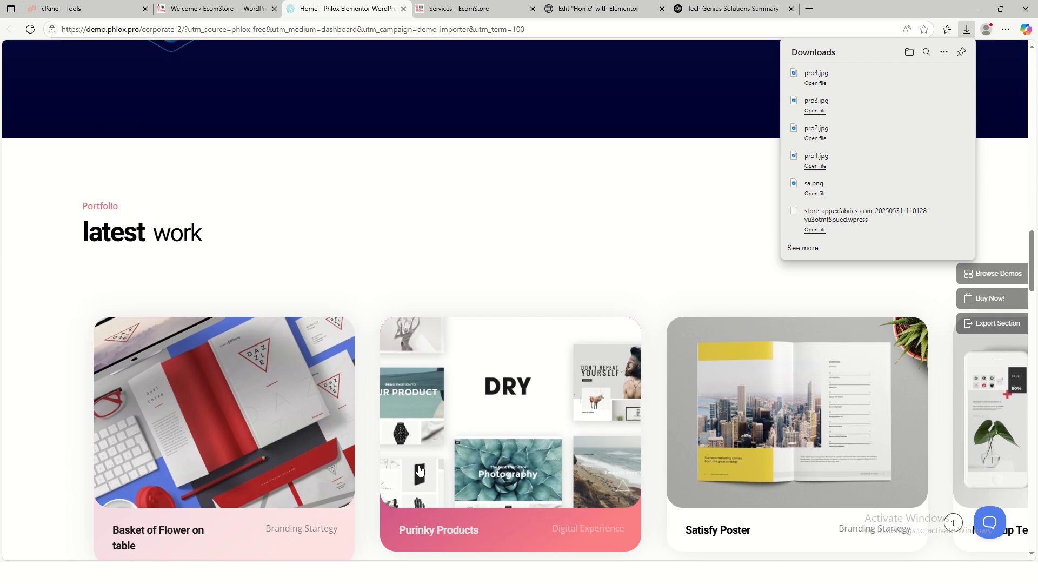
{"action": "scroll", "coordinate": [512, 421], "scroll_direction": "down", "scroll_amount": 4}
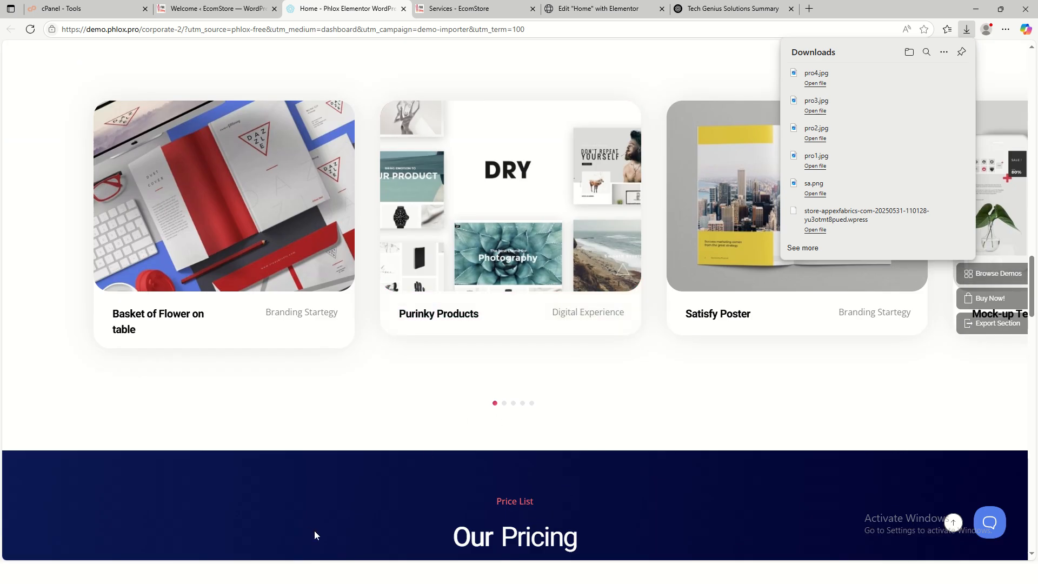
{"action": "scroll", "coordinate": [315, 534], "scroll_direction": "up", "scroll_amount": 6}
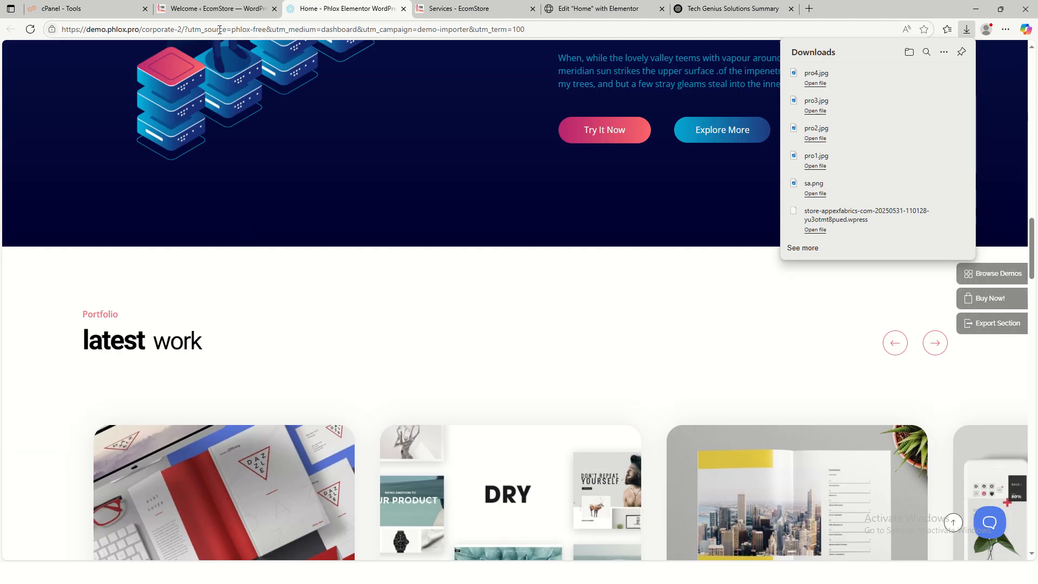
{"action": "left_click", "coordinate": [457, 16]}
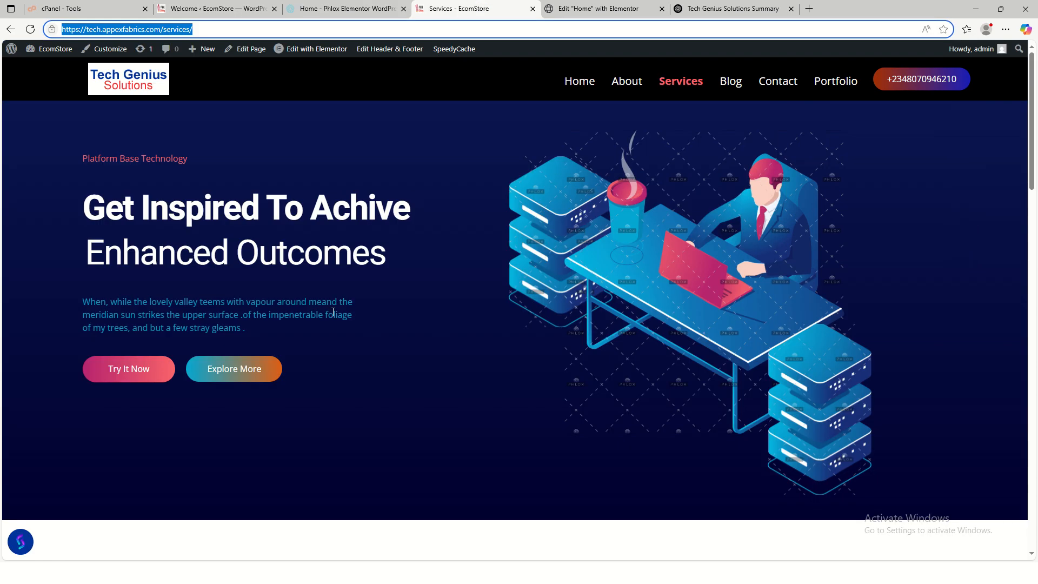
- Select the Home page's hero image widget and start uploading a new media file
{"action": "left_click", "coordinate": [584, 11]}
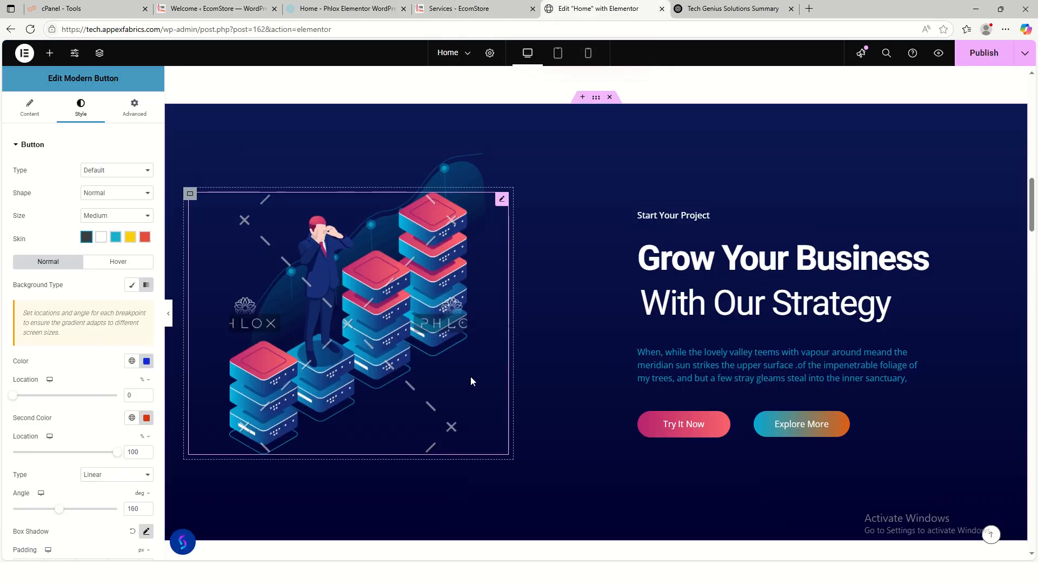
{"action": "scroll", "coordinate": [472, 376], "scroll_direction": "down", "scroll_amount": 1}
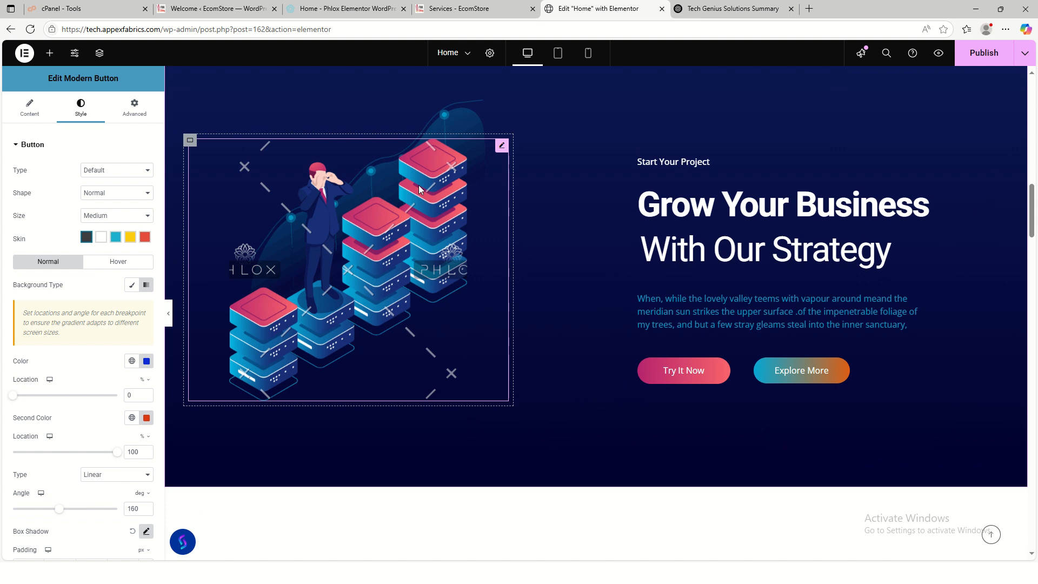
{"action": "left_click", "coordinate": [500, 146]}
{"action": "left_click", "coordinate": [27, 208]}
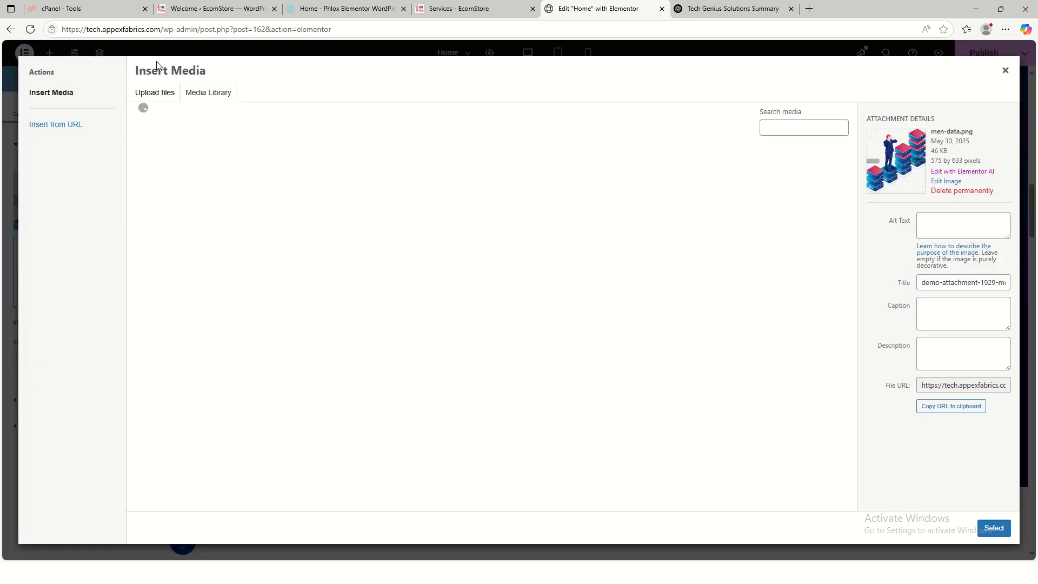
{"action": "left_click", "coordinate": [157, 93]}
{"action": "left_click", "coordinate": [544, 278]}
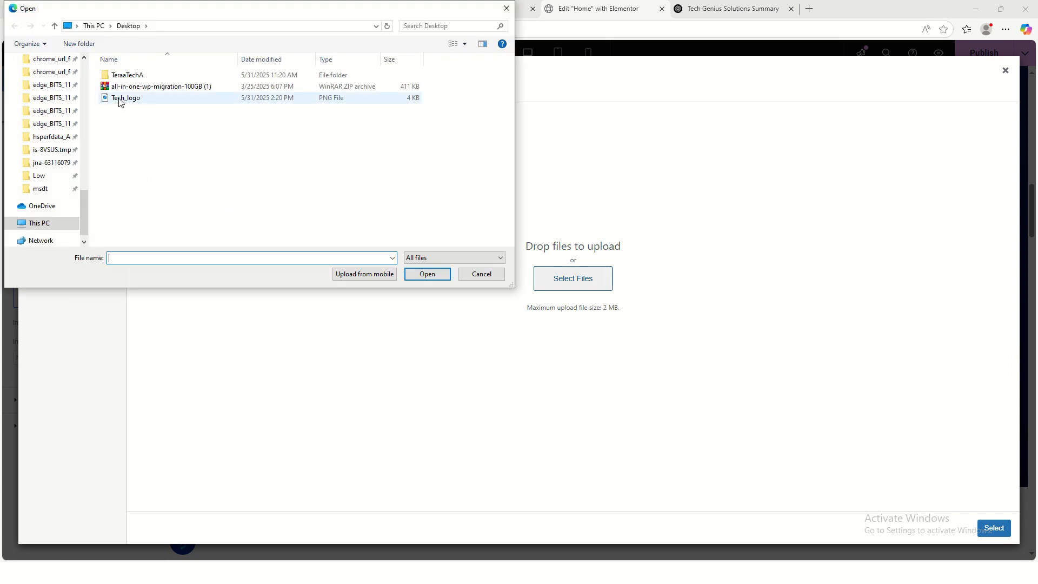
- Upload sa.png from Downloads and insert it as the hero section image
{"action": "left_click_drag", "start_coordinate": [84, 224], "coordinate": [87, 93]}
{"action": "left_click", "coordinate": [45, 84]}
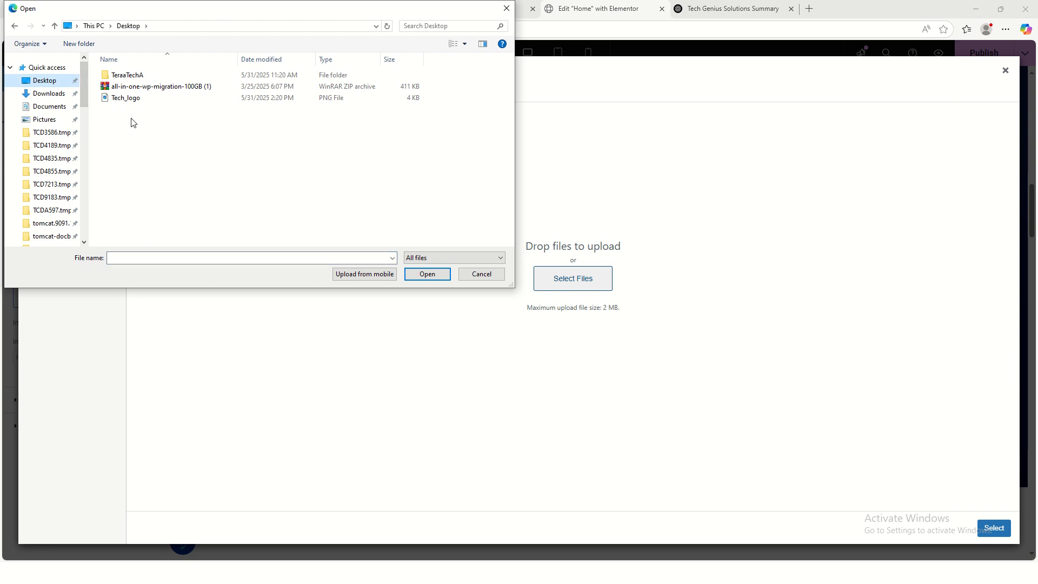
{"action": "left_click", "coordinate": [52, 94]}
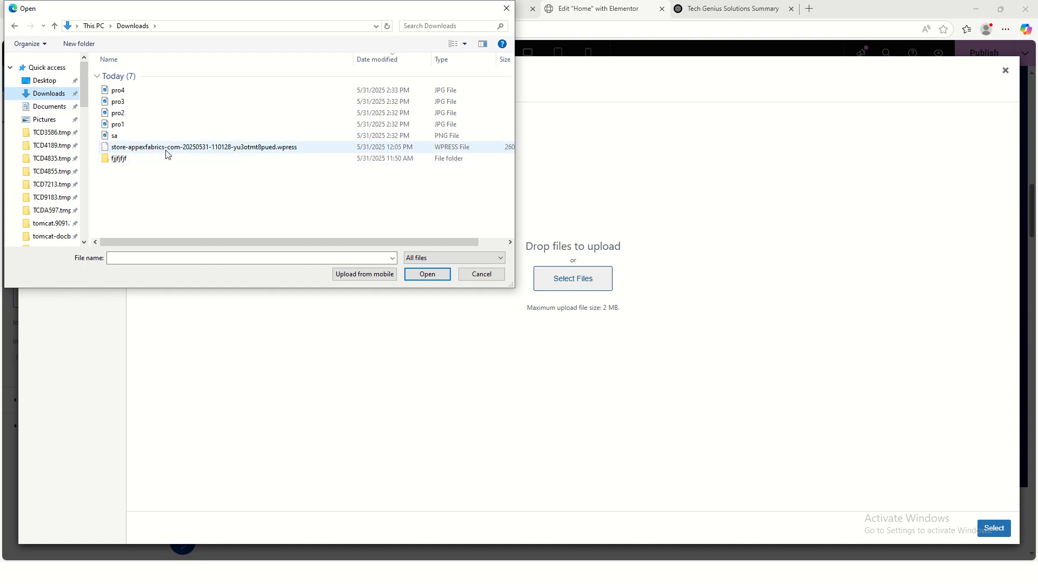
{"action": "double_click", "coordinate": [146, 136]}
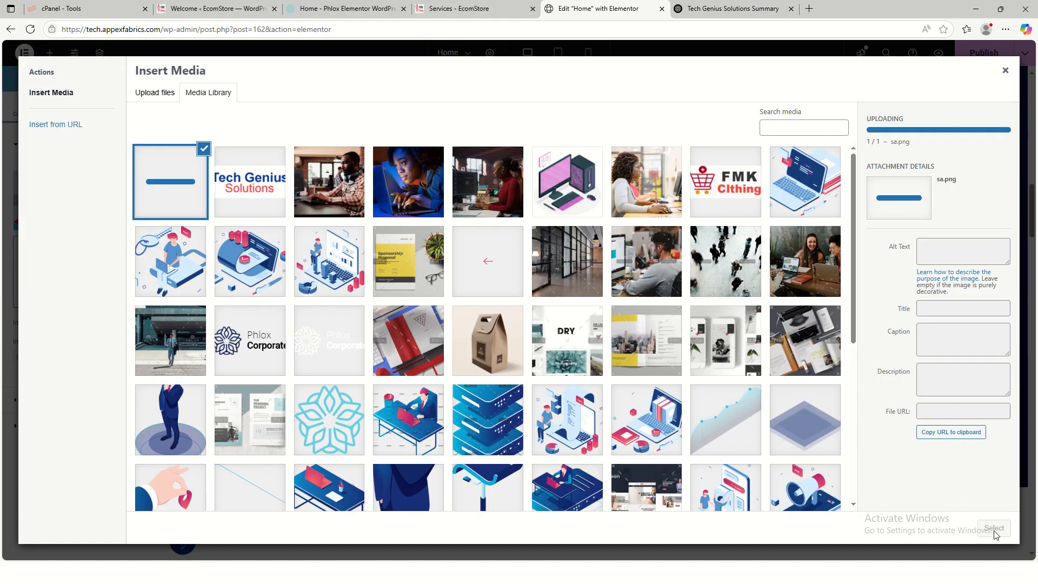
{"action": "left_click", "coordinate": [994, 528]}
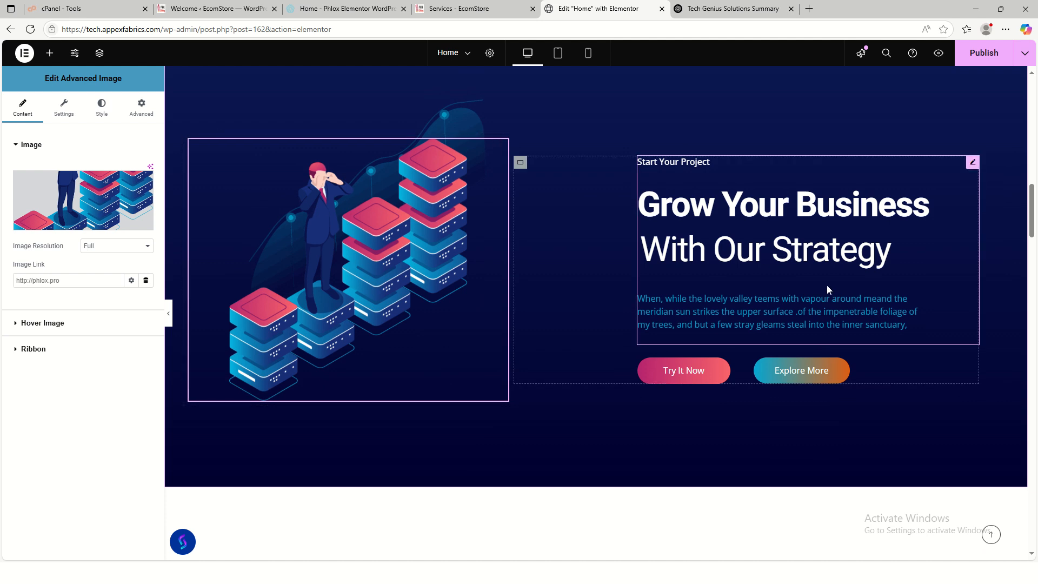
{"action": "scroll", "coordinate": [828, 289], "scroll_direction": "up", "scroll_amount": 4}
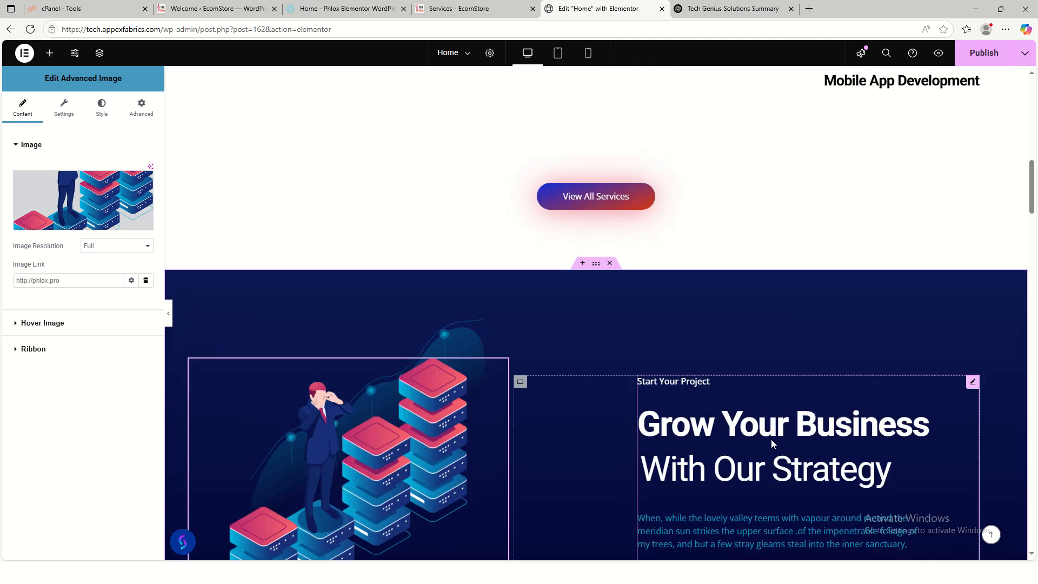
{"action": "scroll", "coordinate": [771, 439], "scroll_direction": "up", "scroll_amount": 8}
{"action": "scroll", "coordinate": [790, 447], "scroll_direction": "down", "scroll_amount": 12}
{"action": "scroll", "coordinate": [797, 442], "scroll_direction": "up", "scroll_amount": 2}
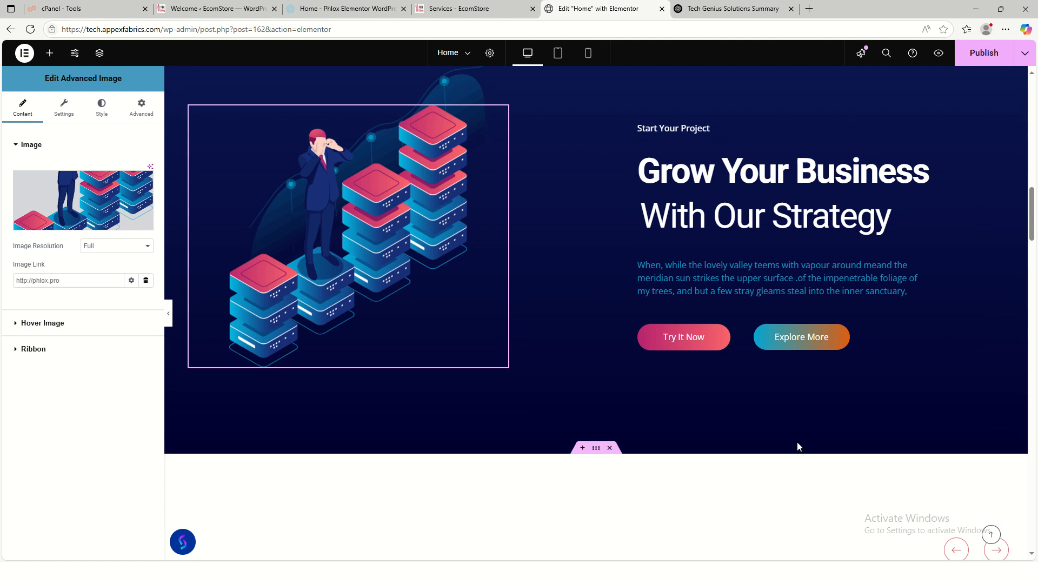
- Change the hero heading's highlighted text from 'With Our Strategy' to 'With Us'
{"action": "left_click", "coordinate": [732, 284]}
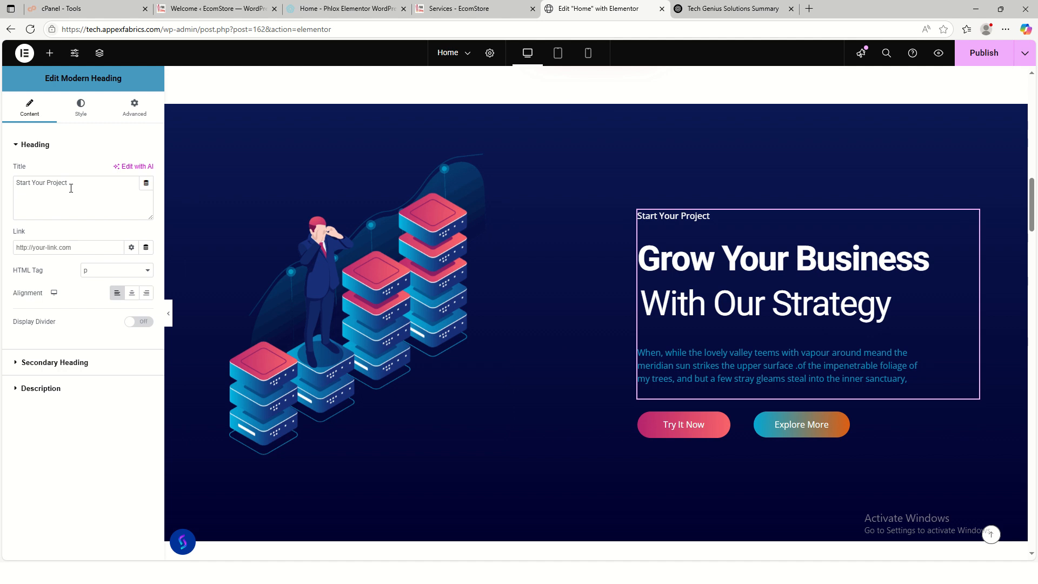
{"action": "left_click", "coordinate": [54, 366]}
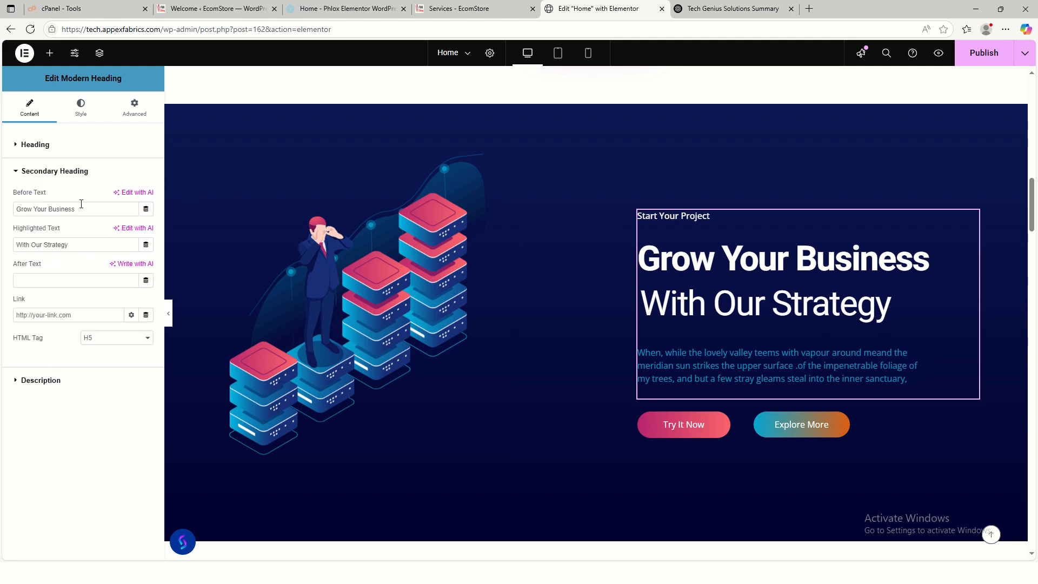
{"action": "left_click_drag", "start_coordinate": [82, 245], "coordinate": [1, 248]}
{"action": "key", "text": "Right"}
{"action": "left_click", "coordinate": [75, 387]}
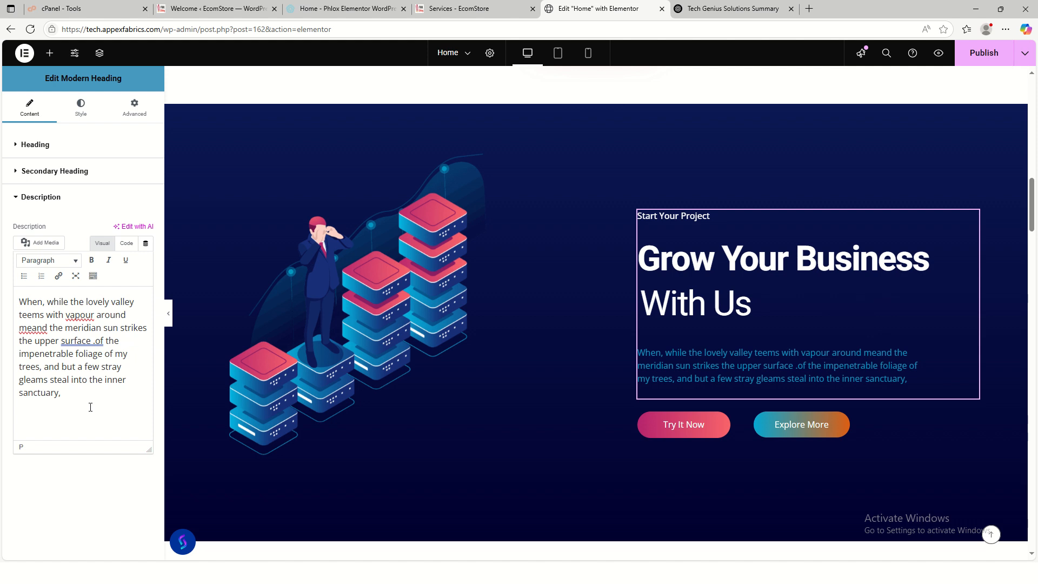
{"action": "left_click", "coordinate": [733, 8]}
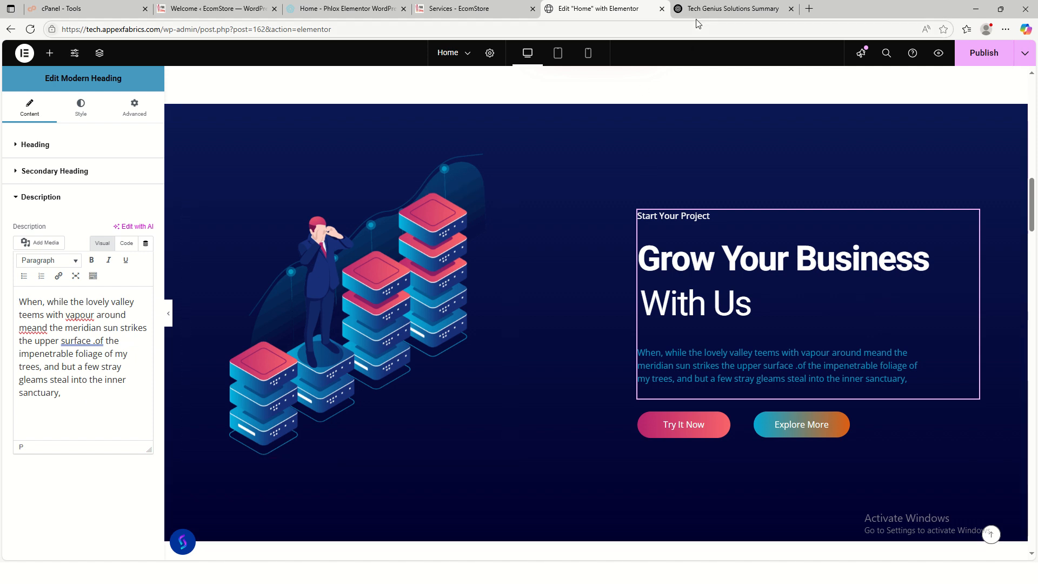
- Type a 'Grow your business with…' prompt into the ChatGPT message box
{"action": "scroll", "coordinate": [493, 279], "scroll_direction": "up", "scroll_amount": 4}
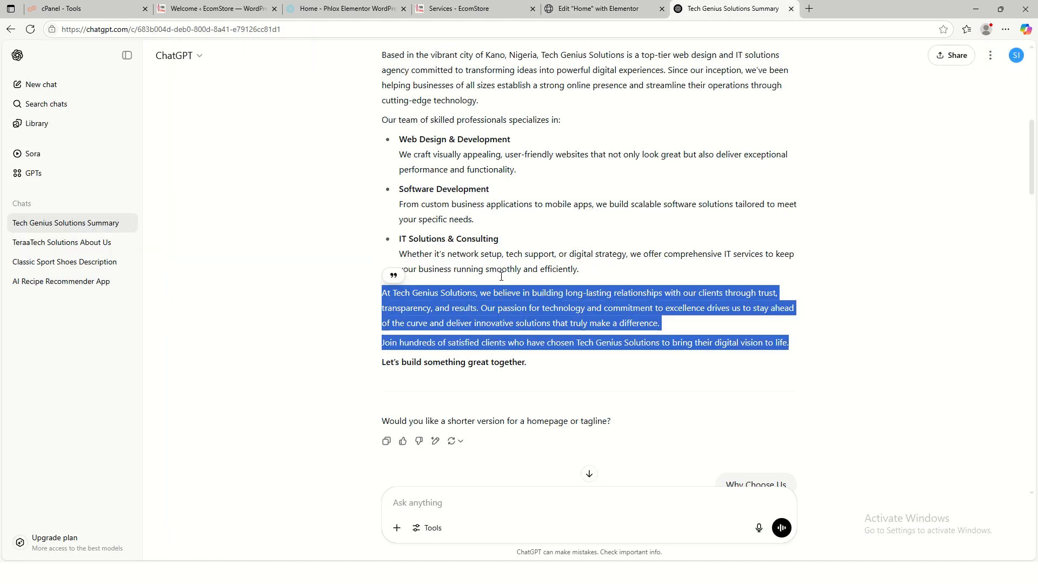
{"action": "scroll", "coordinate": [505, 280], "scroll_direction": "down", "scroll_amount": 5}
{"action": "scroll", "coordinate": [504, 280], "scroll_direction": "down", "scroll_amount": 8}
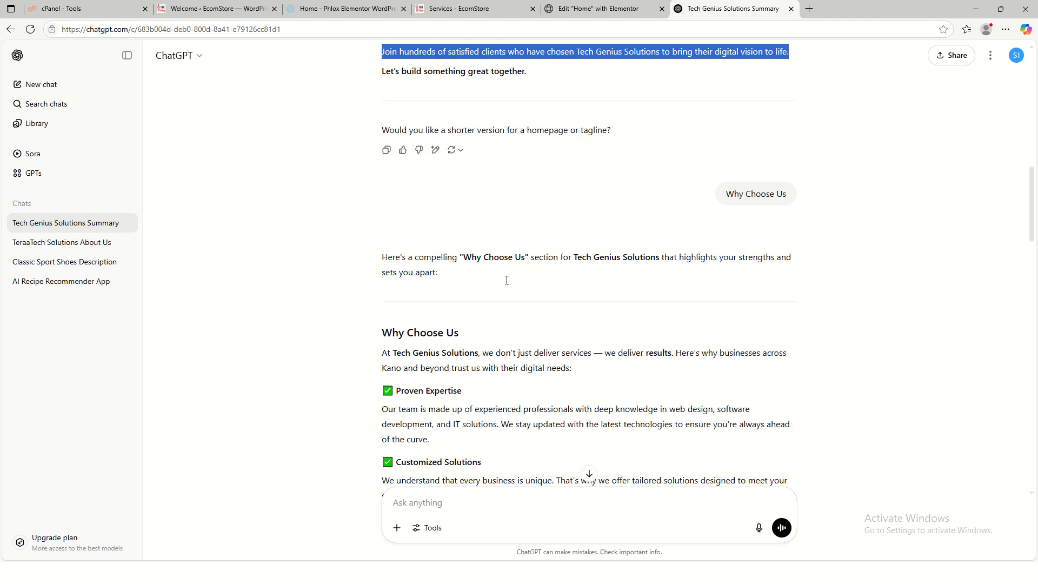
{"action": "scroll", "coordinate": [507, 280], "scroll_direction": "down", "scroll_amount": 8}
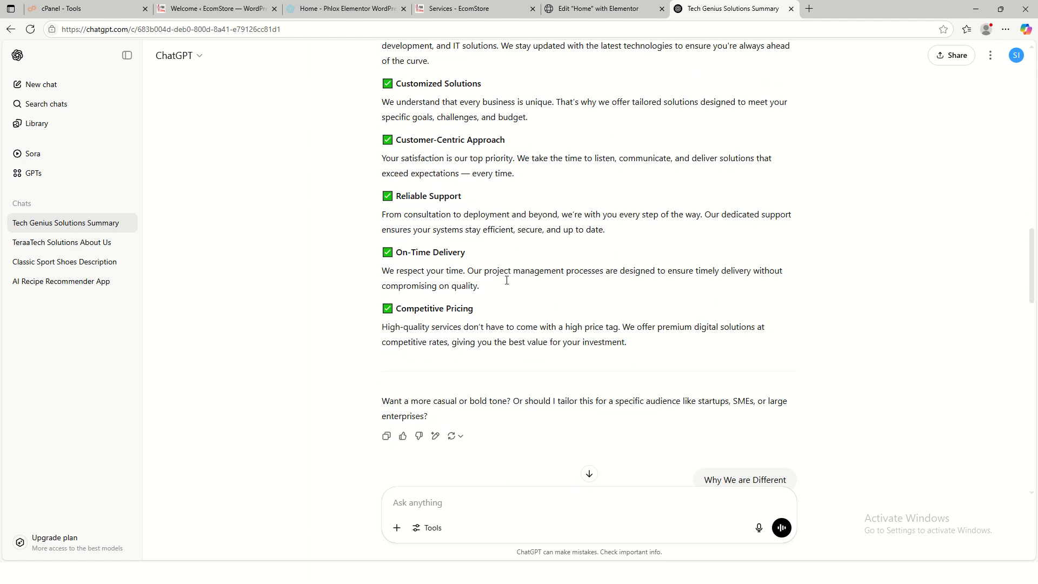
{"action": "scroll", "coordinate": [507, 281], "scroll_direction": "down", "scroll_amount": 2}
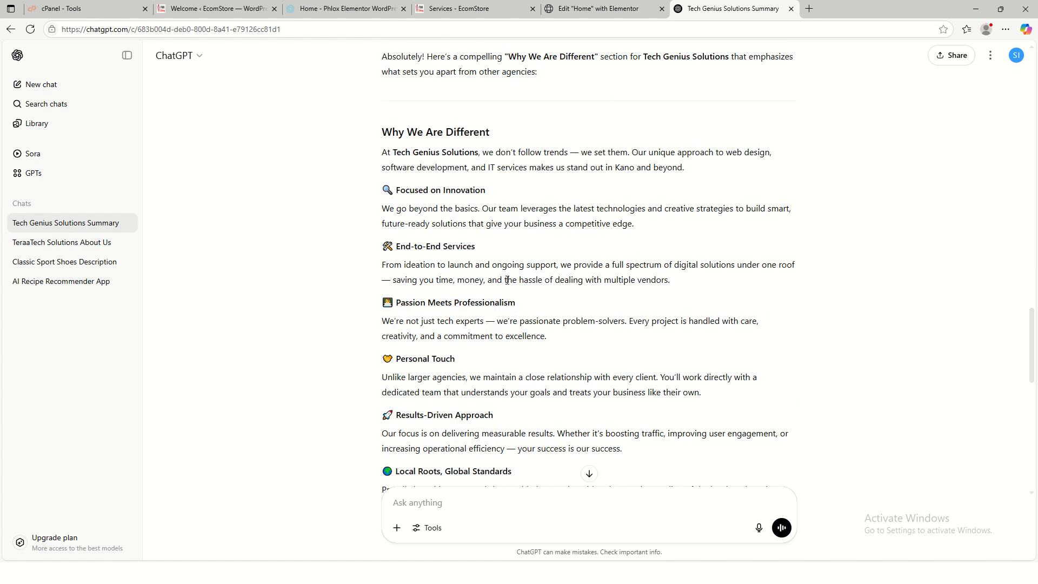
{"action": "scroll", "coordinate": [507, 280], "scroll_direction": "down", "scroll_amount": 10}
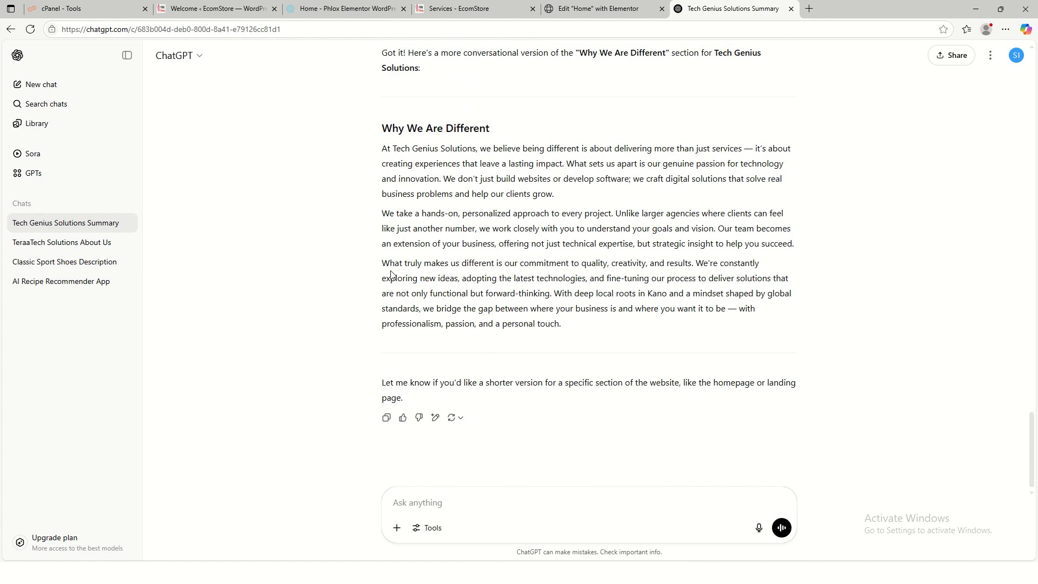
{"action": "left_click", "coordinate": [478, 493]}
{"action": "type", "text": "g"}
{"action": "key", "text": "BackSpace"}
{"action": "type", "text": "gE"}
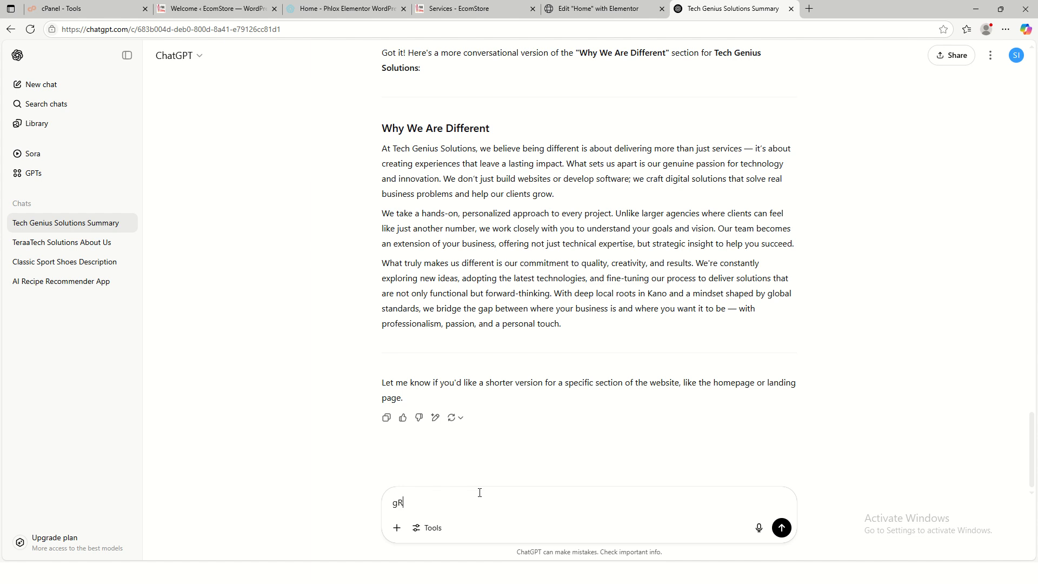
{"action": "key", "text": "BackSpace"}
{"action": "key", "text": "BackSpace"}
{"action": "type", "text": "Grow your bus"}
{"action": "key", "text": "Tab"}
{"action": "type", "text": "wit"}
- Send the request and select ChatGPT's 'Grow Your Business with Tech Genius Solutions' reply
{"action": "key", "text": "Return"}
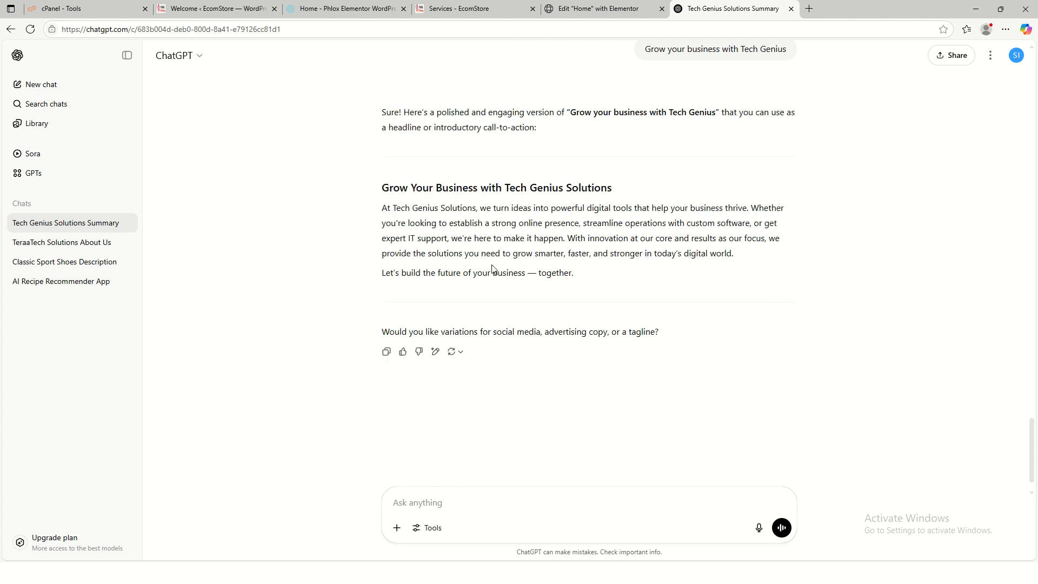
{"action": "left_click_drag", "start_coordinate": [384, 209], "coordinate": [587, 280]}
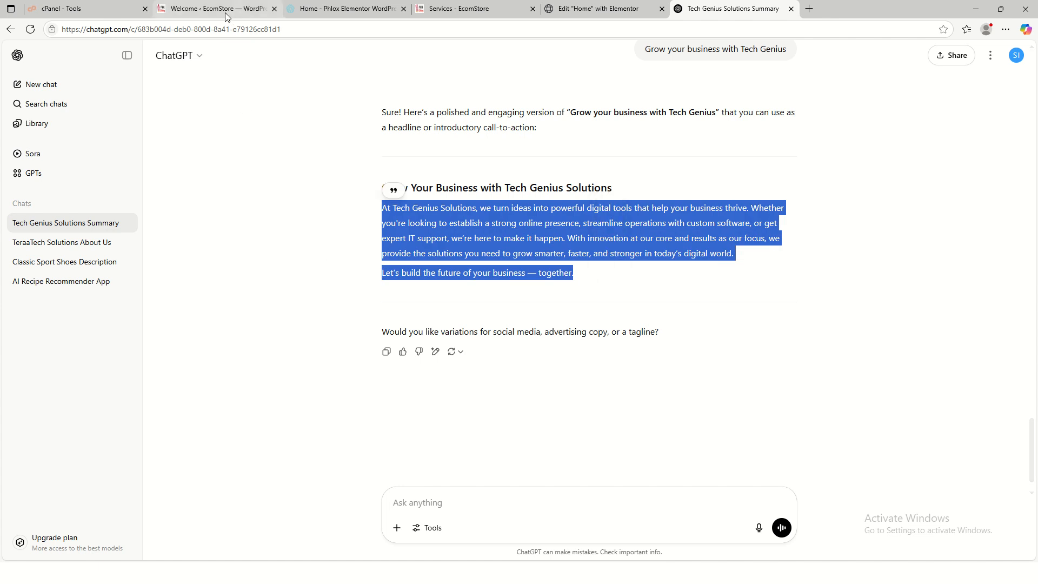
{"action": "left_click", "coordinate": [597, 9]}
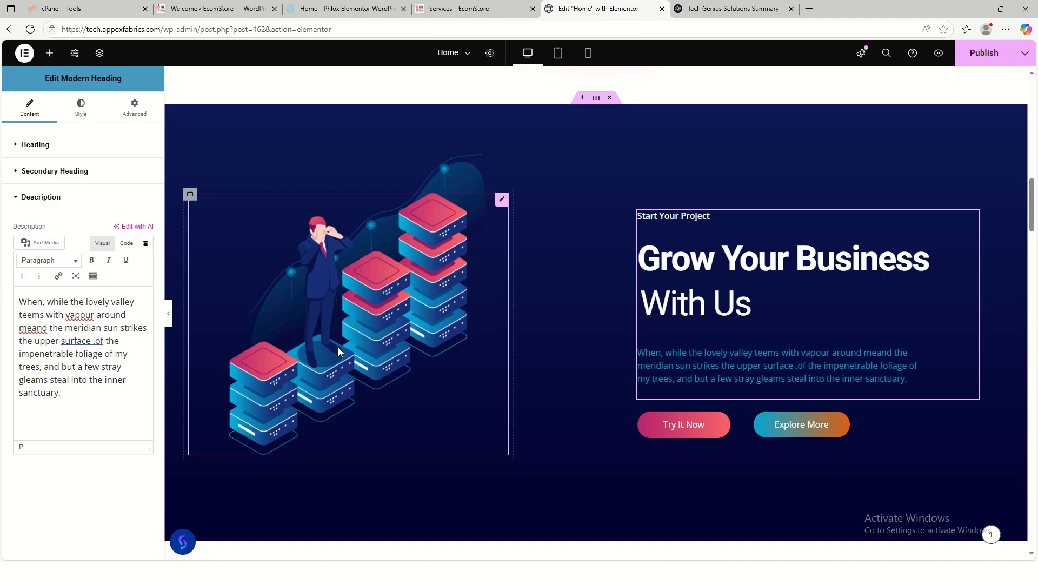
- Paste the Tech Genius Solutions paragraph over the hero description and remove the dash before 'together'
{"action": "left_click", "coordinate": [106, 399]}
{"action": "key", "text": "ctrl+a"}
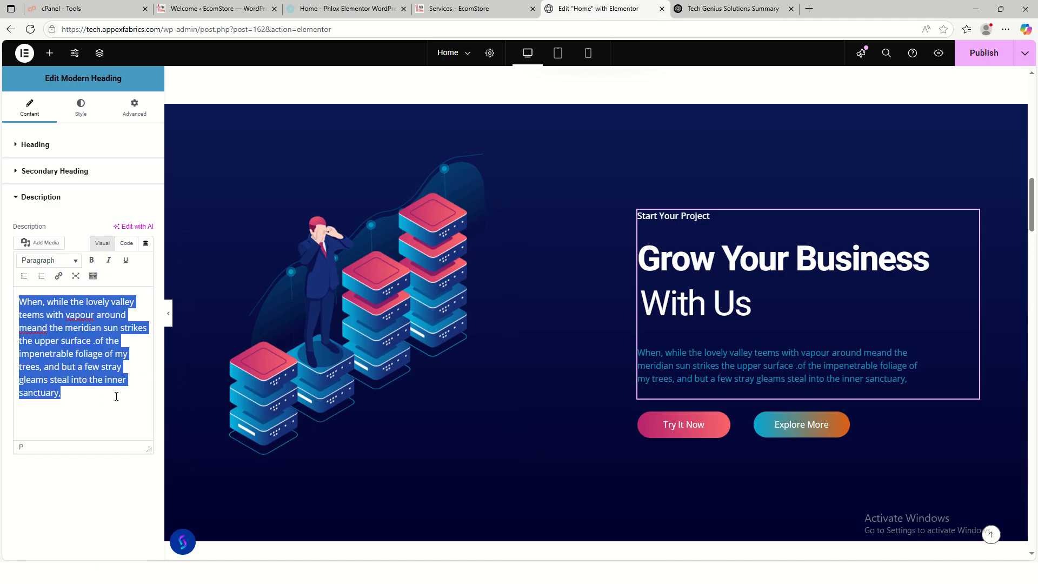
{"action": "key", "text": "ctrl+v"}
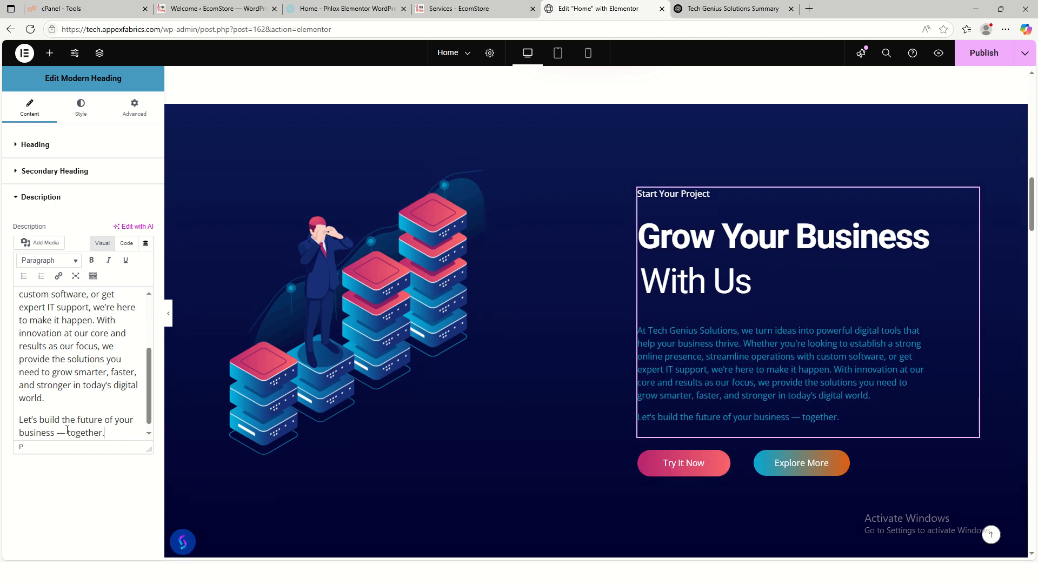
{"action": "key", "text": "BackSpace"}
{"action": "key", "text": "BackSpace"}
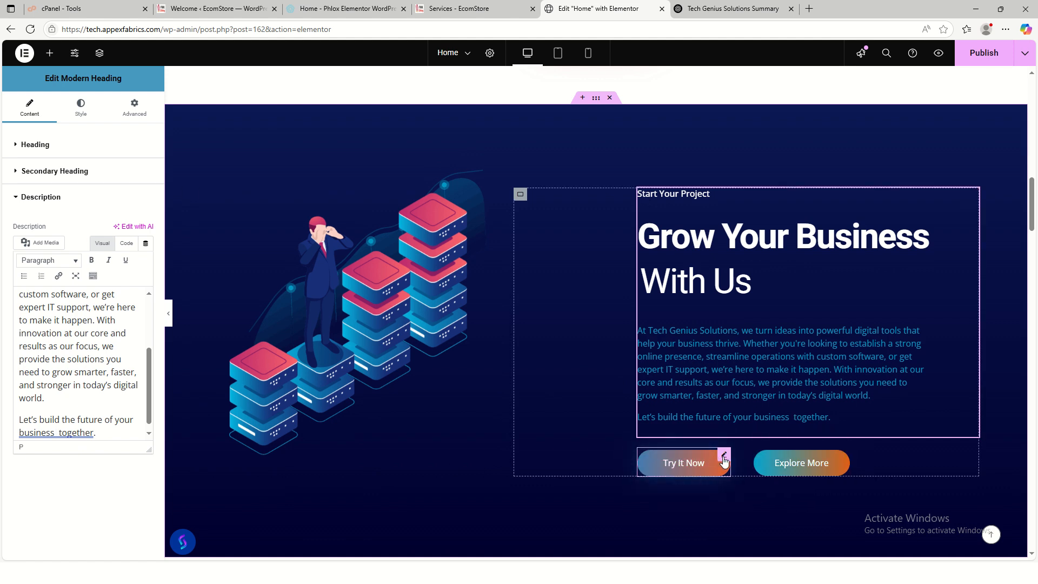
{"action": "left_click", "coordinate": [724, 460]}
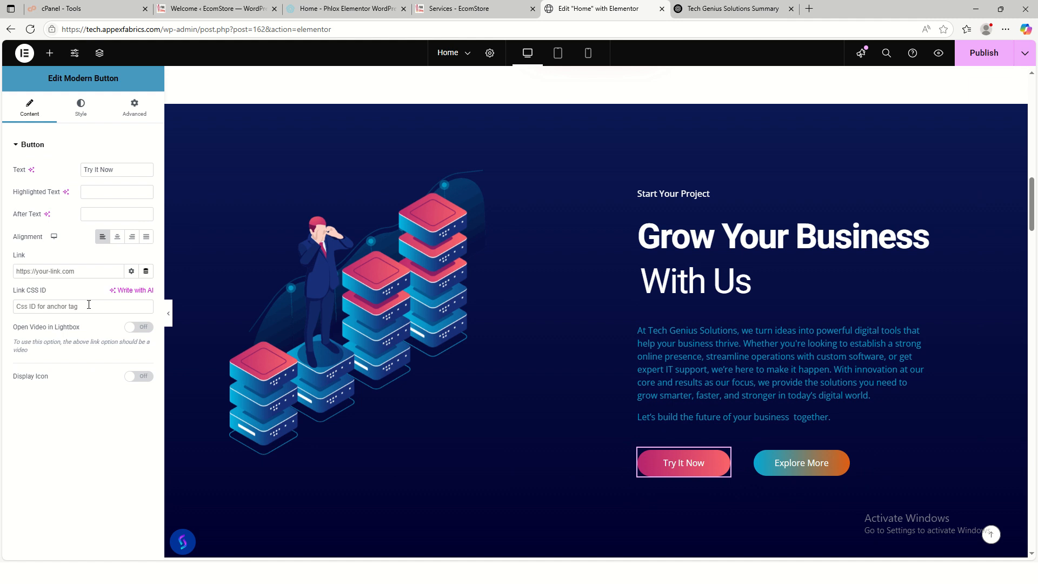
- Relabel the Try It Now button as Contact Us and Explore More as About Us
{"action": "left_click_drag", "start_coordinate": [112, 169], "coordinate": [26, 171]}
{"action": "type", "text": "CO"}
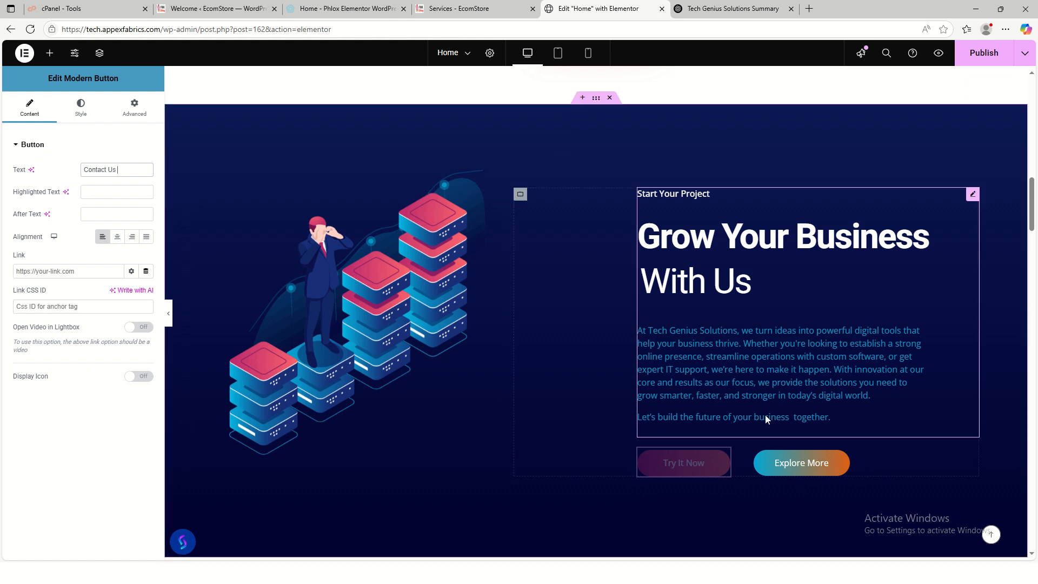
{"action": "left_click", "coordinate": [815, 466]}
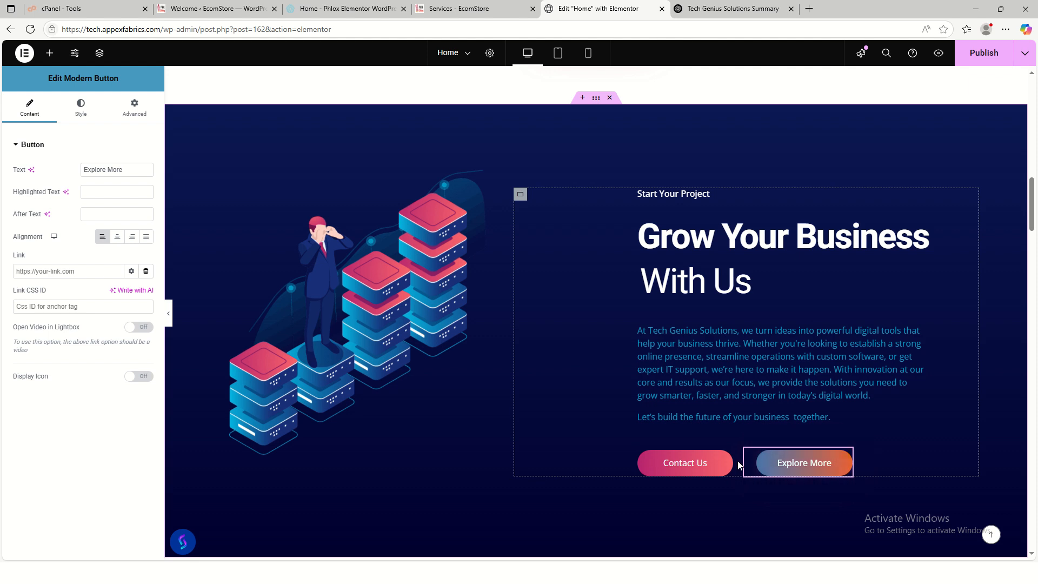
{"action": "left_click_drag", "start_coordinate": [125, 171], "coordinate": [54, 172]}
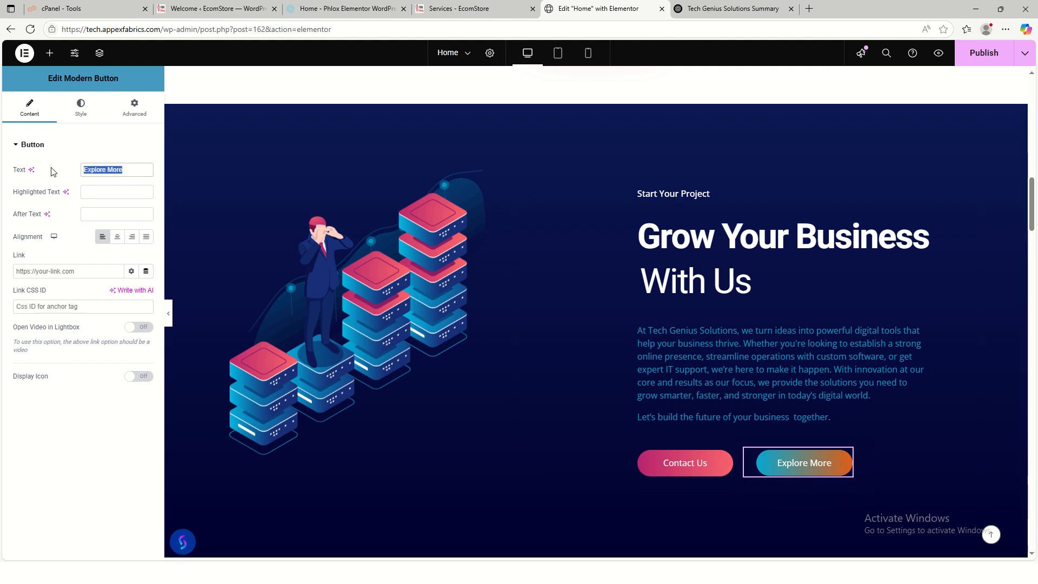
{"action": "type", "text": "aO"}
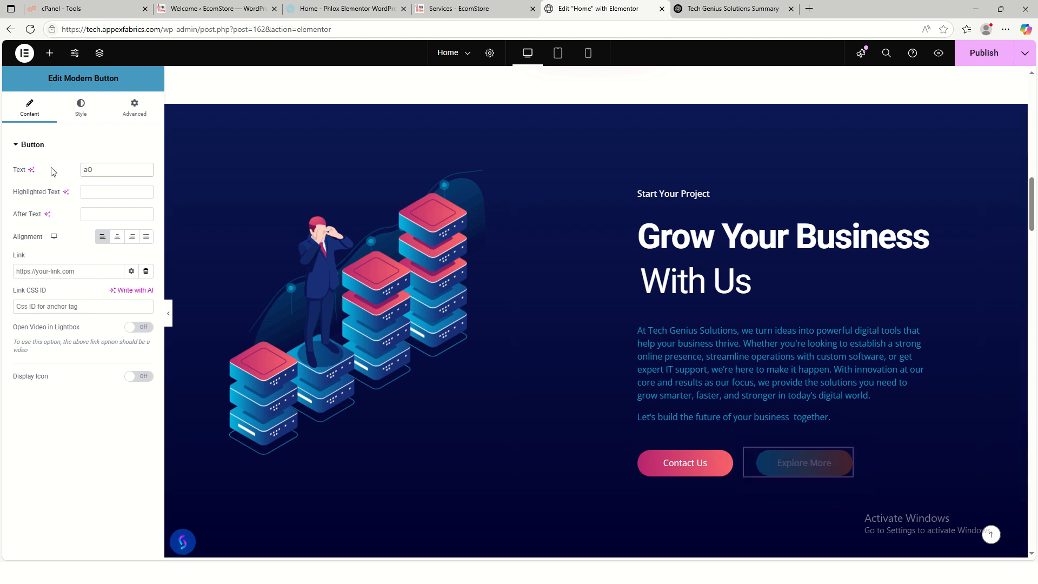
{"action": "key", "text": "BackSpace"}
{"action": "key", "text": "BackSpace"}
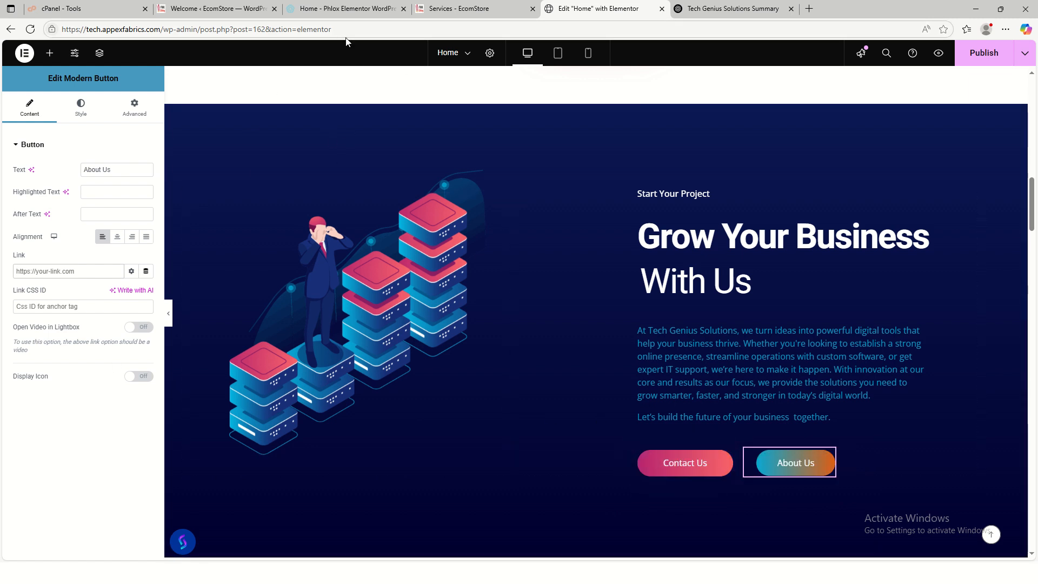
{"action": "left_click", "coordinate": [207, 15]}
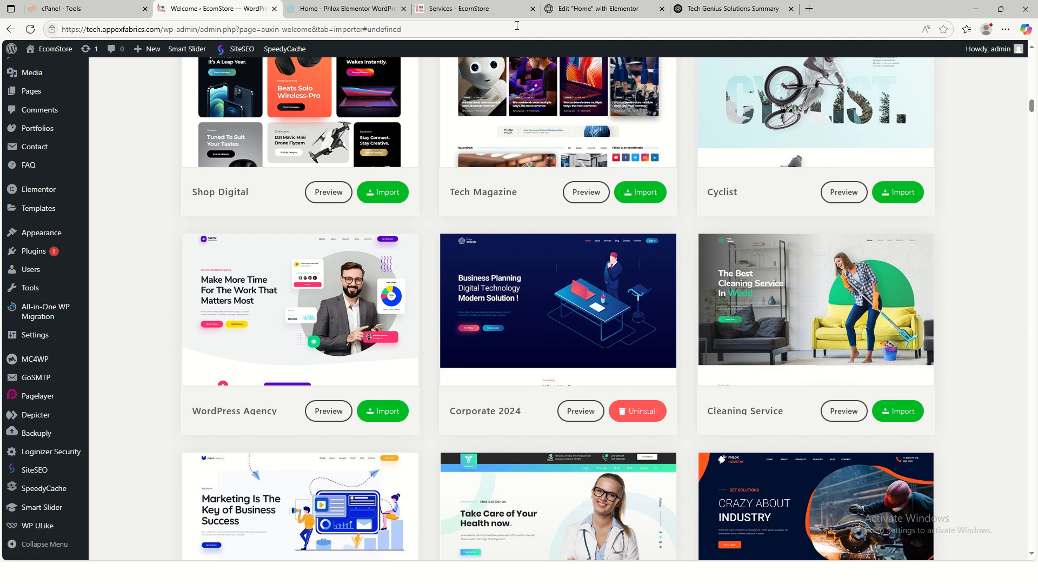
- Copy the site's /contact/ page URL and set it as the Contact Us button link
{"action": "left_click", "coordinate": [494, 10]}
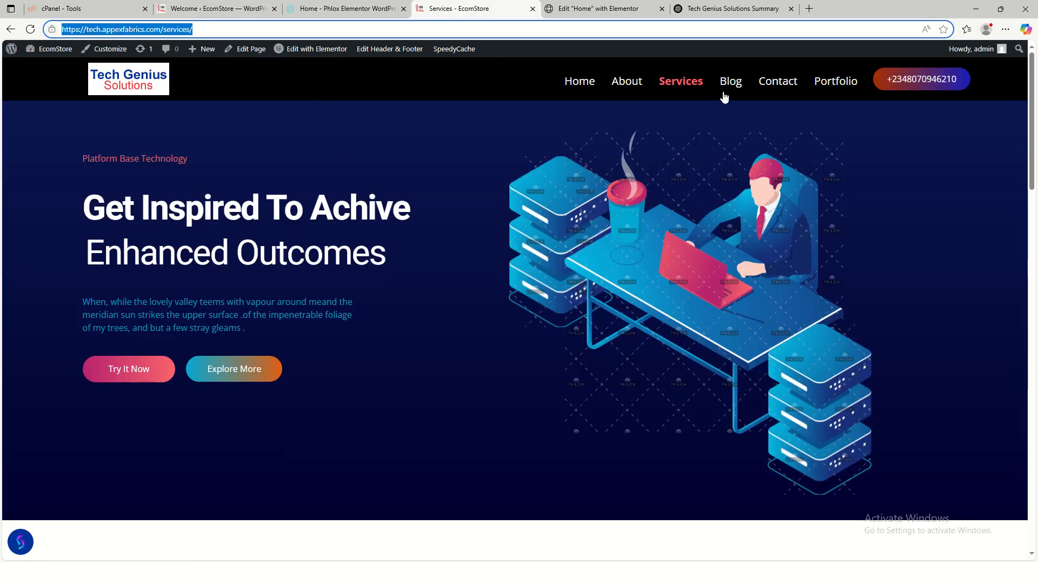
{"action": "left_click", "coordinate": [781, 87]}
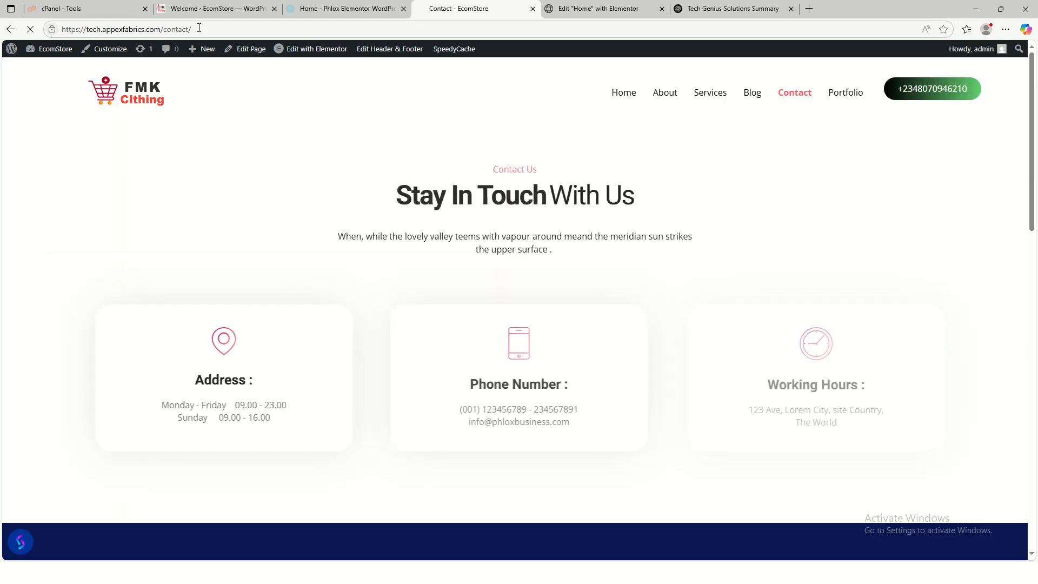
{"action": "left_click", "coordinate": [201, 29]}
{"action": "key", "text": "ctrl+c"}
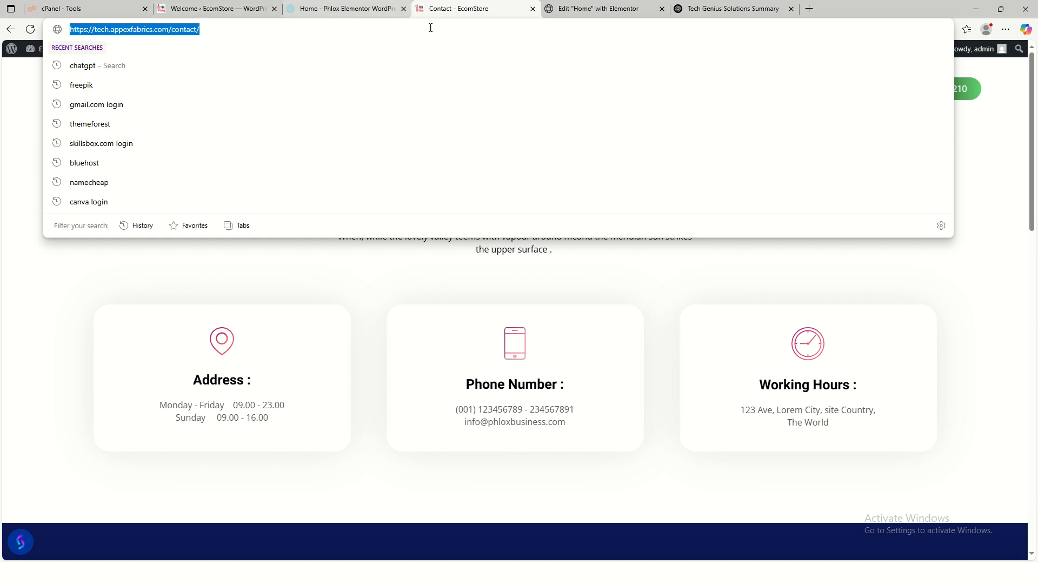
{"action": "left_click", "coordinate": [584, 9]}
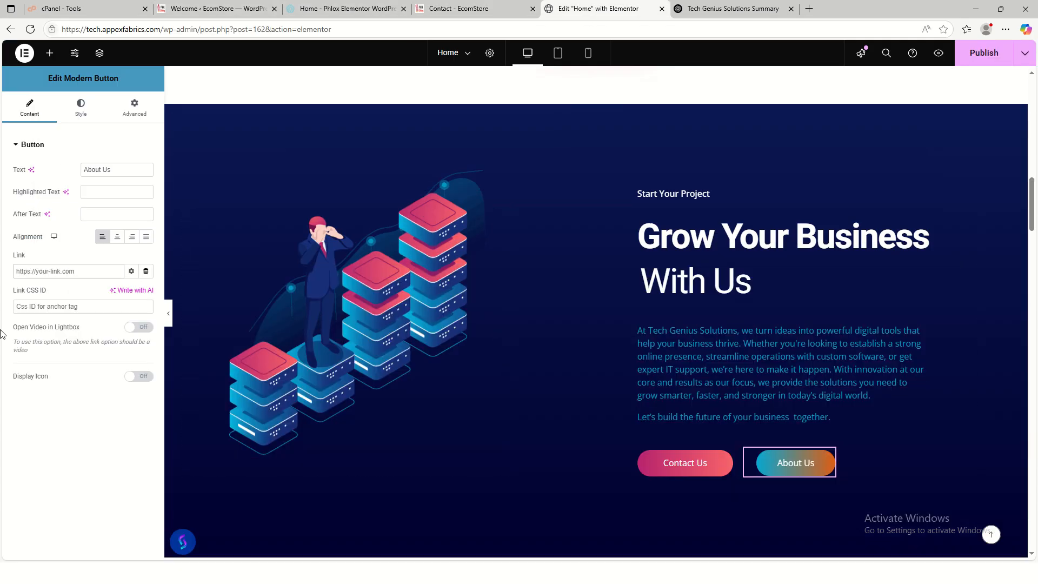
{"action": "left_click", "coordinate": [58, 275]}
{"action": "key", "text": "ctrl+v"}
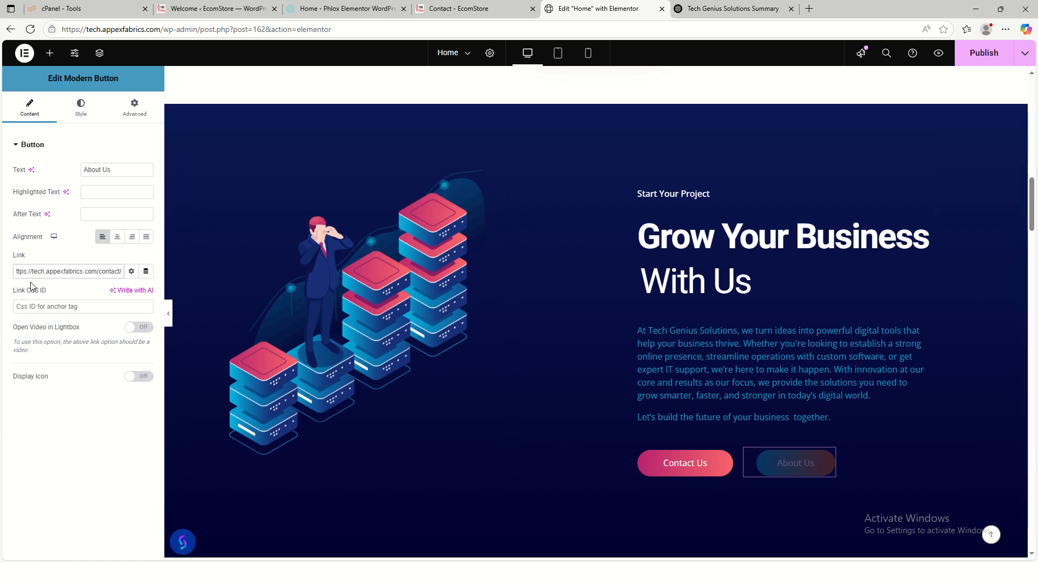
{"action": "left_click", "coordinate": [690, 467]}
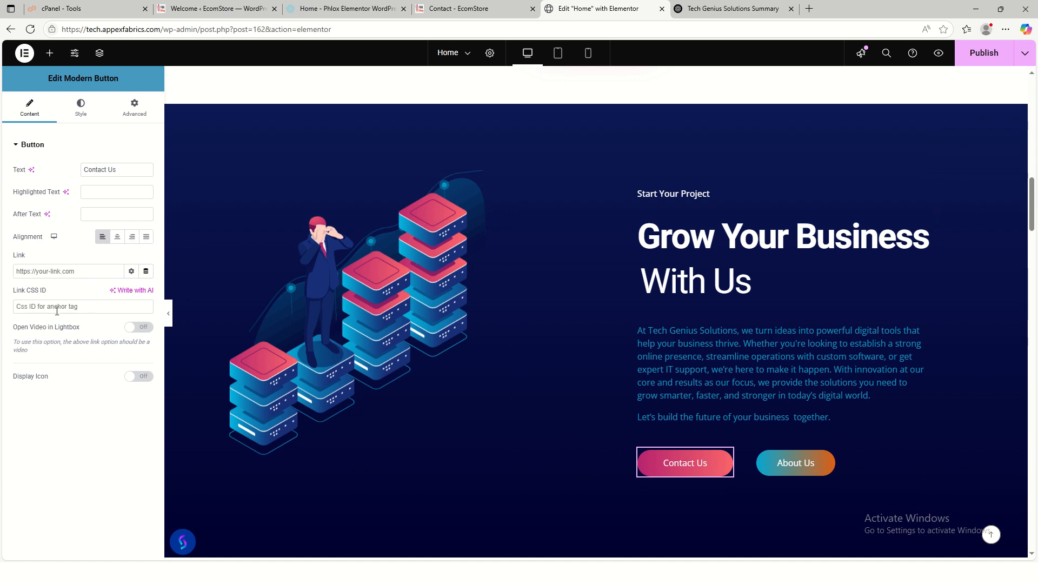
{"action": "left_click", "coordinate": [59, 273]}
{"action": "key", "text": "ctrl+v"}
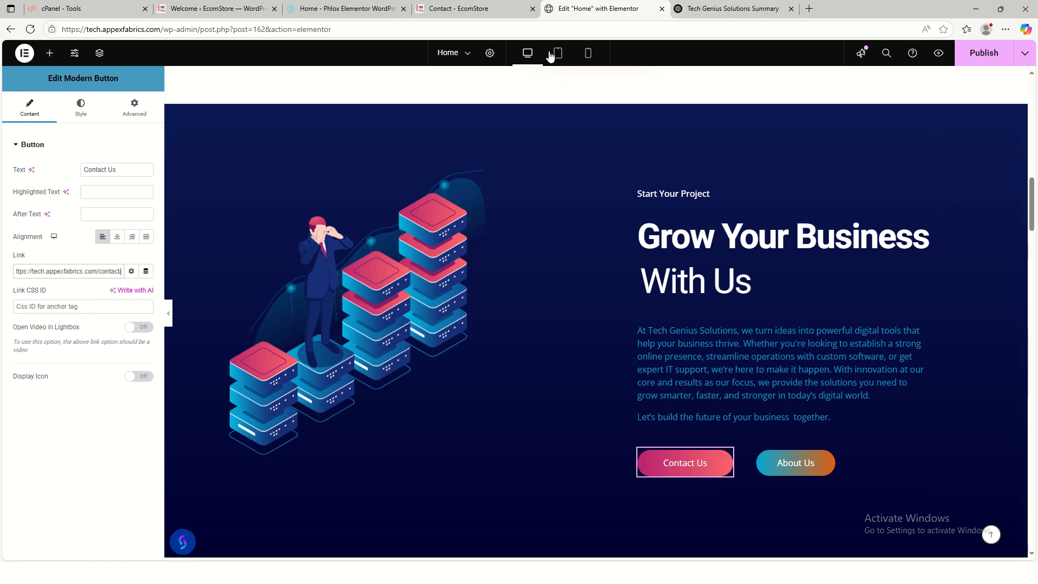
- Copy the /about/ page URL and replace the About Us button link with it
{"action": "left_click", "coordinate": [458, 9]}
{"action": "left_click", "coordinate": [664, 96]}
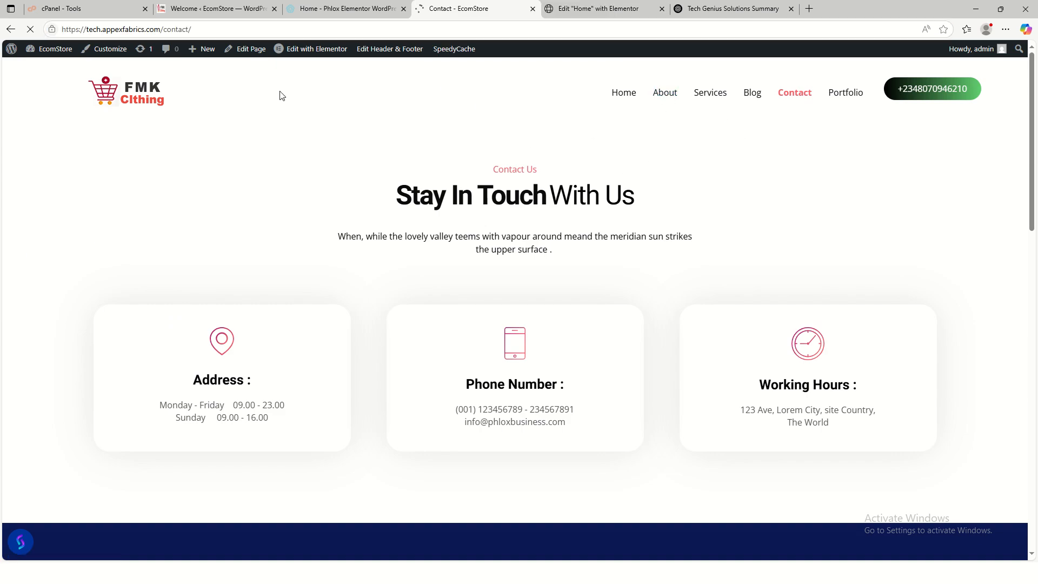
{"action": "left_click", "coordinate": [201, 31]}
{"action": "key", "text": "ctrl+c"}
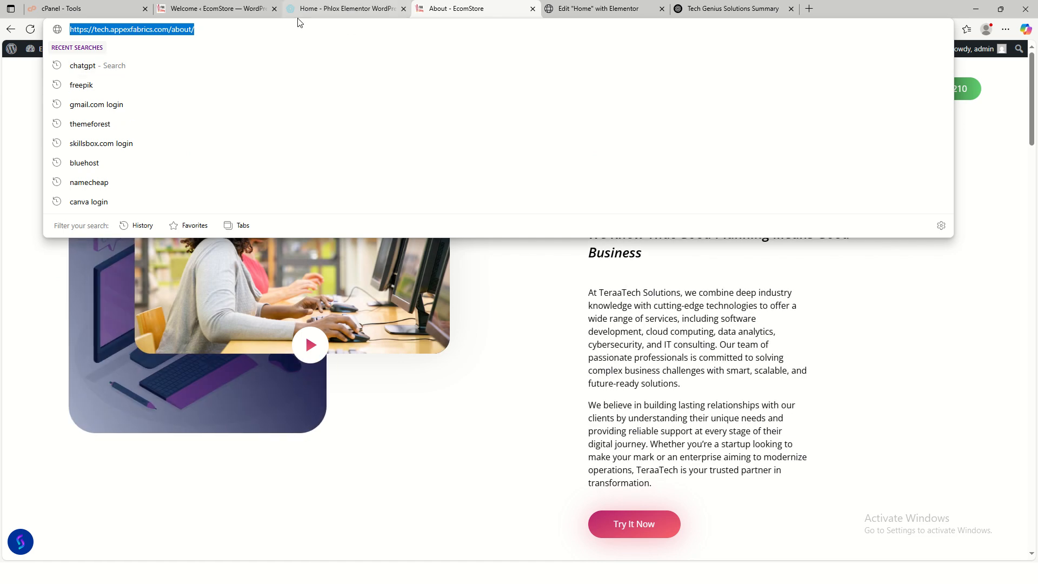
{"action": "left_click", "coordinate": [624, 11]}
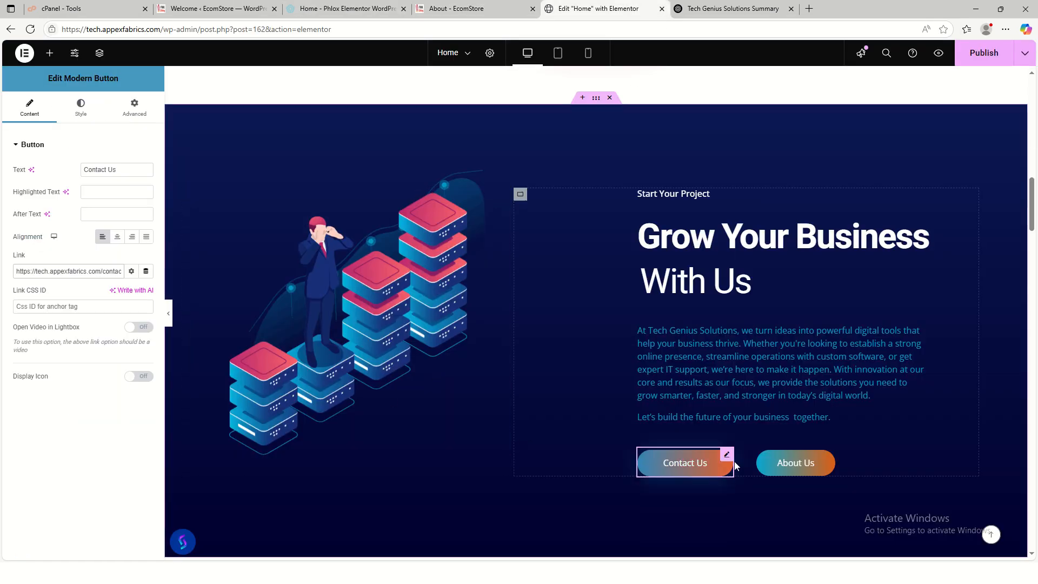
{"action": "left_click", "coordinate": [787, 469]}
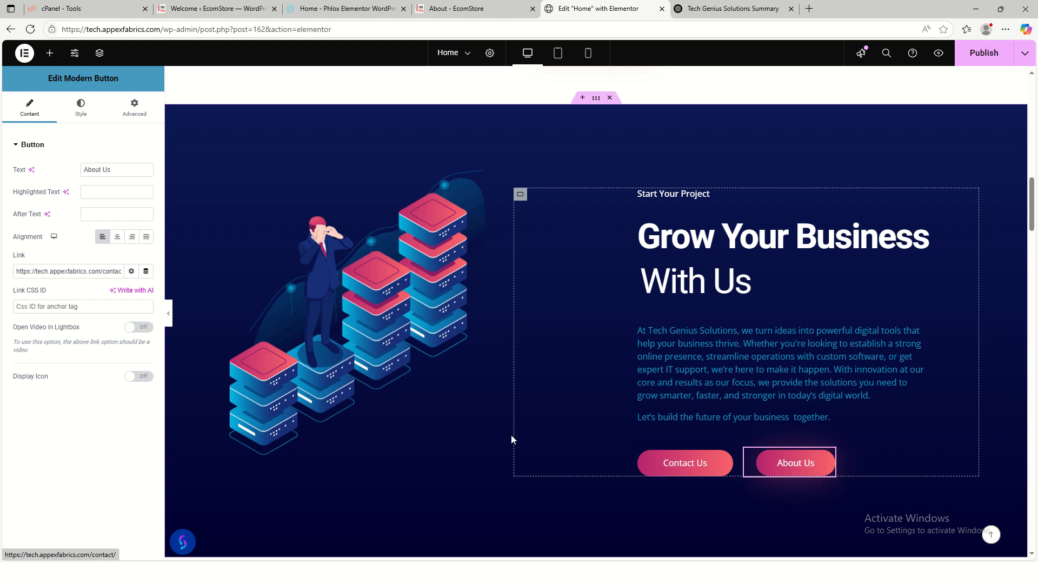
{"action": "key", "text": "ctrl+a"}
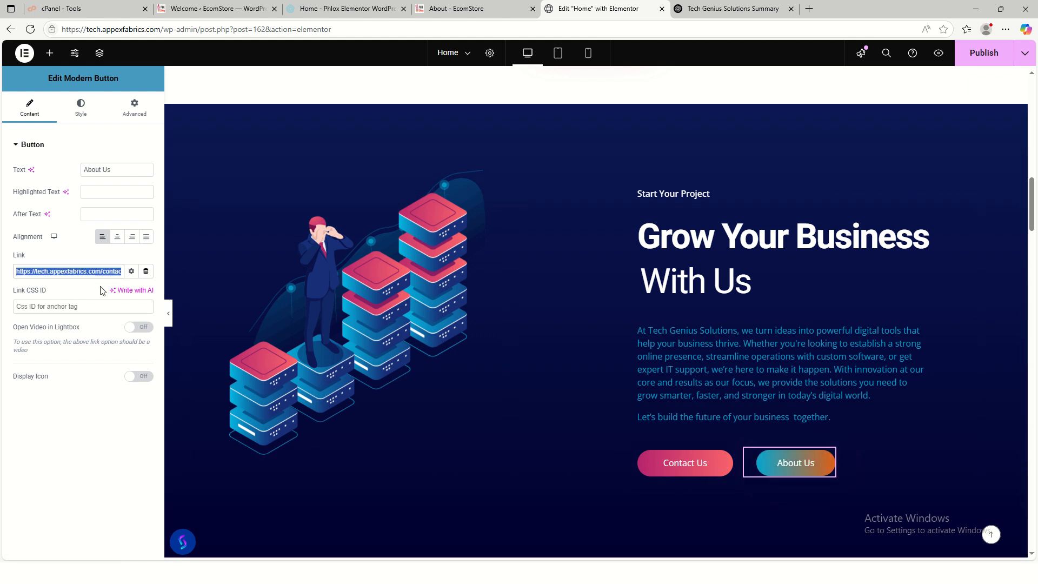
{"action": "key", "text": "BackSpace"}
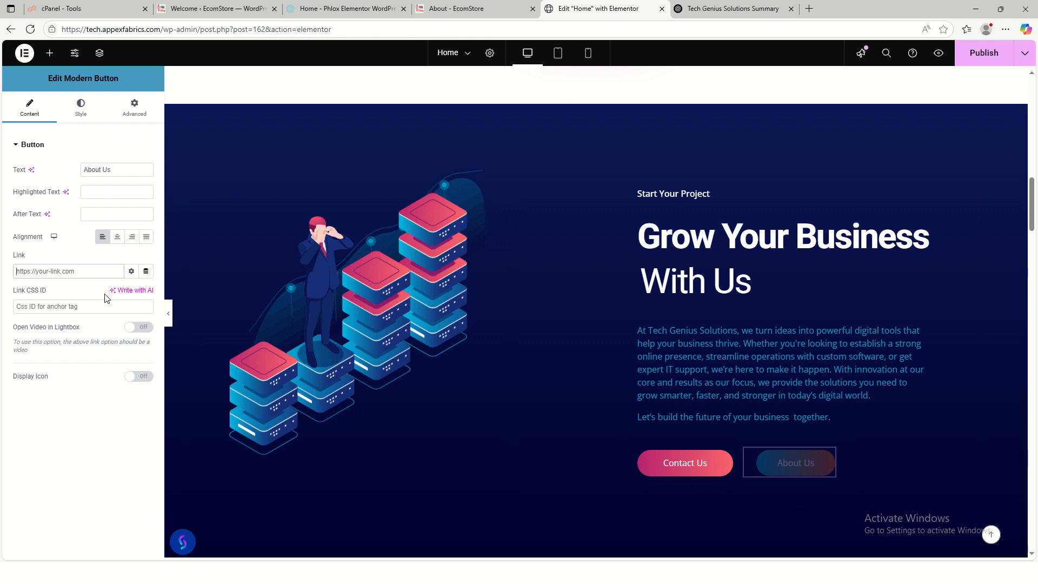
{"action": "key", "text": "ctrl+v"}
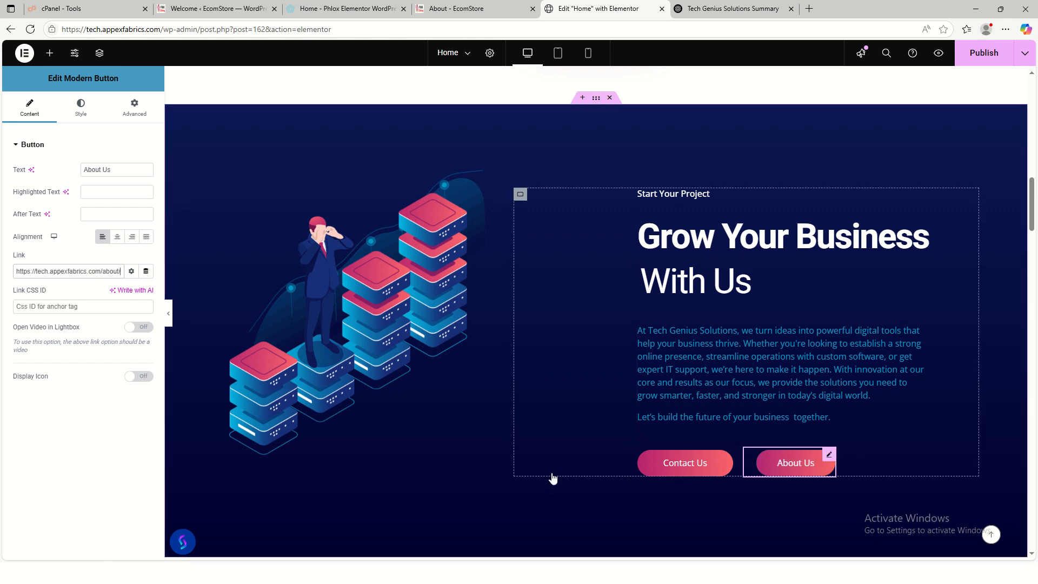
{"action": "scroll", "coordinate": [552, 478], "scroll_direction": "down", "scroll_amount": 7}
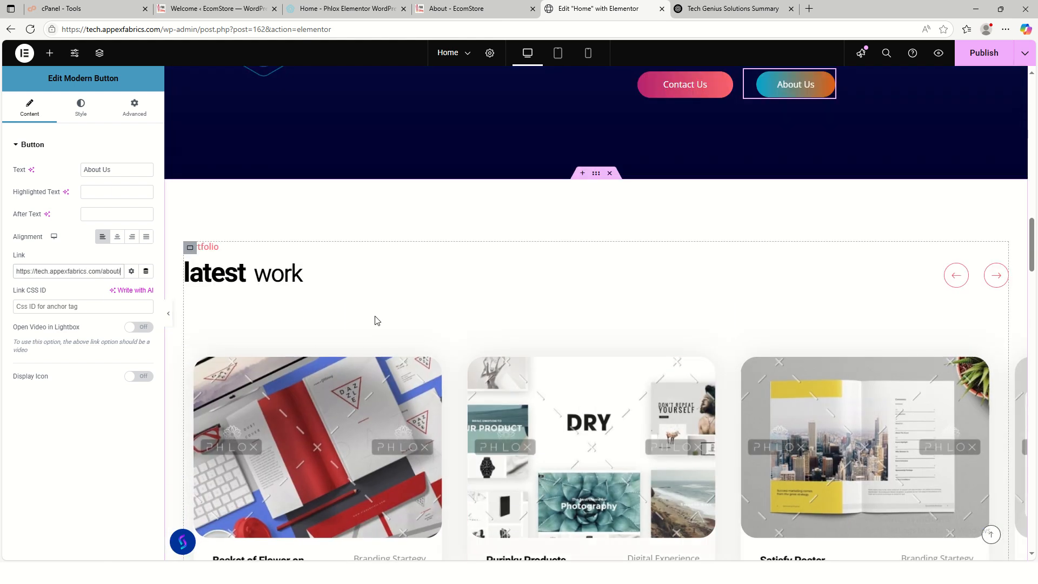
- Change the portfolio heading's text from 'Our latest work' to 'Our Latest Projects'
{"action": "scroll", "coordinate": [316, 327], "scroll_direction": "down", "scroll_amount": 2}
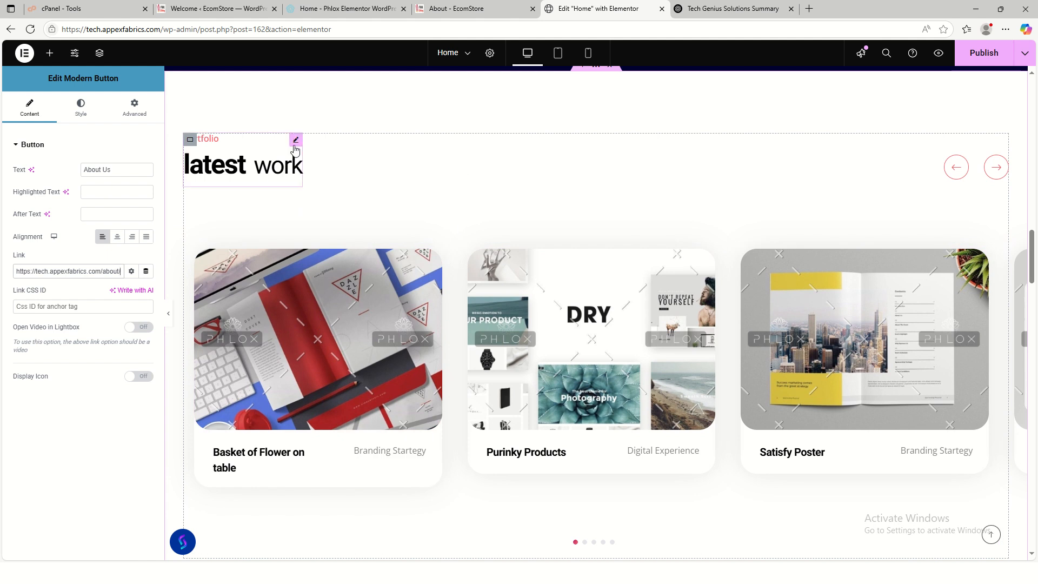
{"action": "left_click", "coordinate": [295, 141]}
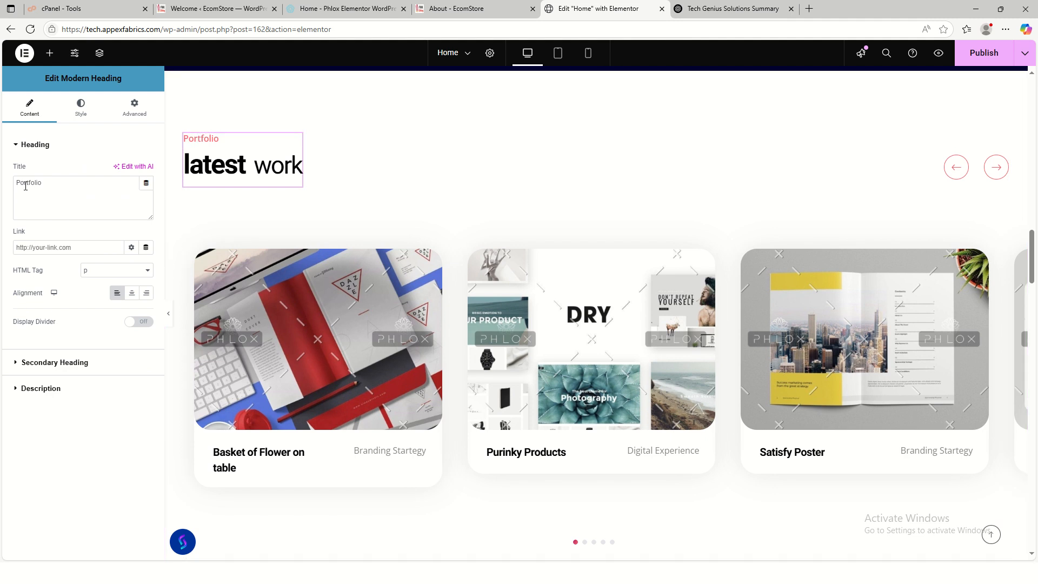
{"action": "left_click", "coordinate": [43, 370]}
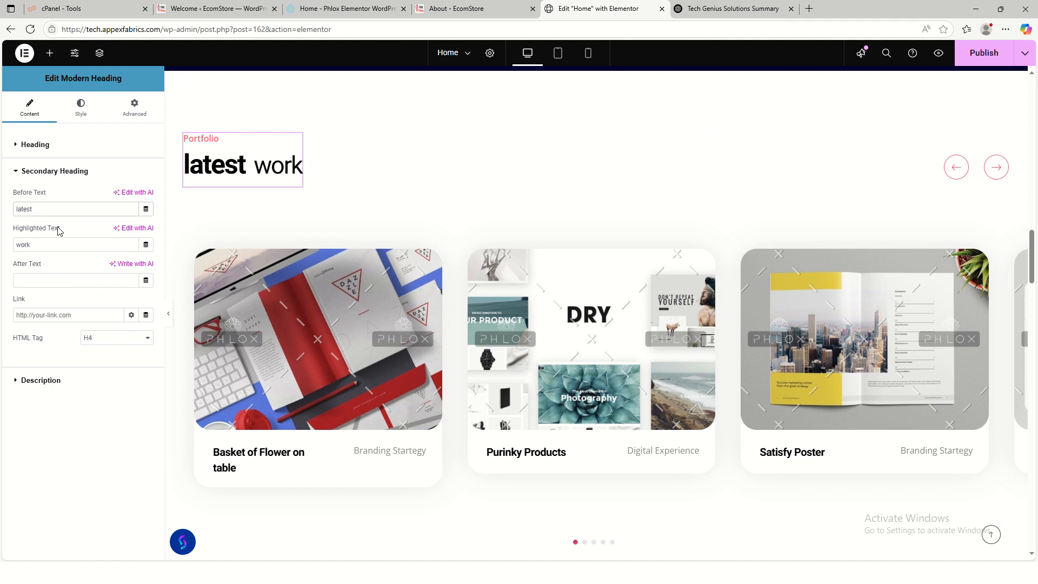
{"action": "type", "text": "Our"}
{"action": "key", "text": "BackSpace"}
{"action": "type", "text": "r"}
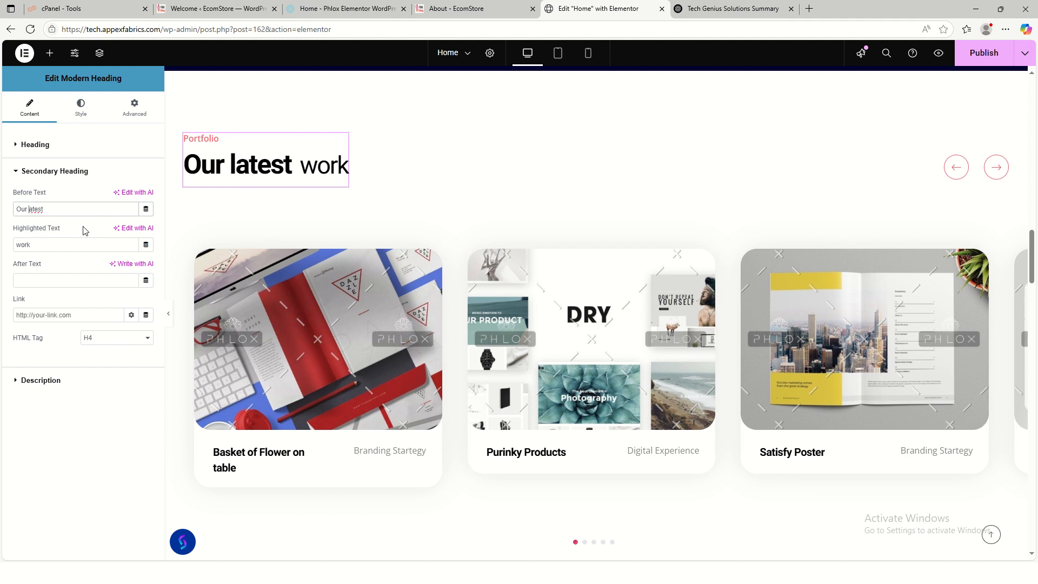
{"action": "type", "text": "l"}
{"action": "left_click_drag", "start_coordinate": [47, 247], "coordinate": [12, 249]}
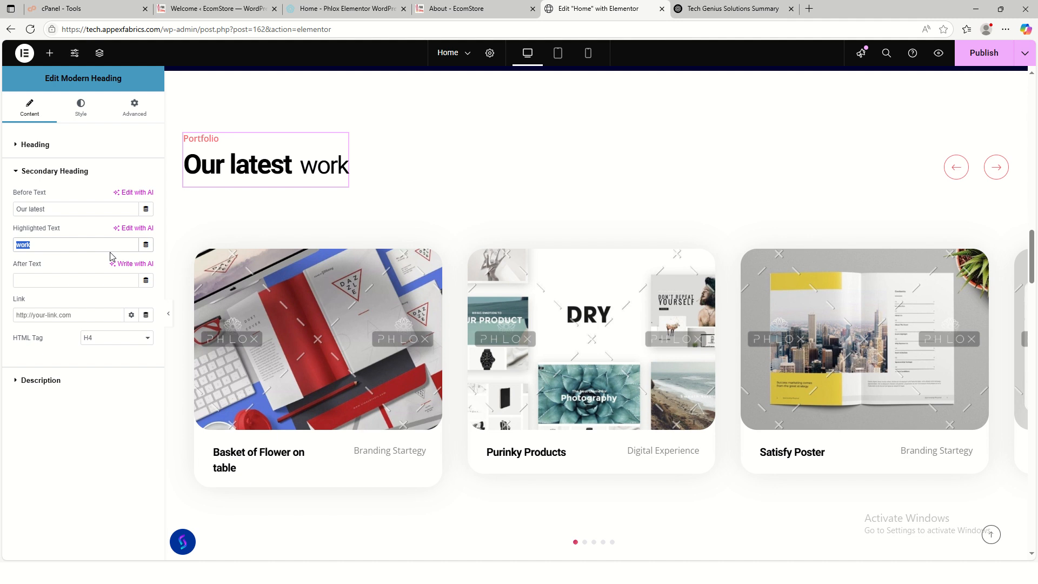
{"action": "type", "text": "pR"}
{"action": "left_click", "coordinate": [32, 208]}
{"action": "type", "text": "L"}
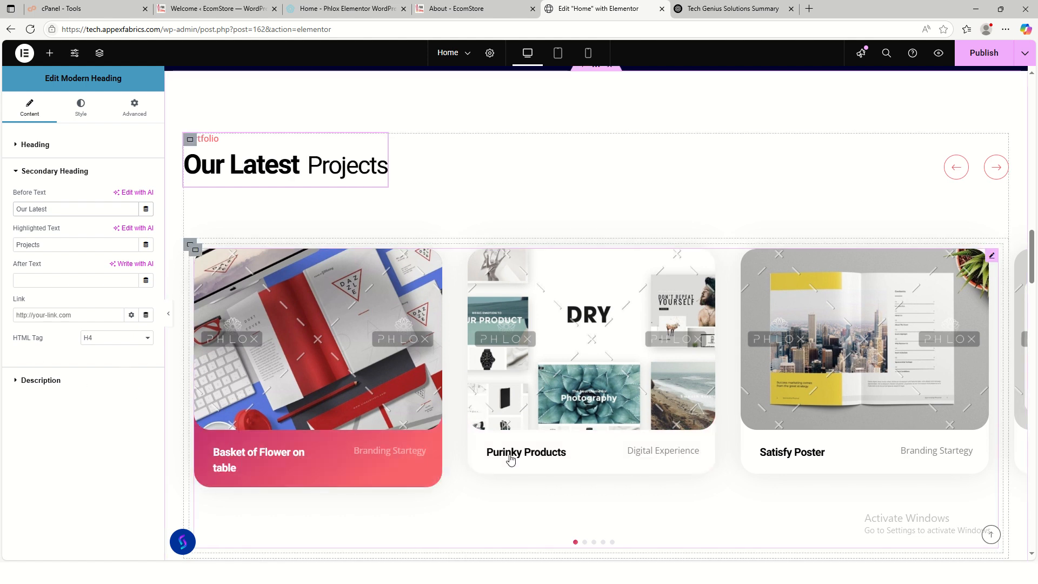
{"action": "left_click", "coordinate": [991, 258]}
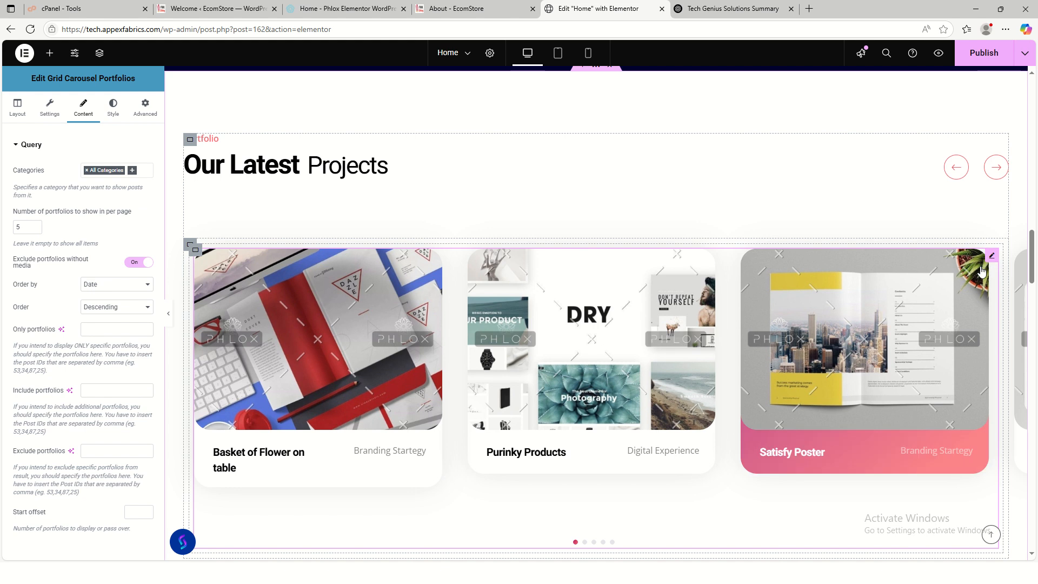
- Delete the Our Pricing section with its Designing, Developing and Supporting price cards
{"action": "scroll", "coordinate": [644, 388], "scroll_direction": "down", "scroll_amount": 8}
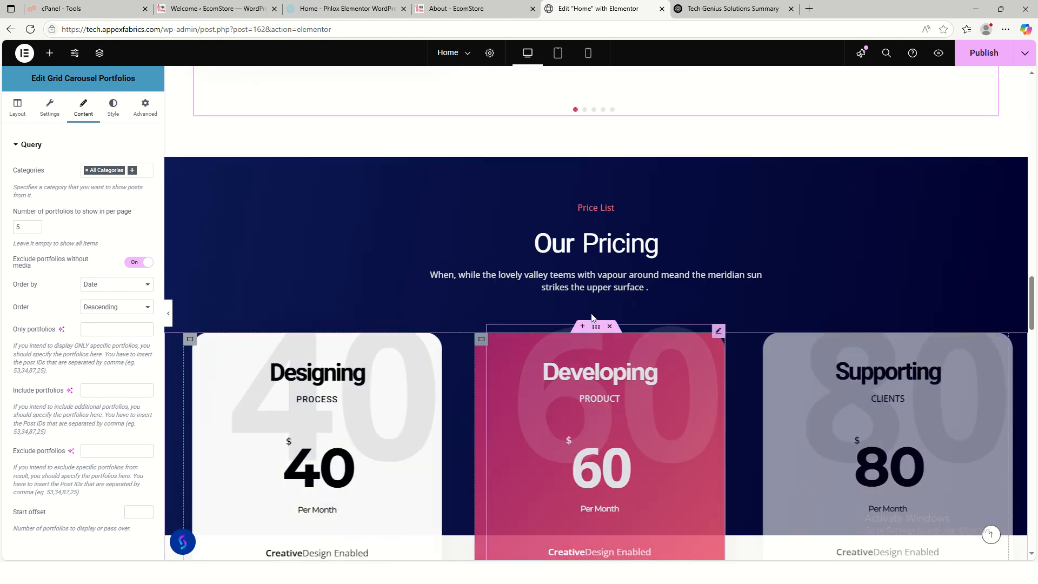
{"action": "scroll", "coordinate": [651, 368], "scroll_direction": "down", "scroll_amount": 10}
{"action": "scroll", "coordinate": [653, 374], "scroll_direction": "up", "scroll_amount": 10}
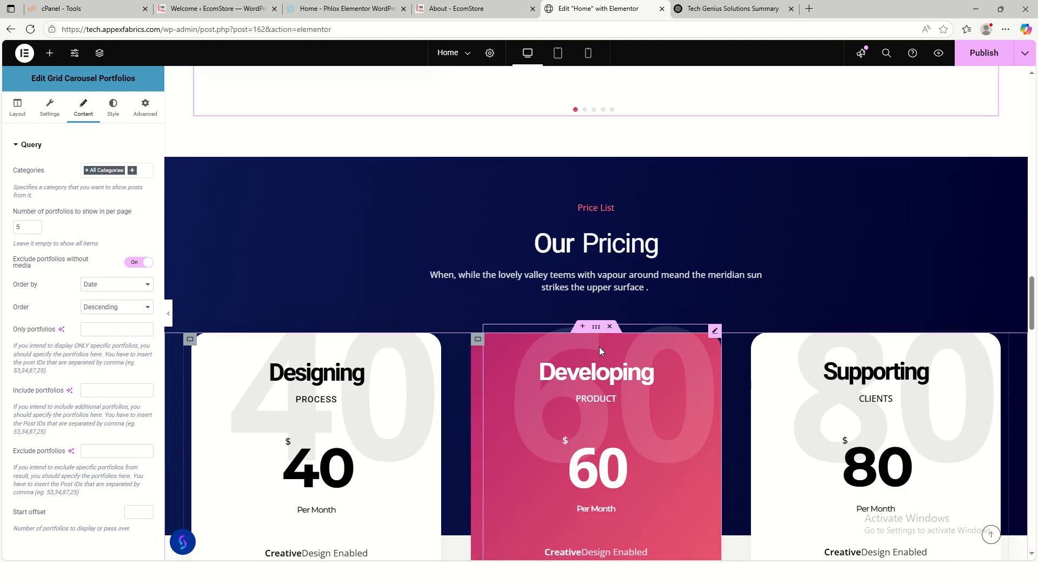
{"action": "scroll", "coordinate": [674, 373], "scroll_direction": "down", "scroll_amount": 15}
{"action": "scroll", "coordinate": [680, 365], "scroll_direction": "up", "scroll_amount": 15}
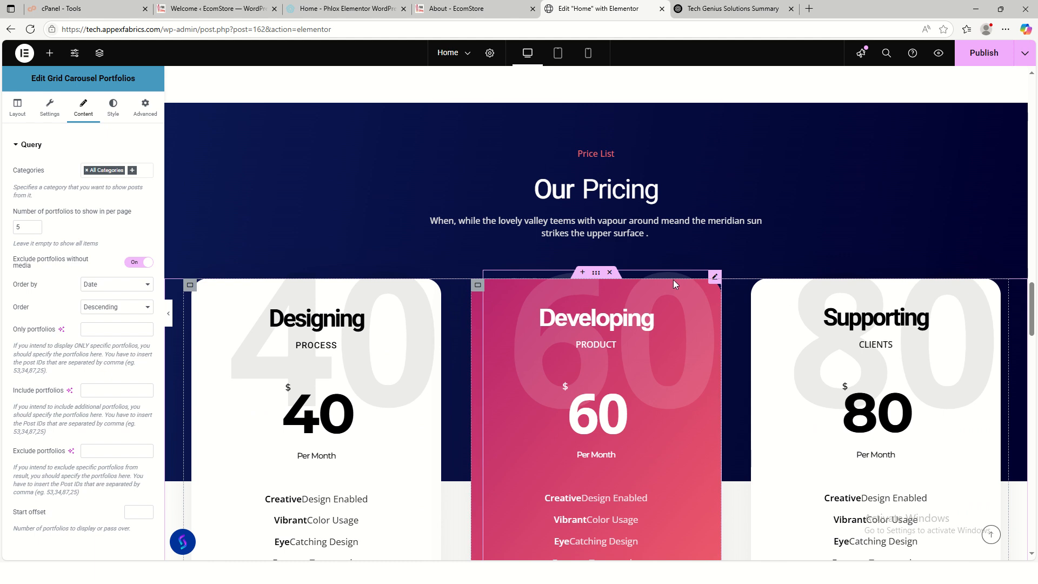
{"action": "scroll", "coordinate": [920, 262], "scroll_direction": "up", "scroll_amount": 2}
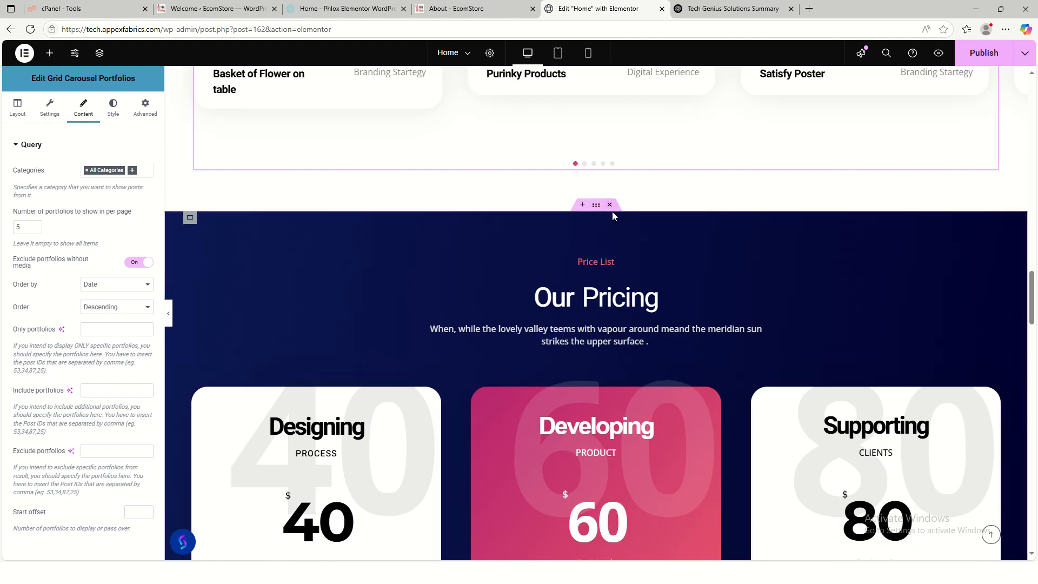
{"action": "scroll", "coordinate": [609, 212], "scroll_direction": "down", "scroll_amount": 7}
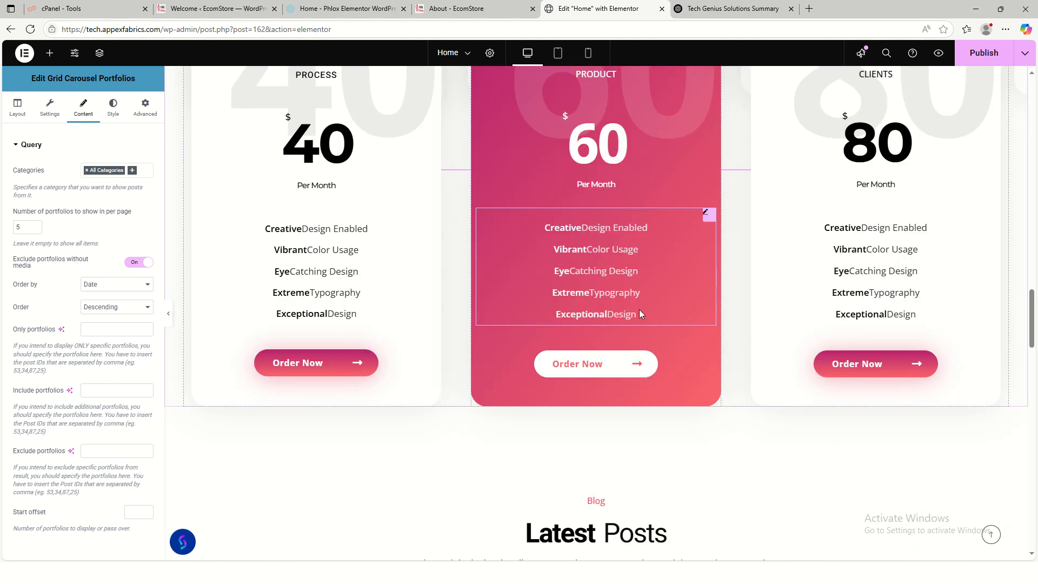
{"action": "scroll", "coordinate": [640, 309], "scroll_direction": "up", "scroll_amount": 4}
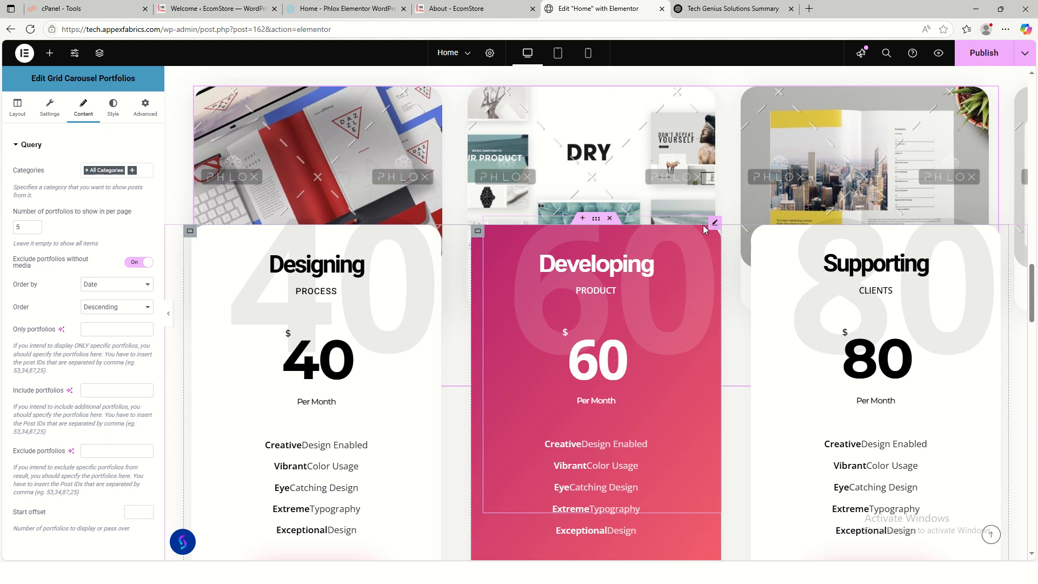
{"action": "left_click", "coordinate": [610, 219]}
{"action": "scroll", "coordinate": [765, 346], "scroll_direction": "down", "scroll_amount": 3}
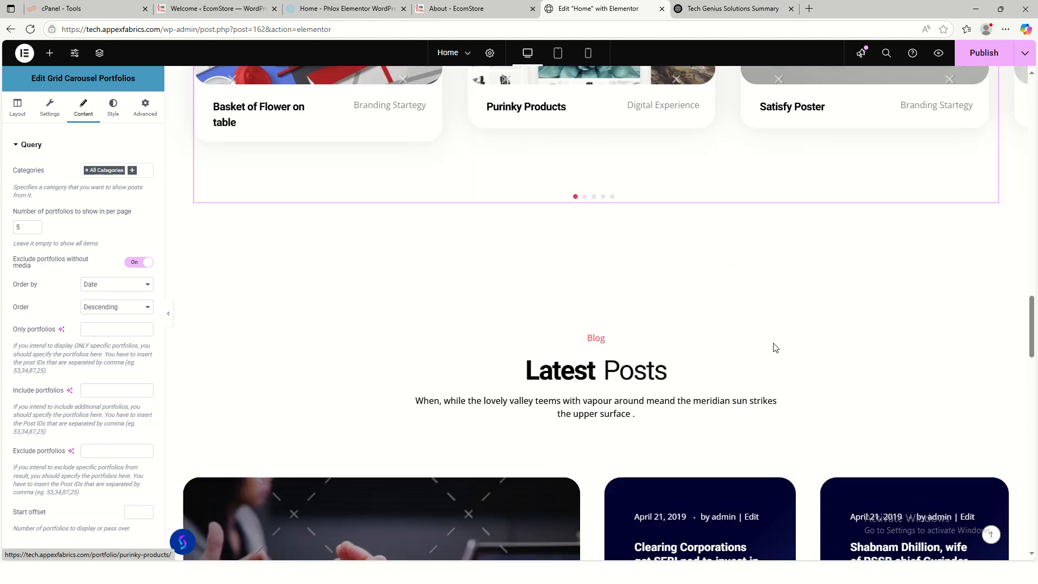
{"action": "scroll", "coordinate": [768, 379], "scroll_direction": "up", "scroll_amount": 8}
{"action": "scroll", "coordinate": [594, 351], "scroll_direction": "down", "scroll_amount": 2}
{"action": "scroll", "coordinate": [600, 439], "scroll_direction": "down", "scroll_amount": 8}
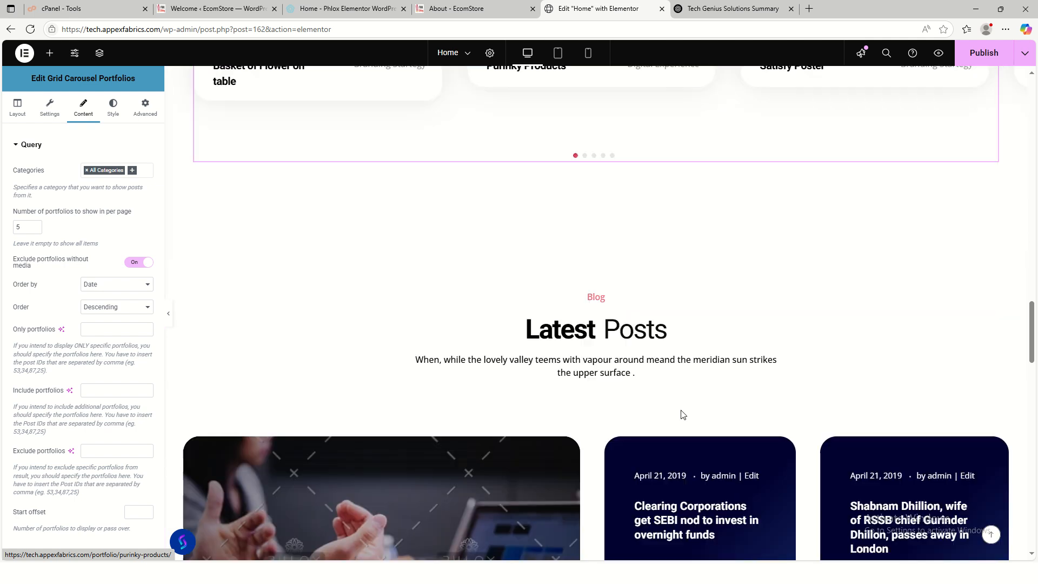
{"action": "left_click", "coordinate": [701, 260]}
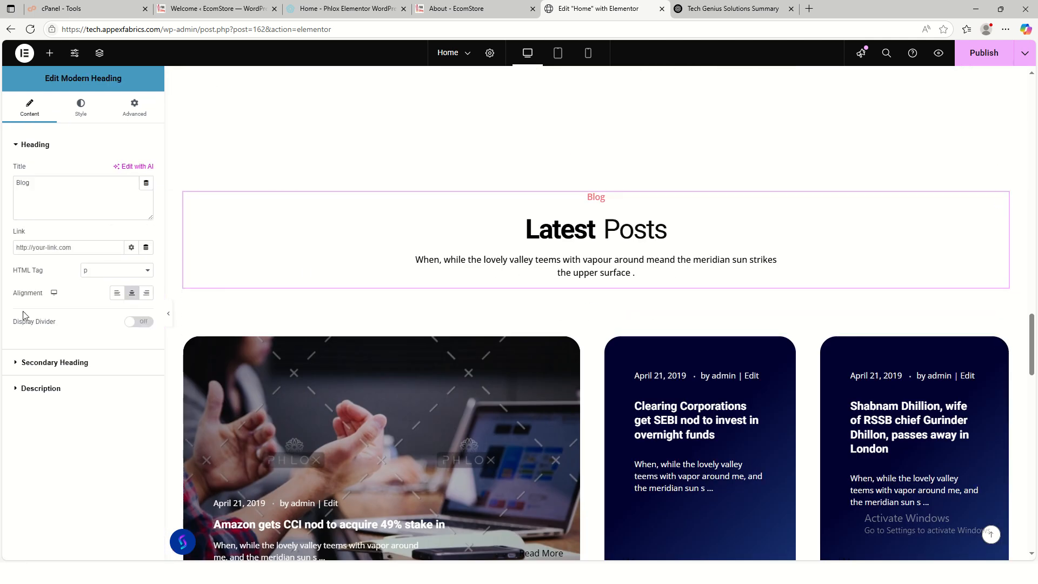
- Change the blog section's small title from 'Blog' to 'Our Blog'
{"action": "left_click", "coordinate": [22, 187]}
{"action": "type", "text": "Our"}
{"action": "left_click", "coordinate": [67, 363]}
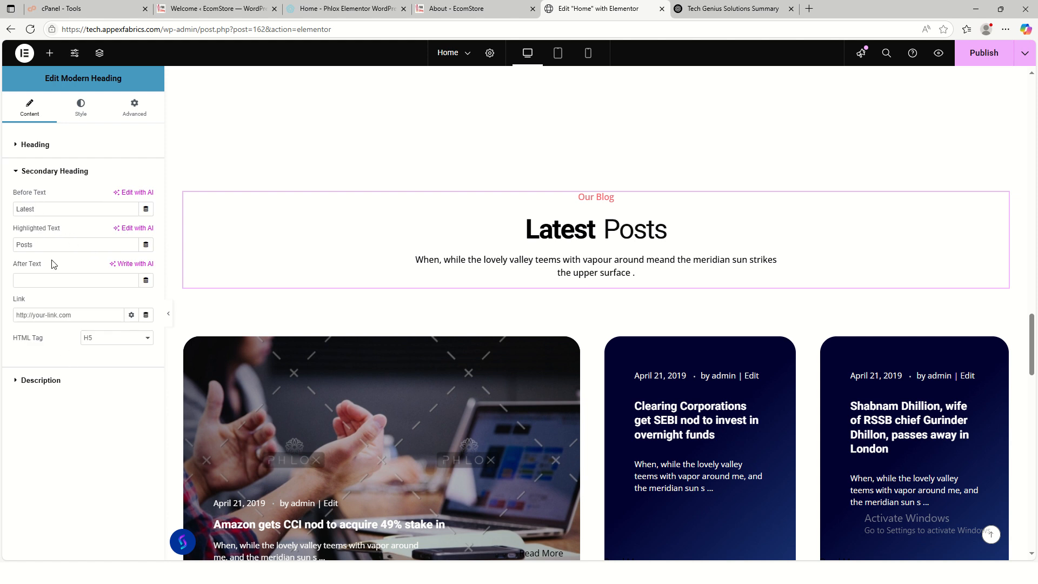
- Empty the description paragraph under the Latest Posts heading
{"action": "left_click", "coordinate": [54, 380]}
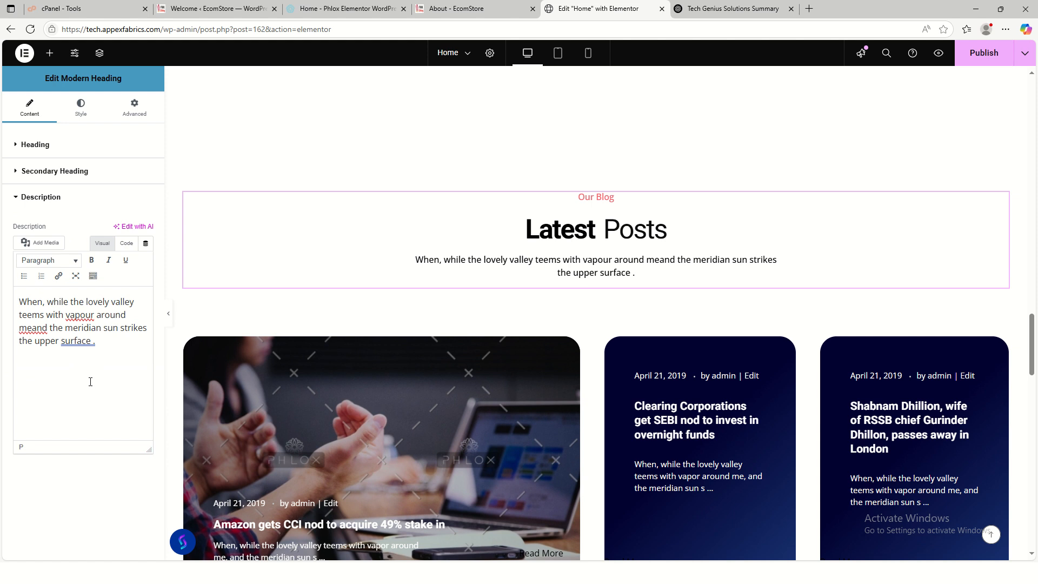
{"action": "key", "text": "ctrl+a"}
{"action": "key", "text": "BackSpace"}
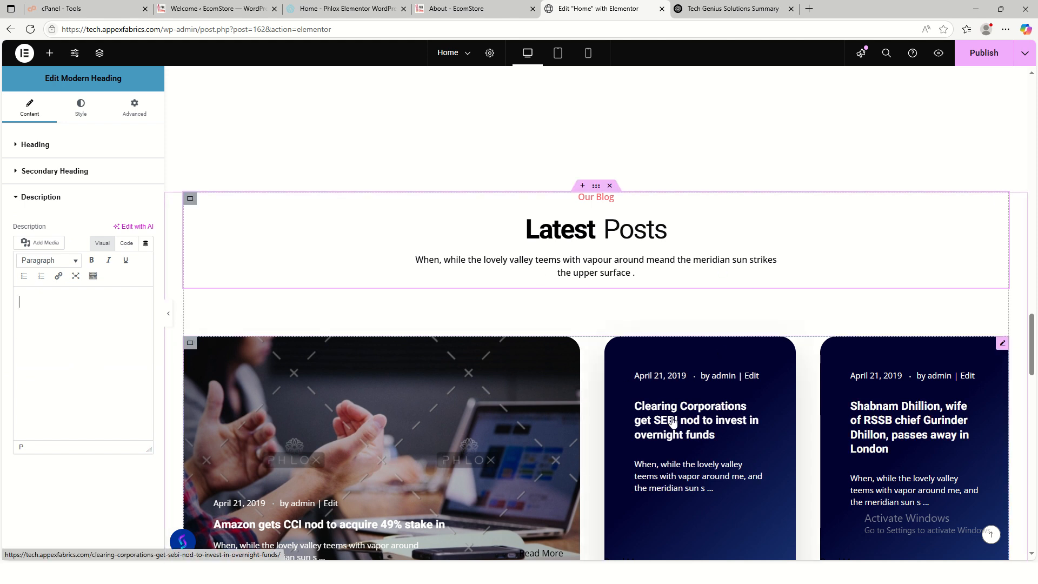
{"action": "scroll", "coordinate": [737, 433], "scroll_direction": "down", "scroll_amount": 2}
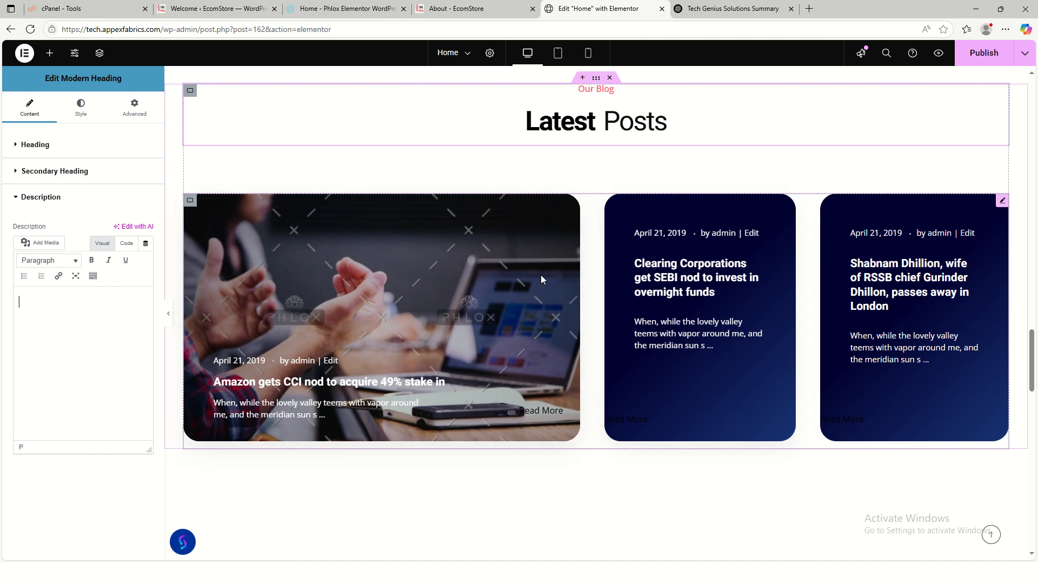
{"action": "scroll", "coordinate": [913, 320], "scroll_direction": "down", "scroll_amount": 4}
{"action": "scroll", "coordinate": [690, 327], "scroll_direction": "down", "scroll_amount": 5}
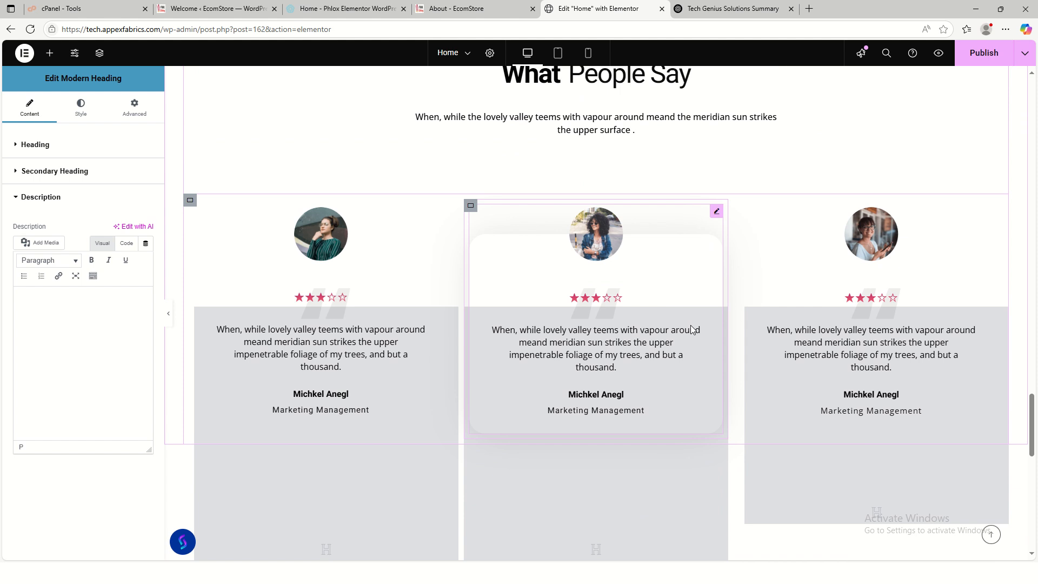
{"action": "scroll", "coordinate": [695, 335], "scroll_direction": "up", "scroll_amount": 3}
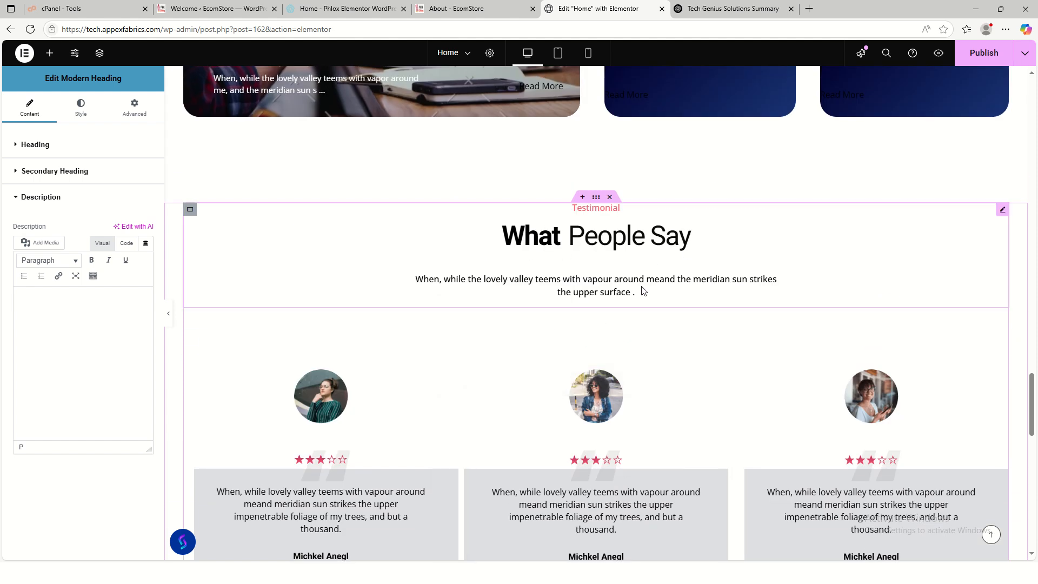
{"action": "scroll", "coordinate": [680, 363], "scroll_direction": "down", "scroll_amount": 1}
{"action": "scroll", "coordinate": [681, 363], "scroll_direction": "down", "scroll_amount": 10}
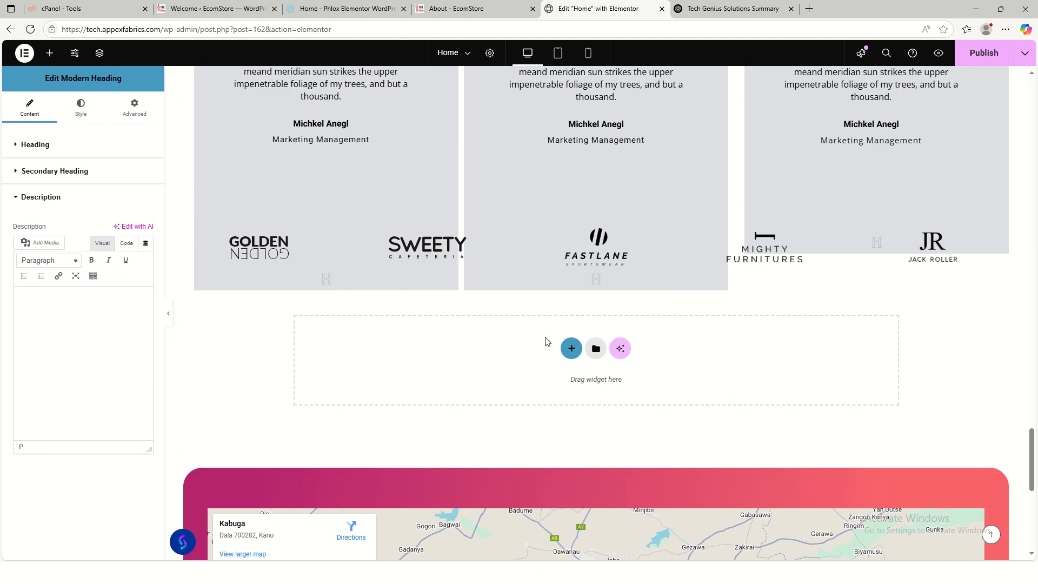
{"action": "scroll", "coordinate": [711, 349], "scroll_direction": "up", "scroll_amount": 5}
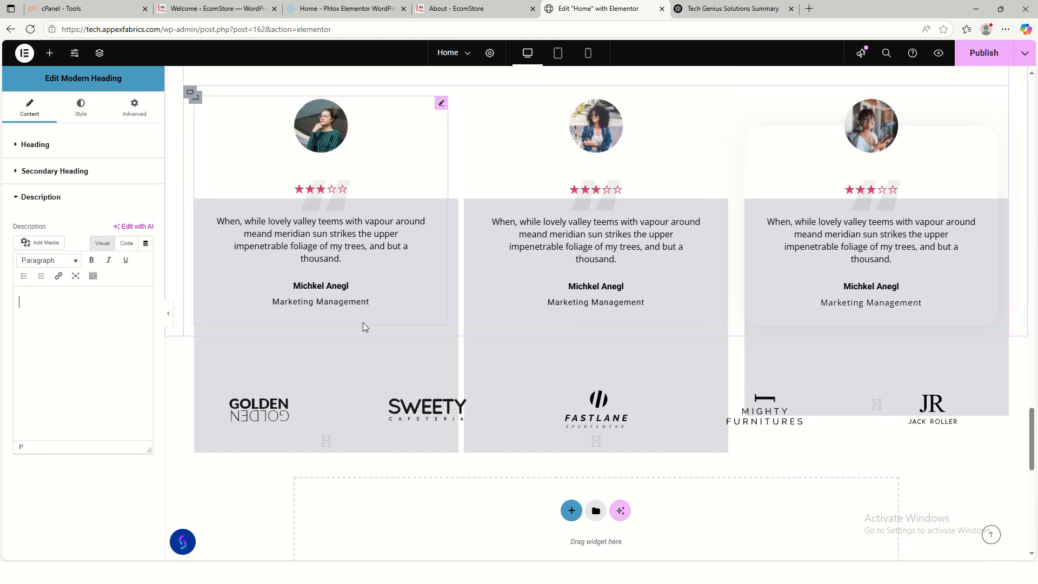
{"action": "scroll", "coordinate": [654, 340], "scroll_direction": "up", "scroll_amount": 2}
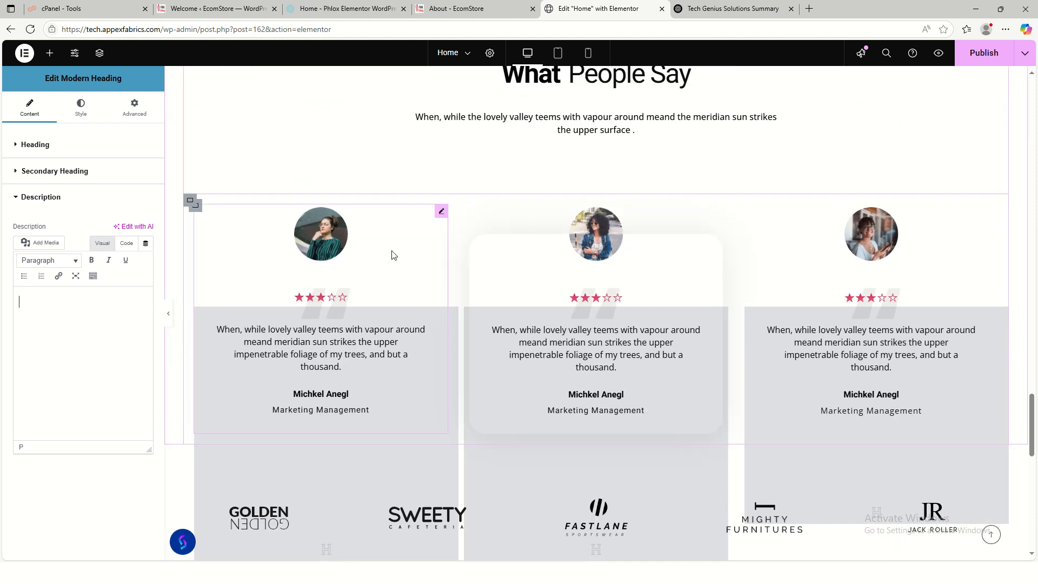
{"action": "scroll", "coordinate": [567, 287], "scroll_direction": "up", "scroll_amount": 3}
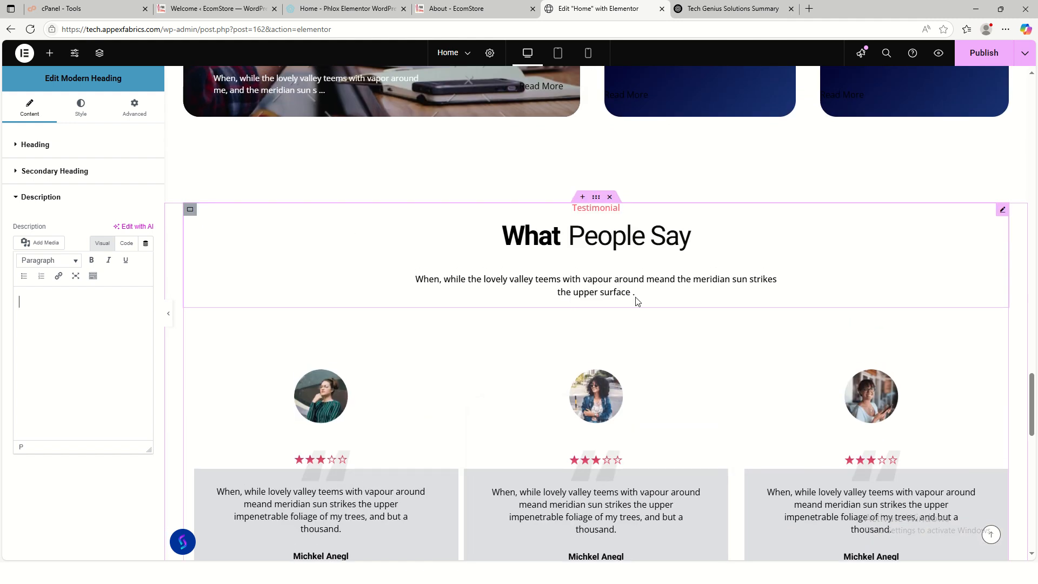
- Change the testimonial heading from 'What People Say' to 'What Our Clients Say'
{"action": "left_click", "coordinate": [649, 275]}
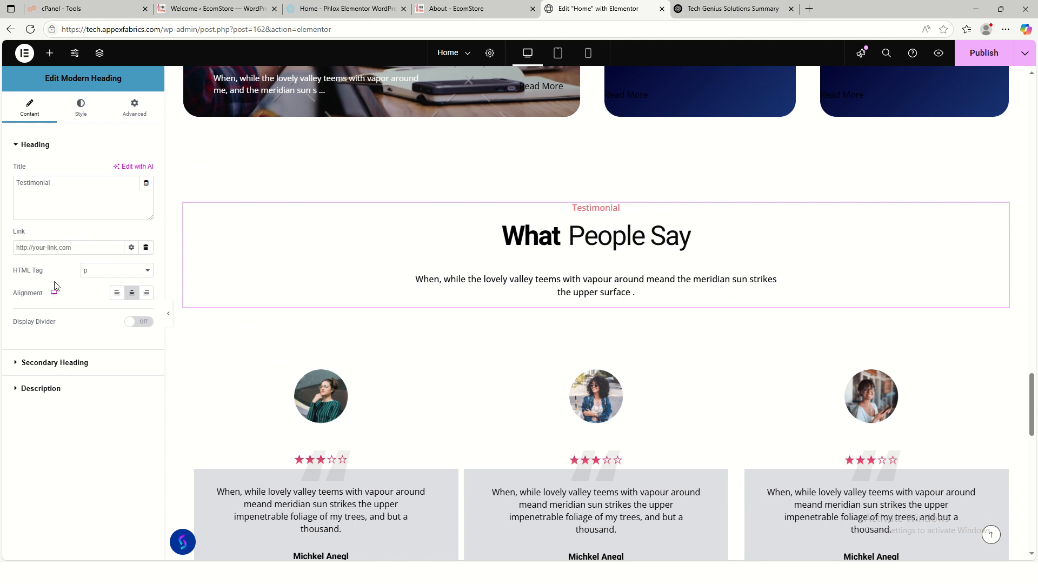
{"action": "left_click", "coordinate": [50, 363]}
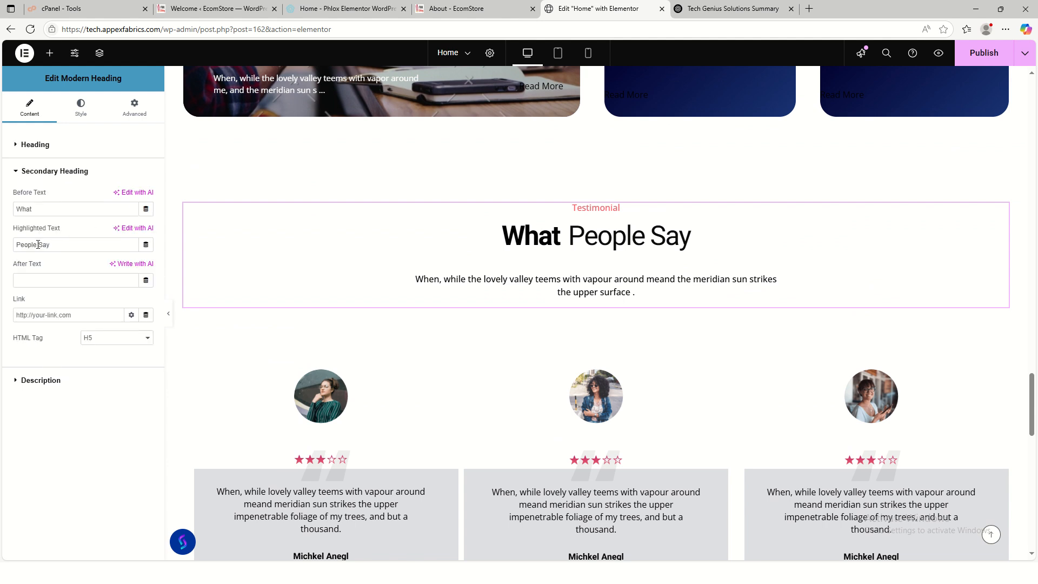
{"action": "left_click_drag", "start_coordinate": [38, 245], "coordinate": [4, 246]}
{"action": "type", "text": "Our Clients"}
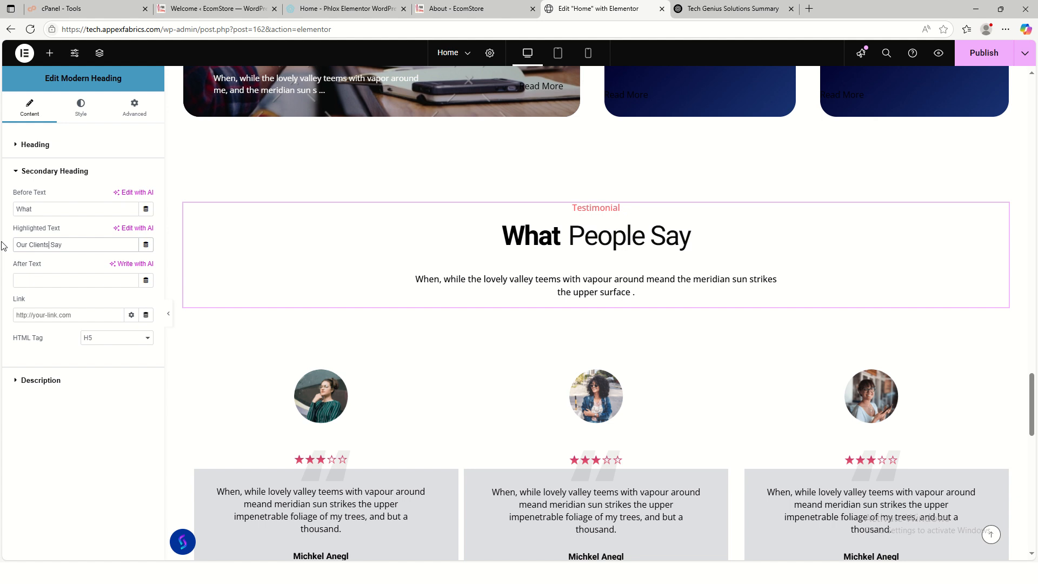
{"action": "key", "text": "BackSpace"}
- Clear the testimonial heading's description paragraph
{"action": "left_click", "coordinate": [48, 385]}
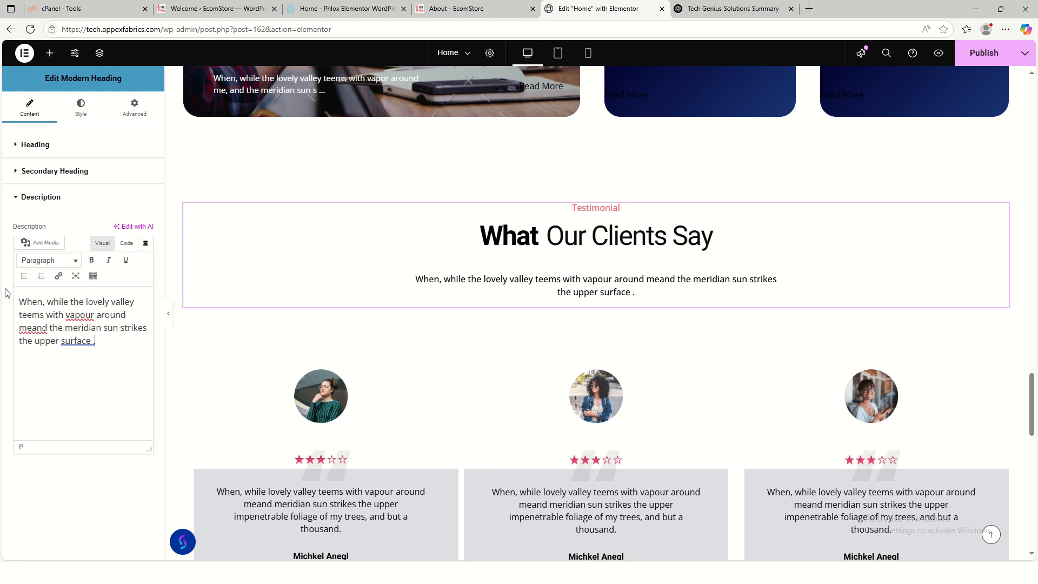
{"action": "key", "text": "ctrl+a"}
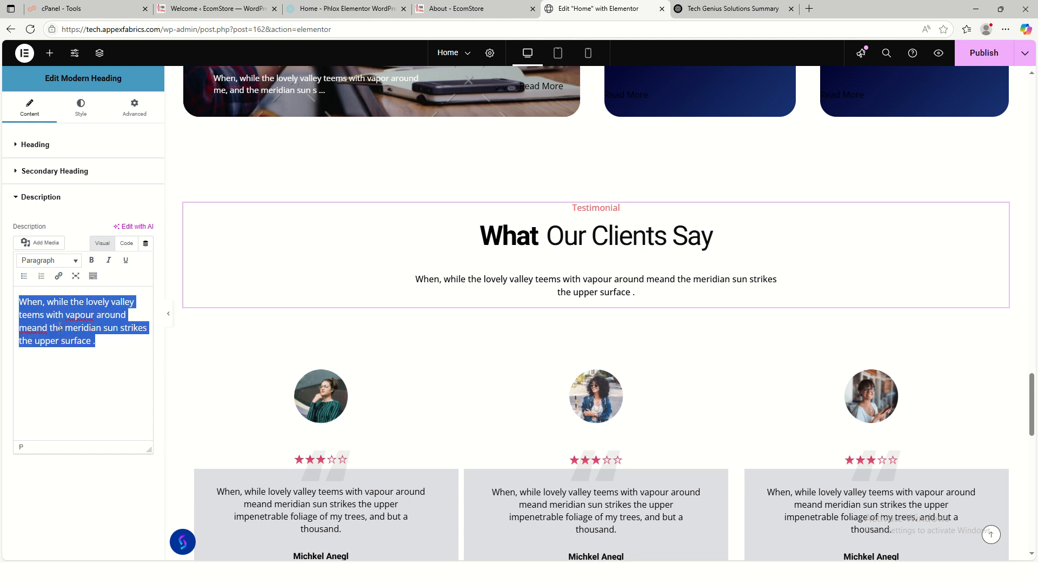
{"action": "key", "text": "BackSpace"}
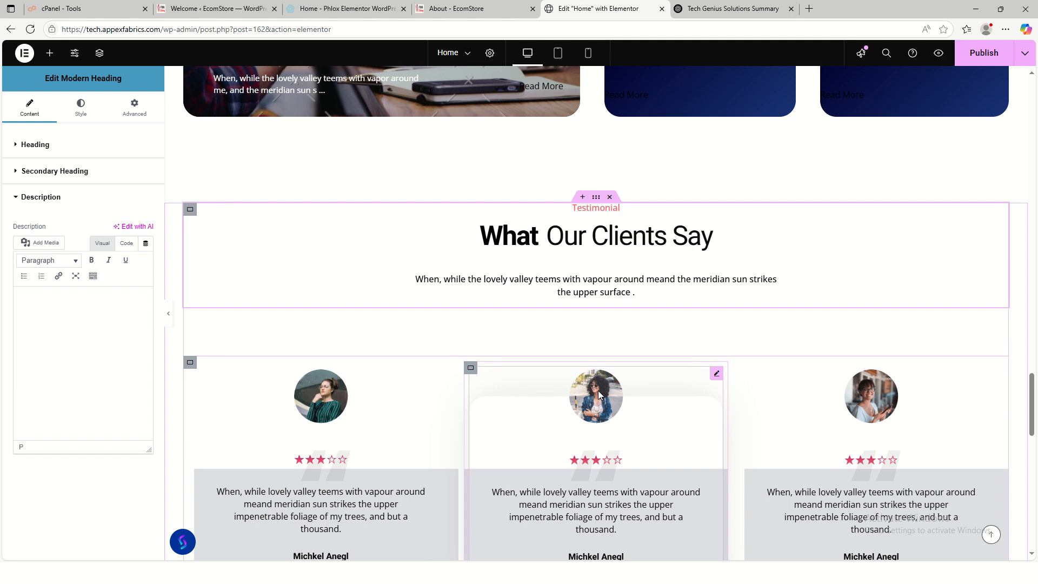
- Delete the client logos row below the testimonials and reopen the first testimonial's settings
{"action": "scroll", "coordinate": [505, 394], "scroll_direction": "down", "scroll_amount": 3}
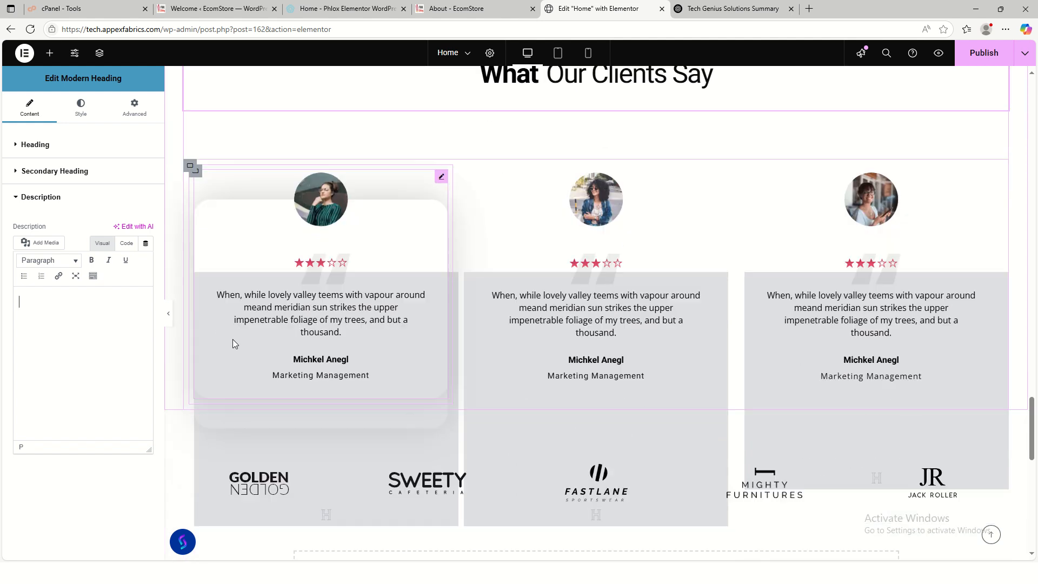
{"action": "left_click", "coordinate": [441, 176]}
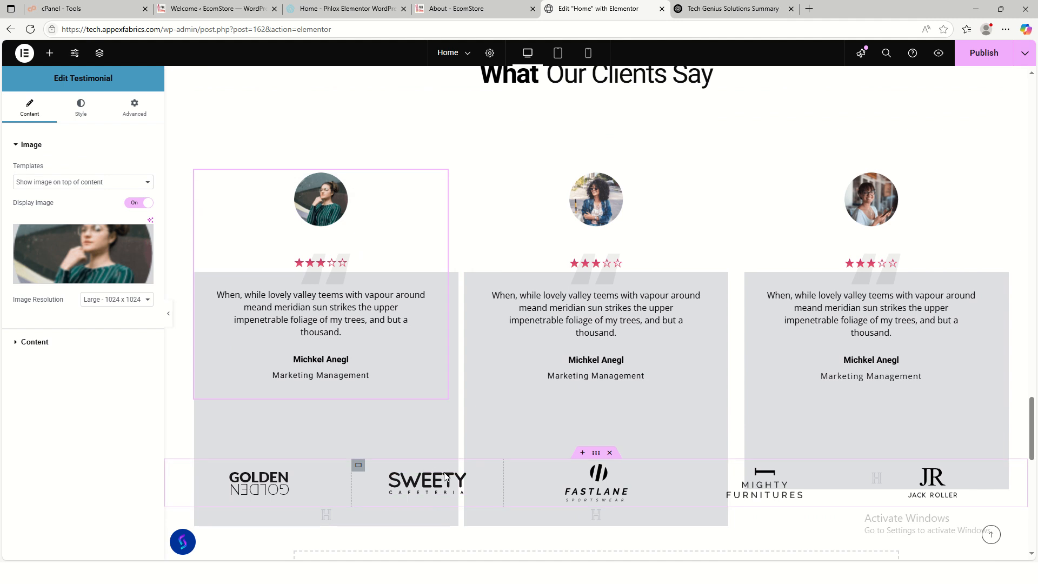
{"action": "left_click", "coordinate": [610, 453]}
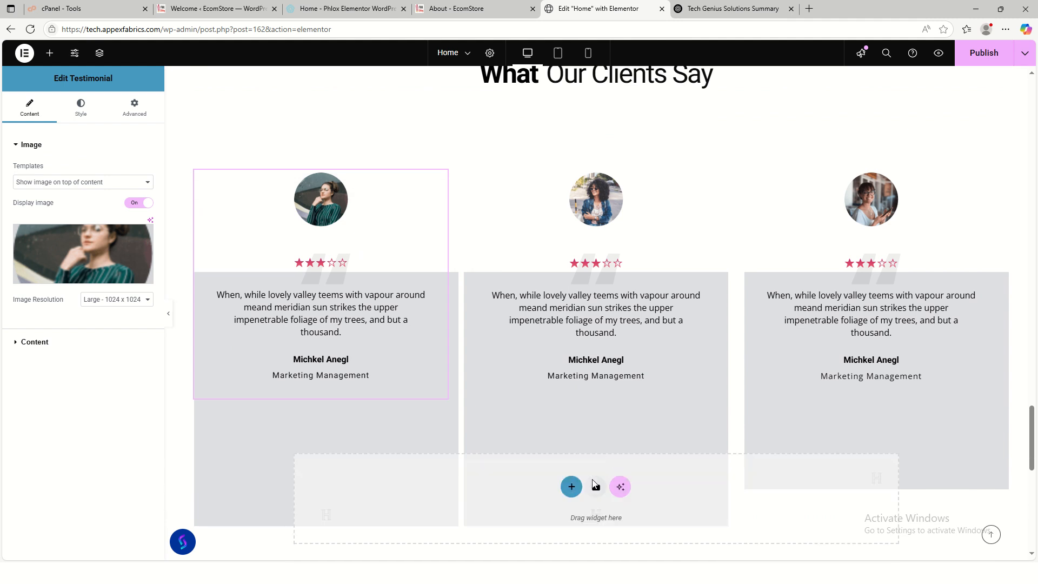
{"action": "scroll", "coordinate": [611, 459], "scroll_direction": "down", "scroll_amount": 3}
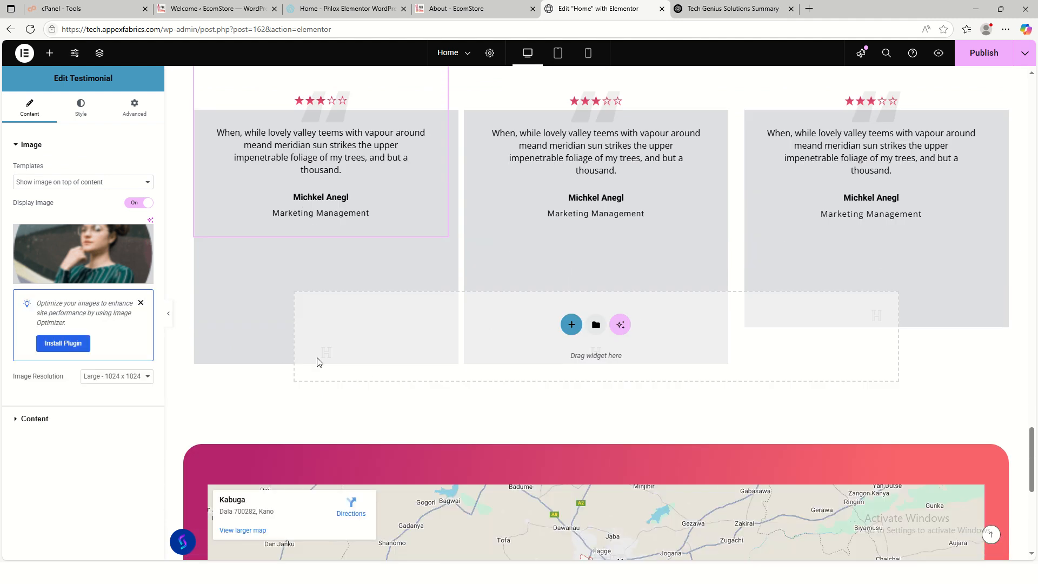
{"action": "left_click", "coordinate": [274, 398]}
{"action": "scroll", "coordinate": [545, 228], "scroll_direction": "up", "scroll_amount": 3}
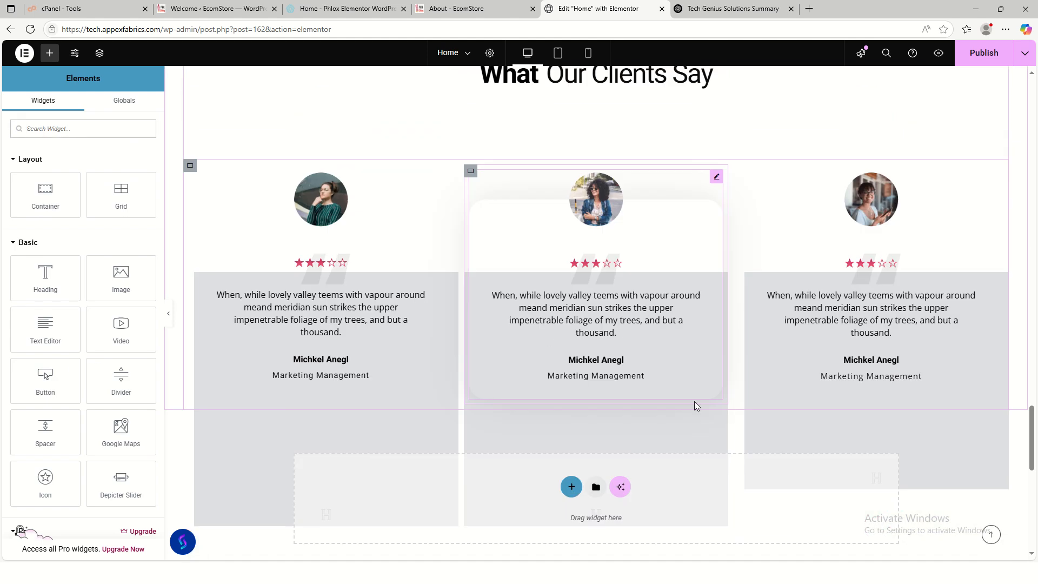
{"action": "scroll", "coordinate": [711, 375], "scroll_direction": "down", "scroll_amount": 2}
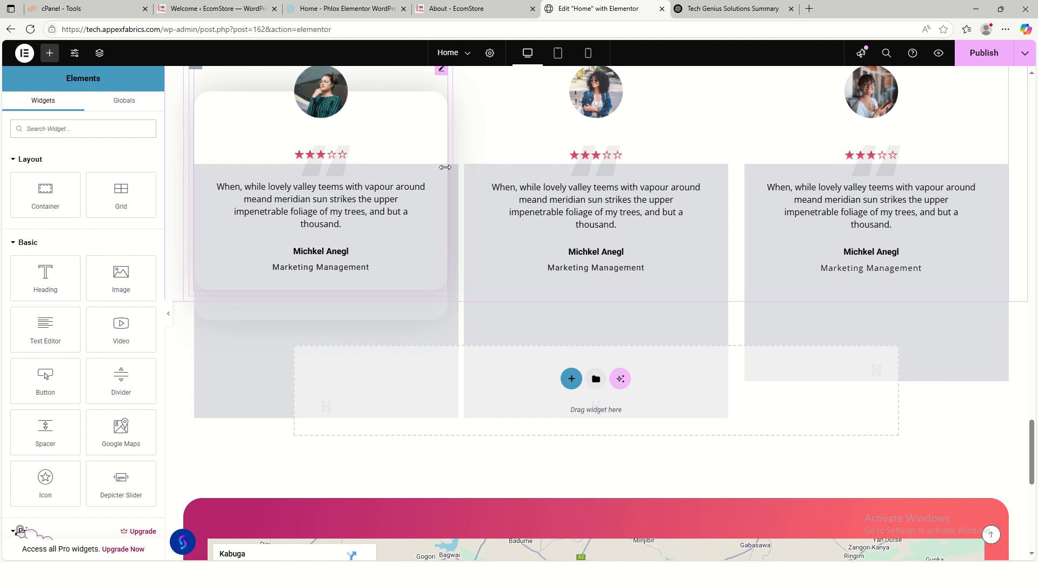
{"action": "scroll", "coordinate": [424, 211], "scroll_direction": "up", "scroll_amount": 2}
{"action": "left_click", "coordinate": [441, 177]}
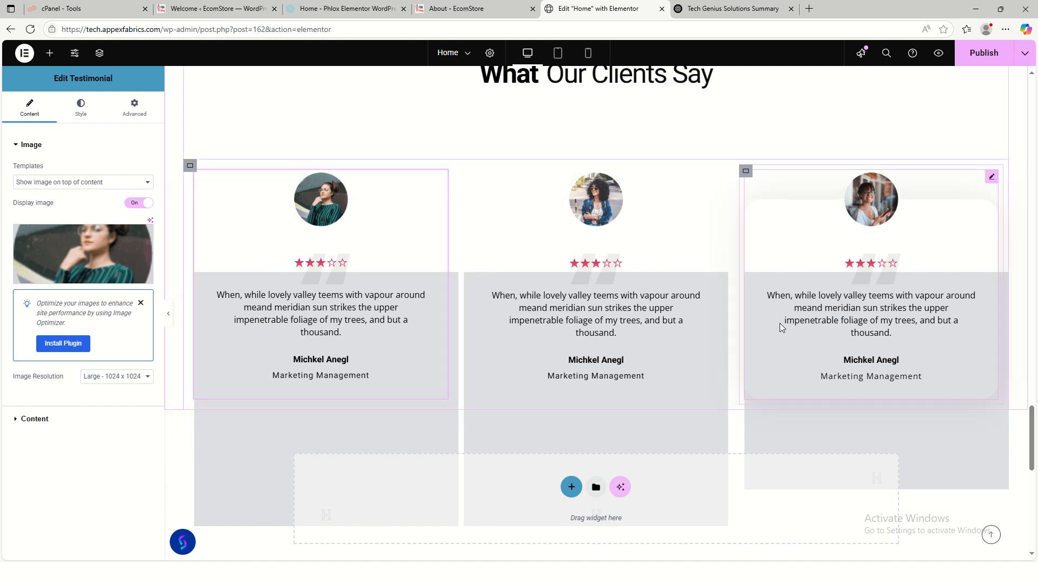
{"action": "scroll", "coordinate": [770, 313], "scroll_direction": "up", "scroll_amount": 3}
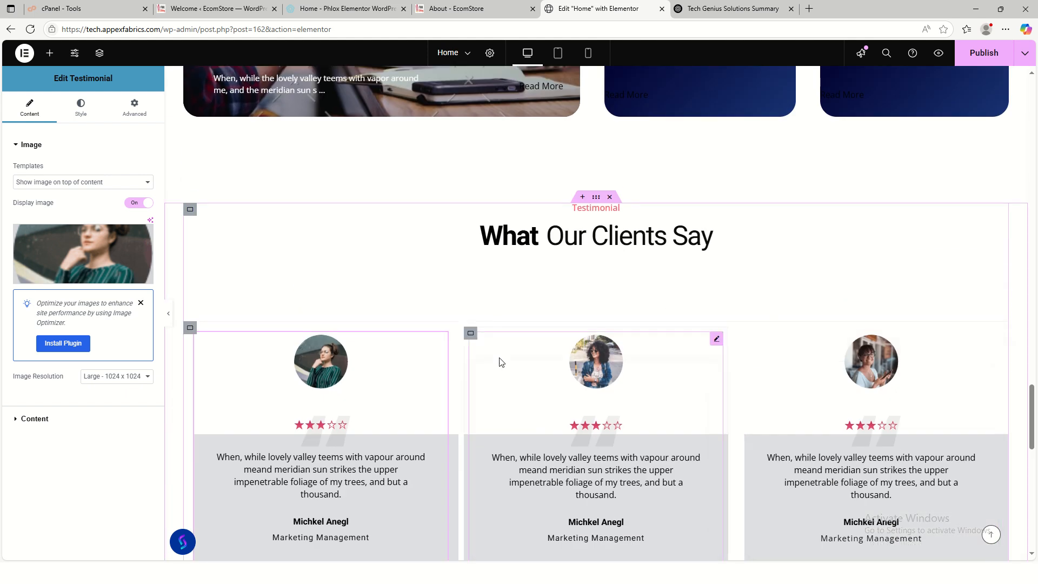
{"action": "scroll", "coordinate": [325, 292], "scroll_direction": "down", "scroll_amount": 3}
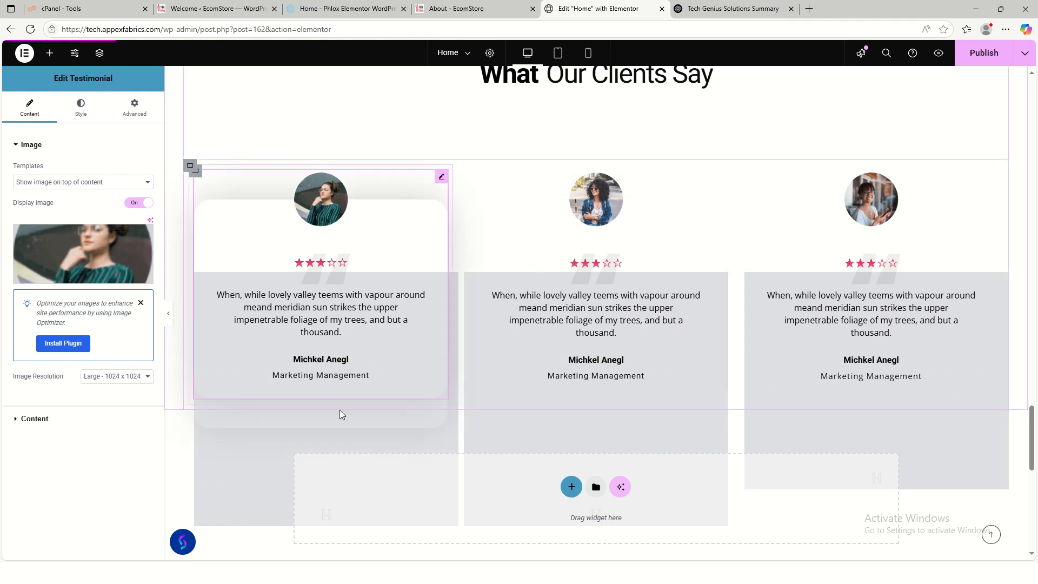
- Close the media library without choosing an avatar and dismiss the image optimization notice
{"action": "left_click", "coordinate": [89, 261]}
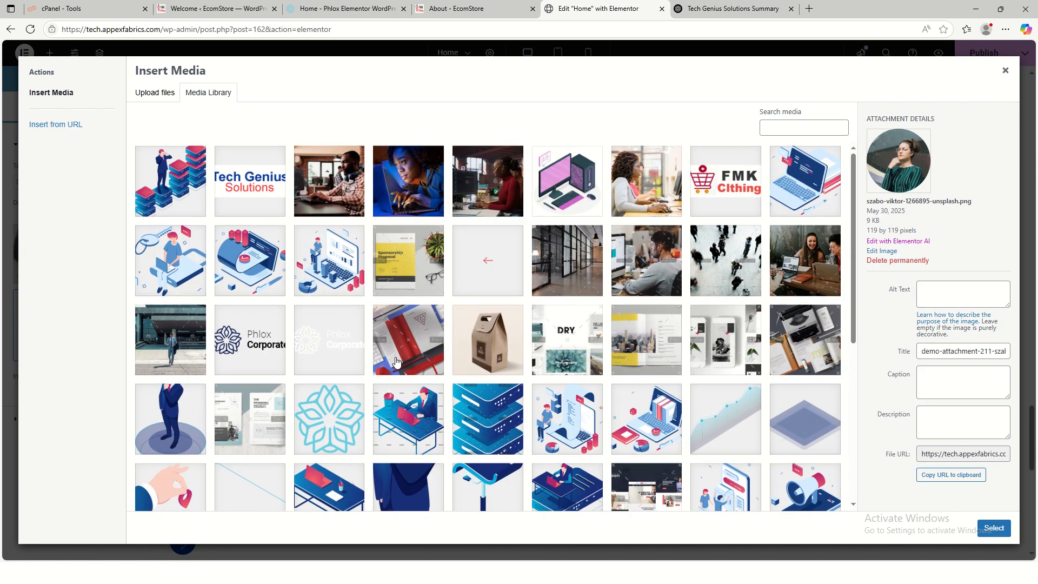
{"action": "scroll", "coordinate": [397, 361], "scroll_direction": "down", "scroll_amount": 5}
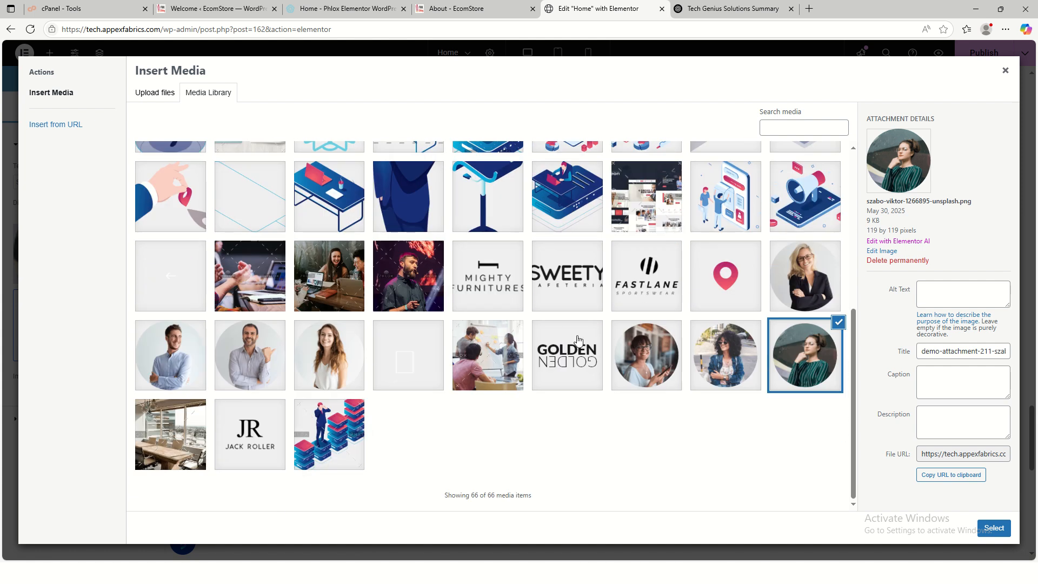
{"action": "scroll", "coordinate": [577, 340], "scroll_direction": "up", "scroll_amount": 6}
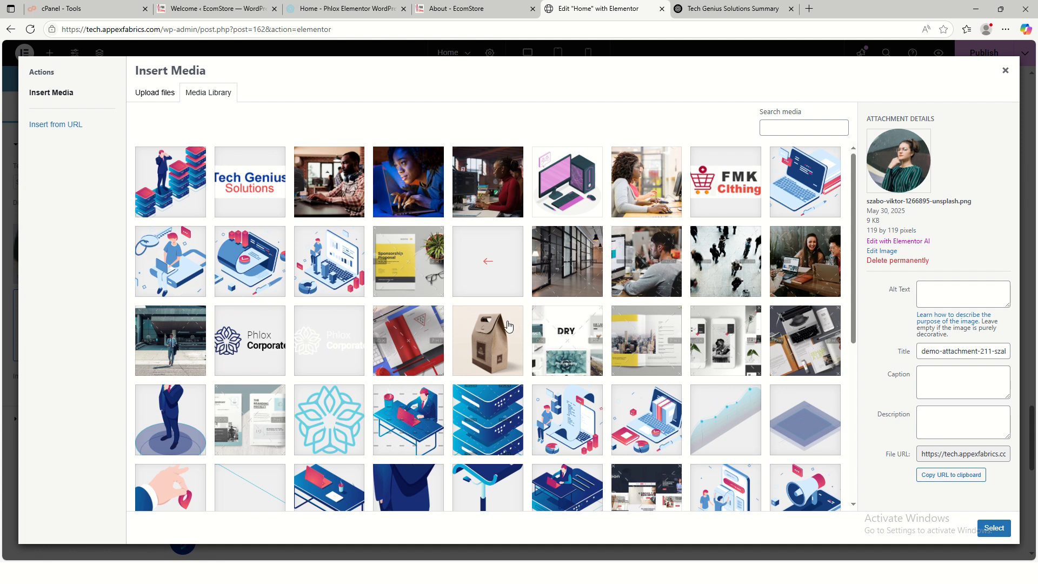
{"action": "left_click", "coordinate": [1005, 71]}
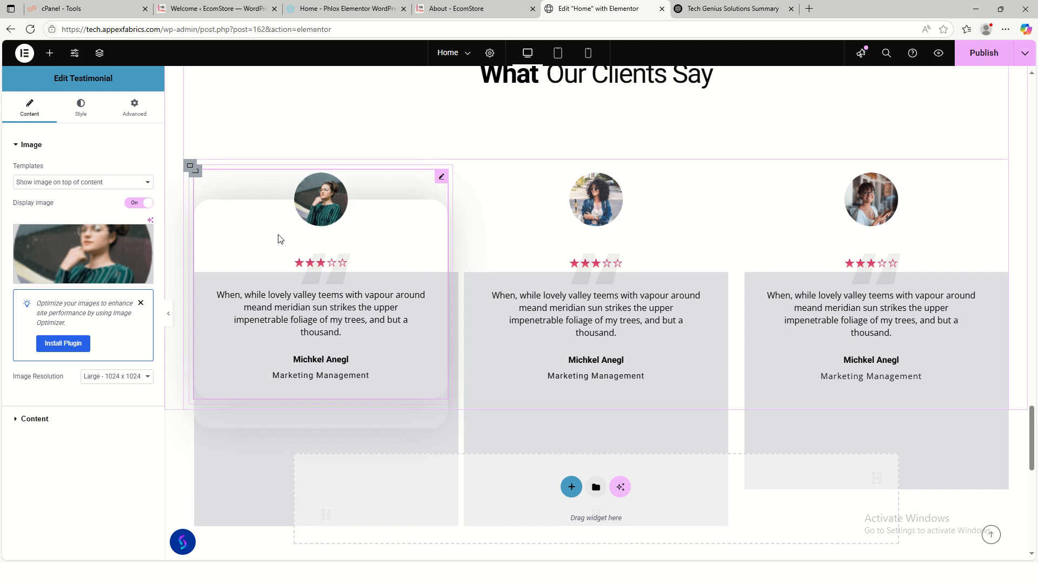
{"action": "left_click", "coordinate": [144, 304]}
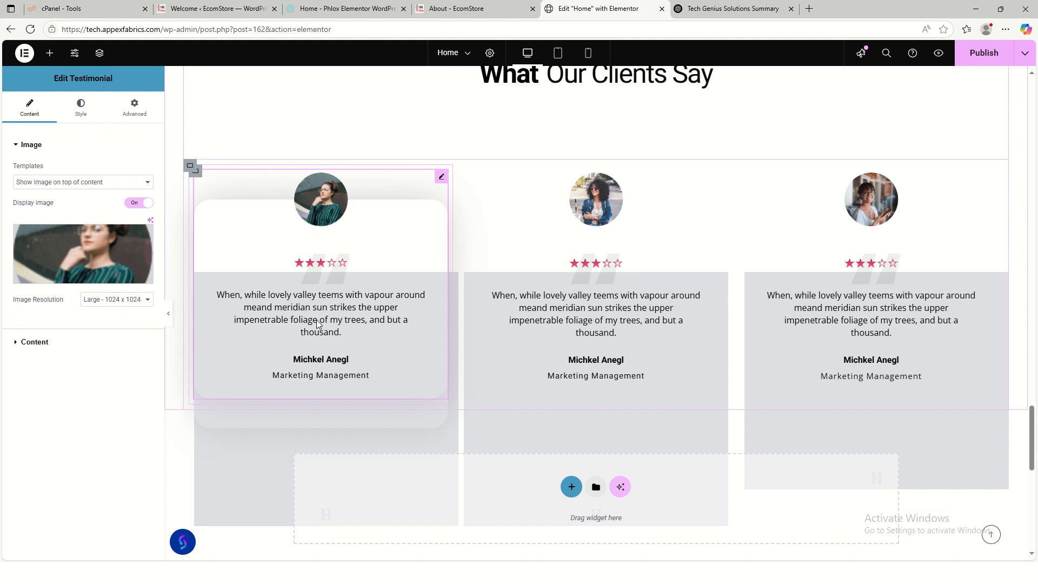
- Reveal the first testimonial's name, occupation and review fields, then go to ChatGPT
{"action": "left_click", "coordinate": [22, 344]}
{"action": "left_click", "coordinate": [58, 374]}
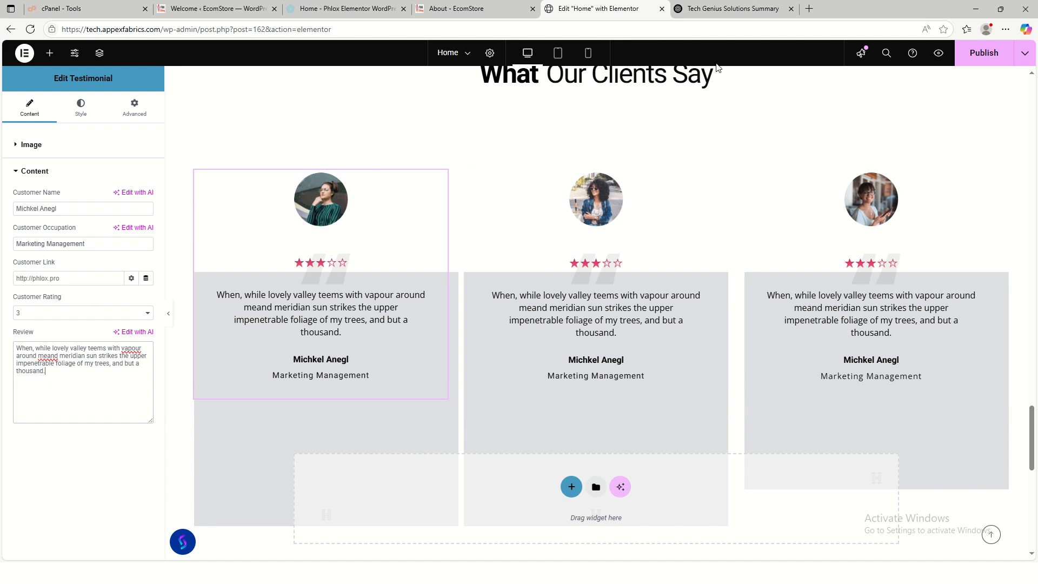
{"action": "left_click", "coordinate": [713, 12]}
- Ask ChatGPT to 'Generate 6 Testimonials for Tech Genius Services'
{"action": "scroll", "coordinate": [482, 432], "scroll_direction": "down", "scroll_amount": 1}
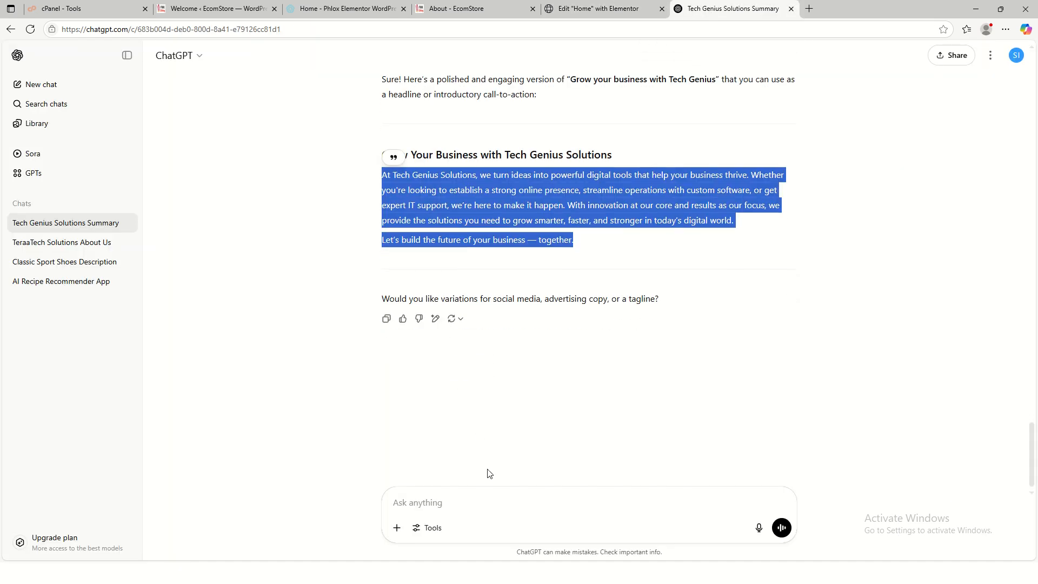
{"action": "left_click", "coordinate": [464, 498]}
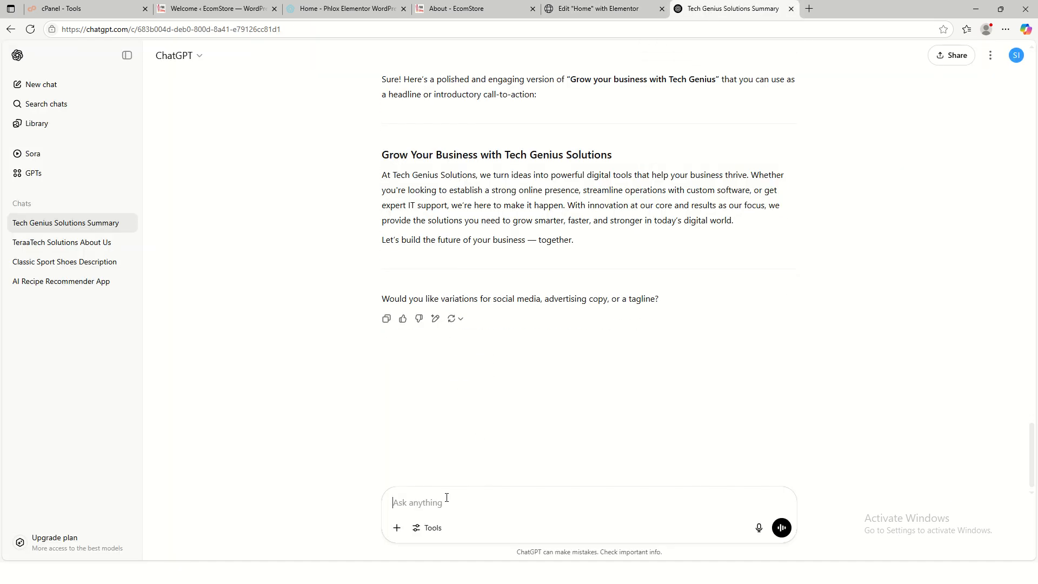
{"action": "type", "text": "G"}
{"action": "type", "text": "enerate 6 Testimonials for Tech Genius S"}
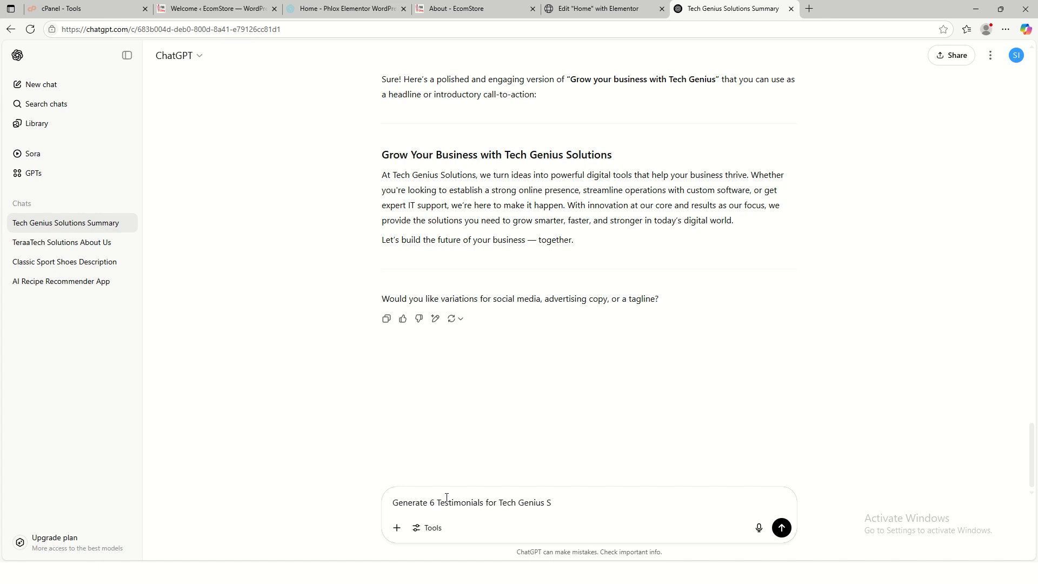
{"action": "type", "text": "ervi"}
{"action": "key", "text": "Tab"}
{"action": "key", "text": "Return"}
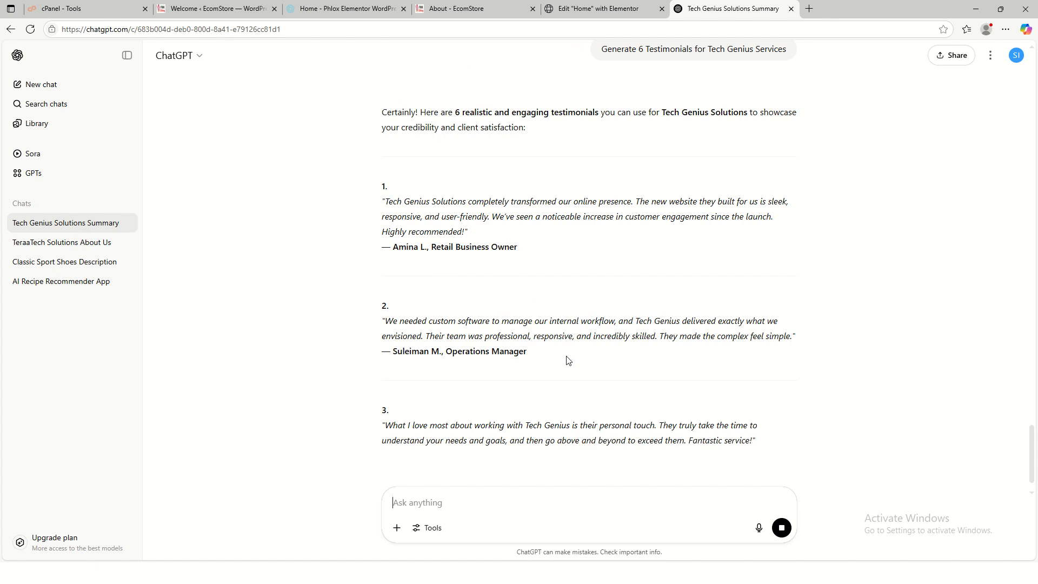
- Select and copy the first generated testimonial's quote
{"action": "scroll", "coordinate": [528, 371], "scroll_direction": "down", "scroll_amount": 1}
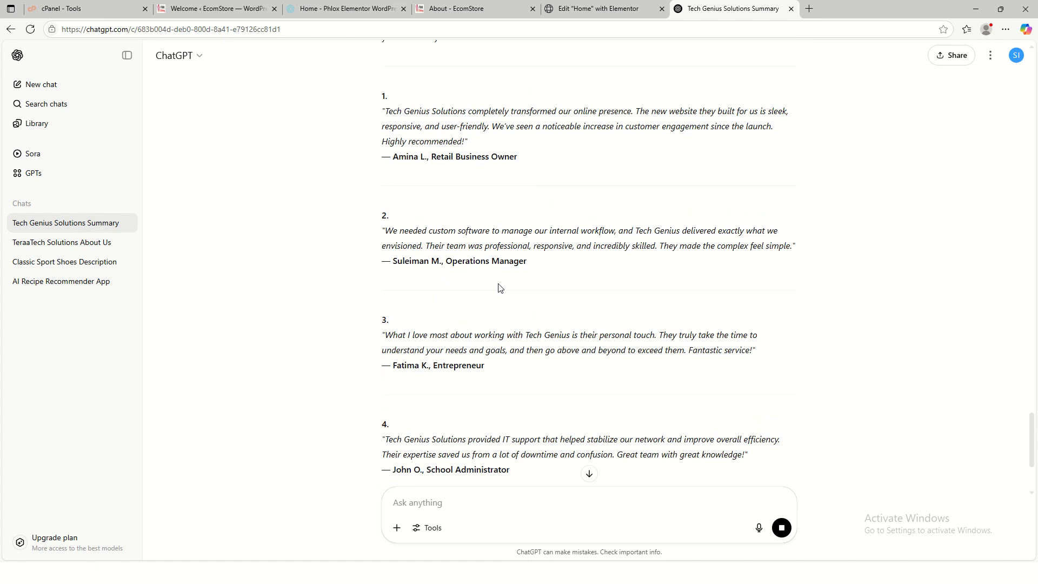
{"action": "scroll", "coordinate": [529, 371], "scroll_direction": "up", "scroll_amount": 3}
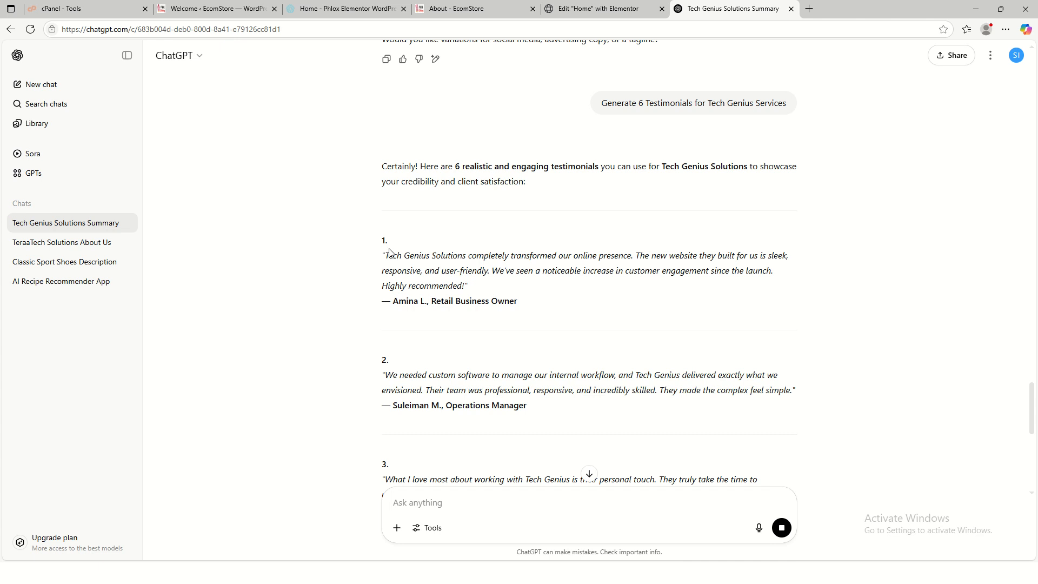
{"action": "left_click_drag", "start_coordinate": [388, 255], "coordinate": [464, 286]}
{"action": "left_click", "coordinate": [484, 248]}
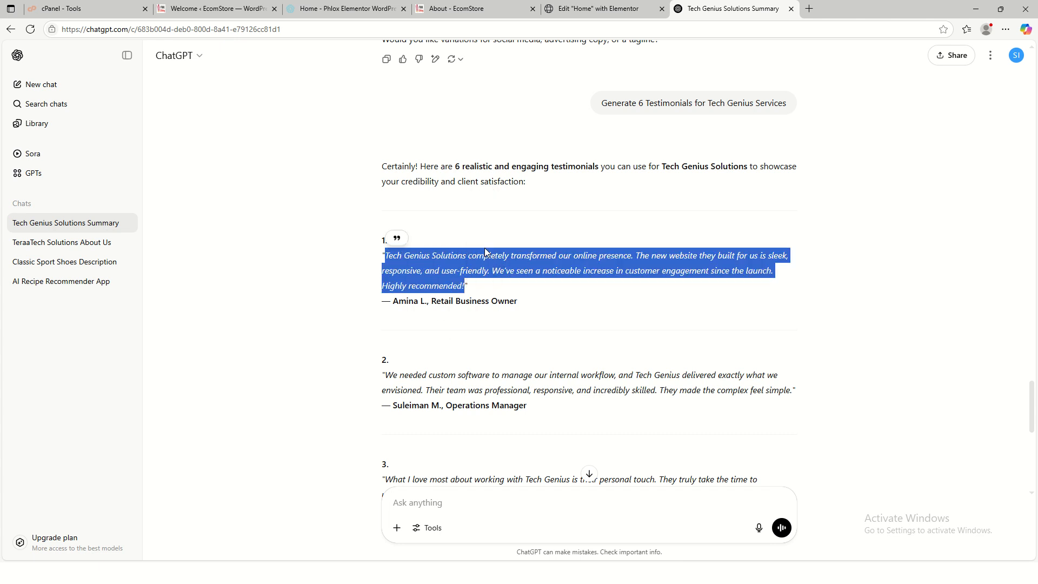
- Replace the first testimonial's review with the copied ChatGPT text
{"action": "left_click", "coordinate": [601, 9]}
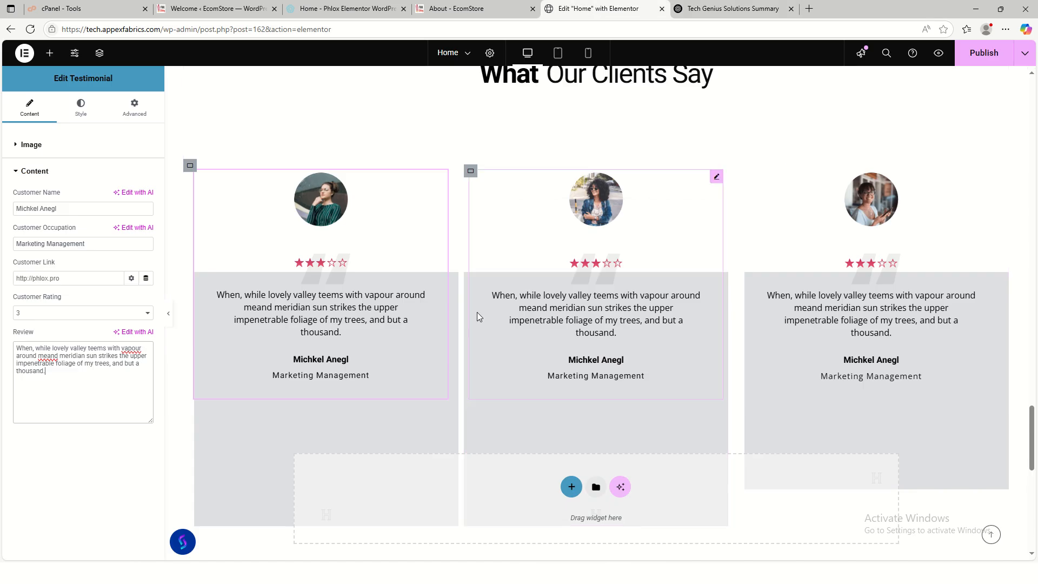
{"action": "triple_click", "coordinate": [76, 377]}
{"action": "key", "text": "ctrl+v"}
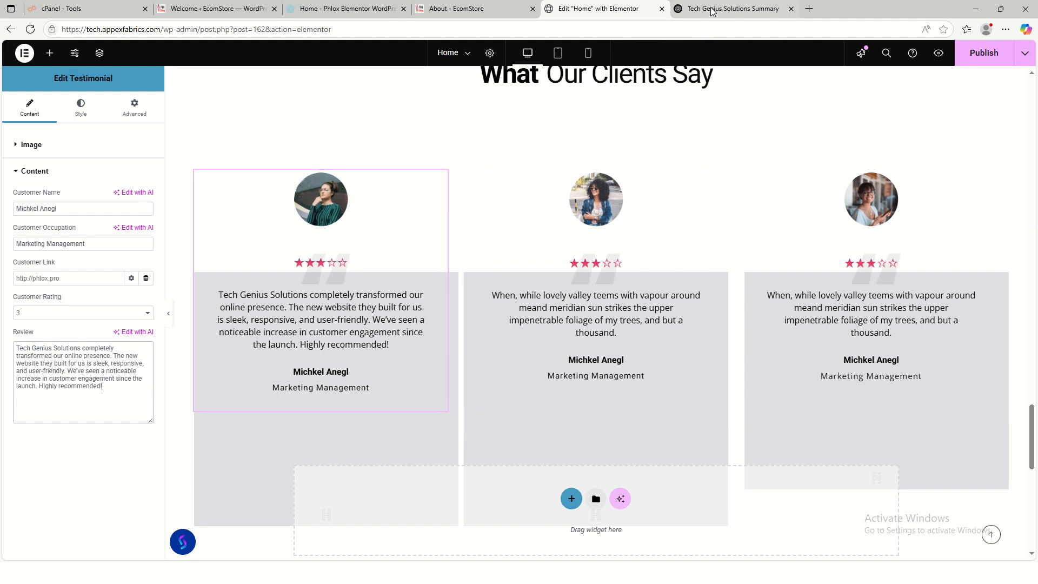
- Select the first testimonial's author name and role in ChatGPT, then collapse the Elementor content fields
{"action": "key", "text": "ctrl+Tab"}
{"action": "left_click_drag", "start_coordinate": [392, 302], "coordinate": [520, 301]}
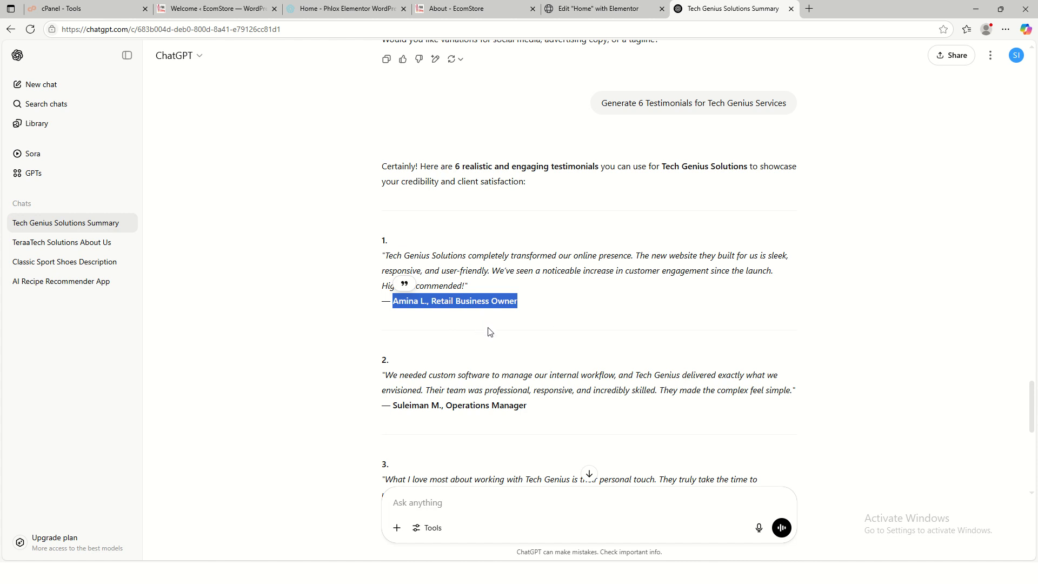
{"action": "left_click", "coordinate": [586, 15]}
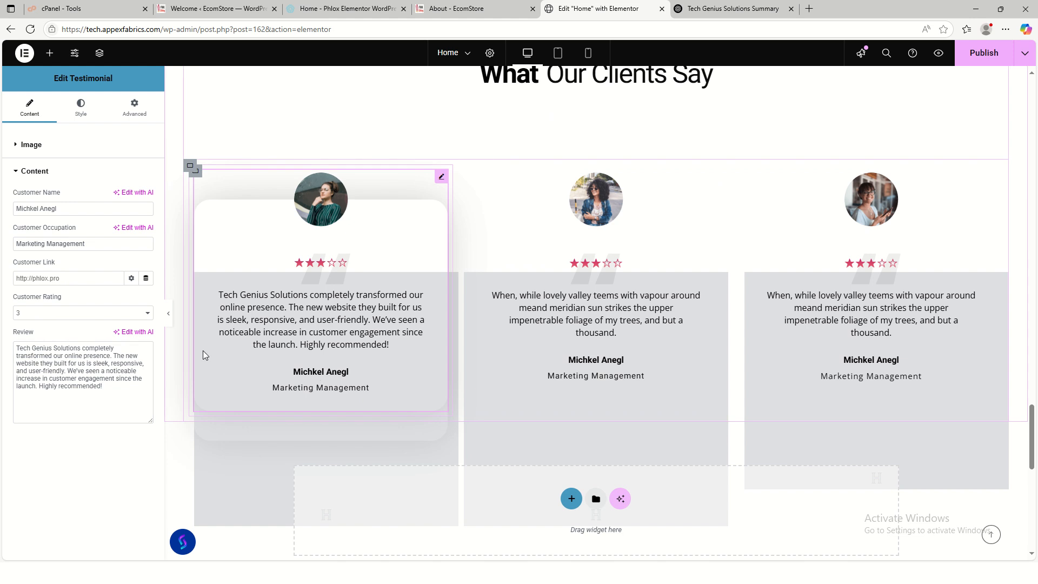
{"action": "left_click", "coordinate": [17, 173]}
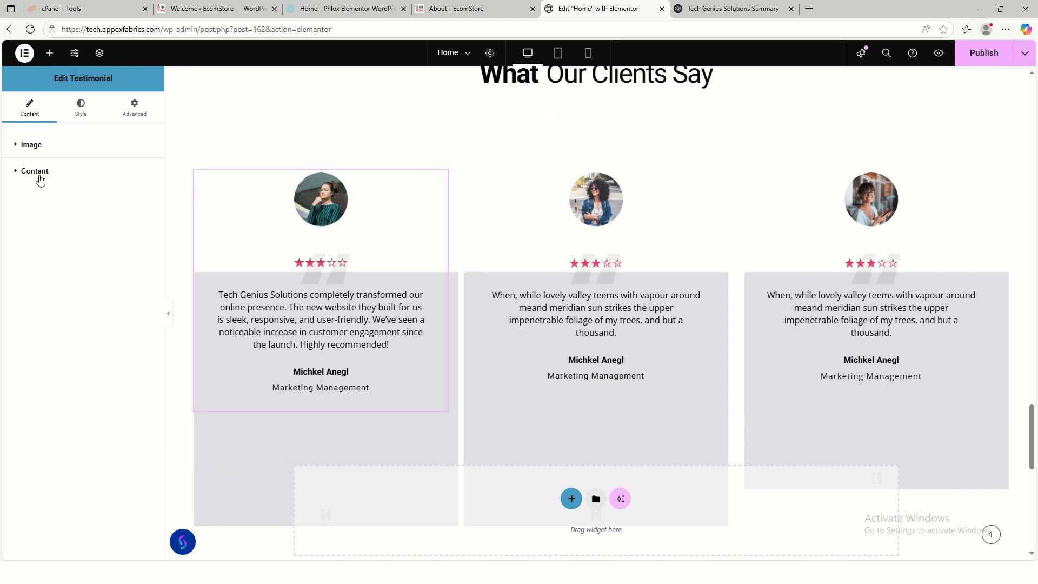
- Replace the first testimonial's customer name with the new reviewer's name
{"action": "left_click", "coordinate": [39, 173]}
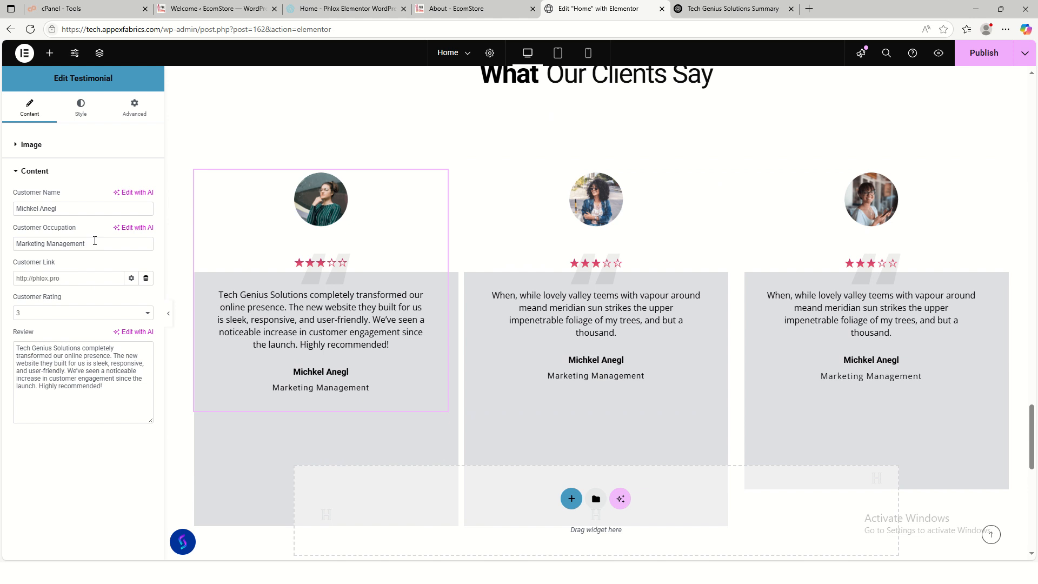
{"action": "left_click_drag", "start_coordinate": [64, 210], "coordinate": [1, 214]}
{"action": "type", "text": "M"}
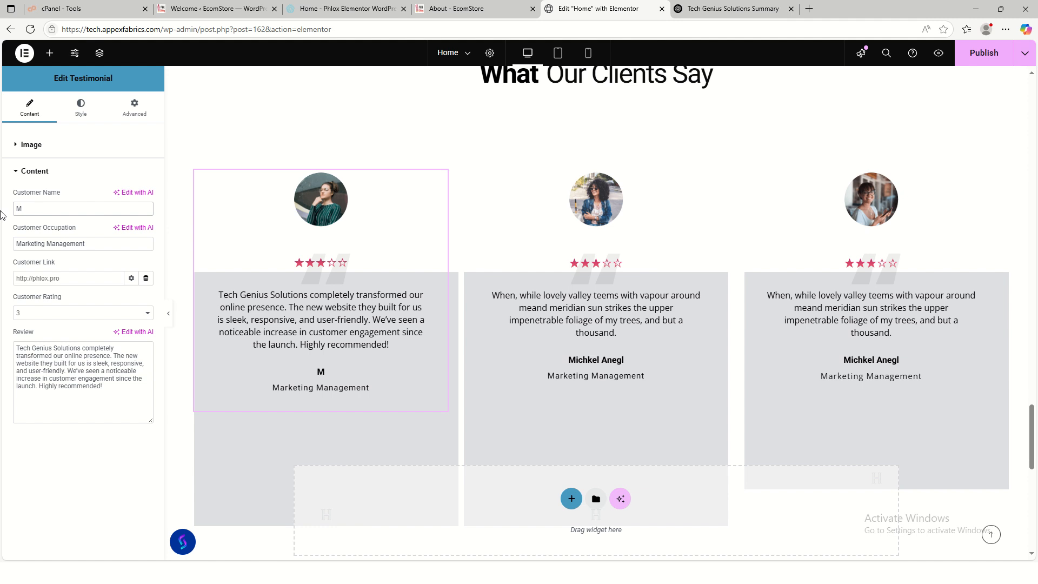
{"action": "key", "text": "BackSpace"}
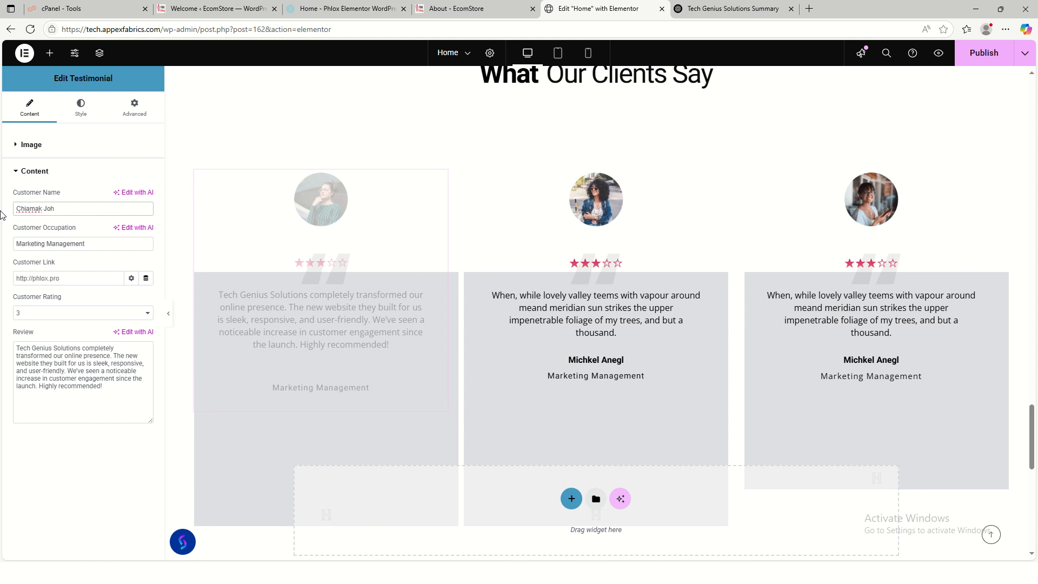
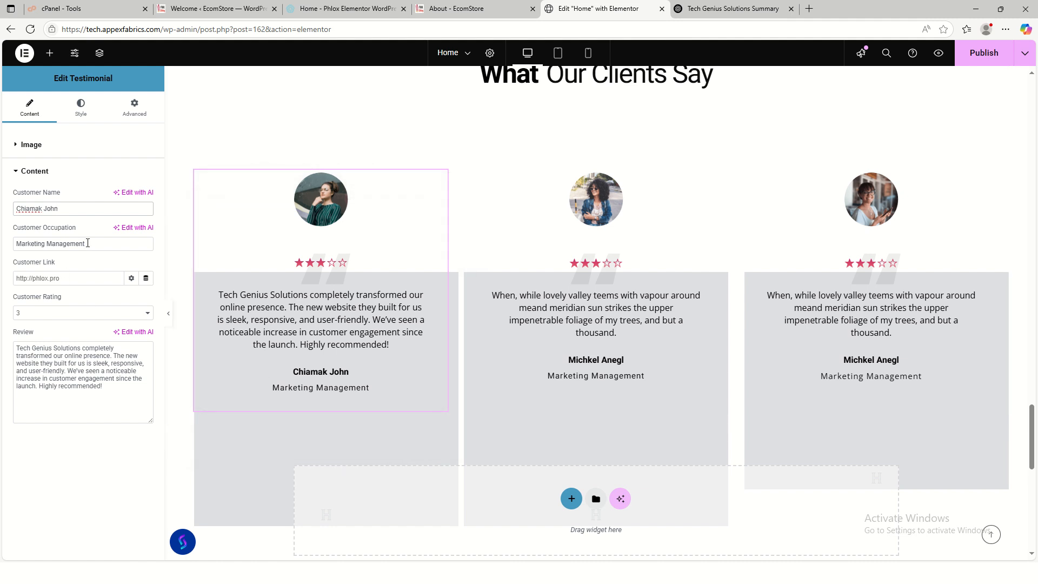
- Delete the first testimonial's Marketing Management occupation text
{"action": "left_click_drag", "start_coordinate": [87, 244], "coordinate": [2, 246]}
{"action": "key", "text": "BackSpace"}
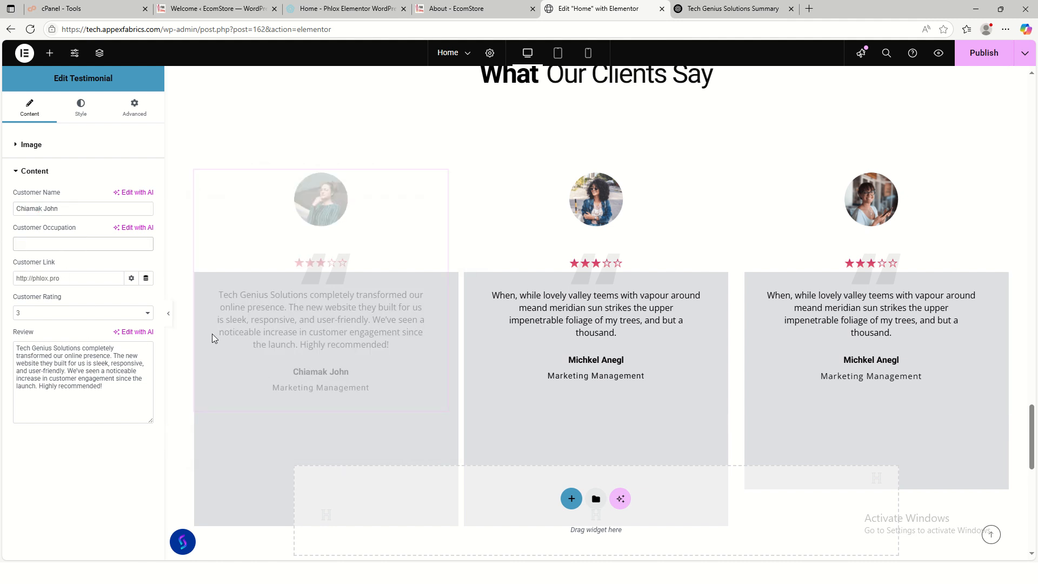
{"action": "left_click", "coordinate": [496, 368]}
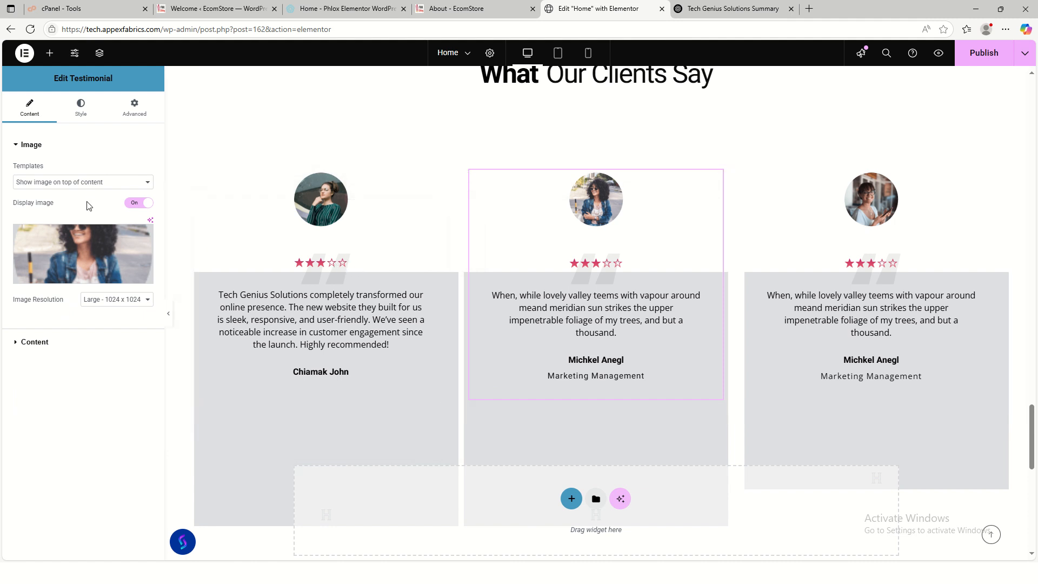
- Set the middle testimonial's star rating fill colour to a dark navy global colour
{"action": "left_click", "coordinate": [81, 106]}
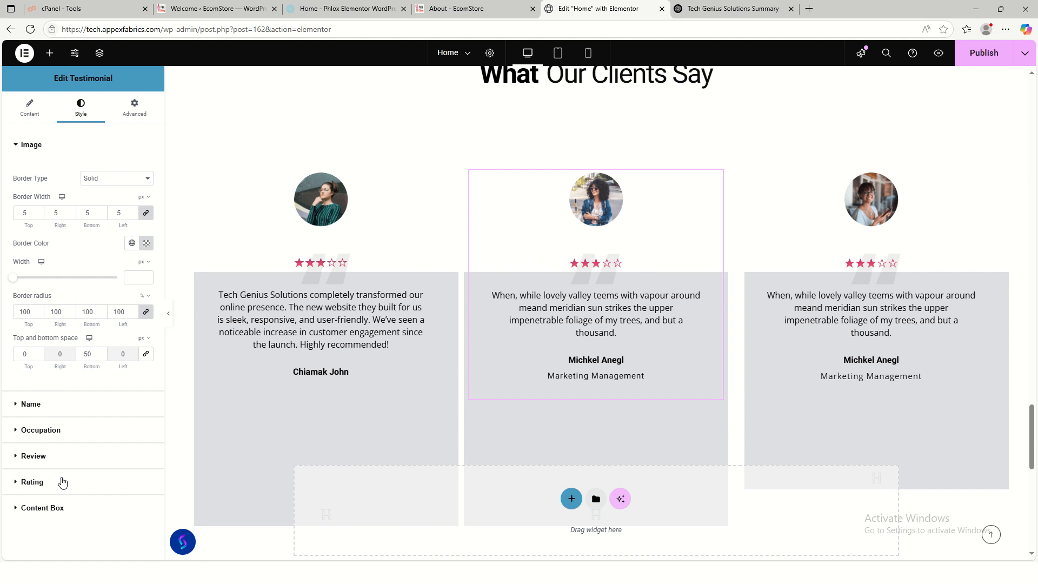
{"action": "left_click", "coordinate": [60, 481]}
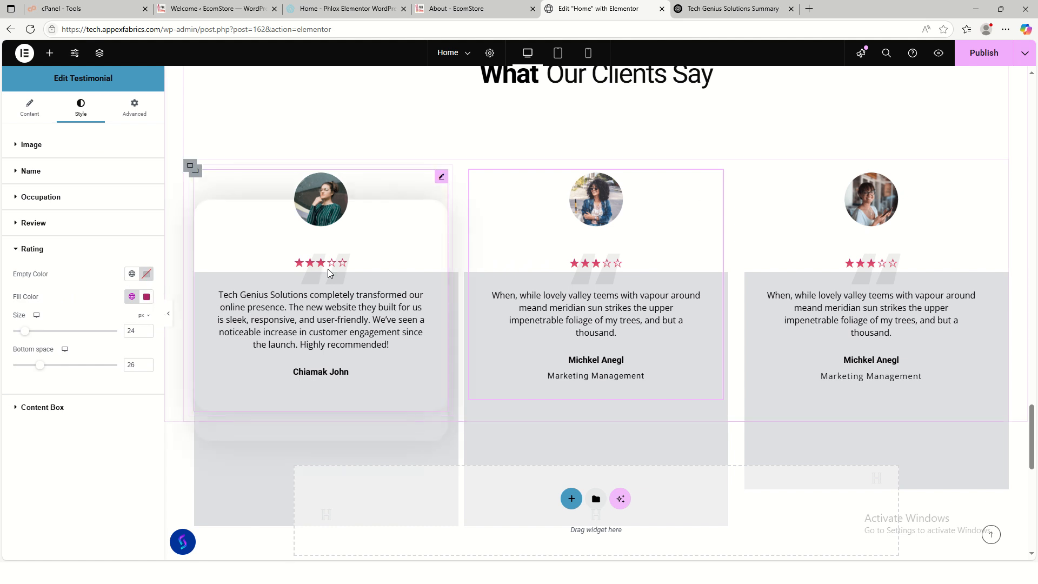
{"action": "left_click", "coordinate": [146, 297]}
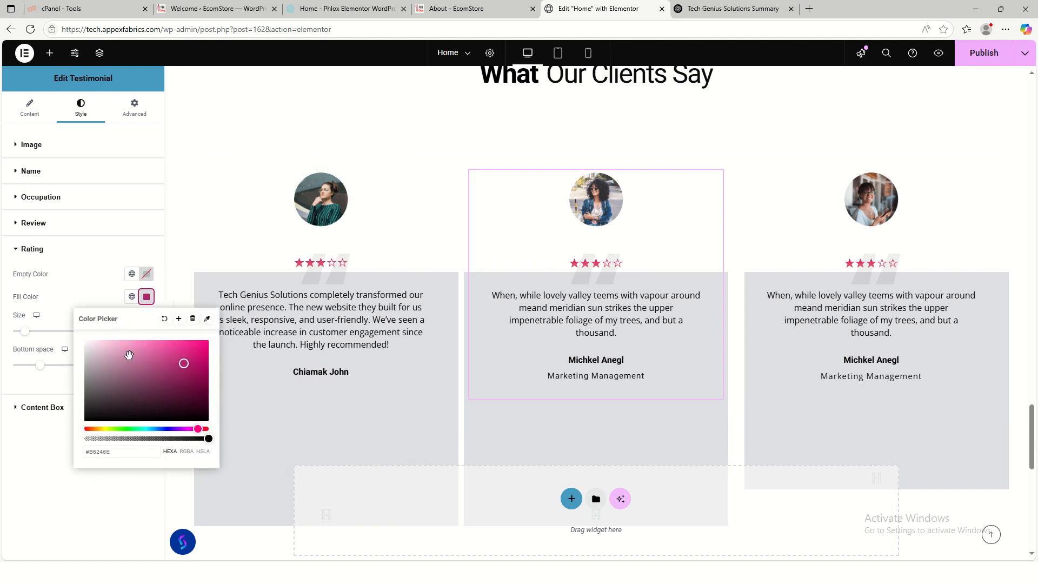
{"action": "left_click", "coordinate": [131, 297]}
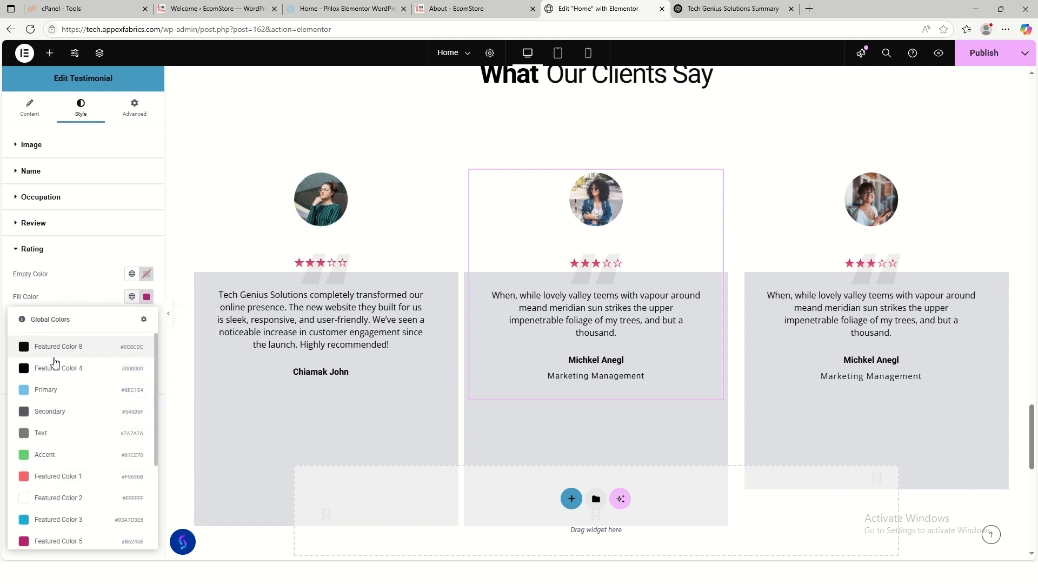
{"action": "scroll", "coordinate": [39, 477], "scroll_direction": "down", "scroll_amount": 2}
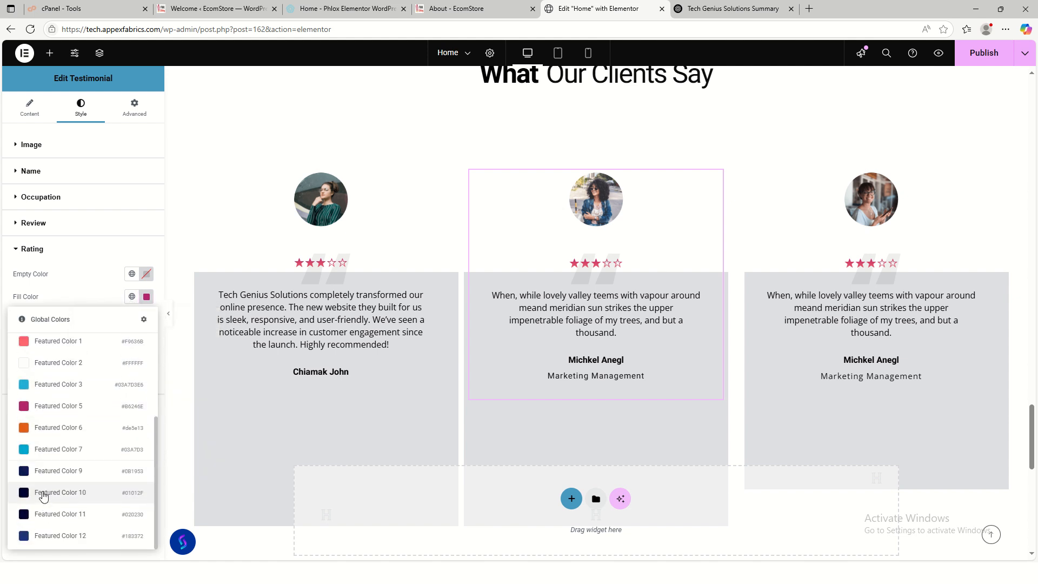
{"action": "left_click", "coordinate": [30, 539]}
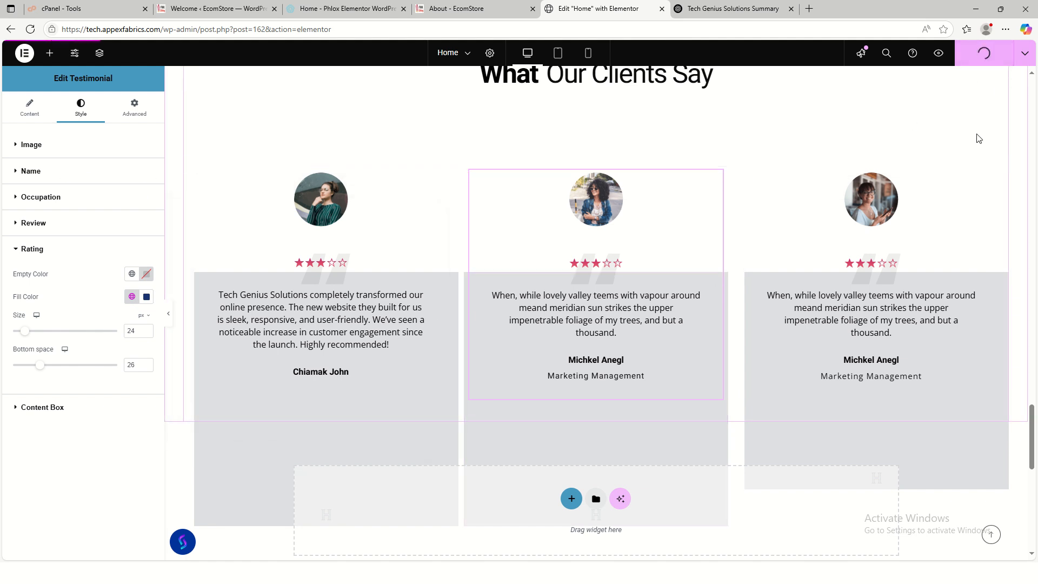
{"action": "left_click", "coordinate": [457, 10]}
{"action": "key", "text": "F5"}
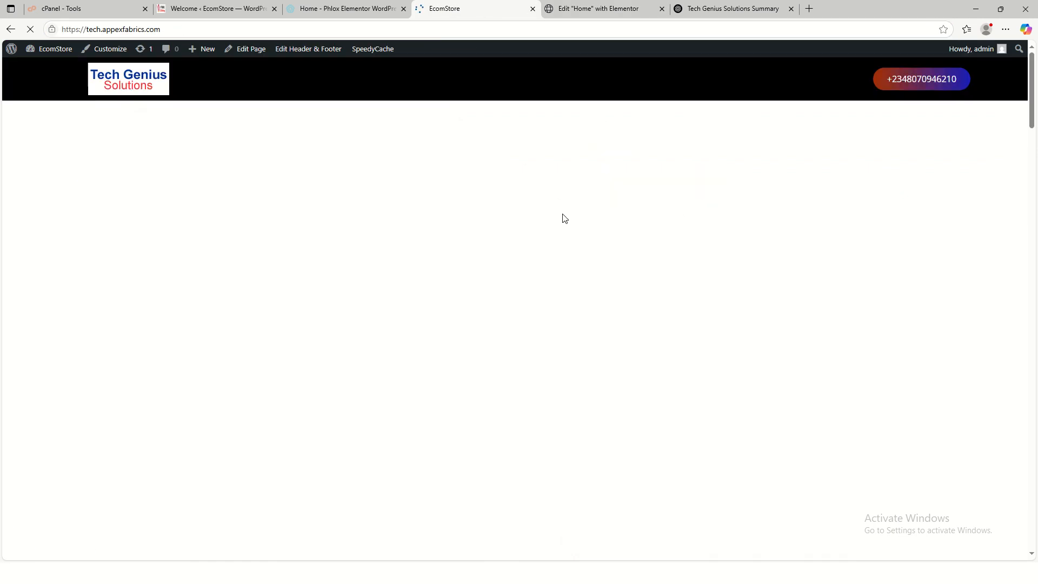
{"action": "scroll", "coordinate": [705, 327], "scroll_direction": "down", "scroll_amount": 10}
{"action": "scroll", "coordinate": [705, 324], "scroll_direction": "up", "scroll_amount": 4}
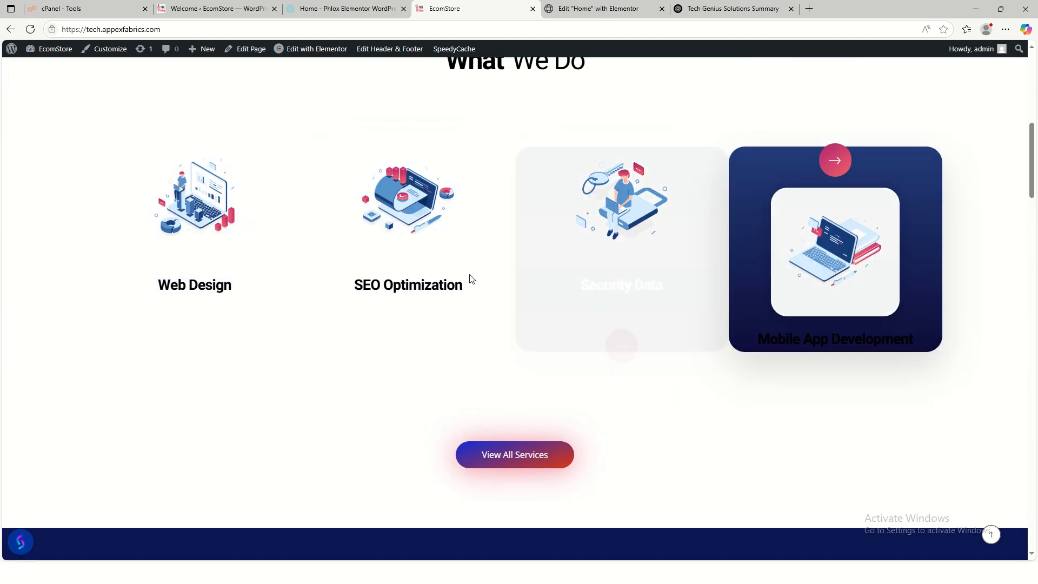
{"action": "scroll", "coordinate": [790, 309], "scroll_direction": "down", "scroll_amount": 2}
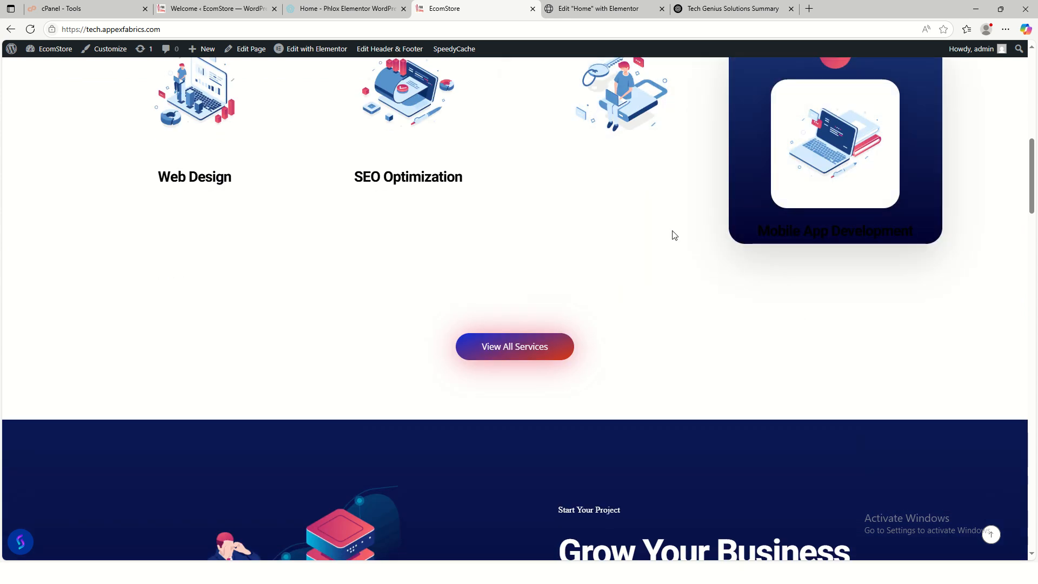
{"action": "scroll", "coordinate": [554, 310], "scroll_direction": "down", "scroll_amount": 10}
{"action": "scroll", "coordinate": [402, 180], "scroll_direction": "up", "scroll_amount": 3}
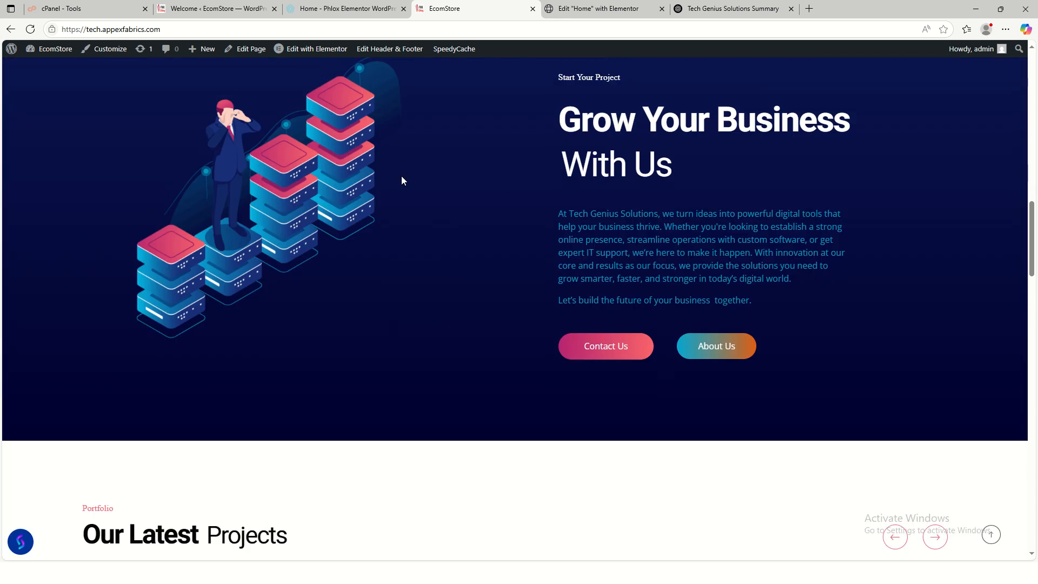
{"action": "scroll", "coordinate": [362, 348], "scroll_direction": "down", "scroll_amount": 8}
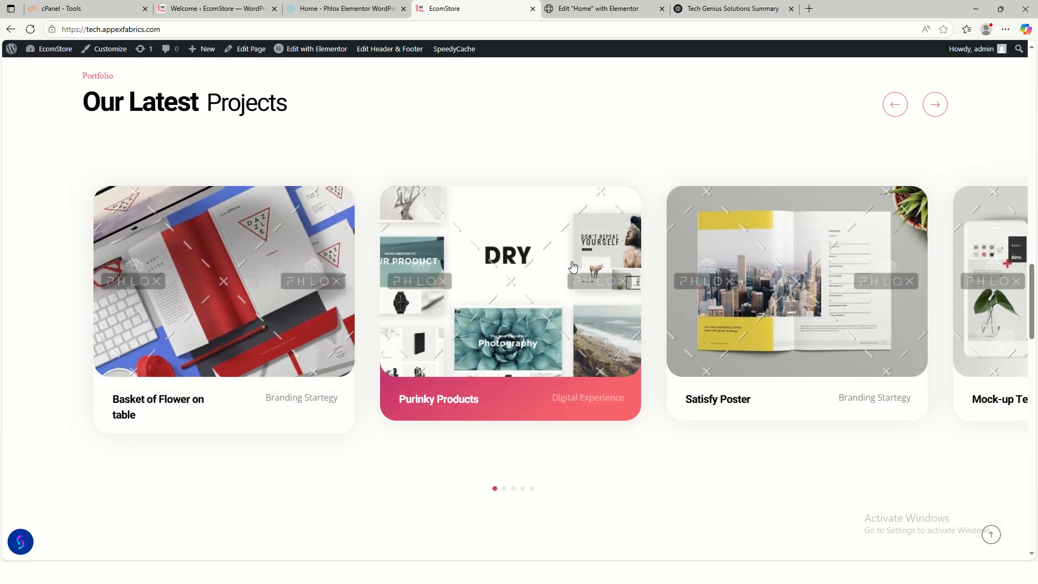
{"action": "scroll", "coordinate": [741, 308], "scroll_direction": "down", "scroll_amount": 4}
{"action": "scroll", "coordinate": [379, 271], "scroll_direction": "down", "scroll_amount": 7}
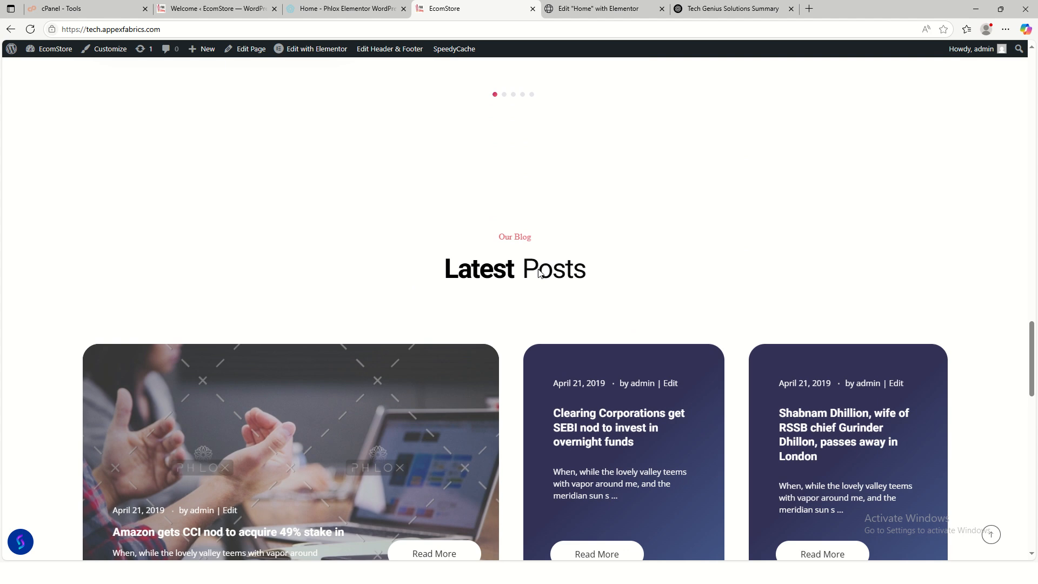
{"action": "scroll", "coordinate": [486, 168], "scroll_direction": "up", "scroll_amount": 1}
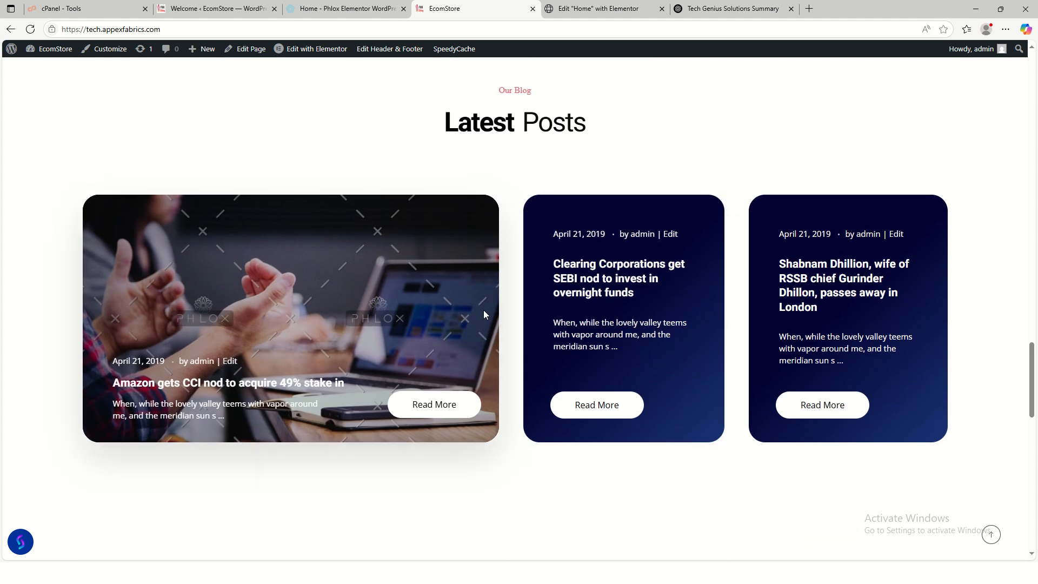
{"action": "scroll", "coordinate": [540, 303], "scroll_direction": "down", "scroll_amount": 8}
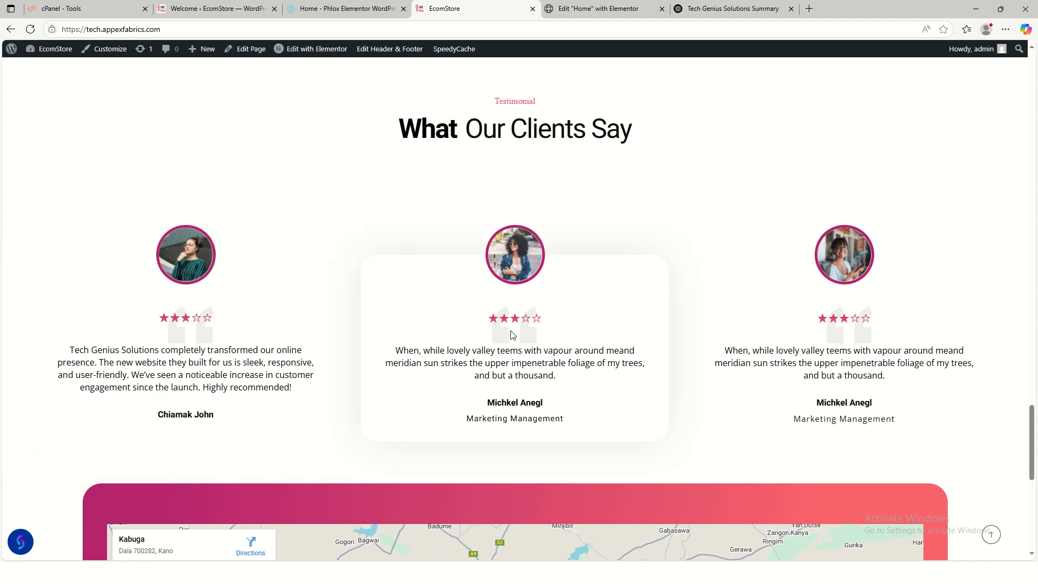
{"action": "scroll", "coordinate": [515, 331], "scroll_direction": "down", "scroll_amount": 5}
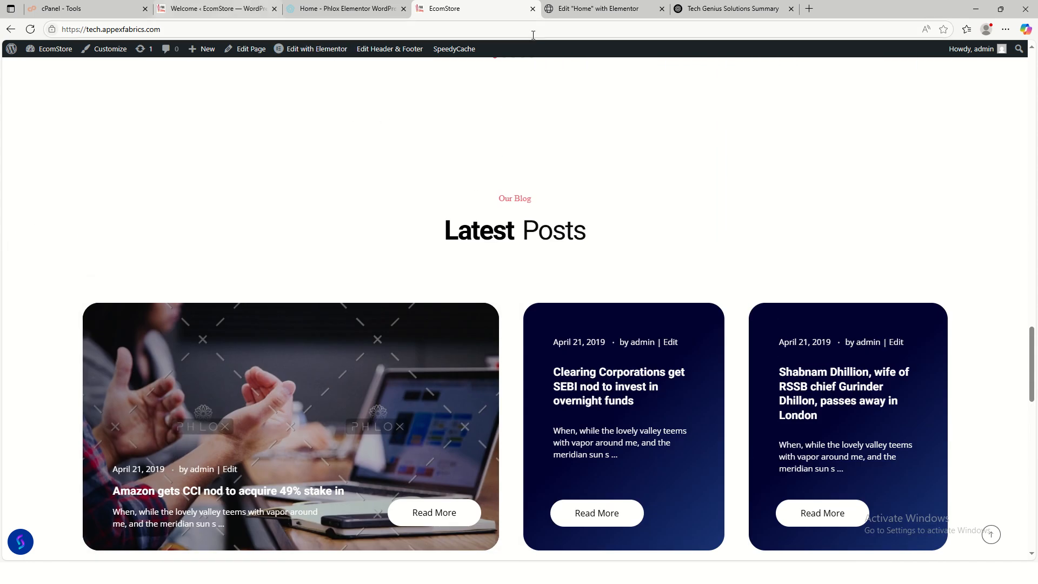
{"action": "left_click", "coordinate": [592, 13]}
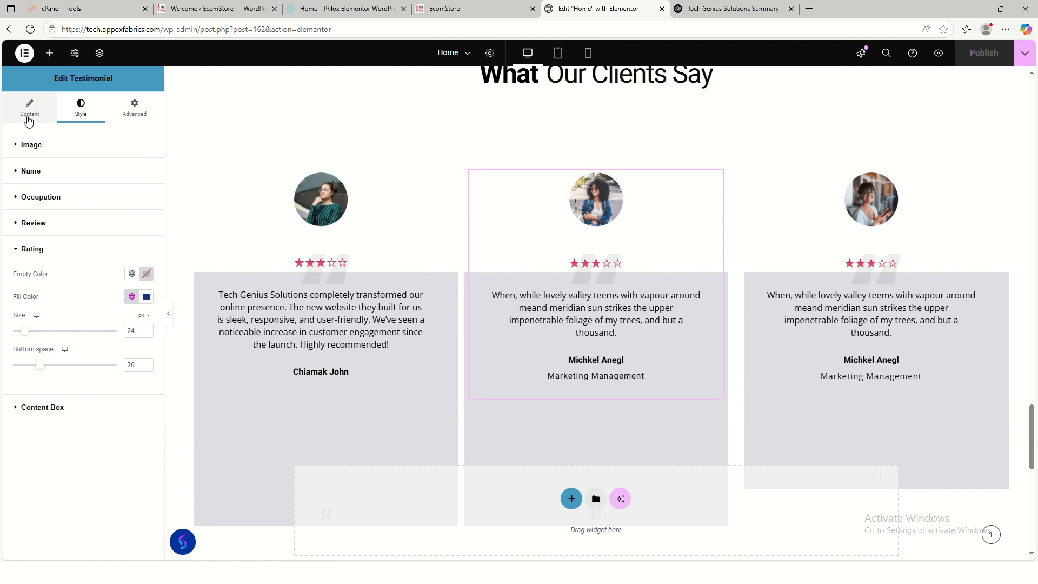
- Select the second generated testimonial's text in the ChatGPT conversation
{"action": "left_click", "coordinate": [29, 109]}
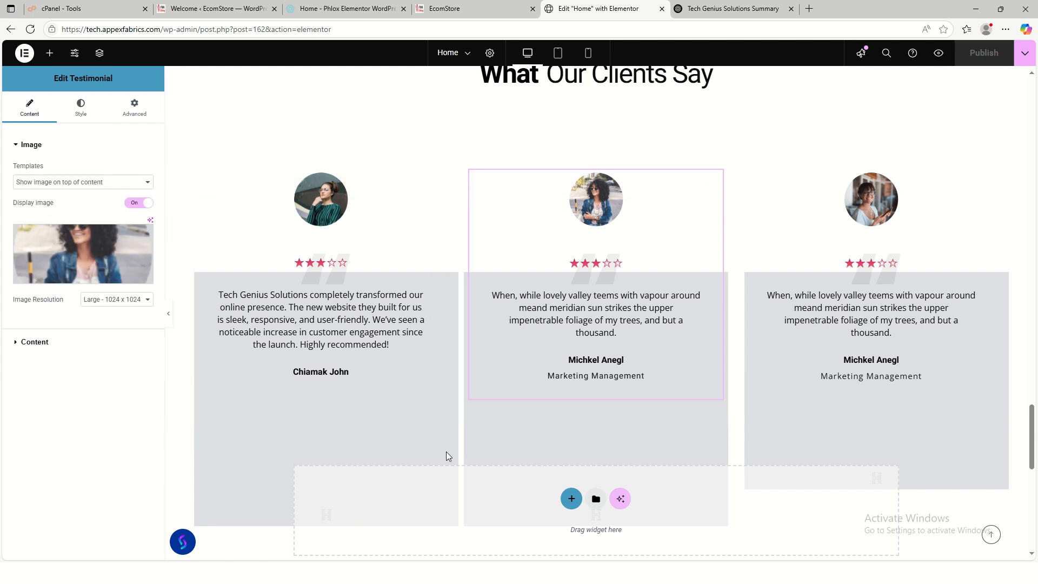
{"action": "left_click", "coordinate": [718, 12]}
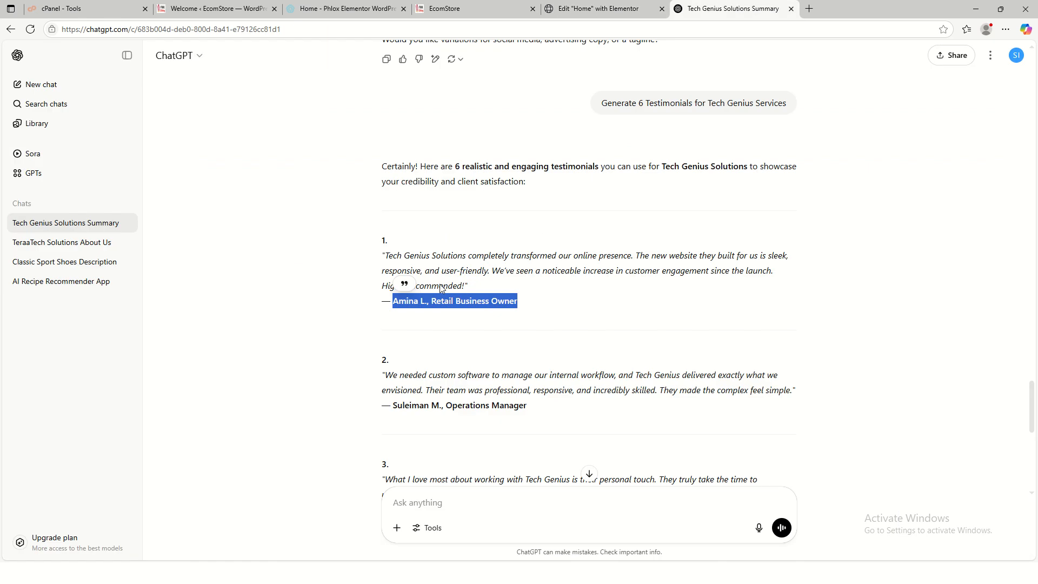
{"action": "scroll", "coordinate": [395, 223], "scroll_direction": "down", "scroll_amount": 3}
{"action": "left_click_drag", "start_coordinate": [387, 214], "coordinate": [793, 228]}
{"action": "key", "text": "ctrl+c"}
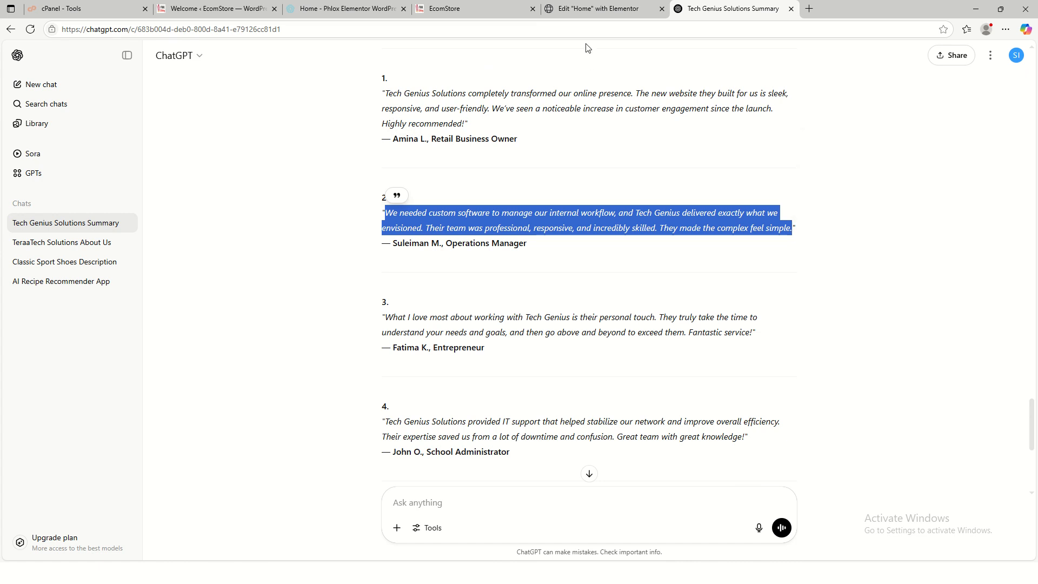
{"action": "left_click", "coordinate": [598, 9]}
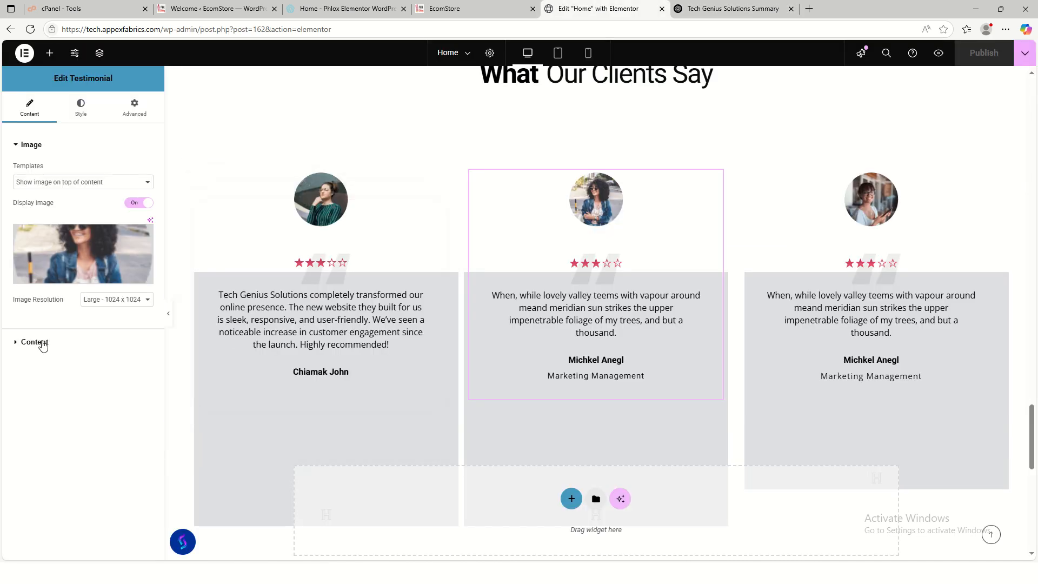
- Paste the custom workflow software testimonial over the middle card's review
{"action": "left_click", "coordinate": [30, 343]}
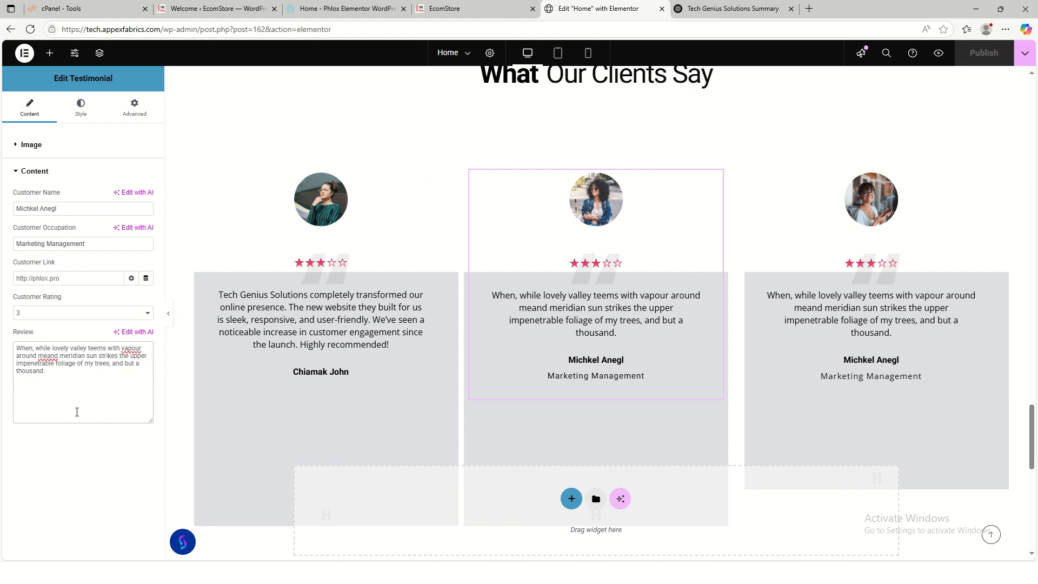
{"action": "key", "text": "ctrl+a"}
{"action": "key", "text": "ctrl+v"}
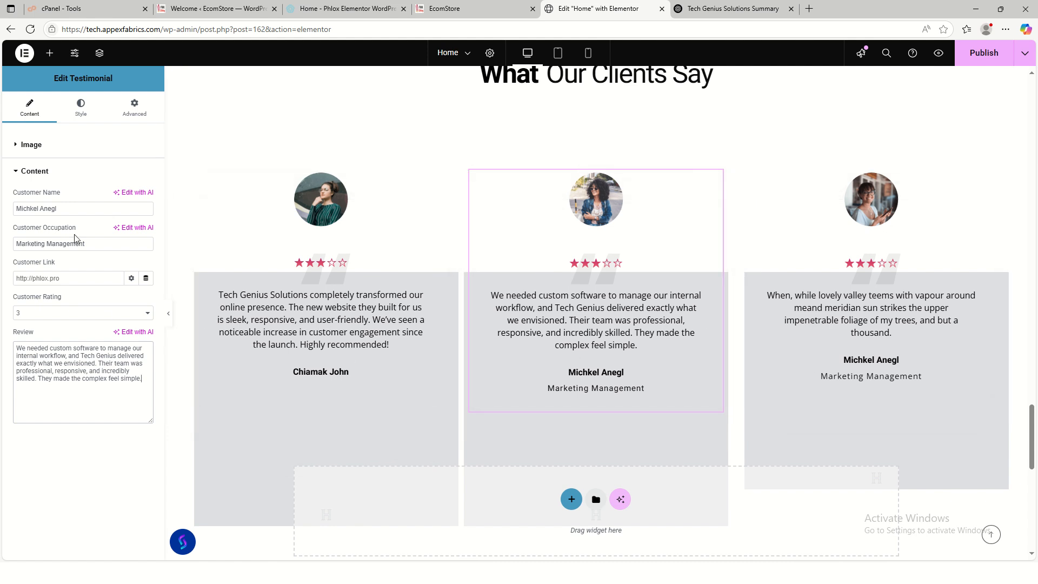
- Change the middle testimonial's customer name and clear its occupation
{"action": "triple_click", "coordinate": [69, 210]}
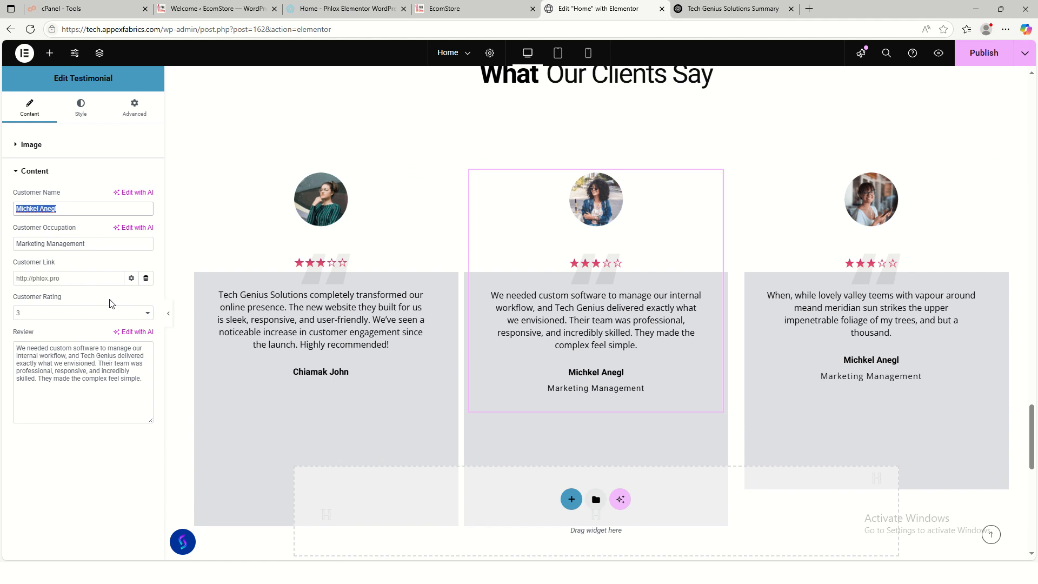
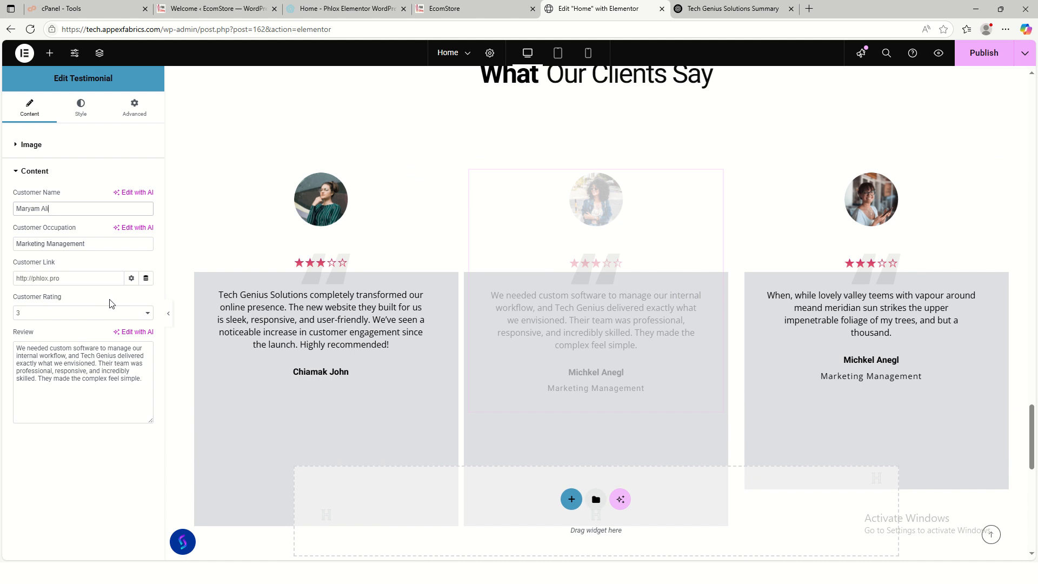
{"action": "key", "text": "Tab"}
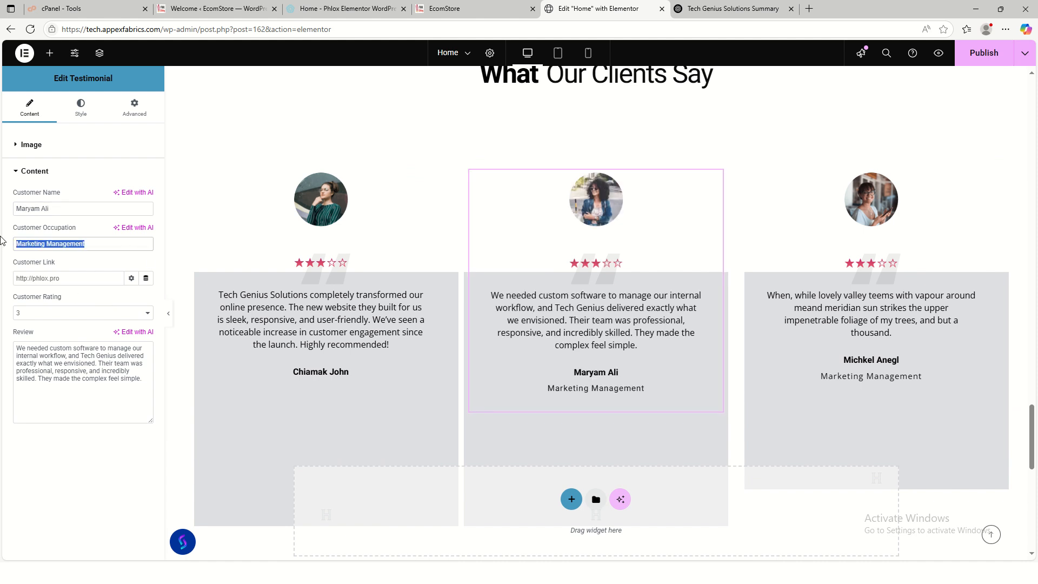
{"action": "key", "text": "BackSpace"}
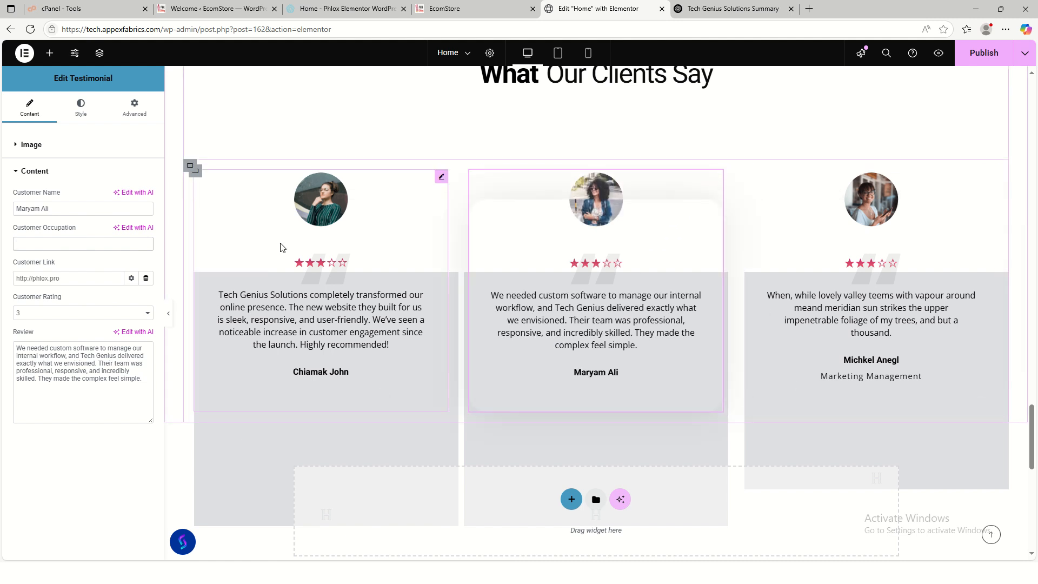
{"action": "left_click", "coordinate": [53, 248]}
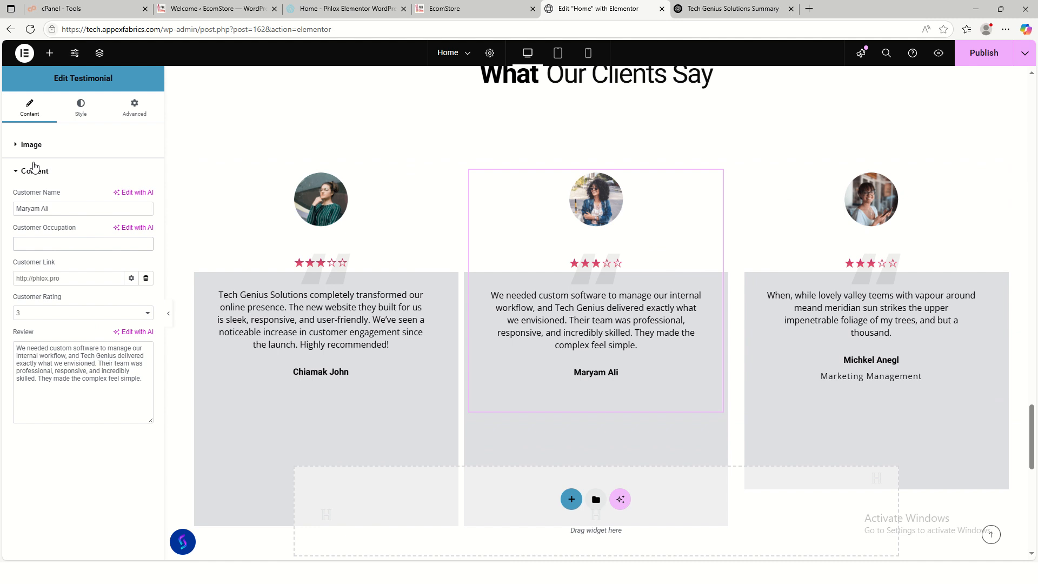
{"action": "left_click", "coordinate": [26, 153]}
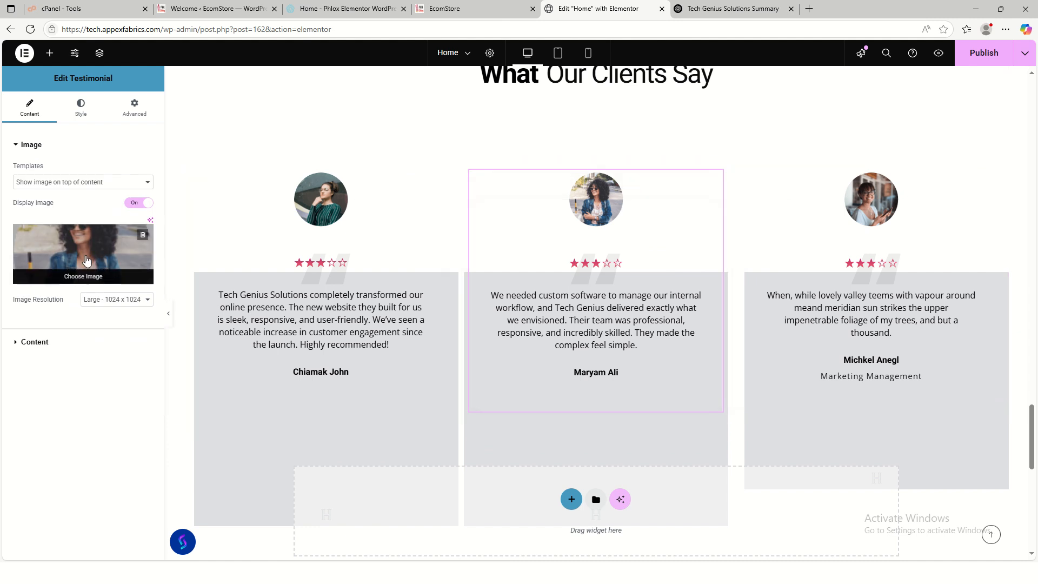
- Set the middle testimonial's avatar to the pink computer illustration
{"action": "left_click", "coordinate": [79, 278]}
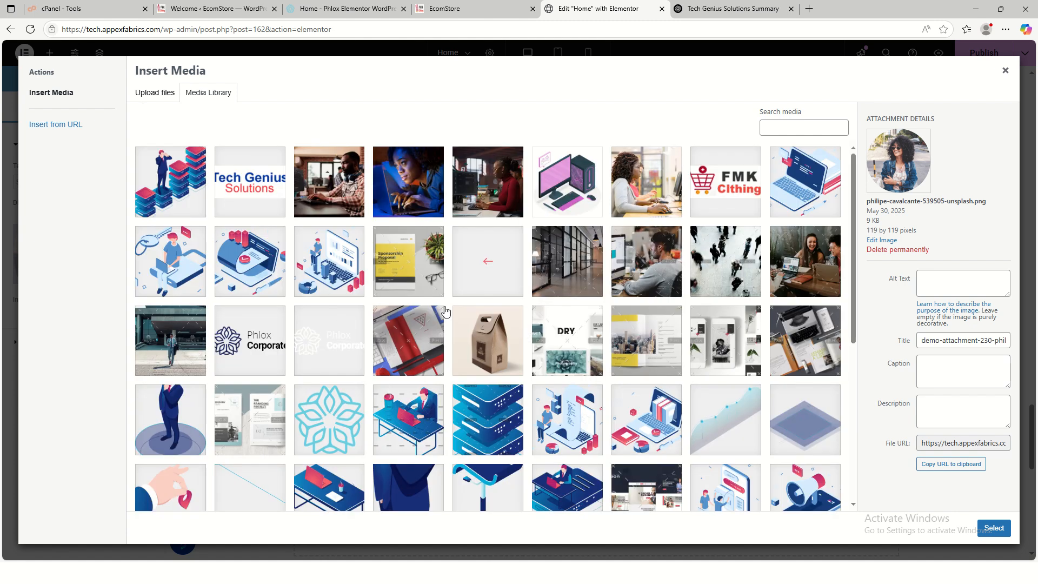
{"action": "left_click", "coordinate": [593, 208]}
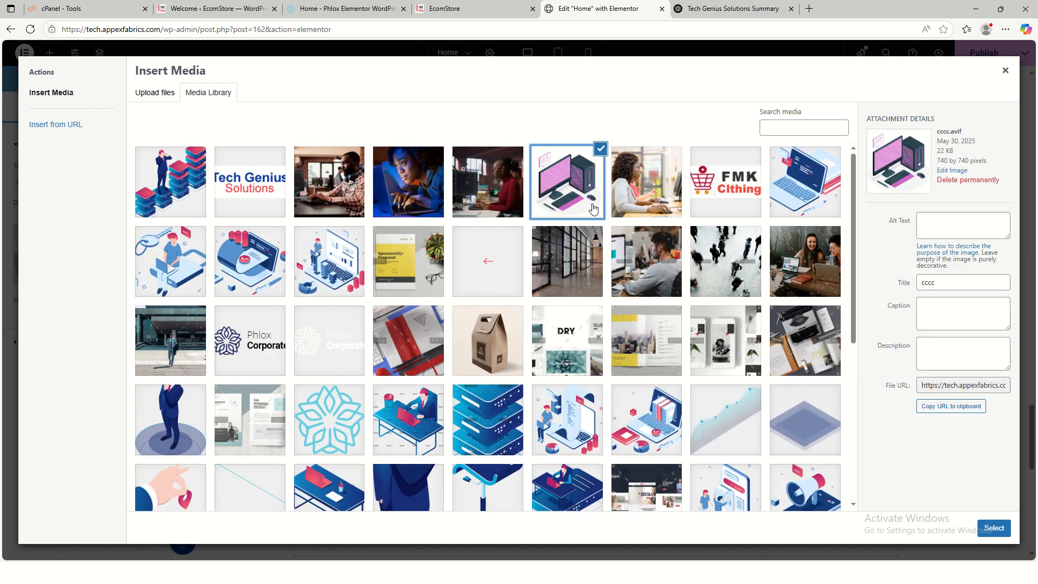
{"action": "left_click", "coordinate": [994, 529]}
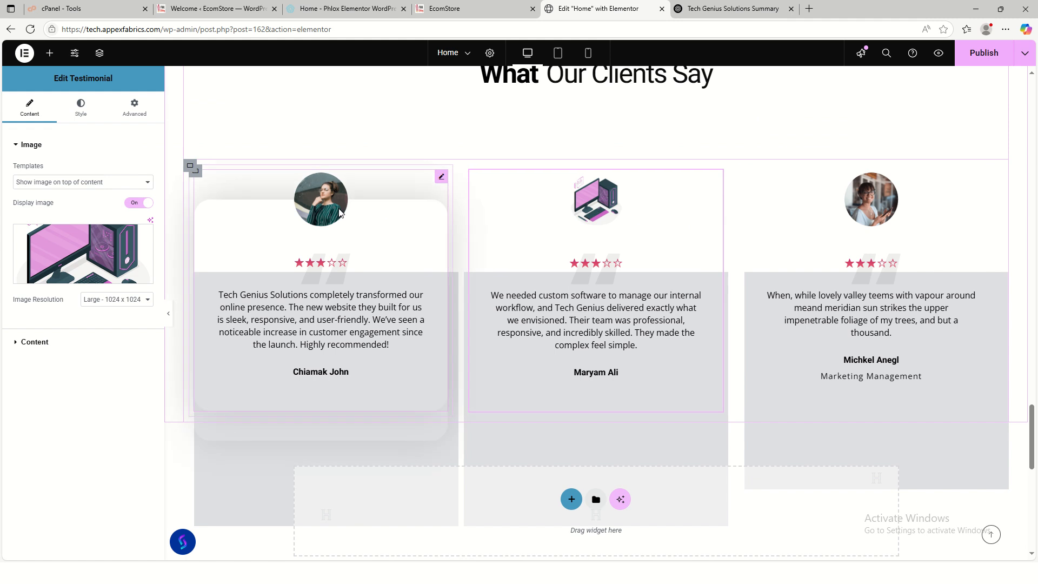
- Set the first testimonial's avatar to the laptop illustration Group-566.png
{"action": "left_click", "coordinate": [442, 177]}
{"action": "left_click", "coordinate": [92, 259]}
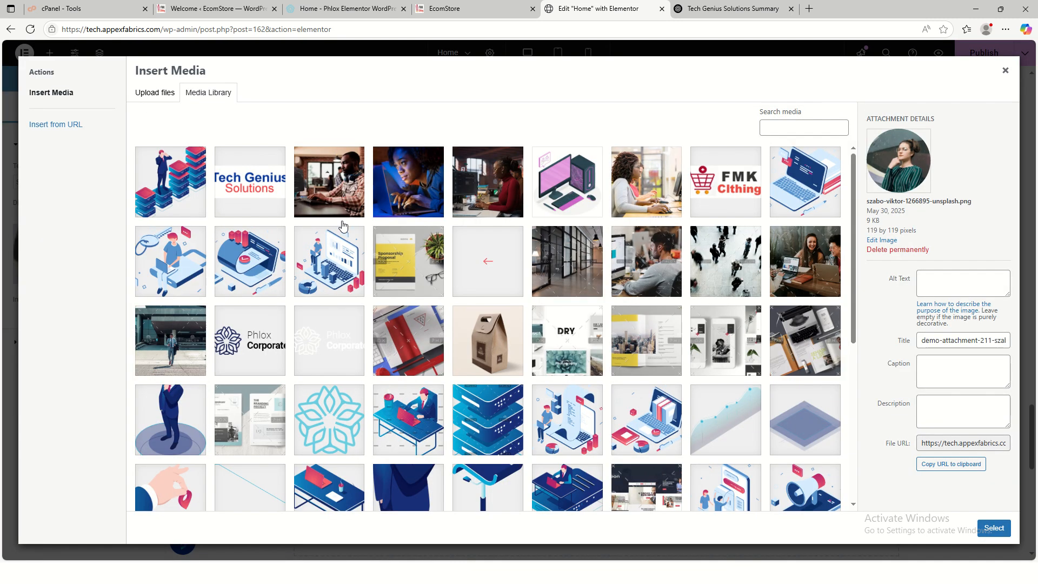
{"action": "left_click", "coordinate": [791, 193]}
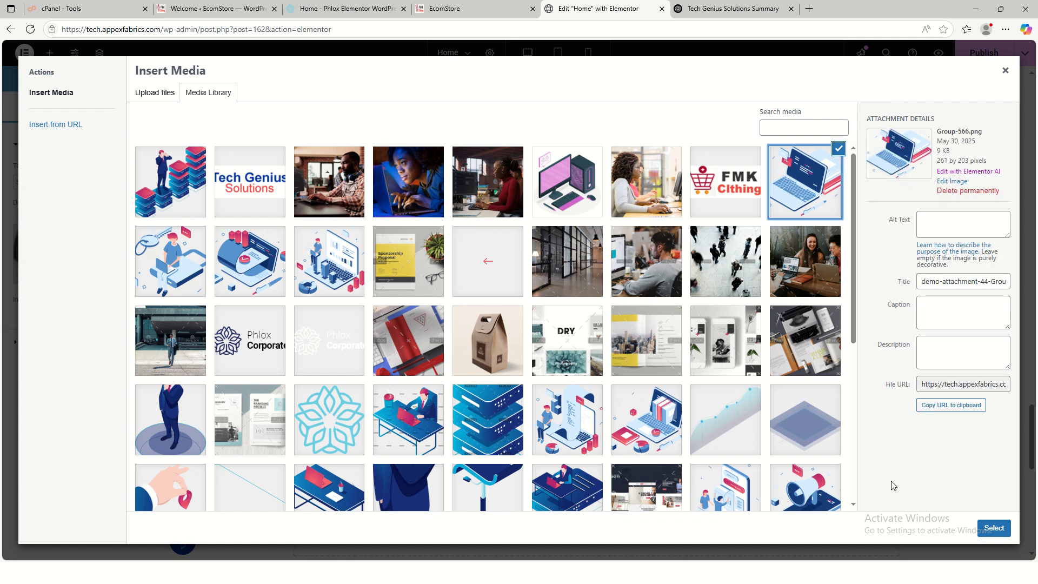
{"action": "left_click", "coordinate": [986, 532]}
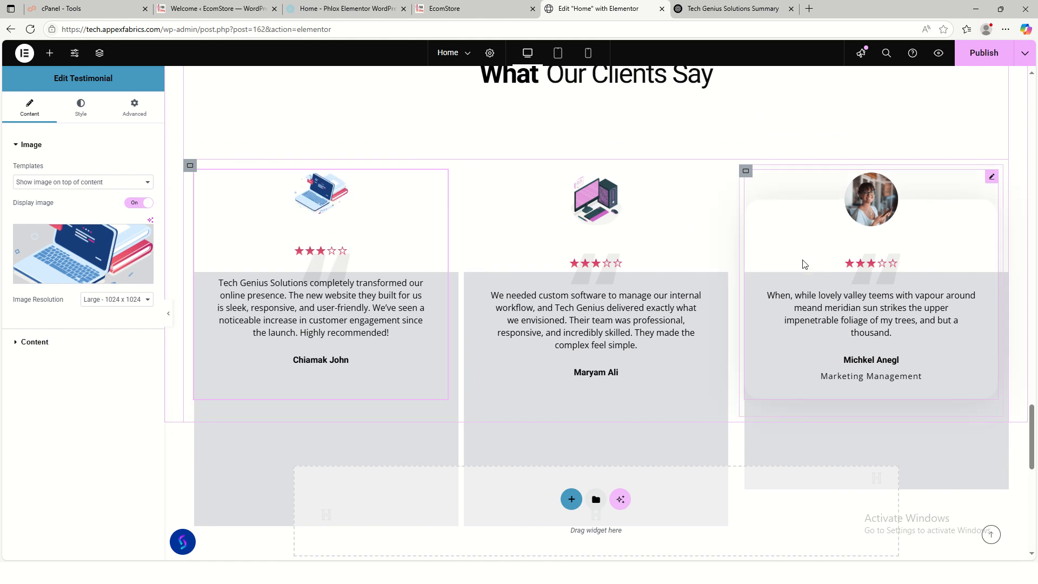
{"action": "left_click", "coordinate": [992, 175]}
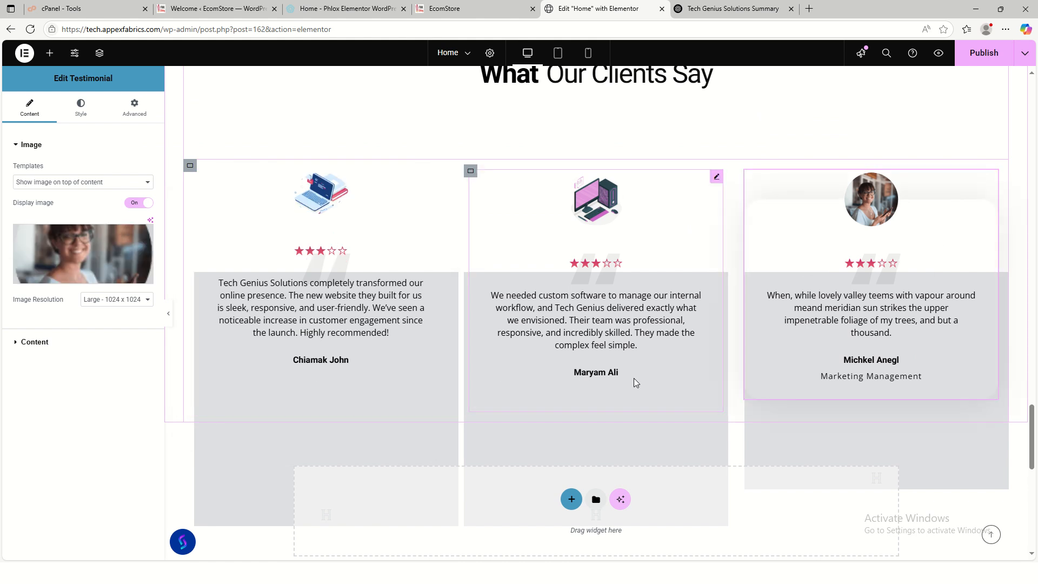
- Select ChatGPT's third review, the one praising Tech Genius's personal touch
{"action": "left_click", "coordinate": [39, 342]}
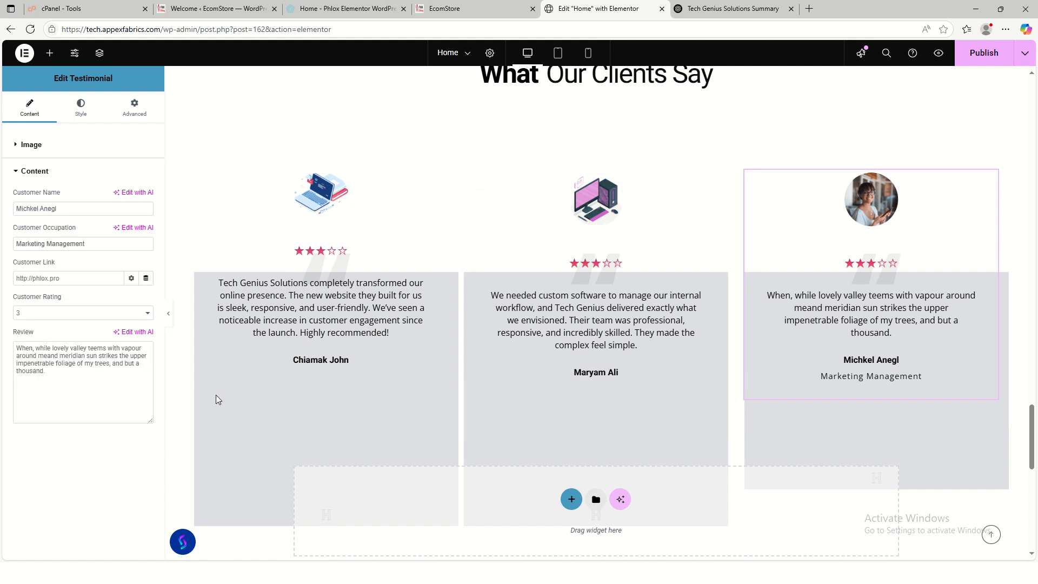
{"action": "left_click", "coordinate": [725, 8]}
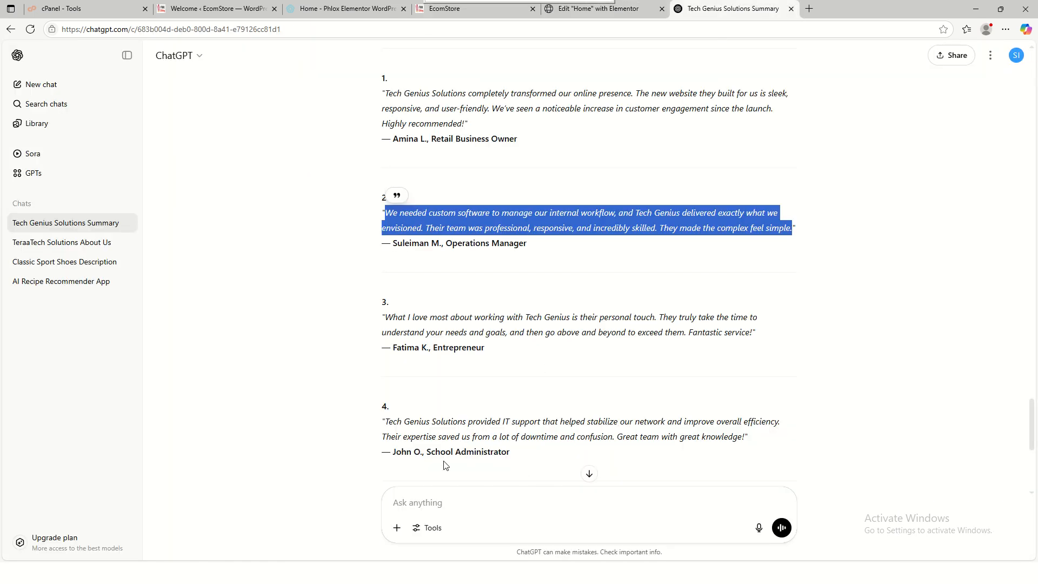
{"action": "left_click_drag", "start_coordinate": [384, 316], "coordinate": [755, 337]}
{"action": "key", "text": "ctrl+c"}
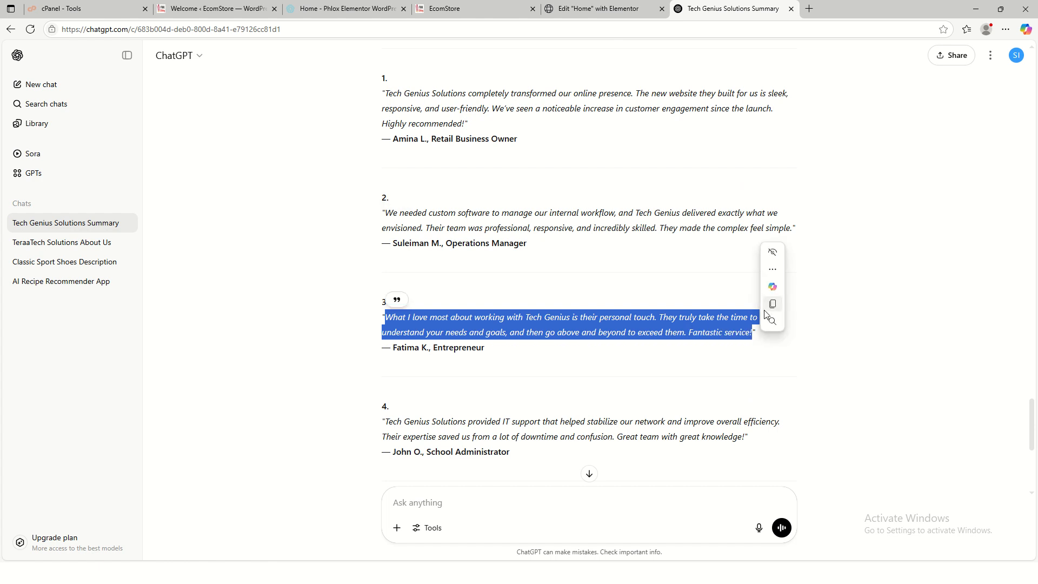
{"action": "left_click", "coordinate": [595, 10]}
- Replace the third testimonial's placeholder review with the pasted 'What I love most…' text
{"action": "left_click", "coordinate": [143, 384]}
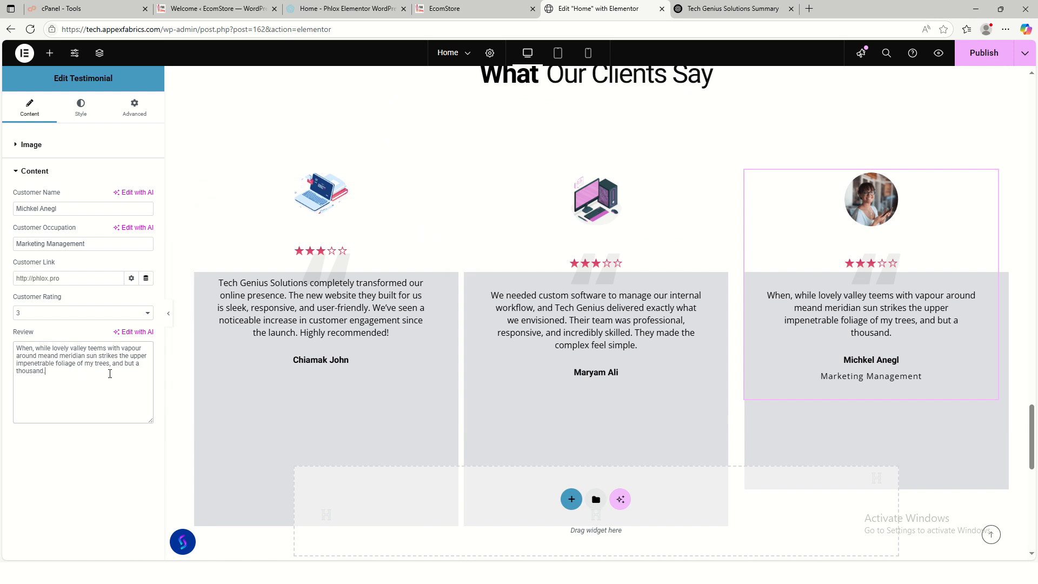
{"action": "key", "text": "ctrl+a"}
{"action": "key", "text": "ctrl+v"}
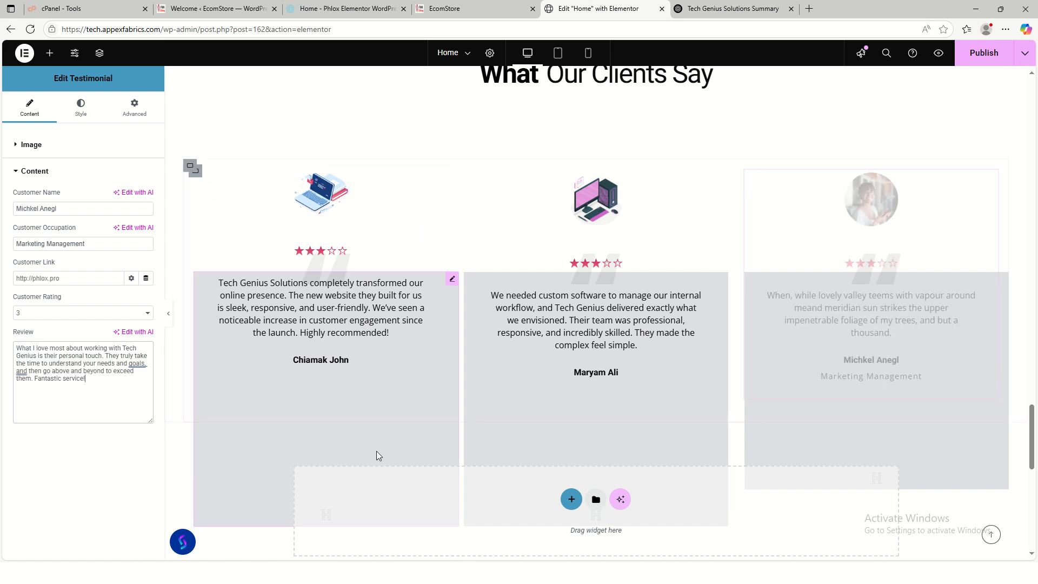
- Review the Style tab's Rating and Review sections, then reselect the third testimonial
{"action": "scroll", "coordinate": [841, 430], "scroll_direction": "down", "scroll_amount": 1}
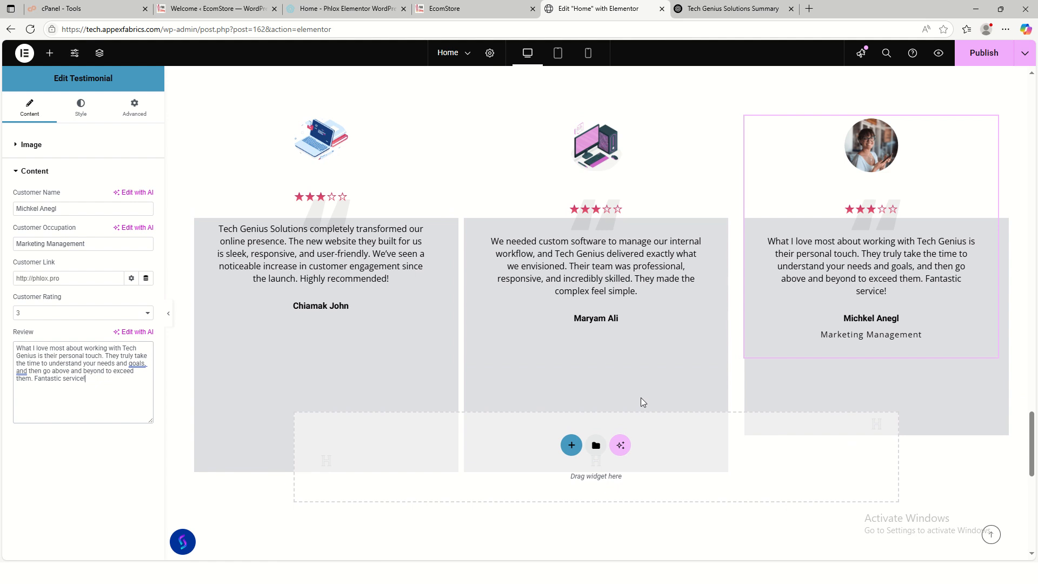
{"action": "left_click", "coordinate": [717, 123]}
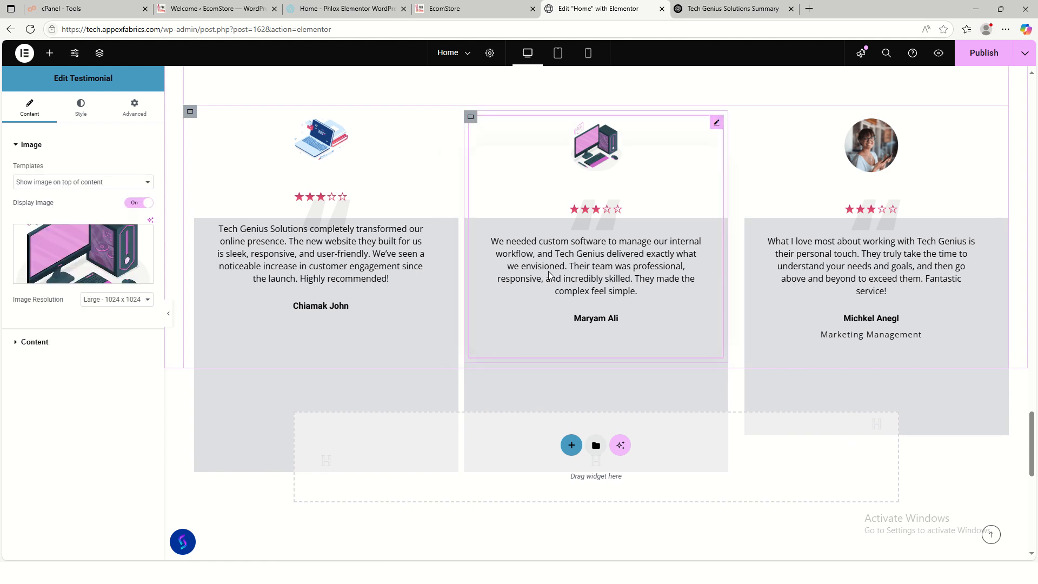
{"action": "left_click", "coordinate": [79, 110]}
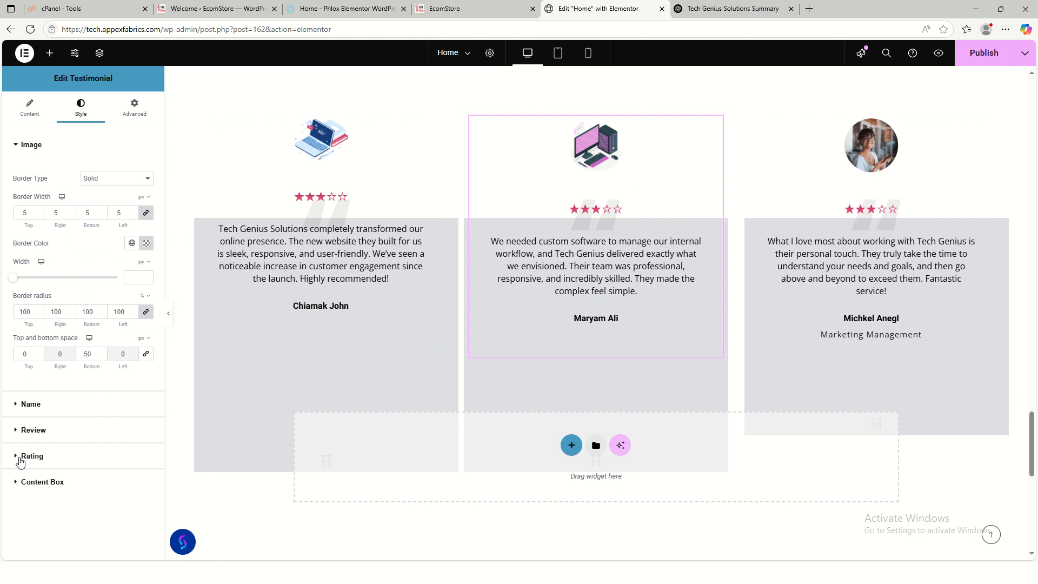
{"action": "left_click", "coordinate": [21, 459]}
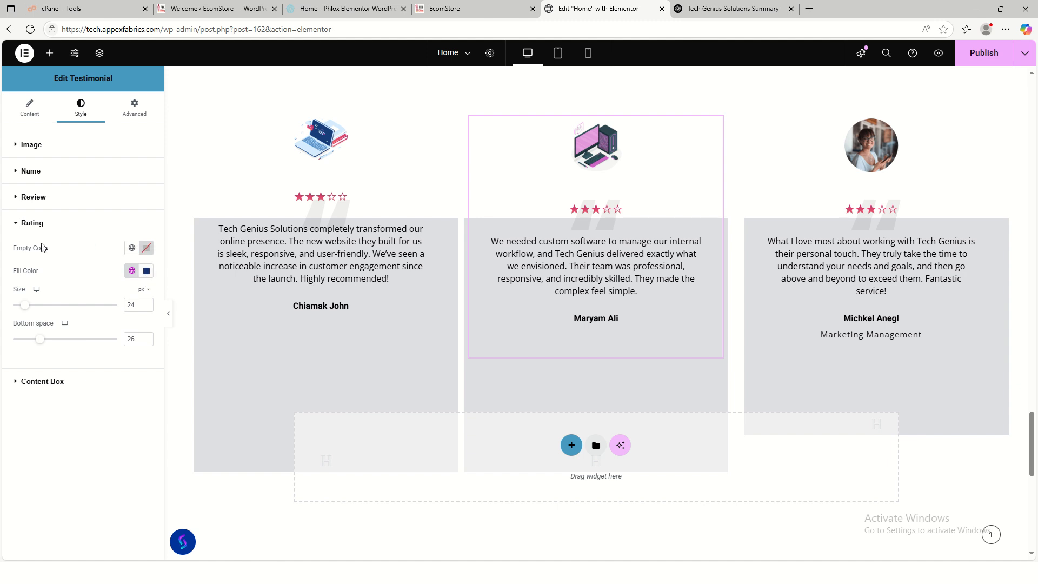
{"action": "left_click", "coordinate": [28, 200]}
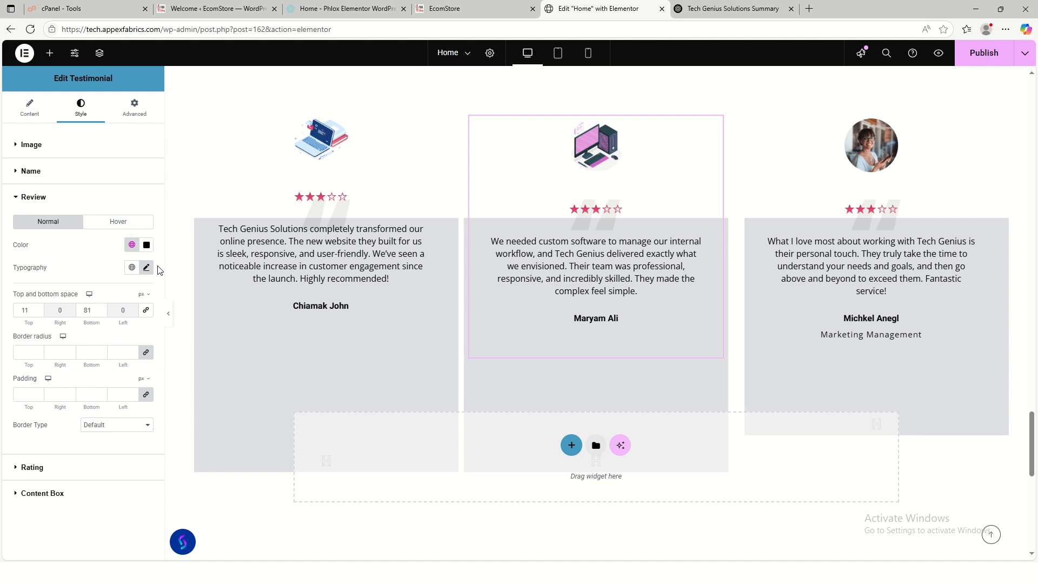
{"action": "left_click", "coordinate": [42, 468]}
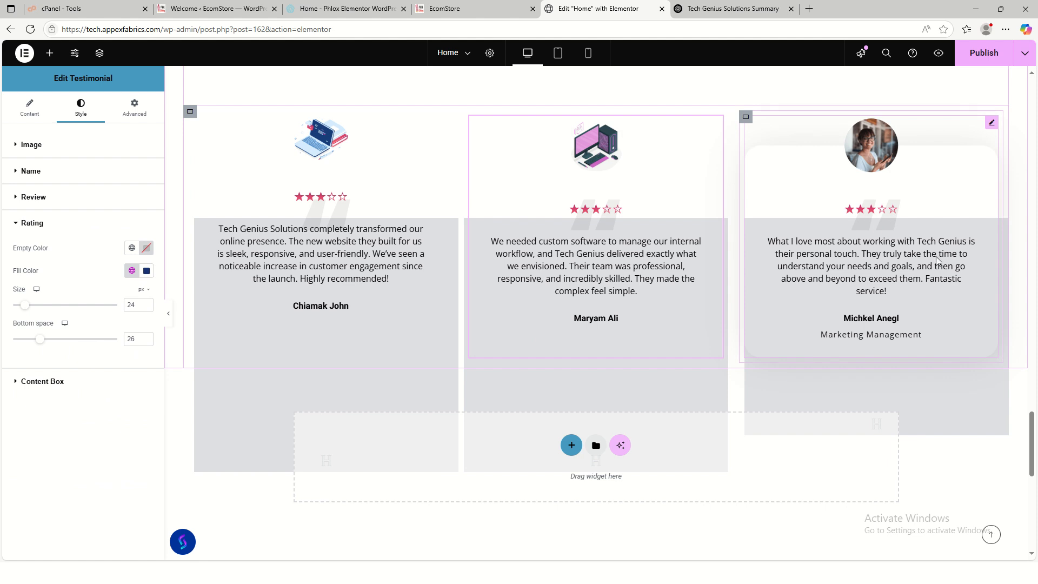
{"action": "left_click", "coordinate": [978, 146]}
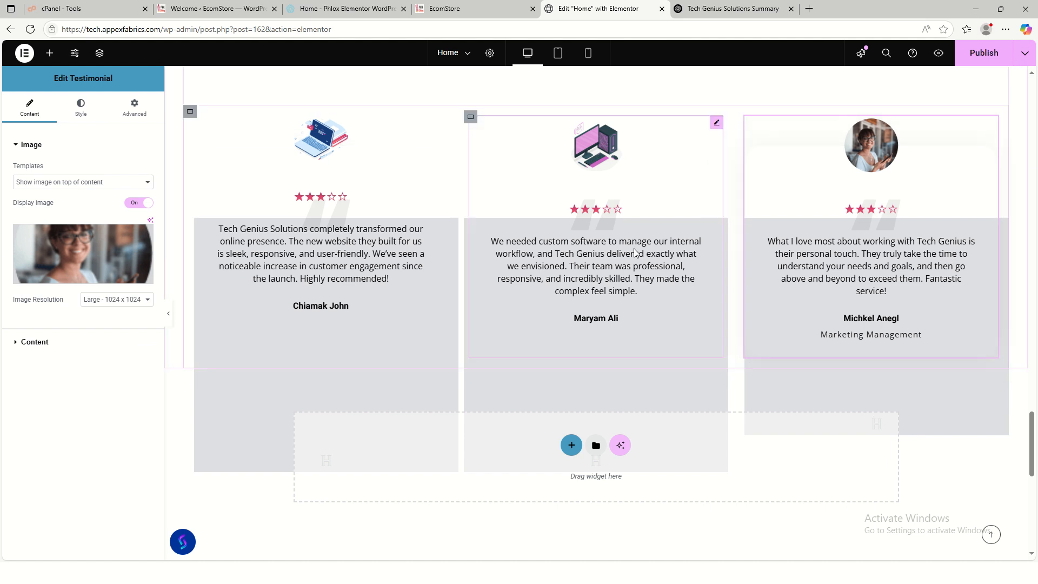
- Set the third testimonial's avatar to the Group-7741.png isometric illustration
{"action": "left_click", "coordinate": [140, 263]}
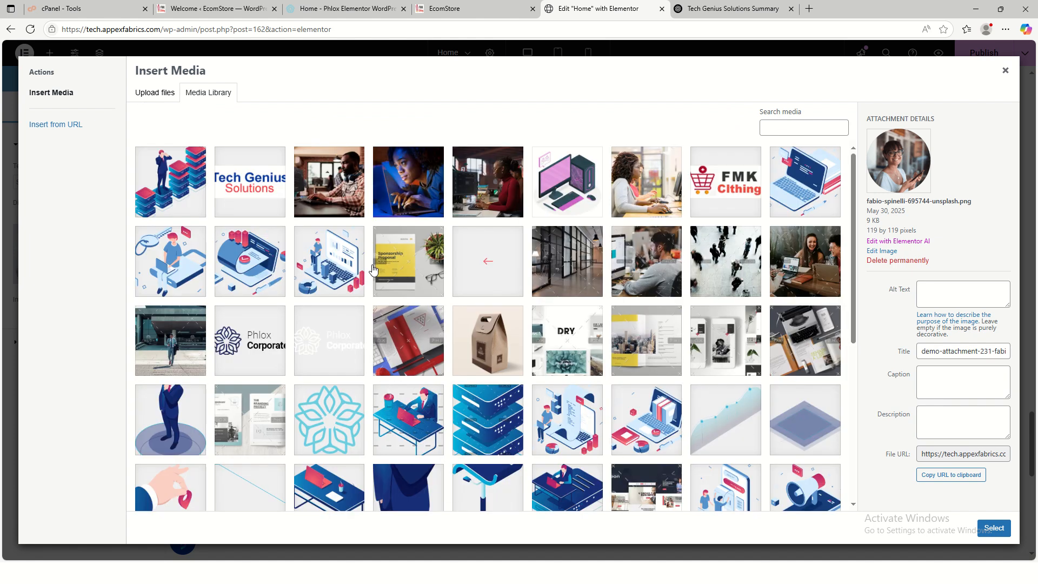
{"action": "scroll", "coordinate": [314, 386], "scroll_direction": "down", "scroll_amount": 5}
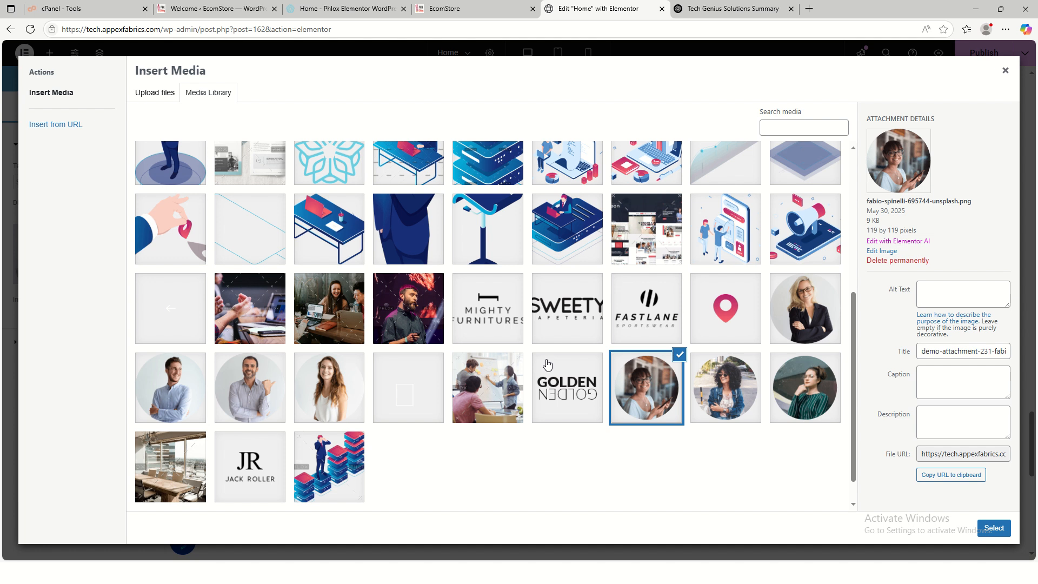
{"action": "scroll", "coordinate": [649, 349], "scroll_direction": "up", "scroll_amount": 2}
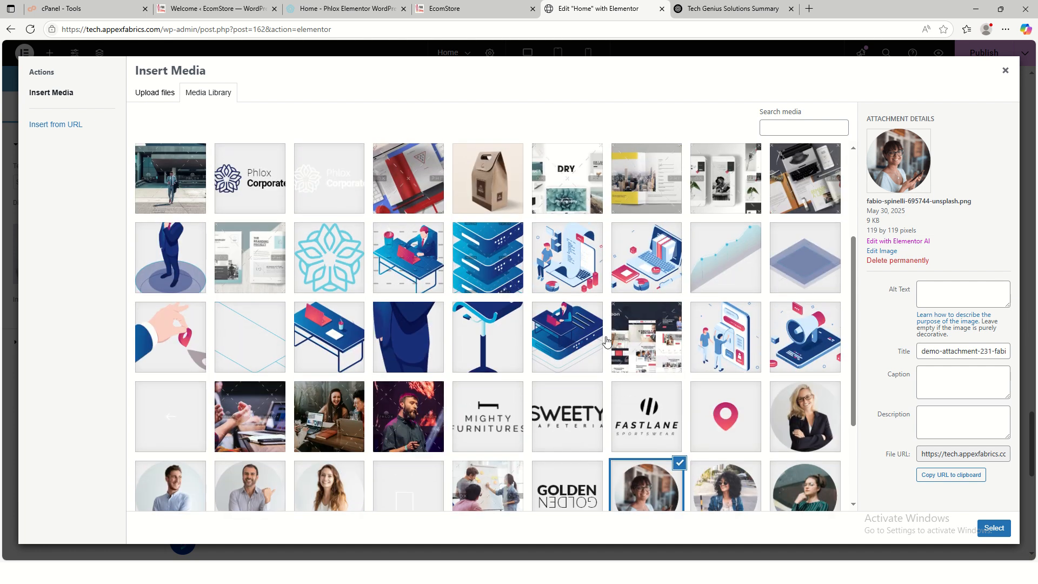
{"action": "left_click", "coordinate": [569, 267]}
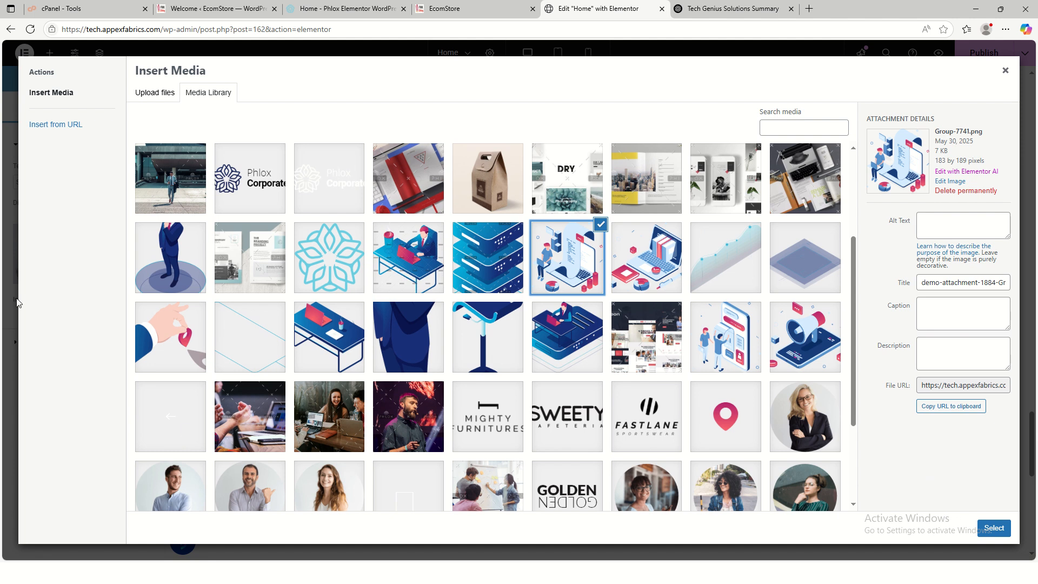
{"action": "left_click", "coordinate": [994, 528]}
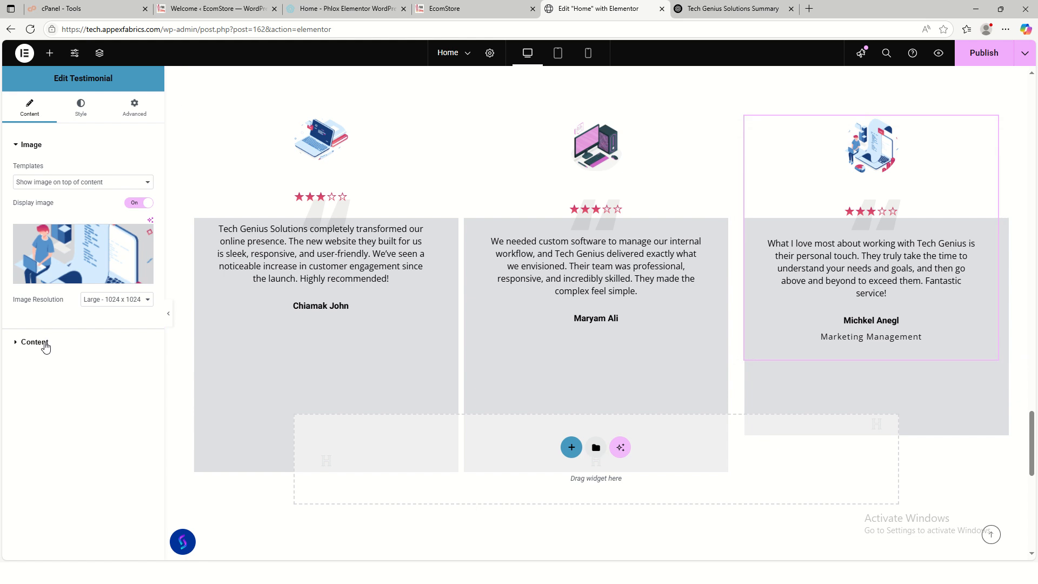
{"action": "left_click", "coordinate": [45, 343]}
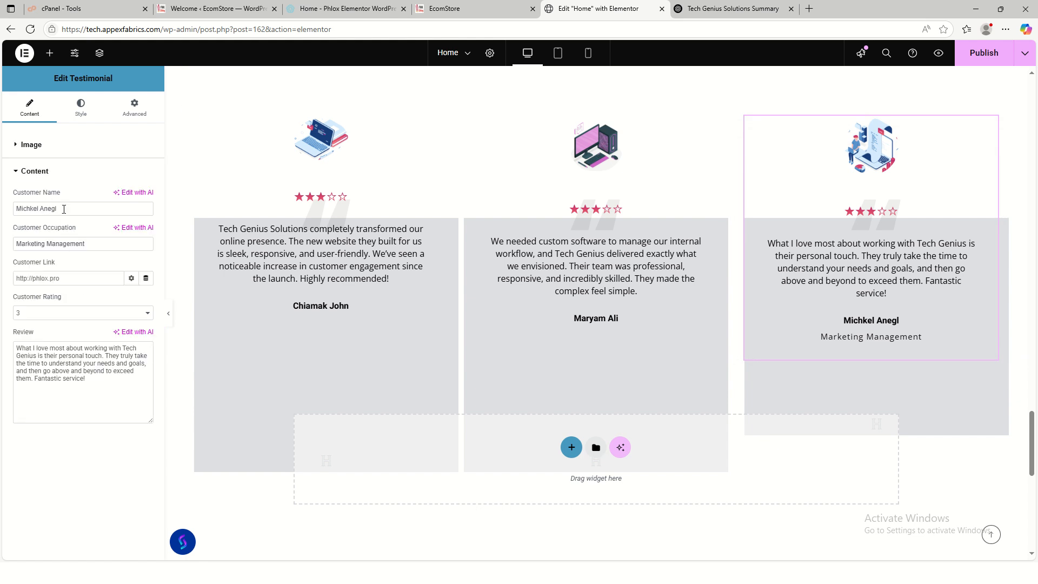
{"action": "left_click_drag", "start_coordinate": [64, 209], "coordinate": [2, 211]}
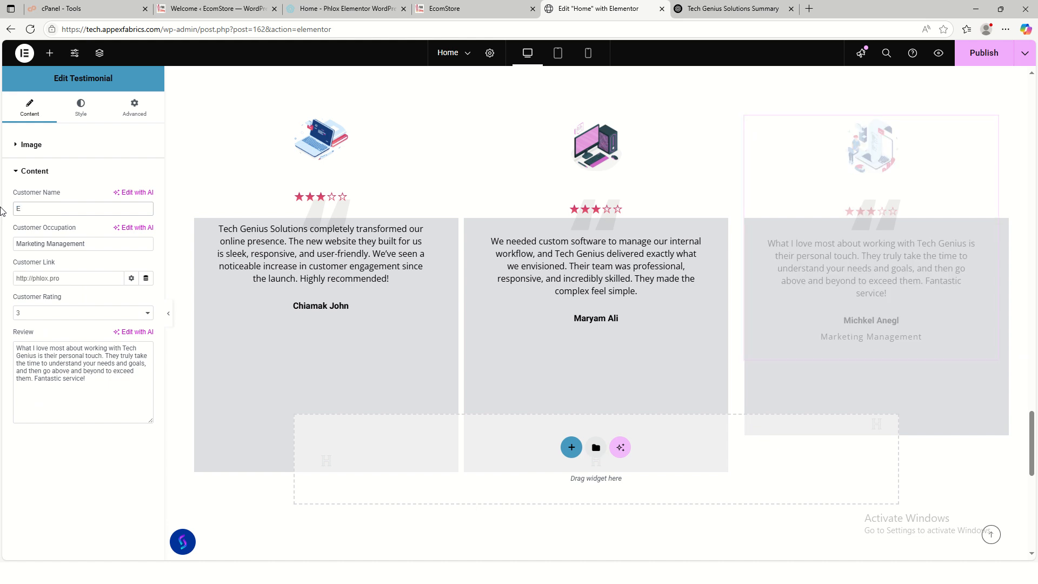
{"action": "type", "text": "em"}
{"action": "left_click_drag", "start_coordinate": [90, 240], "coordinate": [11, 238]}
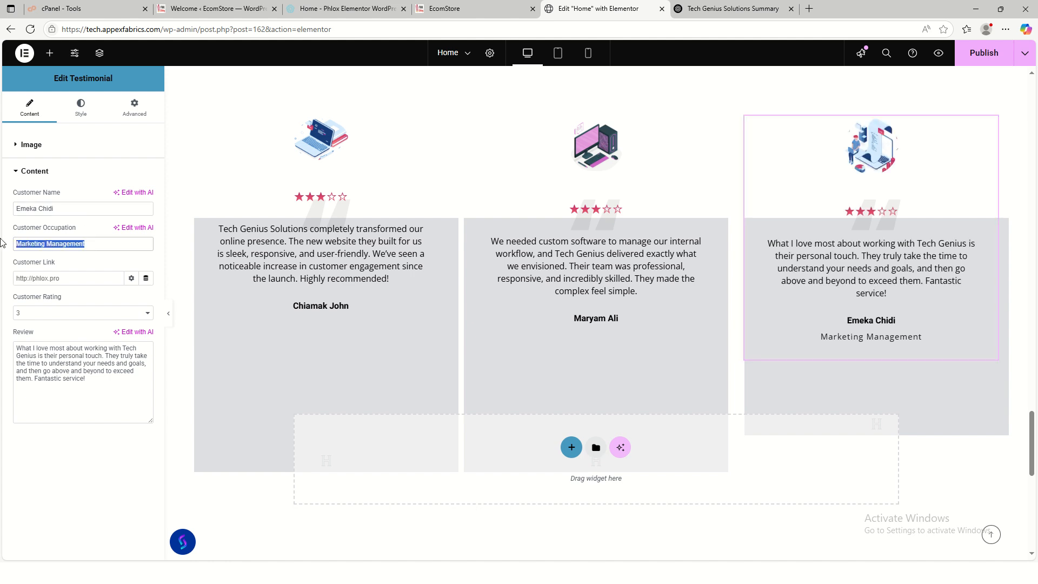
{"action": "key", "text": "BackSpace"}
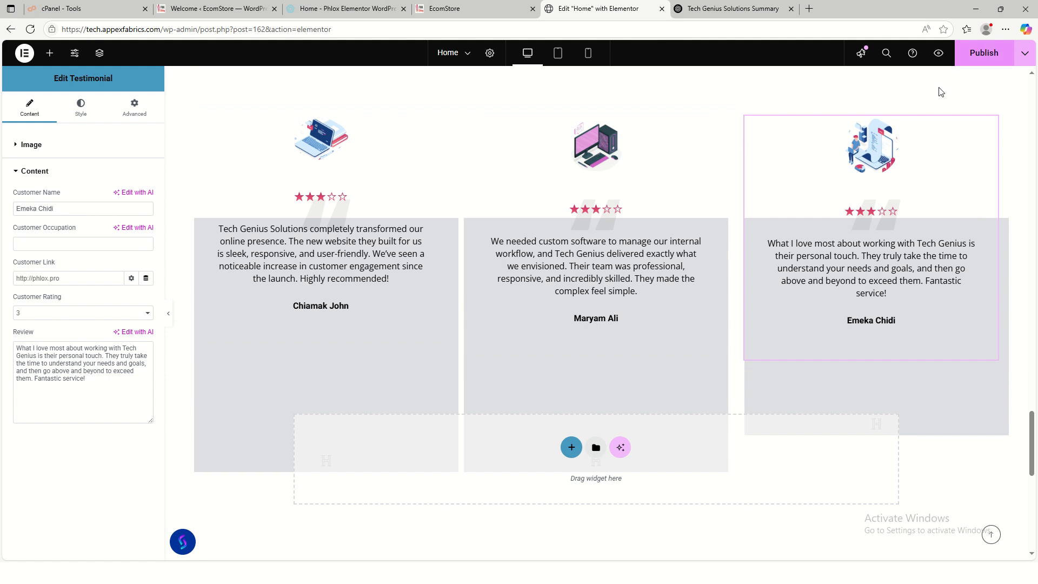
{"action": "key", "text": "ctrl+s"}
{"action": "scroll", "coordinate": [507, 481], "scroll_direction": "down", "scroll_amount": 10}
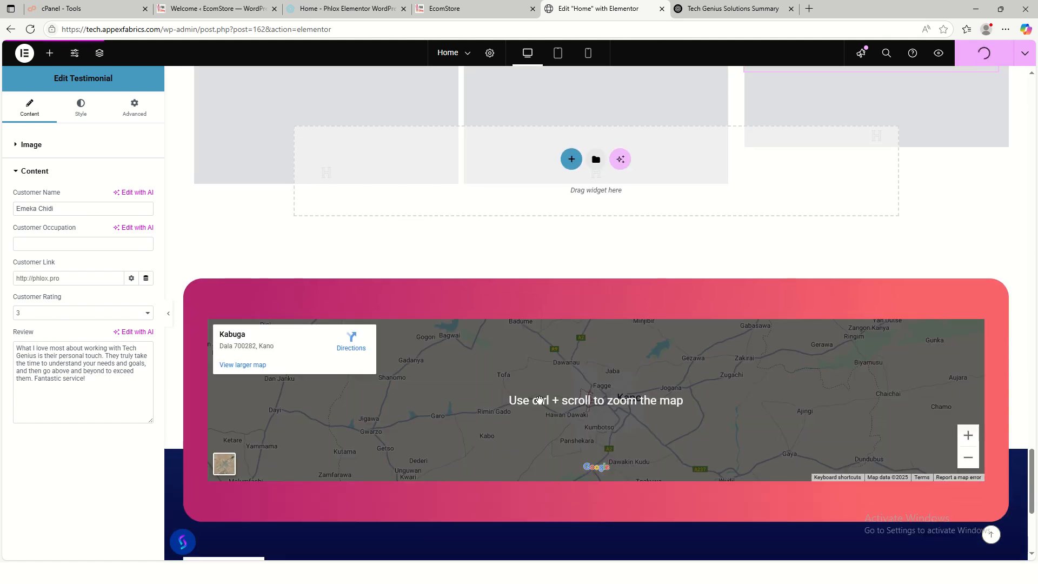
- Review the saved homepage edits in the editor, then switch to the live EcomStore site tab
{"action": "scroll", "coordinate": [564, 439], "scroll_direction": "up", "scroll_amount": 6}
{"action": "scroll", "coordinate": [564, 440], "scroll_direction": "up", "scroll_amount": 3}
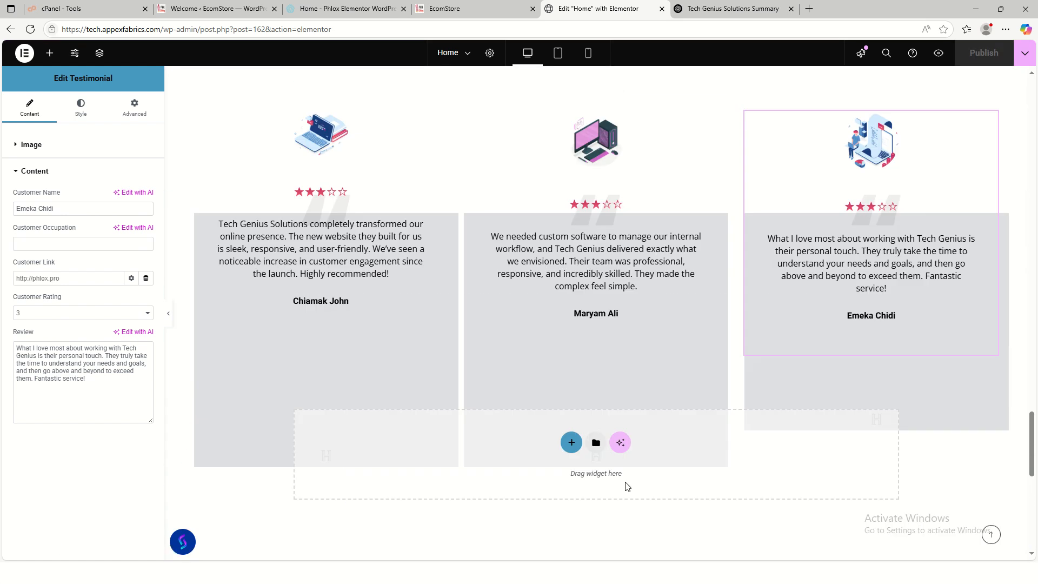
{"action": "scroll", "coordinate": [627, 476], "scroll_direction": "up", "scroll_amount": 20}
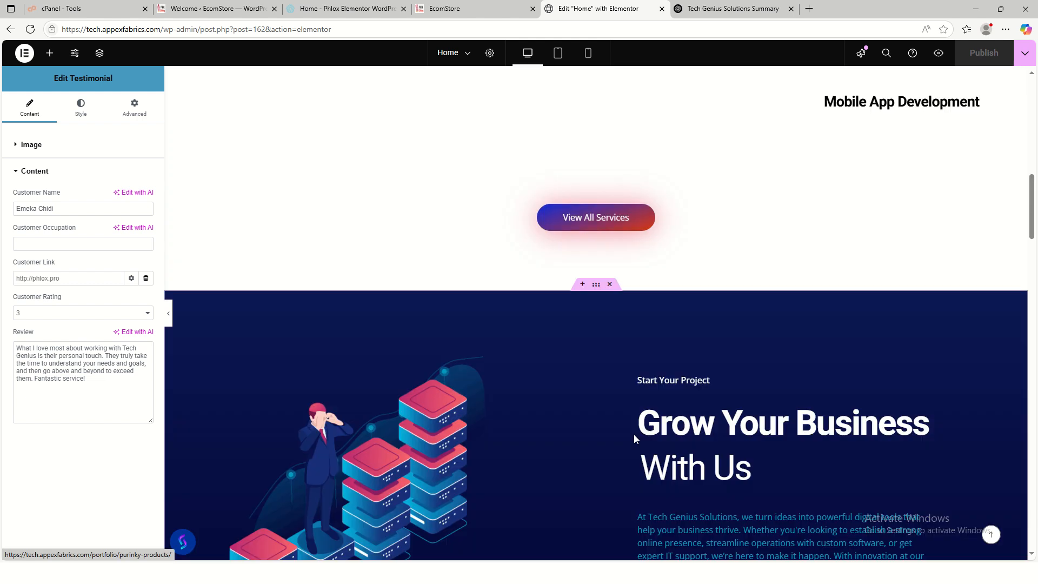
{"action": "scroll", "coordinate": [635, 438], "scroll_direction": "up", "scroll_amount": 12}
{"action": "scroll", "coordinate": [563, 454], "scroll_direction": "down", "scroll_amount": 5}
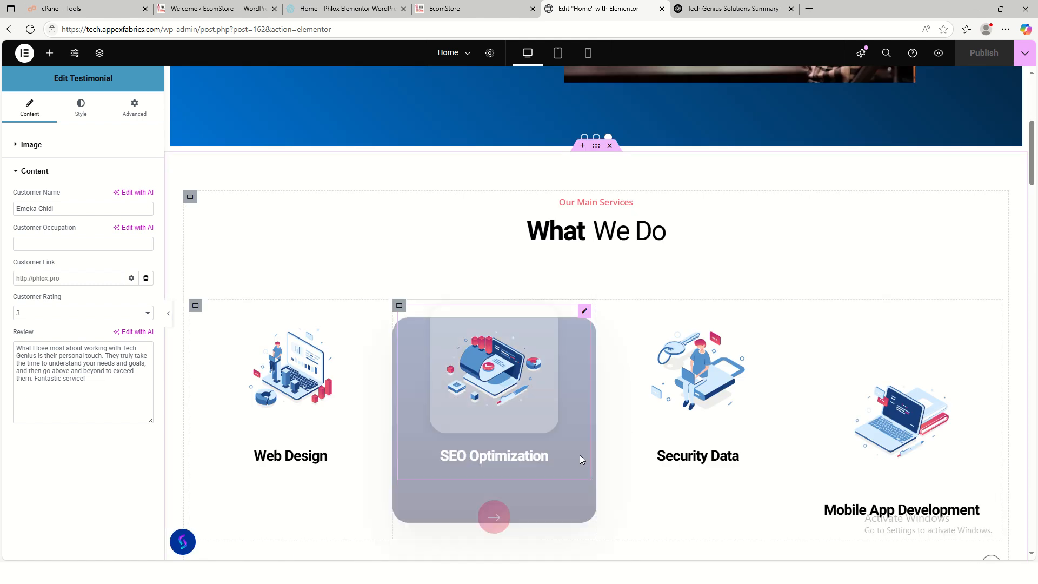
{"action": "scroll", "coordinate": [580, 456], "scroll_direction": "down", "scroll_amount": 20}
{"action": "scroll", "coordinate": [482, 452], "scroll_direction": "up", "scroll_amount": 4}
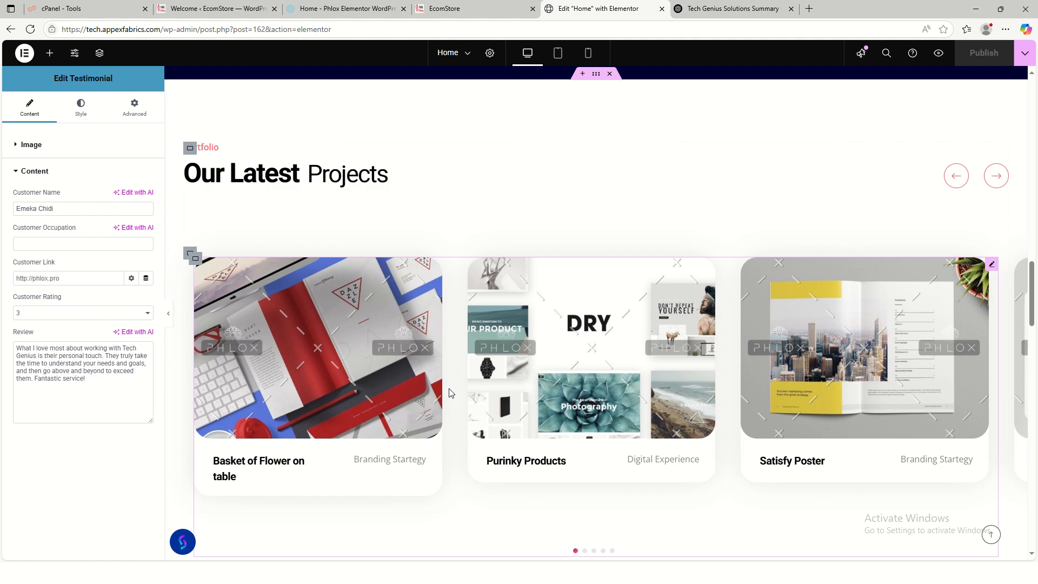
{"action": "scroll", "coordinate": [449, 393], "scroll_direction": "up", "scroll_amount": 7}
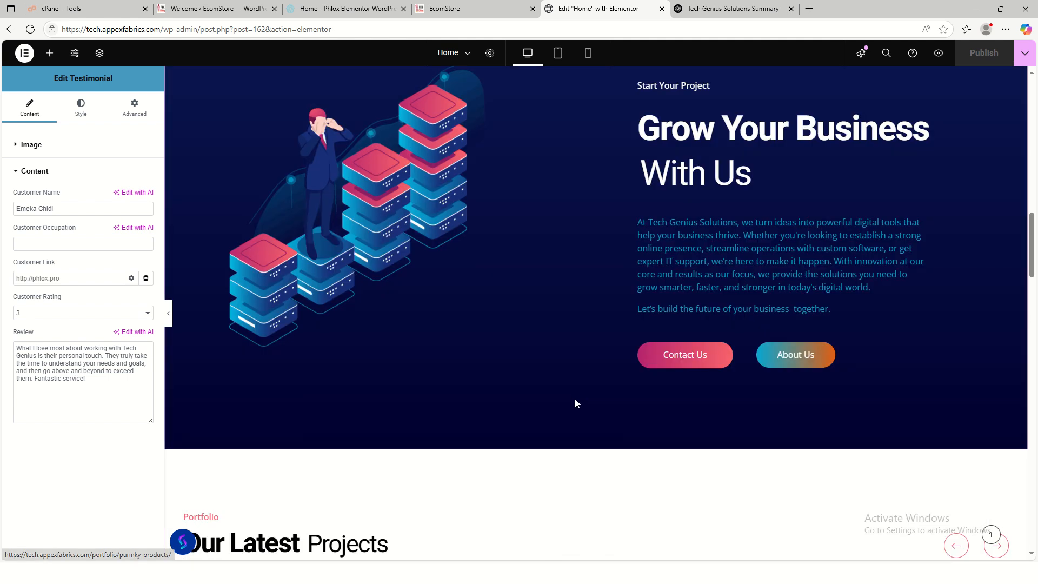
{"action": "scroll", "coordinate": [575, 400], "scroll_direction": "down", "scroll_amount": 15}
{"action": "scroll", "coordinate": [610, 384], "scroll_direction": "up", "scroll_amount": 5}
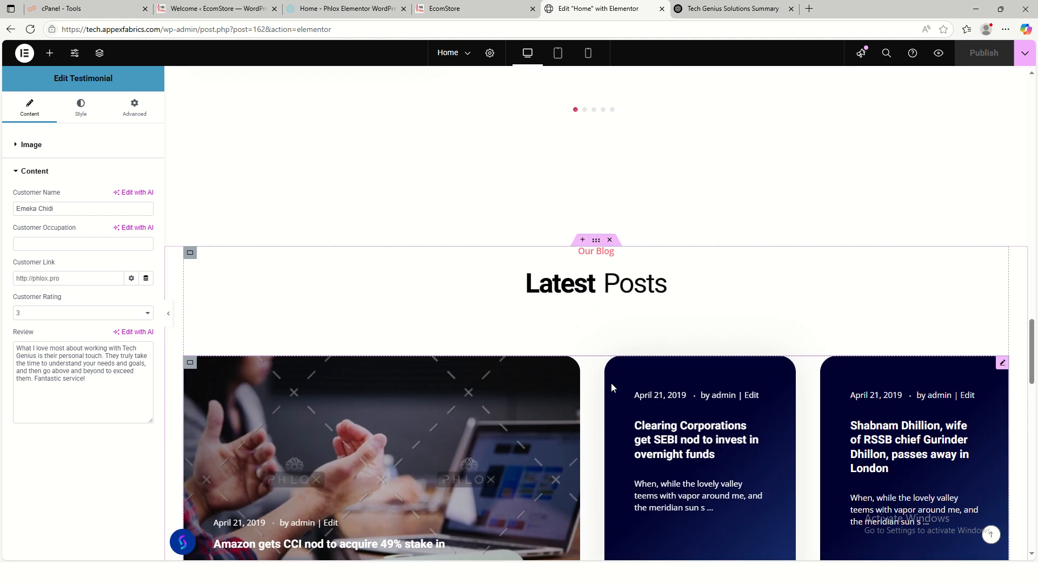
{"action": "scroll", "coordinate": [611, 388], "scroll_direction": "up", "scroll_amount": 5}
{"action": "scroll", "coordinate": [621, 373], "scroll_direction": "down", "scroll_amount": 7}
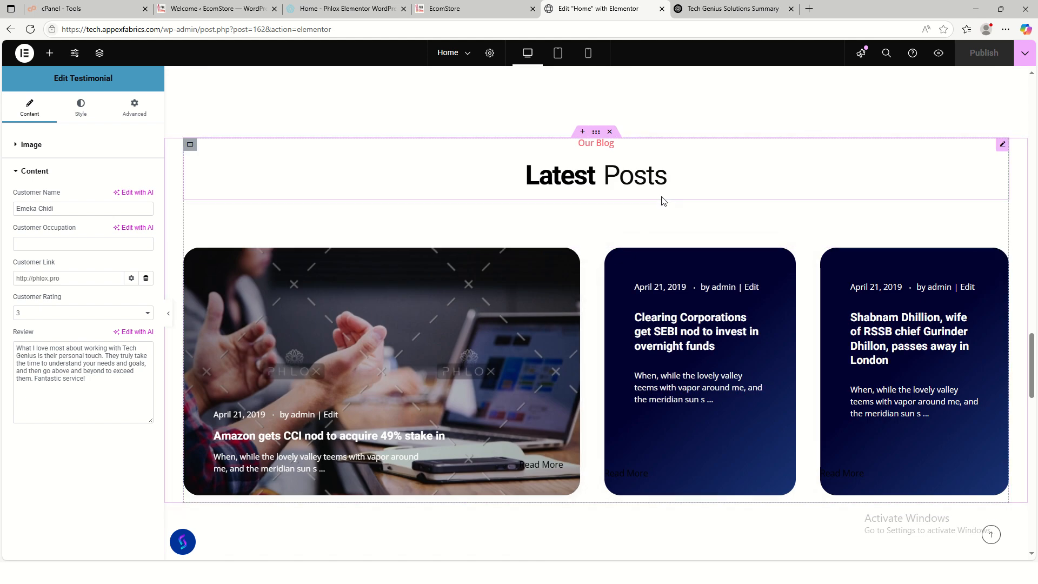
{"action": "scroll", "coordinate": [552, 236], "scroll_direction": "up", "scroll_amount": 12}
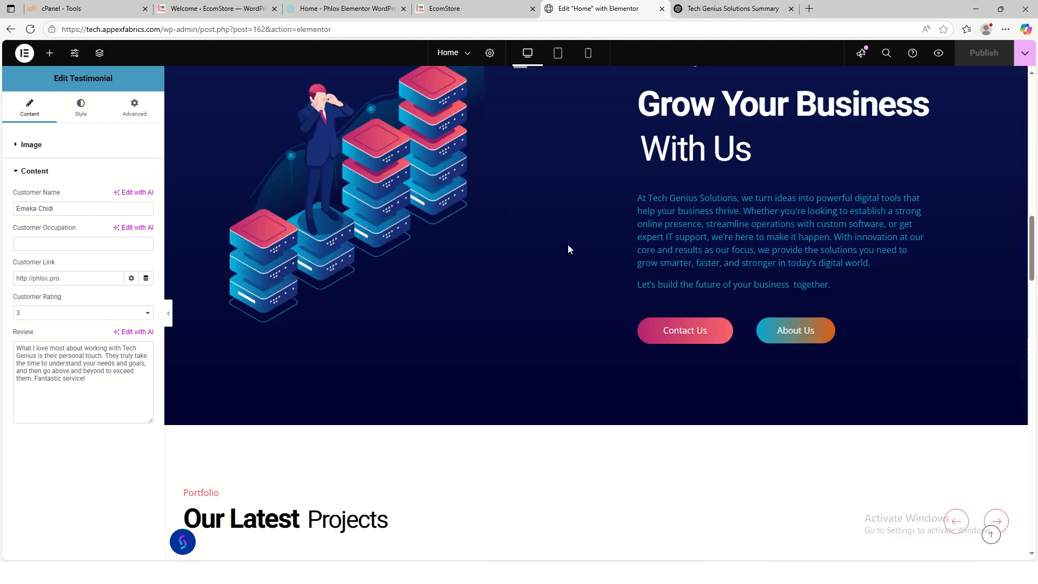
{"action": "scroll", "coordinate": [568, 249], "scroll_direction": "up", "scroll_amount": 10}
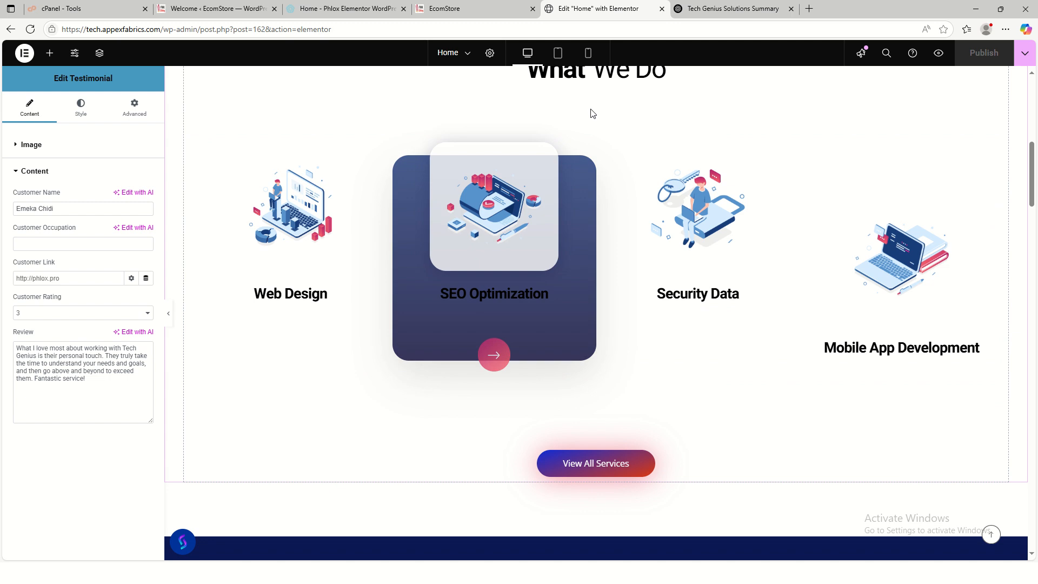
{"action": "key", "text": "ctrl+shift+Tab"}
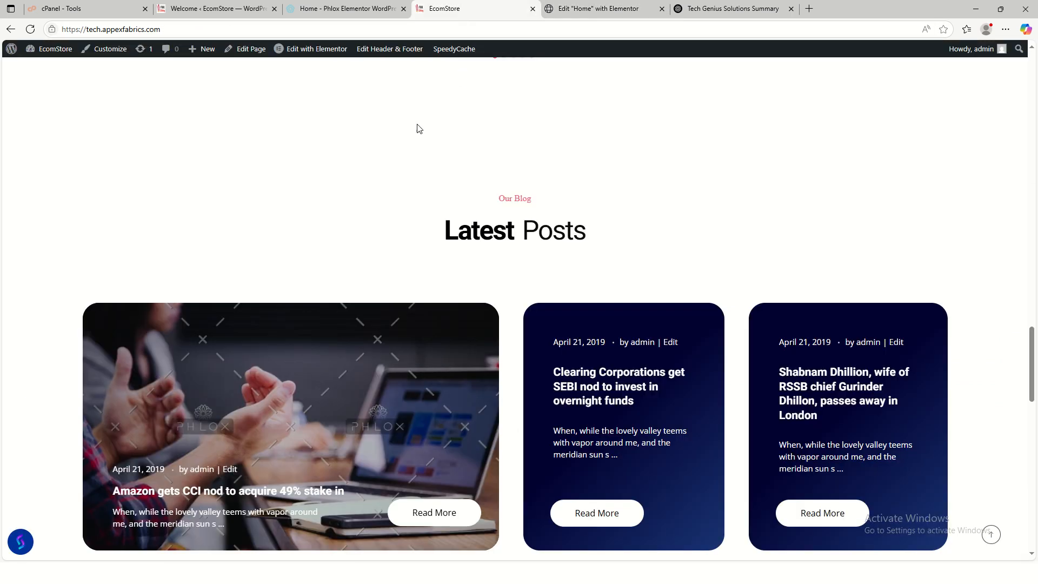
{"action": "left_click", "coordinate": [992, 535]}
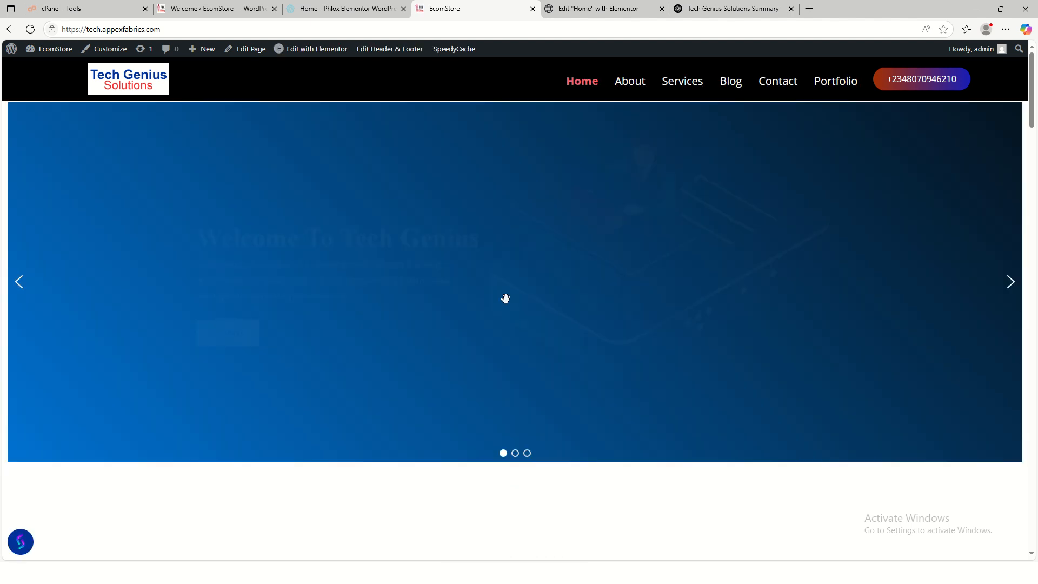
{"action": "scroll", "coordinate": [540, 348], "scroll_direction": "down", "scroll_amount": 5}
{"action": "scroll", "coordinate": [446, 244], "scroll_direction": "down", "scroll_amount": 3}
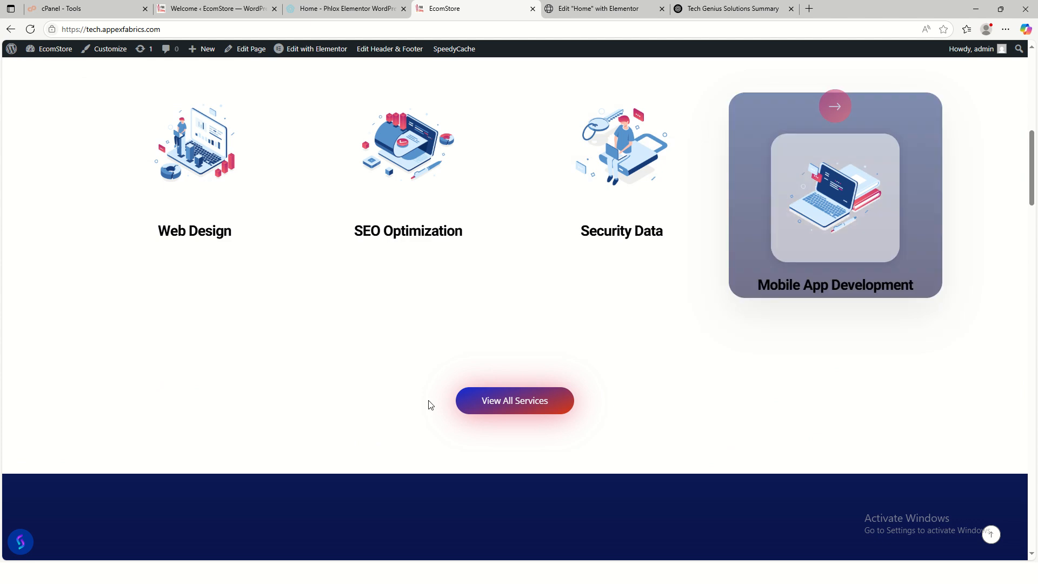
{"action": "scroll", "coordinate": [426, 403], "scroll_direction": "down", "scroll_amount": 8}
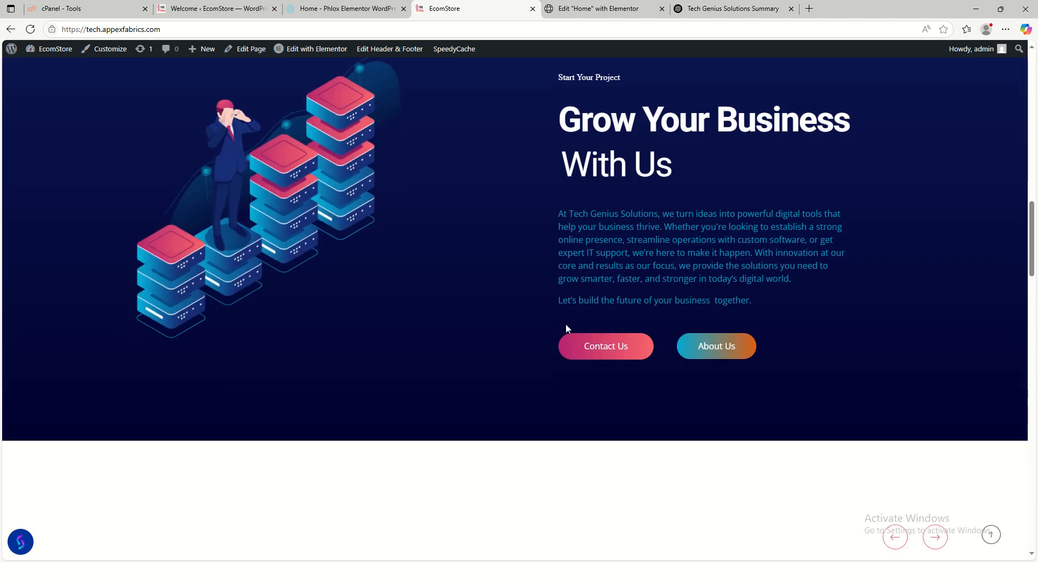
{"action": "scroll", "coordinate": [565, 326], "scroll_direction": "down", "scroll_amount": 5}
{"action": "scroll", "coordinate": [575, 381], "scroll_direction": "down", "scroll_amount": 5}
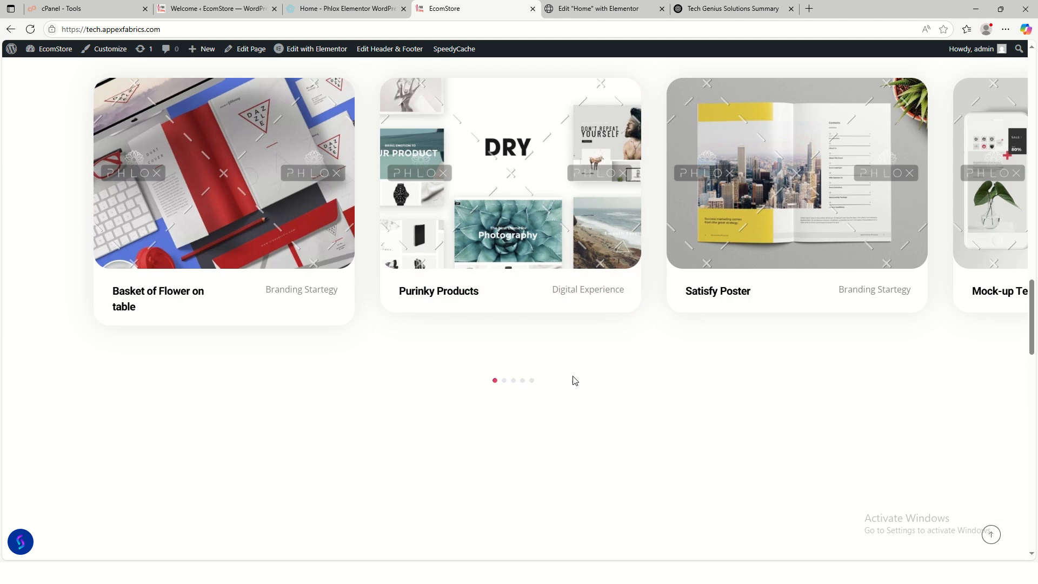
{"action": "scroll", "coordinate": [575, 380], "scroll_direction": "down", "scroll_amount": 5}
{"action": "scroll", "coordinate": [645, 358], "scroll_direction": "down", "scroll_amount": 4}
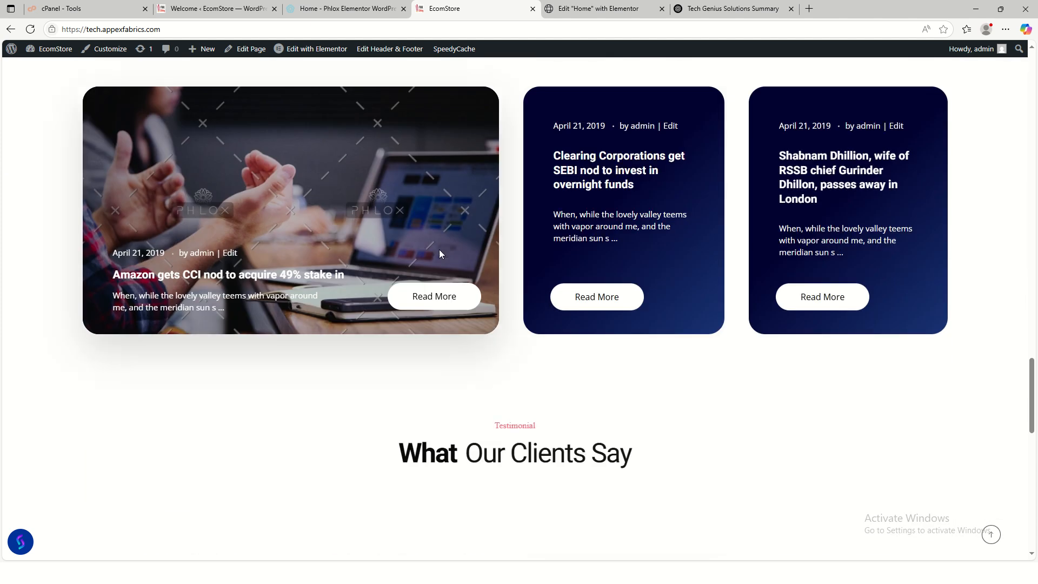
{"action": "scroll", "coordinate": [641, 302], "scroll_direction": "down", "scroll_amount": 5}
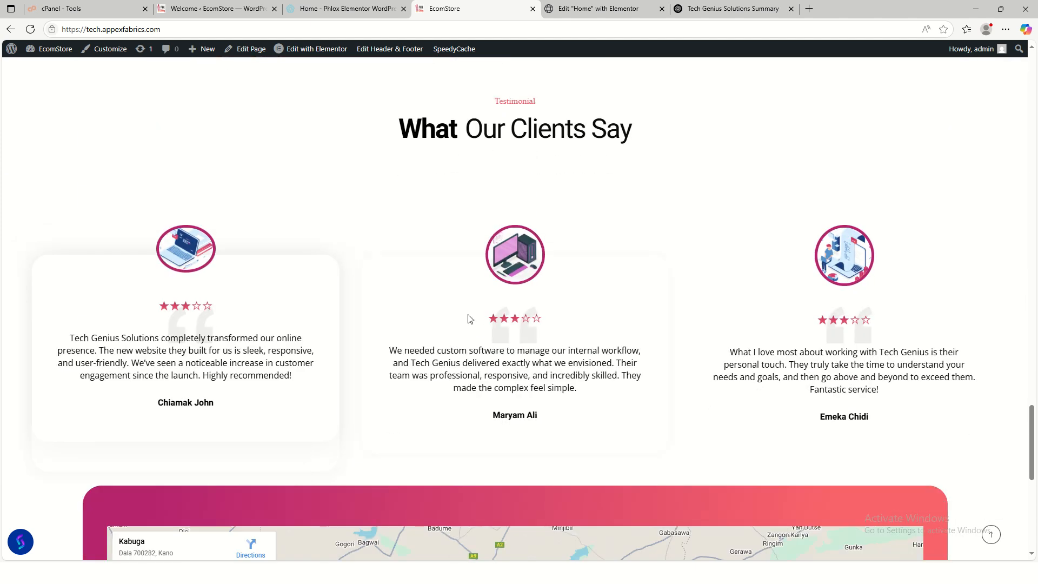
{"action": "scroll", "coordinate": [722, 342], "scroll_direction": "down", "scroll_amount": 4}
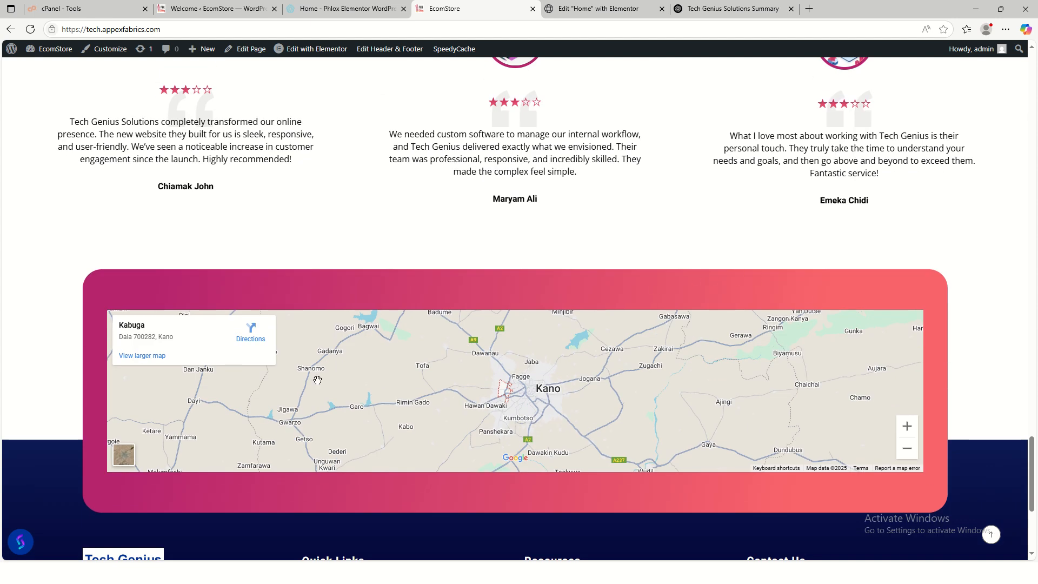
{"action": "scroll", "coordinate": [317, 381], "scroll_direction": "down", "scroll_amount": 5}
{"action": "scroll", "coordinate": [762, 355], "scroll_direction": "up", "scroll_amount": 8}
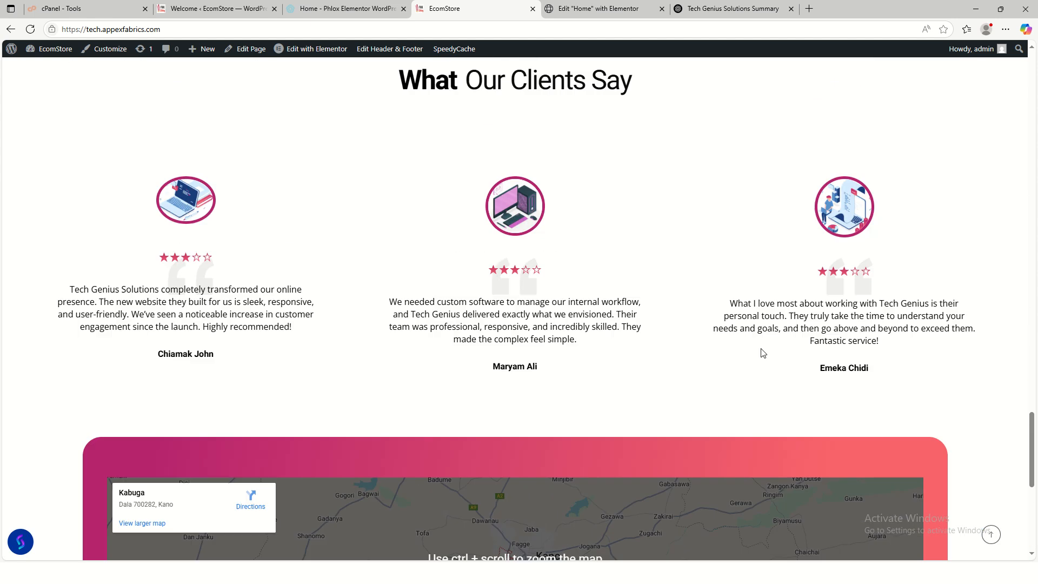
{"action": "scroll", "coordinate": [779, 374], "scroll_direction": "up", "scroll_amount": 8}
{"action": "left_click", "coordinate": [992, 534]}
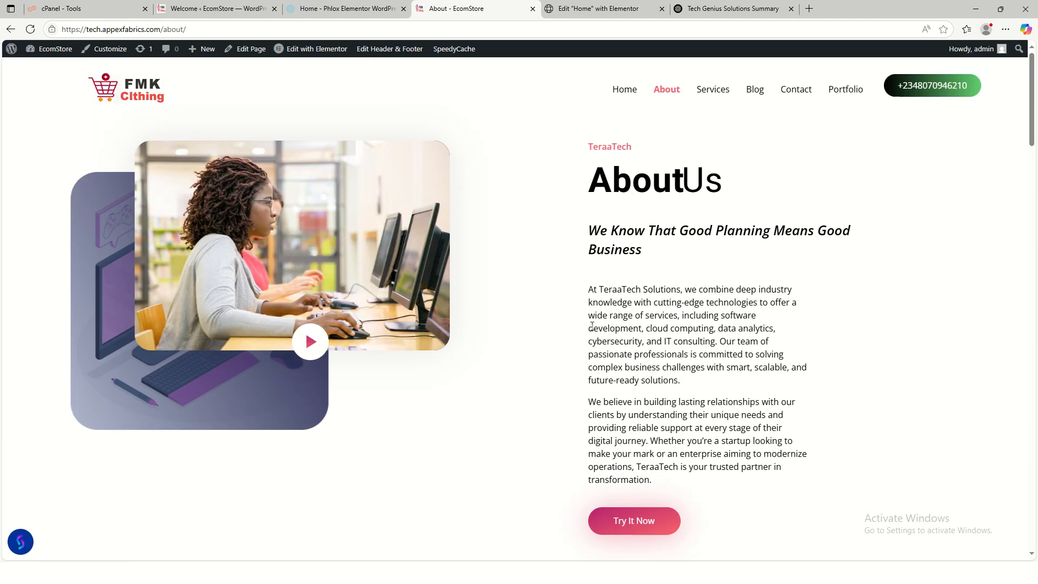
- Look over the live About Us page's placeholder sections, then launch Edit with Elementor from the admin bar
{"action": "scroll", "coordinate": [592, 326], "scroll_direction": "down", "scroll_amount": 10}
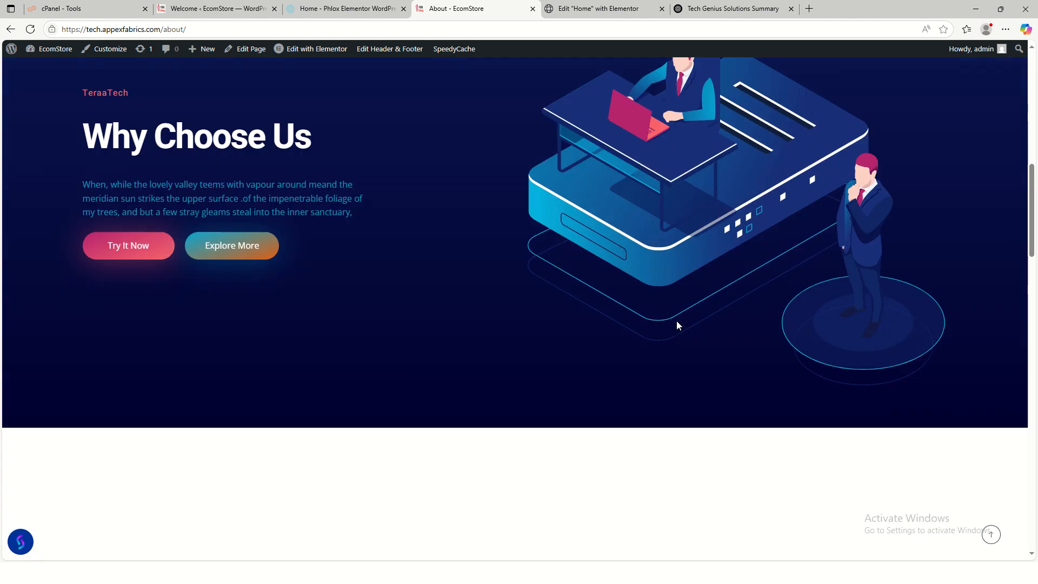
{"action": "scroll", "coordinate": [677, 320], "scroll_direction": "down", "scroll_amount": 9}
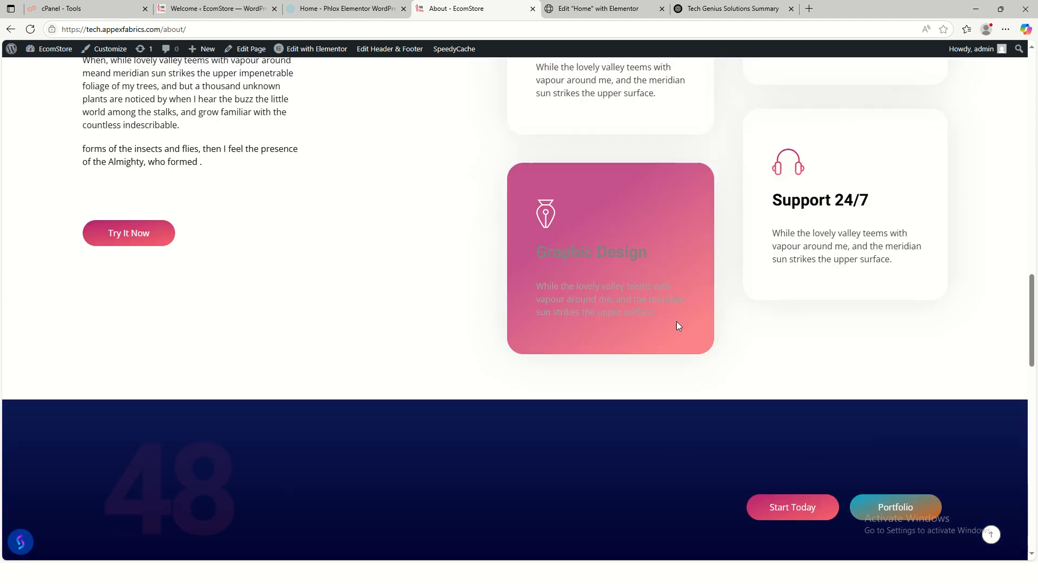
{"action": "scroll", "coordinate": [676, 322], "scroll_direction": "down", "scroll_amount": 9}
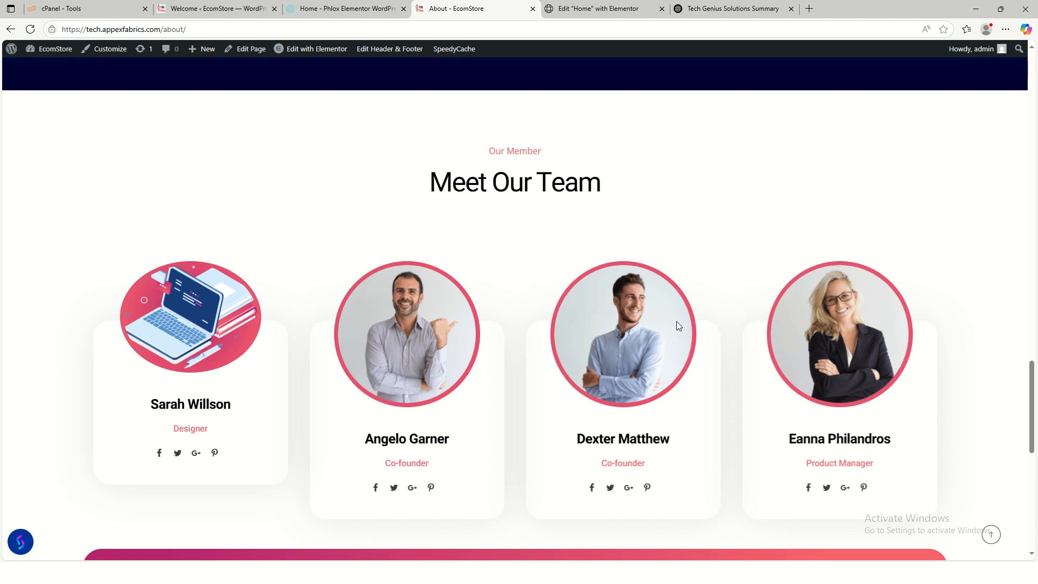
{"action": "scroll", "coordinate": [678, 324], "scroll_direction": "down", "scroll_amount": 2}
{"action": "scroll", "coordinate": [678, 325], "scroll_direction": "up", "scroll_amount": 12}
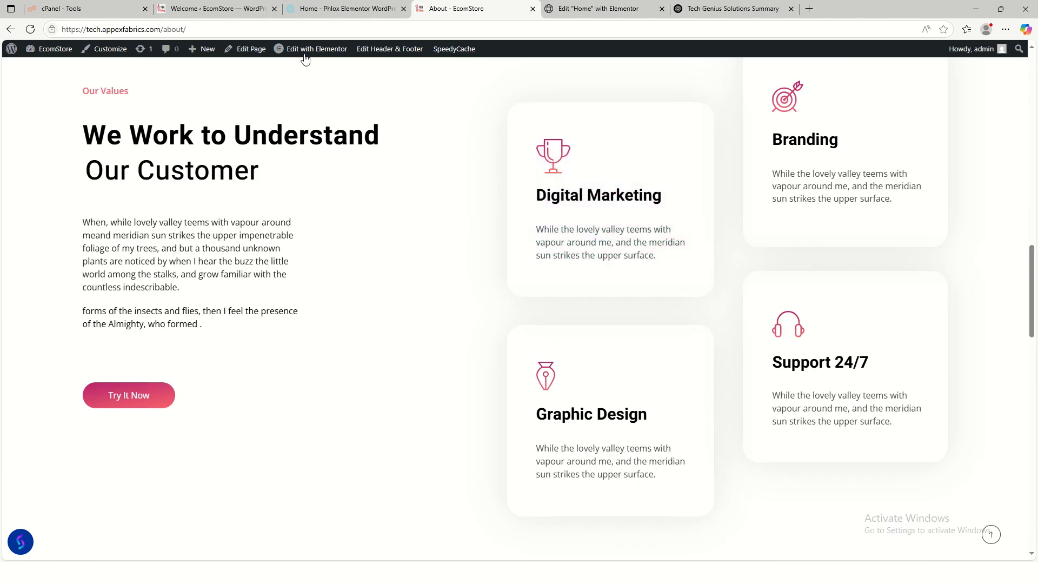
{"action": "left_click", "coordinate": [309, 54]}
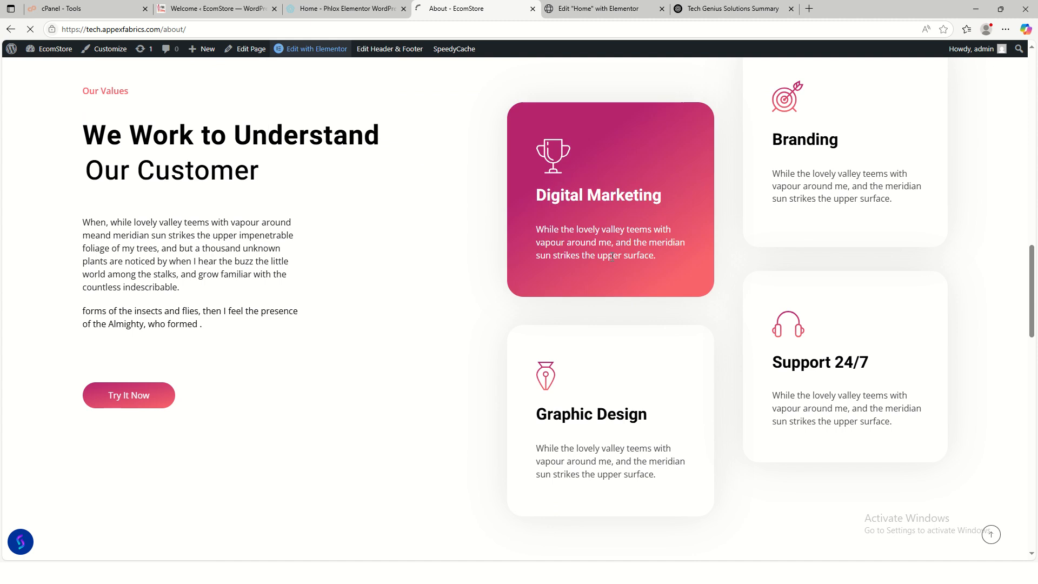
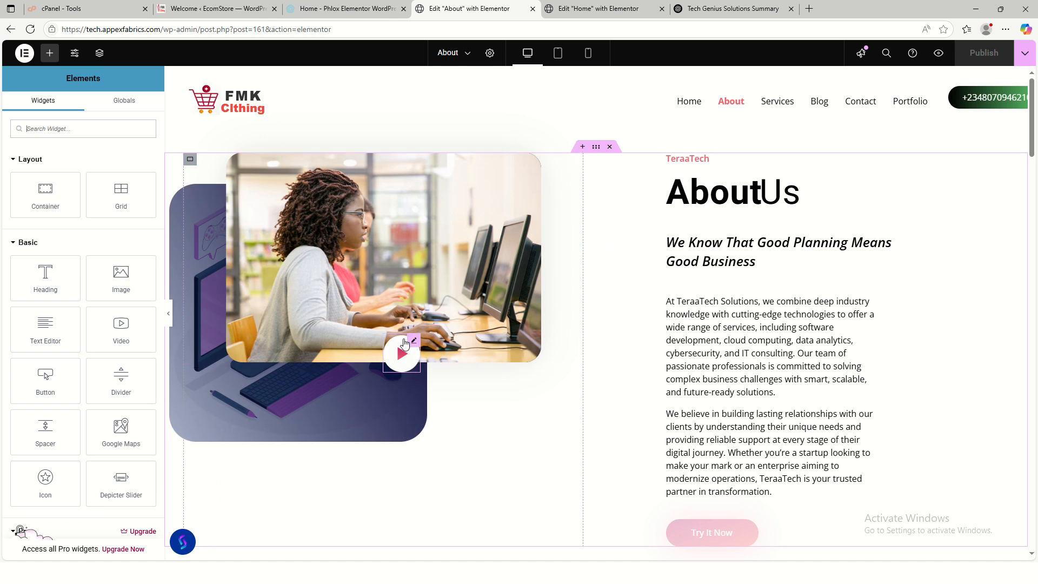
- Delete the play button from the About image and retitle the small heading 'Tech Genius'
{"action": "right_click", "coordinate": [417, 349]}
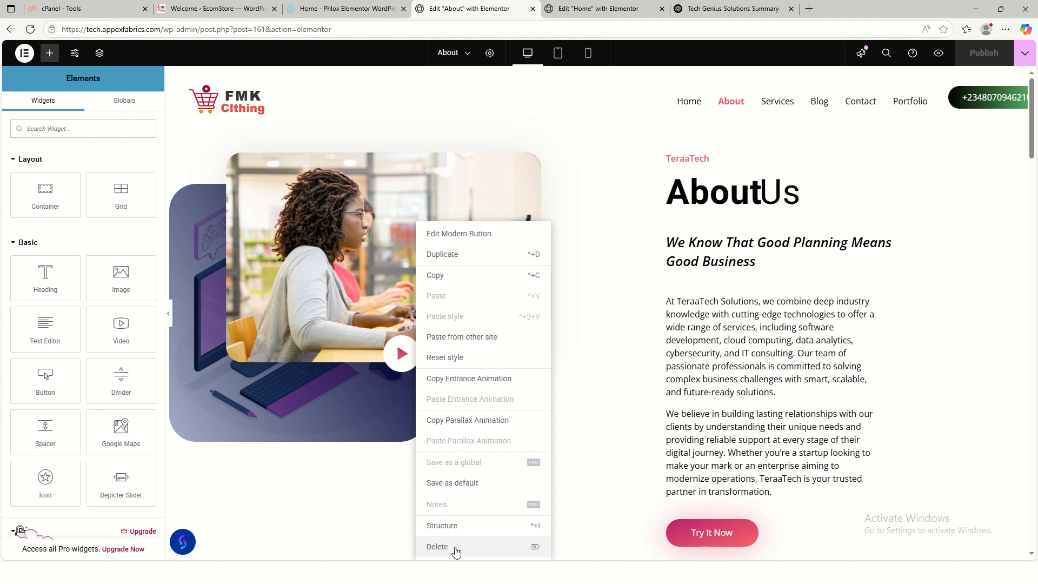
{"action": "left_click", "coordinate": [438, 547]}
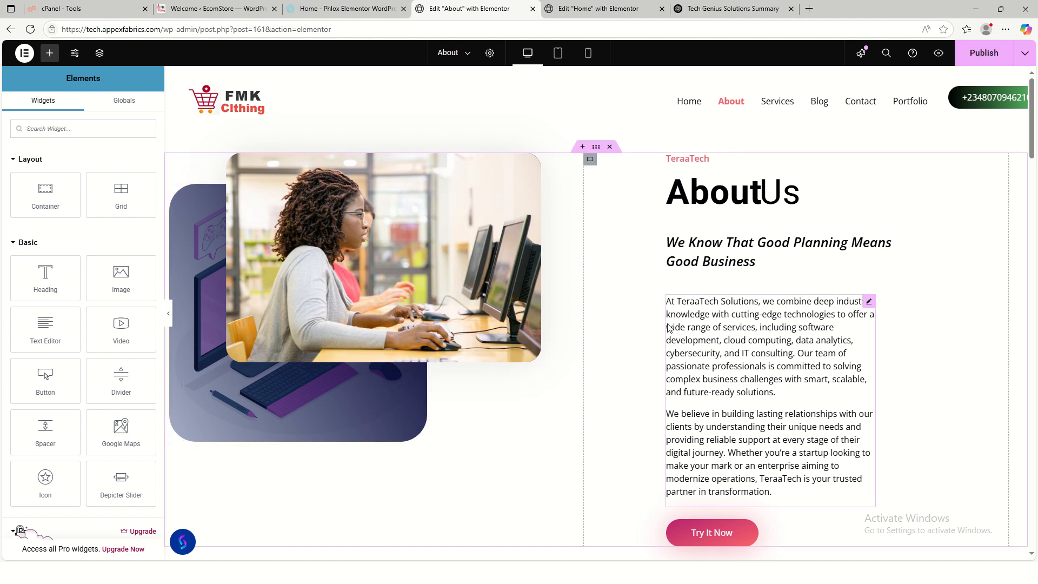
{"action": "left_click", "coordinate": [697, 163]}
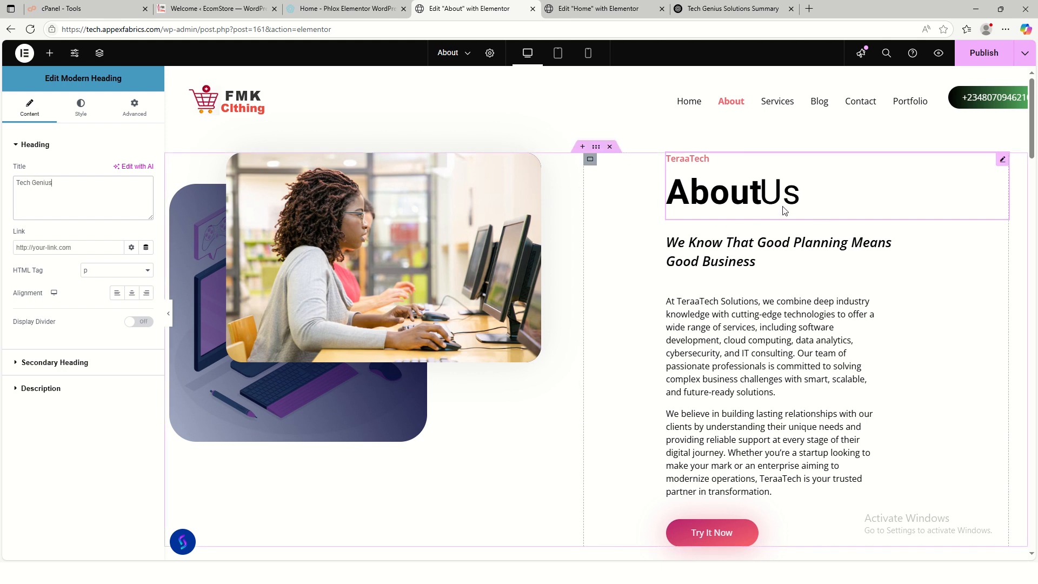
{"action": "left_click", "coordinate": [74, 360]}
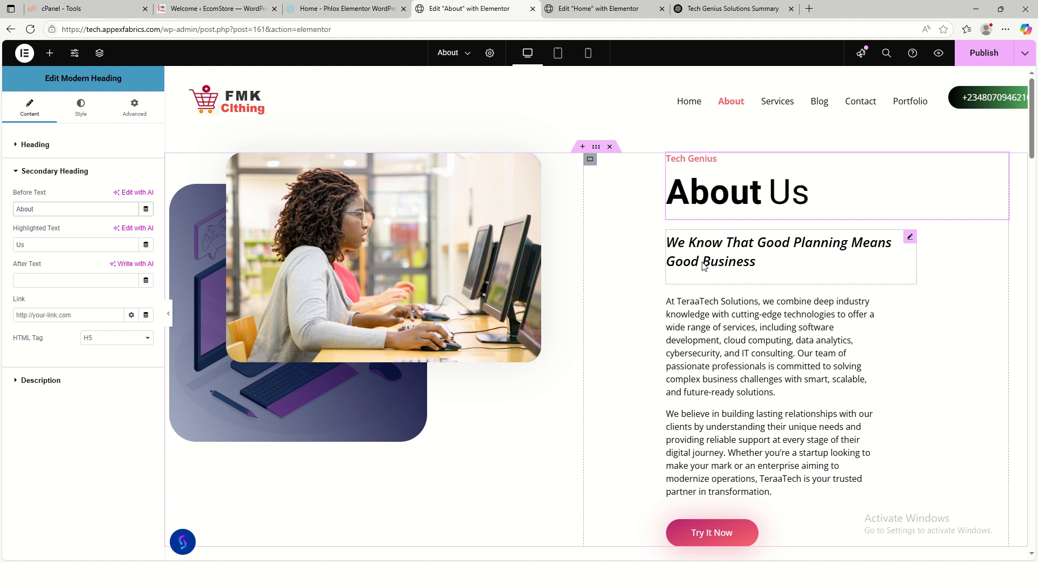
{"action": "left_click", "coordinate": [720, 324]}
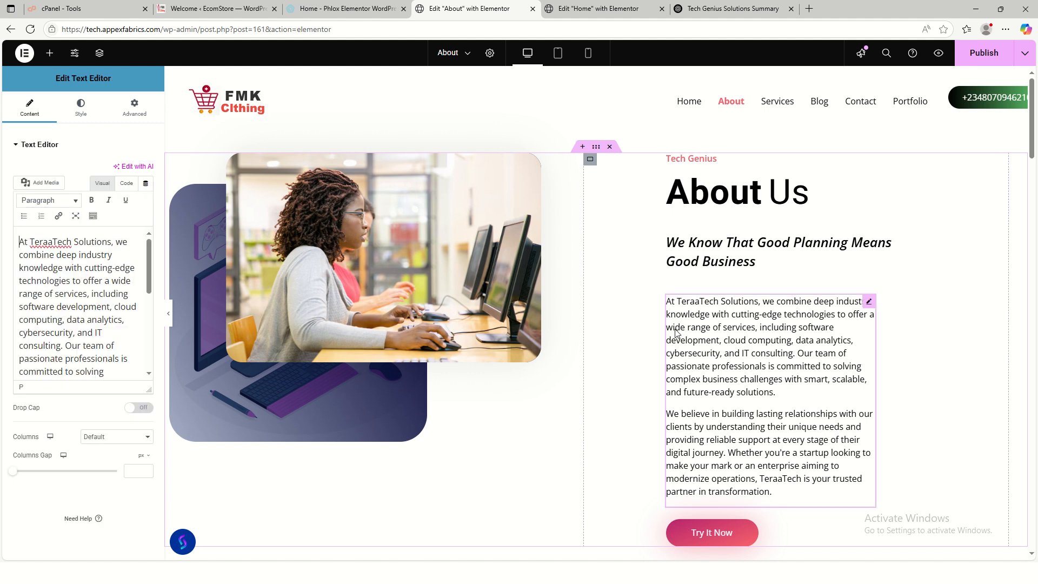
- Copy ChatGPT's About Us text from 'Welcome' to 'Let's build something great together.'
{"action": "left_click", "coordinate": [719, 9]}
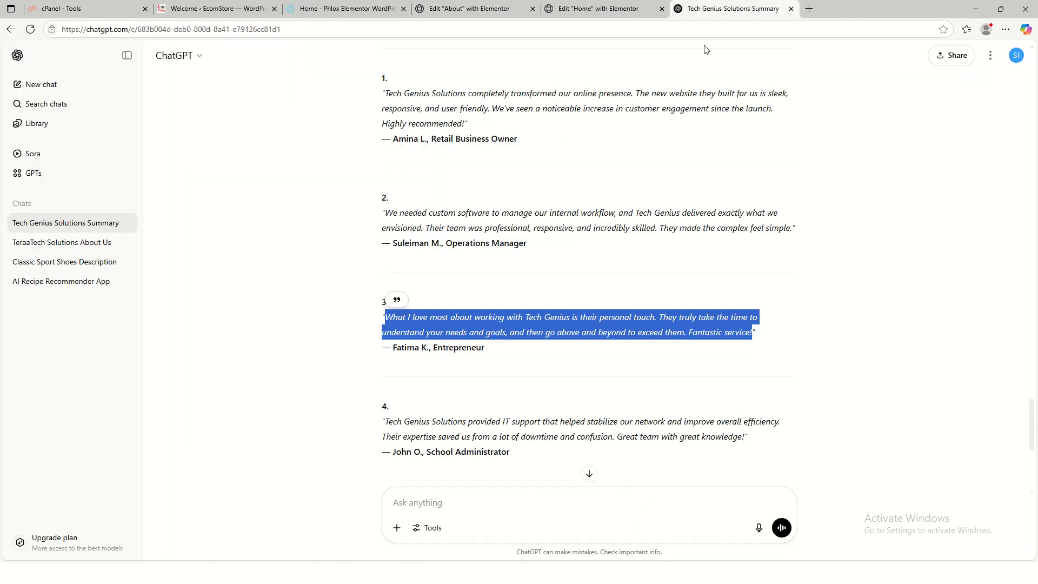
{"action": "scroll", "coordinate": [502, 244], "scroll_direction": "up", "scroll_amount": 20}
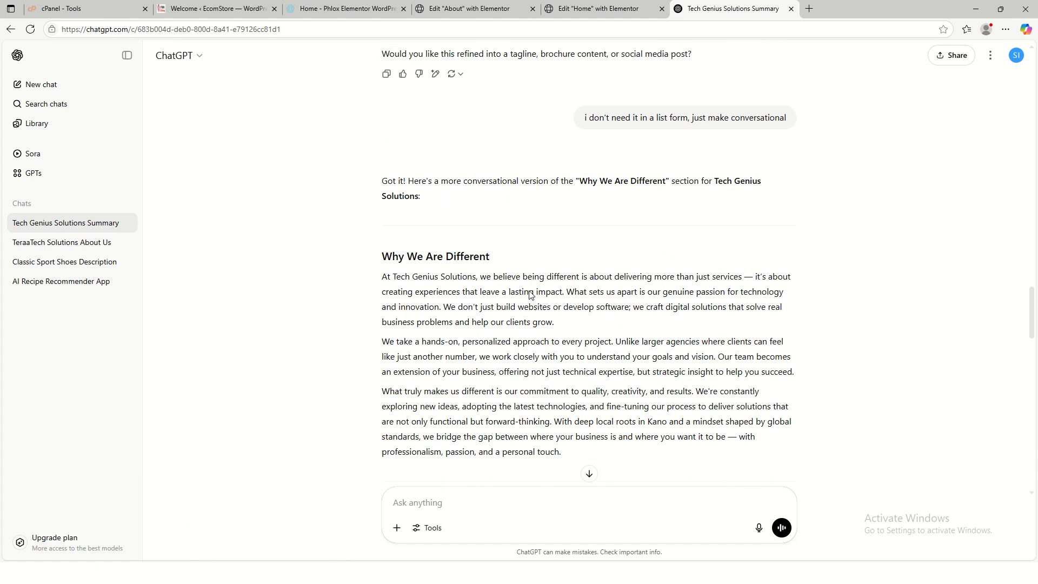
{"action": "scroll", "coordinate": [508, 299], "scroll_direction": "up", "scroll_amount": 15}
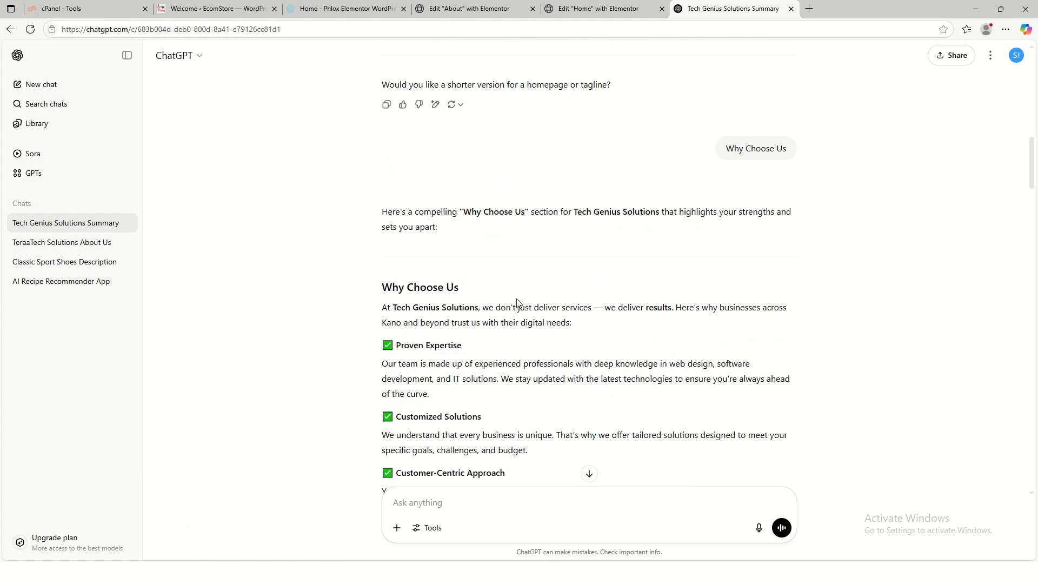
{"action": "scroll", "coordinate": [517, 302], "scroll_direction": "up", "scroll_amount": 15}
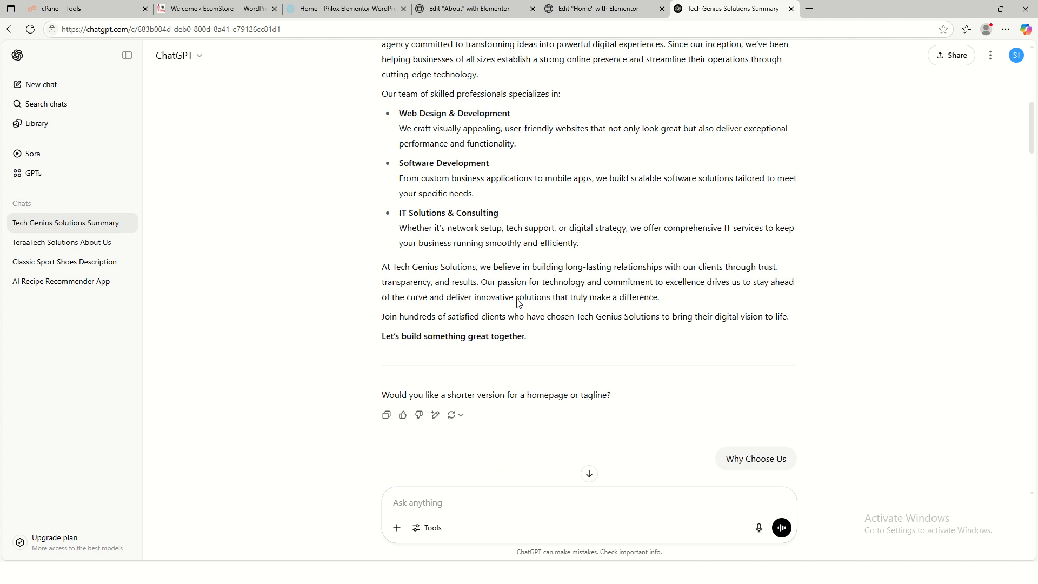
{"action": "scroll", "coordinate": [517, 303], "scroll_direction": "down", "scroll_amount": 3}
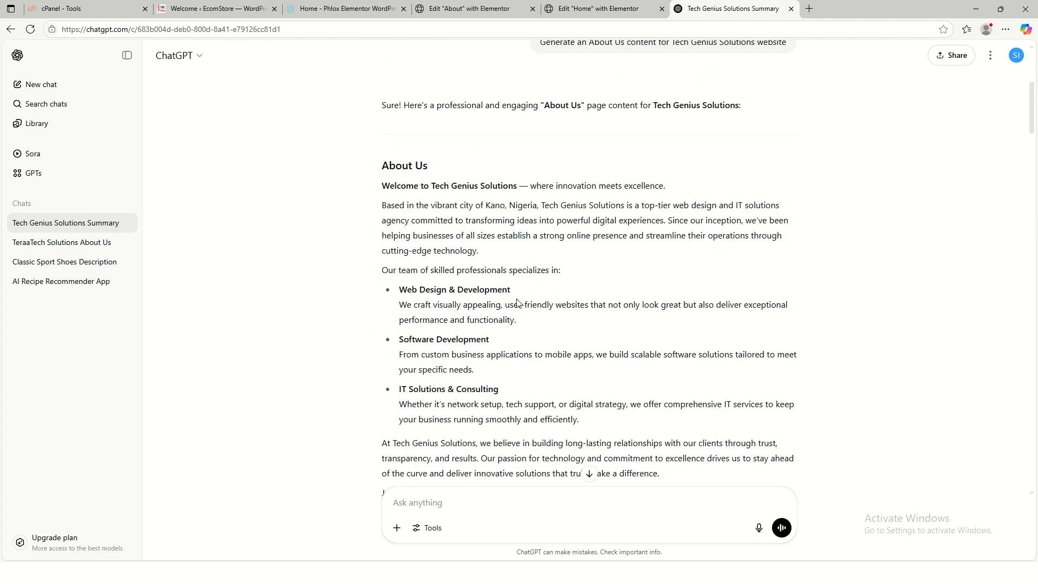
{"action": "scroll", "coordinate": [427, 263], "scroll_direction": "up", "scroll_amount": 5}
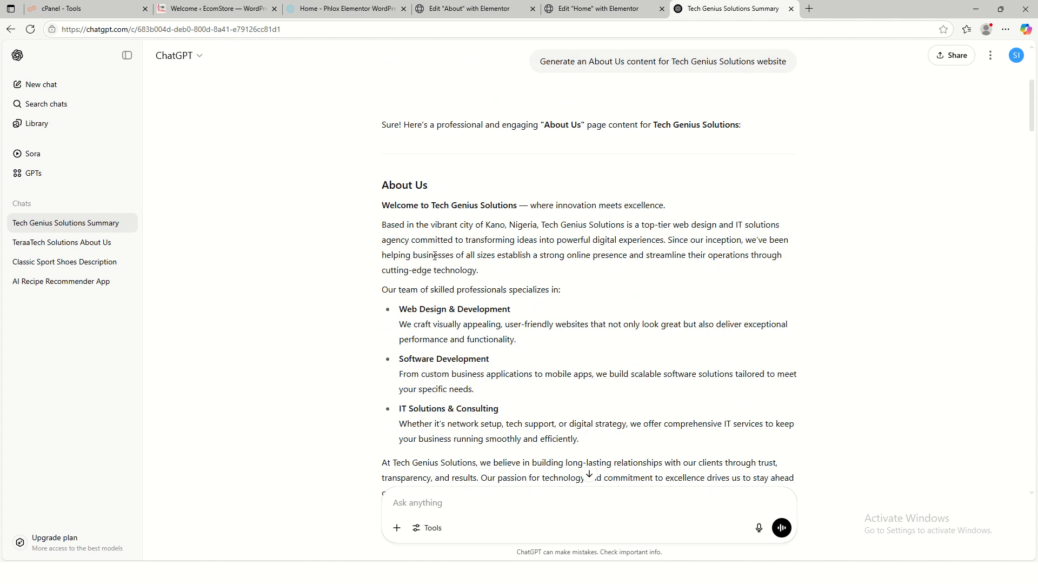
{"action": "scroll", "coordinate": [435, 259], "scroll_direction": "down", "scroll_amount": 4}
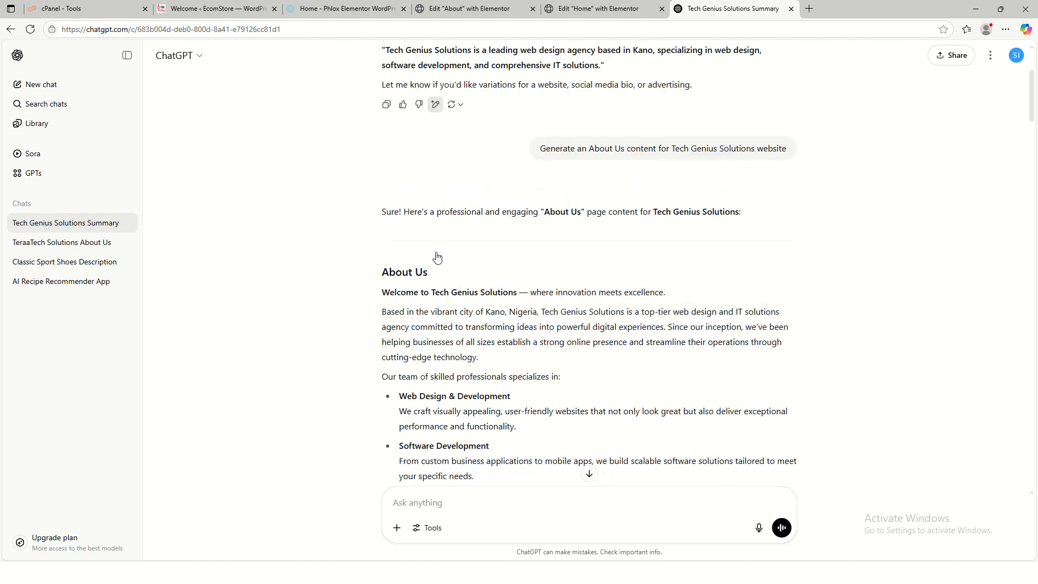
{"action": "left_click_drag", "start_coordinate": [383, 233], "coordinate": [531, 291]}
{"action": "scroll", "coordinate": [457, 317], "scroll_direction": "down", "scroll_amount": 3}
{"action": "scroll", "coordinate": [462, 323], "scroll_direction": "down", "scroll_amount": 2}
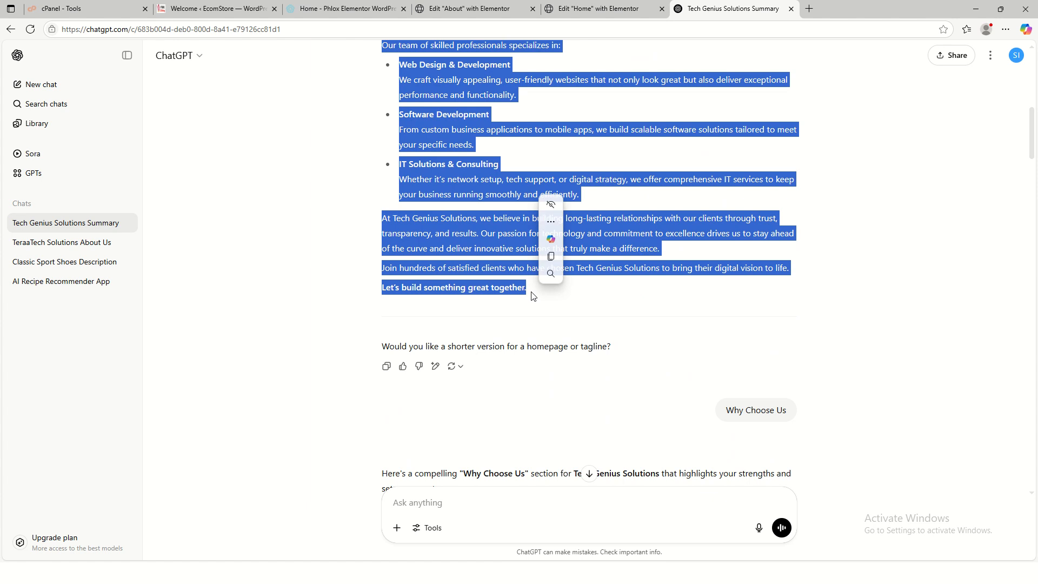
{"action": "left_click", "coordinate": [556, 263]}
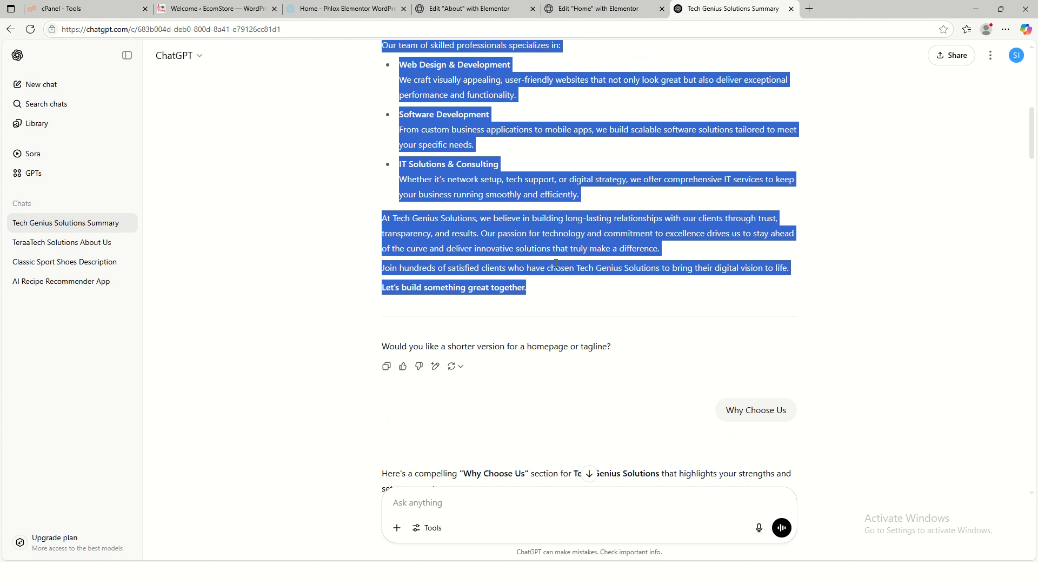
{"action": "left_click", "coordinate": [597, 12]}
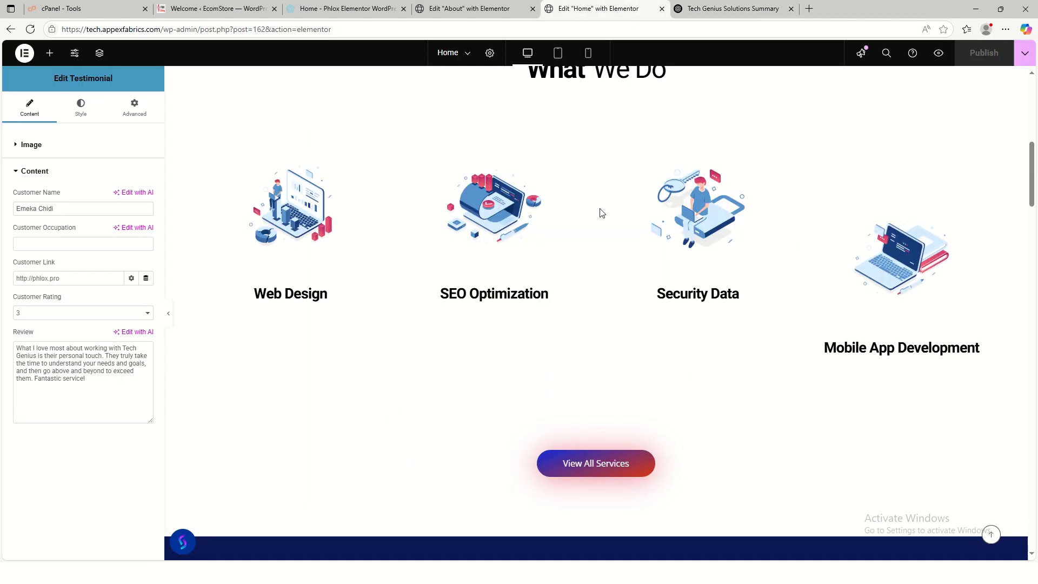
{"action": "left_click", "coordinate": [469, 13]}
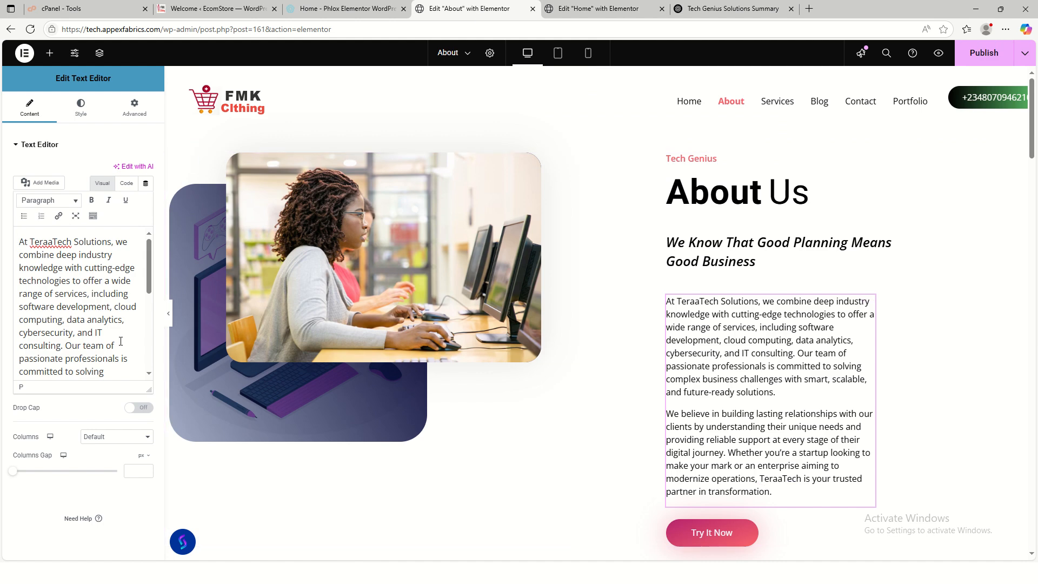
- Replace the old TeraaTech paragraph with the pasted Tech Genius Solutions About Us text
{"action": "key", "text": "ctrl+a"}
{"action": "key", "text": "ctrl+v"}
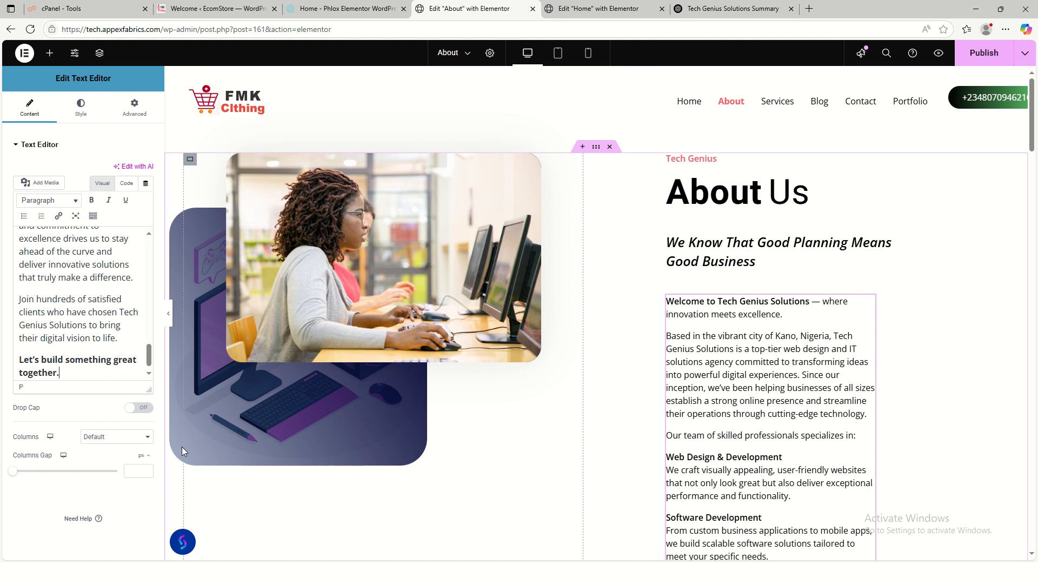
{"action": "scroll", "coordinate": [767, 406], "scroll_direction": "down", "scroll_amount": 5}
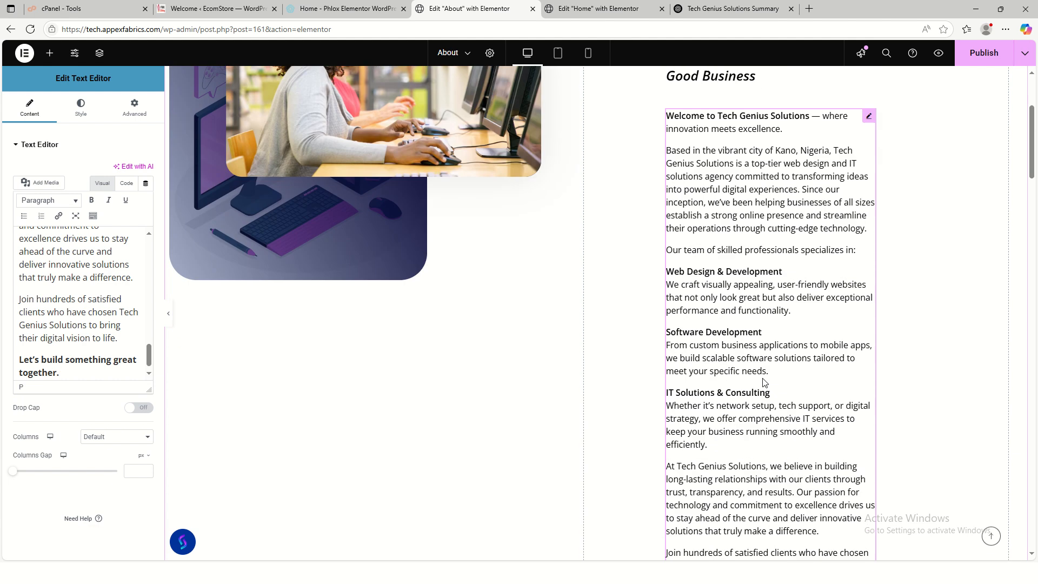
{"action": "scroll", "coordinate": [644, 339], "scroll_direction": "up", "scroll_amount": 5}
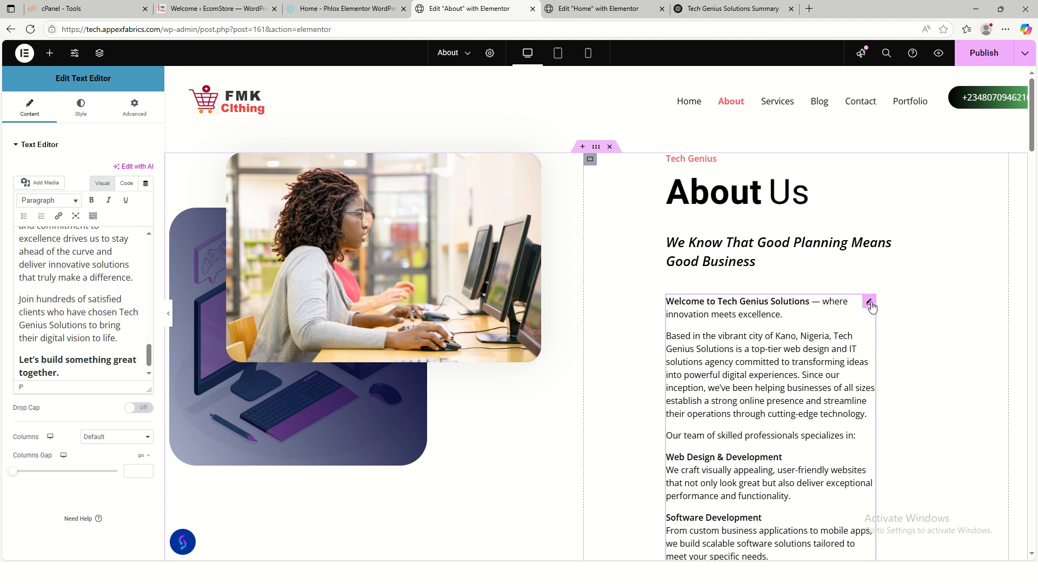
{"action": "left_click", "coordinate": [590, 160]}
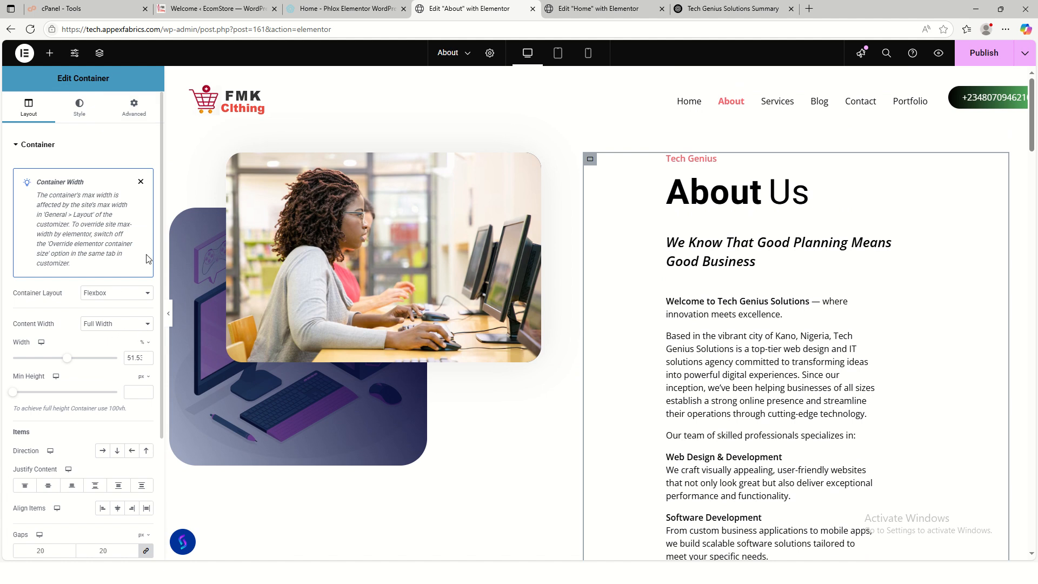
- Set the About Us text block's Width to Full Width (100%) and Align Self to Start
{"action": "left_click", "coordinate": [131, 117]}
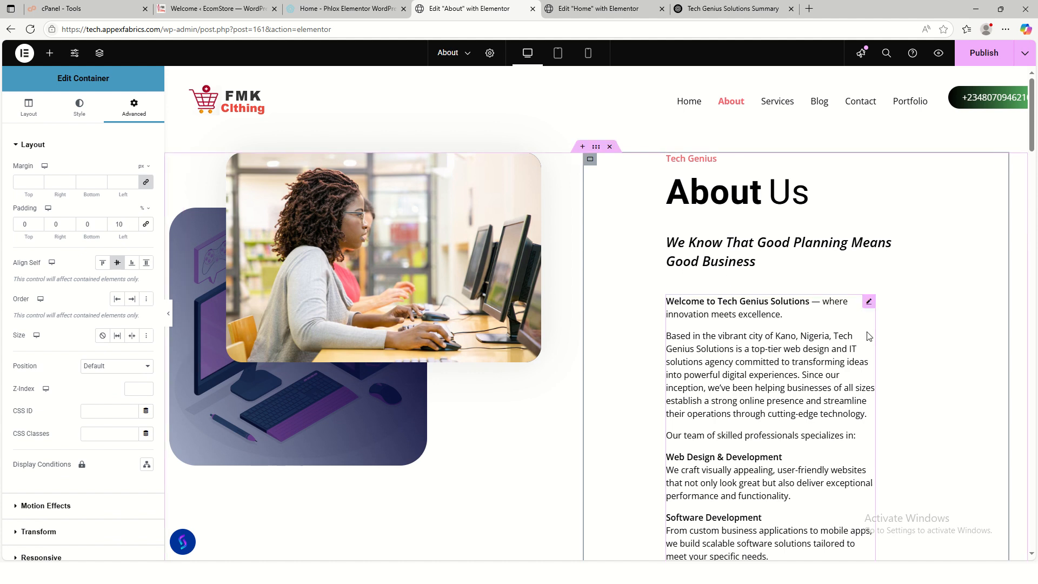
{"action": "left_click", "coordinate": [870, 303]}
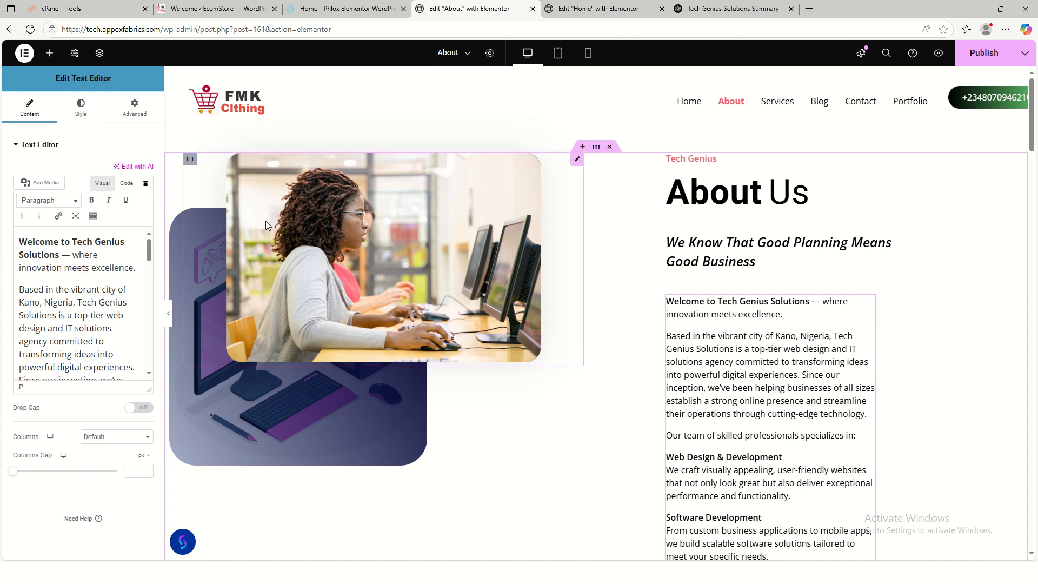
{"action": "left_click", "coordinate": [136, 110]}
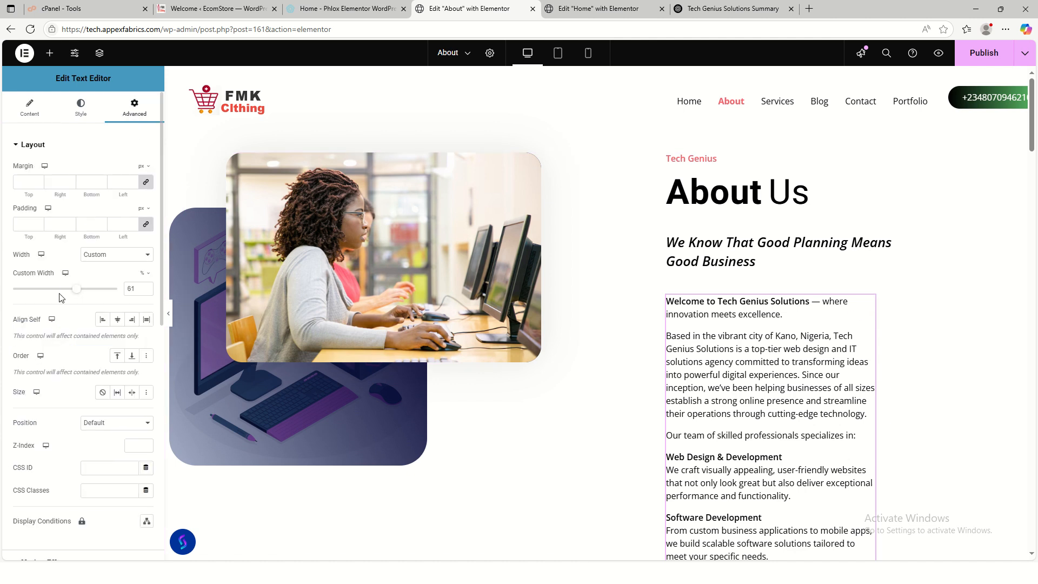
{"action": "left_click", "coordinate": [119, 255]}
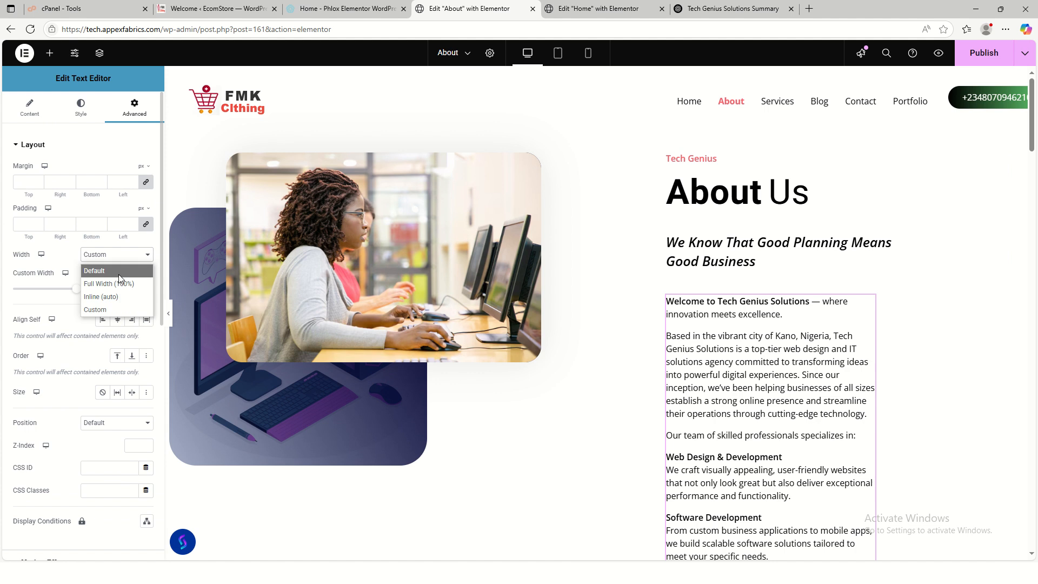
{"action": "left_click", "coordinate": [115, 288]}
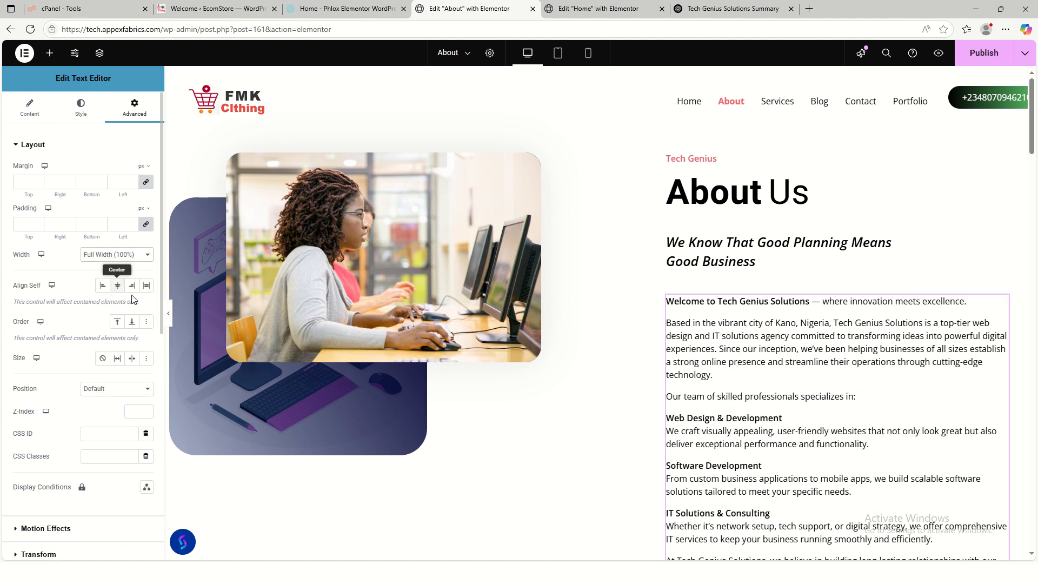
{"action": "scroll", "coordinate": [768, 398], "scroll_direction": "down", "scroll_amount": 3}
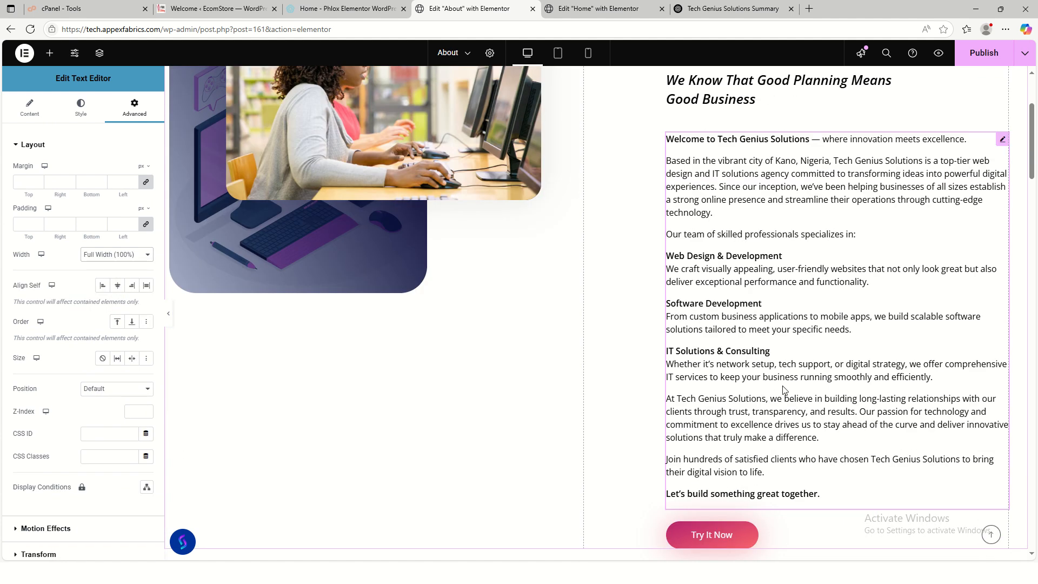
{"action": "scroll", "coordinate": [783, 390], "scroll_direction": "up", "scroll_amount": 3}
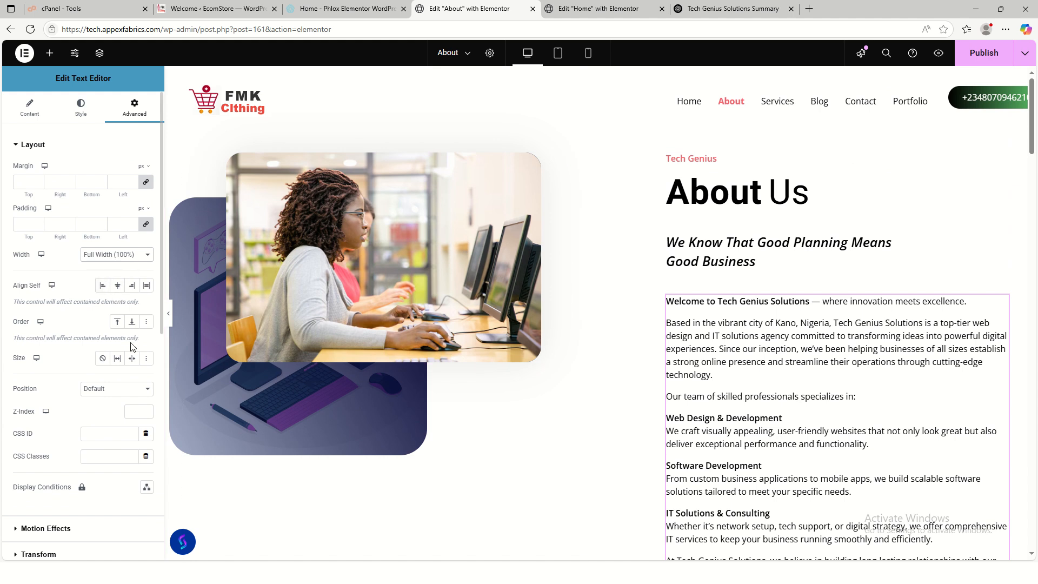
{"action": "left_click", "coordinate": [102, 287]}
{"action": "scroll", "coordinate": [124, 426], "scroll_direction": "down", "scroll_amount": 3}
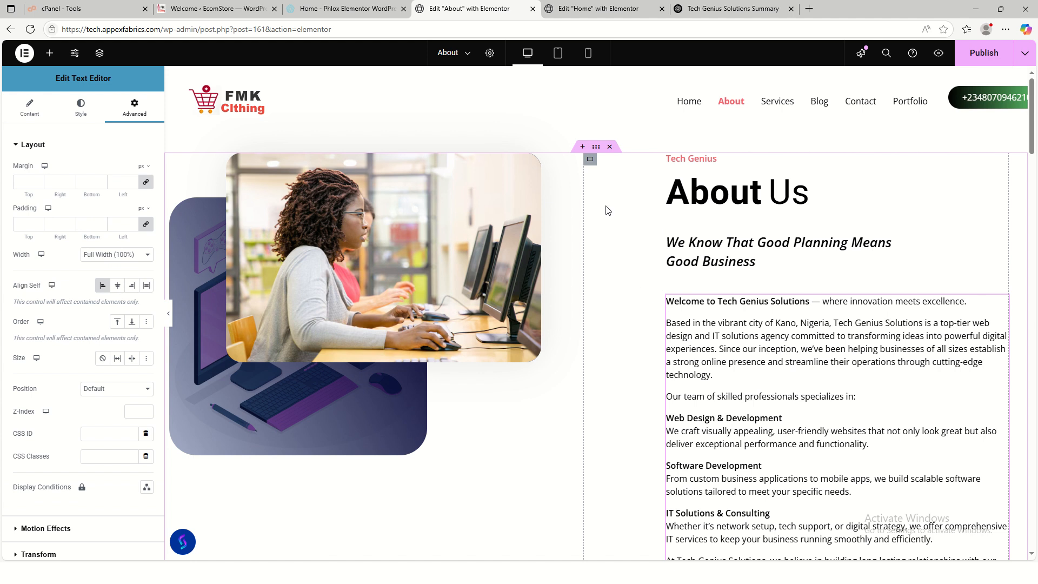
- Align the About text column to Start and lower its left padding from 10 to 1%
{"action": "left_click", "coordinate": [591, 160]}
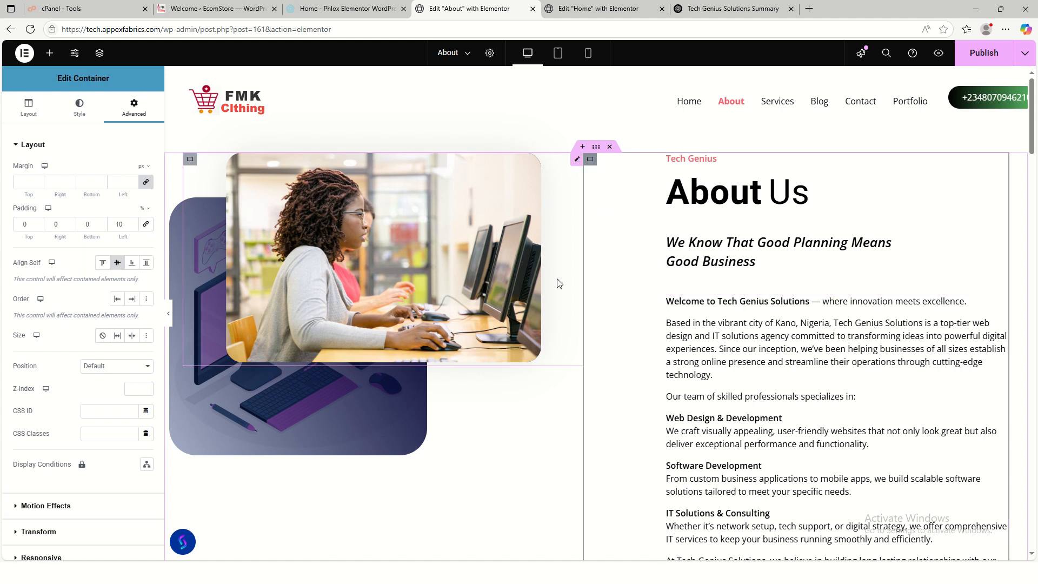
{"action": "left_click", "coordinate": [103, 264]}
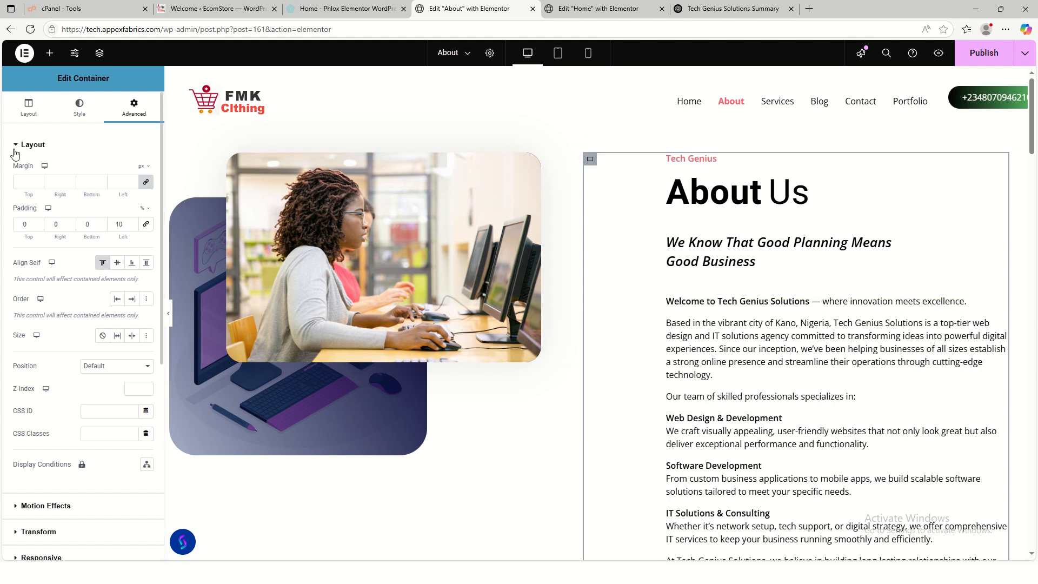
{"action": "left_click", "coordinate": [133, 227]}
{"action": "left_click", "coordinate": [133, 227]}
{"action": "left_click", "coordinate": [133, 227]}
{"action": "left_click", "coordinate": [134, 227]}
{"action": "left_click", "coordinate": [133, 227]}
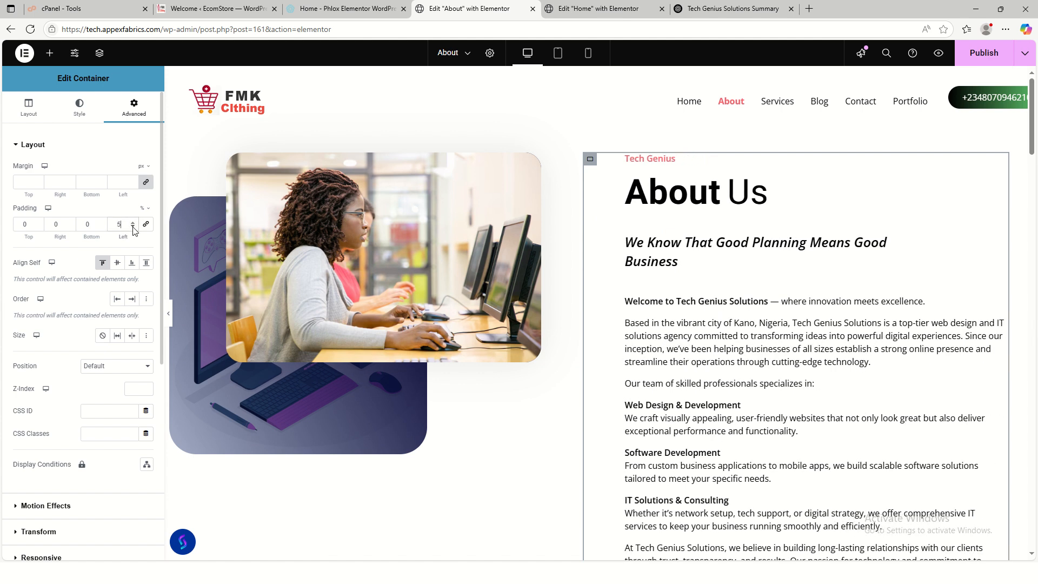
{"action": "left_click", "coordinate": [133, 227]}
{"action": "left_click", "coordinate": [133, 227]}
{"action": "left_click", "coordinate": [133, 227]}
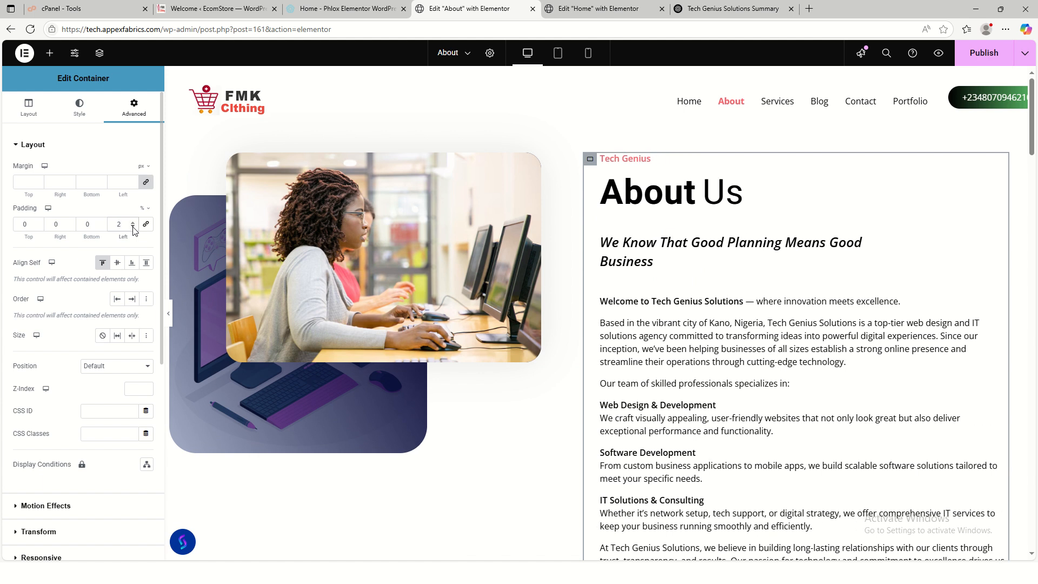
{"action": "scroll", "coordinate": [738, 413], "scroll_direction": "down", "scroll_amount": 5}
{"action": "scroll", "coordinate": [741, 411], "scroll_direction": "up", "scroll_amount": 4}
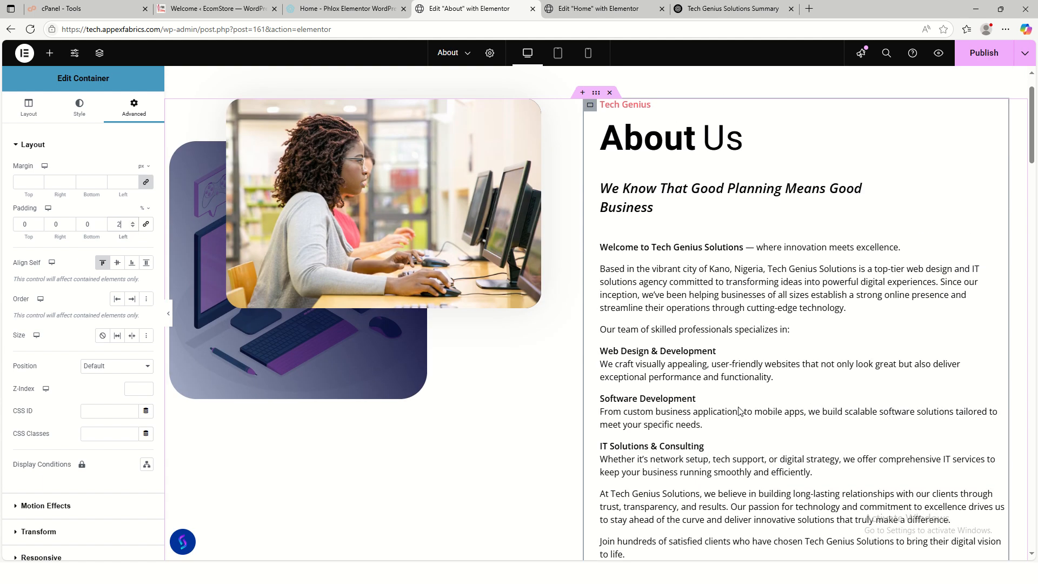
{"action": "scroll", "coordinate": [740, 411], "scroll_direction": "down", "scroll_amount": 4}
{"action": "scroll", "coordinate": [790, 465], "scroll_direction": "up", "scroll_amount": 3}
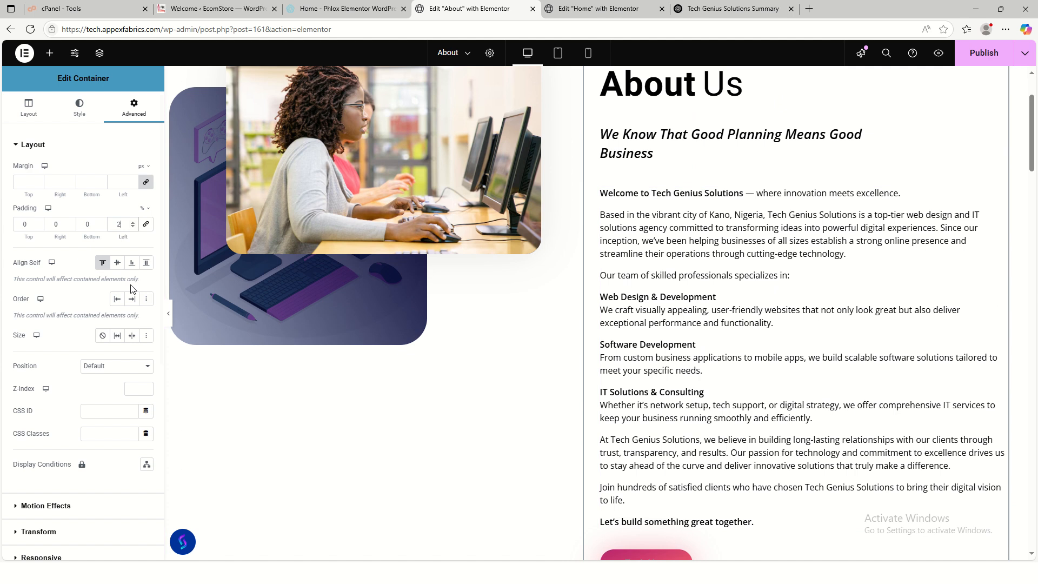
{"action": "left_click", "coordinate": [133, 228]}
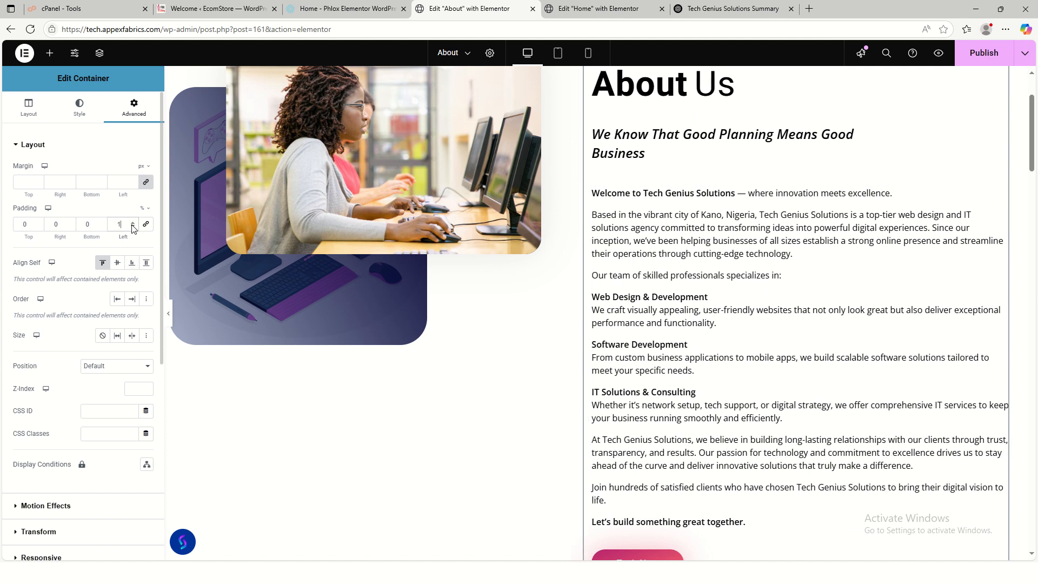
{"action": "left_click", "coordinate": [132, 228]}
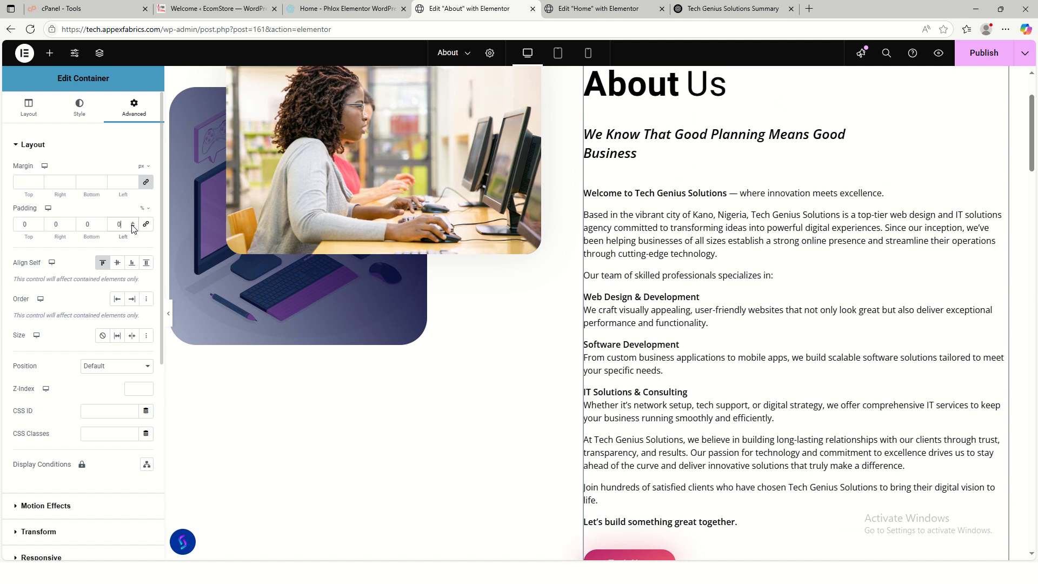
{"action": "scroll", "coordinate": [727, 332], "scroll_direction": "up", "scroll_amount": 2}
{"action": "scroll", "coordinate": [727, 332], "scroll_direction": "down", "scroll_amount": 2}
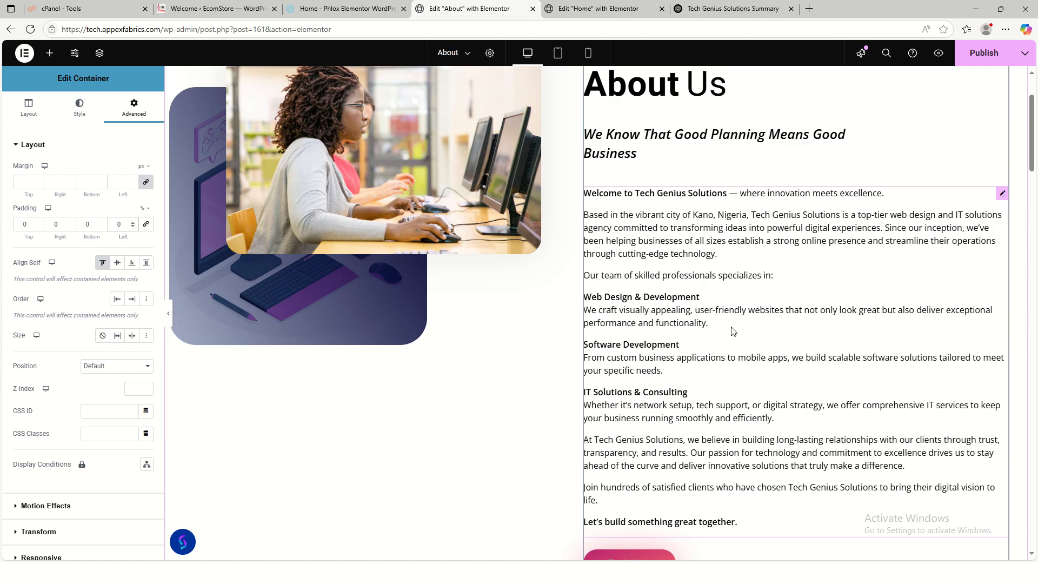
{"action": "scroll", "coordinate": [728, 332], "scroll_direction": "up", "scroll_amount": 2}
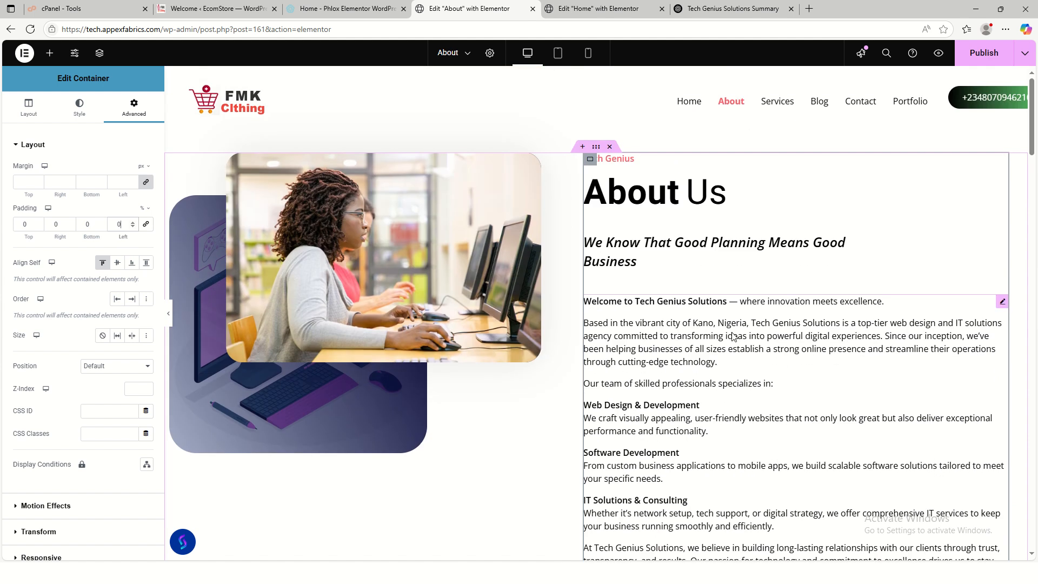
{"action": "left_click", "coordinate": [132, 222]}
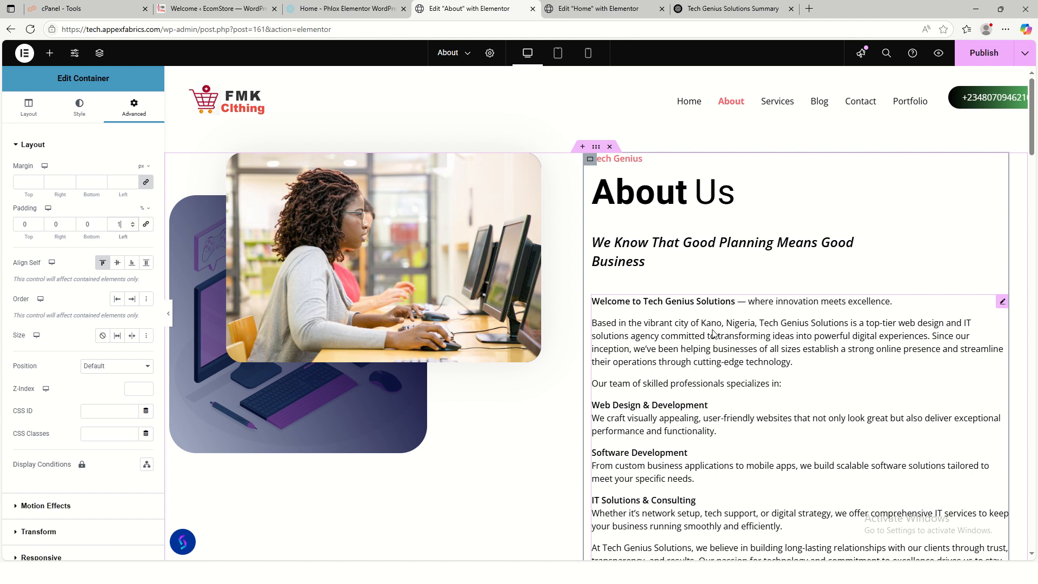
{"action": "scroll", "coordinate": [713, 334], "scroll_direction": "down", "scroll_amount": 5}
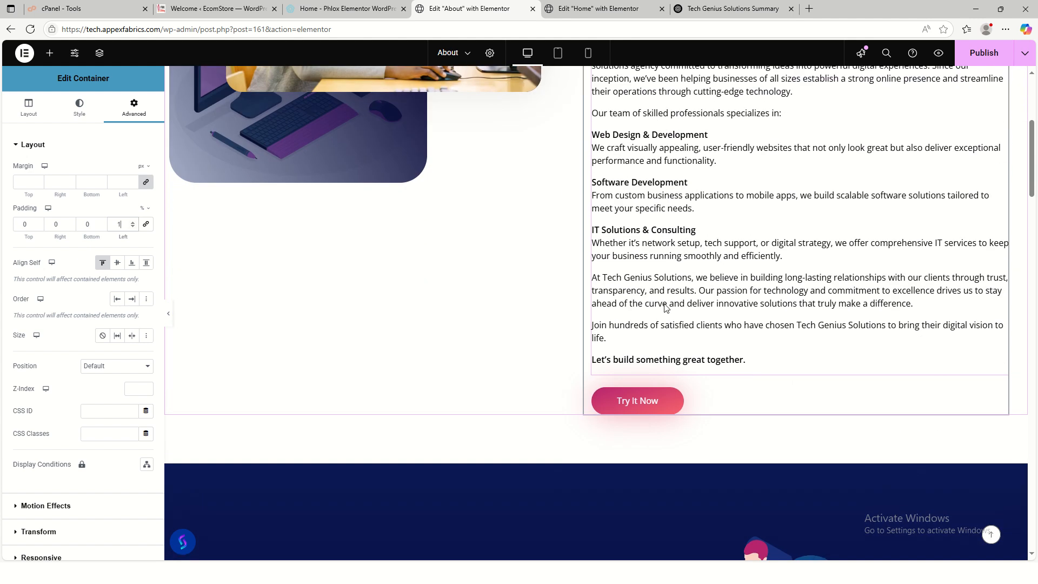
{"action": "scroll", "coordinate": [666, 307], "scroll_direction": "up", "scroll_amount": 2}
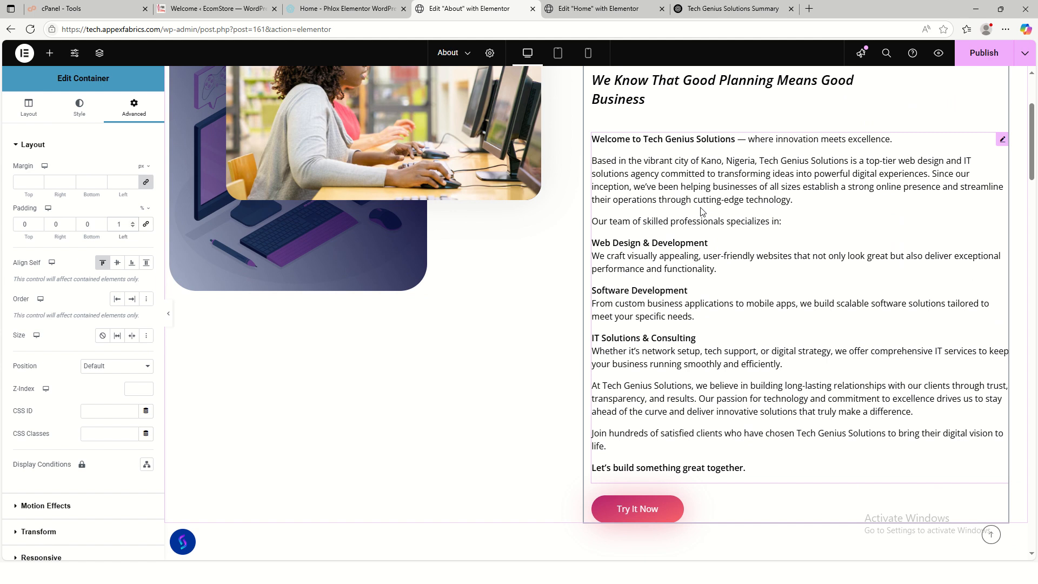
- Delete the dash after 'Welcome to Tech Genius Solutions' in the text block
{"action": "left_click", "coordinate": [729, 174]}
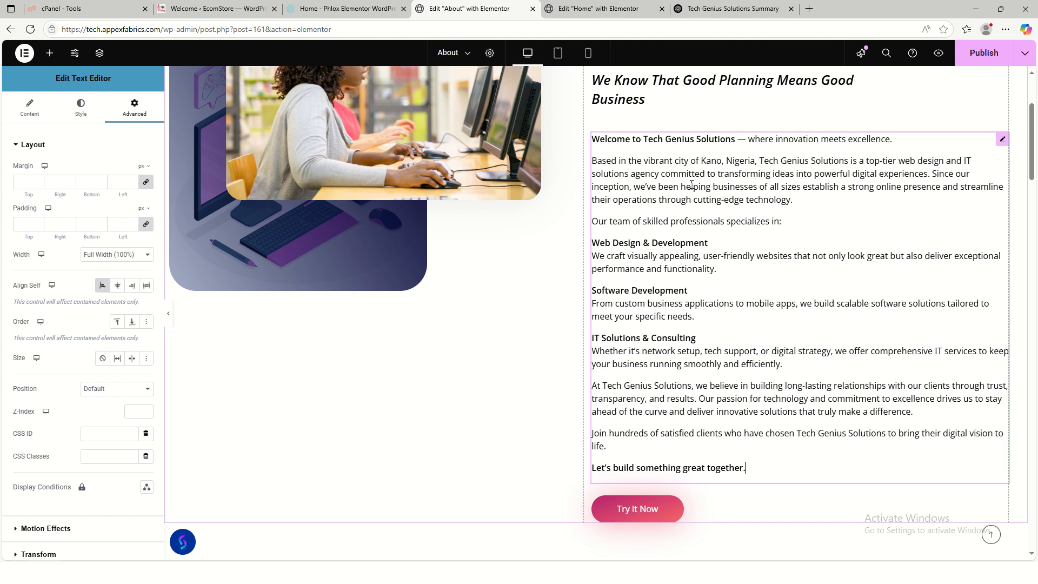
{"action": "left_click", "coordinate": [35, 123]}
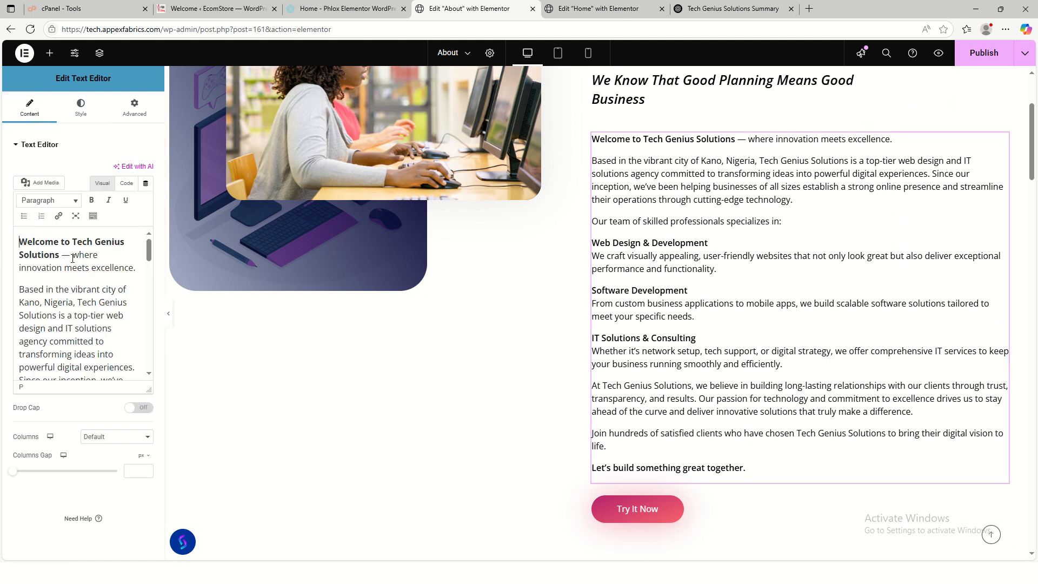
{"action": "key", "text": "BackSpace"}
{"action": "key", "text": "BackSpace"}
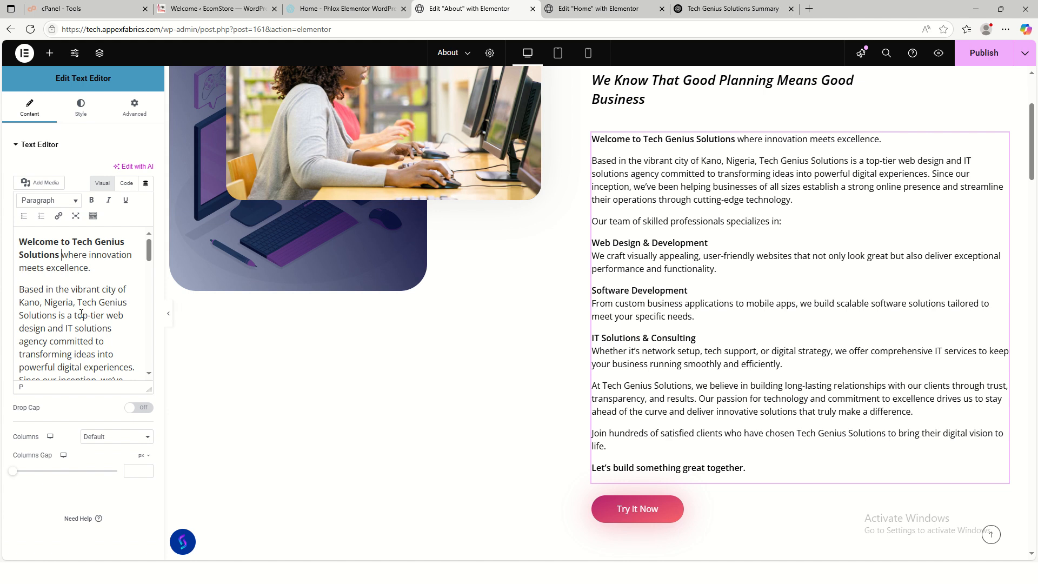
- Remove the About text from 'Our team…' through '…smoothly and efficiently.'
{"action": "scroll", "coordinate": [87, 319], "scroll_direction": "down", "scroll_amount": 4}
{"action": "scroll", "coordinate": [87, 319], "scroll_direction": "down", "scroll_amount": 2}
{"action": "scroll", "coordinate": [78, 303], "scroll_direction": "up", "scroll_amount": 4}
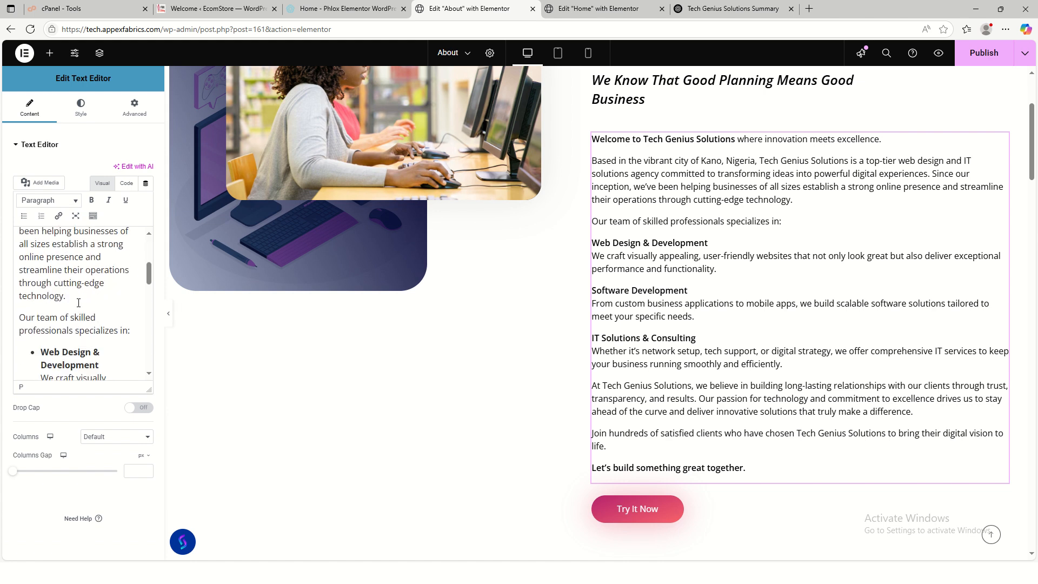
{"action": "left_click_drag", "start_coordinate": [79, 299], "coordinate": [148, 320]}
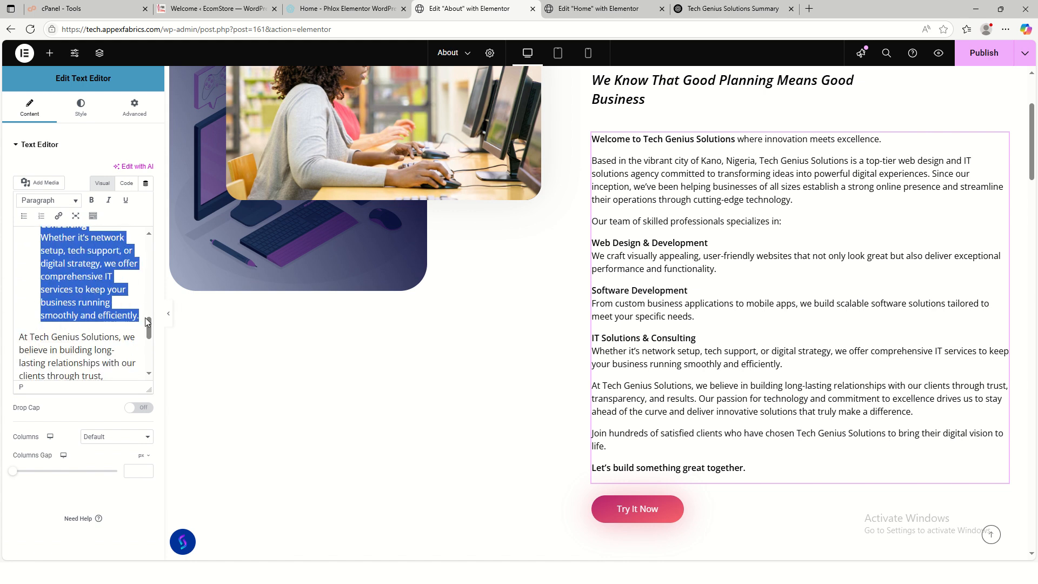
{"action": "key", "text": "BackSpace"}
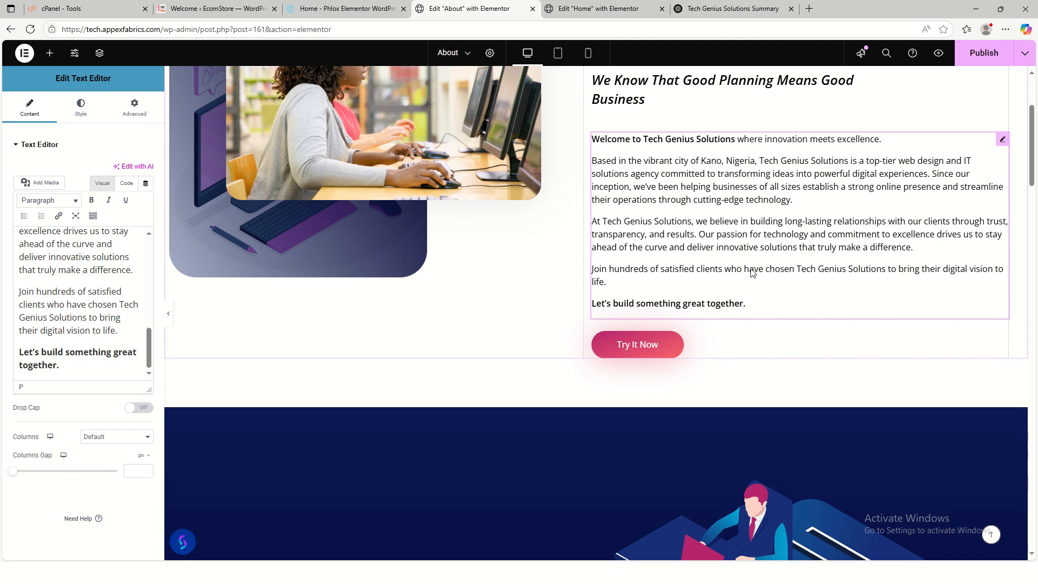
{"action": "scroll", "coordinate": [753, 277], "scroll_direction": "up", "scroll_amount": 1}
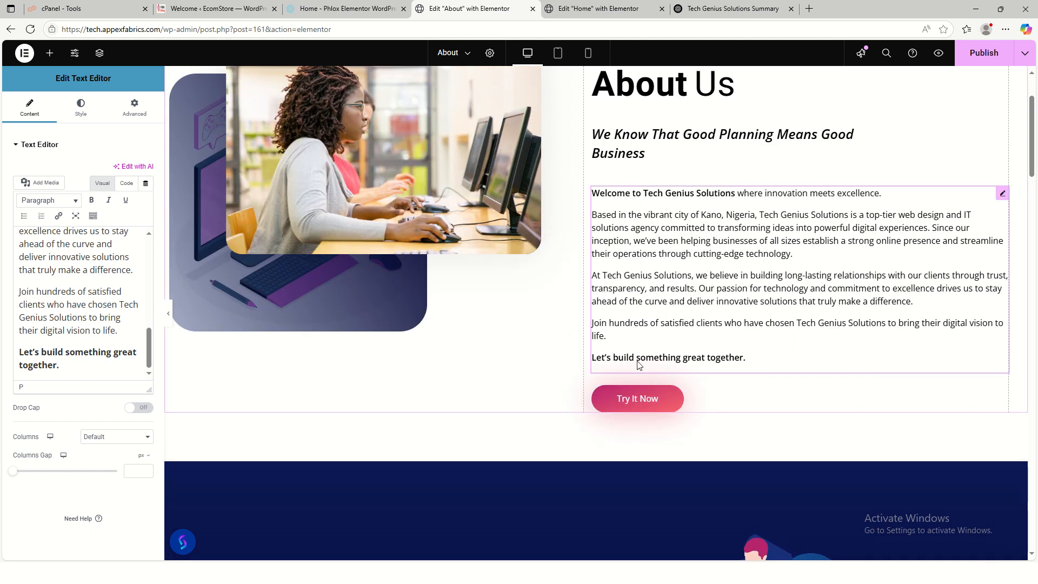
{"action": "scroll", "coordinate": [818, 375], "scroll_direction": "down", "scroll_amount": 2}
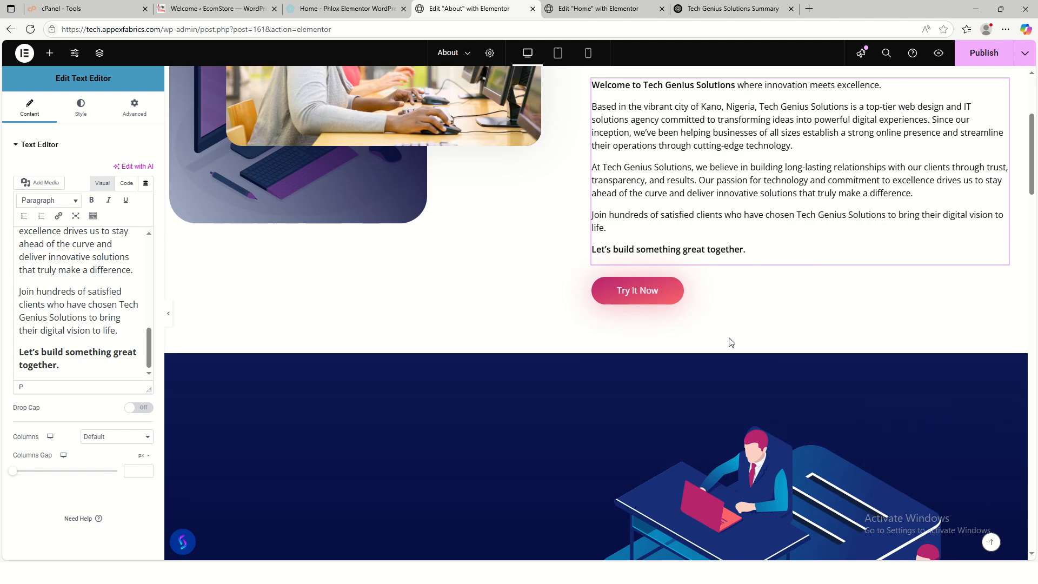
{"action": "left_click", "coordinate": [658, 292]}
- Relabel the button 'Contact Us' and look up the live site's Contact page address
{"action": "left_click_drag", "start_coordinate": [116, 168], "coordinate": [36, 171]}
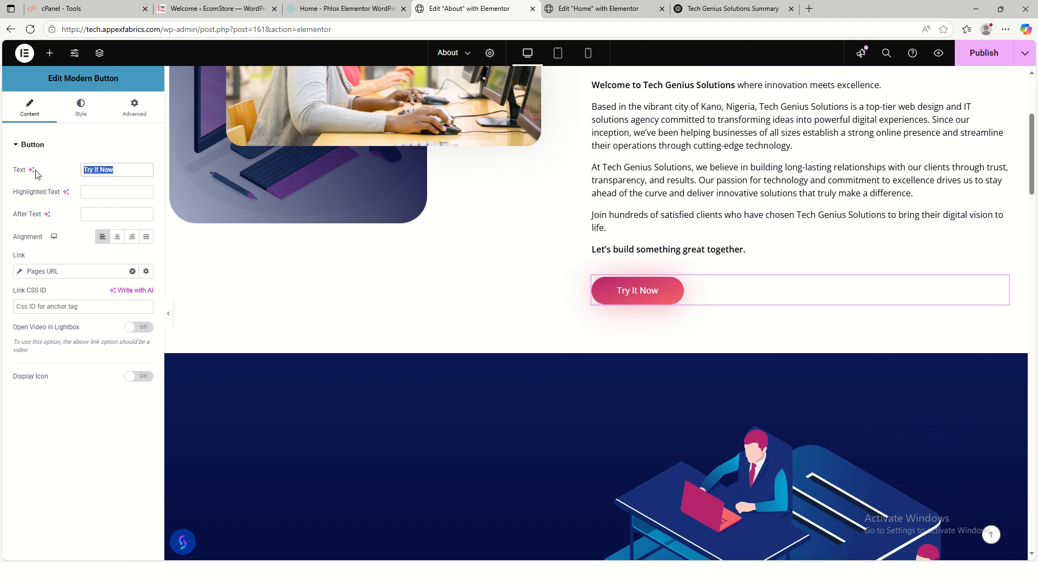
{"action": "type", "text": "Contact Us"}
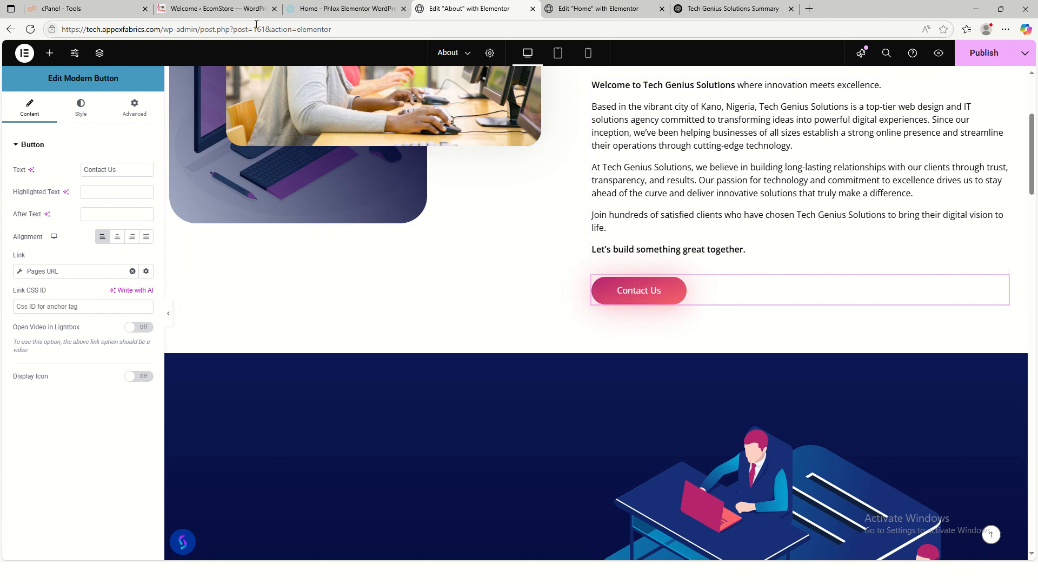
{"action": "left_click", "coordinate": [217, 9]}
{"action": "mouse_move", "coordinate": [55, 50]}
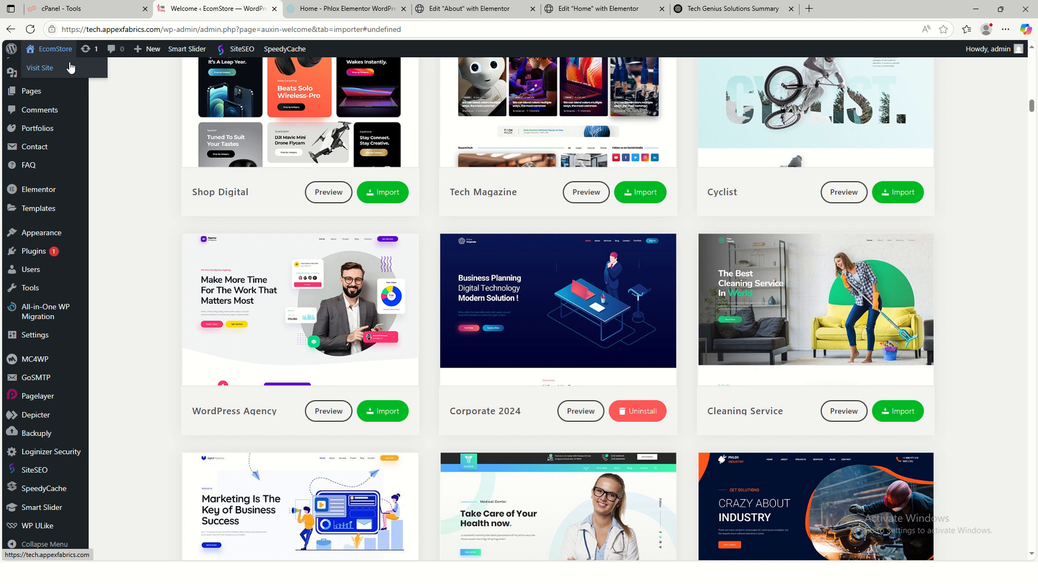
{"action": "right_click", "coordinate": [68, 68]}
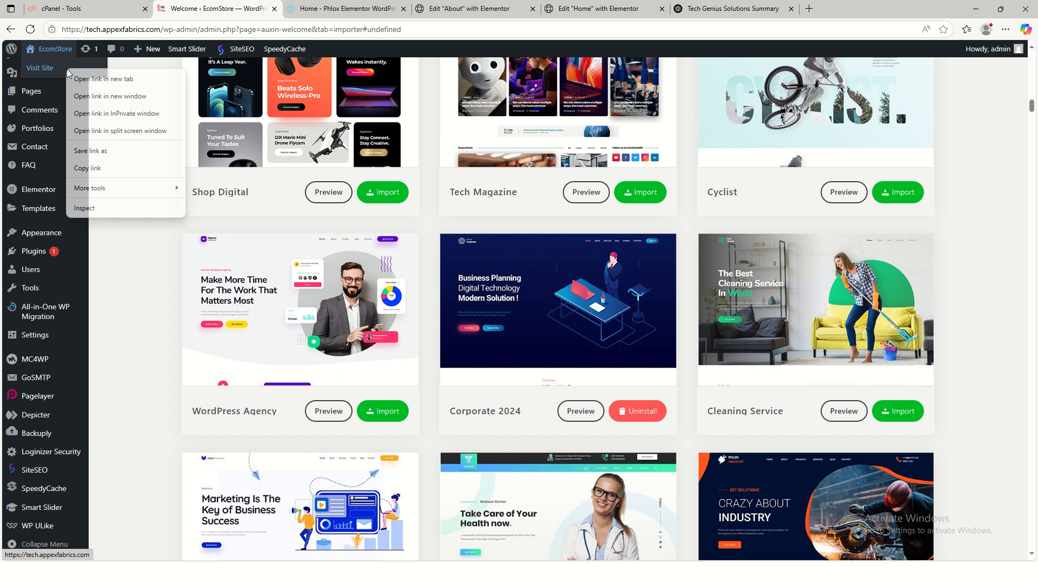
{"action": "left_click", "coordinate": [111, 83]}
{"action": "left_click", "coordinate": [341, 9]}
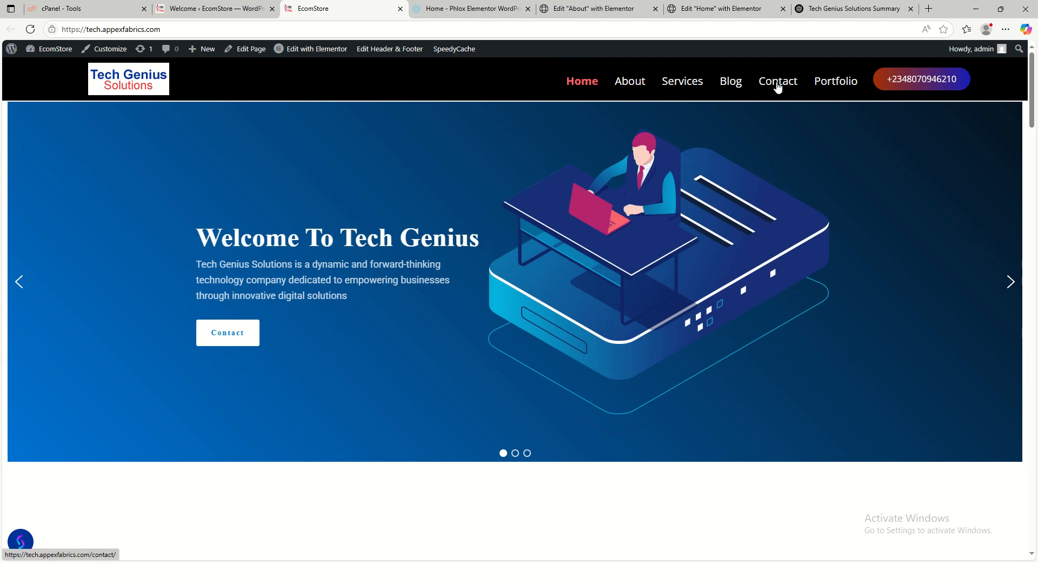
{"action": "left_click", "coordinate": [778, 87]}
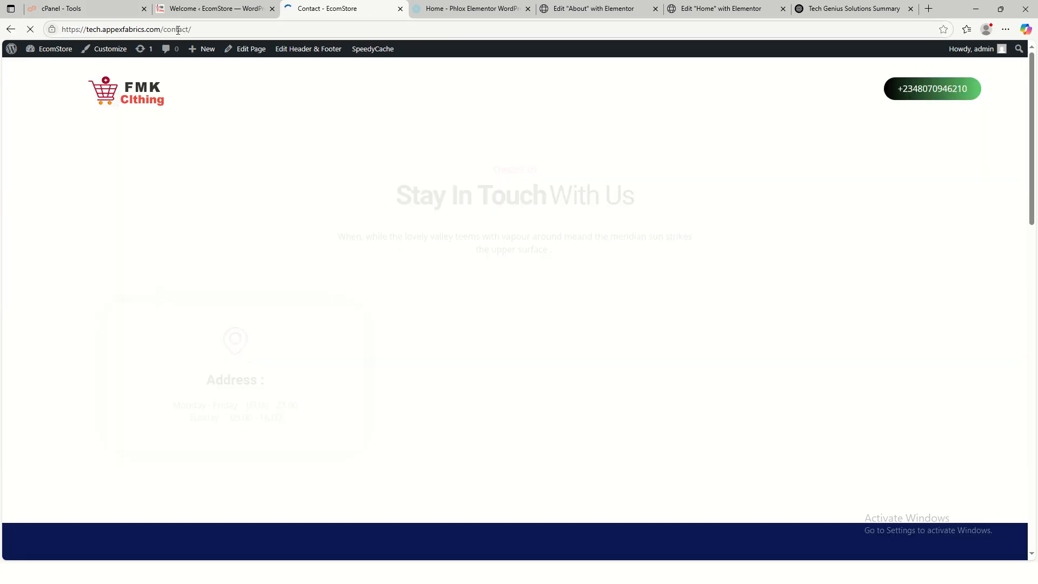
{"action": "left_click", "coordinate": [183, 30]}
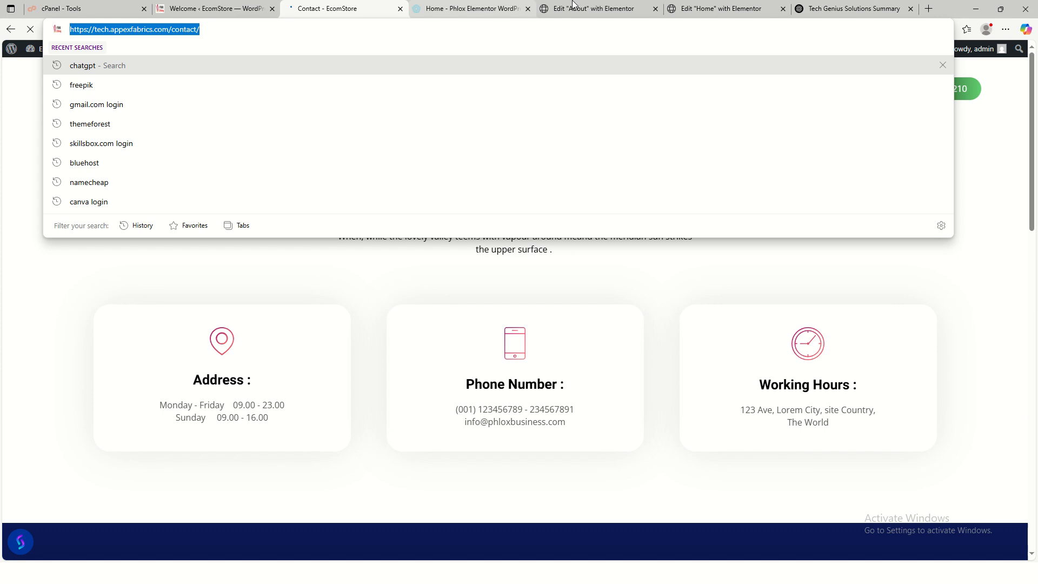
{"action": "left_click", "coordinate": [627, 10]}
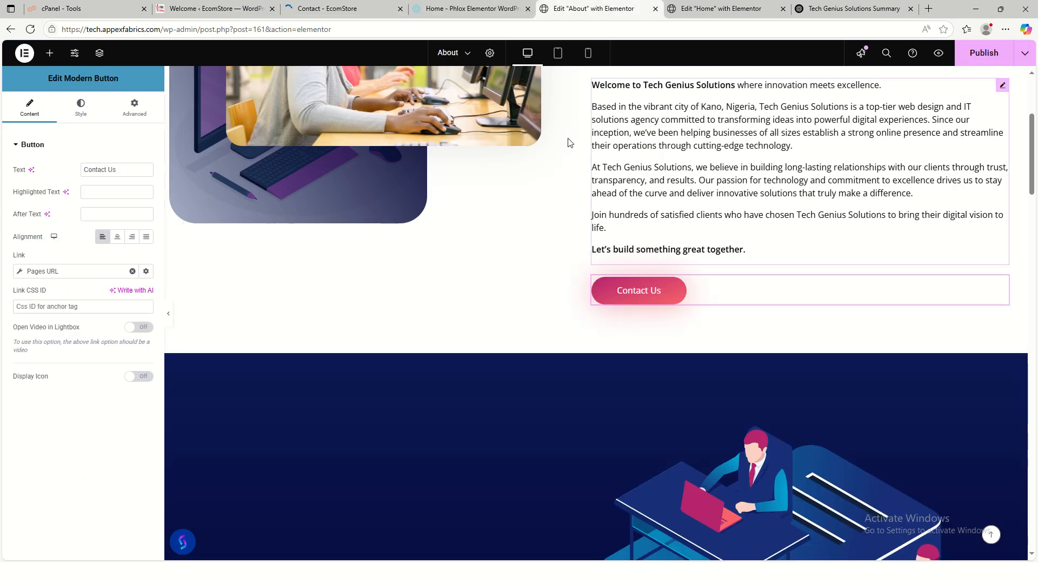
{"action": "left_click", "coordinate": [57, 273]}
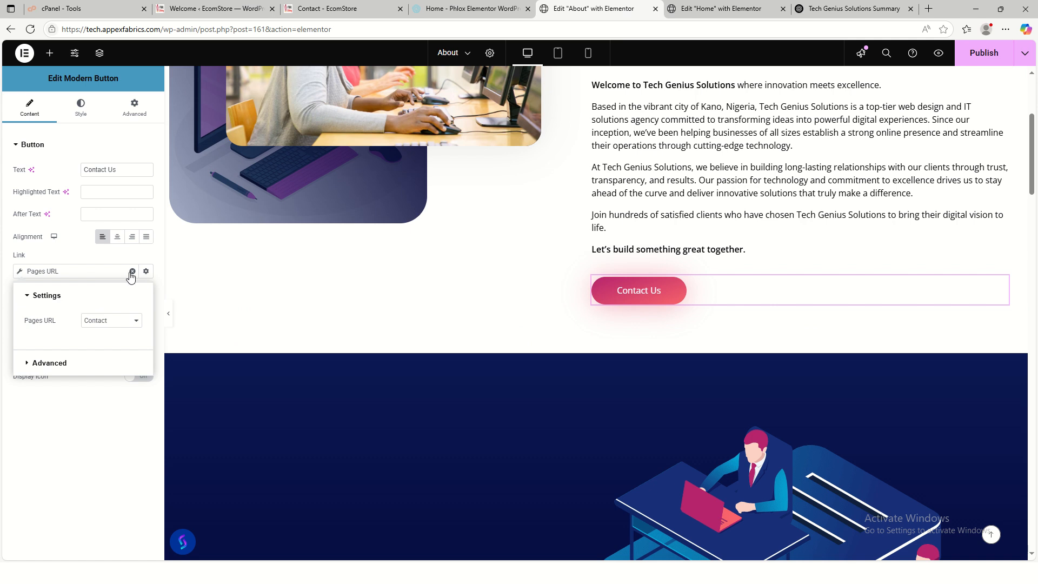
{"action": "left_click", "coordinate": [130, 321]}
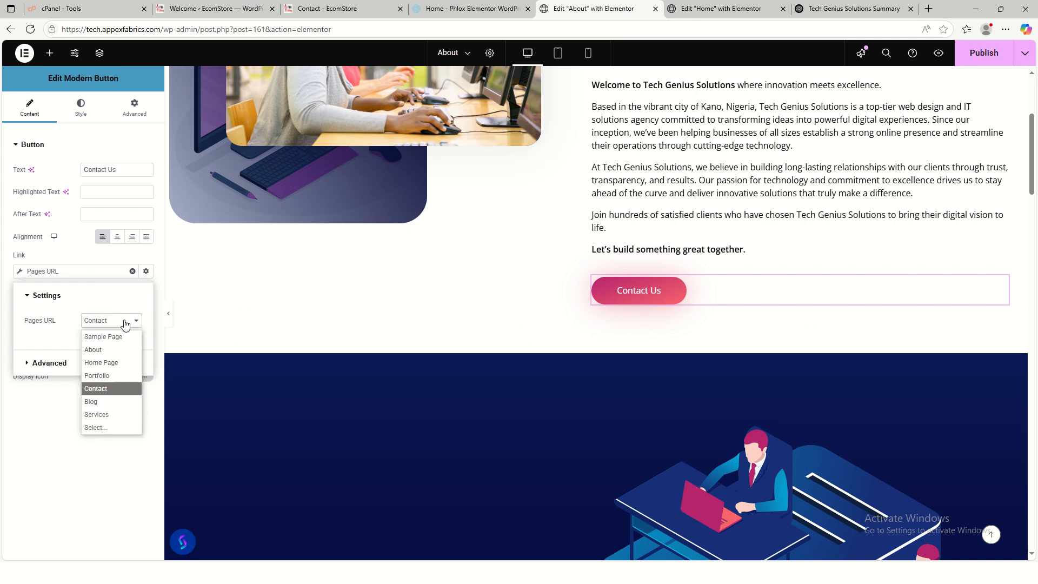
{"action": "left_click", "coordinate": [104, 390]}
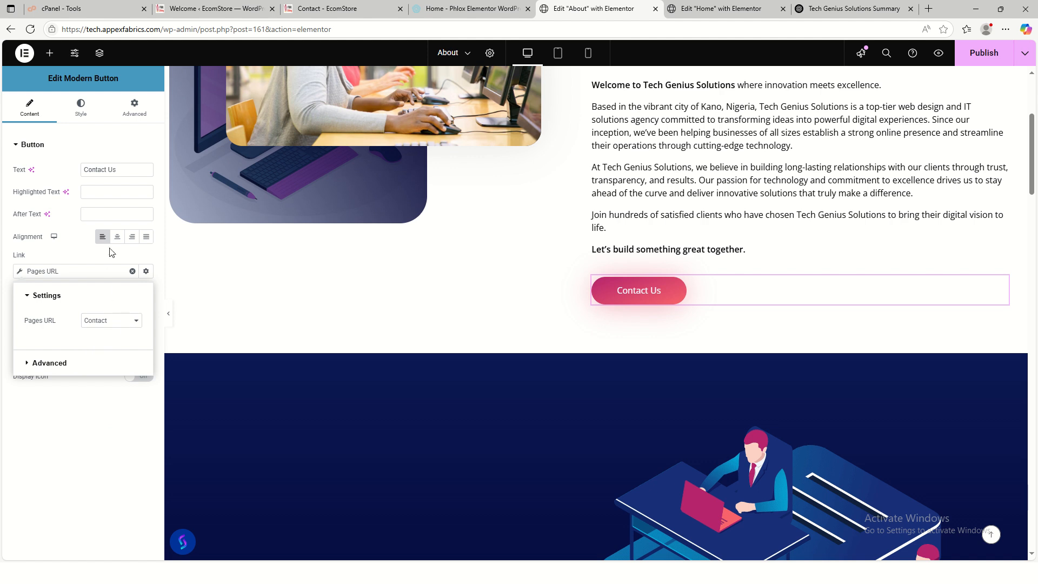
{"action": "left_click", "coordinate": [132, 273]}
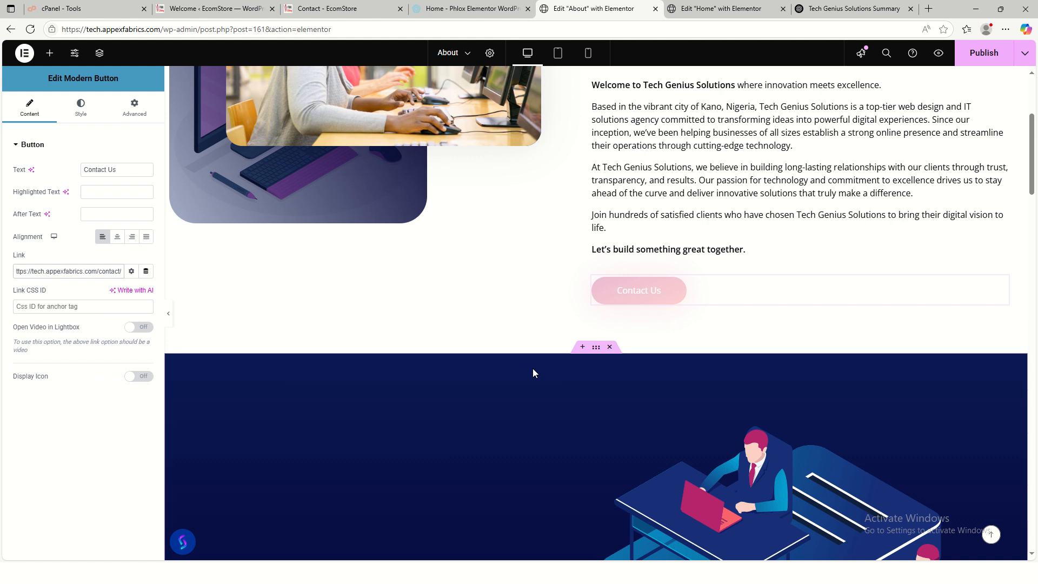
{"action": "scroll", "coordinate": [654, 357], "scroll_direction": "up", "scroll_amount": 5}
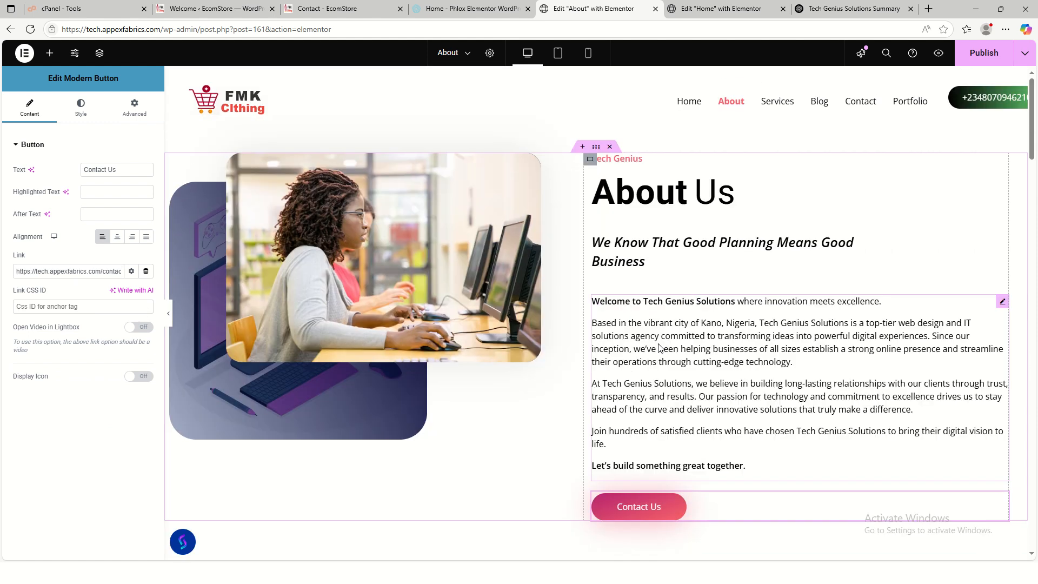
{"action": "scroll", "coordinate": [473, 375], "scroll_direction": "down", "scroll_amount": 1}
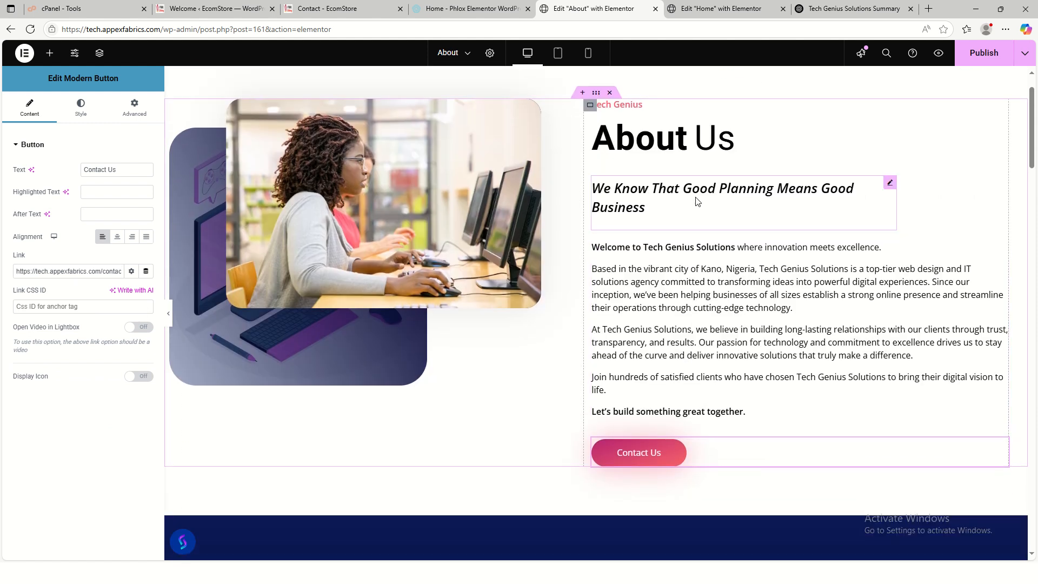
{"action": "scroll", "coordinate": [615, 349], "scroll_direction": "down", "scroll_amount": 8}
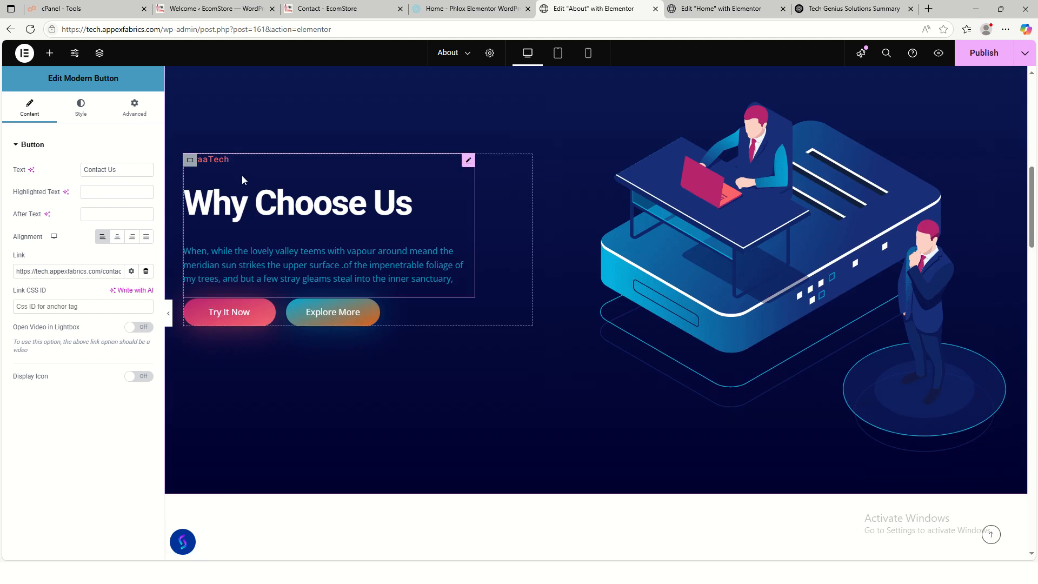
- Change the label above Why Choose Us from TeraaTech to 'Tech Genius'
{"action": "left_click", "coordinate": [250, 187]}
{"action": "left_click_drag", "start_coordinate": [147, 196], "coordinate": [2, 176]}
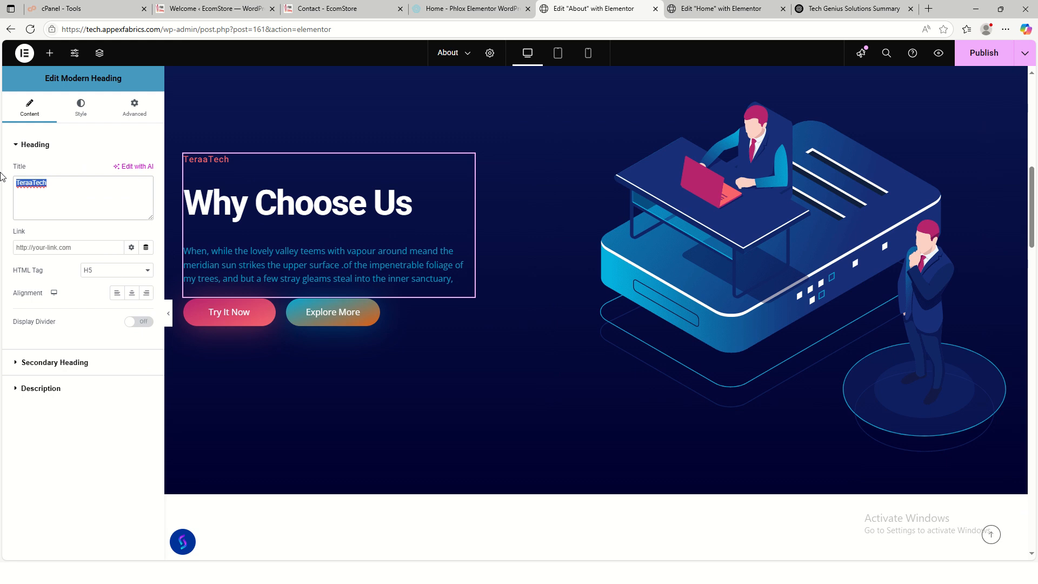
{"action": "type", "text": "Tech Genius"}
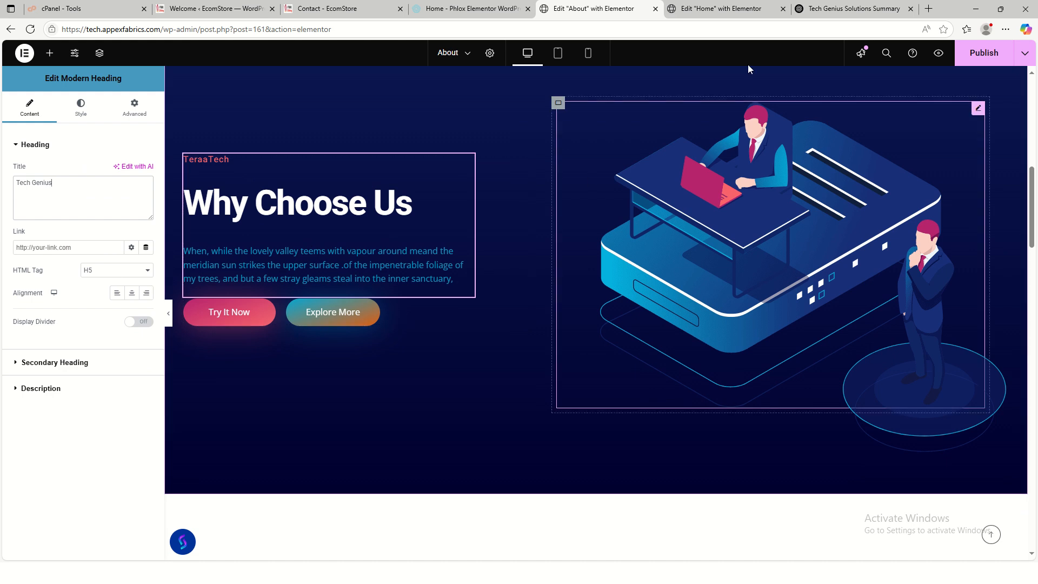
{"action": "left_click", "coordinate": [730, 9]}
- Copy ChatGPT's Why Choose Us reply from 'At Tech Genius Solutions' through Customer-Centric Approach
{"action": "left_click", "coordinate": [843, 12]}
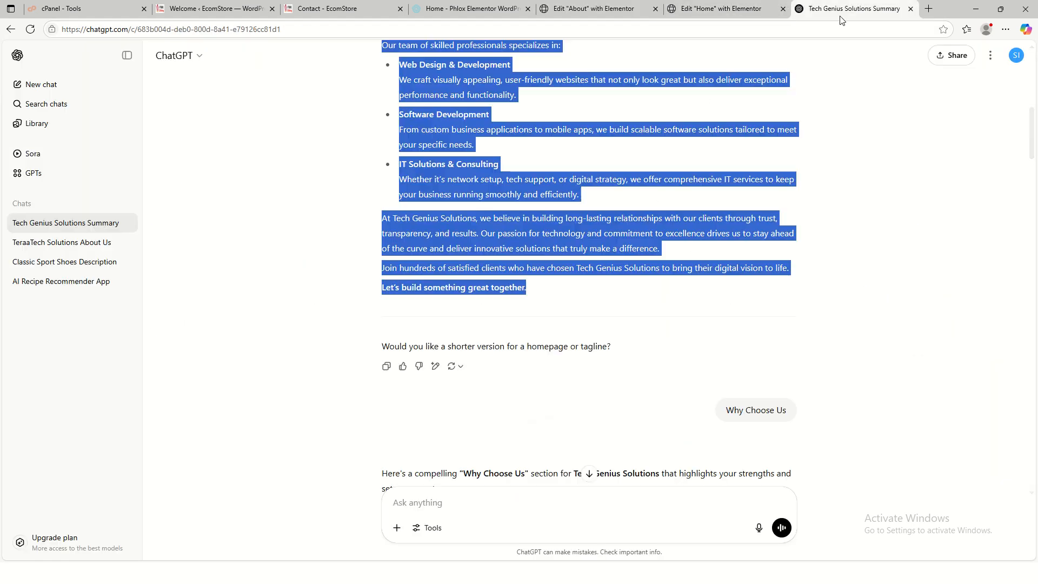
{"action": "scroll", "coordinate": [635, 346], "scroll_direction": "down", "scroll_amount": 6}
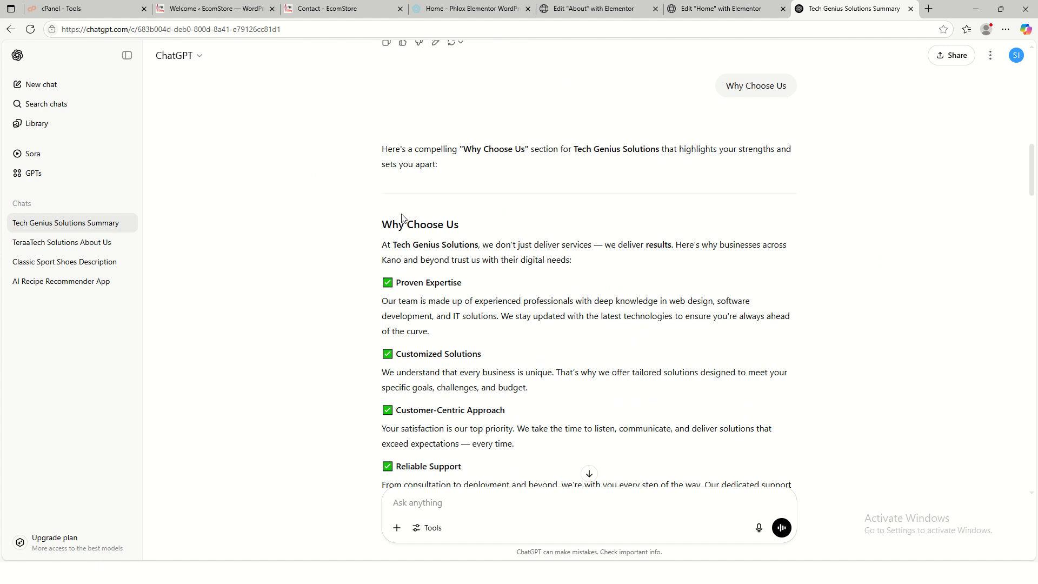
{"action": "scroll", "coordinate": [414, 295], "scroll_direction": "down", "scroll_amount": 1}
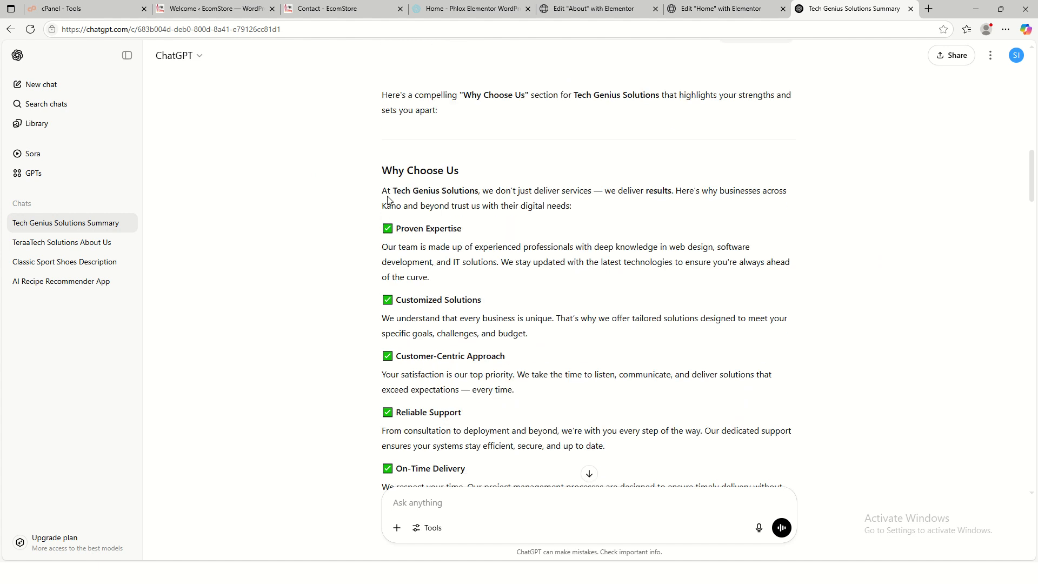
{"action": "scroll", "coordinate": [466, 329], "scroll_direction": "down", "scroll_amount": 5}
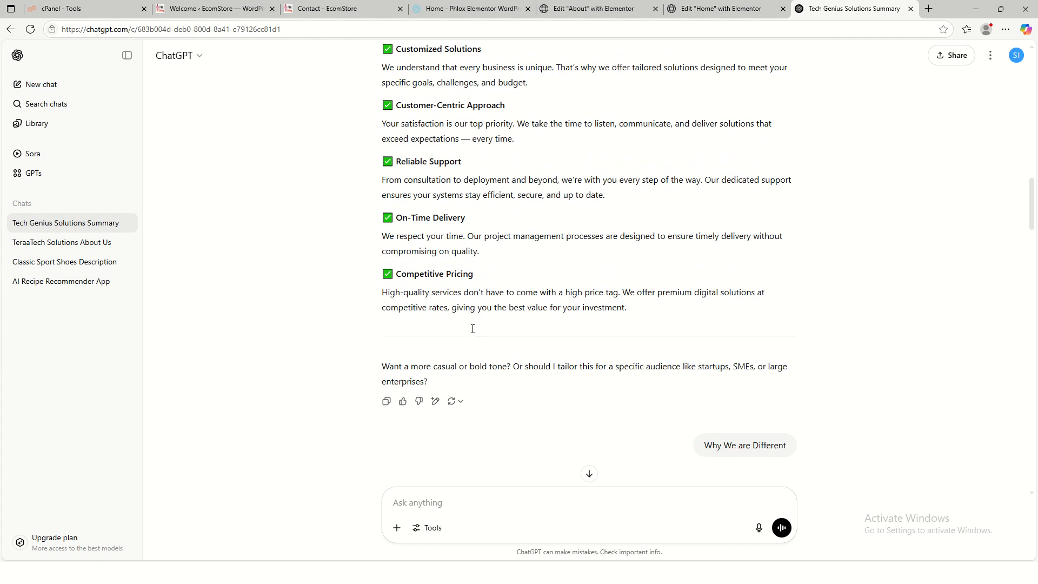
{"action": "scroll", "coordinate": [404, 221], "scroll_direction": "up", "scroll_amount": 4}
{"action": "left_click_drag", "start_coordinate": [381, 142], "coordinate": [529, 339]}
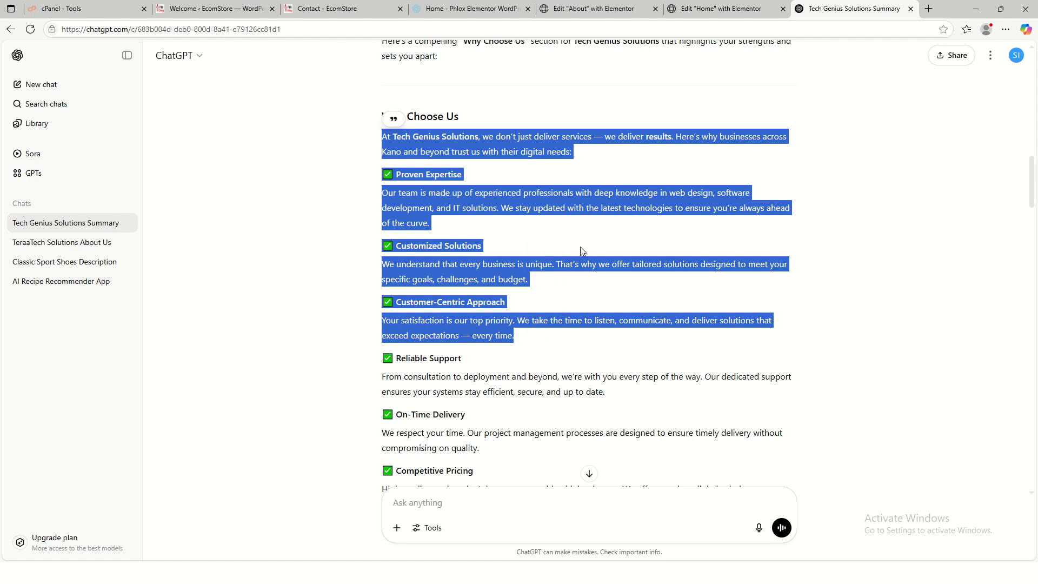
{"action": "left_click", "coordinate": [592, 9]}
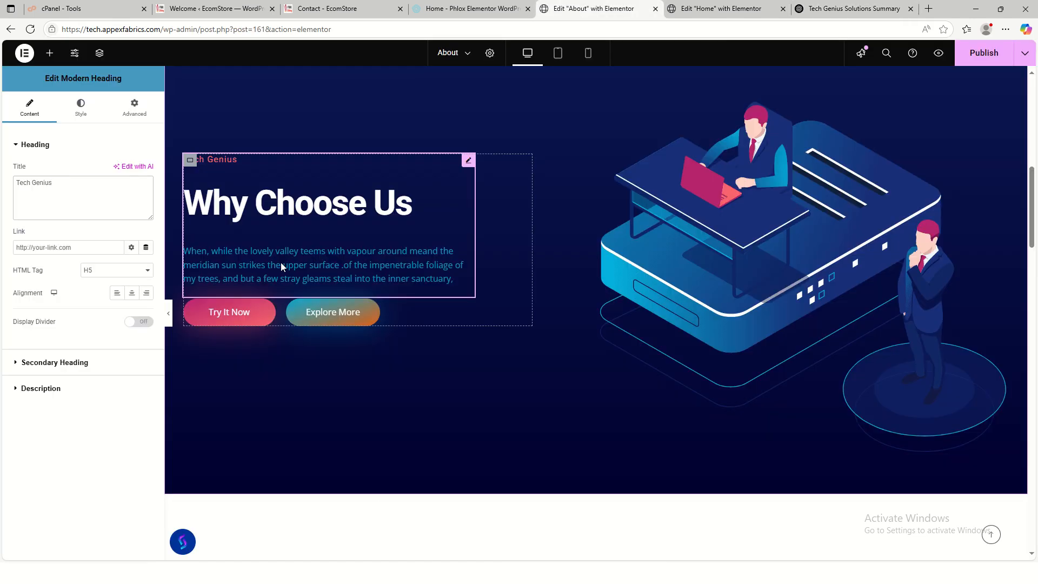
- Paste the copied Why Choose Us text over the section's placeholder description
{"action": "left_click", "coordinate": [35, 388]}
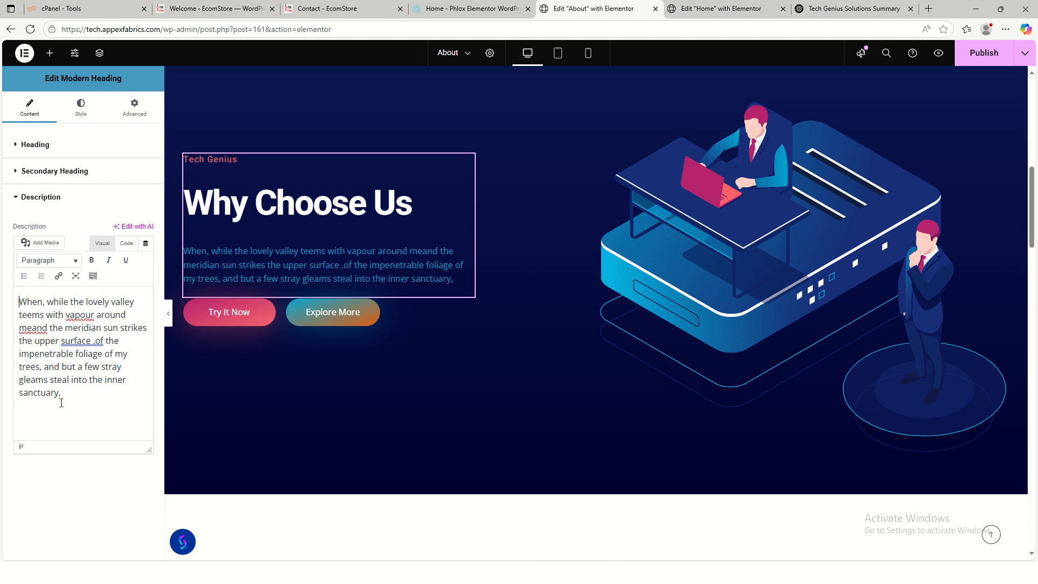
{"action": "key", "text": "ctrl+a"}
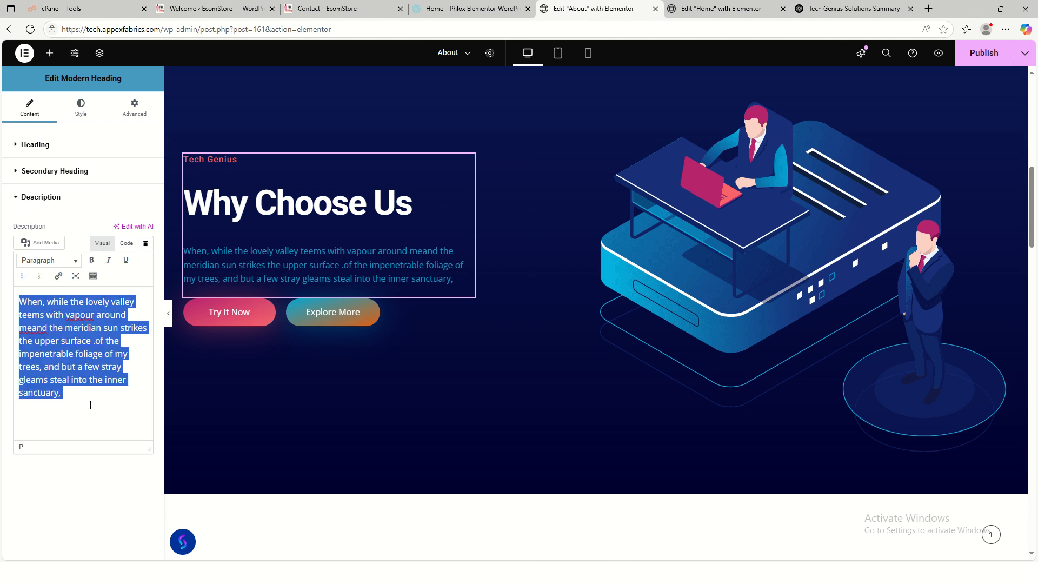
{"action": "key", "text": "ctrl+v"}
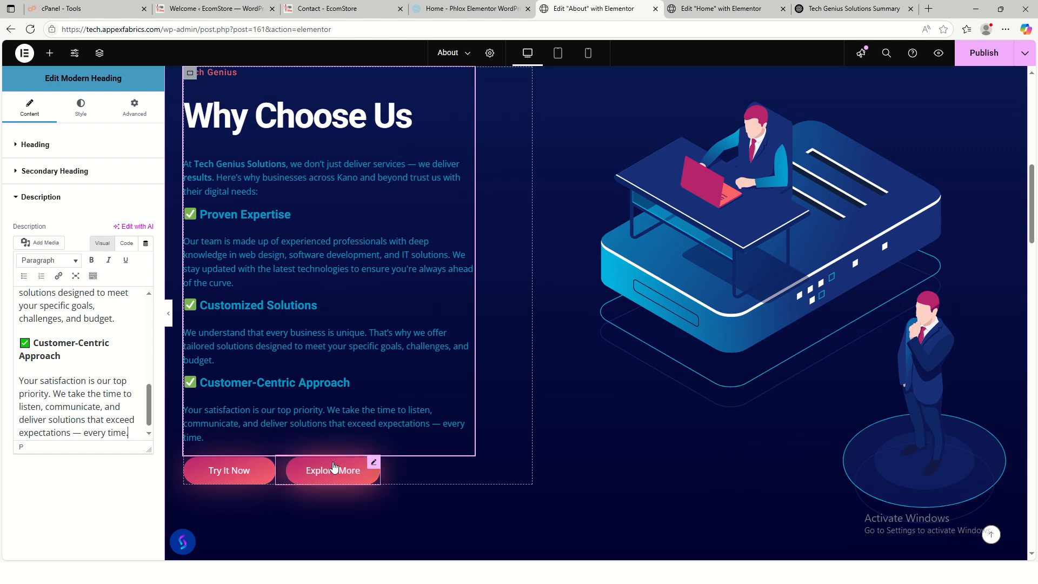
{"action": "right_click", "coordinate": [367, 475]}
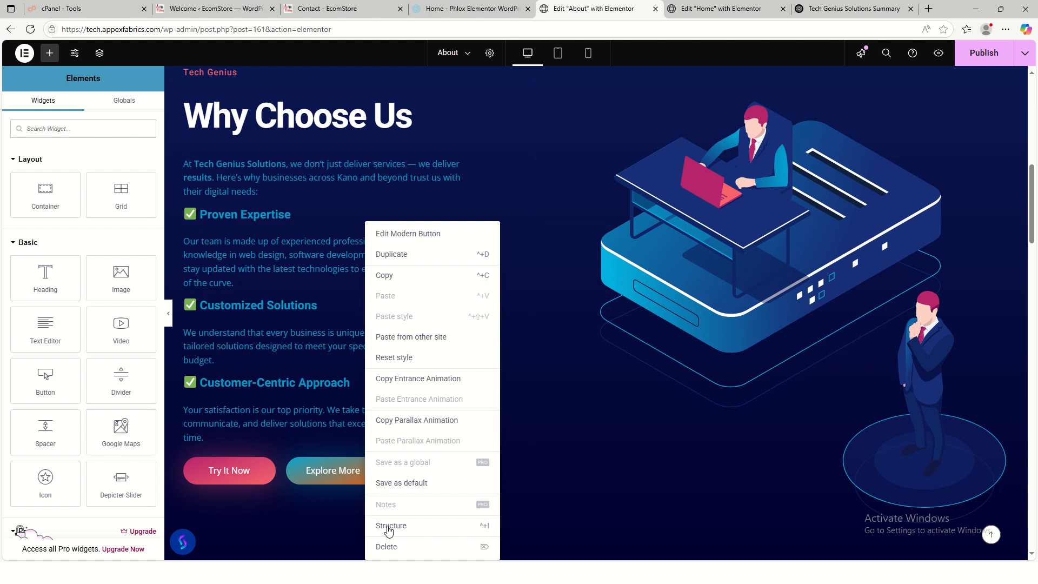
- Delete the Explore More button and relabel the Try It Now button as Contact Us
{"action": "left_click", "coordinate": [388, 547]}
{"action": "left_click", "coordinate": [234, 481]}
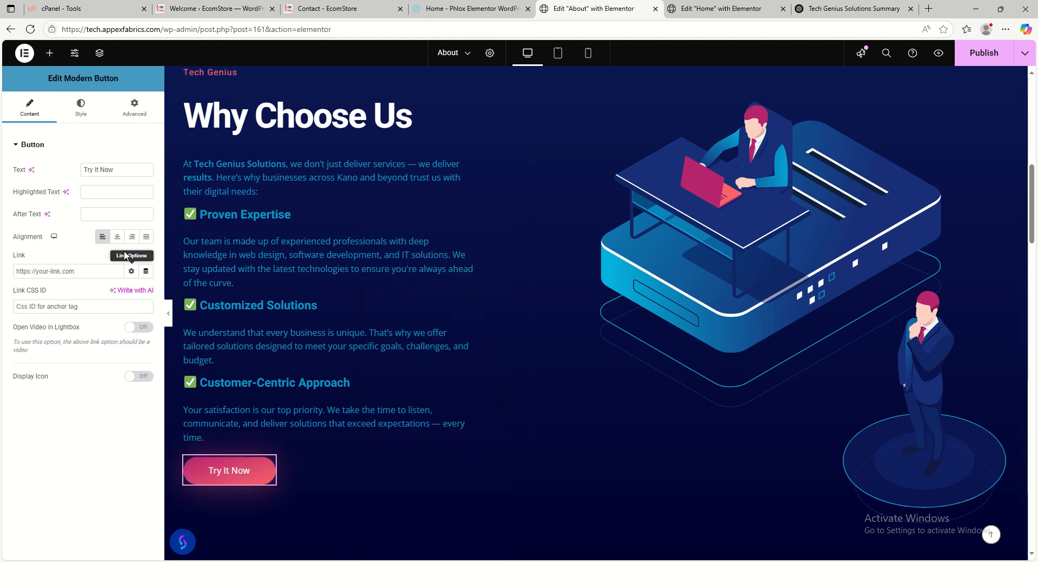
{"action": "left_click_drag", "start_coordinate": [115, 170], "coordinate": [58, 164]}
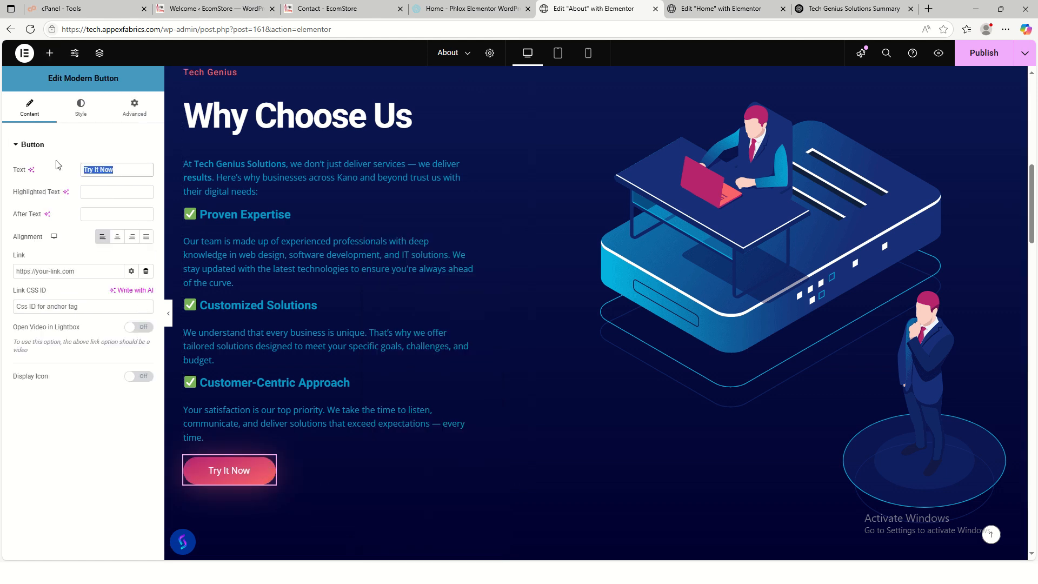
{"action": "type", "text": "Contact Us"}
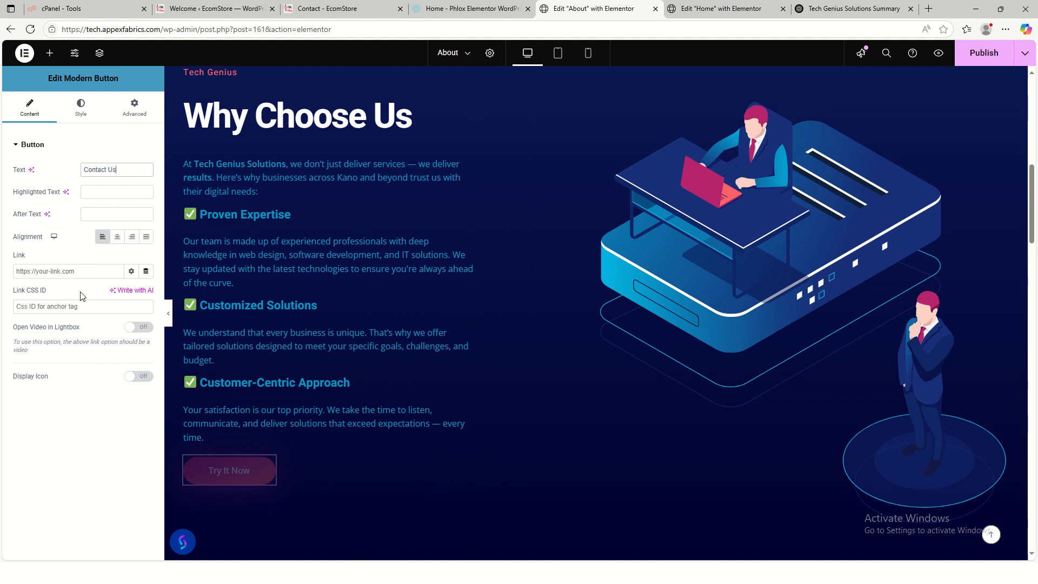
{"action": "left_click", "coordinate": [90, 267]}
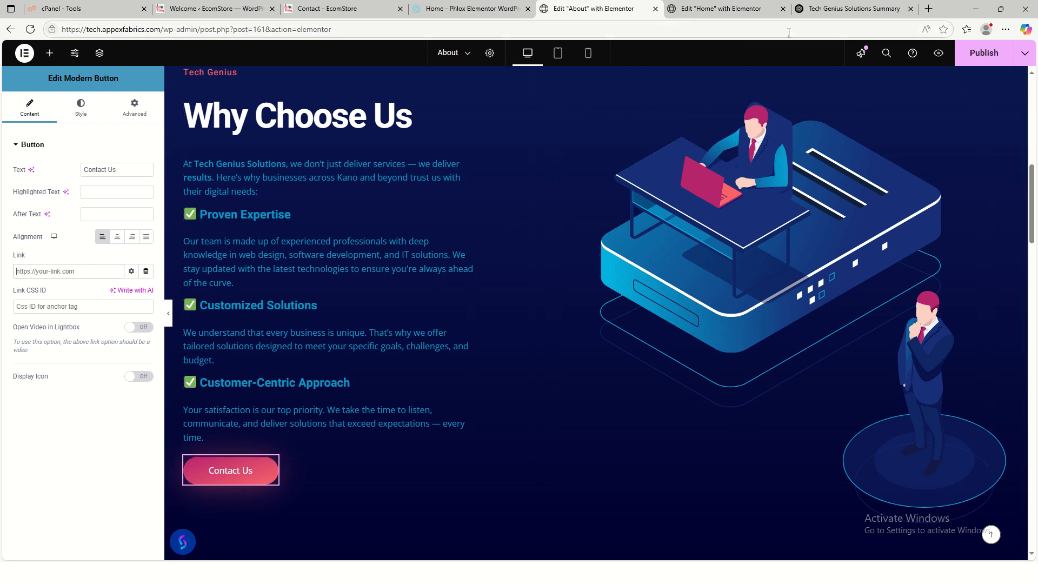
{"action": "left_click", "coordinate": [325, 9]}
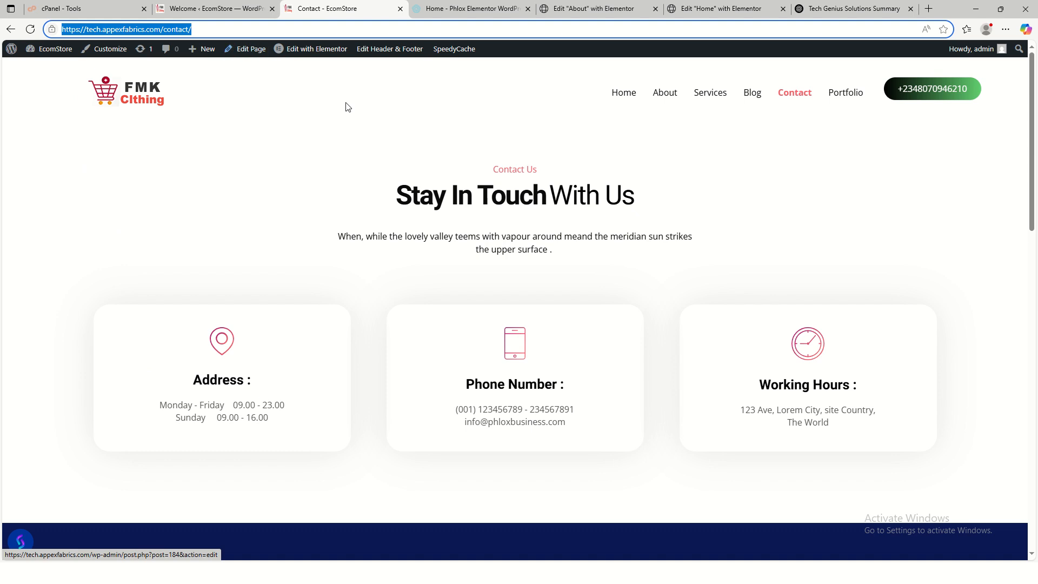
{"action": "left_click", "coordinate": [593, 11]}
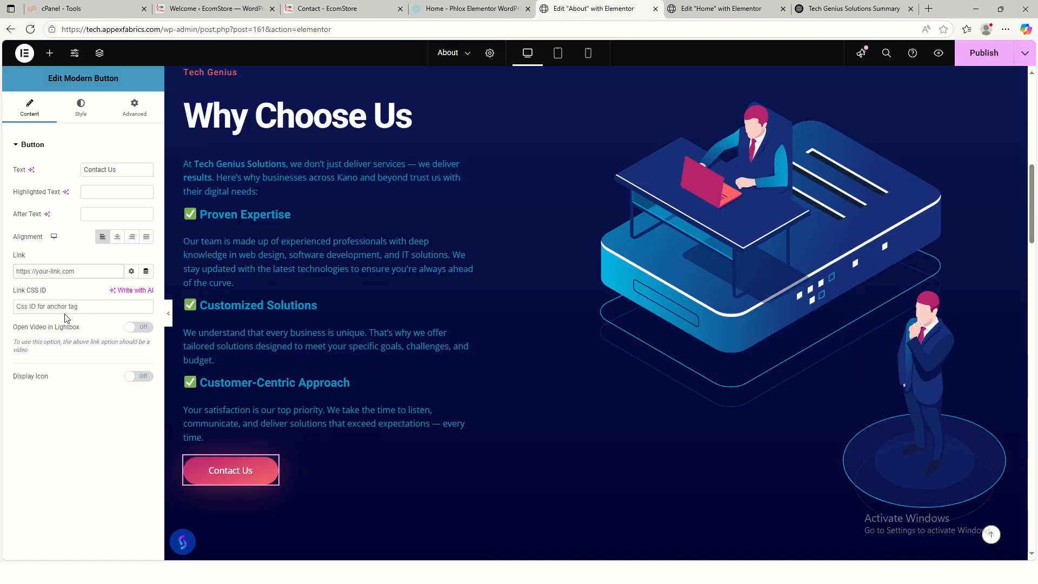
{"action": "left_click", "coordinate": [48, 272]}
{"action": "type", "text": "https://tech.appexfabrics.com/contact/"}
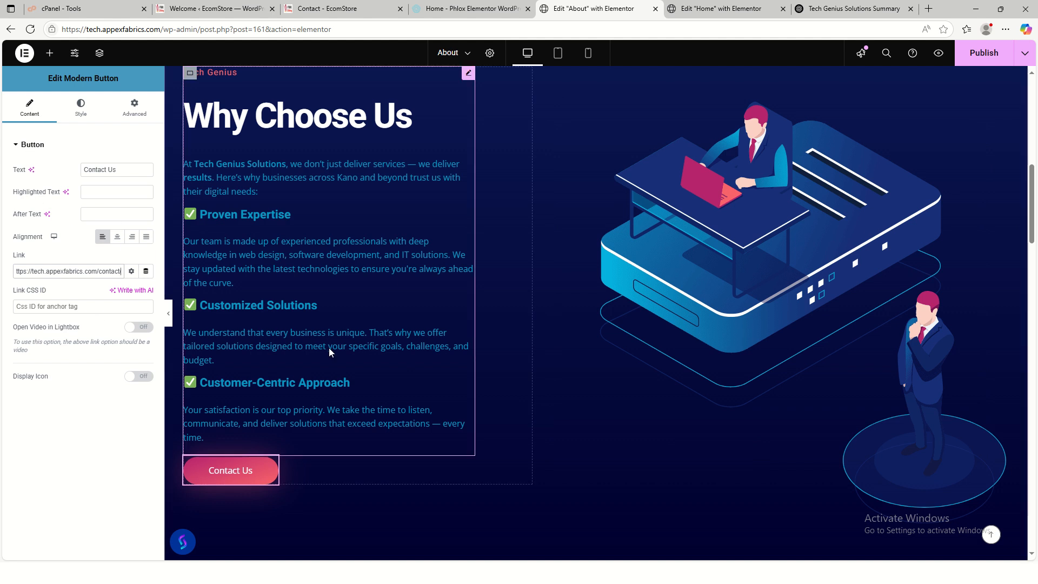
{"action": "scroll", "coordinate": [330, 352], "scroll_direction": "up", "scroll_amount": 1}
- In the Why Choose Us description, remove the Proven Expertise checkmark and the intro's dash
{"action": "left_click", "coordinate": [394, 248]}
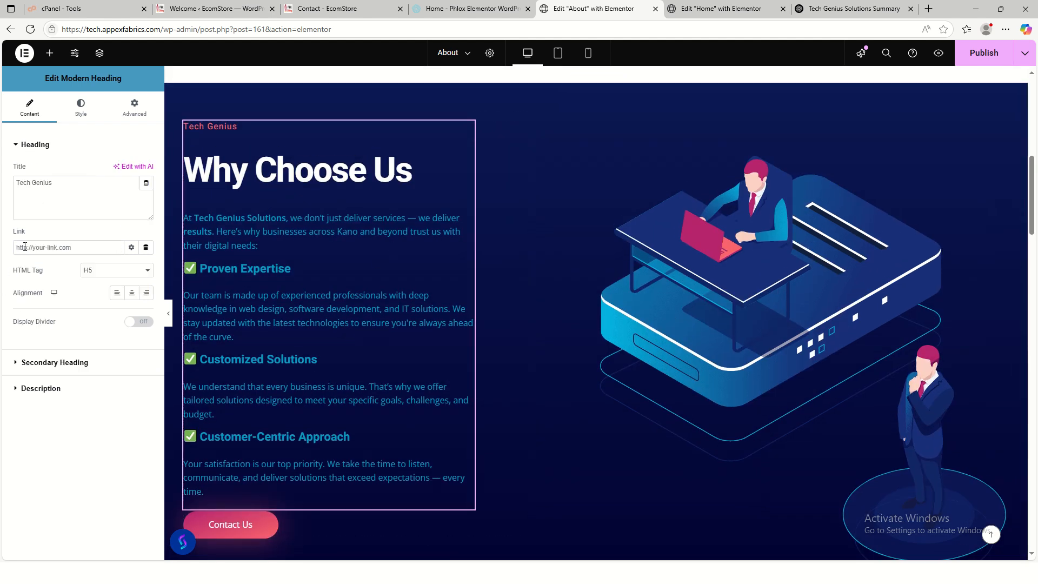
{"action": "left_click", "coordinate": [45, 363]}
{"action": "left_click", "coordinate": [38, 383]}
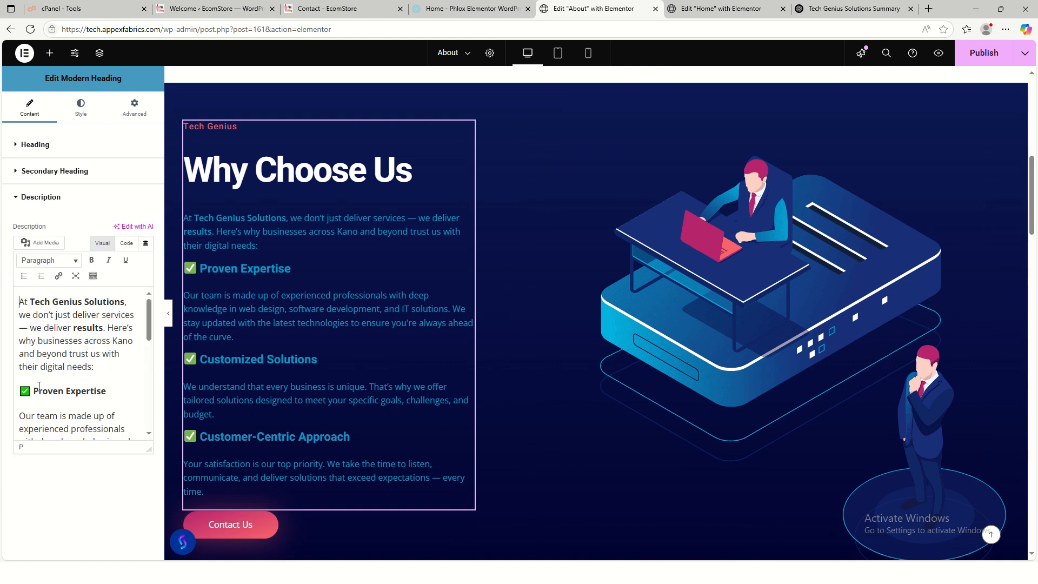
{"action": "left_click", "coordinate": [34, 391]}
{"action": "key", "text": "BackSpace"}
{"action": "key", "text": "BackSpace"}
{"action": "key", "text": "BackSpace"}
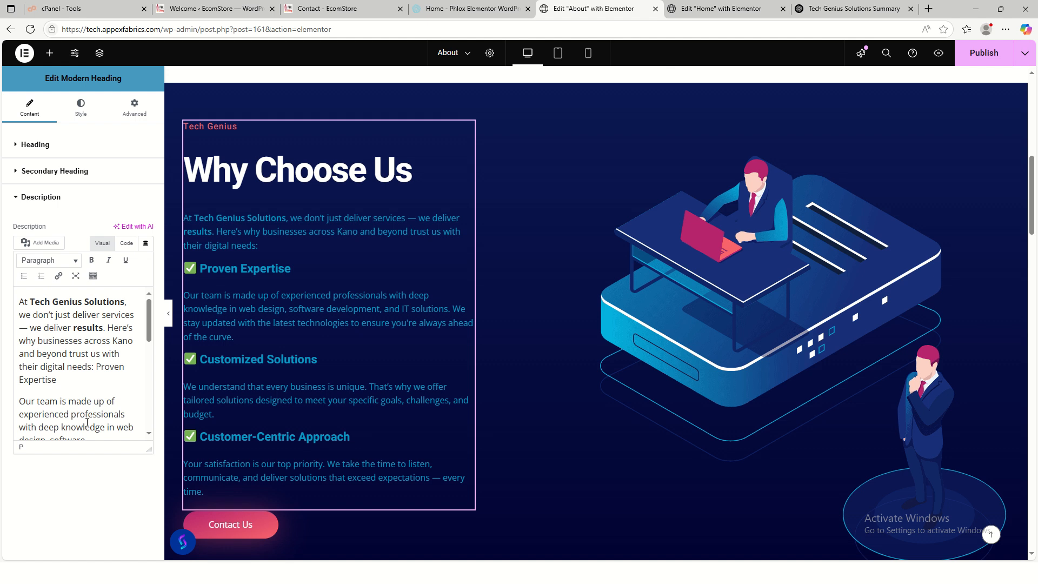
{"action": "key", "text": "Return"}
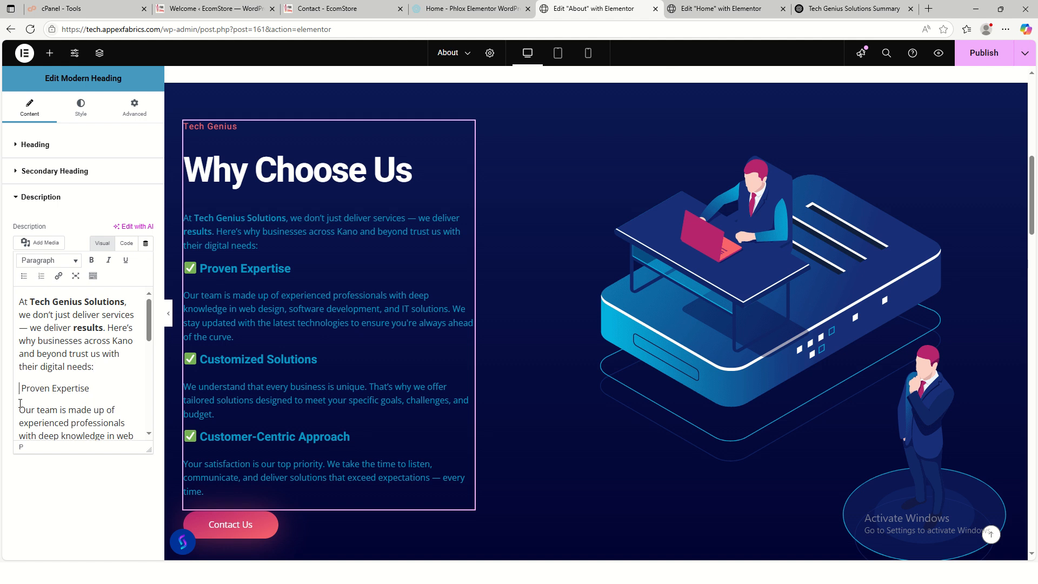
{"action": "scroll", "coordinate": [72, 369], "scroll_direction": "down", "scroll_amount": 2}
{"action": "scroll", "coordinate": [102, 359], "scroll_direction": "up", "scroll_amount": 2}
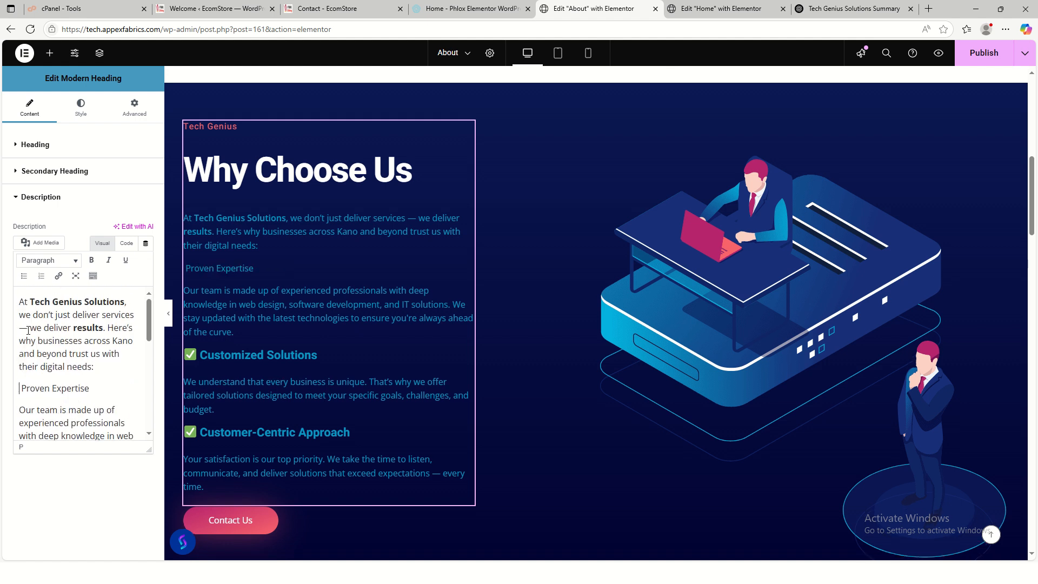
{"action": "left_click", "coordinate": [28, 325]}
{"action": "key", "text": "Return"}
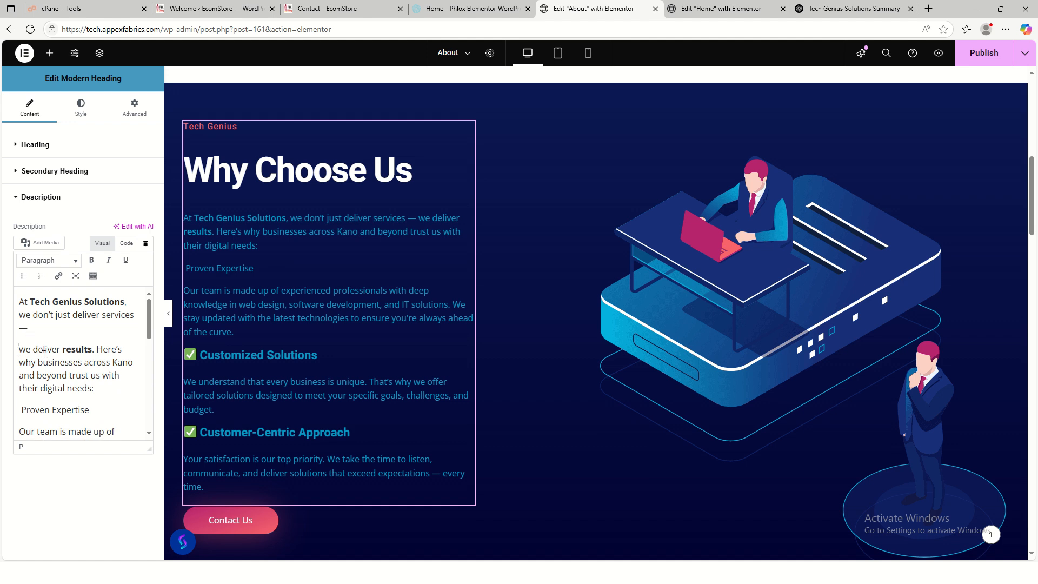
{"action": "key", "text": "BackSpace"}
{"action": "key", "text": "BackSpace"}
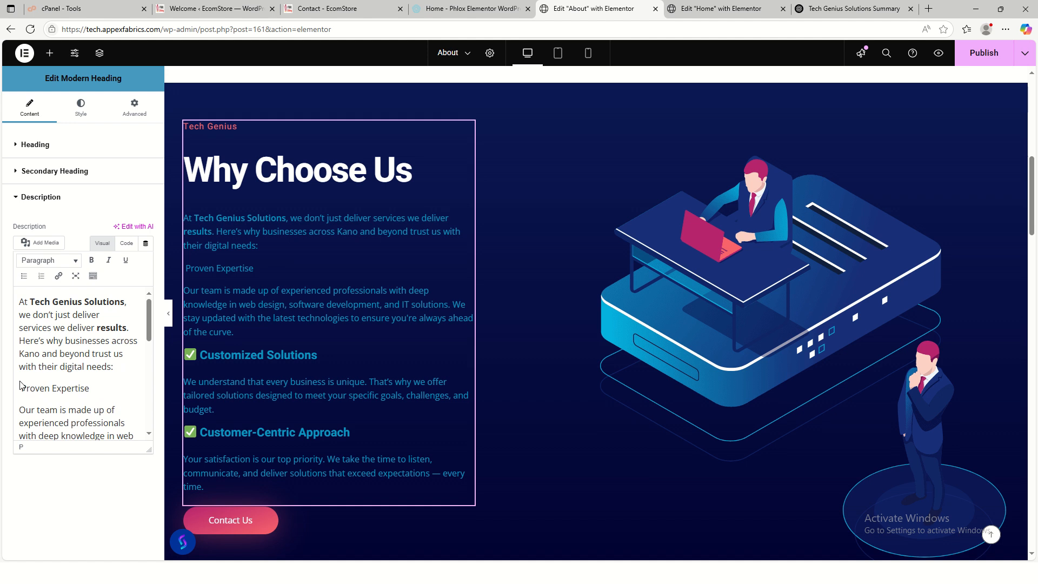
- Remove the checkmark emojis before Customized Solutions and Customer-Centric Approach
{"action": "scroll", "coordinate": [43, 355], "scroll_direction": "down", "scroll_amount": 2}
{"action": "left_click", "coordinate": [34, 429]}
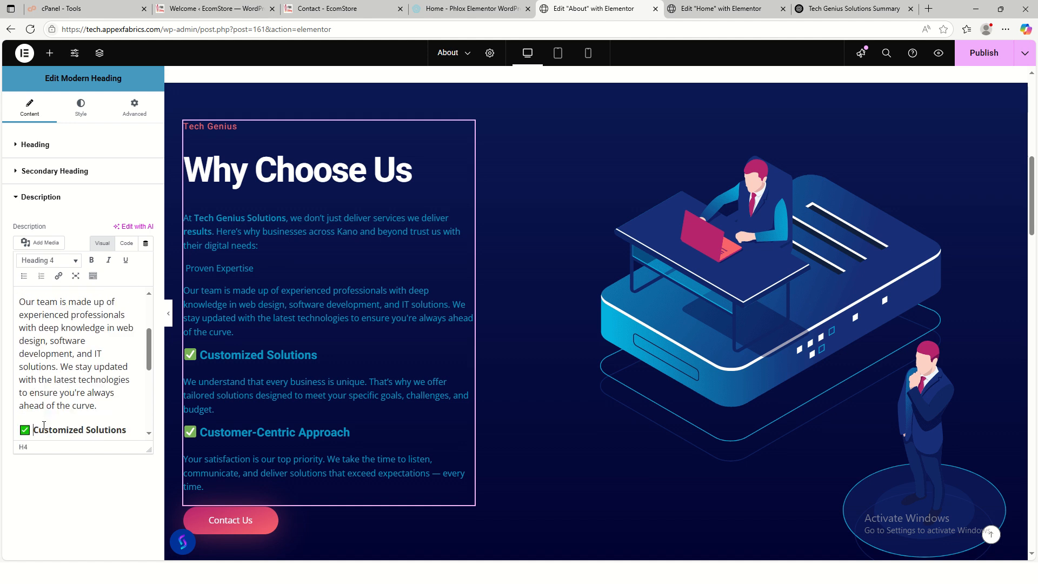
{"action": "key", "text": "BackSpace"}
{"action": "key", "text": "BackSpace"}
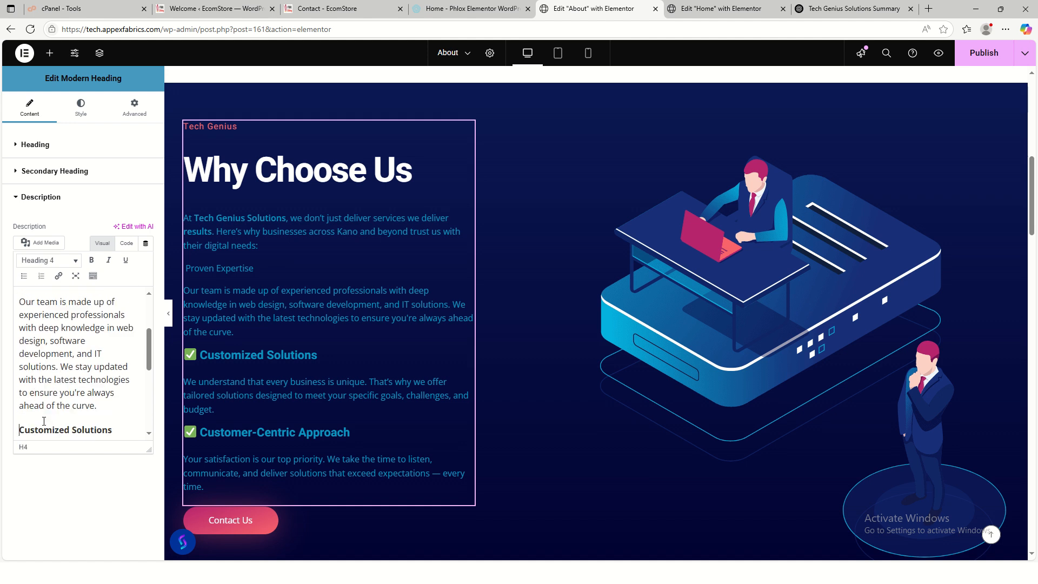
{"action": "scroll", "coordinate": [44, 420], "scroll_direction": "down", "scroll_amount": 3}
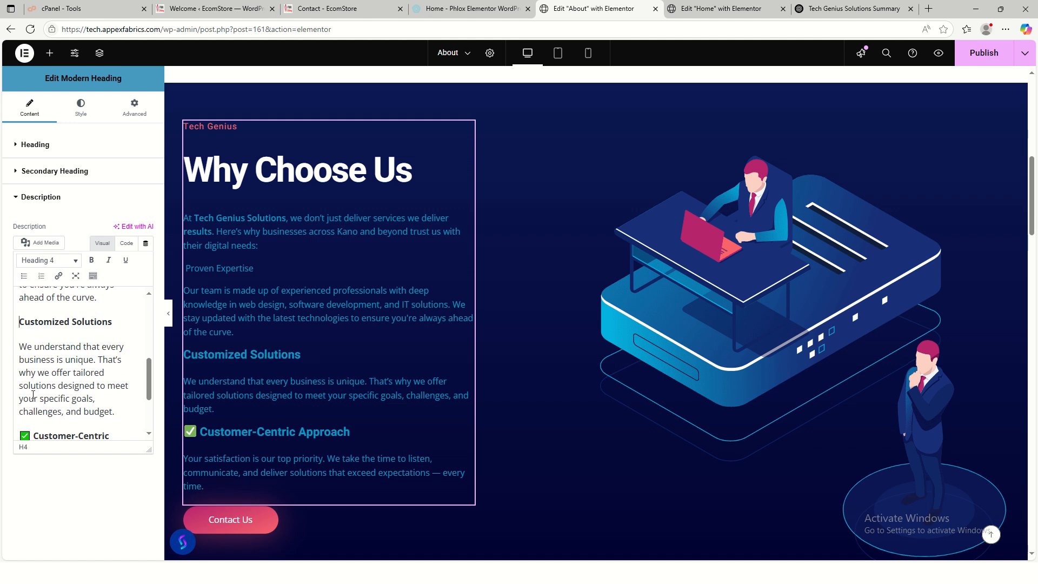
{"action": "key", "text": "BackSpace"}
{"action": "key", "text": "BackSpace"}
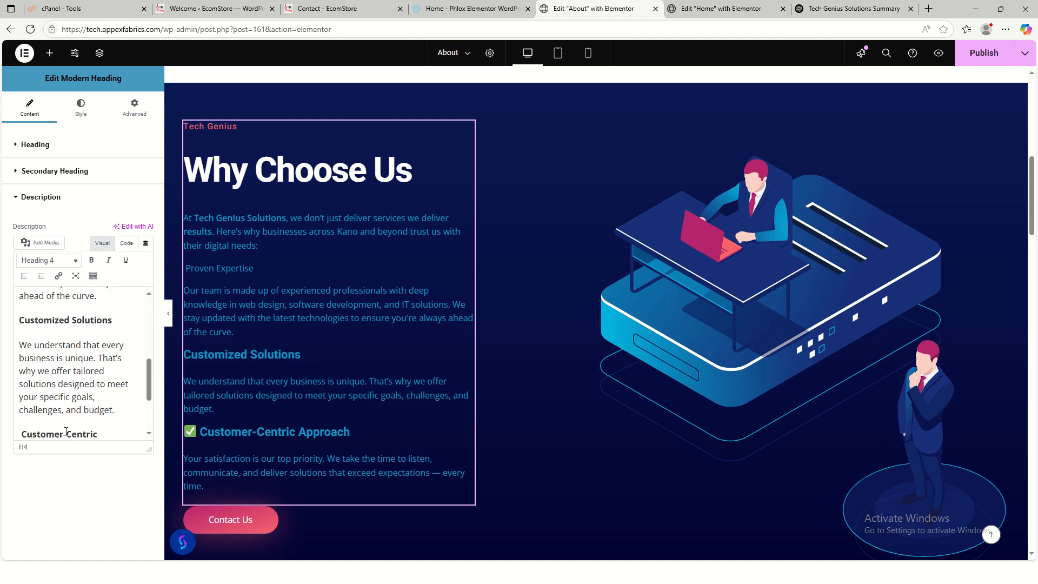
{"action": "key", "text": "Return"}
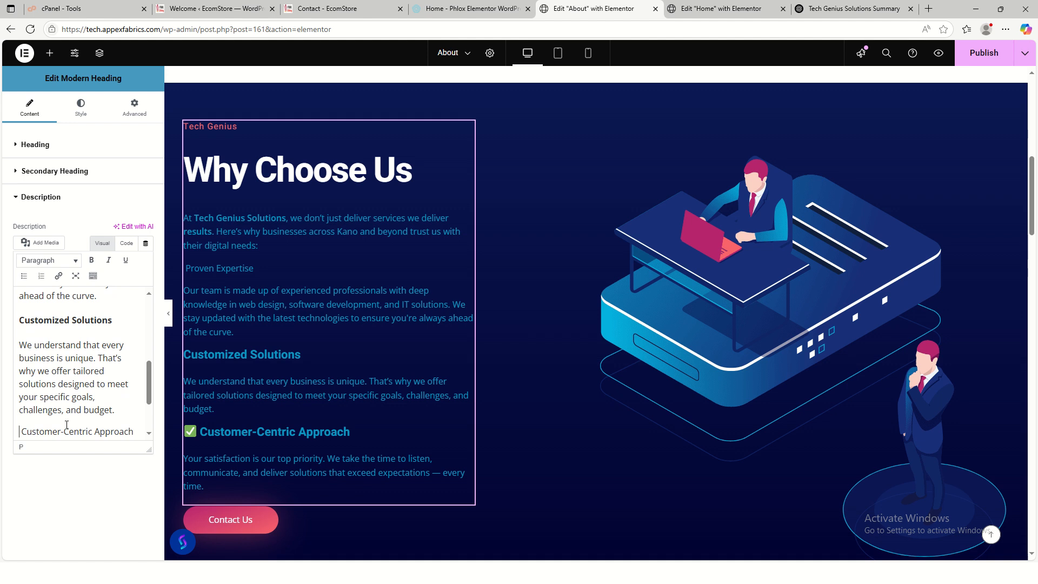
- Delete the Customer-Centric Approach, Customized Solutions, 'with their digital needs:' and Proven Expertise lines
{"action": "scroll", "coordinate": [68, 424], "scroll_direction": "down", "scroll_amount": 2}
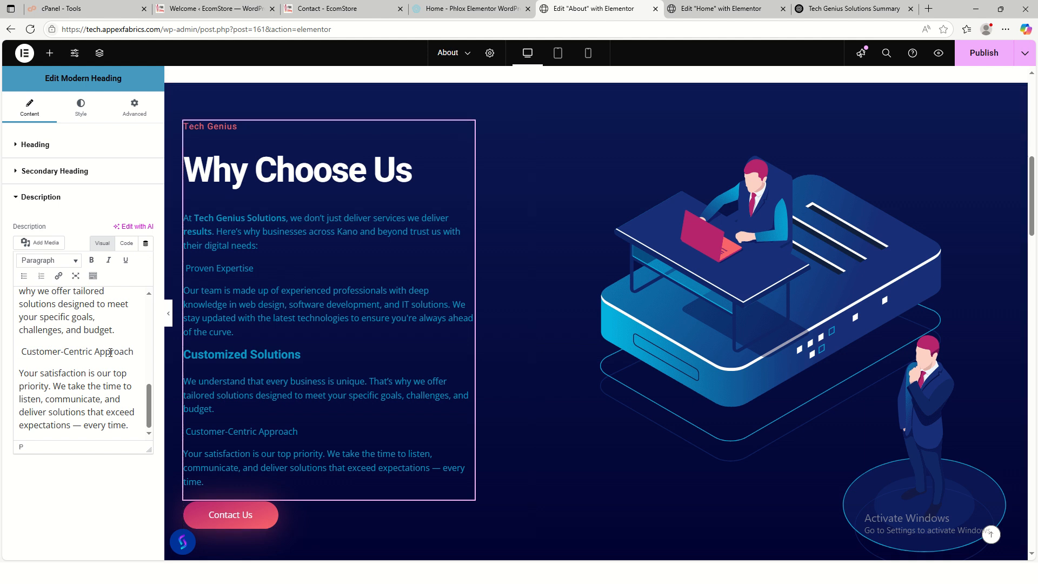
{"action": "left_click_drag", "start_coordinate": [133, 352], "coordinate": [15, 356]}
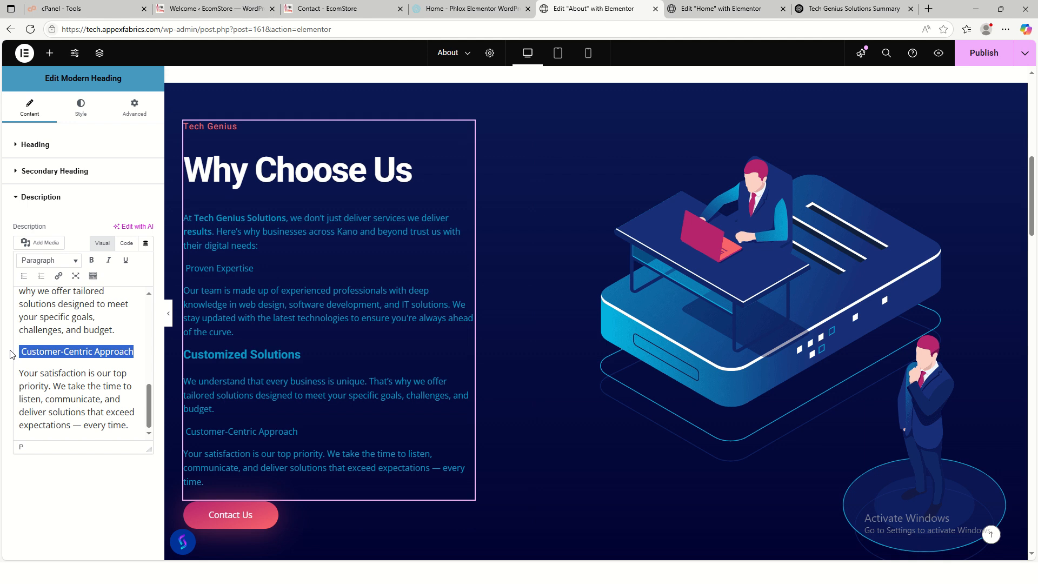
{"action": "key", "text": "BackSpace"}
{"action": "key", "text": "BackSpace"}
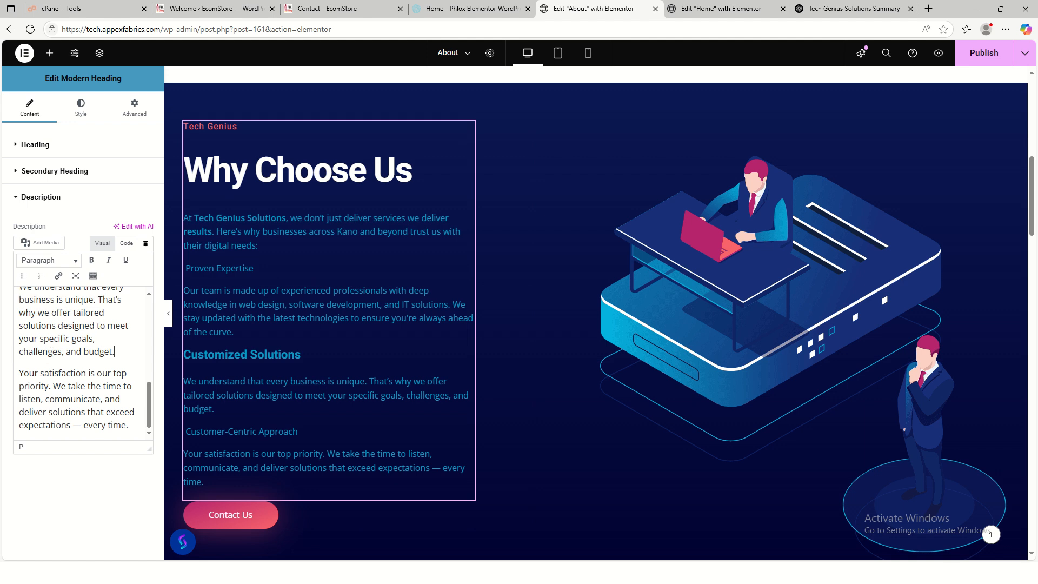
{"action": "scroll", "coordinate": [54, 362], "scroll_direction": "up", "scroll_amount": 3}
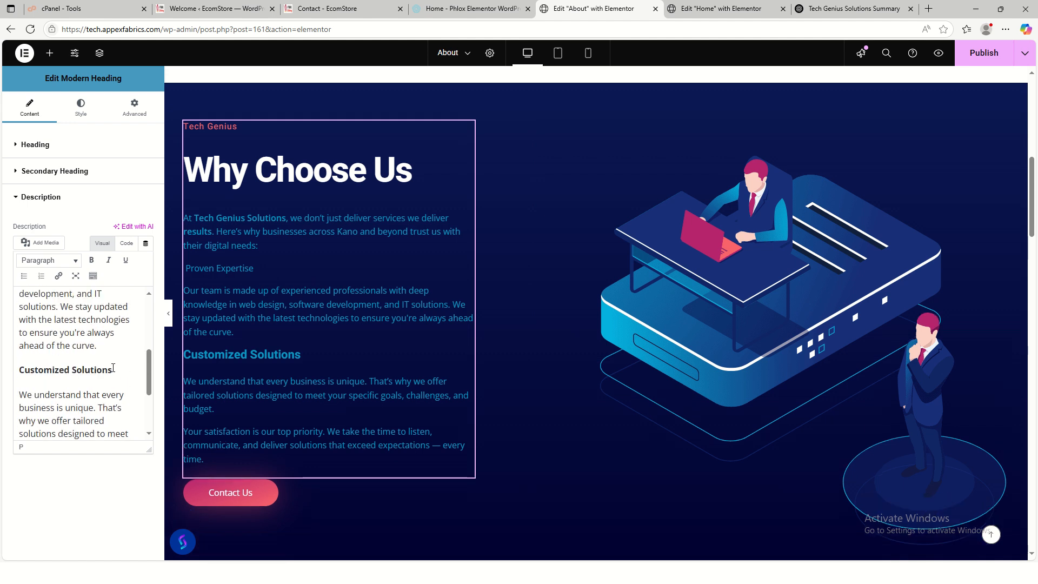
{"action": "left_click_drag", "start_coordinate": [113, 368], "coordinate": [15, 370]}
{"action": "key", "text": "BackSpace"}
{"action": "key", "text": "BackSpace"}
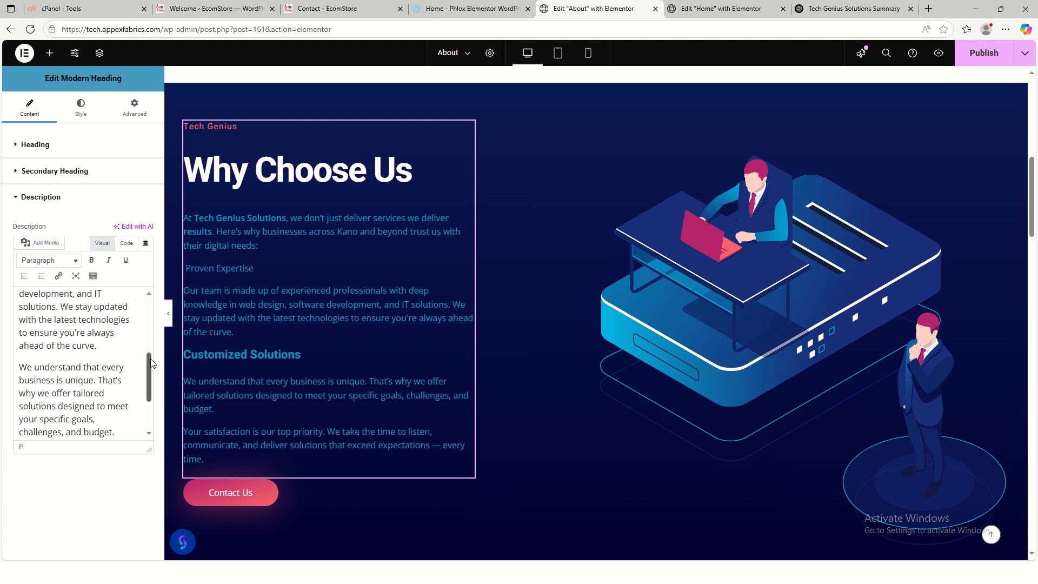
{"action": "scroll", "coordinate": [145, 329], "scroll_direction": "up", "scroll_amount": 5}
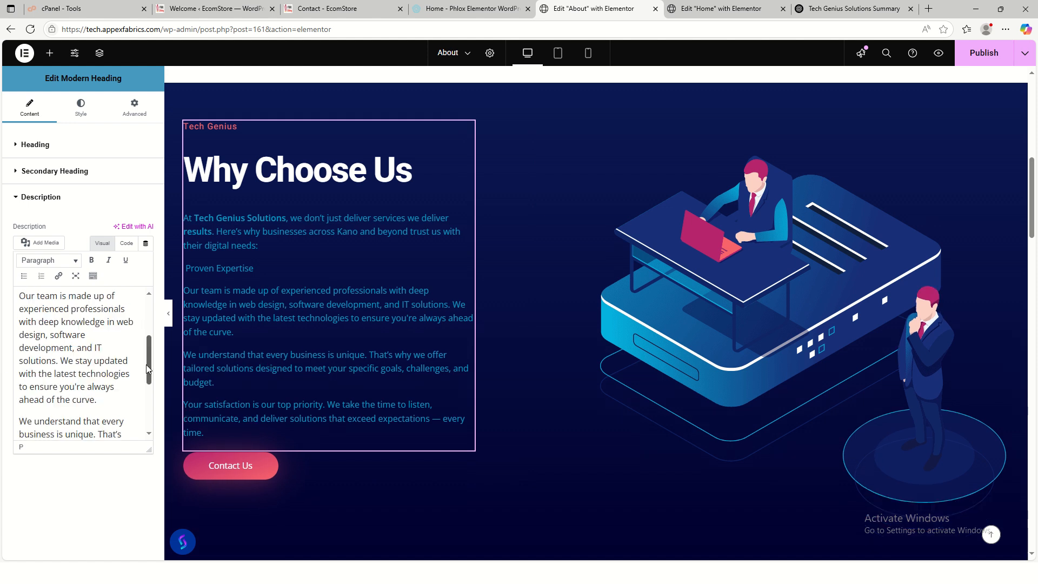
{"action": "left_click_drag", "start_coordinate": [97, 388], "coordinate": [2, 373]}
{"action": "key", "text": "BackSpace"}
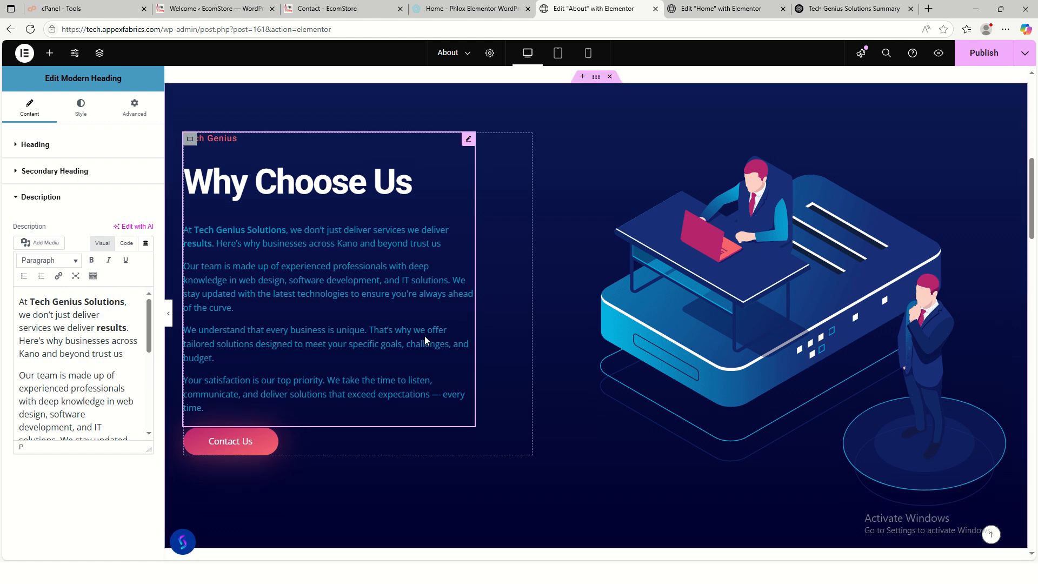
- Scroll down to the Our Values section and select its Modern Heading to show the title settings
{"action": "scroll", "coordinate": [880, 385], "scroll_direction": "down", "scroll_amount": 4}
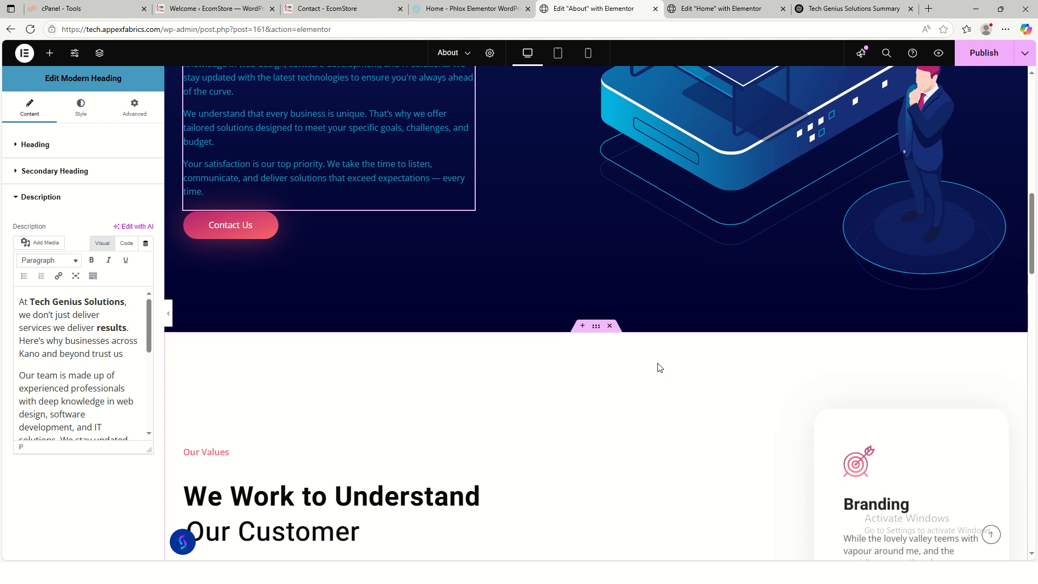
{"action": "scroll", "coordinate": [659, 368], "scroll_direction": "down", "scroll_amount": 3}
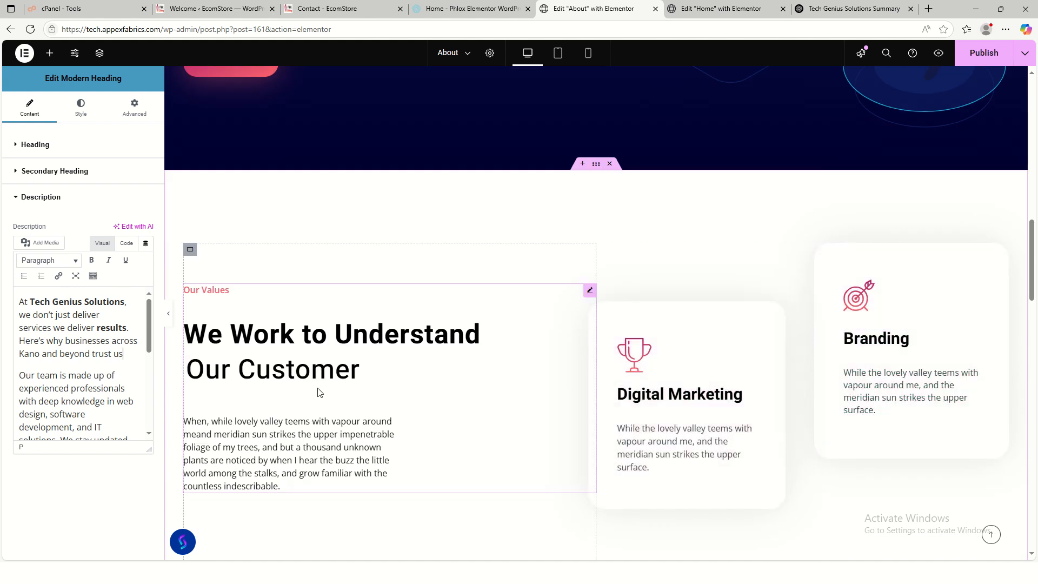
{"action": "scroll", "coordinate": [457, 396], "scroll_direction": "down", "scroll_amount": 3}
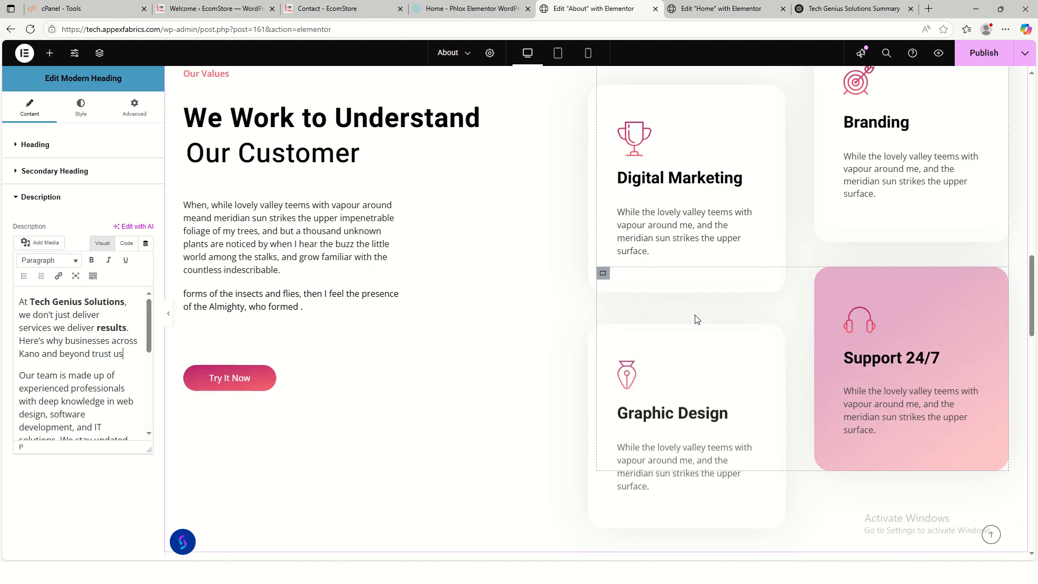
{"action": "scroll", "coordinate": [690, 400], "scroll_direction": "up", "scroll_amount": 2}
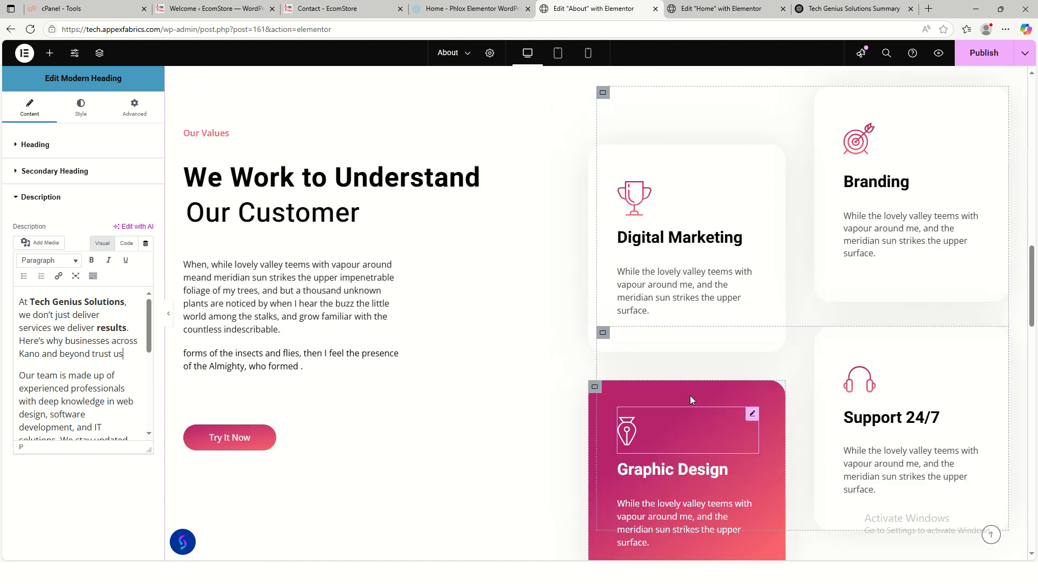
{"action": "scroll", "coordinate": [681, 399], "scroll_direction": "down", "scroll_amount": 4}
{"action": "scroll", "coordinate": [703, 401], "scroll_direction": "down", "scroll_amount": 4}
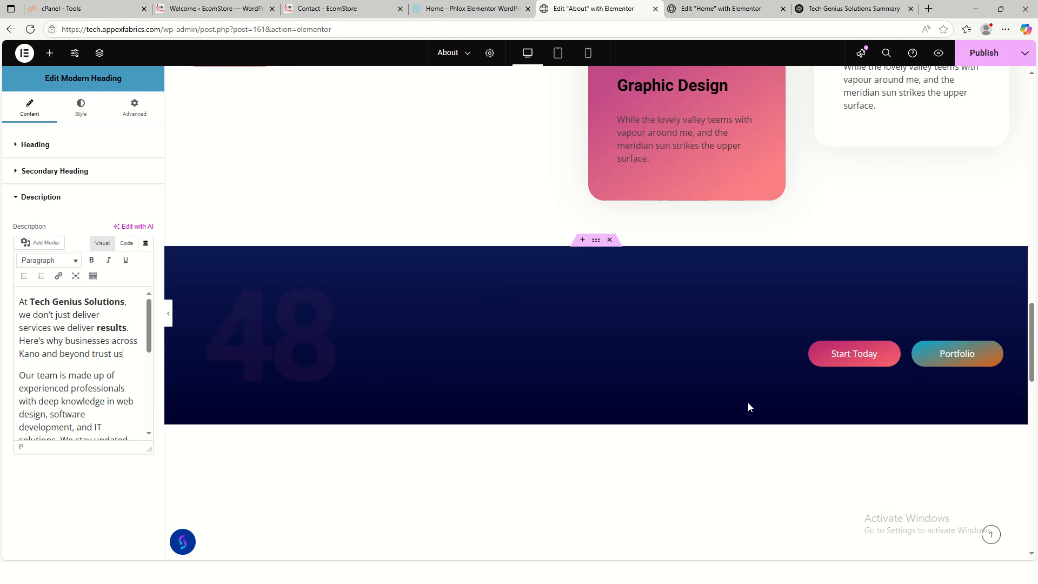
{"action": "scroll", "coordinate": [584, 373], "scroll_direction": "up", "scroll_amount": 7}
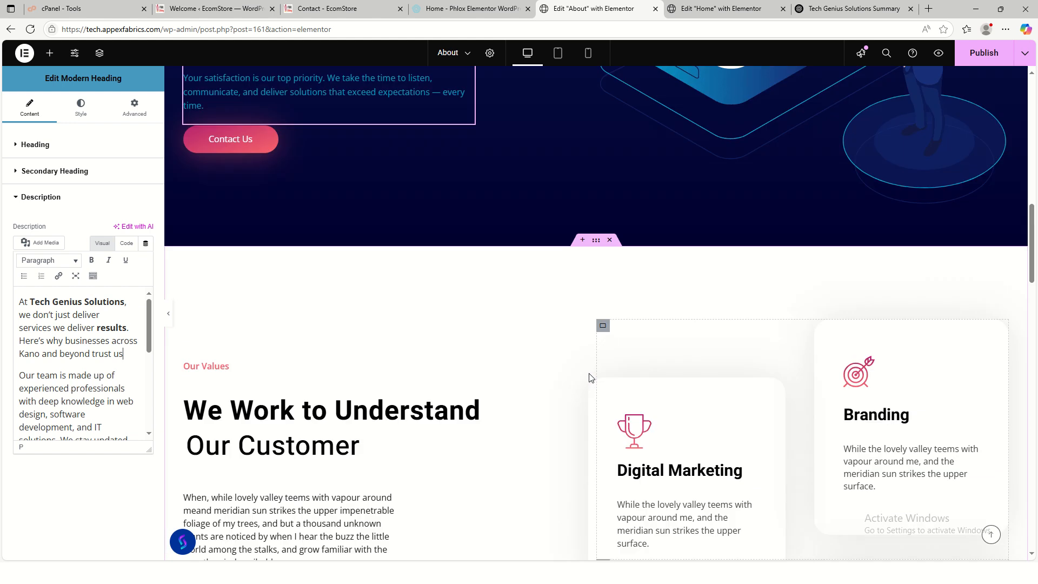
{"action": "scroll", "coordinate": [644, 375], "scroll_direction": "up", "scroll_amount": 4}
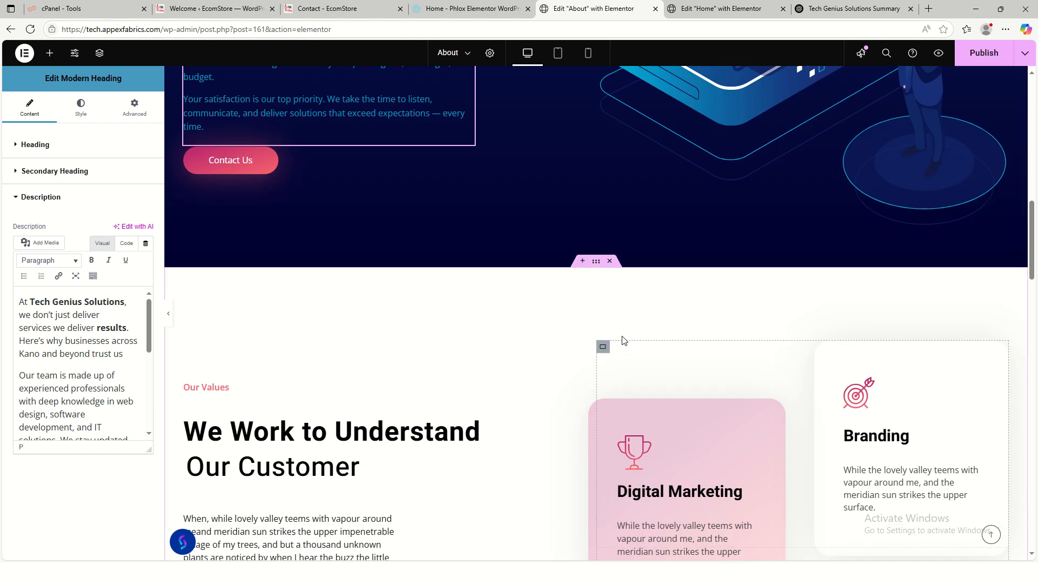
{"action": "scroll", "coordinate": [622, 346], "scroll_direction": "down", "scroll_amount": 3}
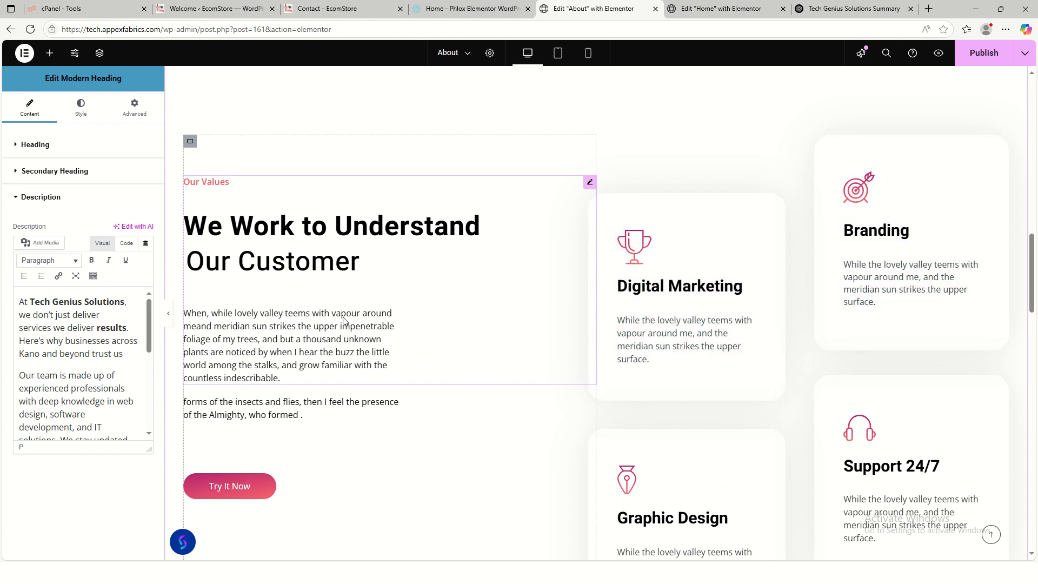
{"action": "left_click", "coordinate": [371, 322]}
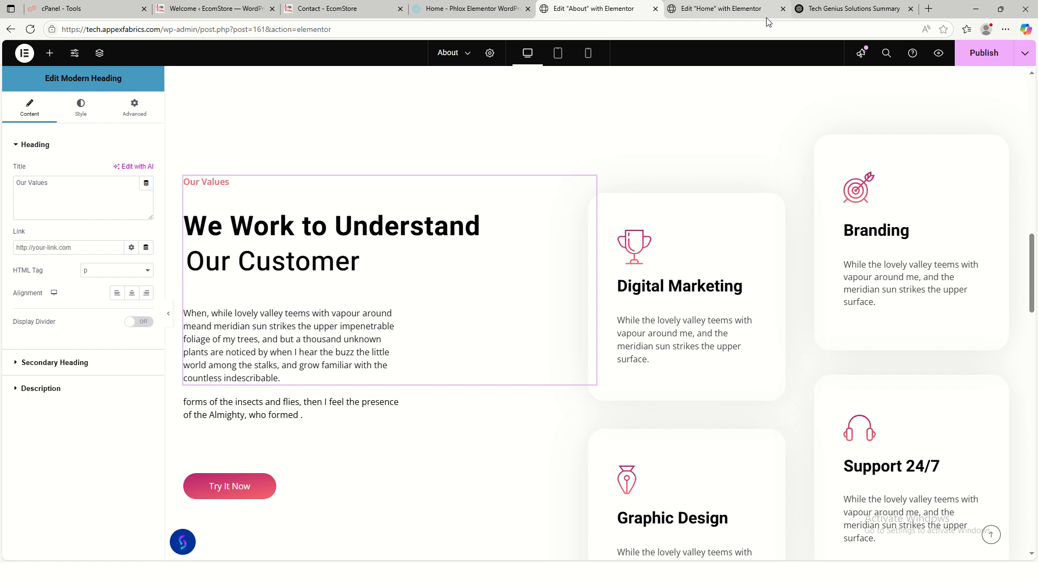
- In ChatGPT, select the intro paragraph of the 'Why We Are Different' reply to copy
{"action": "left_click", "coordinate": [836, 8]}
{"action": "scroll", "coordinate": [507, 340], "scroll_direction": "down", "scroll_amount": 10}
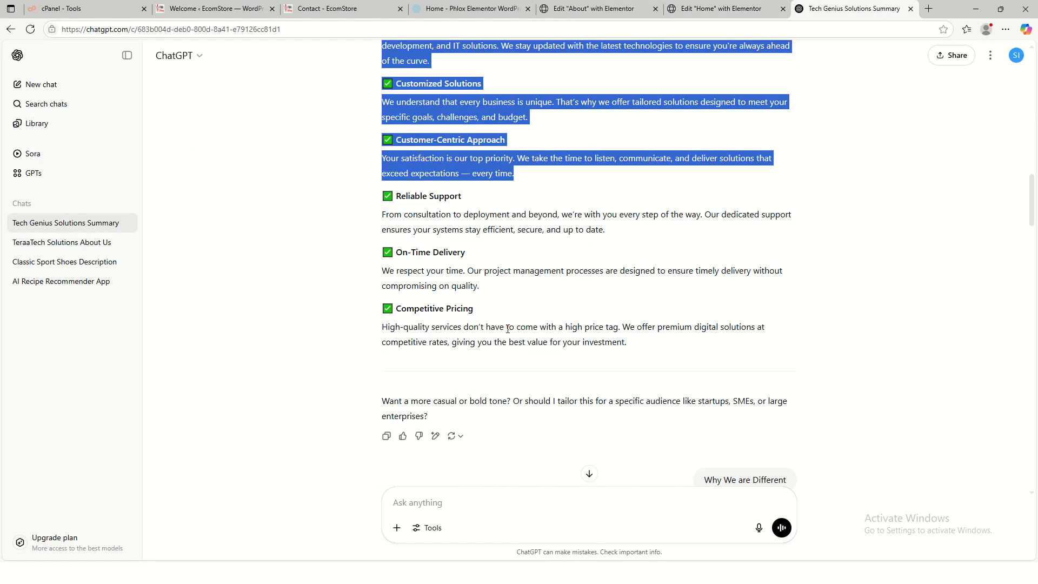
{"action": "scroll", "coordinate": [508, 327], "scroll_direction": "down", "scroll_amount": 2}
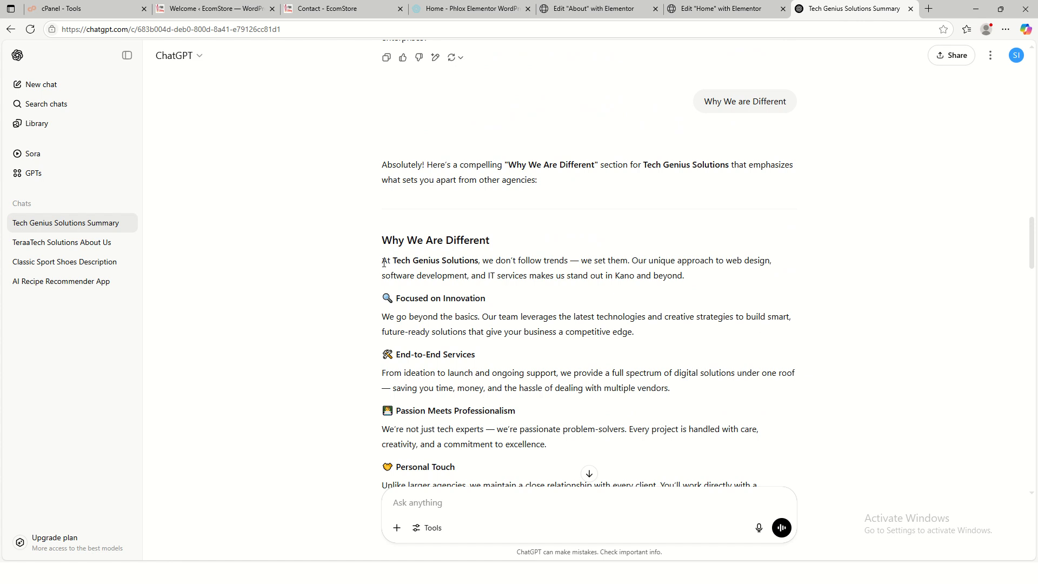
{"action": "left_click_drag", "start_coordinate": [383, 262], "coordinate": [689, 282]}
{"action": "key", "text": "ctrl+c"}
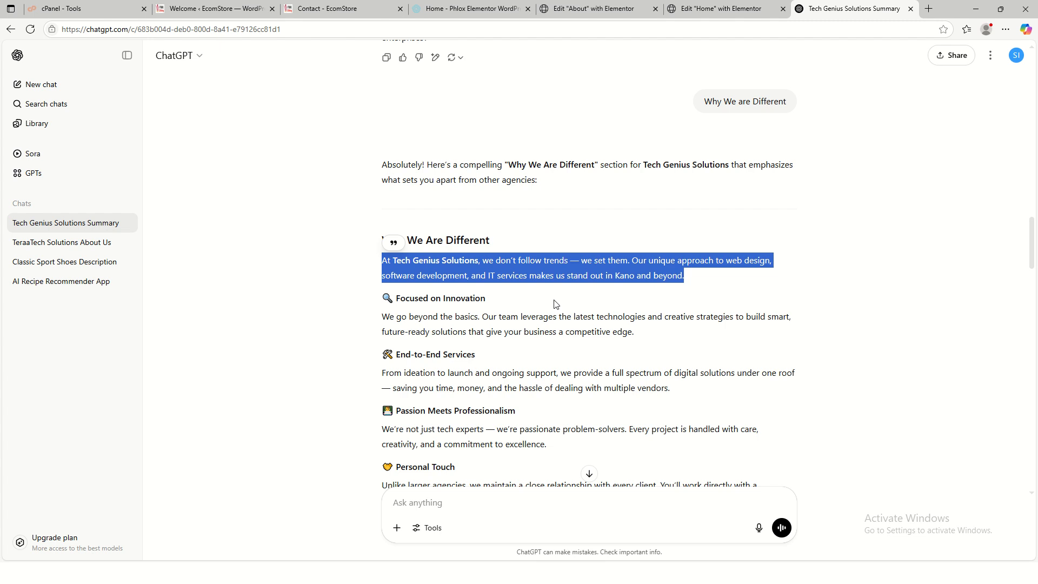
- Paste the Tech Genius paragraph over the Our Values description, remove its em dash, and delete the filler block
{"action": "left_click", "coordinate": [589, 9]}
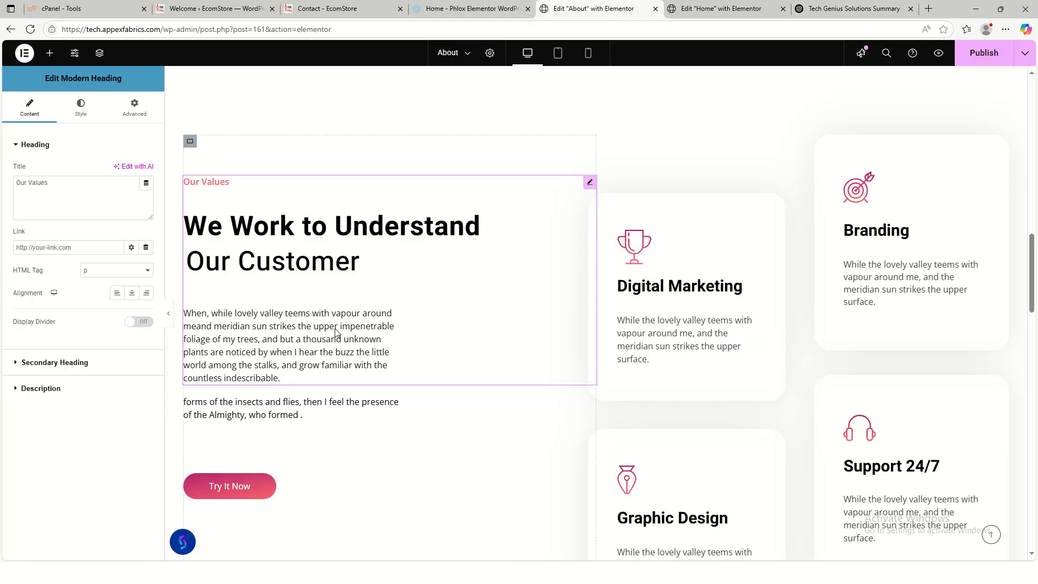
{"action": "left_click", "coordinate": [69, 386]}
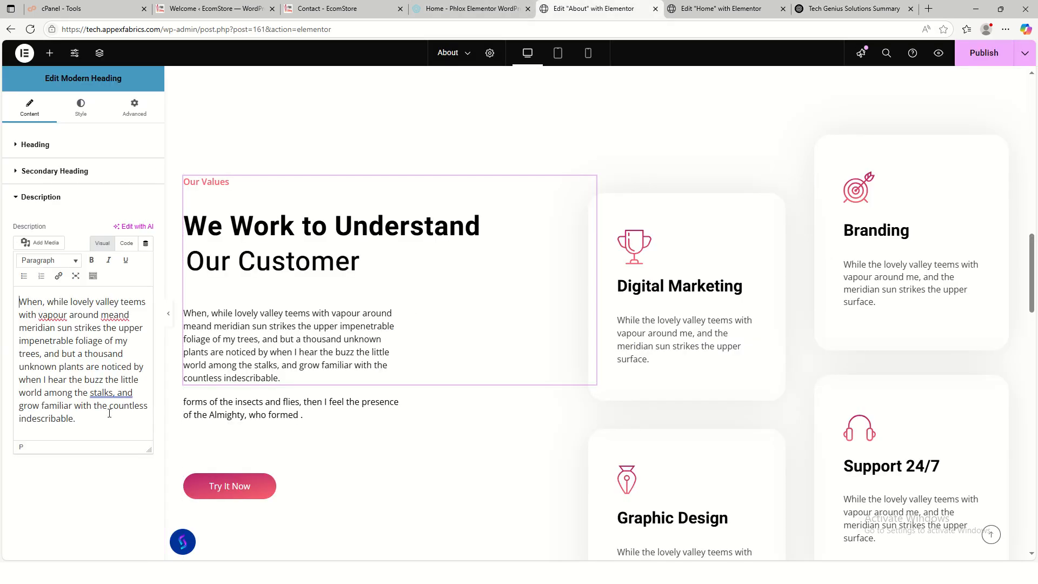
{"action": "key", "text": "ctrl+a"}
{"action": "key", "text": "ctrl+v"}
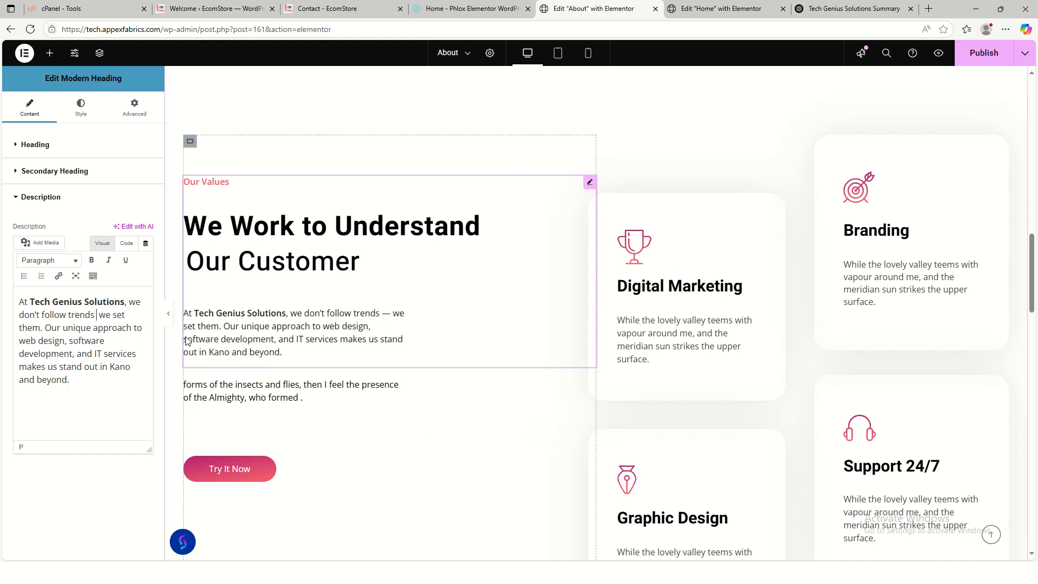
{"action": "key", "text": "BackSpace"}
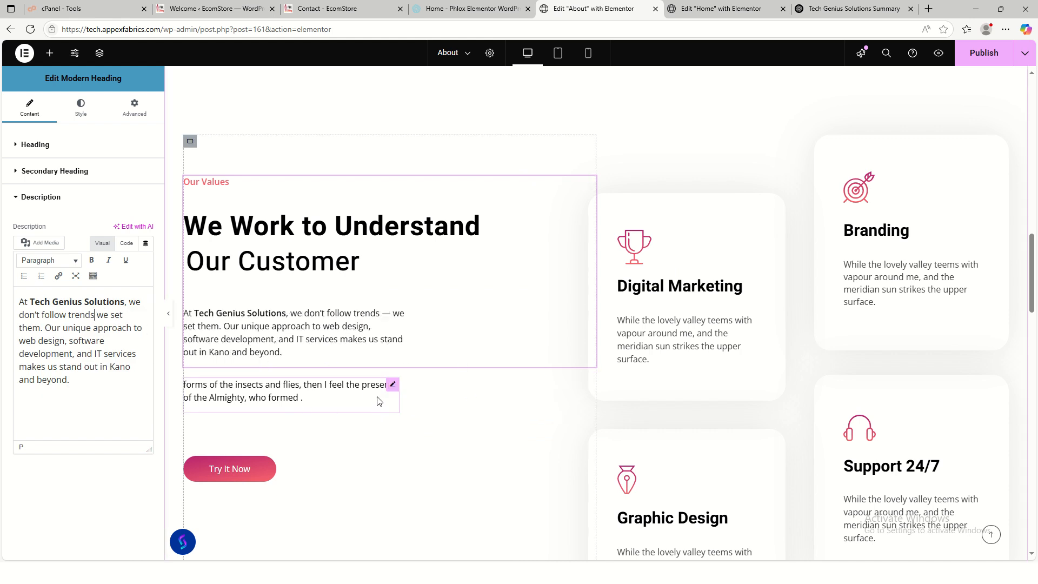
{"action": "right_click", "coordinate": [394, 388]}
{"action": "left_click", "coordinate": [414, 547]}
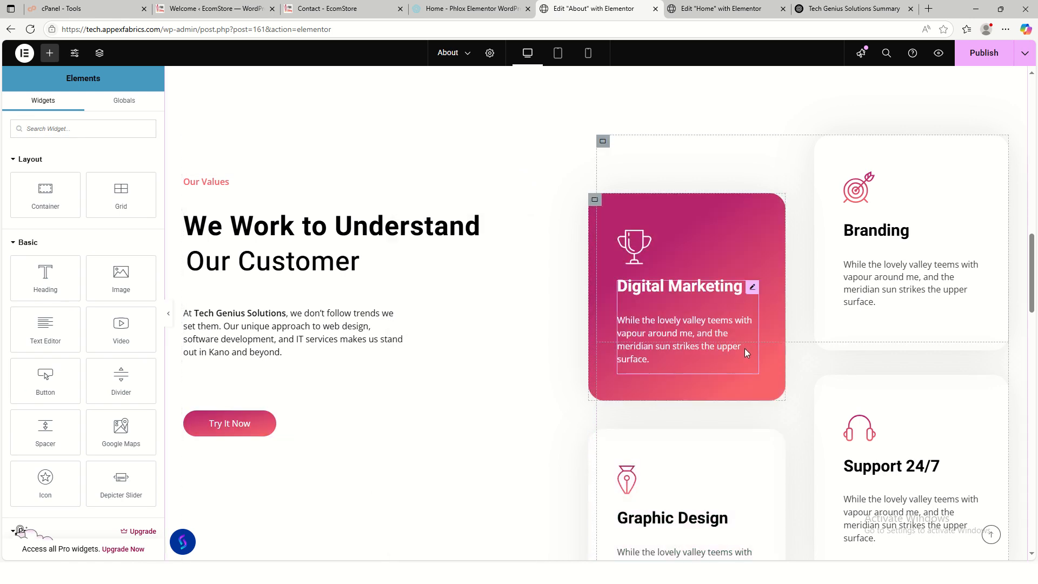
- Inspect the Digital Marketing card's trophy icon display type options
{"action": "left_click", "coordinate": [744, 349]}
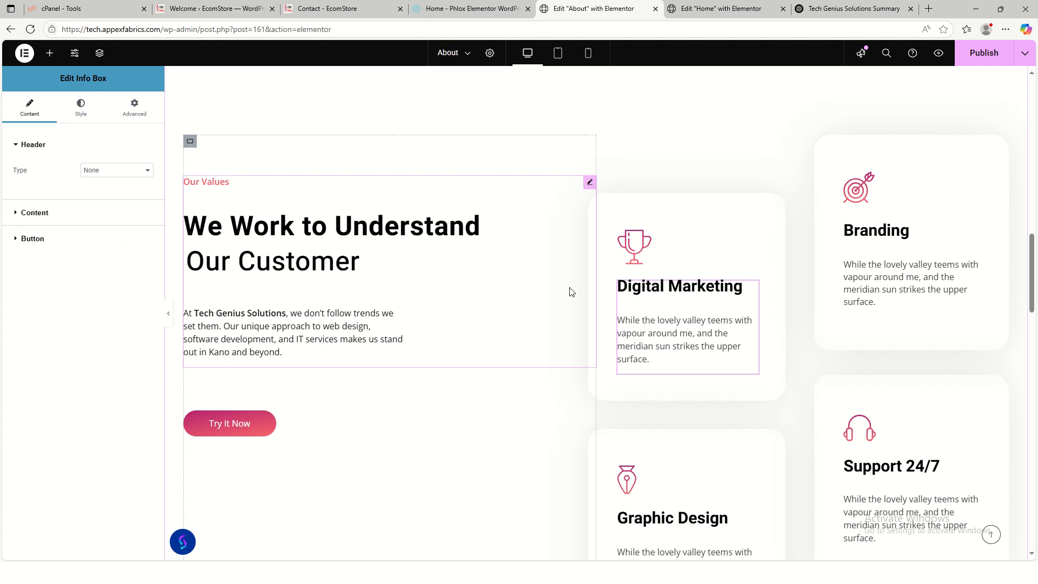
{"action": "left_click", "coordinate": [640, 246]}
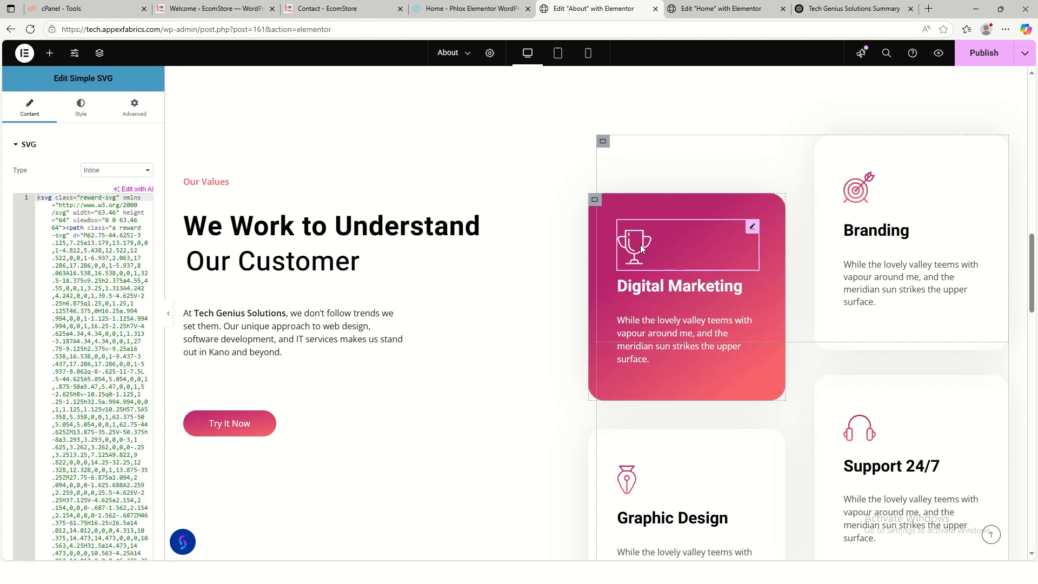
{"action": "left_click", "coordinate": [113, 174]}
{"action": "left_click", "coordinate": [24, 180]}
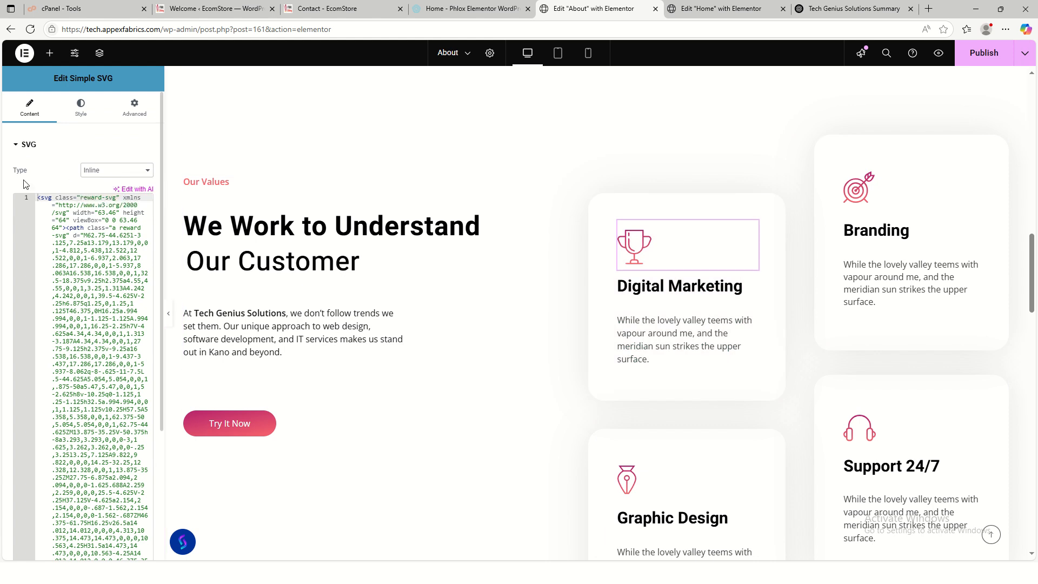
{"action": "left_click", "coordinate": [19, 150]}
{"action": "left_click", "coordinate": [25, 145]}
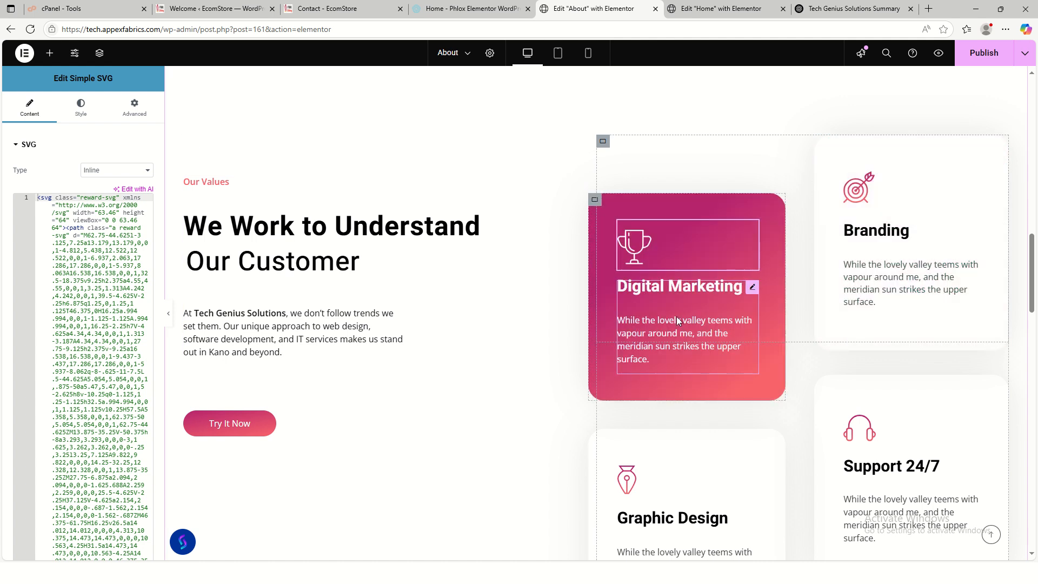
- Select the Digital Marketing and Branding card description paragraphs for removal
{"action": "left_click", "coordinate": [678, 317]}
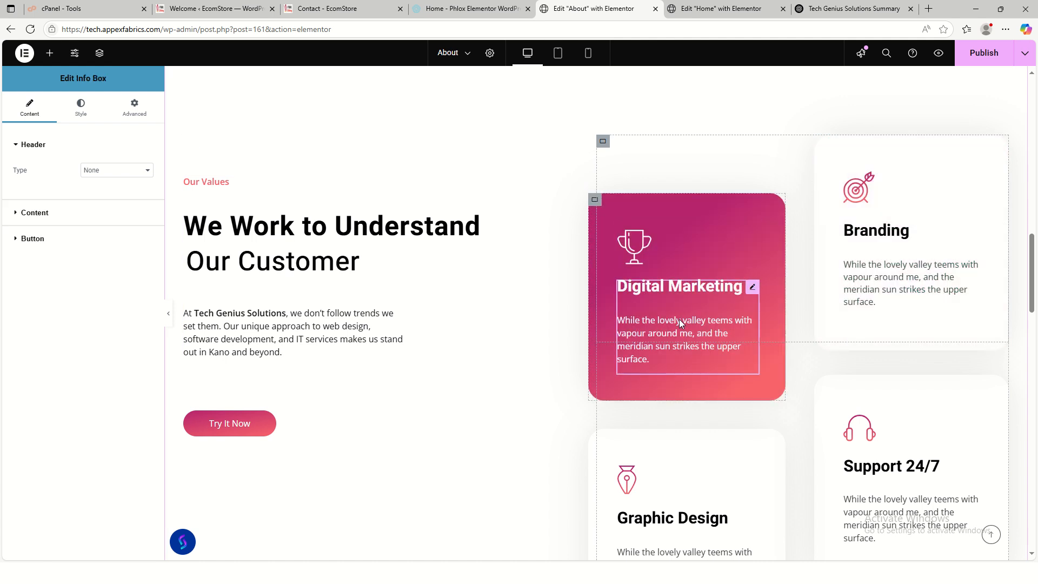
{"action": "left_click", "coordinate": [48, 218]}
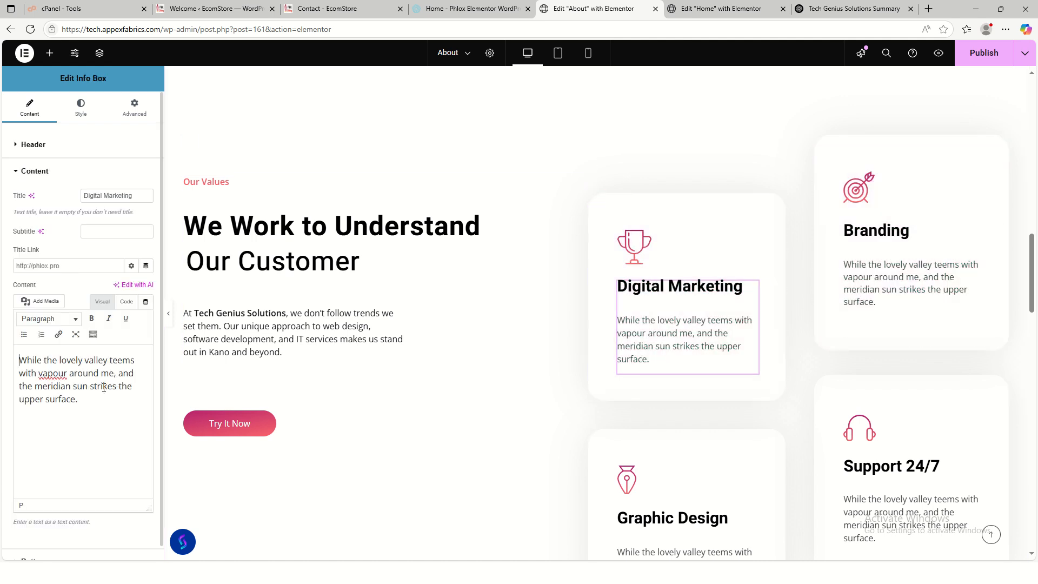
{"action": "triple_click", "coordinate": [140, 371]}
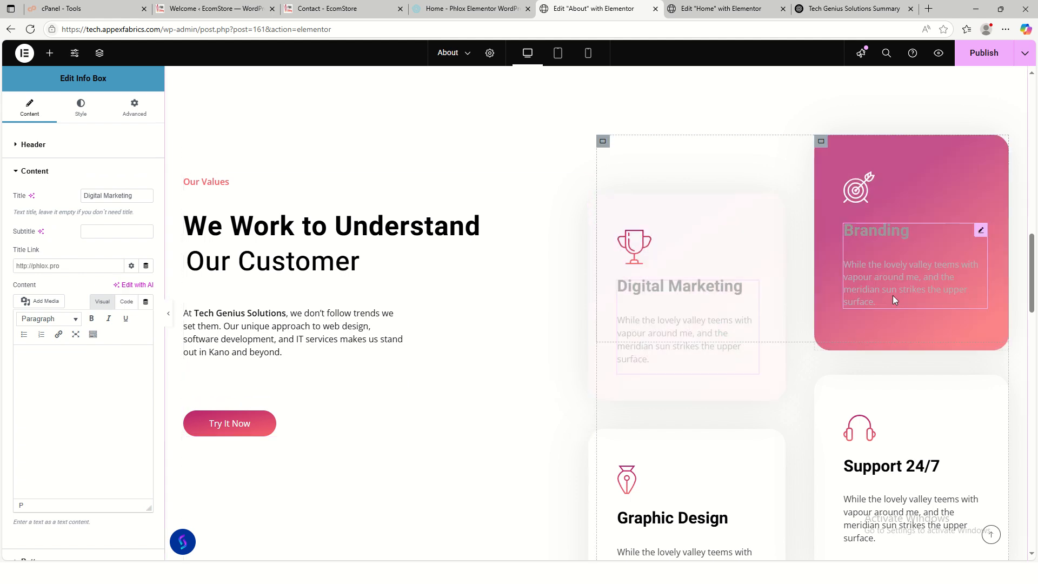
{"action": "left_click", "coordinate": [894, 295]}
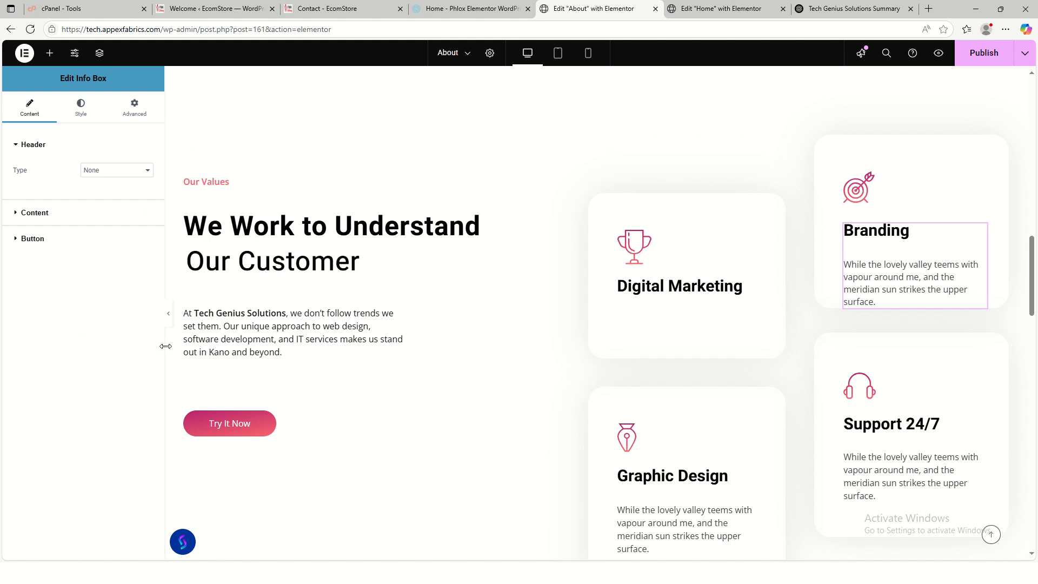
{"action": "left_click", "coordinate": [46, 238]}
{"action": "left_click", "coordinate": [34, 170]}
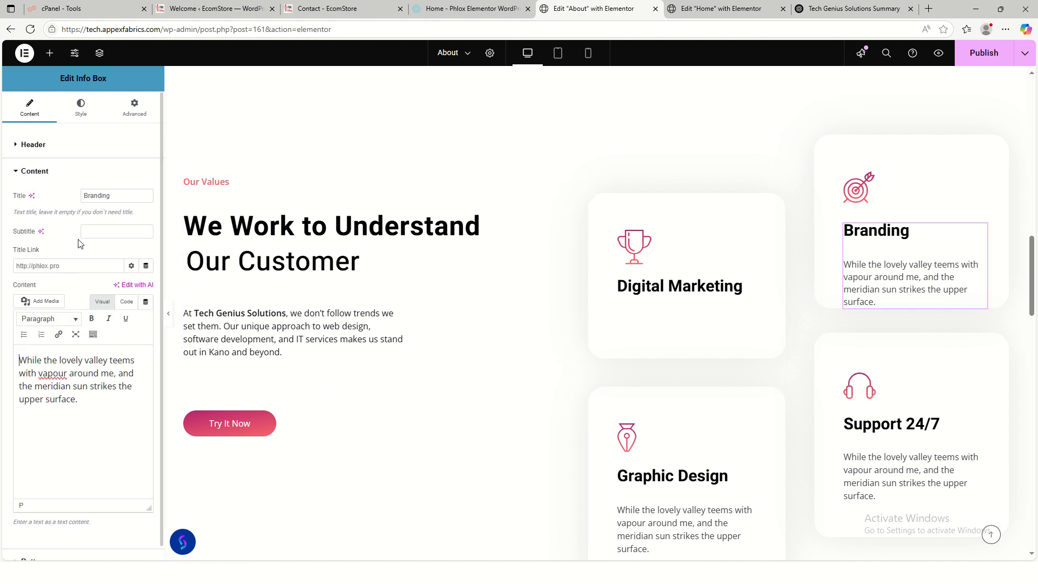
{"action": "triple_click", "coordinate": [106, 398]}
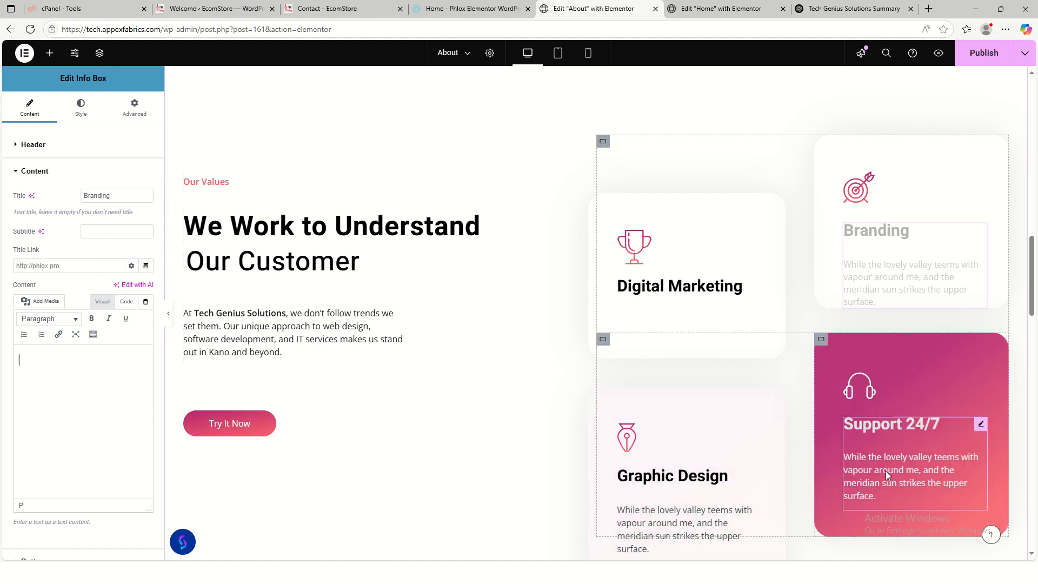
- Delete the Support 24/7 and Graphic Design card descriptions, leaving only their titles
{"action": "left_click", "coordinate": [886, 472]}
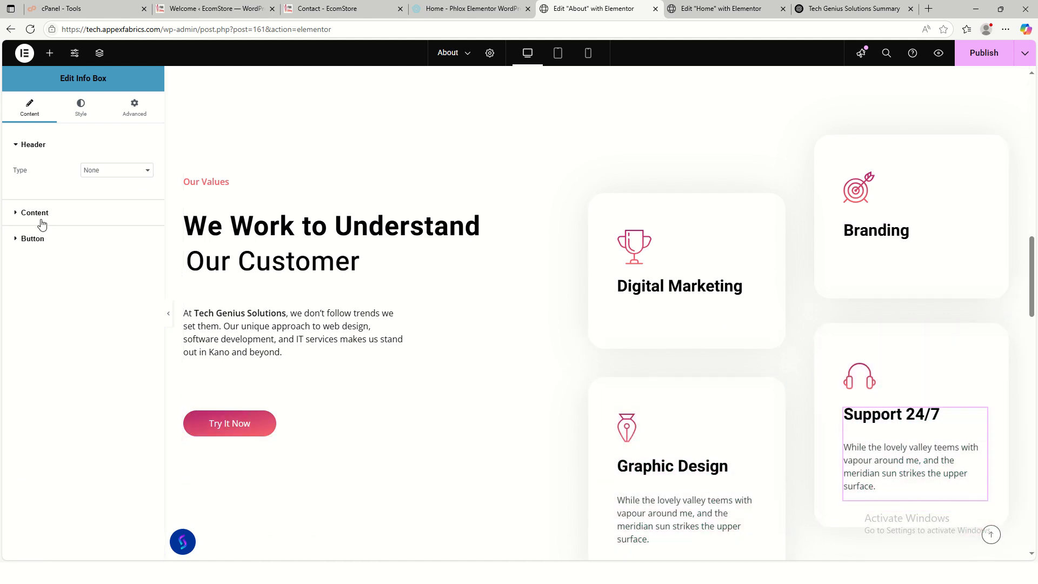
{"action": "left_click", "coordinate": [43, 221]}
{"action": "key", "text": "ctrl+a"}
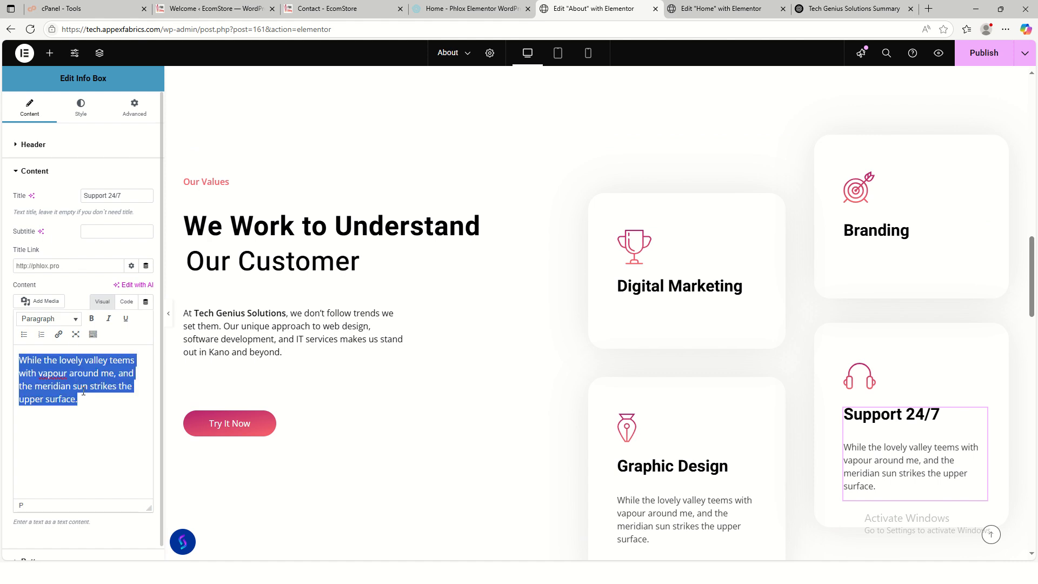
{"action": "key", "text": "BackSpace"}
{"action": "left_click", "coordinate": [669, 493]}
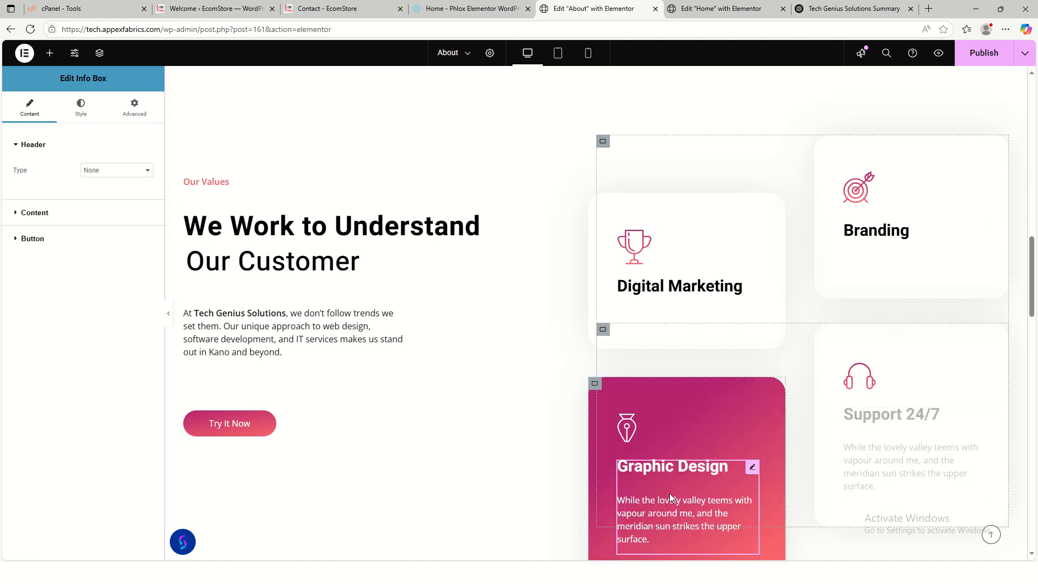
{"action": "left_click", "coordinate": [38, 218]}
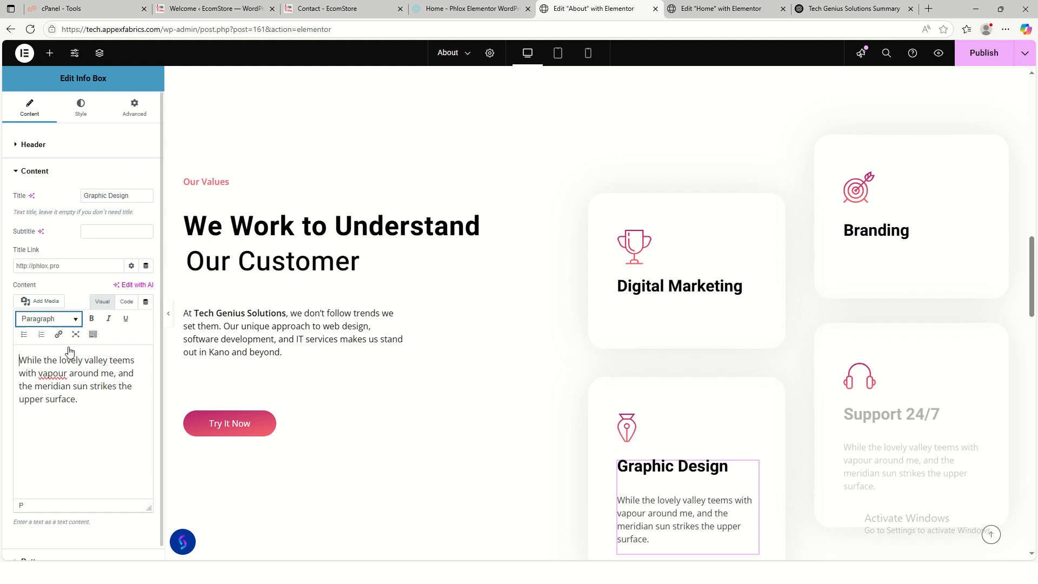
{"action": "key", "text": "ctrl+a"}
{"action": "key", "text": "BackSpace"}
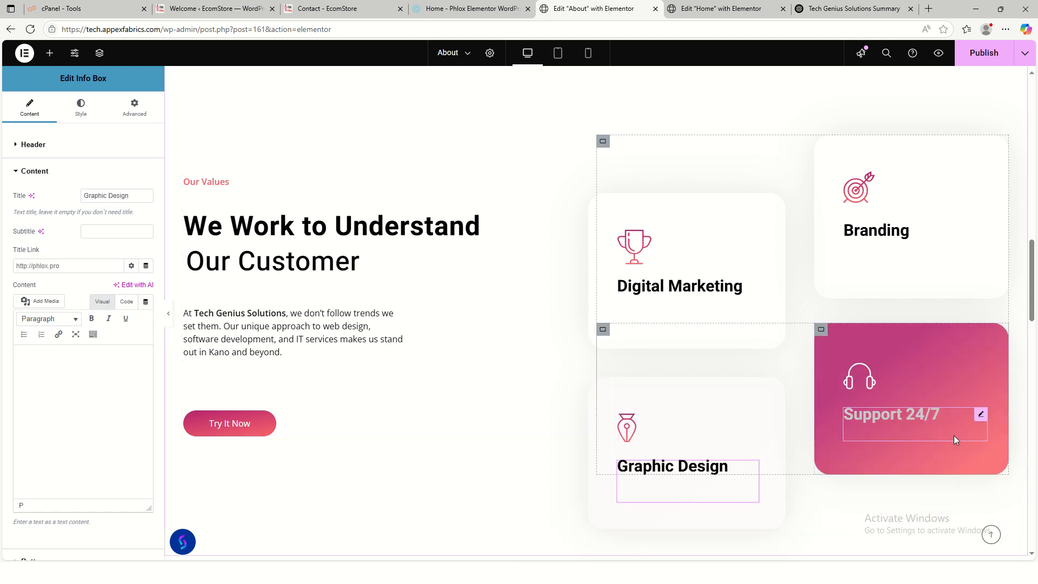
{"action": "scroll", "coordinate": [946, 443], "scroll_direction": "down", "scroll_amount": 2}
- Relabel the Our Values Try It Now button as Contact Us
{"action": "scroll", "coordinate": [389, 343], "scroll_direction": "up", "scroll_amount": 1}
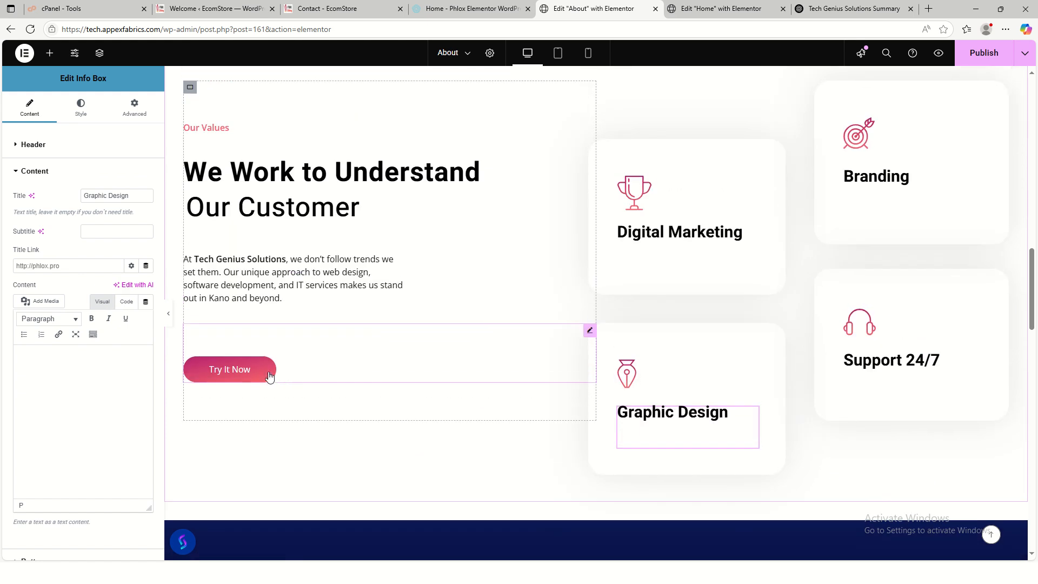
{"action": "scroll", "coordinate": [560, 343], "scroll_direction": "up", "scroll_amount": 2}
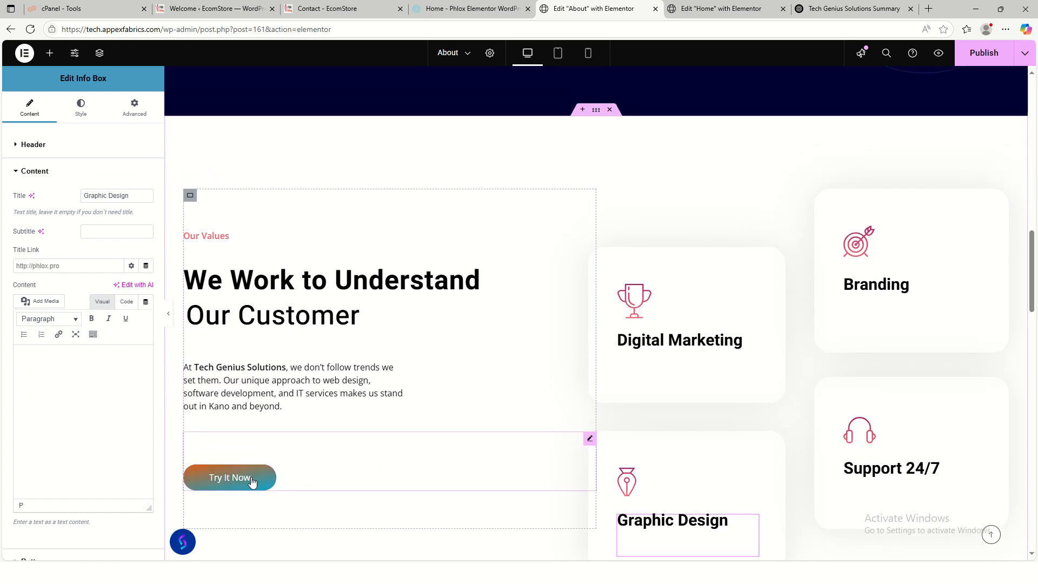
{"action": "left_click", "coordinate": [230, 478]}
{"action": "left_click_drag", "start_coordinate": [116, 169], "coordinate": [55, 170]}
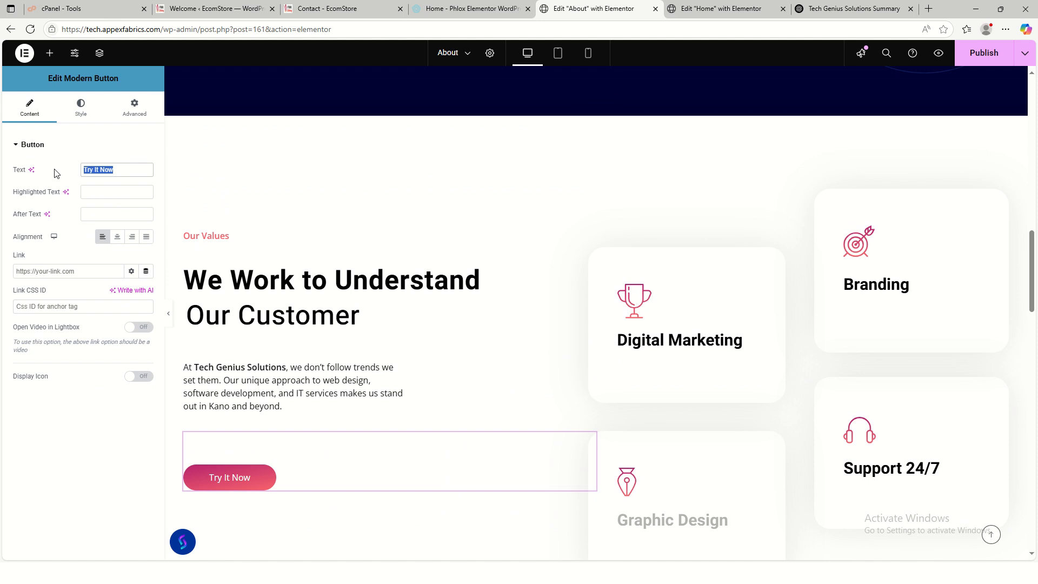
{"action": "type", "text": "Contact Us"}
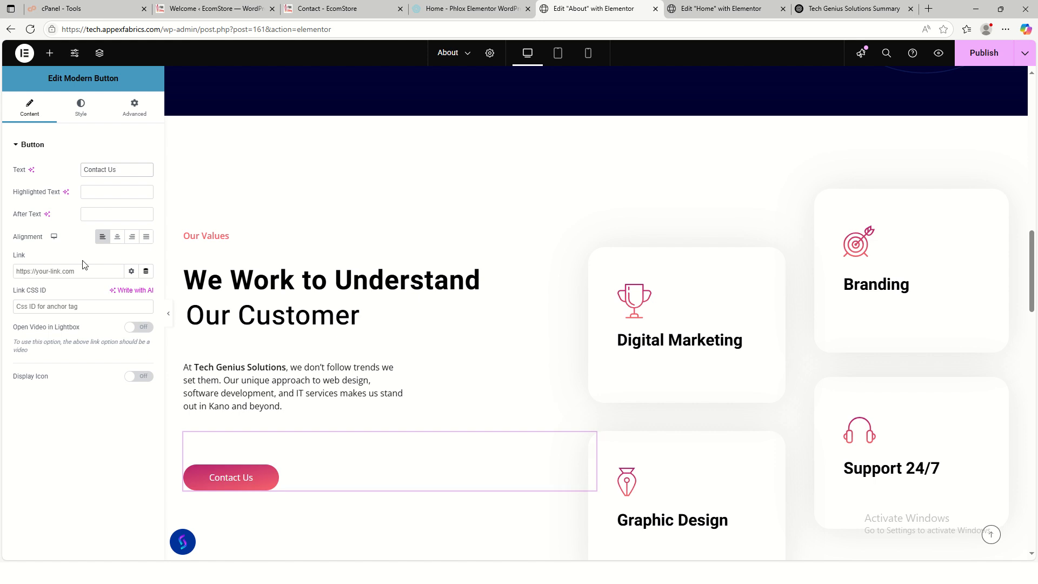
{"action": "left_click", "coordinate": [102, 276]}
{"action": "left_click", "coordinate": [344, 10]}
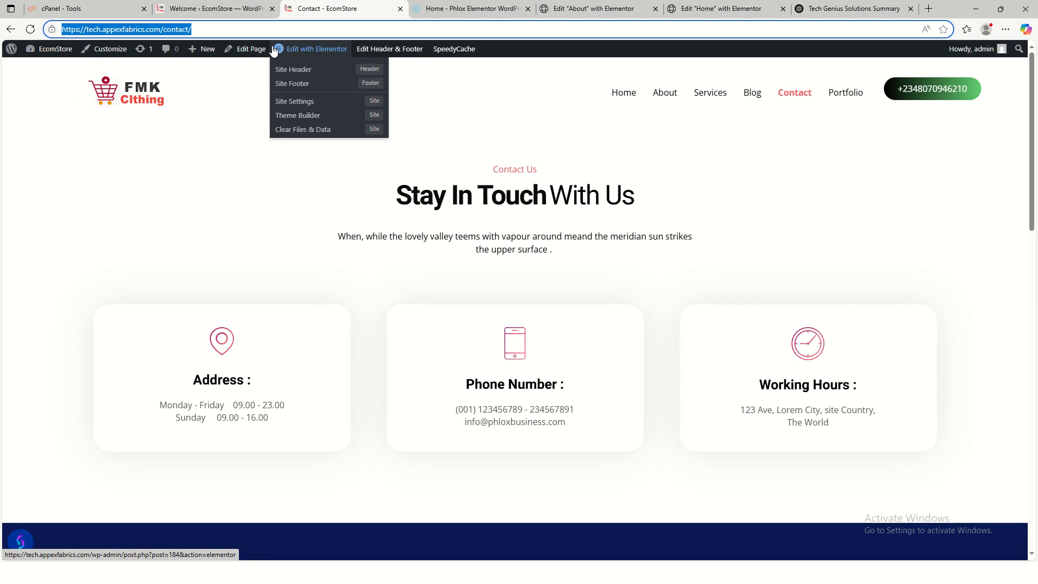
{"action": "left_click", "coordinate": [616, 16]}
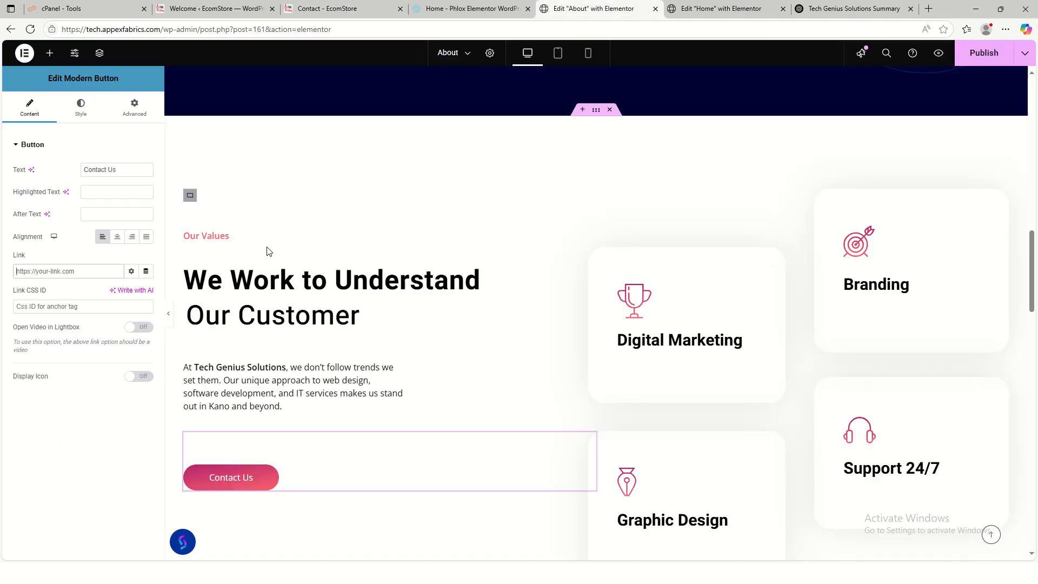
{"action": "left_click", "coordinate": [54, 276]}
{"action": "type", "text": "https://tech.appexfabrics.com/contact/"}
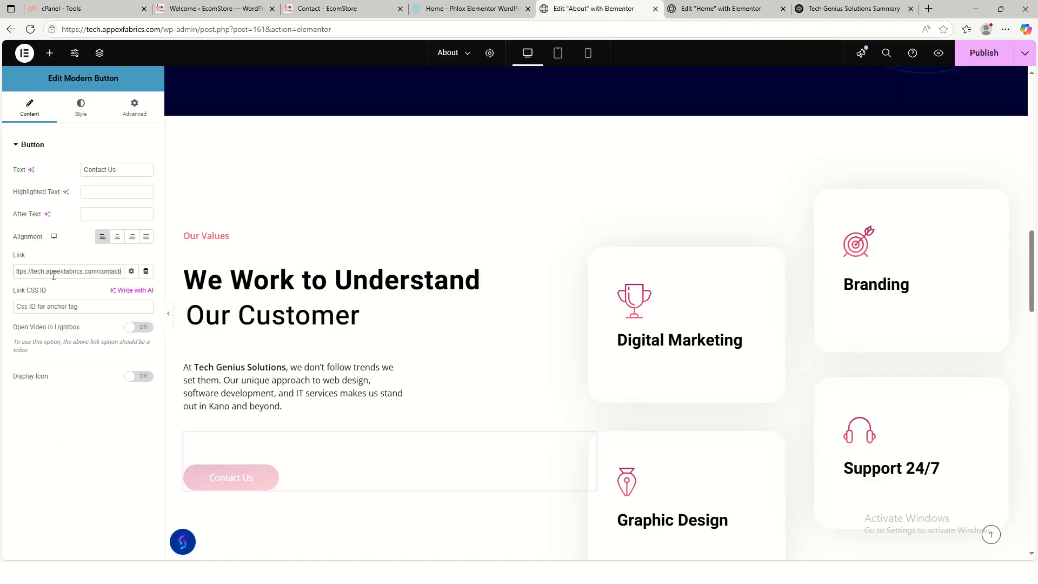
{"action": "scroll", "coordinate": [801, 429], "scroll_direction": "up", "scroll_amount": 1}
- Replace the 48 counter title beside Project Launched with 6
{"action": "scroll", "coordinate": [802, 425], "scroll_direction": "up", "scroll_amount": 3}
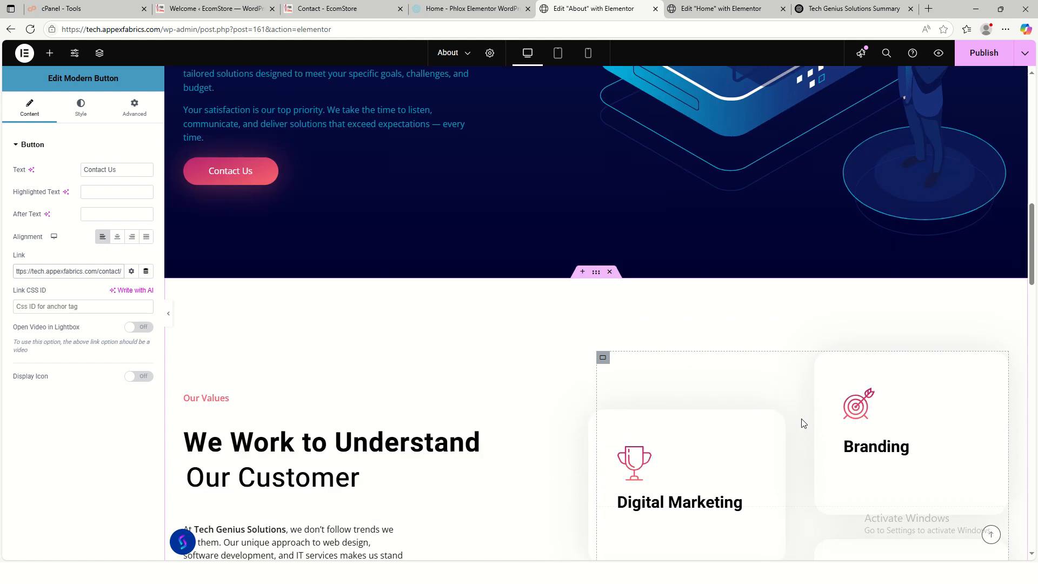
{"action": "scroll", "coordinate": [803, 418], "scroll_direction": "down", "scroll_amount": 9}
{"action": "scroll", "coordinate": [666, 419], "scroll_direction": "down", "scroll_amount": 2}
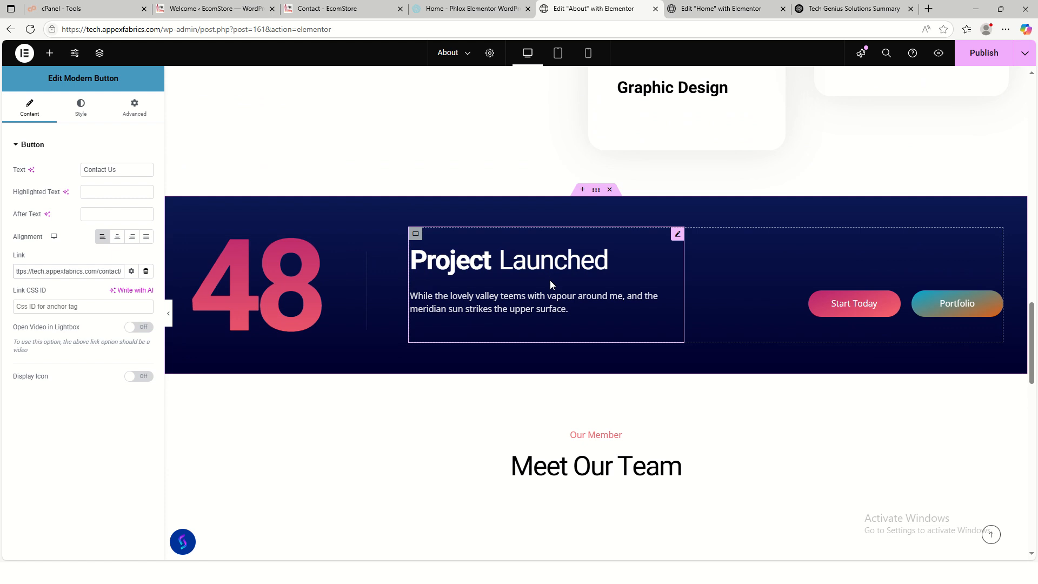
{"action": "left_click", "coordinate": [676, 238]}
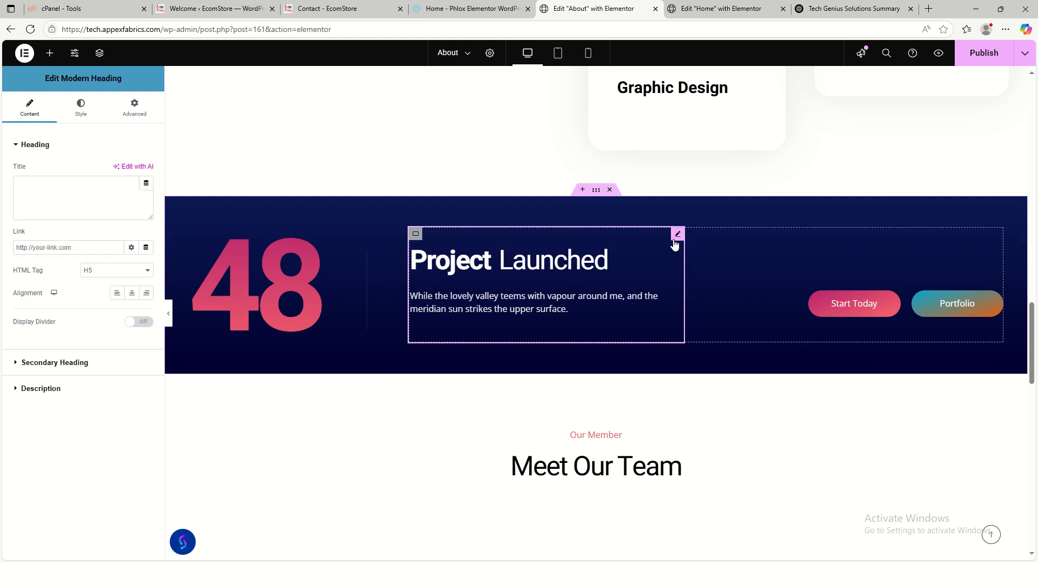
{"action": "left_click", "coordinate": [309, 298]}
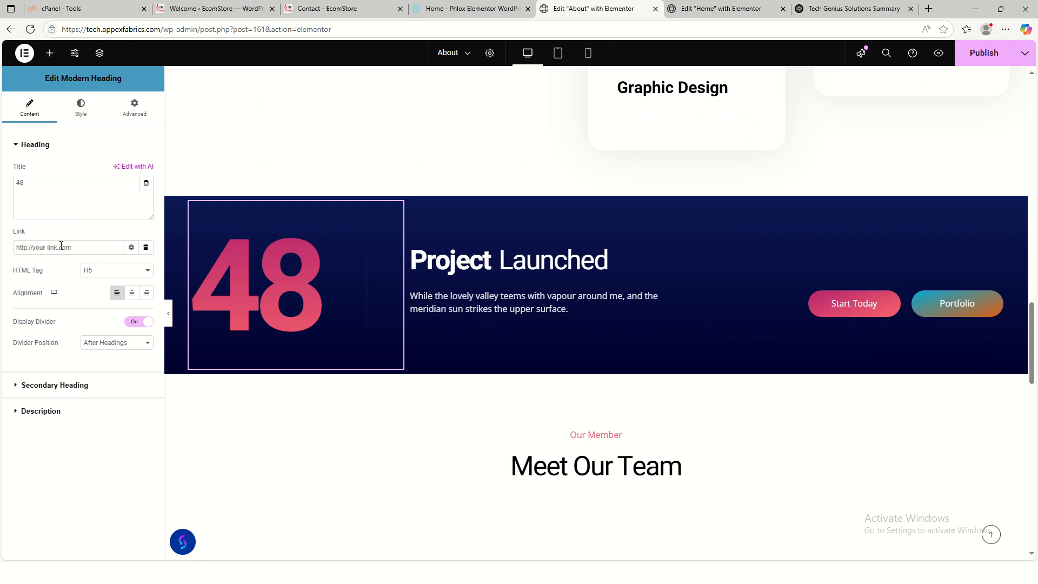
{"action": "left_click_drag", "start_coordinate": [30, 187], "coordinate": [5, 208]}
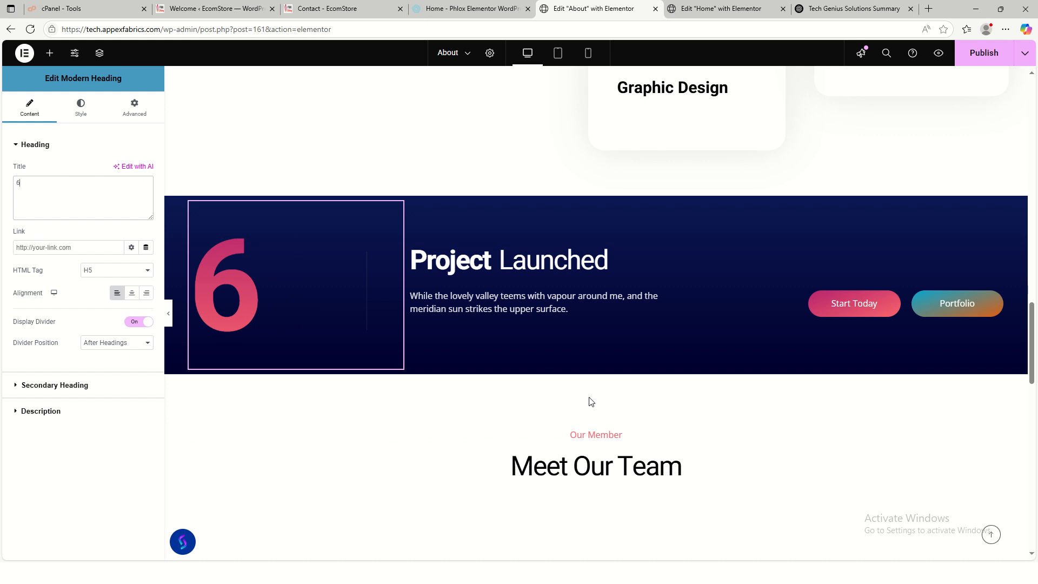
{"action": "left_click", "coordinate": [606, 296]}
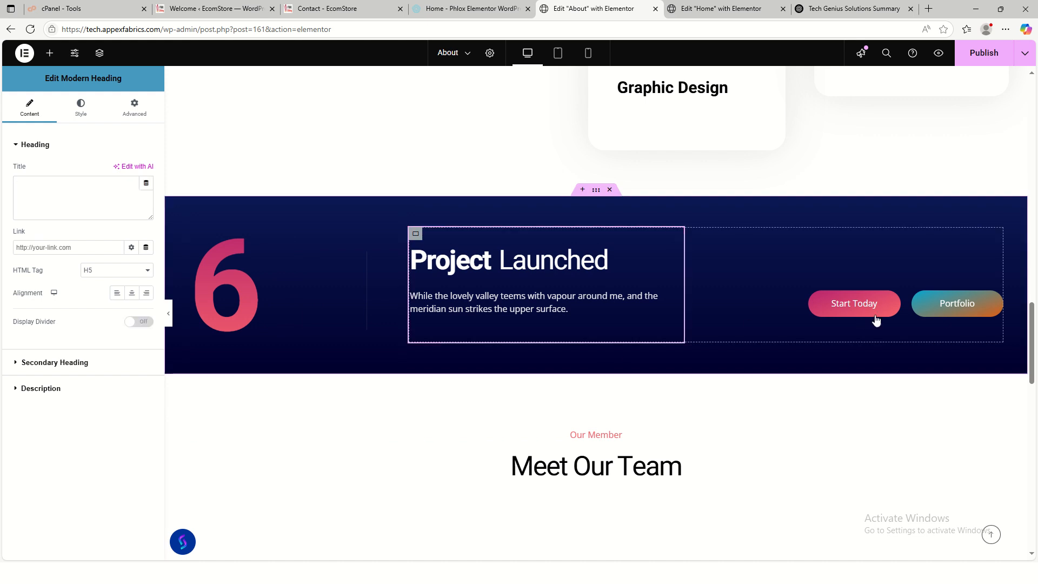
- Delete the Portfolio button and move the Start Today button into its place in the banner
{"action": "right_click", "coordinate": [967, 307]}
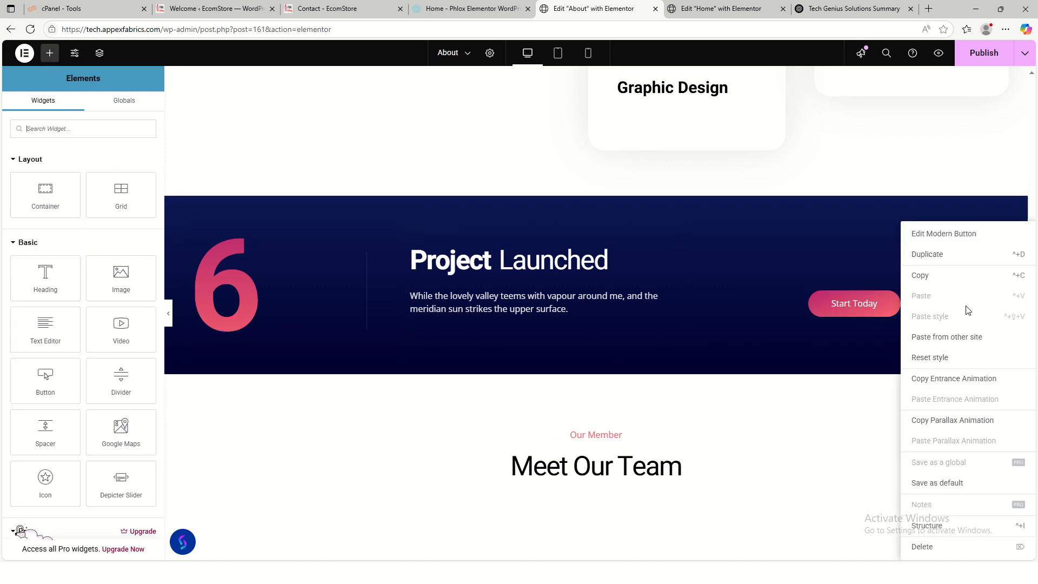
{"action": "left_click", "coordinate": [930, 547]}
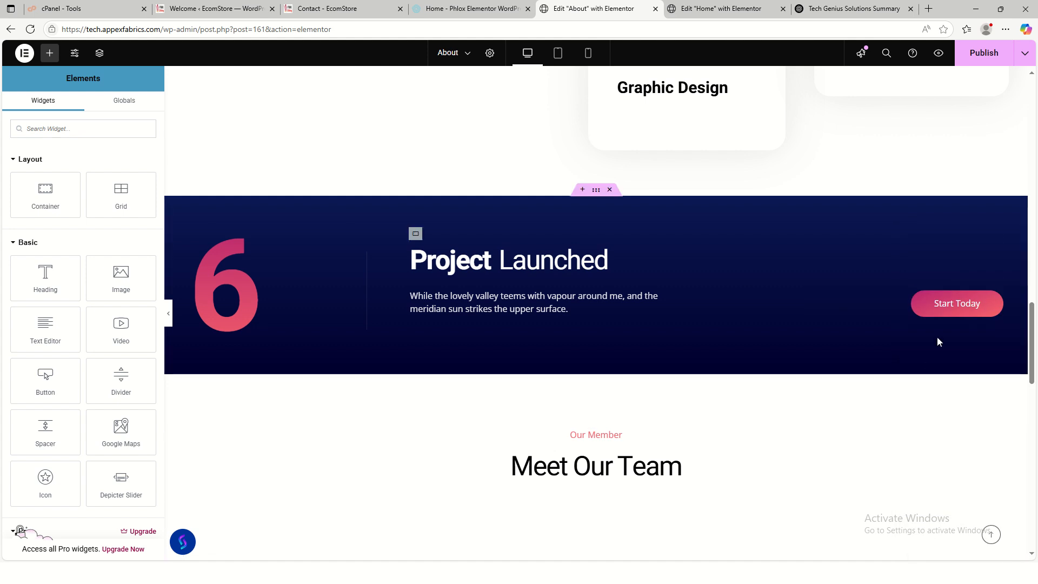
{"action": "left_click", "coordinate": [938, 319]}
{"action": "left_click_drag", "start_coordinate": [938, 319], "coordinate": [833, 306]}
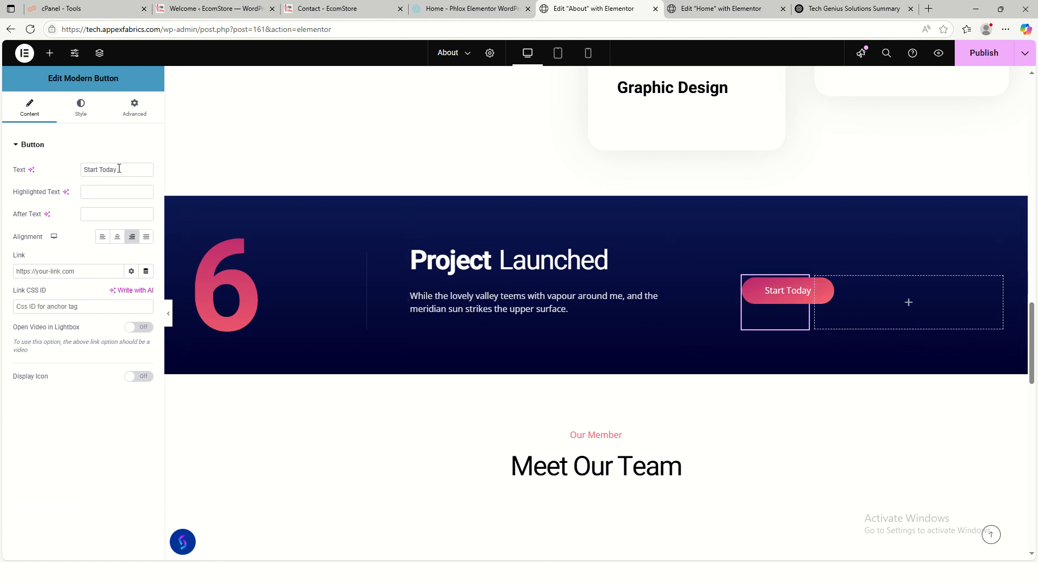
{"action": "left_click_drag", "start_coordinate": [119, 169], "coordinate": [78, 173]}
{"action": "type", "text": "t"}
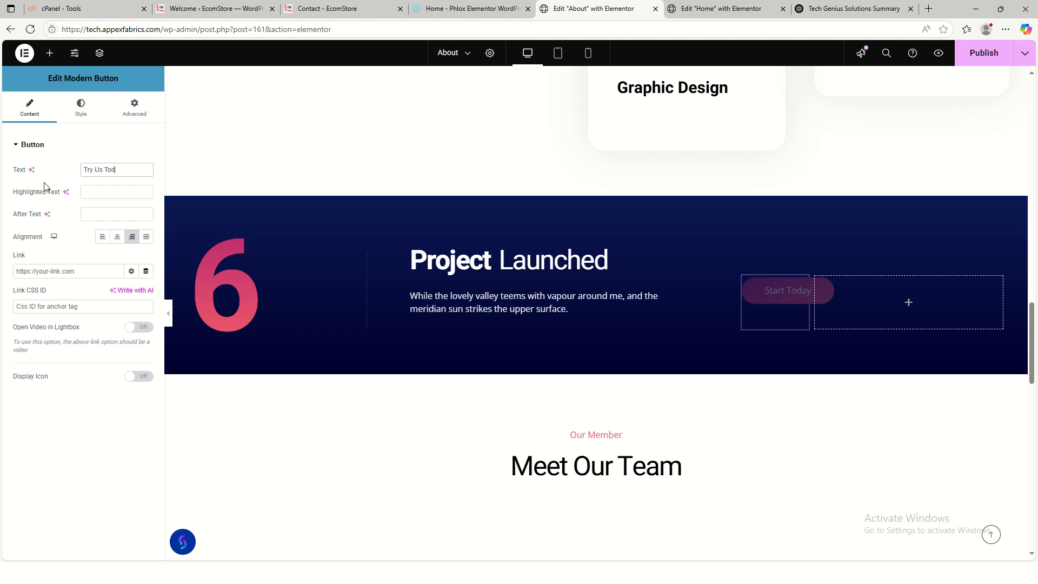
{"action": "left_click", "coordinate": [89, 271]}
{"action": "left_click", "coordinate": [326, 9]}
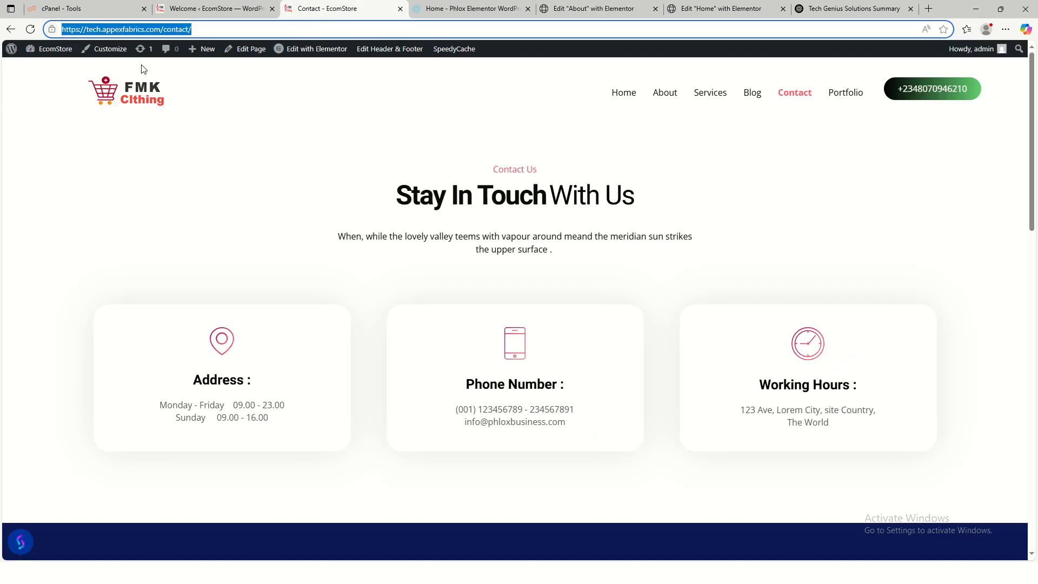
{"action": "left_click", "coordinate": [569, 7]}
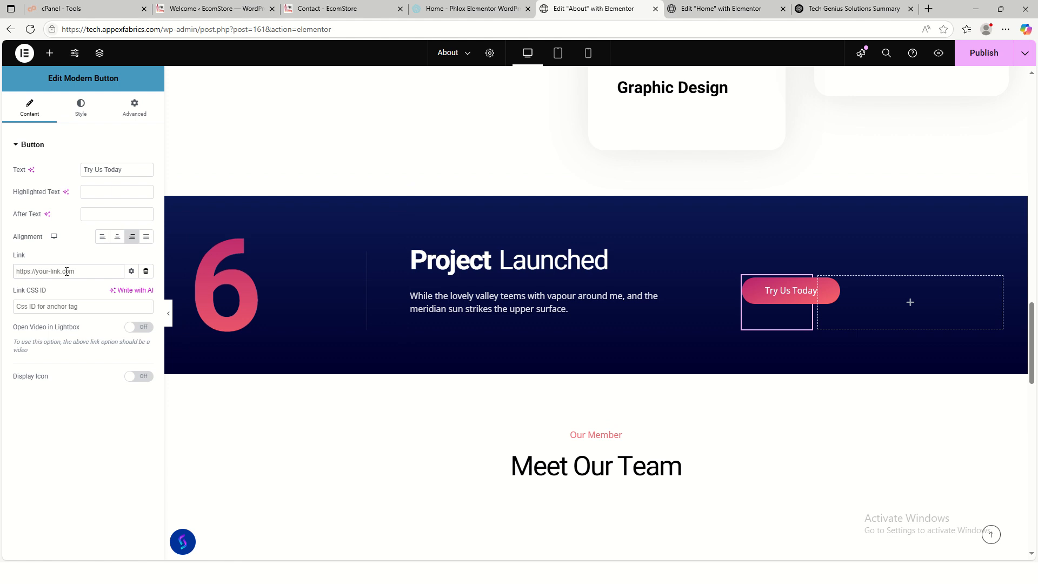
{"action": "type", "text": "https://tech.appexfabrics.com/contact/"}
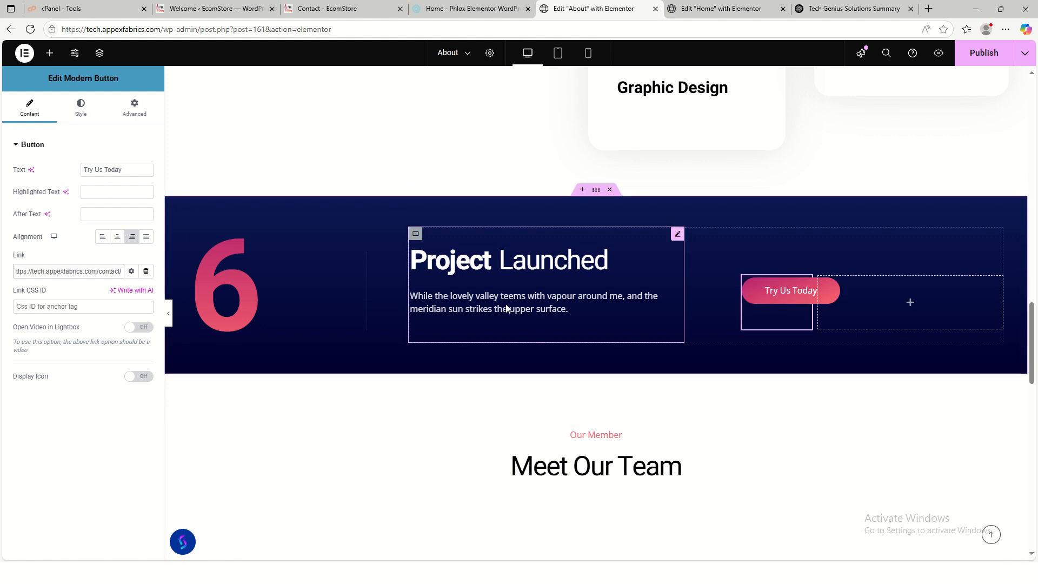
{"action": "left_click", "coordinate": [507, 308]}
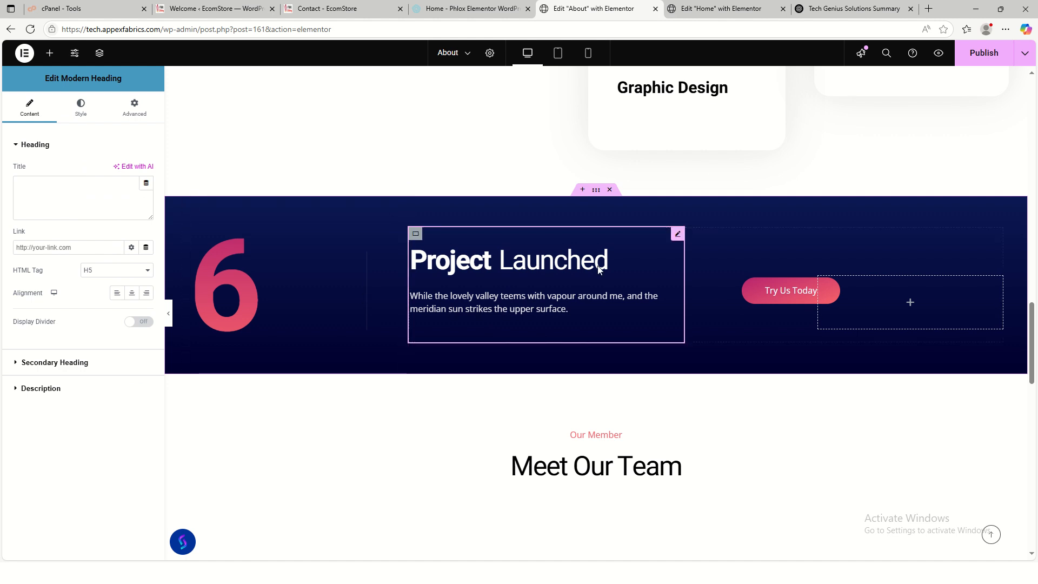
- In ChatGPT's Why Choose Us answer, select the Customized Solutions paragraph
{"action": "left_click", "coordinate": [836, 10]}
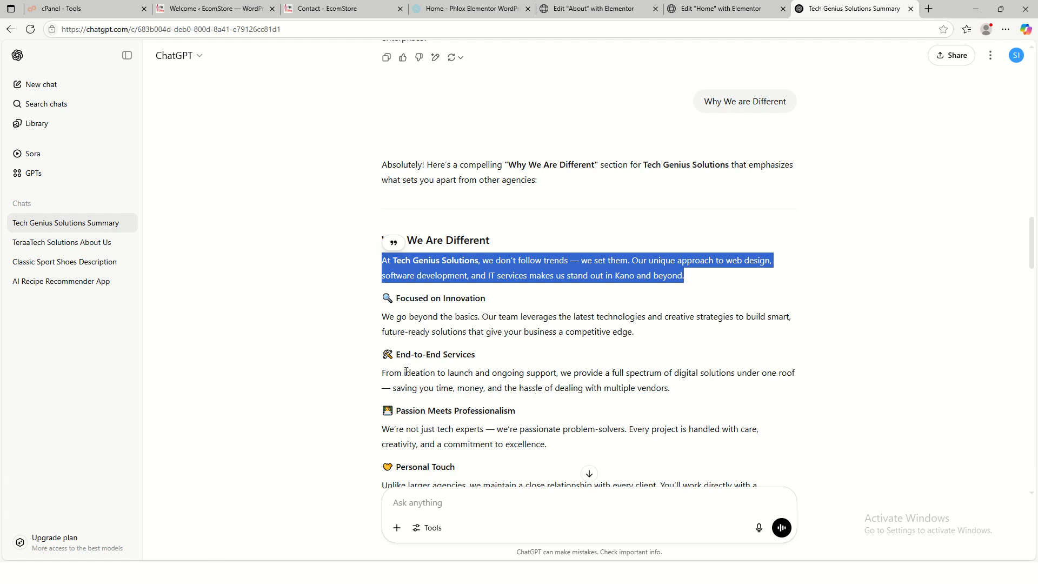
{"action": "scroll", "coordinate": [463, 333], "scroll_direction": "up", "scroll_amount": 6}
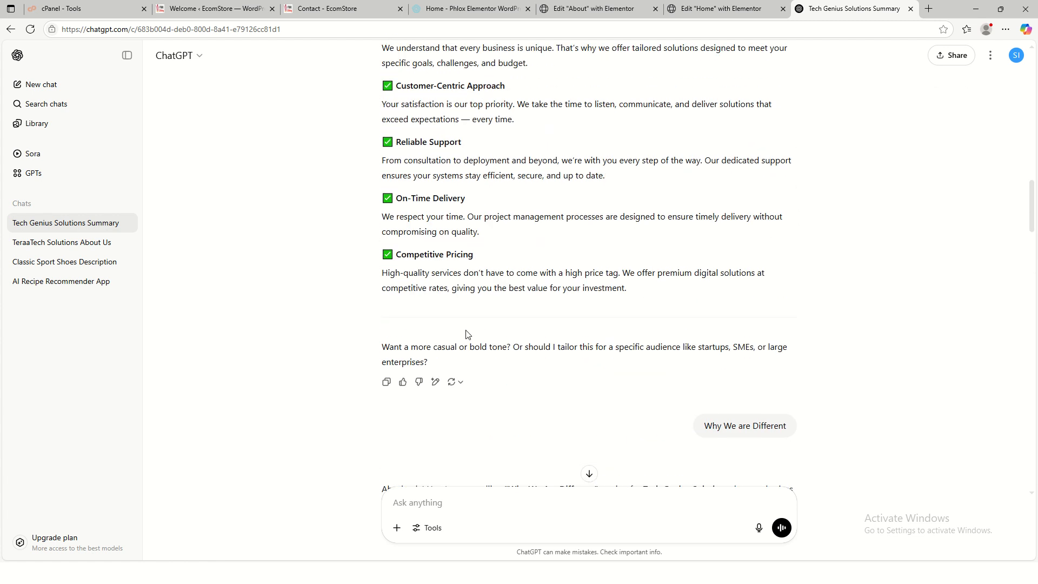
{"action": "scroll", "coordinate": [490, 237], "scroll_direction": "up", "scroll_amount": 2}
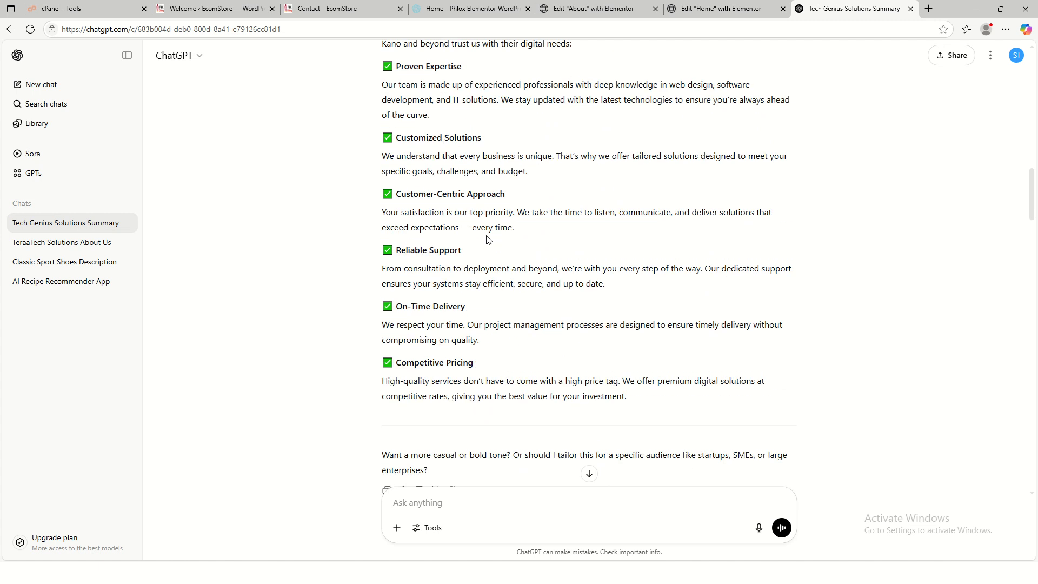
{"action": "scroll", "coordinate": [458, 240], "scroll_direction": "up", "scroll_amount": 1}
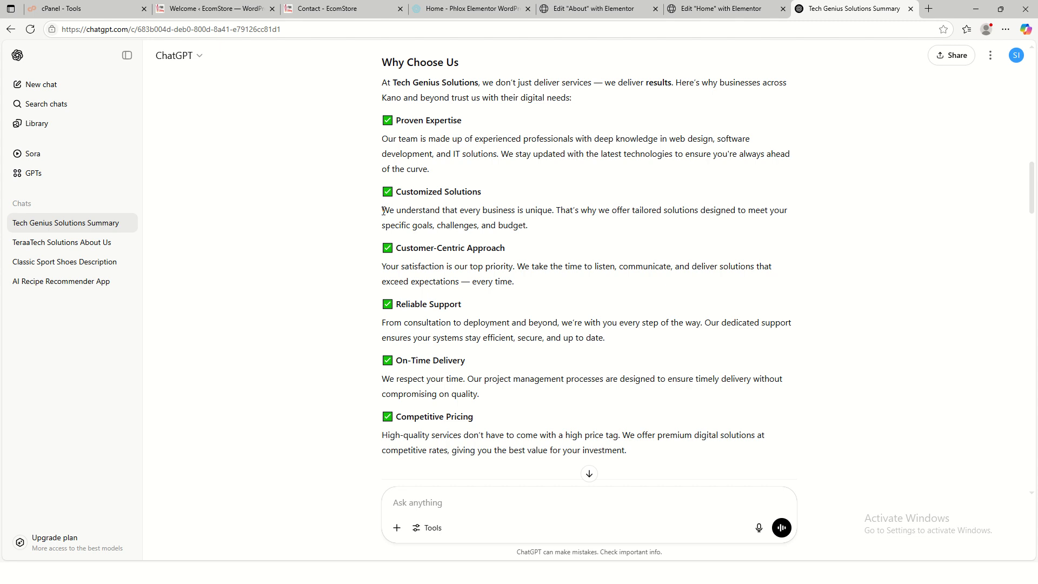
{"action": "left_click_drag", "start_coordinate": [382, 215], "coordinate": [432, 222]}
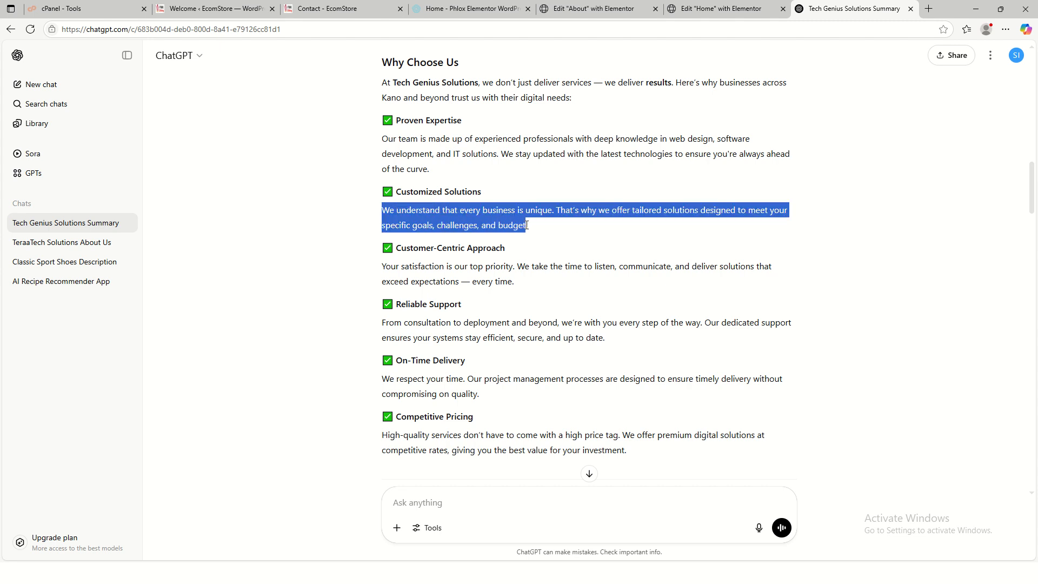
{"action": "left_click_drag", "start_coordinate": [533, 227], "coordinate": [533, 234]}
{"action": "key", "text": "ctrl+c"}
- Replace the Project Launched description with the pasted tailored-solutions-for-every-business paragraph
{"action": "left_click", "coordinate": [605, 14]}
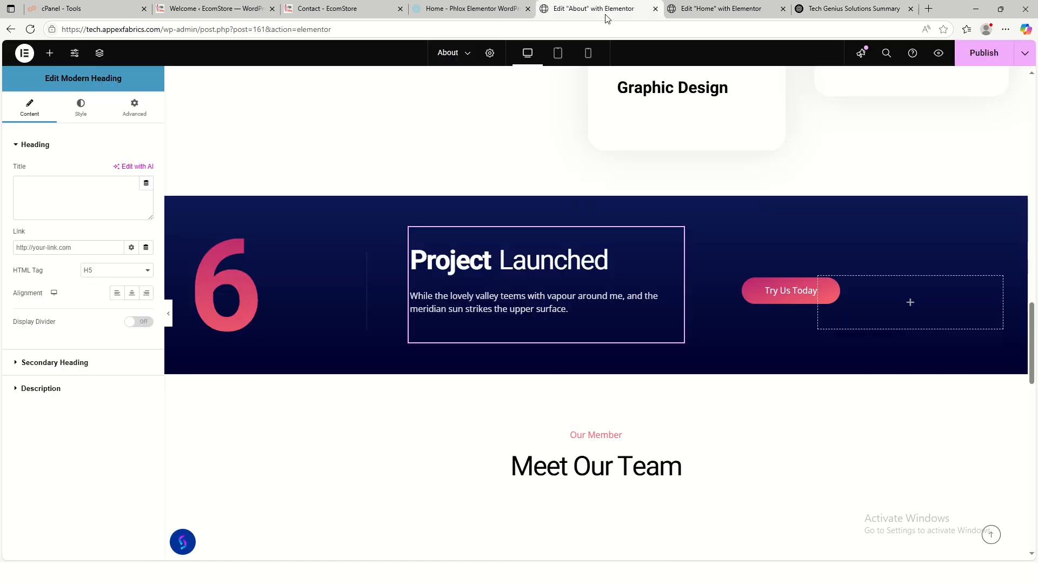
{"action": "left_click", "coordinate": [54, 386]}
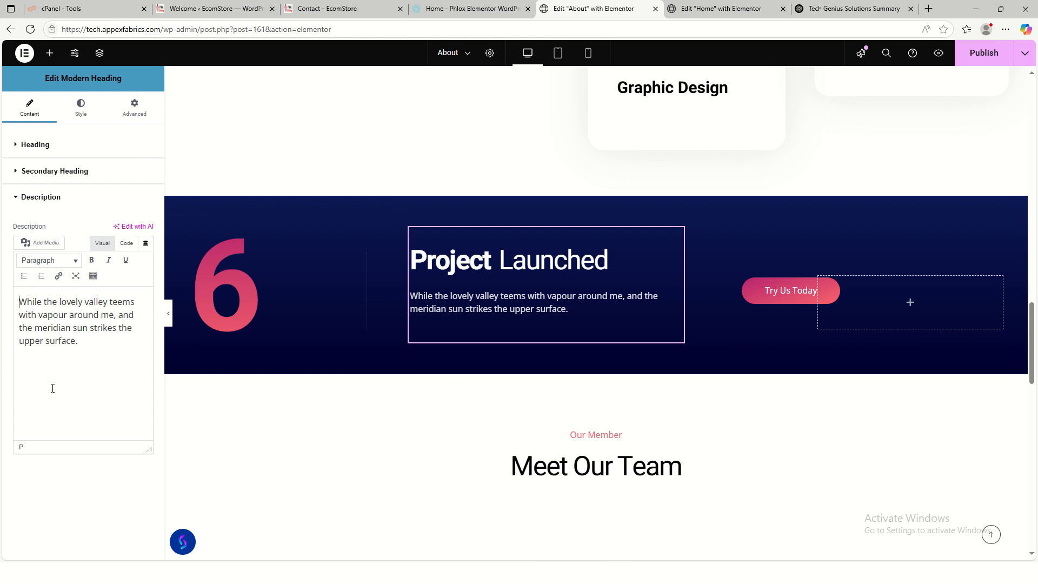
{"action": "key", "text": "ctrl+a"}
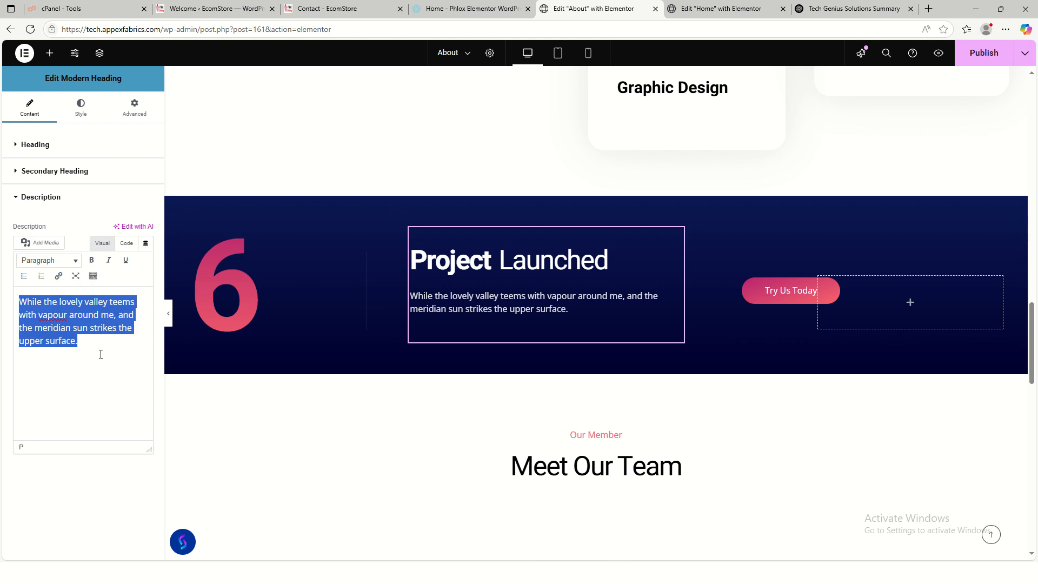
{"action": "key", "text": "ctrl+v"}
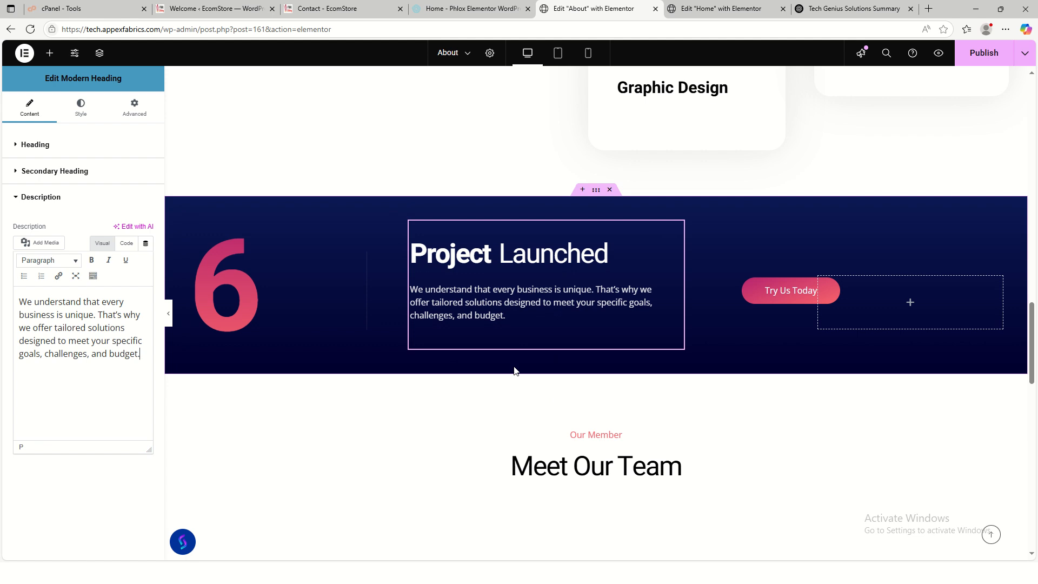
- Scroll through the About page to review the updated description
{"action": "scroll", "coordinate": [672, 411], "scroll_direction": "down", "scroll_amount": 2}
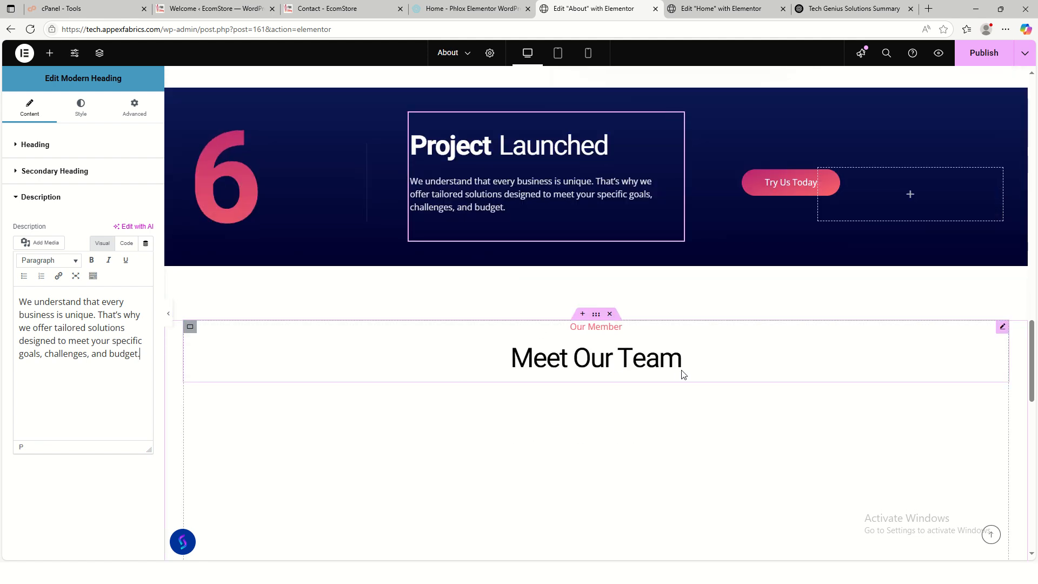
{"action": "scroll", "coordinate": [671, 378], "scroll_direction": "down", "scroll_amount": 8}
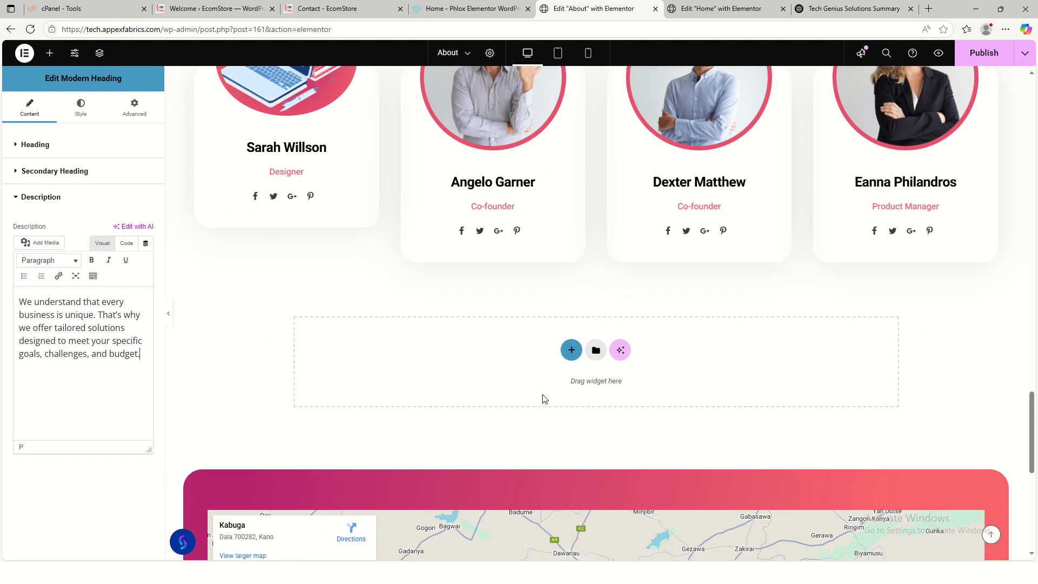
{"action": "scroll", "coordinate": [554, 399], "scroll_direction": "up", "scroll_amount": 6}
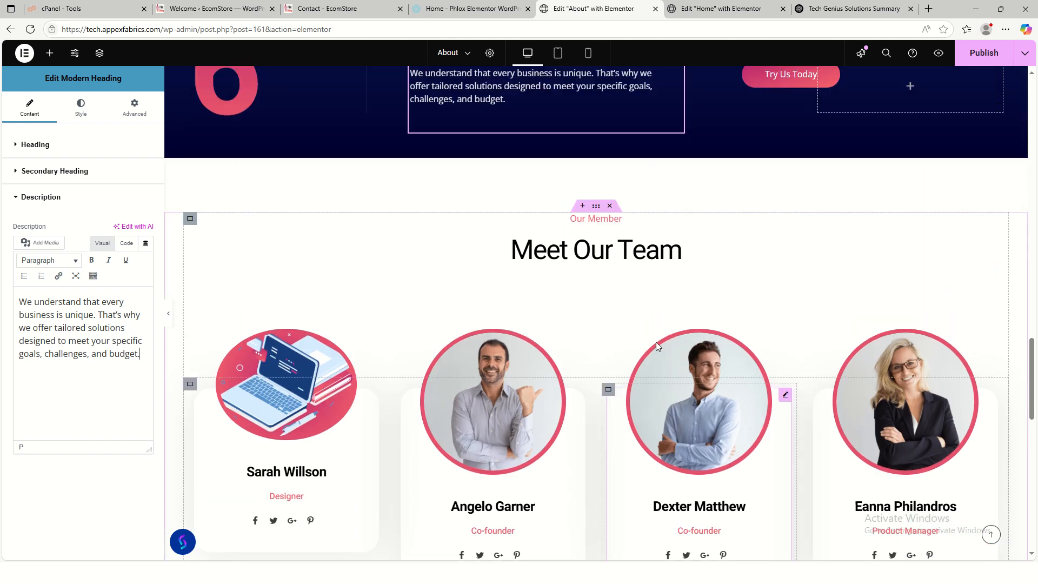
{"action": "scroll", "coordinate": [530, 387], "scroll_direction": "up", "scroll_amount": 18}
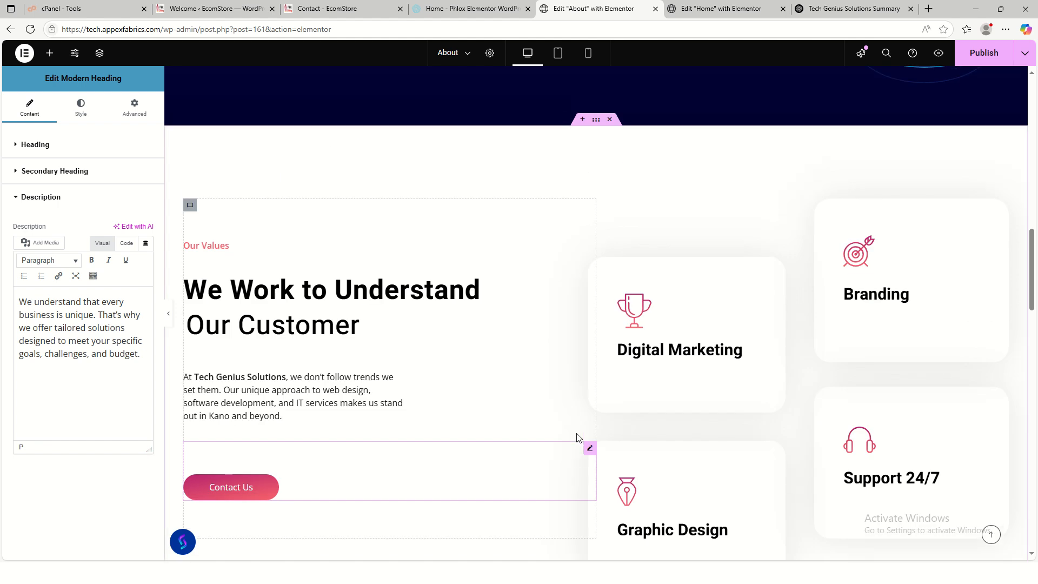
{"action": "scroll", "coordinate": [579, 441], "scroll_direction": "up", "scroll_amount": 10}
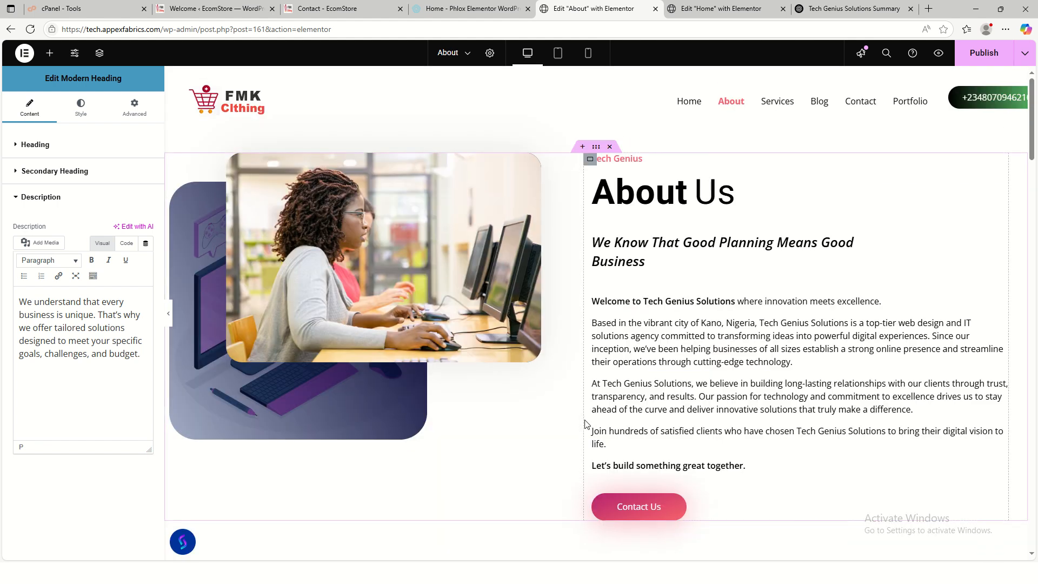
{"action": "scroll", "coordinate": [632, 416], "scroll_direction": "down", "scroll_amount": 20}
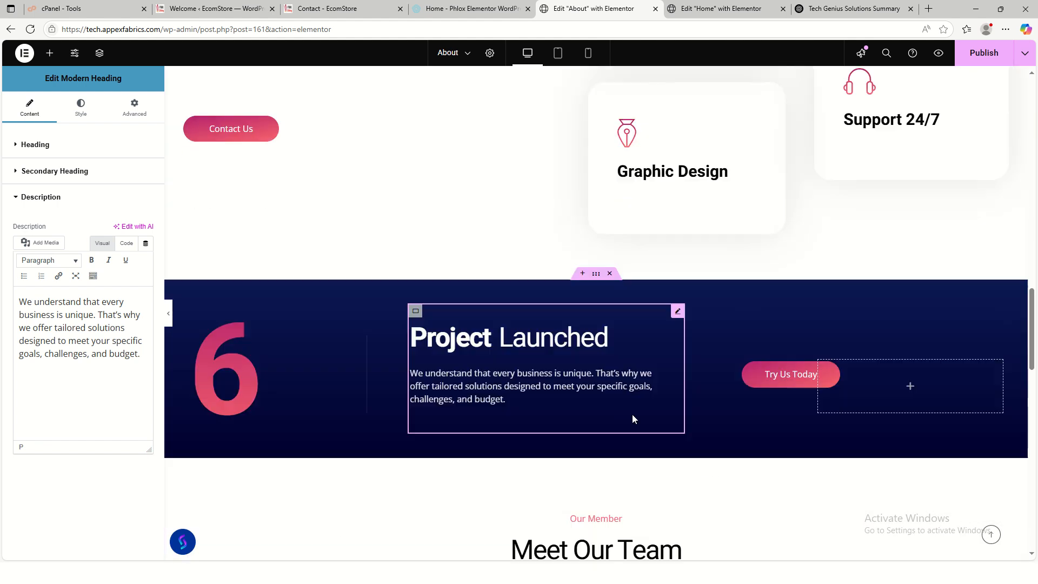
{"action": "scroll", "coordinate": [632, 419], "scroll_direction": "down", "scroll_amount": 10}
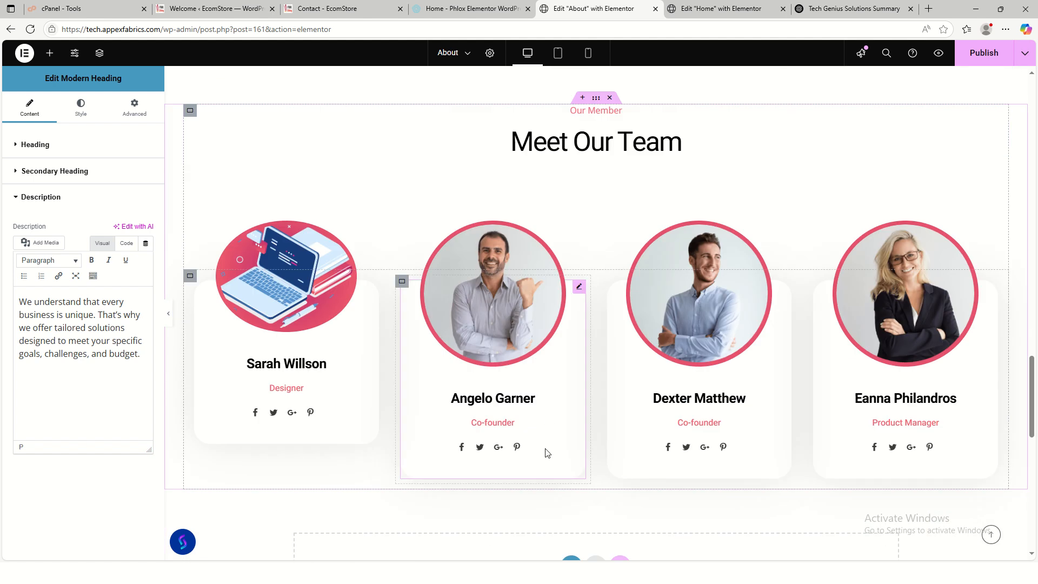
{"action": "scroll", "coordinate": [610, 416], "scroll_direction": "up", "scroll_amount": 20}
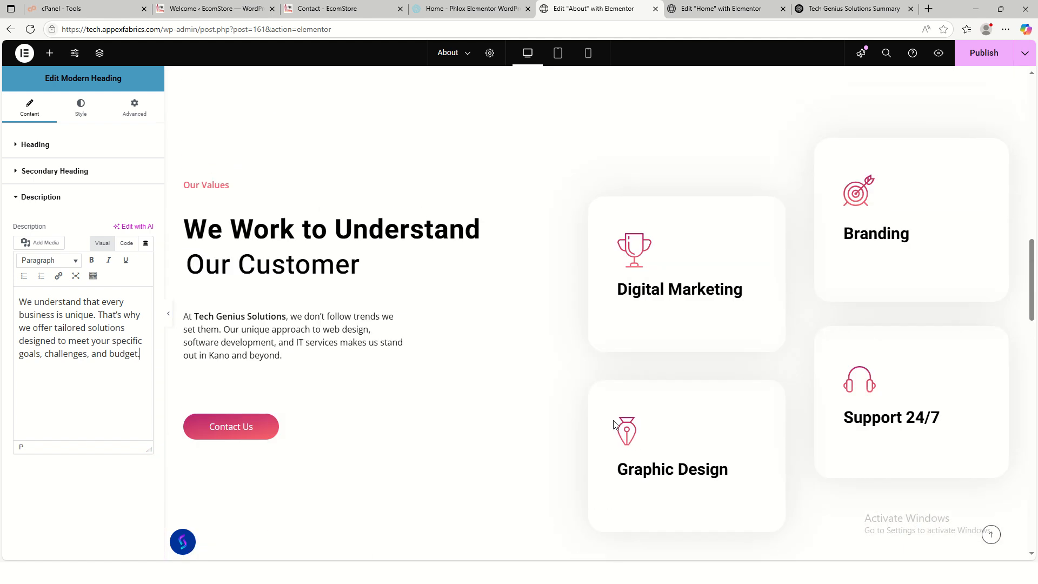
{"action": "scroll", "coordinate": [614, 422], "scroll_direction": "up", "scroll_amount": 7}
{"action": "scroll", "coordinate": [614, 422], "scroll_direction": "down", "scroll_amount": 12}
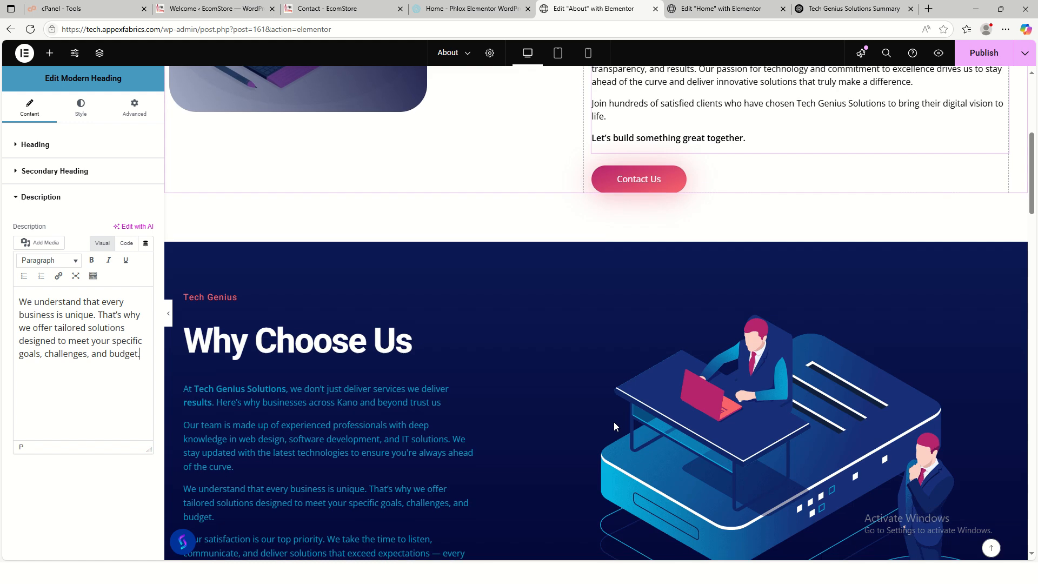
{"action": "scroll", "coordinate": [615, 427], "scroll_direction": "down", "scroll_amount": 5}
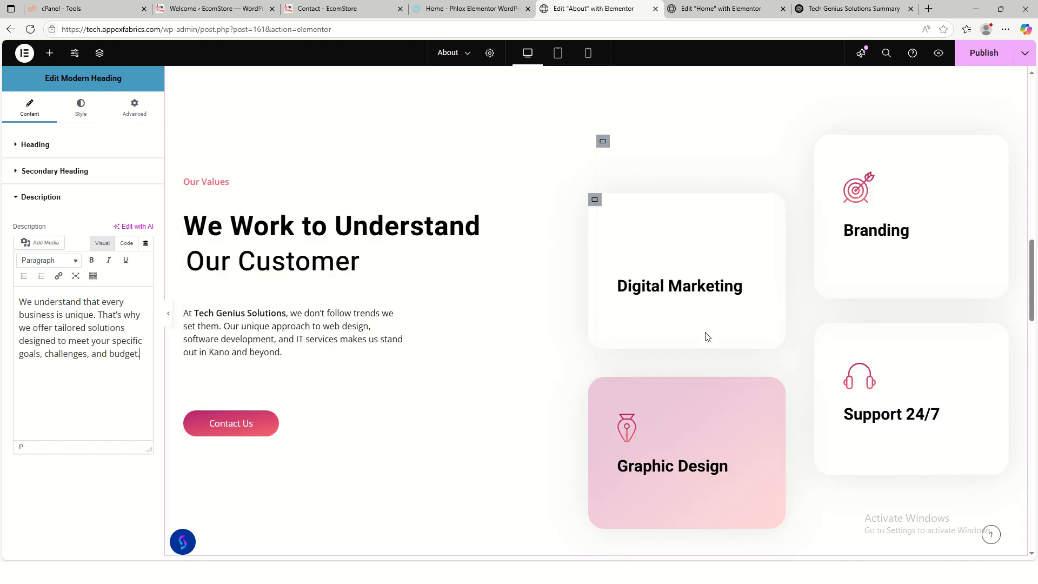
{"action": "scroll", "coordinate": [649, 331], "scroll_direction": "up", "scroll_amount": 5}
- Move the Our Values section up to sit right below About Us
{"action": "left_click_drag", "start_coordinate": [597, 332], "coordinate": [584, 391]}
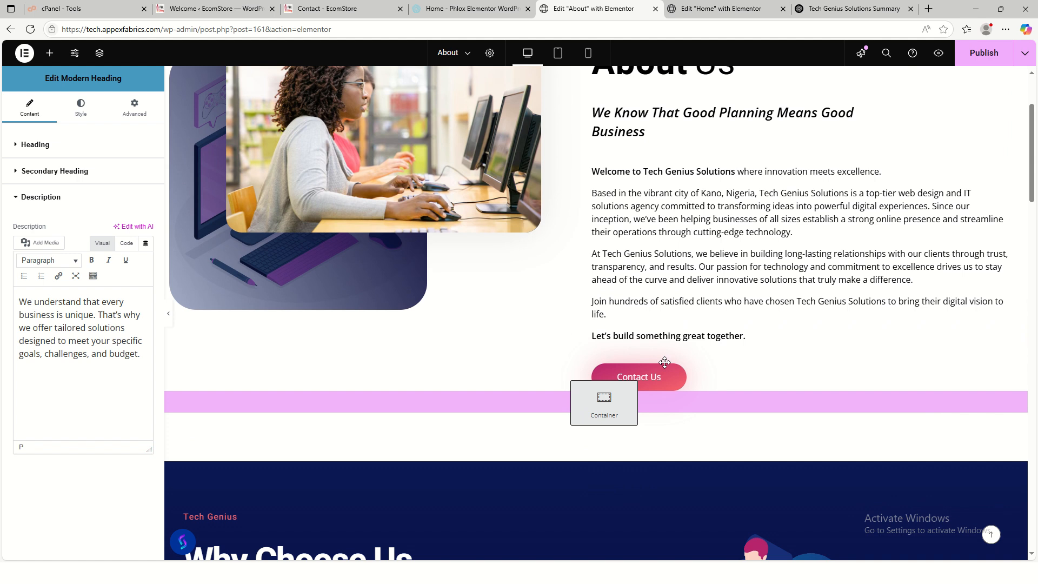
{"action": "left_click_drag", "start_coordinate": [734, 277], "coordinate": [734, 278]}
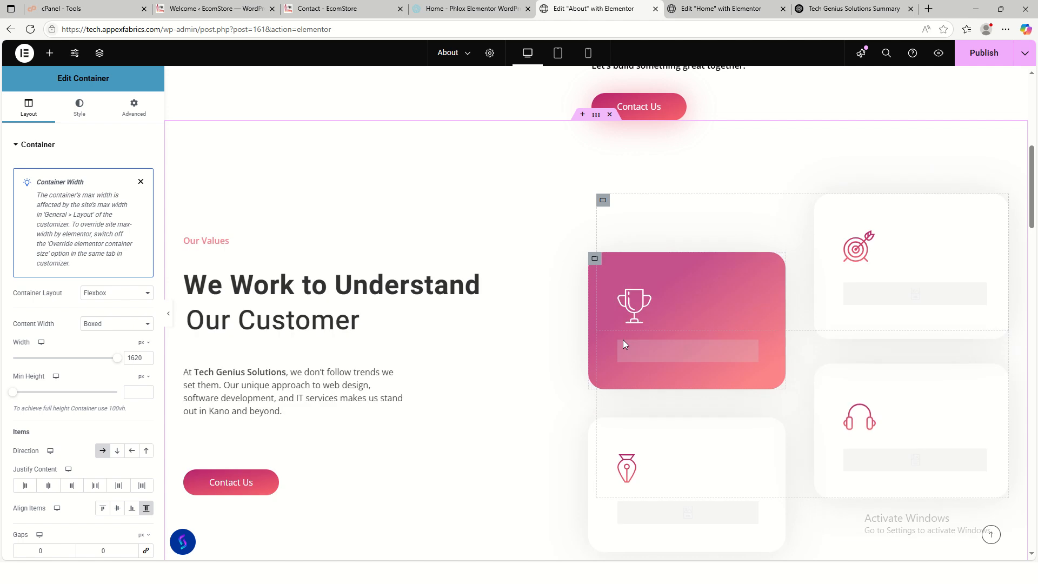
{"action": "scroll", "coordinate": [624, 340], "scroll_direction": "down", "scroll_amount": 5}
{"action": "scroll", "coordinate": [665, 348], "scroll_direction": "down", "scroll_amount": 15}
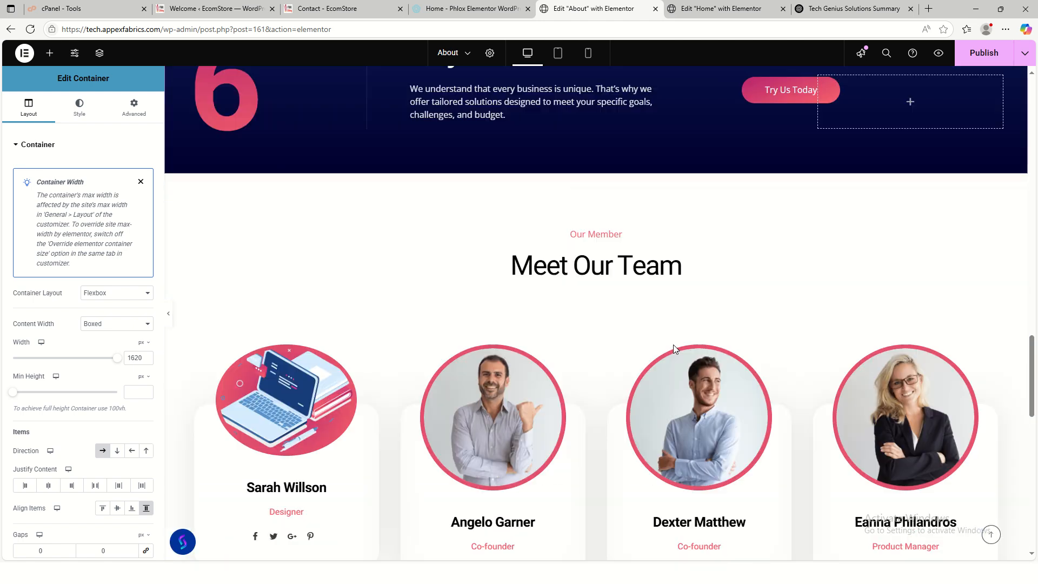
{"action": "scroll", "coordinate": [673, 343], "scroll_direction": "up", "scroll_amount": 6}
{"action": "scroll", "coordinate": [675, 348], "scroll_direction": "up", "scroll_amount": 15}
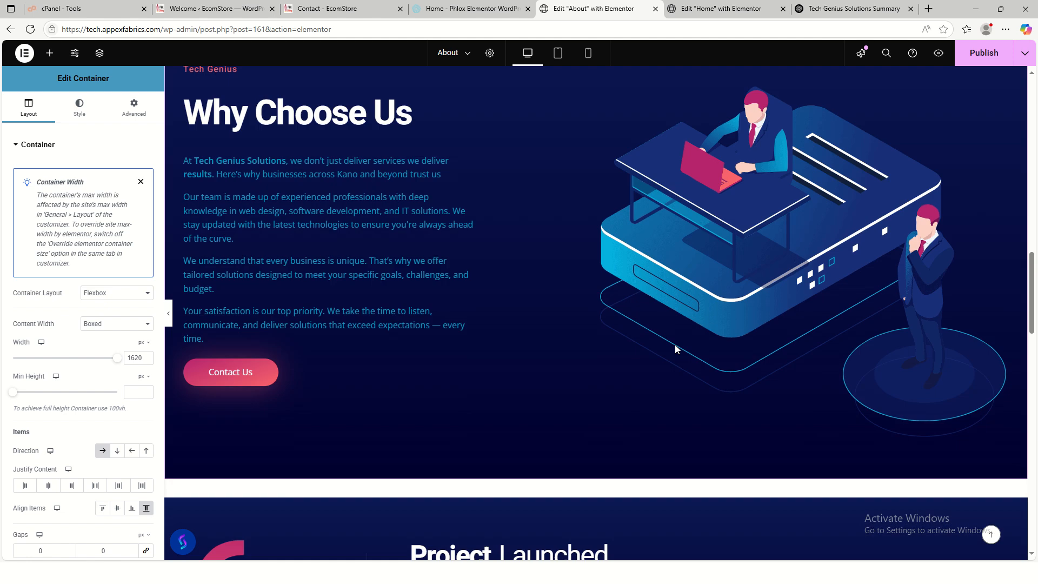
{"action": "scroll", "coordinate": [676, 351], "scroll_direction": "up", "scroll_amount": 4}
{"action": "scroll", "coordinate": [627, 360], "scroll_direction": "down", "scroll_amount": 5}
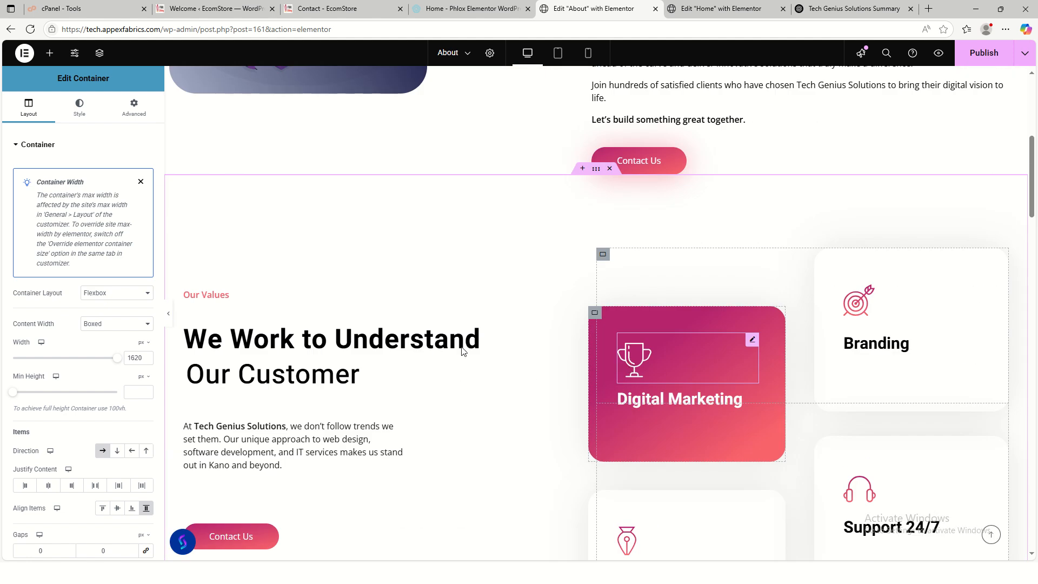
{"action": "scroll", "coordinate": [463, 352], "scroll_direction": "down", "scroll_amount": 15}
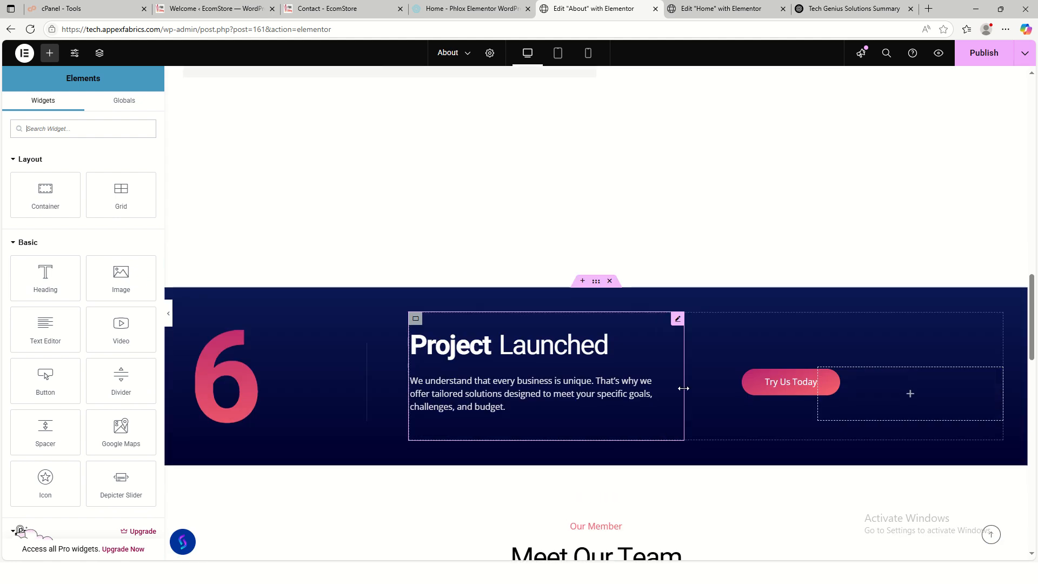
{"action": "scroll", "coordinate": [684, 389], "scroll_direction": "up", "scroll_amount": 5}
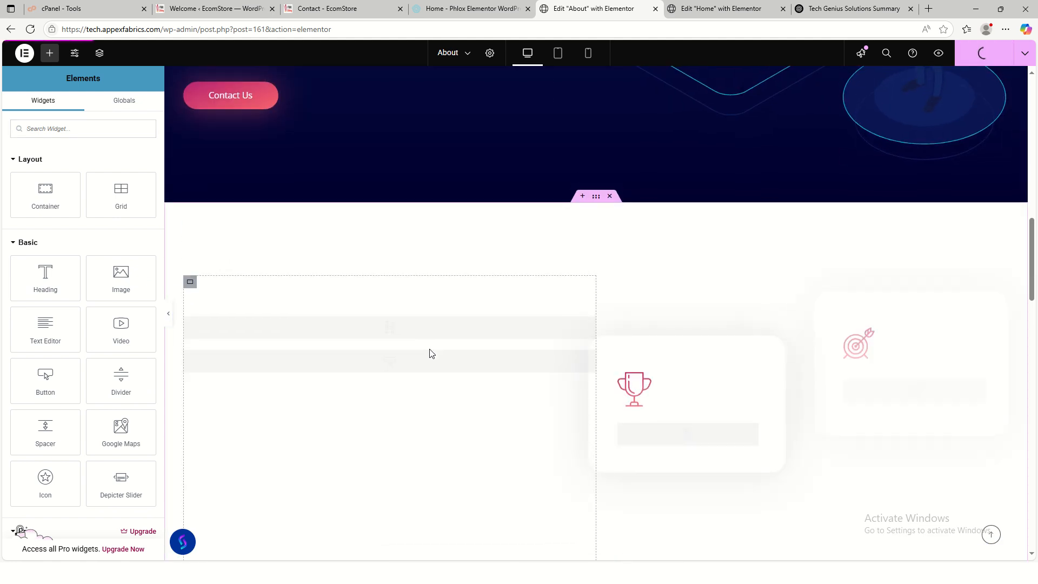
{"action": "scroll", "coordinate": [431, 354], "scroll_direction": "down", "scroll_amount": 7}
{"action": "scroll", "coordinate": [554, 362], "scroll_direction": "up", "scroll_amount": 2}
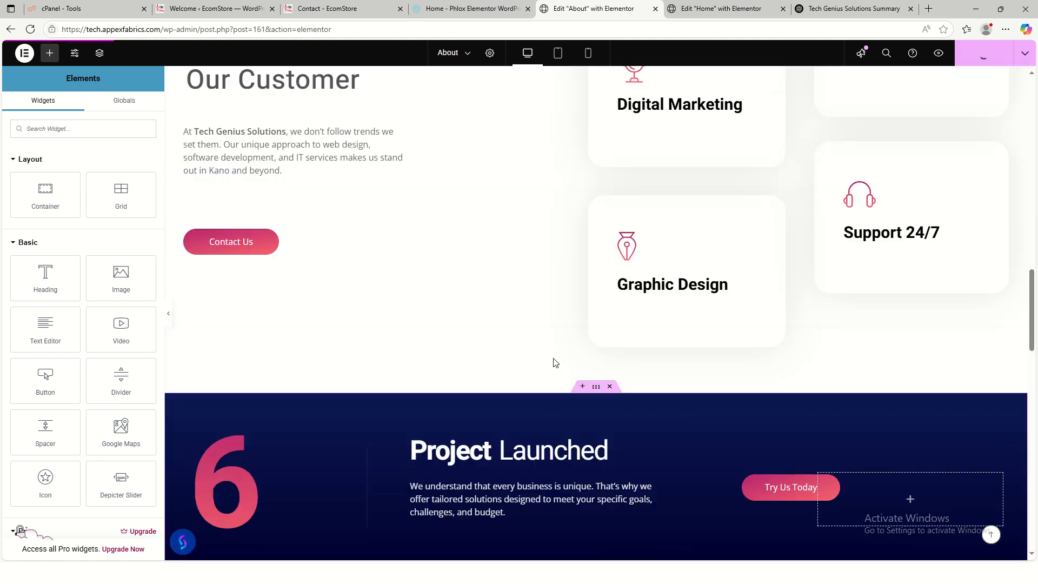
{"action": "scroll", "coordinate": [557, 373], "scroll_direction": "up", "scroll_amount": 3}
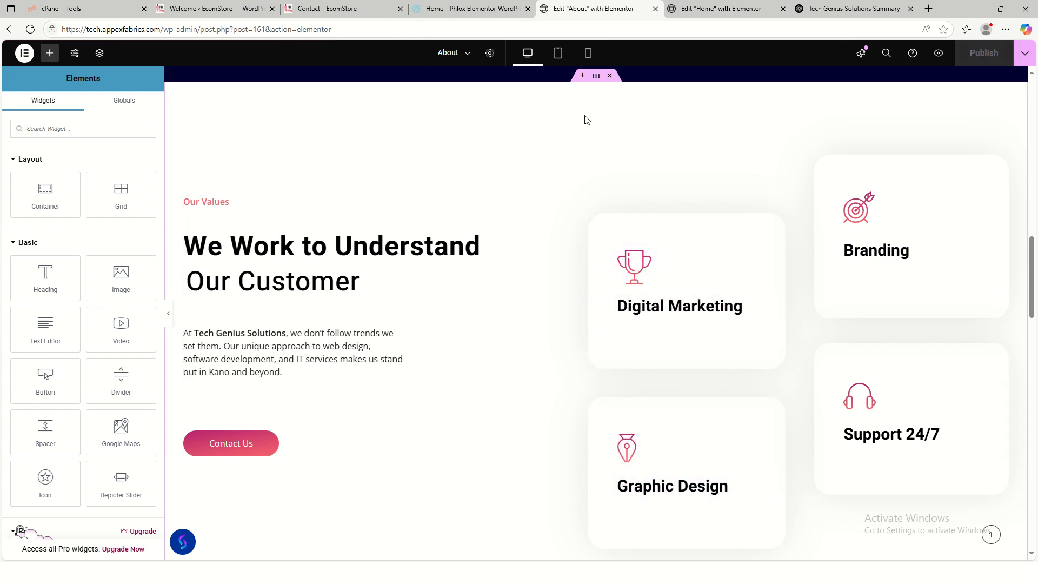
{"action": "scroll", "coordinate": [498, 469], "scroll_direction": "down", "scroll_amount": 12}
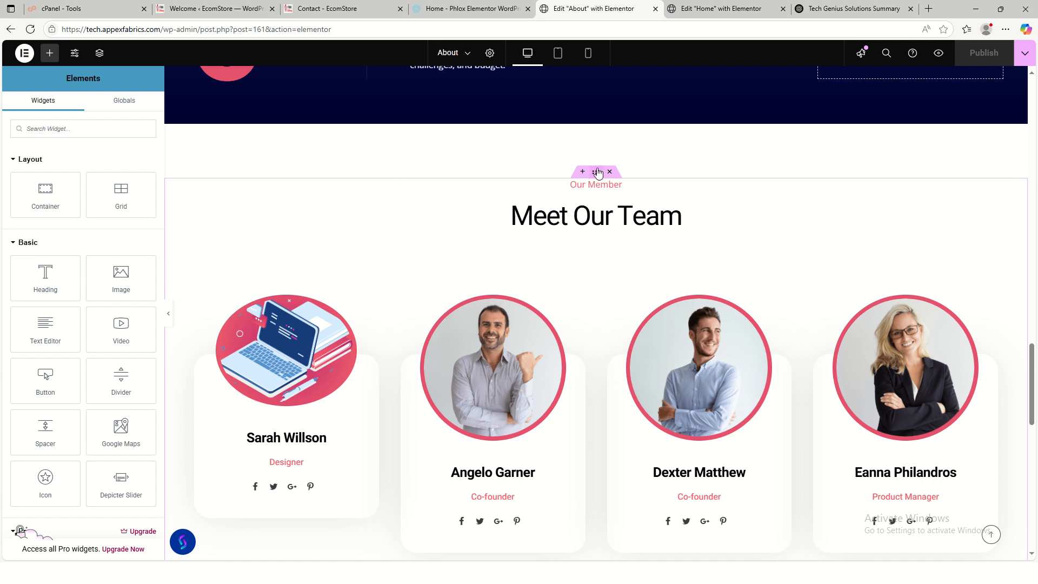
- Drop the Meet Our Team container directly below the Why Choose Us section
{"action": "left_click_drag", "start_coordinate": [597, 172], "coordinate": [534, 355]}
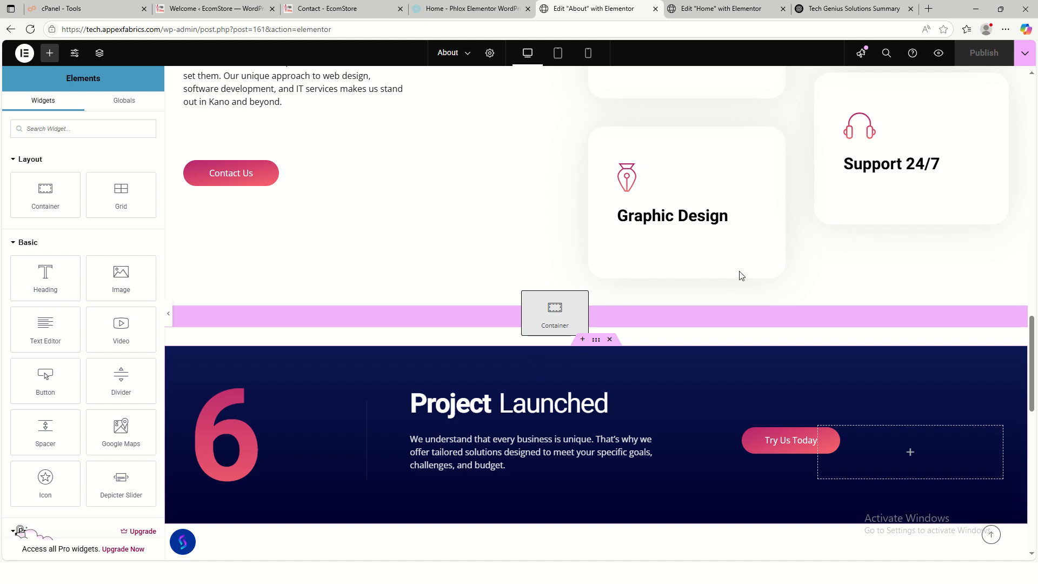
{"action": "scroll", "coordinate": [649, 372], "scroll_direction": "down", "scroll_amount": 2}
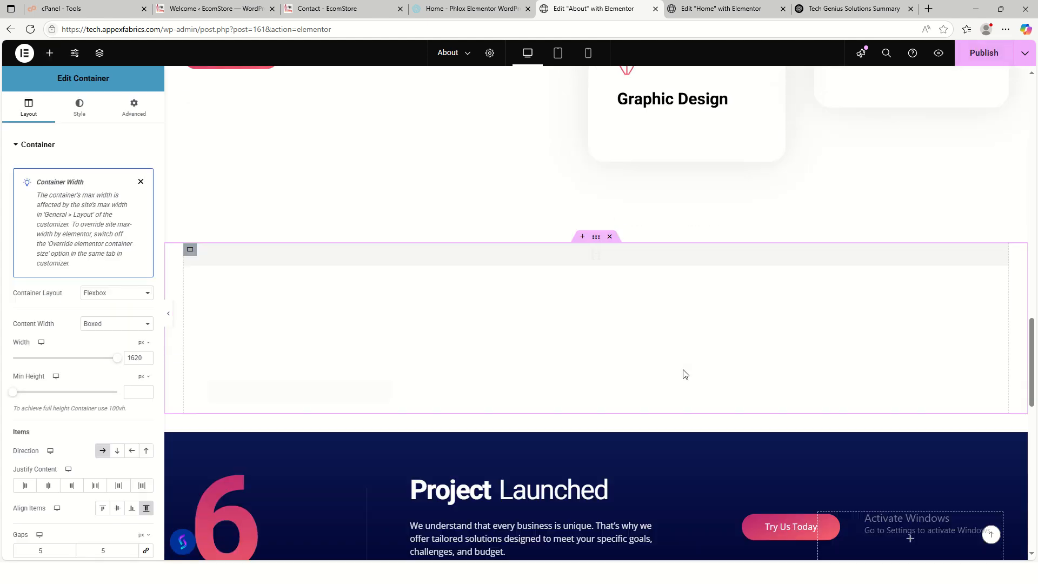
{"action": "scroll", "coordinate": [685, 373], "scroll_direction": "down", "scroll_amount": 3}
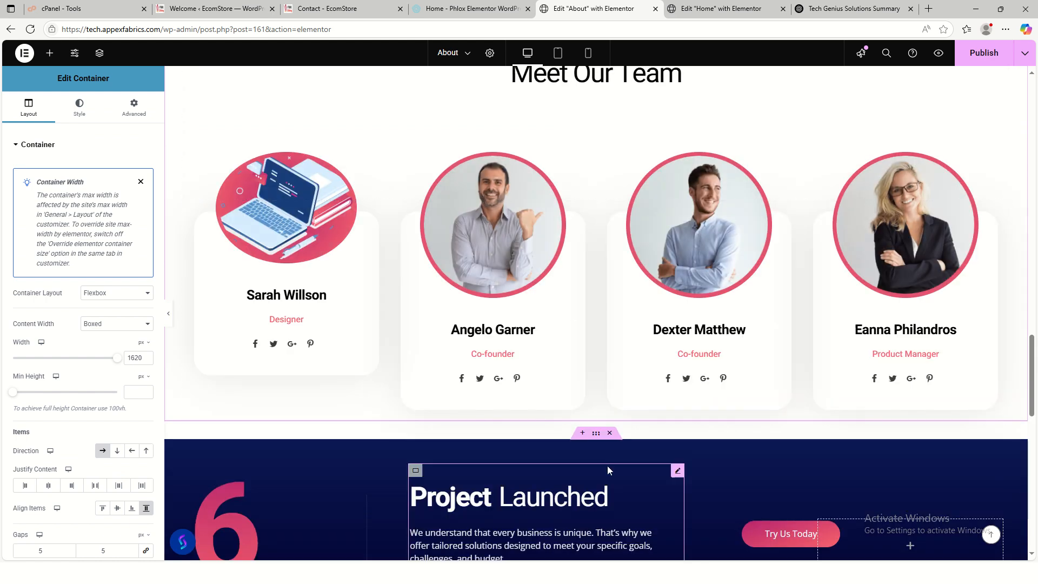
{"action": "scroll", "coordinate": [595, 411], "scroll_direction": "up", "scroll_amount": 17}
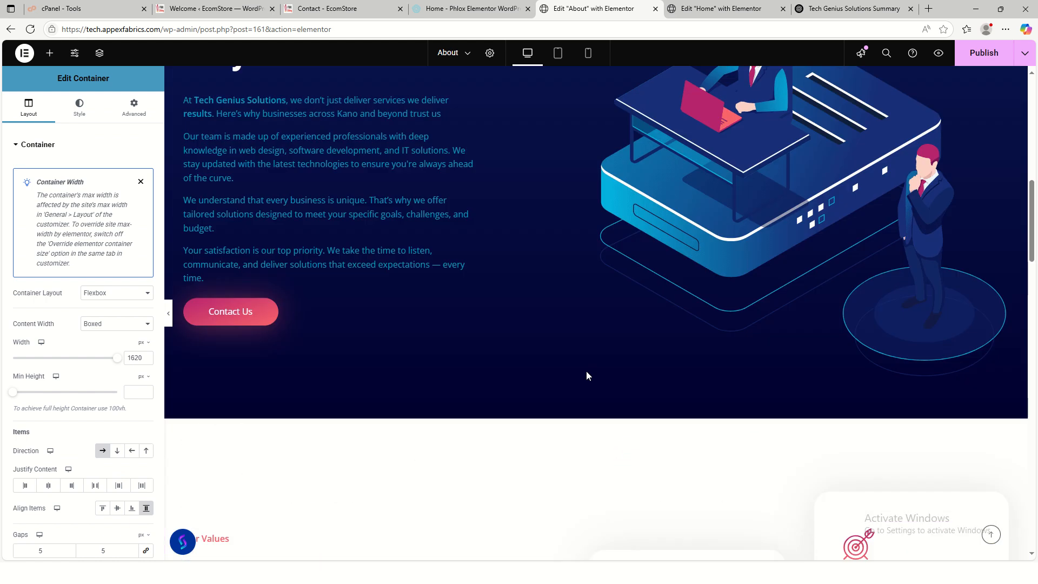
{"action": "scroll", "coordinate": [587, 375], "scroll_direction": "down", "scroll_amount": 14}
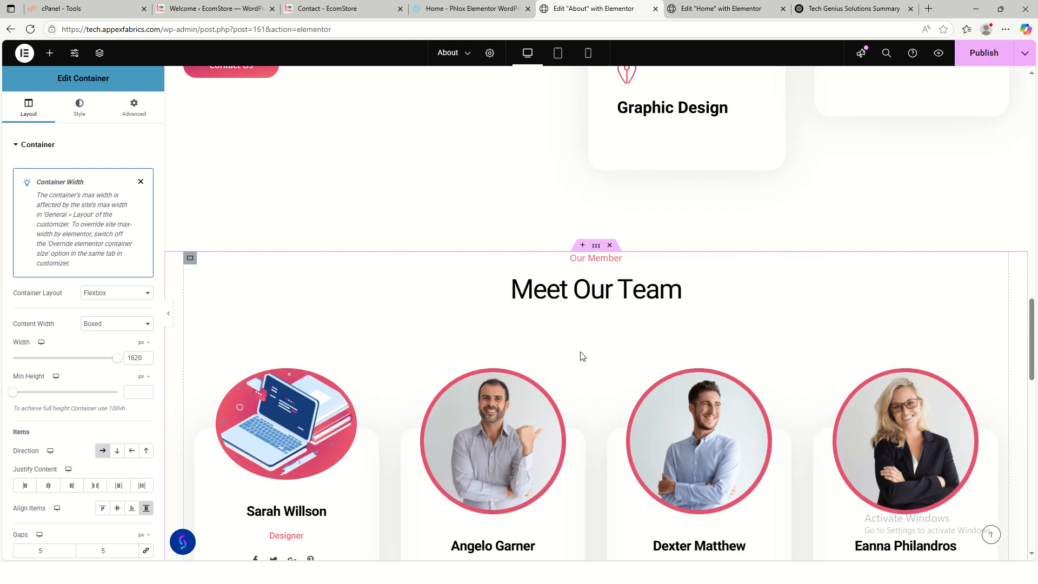
{"action": "left_click_drag", "start_coordinate": [596, 245], "coordinate": [648, 314]}
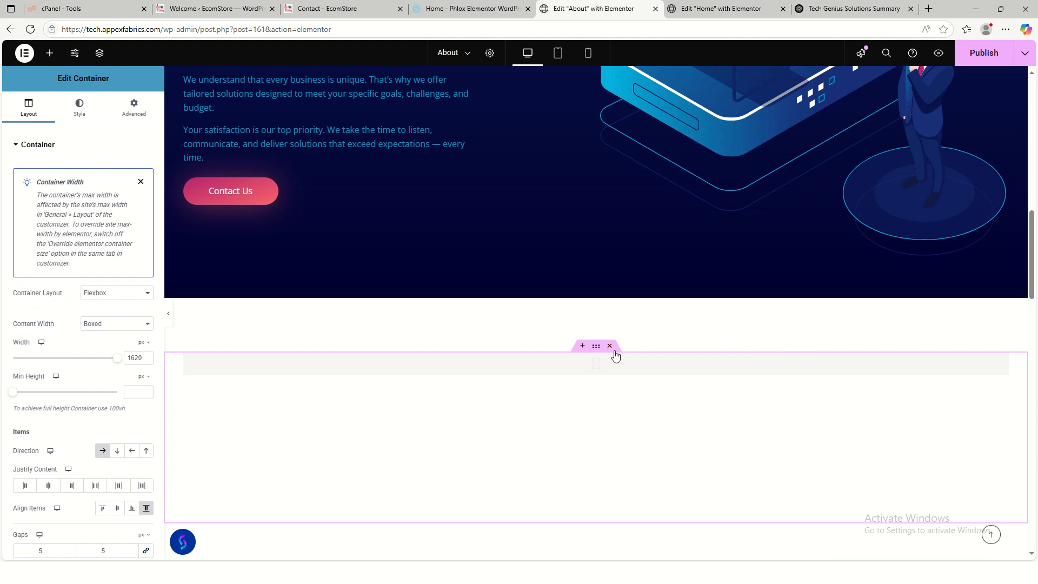
{"action": "scroll", "coordinate": [640, 346], "scroll_direction": "down", "scroll_amount": 4}
{"action": "scroll", "coordinate": [638, 332], "scroll_direction": "down", "scroll_amount": 15}
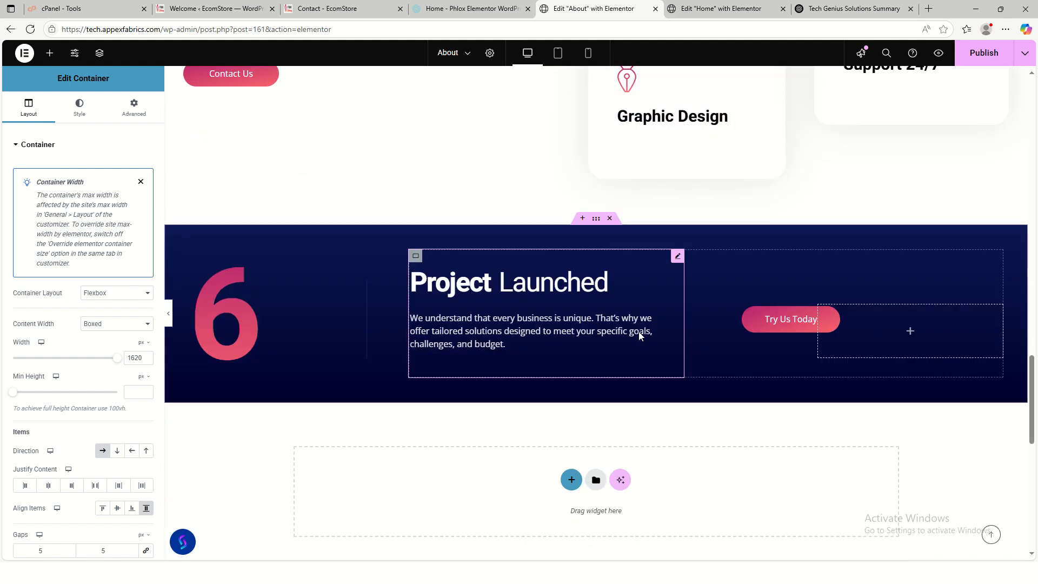
{"action": "scroll", "coordinate": [638, 332], "scroll_direction": "up", "scroll_amount": 3}
{"action": "scroll", "coordinate": [641, 335], "scroll_direction": "up", "scroll_amount": 12}
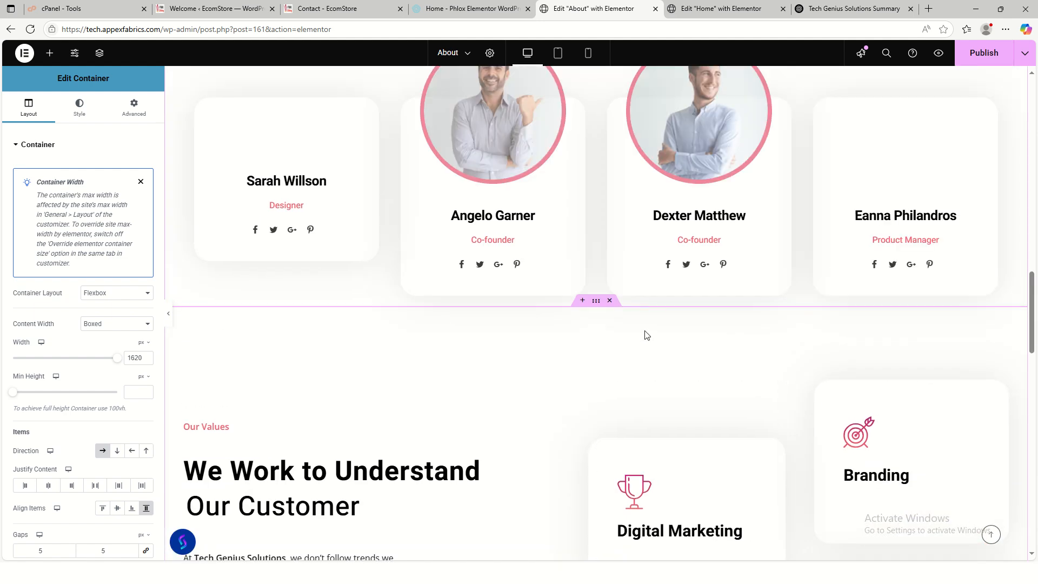
{"action": "scroll", "coordinate": [645, 334], "scroll_direction": "up", "scroll_amount": 15}
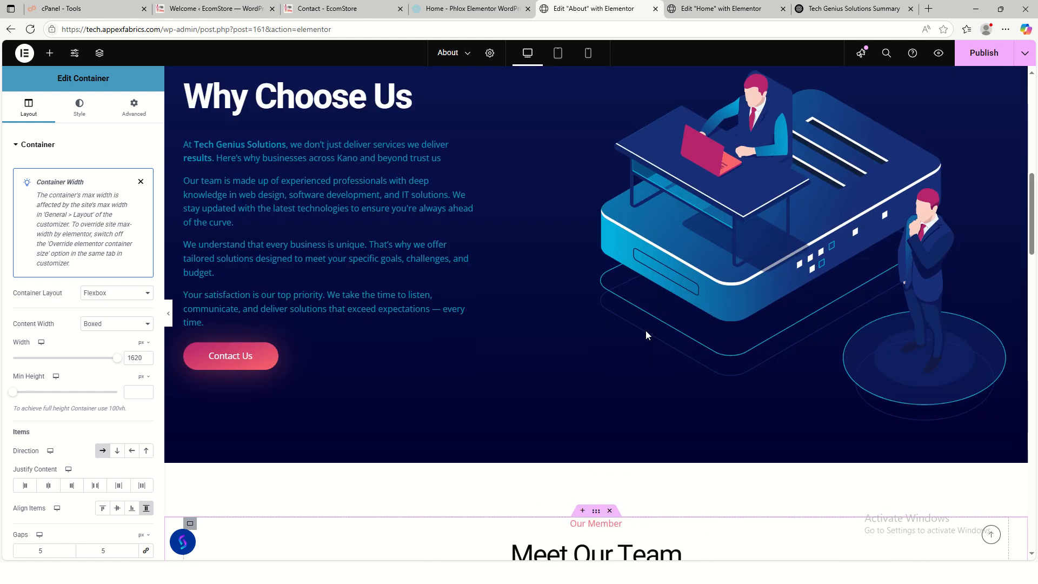
{"action": "scroll", "coordinate": [649, 334], "scroll_direction": "up", "scroll_amount": 1}
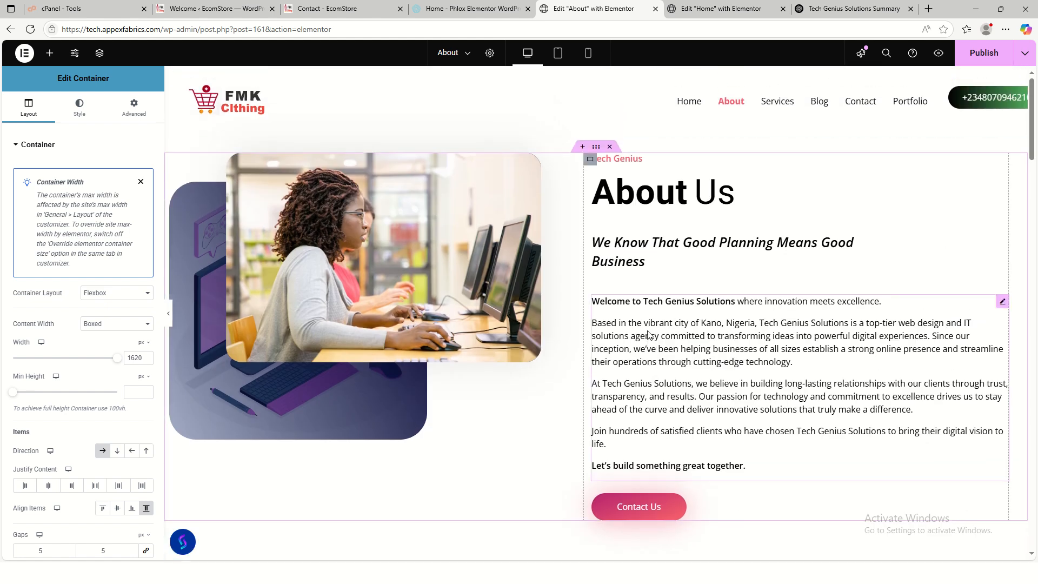
{"action": "scroll", "coordinate": [650, 335], "scroll_direction": "down", "scroll_amount": 8}
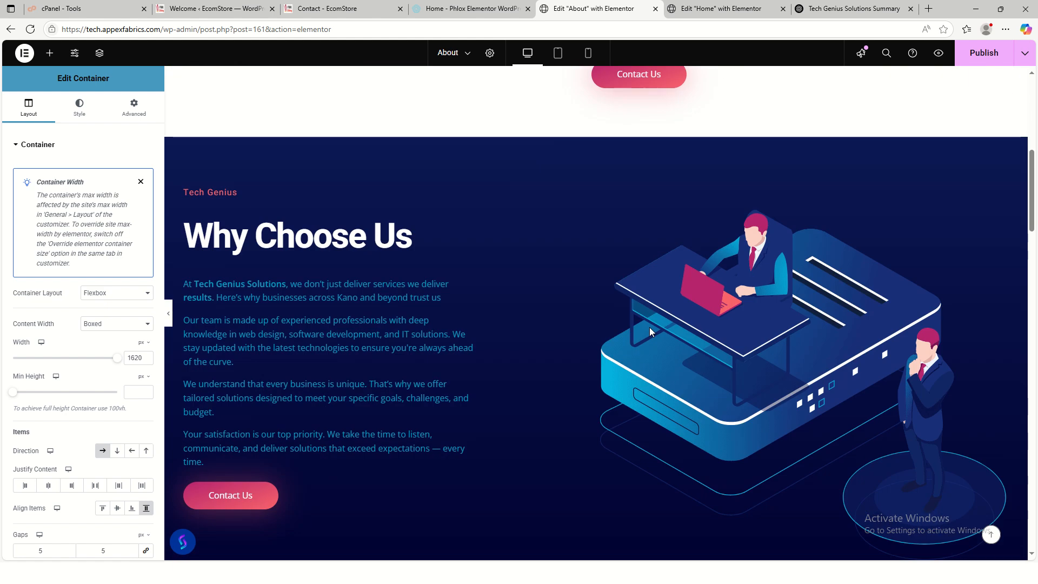
{"action": "scroll", "coordinate": [650, 331], "scroll_direction": "down", "scroll_amount": 1}
{"action": "scroll", "coordinate": [650, 327], "scroll_direction": "down", "scroll_amount": 5}
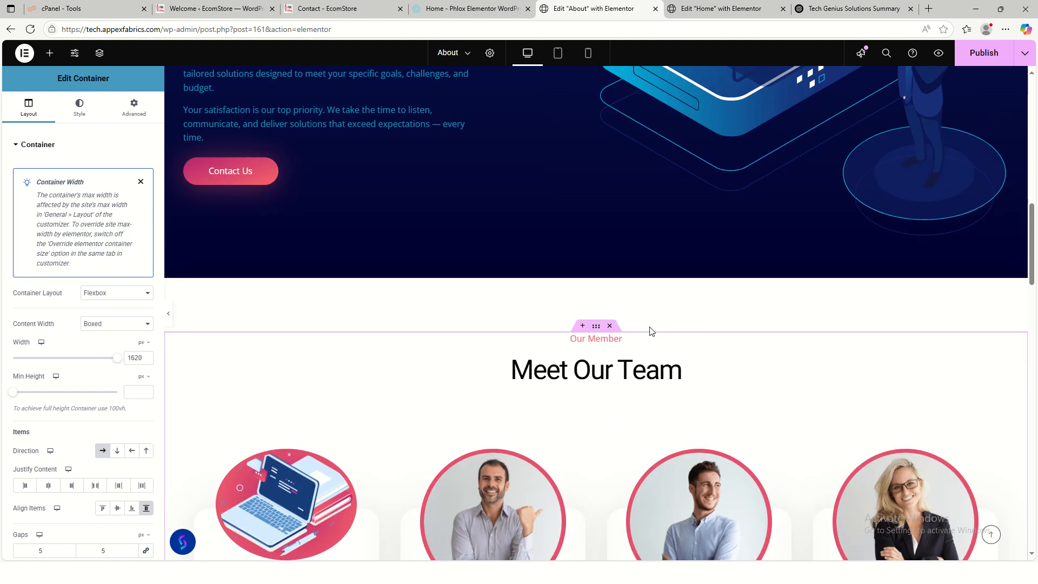
{"action": "scroll", "coordinate": [650, 326], "scroll_direction": "down", "scroll_amount": 6}
{"action": "scroll", "coordinate": [650, 332], "scroll_direction": "down", "scroll_amount": 6}
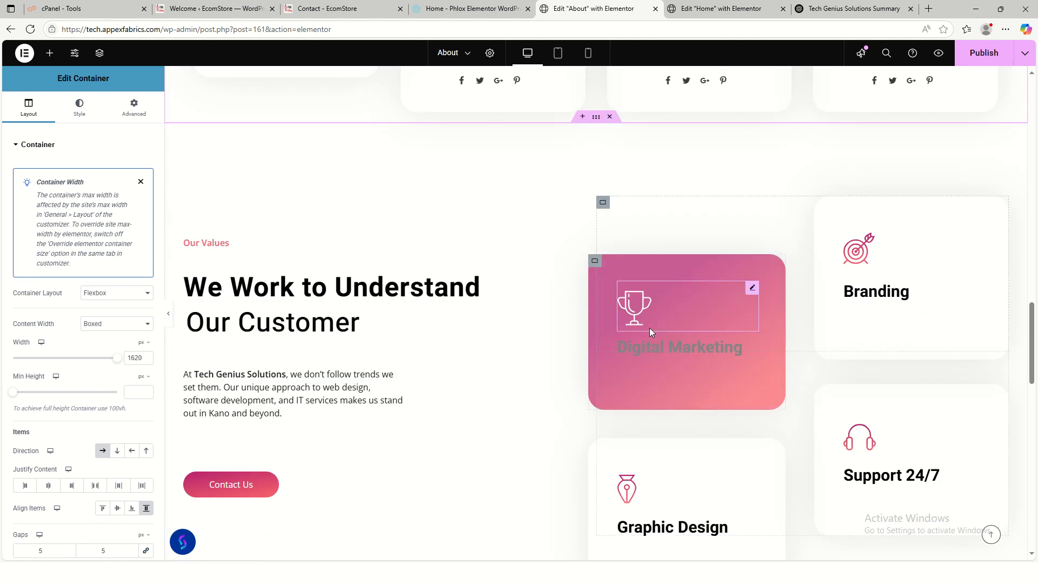
{"action": "scroll", "coordinate": [650, 328], "scroll_direction": "up", "scroll_amount": 16}
{"action": "scroll", "coordinate": [652, 330], "scroll_direction": "up", "scroll_amount": 6}
{"action": "scroll", "coordinate": [653, 330], "scroll_direction": "down", "scroll_amount": 13}
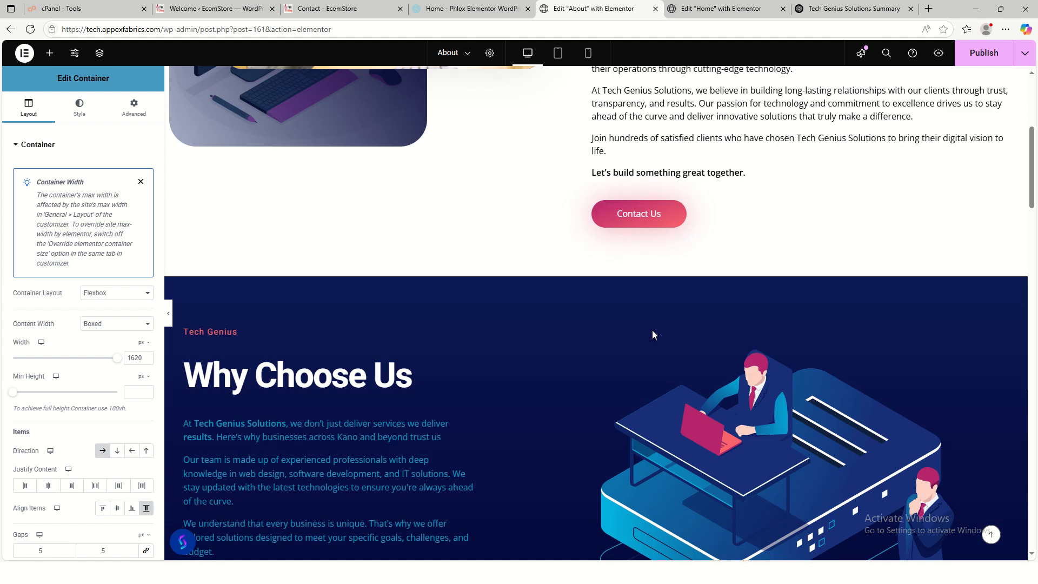
{"action": "scroll", "coordinate": [653, 335], "scroll_direction": "up", "scroll_amount": 15}
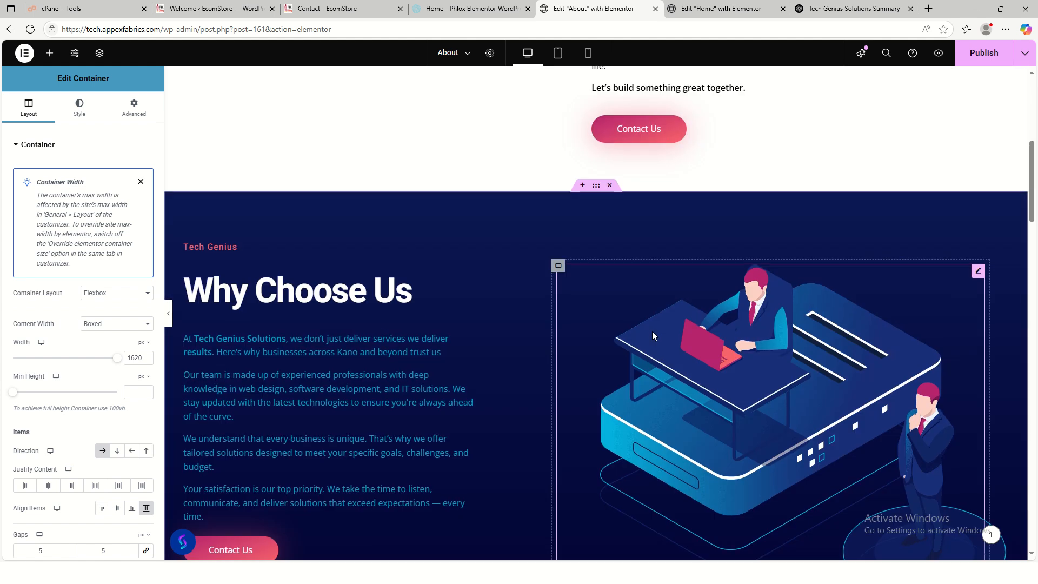
{"action": "scroll", "coordinate": [653, 331], "scroll_direction": "down", "scroll_amount": 13}
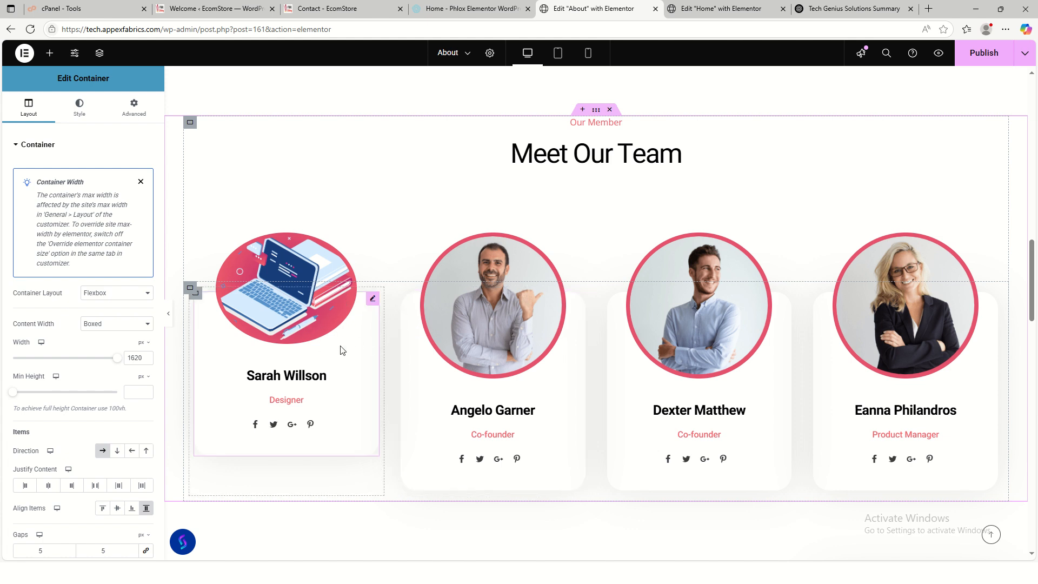
- Hide the first team card's social icons and enter the new staff member's name as CEO
{"action": "left_click", "coordinate": [372, 301]}
{"action": "left_click", "coordinate": [46, 393]}
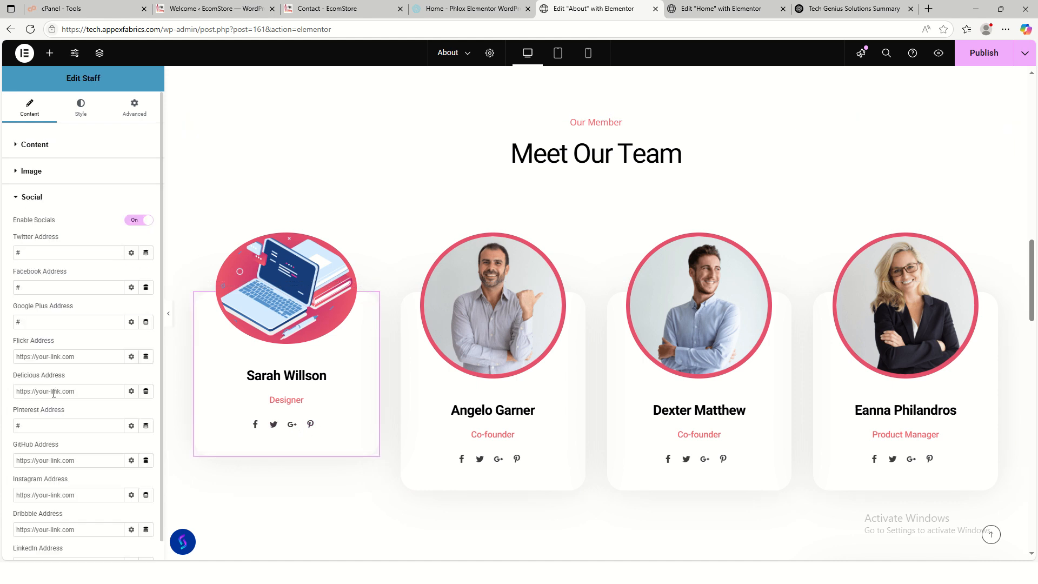
{"action": "left_click", "coordinate": [139, 220]}
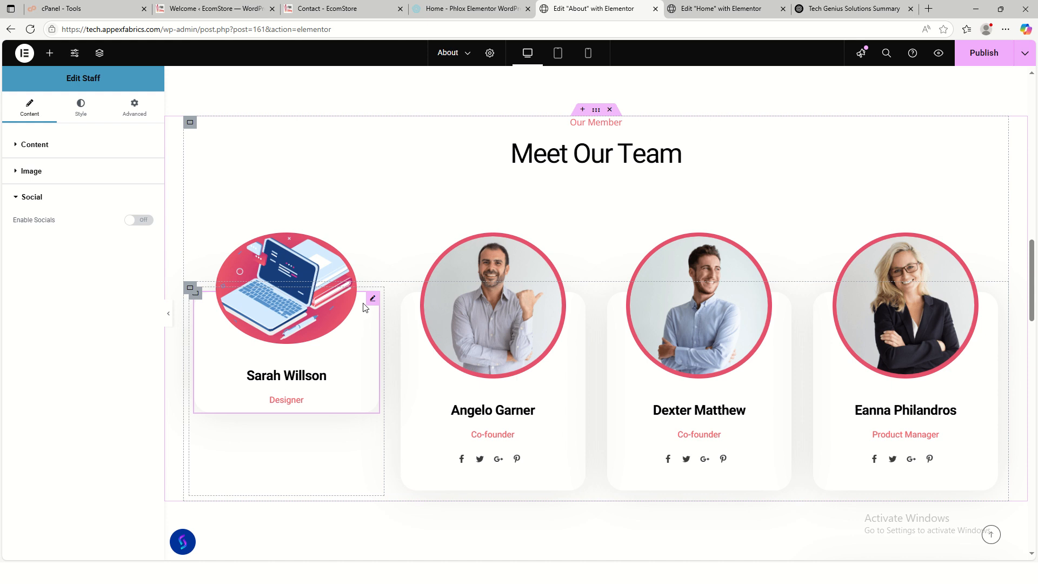
{"action": "left_click", "coordinate": [36, 145]}
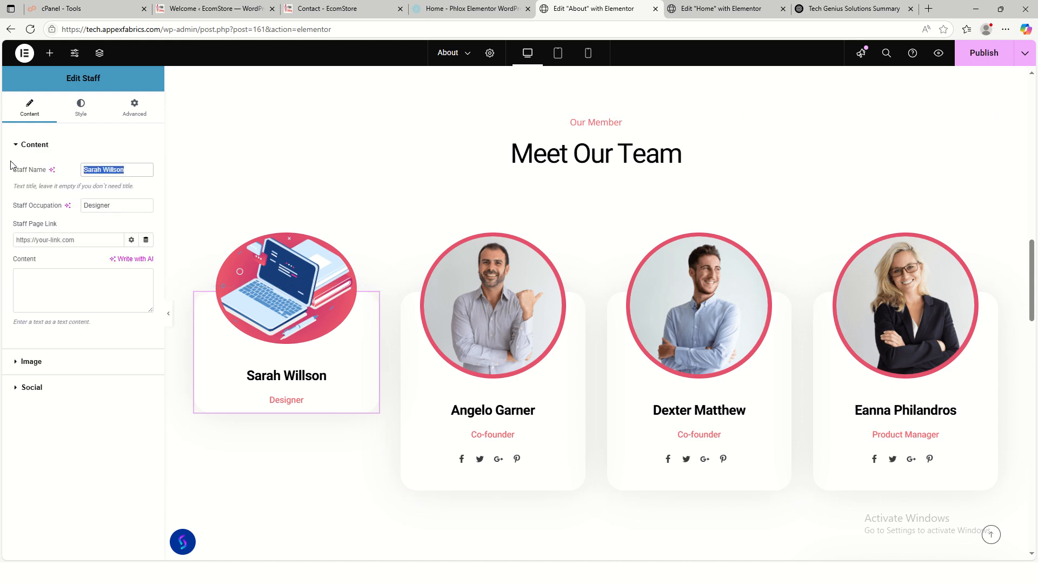
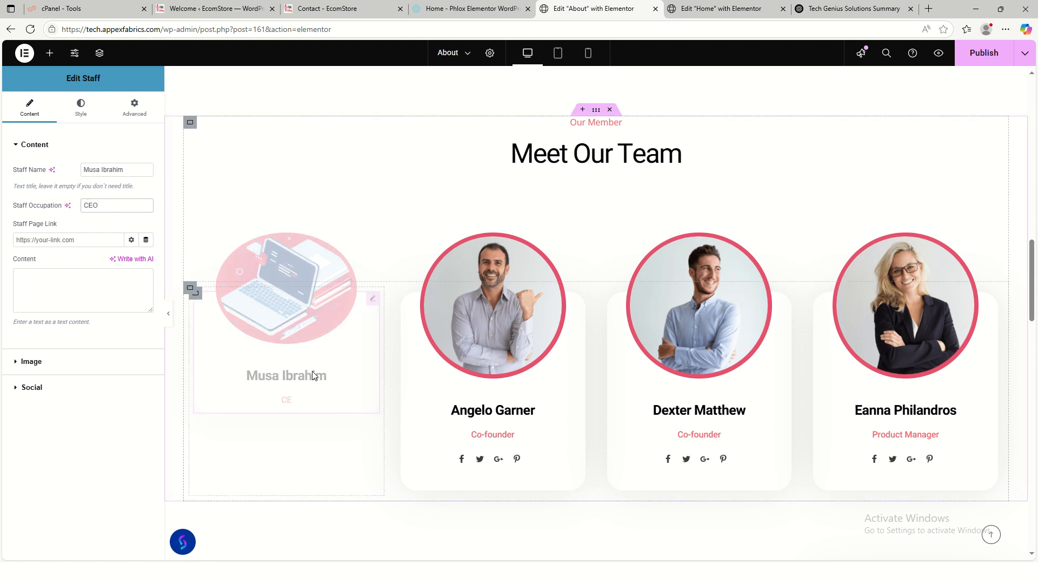
{"action": "left_click", "coordinate": [33, 145]}
- Replace the team card's photo with the smiling man's portrait from the media library
{"action": "left_click", "coordinate": [25, 172]}
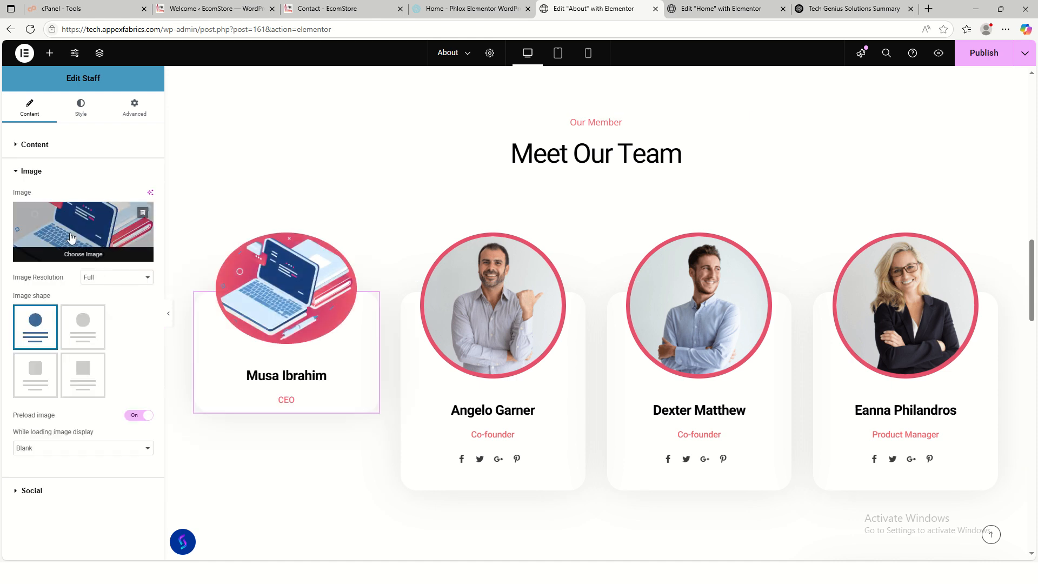
{"action": "left_click", "coordinate": [73, 238]}
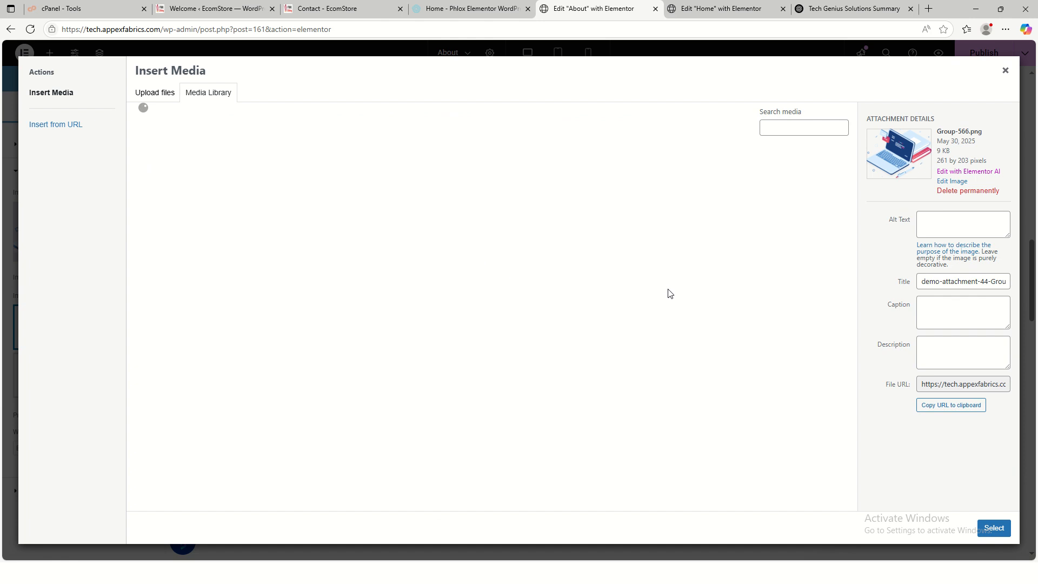
{"action": "scroll", "coordinate": [529, 375], "scroll_direction": "down", "scroll_amount": 6}
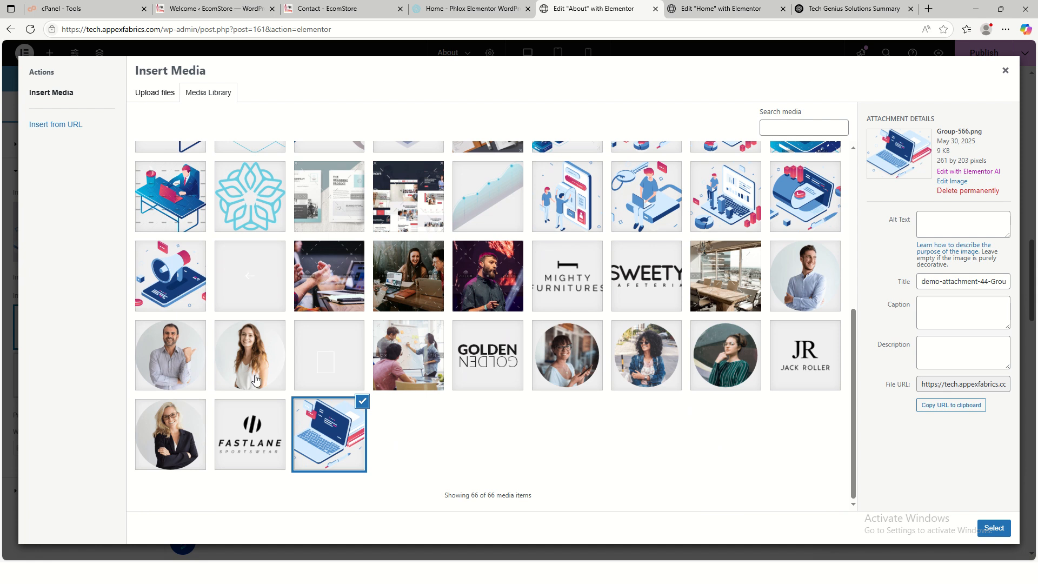
{"action": "left_click", "coordinate": [173, 435]}
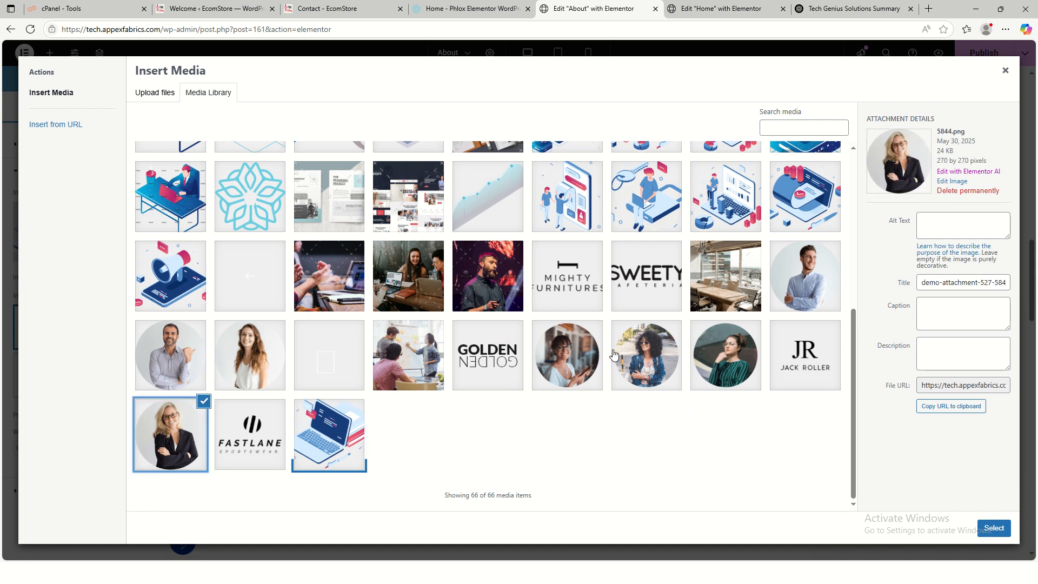
{"action": "left_click", "coordinate": [170, 350]}
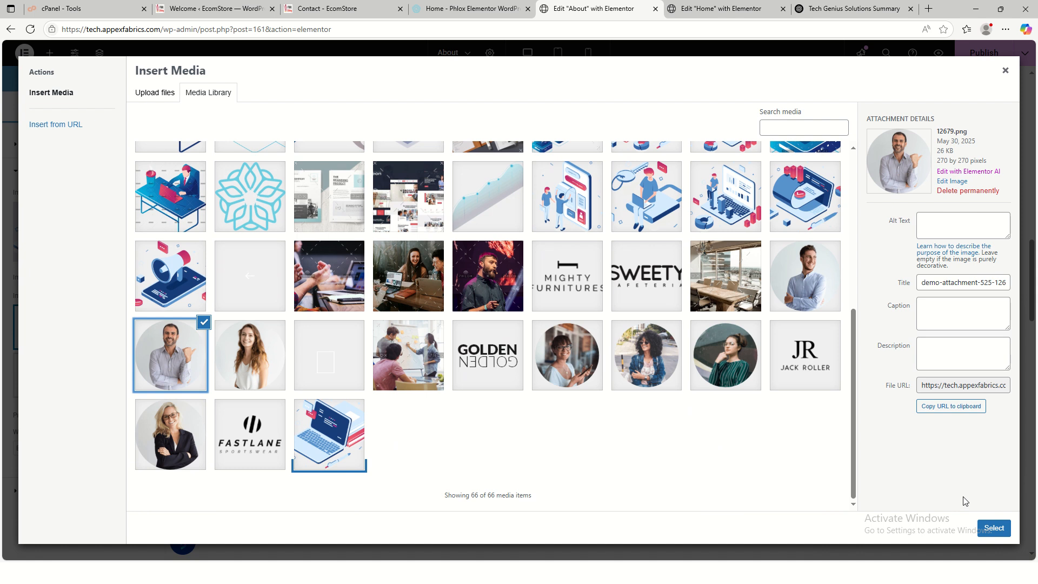
{"action": "left_click", "coordinate": [993, 528]}
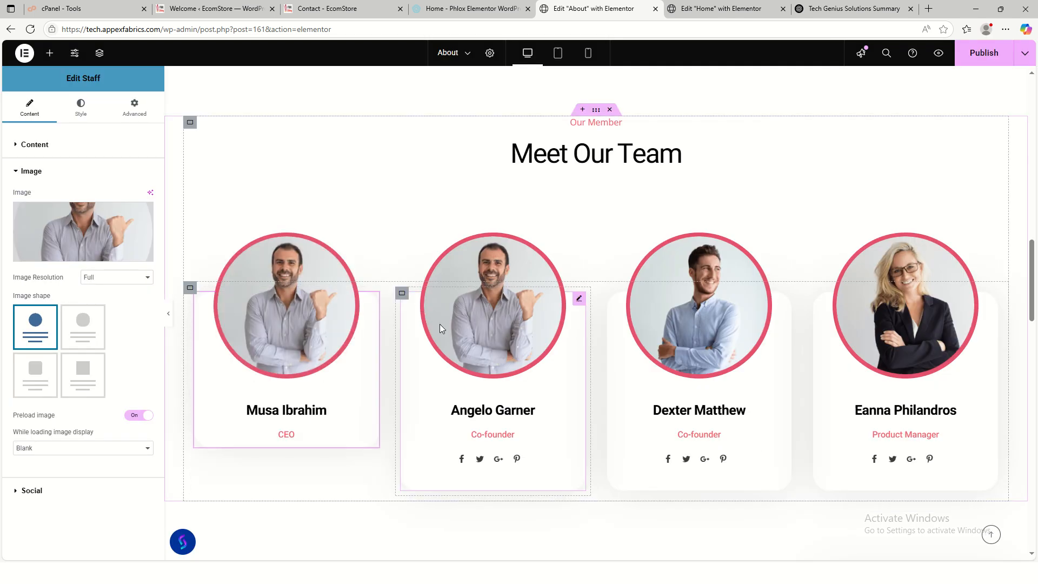
- Enter a new staff name on the second team card and switch Enable Socials off
{"action": "left_click", "coordinate": [568, 306]}
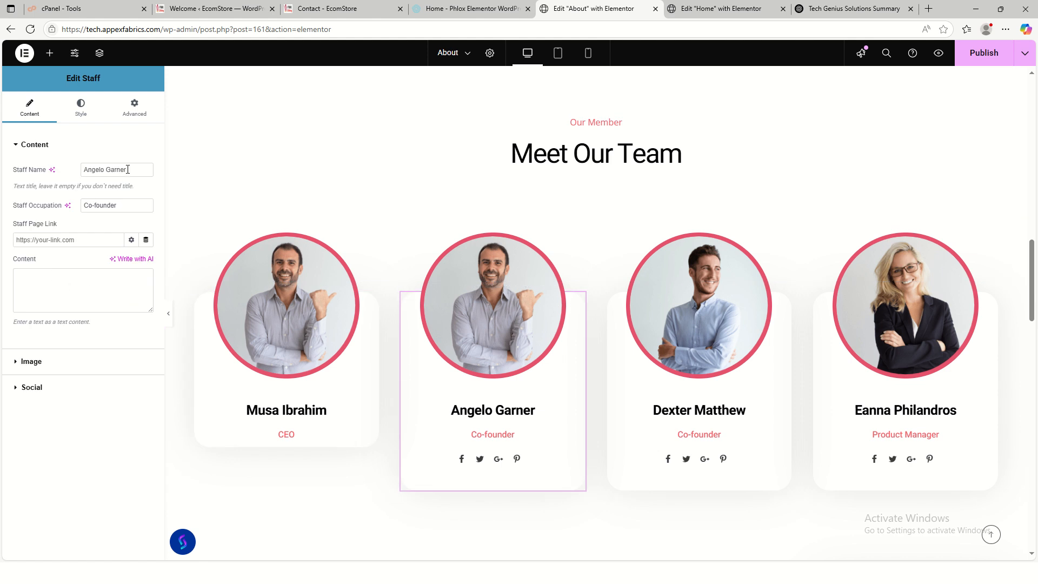
{"action": "type", "text": "m"}
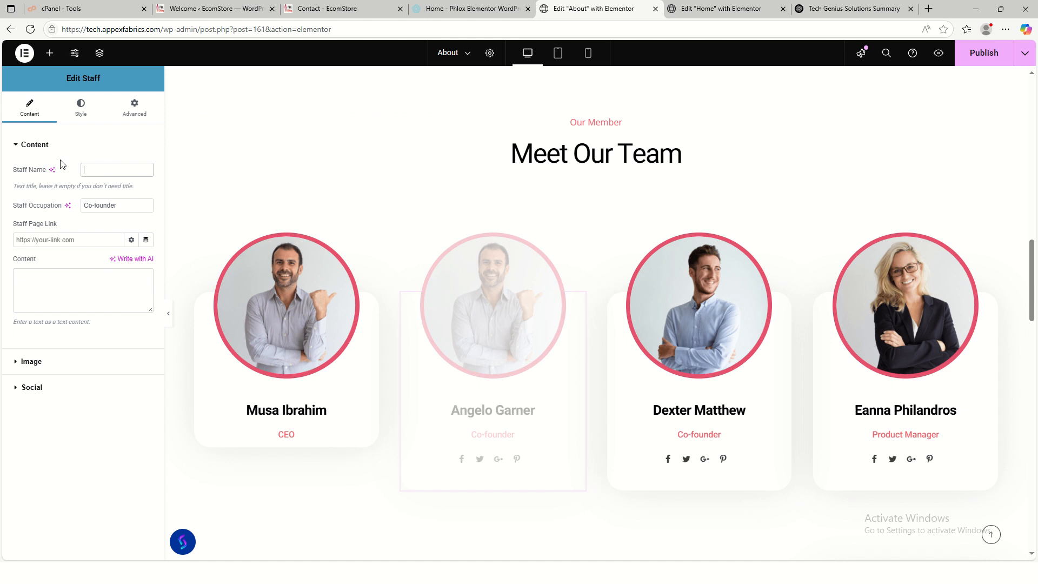
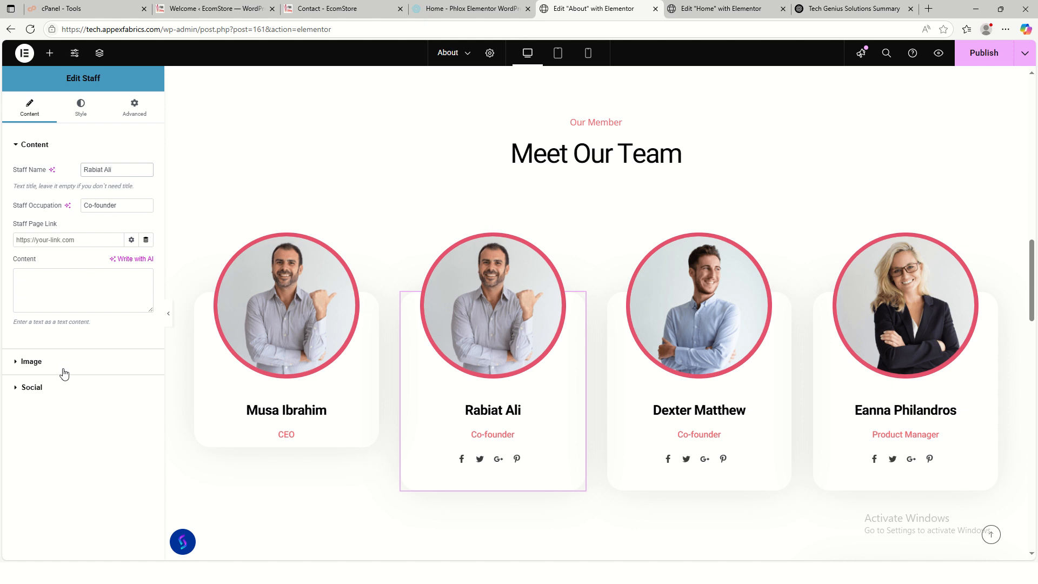
{"action": "left_click", "coordinate": [56, 387]}
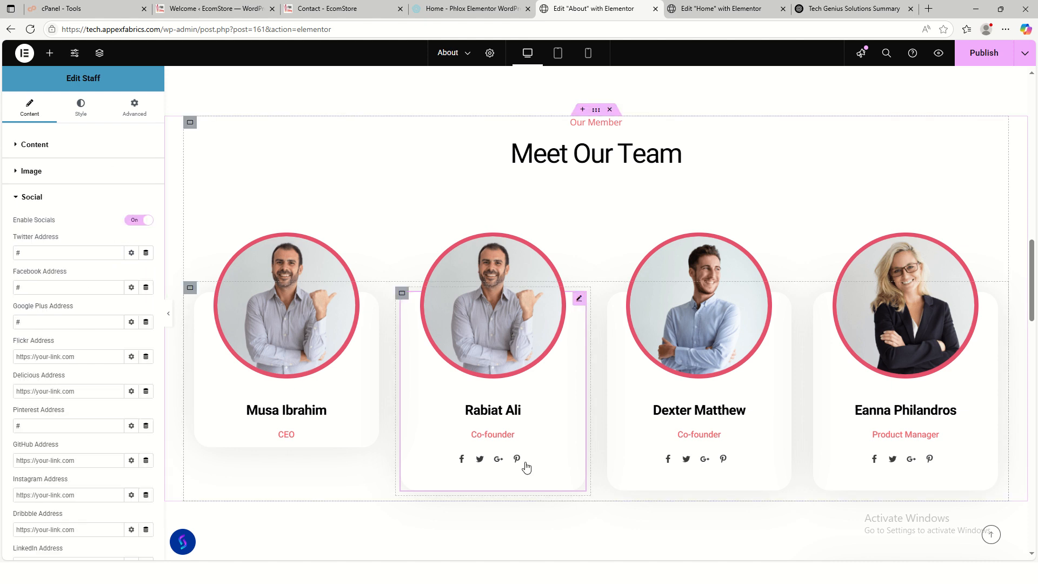
{"action": "left_click", "coordinate": [136, 220]}
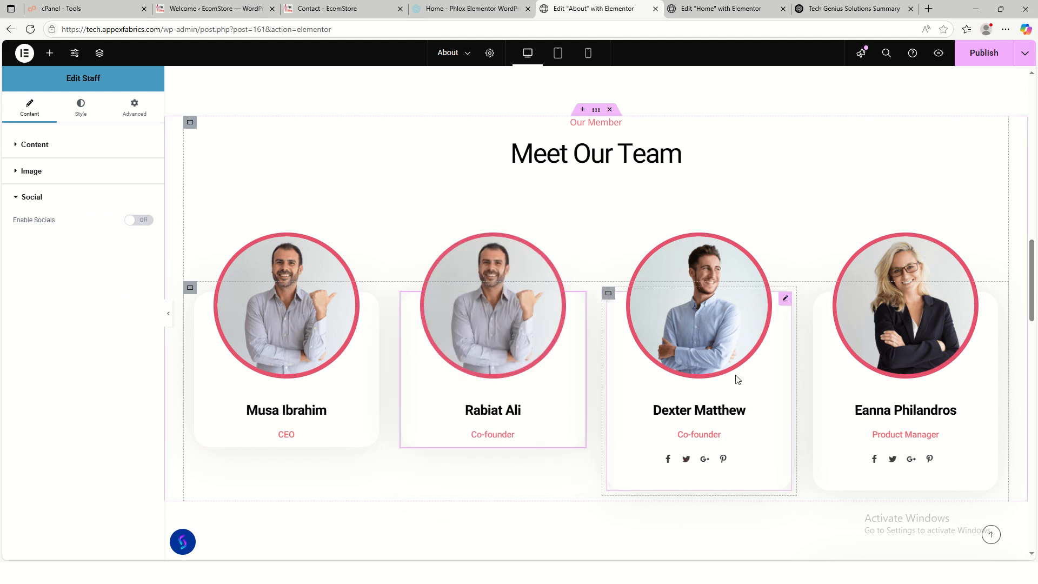
- Retype the third team card's staff name and switch its socials off
{"action": "left_click", "coordinate": [783, 300]}
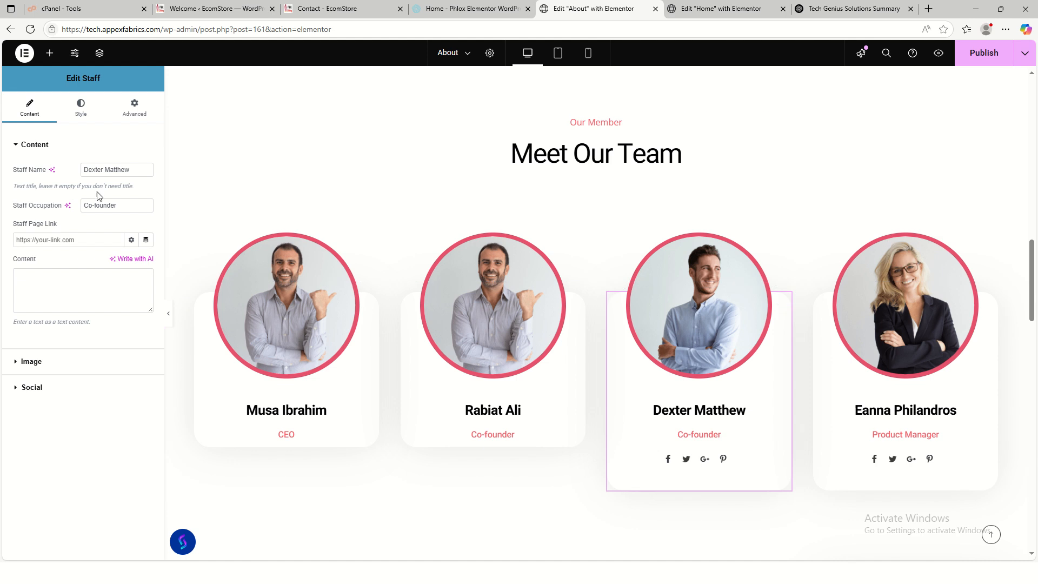
{"action": "left_click_drag", "start_coordinate": [106, 169], "coordinate": [76, 168]}
{"action": "type", "text": "jO"}
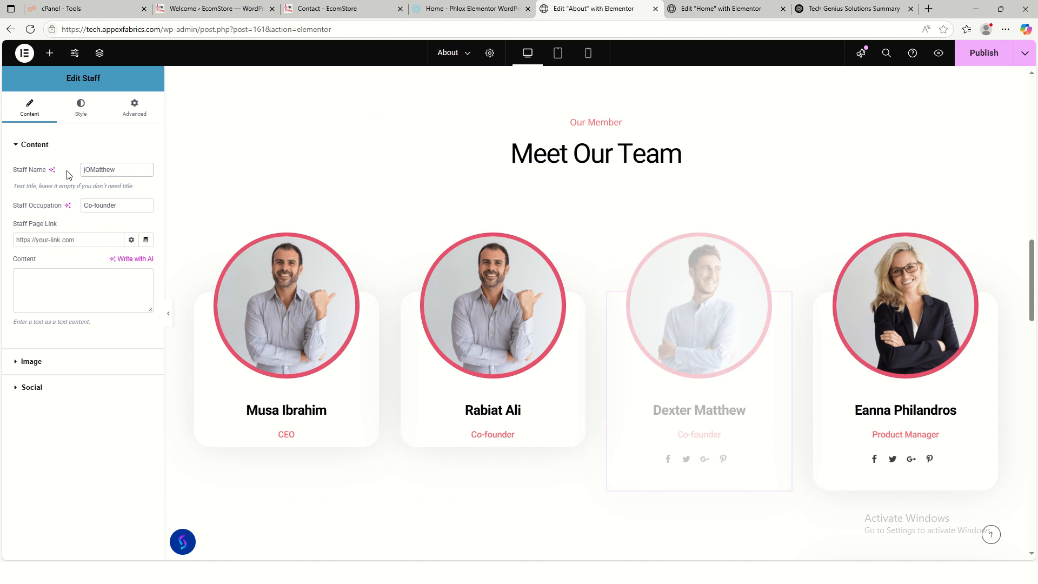
{"action": "key", "text": "BackSpace"}
{"action": "key", "text": "BackSpace"}
{"action": "type", "text": "John"}
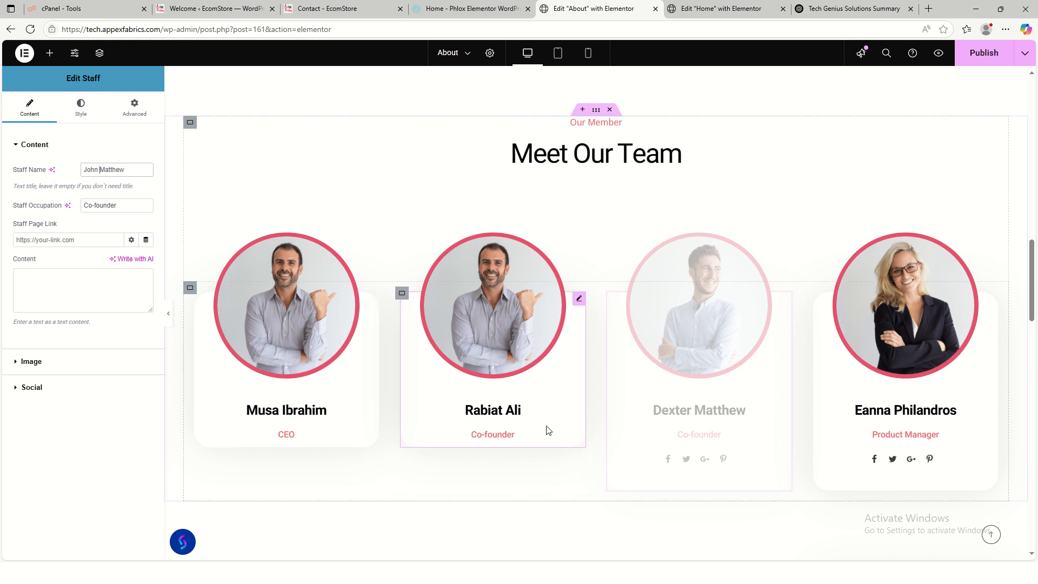
{"action": "left_click", "coordinate": [54, 385]}
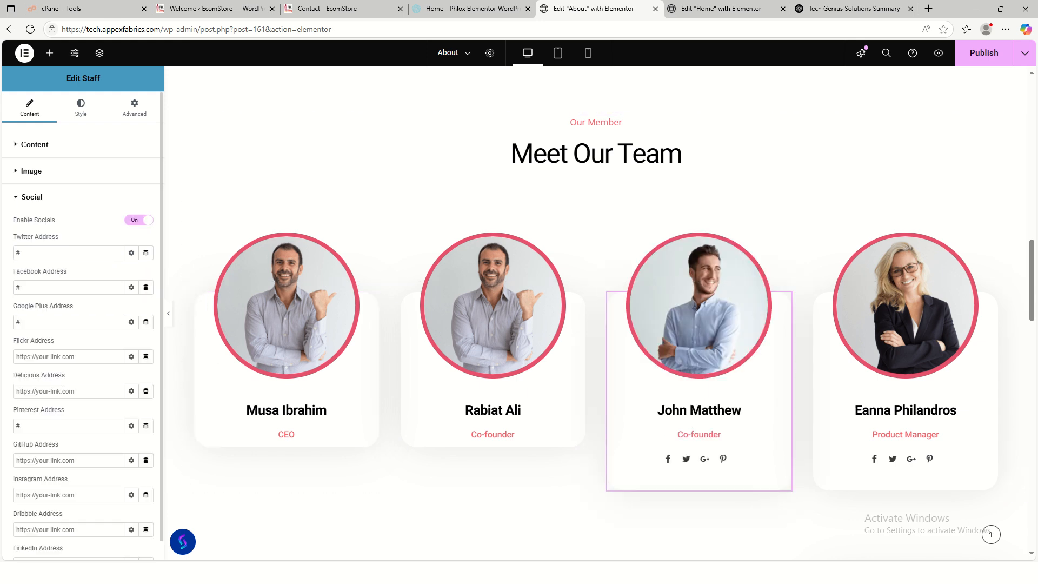
{"action": "left_click", "coordinate": [136, 221]}
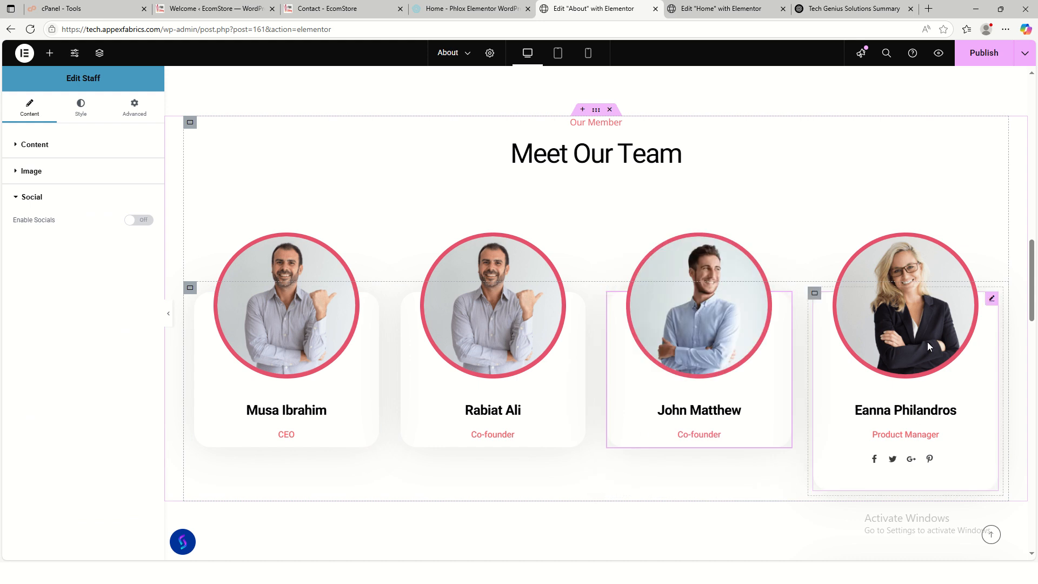
- Rename the fourth team card, set its occupation to CTO, and switch socials off
{"action": "left_click", "coordinate": [992, 299]}
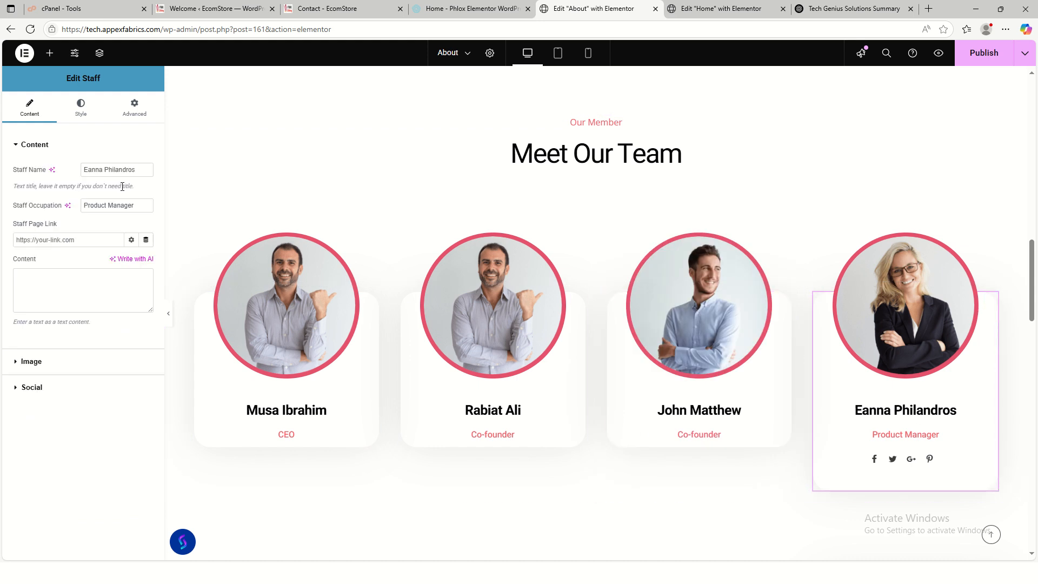
{"action": "left_click_drag", "start_coordinate": [138, 169], "coordinate": [75, 163]}
{"action": "type", "text": "Eest"}
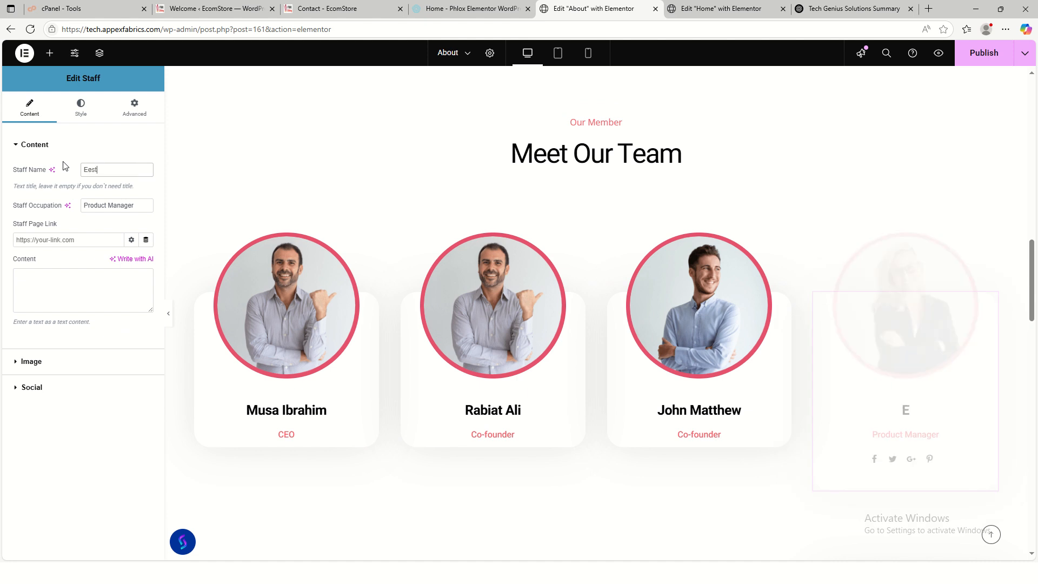
{"action": "key", "text": "BackSpace"}
{"action": "key", "text": "BackSpace"}
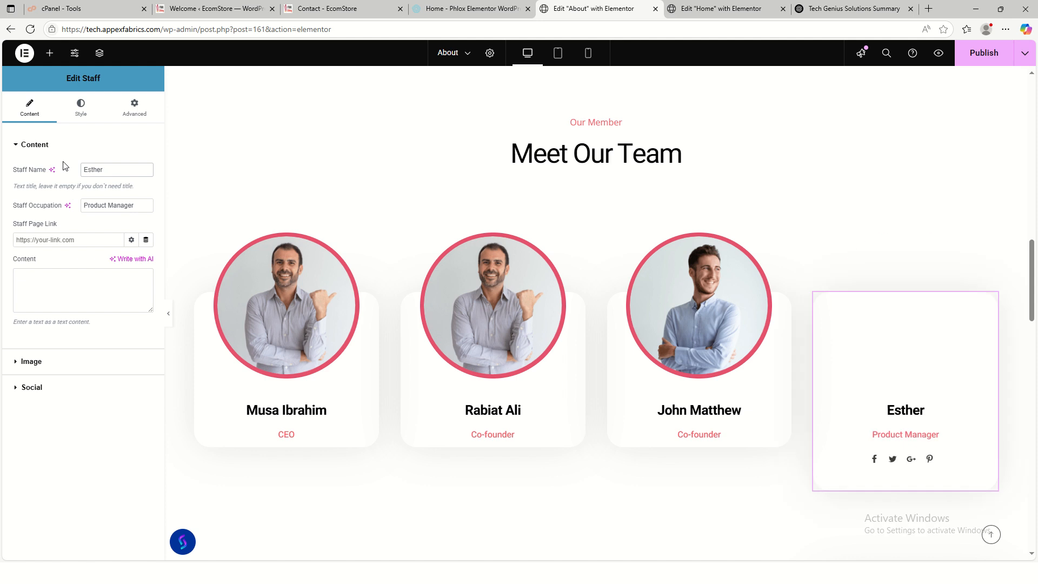
{"action": "type", "text": "sther e"}
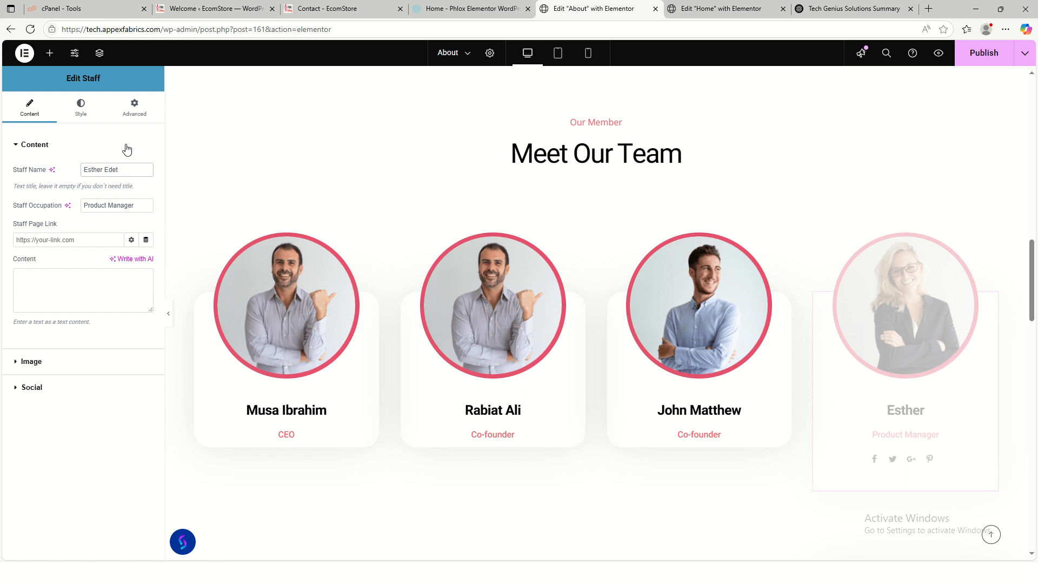
{"action": "key", "text": "Tab"}
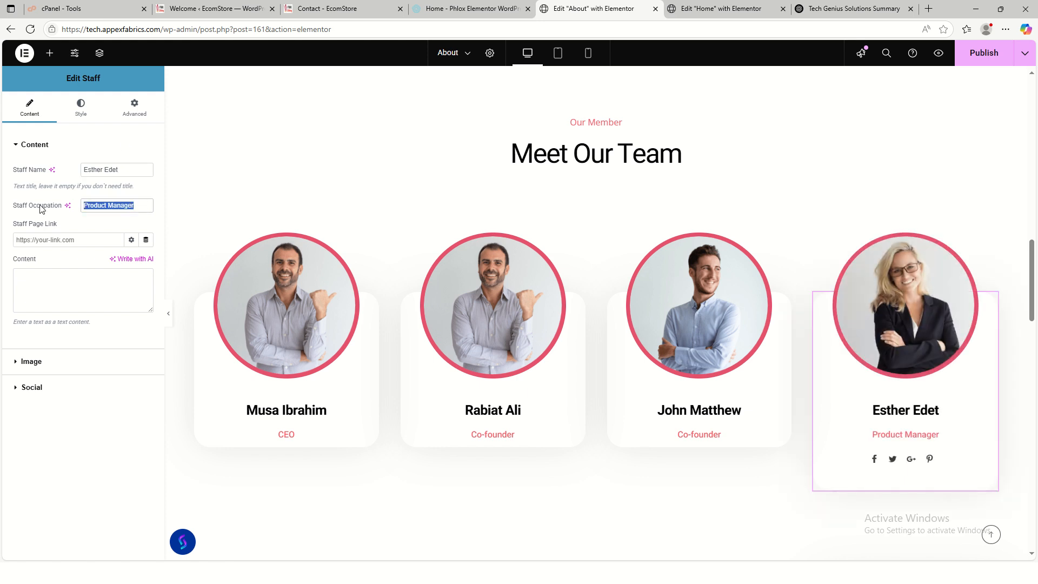
{"action": "type", "text": "CT"}
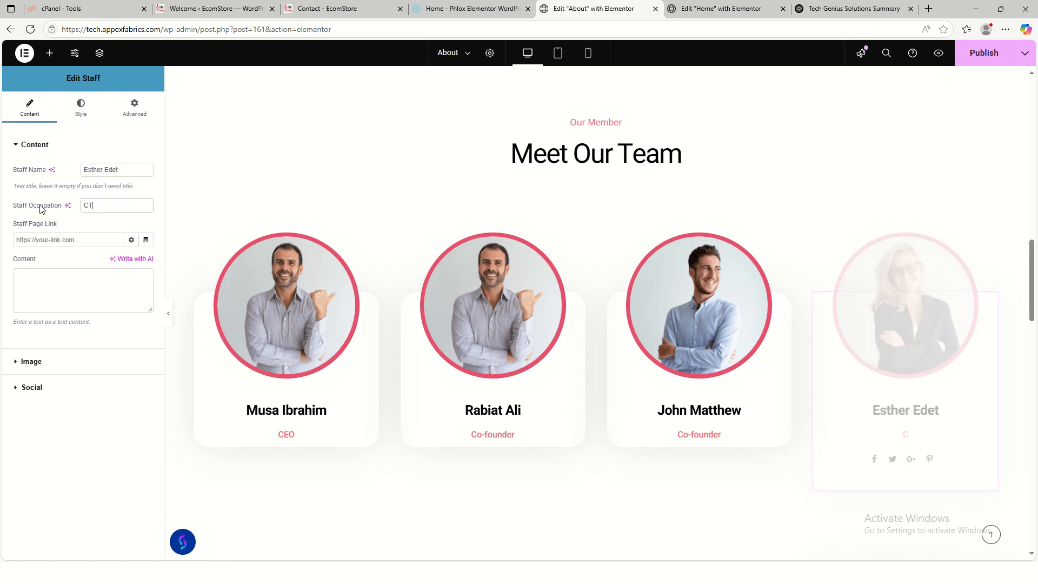
{"action": "type", "text": "O"}
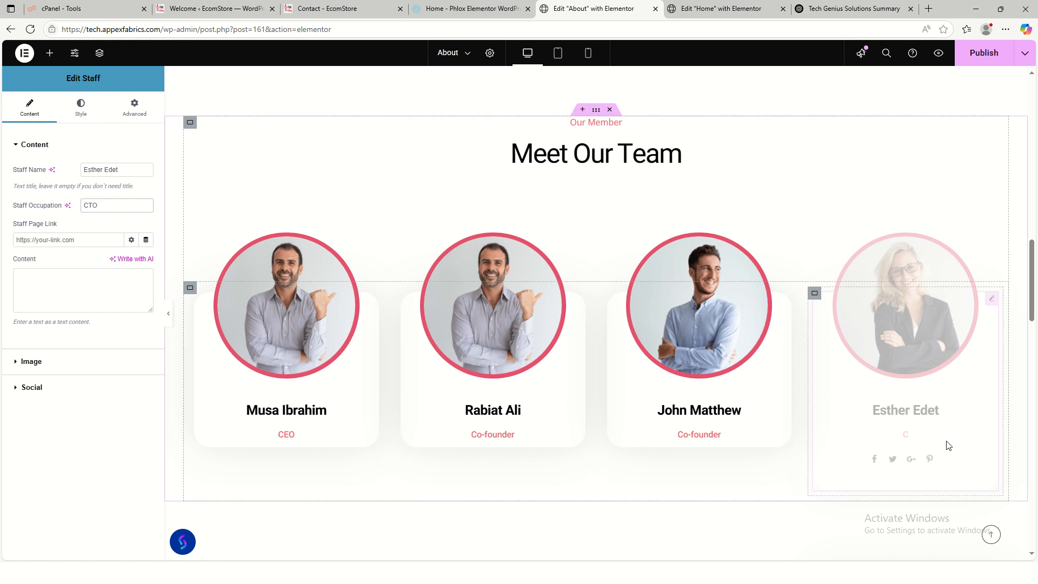
{"action": "left_click", "coordinate": [65, 387]}
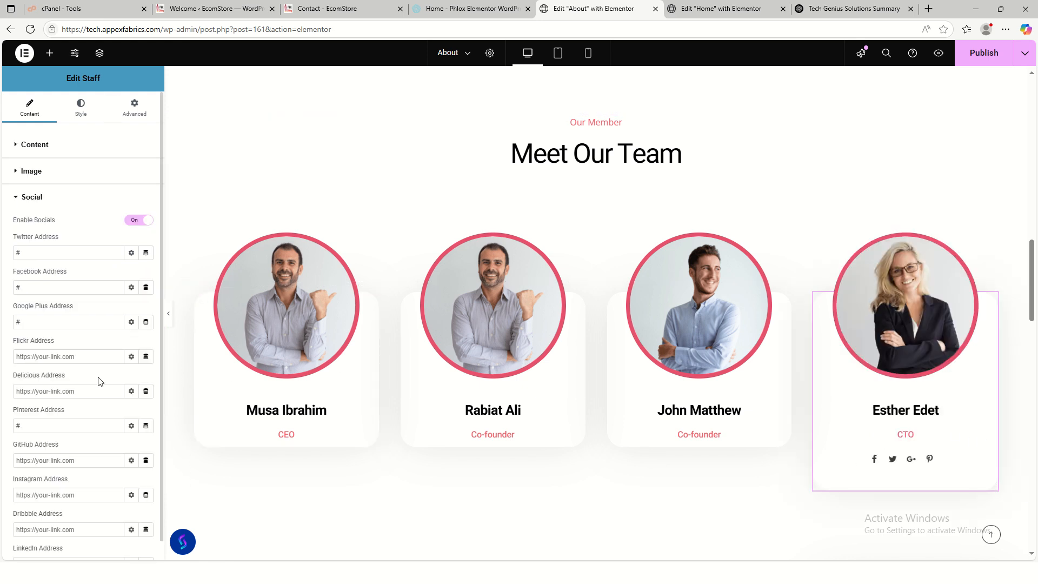
{"action": "left_click", "coordinate": [138, 220]}
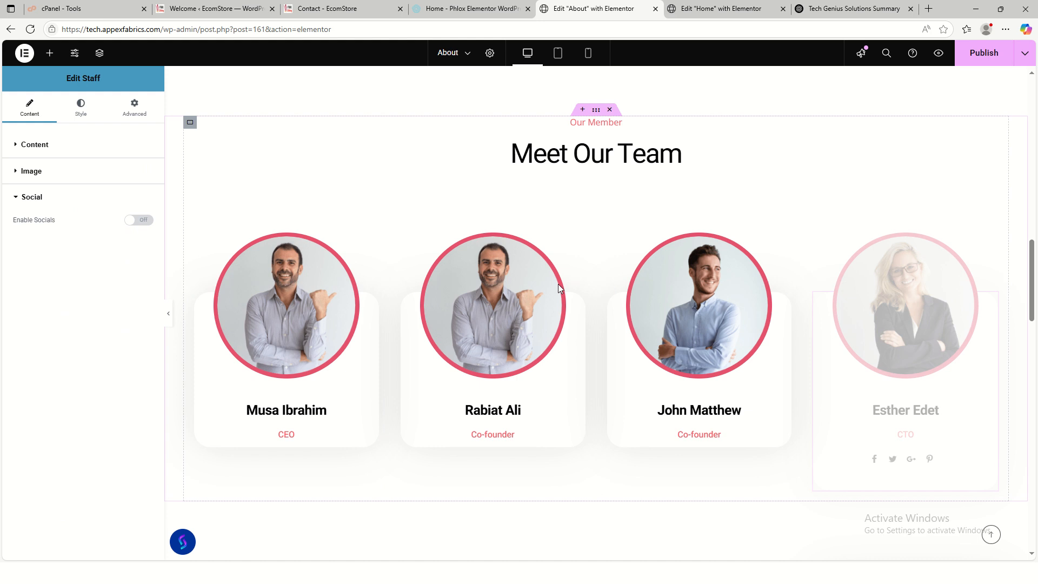
- Move the navy stats section up between the team section and Our Values
{"action": "scroll", "coordinate": [765, 378], "scroll_direction": "down", "scroll_amount": 5}
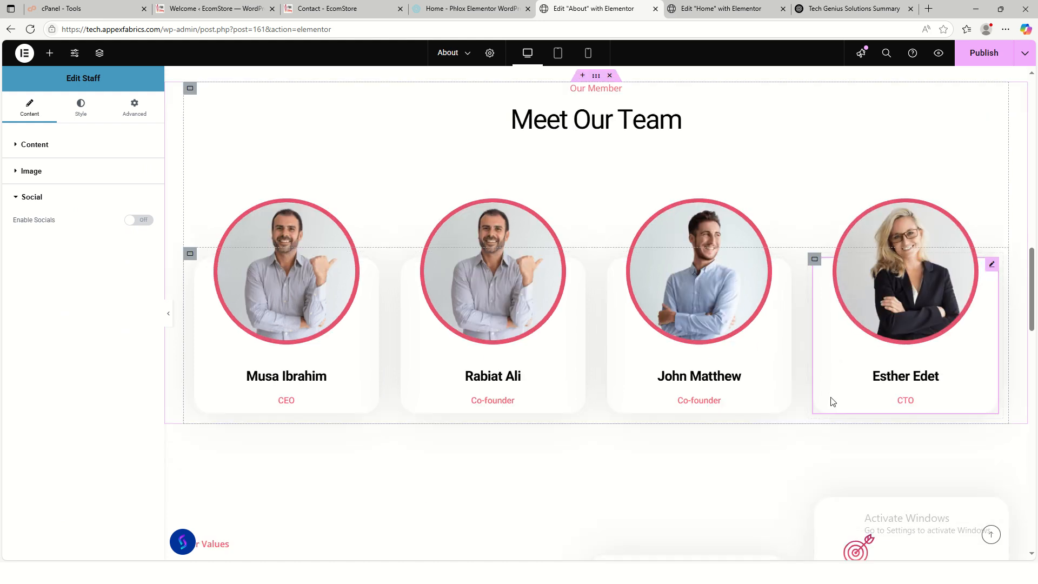
{"action": "scroll", "coordinate": [452, 408], "scroll_direction": "down", "scroll_amount": 3}
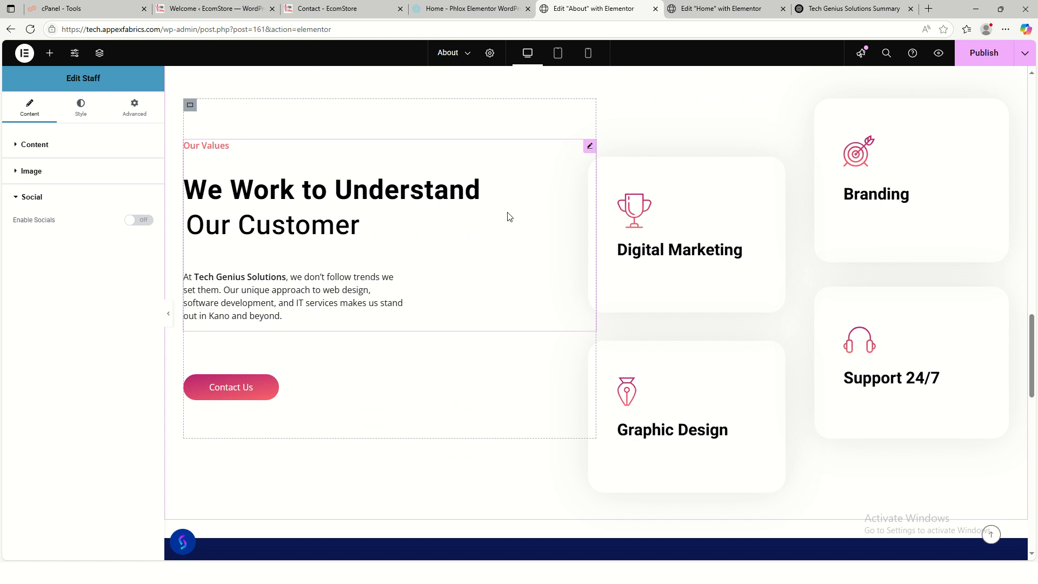
{"action": "scroll", "coordinate": [591, 331], "scroll_direction": "down", "scroll_amount": 4}
{"action": "scroll", "coordinate": [809, 285], "scroll_direction": "up", "scroll_amount": 15}
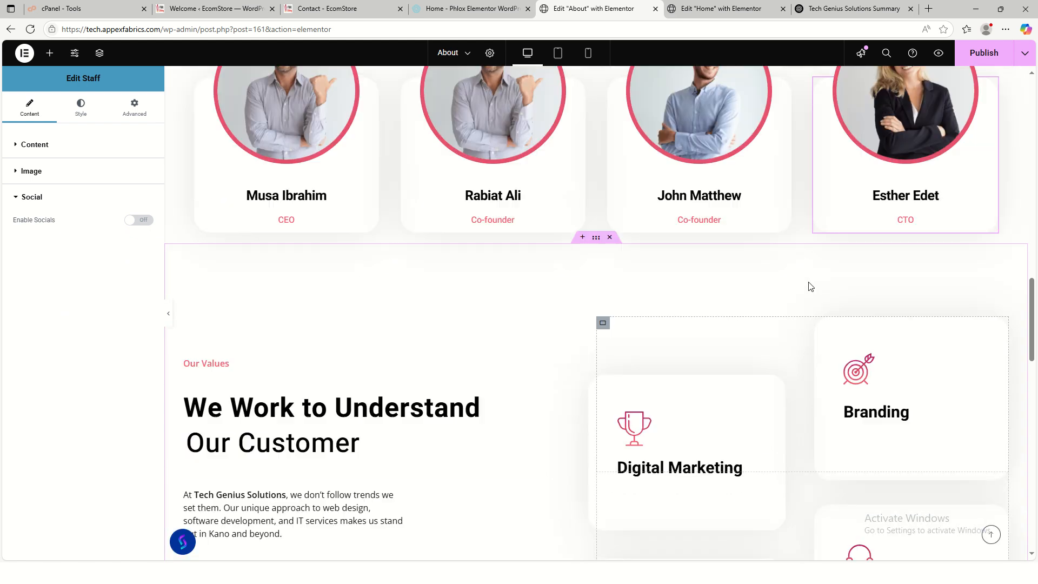
{"action": "scroll", "coordinate": [800, 297], "scroll_direction": "up", "scroll_amount": 3}
{"action": "scroll", "coordinate": [784, 303], "scroll_direction": "down", "scroll_amount": 15}
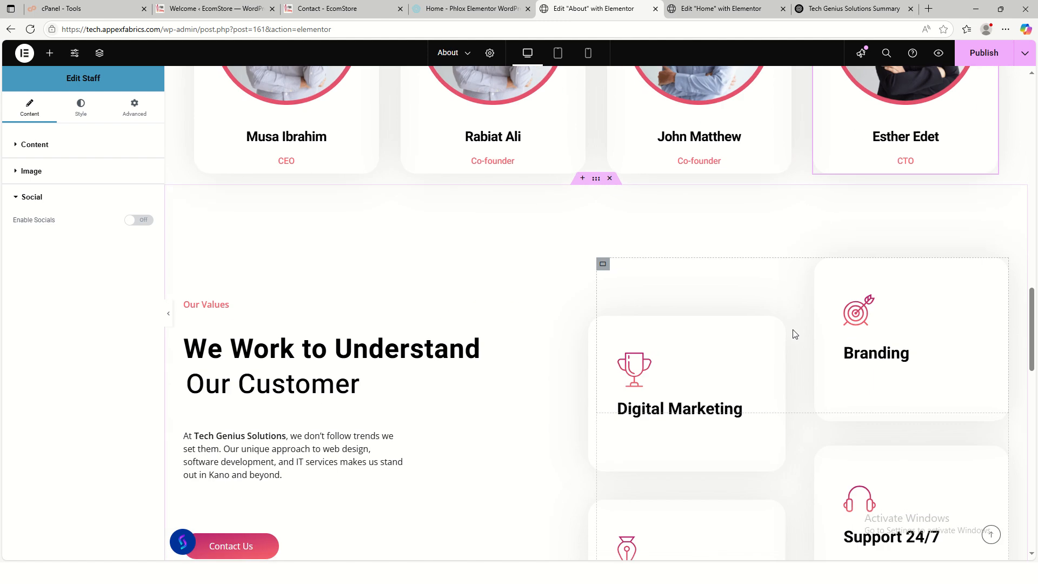
{"action": "scroll", "coordinate": [795, 336], "scroll_direction": "up", "scroll_amount": 10}
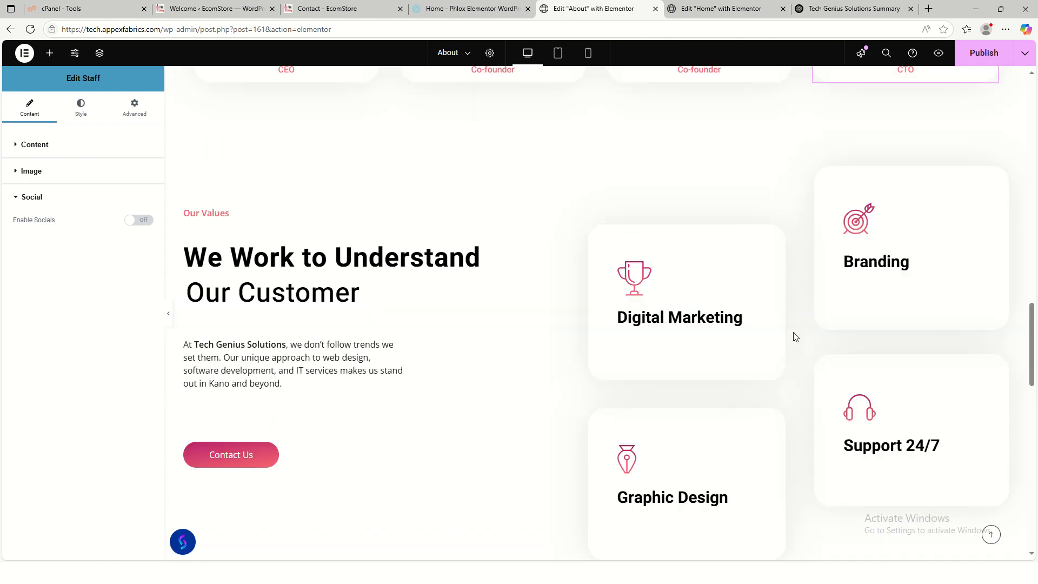
{"action": "scroll", "coordinate": [794, 336], "scroll_direction": "down", "scroll_amount": 5}
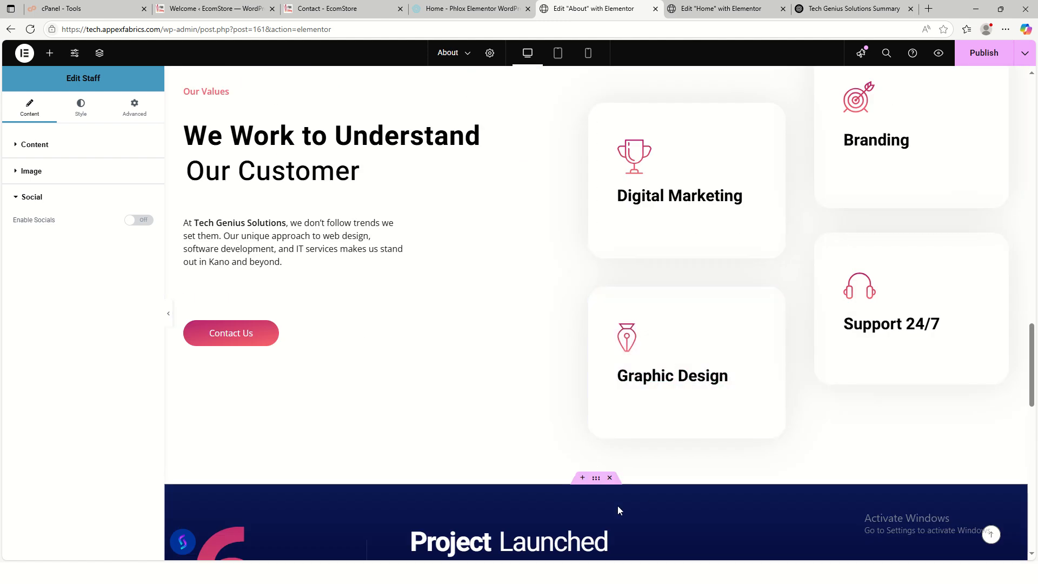
{"action": "scroll", "coordinate": [582, 411], "scroll_direction": "down", "scroll_amount": 3}
{"action": "left_click_drag", "start_coordinate": [596, 315], "coordinate": [598, 255]}
{"action": "scroll", "coordinate": [598, 249], "scroll_direction": "up", "scroll_amount": 8}
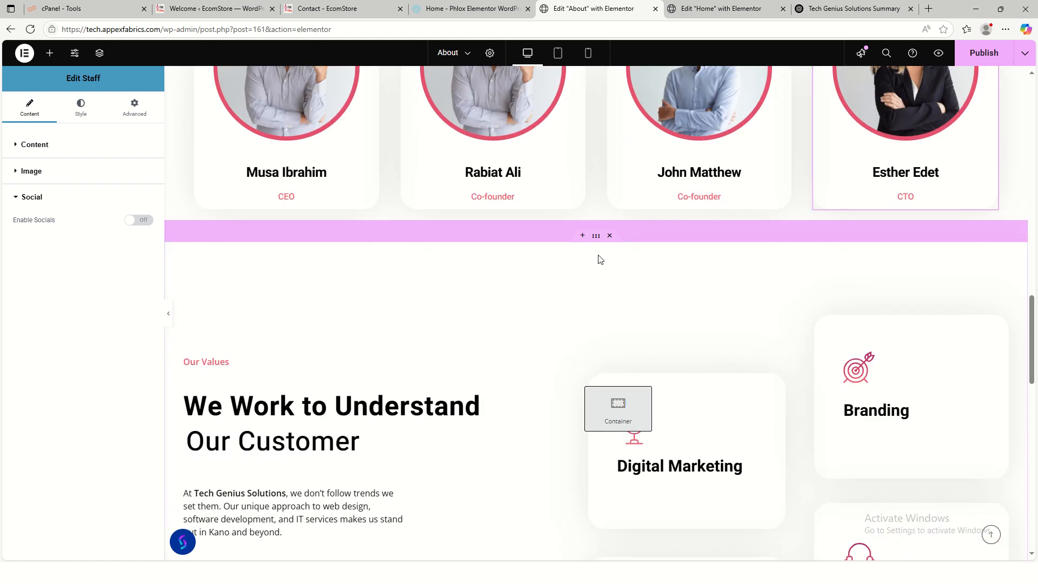
{"action": "left_click_drag", "start_coordinate": [726, 230], "coordinate": [726, 231]}
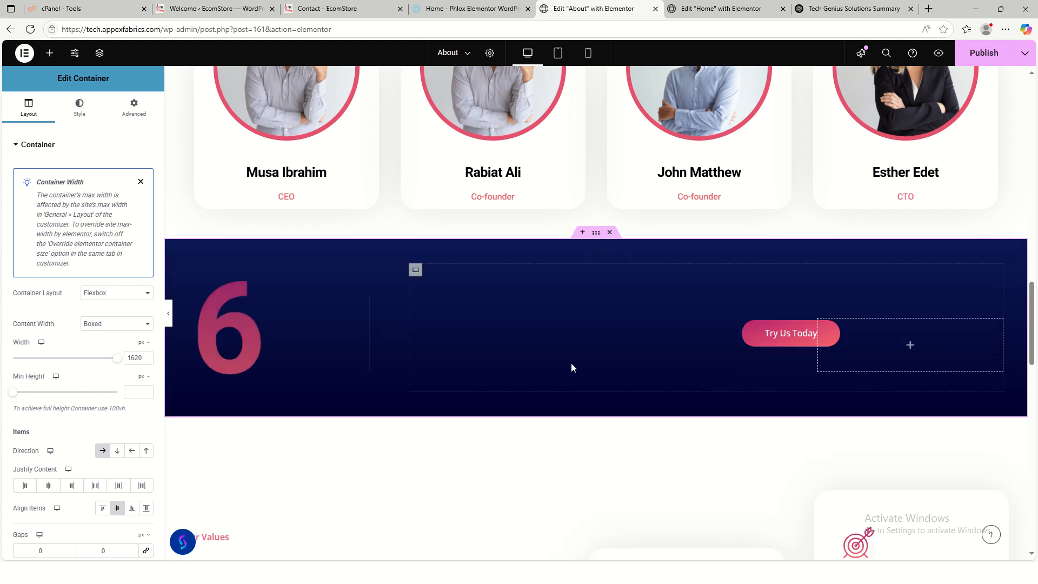
- Review the finished About page from the top, then switch to the live Contact page
{"action": "scroll", "coordinate": [475, 400], "scroll_direction": "up", "scroll_amount": 6}
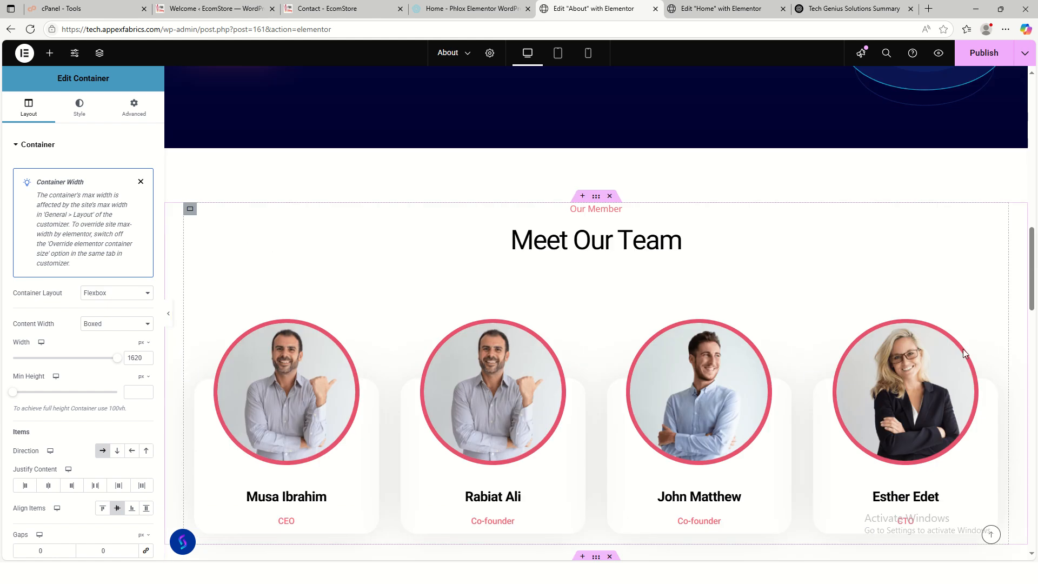
{"action": "scroll", "coordinate": [669, 449], "scroll_direction": "down", "scroll_amount": 5}
{"action": "scroll", "coordinate": [886, 382], "scroll_direction": "down", "scroll_amount": 6}
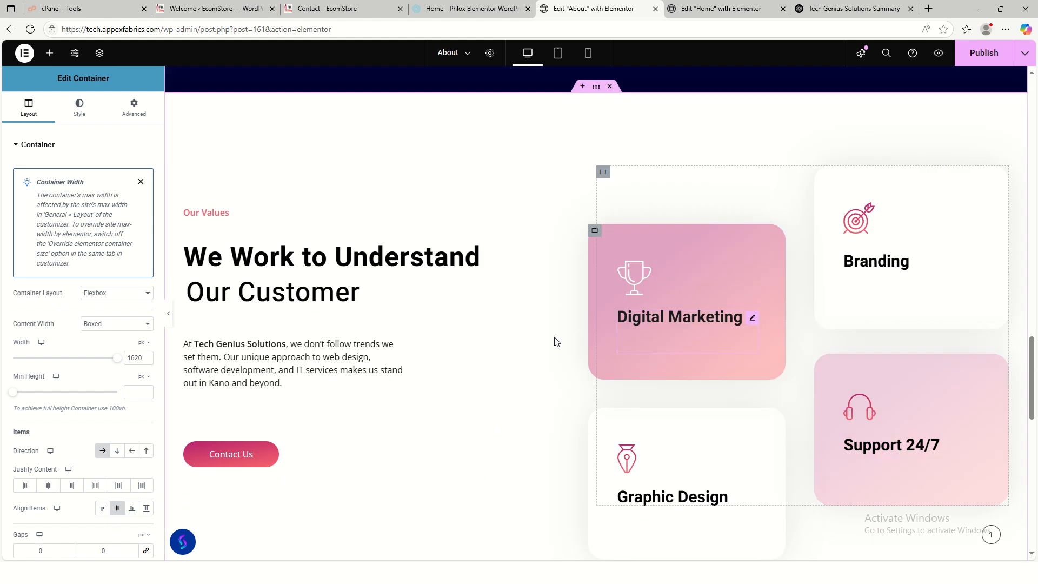
{"action": "scroll", "coordinate": [993, 402], "scroll_direction": "down", "scroll_amount": 10}
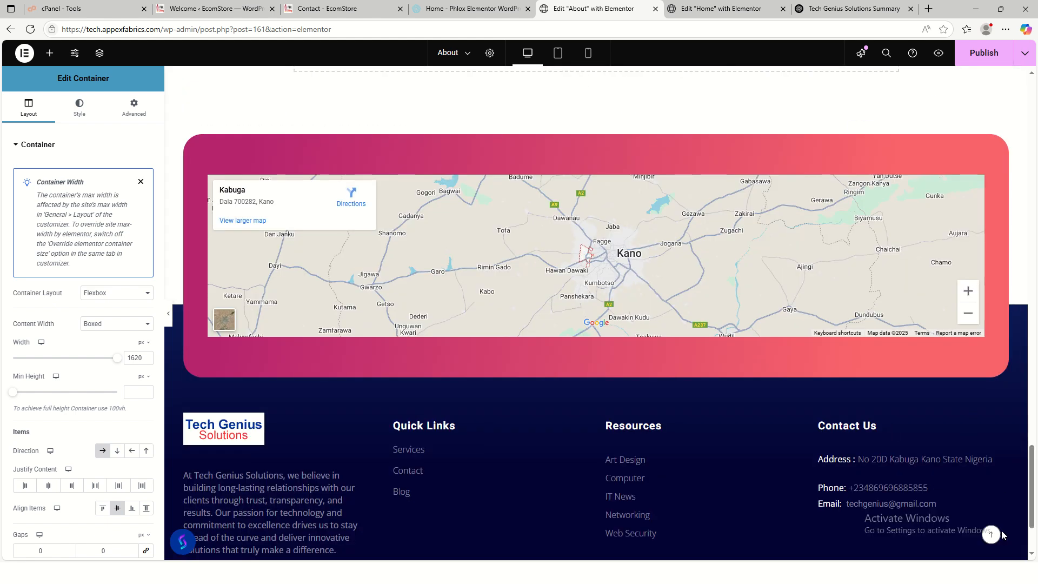
{"action": "left_click", "coordinate": [992, 535]}
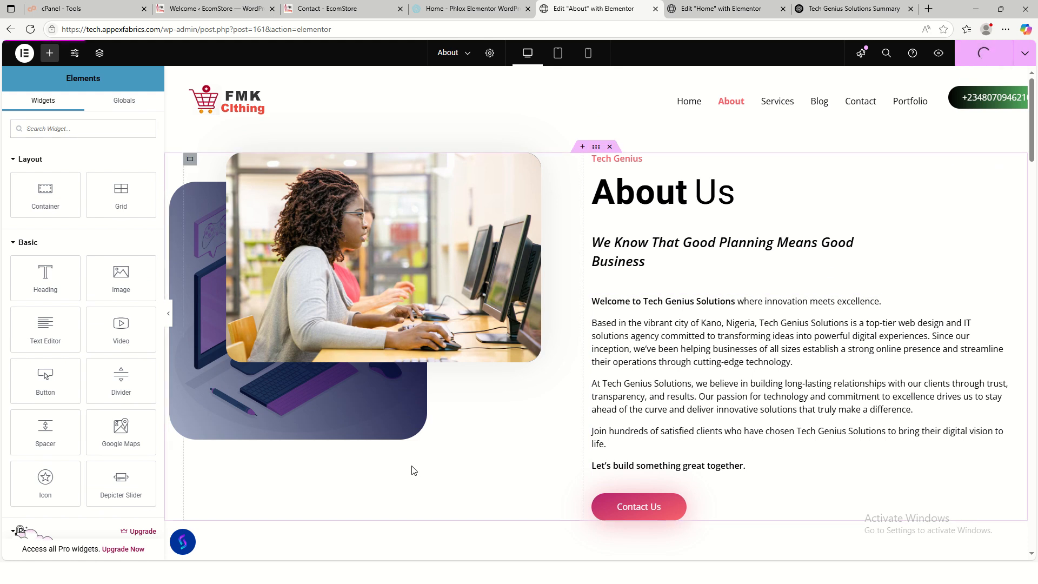
{"action": "scroll", "coordinate": [563, 427], "scroll_direction": "down", "scroll_amount": 8}
{"action": "scroll", "coordinate": [563, 428], "scroll_direction": "down", "scroll_amount": 10}
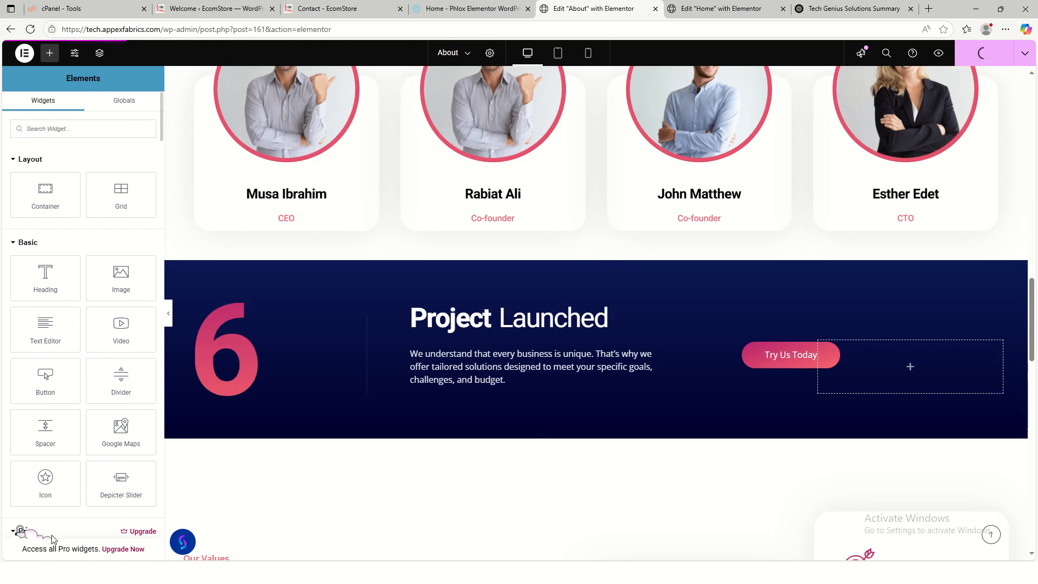
{"action": "scroll", "coordinate": [487, 459], "scroll_direction": "down", "scroll_amount": 10}
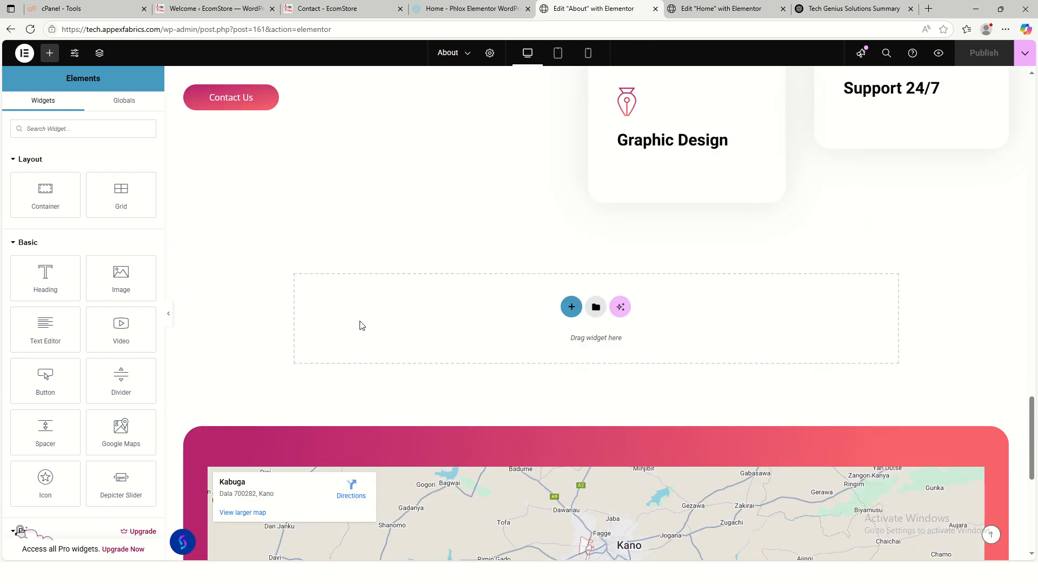
{"action": "left_click", "coordinate": [324, 8]}
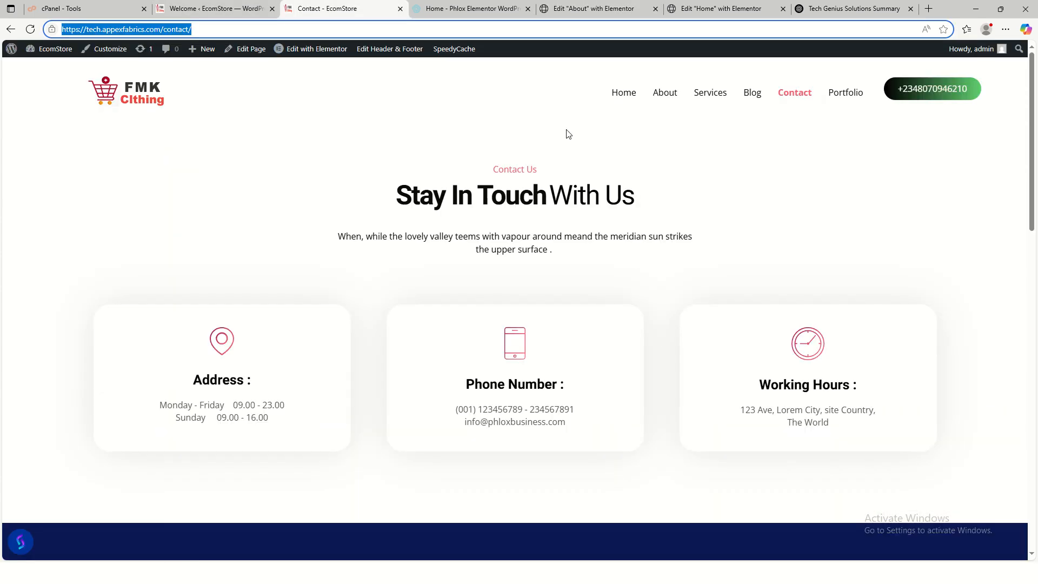
- Check the live About page down to the footer, then go to the live Services page
{"action": "left_click", "coordinate": [673, 98]}
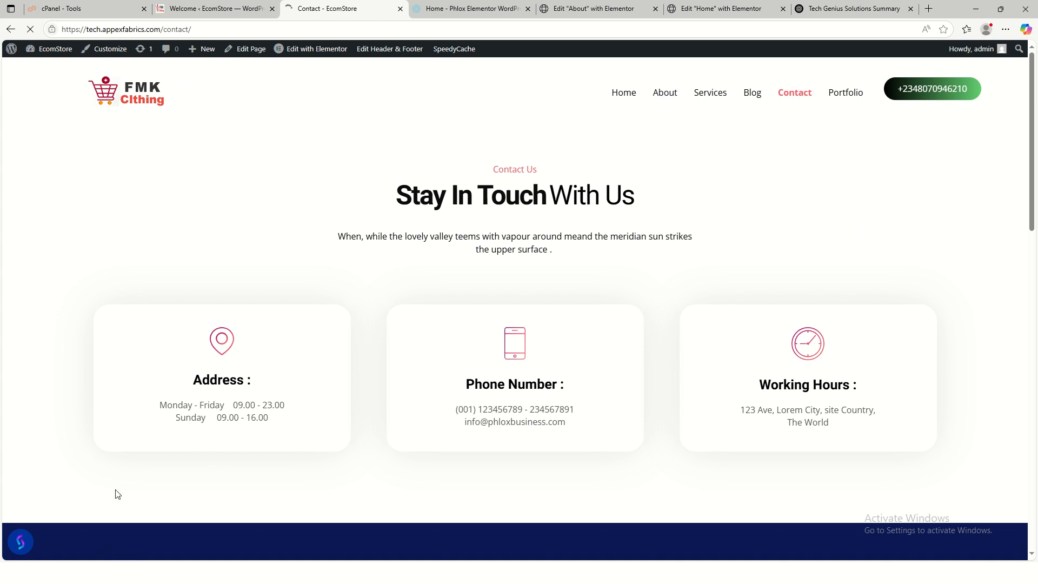
{"action": "scroll", "coordinate": [443, 342], "scroll_direction": "down", "scroll_amount": 3}
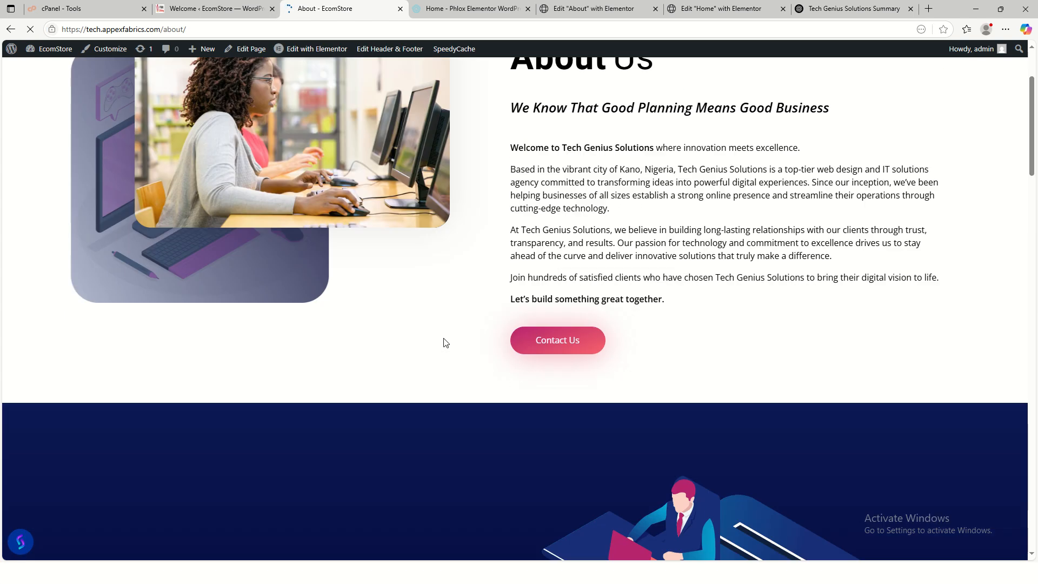
{"action": "scroll", "coordinate": [443, 342], "scroll_direction": "down", "scroll_amount": 10}
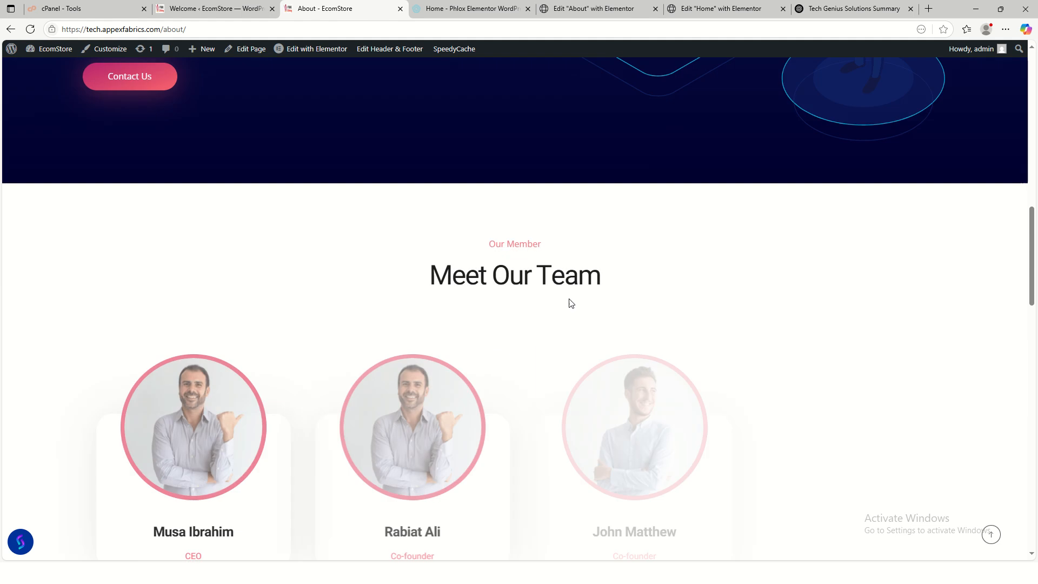
{"action": "scroll", "coordinate": [569, 303], "scroll_direction": "down", "scroll_amount": 6}
{"action": "scroll", "coordinate": [725, 364], "scroll_direction": "down", "scroll_amount": 5}
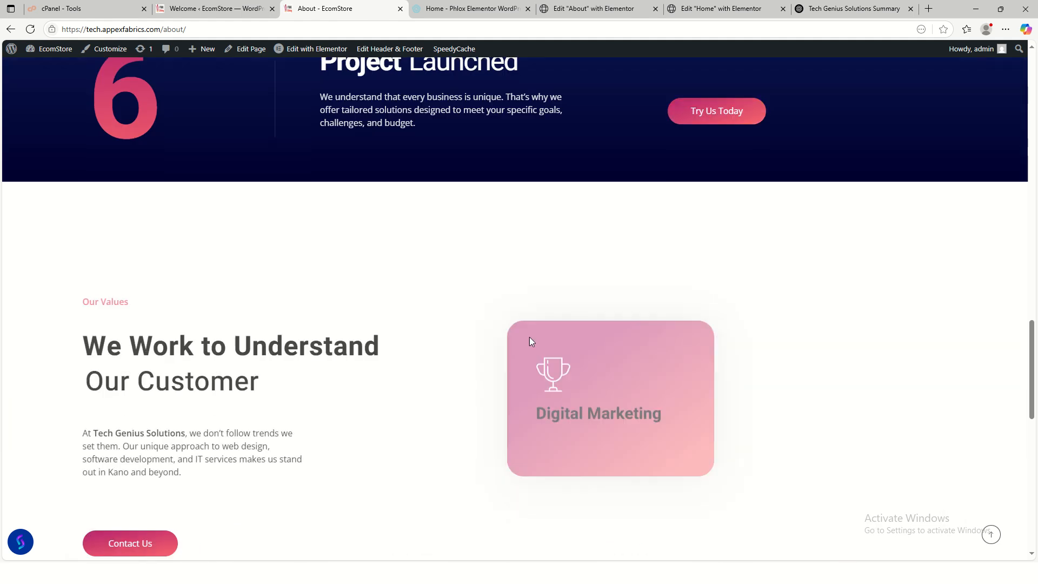
{"action": "scroll", "coordinate": [529, 337], "scroll_direction": "down", "scroll_amount": 12}
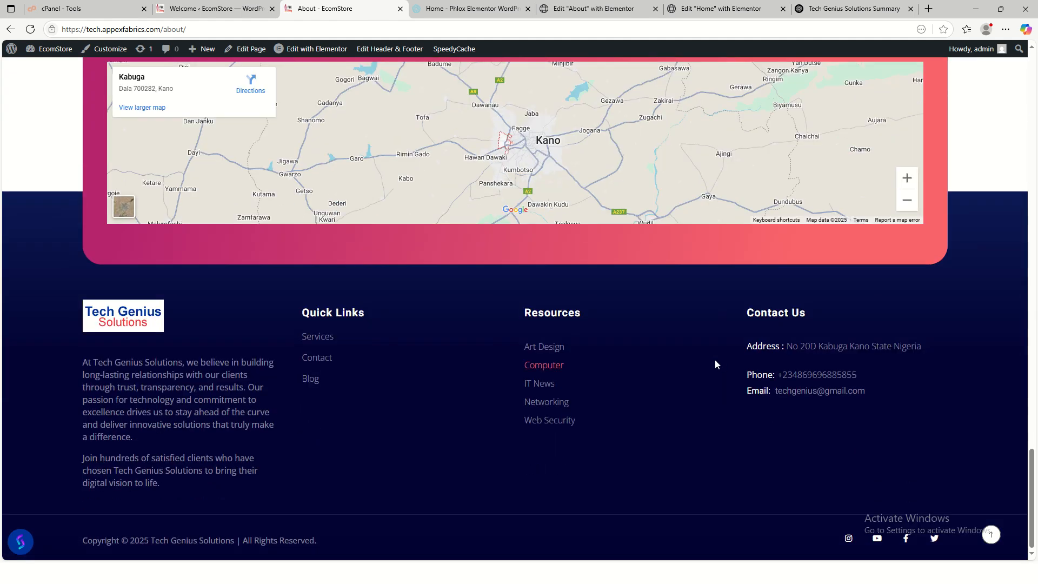
{"action": "scroll", "coordinate": [687, 358], "scroll_direction": "up", "scroll_amount": 5}
{"action": "scroll", "coordinate": [622, 371], "scroll_direction": "down", "scroll_amount": 5}
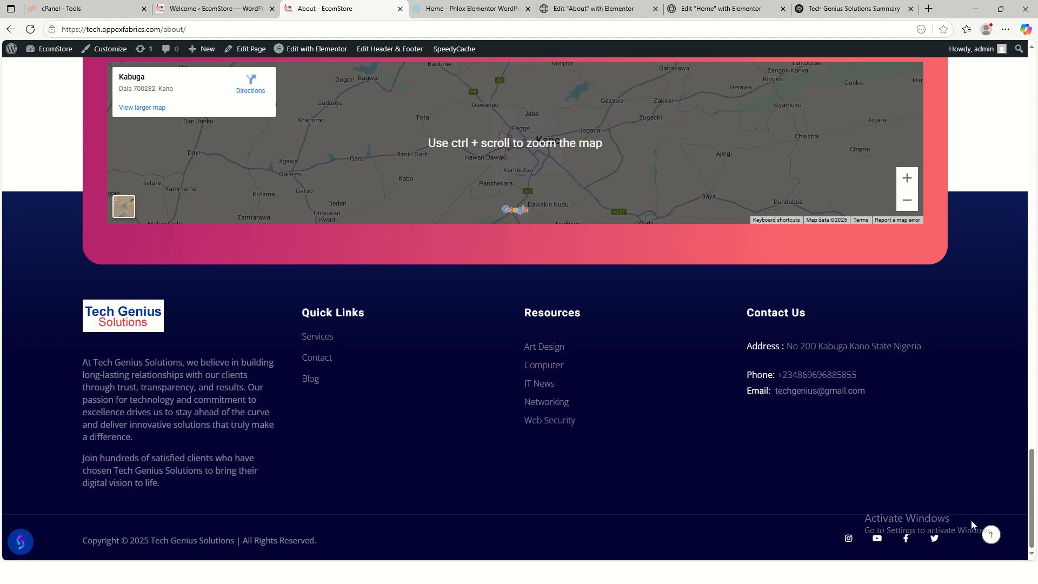
{"action": "left_click", "coordinate": [991, 535]}
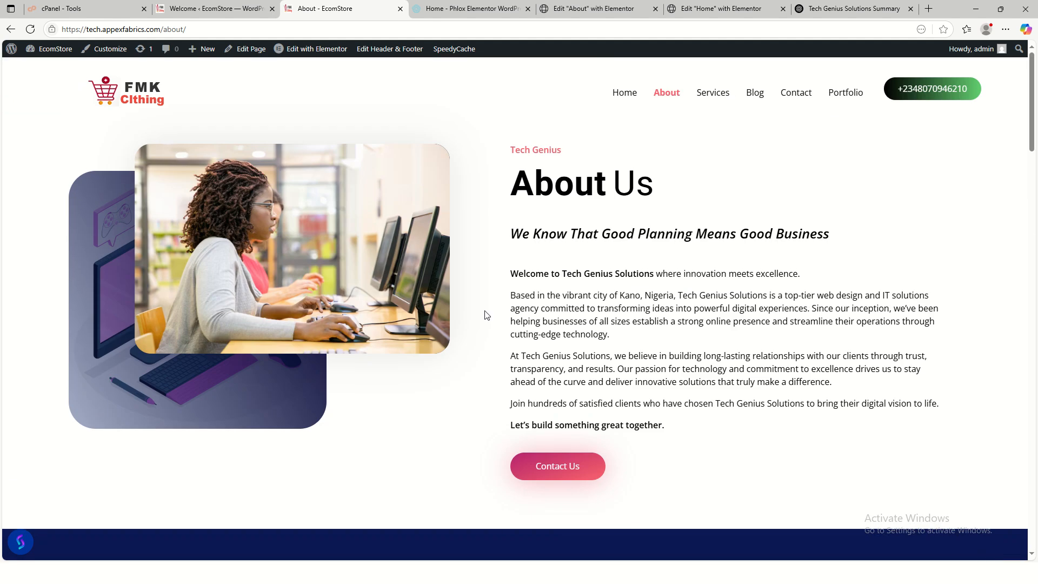
{"action": "left_click", "coordinate": [714, 96]}
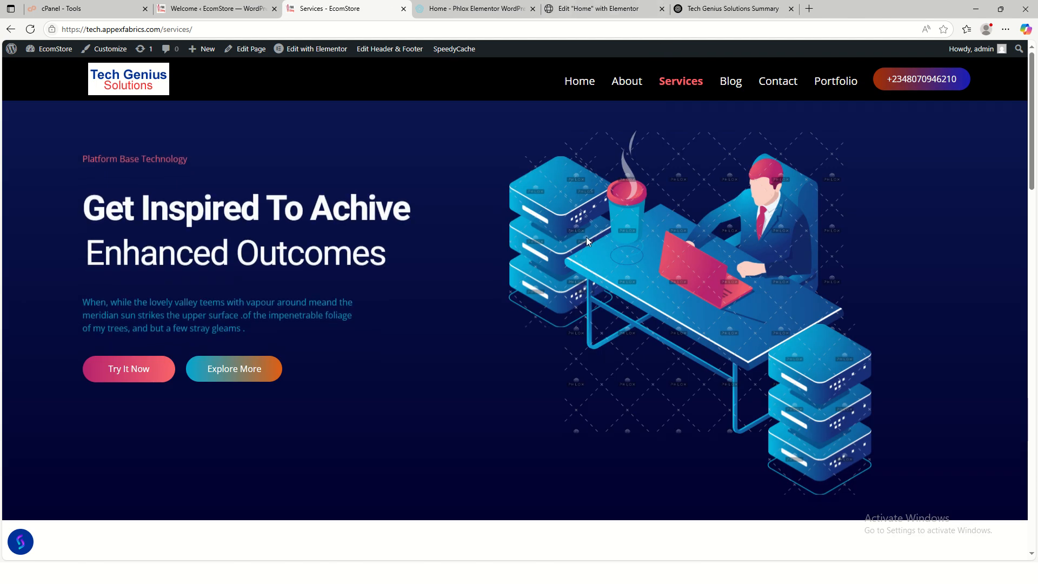
- Review the live Services page and open it with Edit with Elementor
{"action": "scroll", "coordinate": [573, 195], "scroll_direction": "down", "scroll_amount": 3}
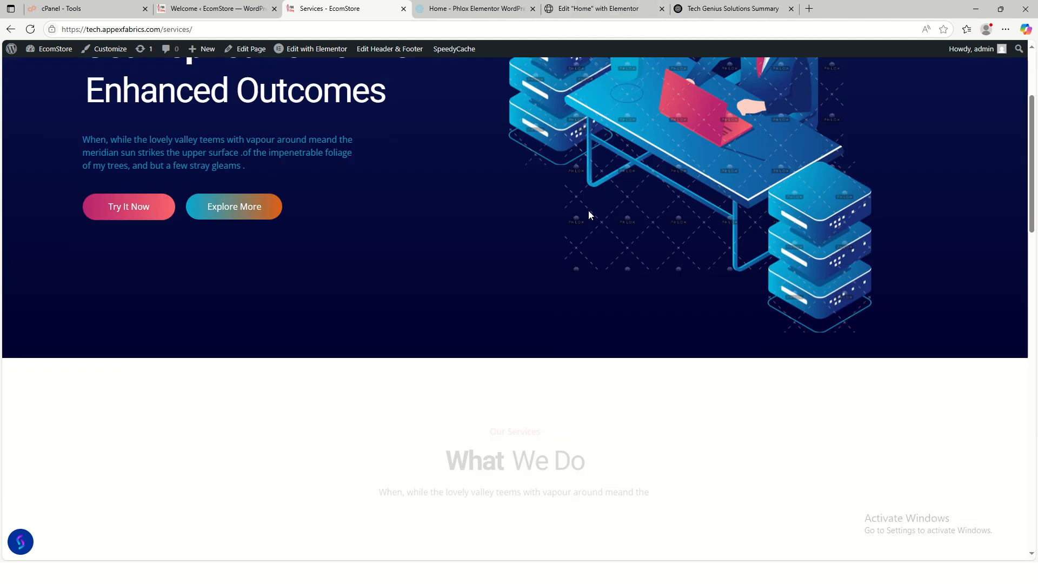
{"action": "scroll", "coordinate": [595, 211], "scroll_direction": "up", "scroll_amount": 3}
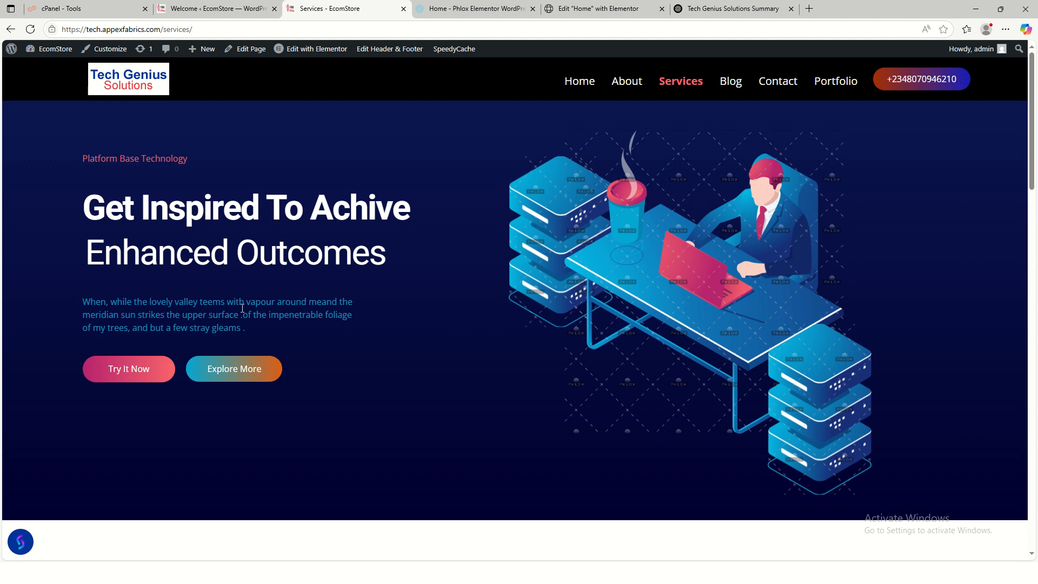
{"action": "scroll", "coordinate": [382, 316], "scroll_direction": "down", "scroll_amount": 15}
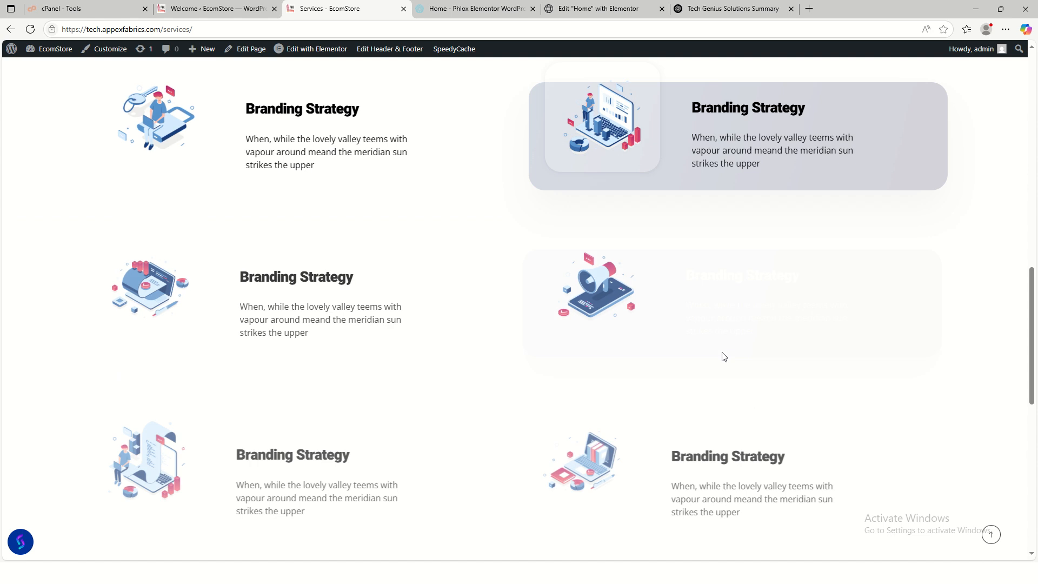
{"action": "scroll", "coordinate": [463, 351], "scroll_direction": "down", "scroll_amount": 5}
{"action": "scroll", "coordinate": [468, 351], "scroll_direction": "up", "scroll_amount": 12}
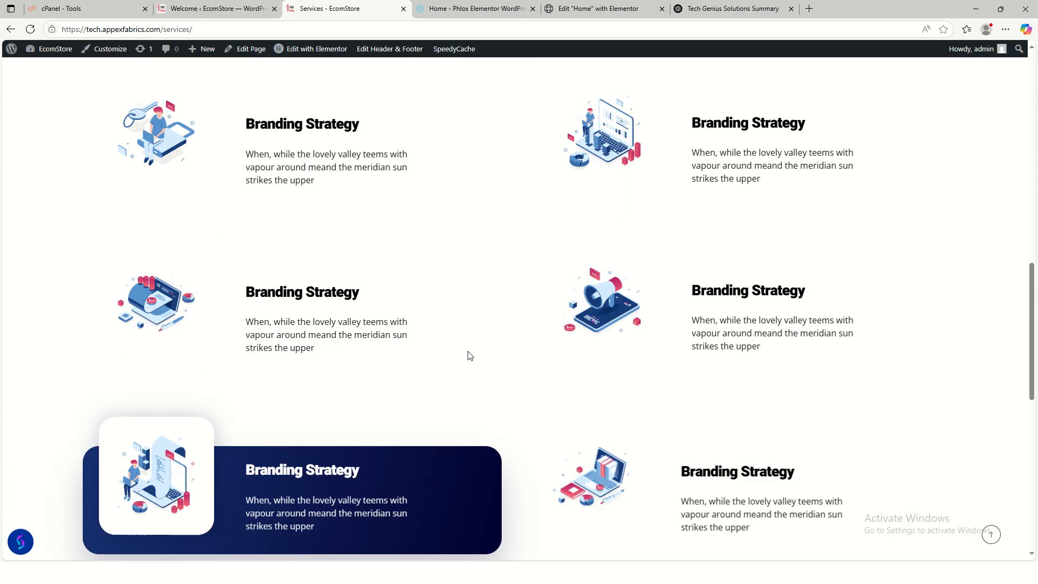
{"action": "scroll", "coordinate": [468, 355], "scroll_direction": "up", "scroll_amount": 4}
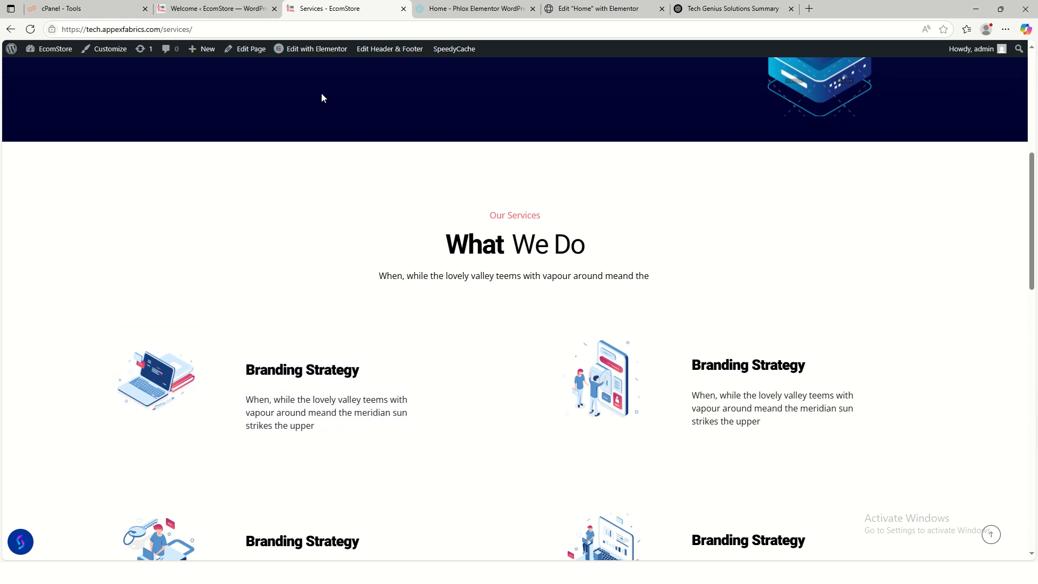
{"action": "mouse_move", "coordinate": [308, 50]}
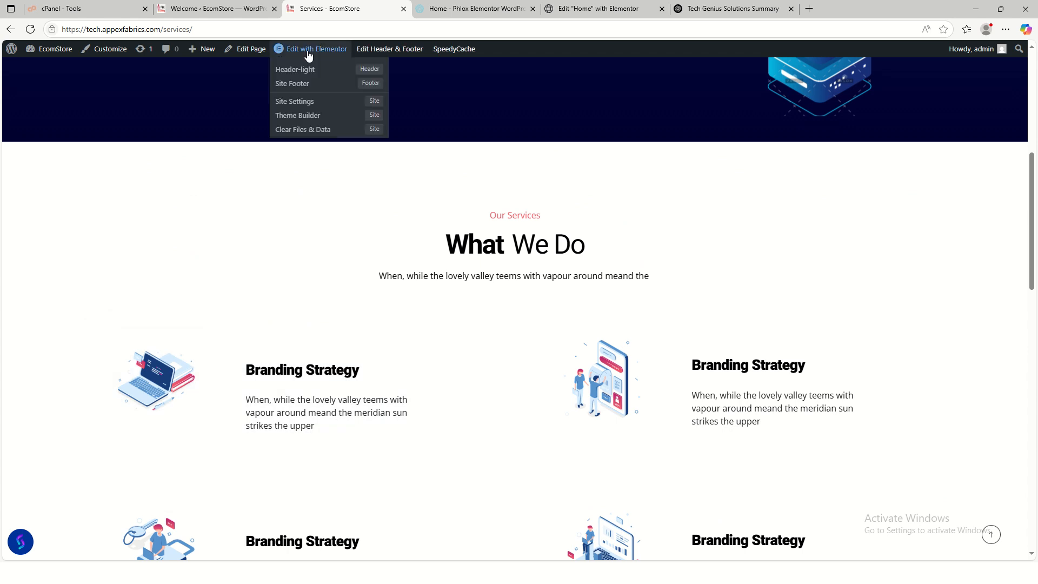
{"action": "left_click", "coordinate": [318, 134]}
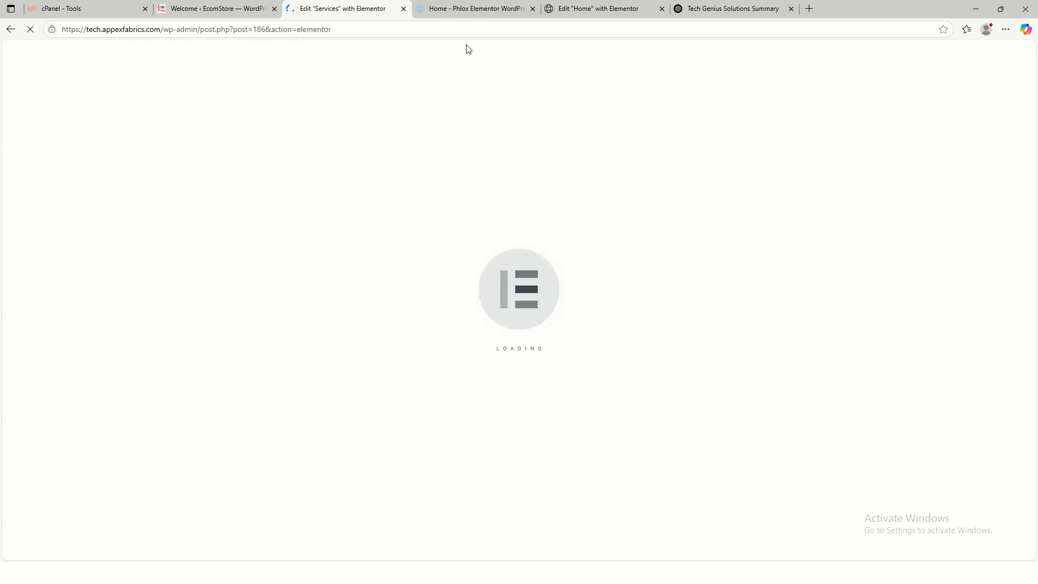
- Bring up the Phlox Corporate demo's home page
{"action": "left_click", "coordinate": [465, 12]}
{"action": "scroll", "coordinate": [667, 229], "scroll_direction": "up", "scroll_amount": 5}
{"action": "scroll", "coordinate": [666, 228], "scroll_direction": "up", "scroll_amount": 10}
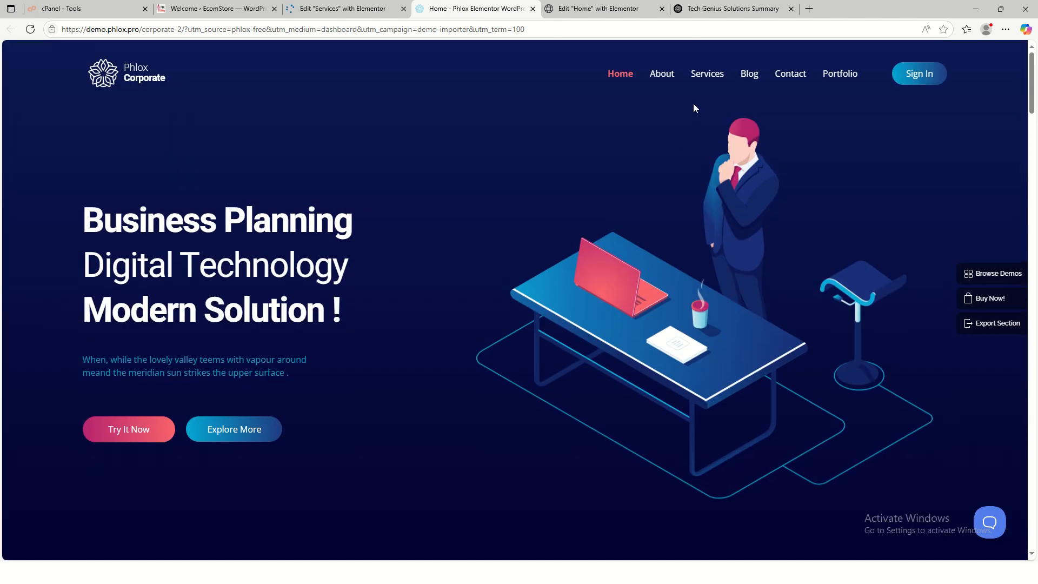
- Save the Phlox demo's Services hero illustration as NNNN.png and return to the Elementor editor
{"action": "left_click", "coordinate": [703, 74]}
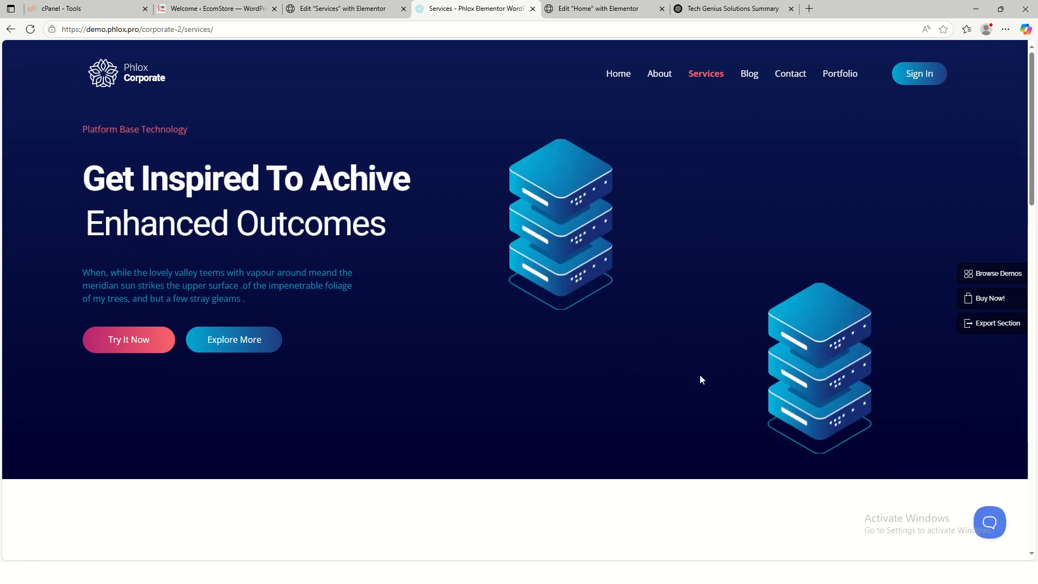
{"action": "right_click", "coordinate": [711, 258]}
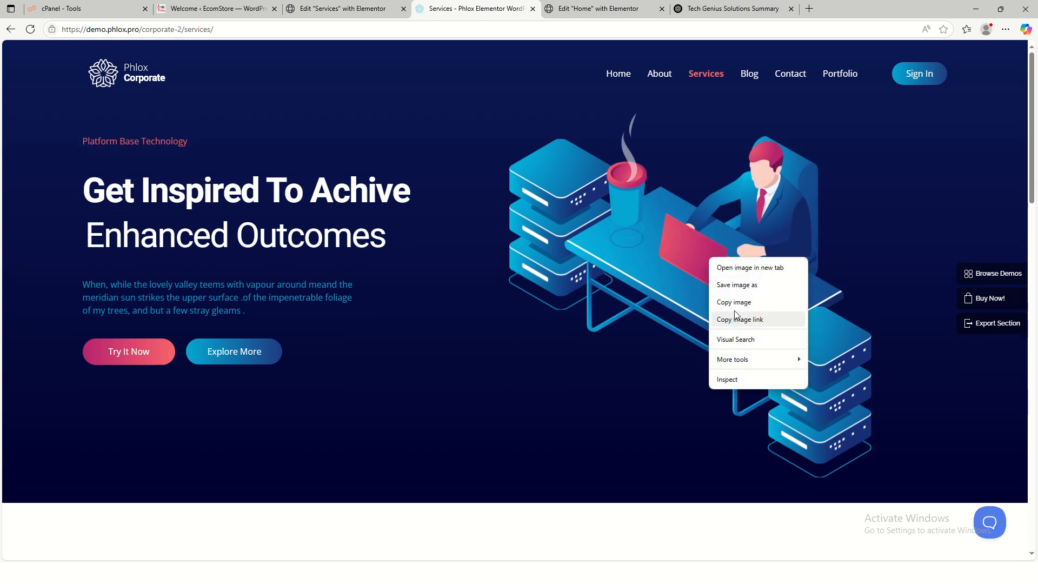
{"action": "left_click", "coordinate": [737, 285]}
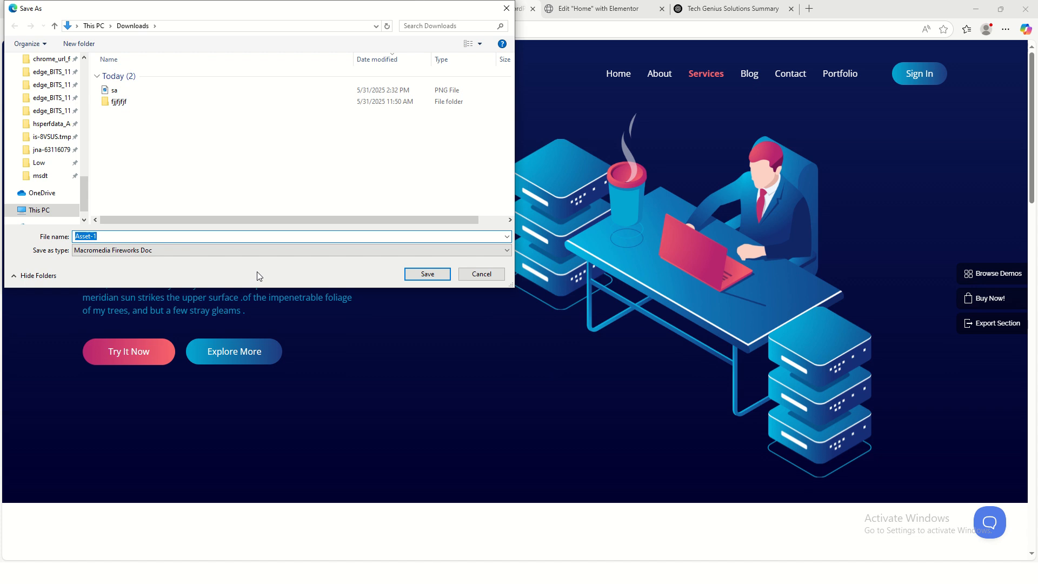
{"action": "type", "text": "NNNN"}
{"action": "left_click", "coordinate": [427, 274]}
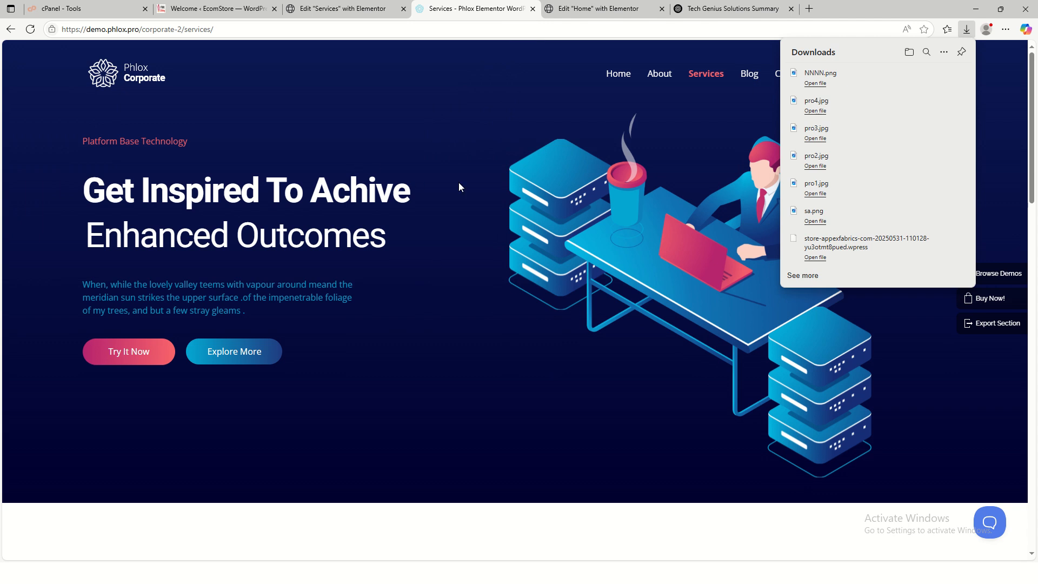
{"action": "left_click", "coordinate": [330, 17]}
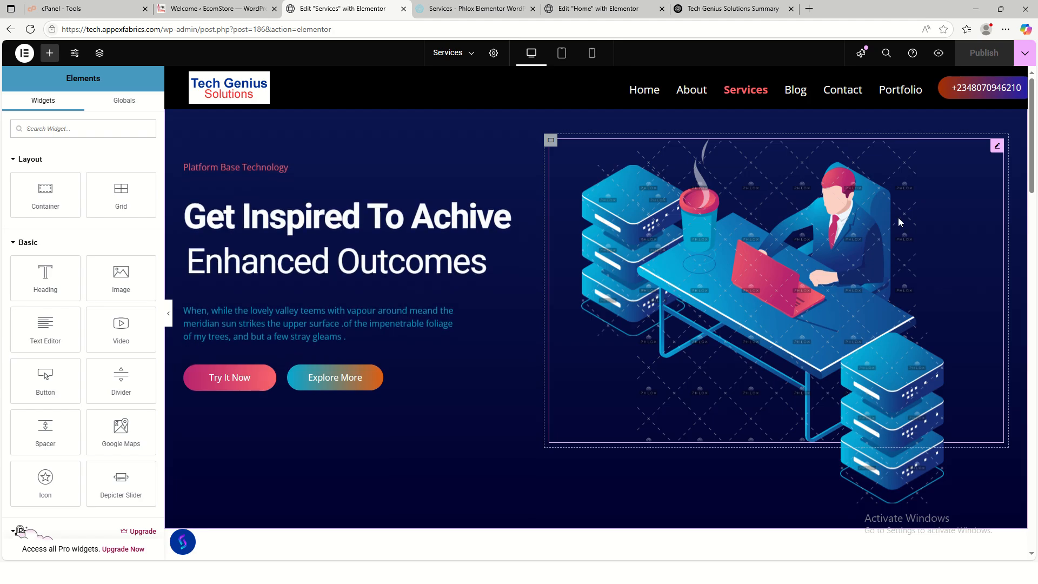
- Upload NNNN.png from the computer through the Services hero image's media library
{"action": "left_click", "coordinate": [995, 147]}
{"action": "left_click", "coordinate": [96, 217]}
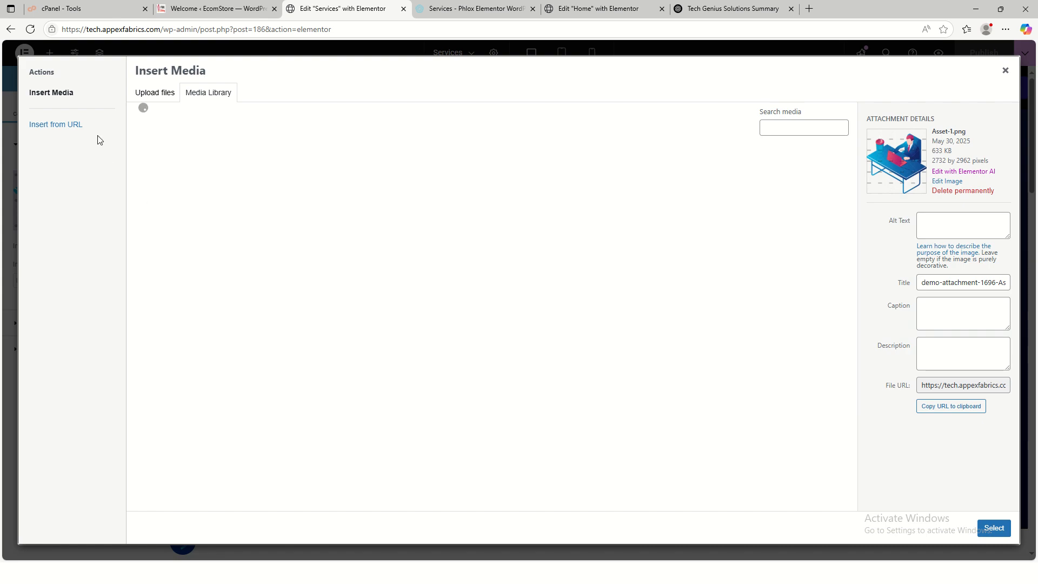
{"action": "left_click", "coordinate": [152, 99]}
{"action": "left_click", "coordinate": [557, 288]}
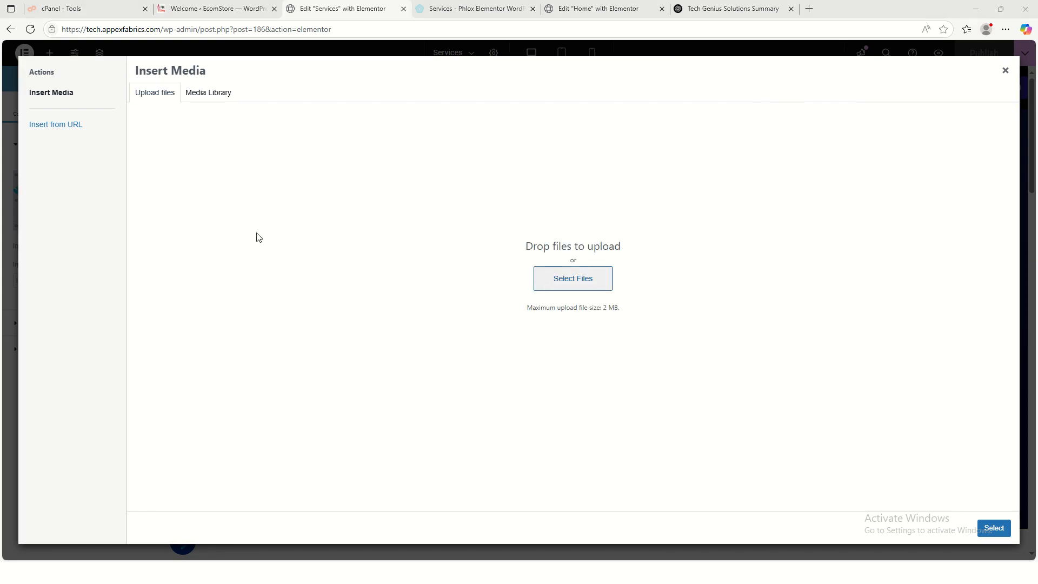
{"action": "left_click", "coordinate": [148, 91]}
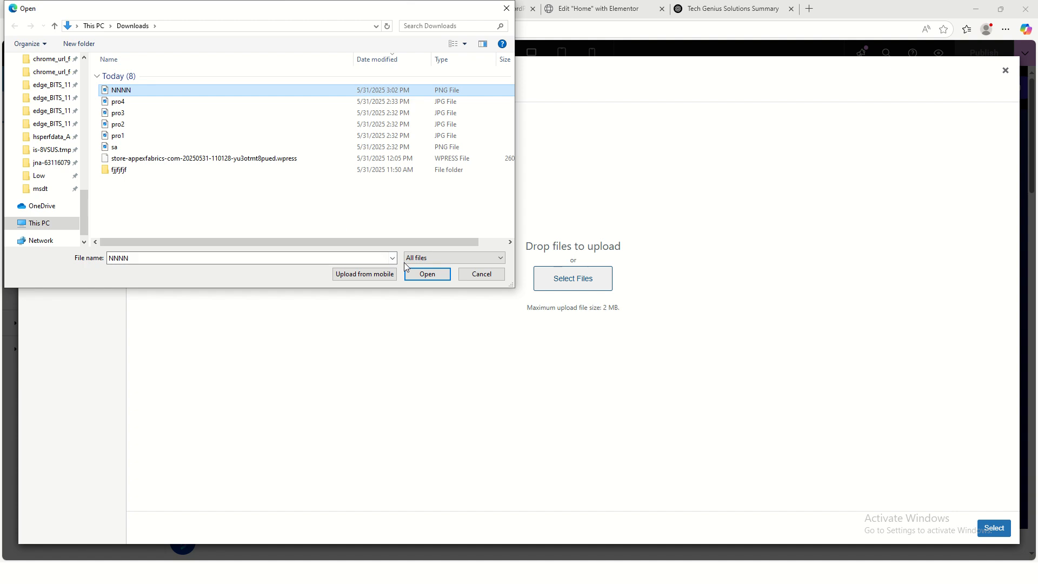
{"action": "left_click", "coordinate": [427, 274]}
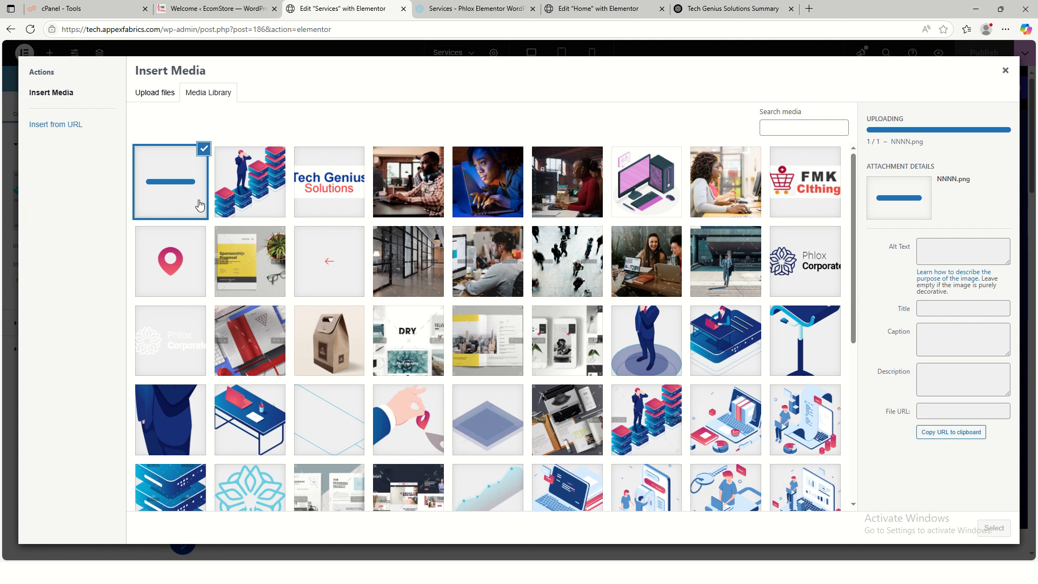
- Insert the uploaded NNNN.png illustration into the Services hero's Advanced Image widget
{"action": "left_click", "coordinate": [407, 212]}
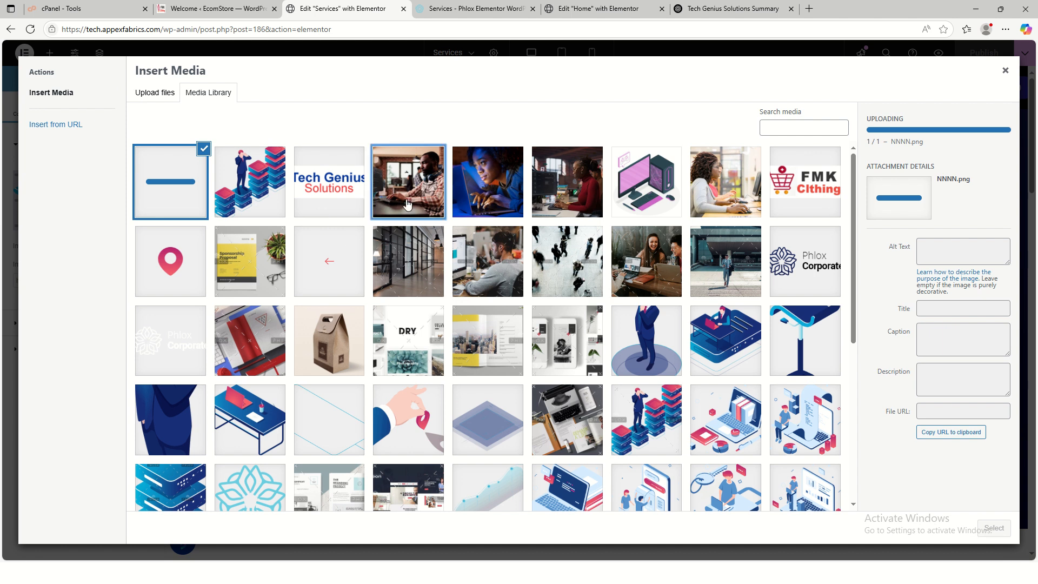
{"action": "left_click", "coordinate": [157, 186]}
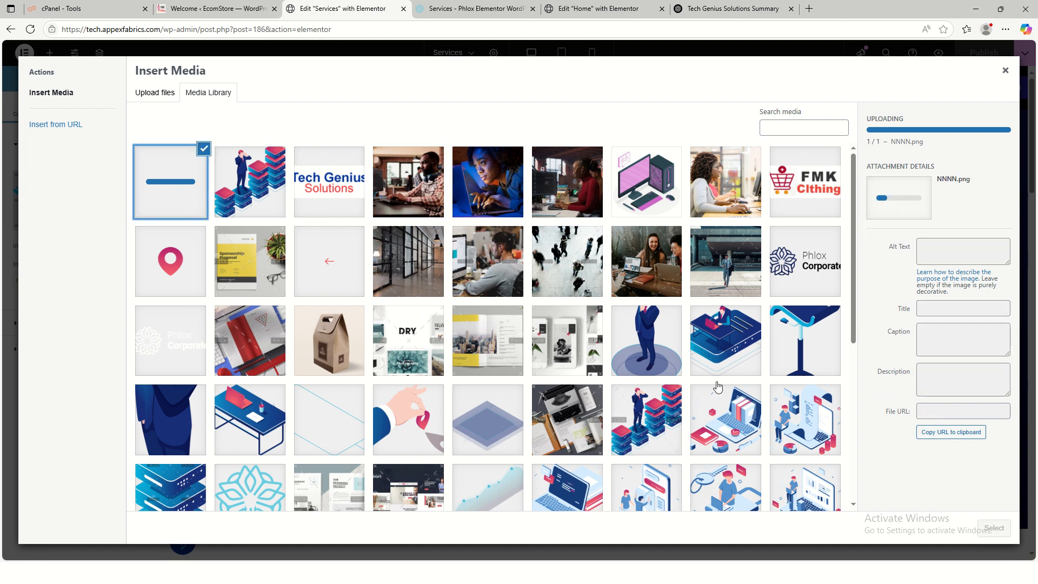
{"action": "left_click", "coordinate": [157, 94]}
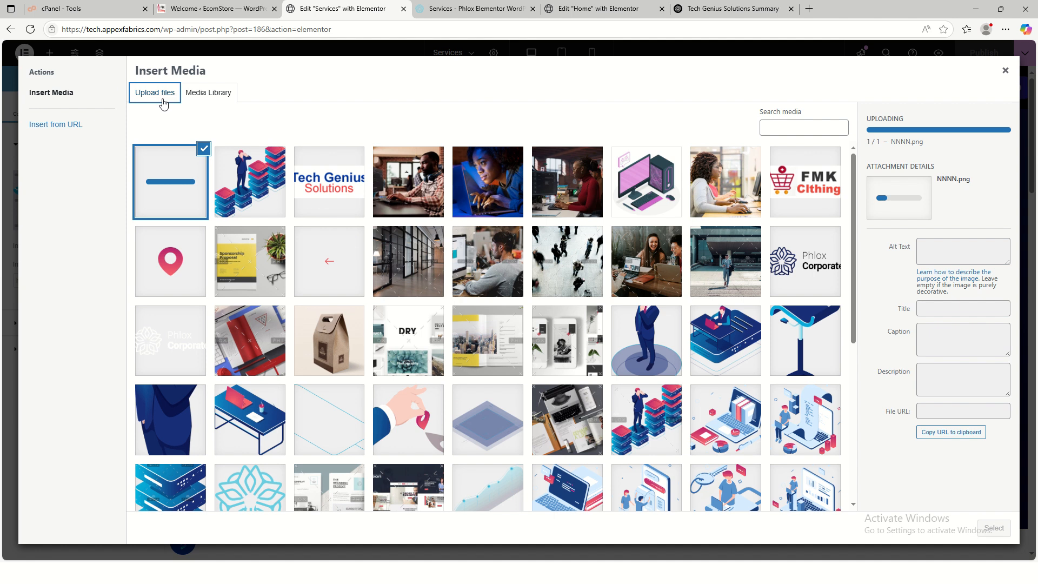
{"action": "left_click", "coordinate": [201, 97]}
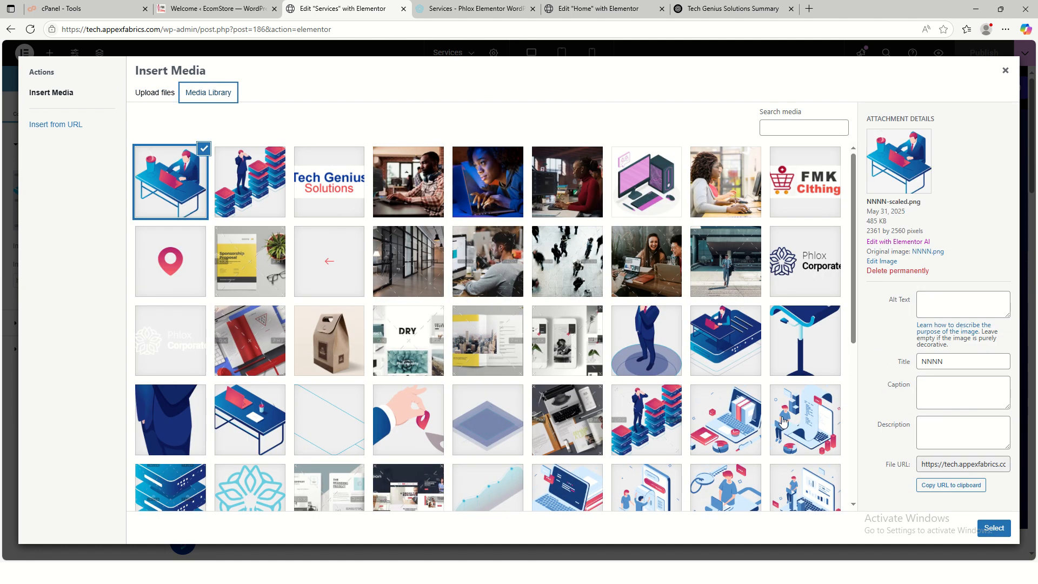
{"action": "left_click", "coordinate": [994, 528]}
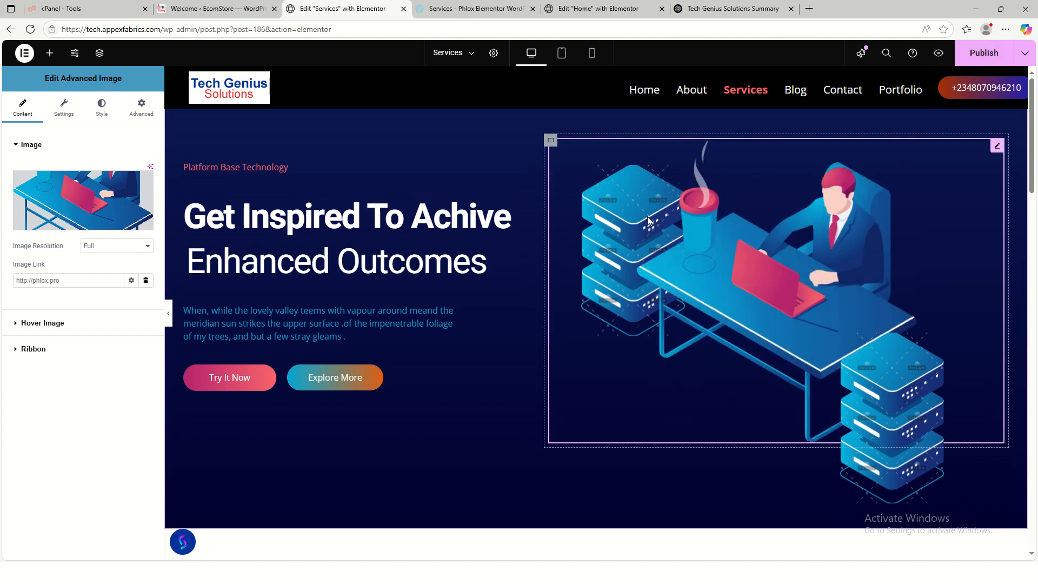
- Review the hero image container's Background and Background Overlay style options, then select the hero heading
{"action": "left_click", "coordinate": [551, 140]}
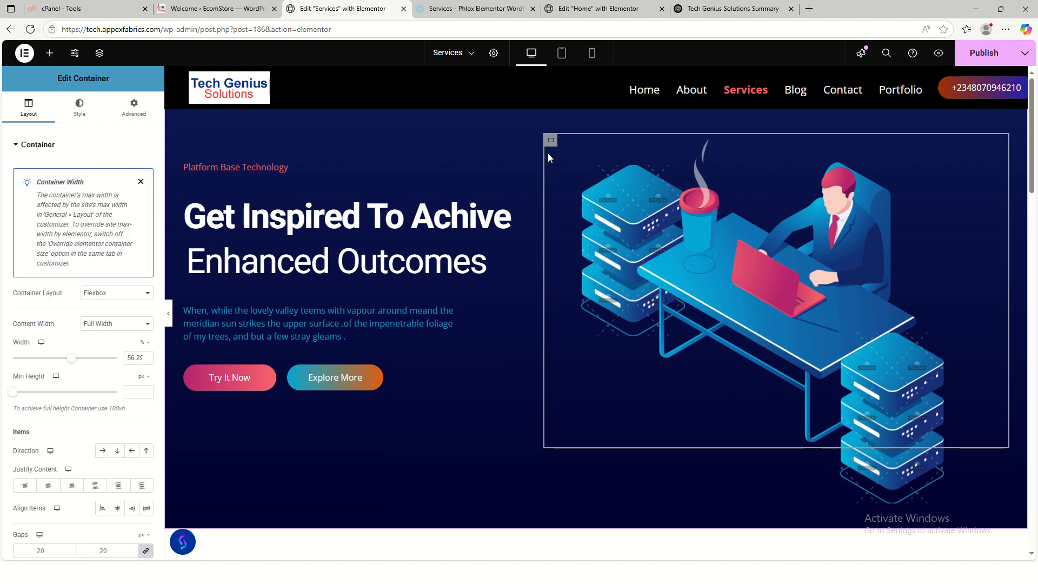
{"action": "left_click", "coordinate": [82, 111]}
{"action": "left_click", "coordinate": [49, 120]}
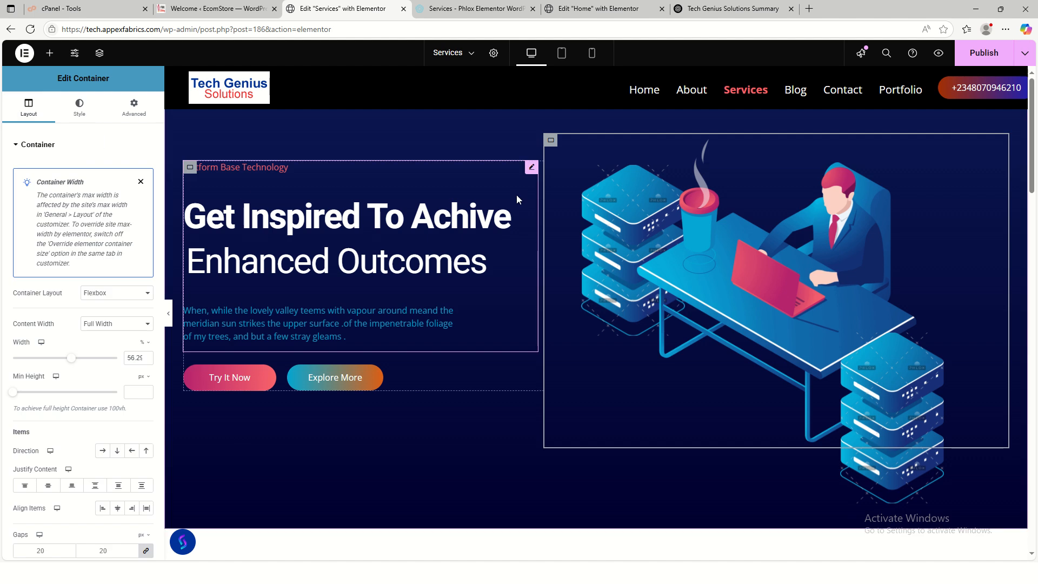
{"action": "left_click", "coordinate": [634, 215]}
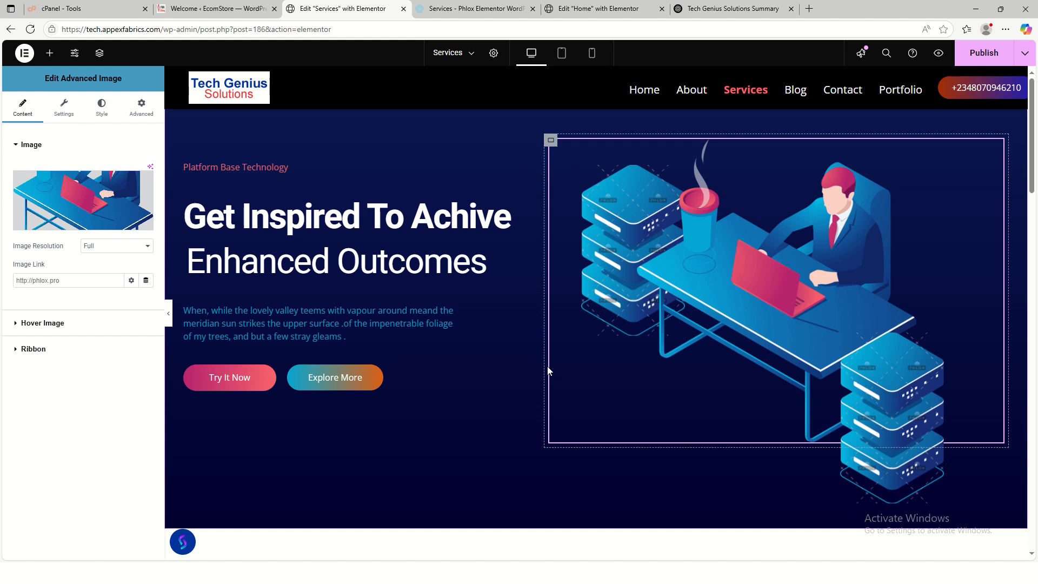
{"action": "left_click", "coordinate": [551, 140]}
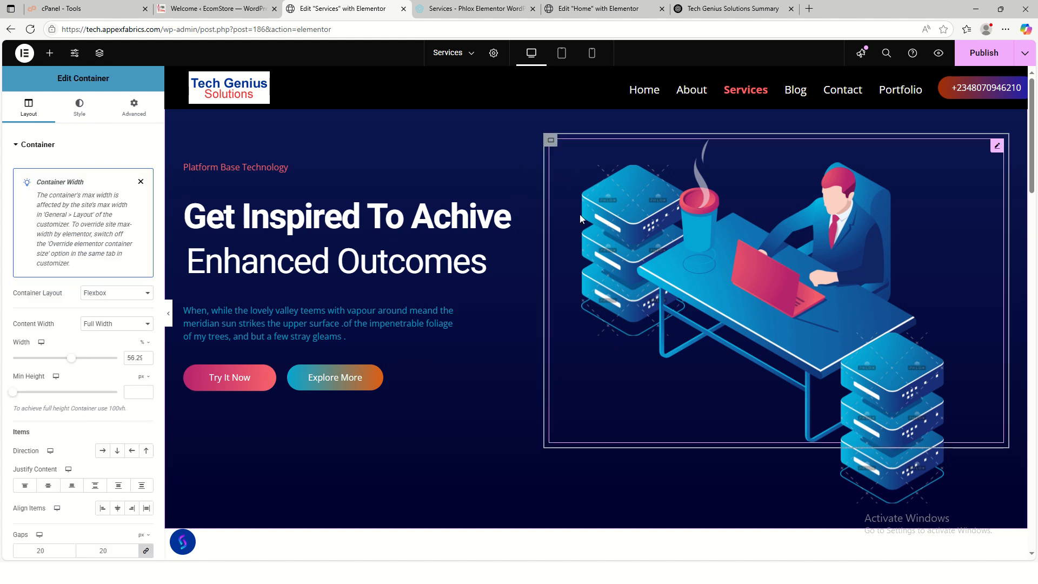
{"action": "left_click", "coordinate": [81, 124]}
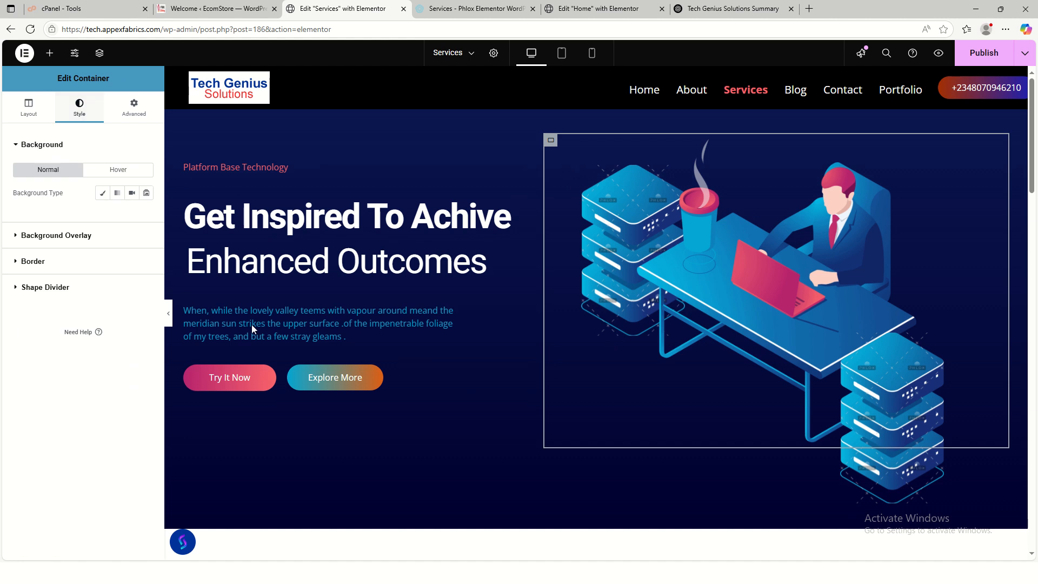
{"action": "left_click", "coordinate": [64, 236]}
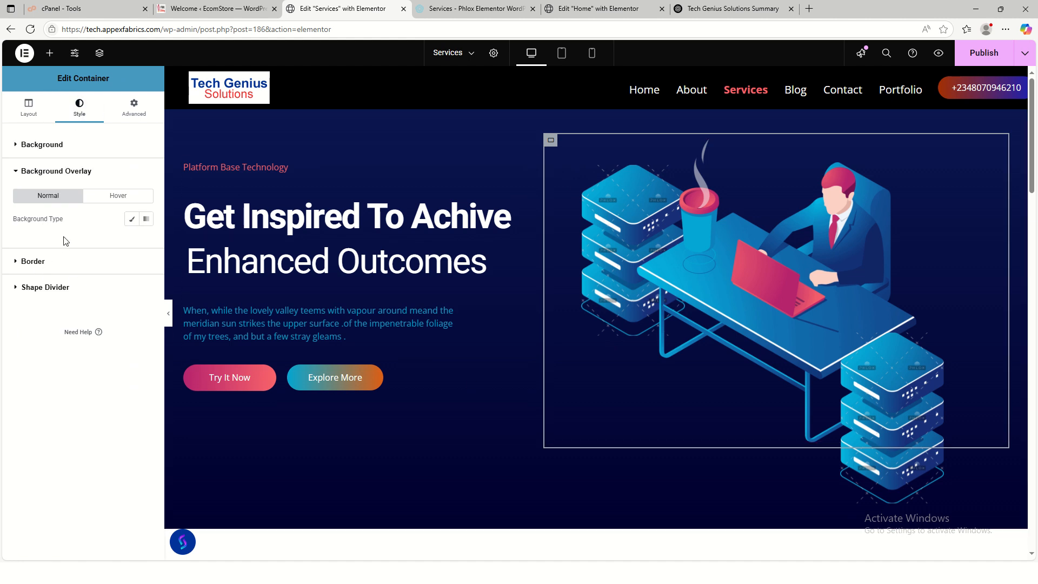
{"action": "left_click", "coordinate": [49, 145]}
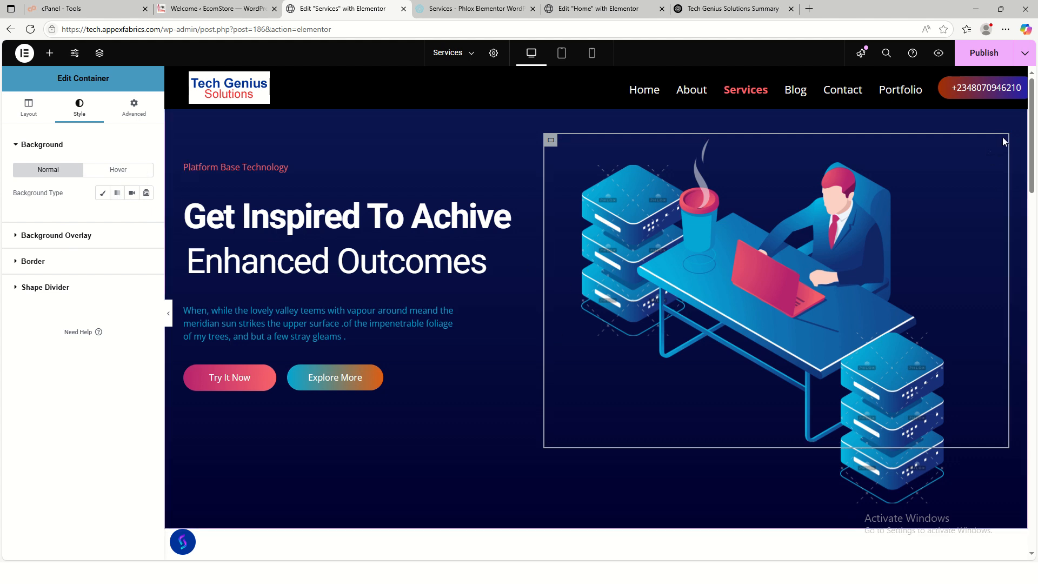
{"action": "left_click", "coordinate": [411, 236]}
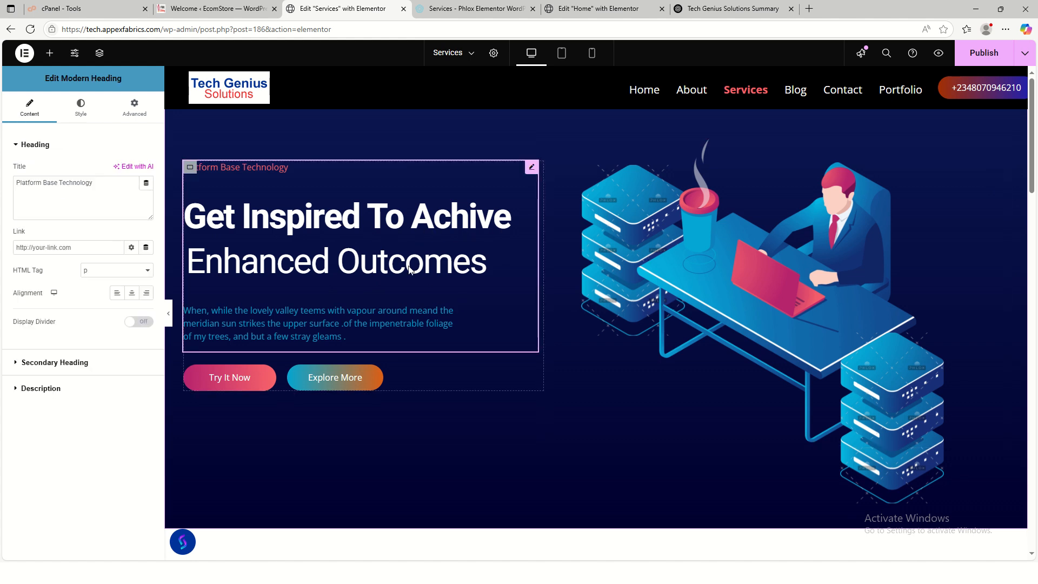
- Change the hero heading's Before Text to 'Our Sevices' and clear its Highlighted Text
{"action": "scroll", "coordinate": [409, 269], "scroll_direction": "down", "scroll_amount": 6}
{"action": "scroll", "coordinate": [591, 396], "scroll_direction": "up", "scroll_amount": 3}
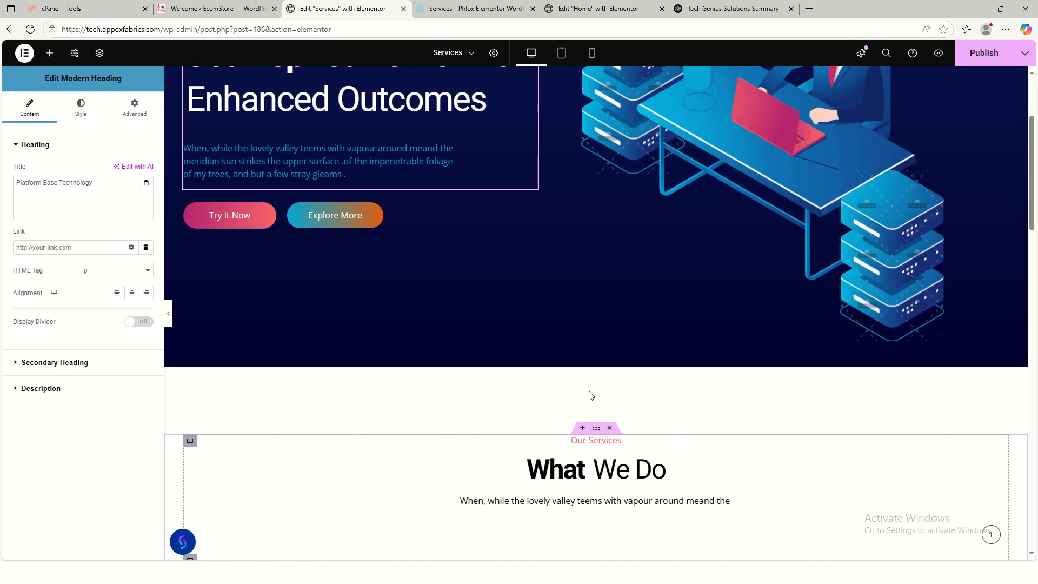
{"action": "scroll", "coordinate": [591, 396], "scroll_direction": "up", "scroll_amount": 3}
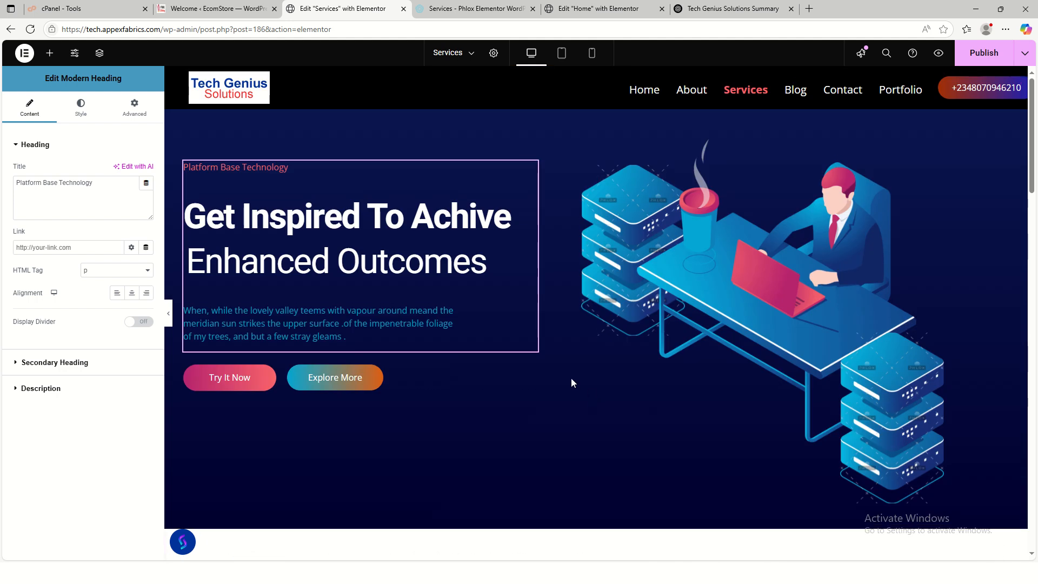
{"action": "left_click", "coordinate": [69, 365]}
{"action": "left_click_drag", "start_coordinate": [84, 209], "coordinate": [2, 208]}
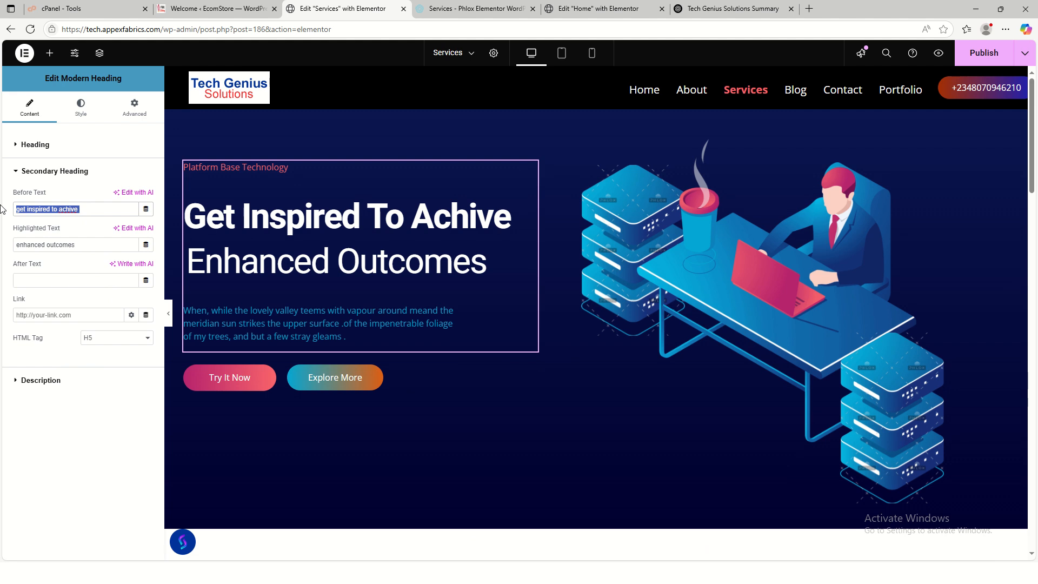
{"action": "type", "text": "o"}
{"action": "key", "text": "BackSpace"}
{"action": "key", "text": "BackSpace"}
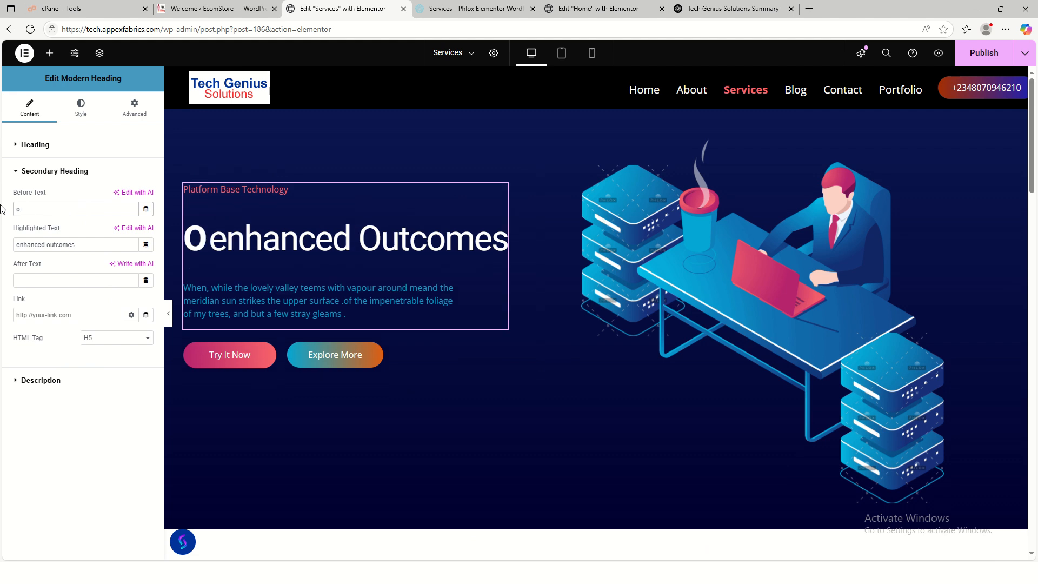
{"action": "type", "text": "ur Sevices"}
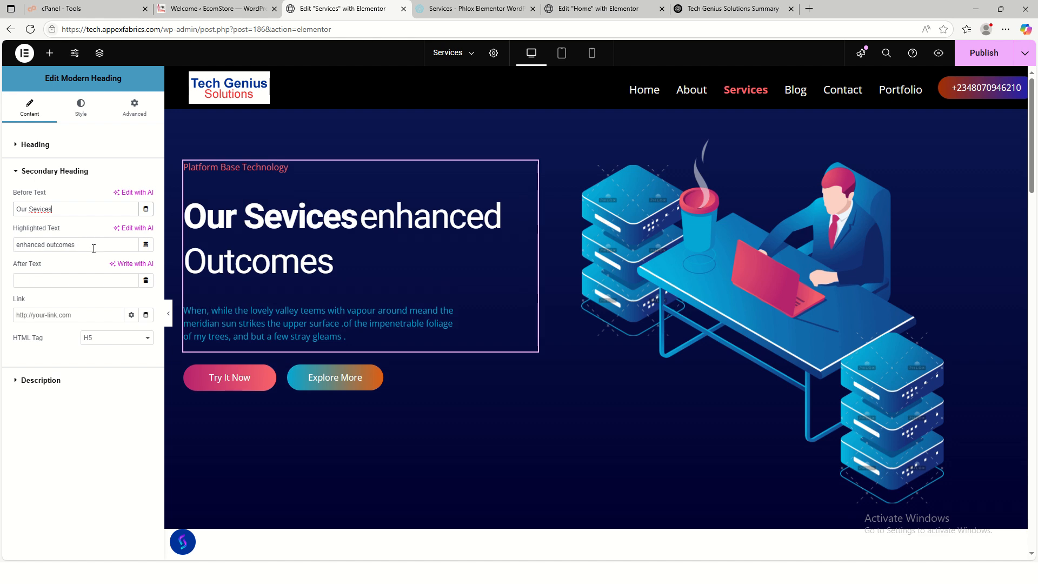
{"action": "left_click_drag", "start_coordinate": [94, 248], "coordinate": [2, 249]}
{"action": "key", "text": "BackSpace"}
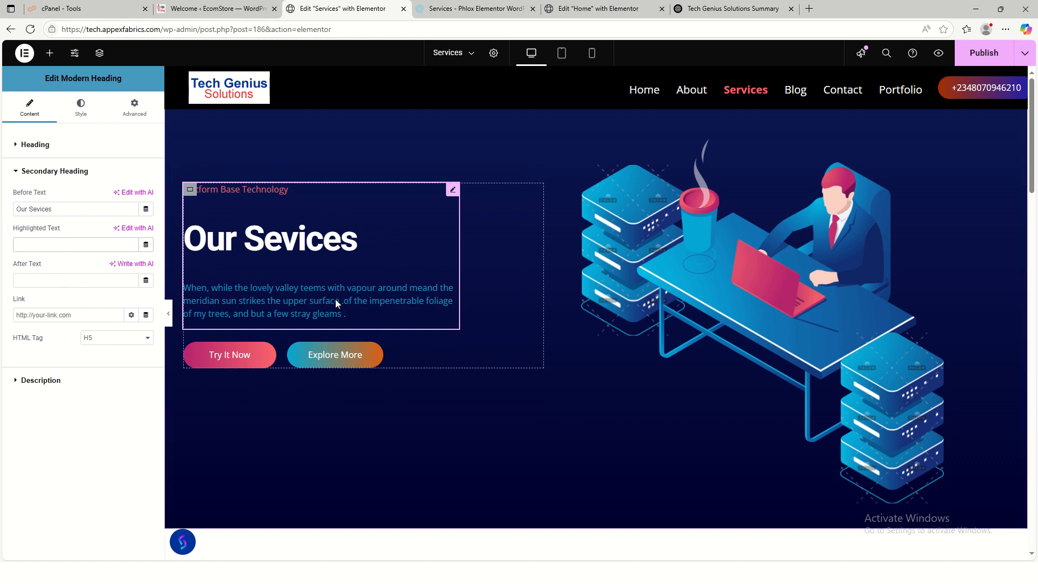
- Copy the Customer-Centric Approach paragraph from the ChatGPT tab
{"action": "left_click", "coordinate": [703, 10]}
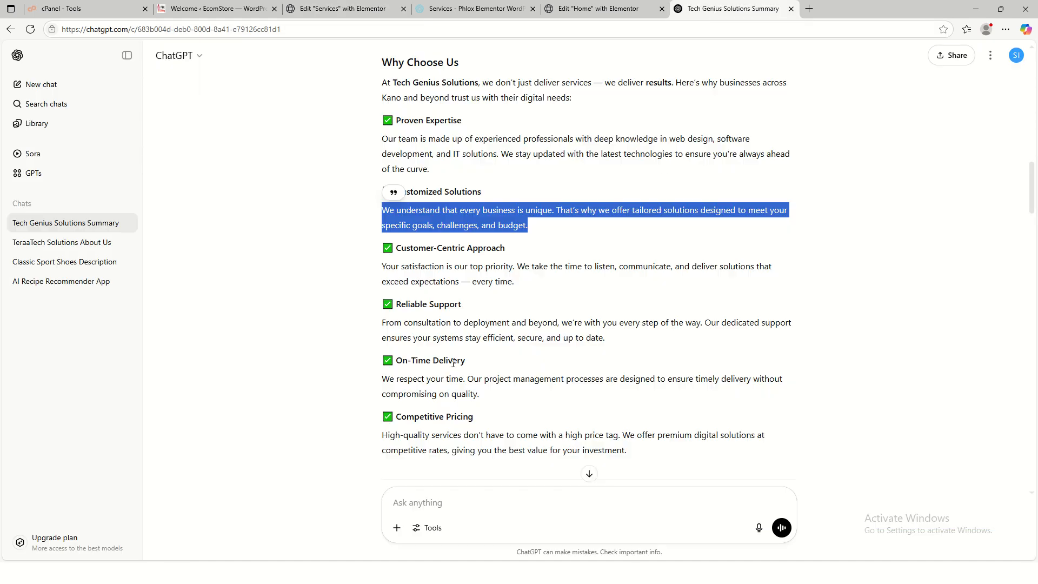
{"action": "left_click_drag", "start_coordinate": [381, 268], "coordinate": [532, 287]}
{"action": "key", "text": "ctrl+c"}
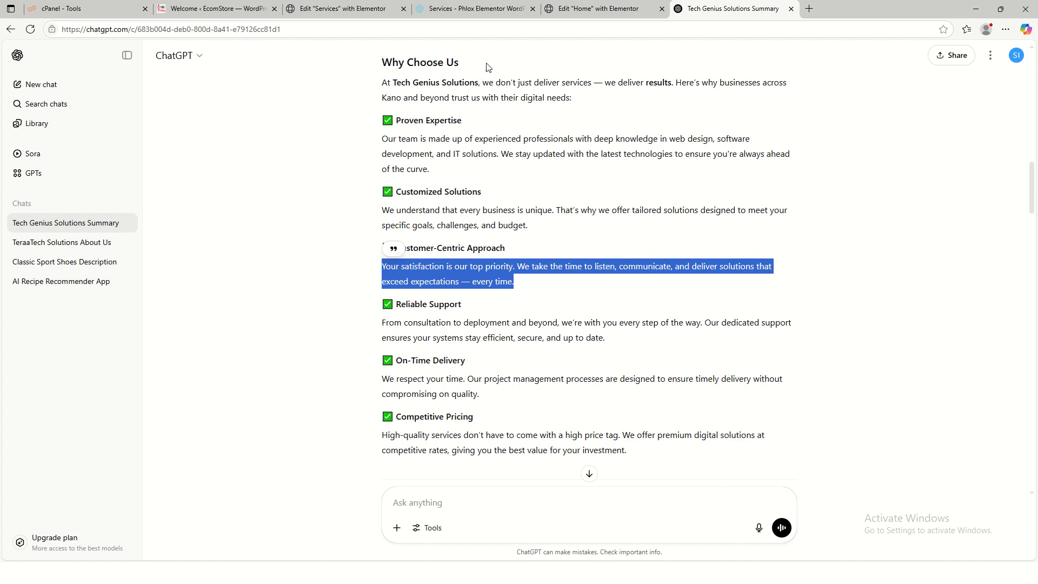
{"action": "left_click", "coordinate": [346, 9]}
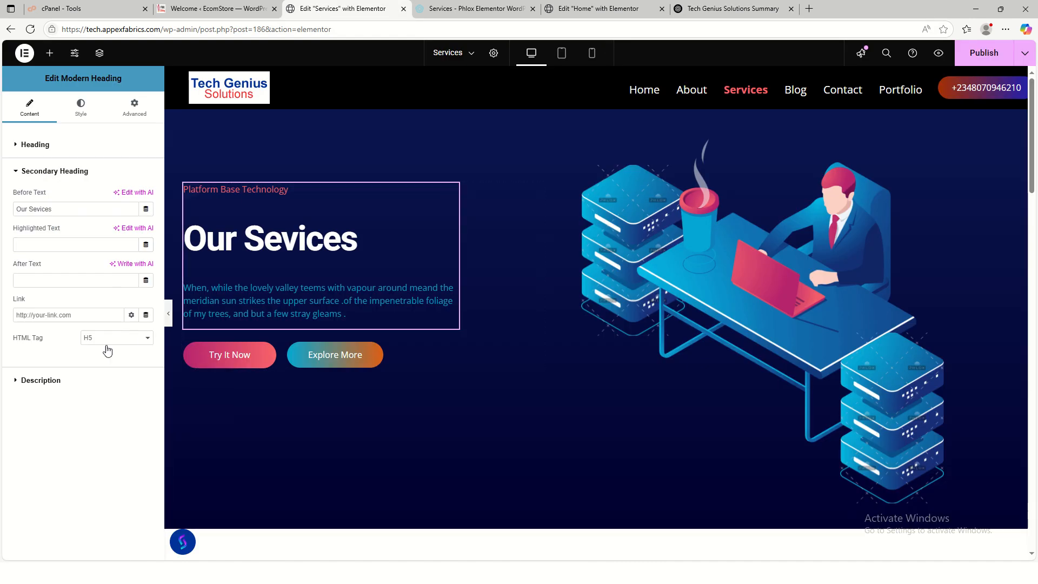
- Replace the hero description with the copied Customer-Centric paragraph, removing its leading dash
{"action": "left_click", "coordinate": [59, 381]}
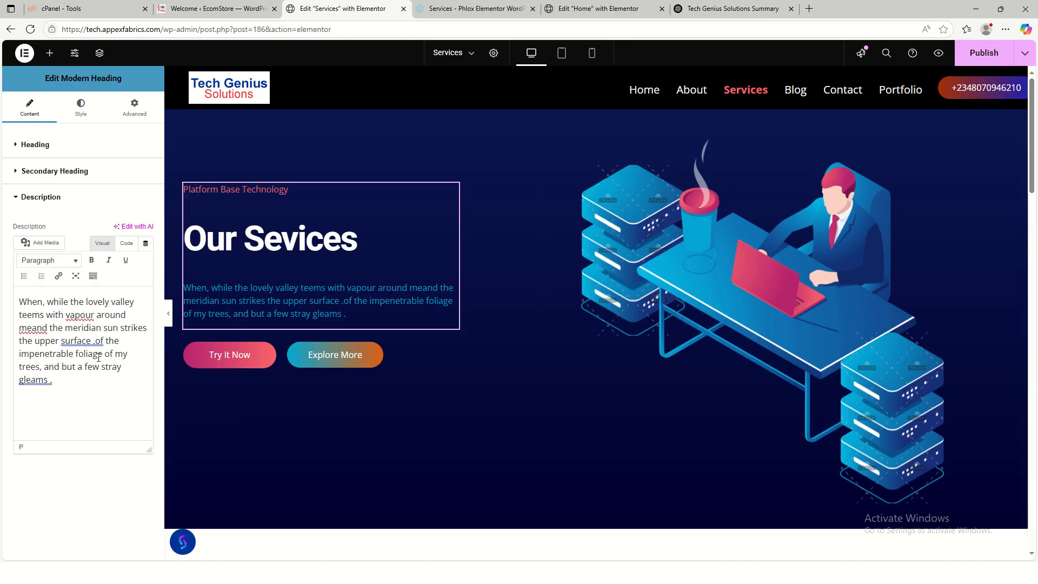
{"action": "key", "text": "ctrl+a"}
{"action": "key", "text": "ctrl+v"}
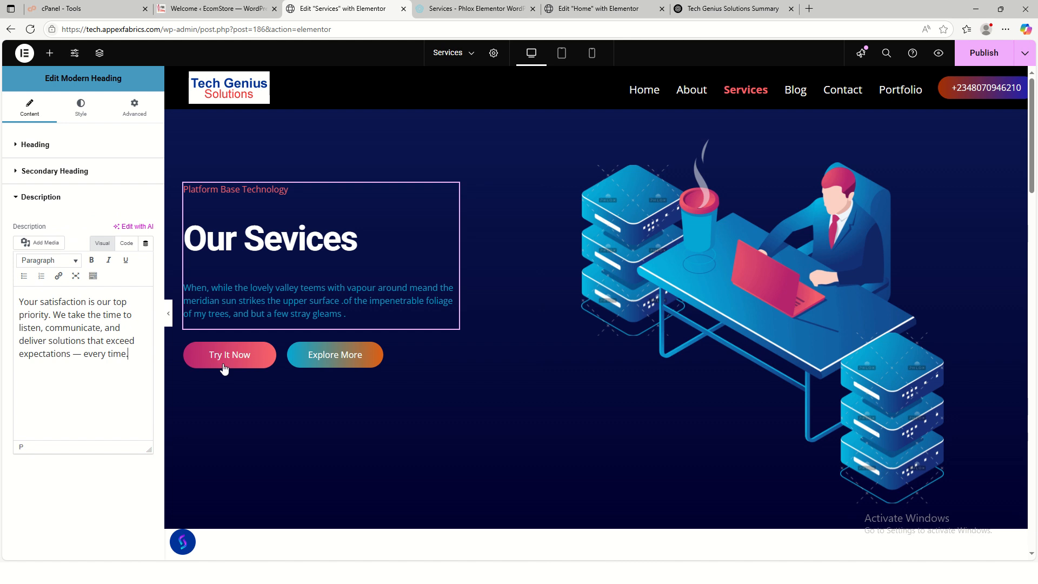
{"action": "left_click", "coordinate": [84, 352]}
{"action": "key", "text": "BackSpace"}
{"action": "key", "text": "BackSpace"}
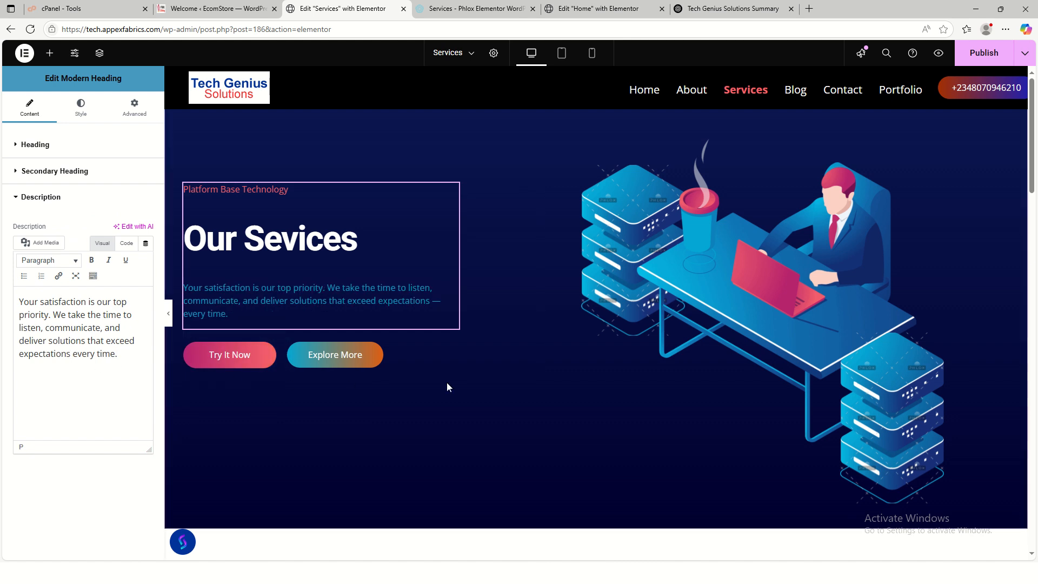
- Delete the Explore More button and rename the Try It Now button to 'Contact Us'
{"action": "right_click", "coordinate": [372, 378]}
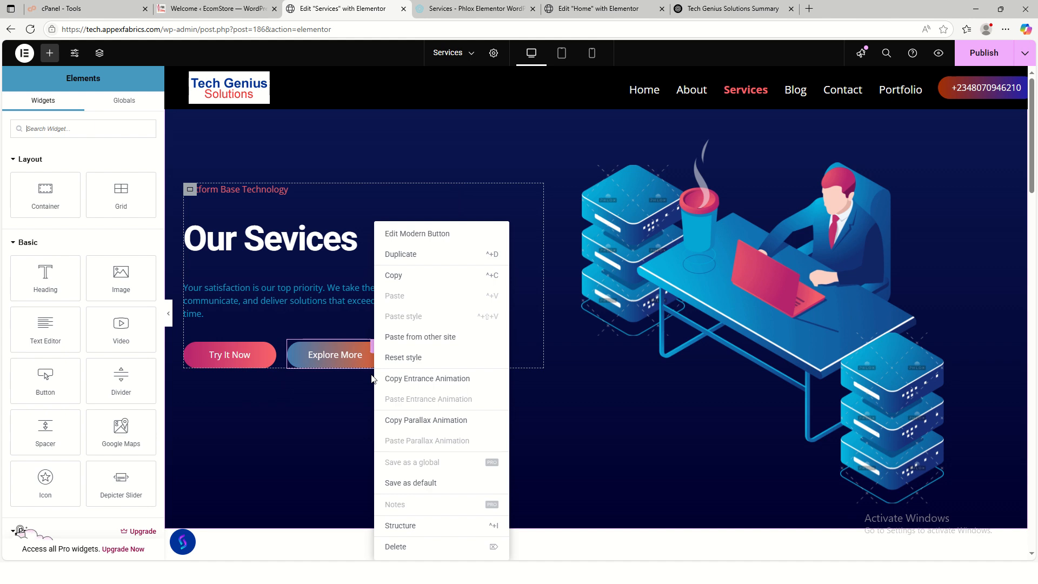
{"action": "left_click", "coordinate": [413, 545]}
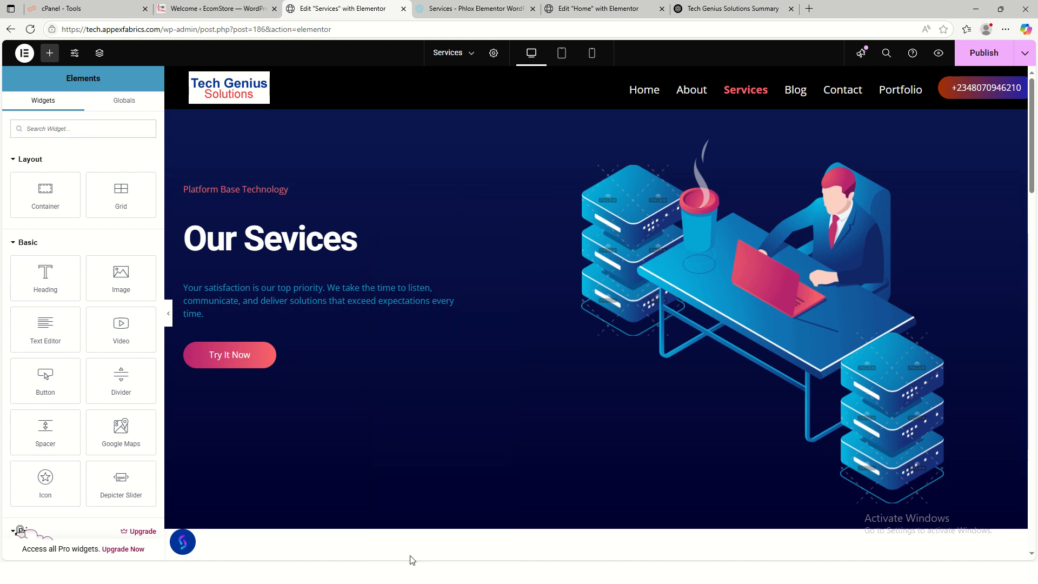
{"action": "left_click", "coordinate": [232, 370]}
{"action": "left_click", "coordinate": [23, 166]}
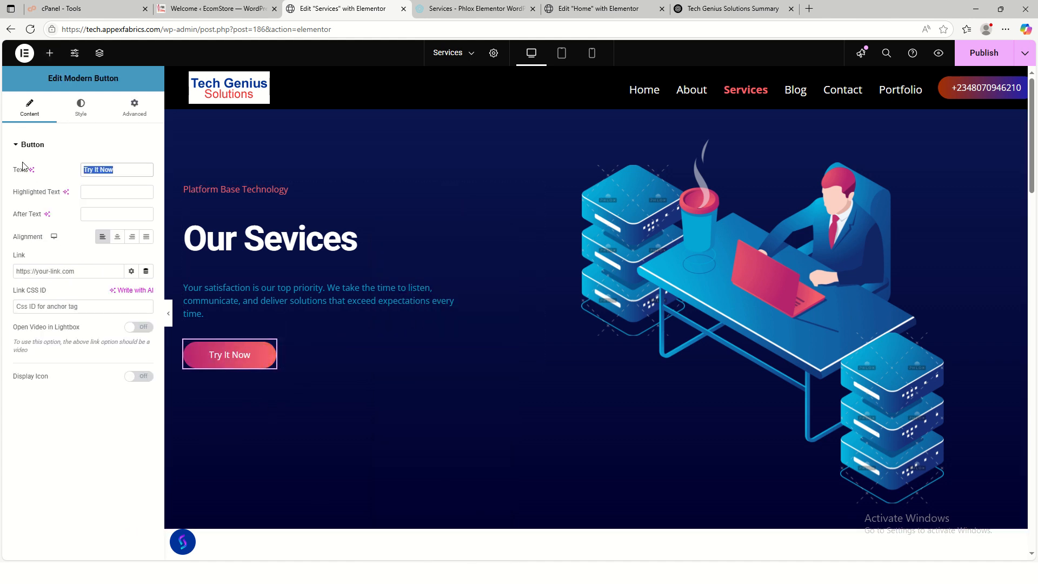
{"action": "type", "text": "Contact Us"}
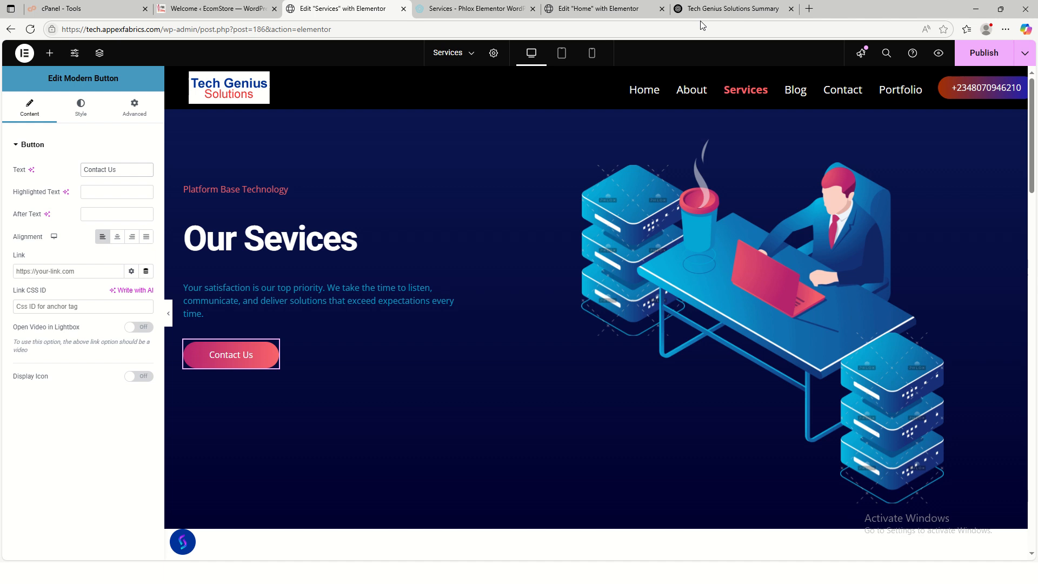
{"action": "left_click", "coordinate": [201, 10]}
- Open the live site's Contact page in a new tab and copy its URL
{"action": "mouse_move", "coordinate": [51, 52]}
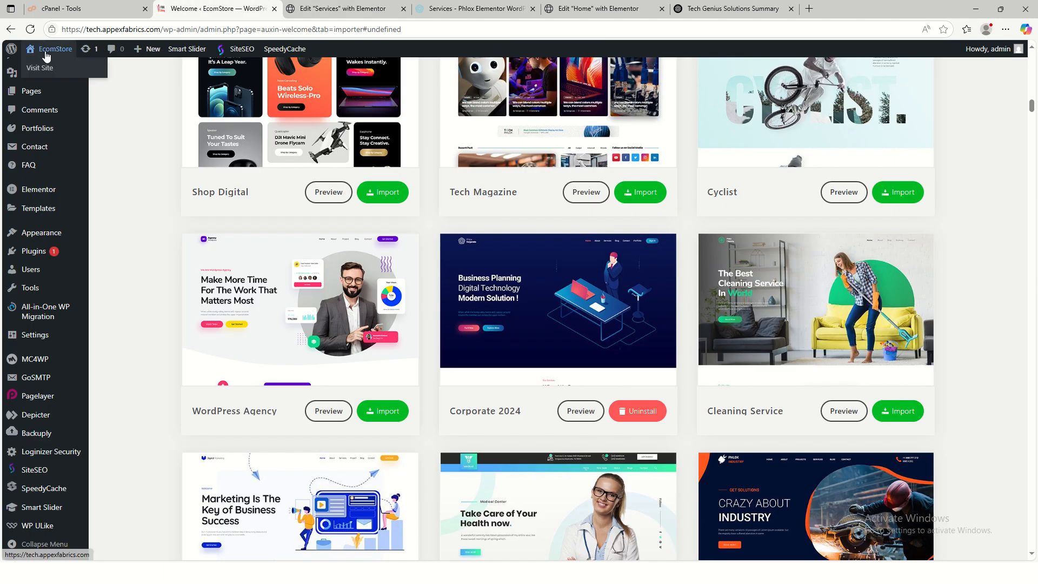
{"action": "right_click", "coordinate": [46, 69]}
{"action": "left_click", "coordinate": [73, 78]}
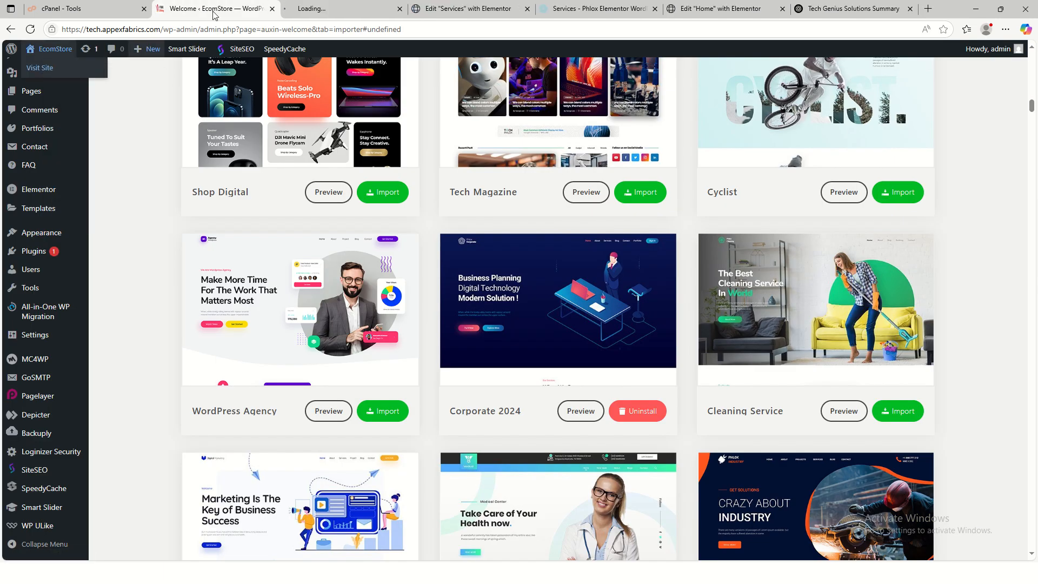
{"action": "left_click", "coordinate": [319, 8]}
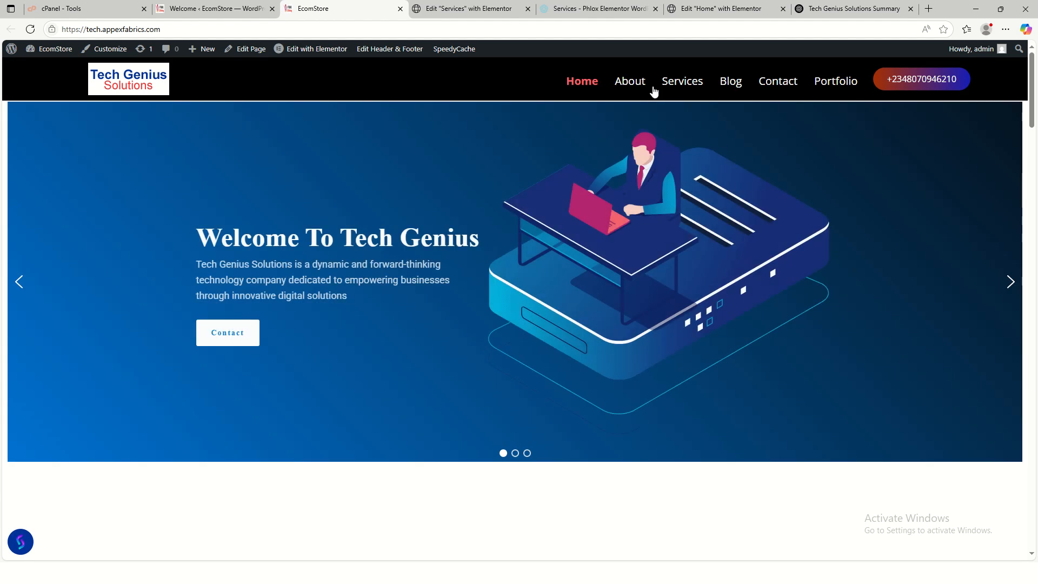
{"action": "left_click", "coordinate": [738, 89]}
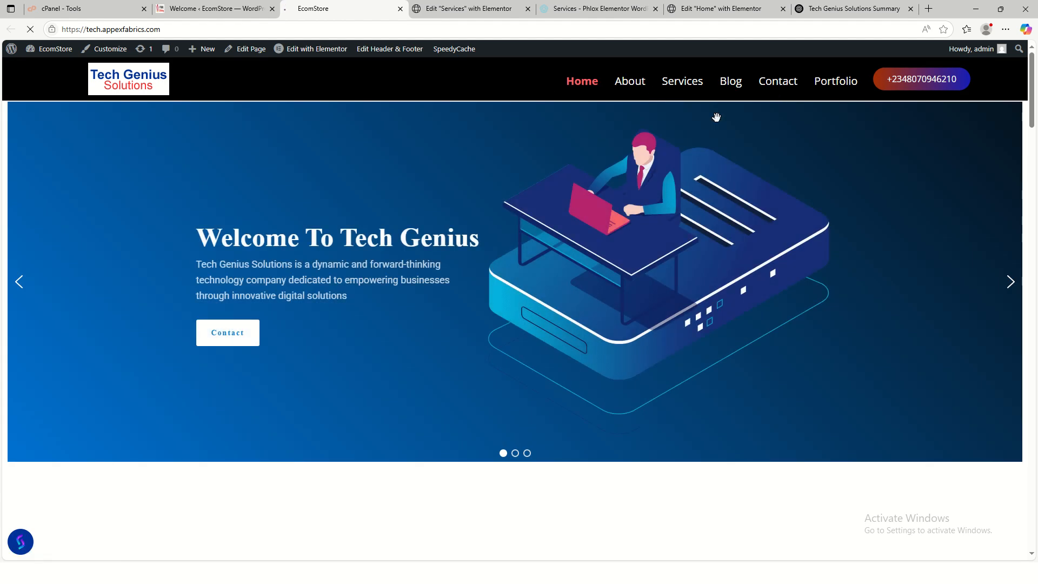
{"action": "left_click", "coordinate": [163, 29]}
{"action": "key", "text": "ctrl+c"}
{"action": "right_click", "coordinate": [163, 29]}
{"action": "left_click", "coordinate": [200, 135]}
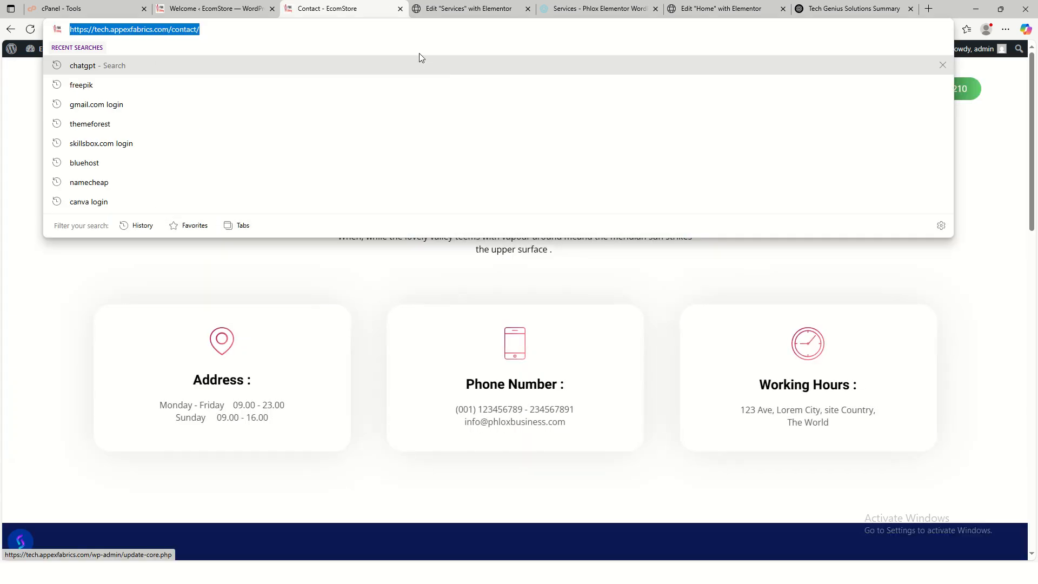
{"action": "left_click", "coordinate": [469, 9]}
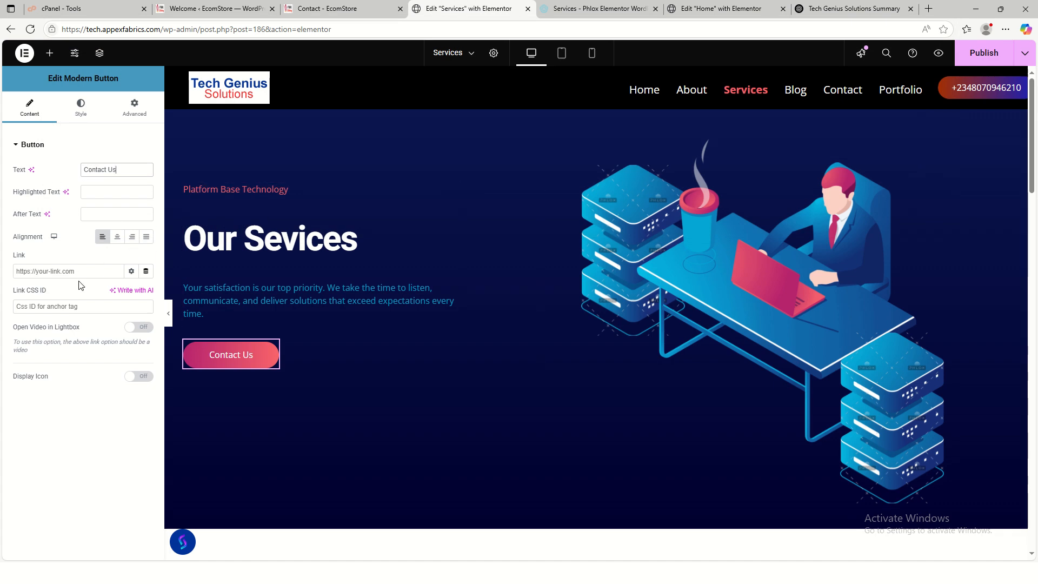
{"action": "left_click", "coordinate": [58, 272]}
- Link the Contact Us button to the copied /contact/ page URL
{"action": "key", "text": "ctrl+v"}
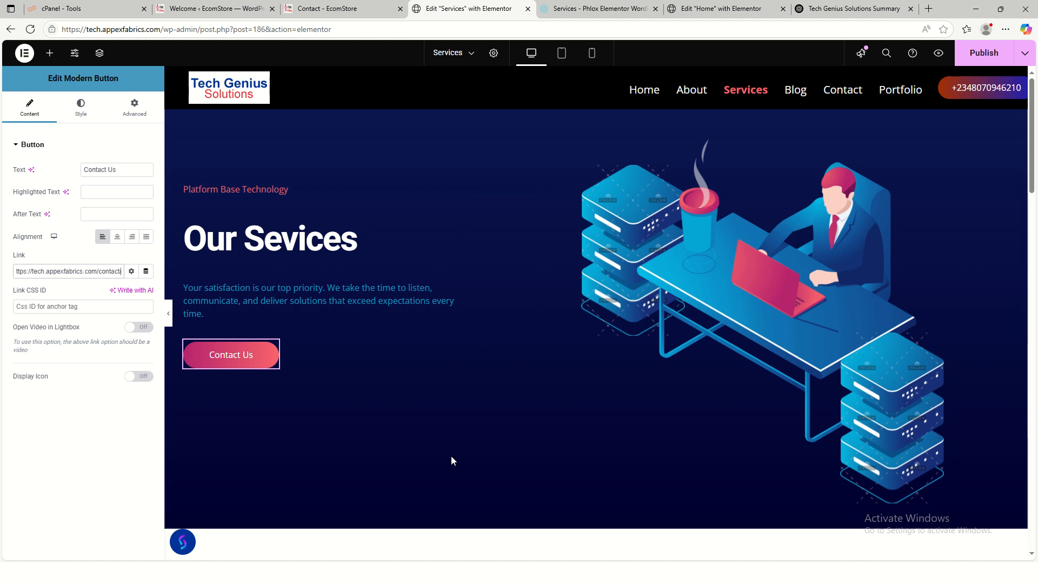
{"action": "scroll", "coordinate": [478, 418], "scroll_direction": "down", "scroll_amount": 4}
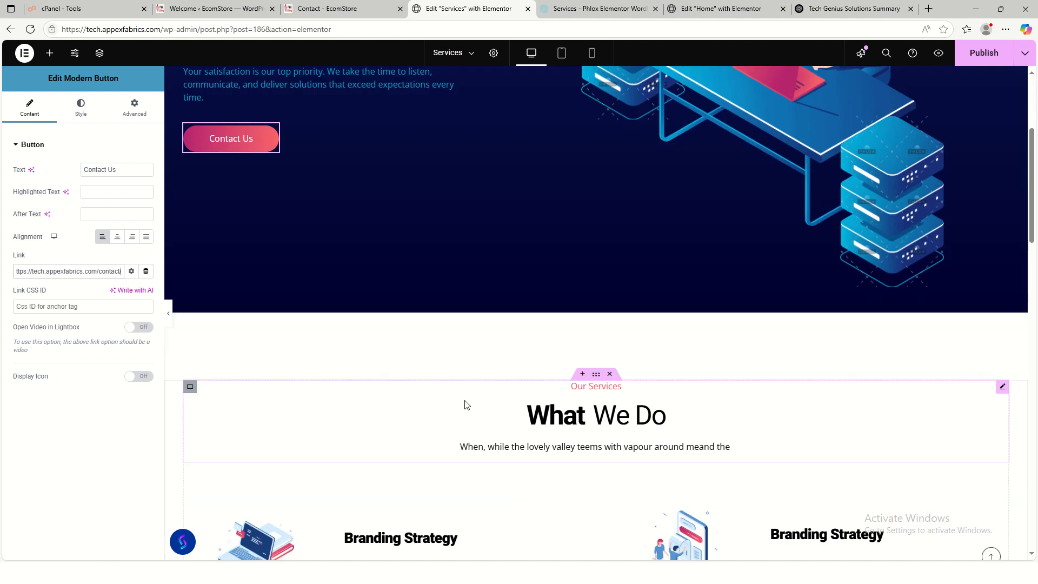
{"action": "scroll", "coordinate": [464, 406], "scroll_direction": "up", "scroll_amount": 4}
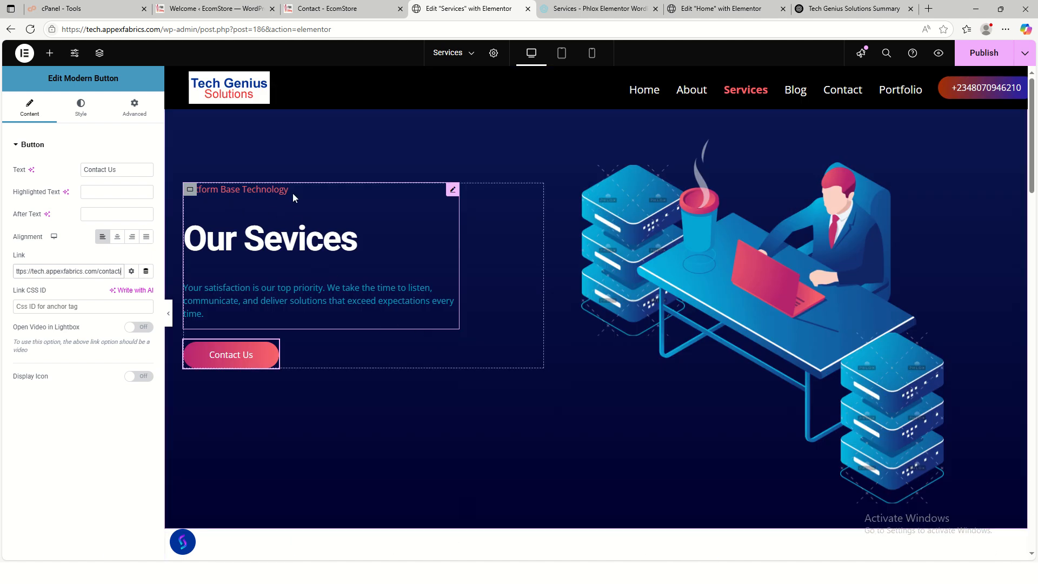
- Rename the 'Platform Base Technology' heading to 'Tech Genius Solutions'
{"action": "left_click", "coordinate": [268, 196]}
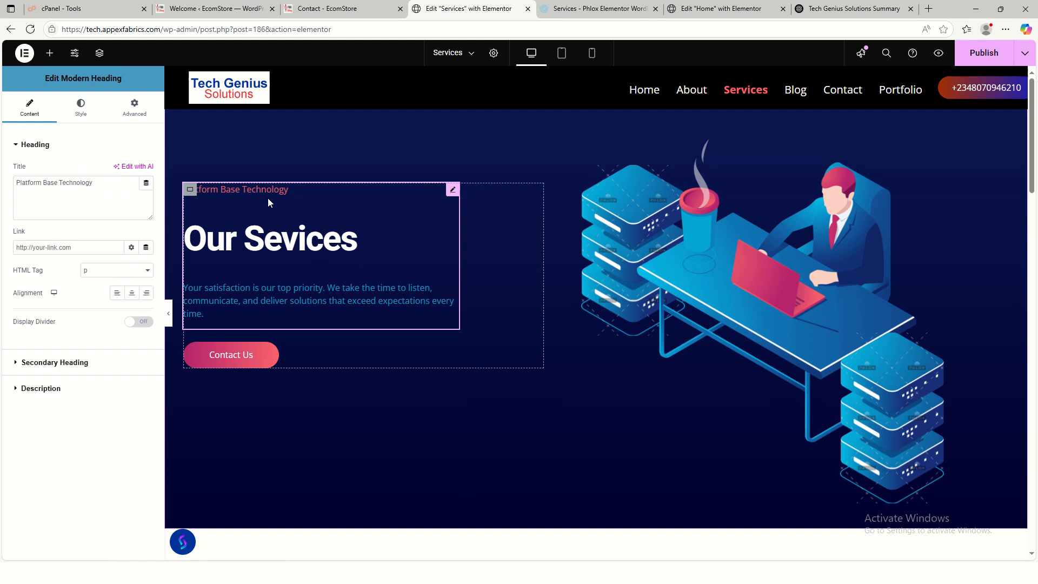
{"action": "triple_click", "coordinate": [72, 183]}
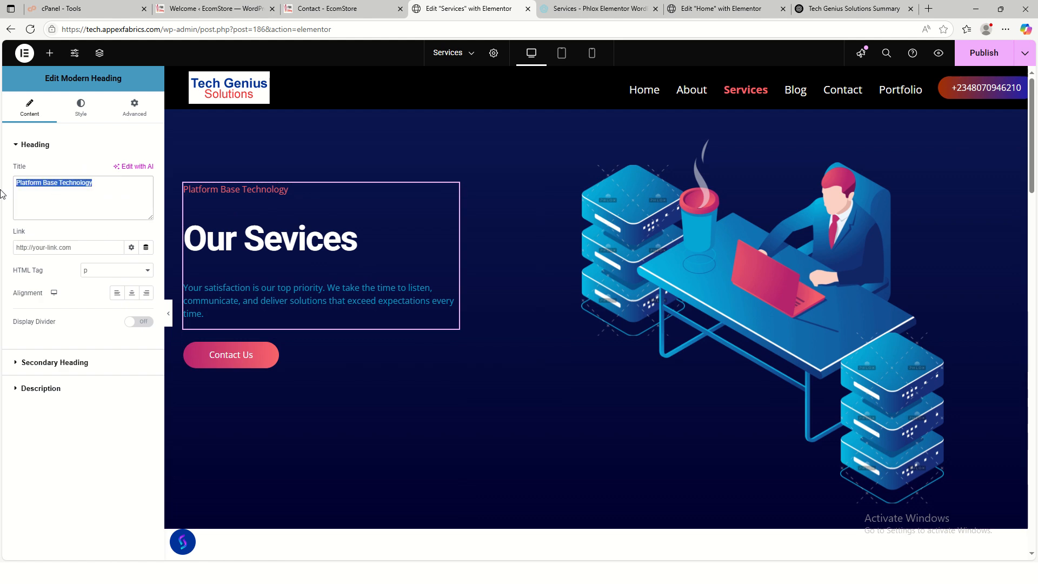
{"action": "type", "text": "Tec"}
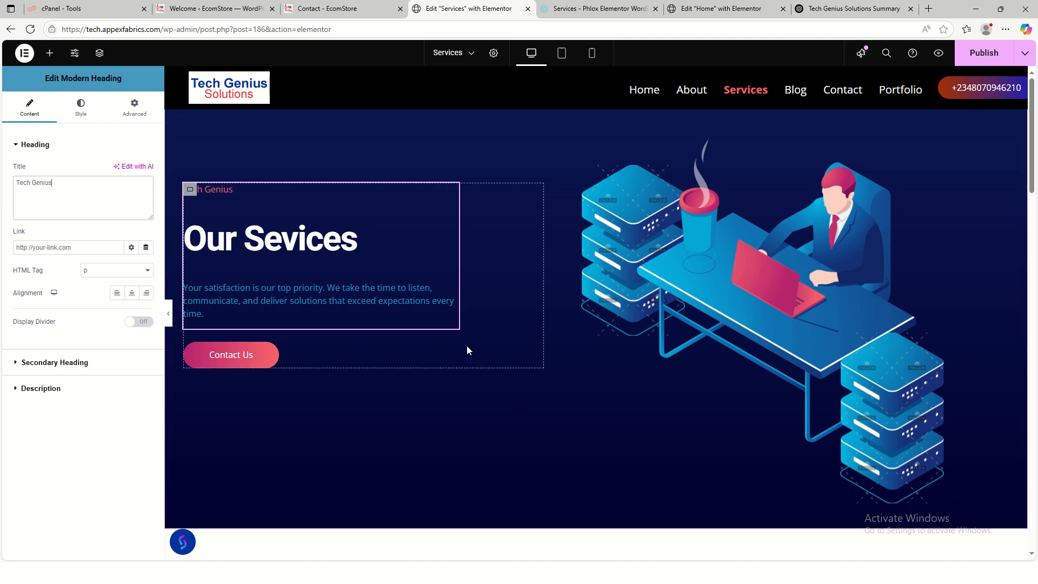
{"action": "type", "text": "h Genius"}
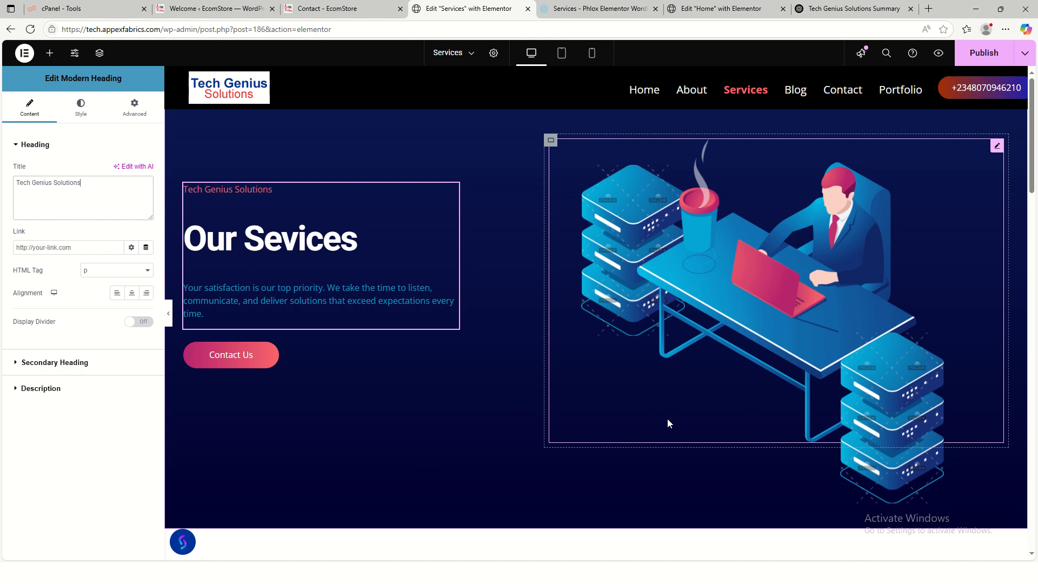
{"action": "scroll", "coordinate": [667, 419], "scroll_direction": "down", "scroll_amount": 5}
{"action": "left_click", "coordinate": [545, 372]}
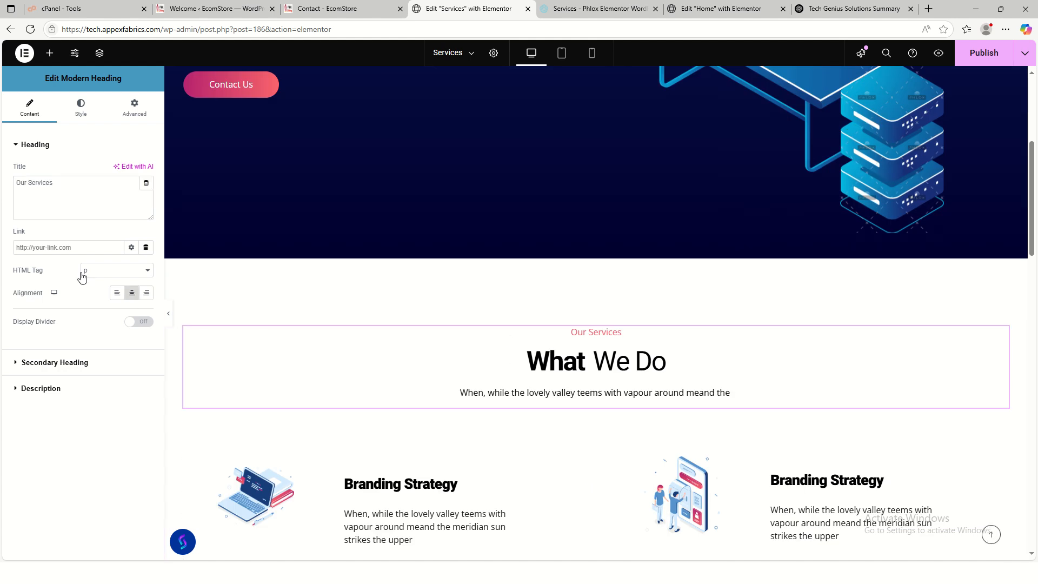
- Clear the What We Do heading's description text
{"action": "left_click", "coordinate": [57, 372]}
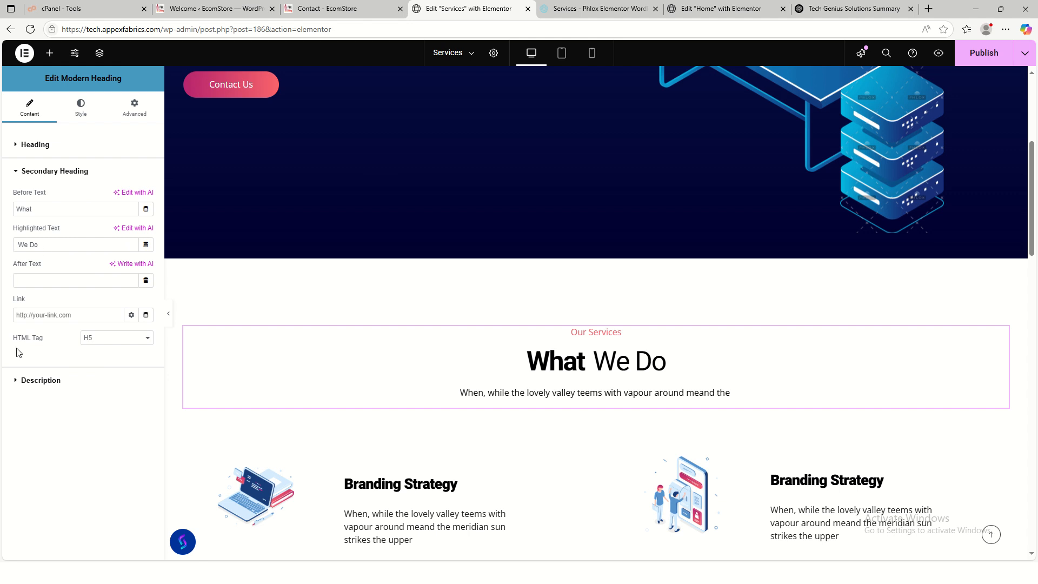
{"action": "left_click", "coordinate": [40, 380]}
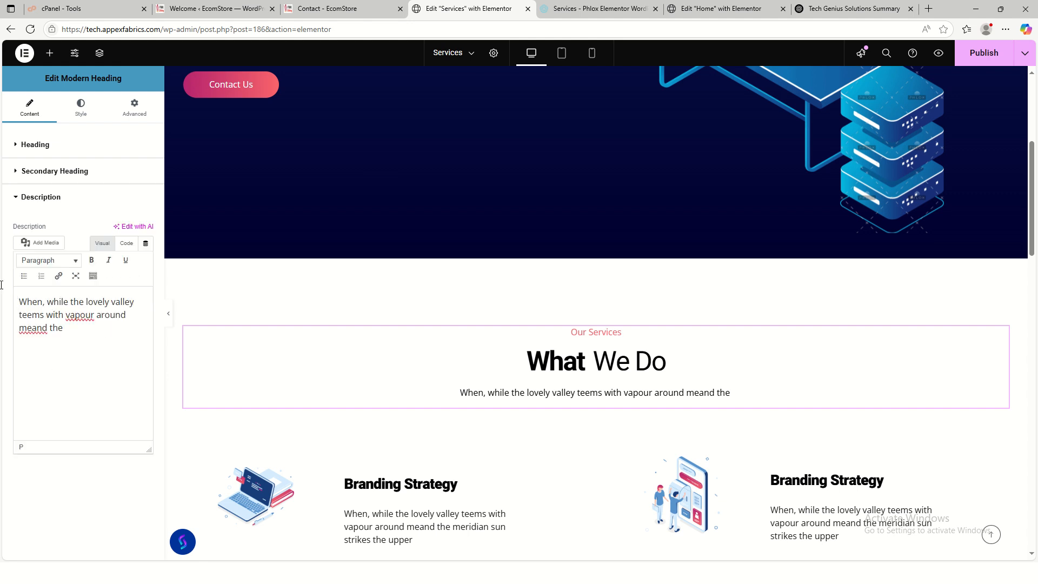
{"action": "key", "text": "ctrl+a"}
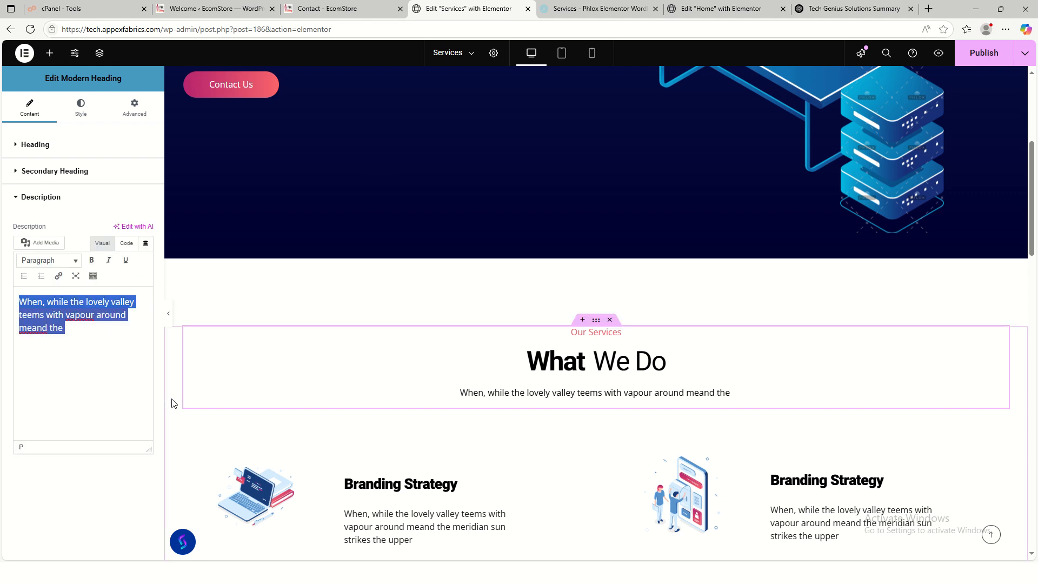
{"action": "key", "text": "BackSpace"}
{"action": "scroll", "coordinate": [478, 384], "scroll_direction": "down", "scroll_amount": 3}
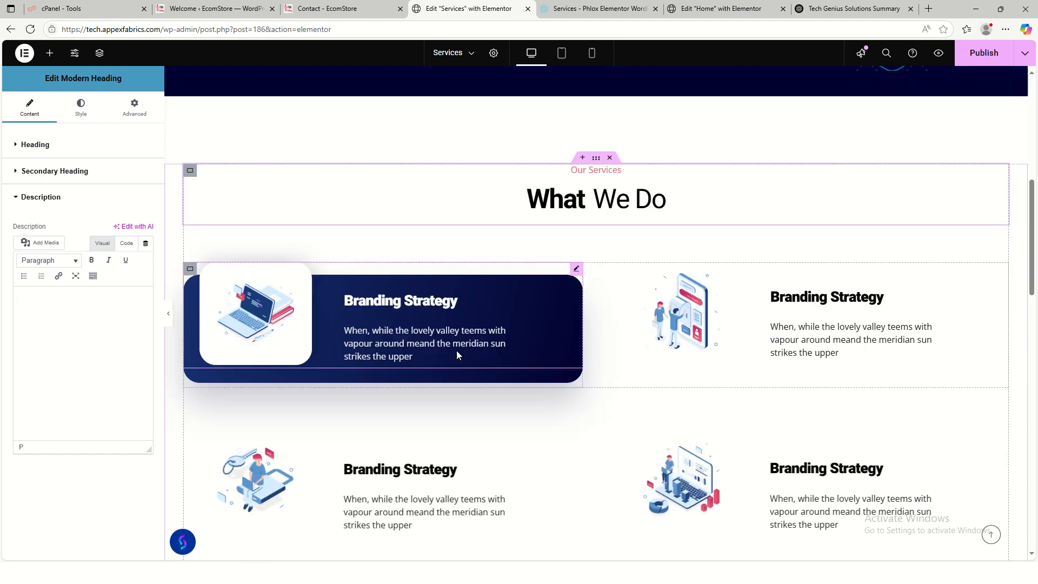
- Retitle the first service box 'Web Design' and delete its description
{"action": "left_click", "coordinate": [457, 352]}
{"action": "left_click_drag", "start_coordinate": [87, 287], "coordinate": [3, 285]}
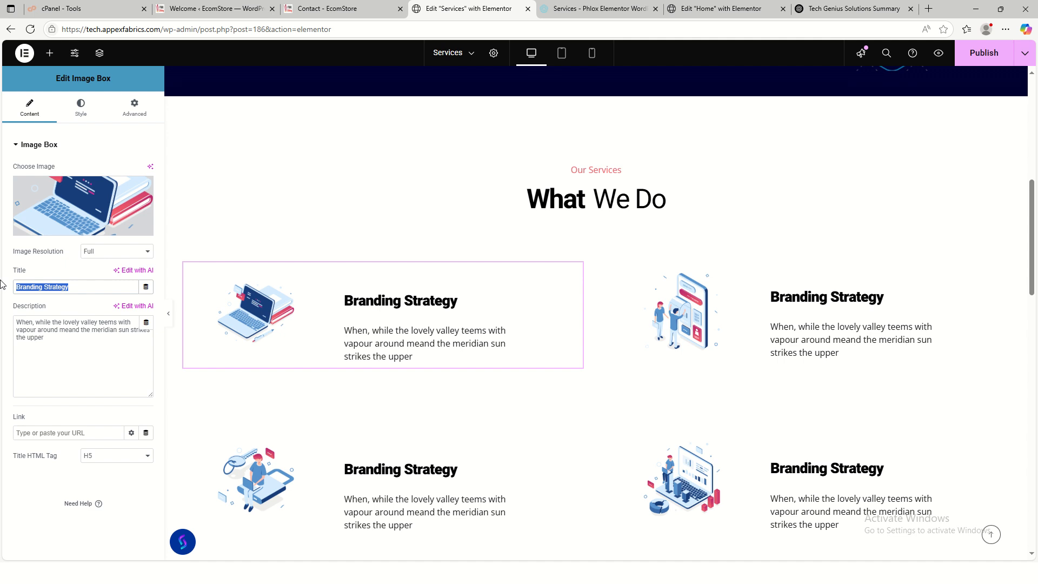
{"action": "type", "text": "Web"}
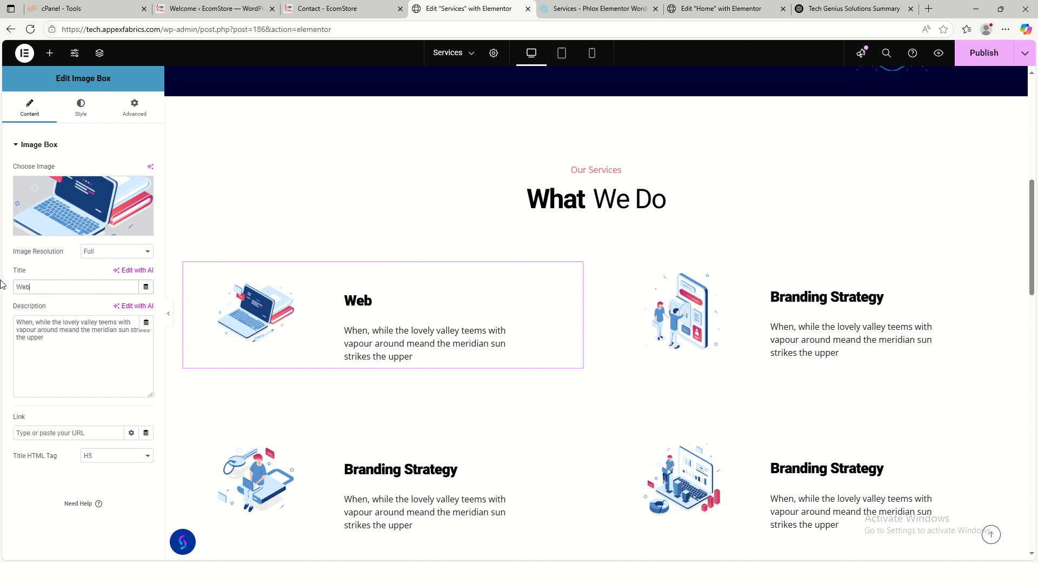
{"action": "type", "text": " Design"}
{"action": "left_click_drag", "start_coordinate": [87, 341], "coordinate": [9, 325]}
{"action": "key", "text": "BackSpace"}
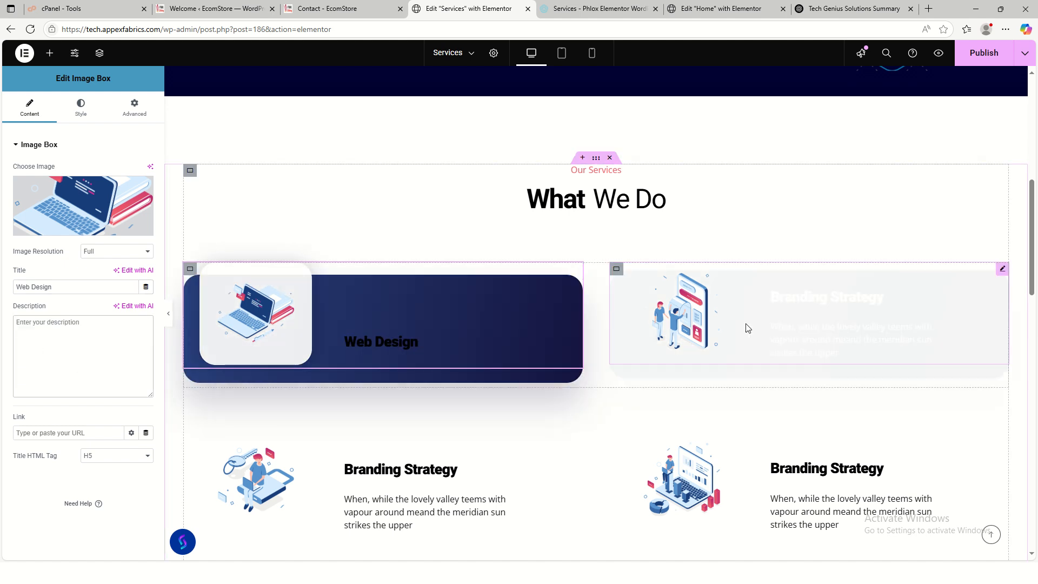
- Retitle the second service box 'Software Development' and delete its description
{"action": "left_click", "coordinate": [735, 343]}
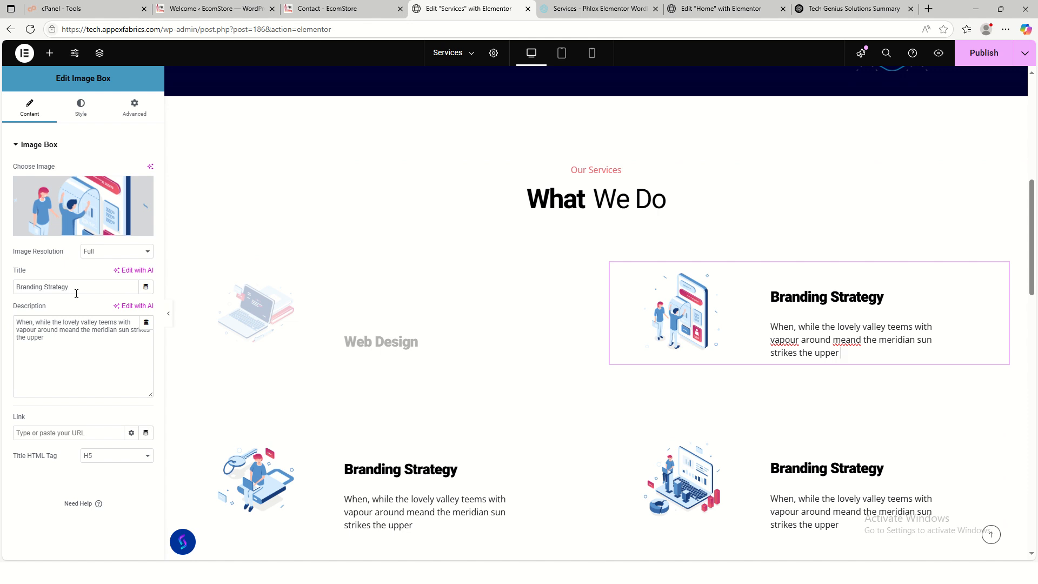
{"action": "left_click_drag", "start_coordinate": [76, 293], "coordinate": [10, 291]}
{"action": "type", "text": "S"}
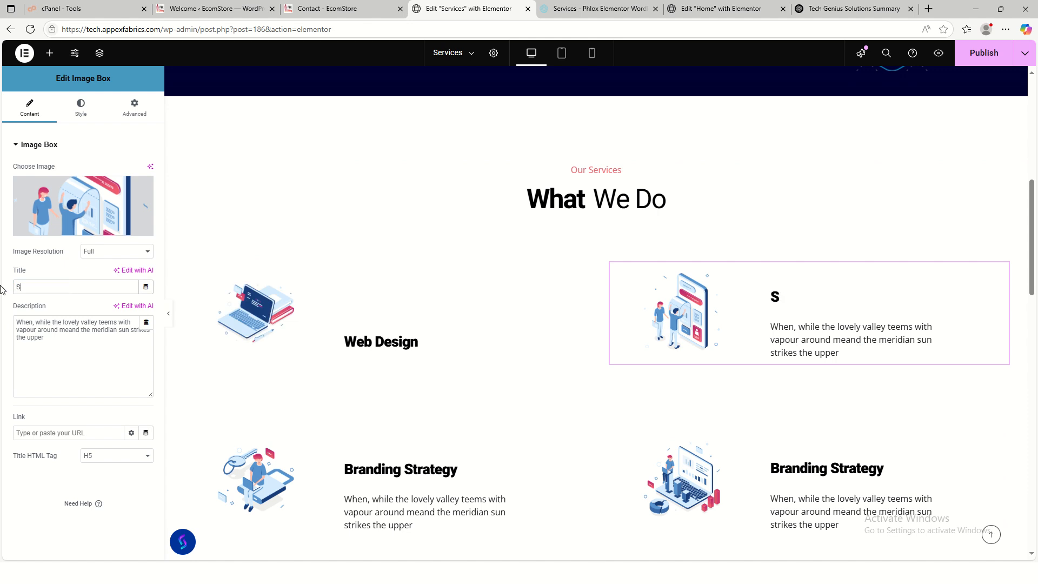
{"action": "key", "text": "BackSpace"}
{"action": "type", "text": "S"}
{"action": "key", "text": "BackSpace"}
{"action": "type", "text": "Sos"}
{"action": "key", "text": "BackSpace"}
{"action": "type", "text": "ftw"}
{"action": "key", "text": "BackSpace"}
{"action": "type", "text": "a"}
{"action": "type", "text": "are Developmen"}
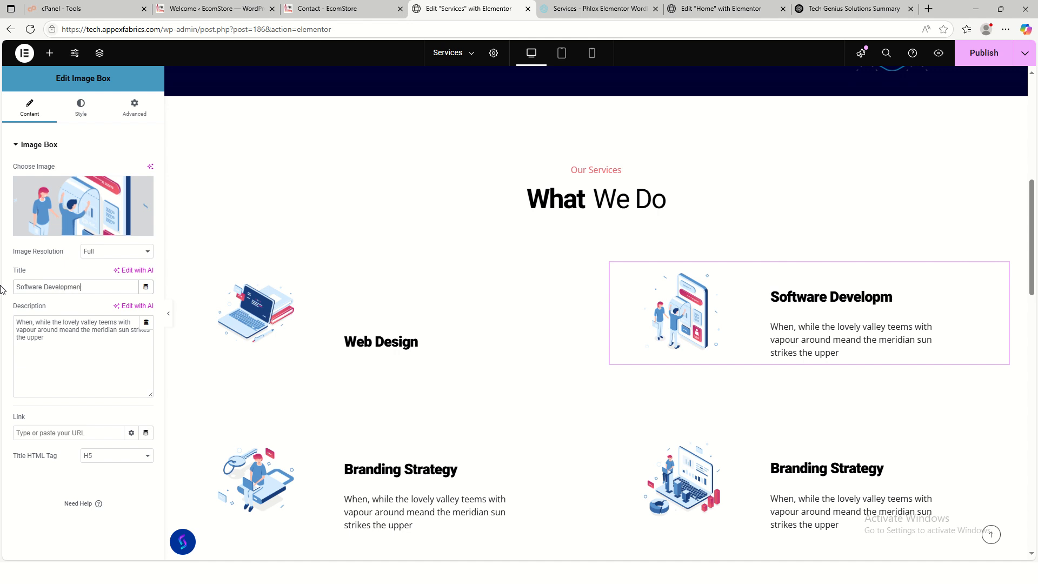
{"action": "type", "text": "t"}
{"action": "left_click_drag", "start_coordinate": [119, 366], "coordinate": [0, 314]}
{"action": "key", "text": "Delete"}
{"action": "scroll", "coordinate": [494, 524], "scroll_direction": "down", "scroll_amount": 3}
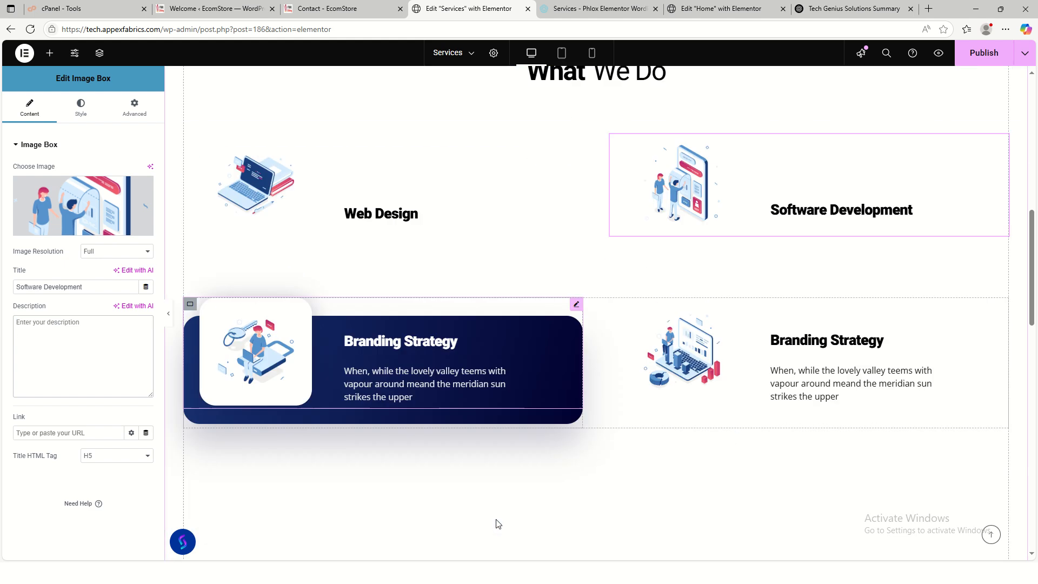
- Retitle the third service box 'Digital Marketing' and delete its description
{"action": "left_click", "coordinate": [401, 360]}
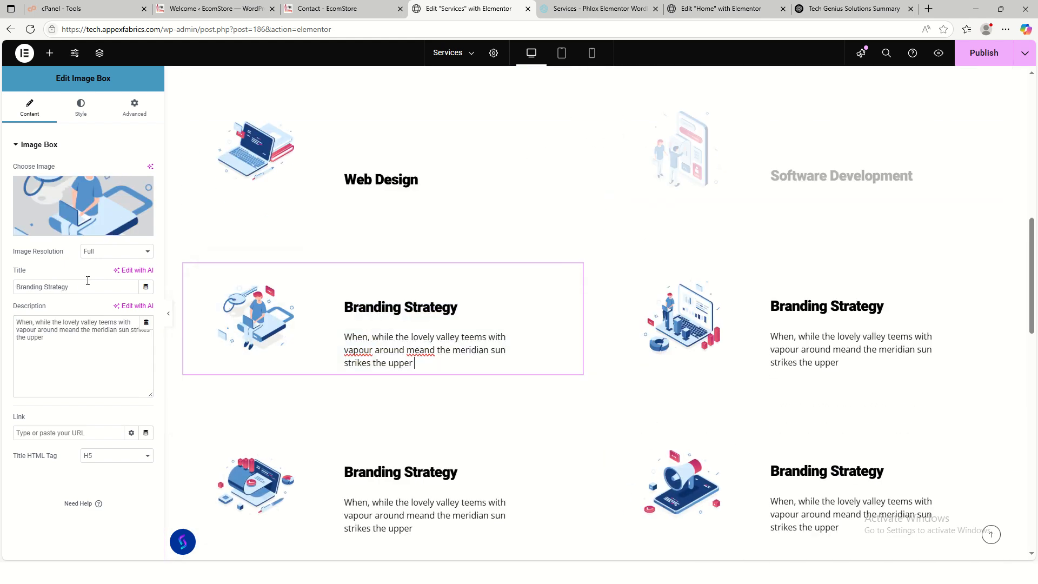
{"action": "left_click_drag", "start_coordinate": [87, 284], "coordinate": [2, 290]}
{"action": "type", "text": "D"}
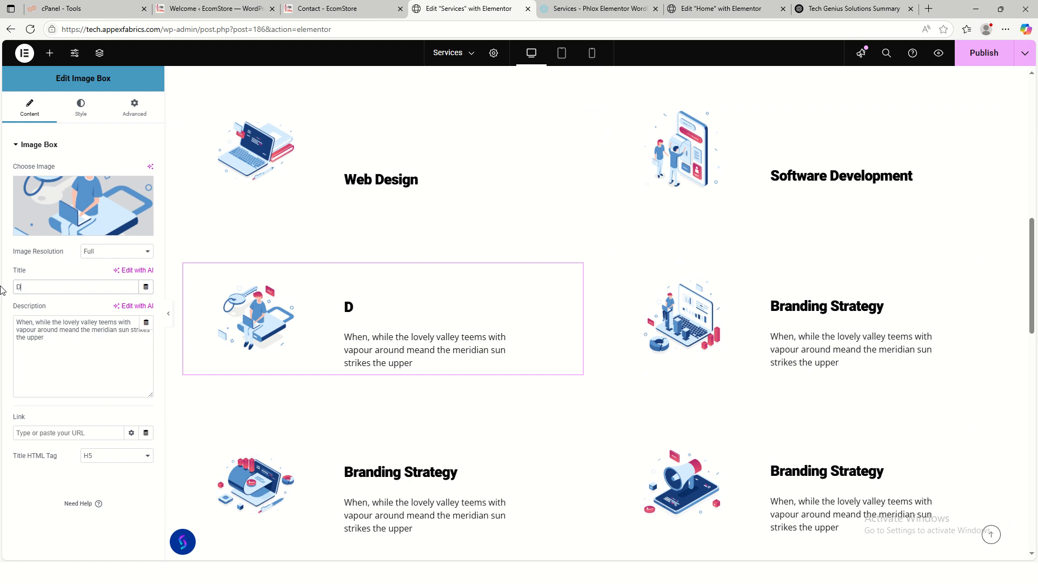
{"action": "type", "text": "igital Marketing"}
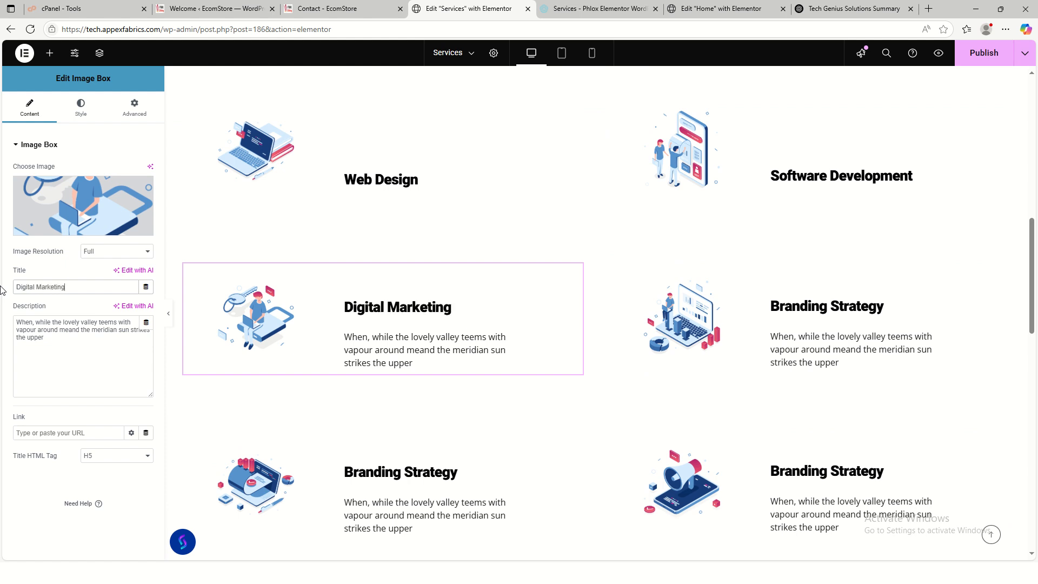
{"action": "left_click_drag", "start_coordinate": [50, 343], "coordinate": [2, 318]}
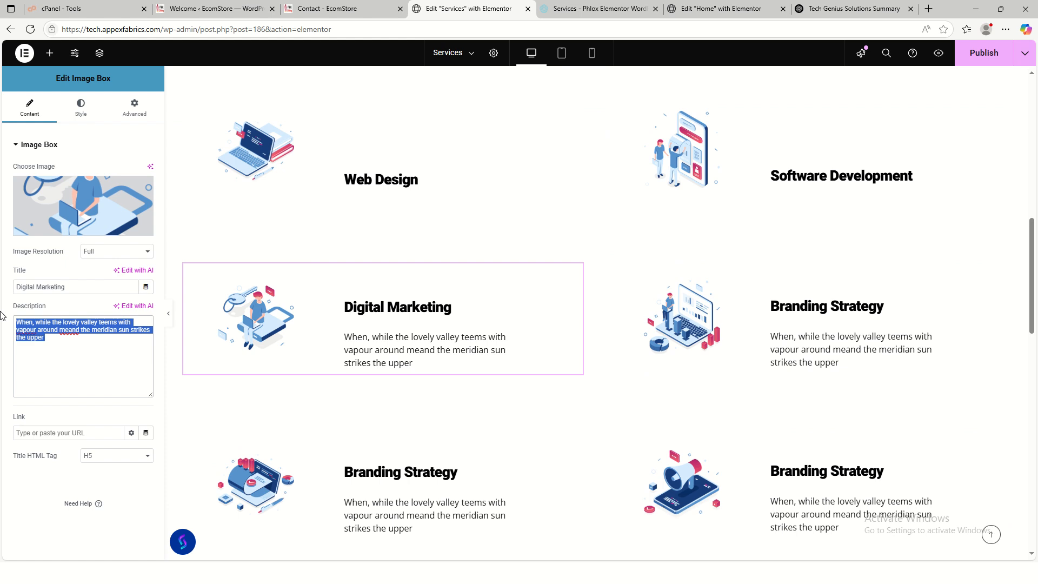
{"action": "key", "text": "BackSpace"}
- Retitle the neighbouring service box 'Graphics Design' and delete its placeholder description
{"action": "left_click", "coordinate": [838, 361]}
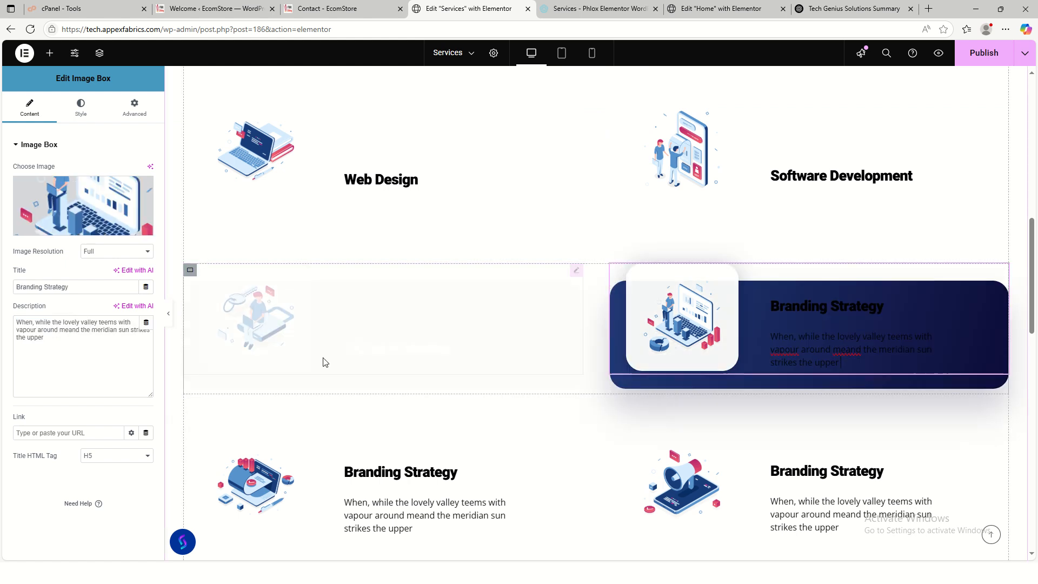
{"action": "left_click_drag", "start_coordinate": [75, 287], "coordinate": [1, 287]}
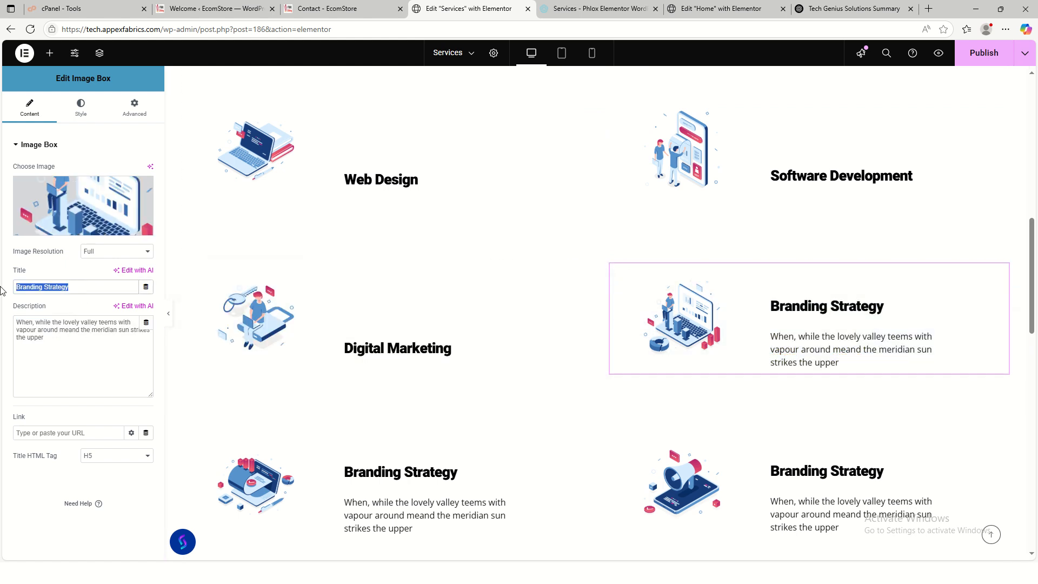
{"action": "type", "text": "Grap"}
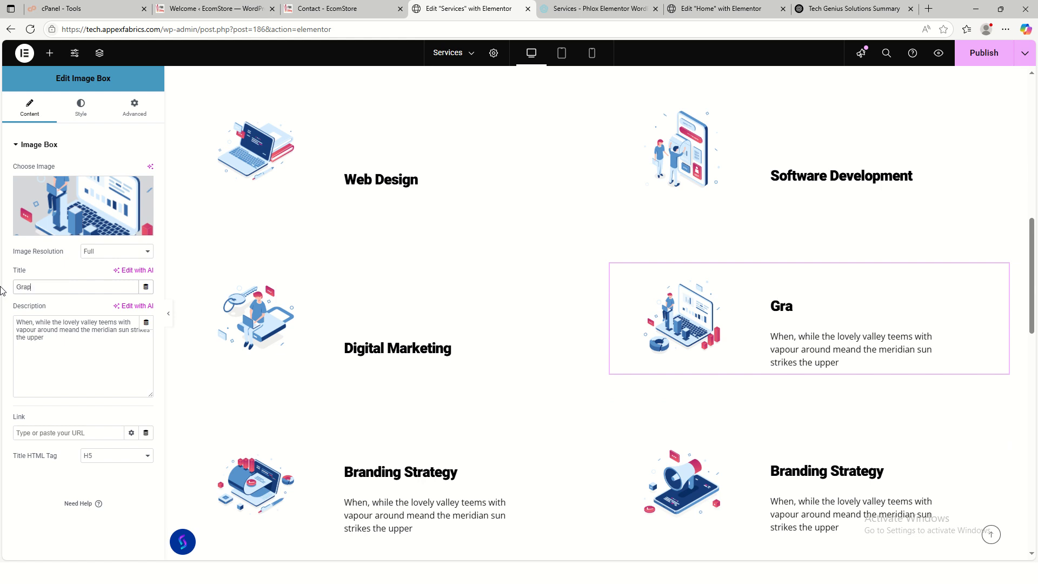
{"action": "type", "text": "hics Desig"}
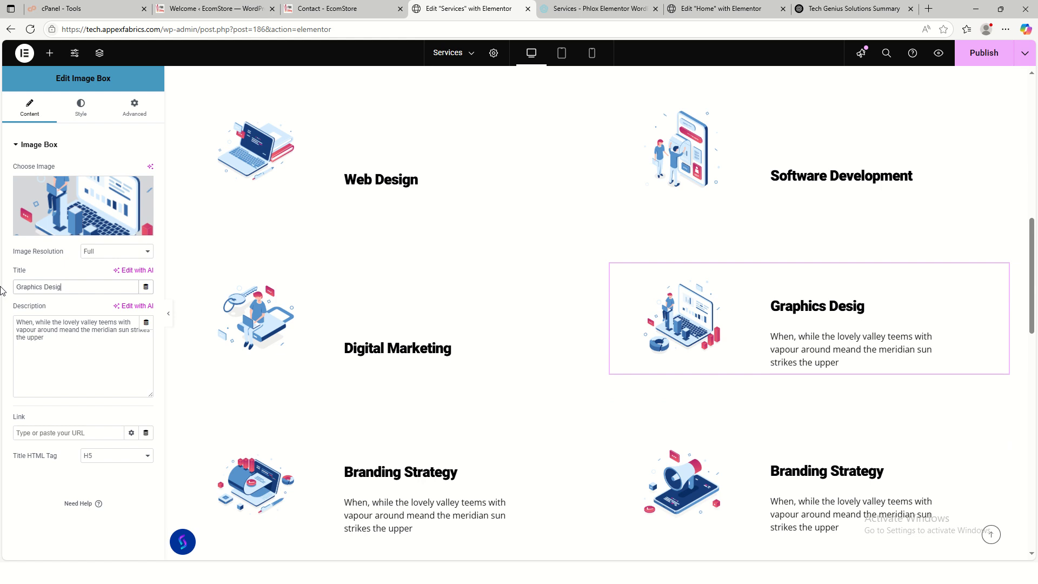
{"action": "type", "text": "ns"}
{"action": "left_click_drag", "start_coordinate": [61, 350], "coordinate": [2, 307]}
{"action": "key", "text": "BackSpace"}
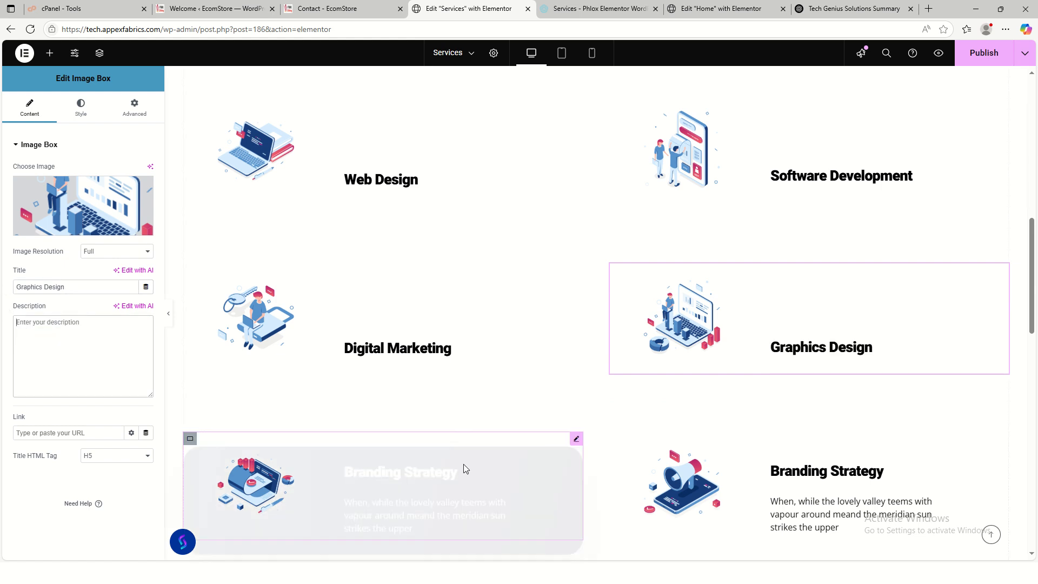
{"action": "scroll", "coordinate": [595, 422], "scroll_direction": "down", "scroll_amount": 2}
- Retitle the lower-left service card 'IT Training' and clear its description
{"action": "left_click", "coordinate": [452, 385]}
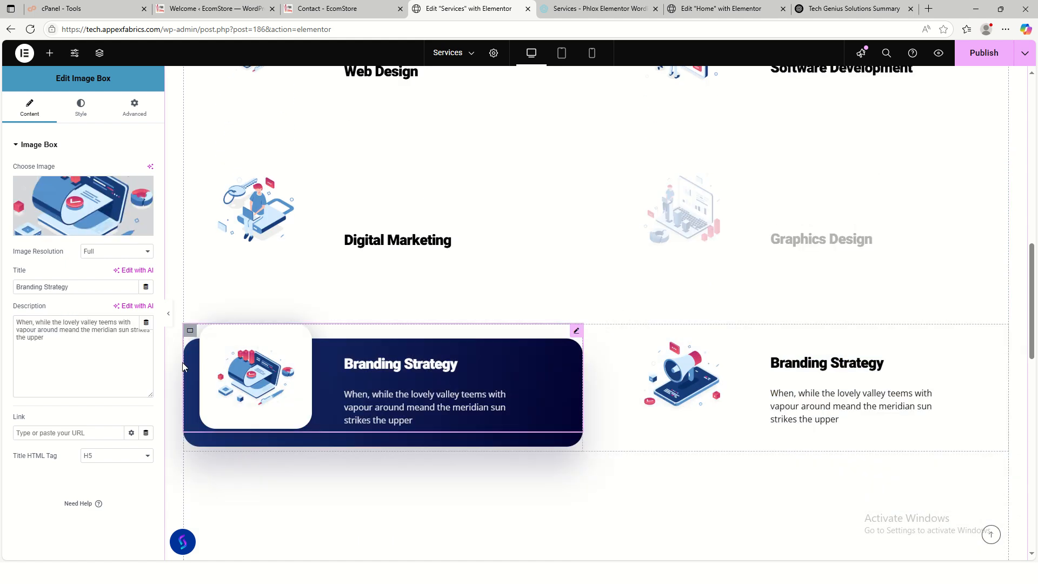
{"action": "left_click_drag", "start_coordinate": [86, 341], "coordinate": [14, 324]}
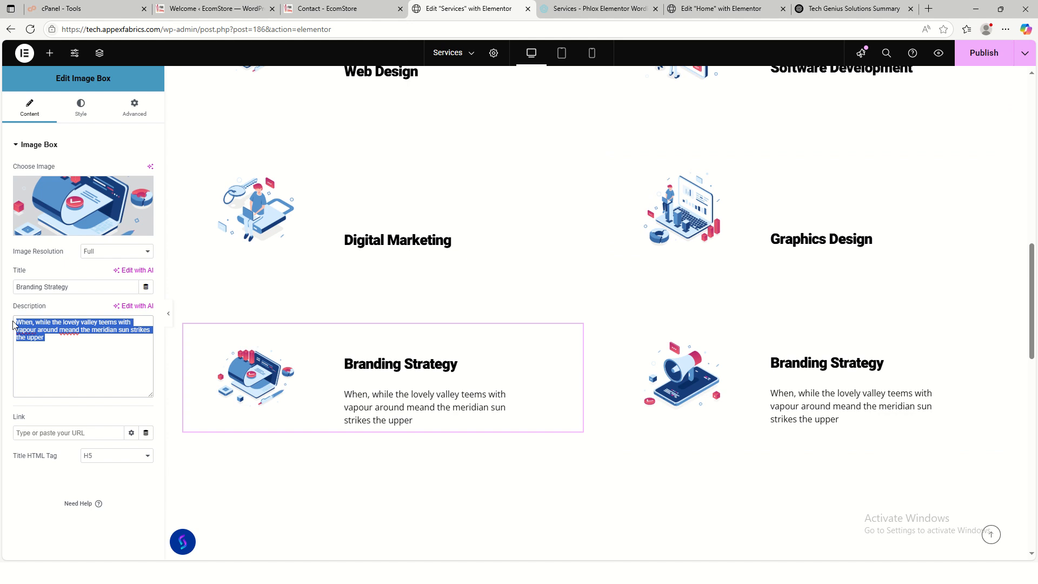
{"action": "key", "text": "BackSpace"}
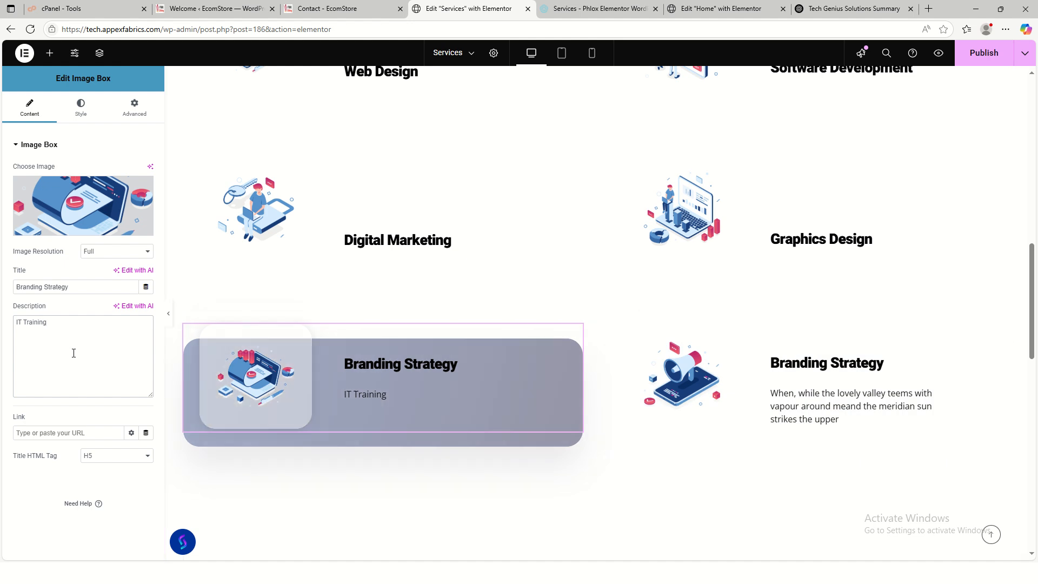
{"action": "triple_click", "coordinate": [117, 364]}
{"action": "key", "text": "ctrl+c"}
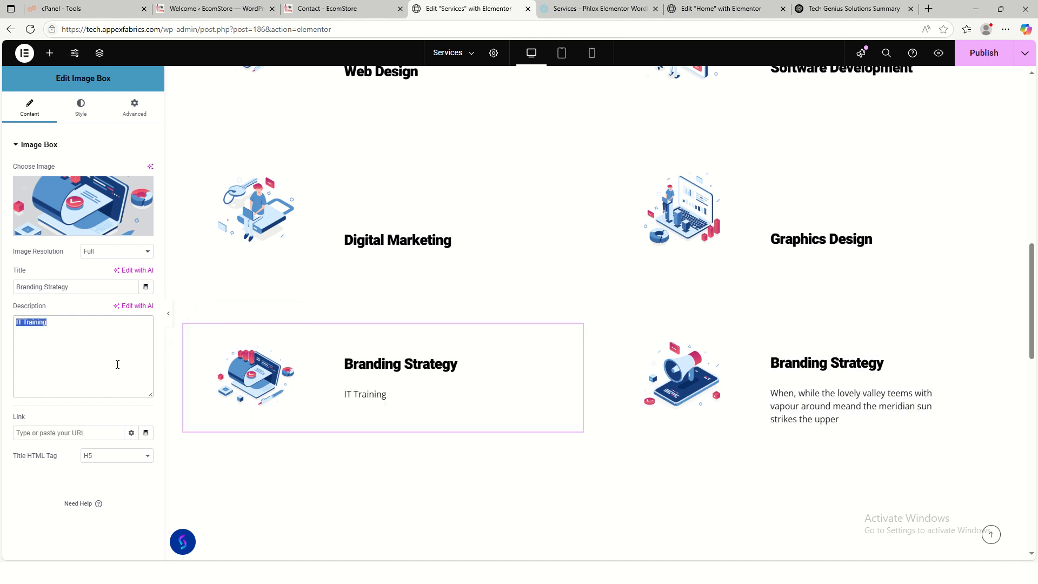
{"action": "key", "text": "BackSpace"}
{"action": "left_click_drag", "start_coordinate": [71, 286], "coordinate": [2, 276]}
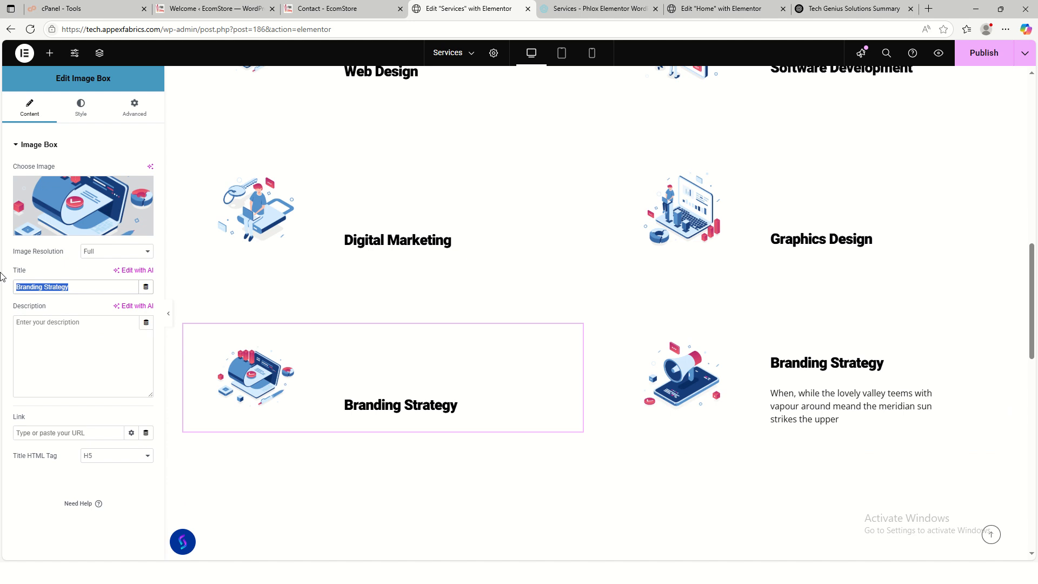
{"action": "key", "text": "ctrl+v"}
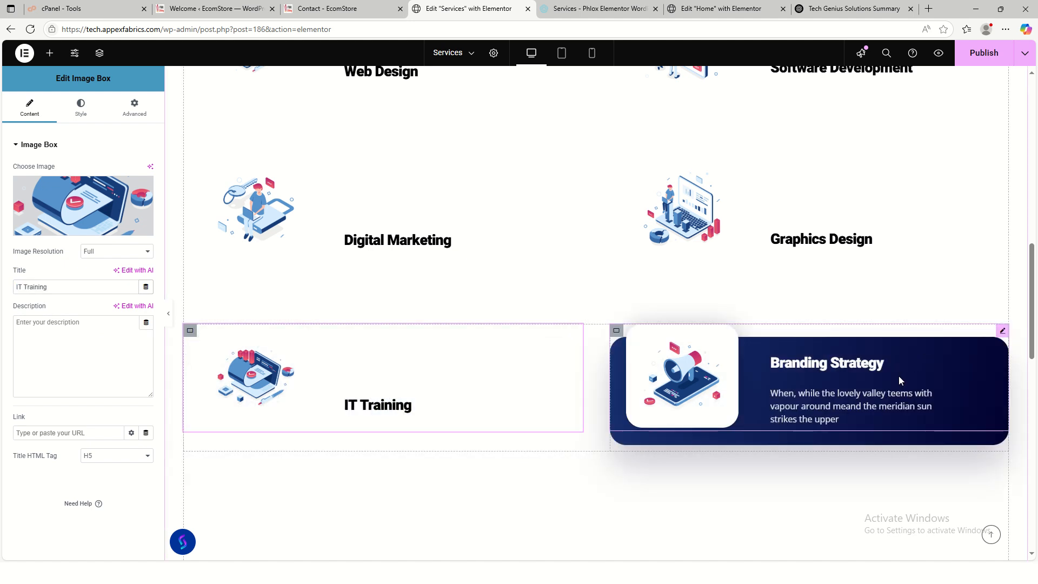
- Retitle the neighbouring card 'General IT Solutions' and delete its placeholder description
{"action": "left_click", "coordinate": [899, 375]}
{"action": "scroll", "coordinate": [365, 382], "scroll_direction": "down", "scroll_amount": 3}
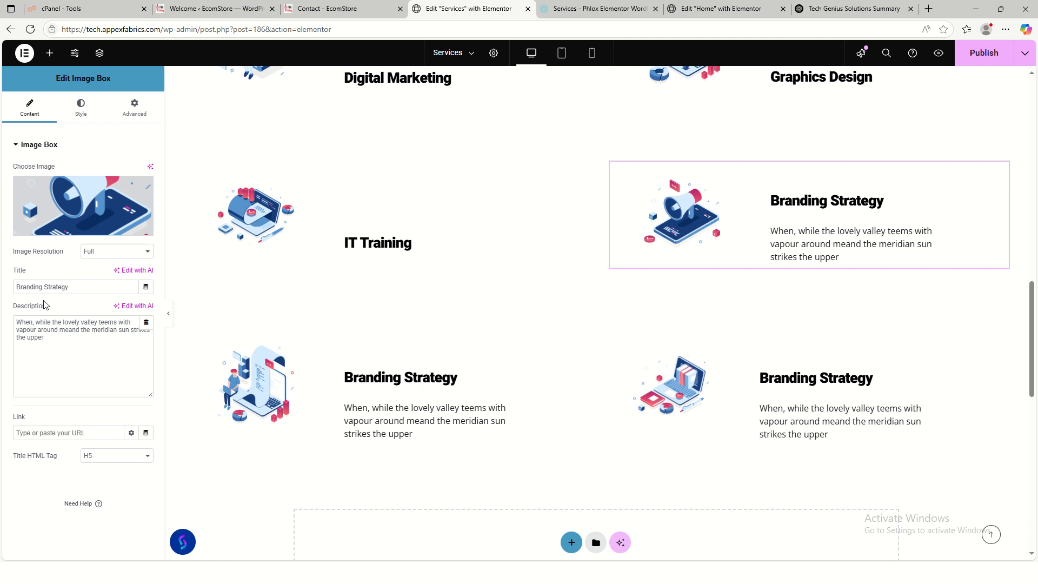
{"action": "left_click_drag", "start_coordinate": [71, 286], "coordinate": [2, 286]}
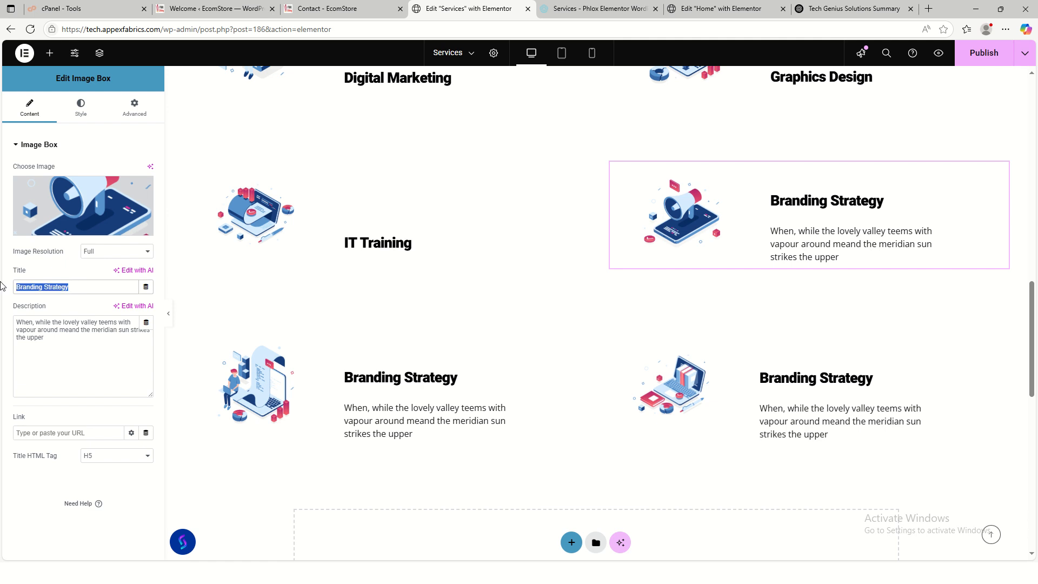
{"action": "type", "text": "General IT"}
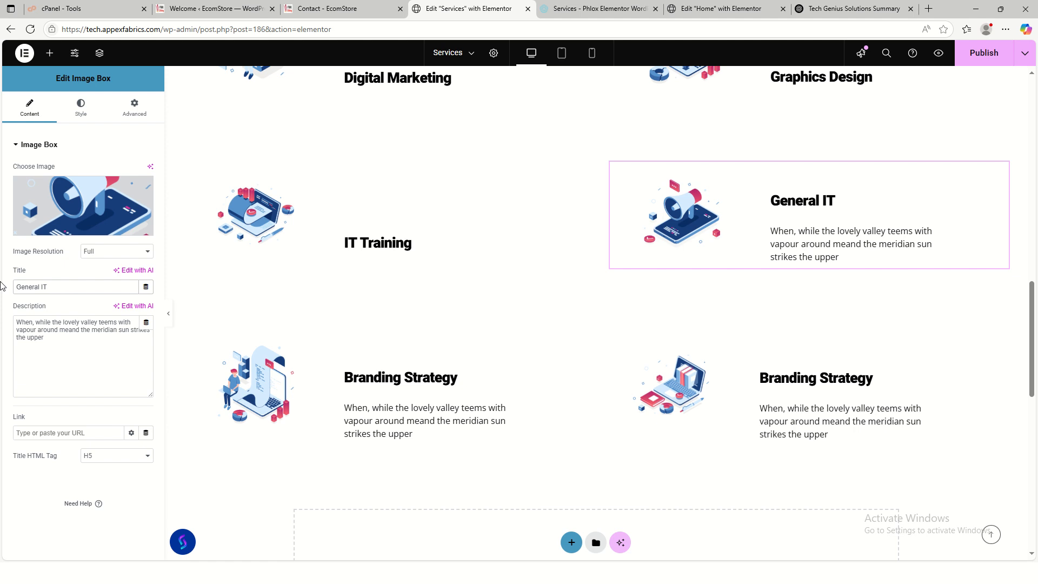
{"action": "type", "text": "Solutions"}
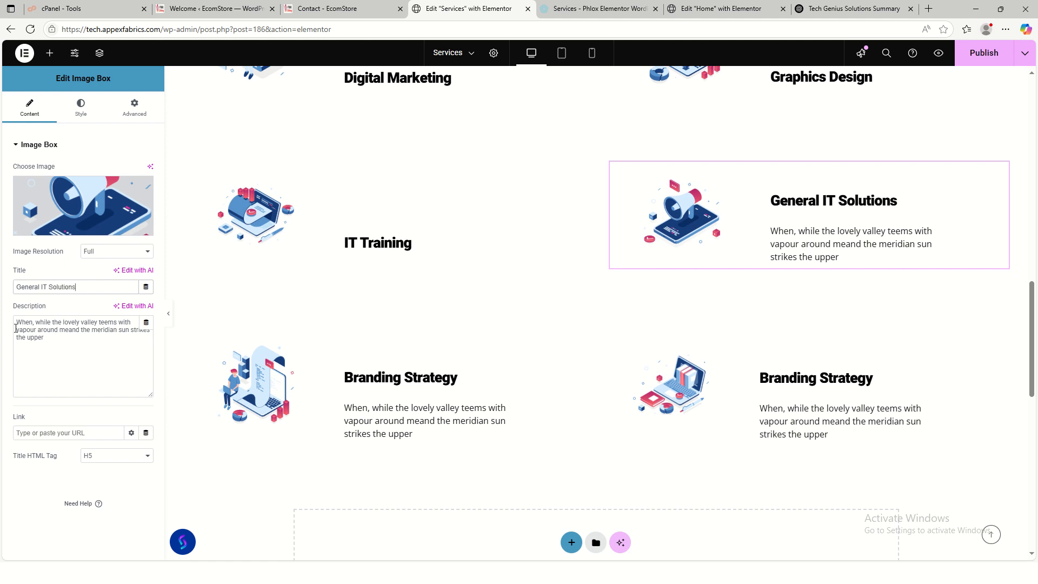
{"action": "left_click", "coordinate": [58, 342]}
{"action": "key", "text": "ctrl+a"}
{"action": "key", "text": "BackSpace"}
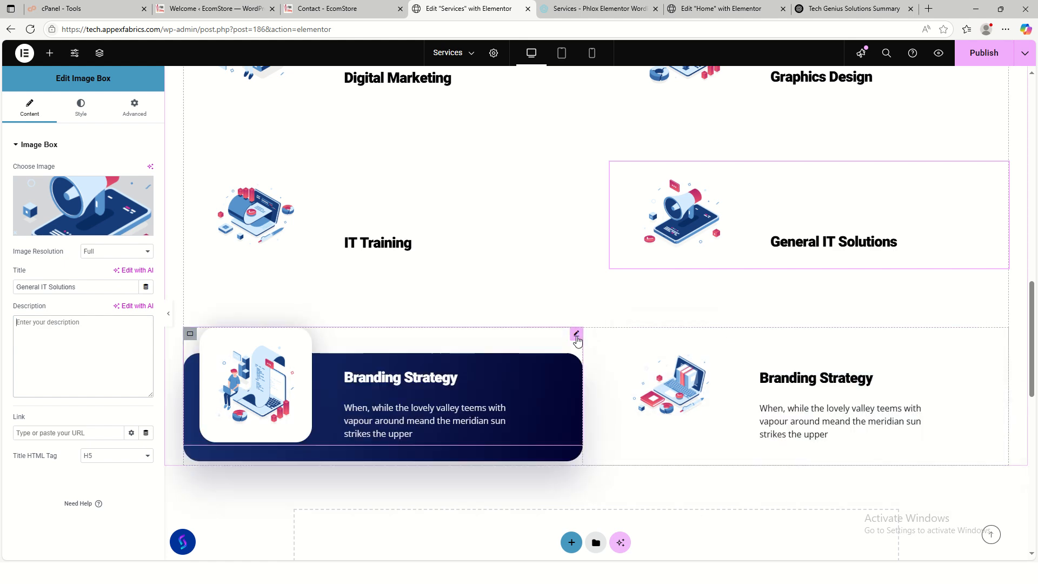
- Delete the leftover Branding Strategy row from the What We Do grid
{"action": "right_click", "coordinate": [190, 334]}
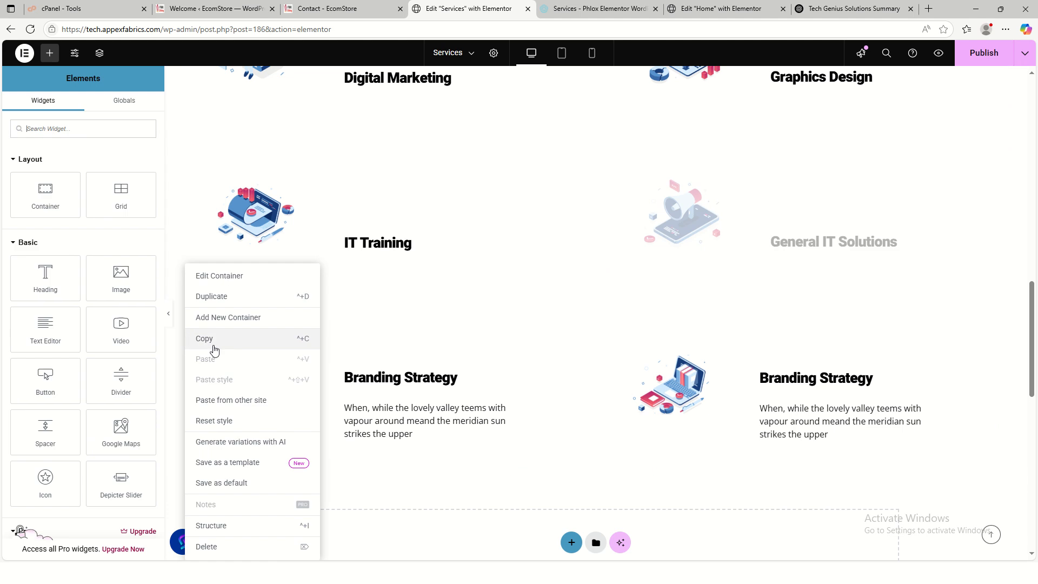
{"action": "left_click", "coordinate": [222, 550]}
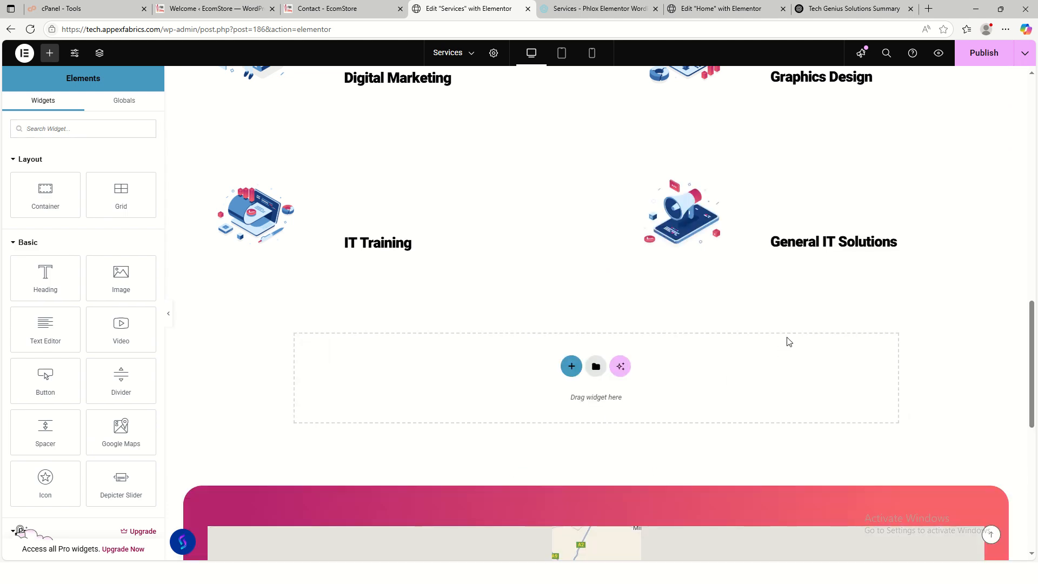
{"action": "scroll", "coordinate": [838, 378], "scroll_direction": "down", "scroll_amount": 4}
{"action": "scroll", "coordinate": [869, 375], "scroll_direction": "up", "scroll_amount": 15}
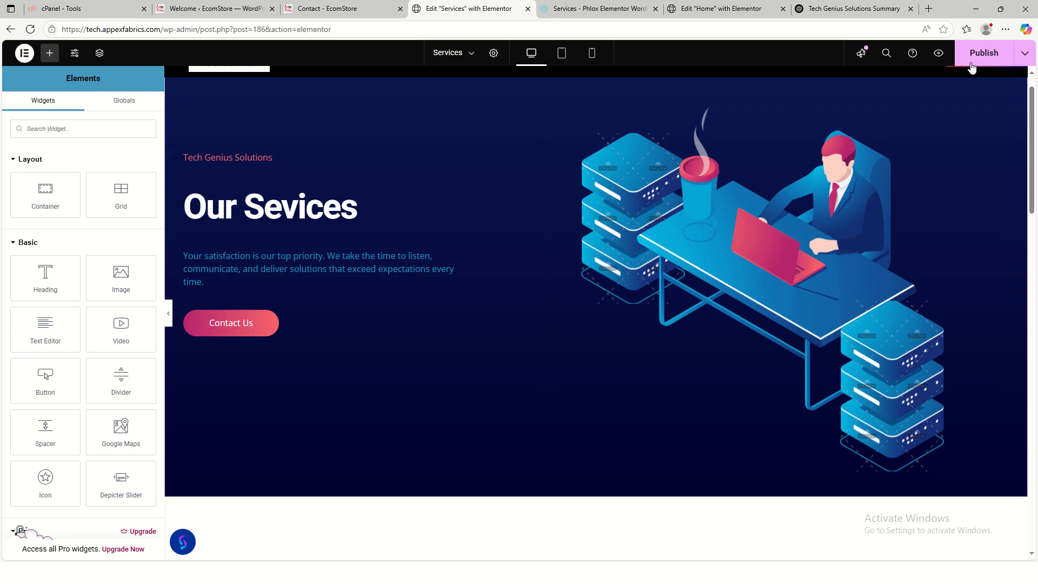
- Delete the lower-right and left server-stack images from the hero
{"action": "left_click", "coordinate": [884, 339]}
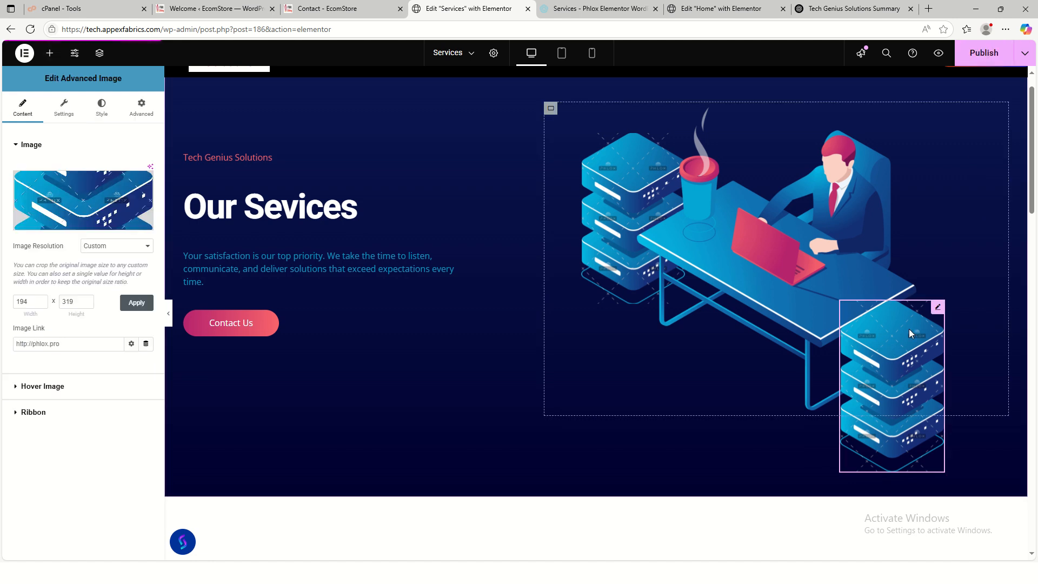
{"action": "right_click", "coordinate": [887, 372]}
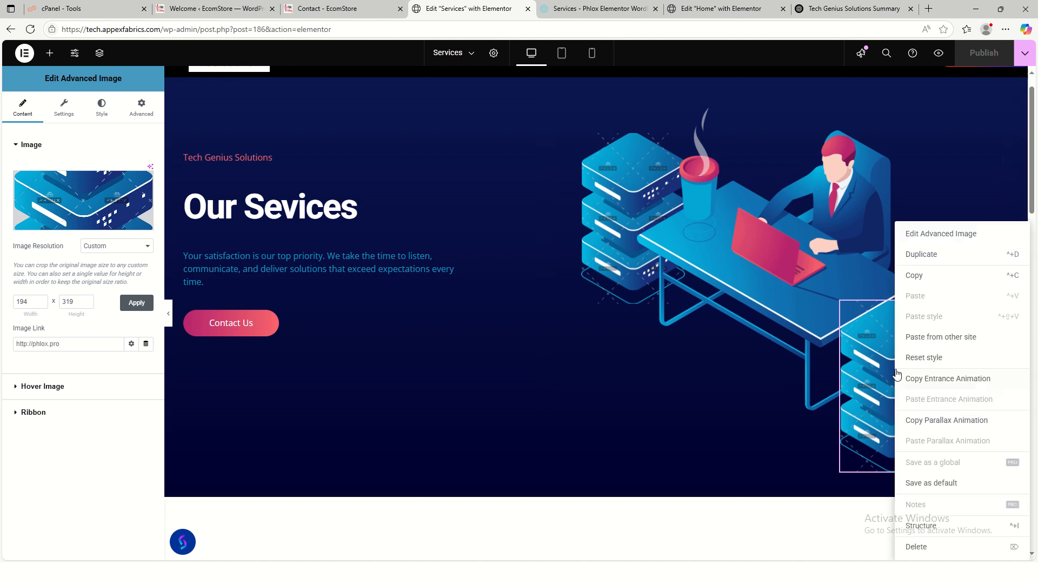
{"action": "left_click", "coordinate": [932, 548]}
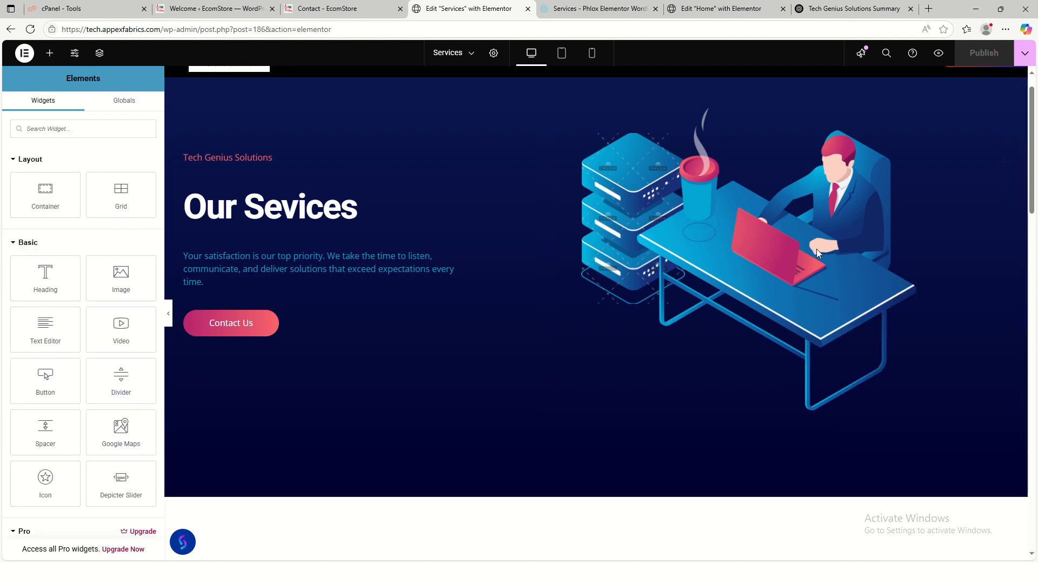
{"action": "right_click", "coordinate": [617, 186]}
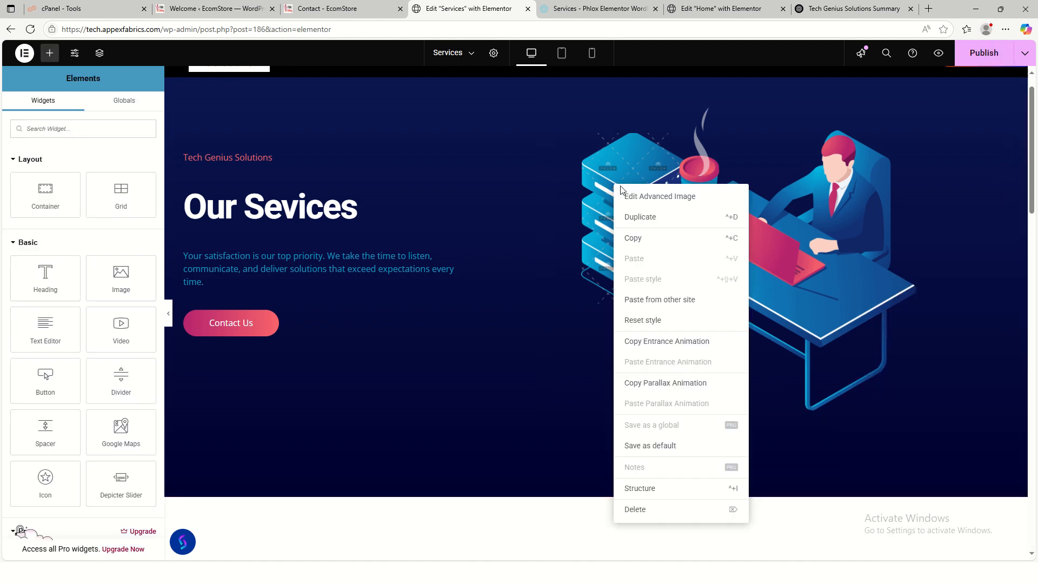
{"action": "left_click", "coordinate": [647, 511]}
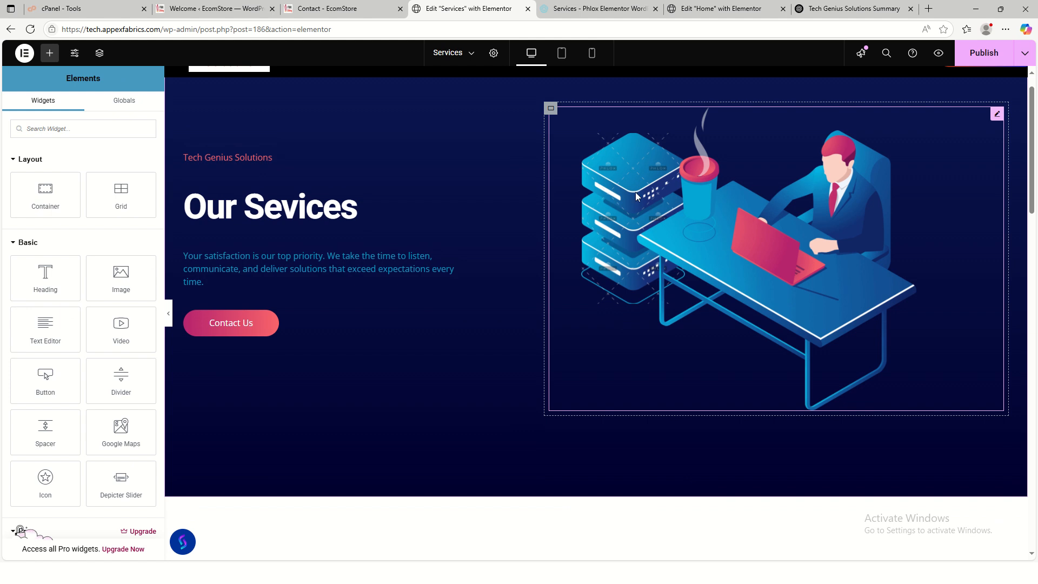
{"action": "left_click", "coordinate": [630, 173]}
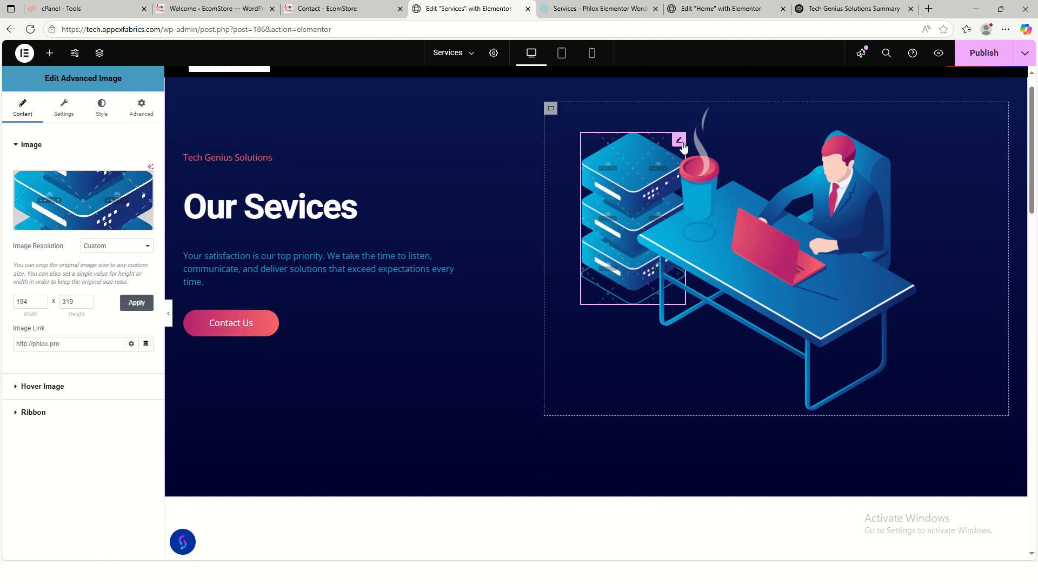
{"action": "right_click", "coordinate": [683, 146]}
{"action": "left_click", "coordinate": [732, 474]}
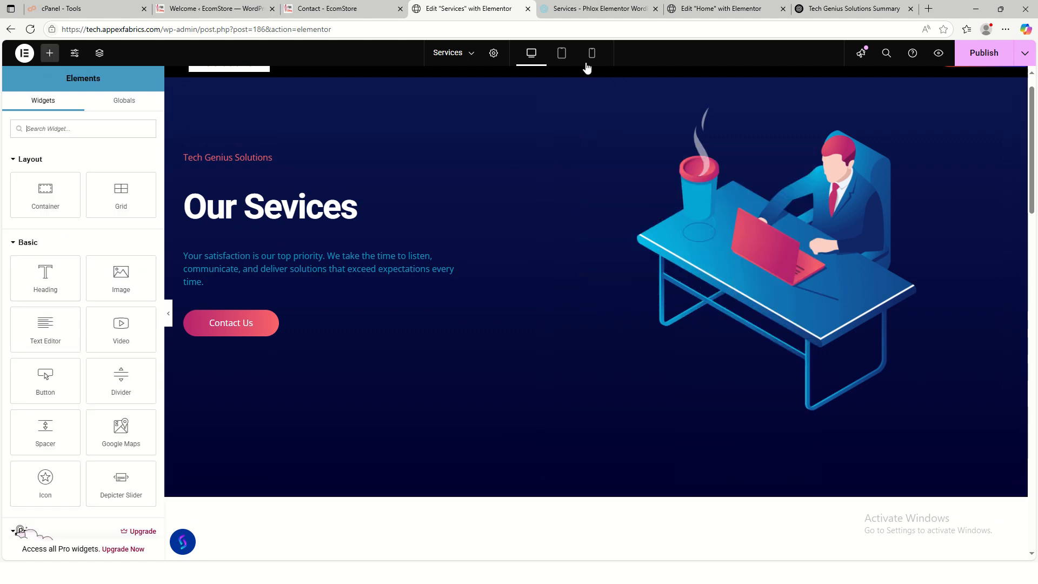
- Save the Phlox demo Services page's server-stack image to Downloads as xxxx.png, then go back to the Elementor editor
{"action": "left_click", "coordinate": [574, 13]}
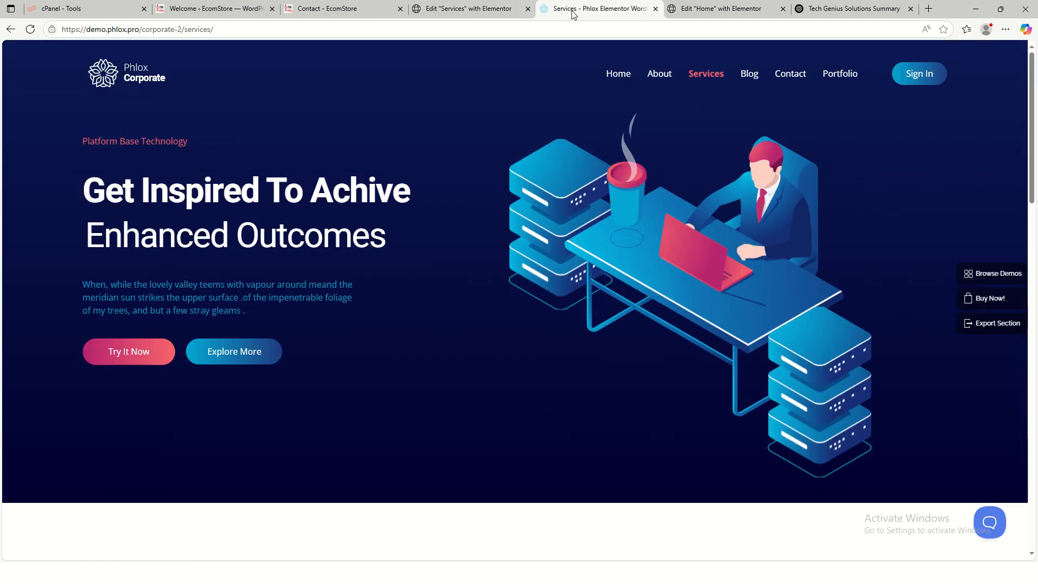
{"action": "right_click", "coordinate": [537, 181]}
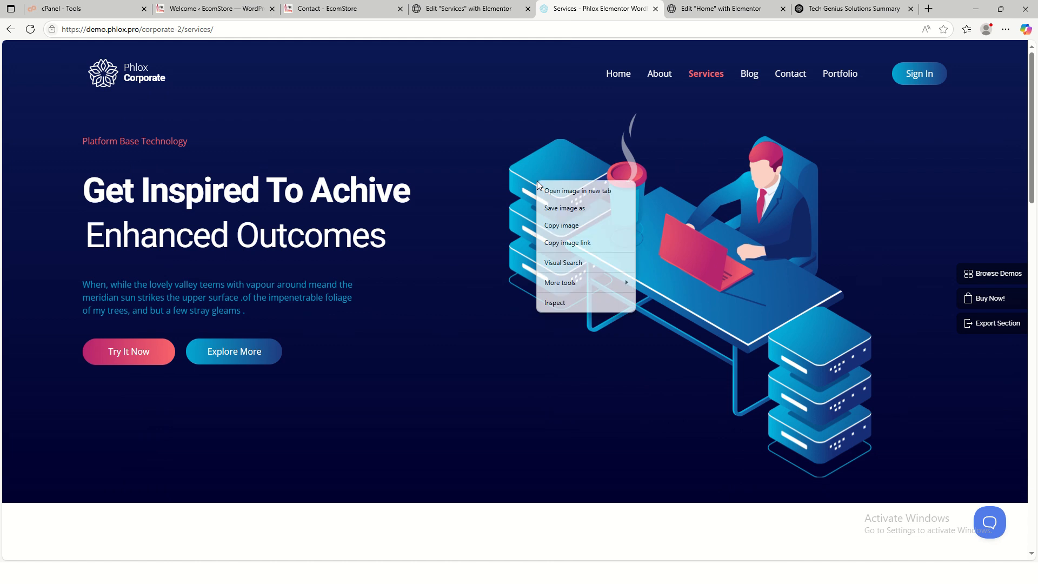
{"action": "left_click", "coordinate": [561, 211]}
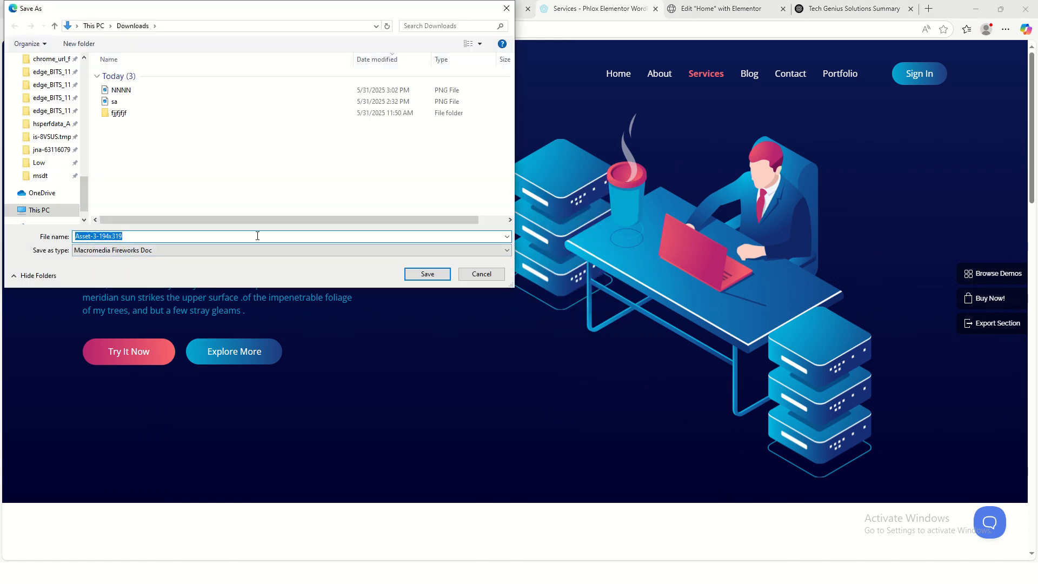
{"action": "type", "text": "xxxx"}
{"action": "left_click", "coordinate": [419, 275]}
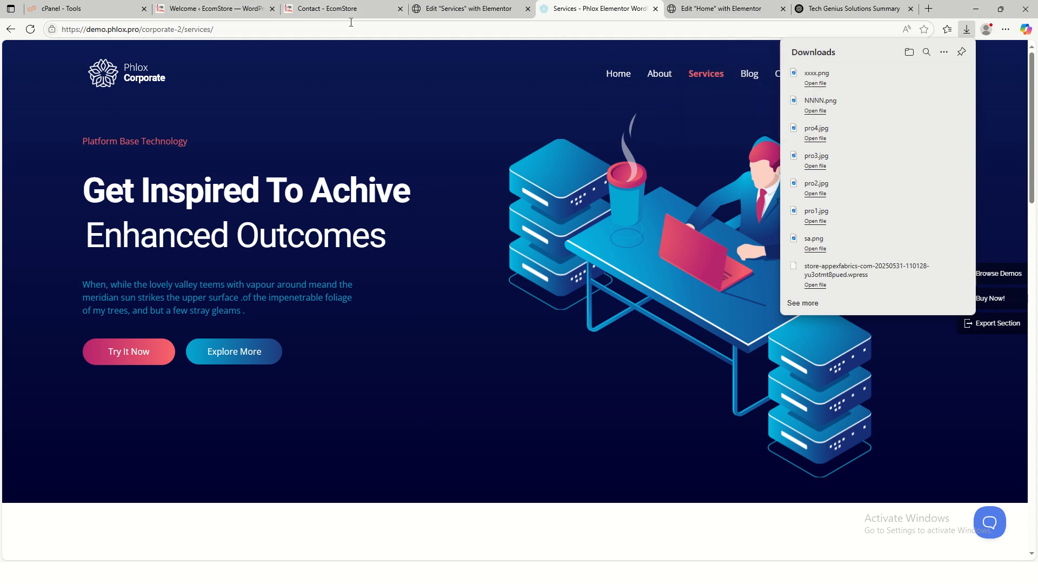
{"action": "left_click", "coordinate": [465, 8]}
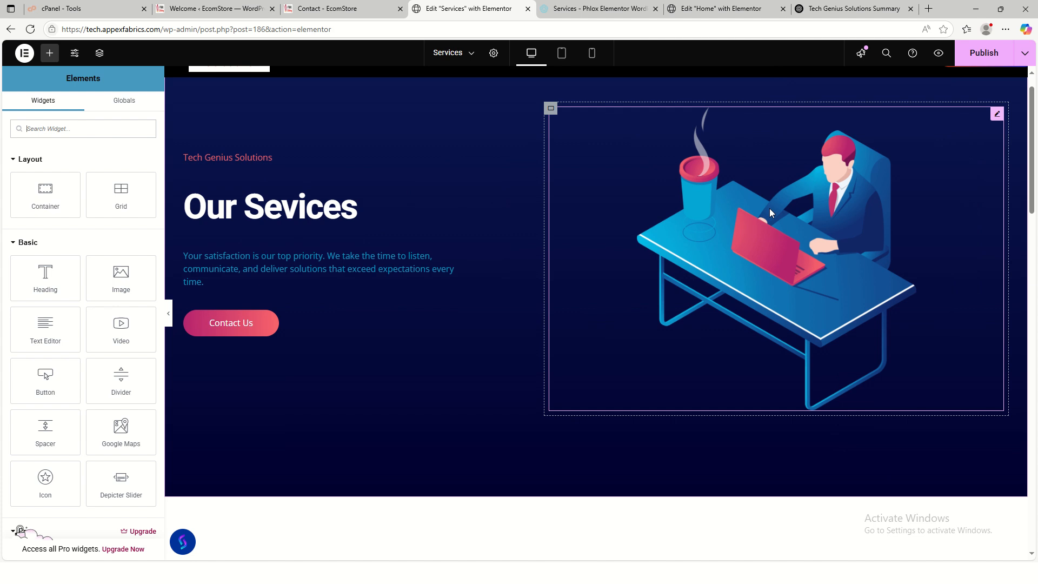
- Upload xxxx.png and insert it into the server-stack image widget beside the desk
{"action": "left_click", "coordinate": [613, 326]}
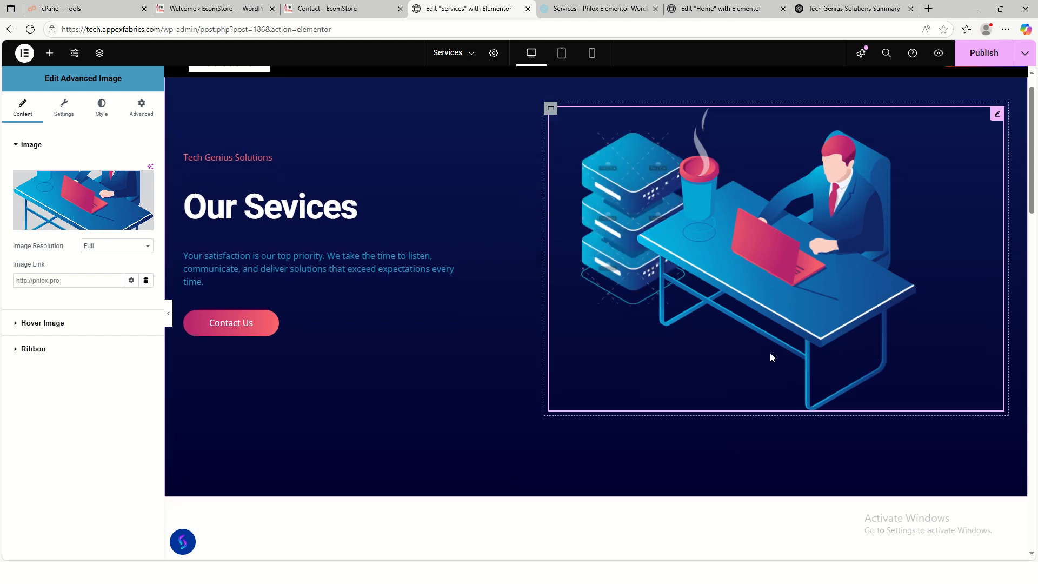
{"action": "left_click", "coordinate": [679, 150]}
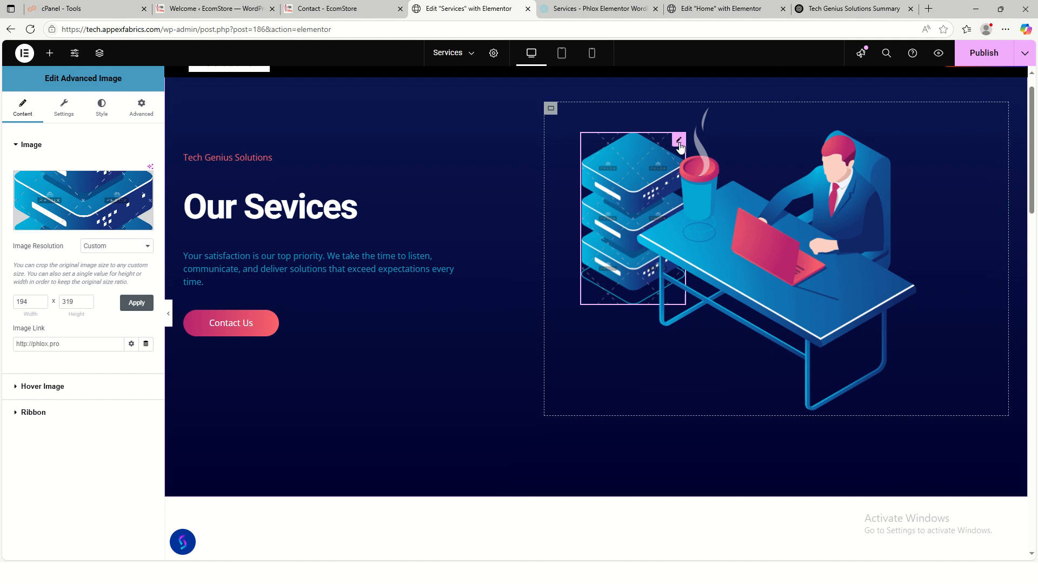
{"action": "left_click", "coordinate": [106, 196]}
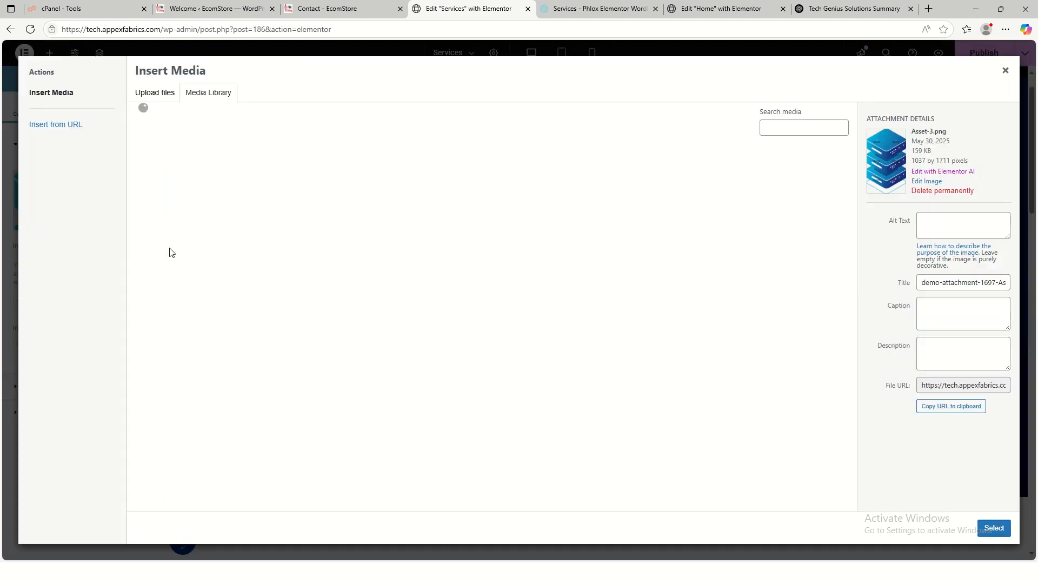
{"action": "left_click", "coordinate": [148, 94]}
{"action": "left_click", "coordinate": [555, 283]}
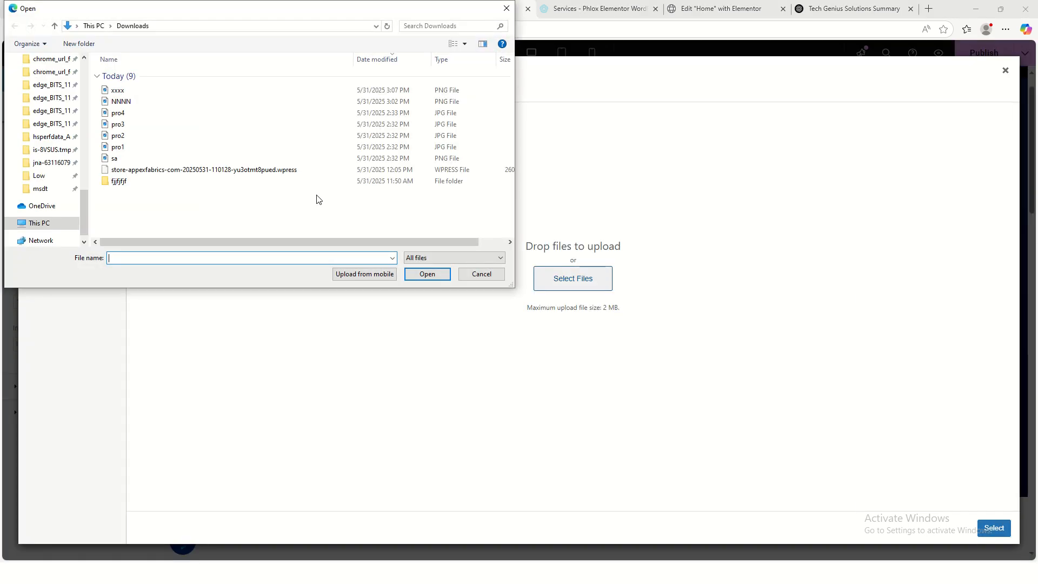
{"action": "left_click", "coordinate": [152, 92]}
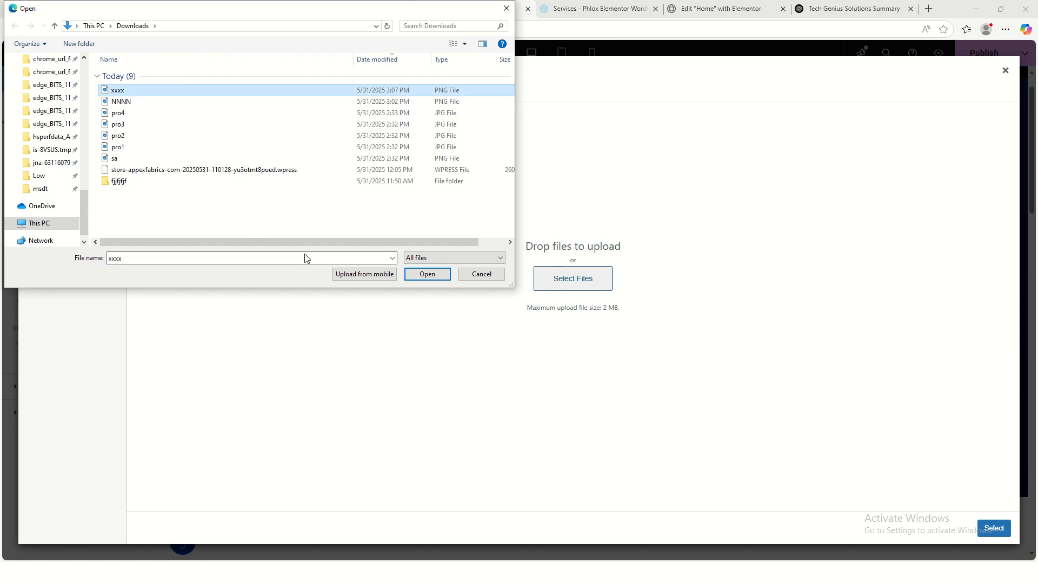
{"action": "left_click", "coordinate": [420, 275]}
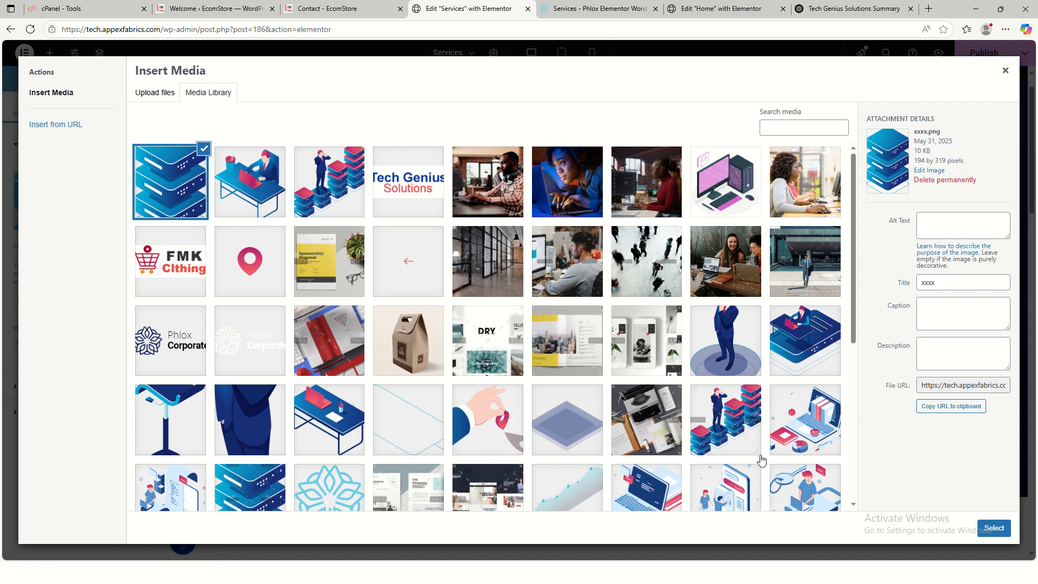
{"action": "left_click", "coordinate": [994, 528]}
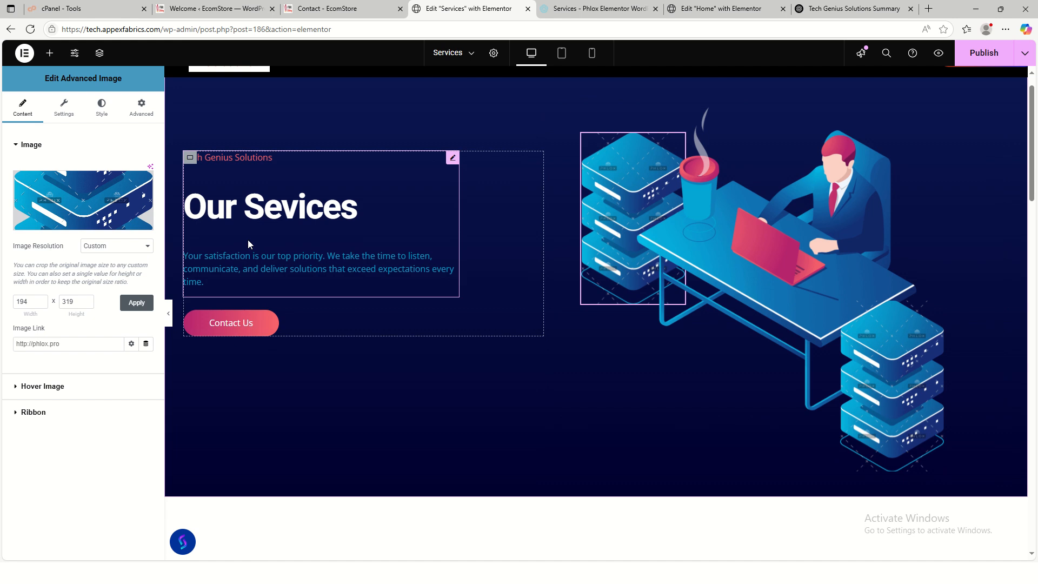
- Insert the first server-stack image, upload NNNN.png for the lower stack, and view the live Contact page
{"action": "left_click", "coordinate": [70, 205]}
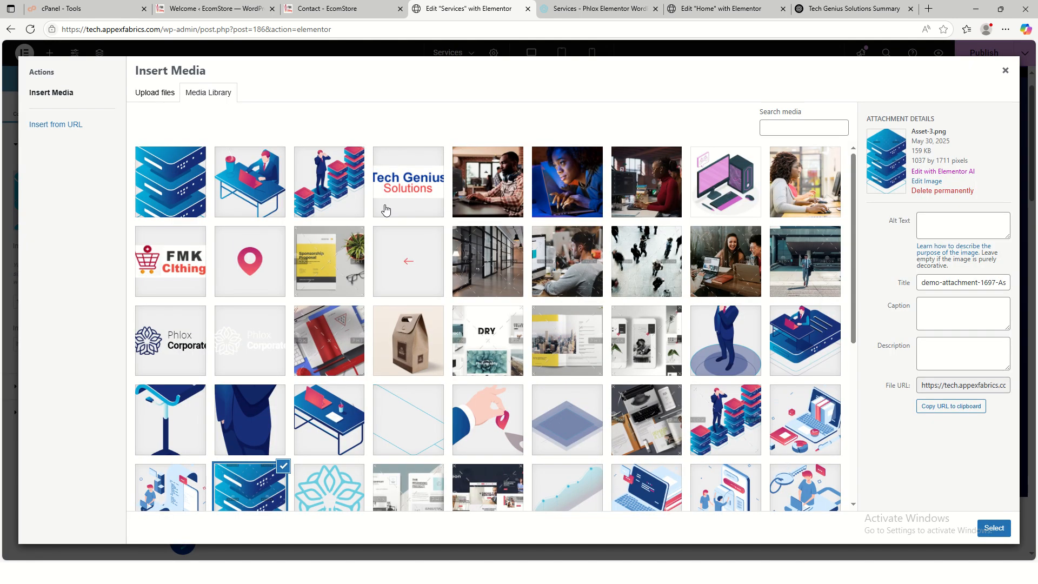
{"action": "left_click", "coordinate": [178, 188]}
{"action": "left_click", "coordinate": [994, 530]}
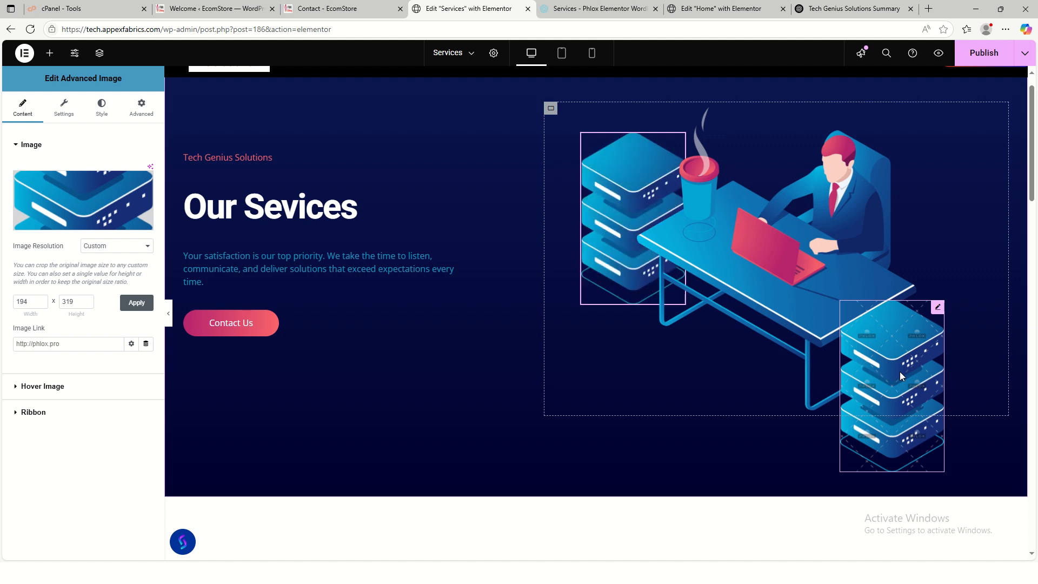
{"action": "left_click", "coordinate": [93, 212]}
{"action": "left_click", "coordinate": [157, 95]}
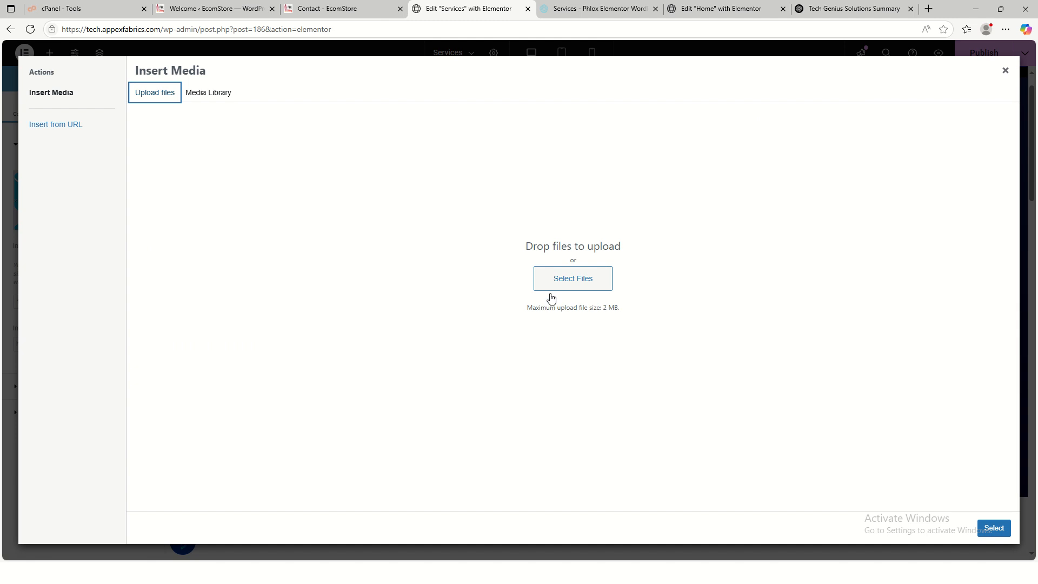
{"action": "left_click", "coordinate": [568, 281]}
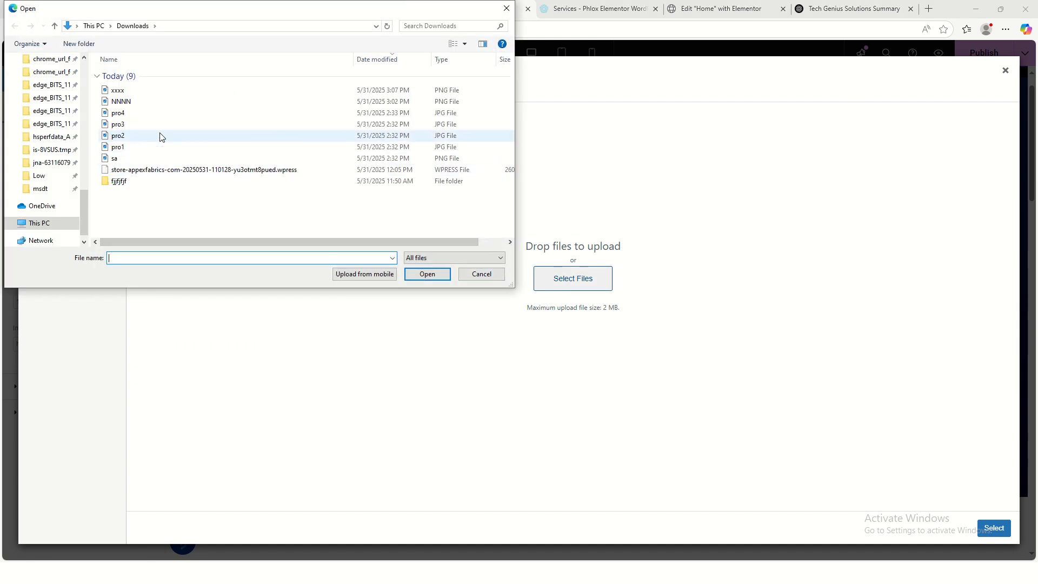
{"action": "left_click", "coordinate": [170, 101]}
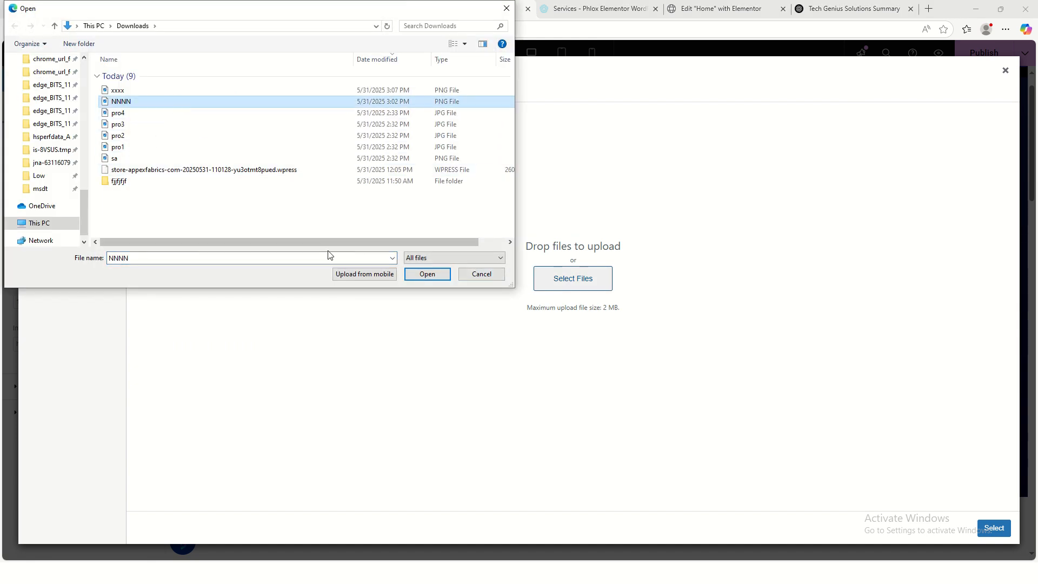
{"action": "left_click", "coordinate": [411, 272]}
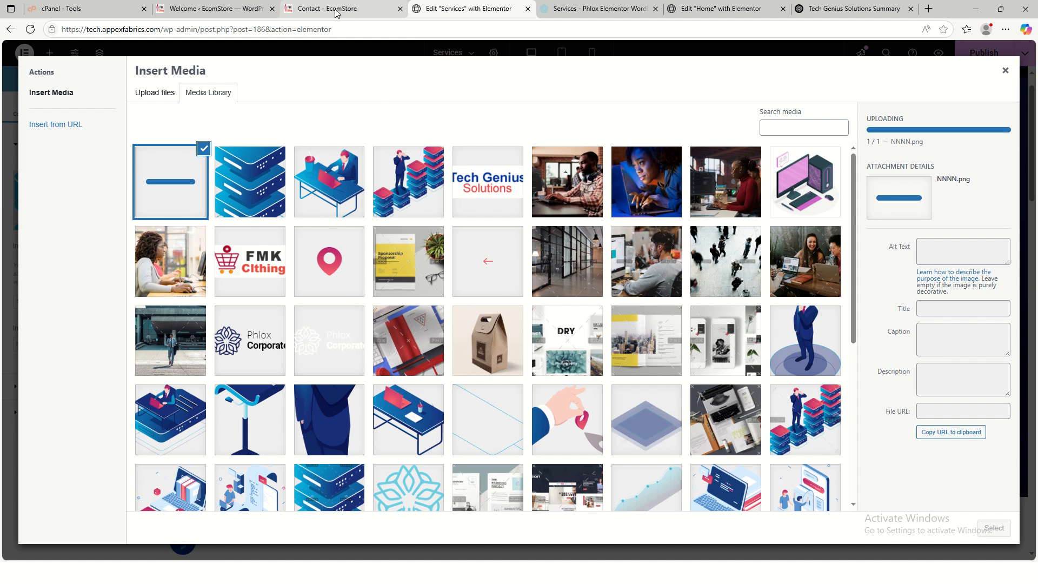
{"action": "left_click", "coordinate": [374, 8]}
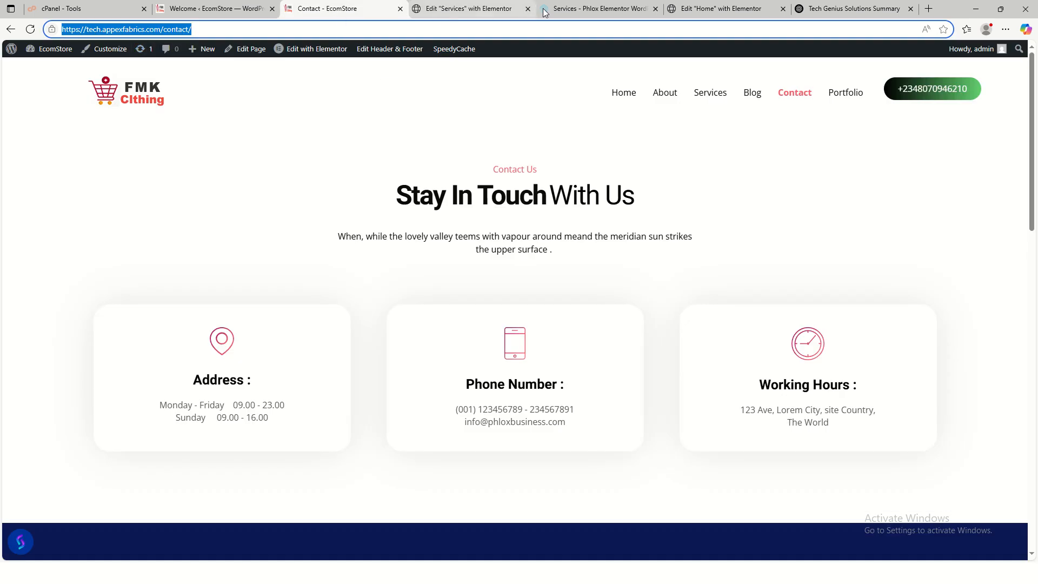
- Save the Phlox Services hero's server-stack graphic to Downloads as cxxx.png, then return to Elementor
{"action": "left_click", "coordinate": [582, 9]}
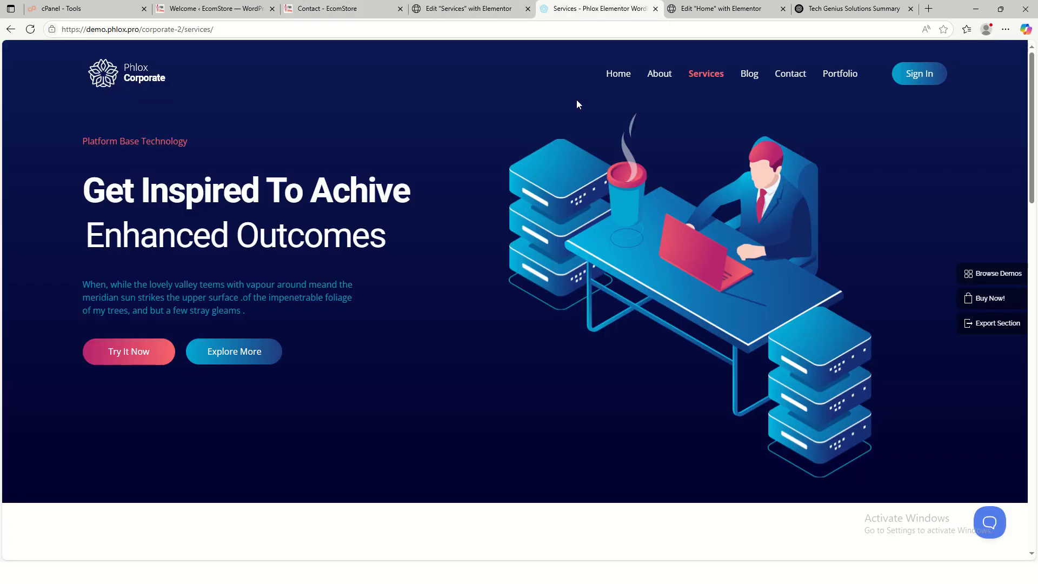
{"action": "right_click", "coordinate": [819, 368]}
{"action": "left_click", "coordinate": [836, 401]}
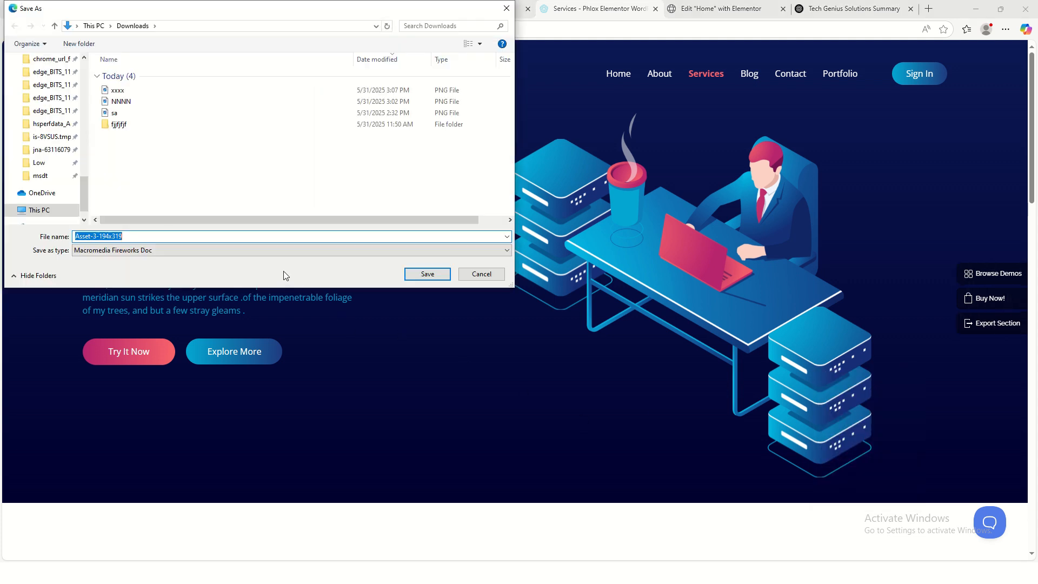
{"action": "type", "text": "cxxx"}
{"action": "left_click", "coordinate": [427, 273]}
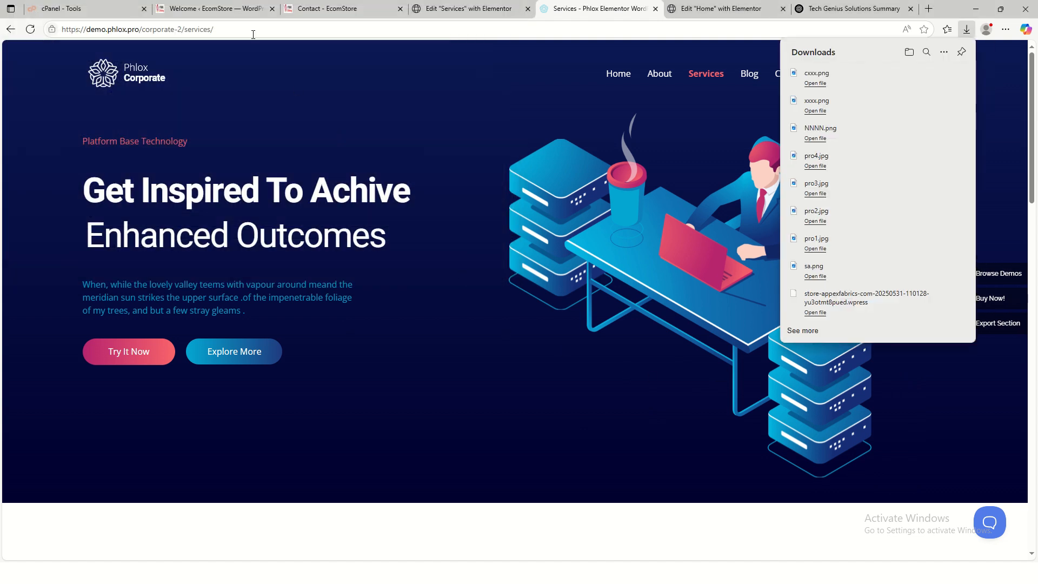
{"action": "left_click", "coordinate": [464, 14]}
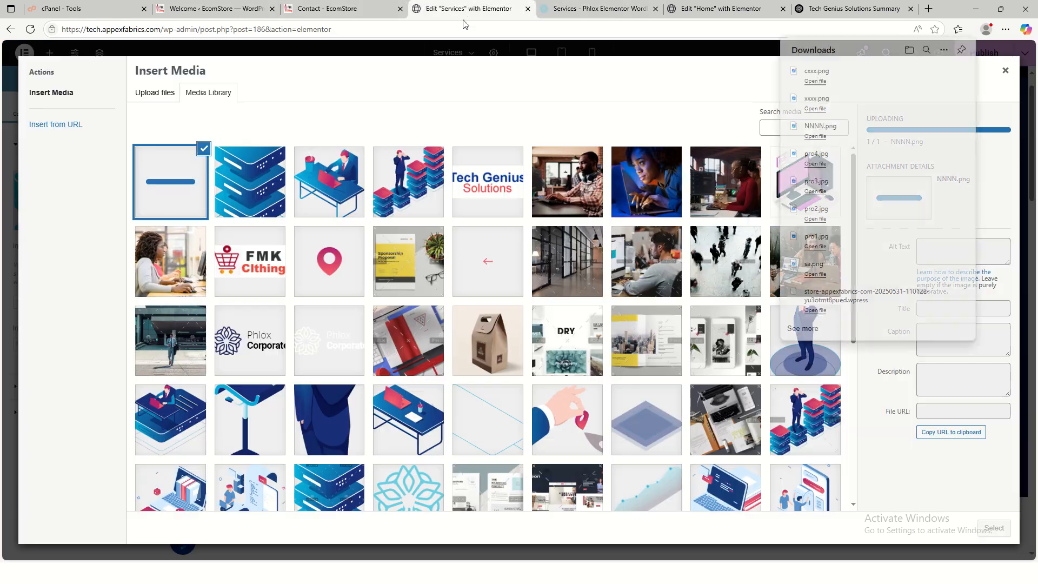
- Upload cxxx.png, insert it into the Advanced Image widget as the lower server stack, and publish
{"action": "left_click", "coordinate": [154, 93]}
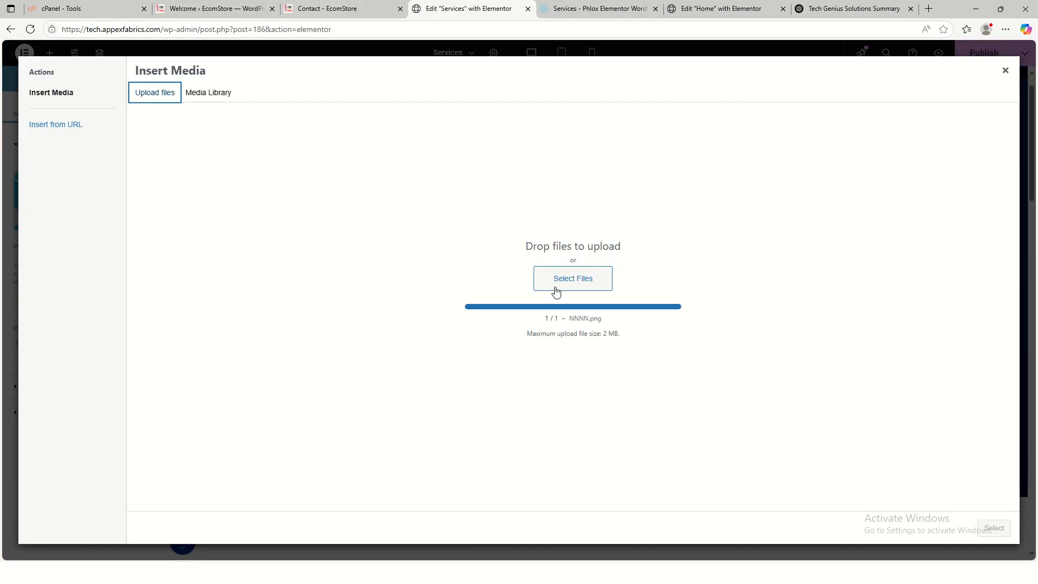
{"action": "left_click", "coordinate": [556, 290]}
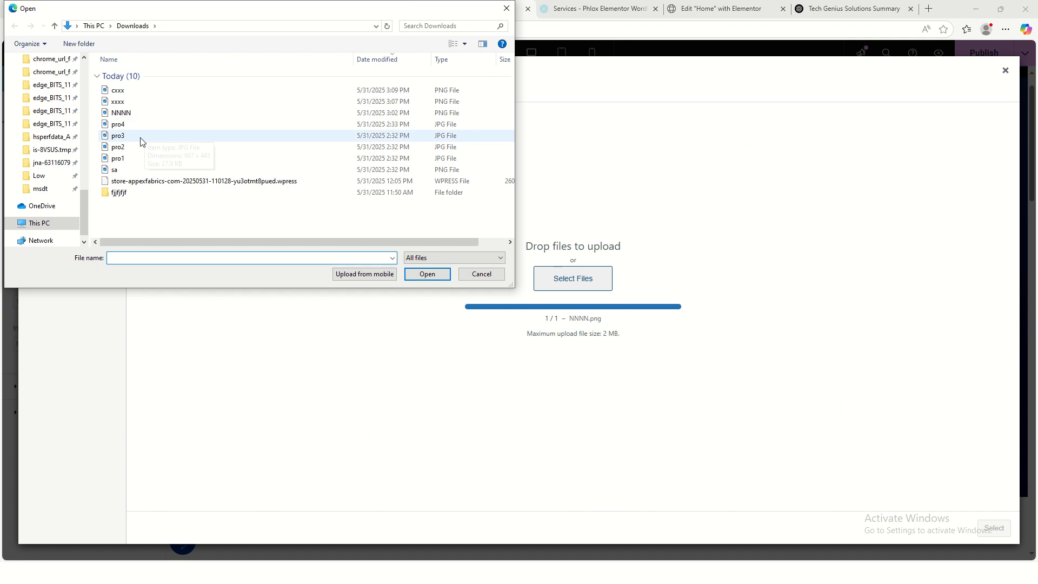
{"action": "left_click", "coordinate": [143, 92]}
{"action": "left_click", "coordinate": [411, 274]}
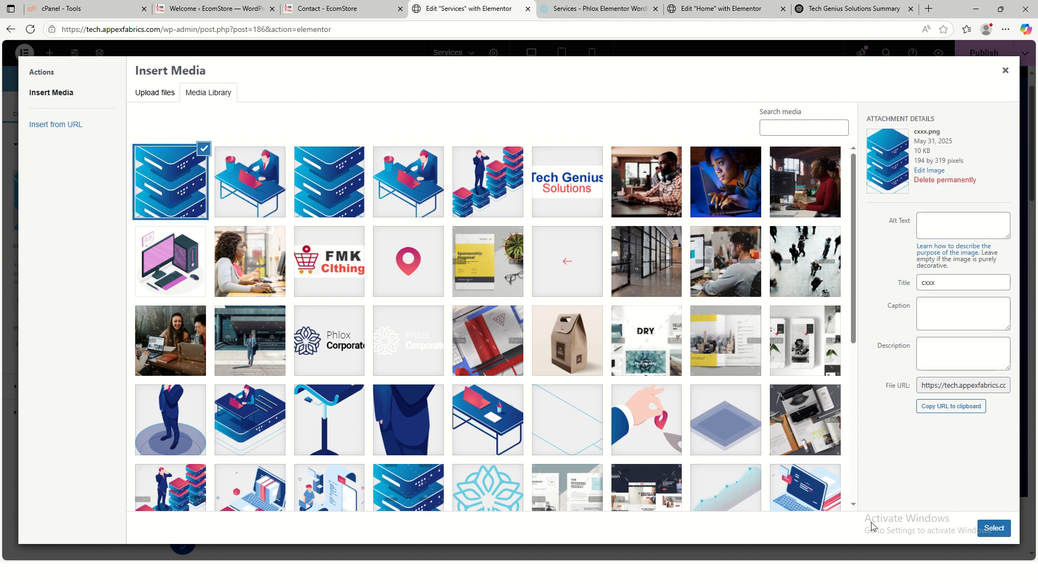
{"action": "left_click", "coordinate": [981, 528]}
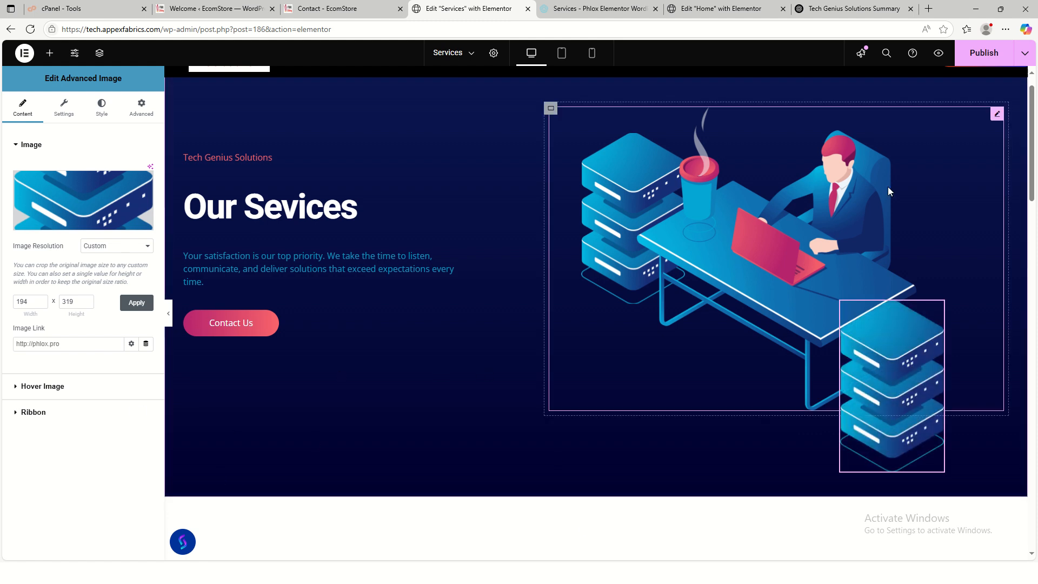
{"action": "left_click", "coordinate": [983, 59]}
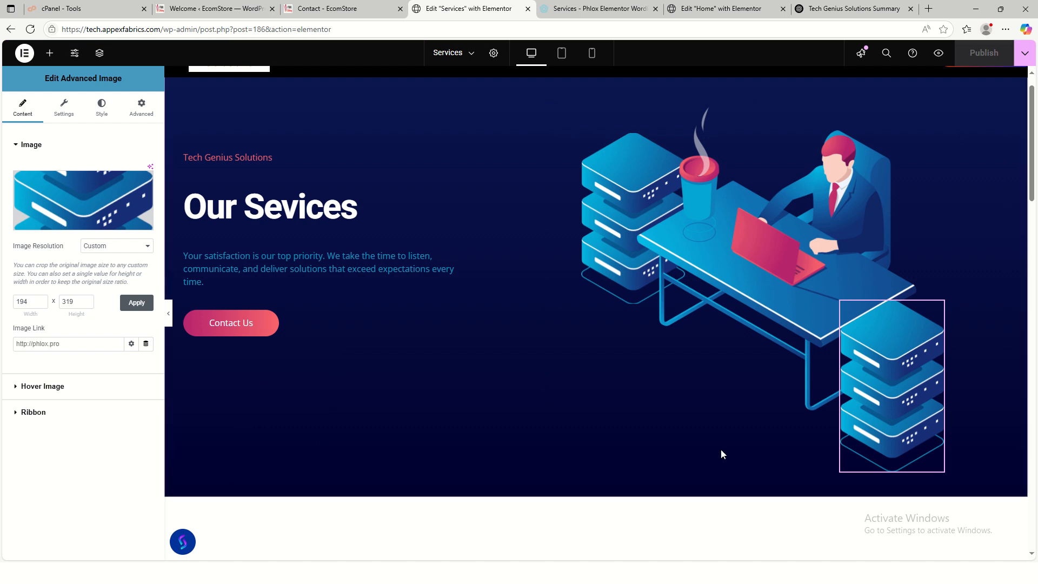
- Preview the Services page at tablet, mobile and desktop widths
{"action": "scroll", "coordinate": [547, 399], "scroll_direction": "down", "scroll_amount": 10}
{"action": "scroll", "coordinate": [556, 411], "scroll_direction": "up", "scroll_amount": 10}
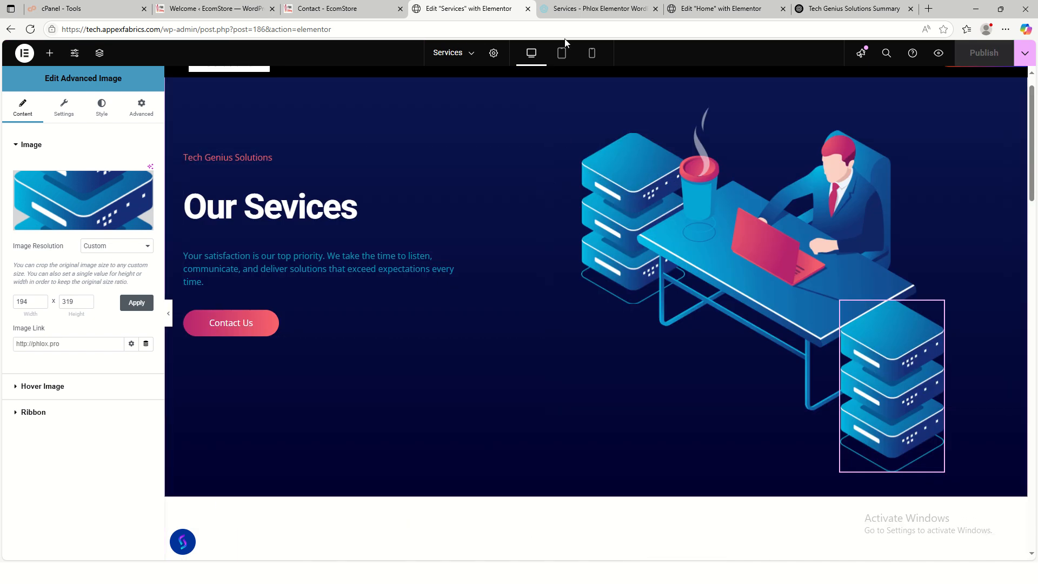
{"action": "left_click", "coordinate": [561, 52]}
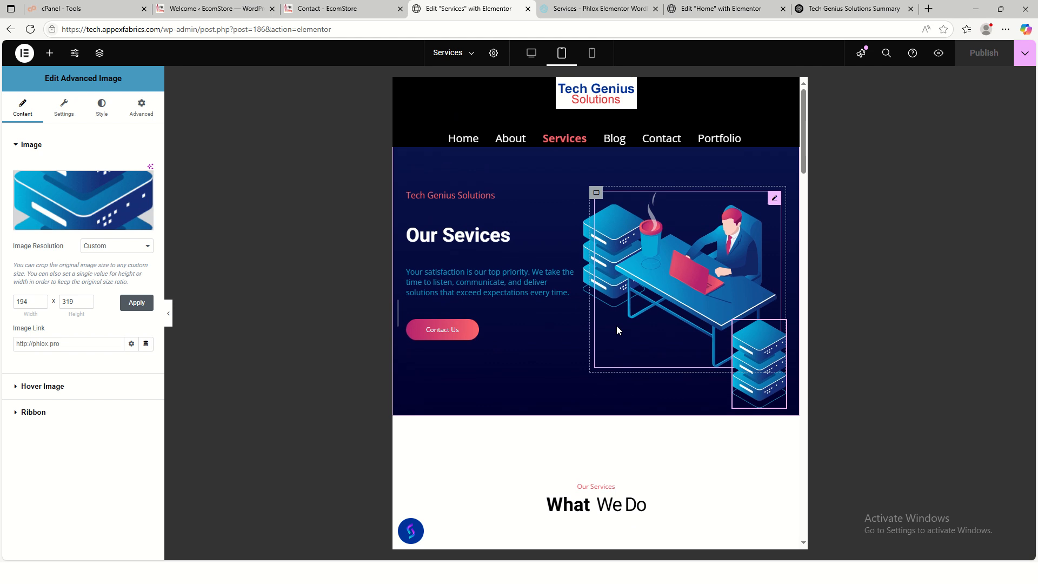
{"action": "scroll", "coordinate": [618, 327], "scroll_direction": "down", "scroll_amount": 20}
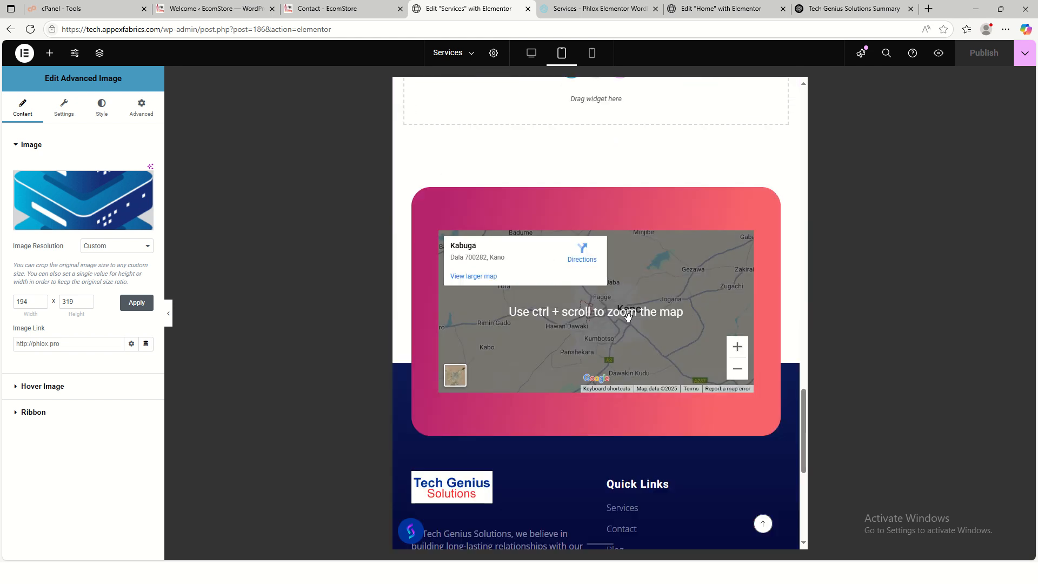
{"action": "scroll", "coordinate": [627, 317], "scroll_direction": "down", "scroll_amount": 5}
{"action": "left_click", "coordinate": [762, 523]}
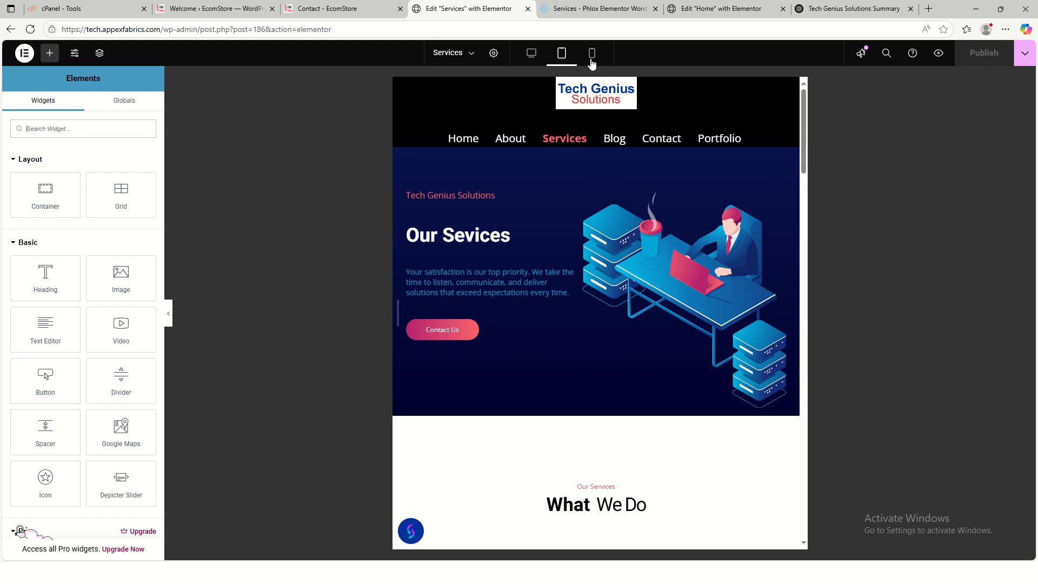
{"action": "left_click", "coordinate": [591, 60]}
{"action": "scroll", "coordinate": [592, 369], "scroll_direction": "down", "scroll_amount": 4}
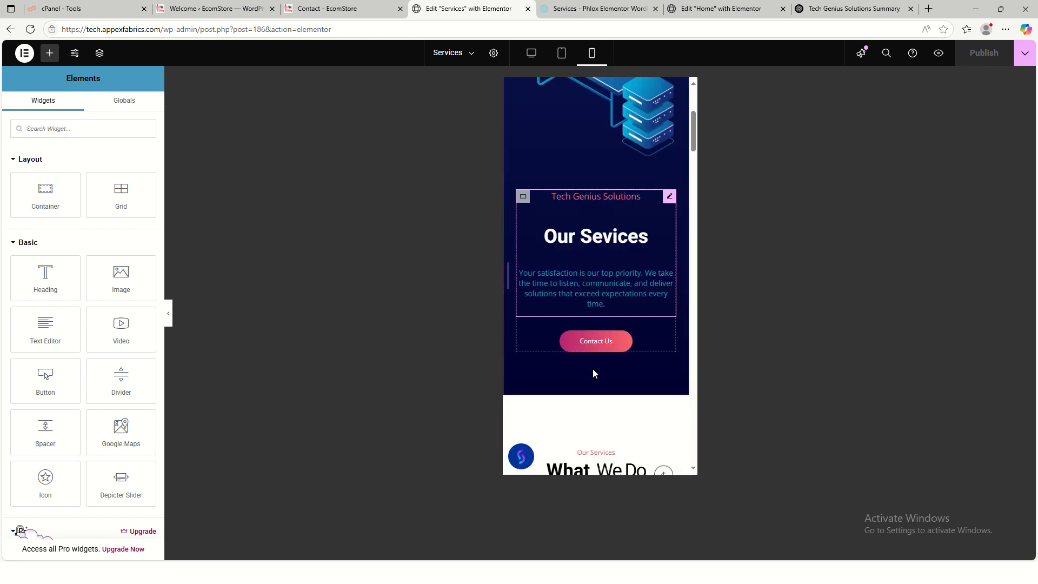
{"action": "scroll", "coordinate": [593, 369], "scroll_direction": "down", "scroll_amount": 15}
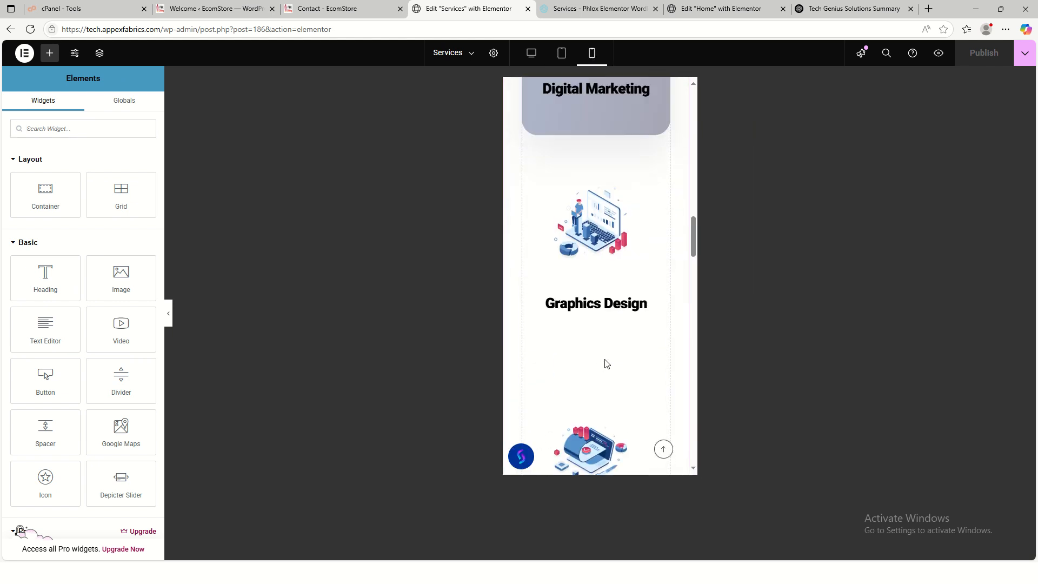
{"action": "scroll", "coordinate": [600, 368], "scroll_direction": "down", "scroll_amount": 12}
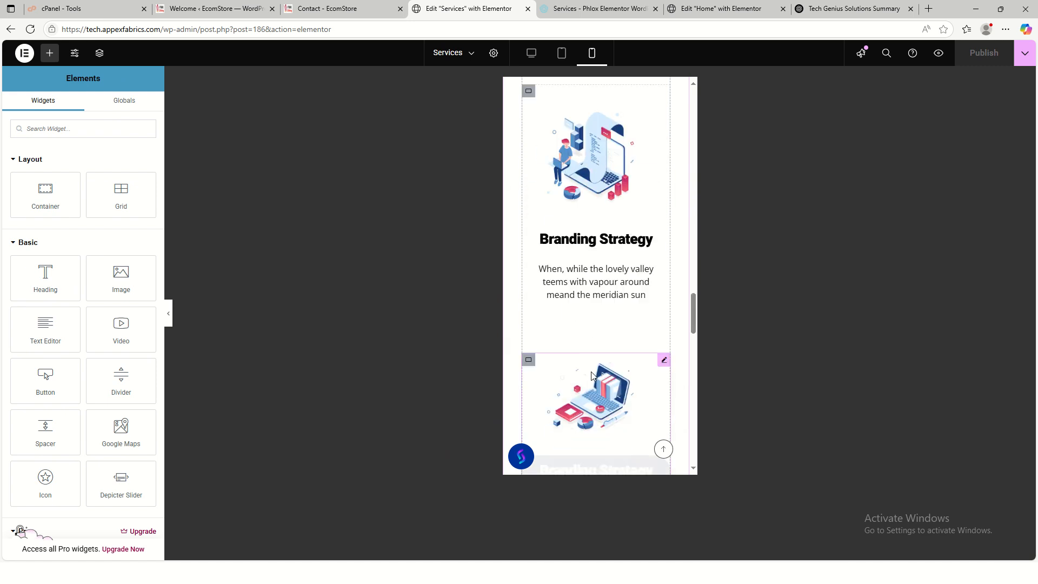
{"action": "scroll", "coordinate": [595, 378], "scroll_direction": "down", "scroll_amount": 8}
{"action": "scroll", "coordinate": [626, 357], "scroll_direction": "up", "scroll_amount": 4}
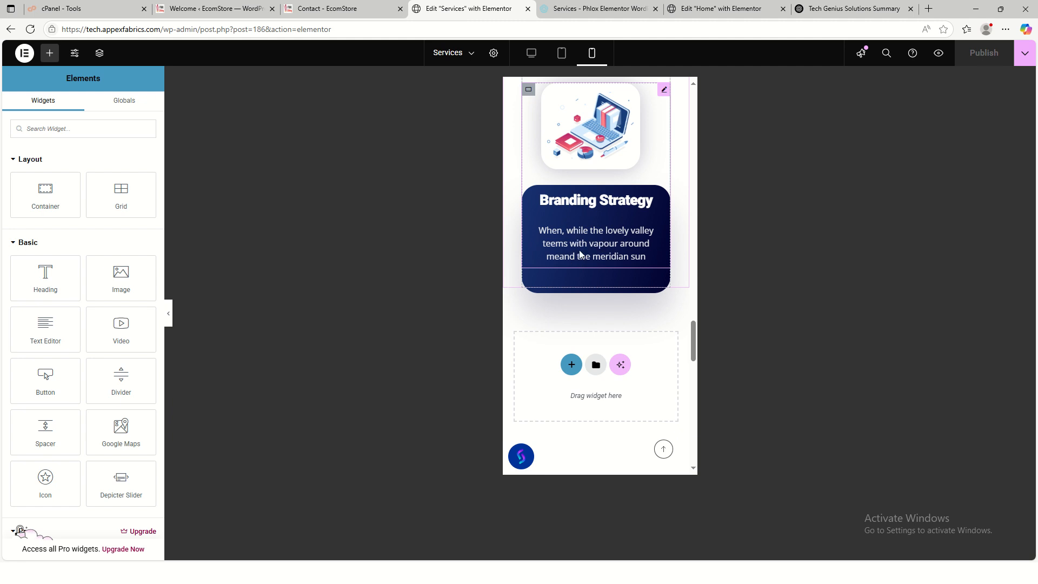
{"action": "scroll", "coordinate": [605, 290], "scroll_direction": "up", "scroll_amount": 5}
{"action": "scroll", "coordinate": [606, 290], "scroll_direction": "up", "scroll_amount": 5}
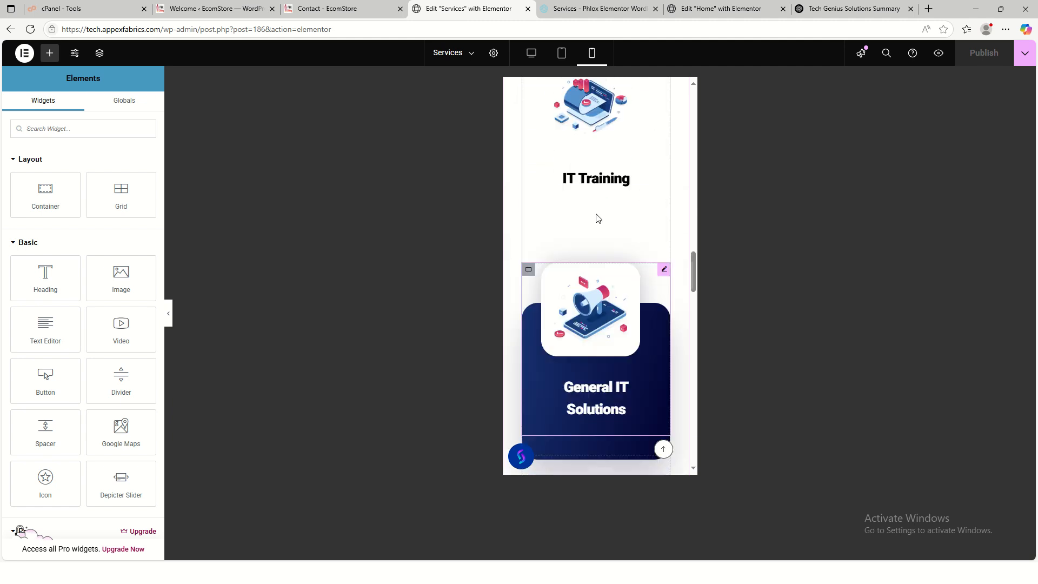
{"action": "left_click", "coordinate": [534, 56]}
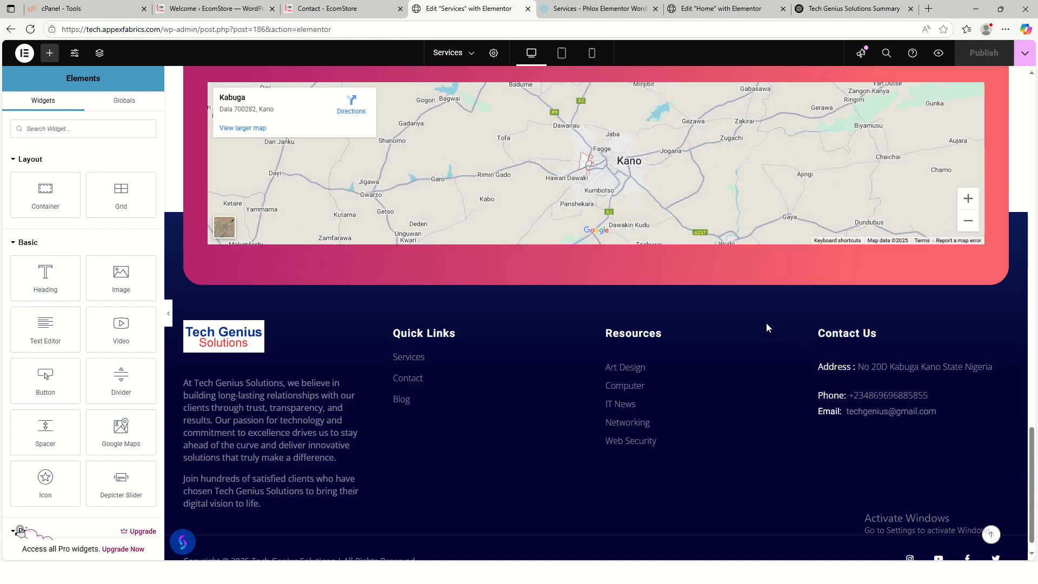
{"action": "scroll", "coordinate": [762, 330], "scroll_direction": "up", "scroll_amount": 5}
{"action": "scroll", "coordinate": [708, 265], "scroll_direction": "up", "scroll_amount": 5}
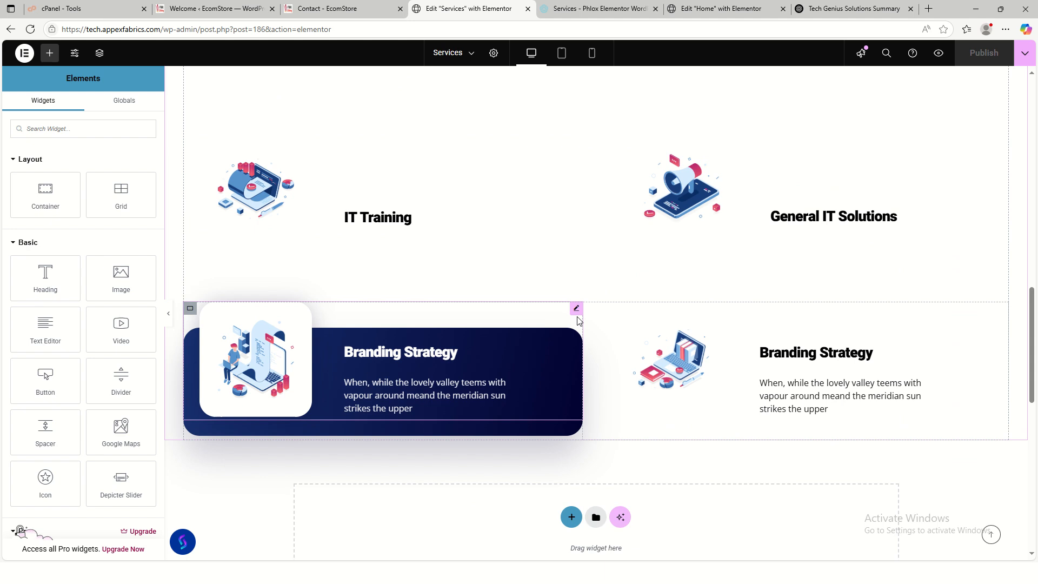
- Delete the duplicate Branding Strategy card from the What We Do grid and publish the page
{"action": "right_click", "coordinate": [194, 314]}
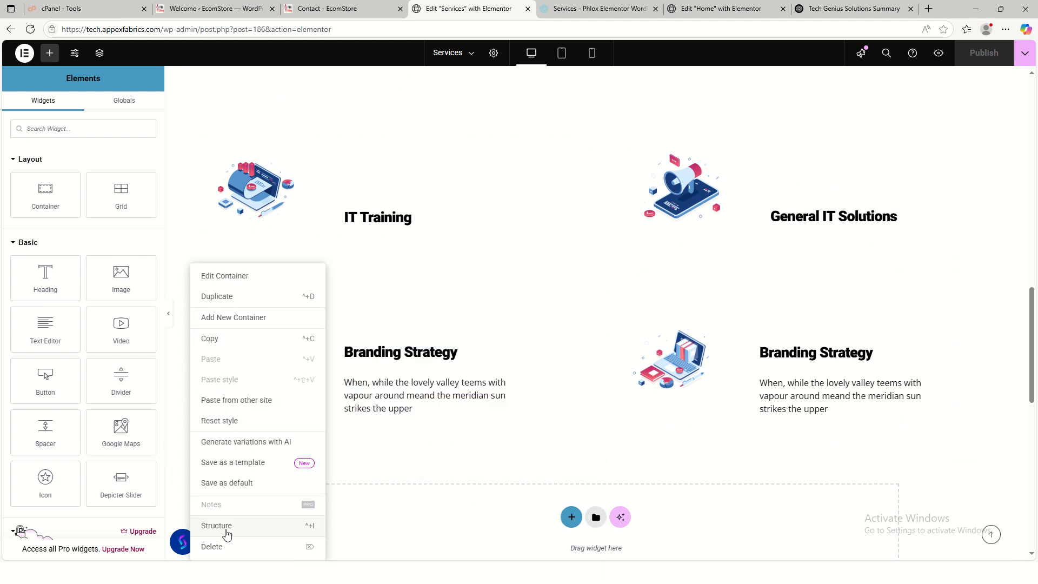
{"action": "left_click", "coordinate": [222, 547]}
{"action": "scroll", "coordinate": [788, 369], "scroll_direction": "up", "scroll_amount": 5}
{"action": "scroll", "coordinate": [788, 368], "scroll_direction": "up", "scroll_amount": 4}
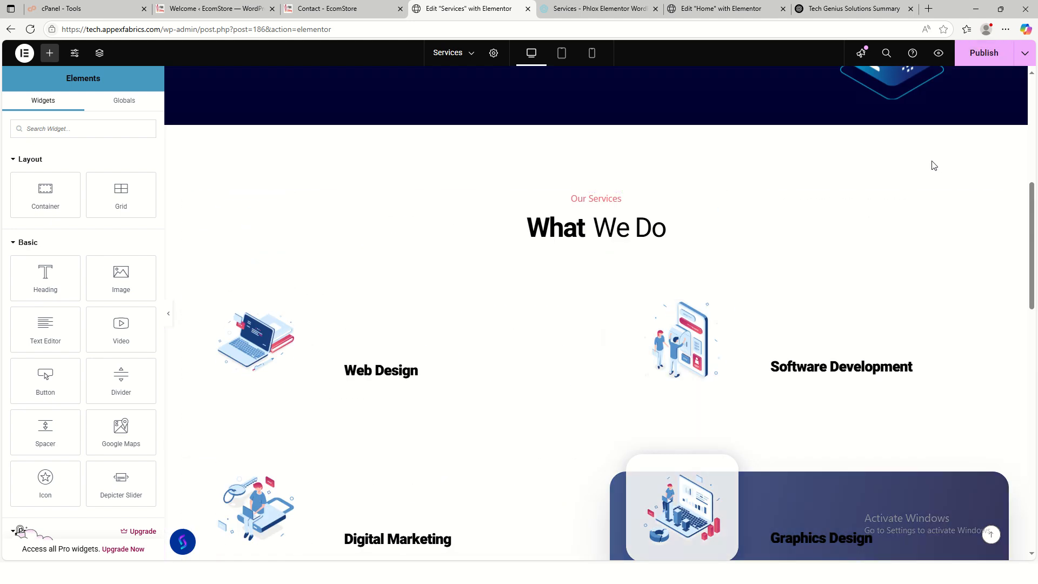
{"action": "left_click", "coordinate": [980, 57]}
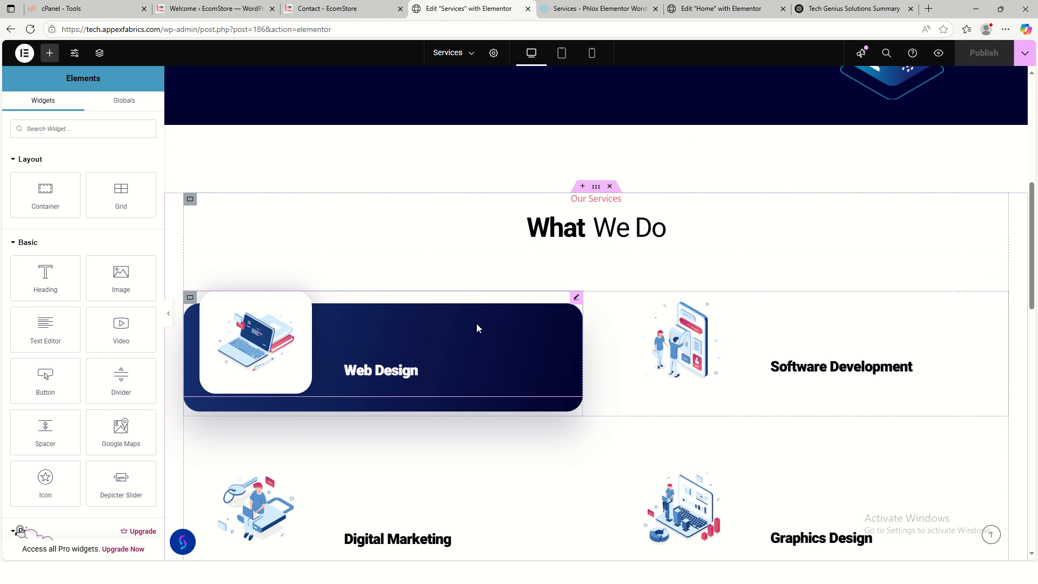
{"action": "scroll", "coordinate": [492, 326], "scroll_direction": "up", "scroll_amount": 8}
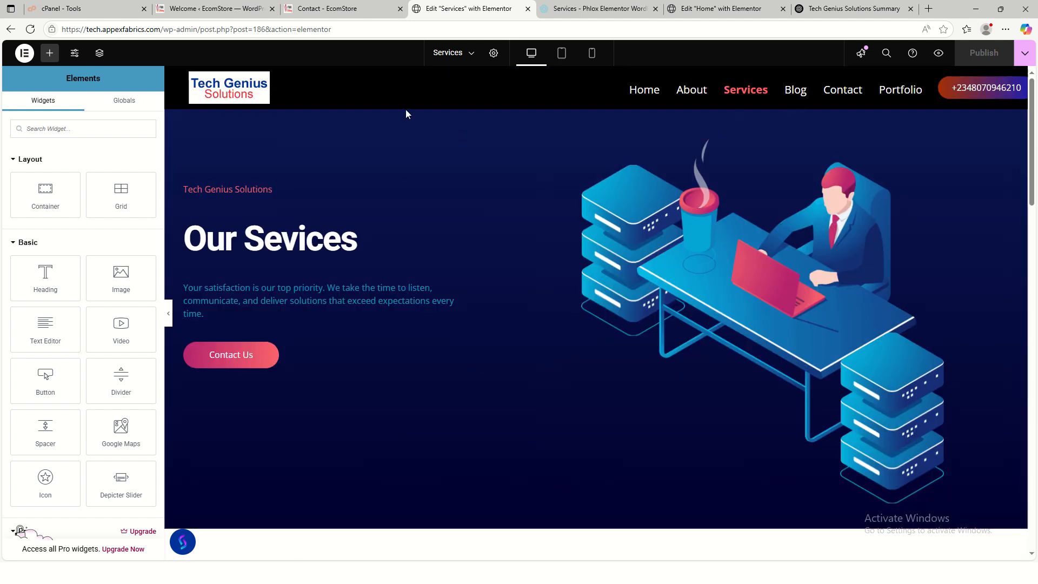
- From the Contact tab, open the Blog page through the site menu
{"action": "left_click", "coordinate": [347, 9]}
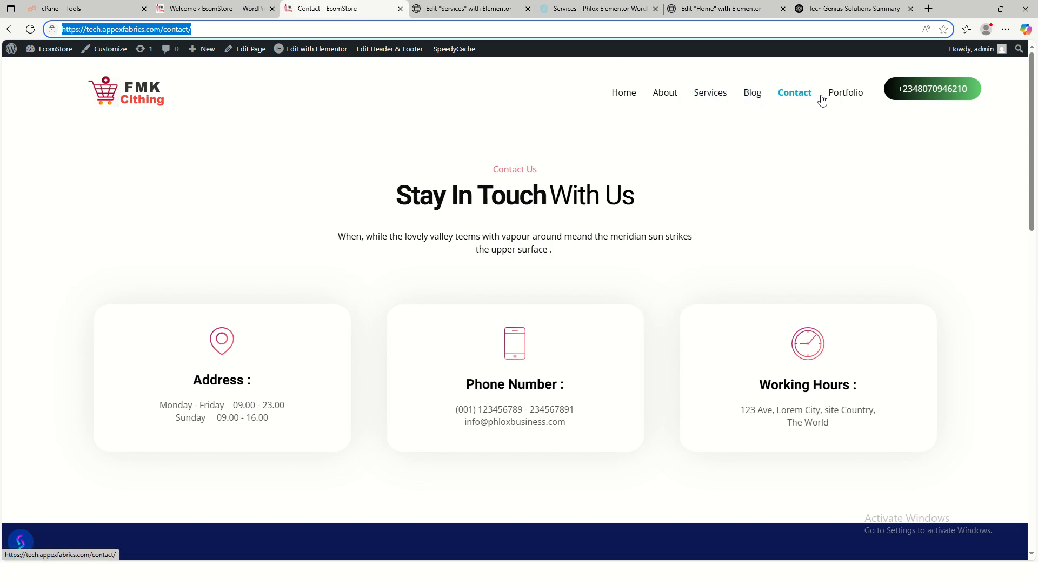
{"action": "left_click", "coordinate": [750, 95]}
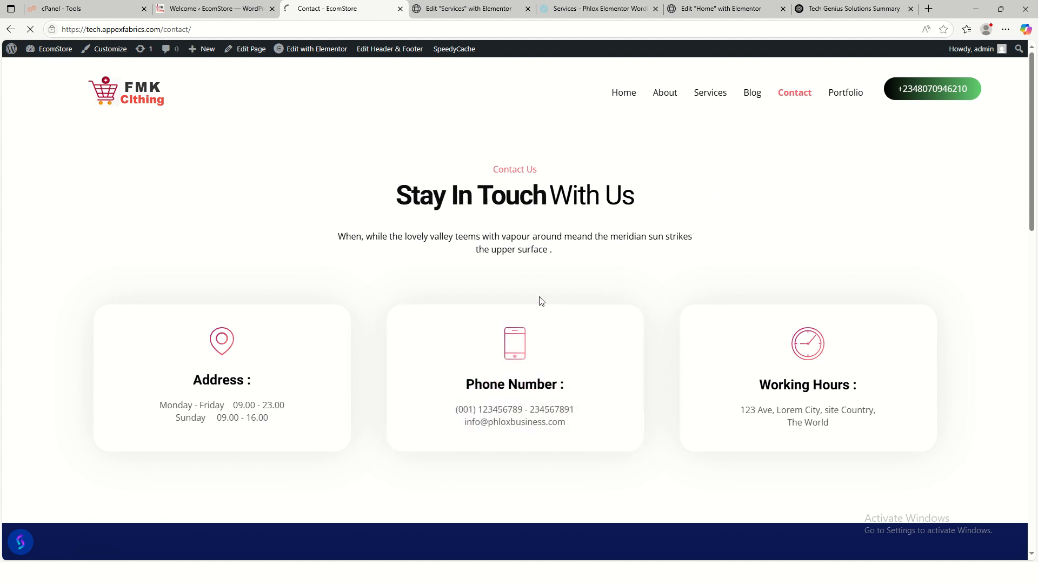
{"action": "scroll", "coordinate": [406, 346], "scroll_direction": "down", "scroll_amount": 10}
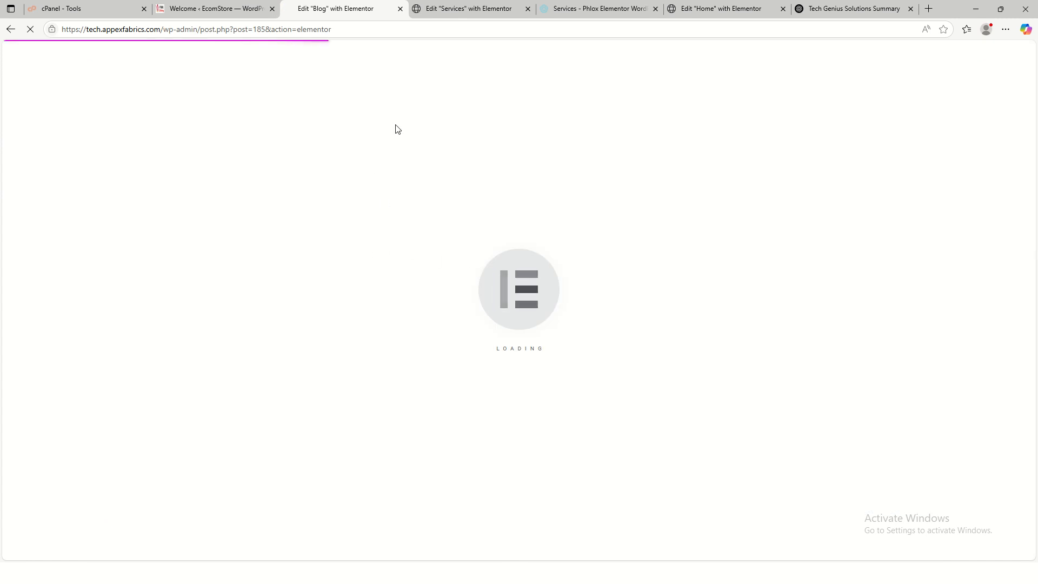
- Point the Services tab to the site's home address by deleting the URL path
{"action": "left_click", "coordinate": [468, 11]}
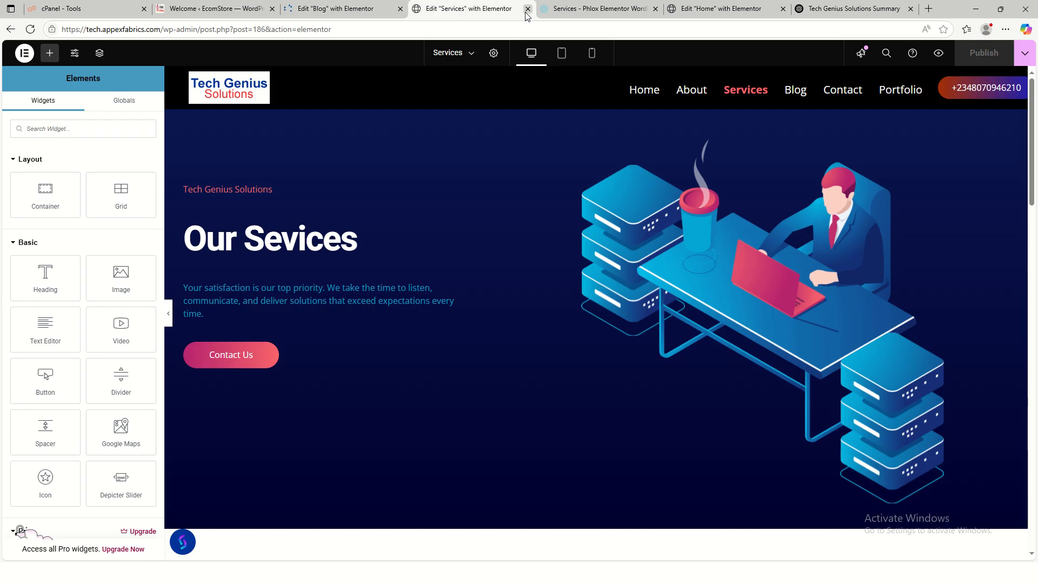
{"action": "left_click_drag", "start_coordinate": [340, 29], "coordinate": [172, 30]}
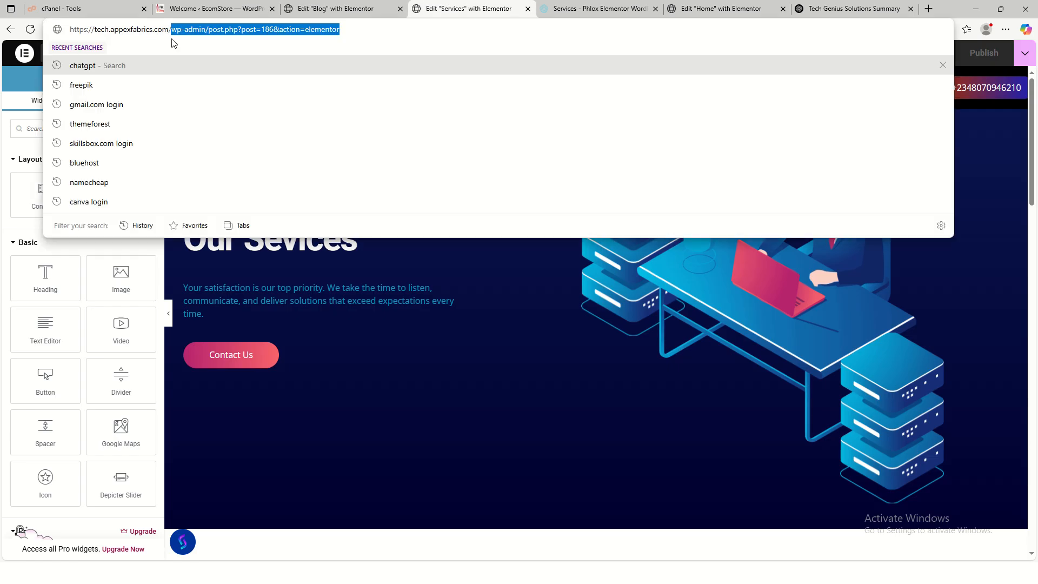
{"action": "key", "text": "BackSpace"}
{"action": "key", "text": "Return"}
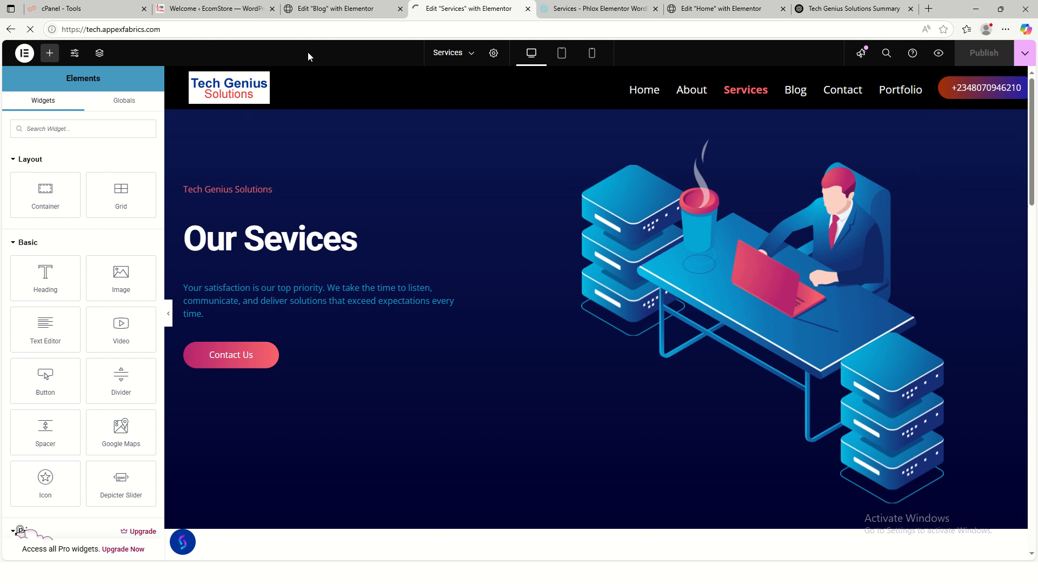
- Clear the placeholder description under the Blog page's Latest Posts heading
{"action": "left_click", "coordinate": [335, 11]}
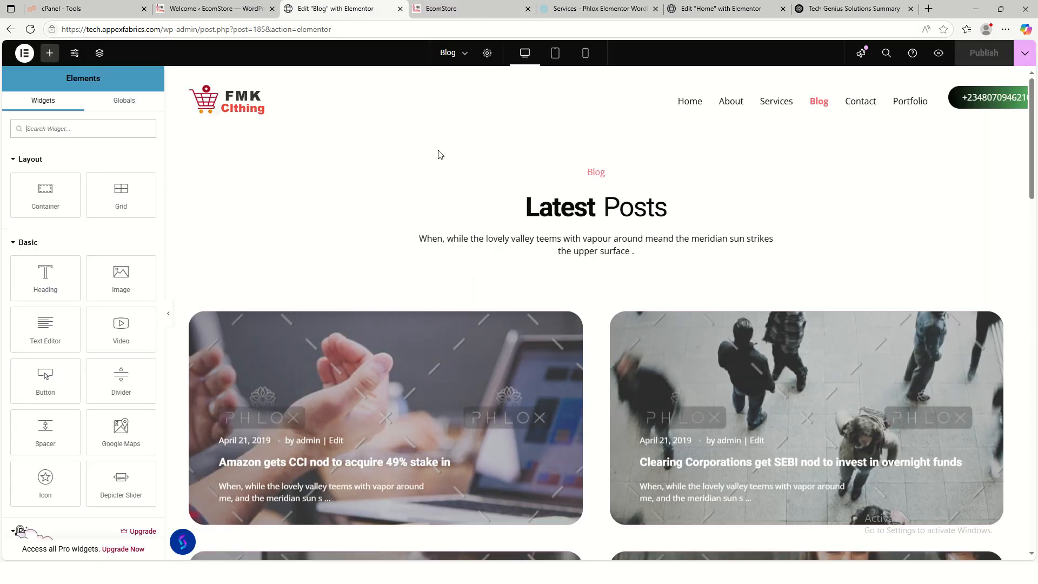
{"action": "scroll", "coordinate": [643, 255], "scroll_direction": "down", "scroll_amount": 10}
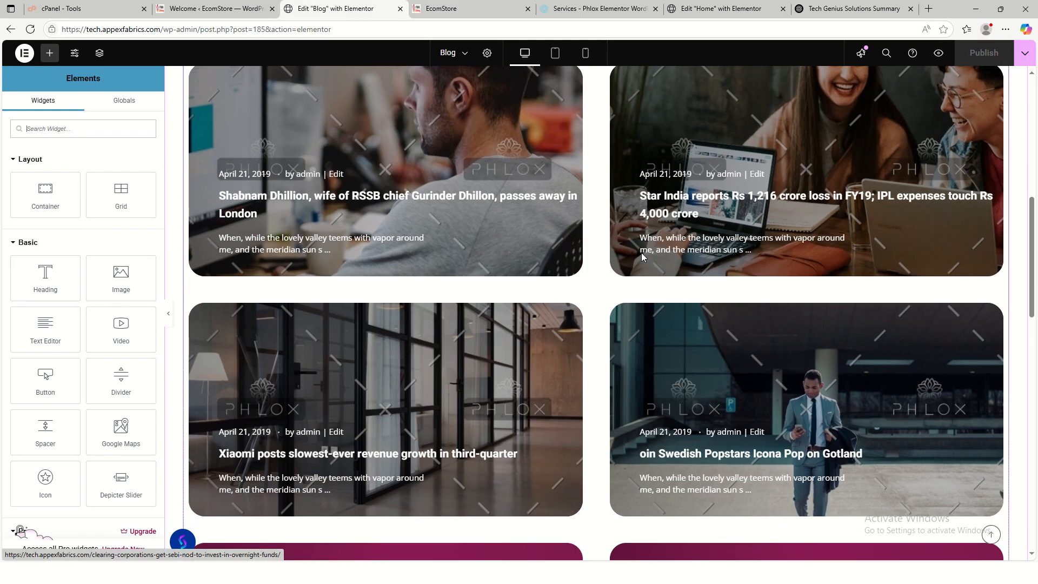
{"action": "scroll", "coordinate": [644, 255], "scroll_direction": "up", "scroll_amount": 8}
{"action": "scroll", "coordinate": [646, 216], "scroll_direction": "up", "scroll_amount": 1}
{"action": "left_click", "coordinate": [645, 173]}
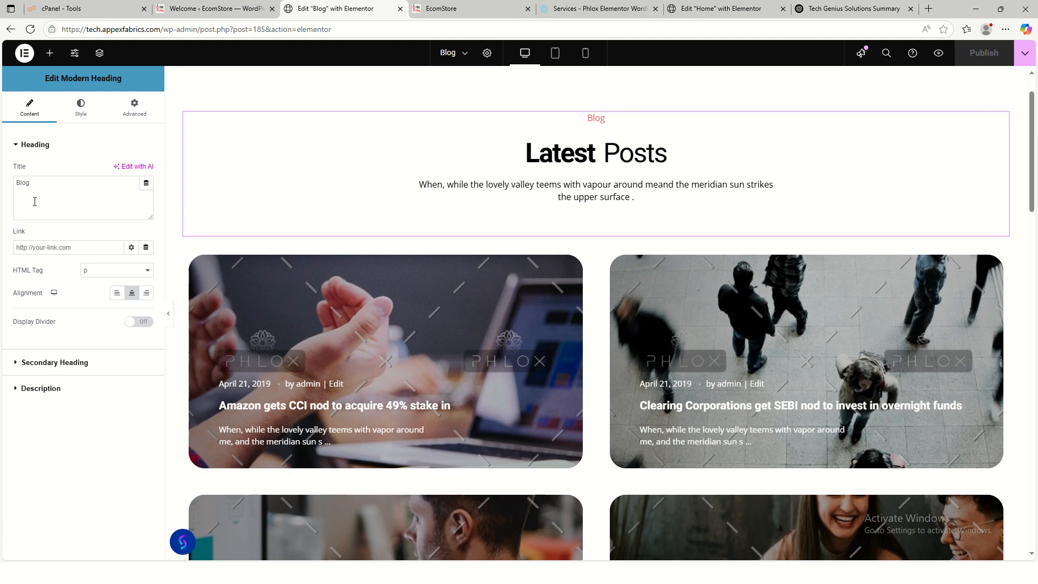
{"action": "left_click", "coordinate": [60, 363]}
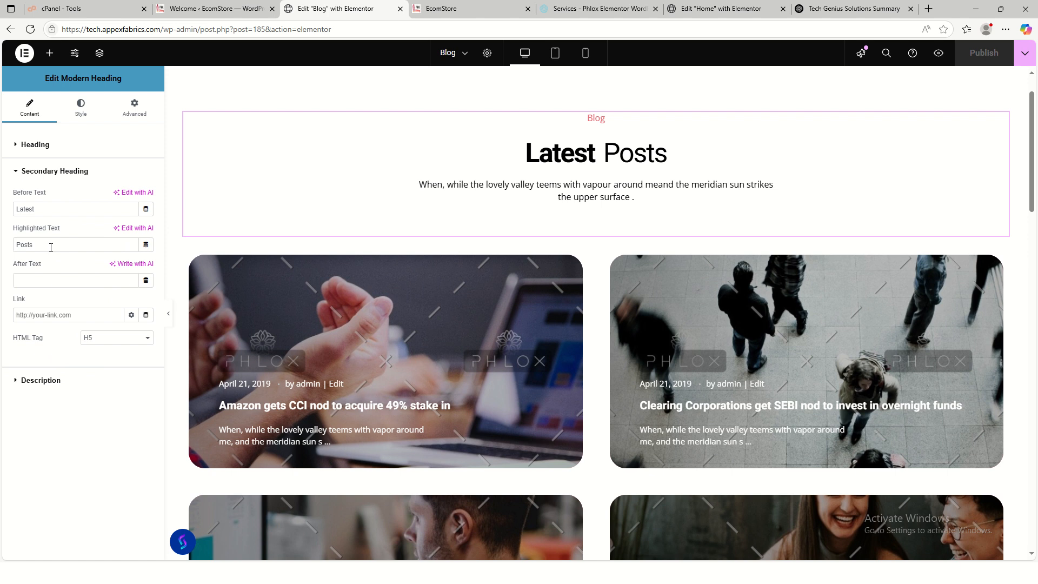
{"action": "left_click", "coordinate": [72, 381]}
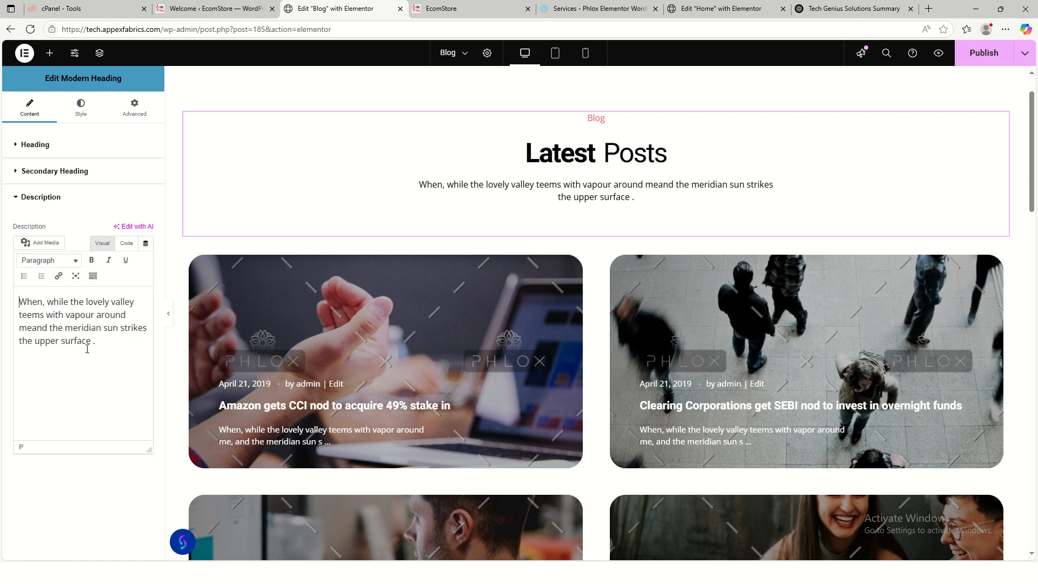
{"action": "key", "text": "ctrl+a"}
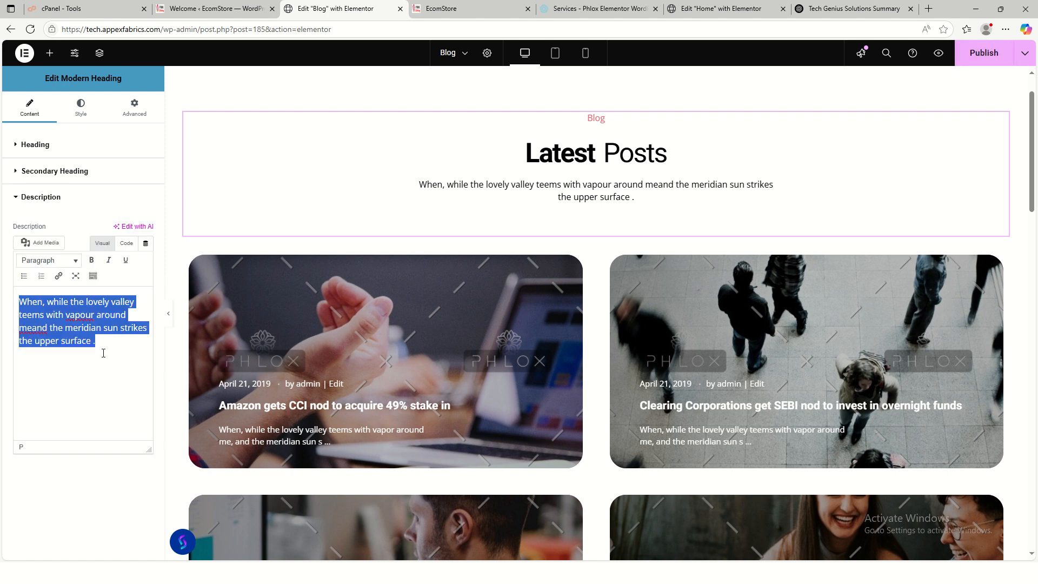
{"action": "key", "text": "BackSpace"}
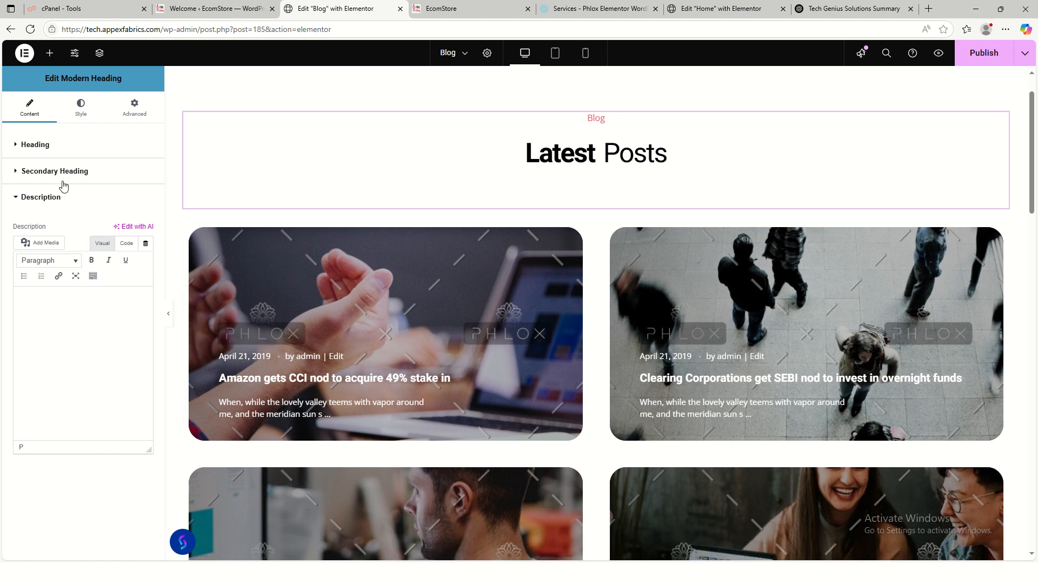
{"action": "left_click", "coordinate": [63, 172]}
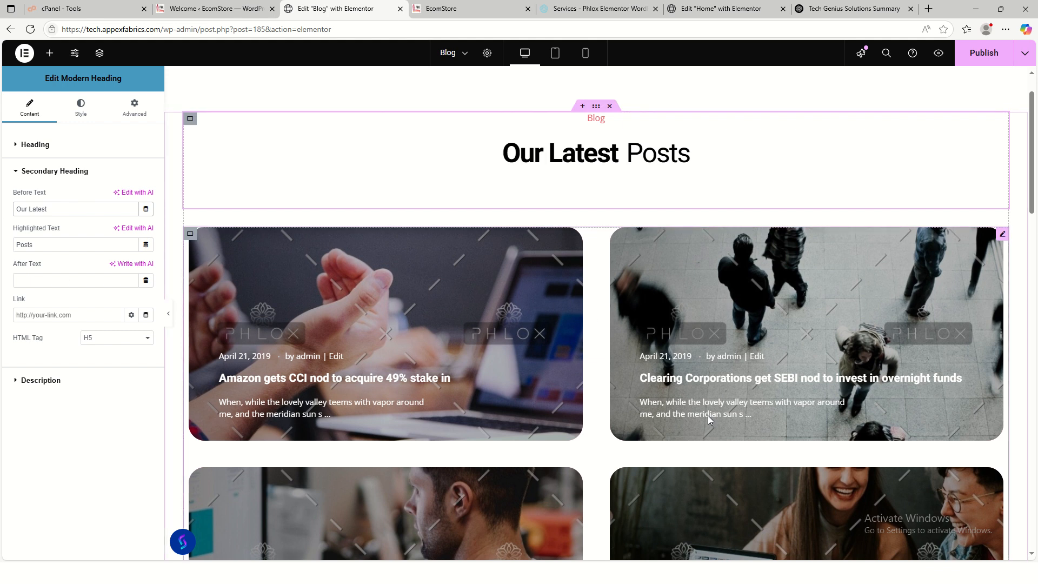
- Review the Grid & Carousel Posts widget settings and publish the Blog page
{"action": "scroll", "coordinate": [630, 396], "scroll_direction": "down", "scroll_amount": 3}
{"action": "scroll", "coordinate": [766, 279], "scroll_direction": "up", "scroll_amount": 3}
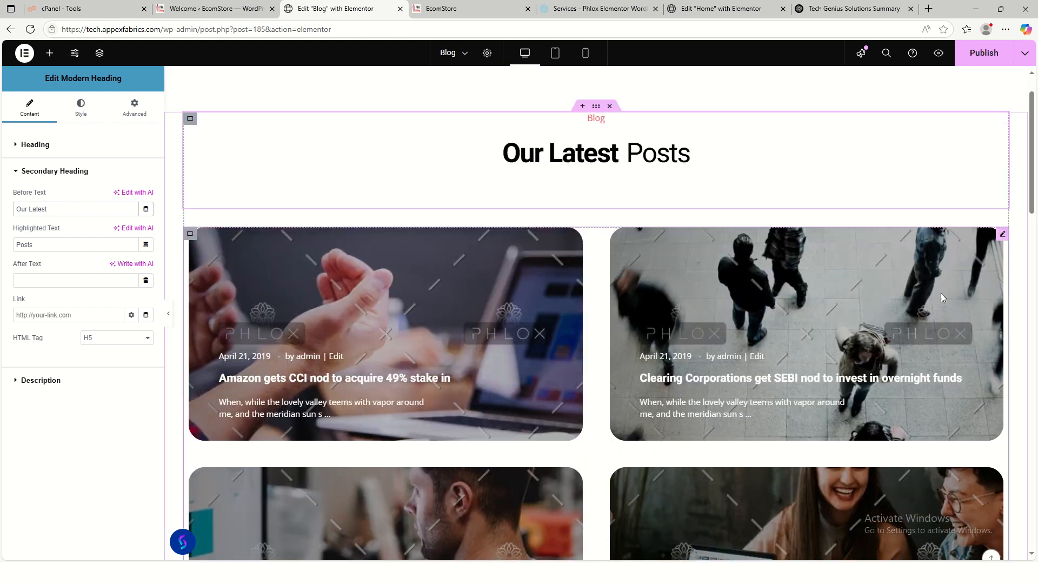
{"action": "left_click", "coordinate": [991, 246]}
{"action": "scroll", "coordinate": [533, 417], "scroll_direction": "down", "scroll_amount": 15}
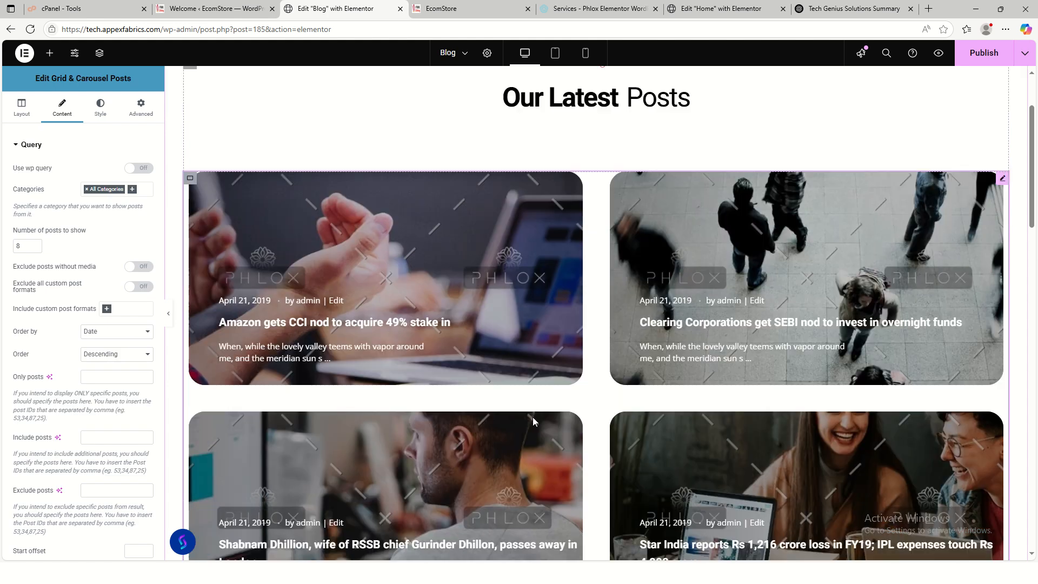
{"action": "scroll", "coordinate": [583, 401], "scroll_direction": "down", "scroll_amount": 2}
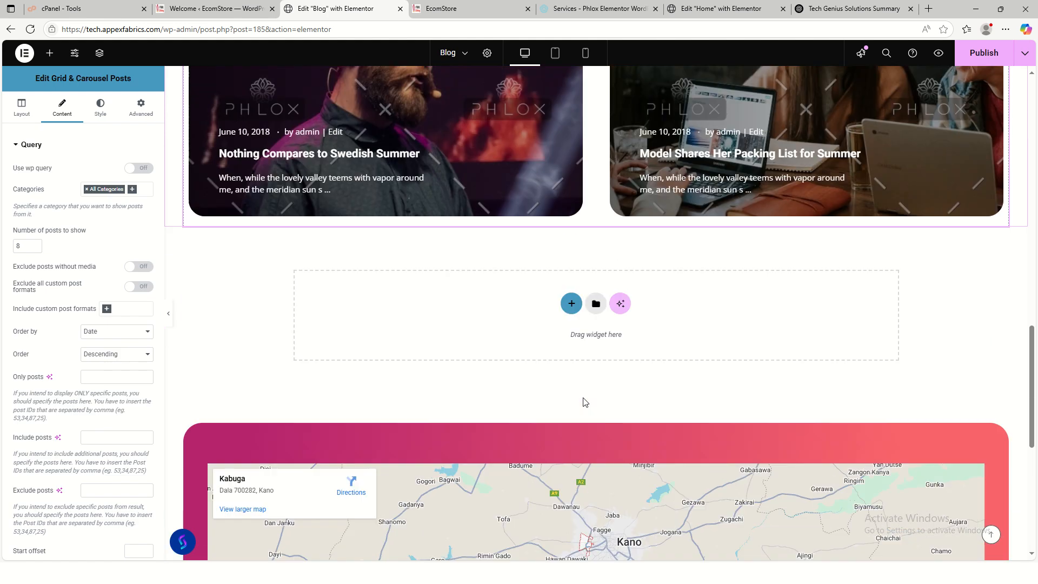
{"action": "scroll", "coordinate": [582, 401], "scroll_direction": "up", "scroll_amount": 15}
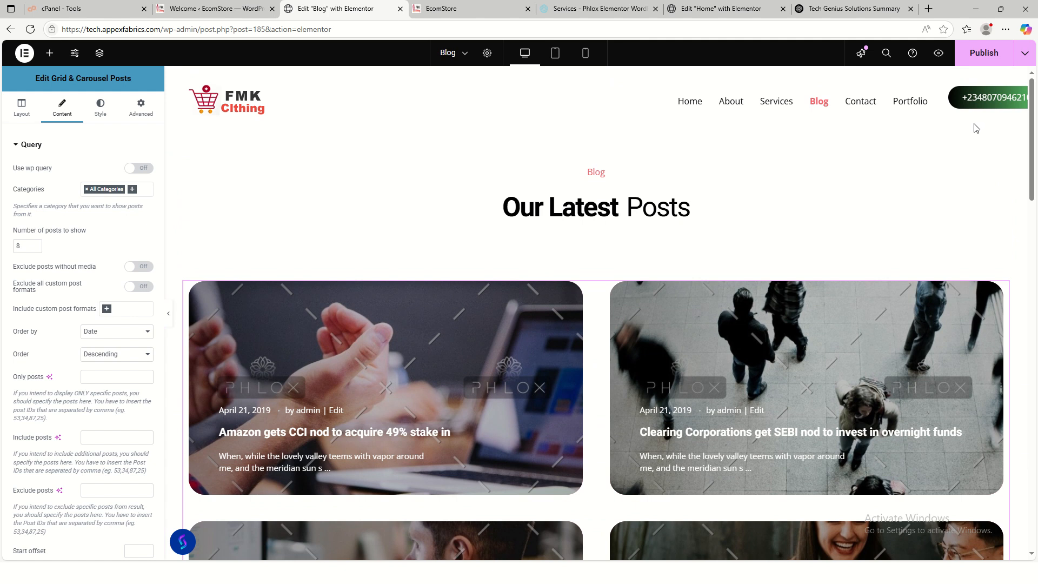
{"action": "left_click", "coordinate": [983, 53]}
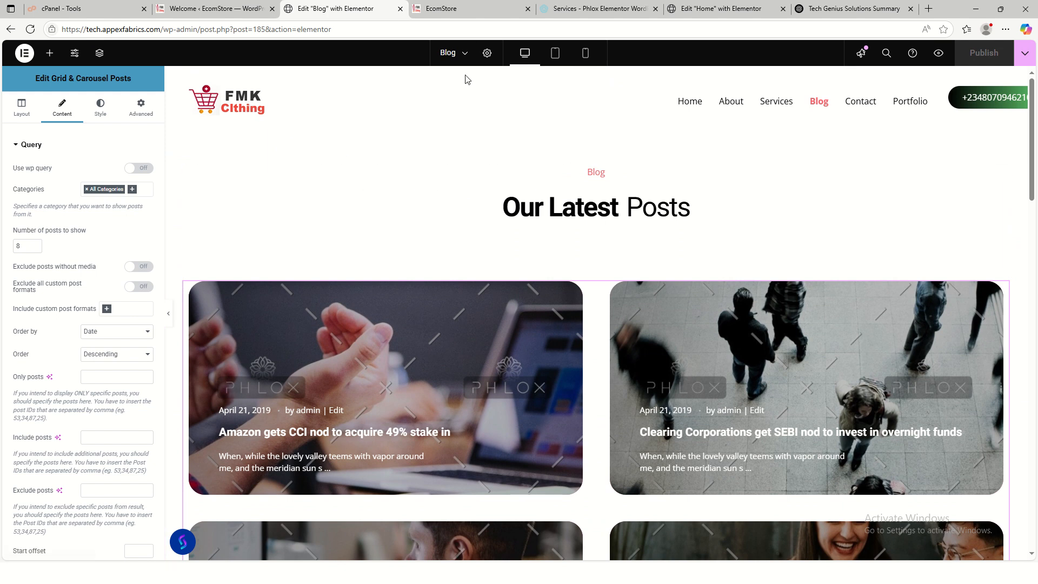
- Trim the URL back to the site homepage and open the Contact page from the menu
{"action": "left_click_drag", "start_coordinate": [338, 30], "coordinate": [196, 32]}
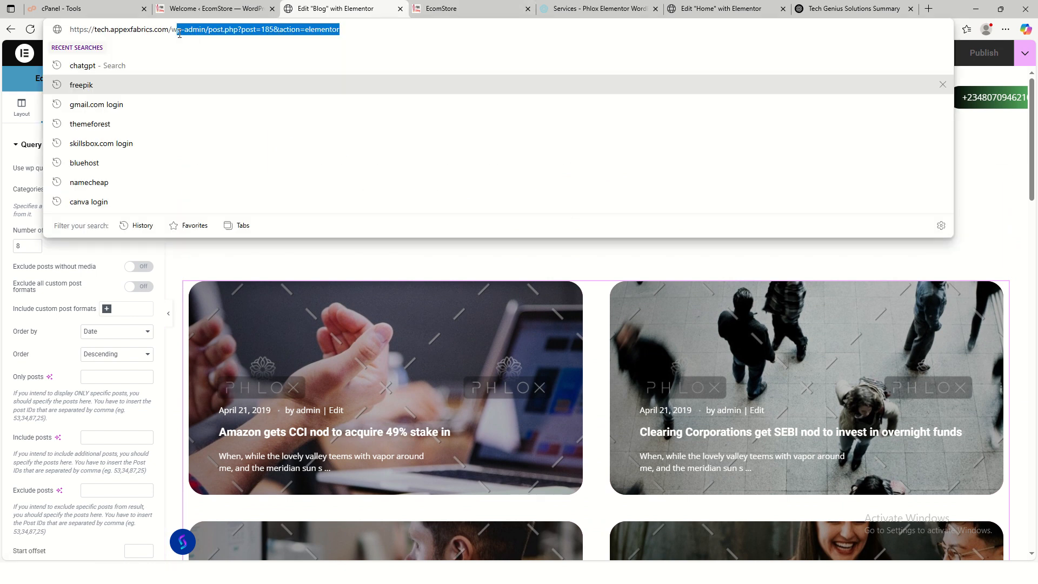
{"action": "key", "text": "BackSpace"}
{"action": "key", "text": "Return"}
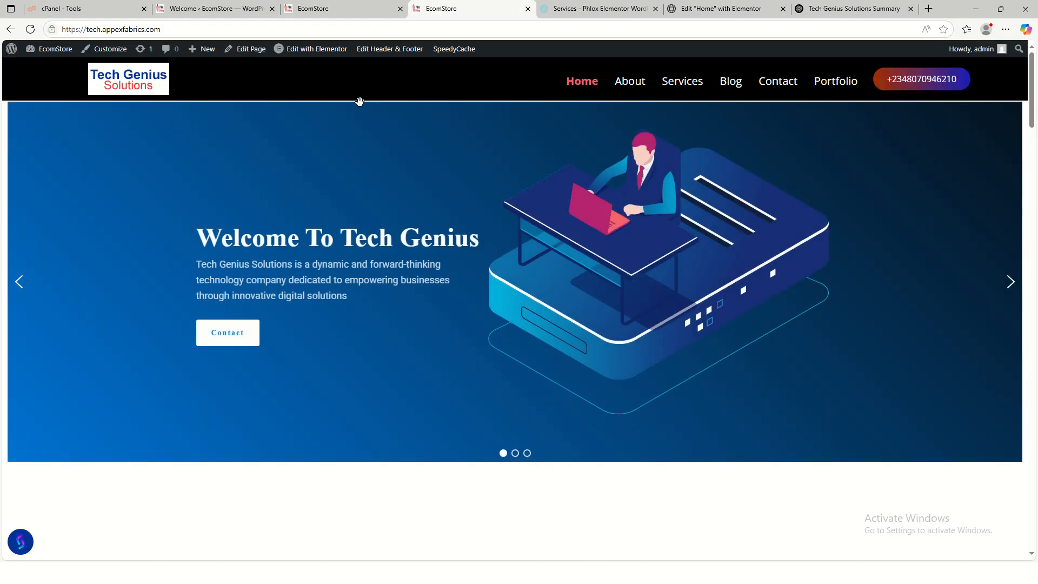
{"action": "left_click", "coordinate": [769, 91]}
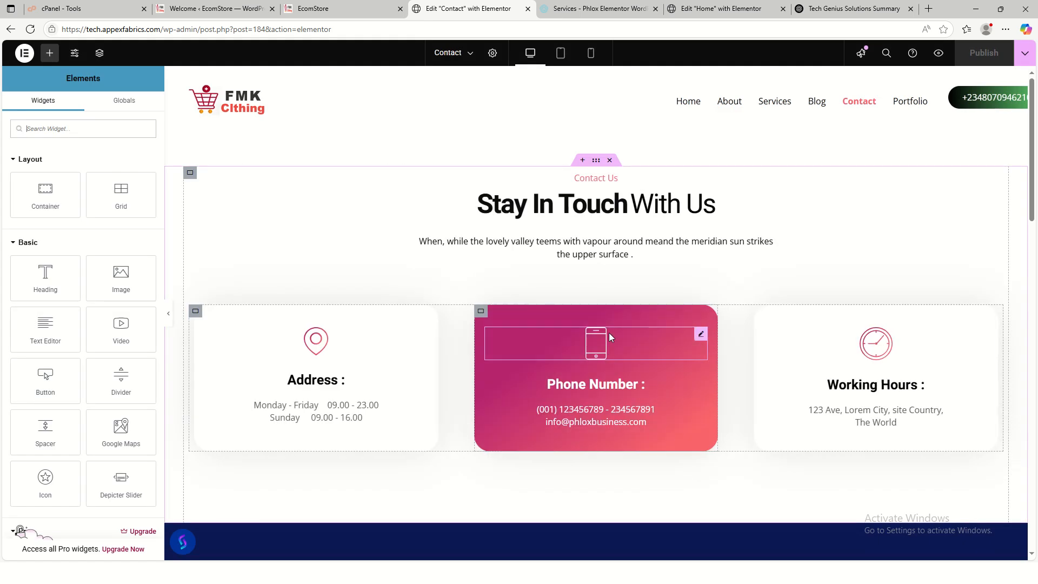
- Delete the placeholder description text in the Stay In Touch With Us Modern Heading widget
{"action": "left_click", "coordinate": [671, 210]}
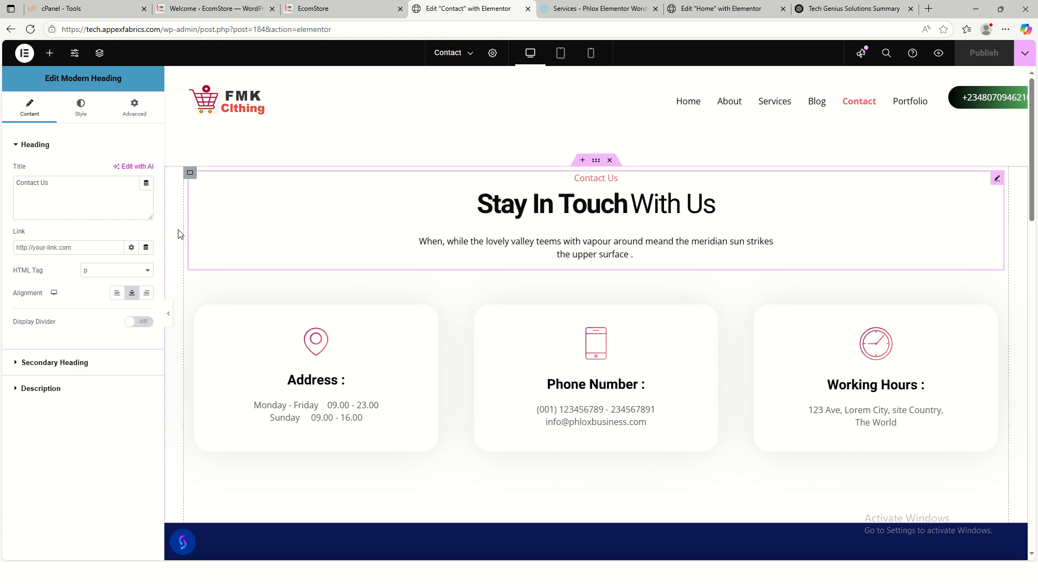
{"action": "left_click", "coordinate": [63, 363]}
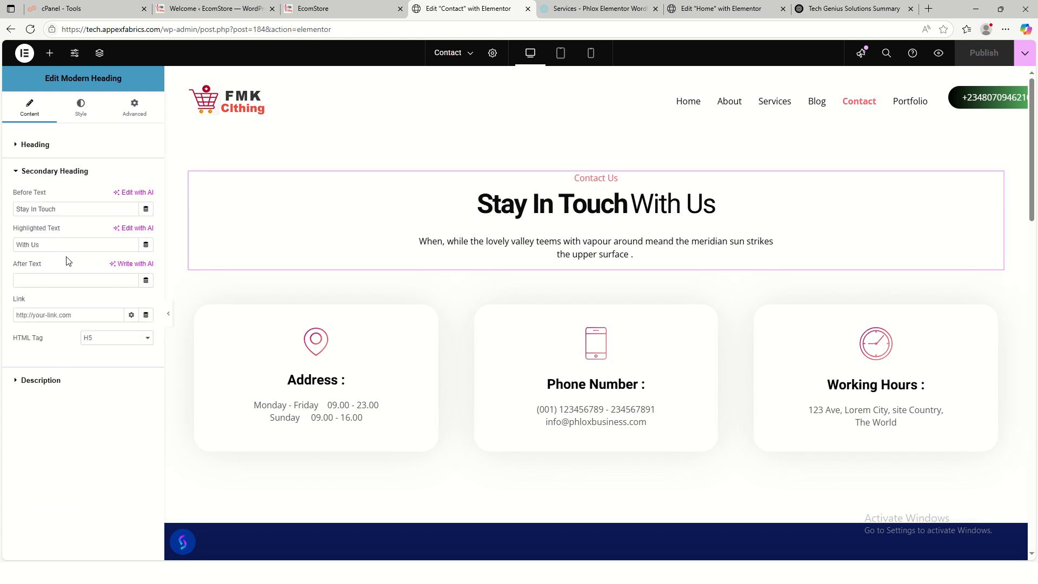
{"action": "left_click", "coordinate": [44, 378]}
{"action": "key", "text": "ctrl+a"}
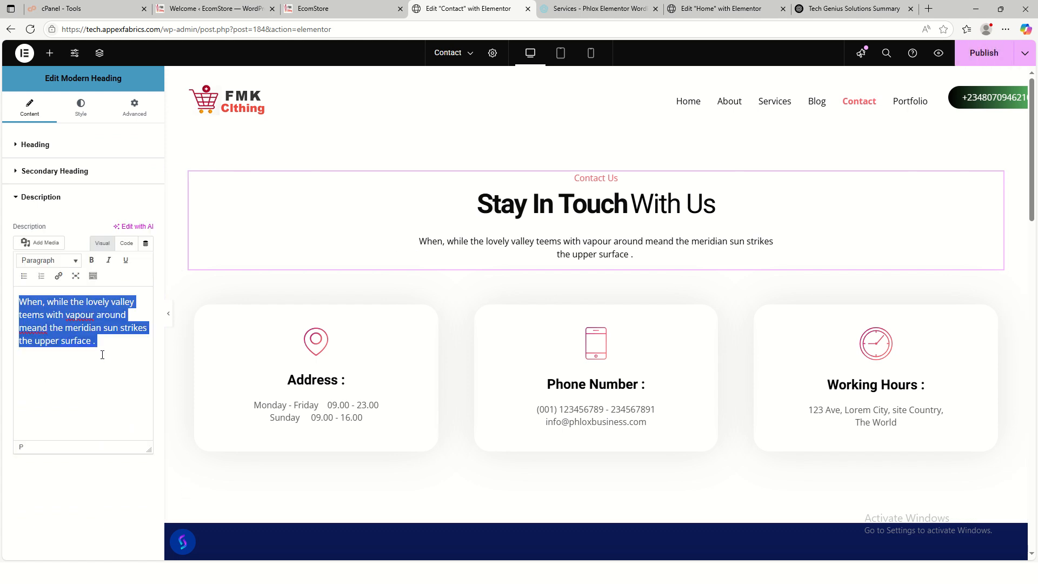
{"action": "key", "text": "BackSpace"}
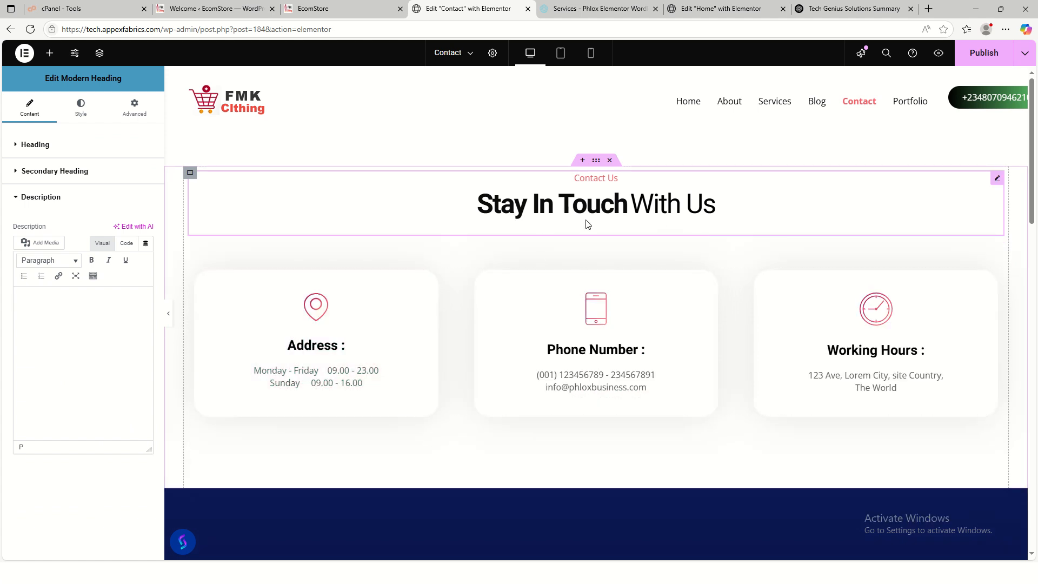
{"action": "left_click", "coordinate": [416, 353]}
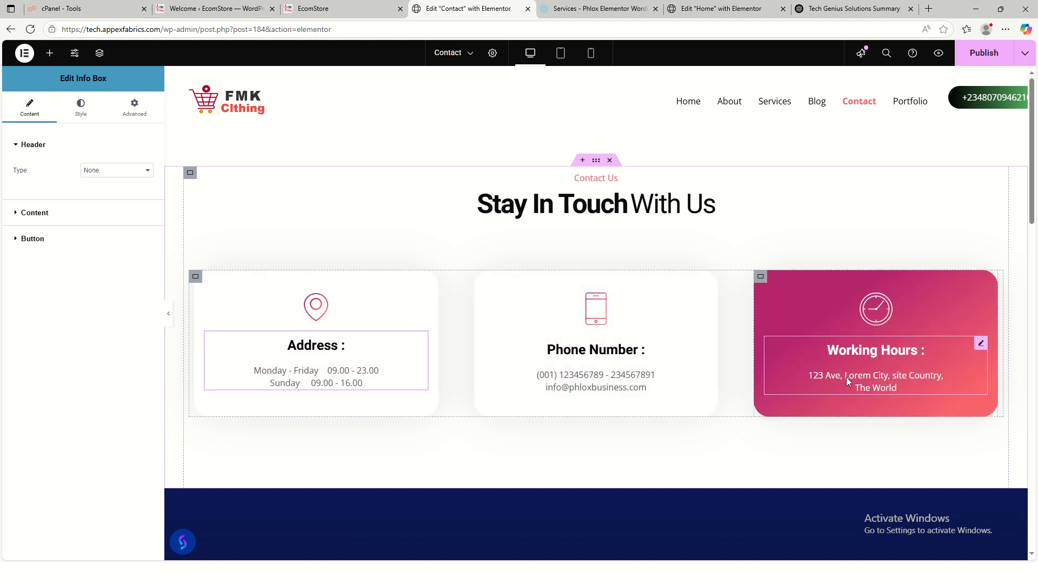
- Select the business address in the live site's footer, then return to the Contact editor
{"action": "left_click", "coordinate": [334, 8]}
{"action": "scroll", "coordinate": [666, 387], "scroll_direction": "down", "scroll_amount": 15}
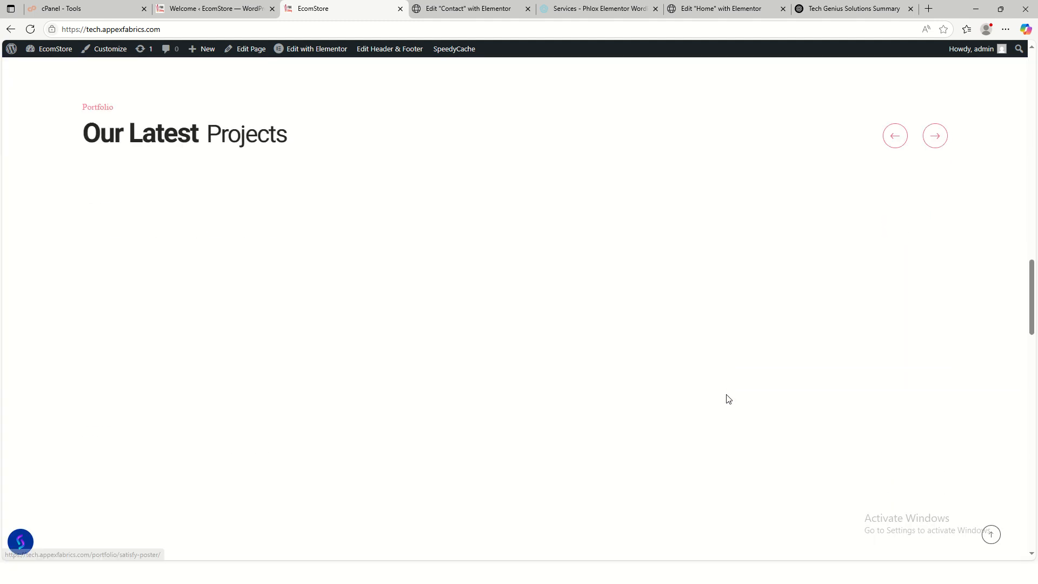
{"action": "scroll", "coordinate": [730, 399], "scroll_direction": "down", "scroll_amount": 15}
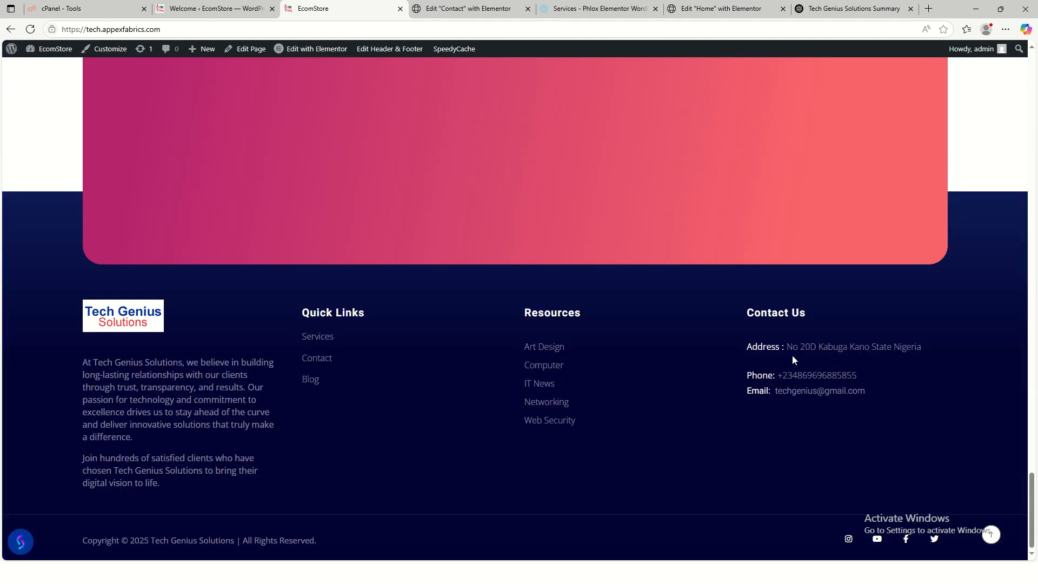
{"action": "left_click_drag", "start_coordinate": [787, 347], "coordinate": [921, 350]}
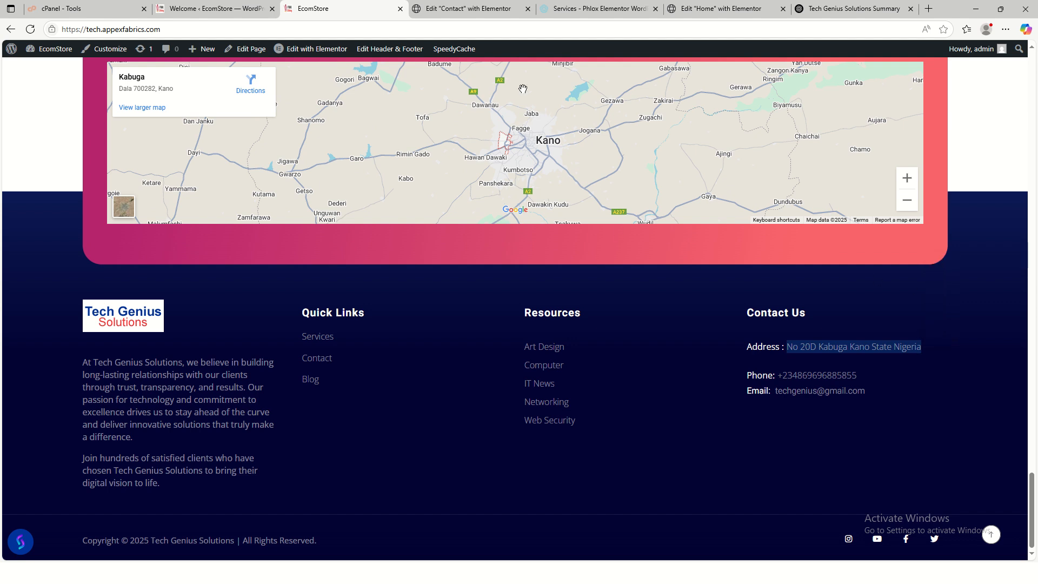
{"action": "left_click", "coordinate": [469, 9]}
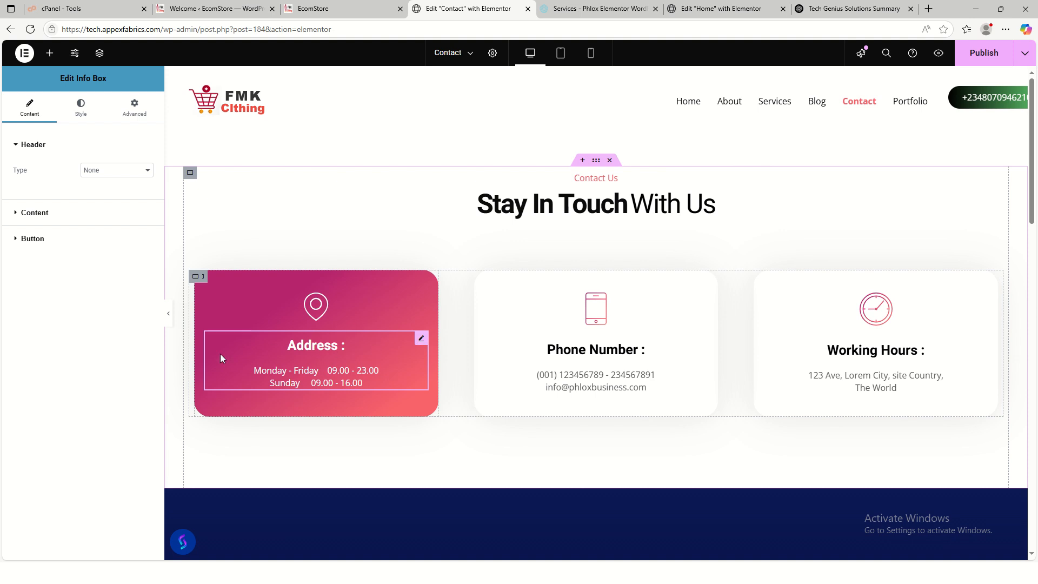
- Paste the address into the Address info box and delete the Monday–Sunday opening-hours lines
{"action": "left_click", "coordinate": [49, 214]}
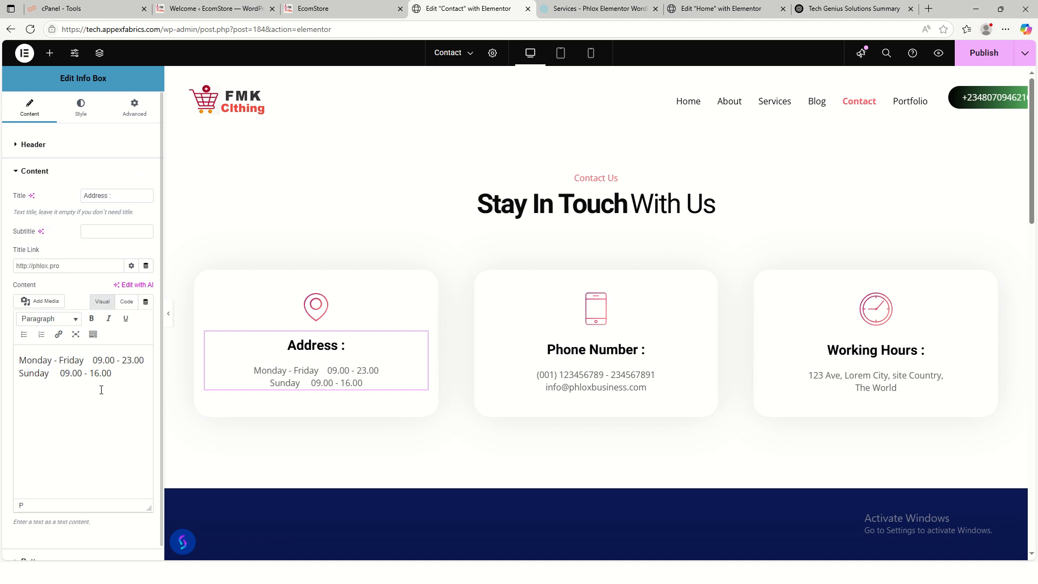
{"action": "key", "text": "ctrl+a"}
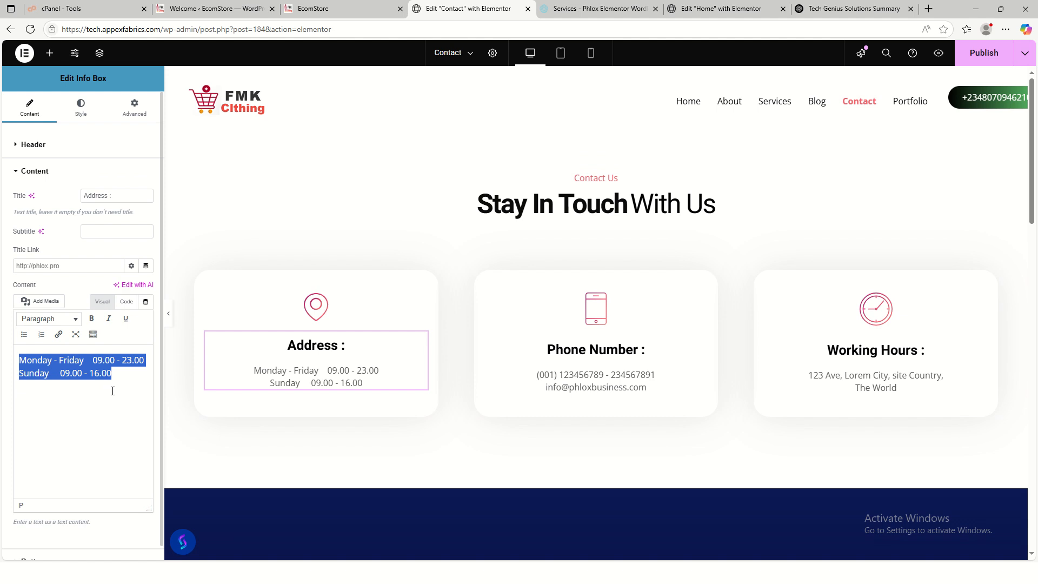
{"action": "key", "text": "ctrl+c"}
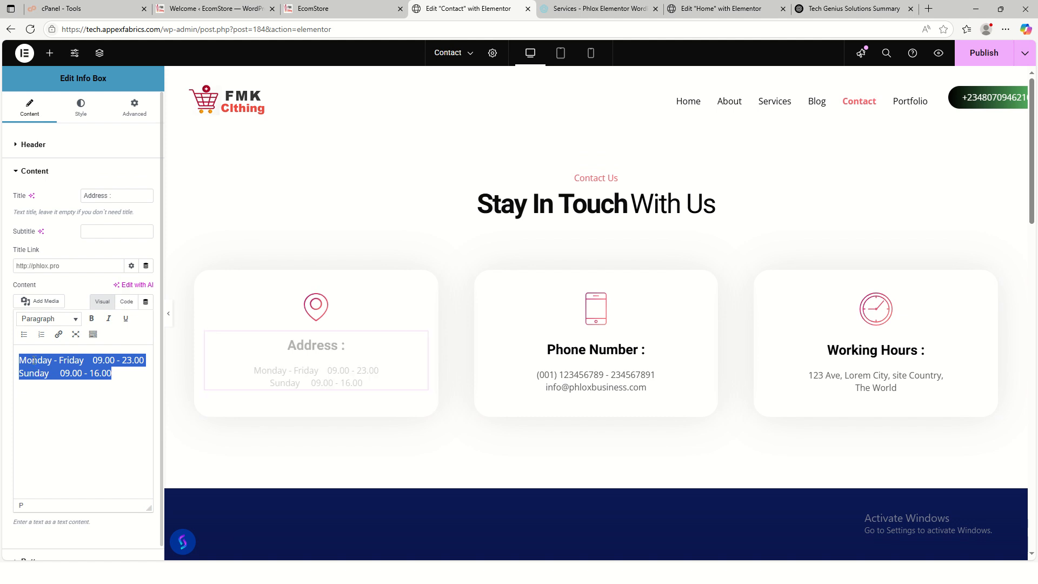
{"action": "left_click", "coordinate": [20, 361]}
{"action": "key", "text": "ctrl+v"}
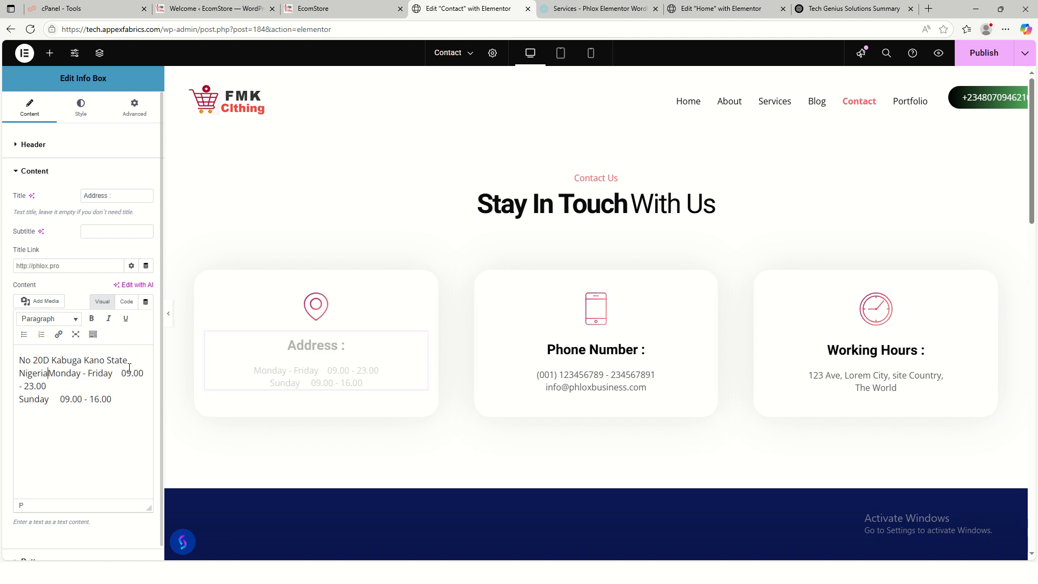
{"action": "key", "text": "Return"}
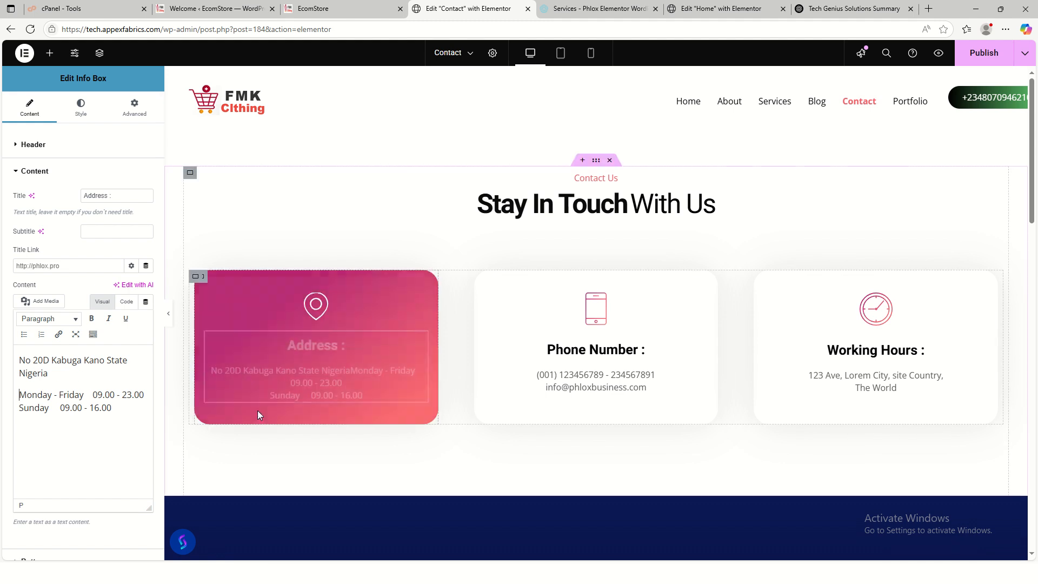
{"action": "left_click_drag", "start_coordinate": [114, 407], "coordinate": [7, 392]}
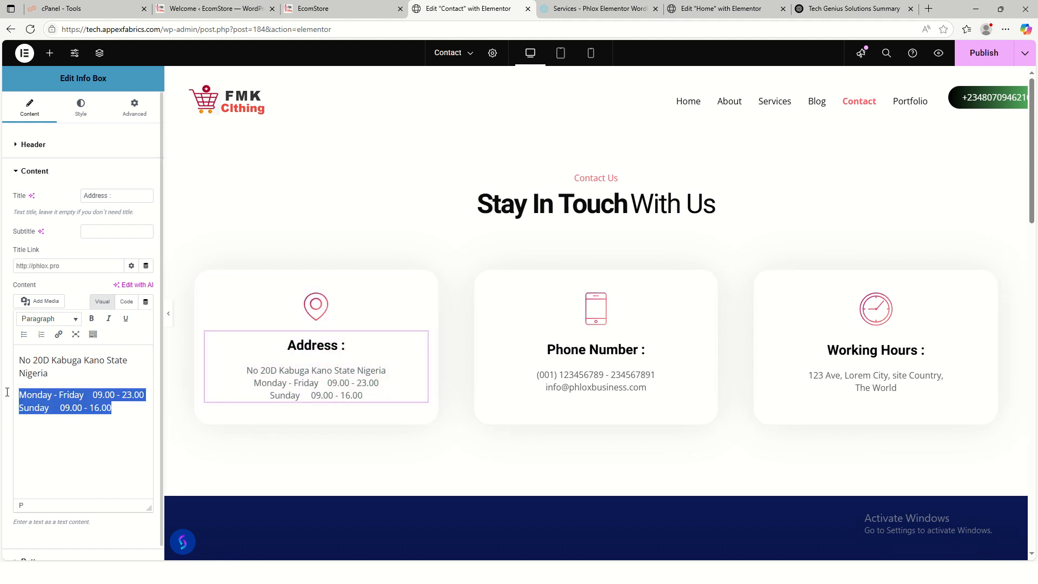
{"action": "key", "text": "BackSpace"}
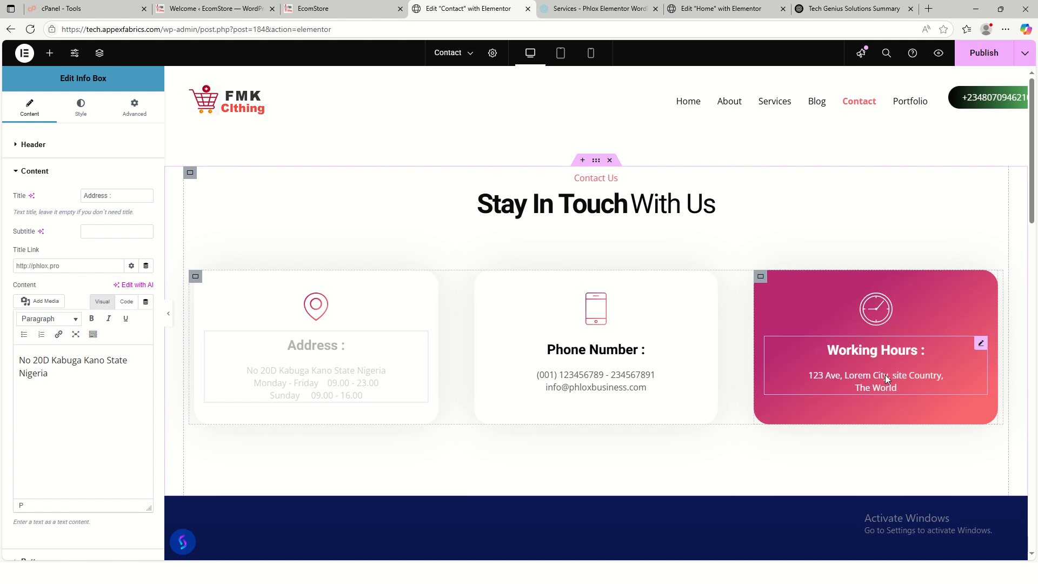
{"action": "left_click", "coordinate": [822, 378]}
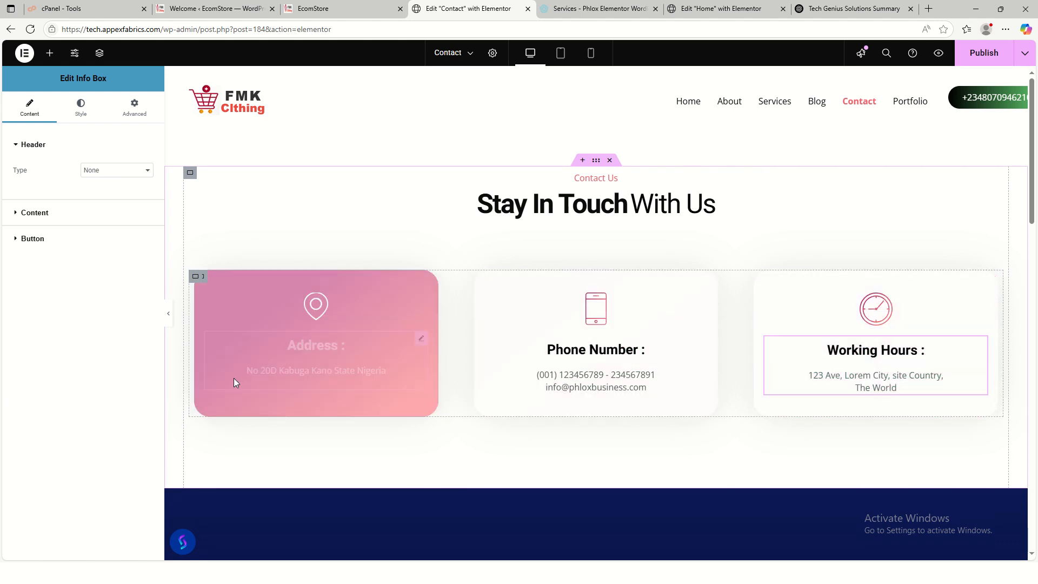
- Paste the opening hours into the Working Hours box and correct the weekday line to Monday - Friday 09.00AM - 5.00PM
{"action": "left_click", "coordinate": [60, 215]}
{"action": "left_click_drag", "start_coordinate": [25, 370], "coordinate": [8, 361]}
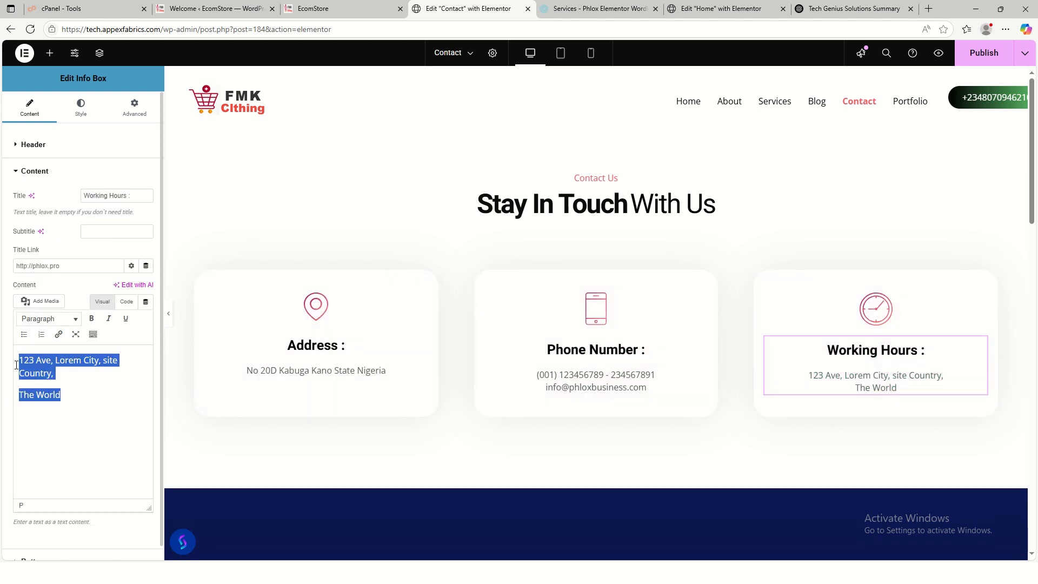
{"action": "key", "text": "ctrl+v"}
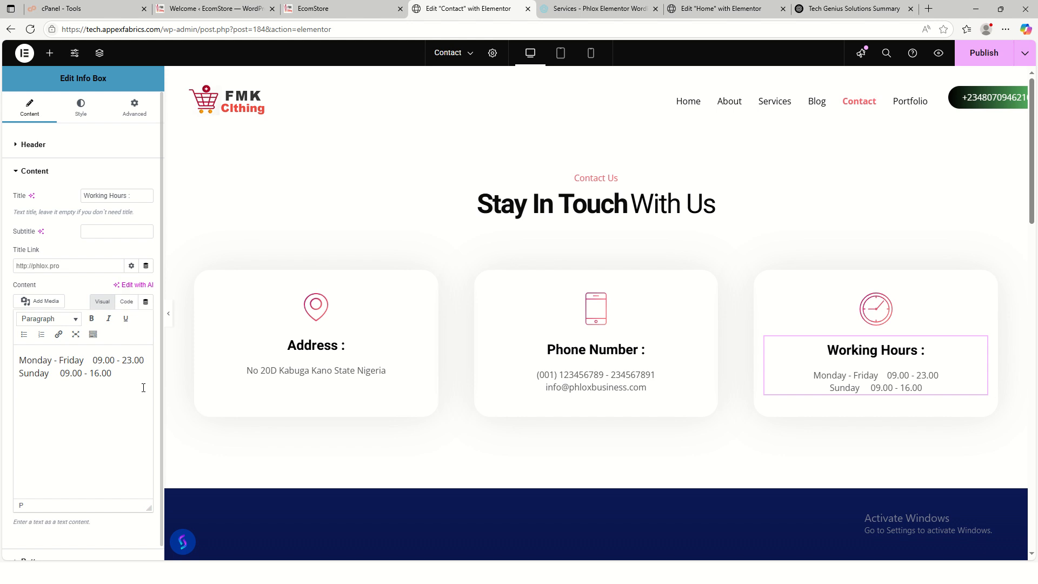
{"action": "key", "text": "BackSpace"}
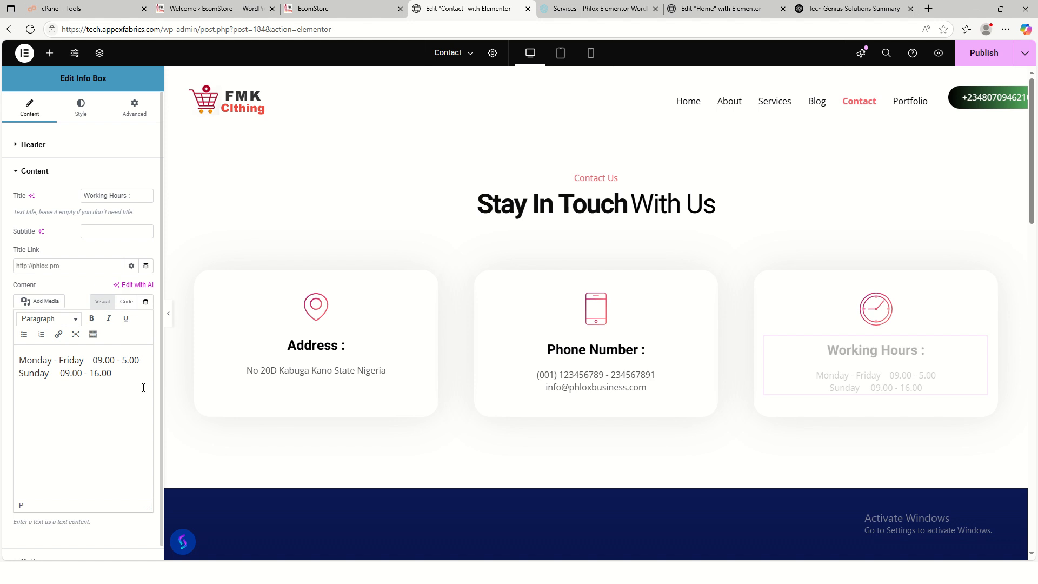
{"action": "type", "text": "PM"}
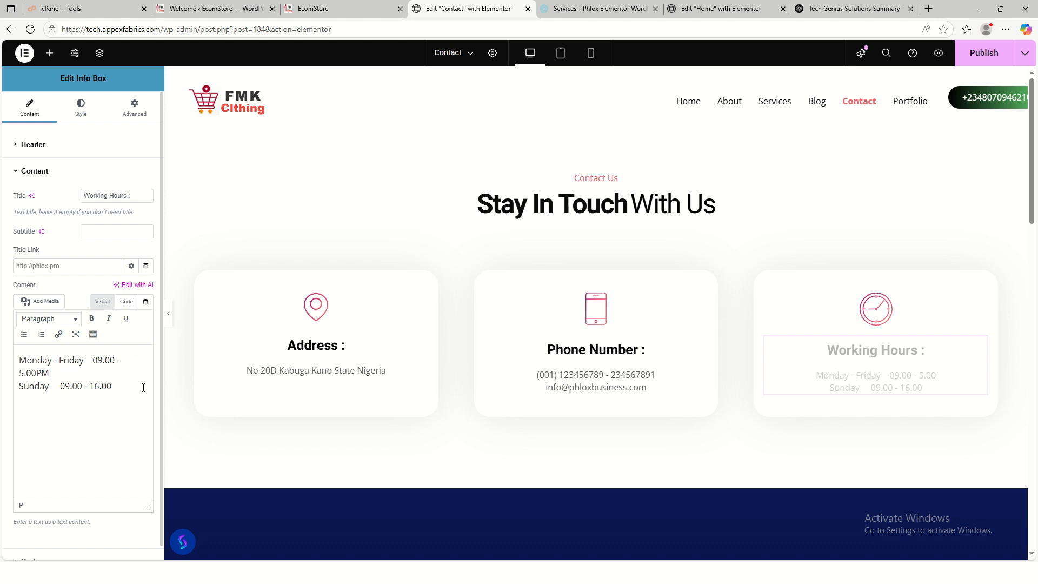
{"action": "left_click", "coordinate": [113, 360]}
{"action": "type", "text": "AM"}
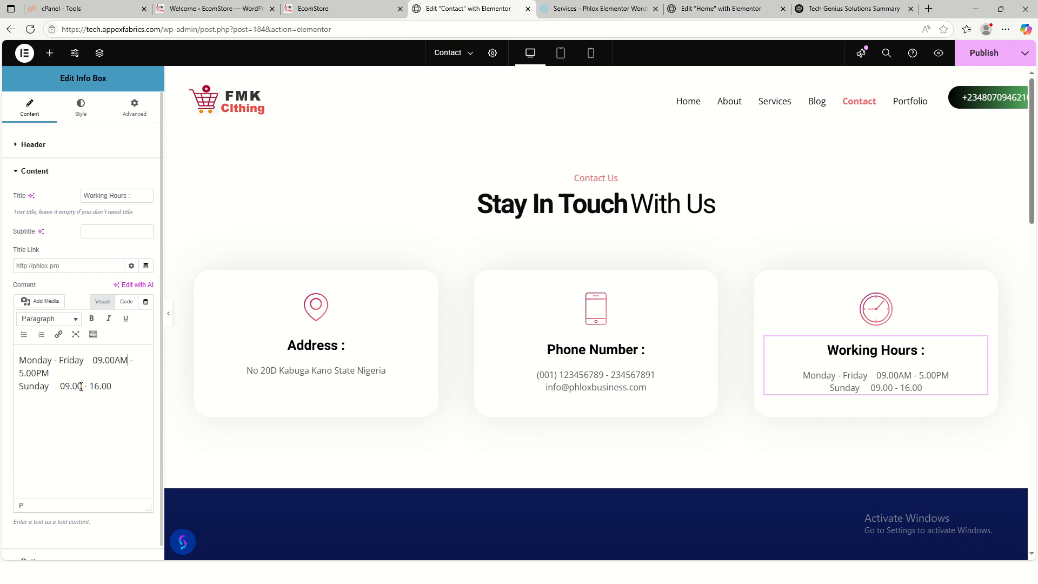
{"action": "type", "text": "AM"}
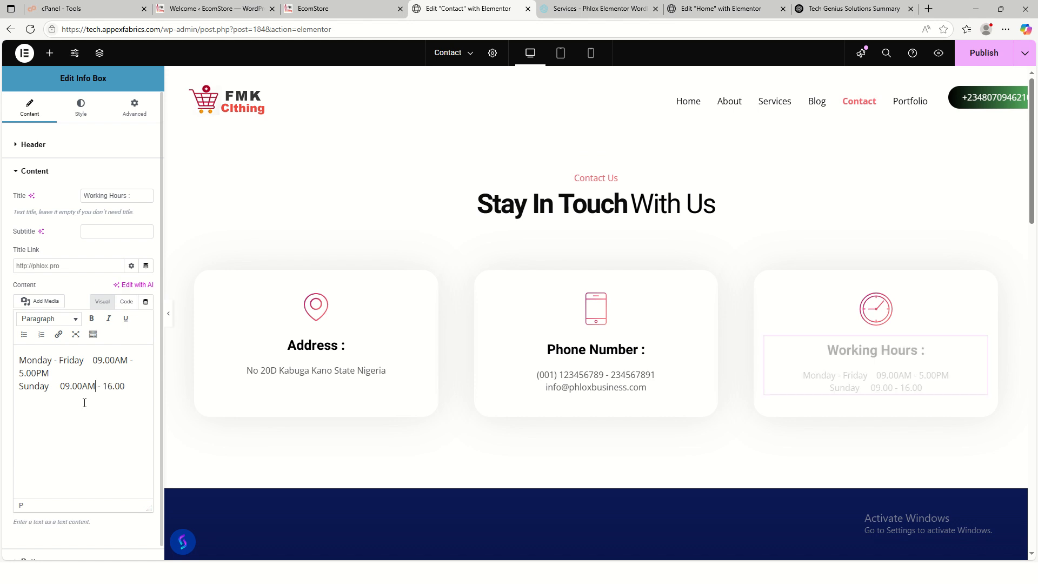
- Change the Sunday closing time so it reads Sunday 09.00AM - 4.00PM
{"action": "left_click", "coordinate": [113, 386]}
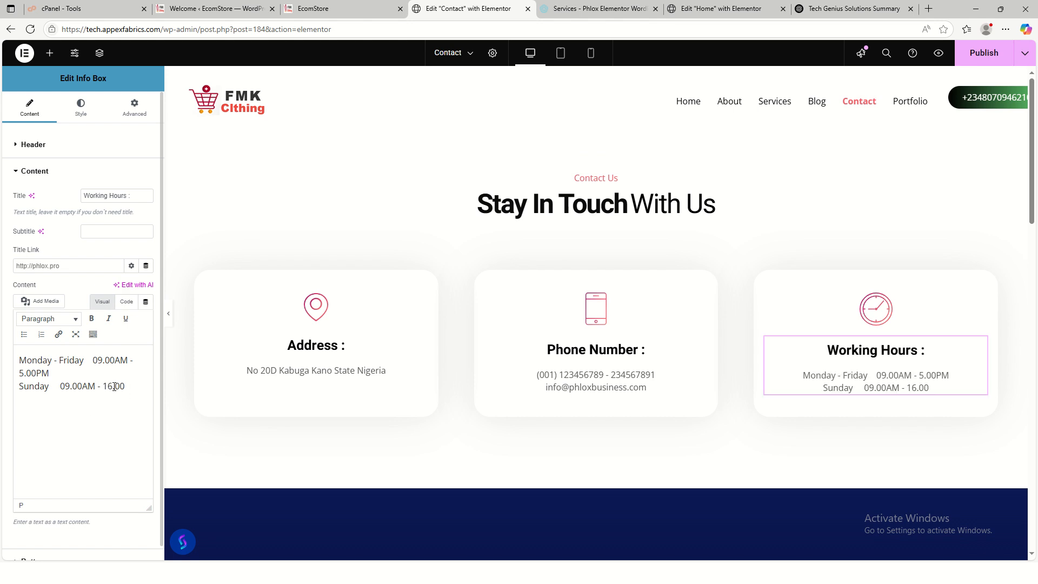
{"action": "key", "text": "BackSpace"}
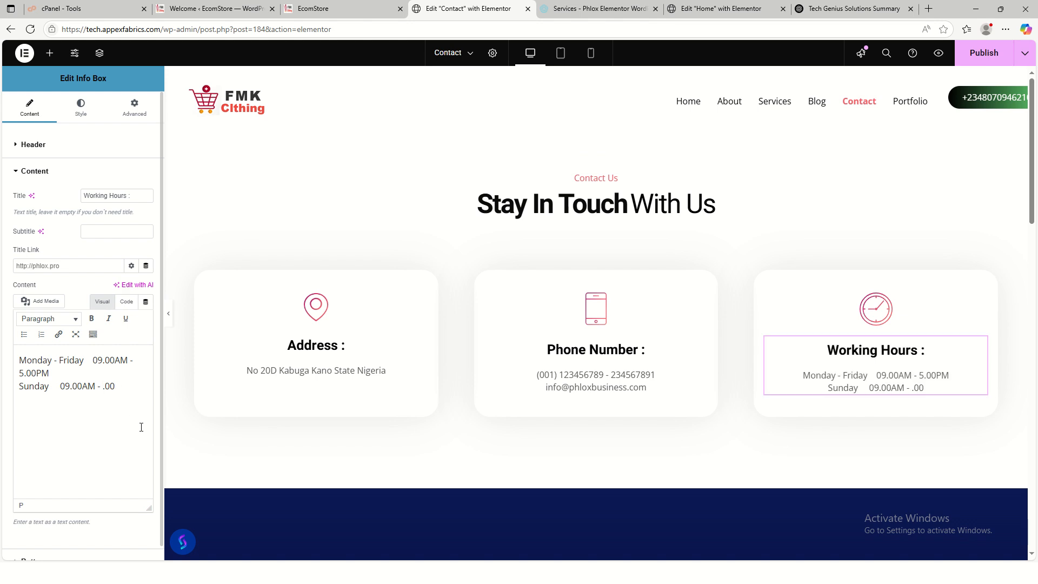
{"action": "type", "text": "4.00"}
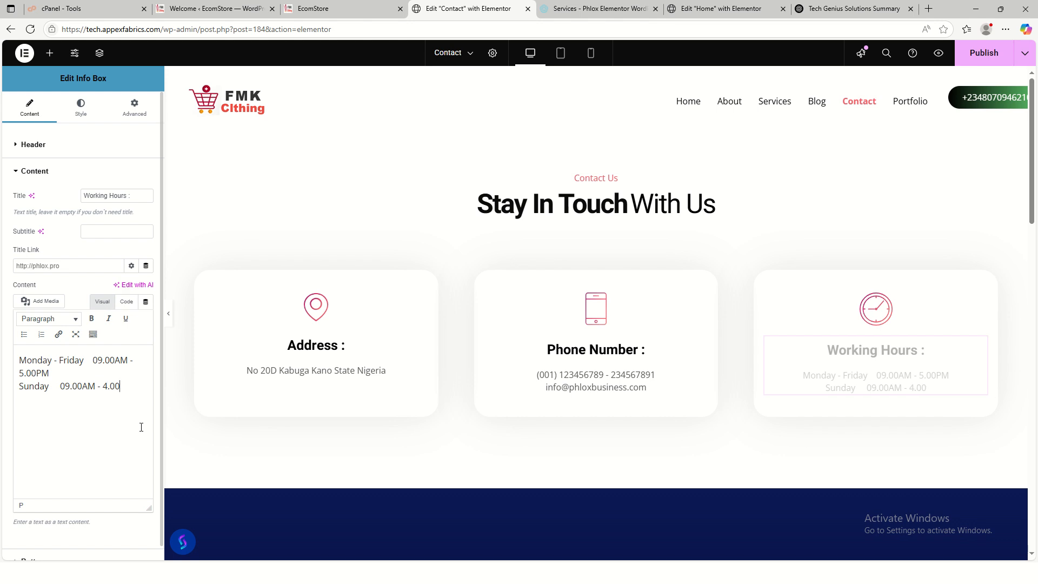
{"action": "type", "text": "PM"}
{"action": "left_click", "coordinate": [598, 372]}
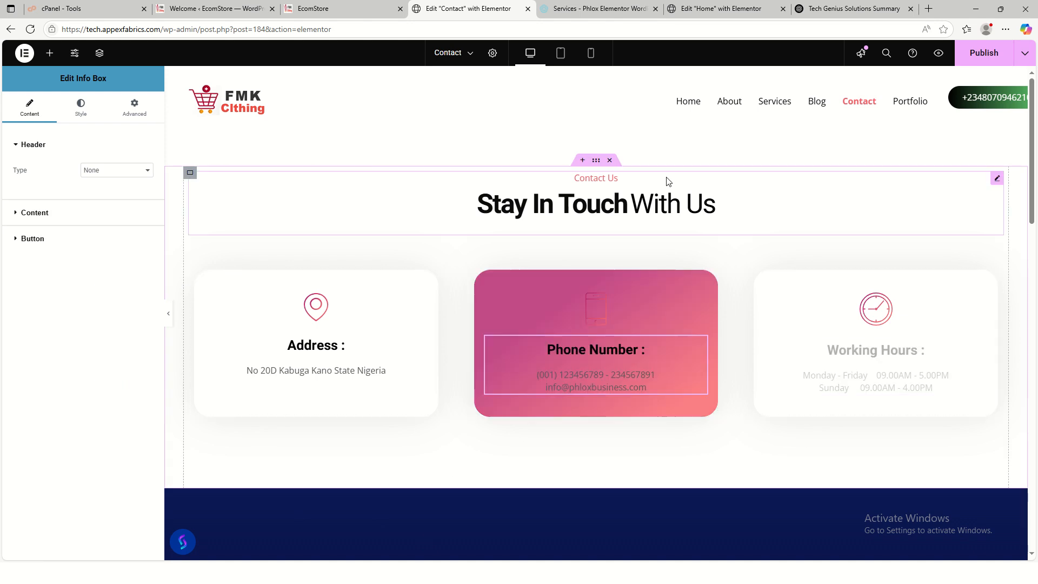
- Copy the business phone number from the live site's footer
{"action": "left_click", "coordinate": [323, 10]}
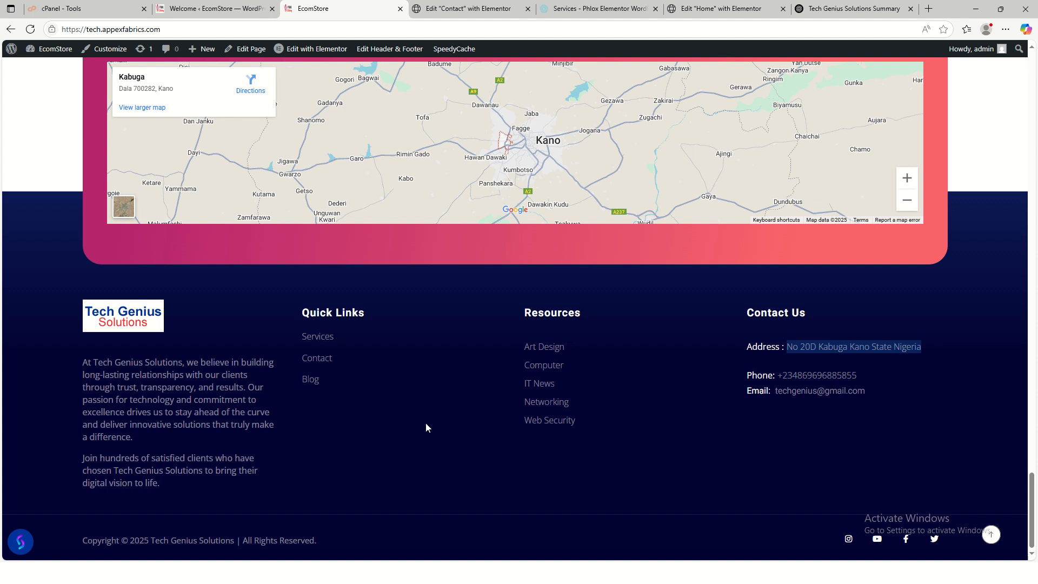
{"action": "left_click_drag", "start_coordinate": [860, 379], "coordinate": [778, 377]}
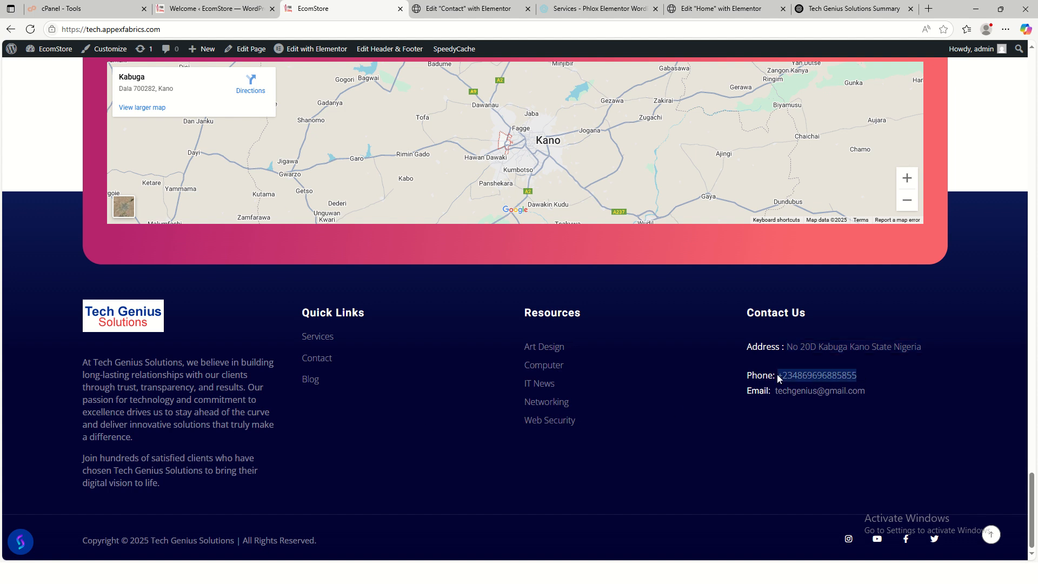
{"action": "left_click", "coordinate": [798, 339]}
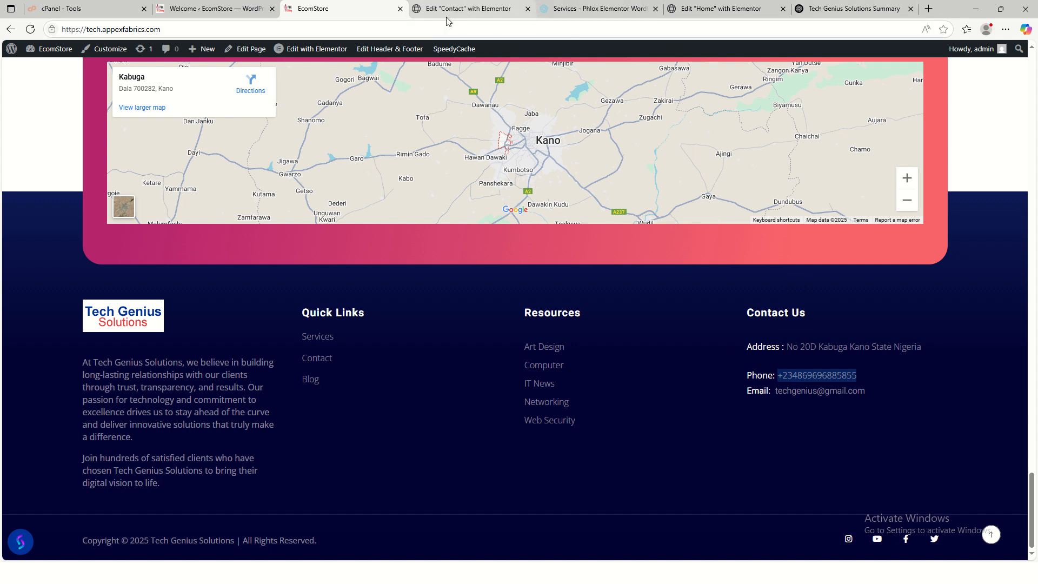
{"action": "left_click", "coordinate": [430, 10]}
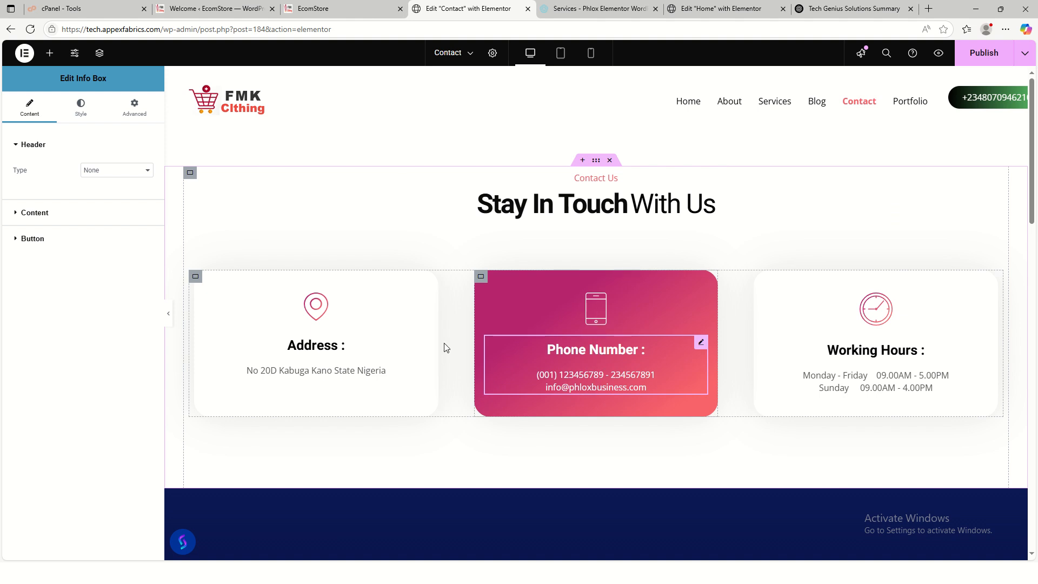
- Retitle the Phone Number box to 'Contact Info'
{"action": "left_click", "coordinate": [63, 214]}
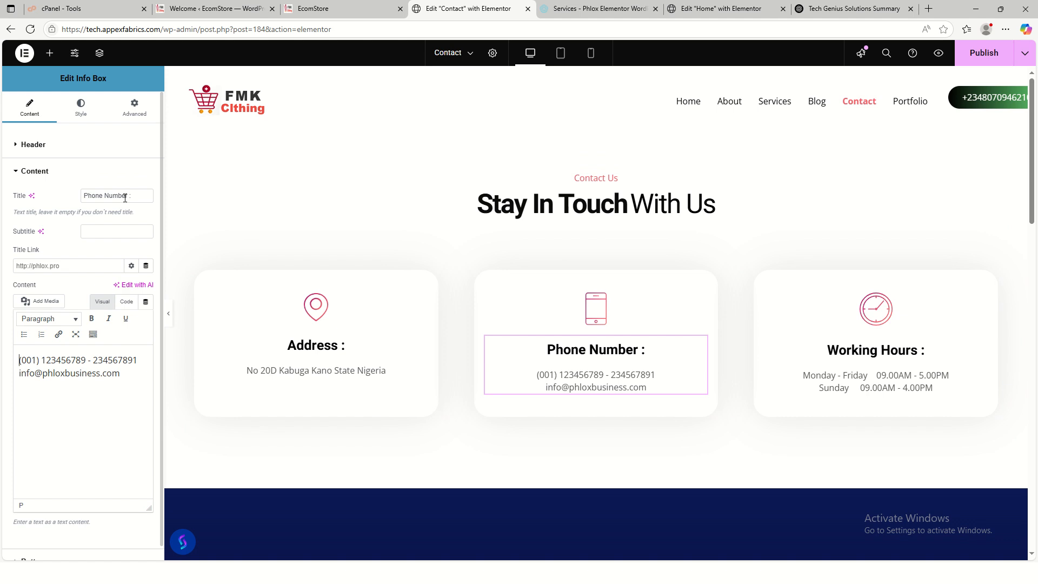
{"action": "left_click_drag", "start_coordinate": [127, 195], "coordinate": [103, 199]}
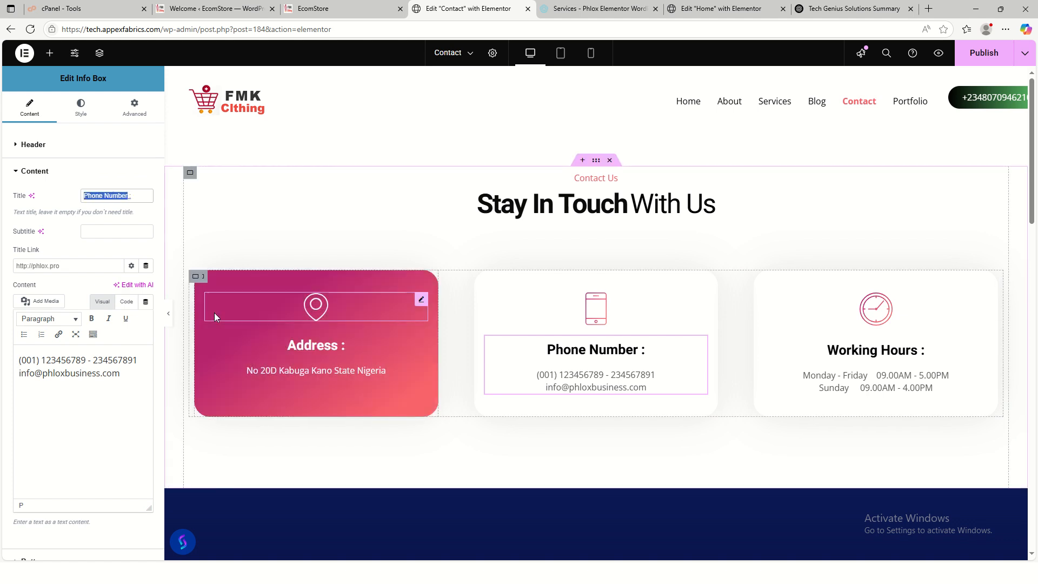
{"action": "type", "text": "co"}
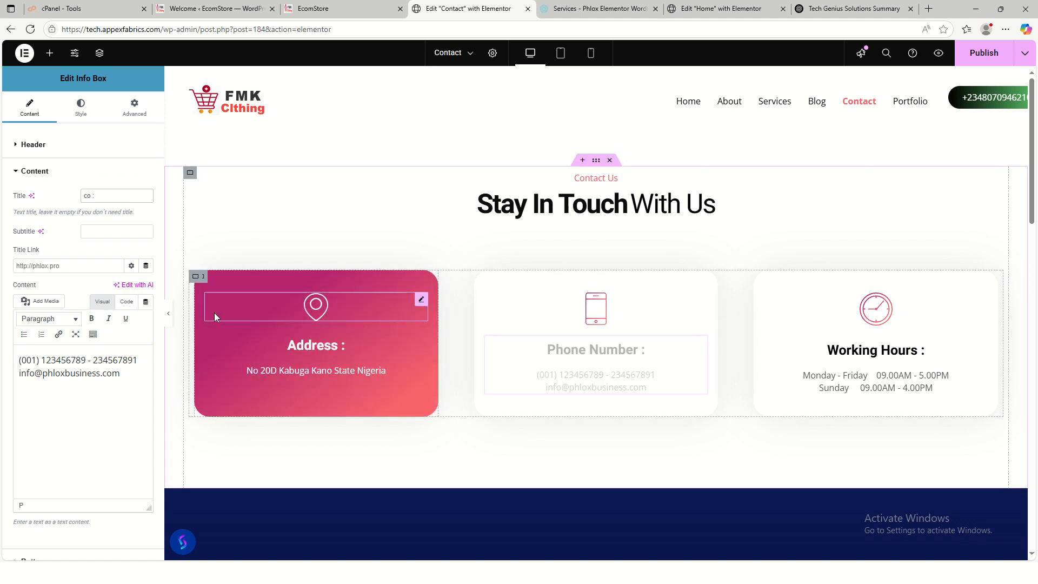
{"action": "key", "text": "BackSpace"}
{"action": "key", "text": "BackSpace"}
{"action": "type", "text": "Contact Info"}
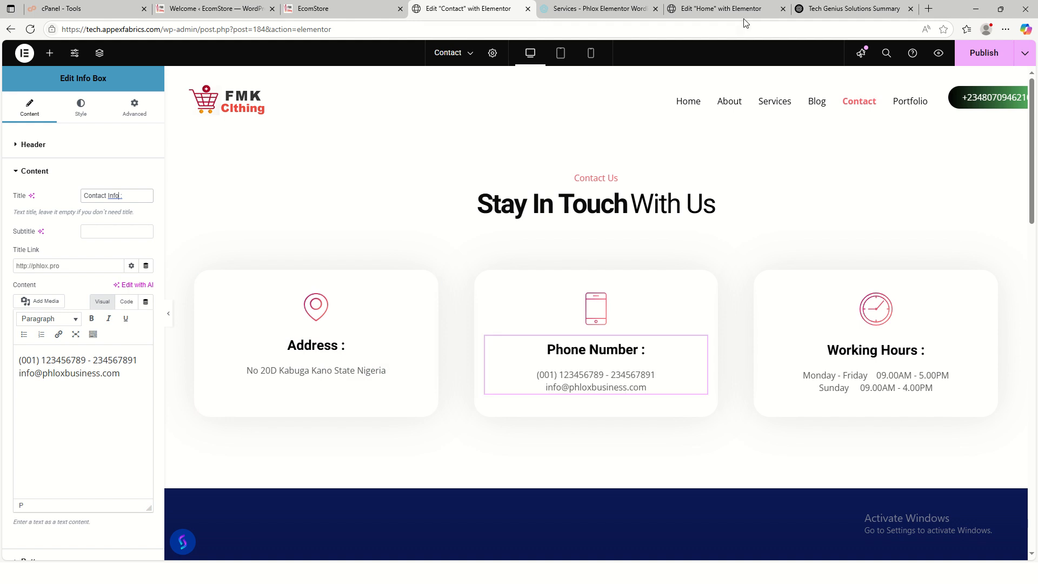
- Try replacing the box's content with the footer contact lines, then undo the paste
{"action": "left_click", "coordinate": [324, 8]}
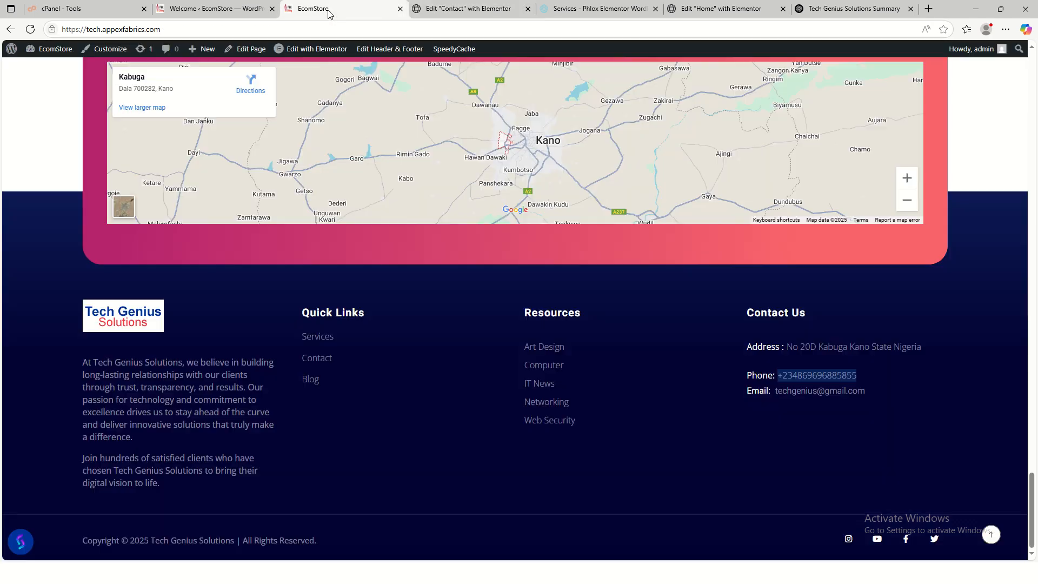
{"action": "left_click", "coordinate": [761, 414]}
{"action": "left_click_drag", "start_coordinate": [865, 388], "coordinate": [746, 401]}
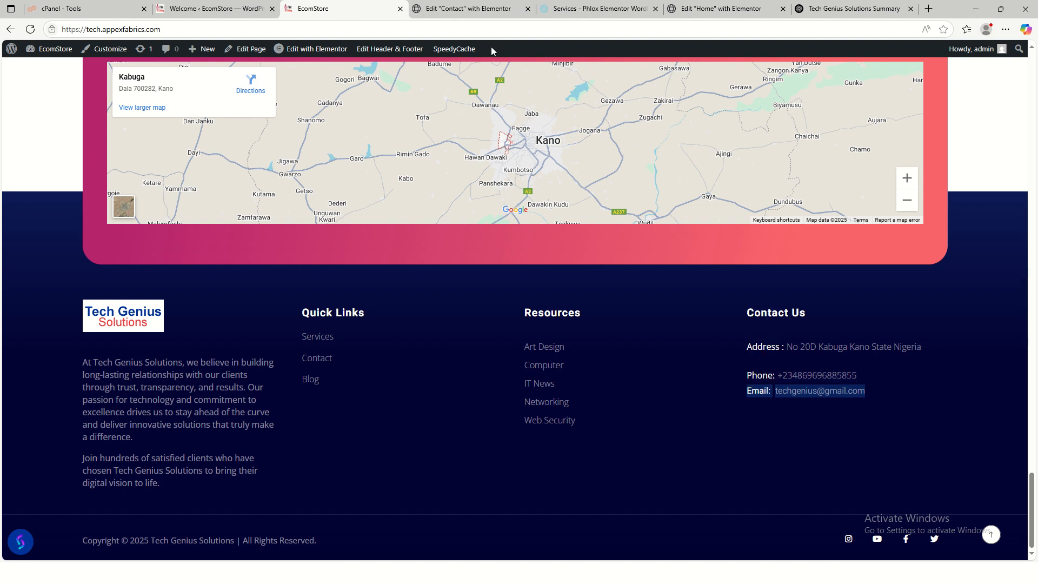
{"action": "left_click", "coordinate": [461, 9]}
{"action": "left_click", "coordinate": [125, 378]}
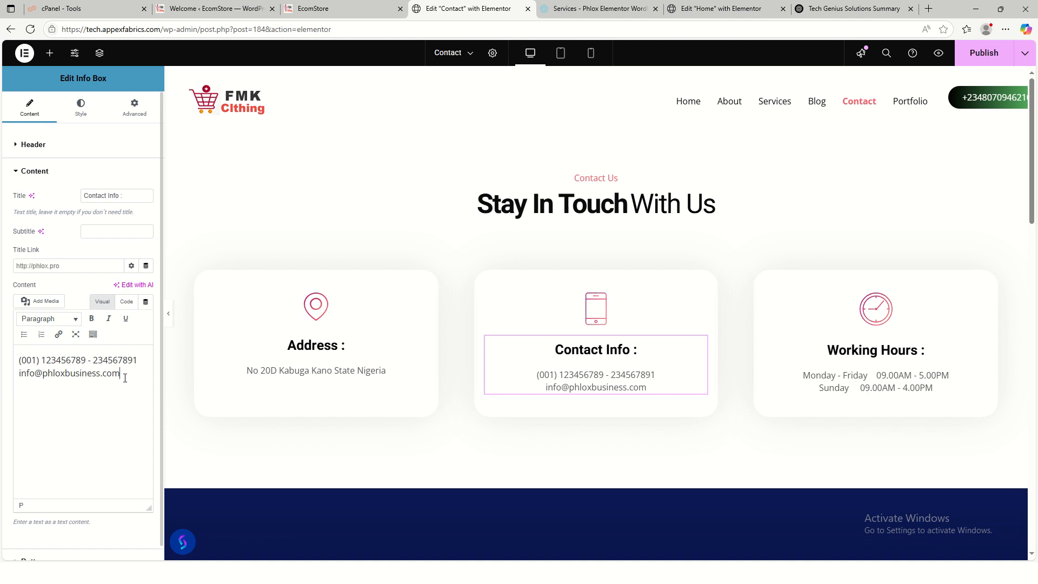
{"action": "key", "text": "ctrl+a"}
{"action": "key", "text": "ctrl+v"}
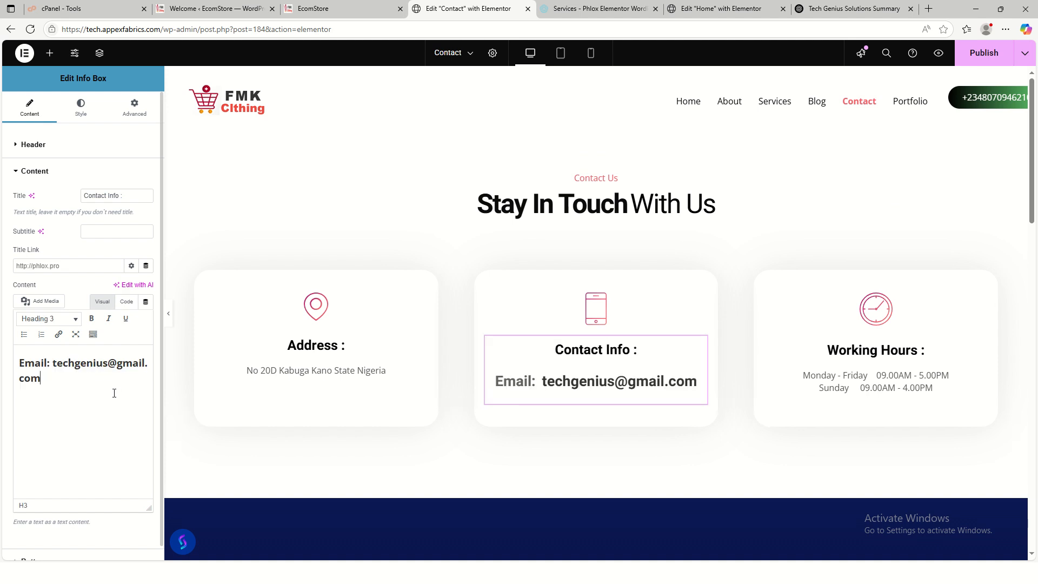
{"action": "key", "text": "ctrl+z"}
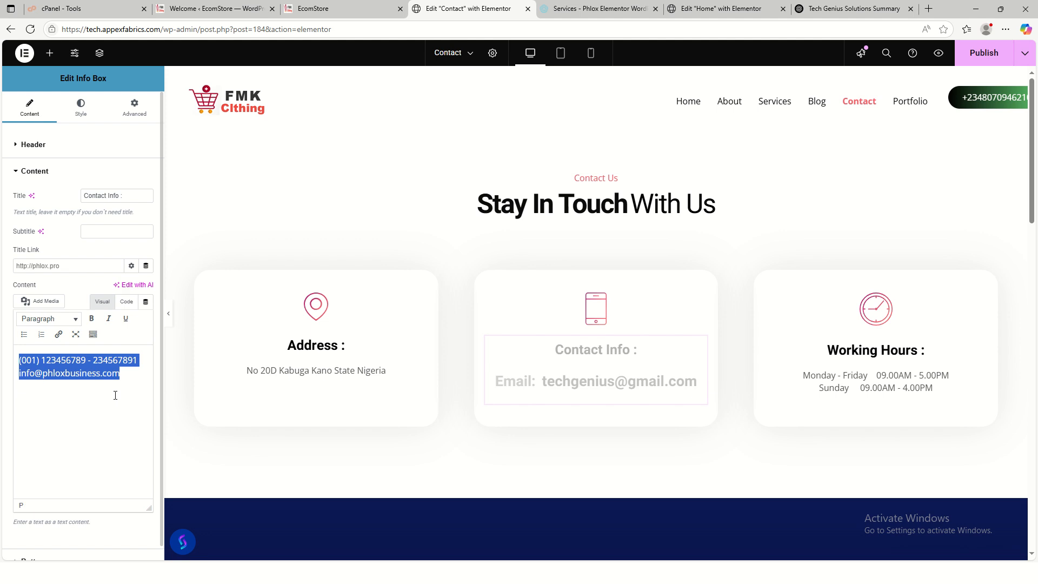
{"action": "left_click", "coordinate": [75, 398]}
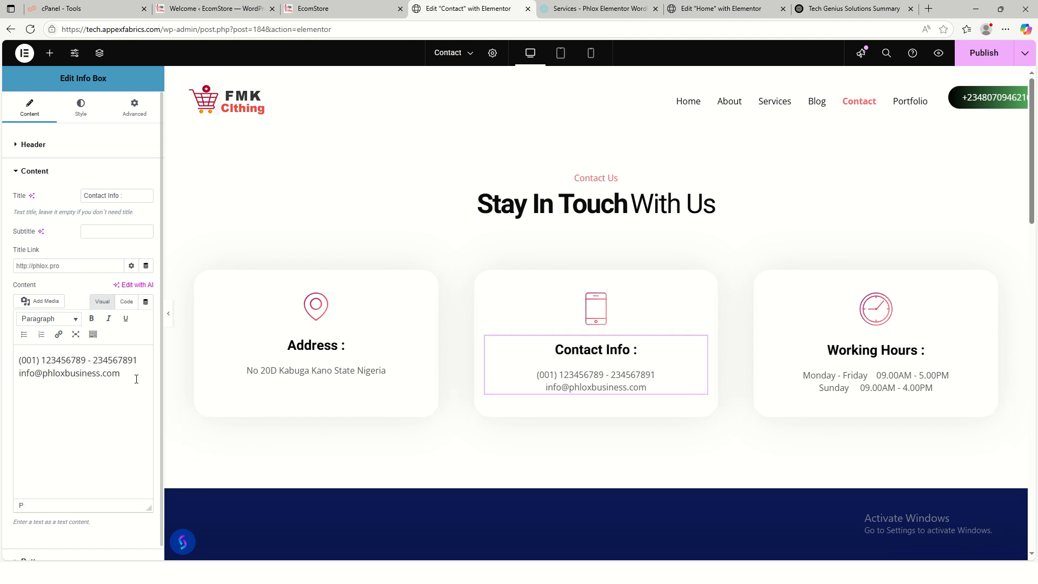
- Replace the box's old content lines with the footer's phone number
{"action": "left_click", "coordinate": [341, 9]}
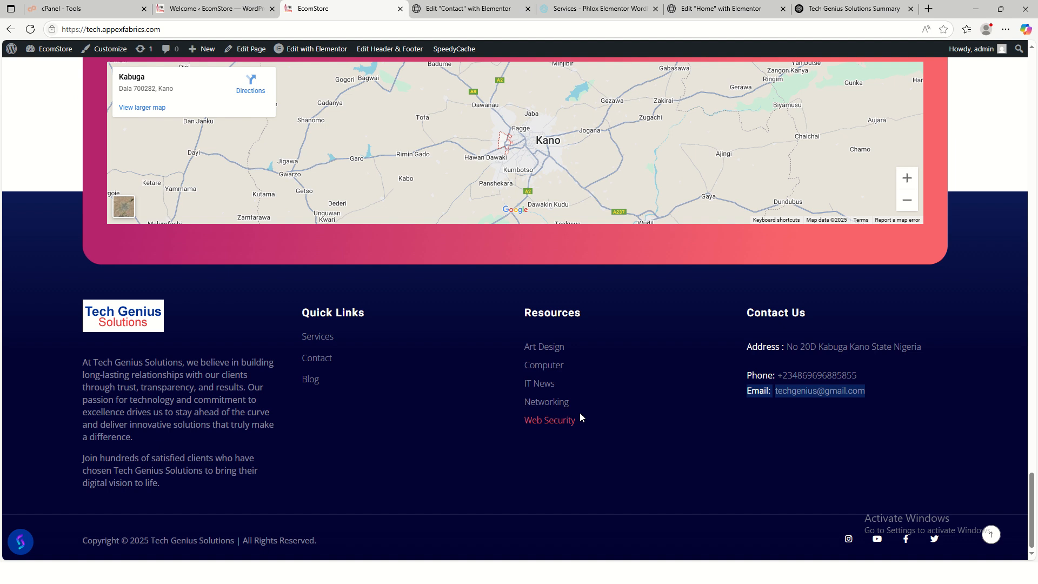
{"action": "left_click_drag", "start_coordinate": [862, 375], "coordinate": [780, 376]}
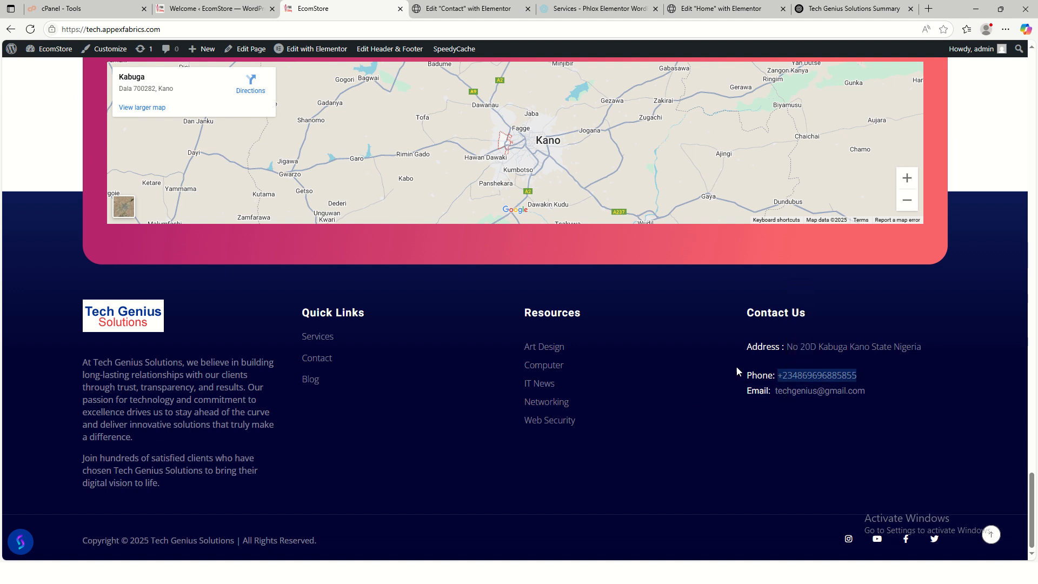
{"action": "left_click", "coordinate": [469, 13]}
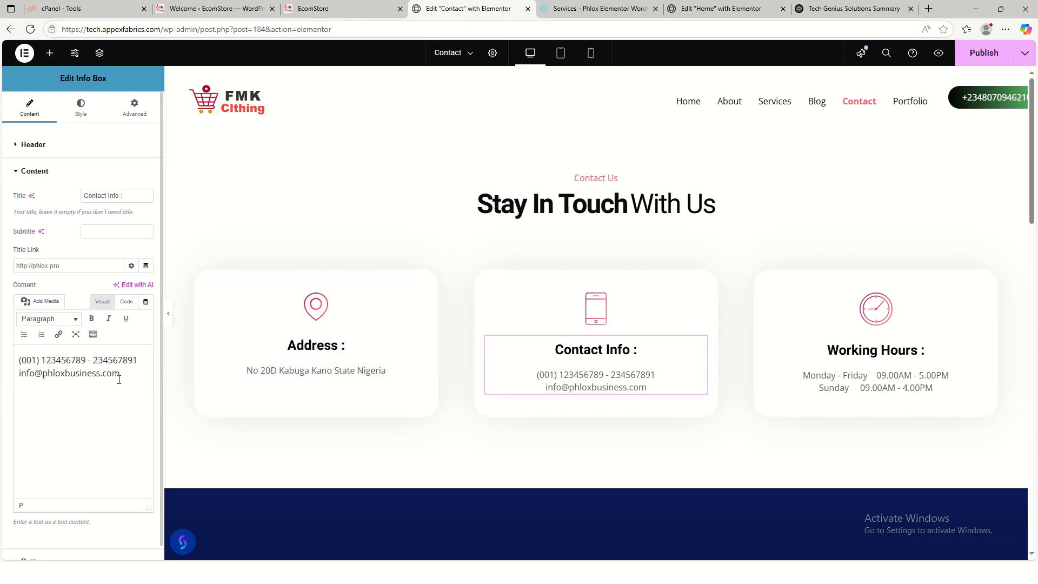
{"action": "left_click_drag", "start_coordinate": [121, 377], "coordinate": [3, 339]}
{"action": "key", "text": "ctrl+v"}
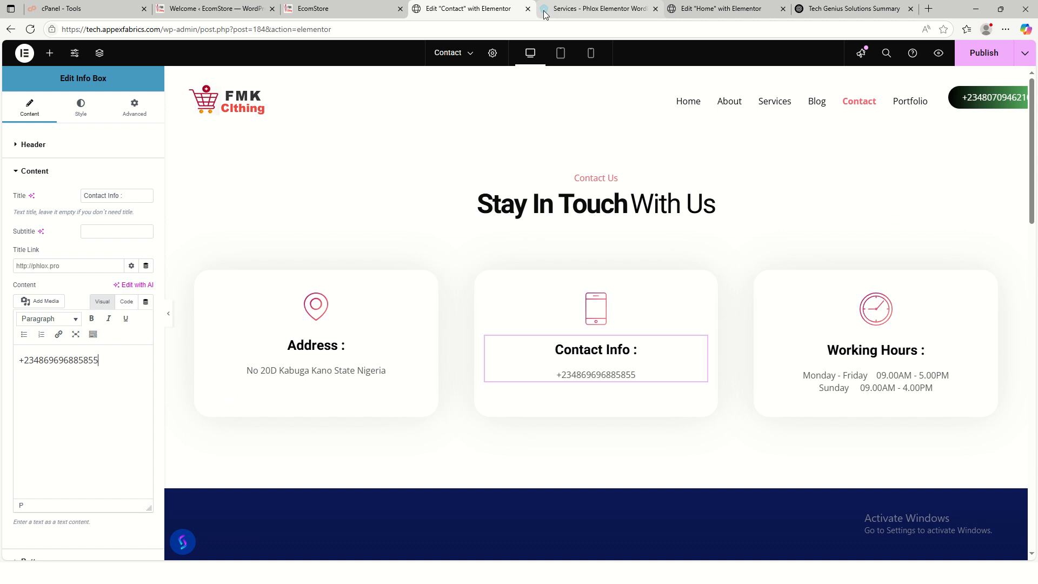
- Paste the footer's e-mail address below the phone number in the box
{"action": "left_click", "coordinate": [337, 8]}
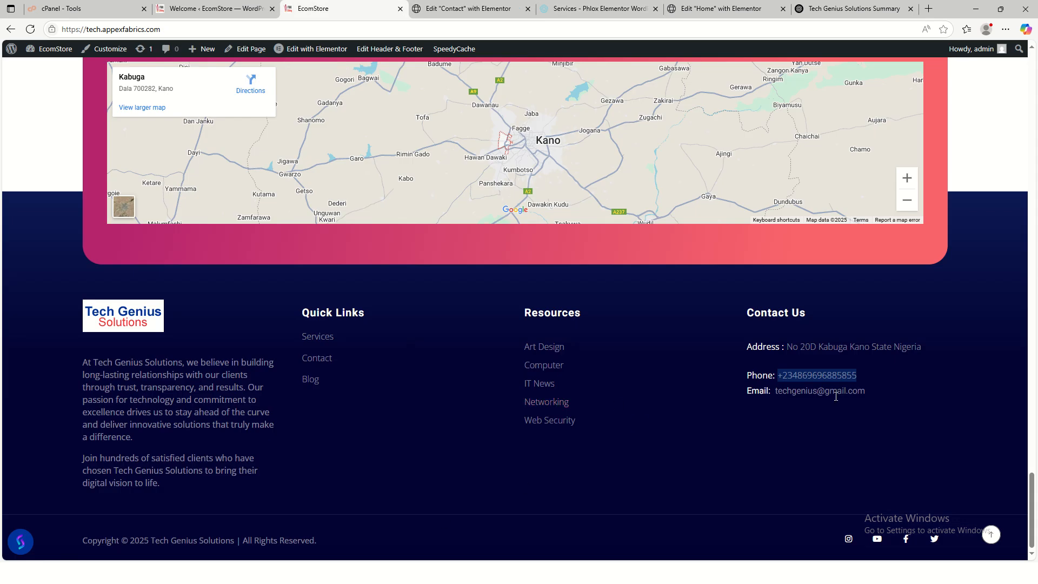
{"action": "left_click_drag", "start_coordinate": [866, 391], "coordinate": [775, 391]}
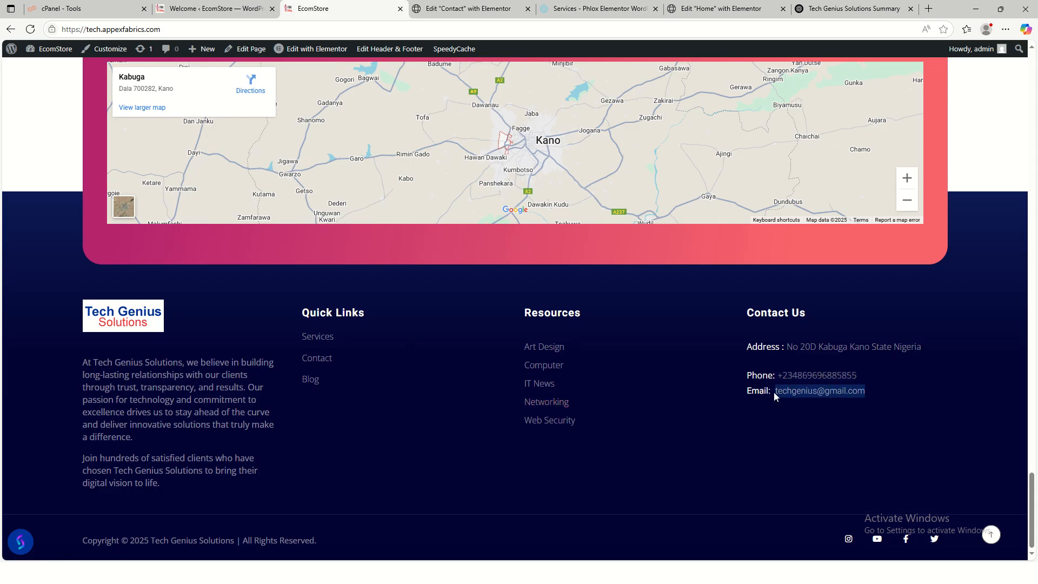
{"action": "left_click", "coordinate": [798, 359]}
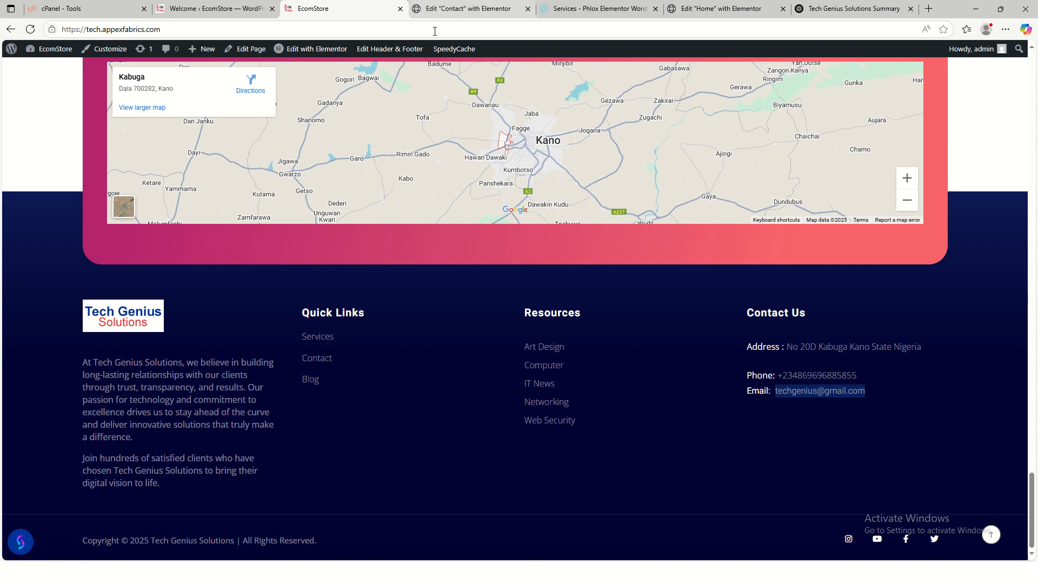
{"action": "left_click", "coordinate": [464, 10]}
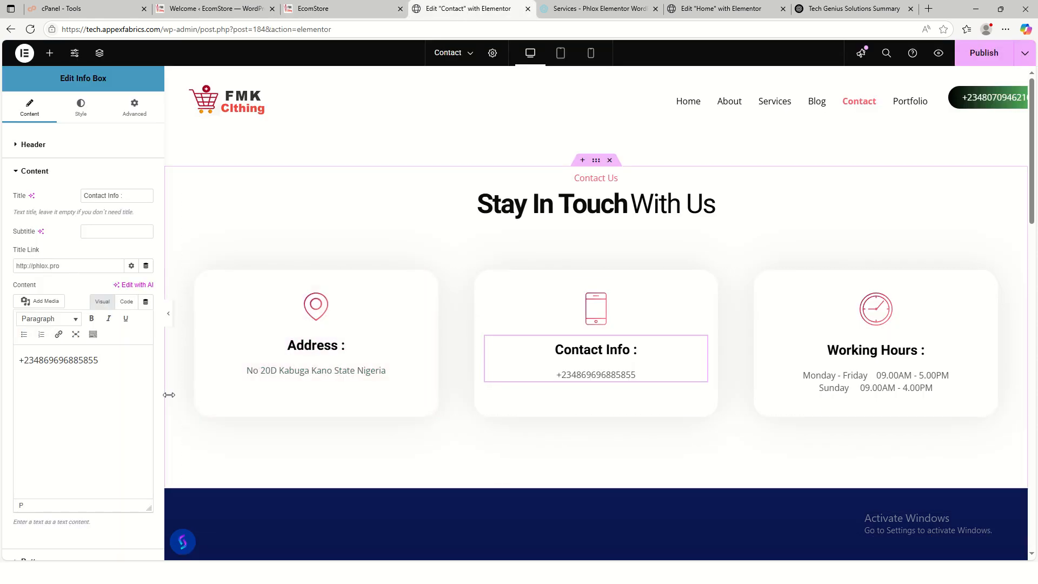
{"action": "type", "text": "<br>"}
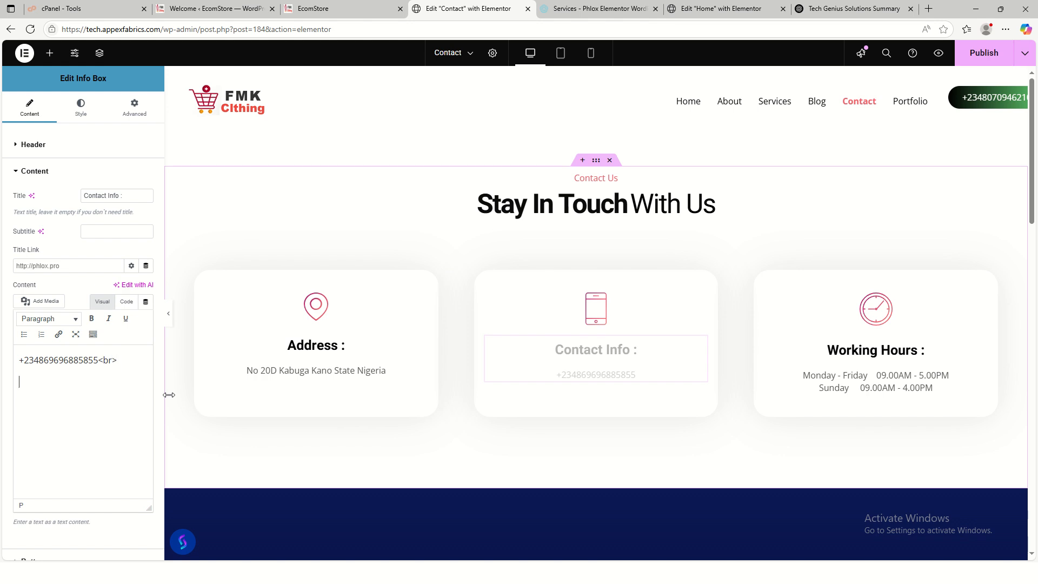
{"action": "key", "text": "ctrl+v"}
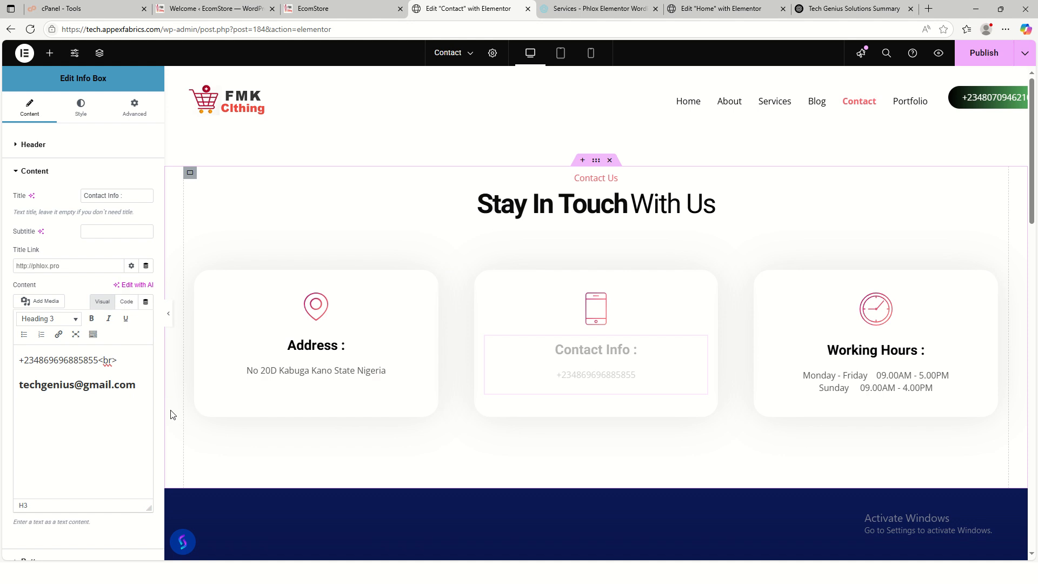
- Type the business e-mail on its own line under the phone number and delete the oversized heading e-mail line
{"action": "left_click", "coordinate": [123, 378]}
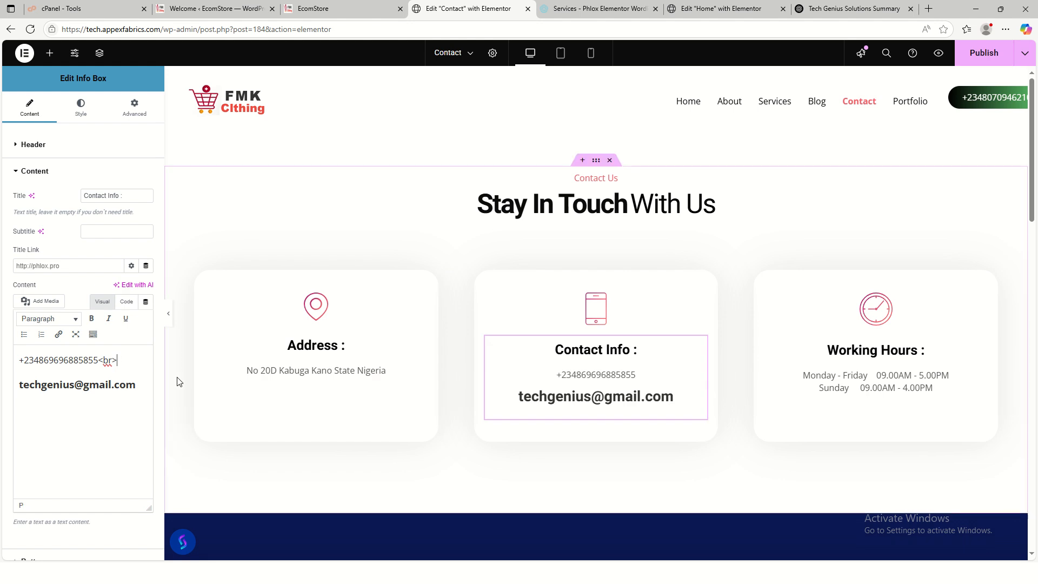
{"action": "key", "text": "Return"}
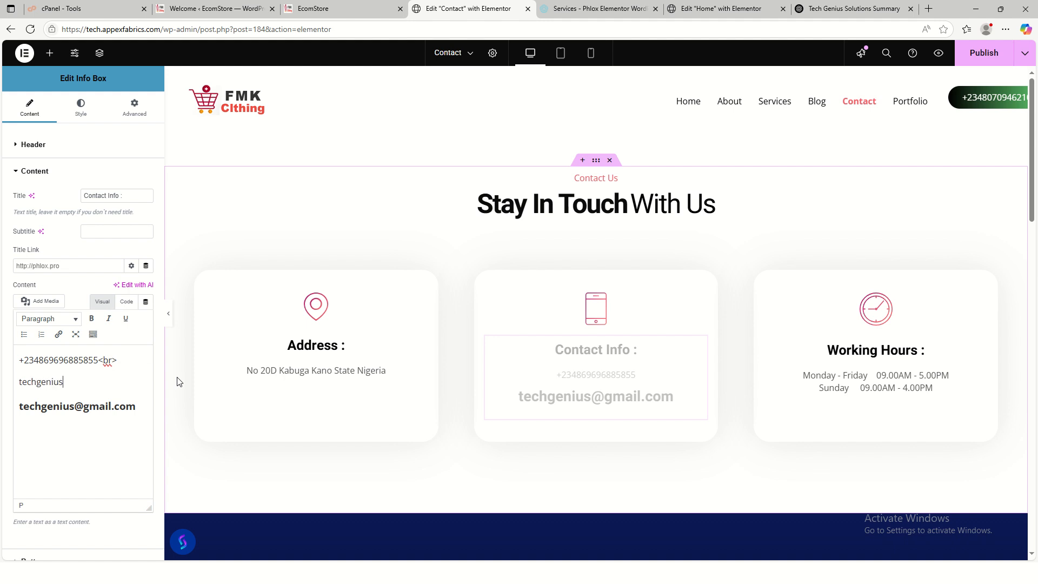
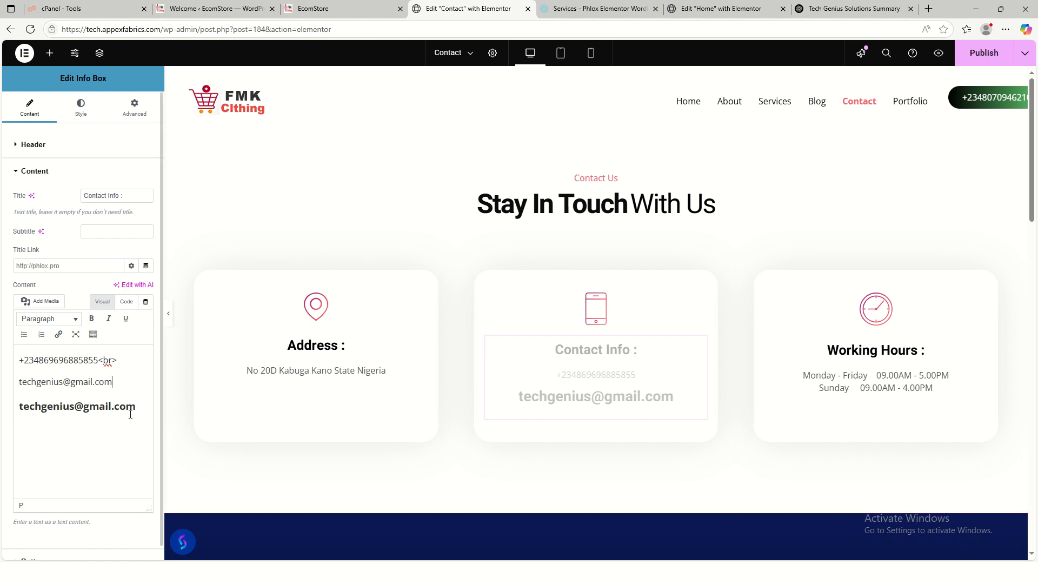
{"action": "left_click_drag", "start_coordinate": [135, 406], "coordinate": [16, 401]}
{"action": "key", "text": "BackSpace"}
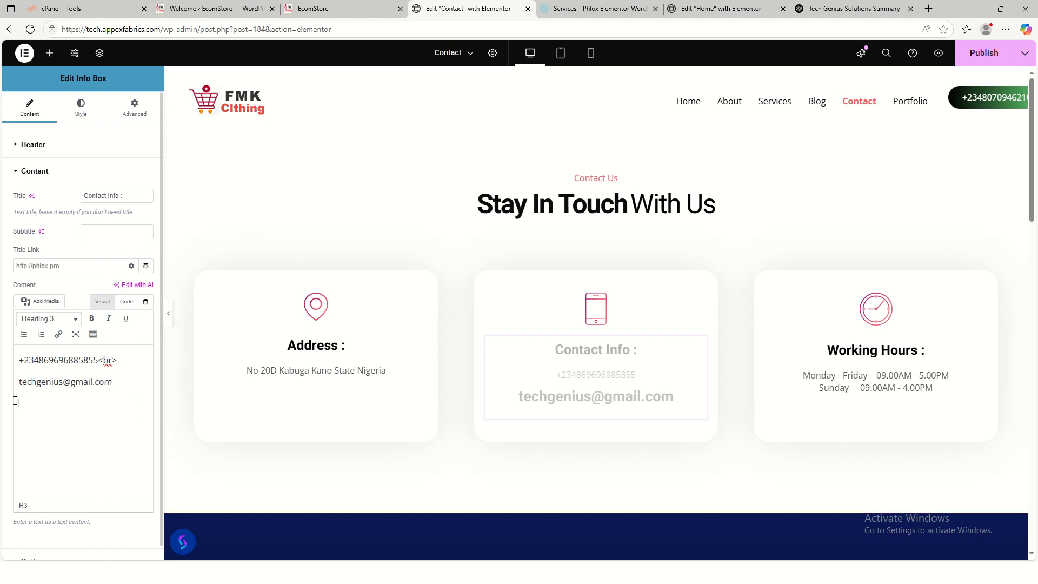
{"action": "key", "text": "BackSpace"}
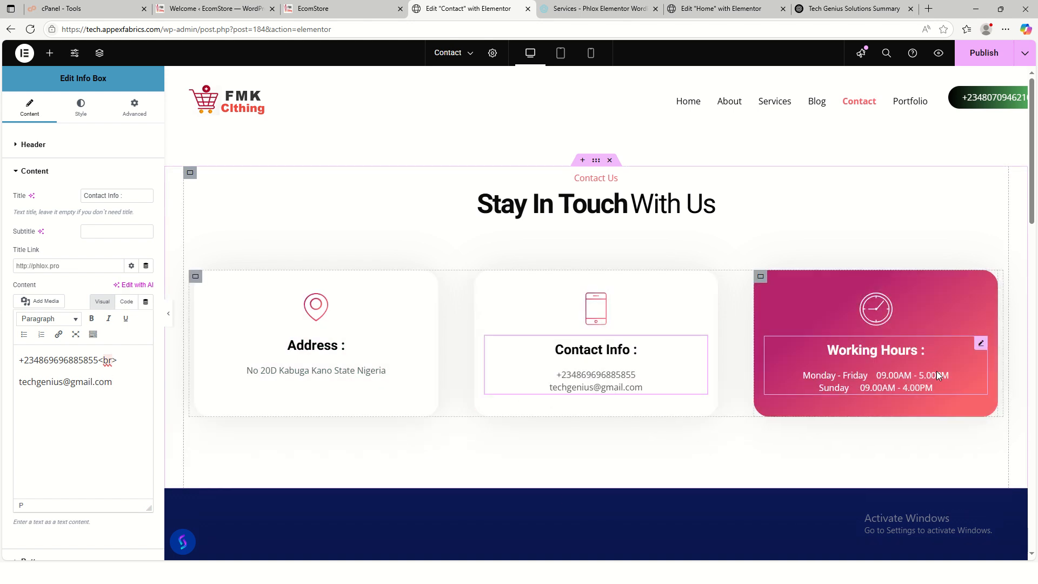
- Remove the Get In Touch contact-form section from the Contact page
{"action": "scroll", "coordinate": [665, 310], "scroll_direction": "down", "scroll_amount": 4}
{"action": "scroll", "coordinate": [579, 283], "scroll_direction": "down", "scroll_amount": 2}
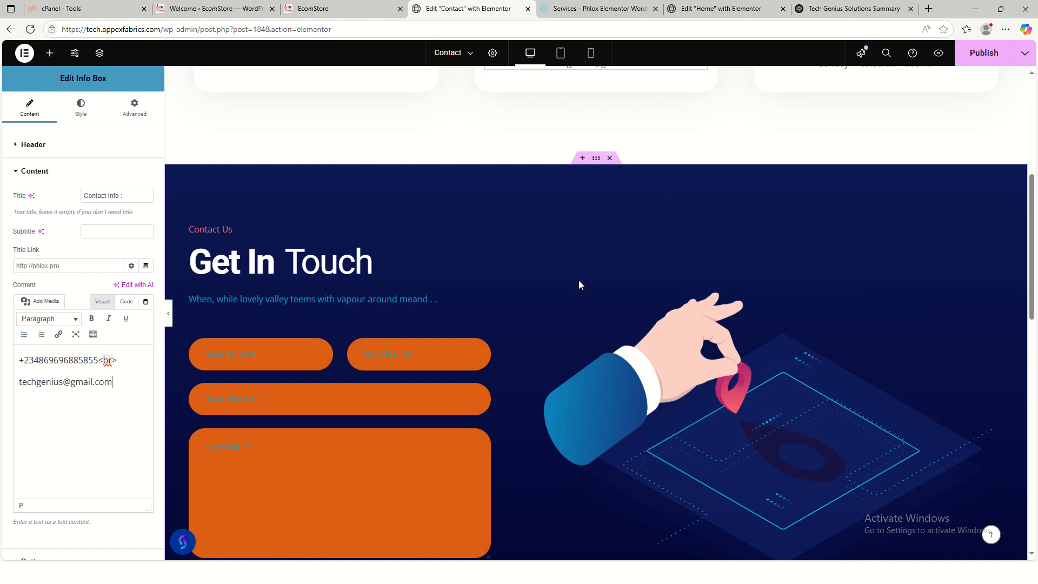
{"action": "scroll", "coordinate": [772, 433], "scroll_direction": "down", "scroll_amount": 3}
{"action": "scroll", "coordinate": [417, 299], "scroll_direction": "down", "scroll_amount": 2}
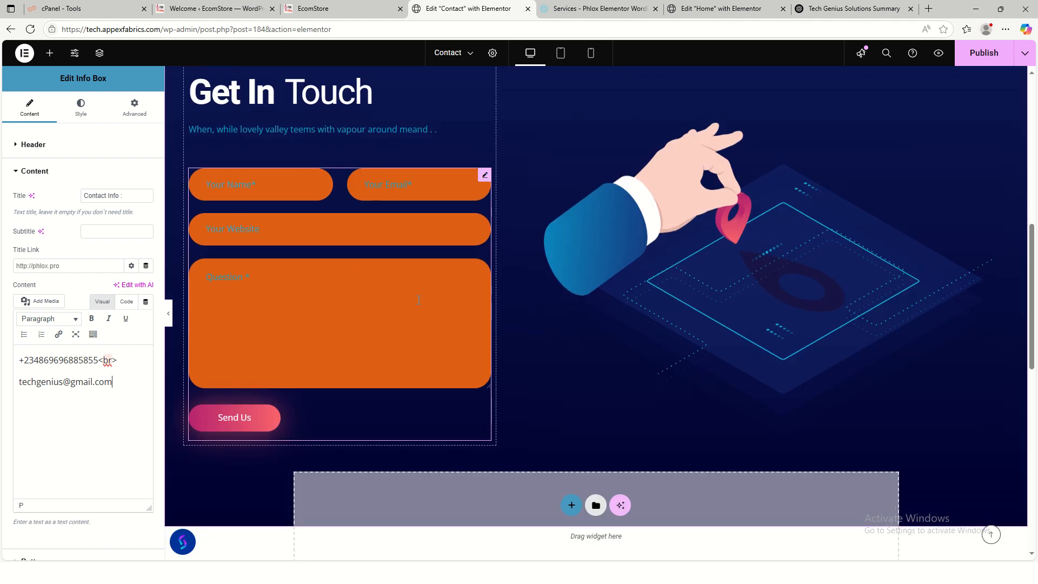
{"action": "scroll", "coordinate": [418, 299], "scroll_direction": "up", "scroll_amount": 2}
{"action": "scroll", "coordinate": [417, 300], "scroll_direction": "down", "scroll_amount": 3}
{"action": "scroll", "coordinate": [481, 311], "scroll_direction": "down", "scroll_amount": 3}
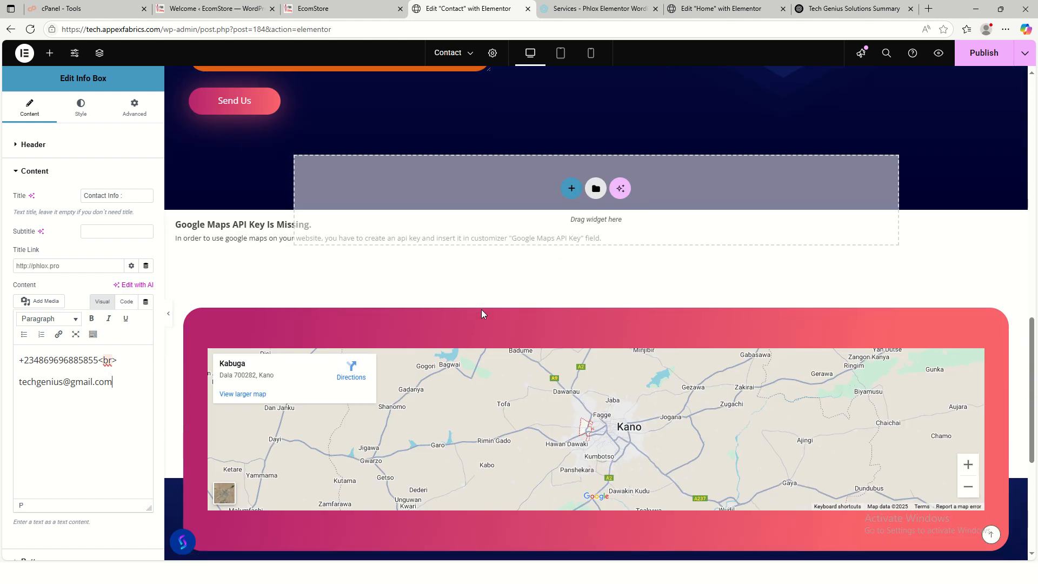
{"action": "scroll", "coordinate": [482, 311], "scroll_direction": "up", "scroll_amount": 3}
{"action": "scroll", "coordinate": [764, 300], "scroll_direction": "up", "scroll_amount": 6}
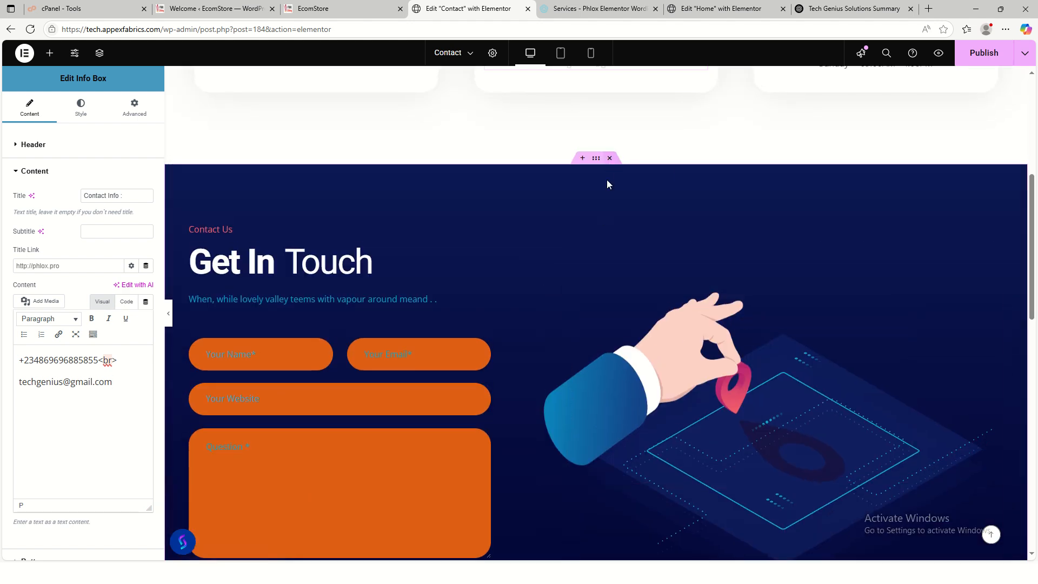
{"action": "left_click", "coordinate": [609, 158]}
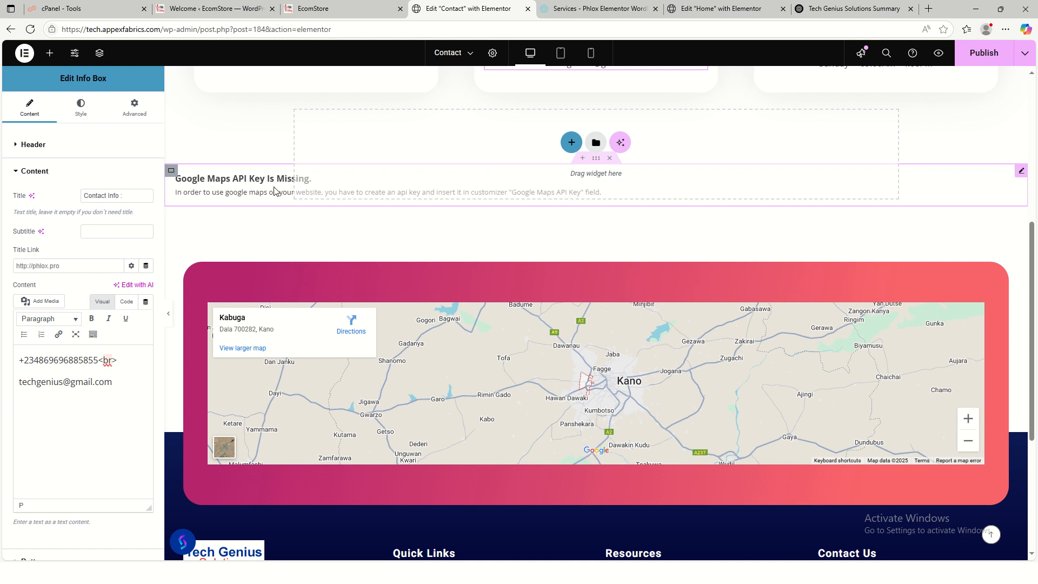
- Delete the 'Google Maps API Key Is Missing' warning widget
{"action": "left_click", "coordinate": [238, 186]}
{"action": "right_click", "coordinate": [238, 186]}
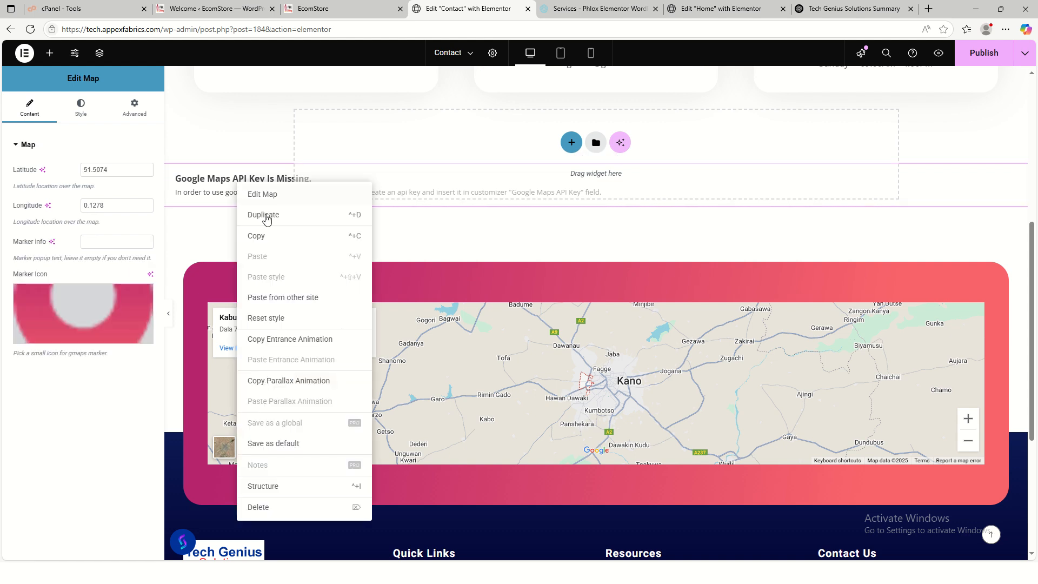
{"action": "left_click", "coordinate": [272, 508]}
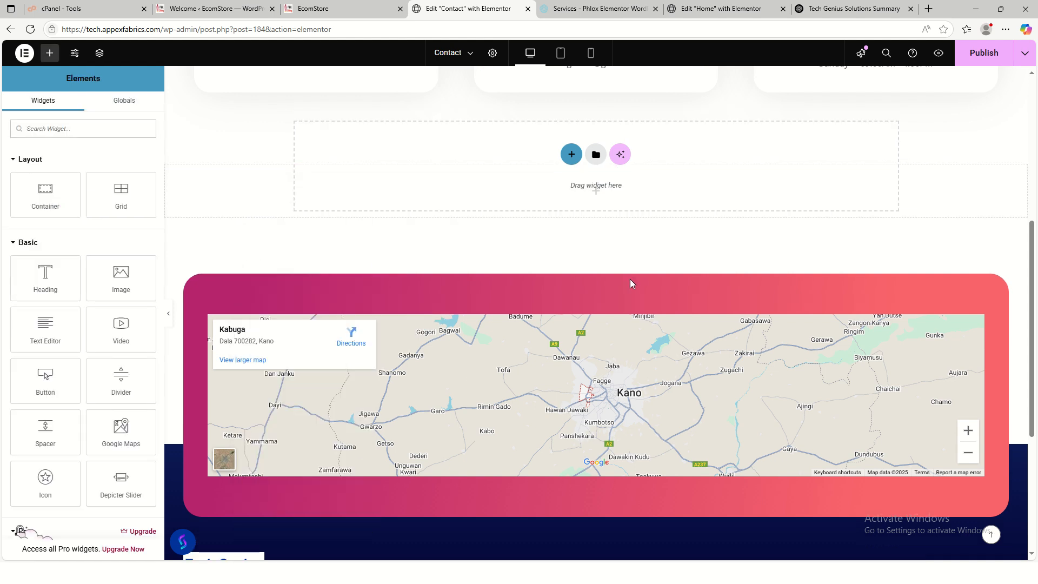
- Publish the updated Contact page and switch to the live site
{"action": "scroll", "coordinate": [631, 279], "scroll_direction": "up", "scroll_amount": 6}
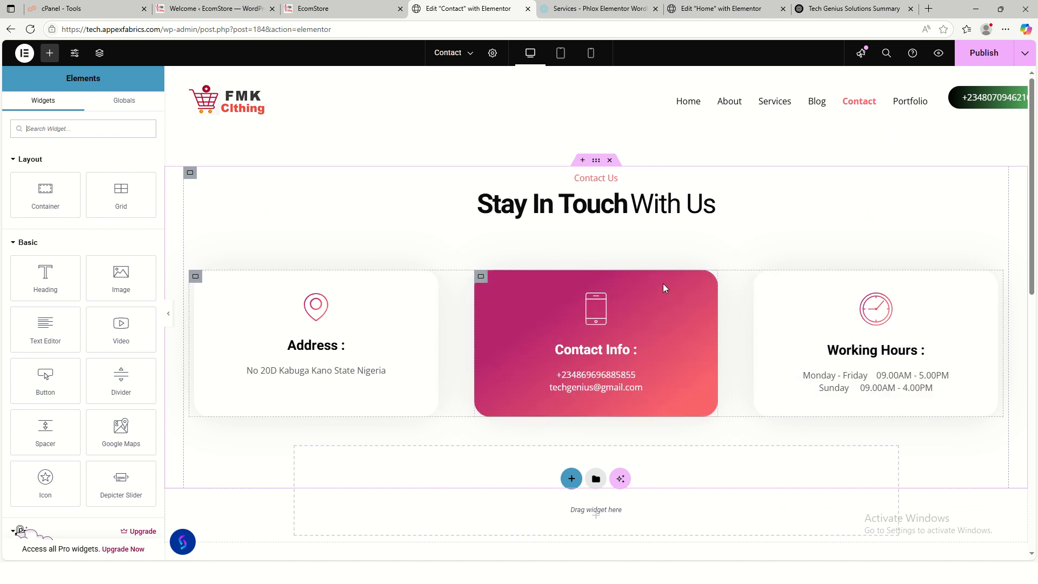
{"action": "left_click", "coordinate": [983, 52]}
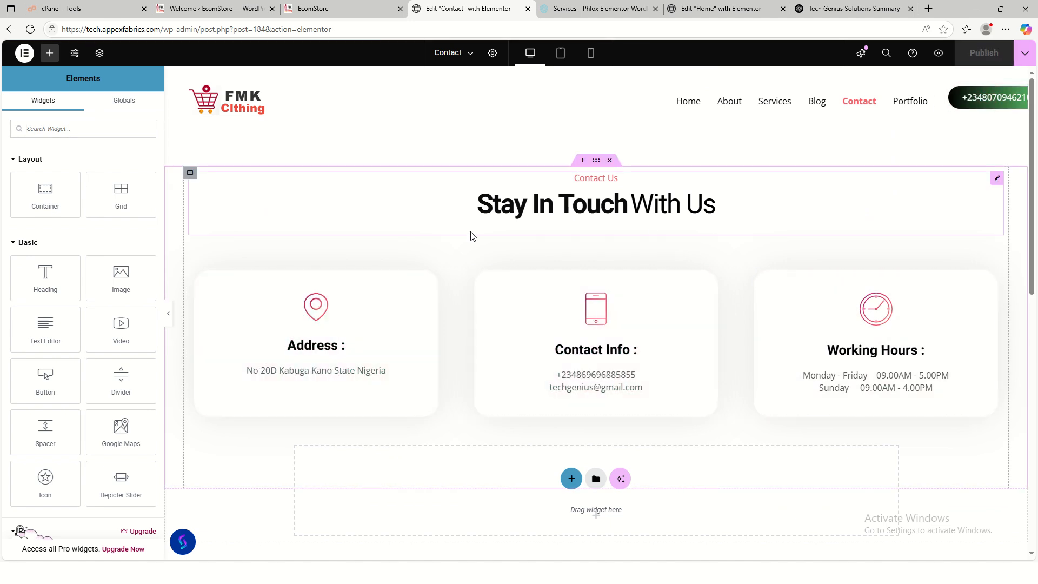
{"action": "left_click", "coordinate": [349, 10]}
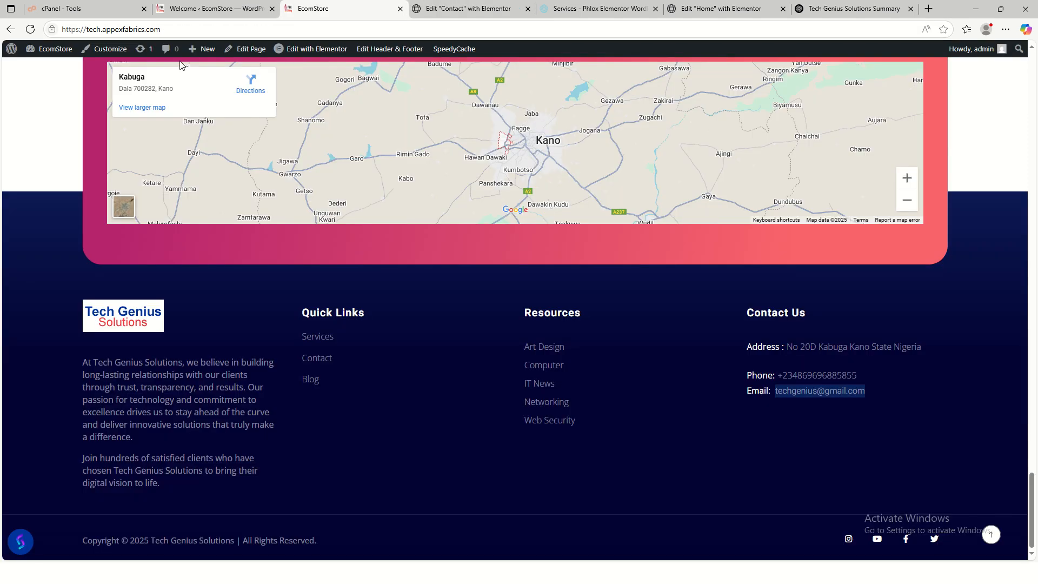
- Reload the live site, inspect the published Contact page, and return to the Elementor editor
{"action": "left_click", "coordinate": [36, 31]}
{"action": "scroll", "coordinate": [701, 371], "scroll_direction": "up", "scroll_amount": 20}
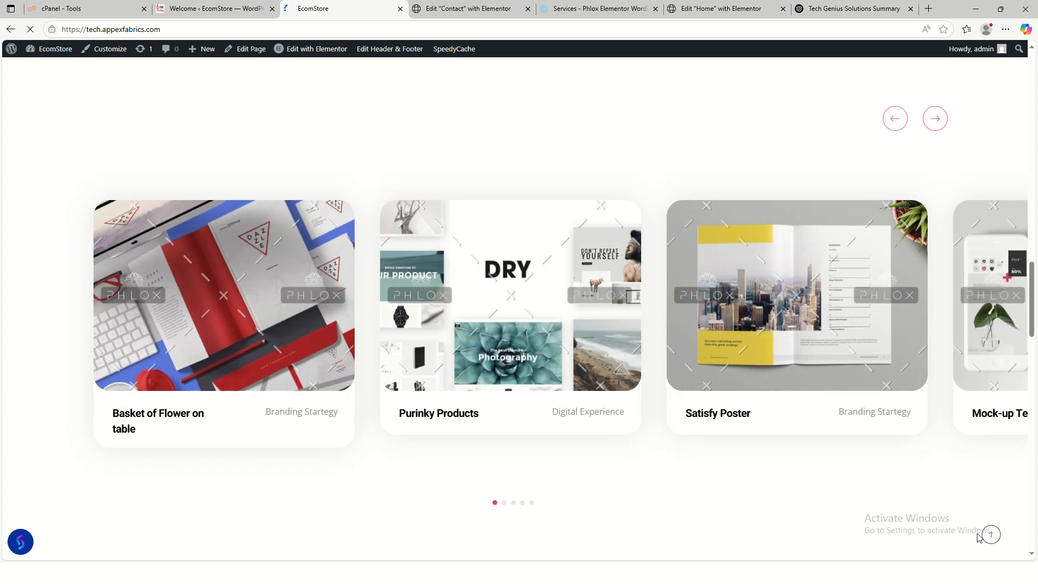
{"action": "scroll", "coordinate": [98, 447], "scroll_direction": "up", "scroll_amount": 12}
{"action": "scroll", "coordinate": [98, 446], "scroll_direction": "up", "scroll_amount": 12}
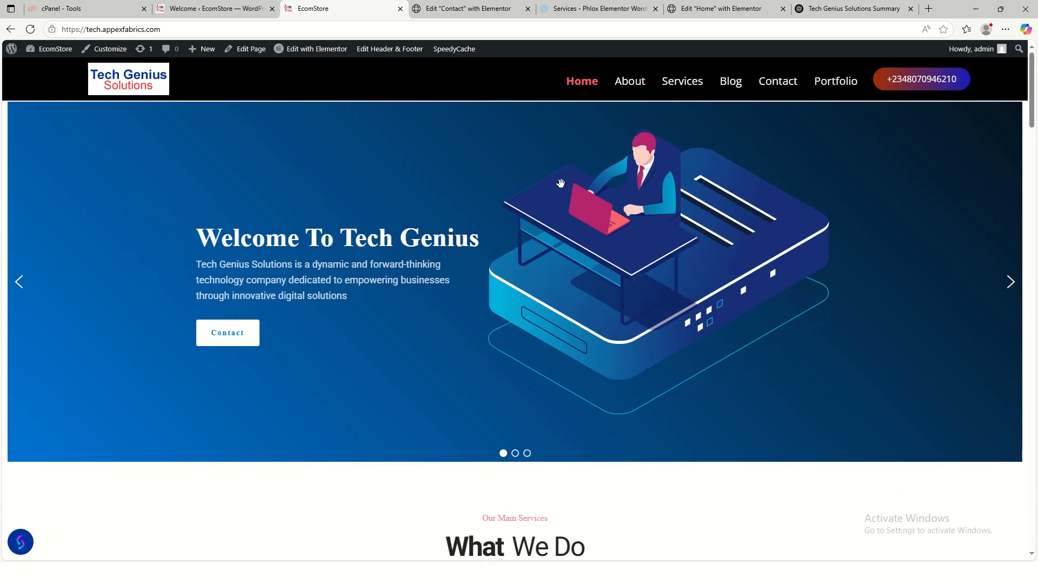
{"action": "left_click", "coordinate": [778, 89]}
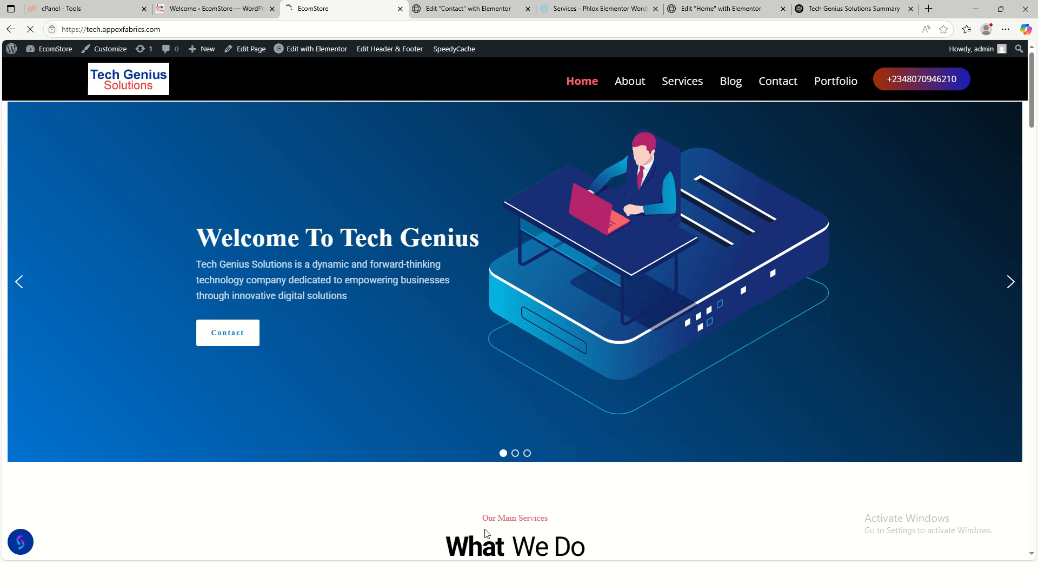
{"action": "scroll", "coordinate": [689, 482], "scroll_direction": "down", "scroll_amount": 3}
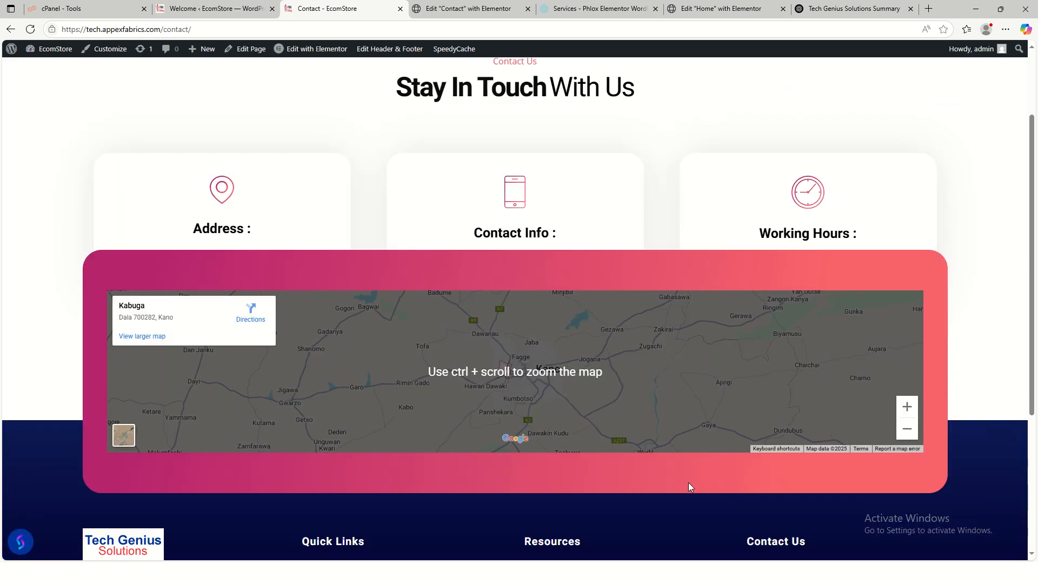
{"action": "scroll", "coordinate": [689, 483], "scroll_direction": "up", "scroll_amount": 3}
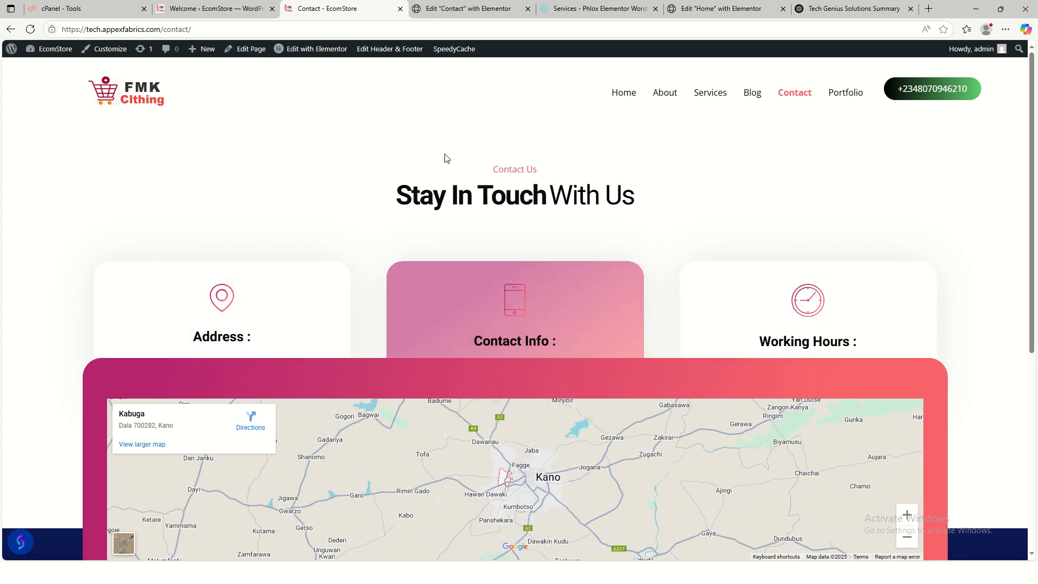
{"action": "left_click", "coordinate": [448, 13]}
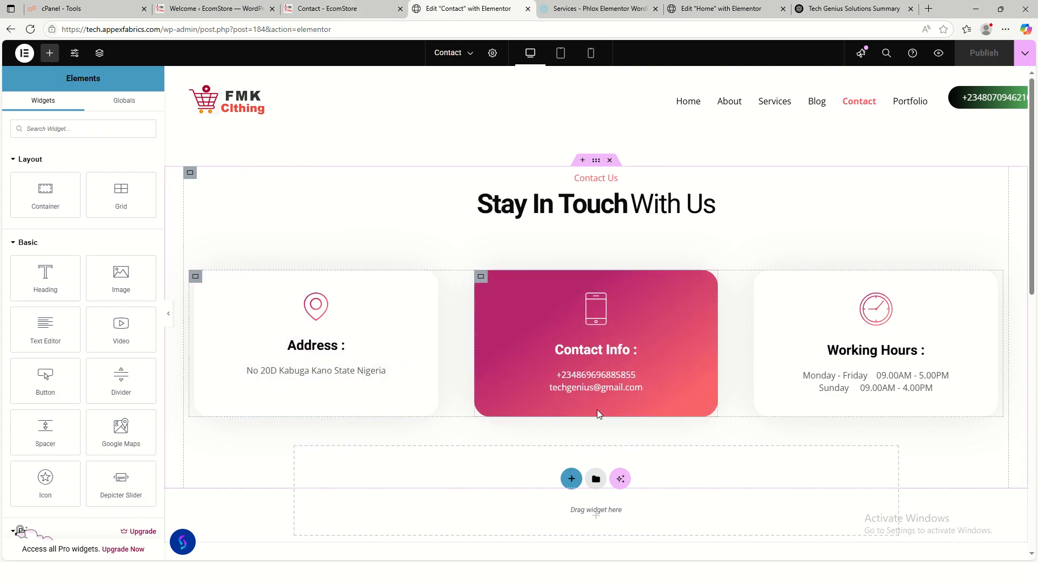
- Select the contact-boxes section and show its spacing settings: 115 top margin, 35 side padding
{"action": "left_click", "coordinate": [596, 160]}
{"action": "scroll", "coordinate": [534, 323], "scroll_direction": "down", "scroll_amount": 3}
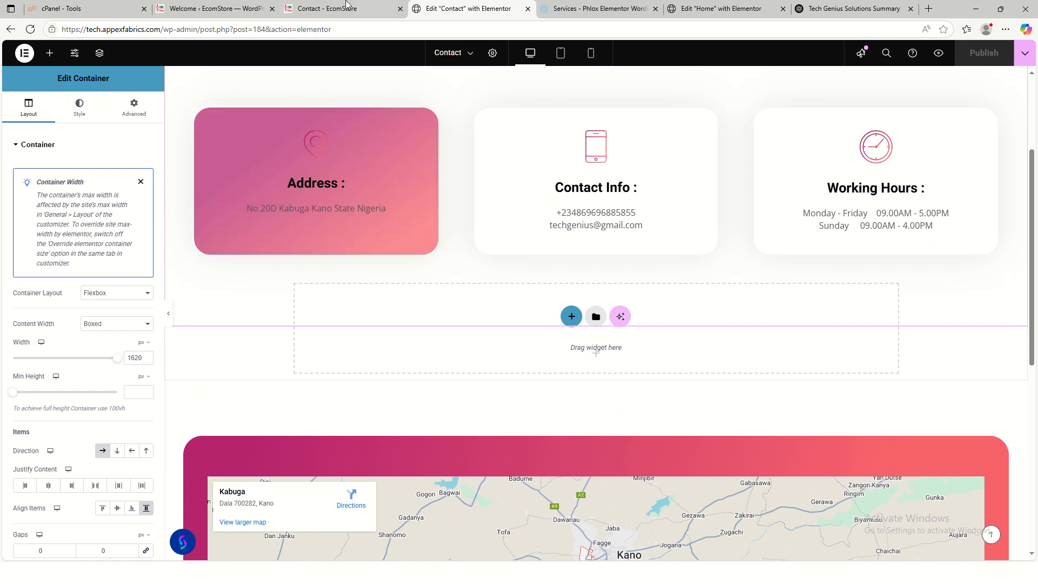
{"action": "scroll", "coordinate": [591, 307], "scroll_direction": "up", "scroll_amount": 1}
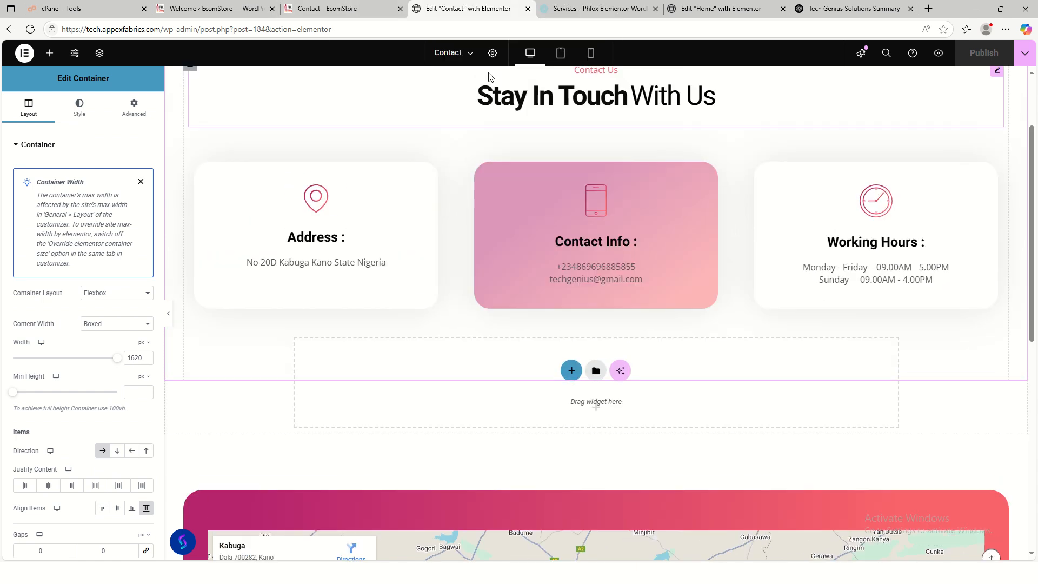
{"action": "left_click", "coordinate": [339, 14]}
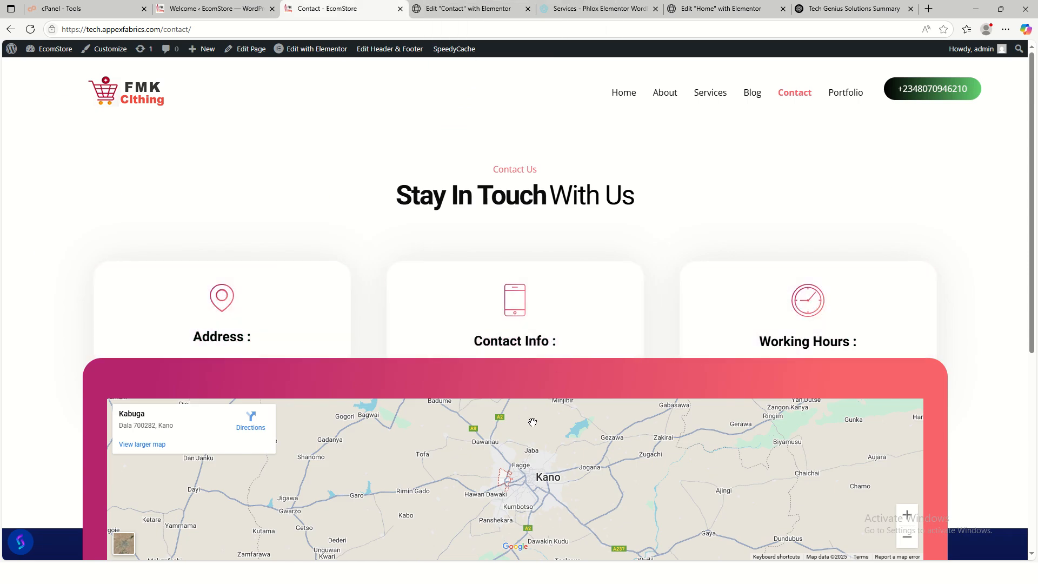
{"action": "scroll", "coordinate": [668, 448], "scroll_direction": "down", "scroll_amount": 4}
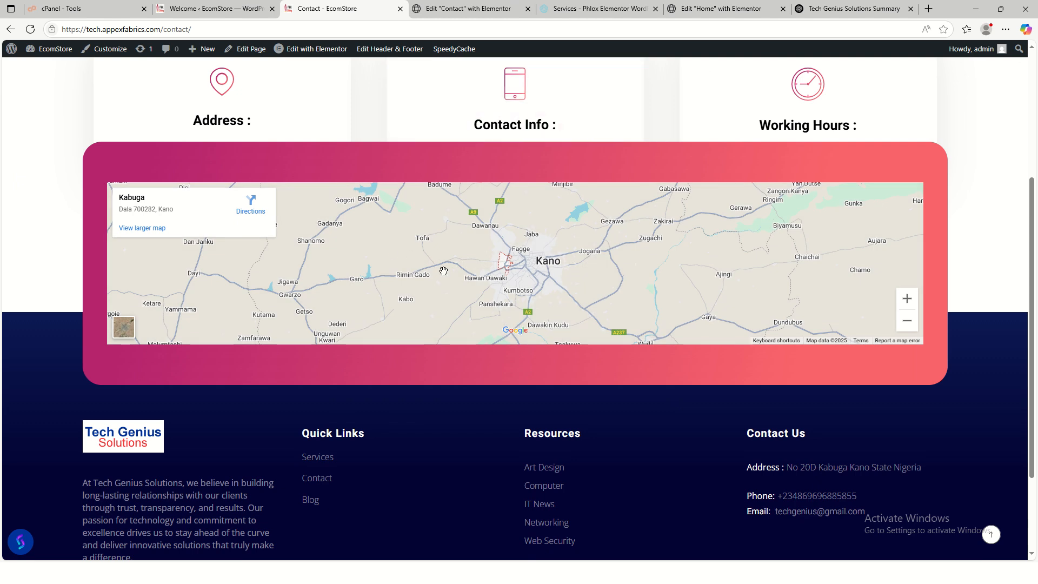
{"action": "scroll", "coordinate": [443, 271], "scroll_direction": "up", "scroll_amount": 4}
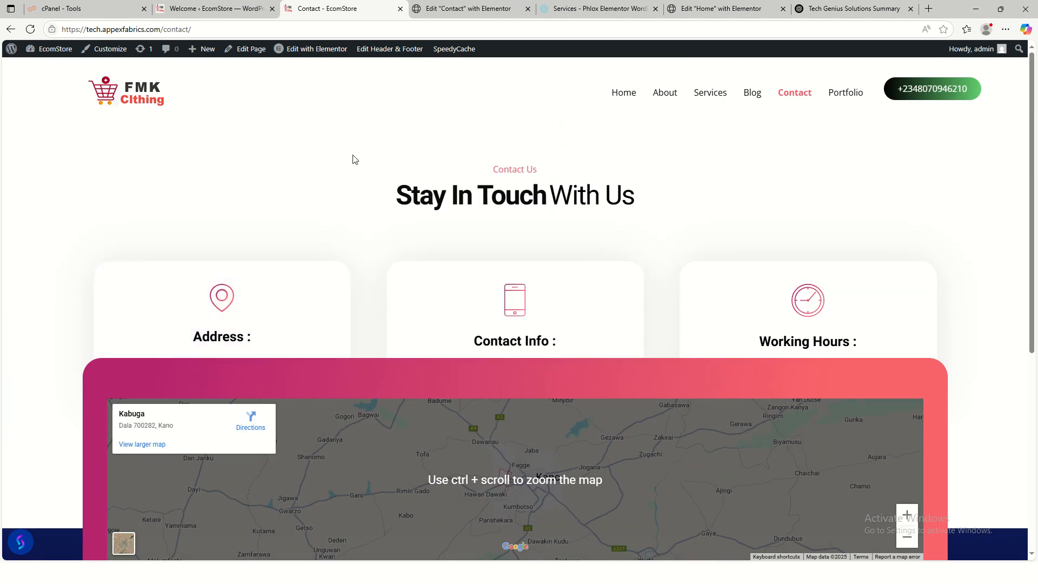
{"action": "left_click", "coordinate": [468, 8]}
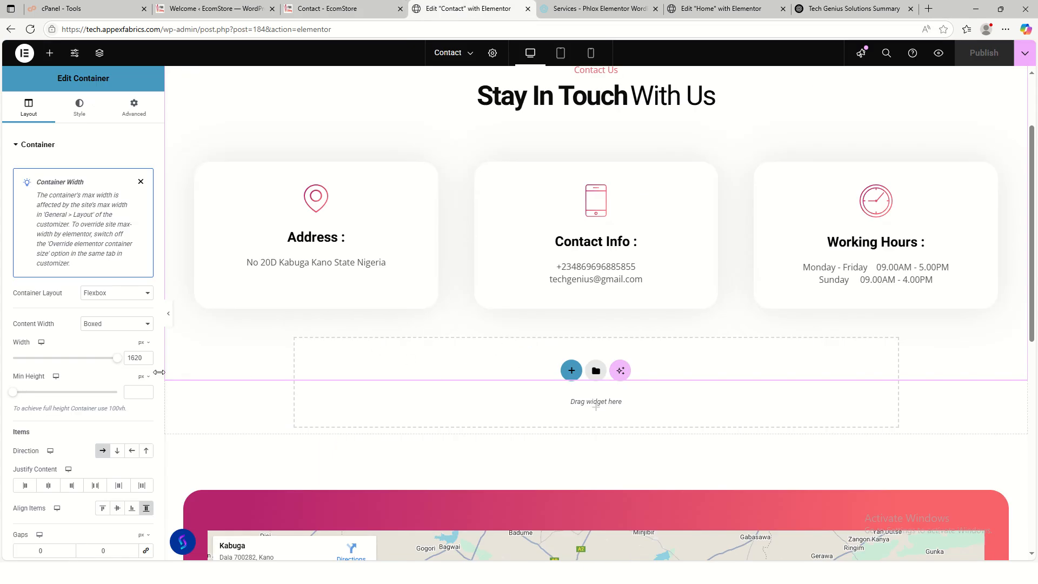
{"action": "scroll", "coordinate": [596, 289], "scroll_direction": "up", "scroll_amount": 2}
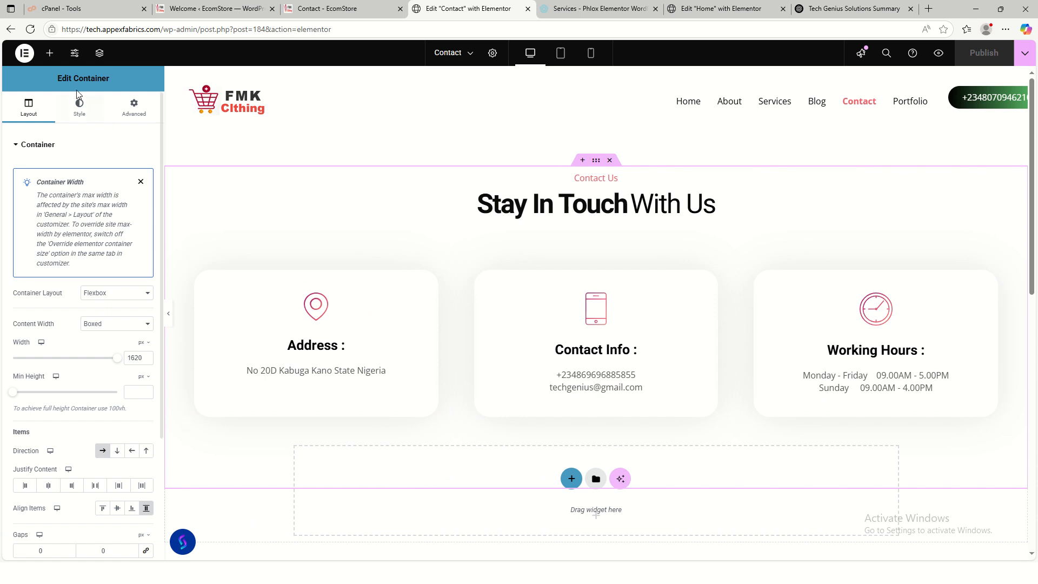
{"action": "left_click", "coordinate": [134, 108]}
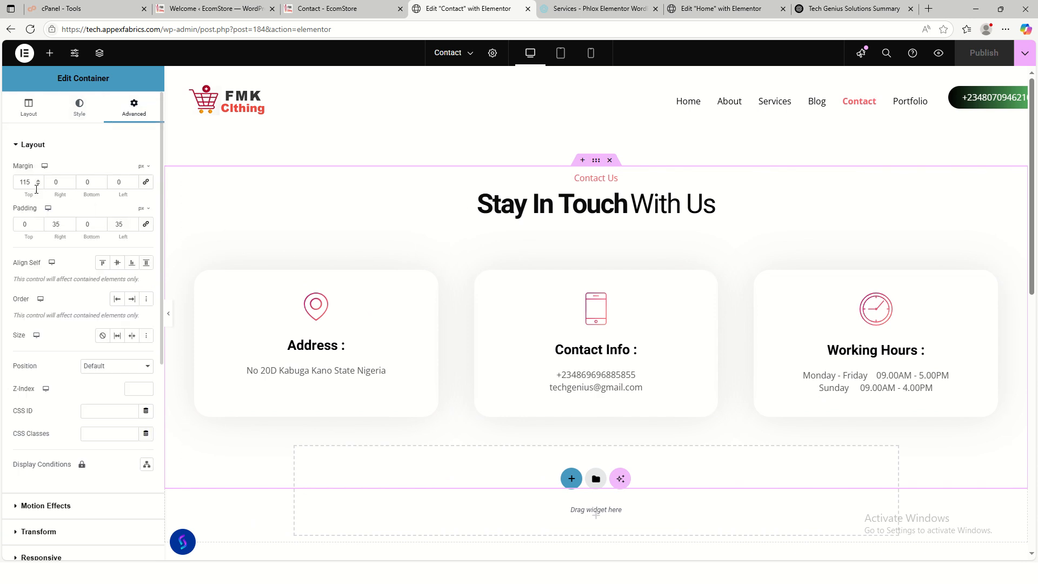
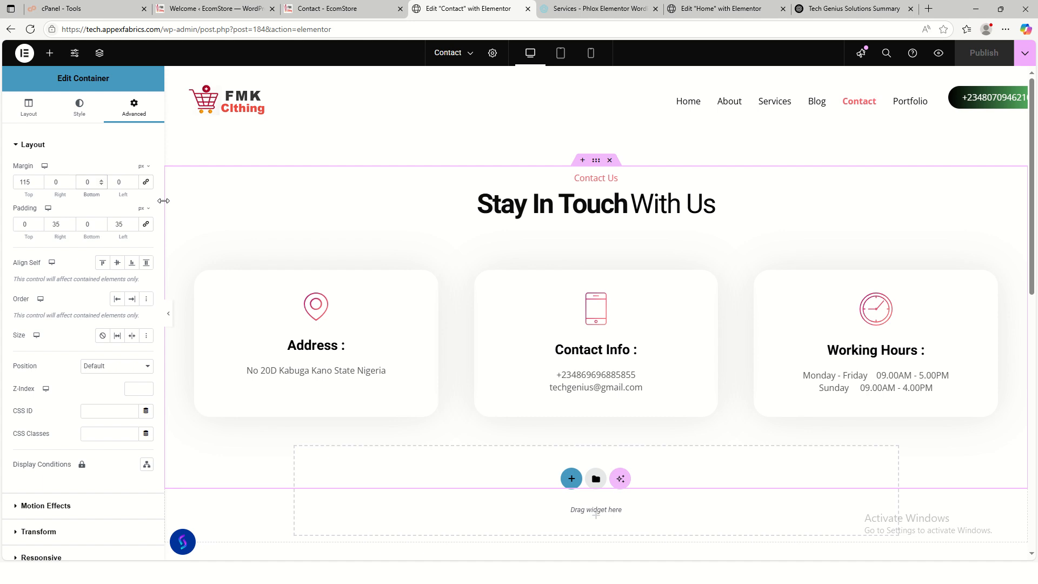
- Set the section's bottom margin to 60, publish, and reload the live Contact page to check it
{"action": "type", "text": "600"}
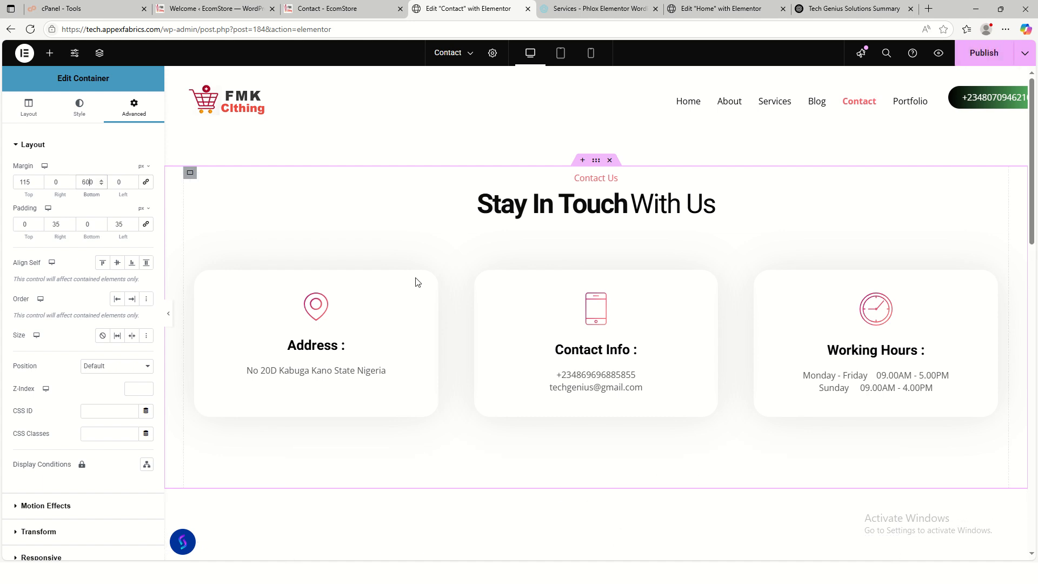
{"action": "scroll", "coordinate": [594, 328], "scroll_direction": "down", "scroll_amount": 2}
{"action": "scroll", "coordinate": [594, 328], "scroll_direction": "up", "scroll_amount": 2}
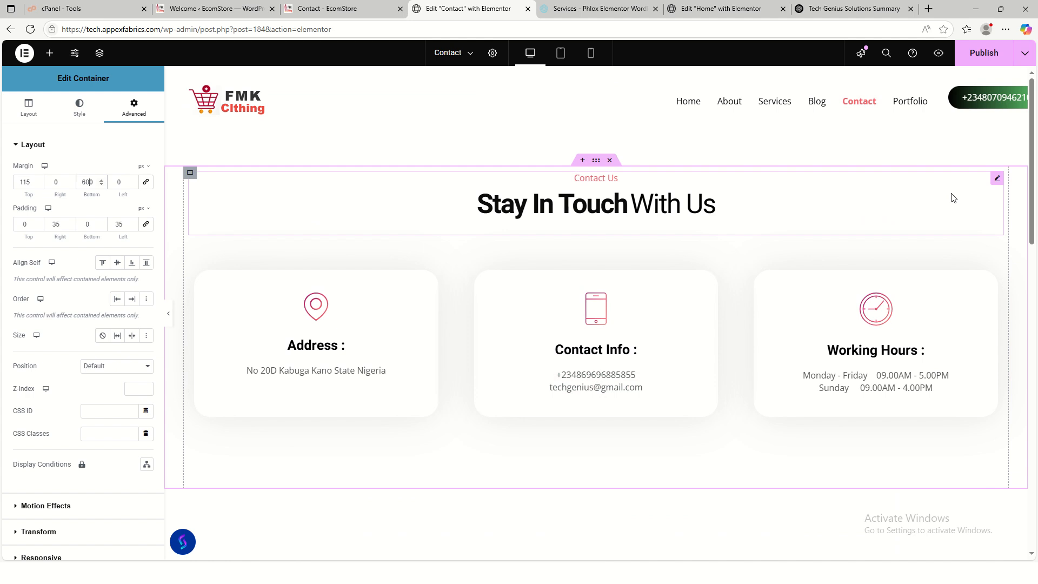
{"action": "left_click", "coordinate": [984, 52]}
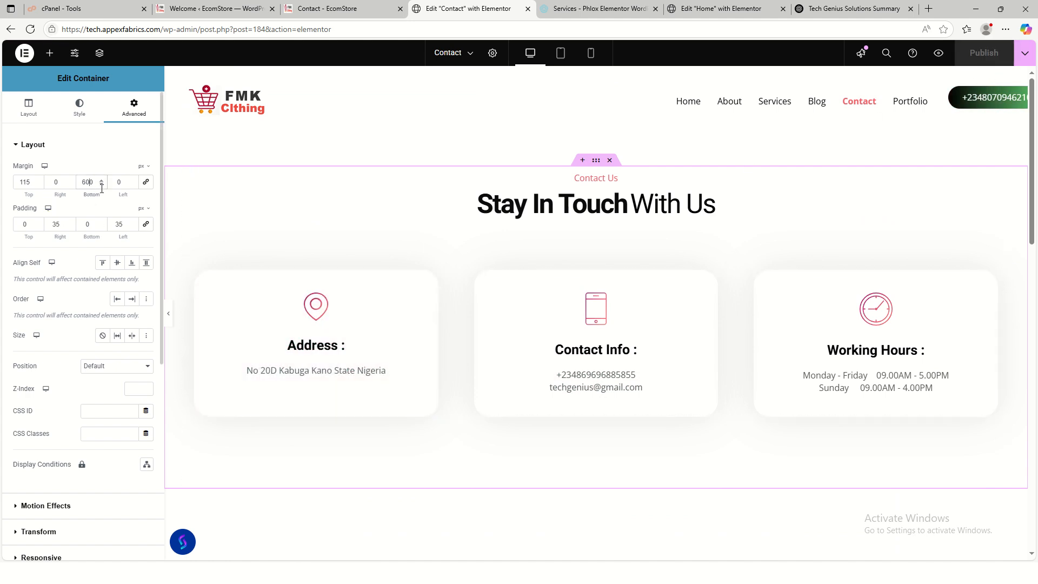
{"action": "key", "text": "BackSpace"}
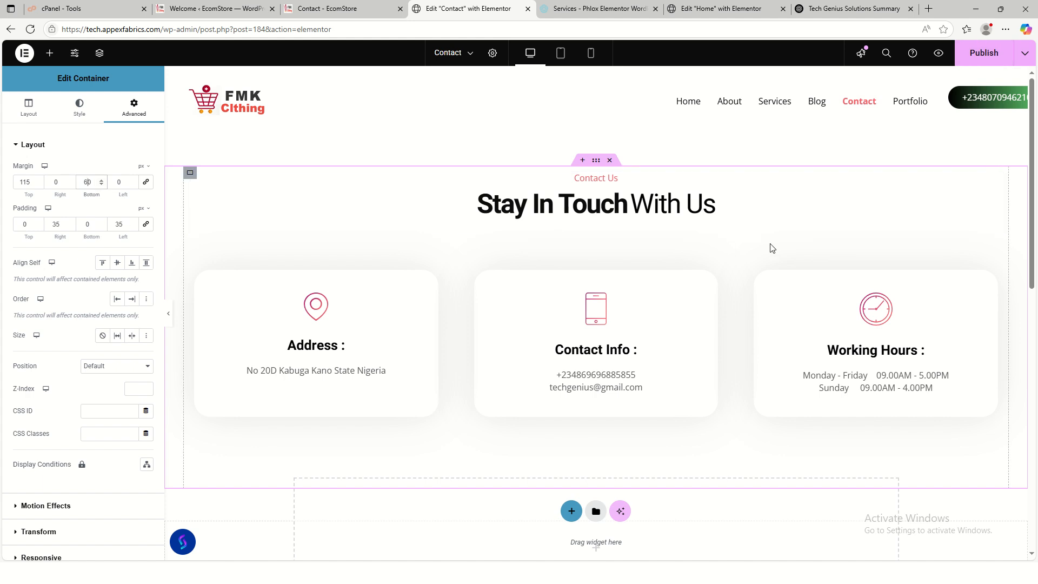
{"action": "left_click", "coordinate": [981, 54]}
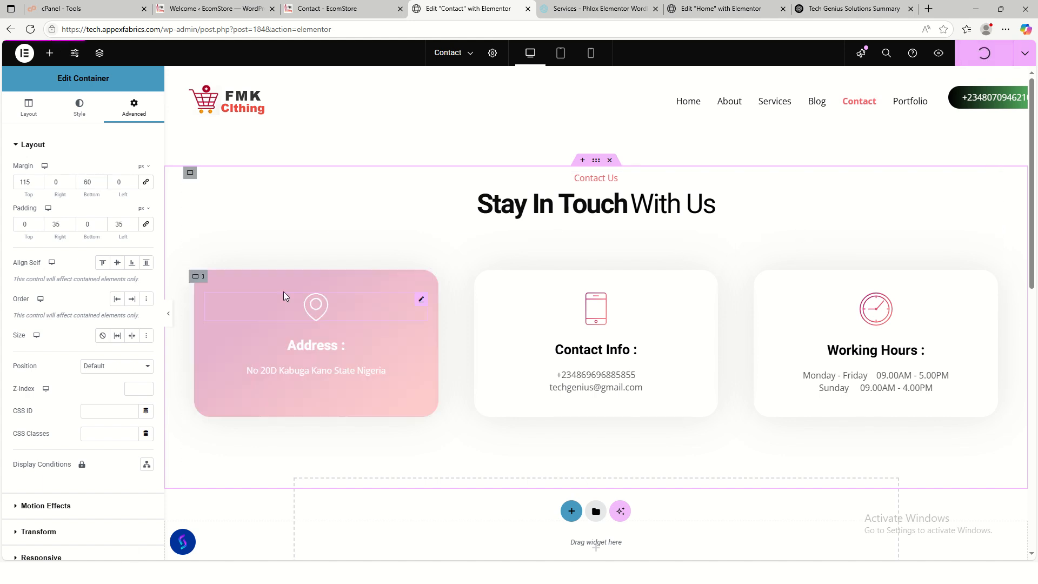
{"action": "left_click", "coordinate": [328, 8]}
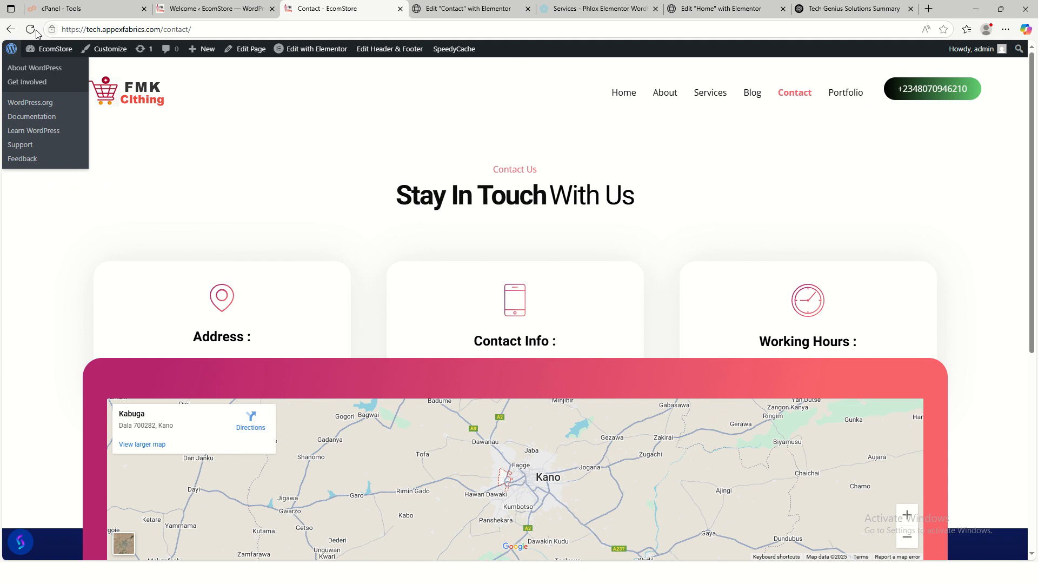
{"action": "left_click", "coordinate": [31, 29]}
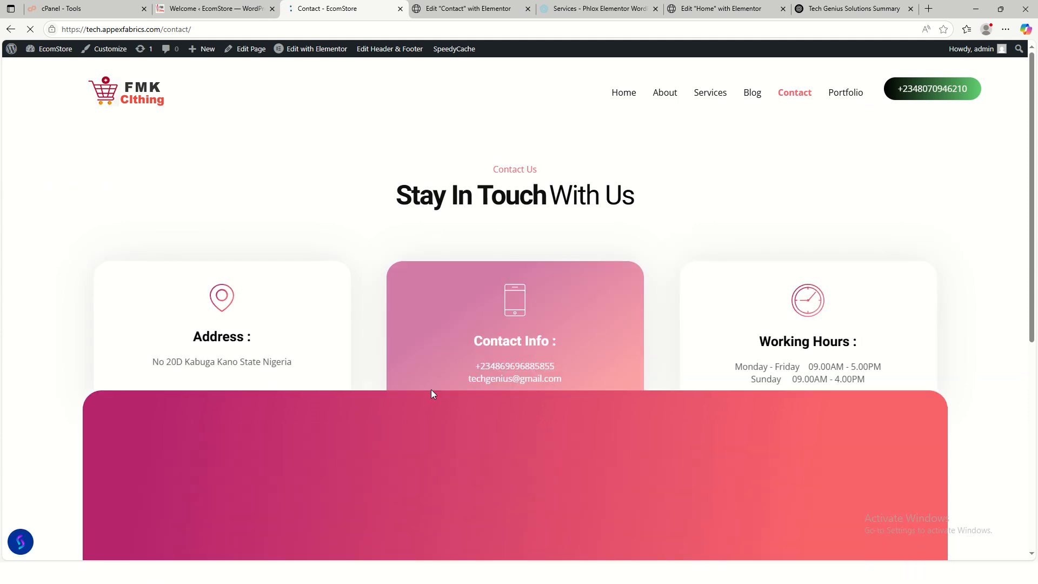
- Raise the bottom margin to 80, publish, and check the live Contact page
{"action": "left_click", "coordinate": [466, 8]}
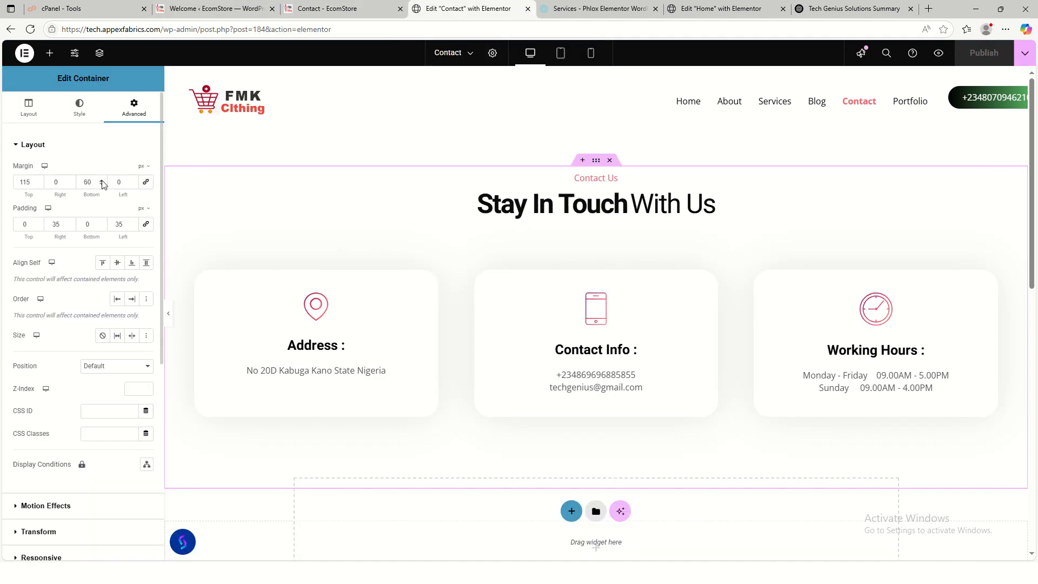
{"action": "left_click", "coordinate": [101, 181]}
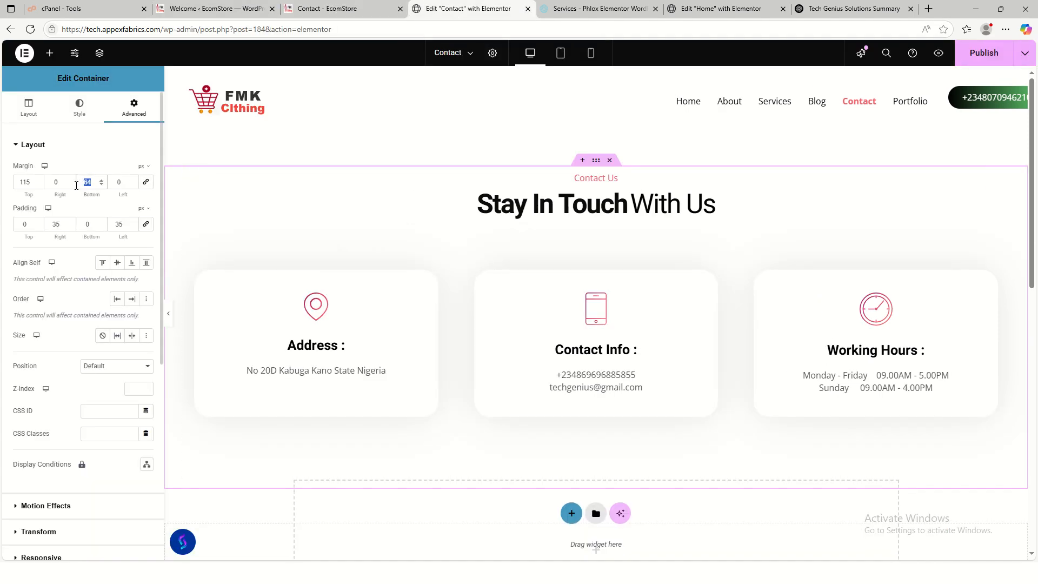
{"action": "type", "text": "80"}
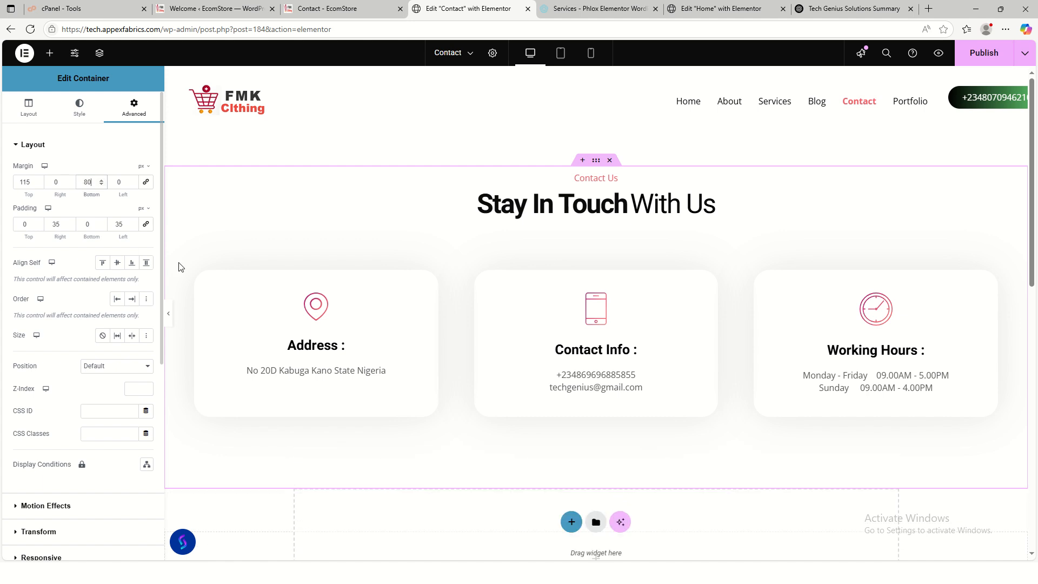
{"action": "left_click", "coordinate": [984, 53]}
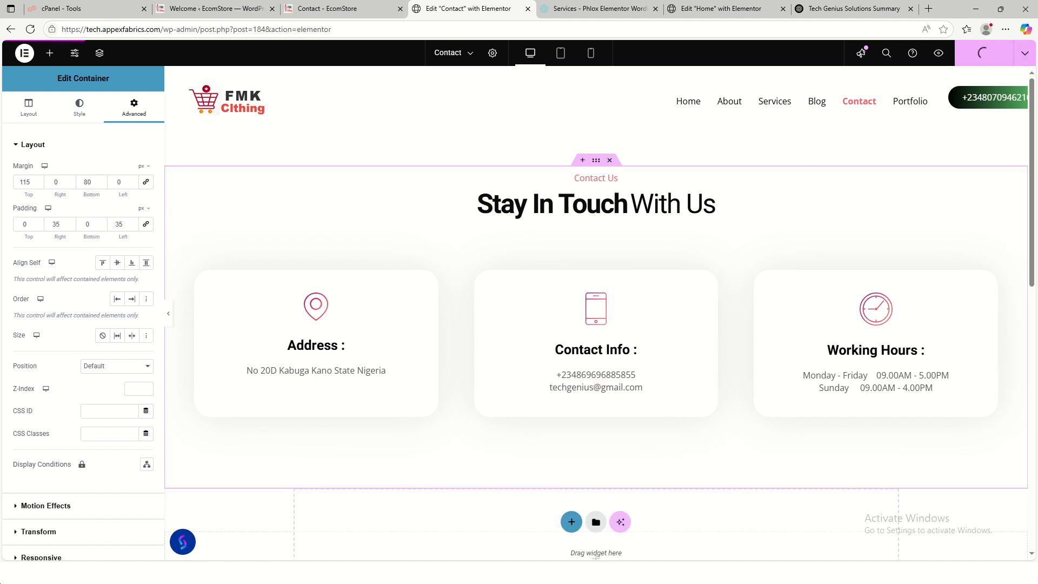
{"action": "left_click", "coordinate": [333, 8]}
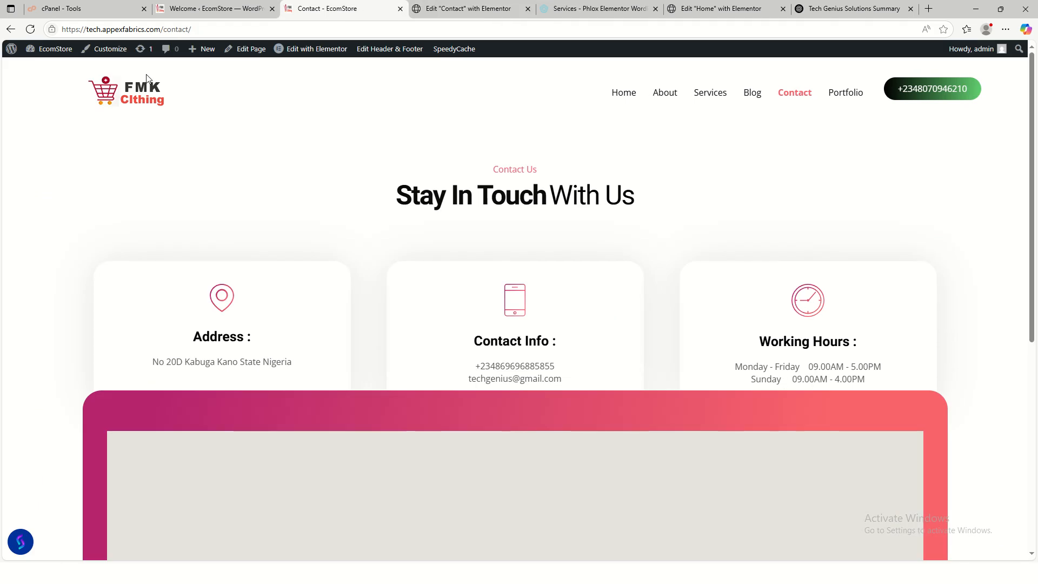
{"action": "left_click", "coordinate": [30, 29]}
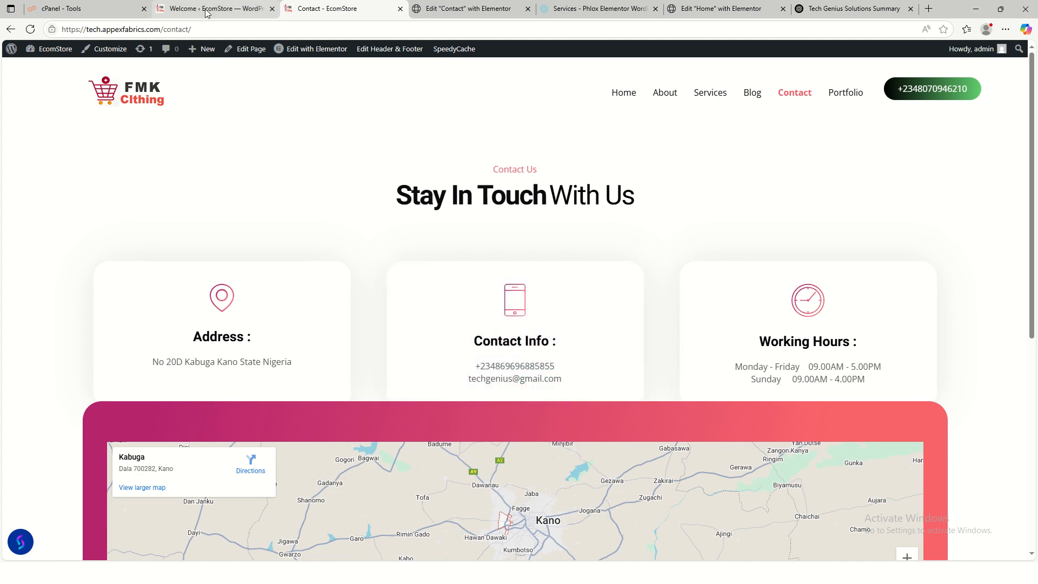
{"action": "left_click", "coordinate": [469, 9]}
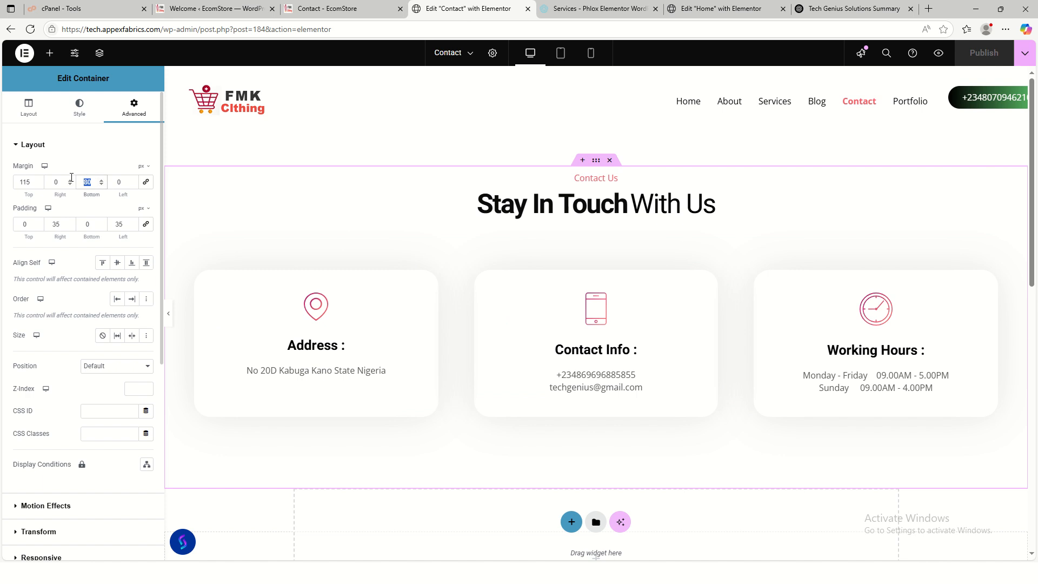
- Try a 115 bottom margin, publish, and reload the live page to compare
{"action": "type", "text": "115"}
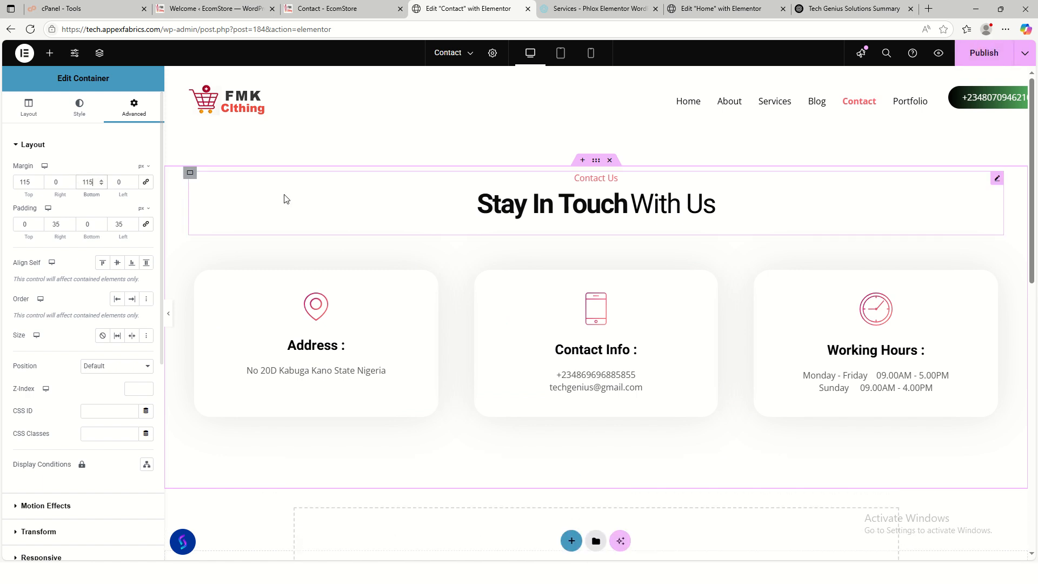
{"action": "left_click", "coordinate": [984, 52]}
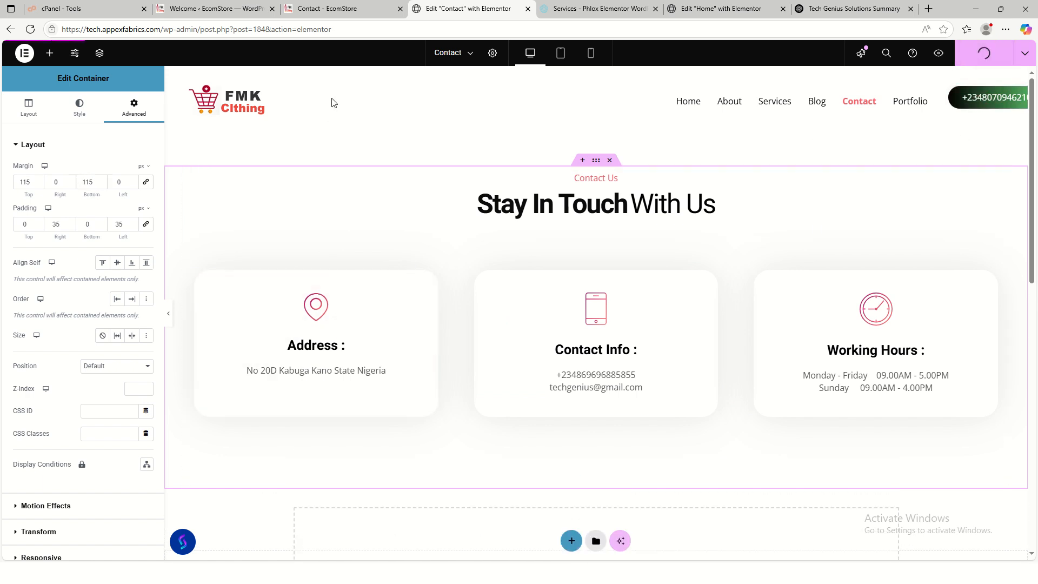
{"action": "left_click", "coordinate": [324, 9]}
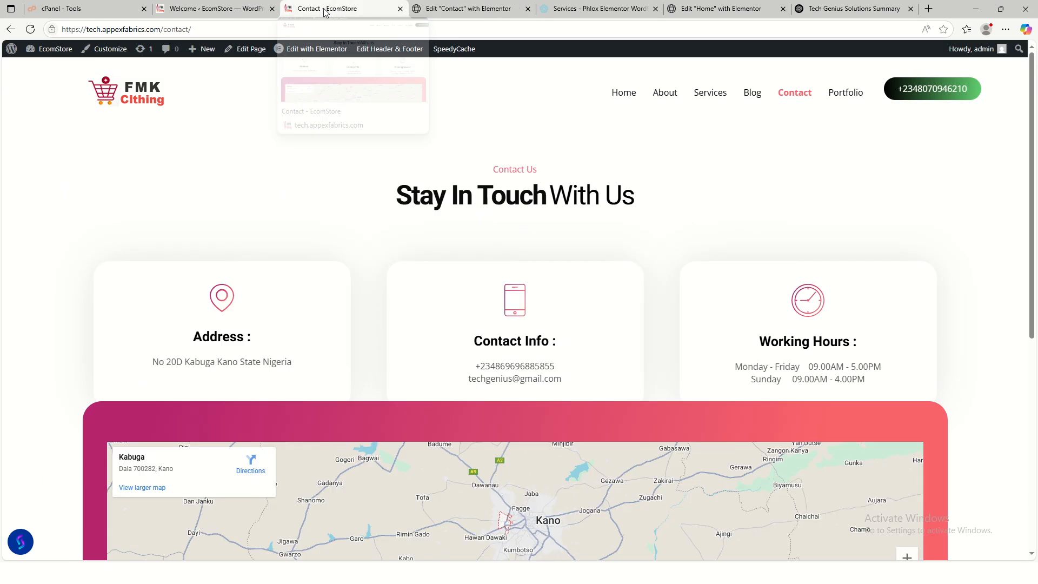
{"action": "left_click", "coordinate": [32, 30]}
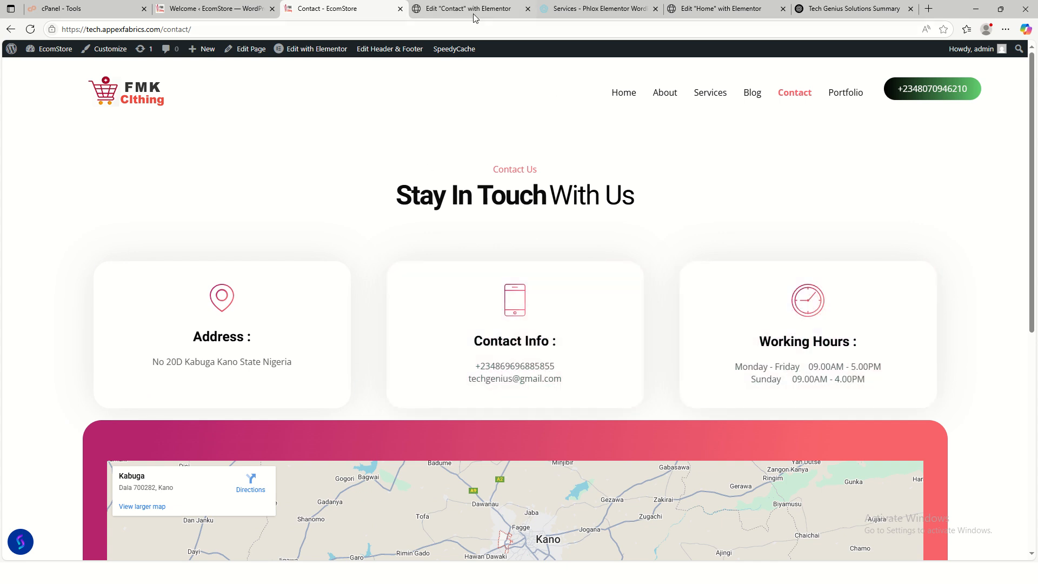
{"action": "left_click", "coordinate": [468, 9]}
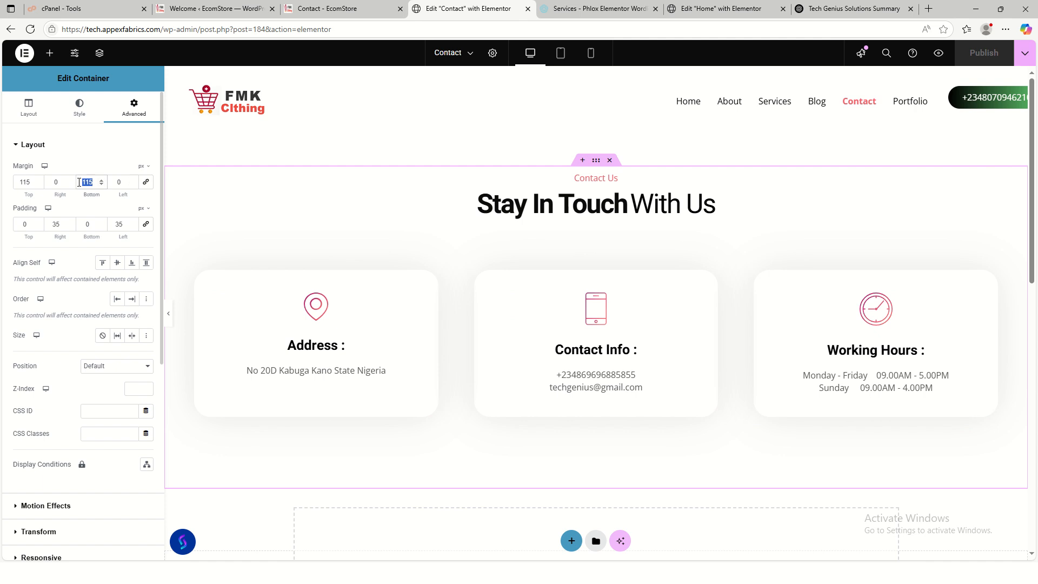
- Settle on a 120 bottom margin, publish, and review the spacing on the live page
{"action": "type", "text": "12"}
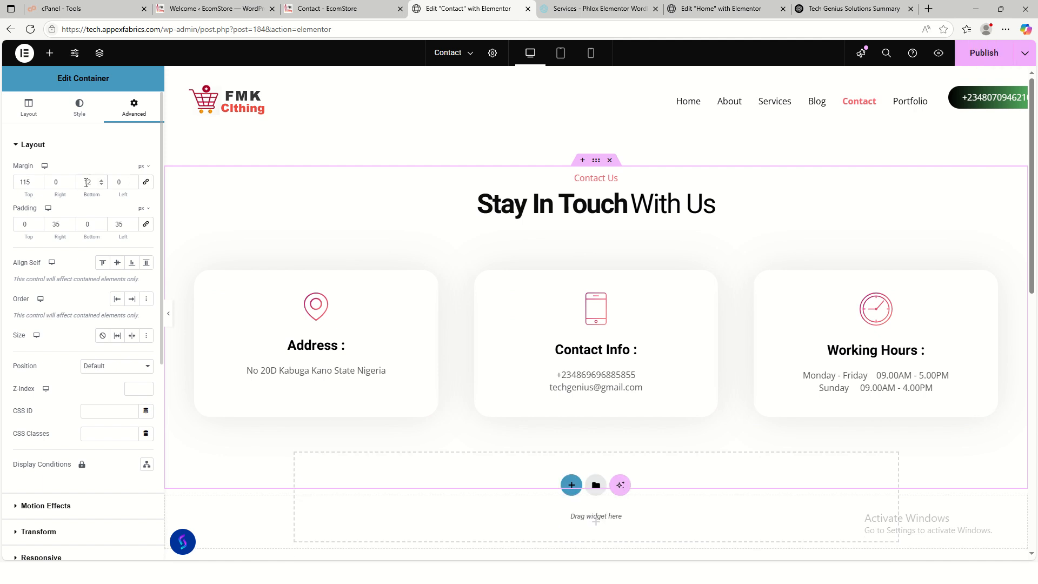
{"action": "type", "text": "0"}
{"action": "left_click", "coordinate": [985, 52]}
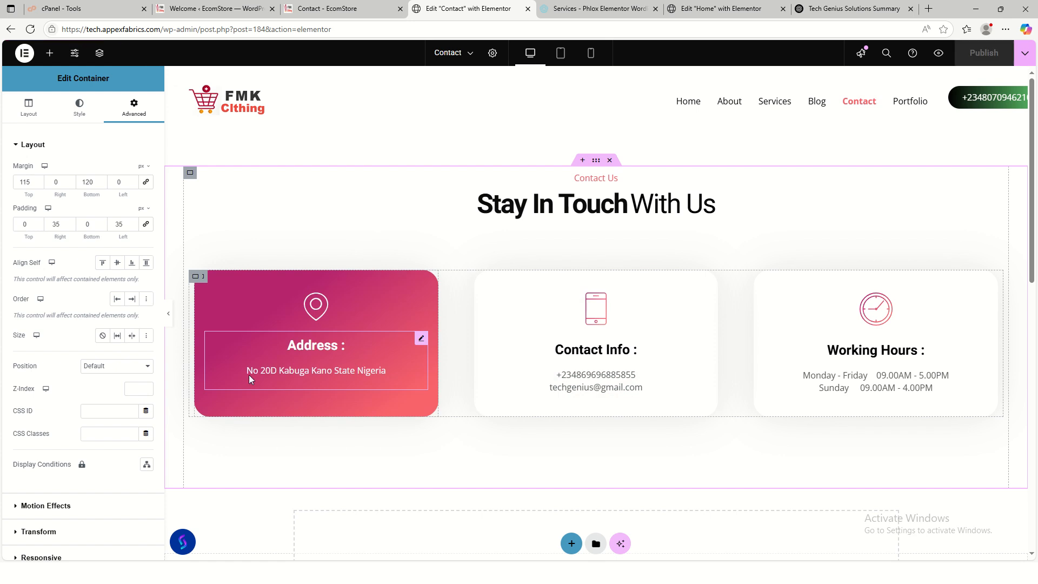
{"action": "left_click", "coordinate": [328, 12]}
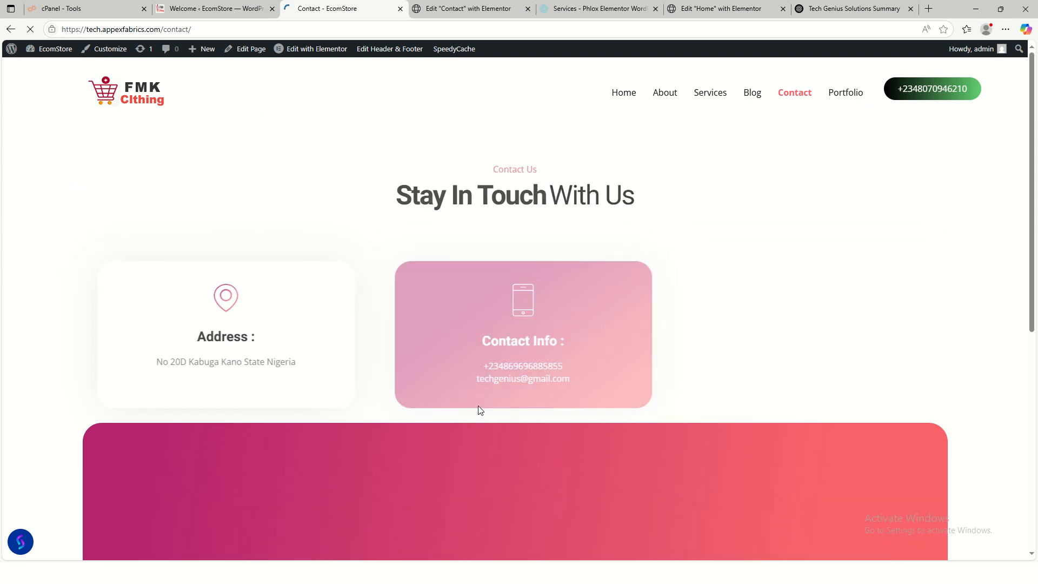
{"action": "scroll", "coordinate": [660, 437], "scroll_direction": "down", "scroll_amount": 3}
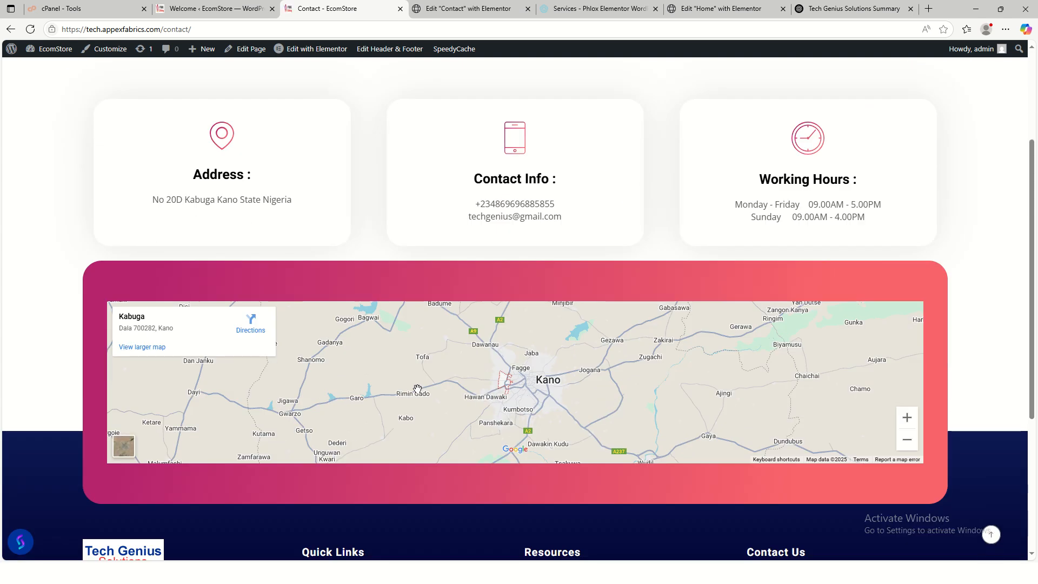
{"action": "scroll", "coordinate": [505, 396], "scroll_direction": "up", "scroll_amount": 3}
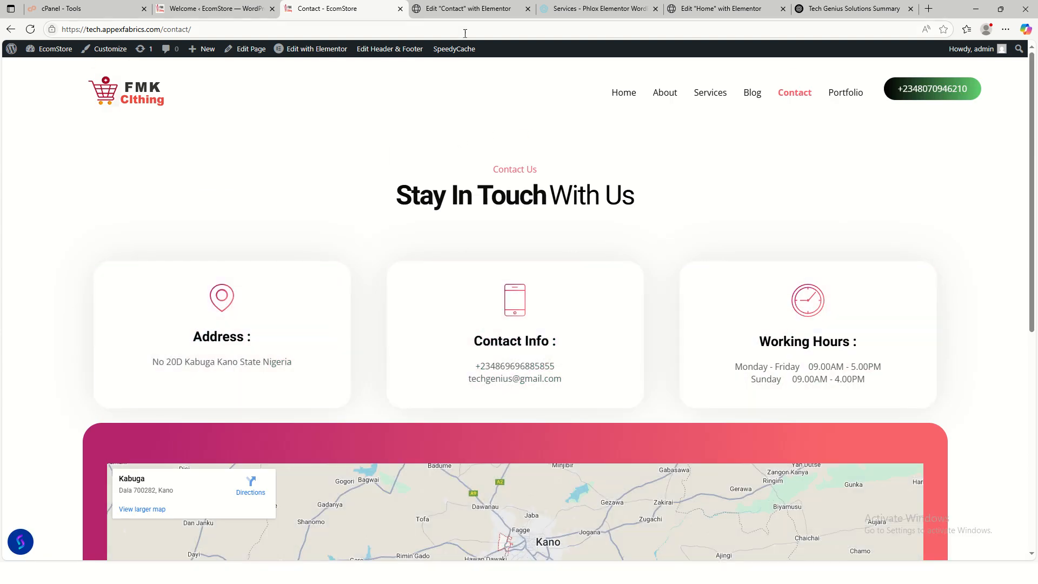
{"action": "left_click", "coordinate": [463, 12]}
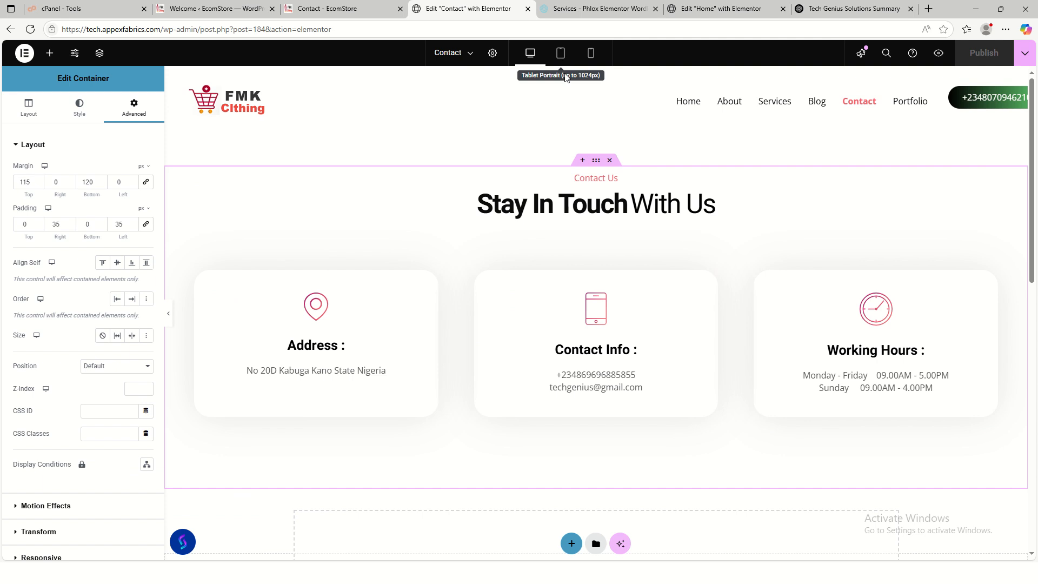
- Check the Contact page in tablet and mobile previews, then return to desktop and the live page
{"action": "left_click", "coordinate": [565, 59]}
{"action": "scroll", "coordinate": [656, 328], "scroll_direction": "down", "scroll_amount": 5}
{"action": "scroll", "coordinate": [671, 351], "scroll_direction": "down", "scroll_amount": 6}
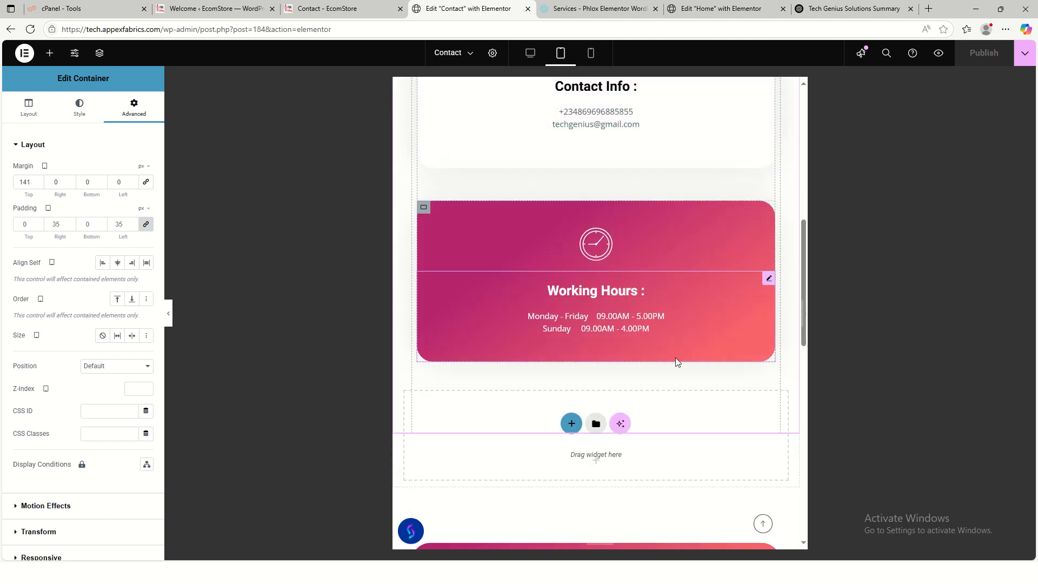
{"action": "scroll", "coordinate": [691, 367], "scroll_direction": "up", "scroll_amount": 10}
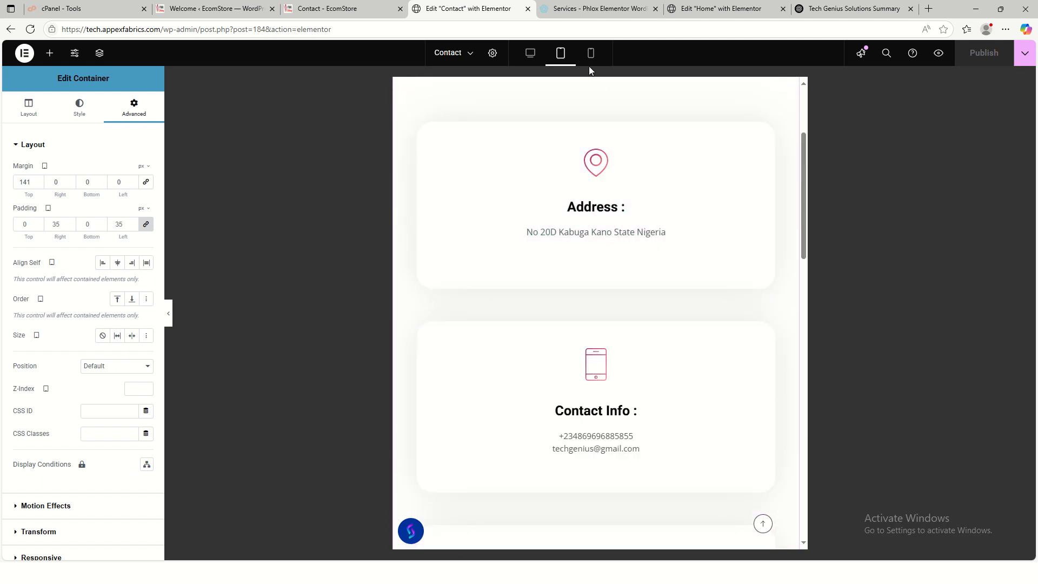
{"action": "left_click", "coordinate": [591, 53]}
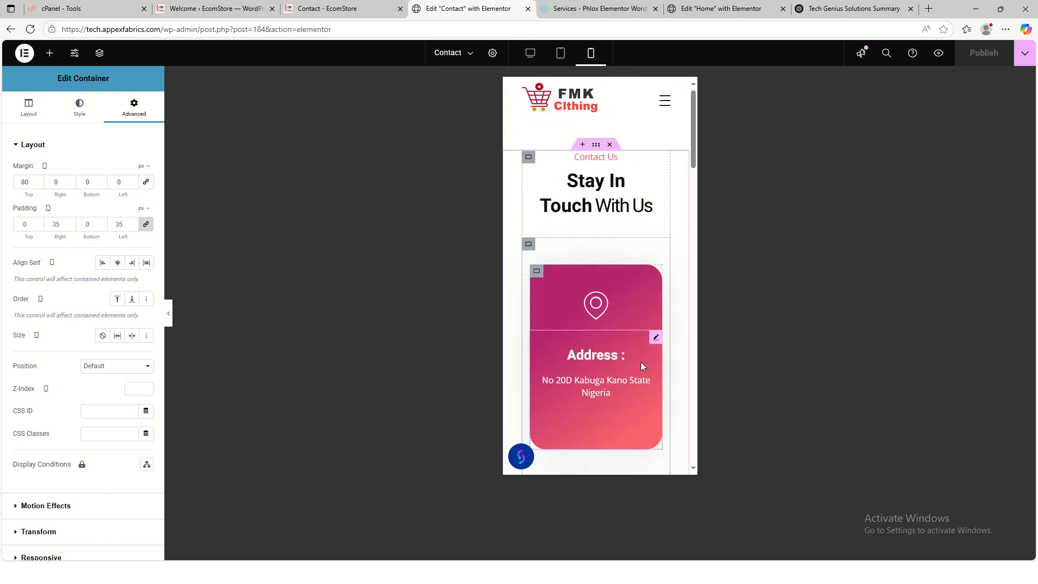
{"action": "scroll", "coordinate": [640, 362], "scroll_direction": "down", "scroll_amount": 10}
{"action": "scroll", "coordinate": [640, 362], "scroll_direction": "down", "scroll_amount": 5}
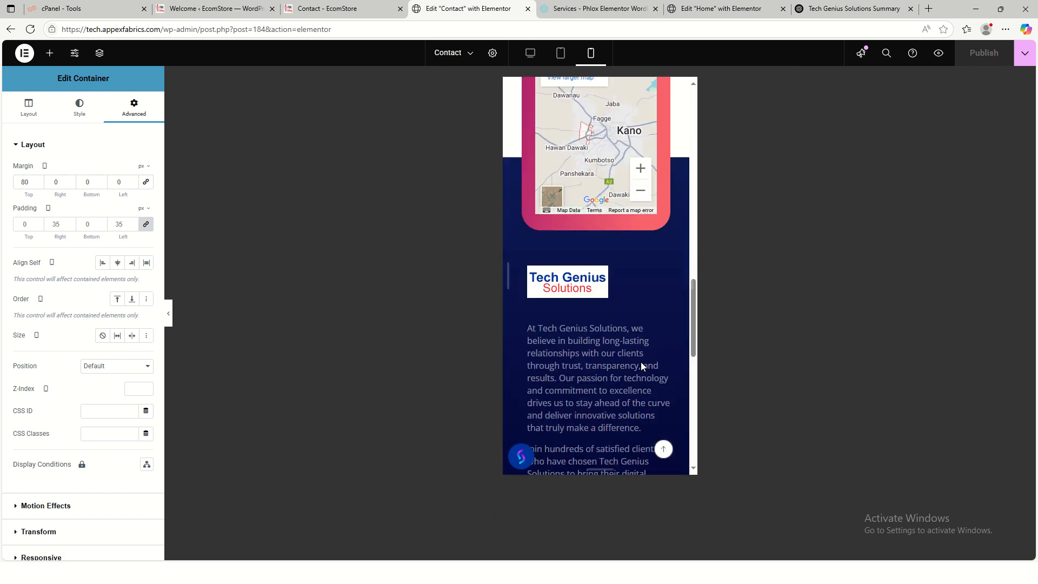
{"action": "scroll", "coordinate": [640, 362], "scroll_direction": "up", "scroll_amount": 12}
{"action": "scroll", "coordinate": [685, 290], "scroll_direction": "up", "scroll_amount": 3}
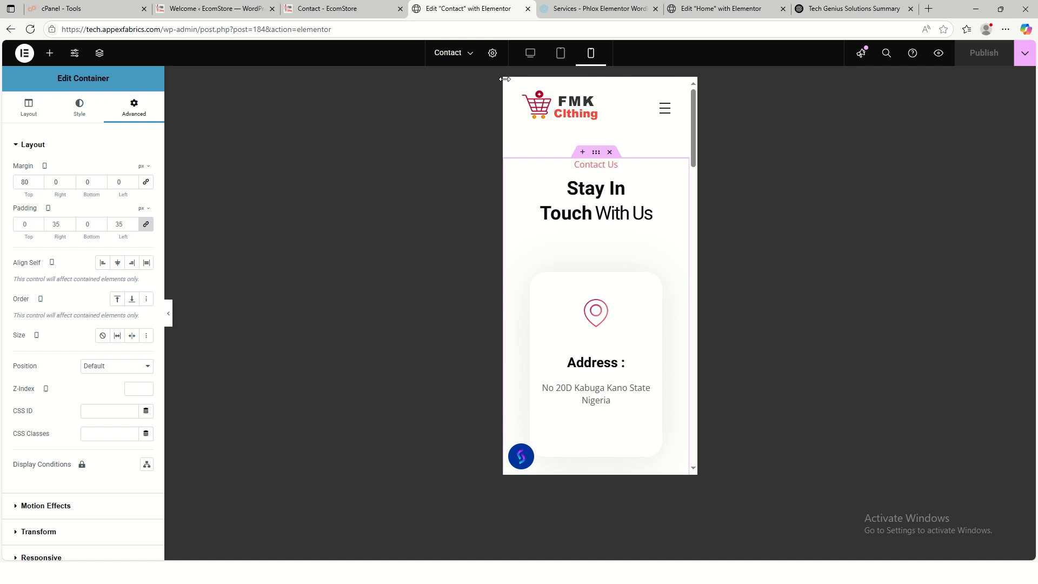
{"action": "left_click", "coordinate": [530, 52]}
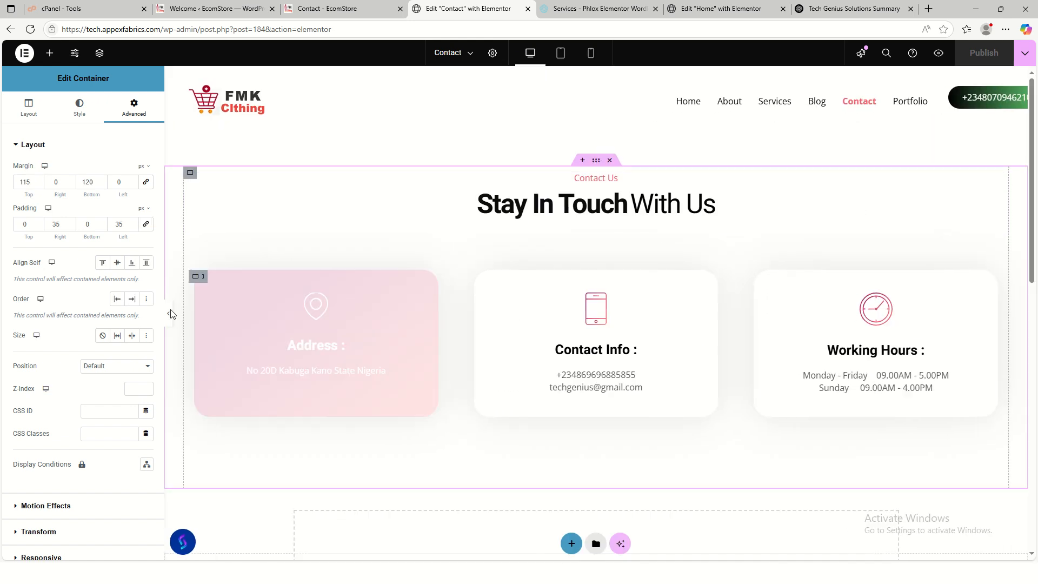
{"action": "left_click", "coordinate": [346, 9]}
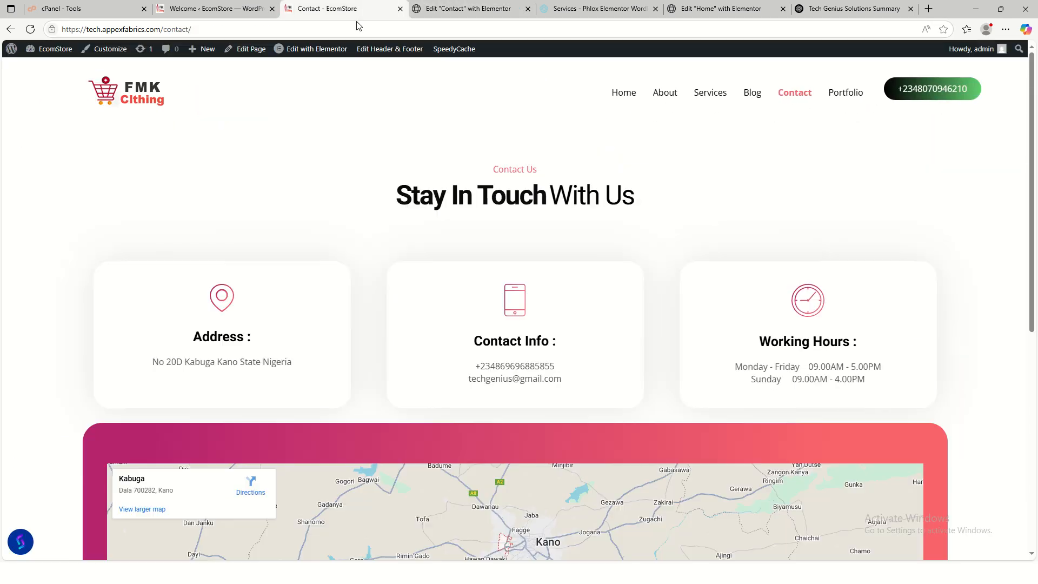
- Browse the live Portfolio page's work grid down to the map, then go back to the admin
{"action": "left_click", "coordinate": [841, 100]}
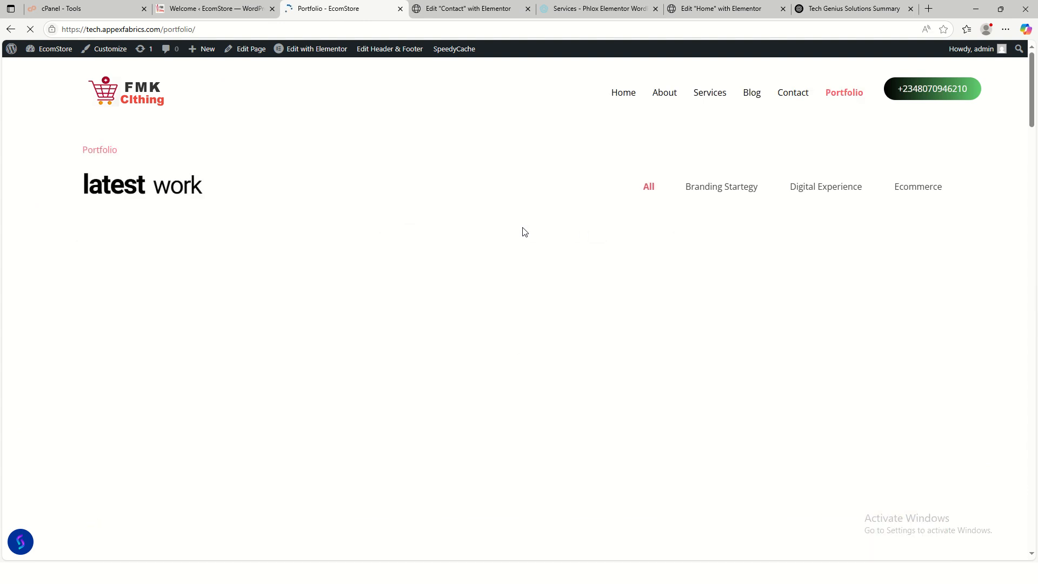
{"action": "scroll", "coordinate": [740, 316], "scroll_direction": "down", "scroll_amount": 10}
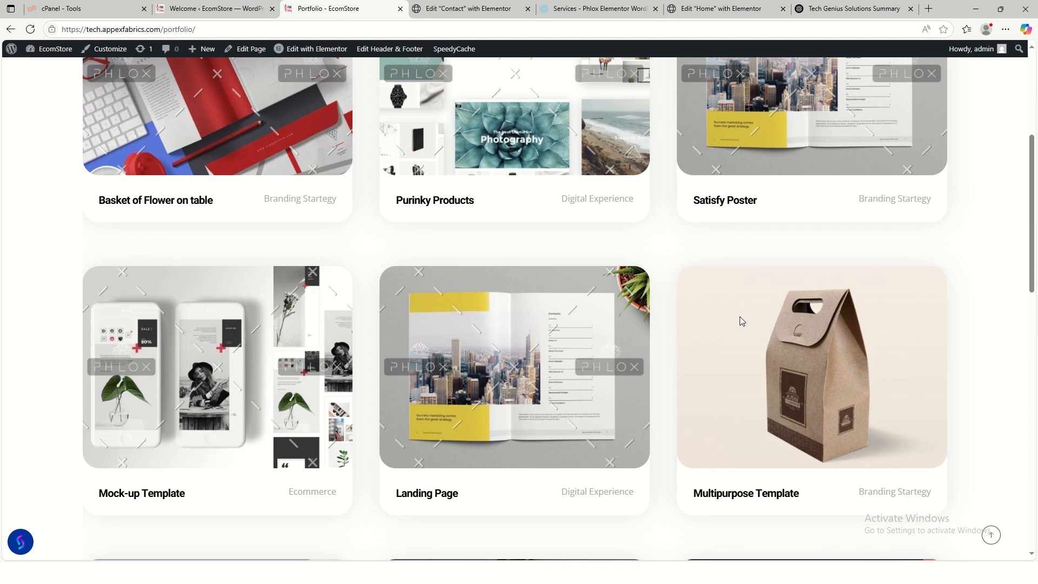
{"action": "scroll", "coordinate": [741, 316], "scroll_direction": "down", "scroll_amount": 5}
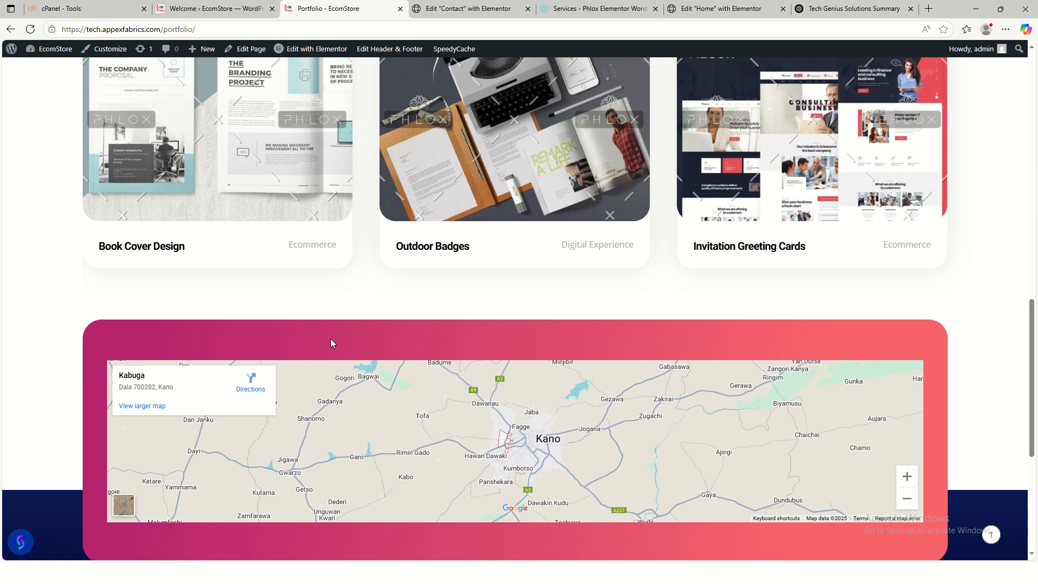
{"action": "scroll", "coordinate": [332, 343], "scroll_direction": "down", "scroll_amount": 5}
{"action": "scroll", "coordinate": [357, 340], "scroll_direction": "up", "scroll_amount": 3}
{"action": "scroll", "coordinate": [658, 364], "scroll_direction": "down", "scroll_amount": 3}
{"action": "scroll", "coordinate": [658, 371], "scroll_direction": "up", "scroll_amount": 10}
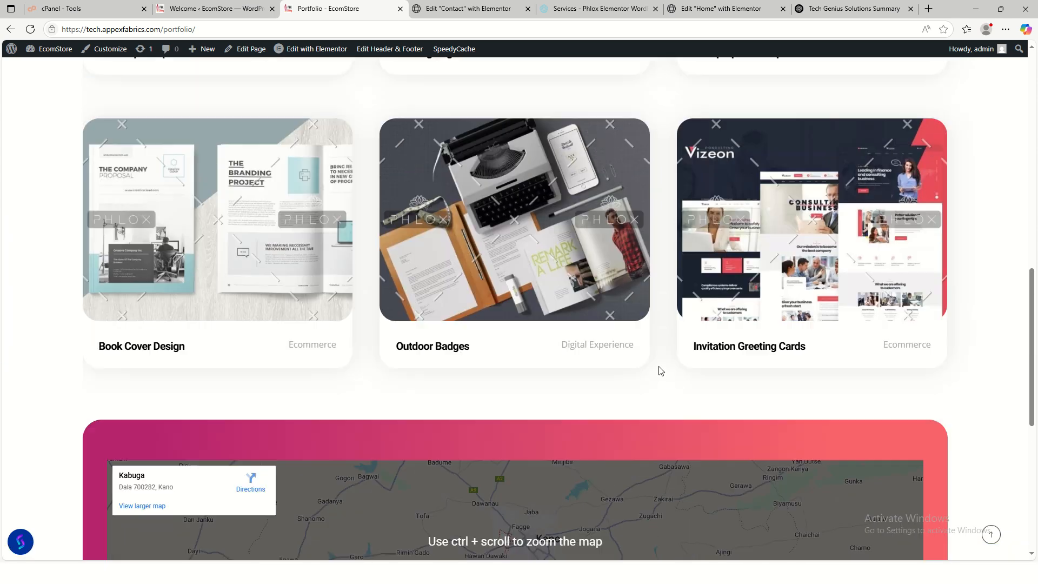
{"action": "scroll", "coordinate": [658, 371], "scroll_direction": "down", "scroll_amount": 17}
{"action": "scroll", "coordinate": [660, 371], "scroll_direction": "up", "scroll_amount": 20}
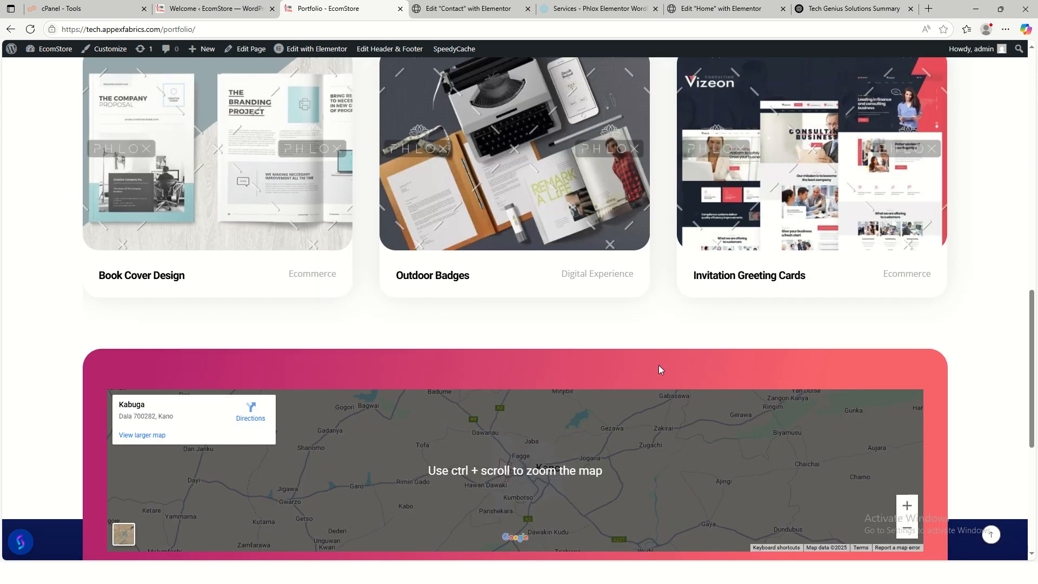
{"action": "scroll", "coordinate": [659, 366], "scroll_direction": "up", "scroll_amount": 2}
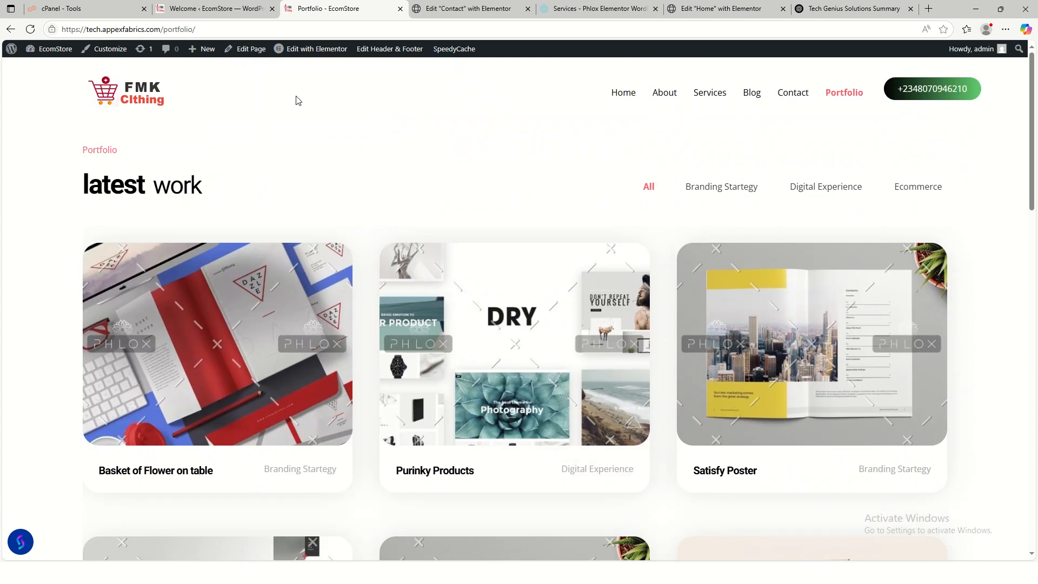
{"action": "left_click", "coordinate": [201, 9]}
- Open 'Basket of Flower on table' from All Portfolios for editing
{"action": "scroll", "coordinate": [97, 71], "scroll_direction": "up", "scroll_amount": 6}
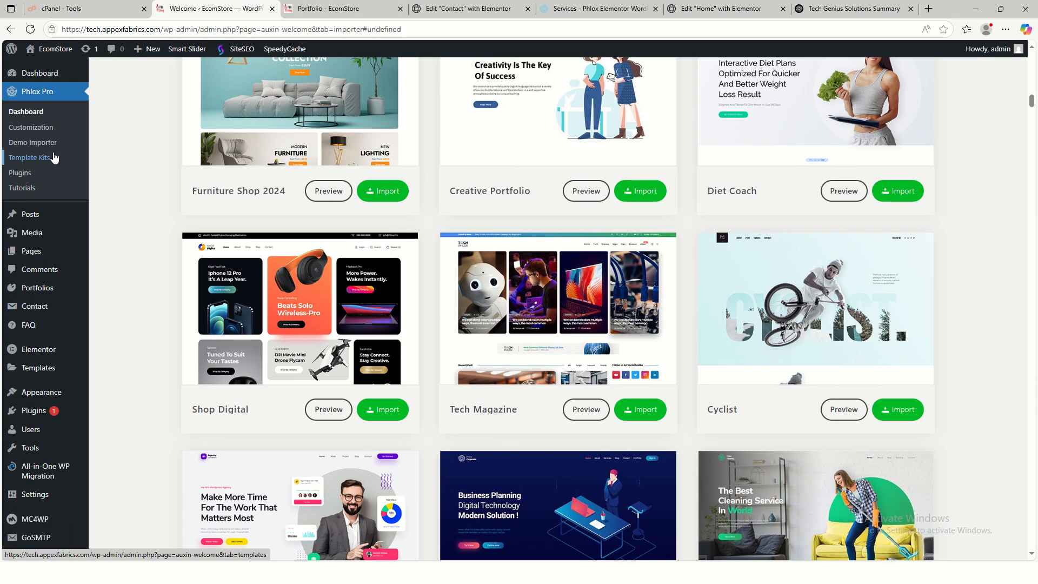
{"action": "scroll", "coordinate": [160, 72], "scroll_direction": "up", "scroll_amount": 4}
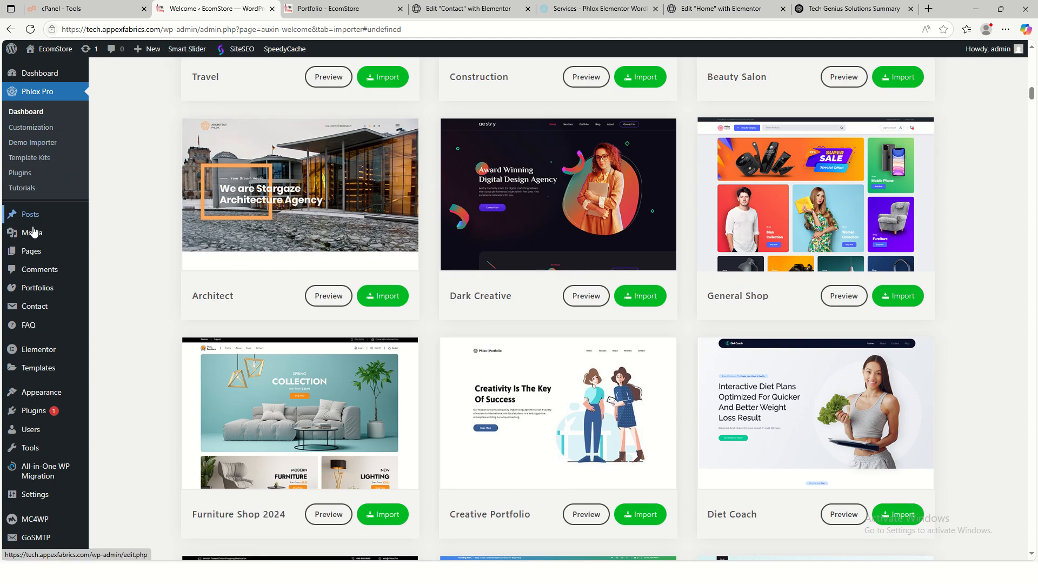
{"action": "mouse_move", "coordinate": [34, 311]}
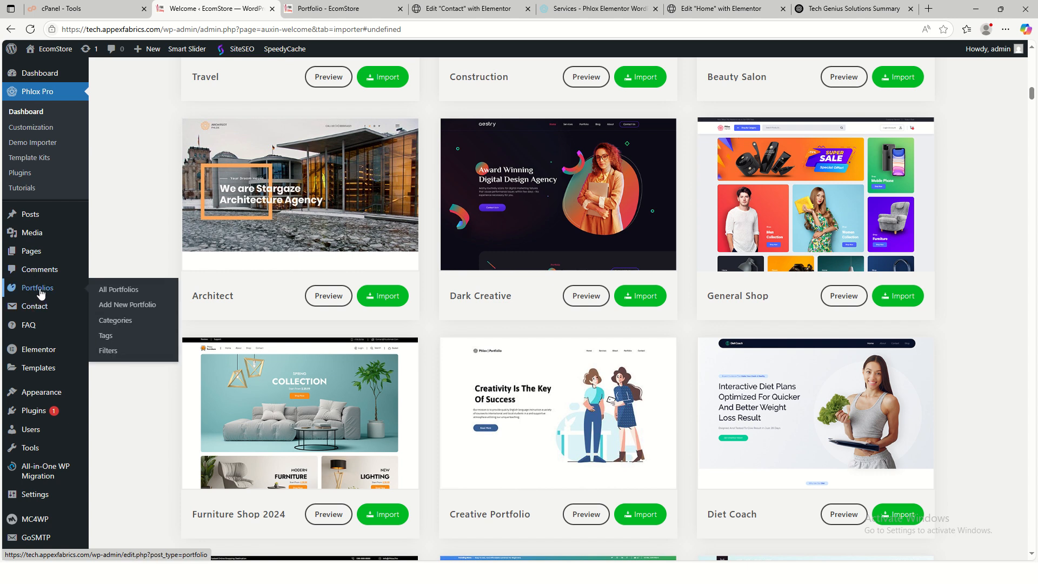
{"action": "left_click", "coordinate": [140, 290]}
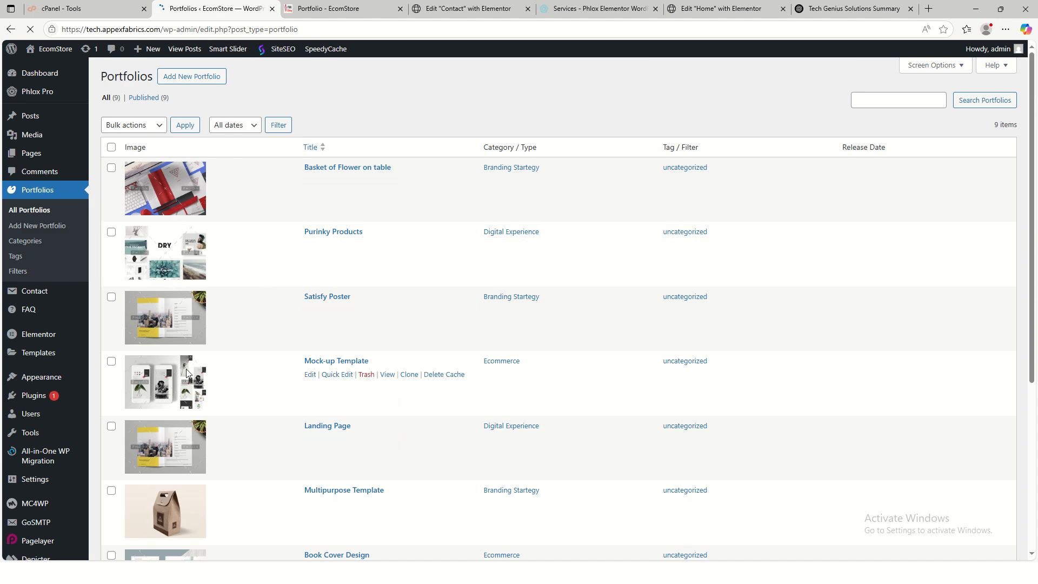
{"action": "left_click", "coordinate": [310, 181]}
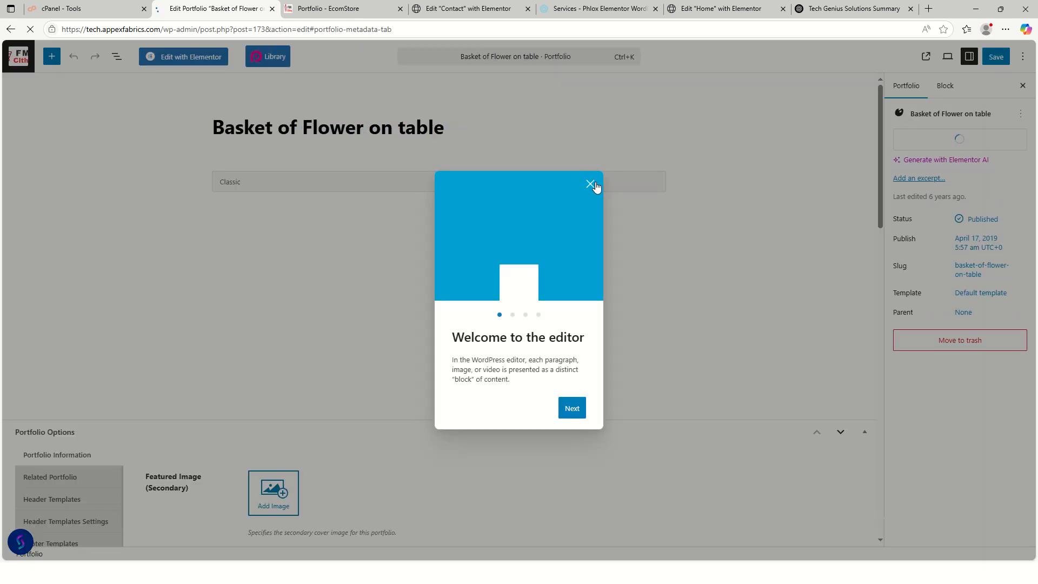
{"action": "left_click", "coordinate": [591, 185]}
{"action": "scroll", "coordinate": [563, 371], "scroll_direction": "down", "scroll_amount": 5}
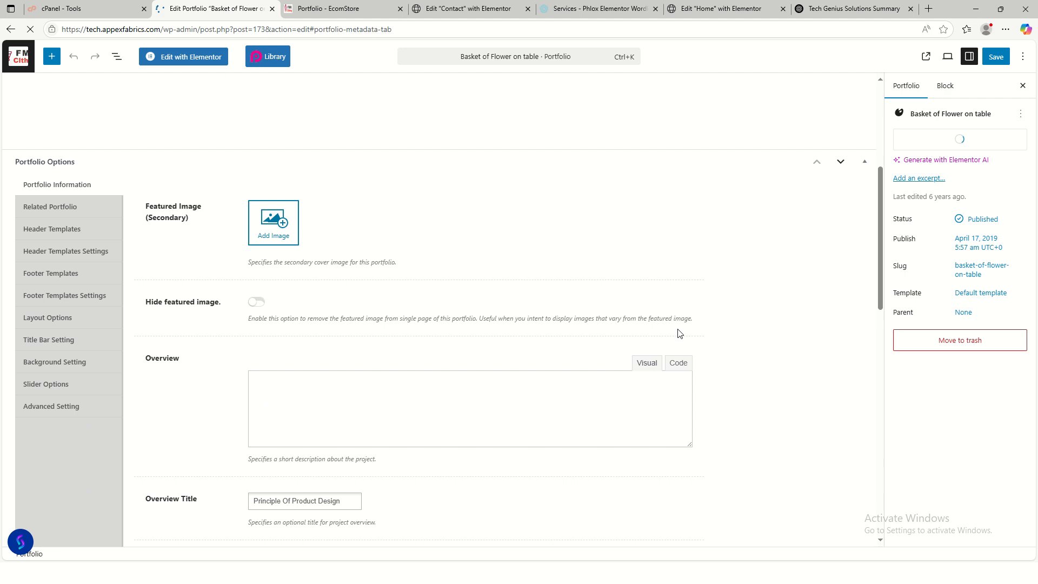
{"action": "scroll", "coordinate": [758, 336], "scroll_direction": "down", "scroll_amount": 5}
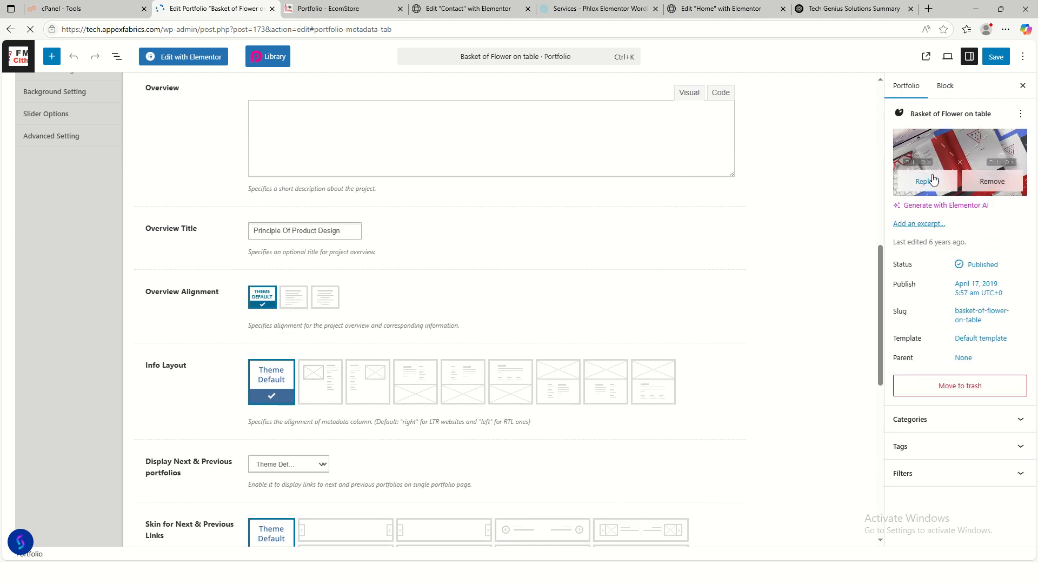
- Upload images pro1–pro4 and set pro1 as the item's featured image
{"action": "left_click", "coordinate": [928, 181]}
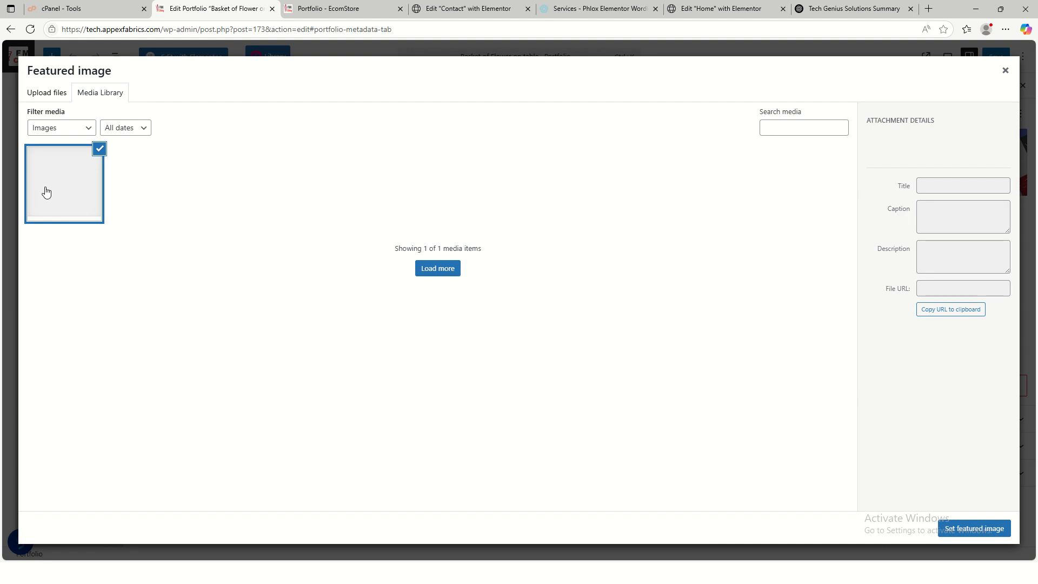
{"action": "left_click", "coordinate": [46, 94]}
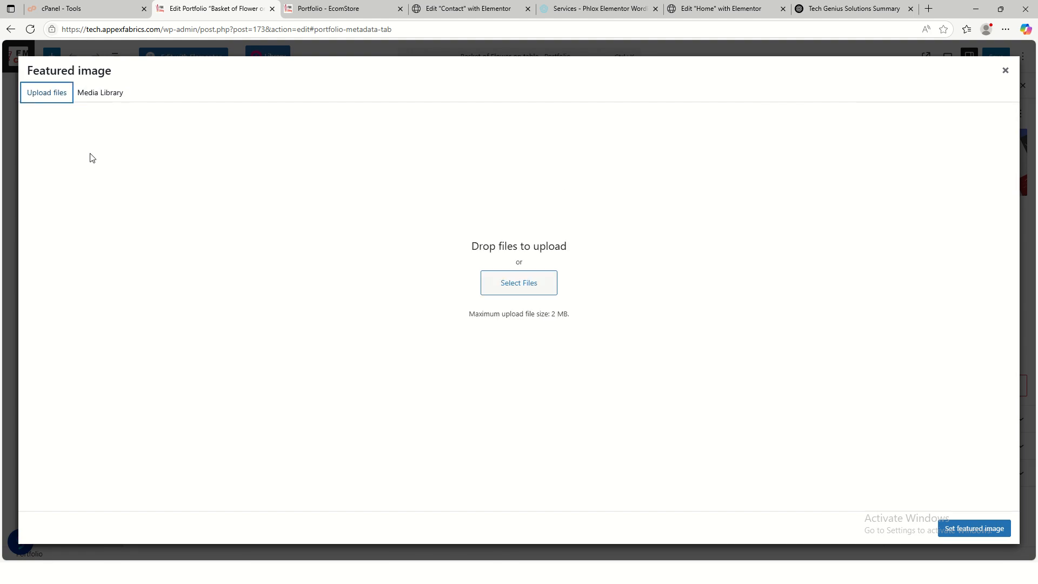
{"action": "left_click", "coordinate": [483, 278]}
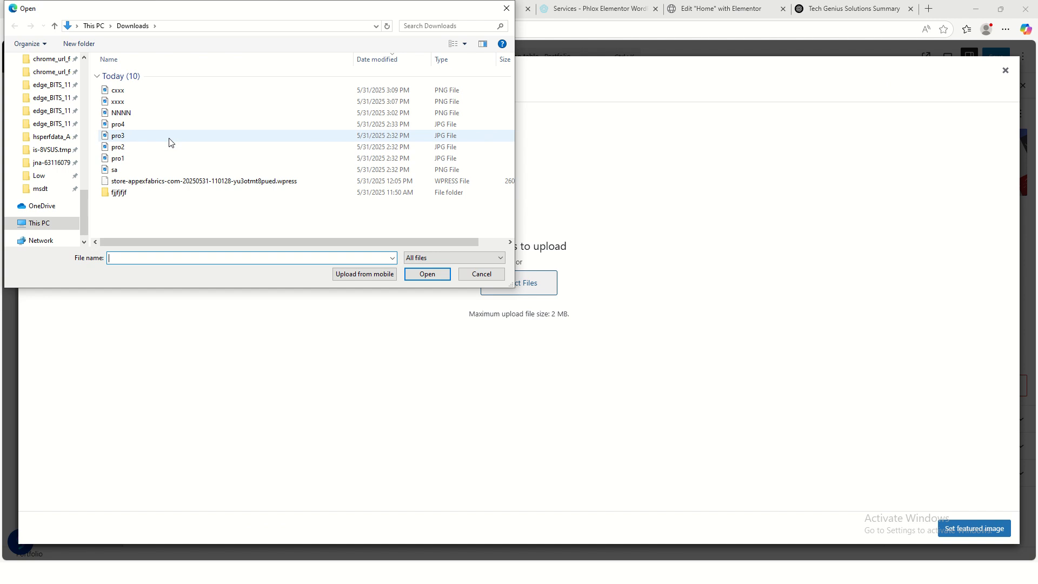
{"action": "left_click", "coordinate": [150, 125]}
{"action": "left_click", "coordinate": [154, 136], "text": "ctrl"}
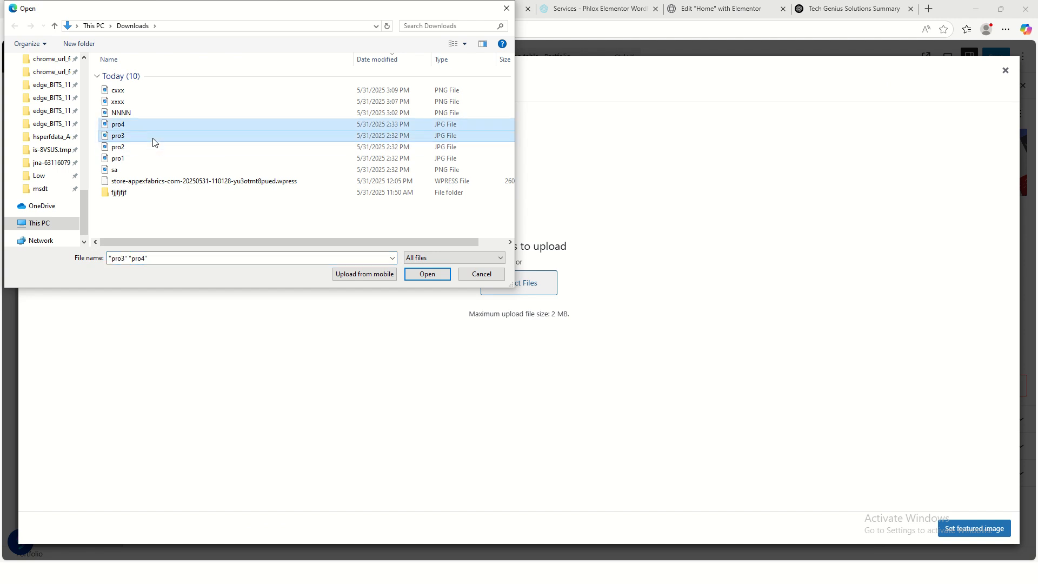
{"action": "left_click", "coordinate": [156, 148], "text": "ctrl"}
{"action": "left_click", "coordinate": [155, 158], "text": "ctrl"}
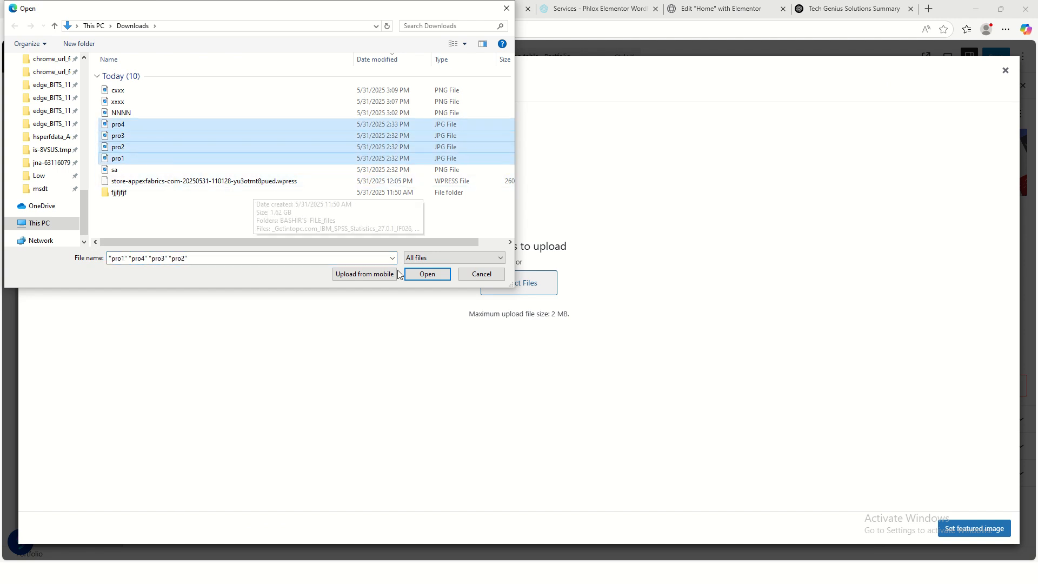
{"action": "left_click", "coordinate": [428, 276]}
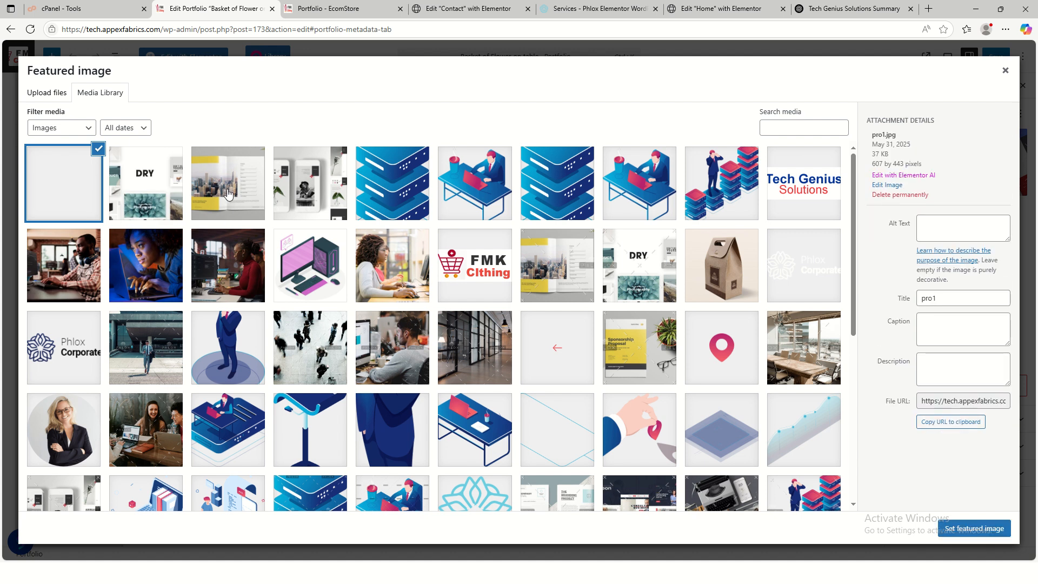
{"action": "left_click", "coordinate": [957, 535]}
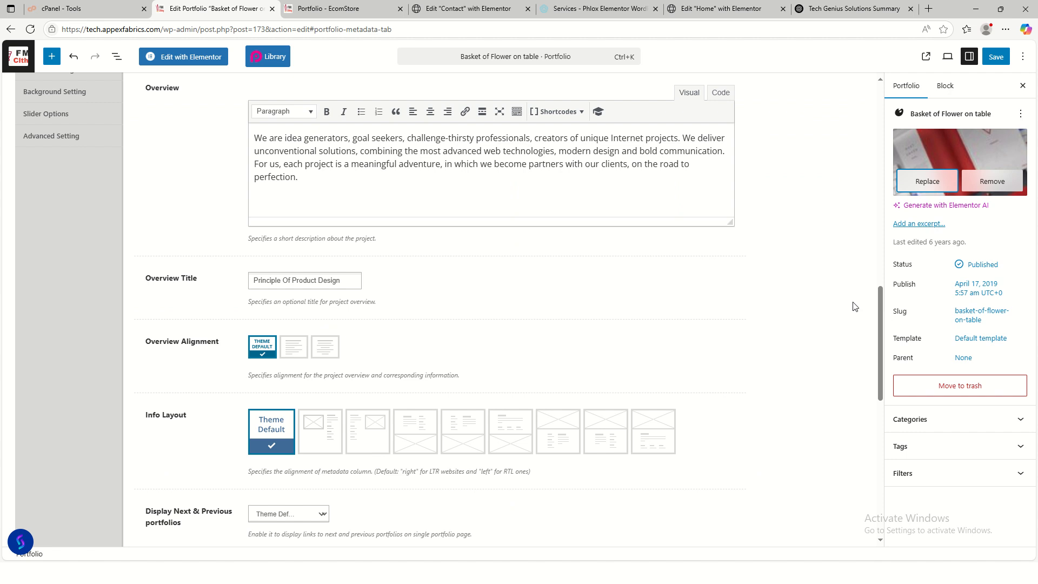
- Save the item, return to the portfolios list, and open Purinky Products
{"action": "scroll", "coordinate": [783, 366], "scroll_direction": "up", "scroll_amount": 10}
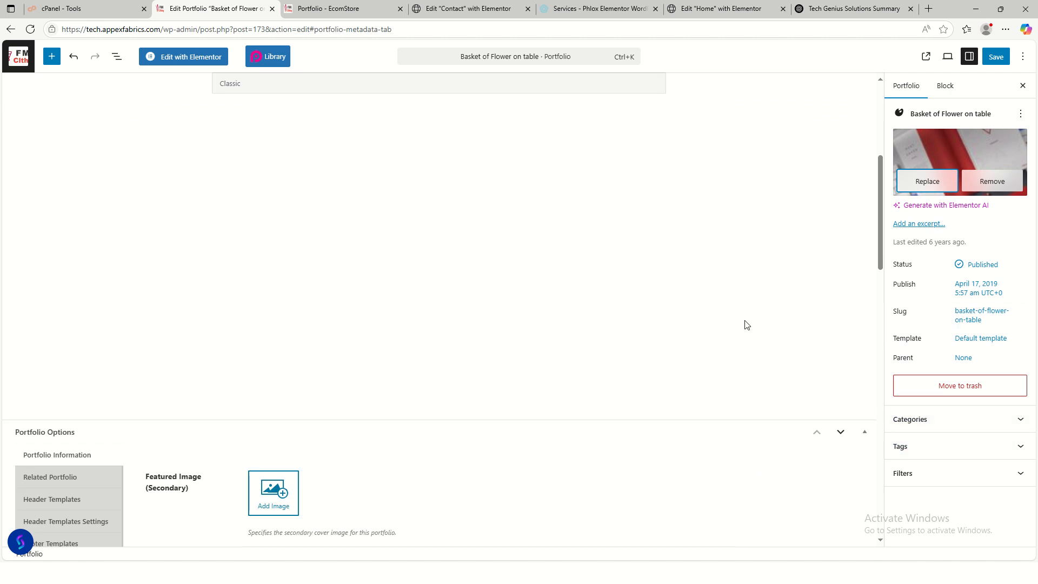
{"action": "scroll", "coordinate": [680, 312], "scroll_direction": "up", "scroll_amount": 2}
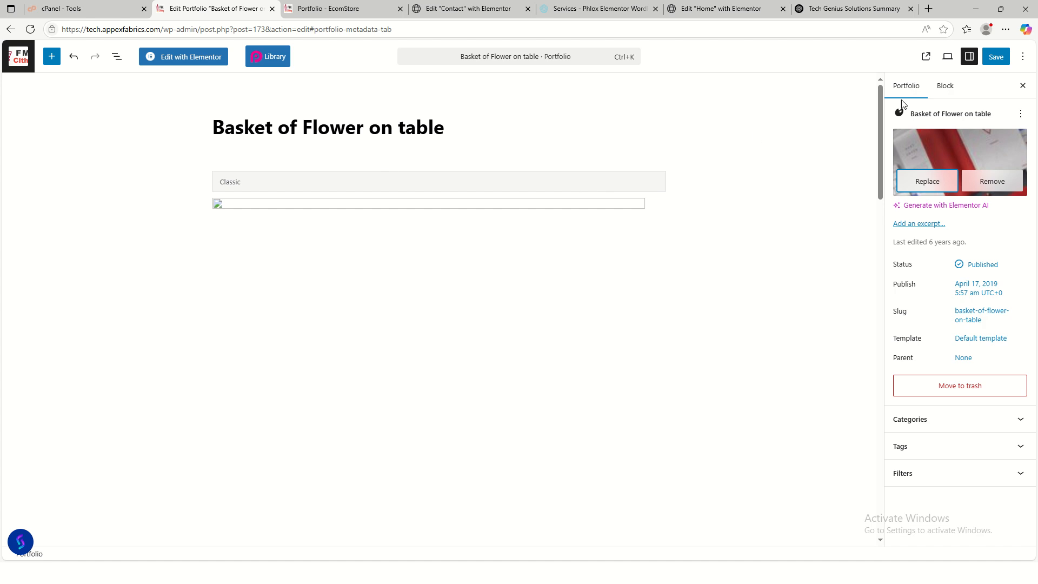
{"action": "left_click", "coordinate": [997, 58]}
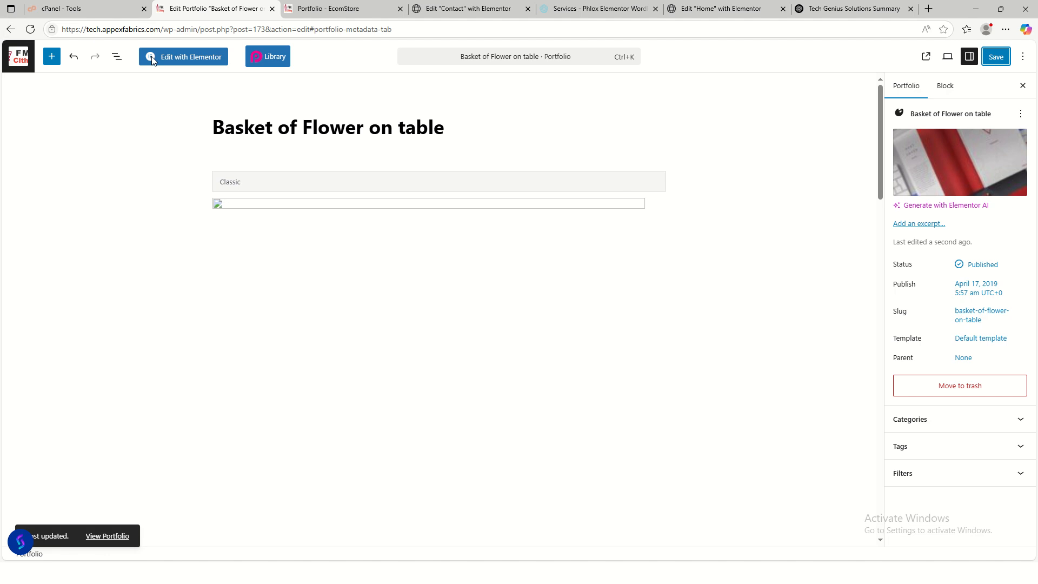
{"action": "left_click", "coordinate": [11, 30]}
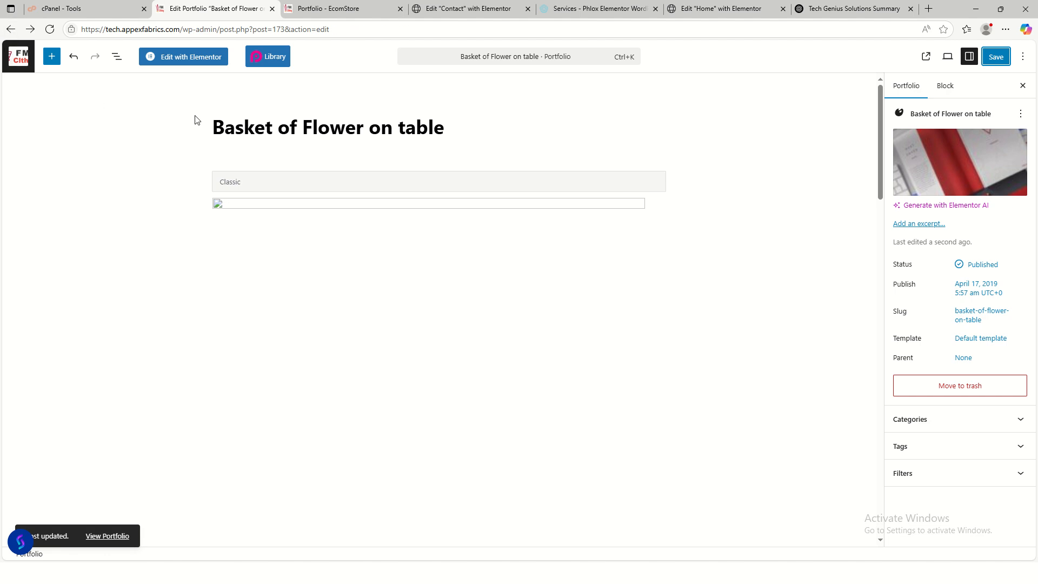
{"action": "left_click", "coordinate": [11, 29]}
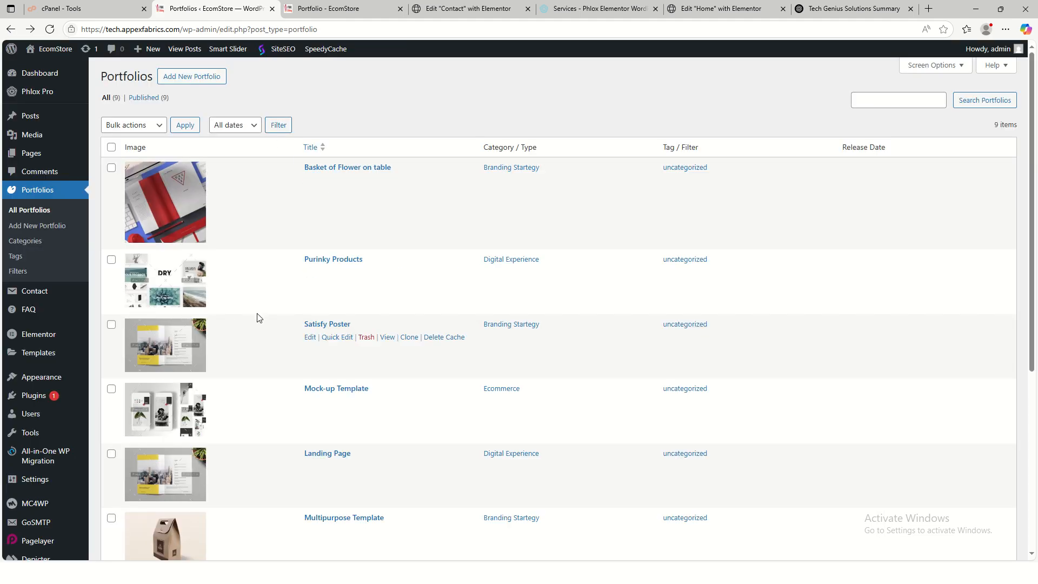
{"action": "left_click", "coordinate": [311, 275]}
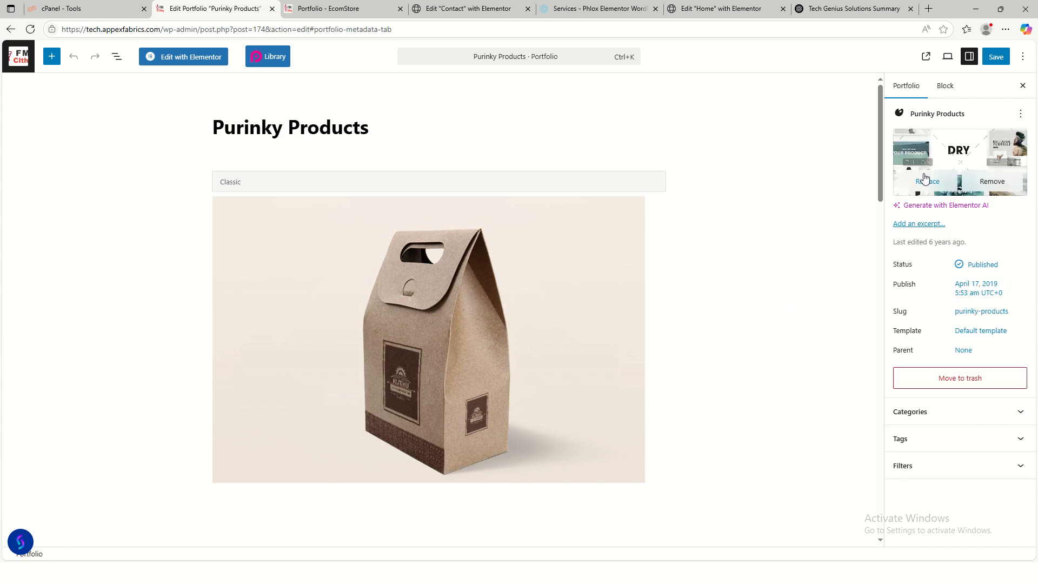
- Make pro2 the Purinky Products featured image, save it, and go back to the list
{"action": "left_click", "coordinate": [926, 180]}
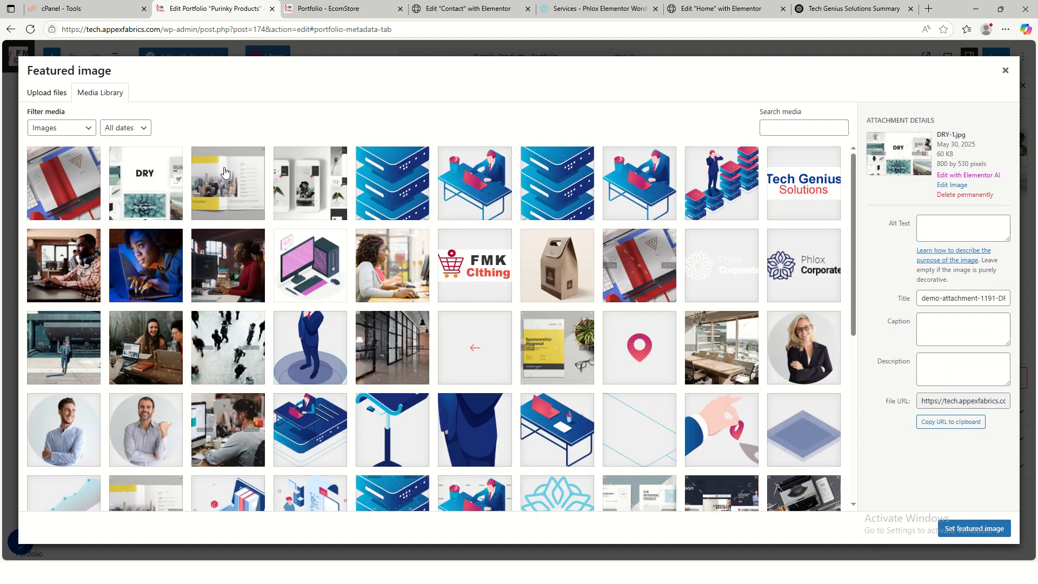
{"action": "left_click", "coordinate": [147, 187]}
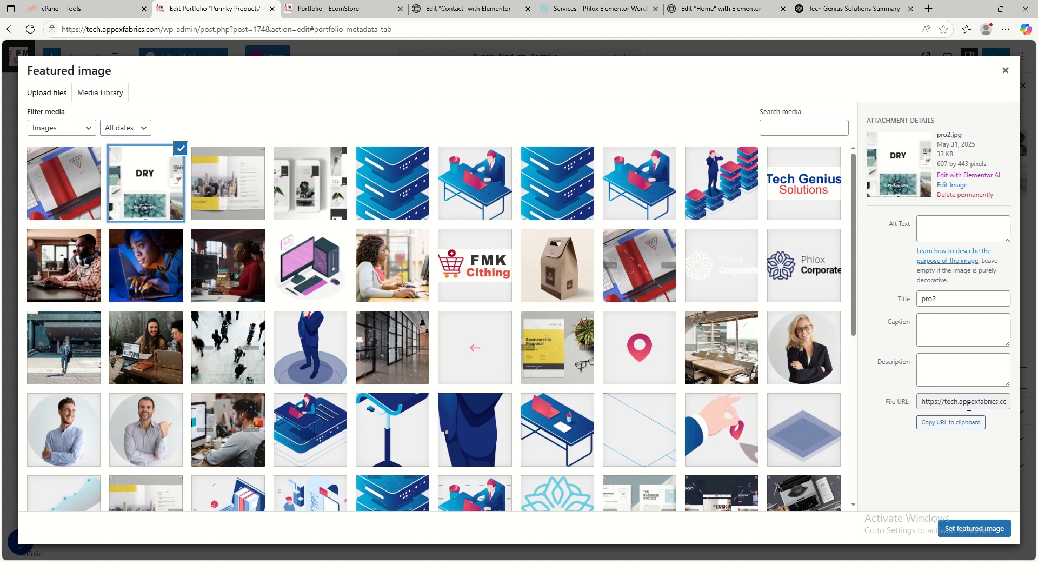
{"action": "left_click", "coordinate": [974, 529]}
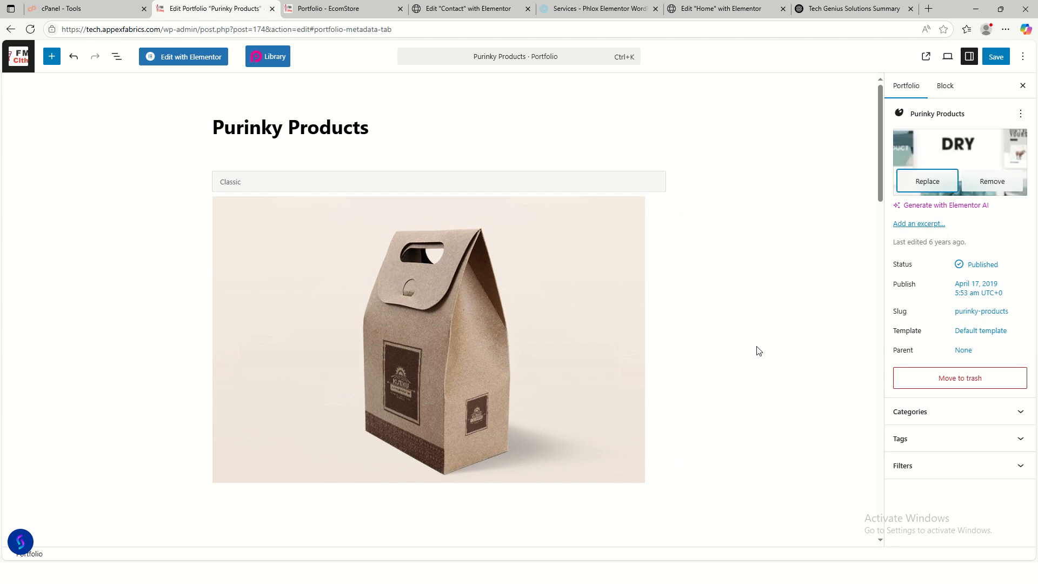
{"action": "left_click", "coordinate": [995, 58]}
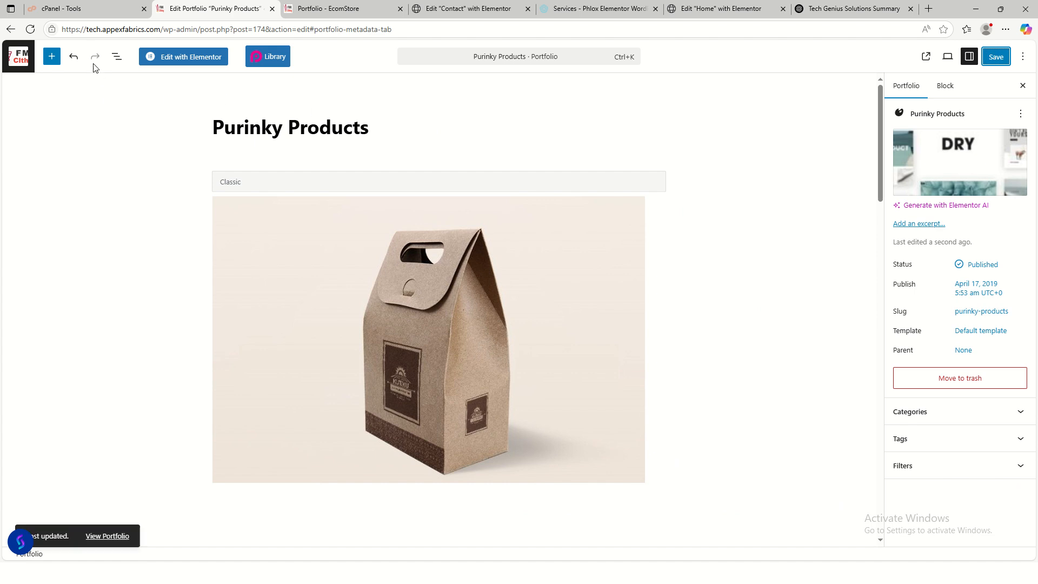
{"action": "left_click", "coordinate": [10, 31]}
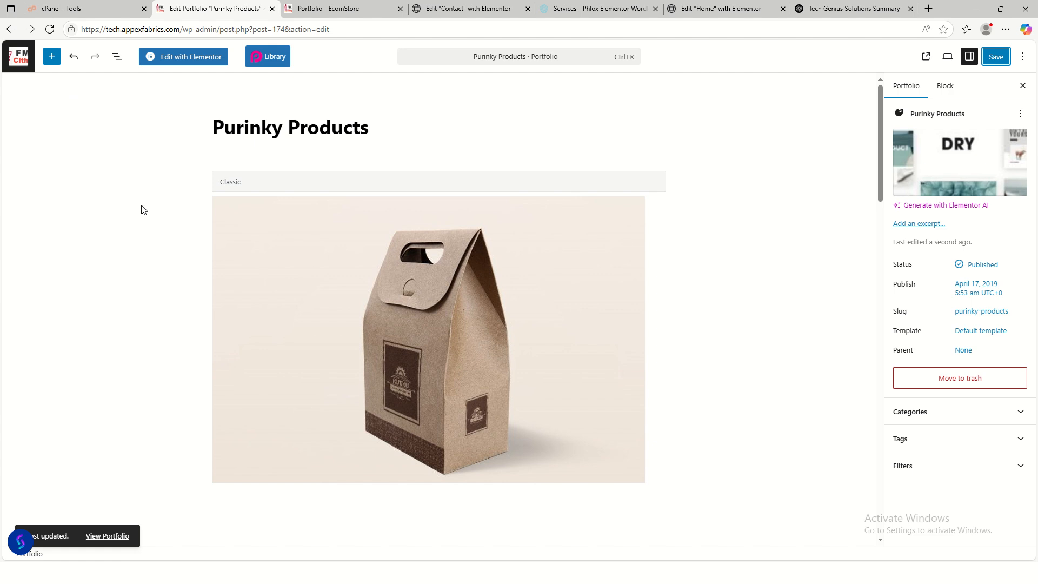
{"action": "left_click", "coordinate": [11, 30]}
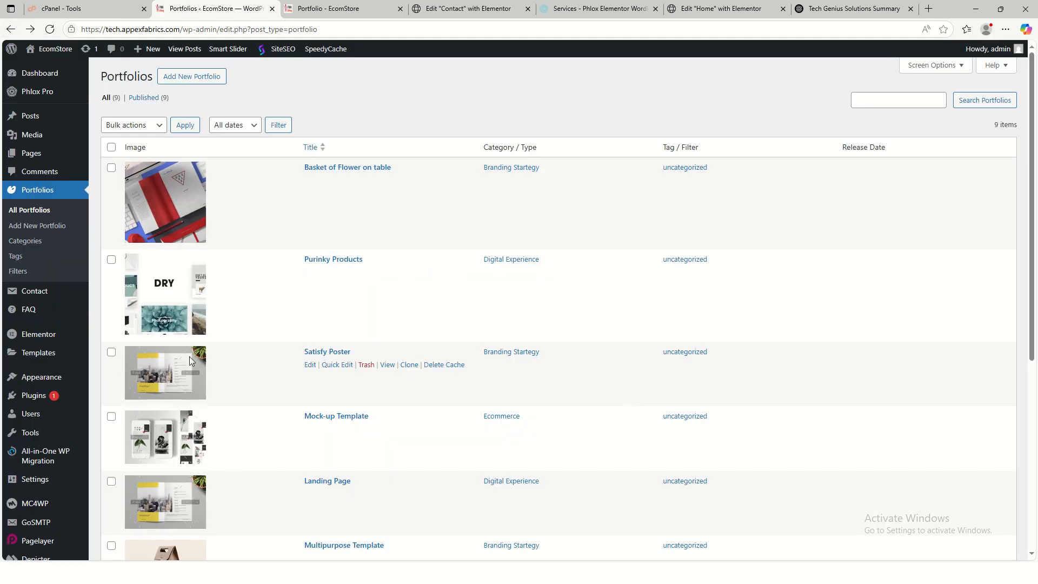
- Give Satisfy Poster the pro3 featured image, save it, and return to the Portfolios list
{"action": "left_click", "coordinate": [310, 366]}
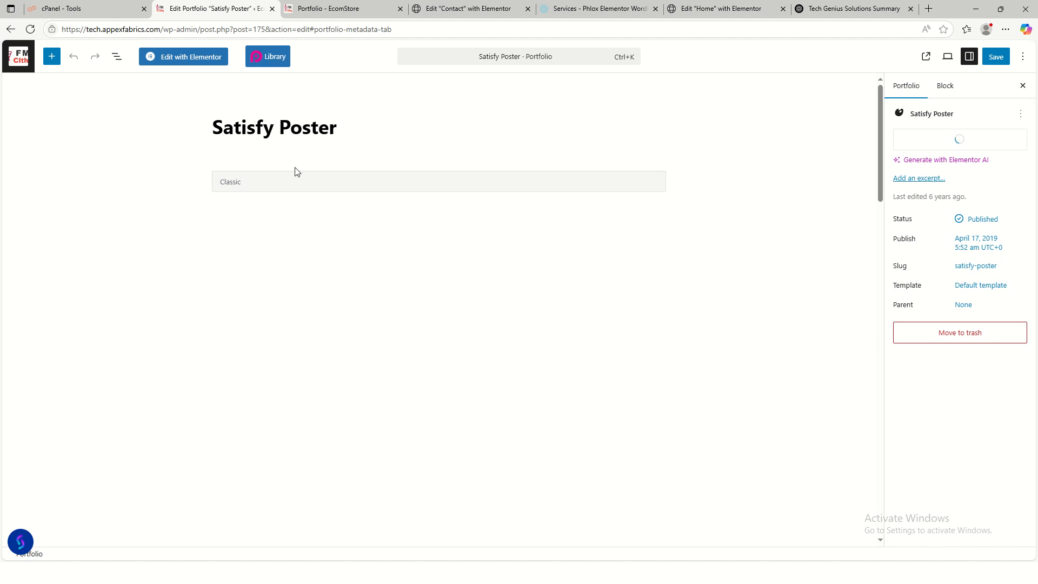
{"action": "left_click_drag", "start_coordinate": [345, 128], "coordinate": [211, 128]}
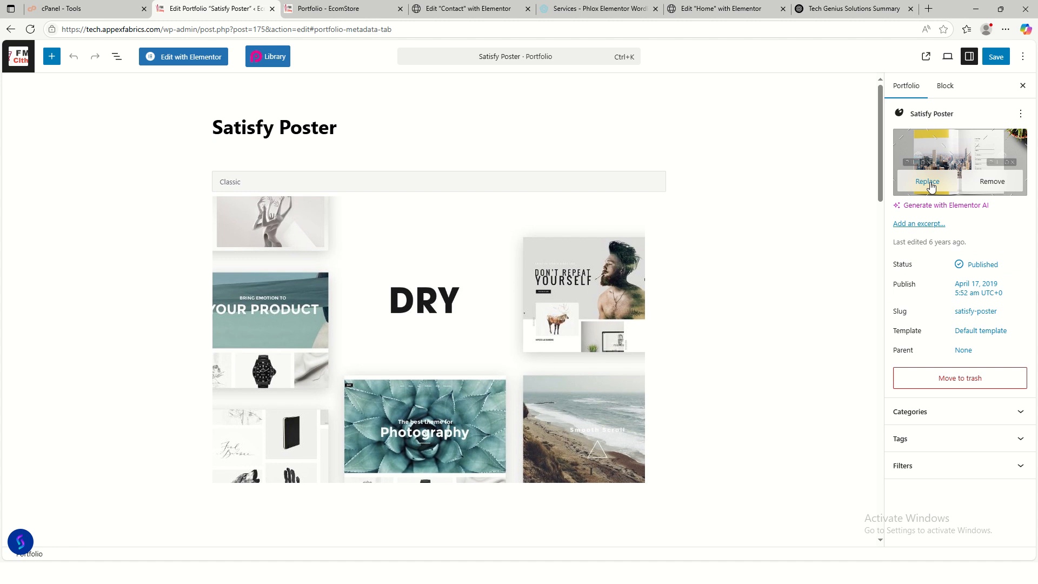
{"action": "left_click", "coordinate": [929, 182]}
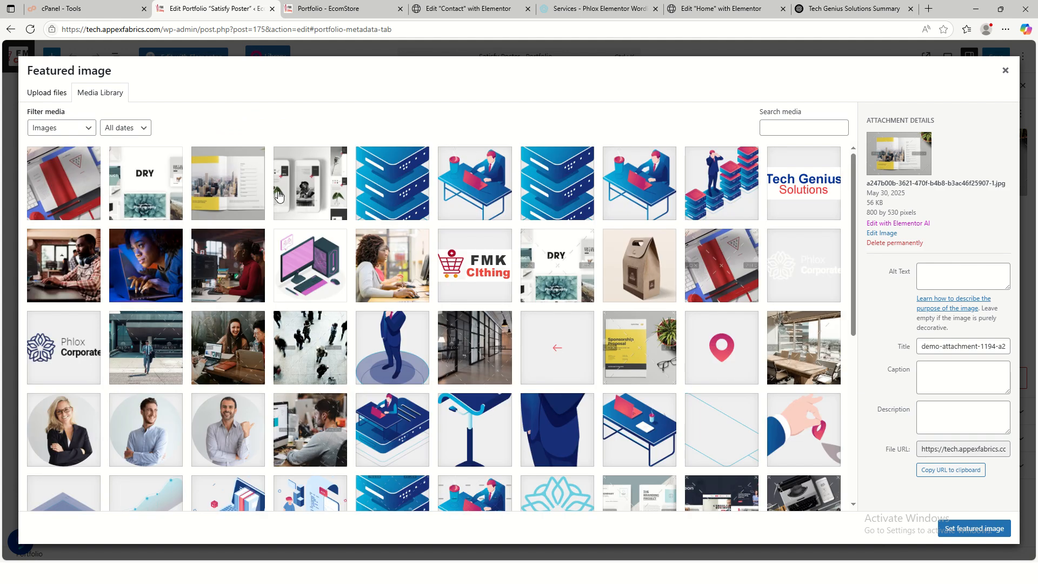
{"action": "left_click", "coordinate": [235, 195]}
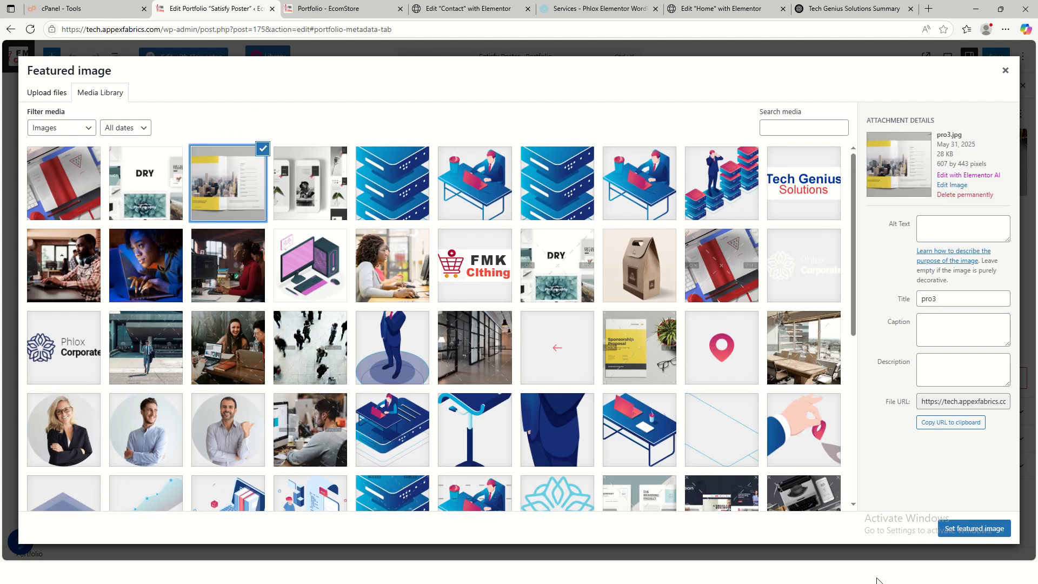
{"action": "left_click", "coordinate": [970, 529]}
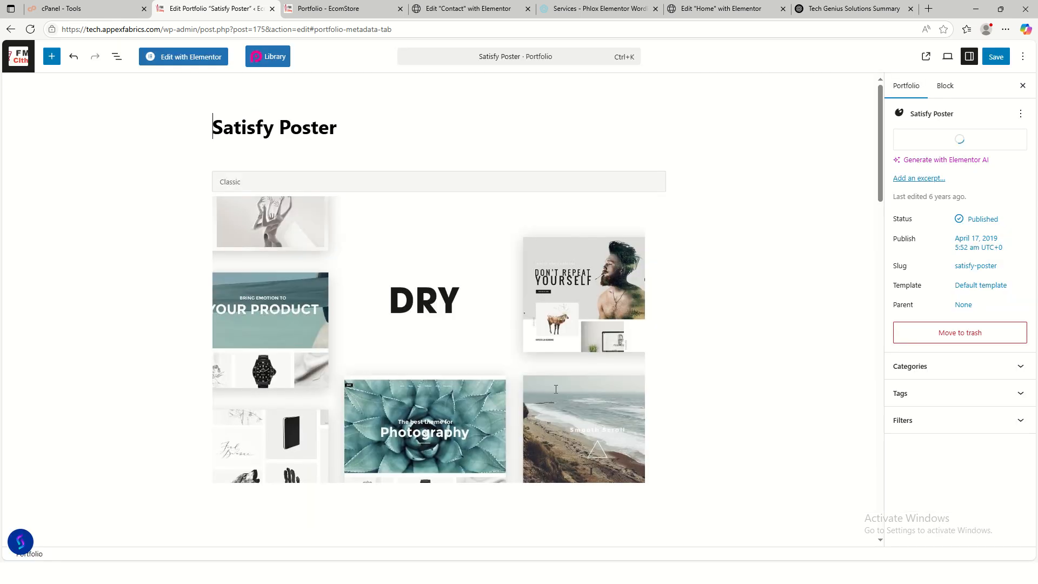
{"action": "left_click", "coordinate": [996, 57]}
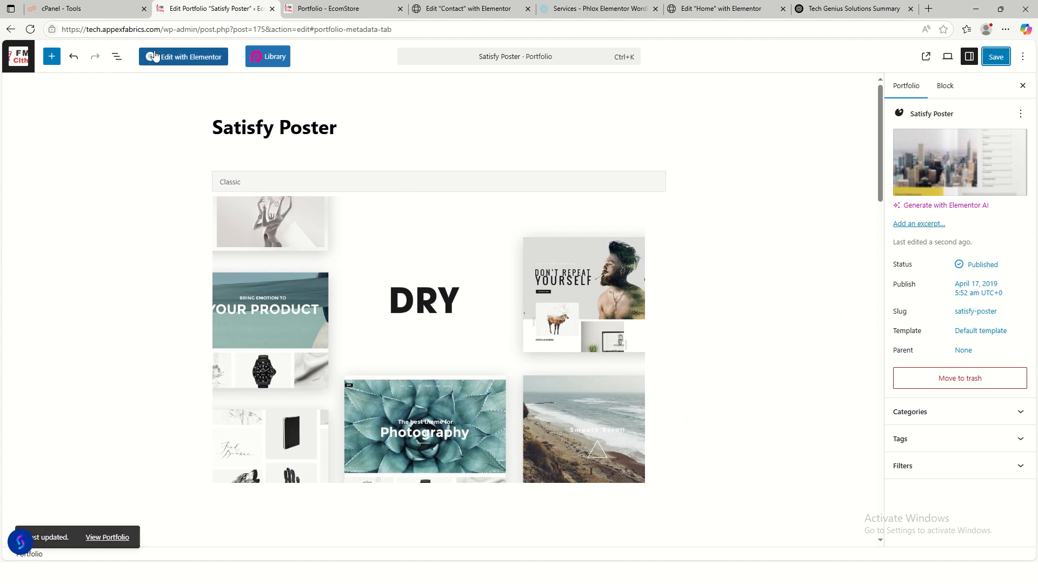
{"action": "left_click", "coordinate": [11, 29]}
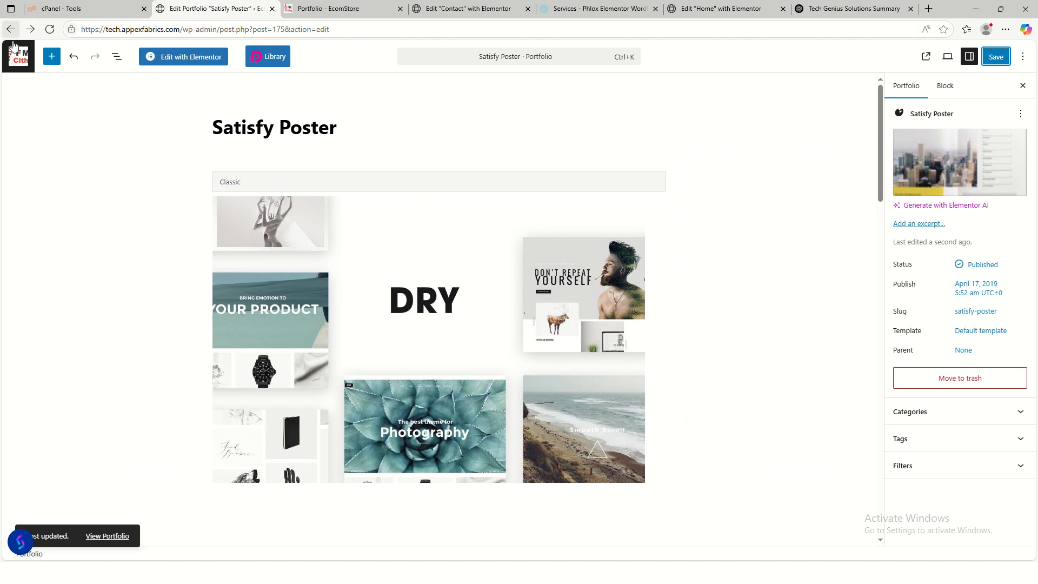
{"action": "left_click", "coordinate": [10, 30]}
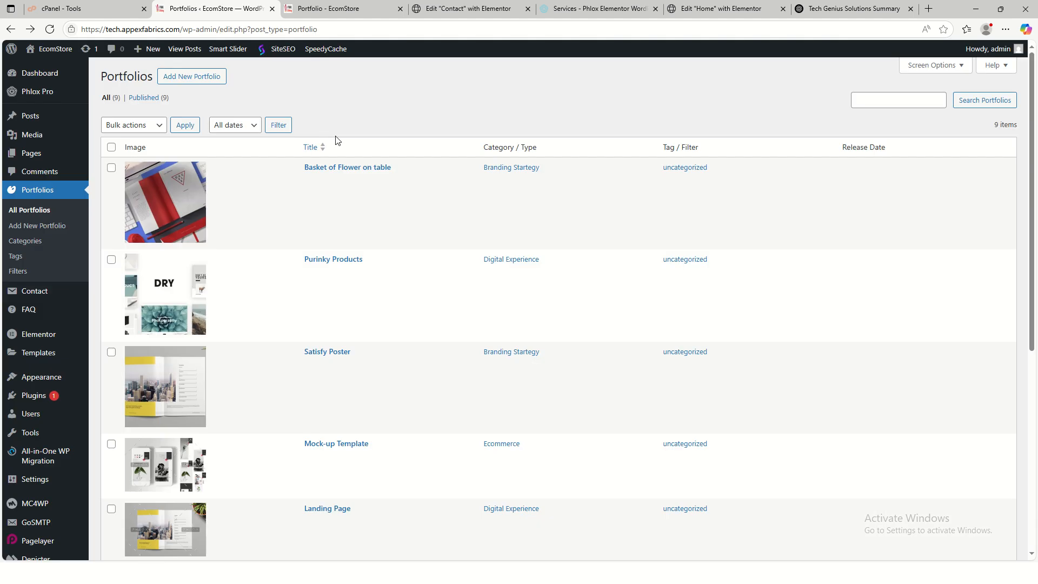
{"action": "scroll", "coordinate": [232, 357], "scroll_direction": "down", "scroll_amount": 4}
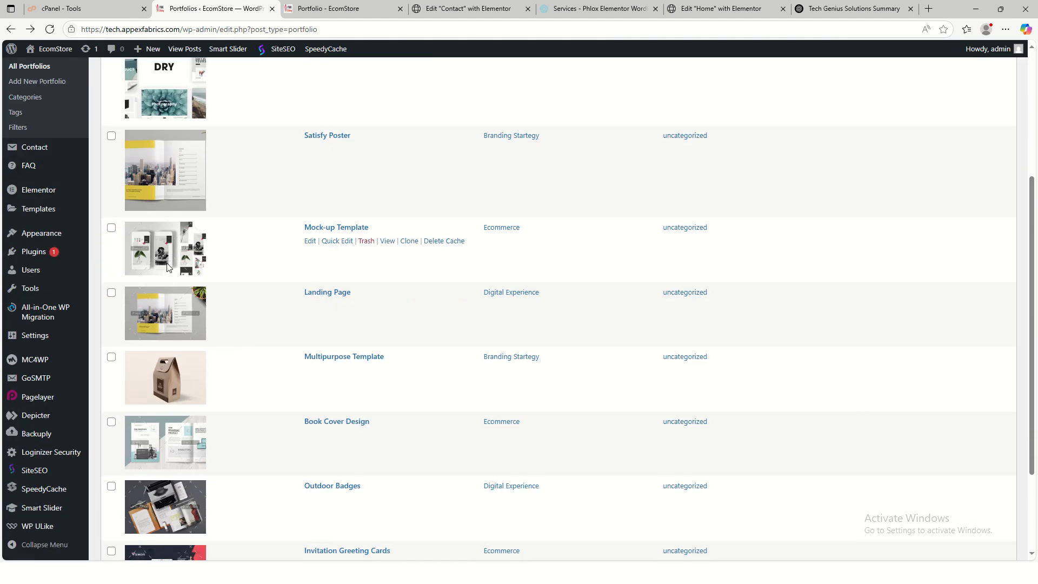
- Set pro4 as Mock-up Template's featured image, save, and go back to the Portfolios list
{"action": "left_click", "coordinate": [309, 241]}
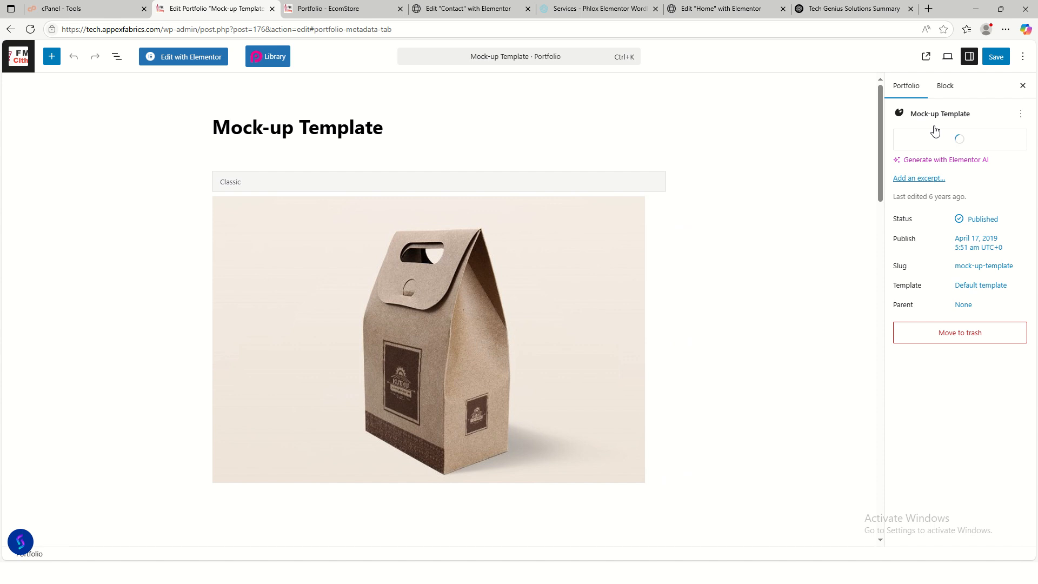
{"action": "left_click", "coordinate": [936, 154]}
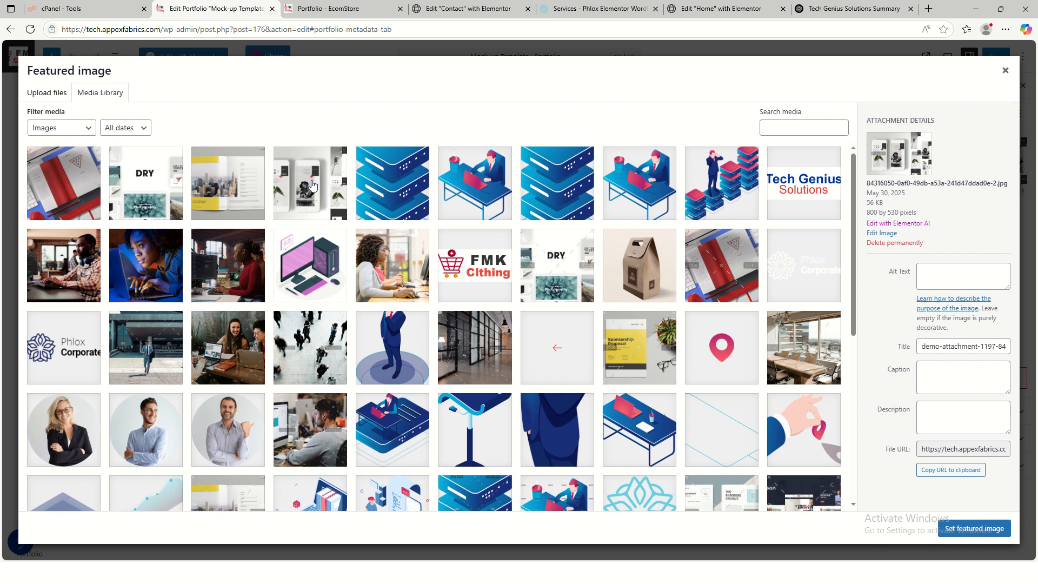
{"action": "left_click", "coordinate": [312, 185]}
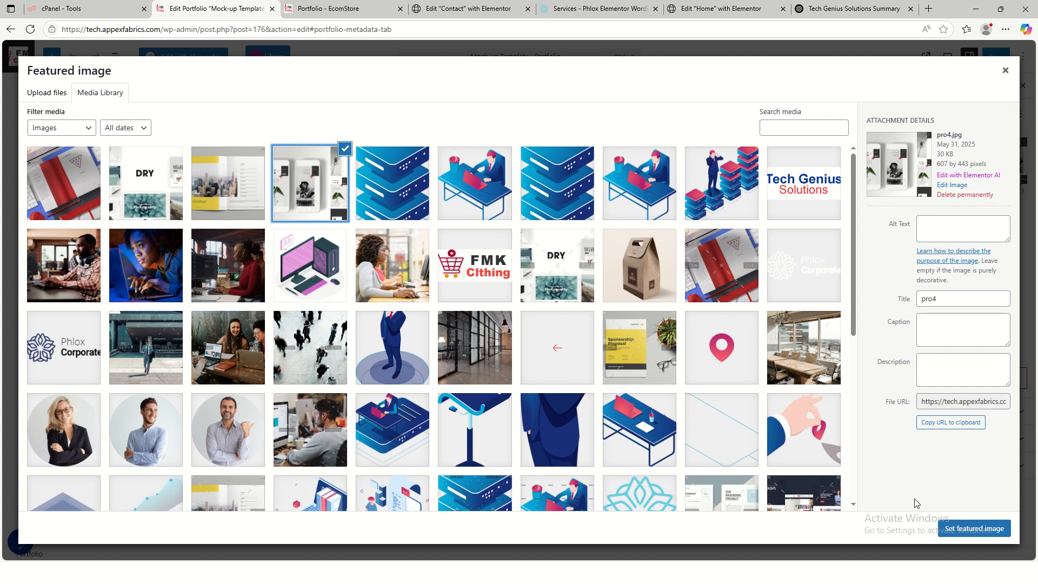
{"action": "left_click", "coordinate": [973, 528]}
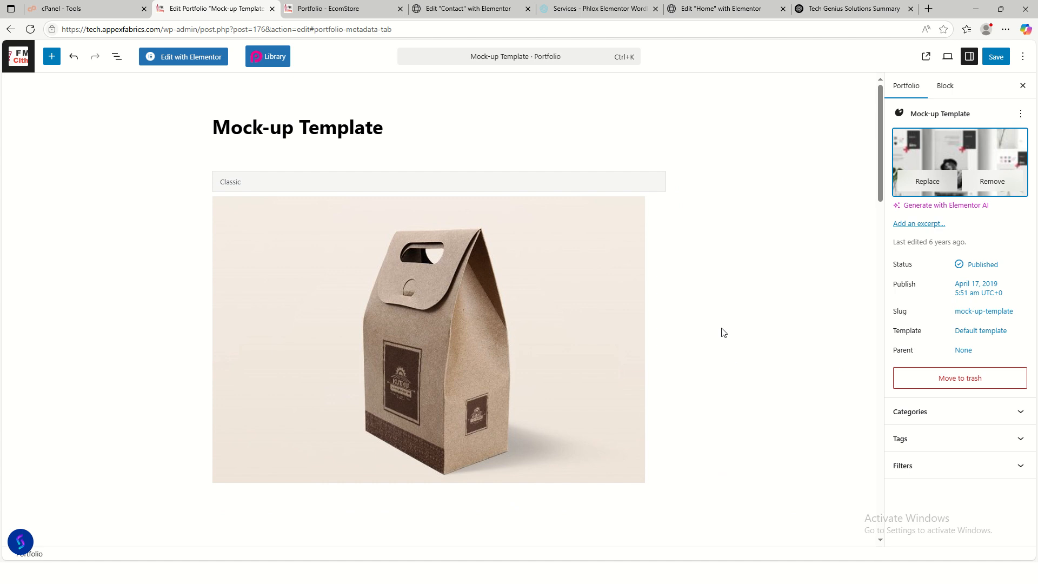
{"action": "left_click", "coordinate": [996, 57]}
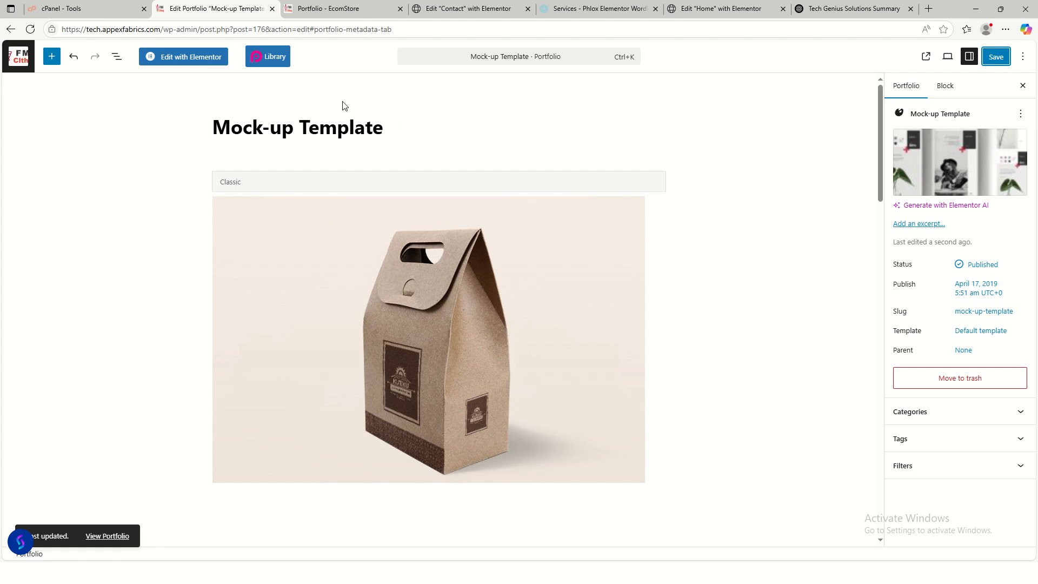
{"action": "left_click", "coordinate": [11, 30]}
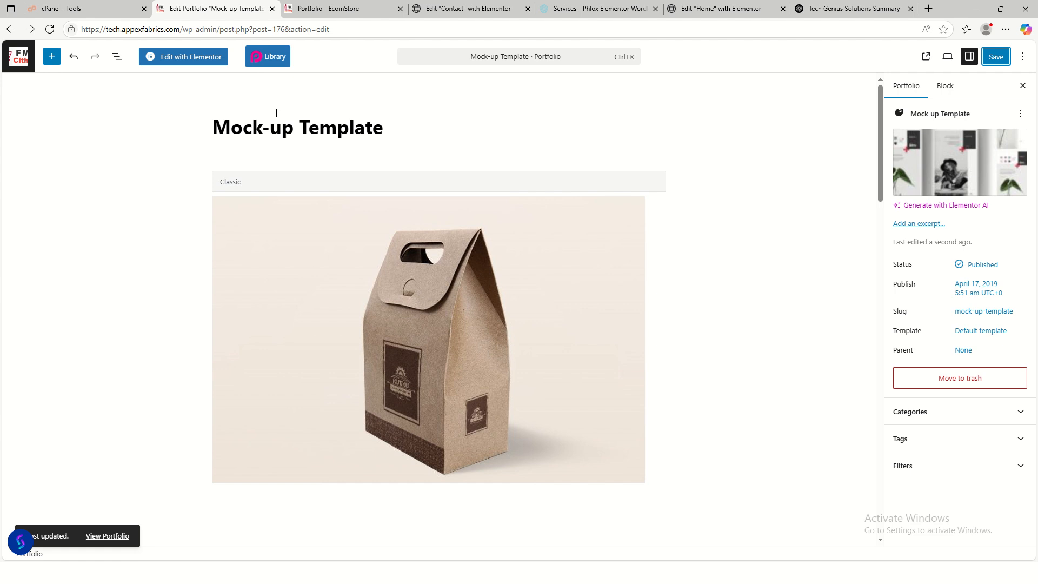
{"action": "left_click", "coordinate": [11, 29]}
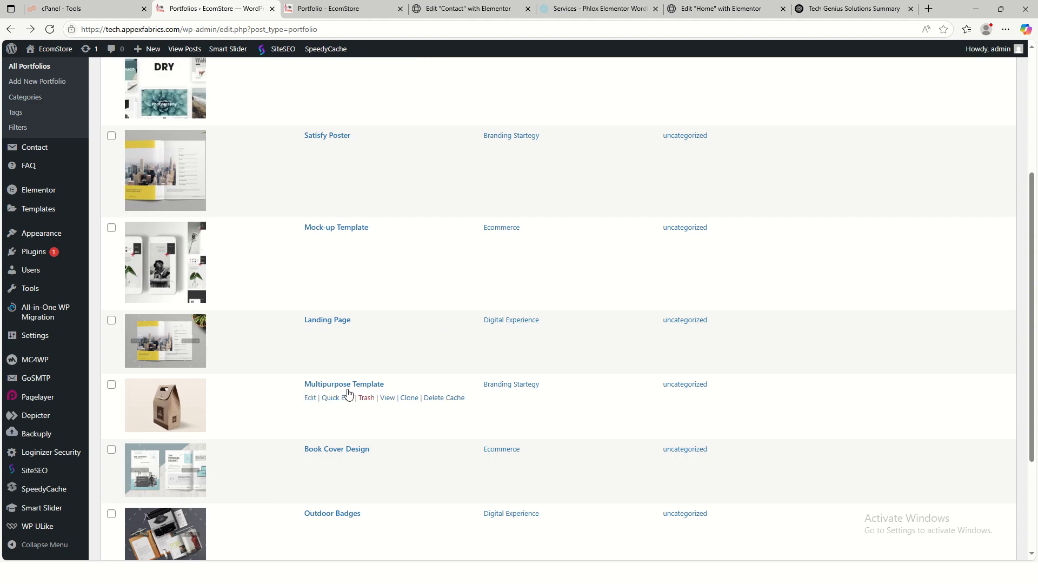
{"action": "scroll", "coordinate": [347, 394], "scroll_direction": "down", "scroll_amount": 2}
{"action": "scroll", "coordinate": [219, 379], "scroll_direction": "down", "scroll_amount": 1}
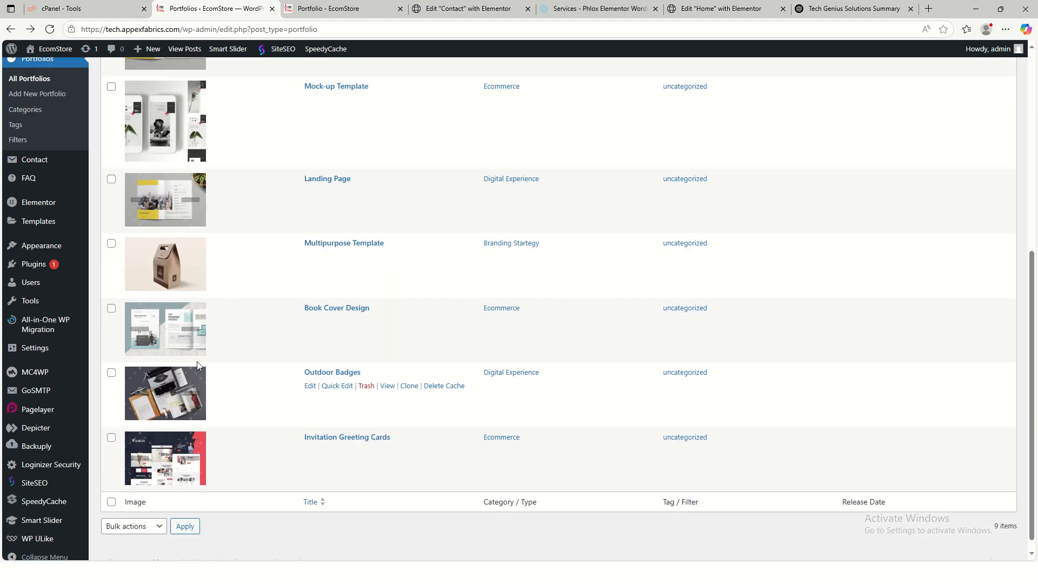
{"action": "scroll", "coordinate": [197, 362], "scroll_direction": "up", "scroll_amount": 2}
{"action": "scroll", "coordinate": [197, 361], "scroll_direction": "down", "scroll_amount": 2}
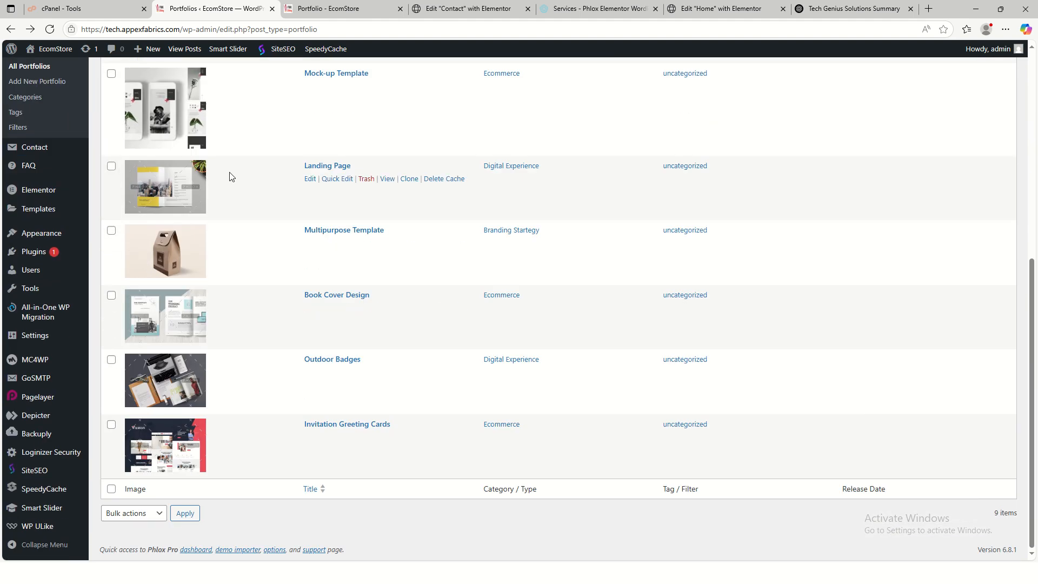
- Choose pro3 as Landing Page's featured image, save it, and return to the Portfolios list
{"action": "left_click", "coordinate": [310, 179]}
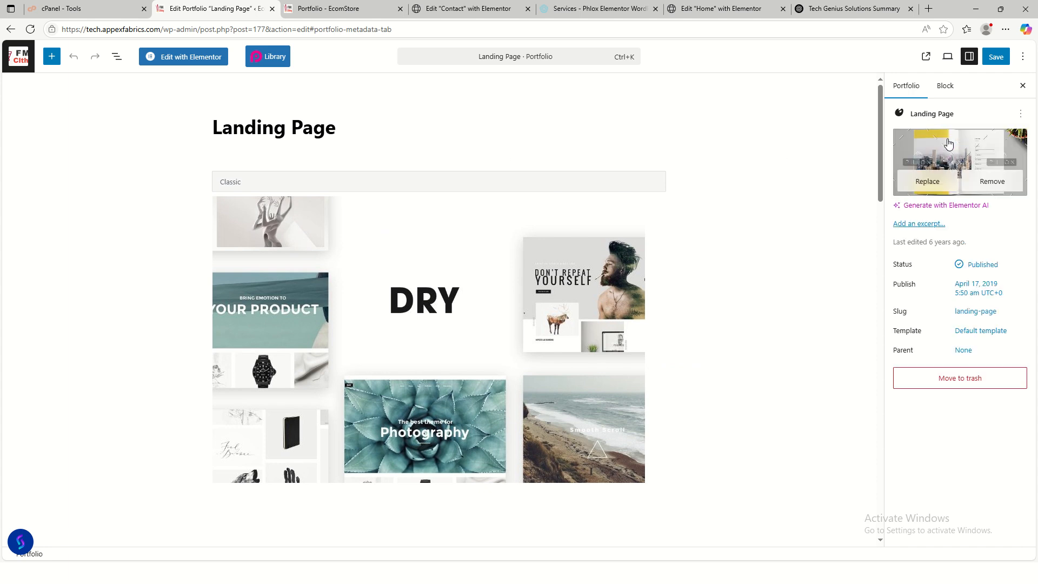
{"action": "left_click", "coordinate": [924, 178]}
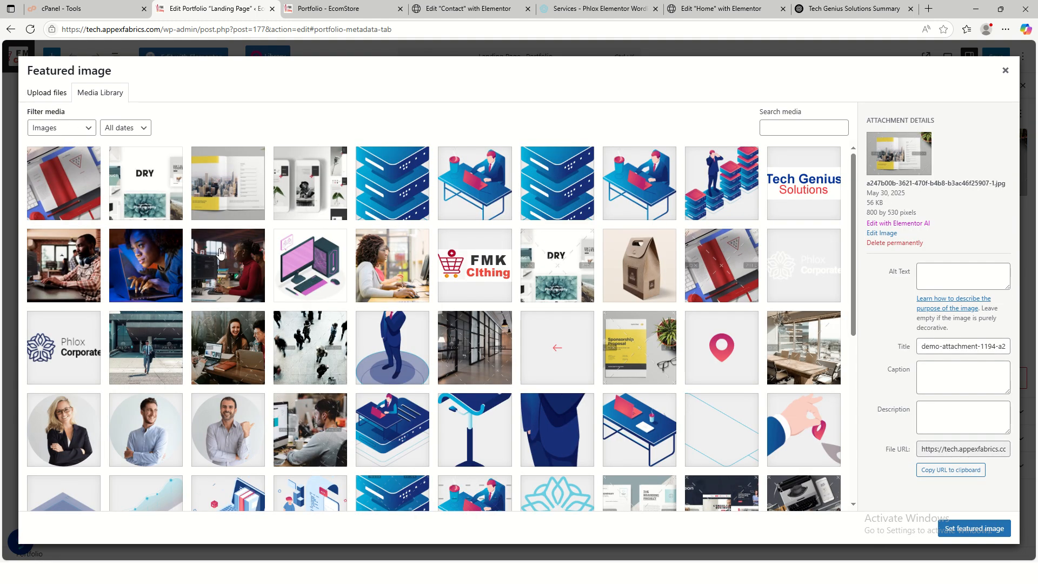
{"action": "left_click", "coordinate": [76, 190]}
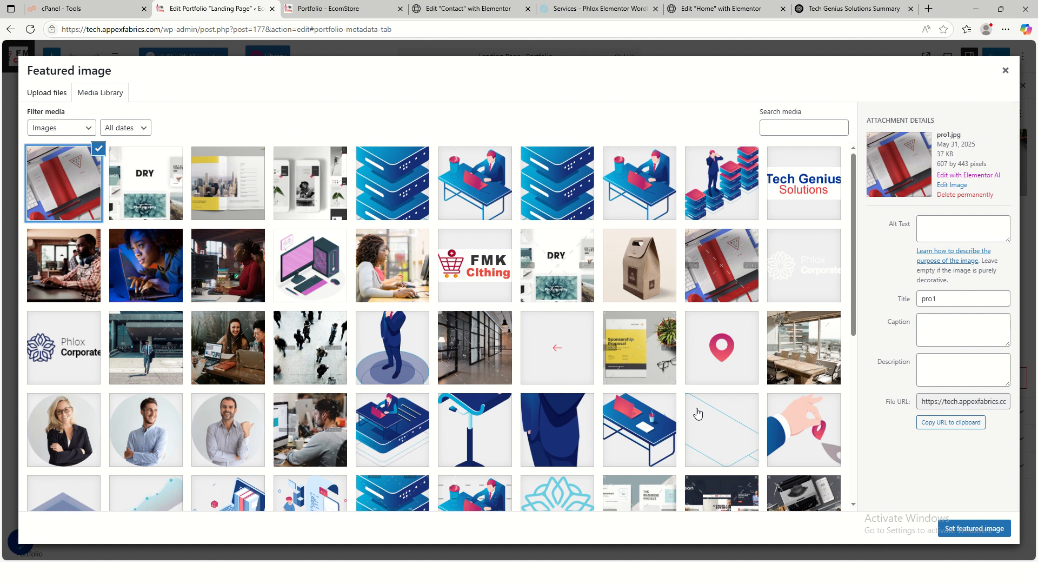
{"action": "left_click", "coordinate": [153, 190]}
{"action": "left_click", "coordinate": [227, 205]}
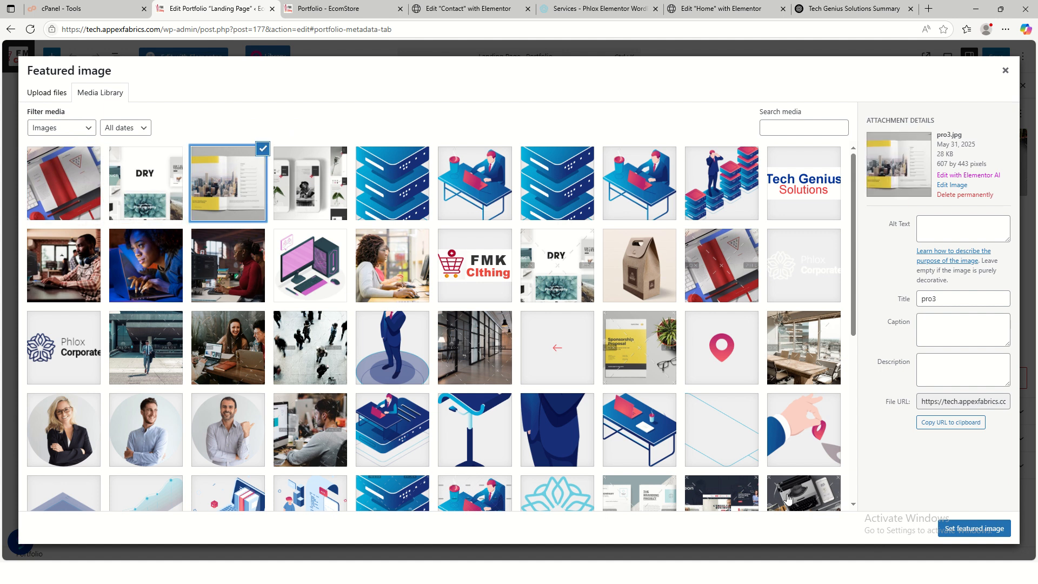
{"action": "left_click", "coordinate": [974, 528]}
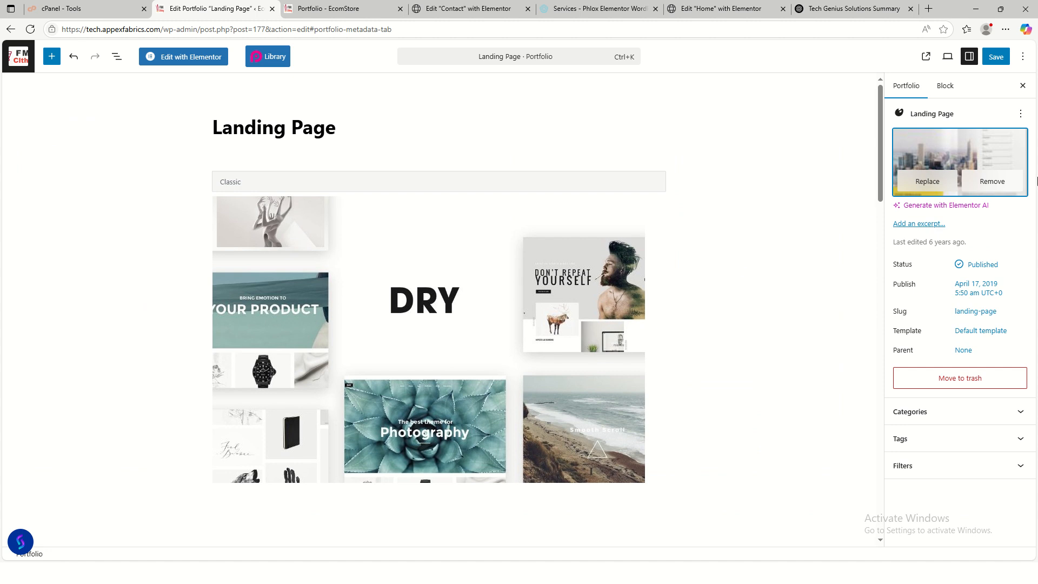
{"action": "left_click", "coordinate": [996, 56]}
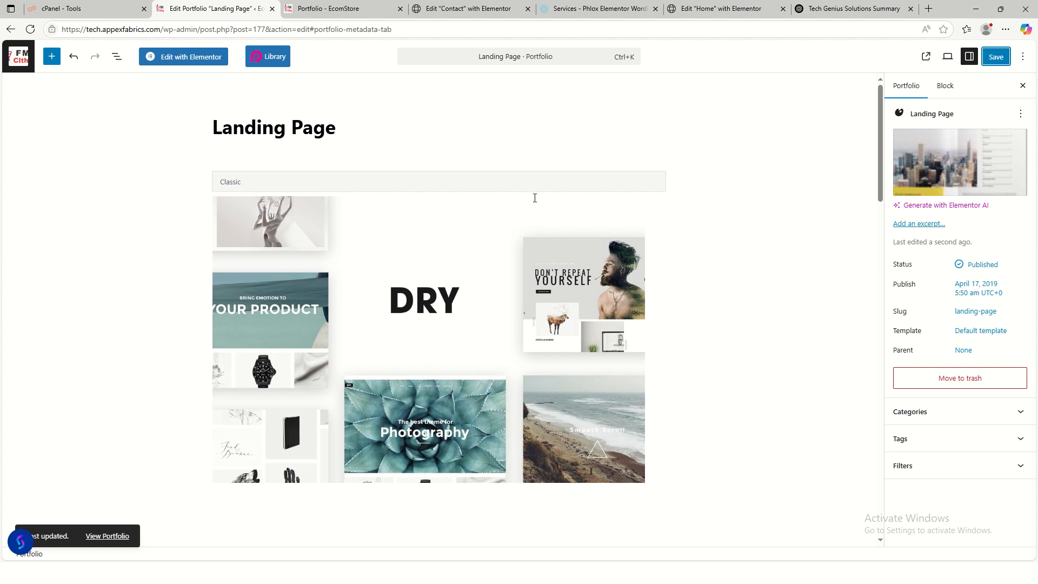
{"action": "left_click", "coordinate": [997, 56]}
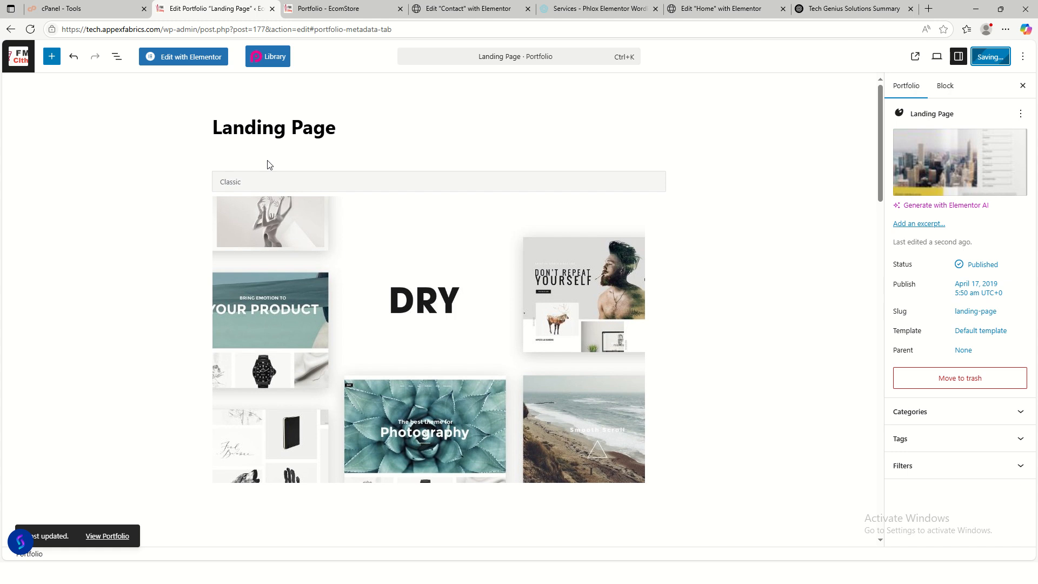
{"action": "left_click", "coordinate": [10, 30]}
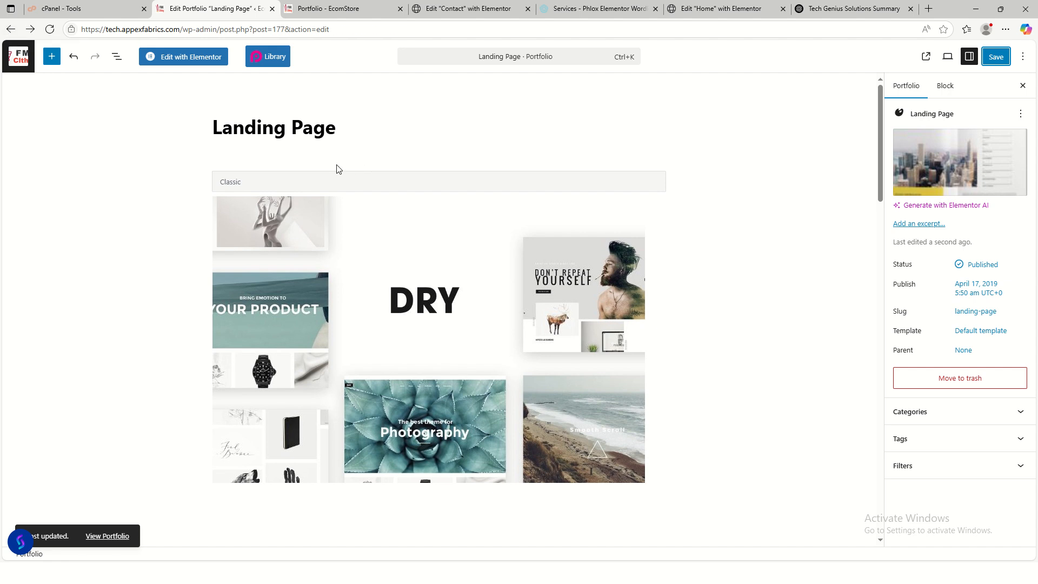
{"action": "left_click", "coordinate": [30, 63]}
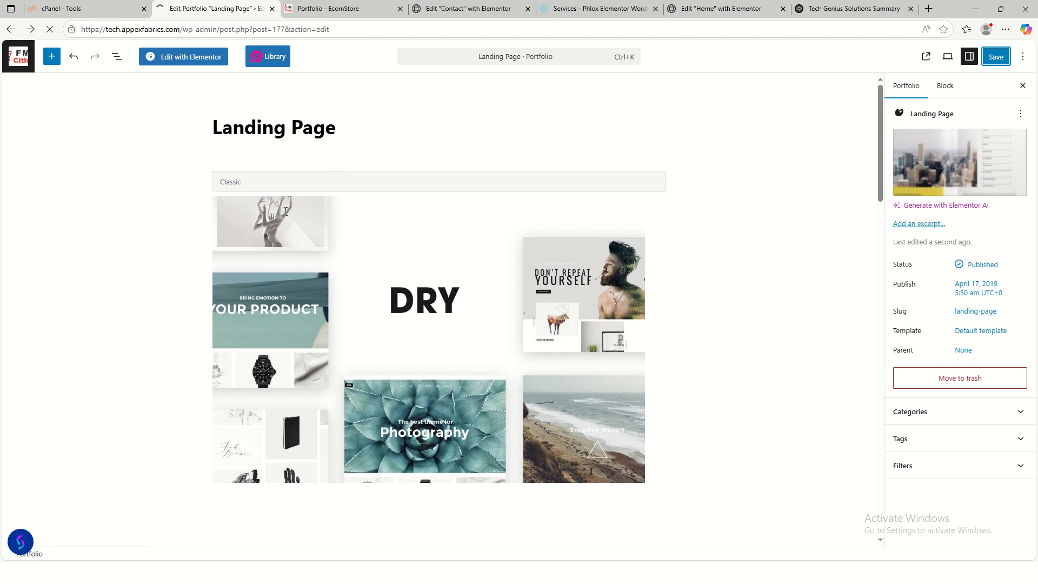
- Set a red-and-white brochure image as Book Cover Design's featured image and save it
{"action": "scroll", "coordinate": [242, 340], "scroll_direction": "down", "scroll_amount": 1}
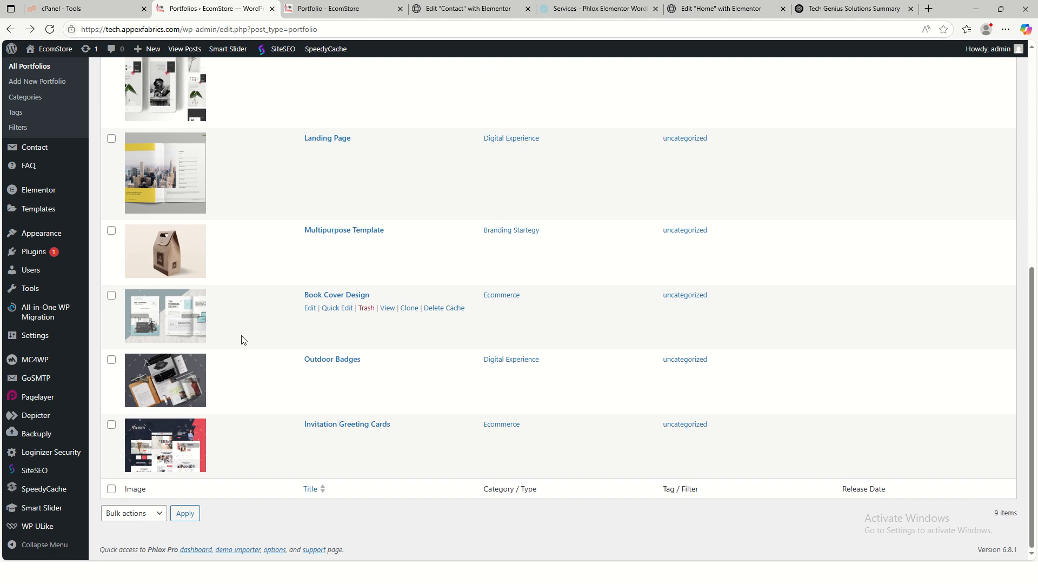
{"action": "left_click", "coordinate": [311, 310]}
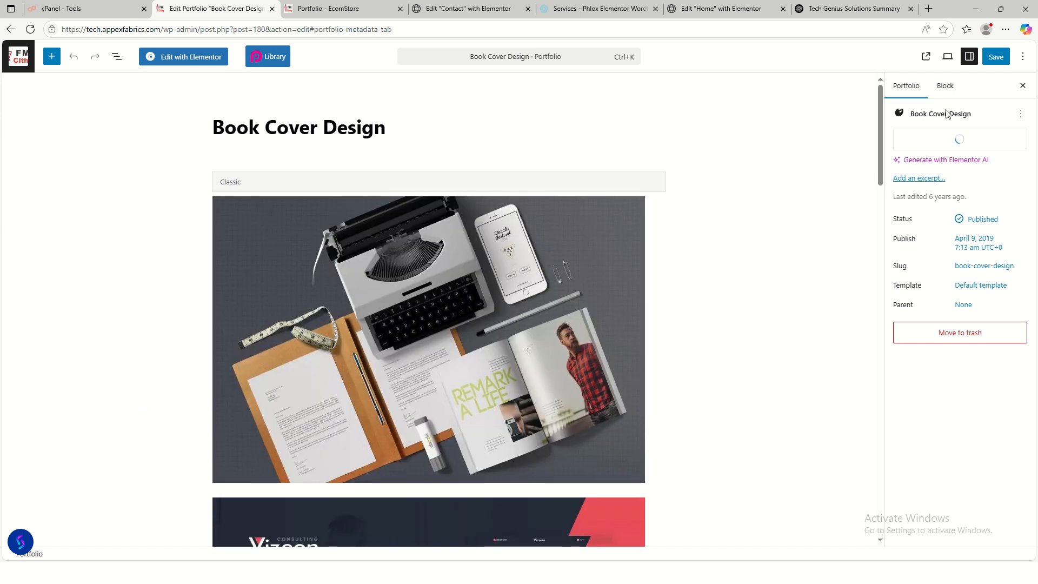
{"action": "left_click", "coordinate": [925, 149]}
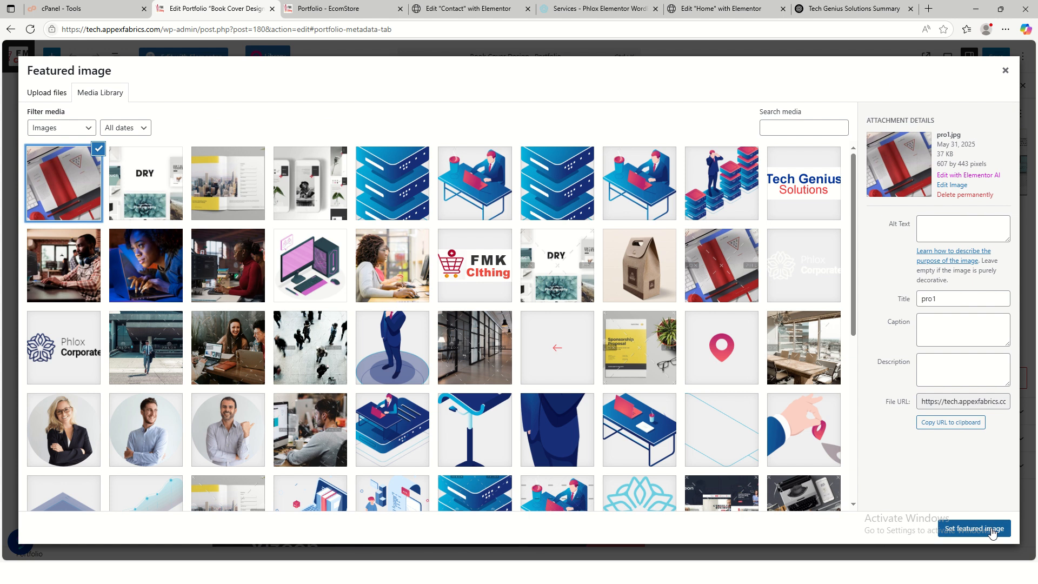
{"action": "left_click", "coordinate": [993, 533]}
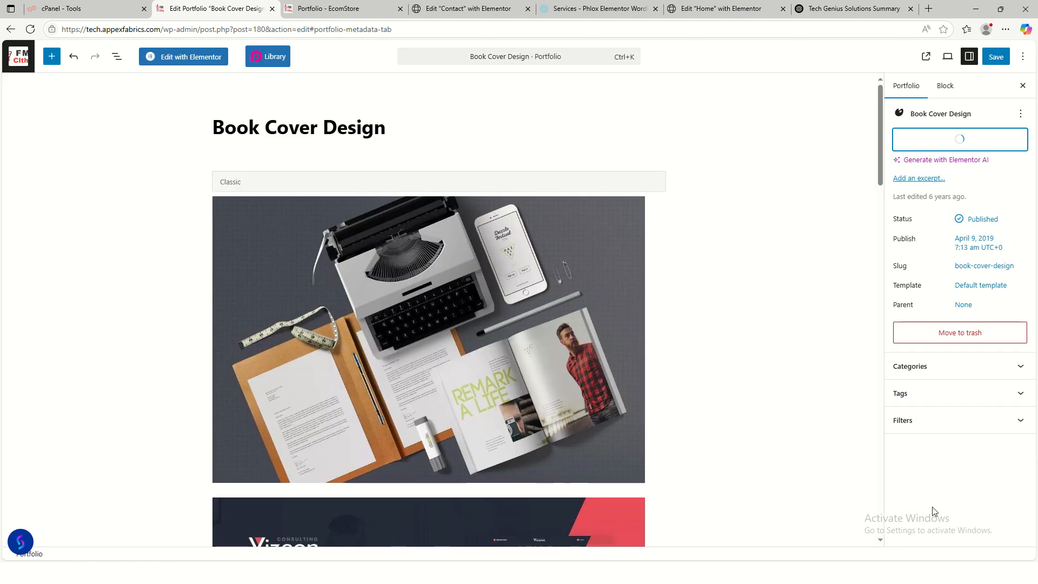
{"action": "left_click", "coordinate": [997, 57]}
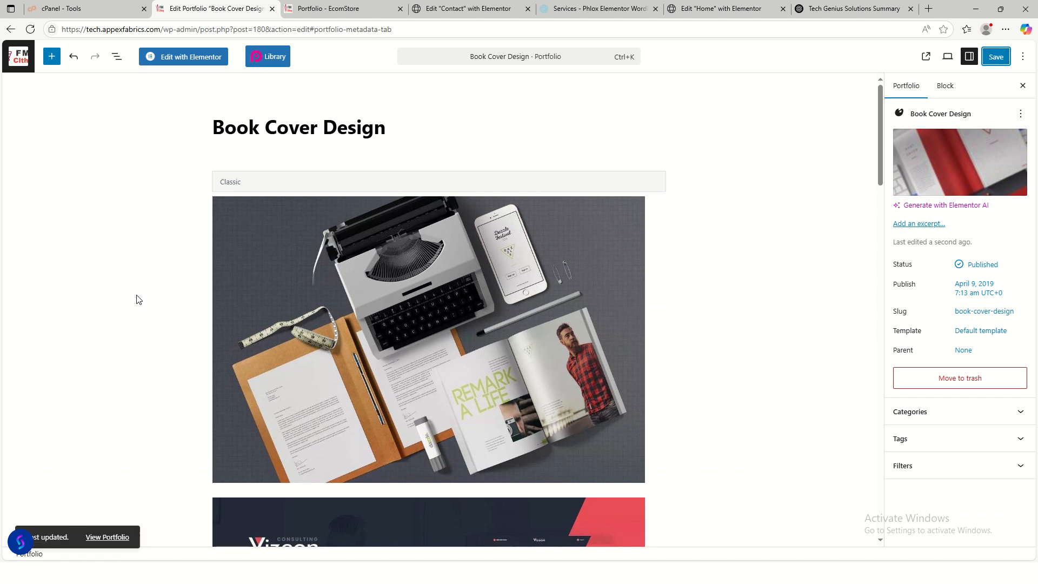
{"action": "left_click", "coordinate": [10, 31]}
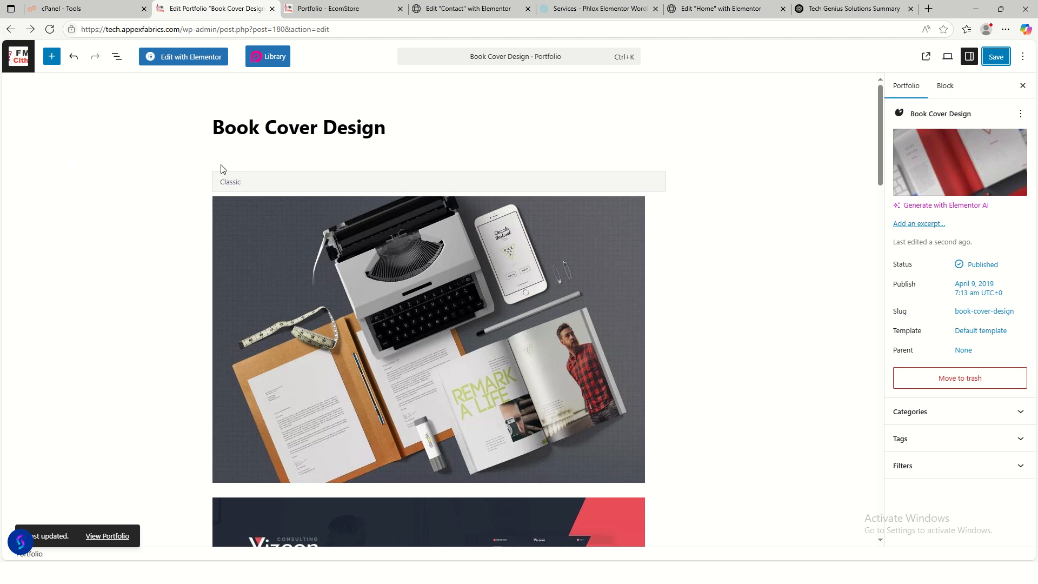
{"action": "left_click", "coordinate": [19, 56]}
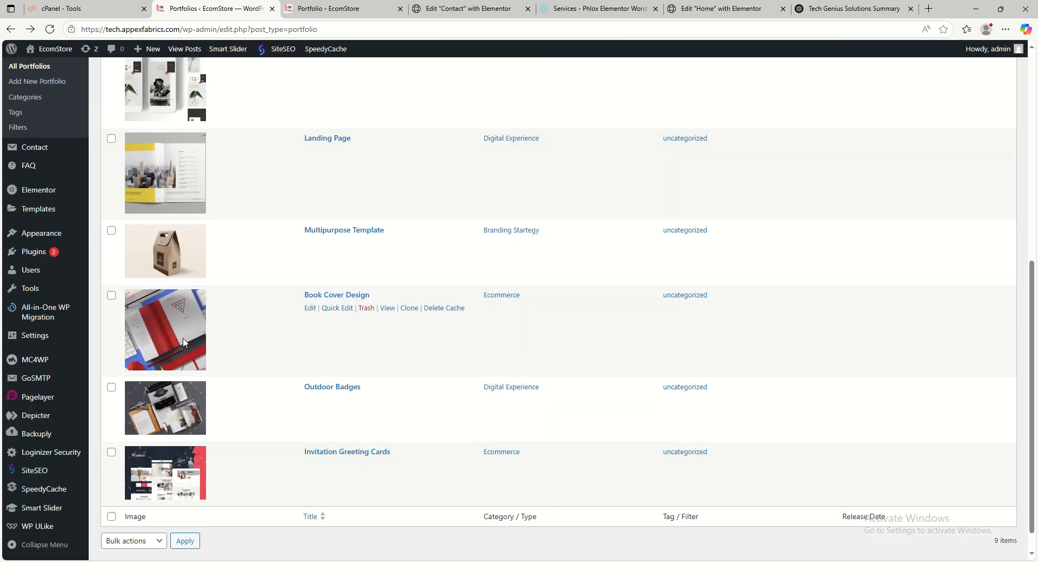
- Move Outdoor Badges and Invitation Greeting Cards to the Trash with a bulk action
{"action": "scroll", "coordinate": [264, 393], "scroll_direction": "down", "scroll_amount": 1}
{"action": "left_click", "coordinate": [112, 360]}
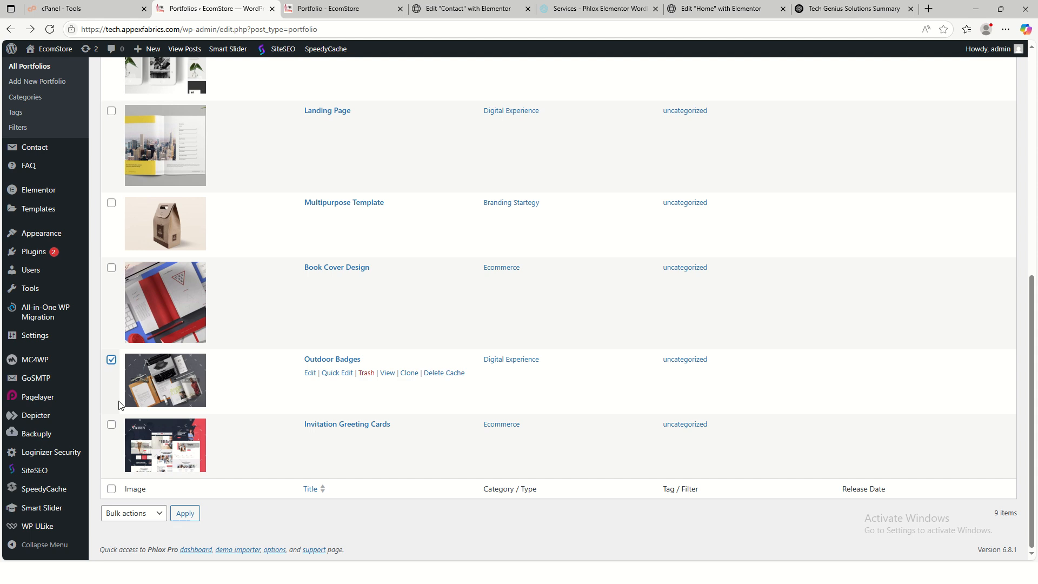
{"action": "left_click", "coordinate": [111, 425]}
{"action": "scroll", "coordinate": [219, 334], "scroll_direction": "up", "scroll_amount": 8}
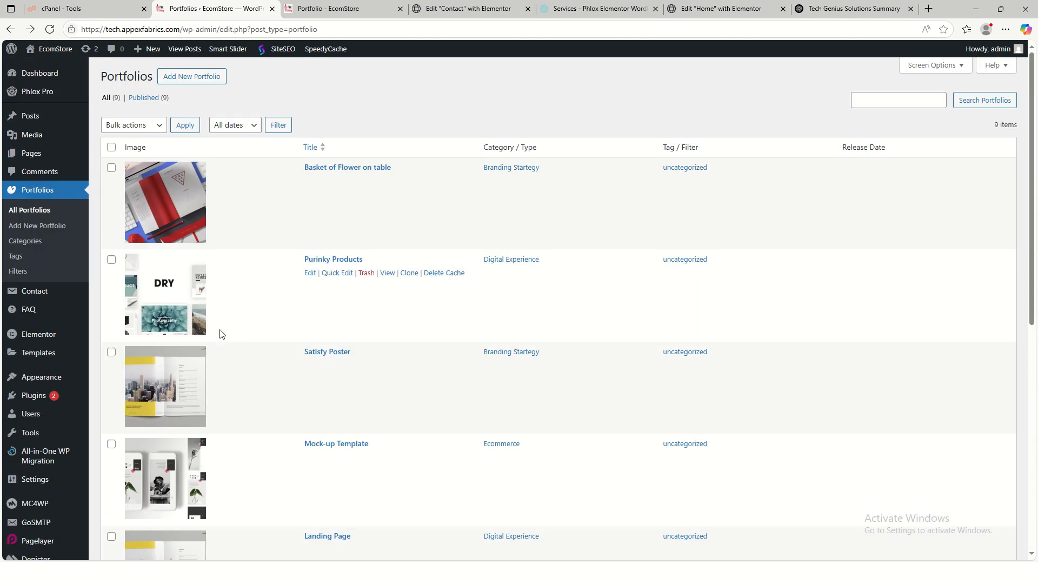
{"action": "left_click", "coordinate": [129, 126]}
{"action": "left_click", "coordinate": [129, 172]}
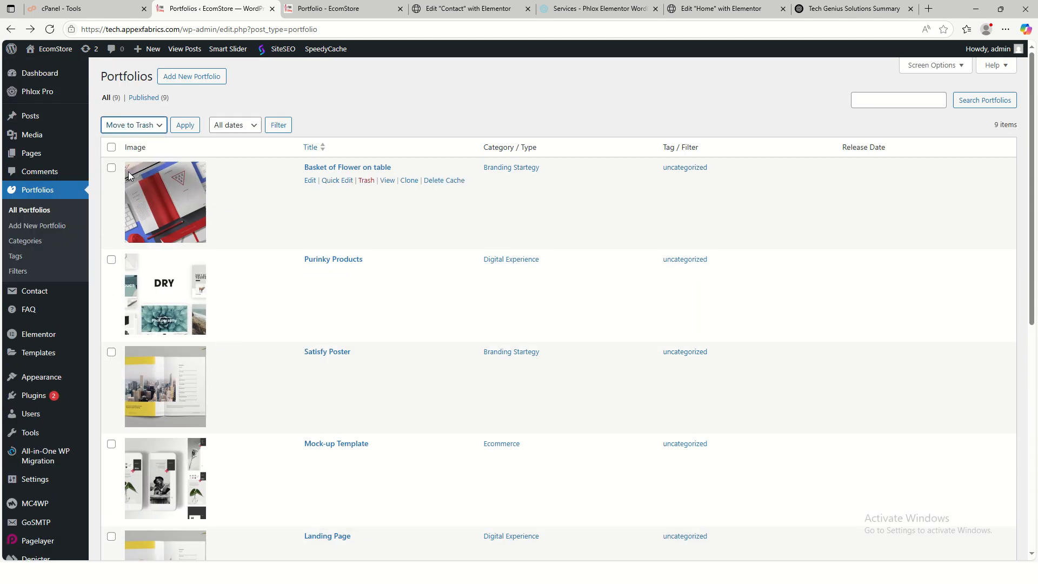
{"action": "left_click", "coordinate": [185, 124]}
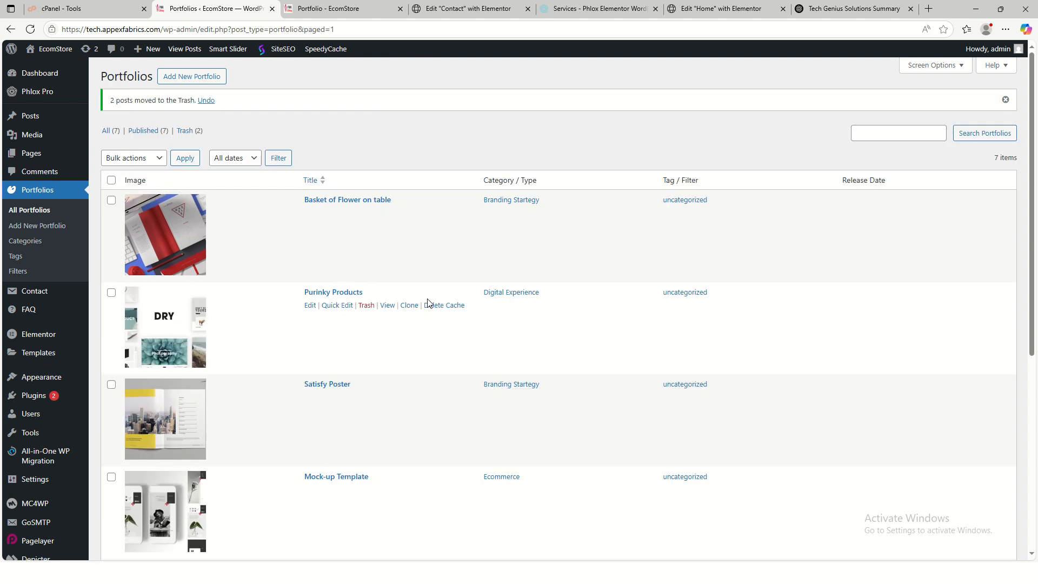
- Permanently delete both trashed items, then view the live portfolio page
{"action": "scroll", "coordinate": [381, 281], "scroll_direction": "down", "scroll_amount": 3}
{"action": "scroll", "coordinate": [382, 281], "scroll_direction": "up", "scroll_amount": 3}
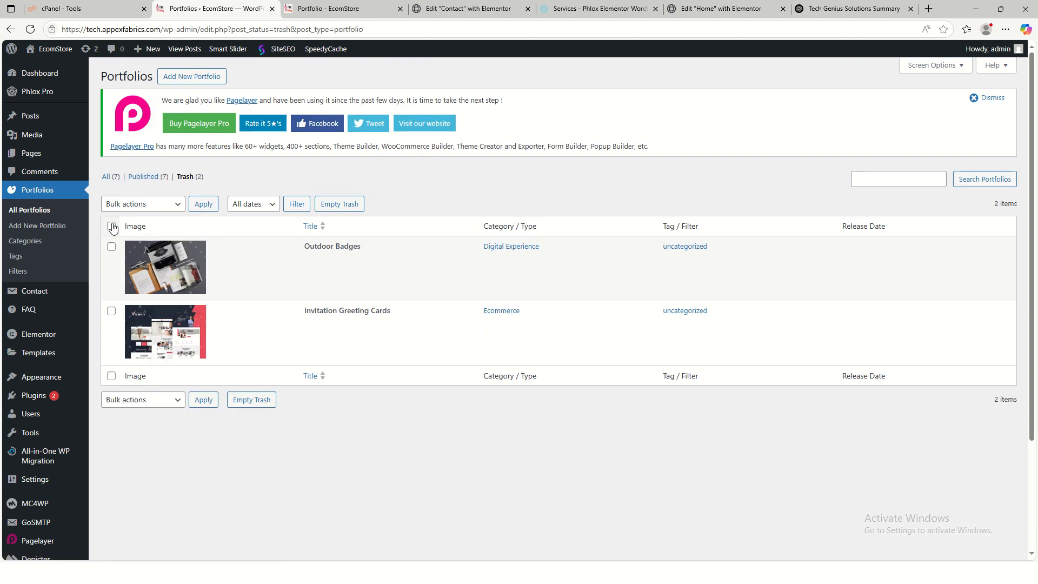
{"action": "left_click", "coordinate": [112, 227]}
{"action": "left_click", "coordinate": [116, 205]}
{"action": "left_click", "coordinate": [138, 249]}
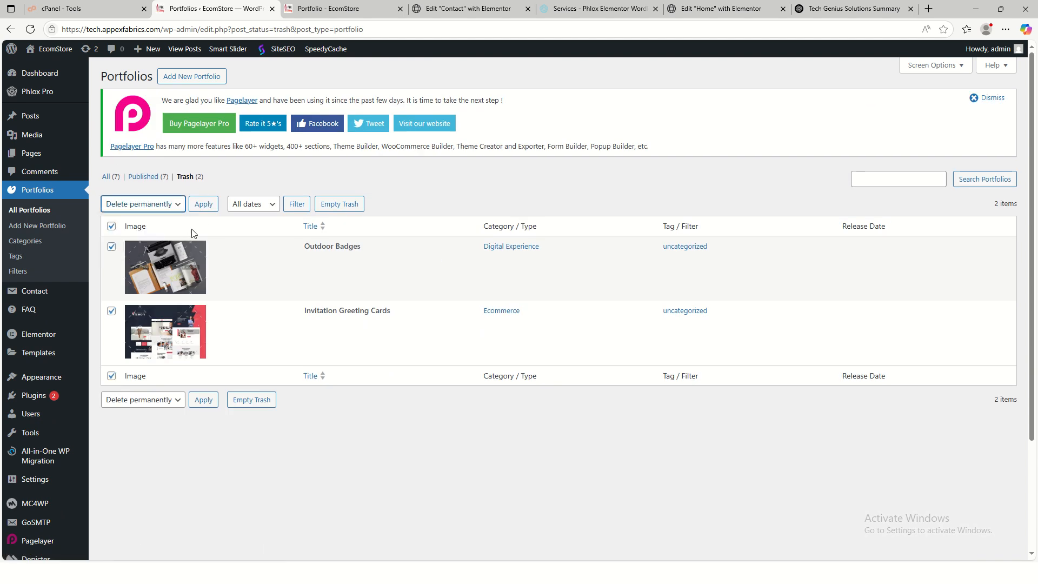
{"action": "left_click", "coordinate": [203, 204]}
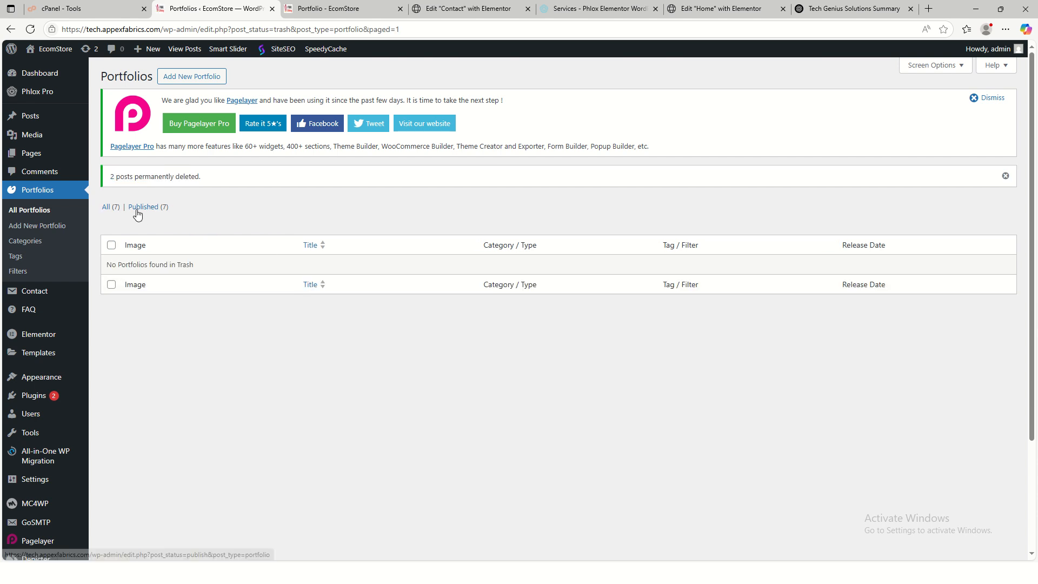
{"action": "left_click", "coordinate": [137, 208]}
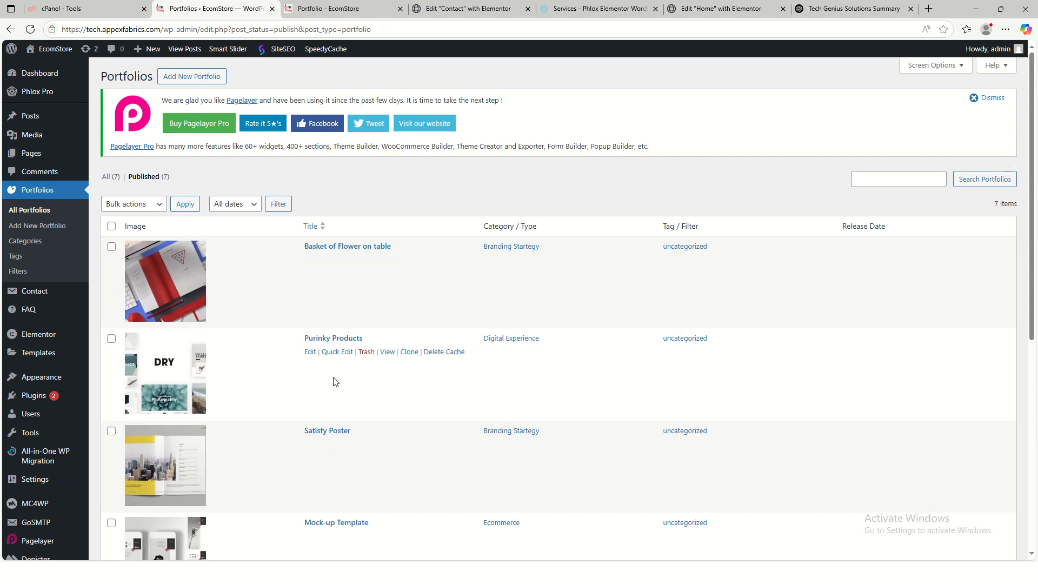
{"action": "left_click", "coordinate": [332, 8]}
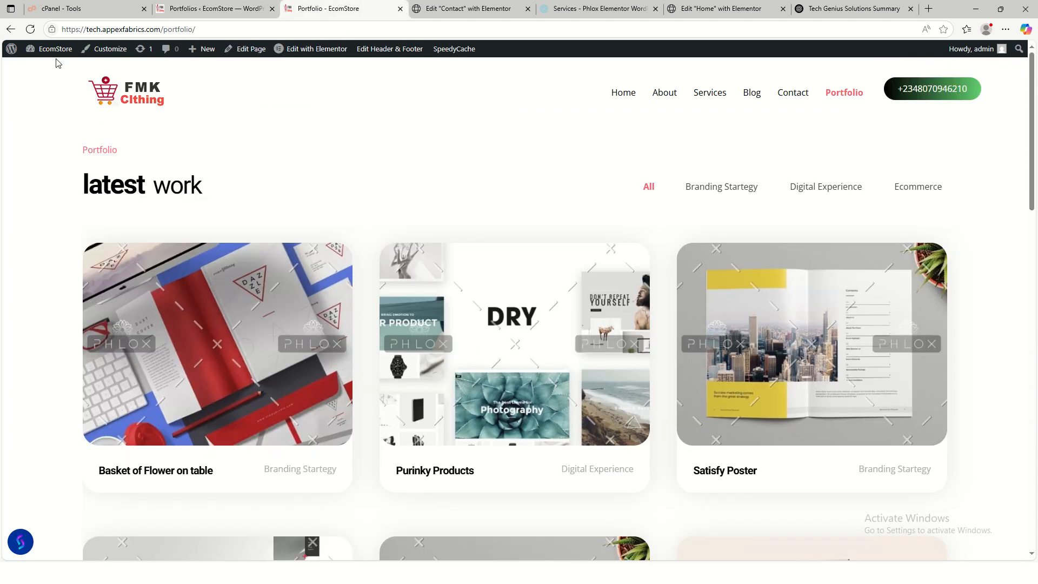
- Reload the live Portfolio page and check the Branding Strategy, Digital Experience and Ecommerce filters
{"action": "left_click", "coordinate": [30, 30]}
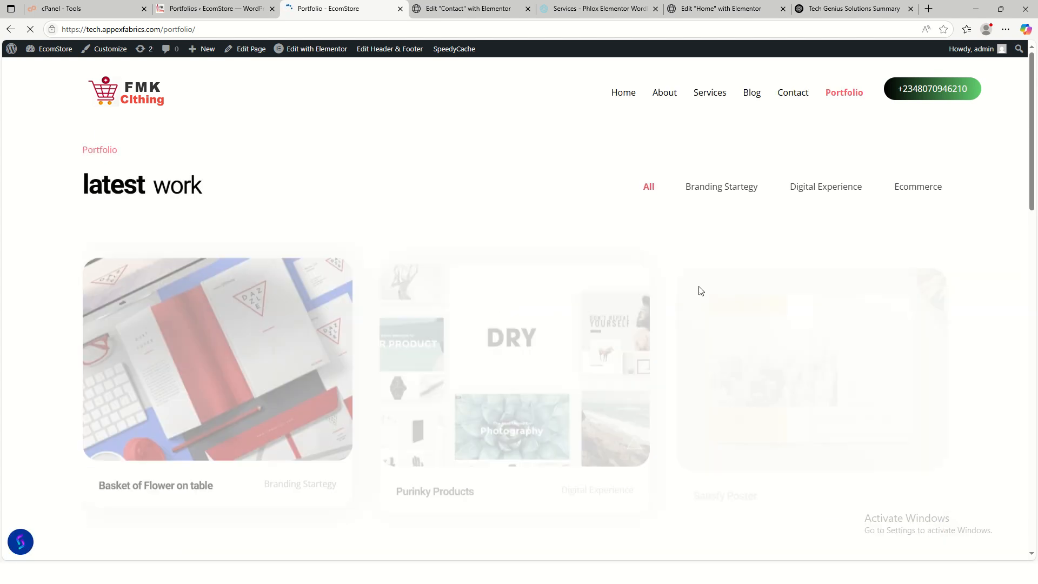
{"action": "scroll", "coordinate": [400, 352], "scroll_direction": "down", "scroll_amount": 5}
{"action": "scroll", "coordinate": [400, 352], "scroll_direction": "down", "scroll_amount": 9}
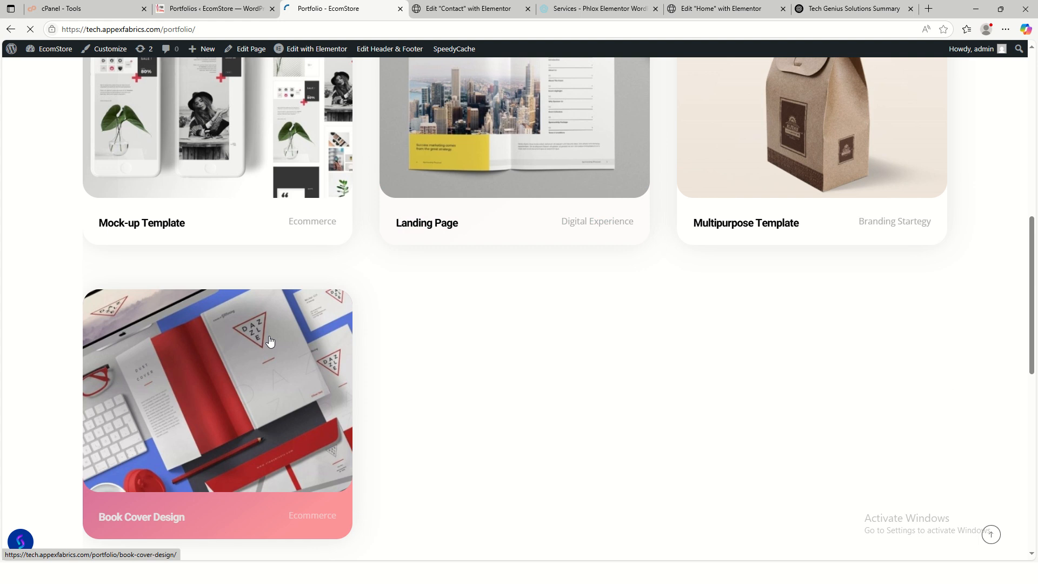
{"action": "scroll", "coordinate": [709, 364], "scroll_direction": "up", "scroll_amount": 12}
{"action": "scroll", "coordinate": [645, 377], "scroll_direction": "up", "scroll_amount": 2}
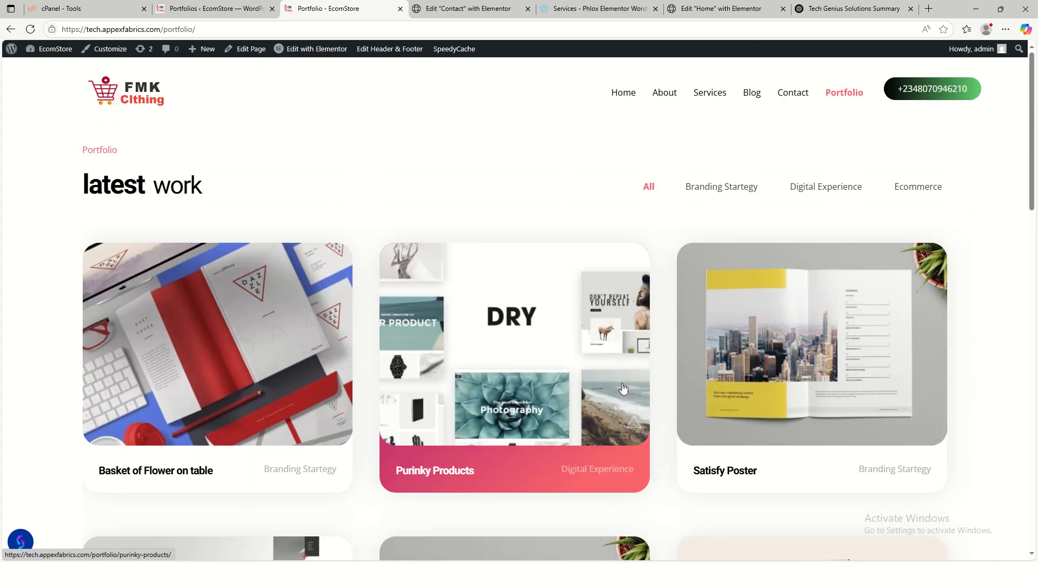
{"action": "left_click", "coordinate": [748, 187]}
{"action": "scroll", "coordinate": [723, 210], "scroll_direction": "down", "scroll_amount": 12}
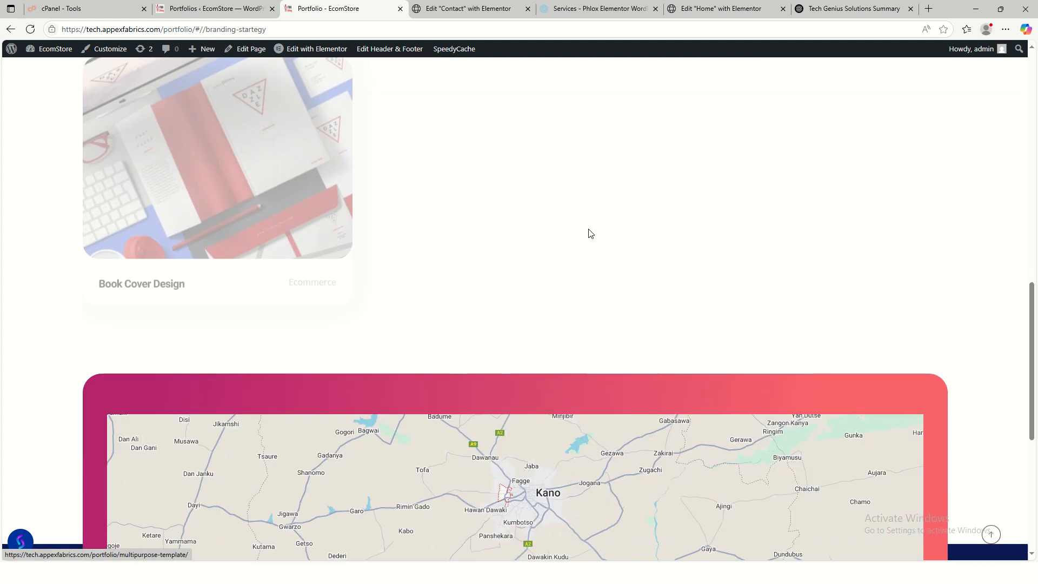
{"action": "scroll", "coordinate": [754, 299], "scroll_direction": "up", "scroll_amount": 9}
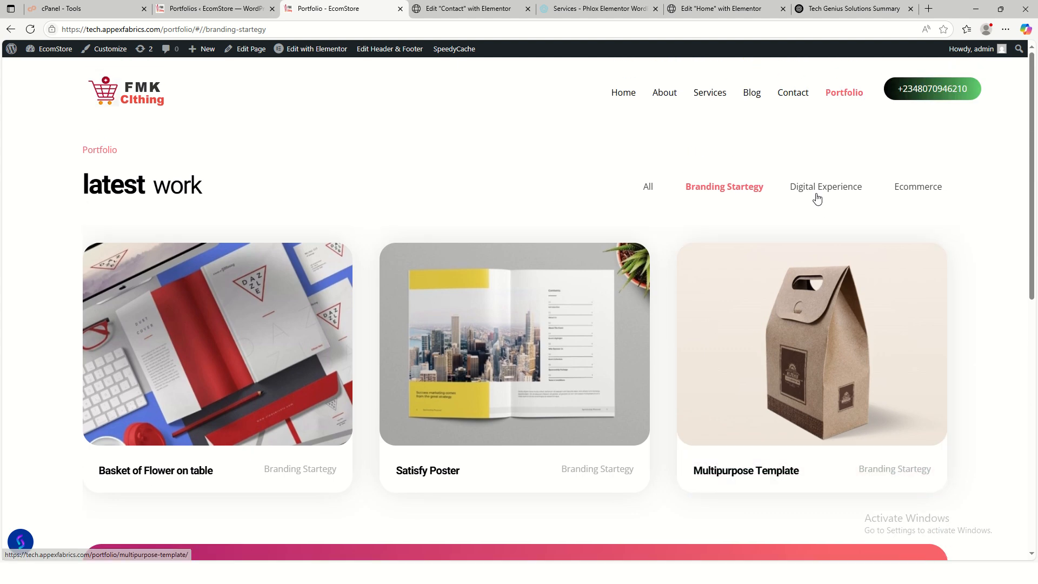
{"action": "left_click", "coordinate": [815, 189]}
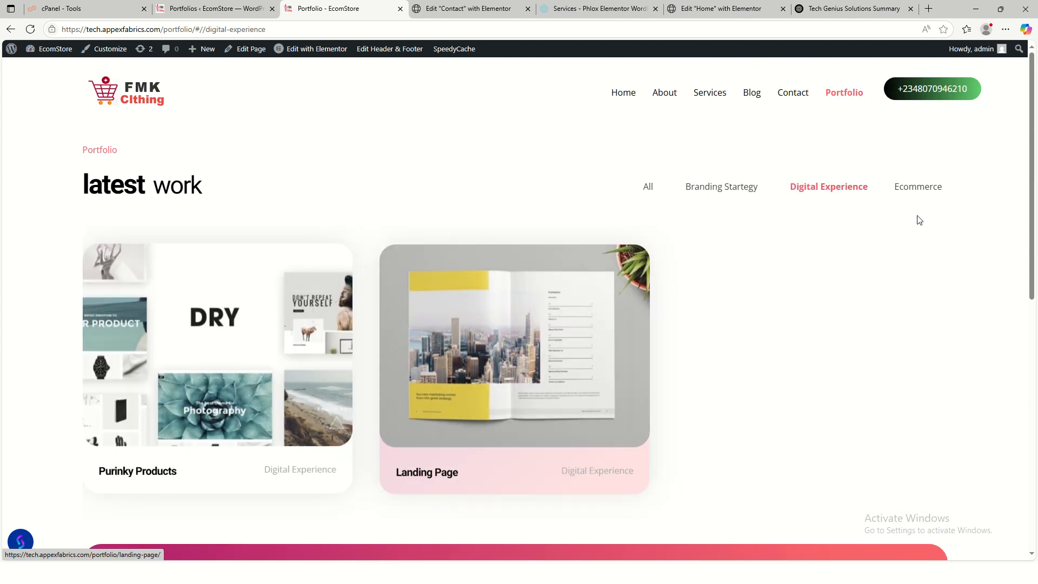
{"action": "left_click", "coordinate": [919, 187]}
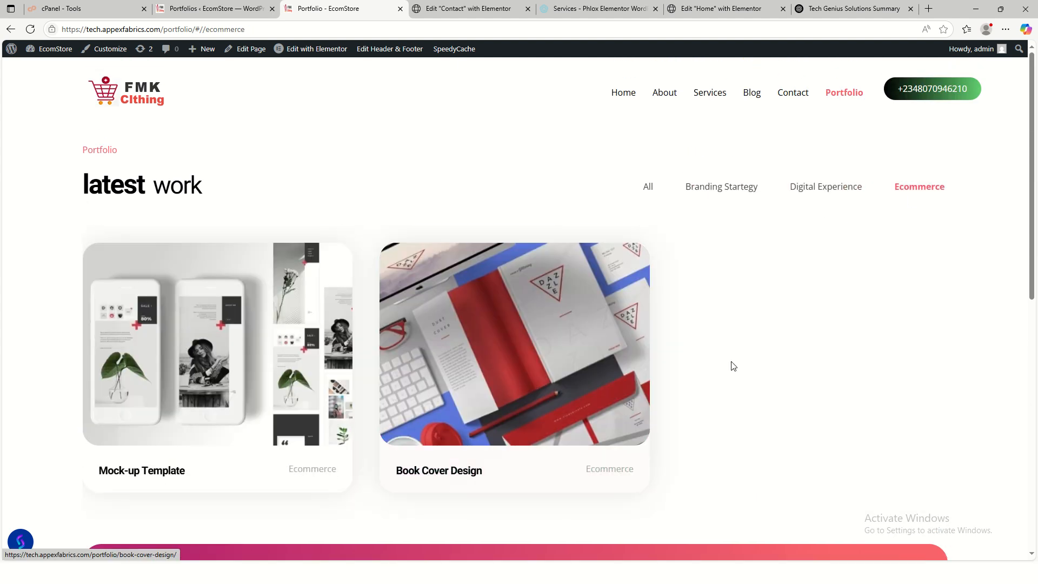
{"action": "scroll", "coordinate": [579, 338], "scroll_direction": "down", "scroll_amount": 5}
{"action": "scroll", "coordinate": [581, 342], "scroll_direction": "down", "scroll_amount": 3}
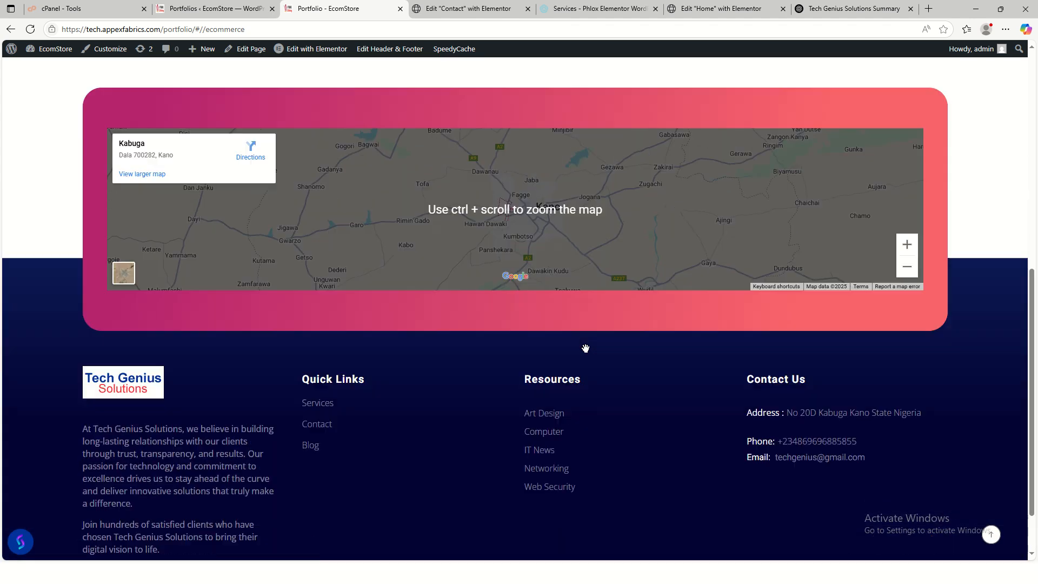
{"action": "scroll", "coordinate": [615, 185], "scroll_direction": "up", "scroll_amount": 8}
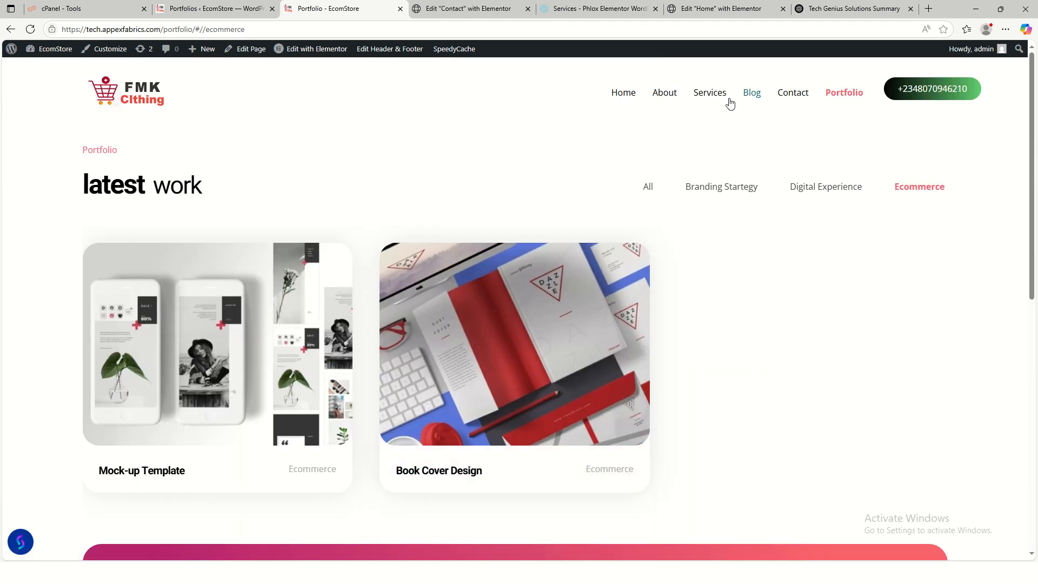
- Open the live Blog page and scroll through its posts
{"action": "left_click", "coordinate": [749, 100]}
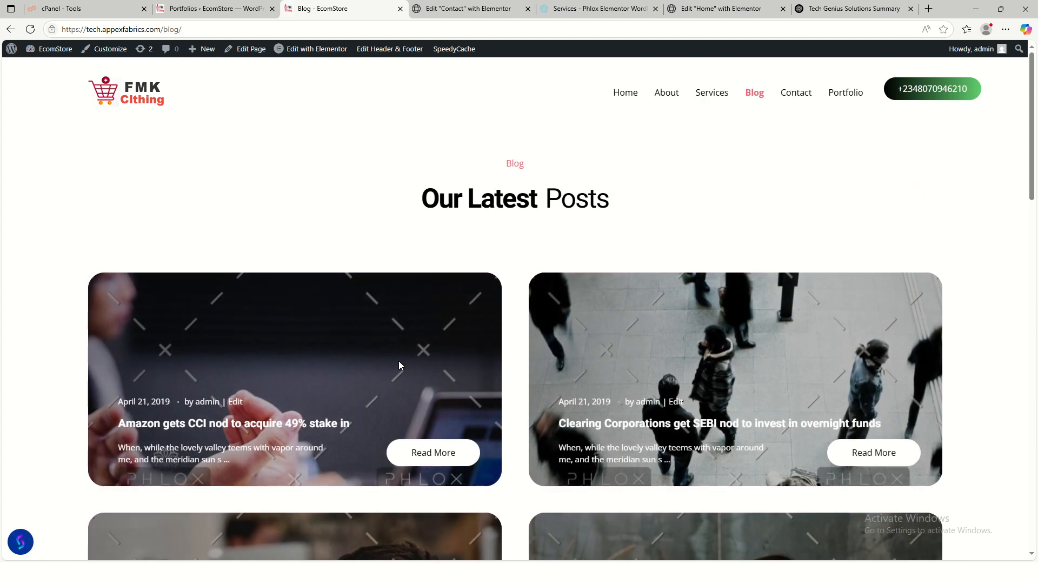
{"action": "scroll", "coordinate": [399, 365], "scroll_direction": "down", "scroll_amount": 3}
{"action": "scroll", "coordinate": [427, 368], "scroll_direction": "up", "scroll_amount": 3}
- In the admin, open Posts > All Posts to list the eight published posts
{"action": "left_click", "coordinate": [219, 9]}
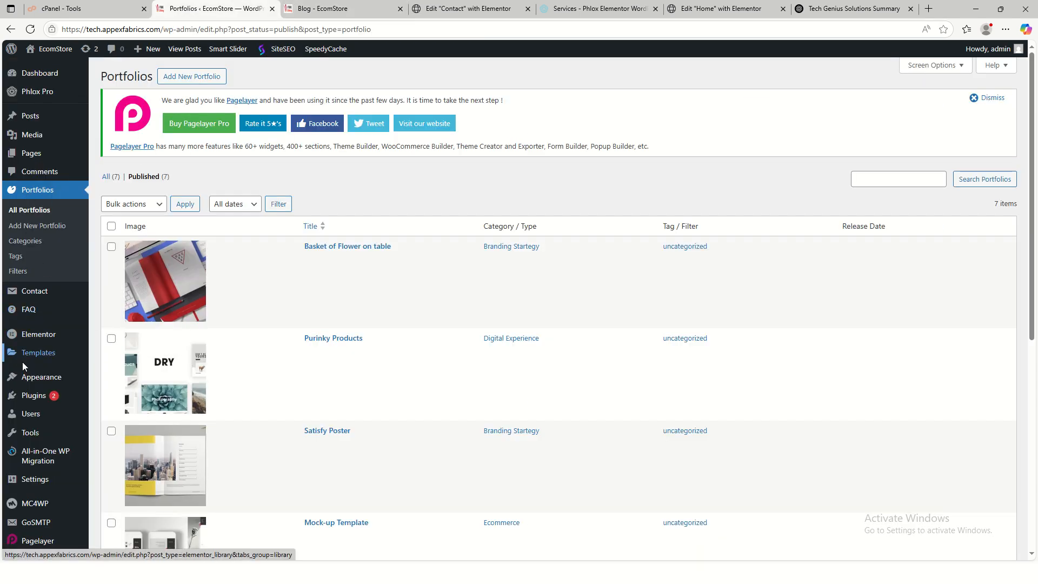
{"action": "mouse_move", "coordinate": [38, 416]}
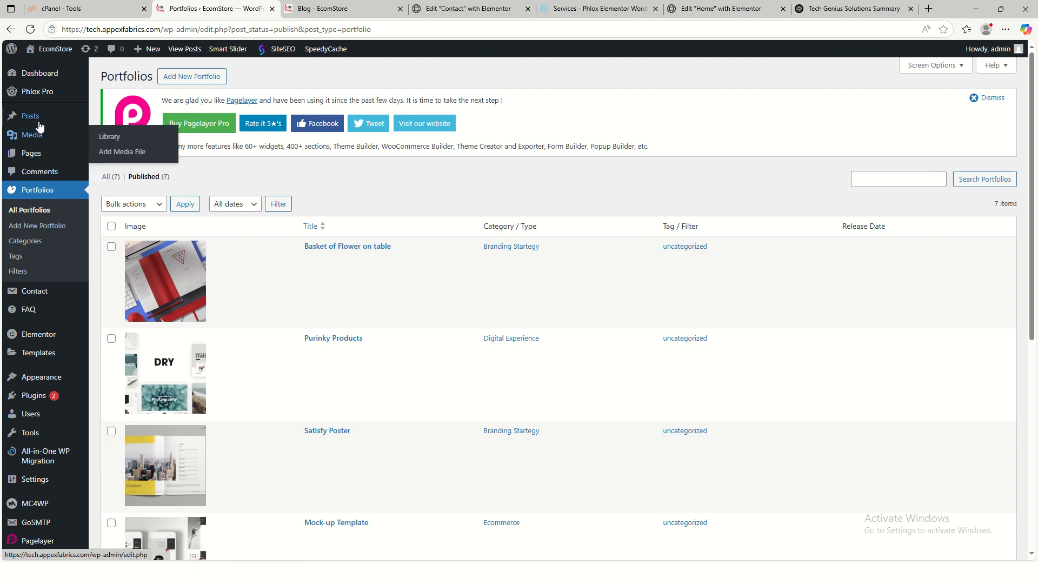
{"action": "mouse_move", "coordinate": [39, 123]}
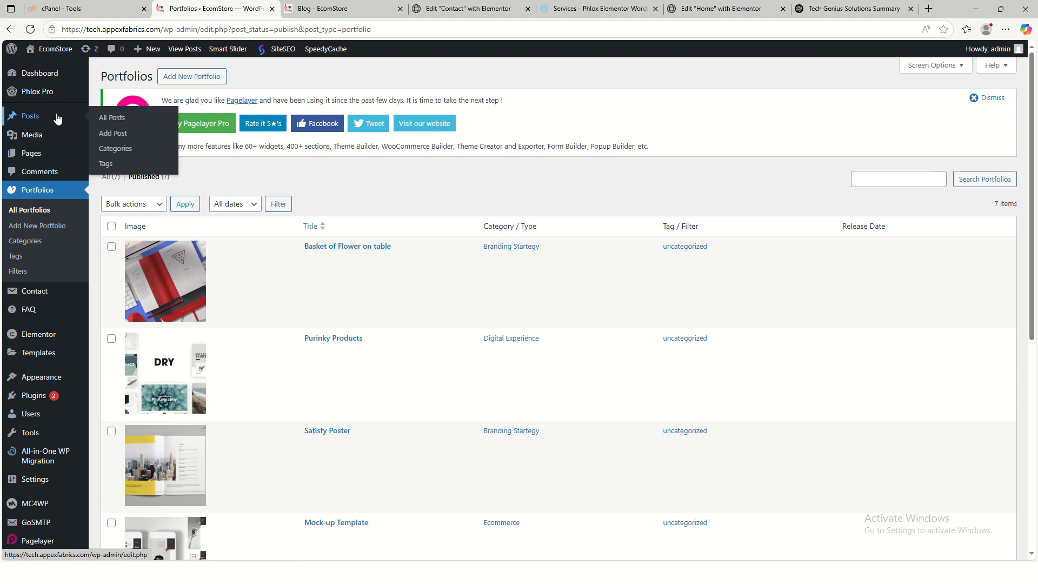
{"action": "left_click", "coordinate": [106, 123]}
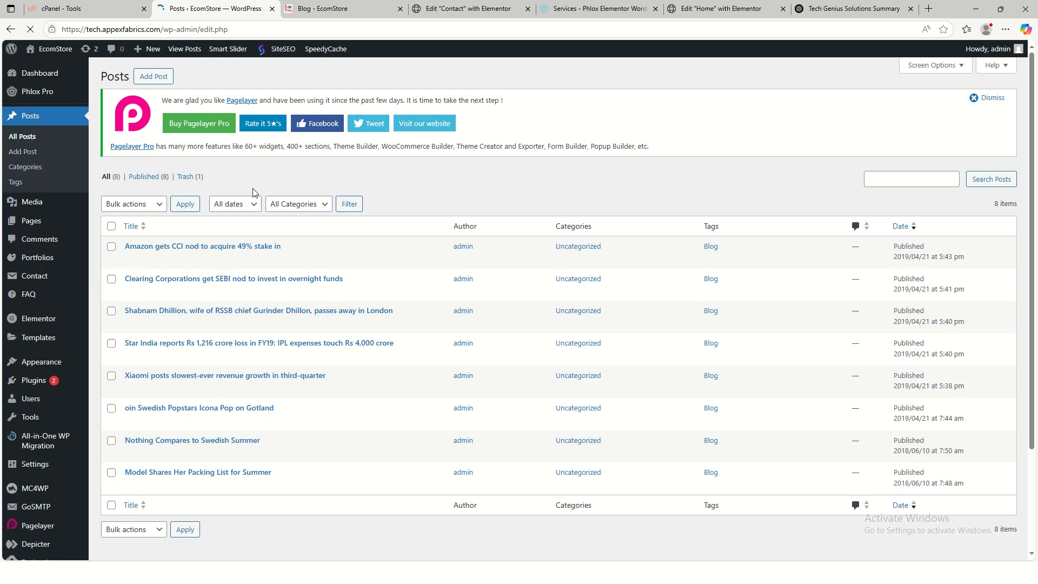
{"action": "scroll", "coordinate": [215, 329], "scroll_direction": "down", "scroll_amount": 2}
{"action": "scroll", "coordinate": [215, 329], "scroll_direction": "up", "scroll_amount": 2}
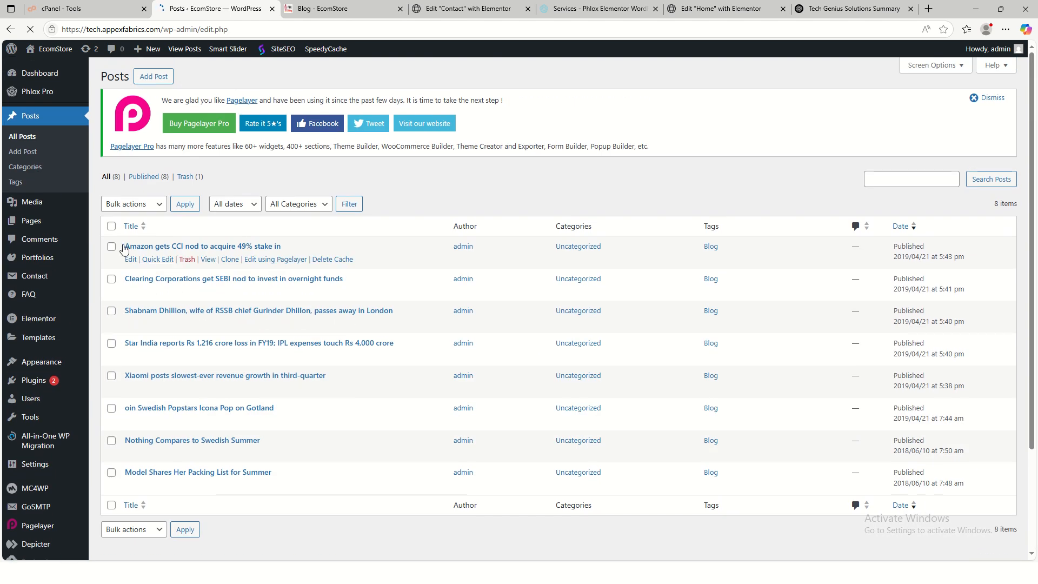
- Ask ChatGPT for six detailed Tech Genius Solutions blog posts
{"action": "left_click", "coordinate": [707, 13]}
{"action": "key", "text": "ctrl+Tab"}
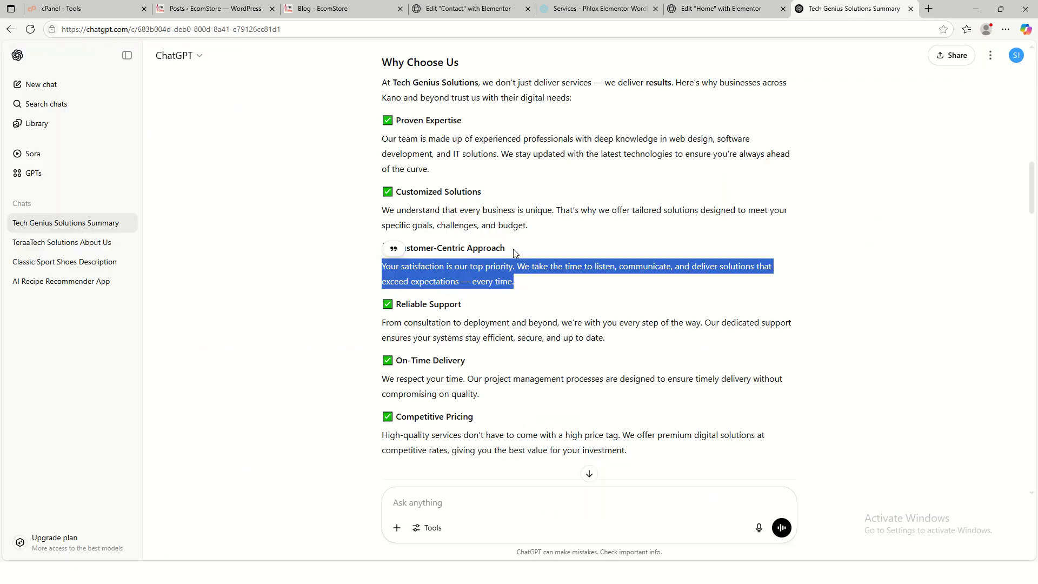
{"action": "scroll", "coordinate": [498, 287], "scroll_direction": "up", "scroll_amount": 2}
{"action": "scroll", "coordinate": [487, 379], "scroll_direction": "down", "scroll_amount": 10}
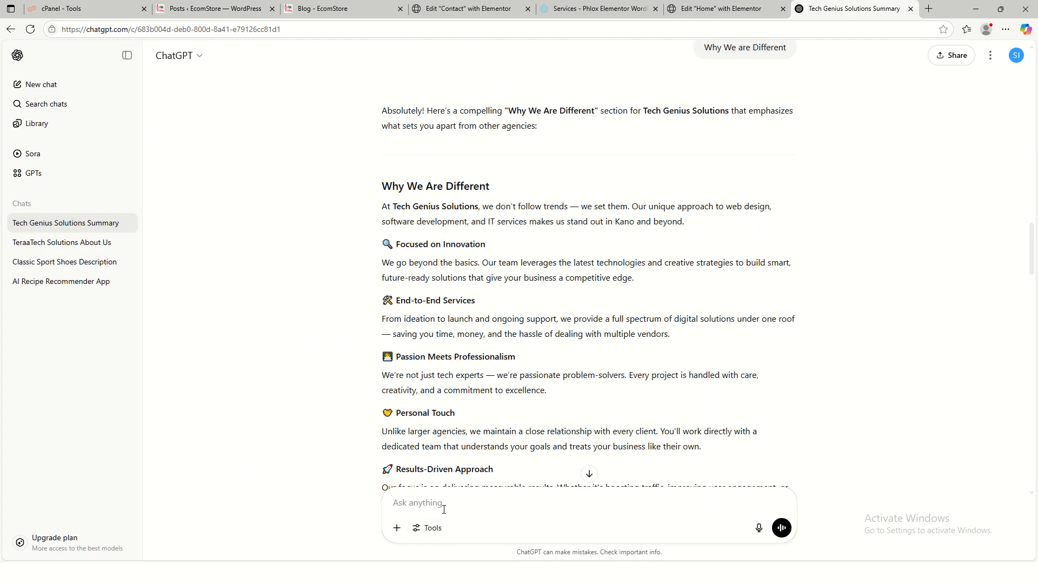
{"action": "type", "text": "G"}
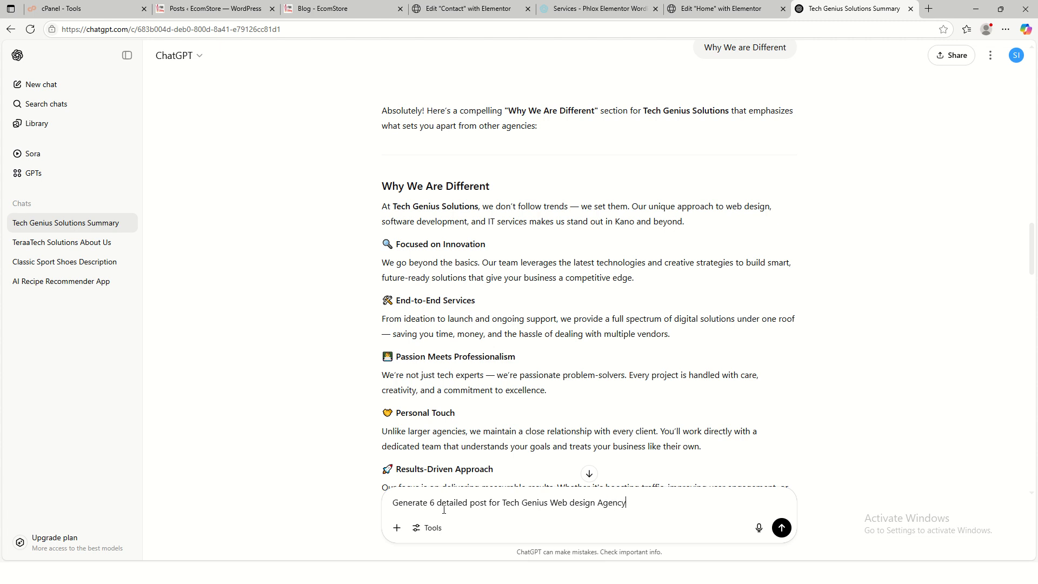
{"action": "key", "text": "Return"}
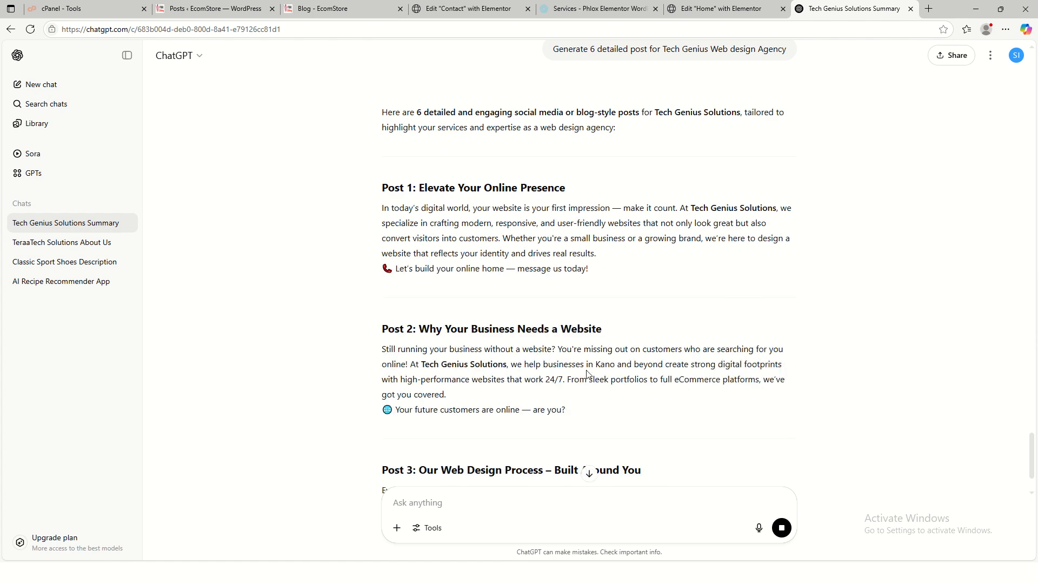
- Ask ChatGPT to make the posts more detailed, then select Post 1's title
{"action": "scroll", "coordinate": [590, 377], "scroll_direction": "down", "scroll_amount": 2}
{"action": "scroll", "coordinate": [591, 381], "scroll_direction": "down", "scroll_amount": 2}
{"action": "scroll", "coordinate": [598, 394], "scroll_direction": "down", "scroll_amount": 4}
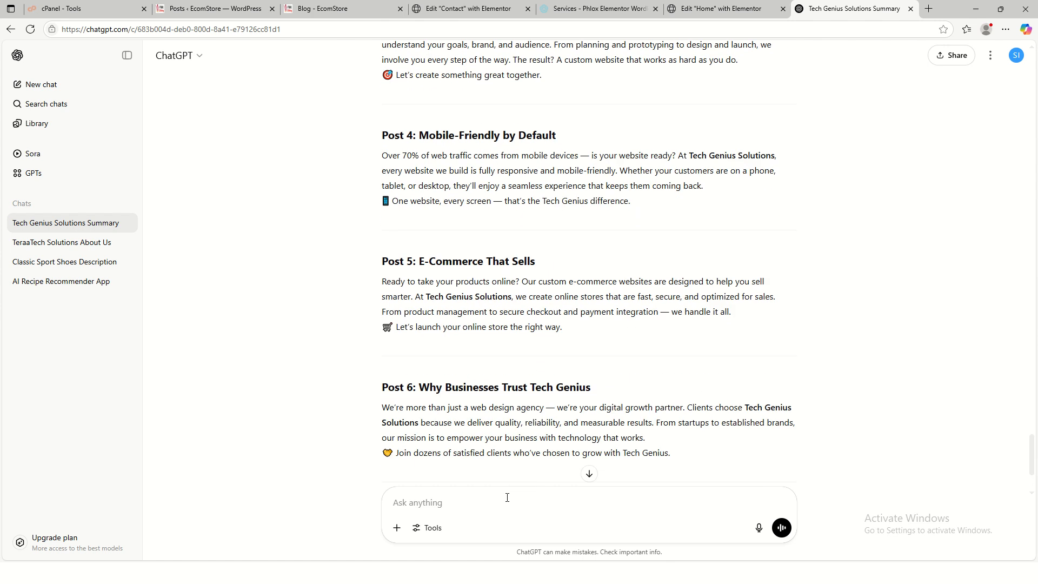
{"action": "type", "text": "More it more detailed"}
{"action": "key", "text": "Return"}
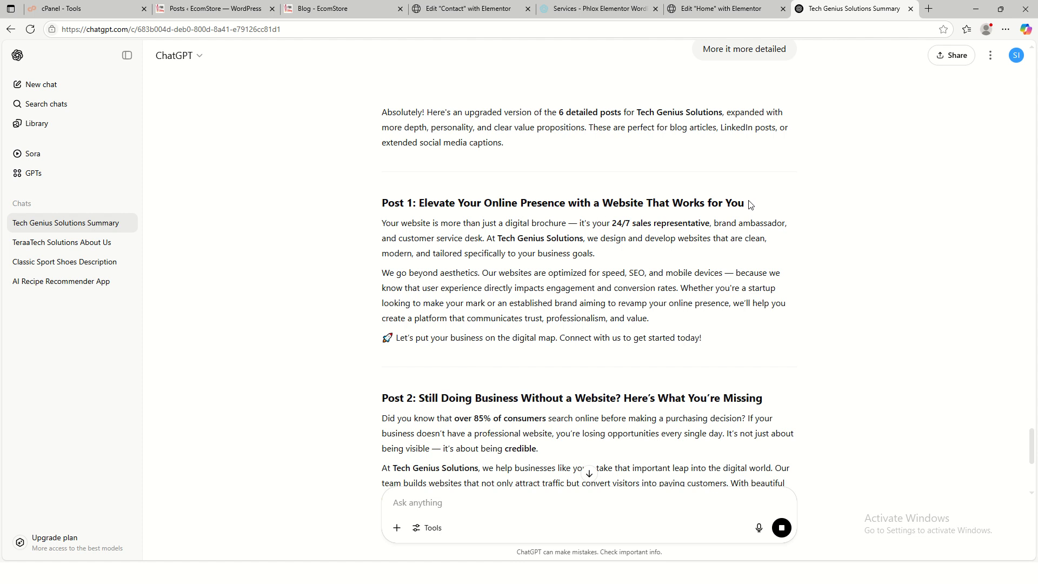
{"action": "left_click_drag", "start_coordinate": [745, 204], "coordinate": [420, 204]}
{"action": "key", "text": "ctrl+c"}
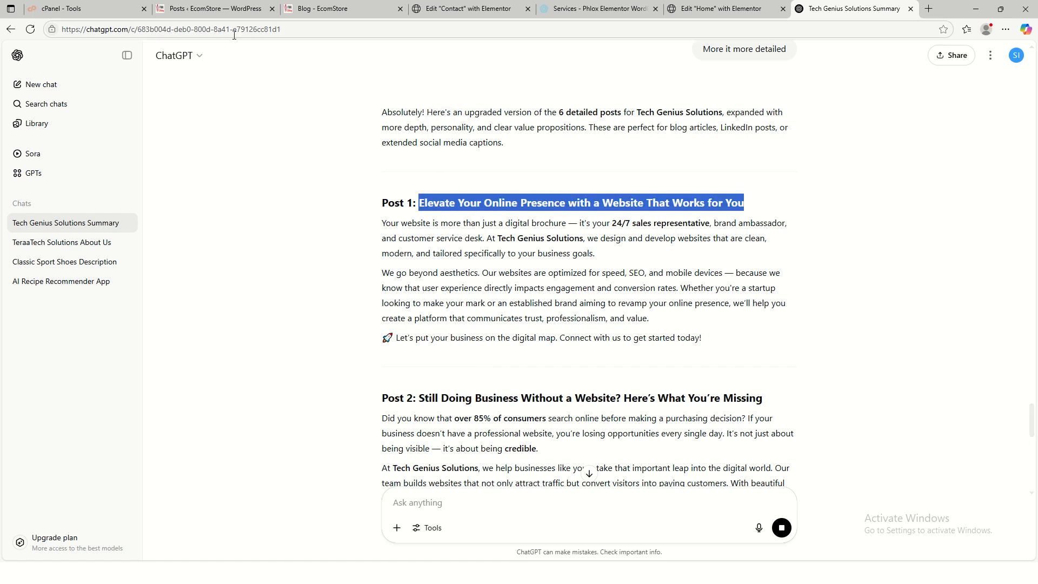
{"action": "left_click", "coordinate": [216, 9]}
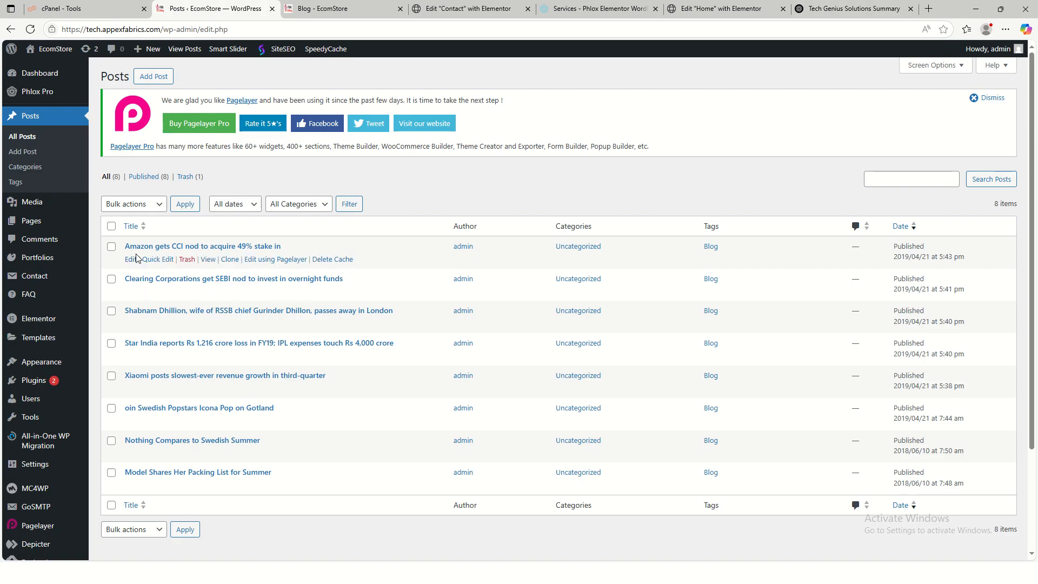
- Replace the Amazon CCI post's title with 'Elevate Your Online Presence with a Website That Works for You'
{"action": "left_click", "coordinate": [133, 255]}
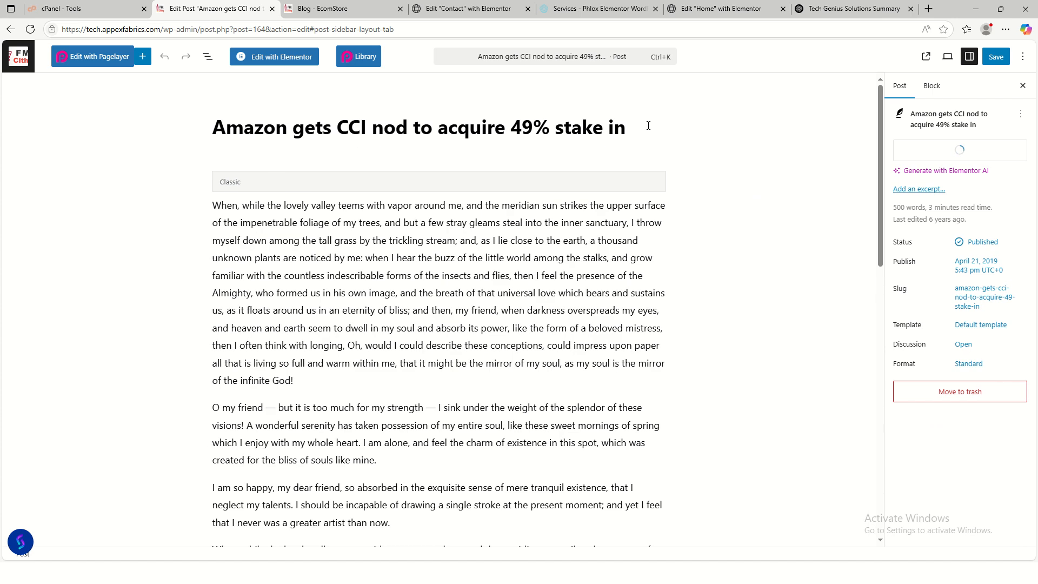
{"action": "left_click_drag", "start_coordinate": [638, 127], "coordinate": [199, 135]}
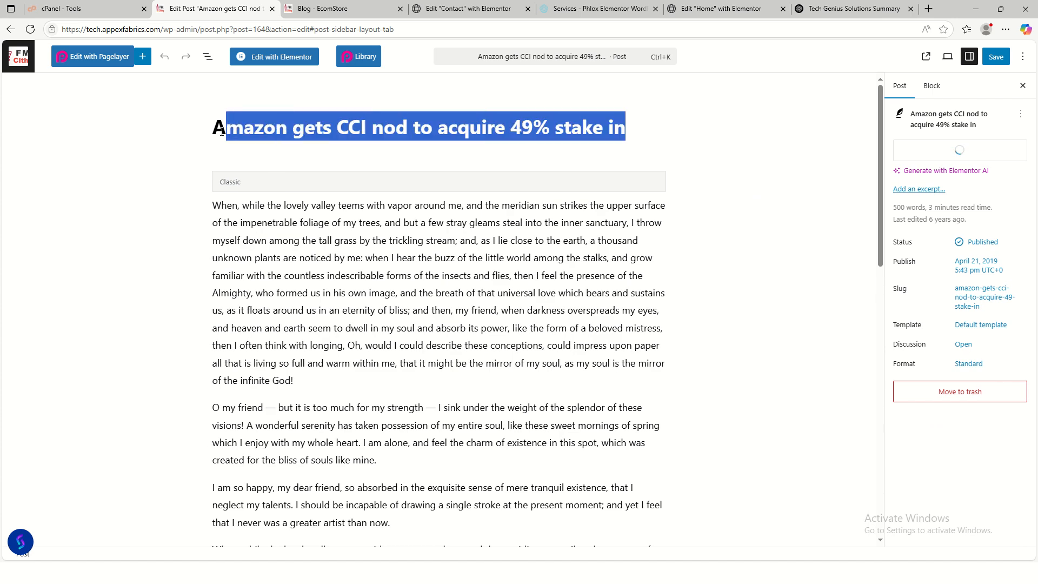
{"action": "left_click", "coordinate": [215, 143]}
{"action": "left_click_drag", "start_coordinate": [623, 134], "coordinate": [207, 136]}
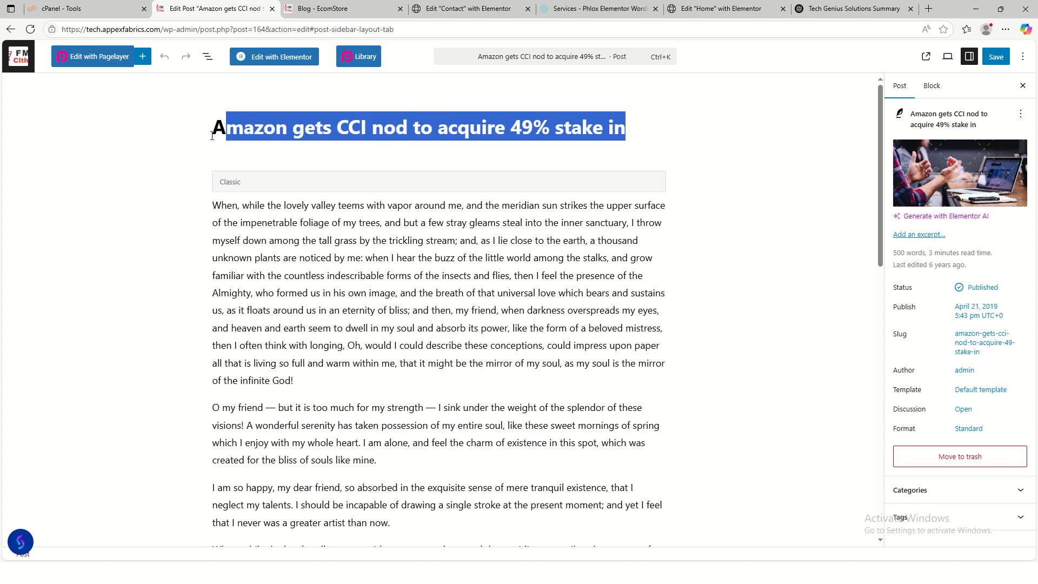
{"action": "left_click", "coordinate": [230, 135]}
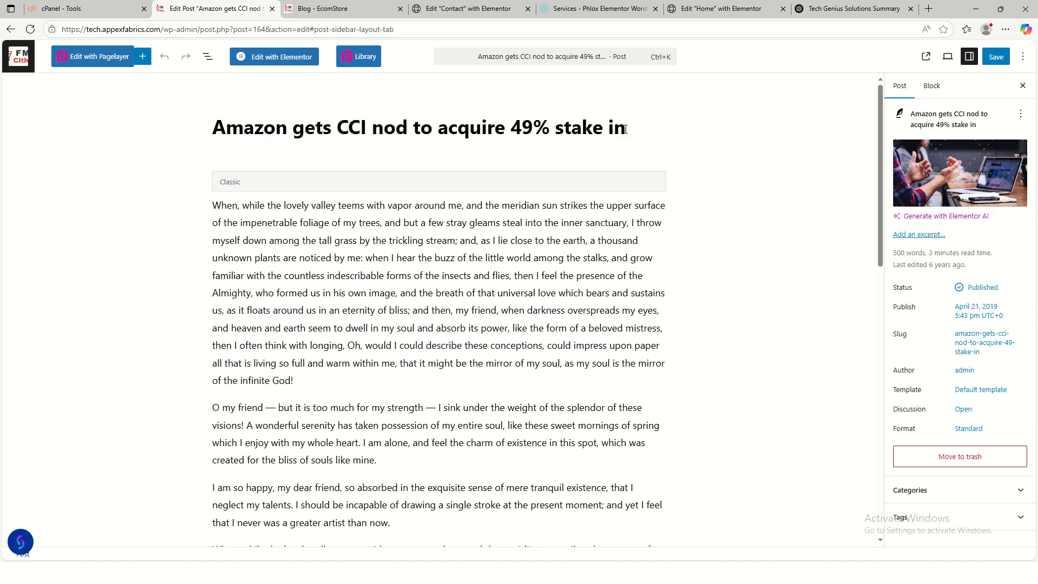
{"action": "left_click_drag", "start_coordinate": [626, 129], "coordinate": [240, 134]}
{"action": "key", "text": "BackSpace"}
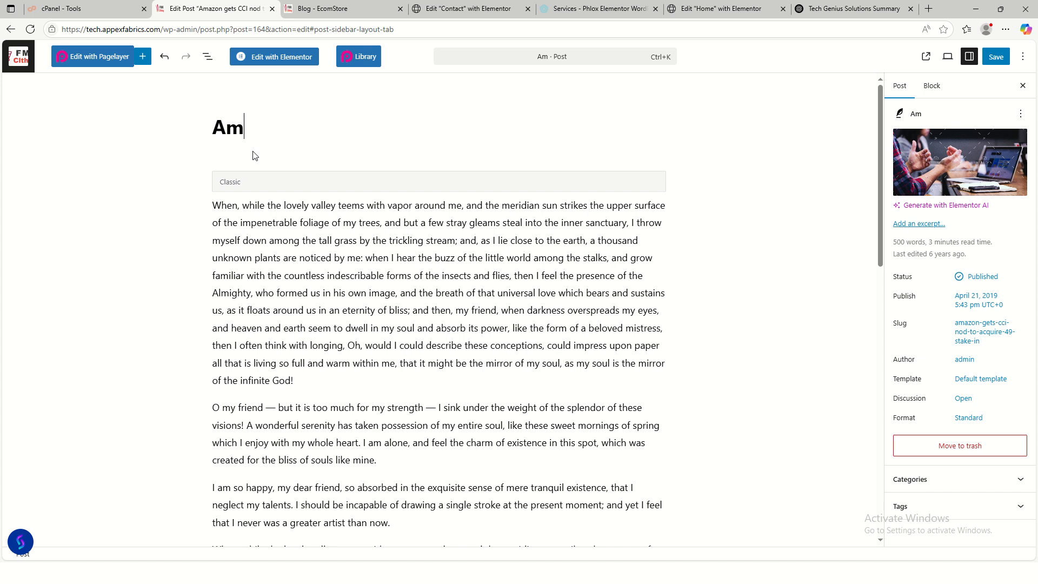
{"action": "key", "text": "BackSpace"}
{"action": "key", "text": "BackSpace"}
{"action": "key", "text": "ctrl+v"}
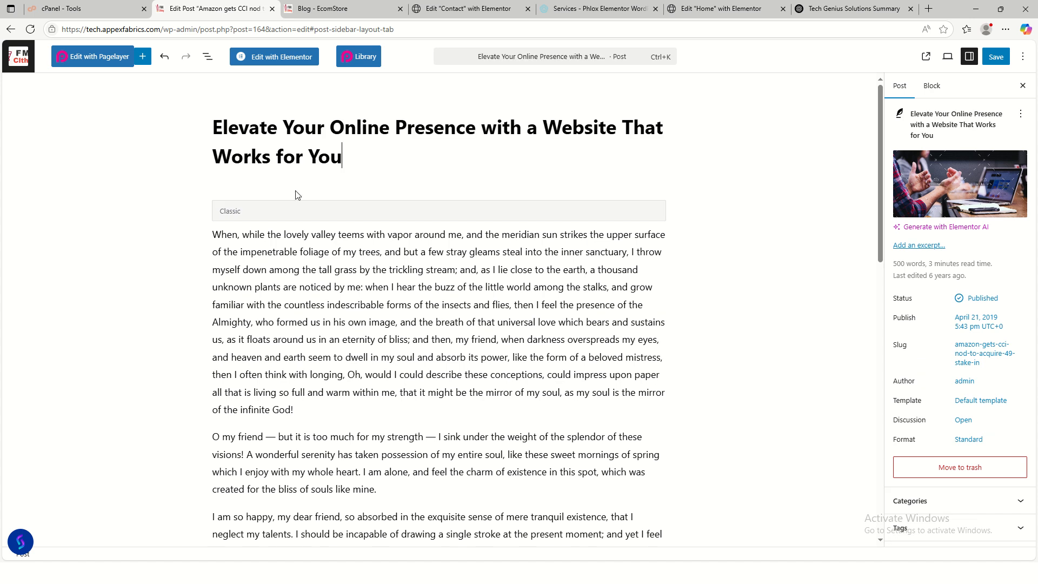
{"action": "left_click", "coordinate": [470, 287]}
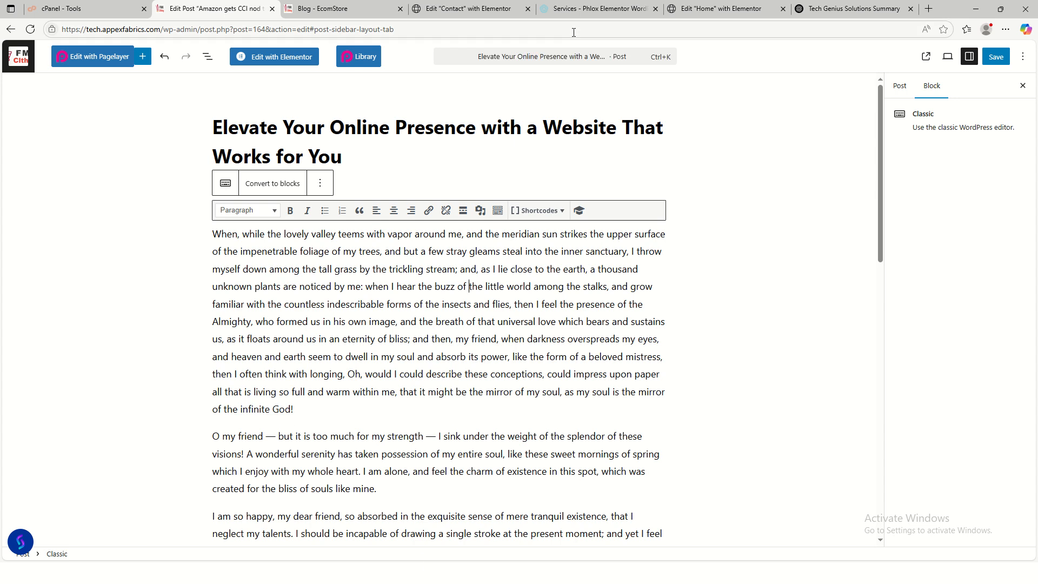
{"action": "left_click", "coordinate": [674, 9]}
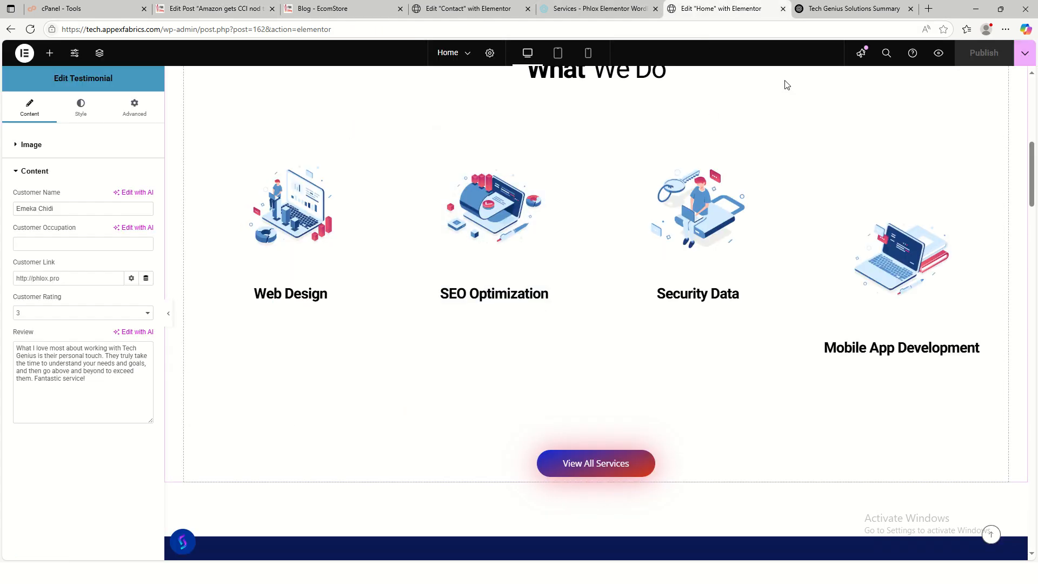
- Select Post 1's two body paragraphs in ChatGPT and return to the post editor
{"action": "left_click", "coordinate": [818, 11]}
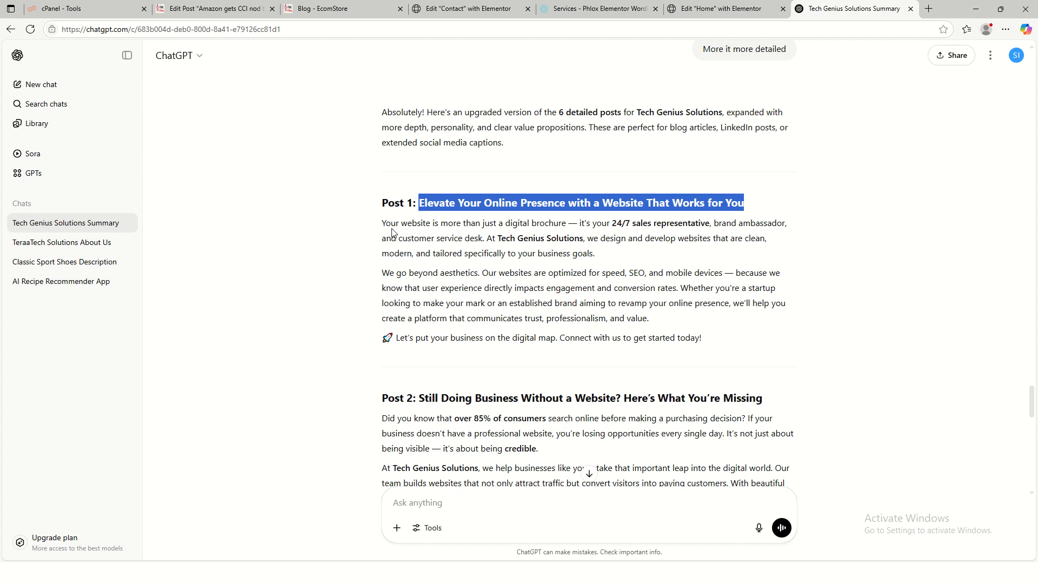
{"action": "left_click_drag", "start_coordinate": [382, 223], "coordinate": [708, 323]}
{"action": "key", "text": "ctrl+c"}
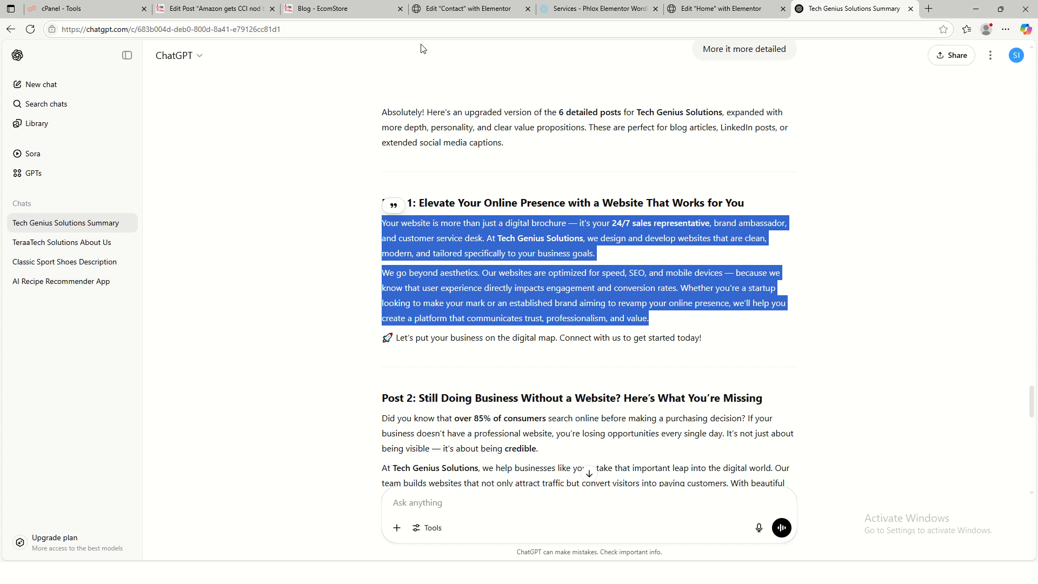
{"action": "left_click", "coordinate": [211, 8]}
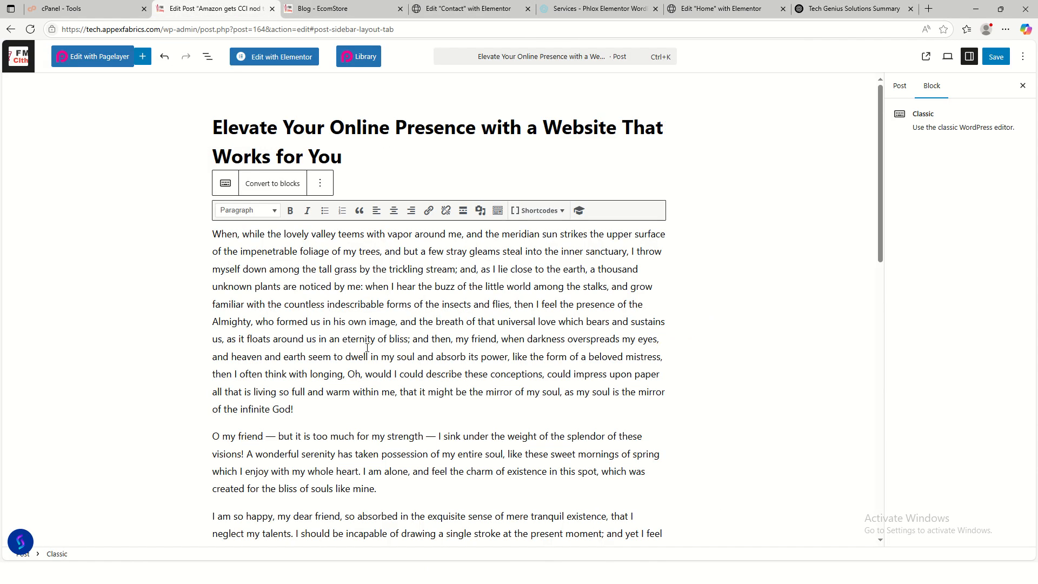
- Replace the old body with ChatGPT's two Tech Genius Solutions paragraphs and save the post
{"action": "key", "text": "ctrl+a"}
{"action": "key", "text": "BackSpace"}
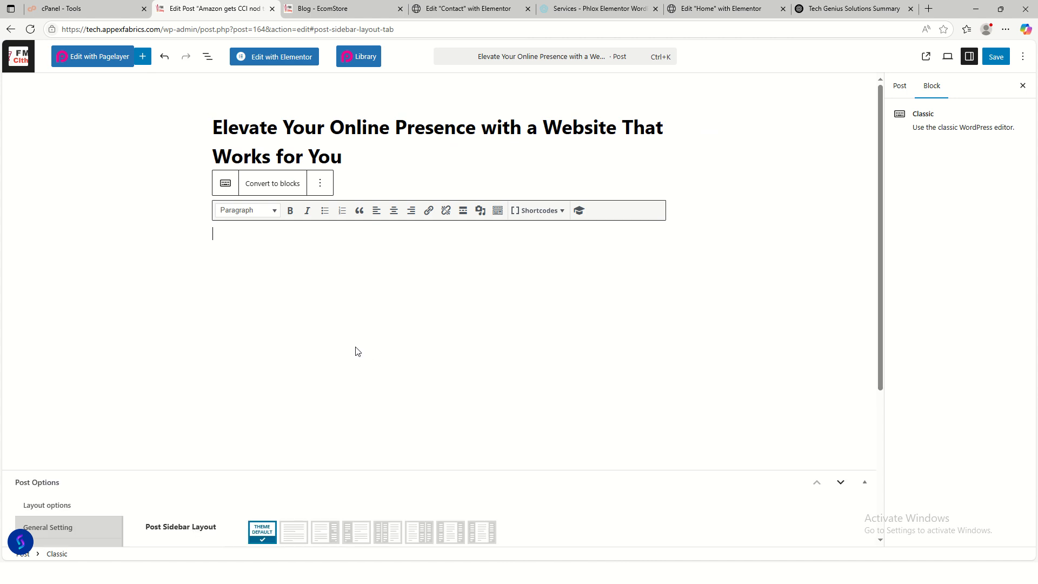
{"action": "key", "text": "ctrl+v"}
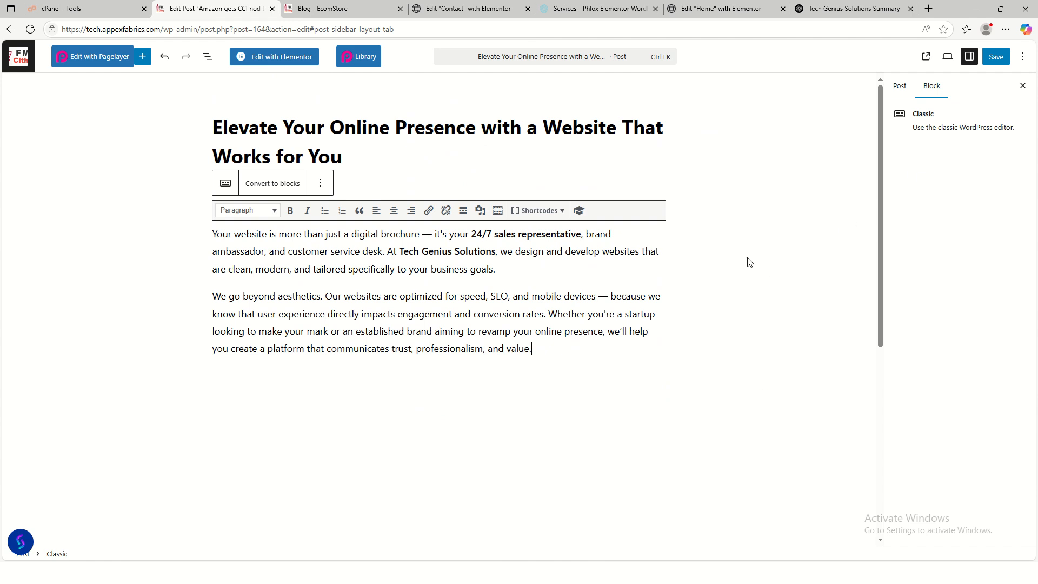
{"action": "left_click", "coordinate": [996, 56]}
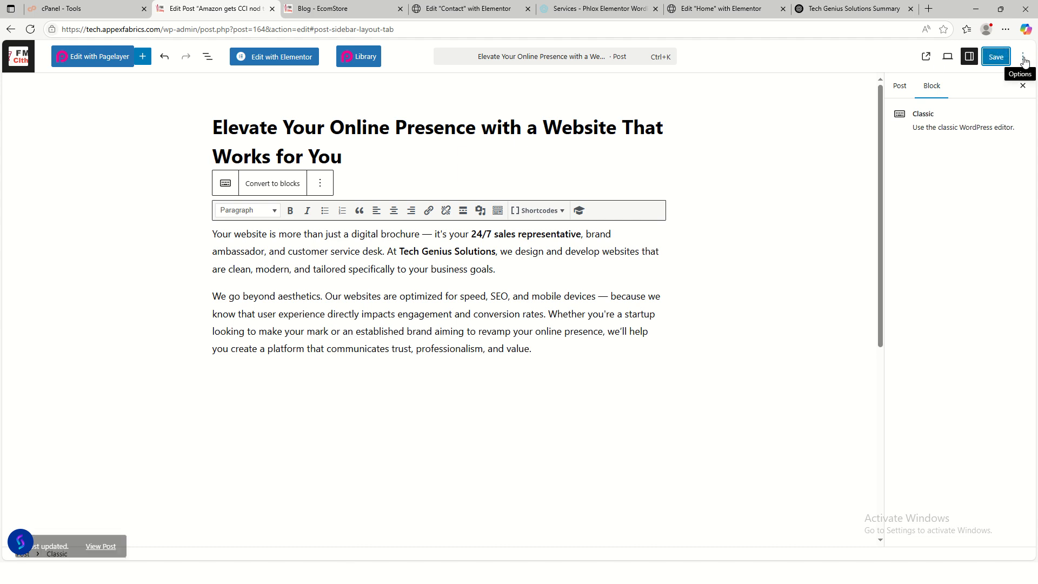
{"action": "left_click", "coordinate": [1023, 57]}
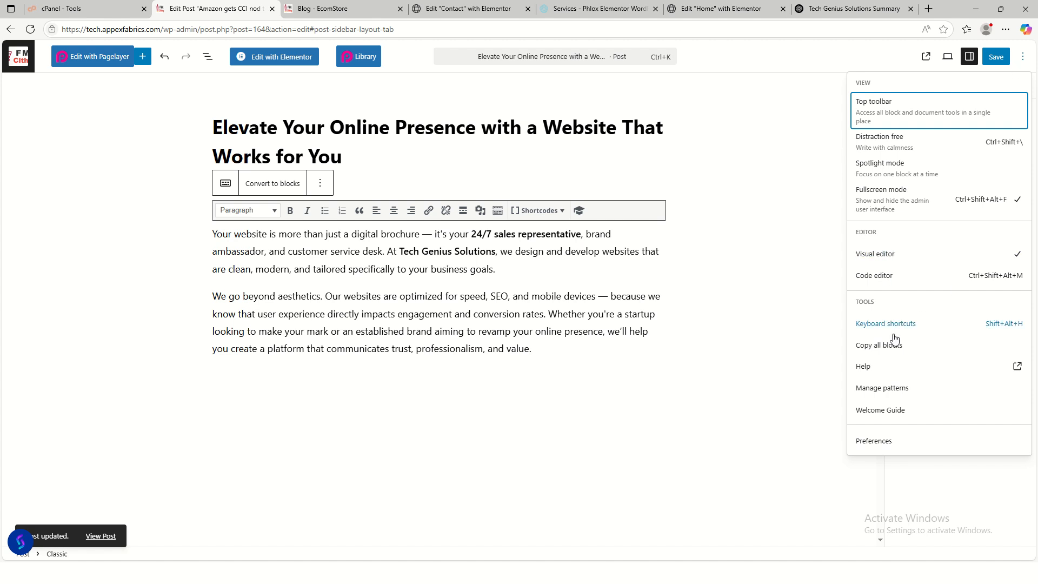
- Show the Post settings panel with the featured image, April 21, 2019 date and status
{"action": "left_click", "coordinate": [803, 184]}
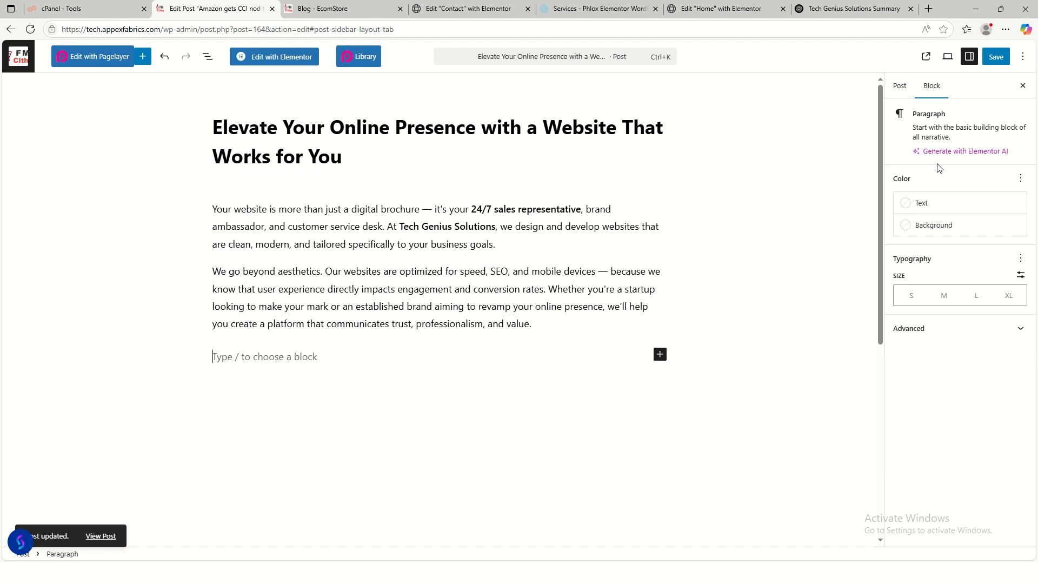
{"action": "left_click", "coordinate": [975, 63]}
{"action": "left_click", "coordinate": [969, 59]}
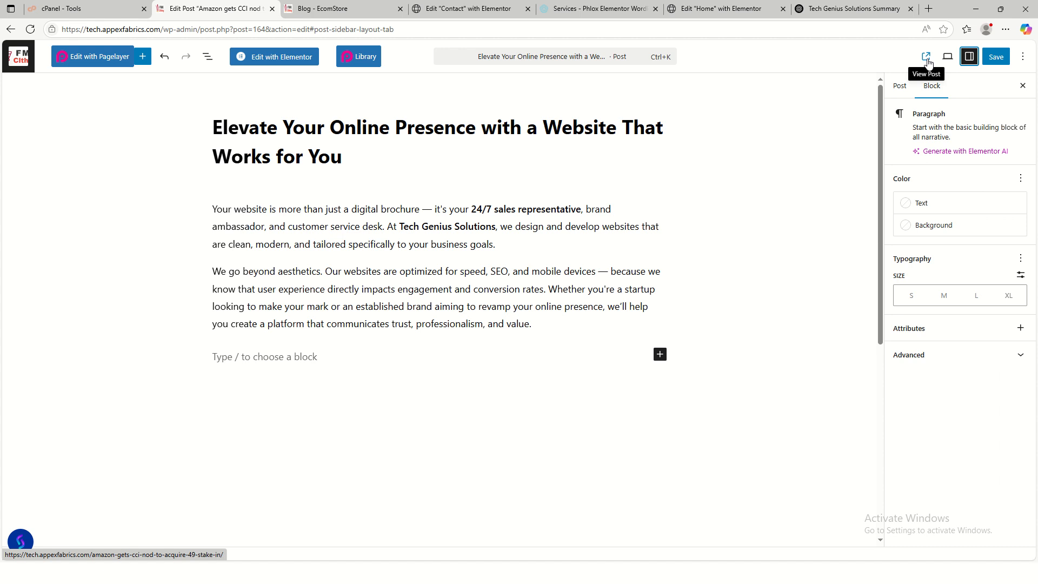
{"action": "left_click", "coordinate": [947, 59]}
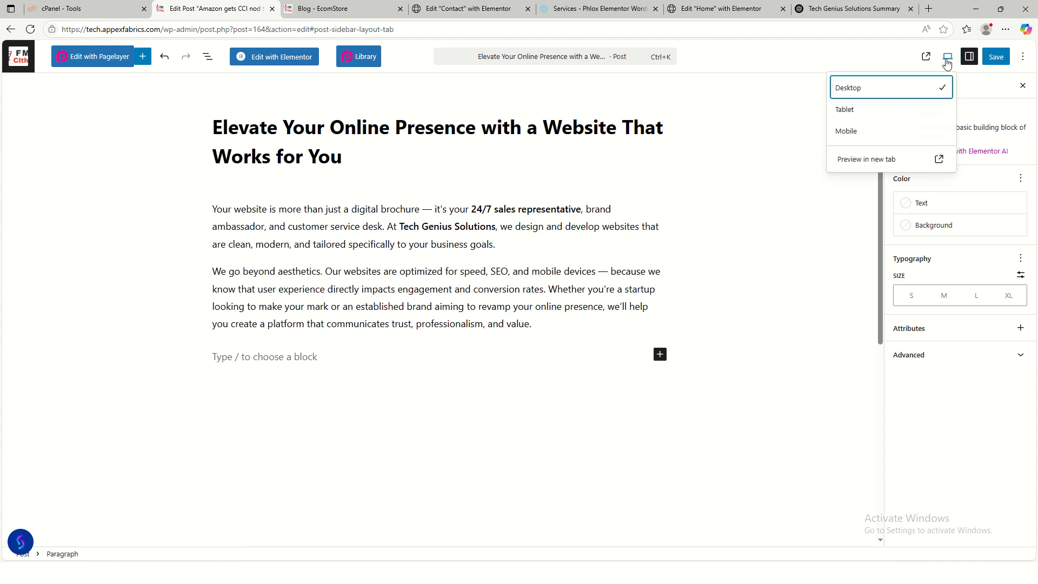
{"action": "left_click", "coordinate": [769, 133]}
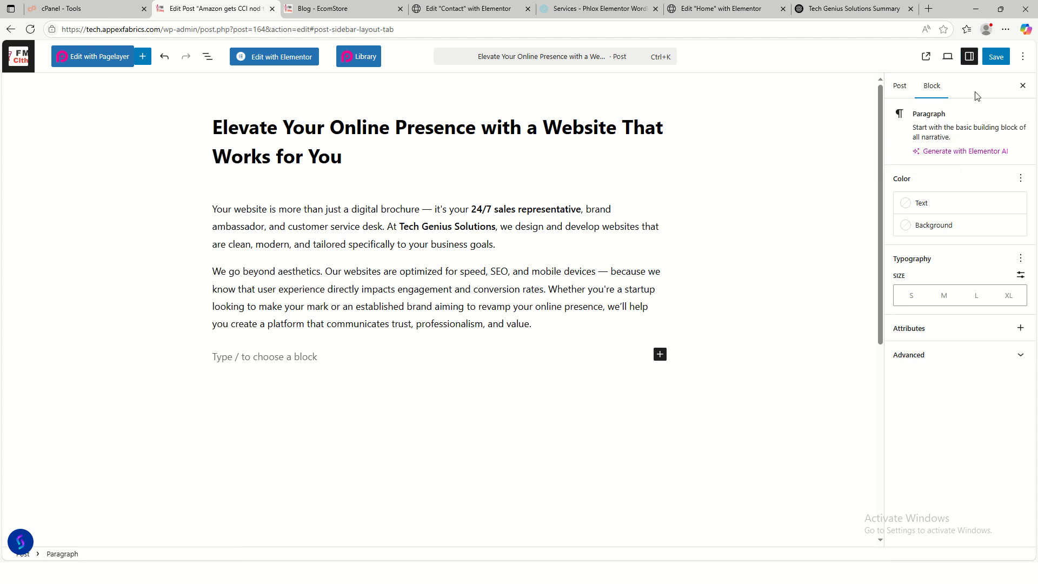
{"action": "left_click", "coordinate": [756, 268]}
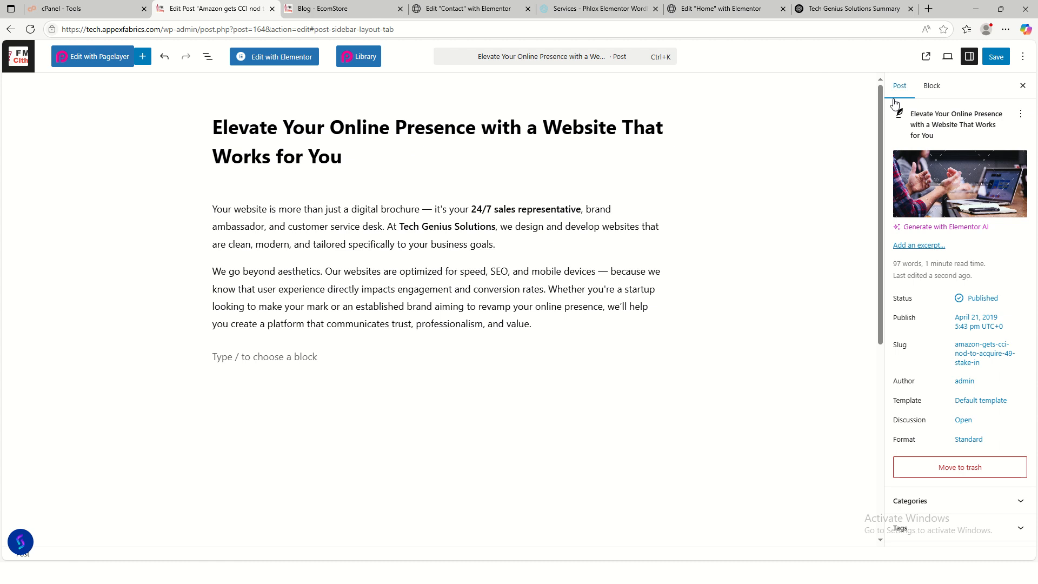
{"action": "left_click", "coordinate": [923, 206]}
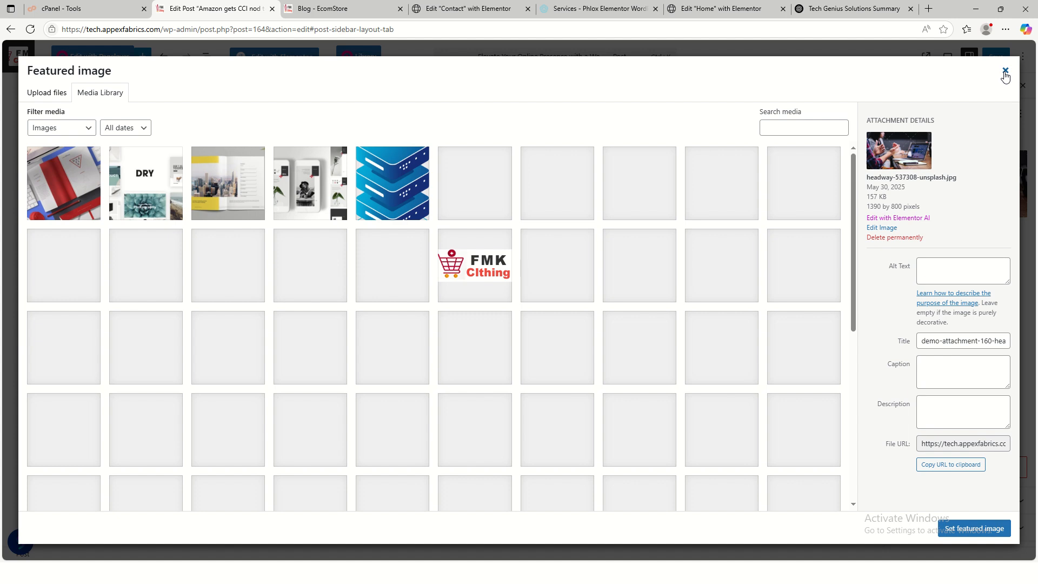
{"action": "left_click", "coordinate": [1005, 71]}
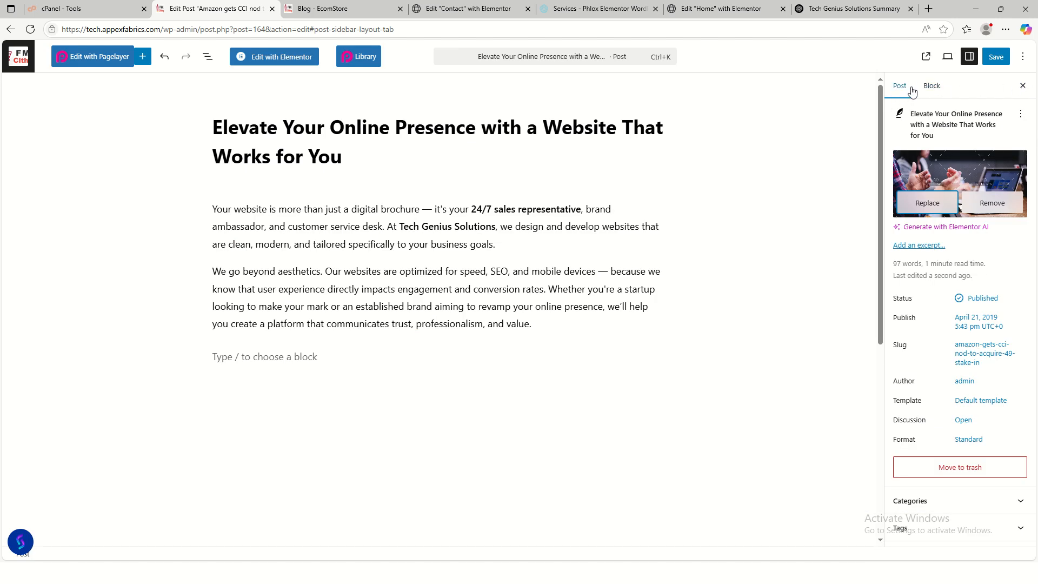
{"action": "left_click", "coordinate": [943, 91]}
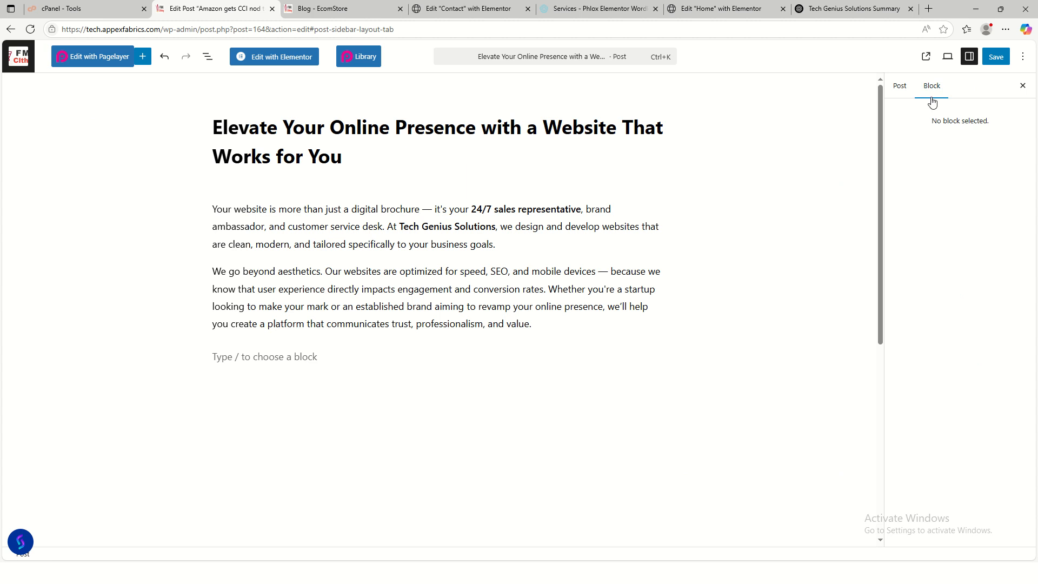
{"action": "left_click", "coordinate": [900, 87]}
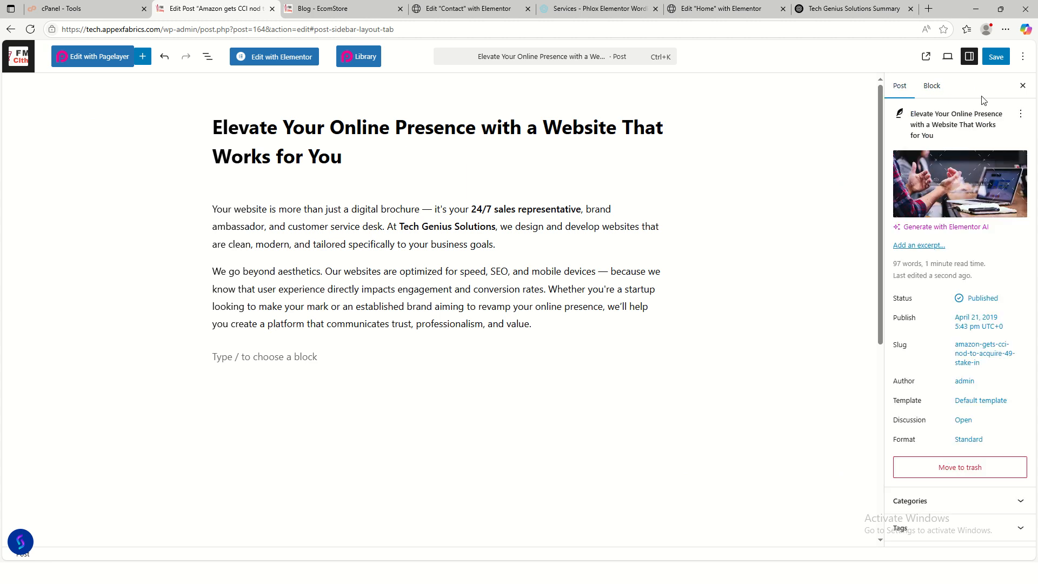
{"action": "left_click", "coordinate": [1023, 87]}
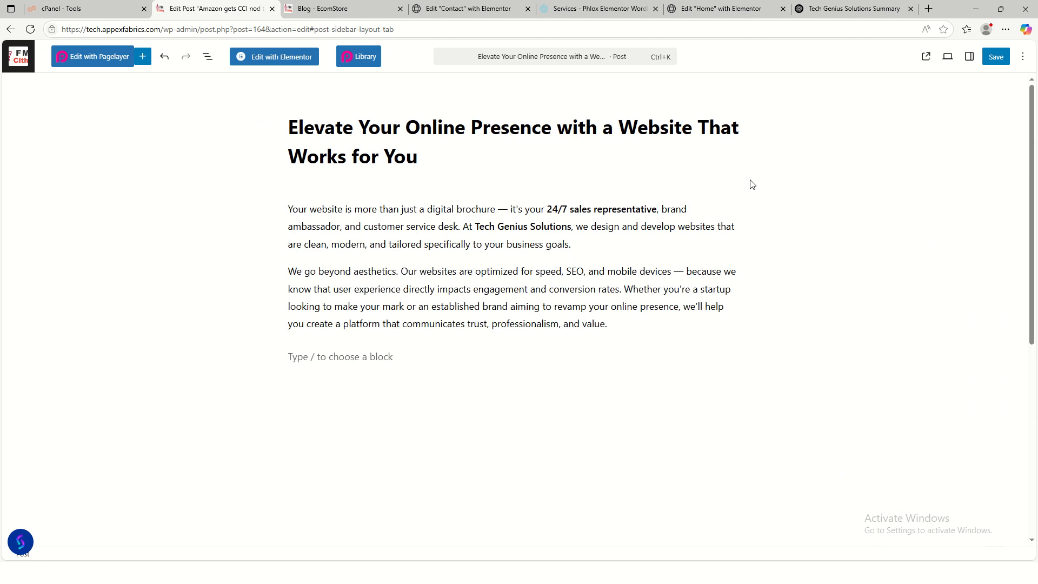
{"action": "left_click", "coordinate": [951, 60]}
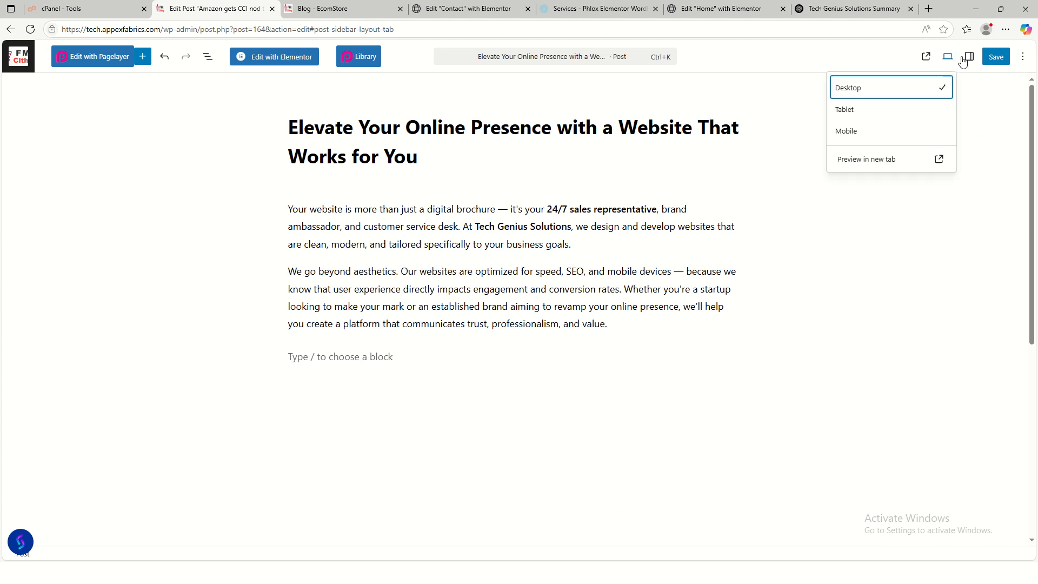
{"action": "left_click", "coordinate": [967, 63]}
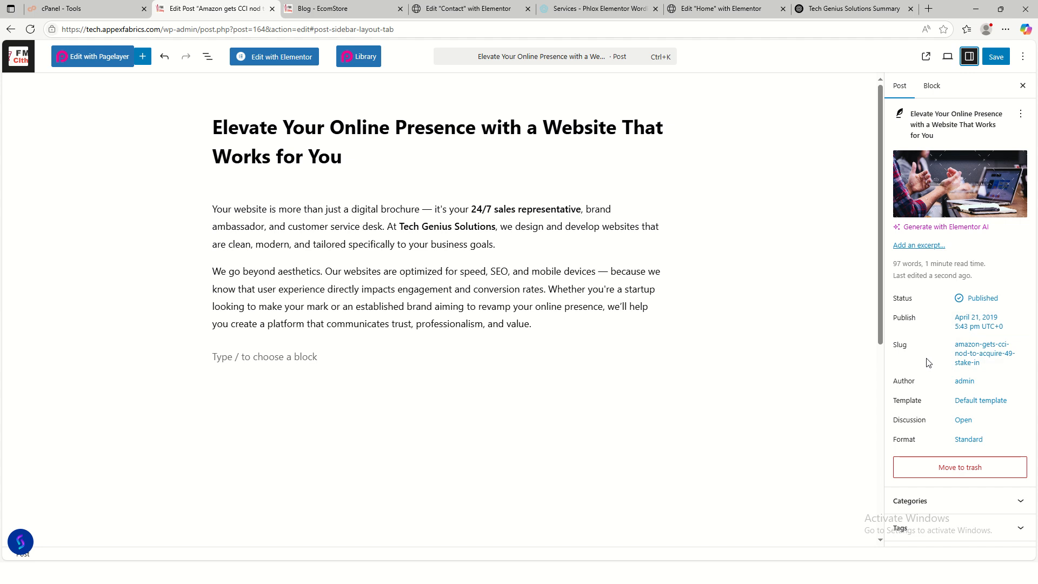
- Set the tttt.avif photo of a woman at a laptop as featured image and save
{"action": "mouse_move", "coordinate": [939, 186]}
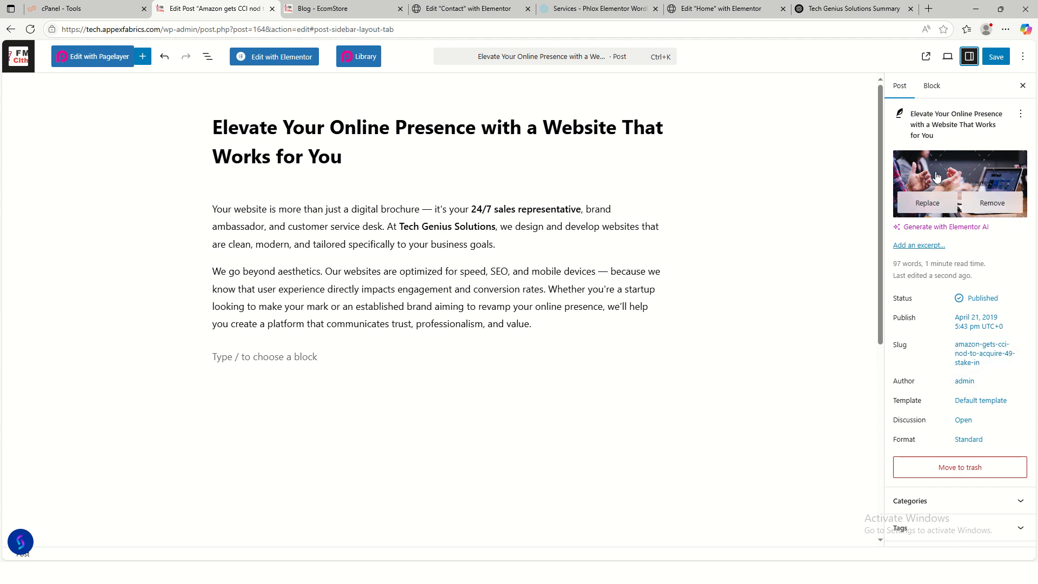
{"action": "left_click", "coordinate": [927, 202]}
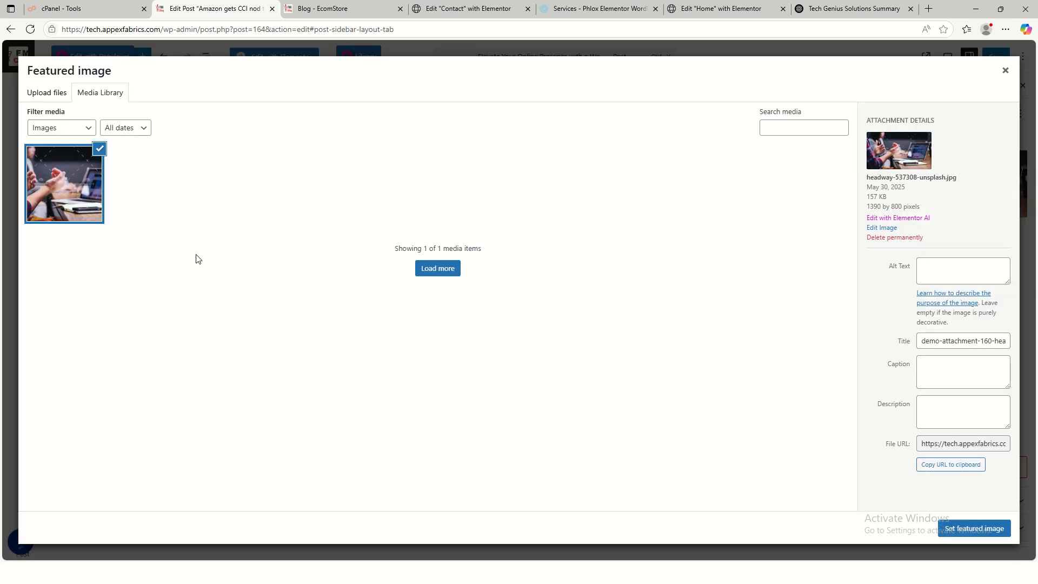
{"action": "left_click", "coordinate": [445, 270]}
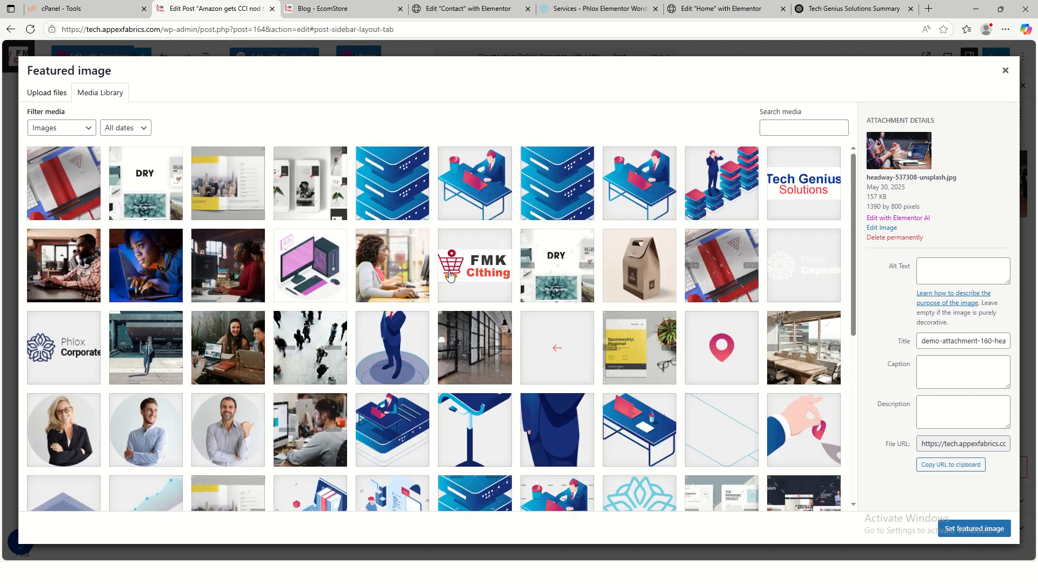
{"action": "left_click", "coordinate": [155, 276]}
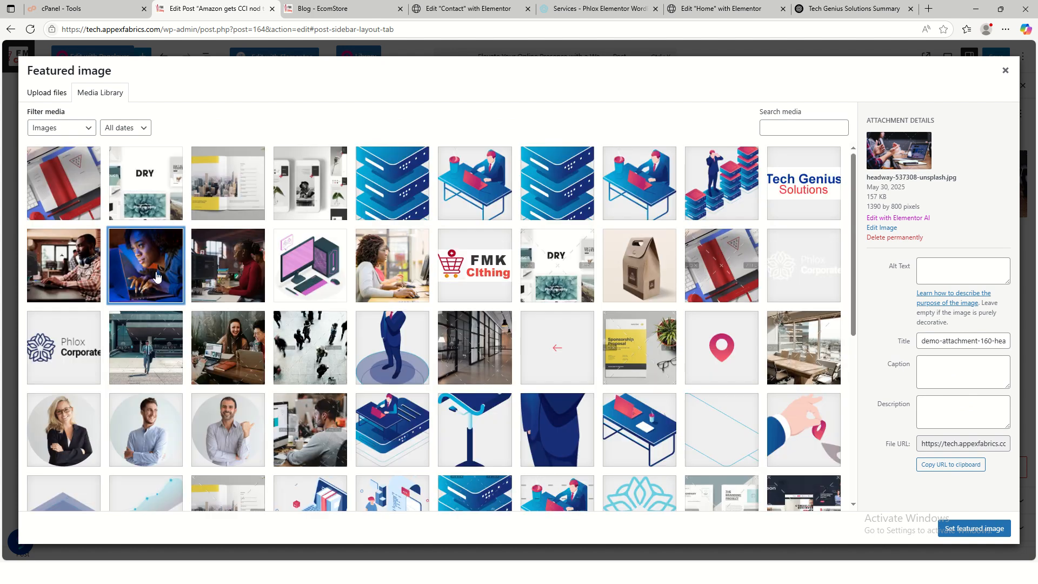
{"action": "left_click", "coordinate": [975, 529]}
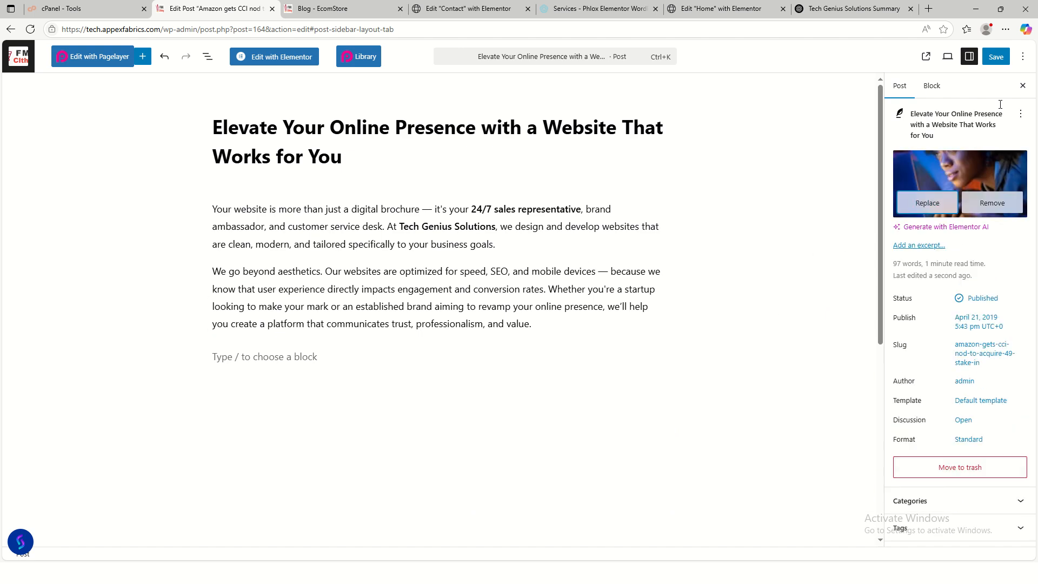
{"action": "left_click", "coordinate": [996, 57]}
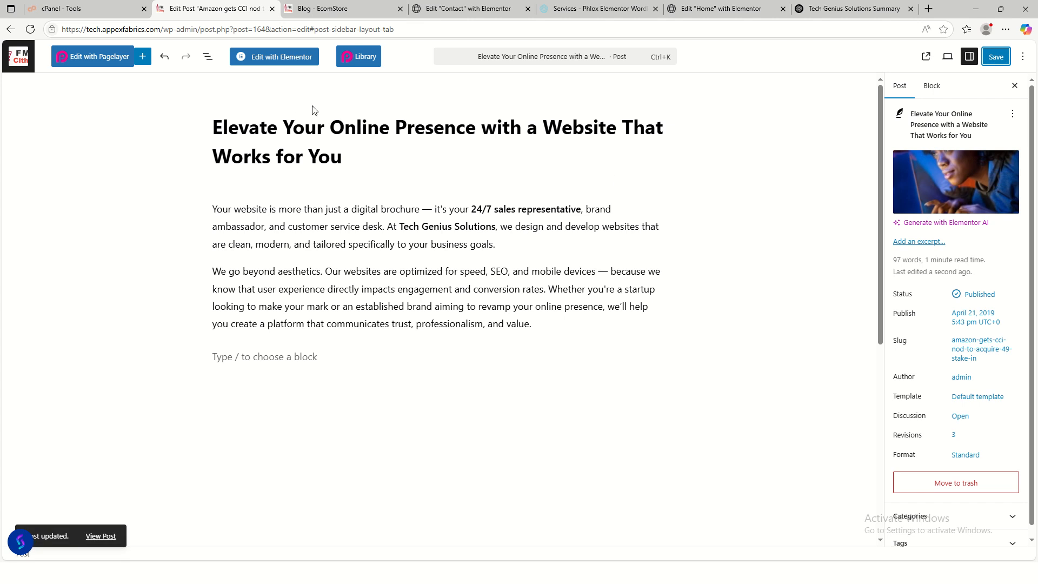
- Check the new featured image on the live blog page, then return to the editor
{"action": "left_click", "coordinate": [324, 9]}
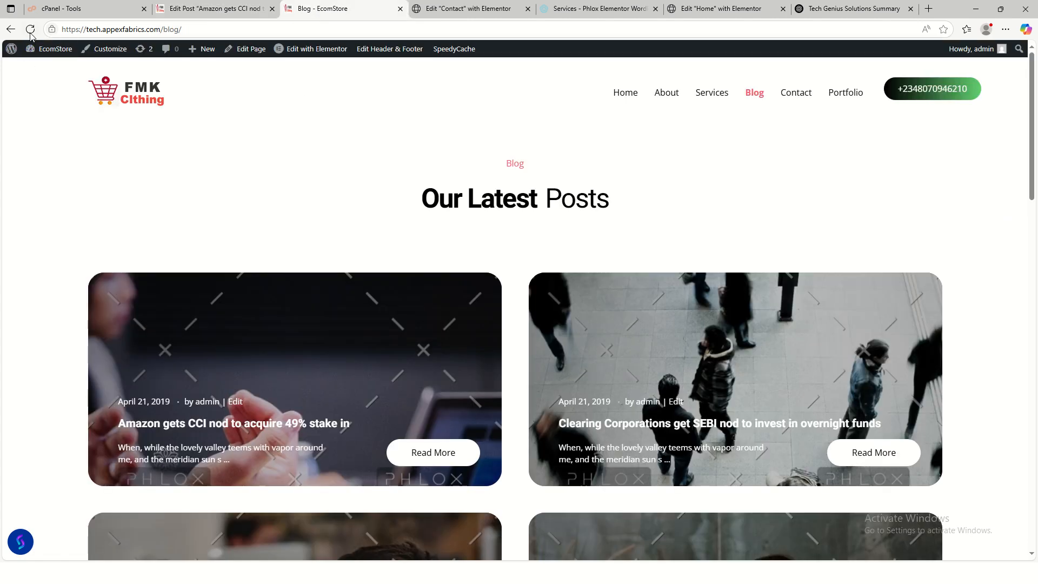
{"action": "scroll", "coordinate": [693, 335], "scroll_direction": "down", "scroll_amount": 6}
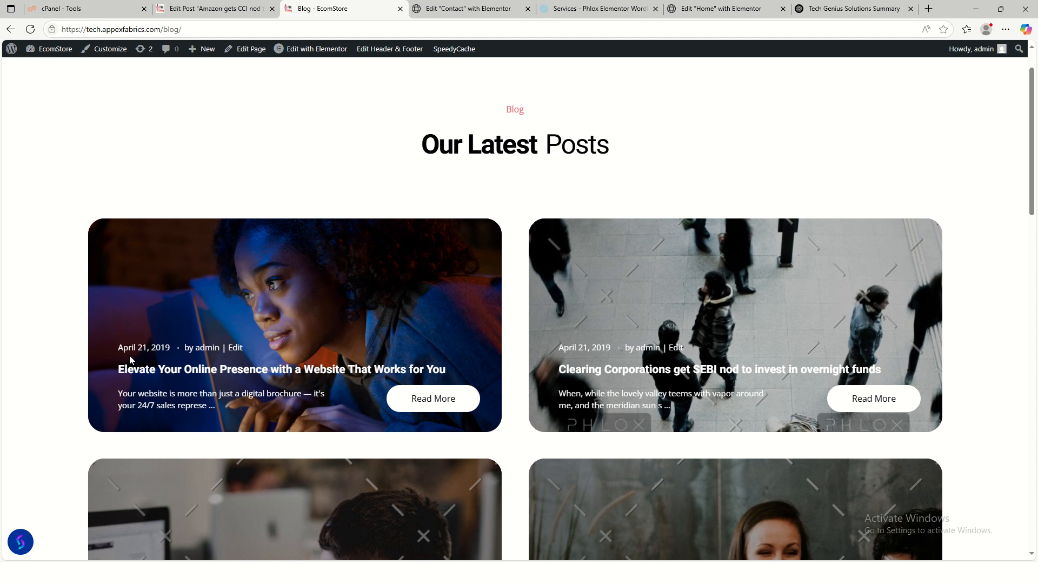
{"action": "left_click", "coordinate": [217, 8]}
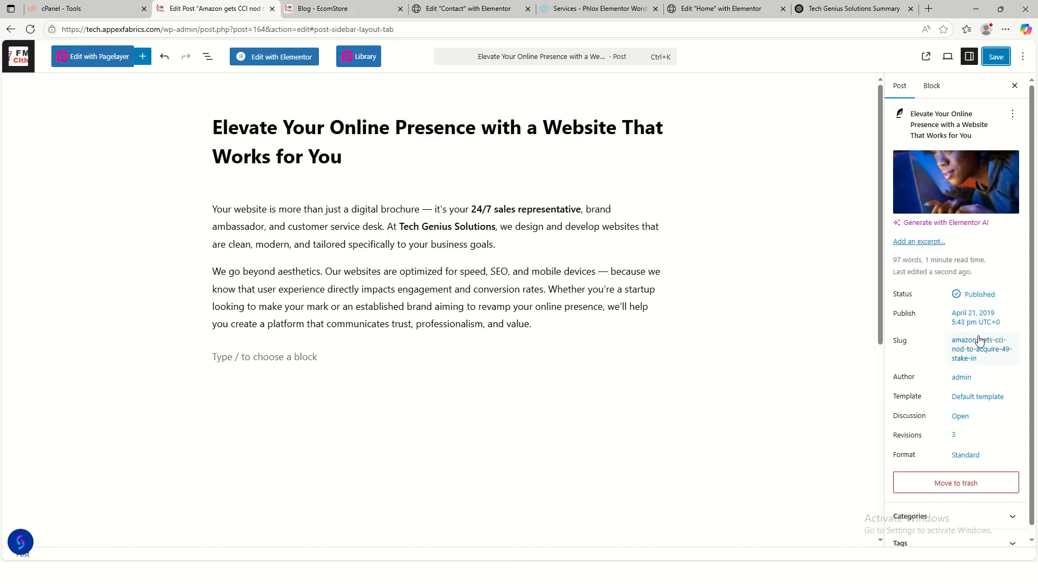
- Change the post's publish date to May 31, 2025 and save it
{"action": "left_click", "coordinate": [976, 322]}
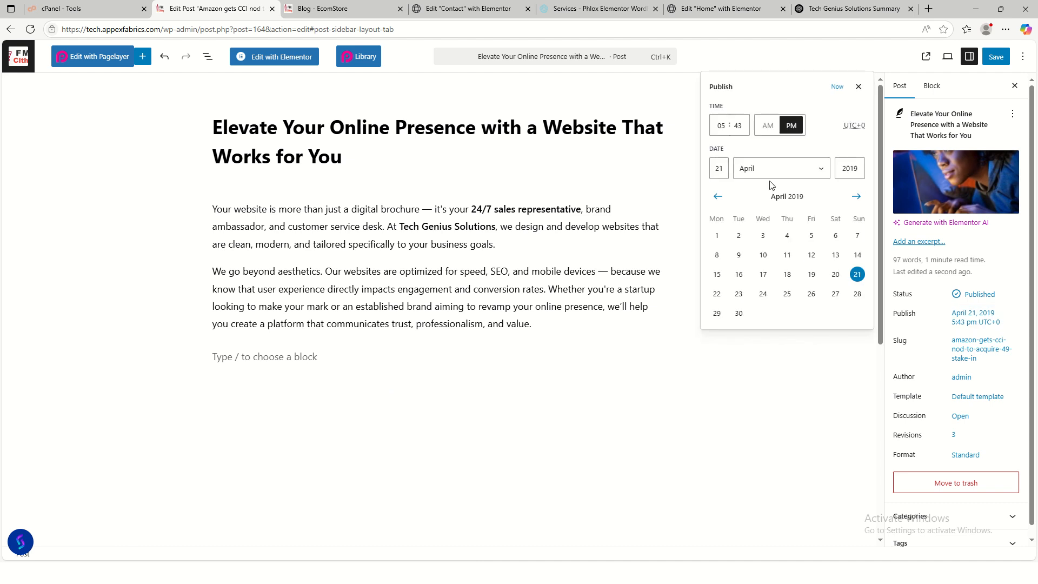
{"action": "left_click", "coordinate": [807, 170]}
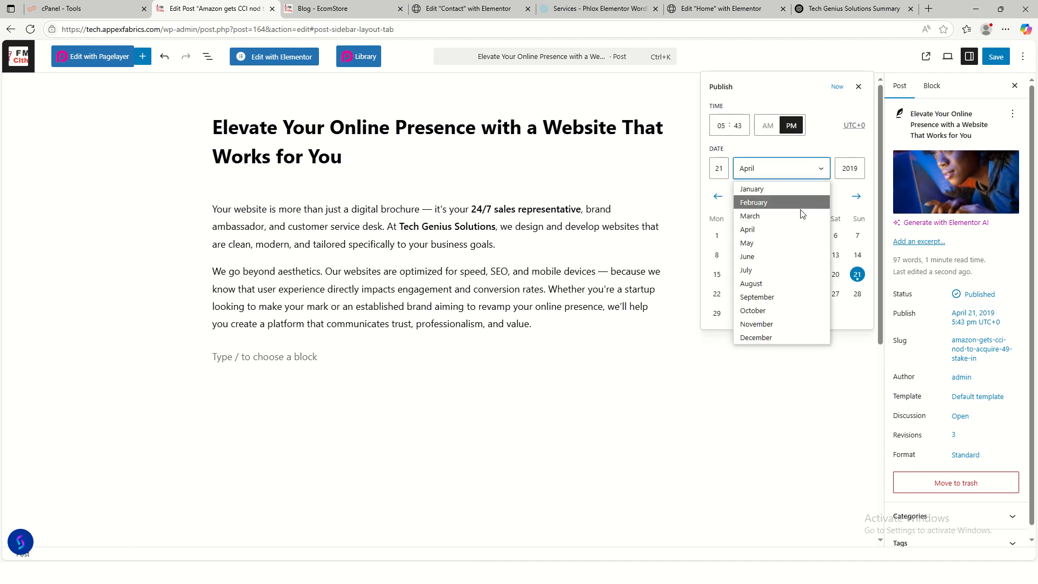
{"action": "left_click", "coordinate": [782, 248]}
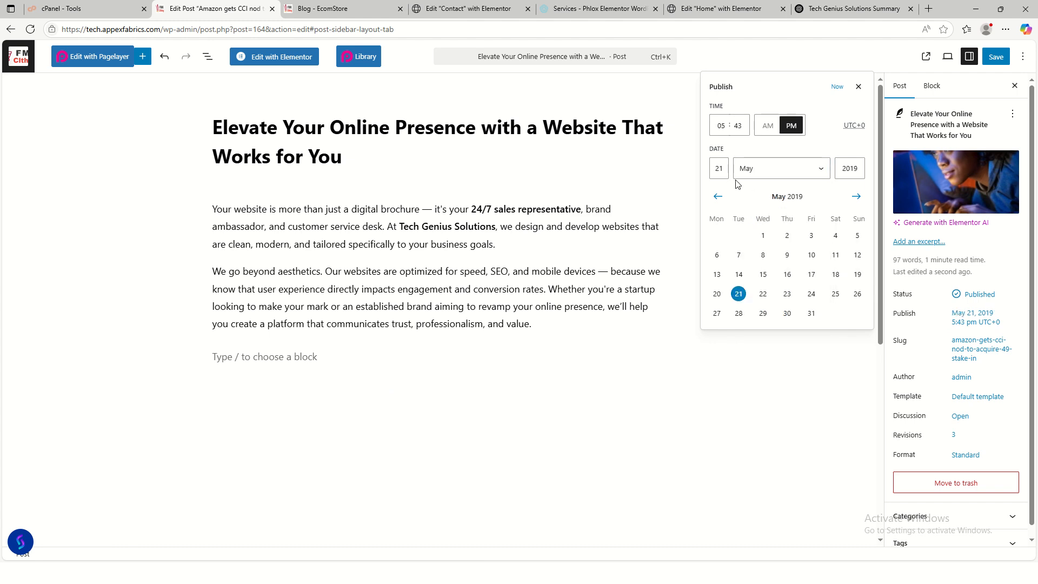
{"action": "left_click", "coordinate": [719, 171]}
{"action": "left_click_drag", "start_coordinate": [857, 174], "coordinate": [842, 166]}
{"action": "type", "text": "25"}
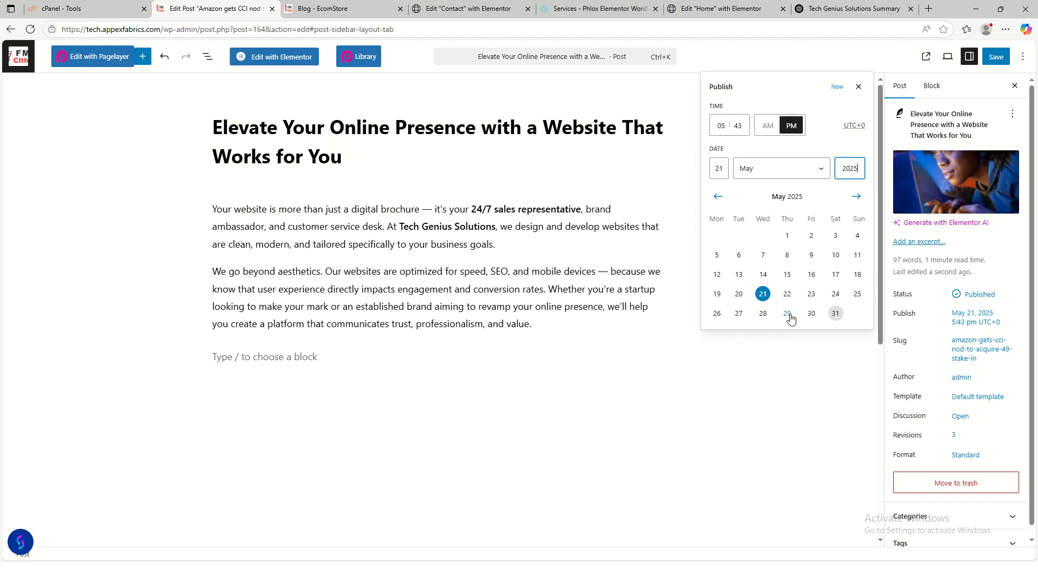
{"action": "left_click", "coordinate": [836, 315]}
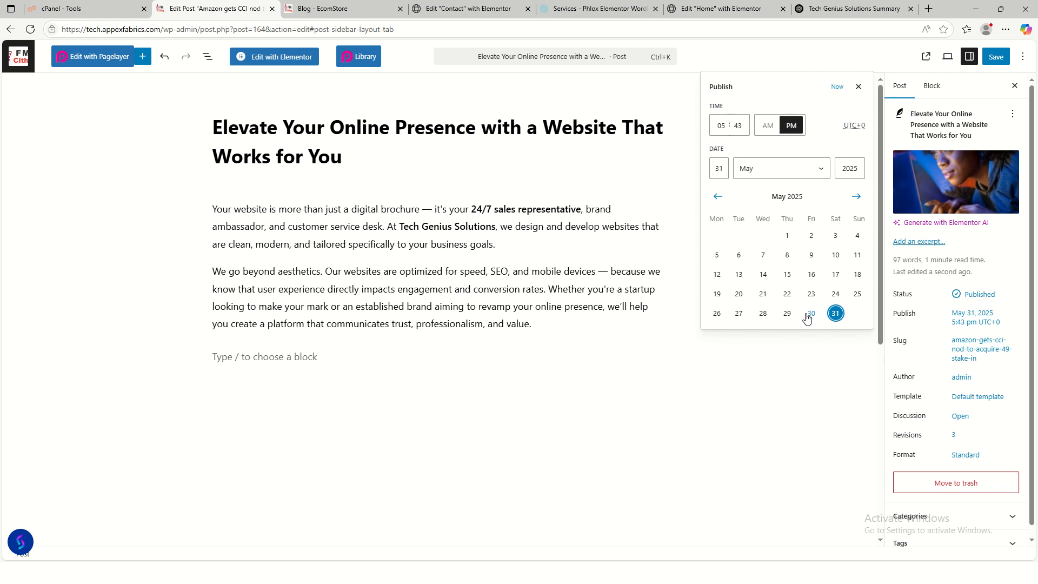
{"action": "left_click", "coordinate": [995, 59]}
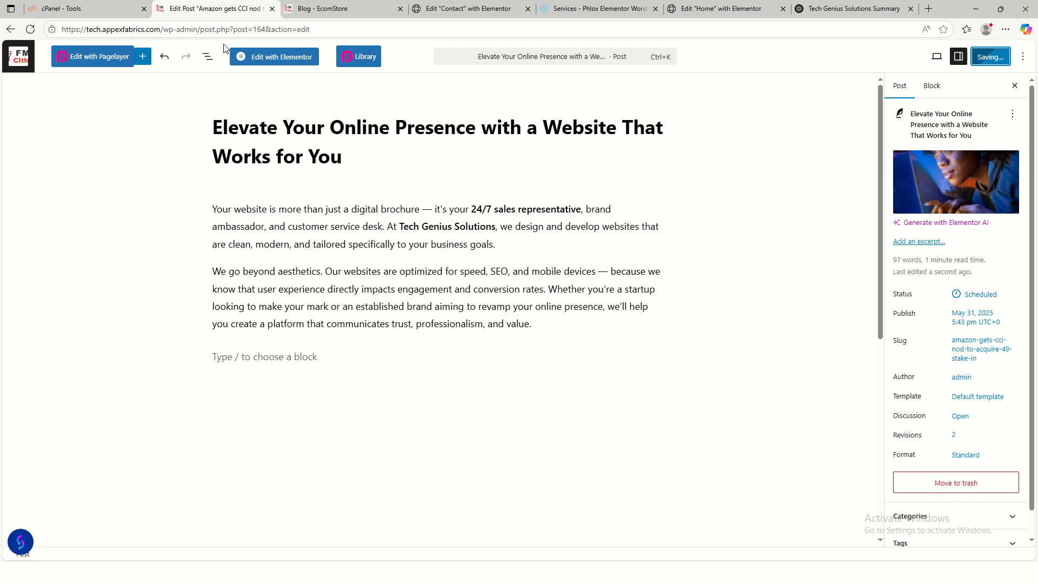
{"action": "left_click", "coordinate": [318, 22]}
- Refresh the live blog page and scroll through it to review the updated post
{"action": "left_click", "coordinate": [317, 10]}
{"action": "key", "text": "F5"}
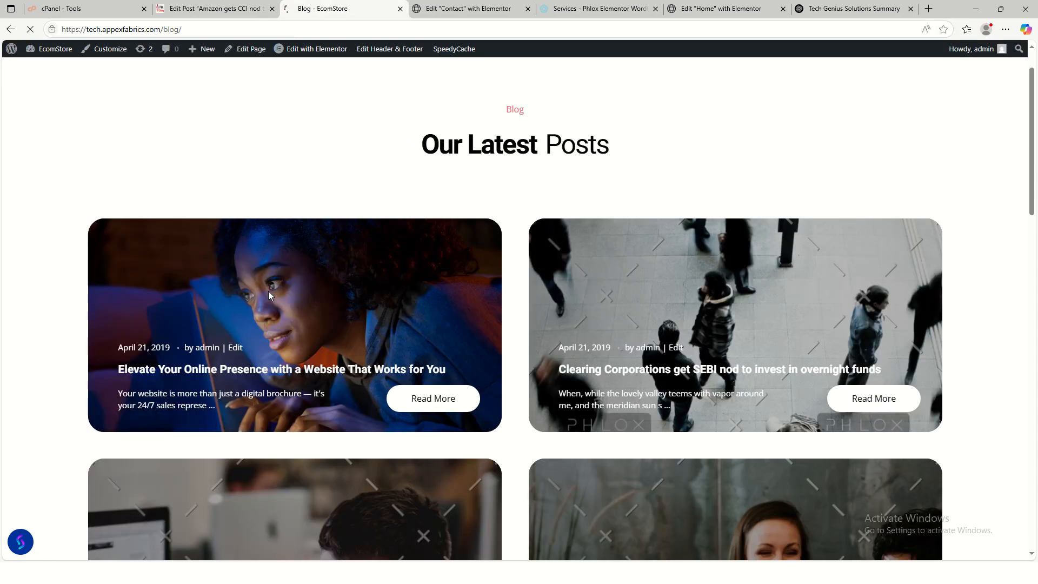
{"action": "scroll", "coordinate": [556, 427], "scroll_direction": "down", "scroll_amount": 7}
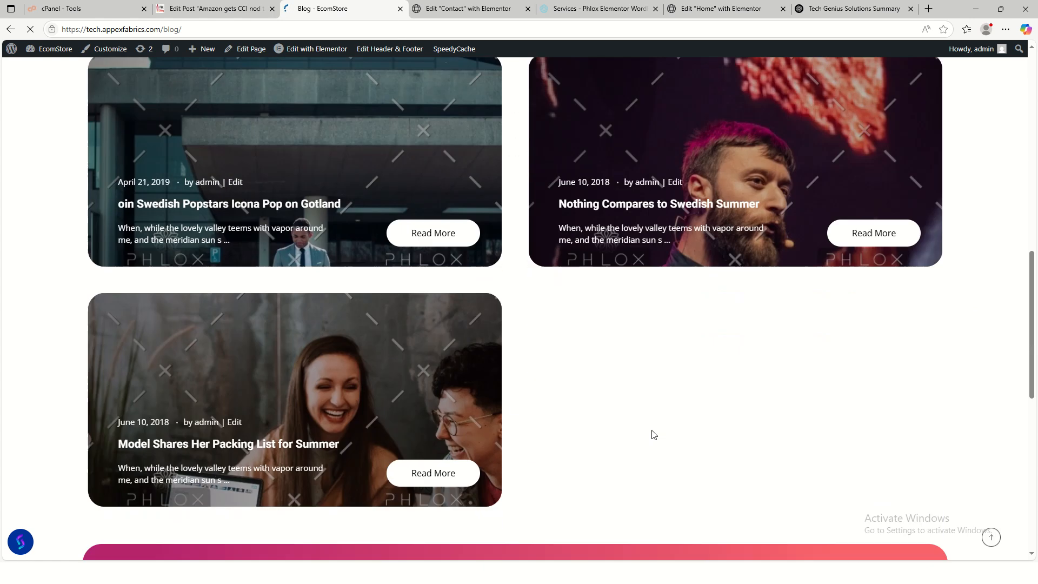
{"action": "scroll", "coordinate": [655, 435], "scroll_direction": "down", "scroll_amount": 6}
{"action": "scroll", "coordinate": [641, 423], "scroll_direction": "up", "scroll_amount": 15}
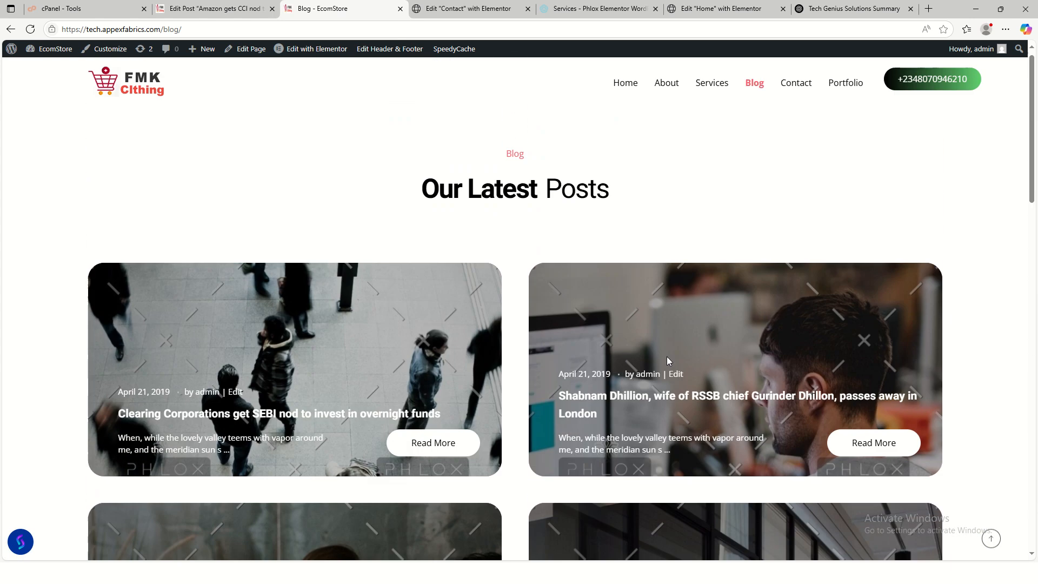
{"action": "scroll", "coordinate": [666, 422], "scroll_direction": "down", "scroll_amount": 15}
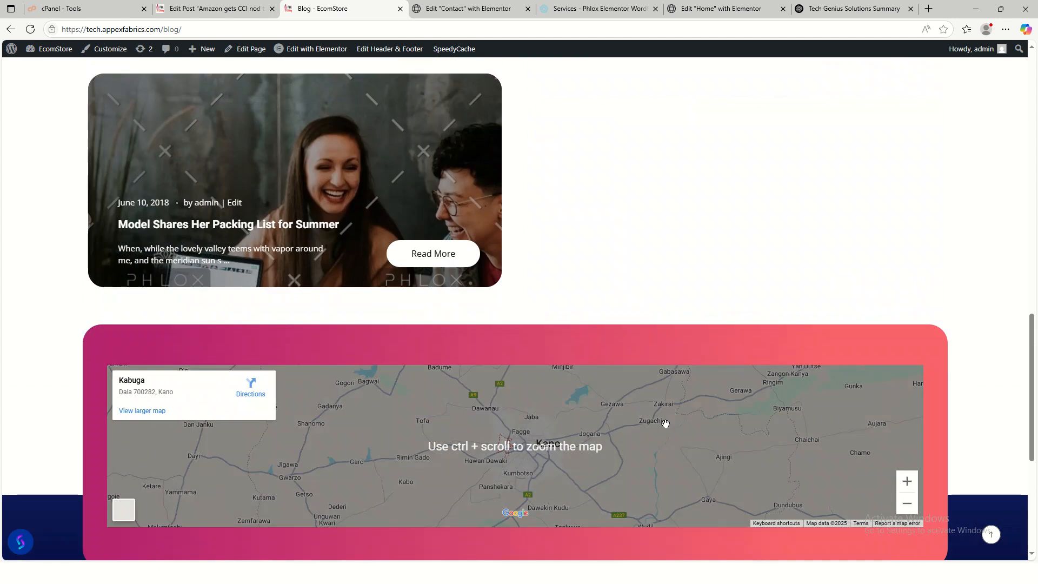
{"action": "scroll", "coordinate": [545, 290], "scroll_direction": "up", "scroll_amount": 1}
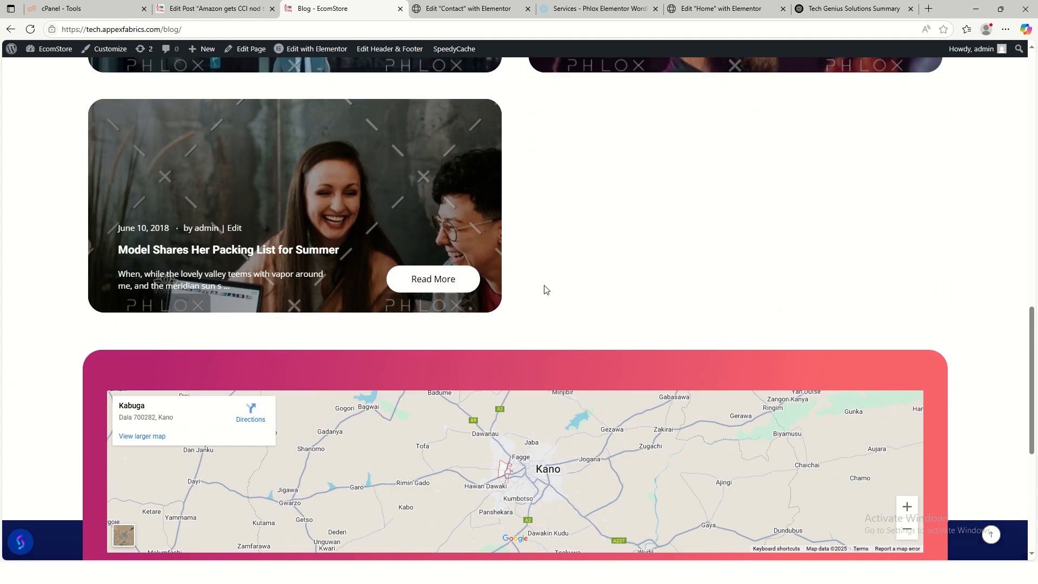
{"action": "scroll", "coordinate": [573, 301], "scroll_direction": "up", "scroll_amount": 15}
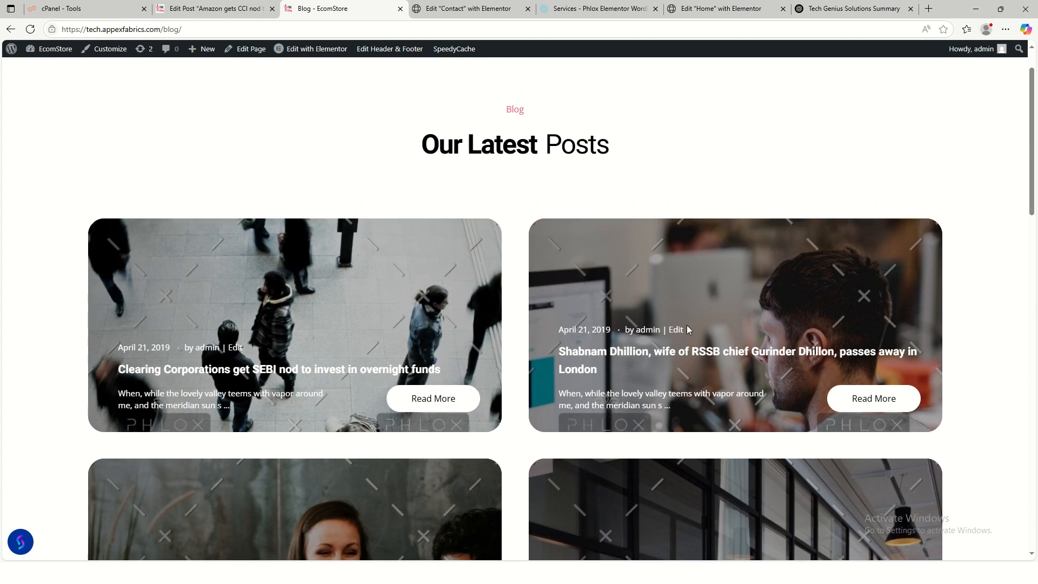
{"action": "scroll", "coordinate": [687, 326], "scroll_direction": "up", "scroll_amount": 1}
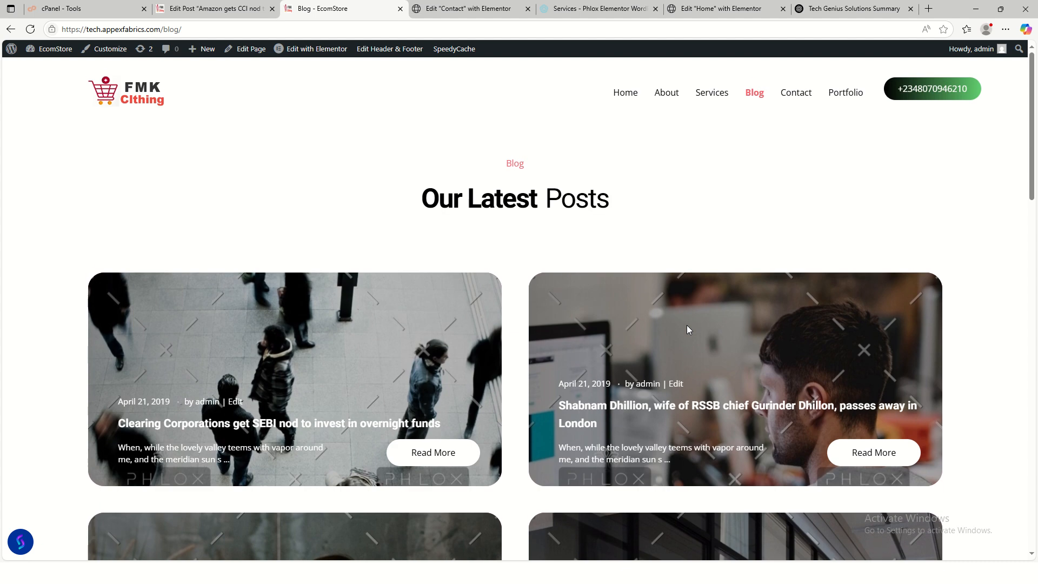
- Save the post again and open its published page in a new tab
{"action": "left_click", "coordinate": [234, 11]}
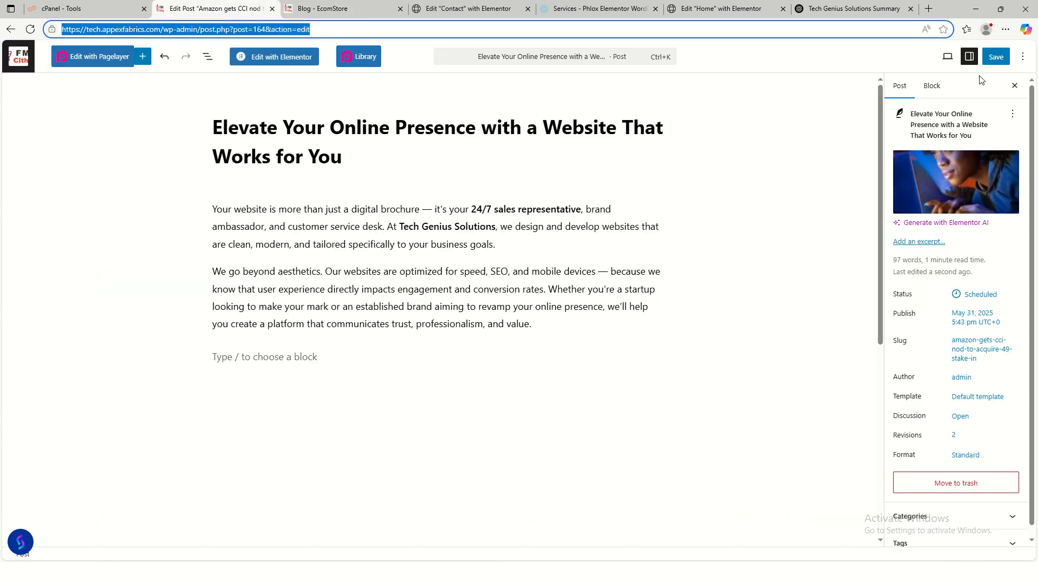
{"action": "left_click", "coordinate": [995, 57]}
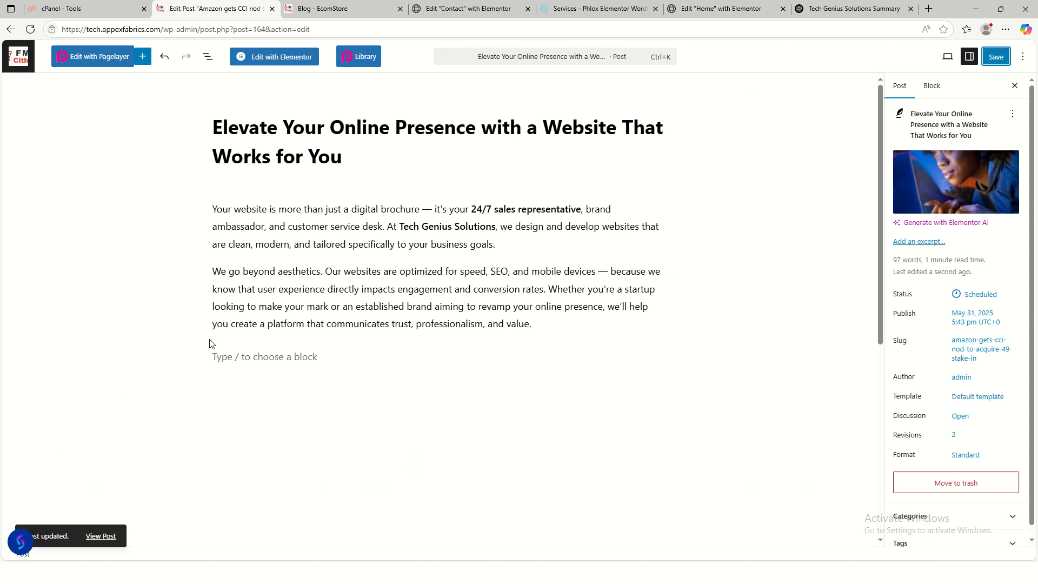
{"action": "right_click", "coordinate": [93, 535]}
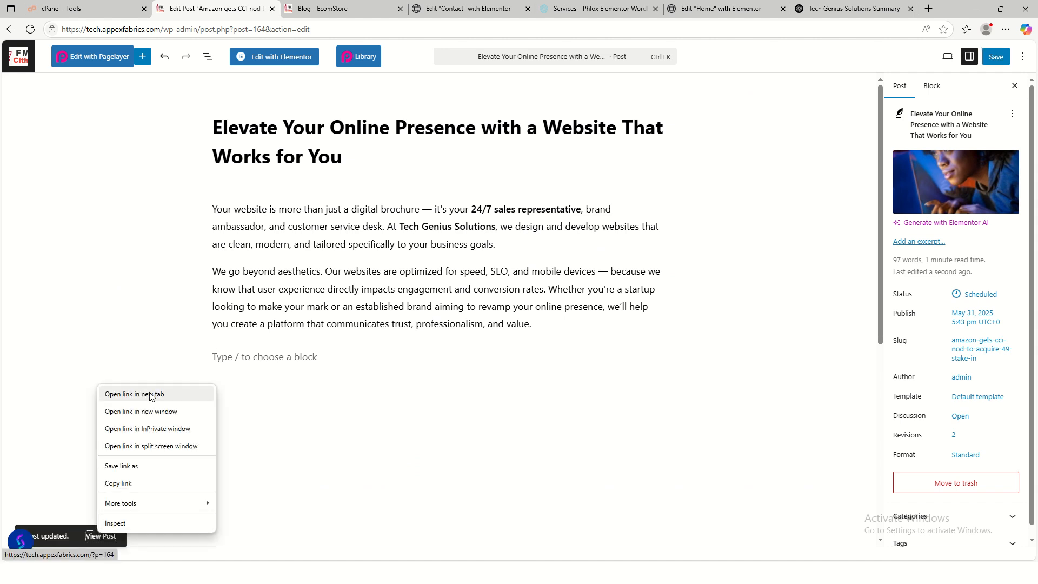
{"action": "left_click", "coordinate": [108, 394]}
- Review the published post, confirming its May 31, 2025 date line
{"action": "left_click", "coordinate": [300, 8]}
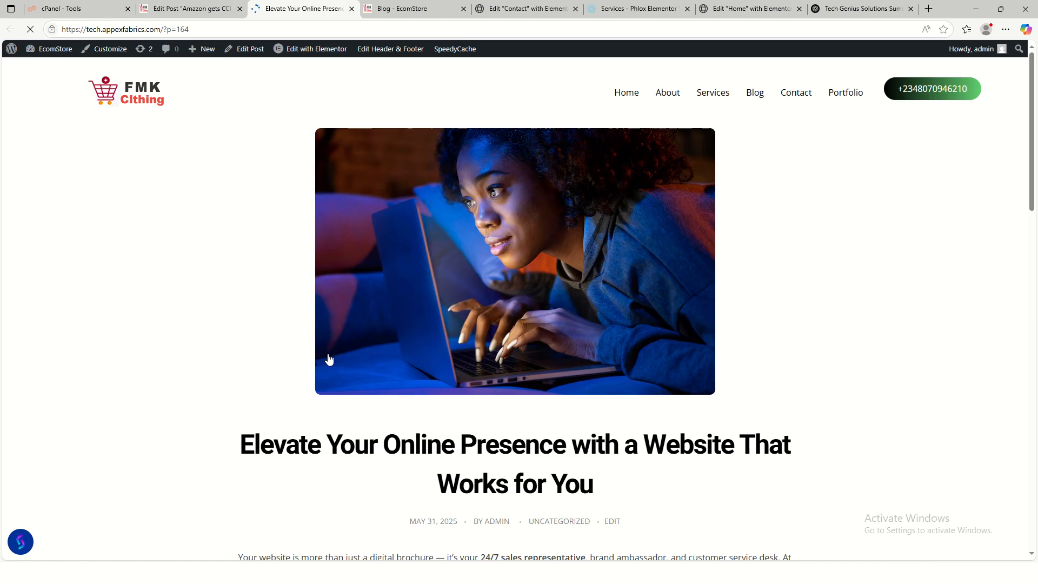
{"action": "scroll", "coordinate": [479, 265], "scroll_direction": "down", "scroll_amount": 6}
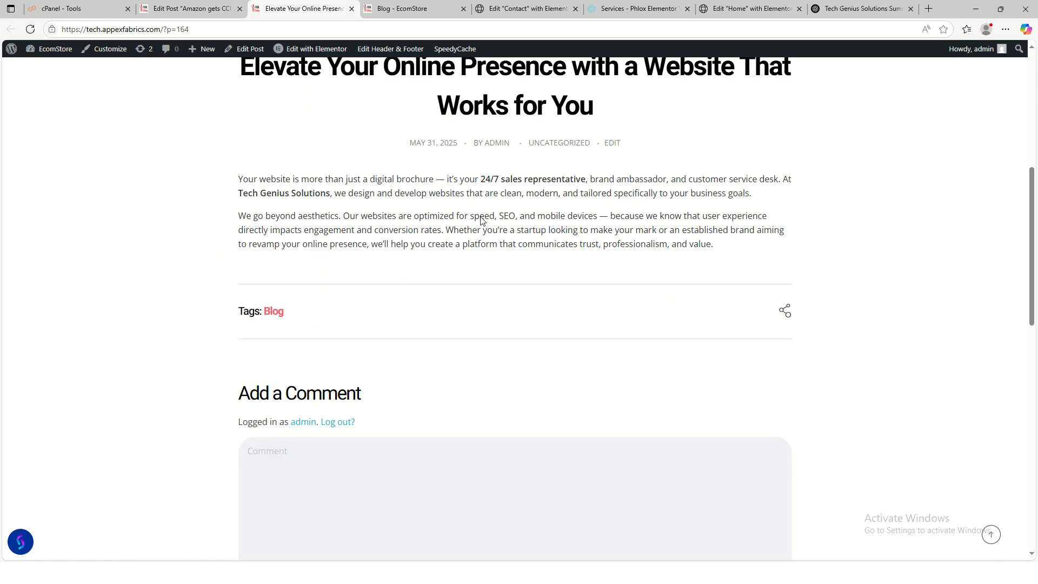
{"action": "left_click_drag", "start_coordinate": [408, 144], "coordinate": [660, 146]}
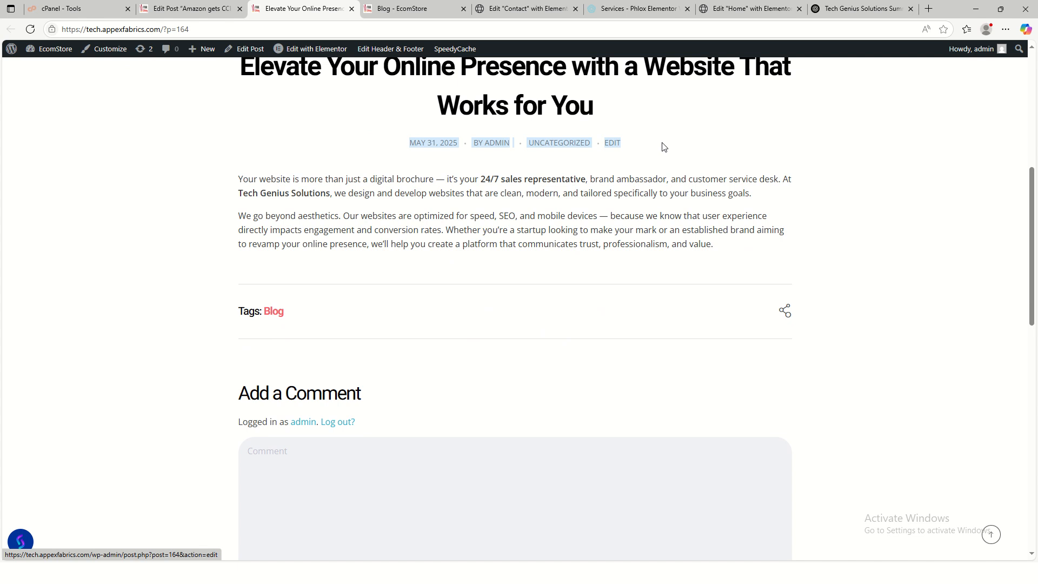
{"action": "left_click", "coordinate": [470, 160]}
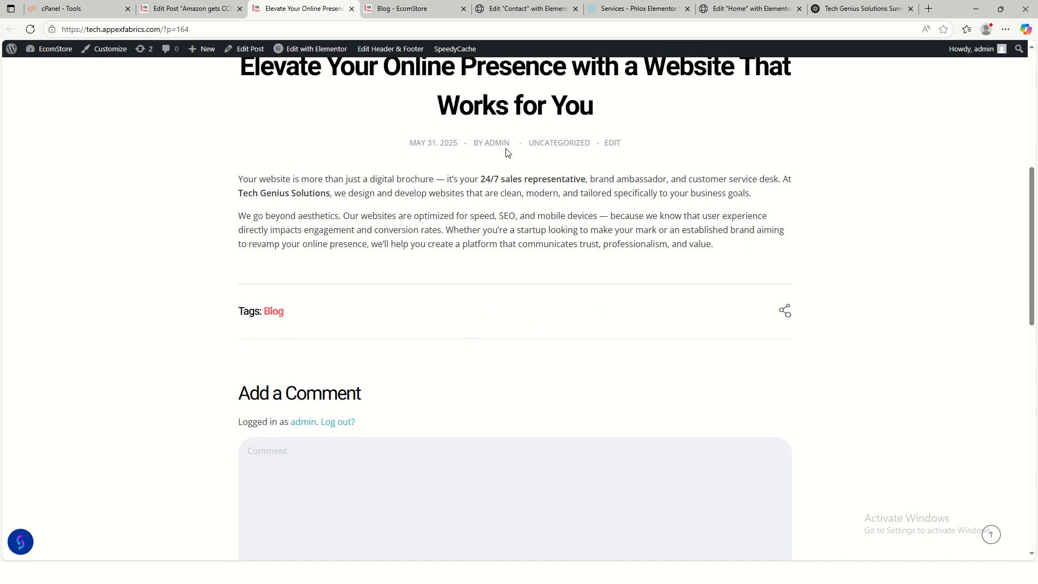
{"action": "scroll", "coordinate": [543, 346], "scroll_direction": "down", "scroll_amount": 5}
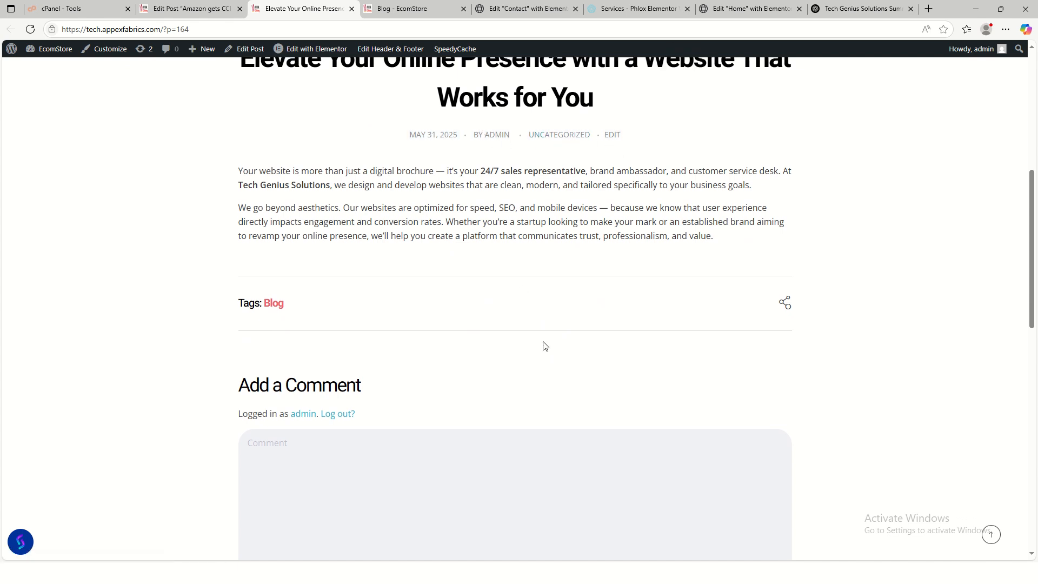
{"action": "scroll", "coordinate": [713, 417], "scroll_direction": "down", "scroll_amount": 9}
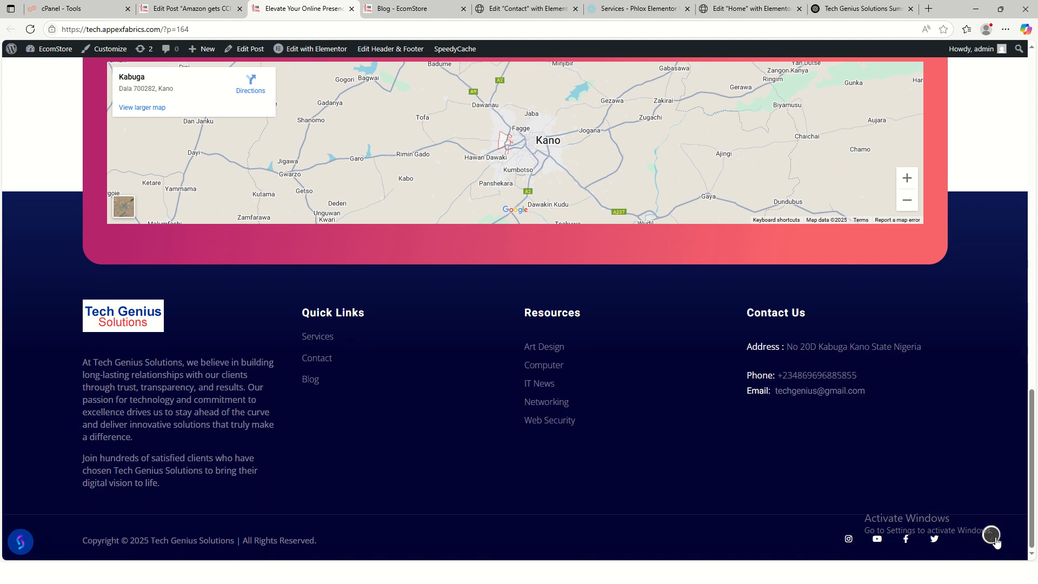
{"action": "scroll", "coordinate": [655, 490], "scroll_direction": "up", "scroll_amount": 10}
{"action": "scroll", "coordinate": [595, 433], "scroll_direction": "up", "scroll_amount": 5}
- Return to All Posts and open 'Clearing Corporations get SEBI nod to invest in overnight funds' for editing
{"action": "left_click", "coordinate": [214, 8]}
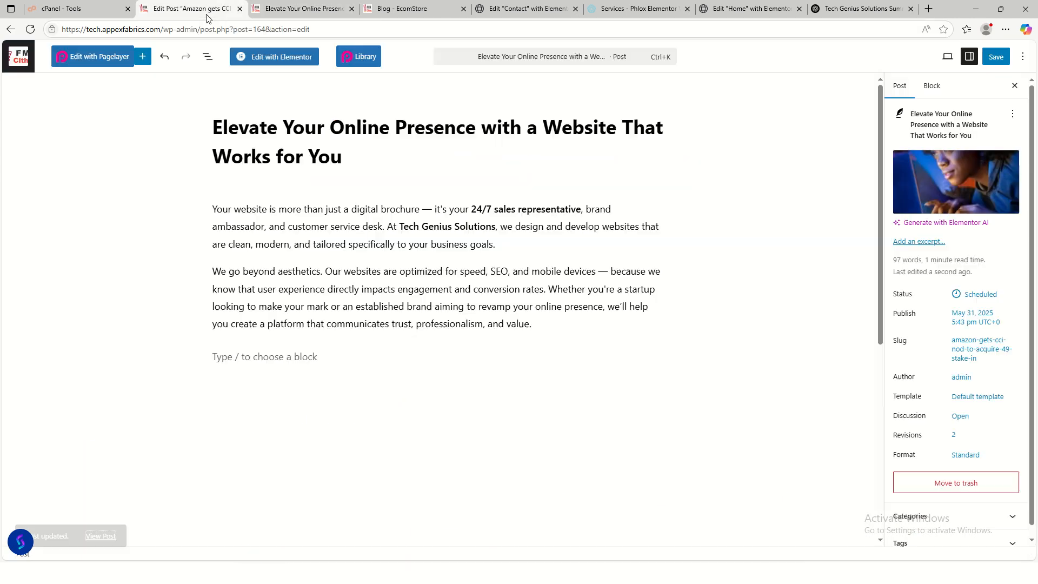
{"action": "left_click", "coordinate": [10, 30]}
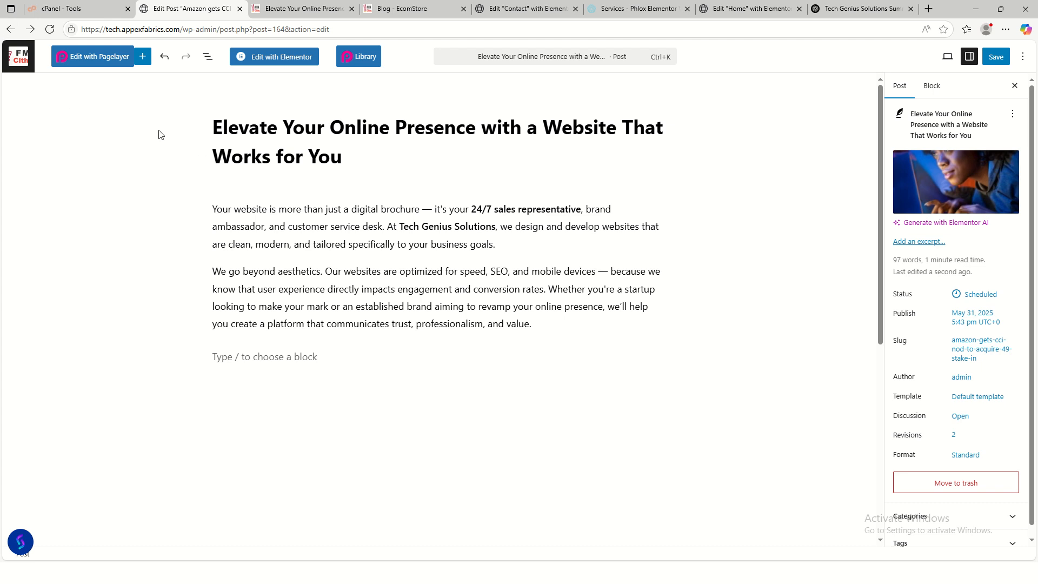
{"action": "left_click", "coordinate": [11, 30]}
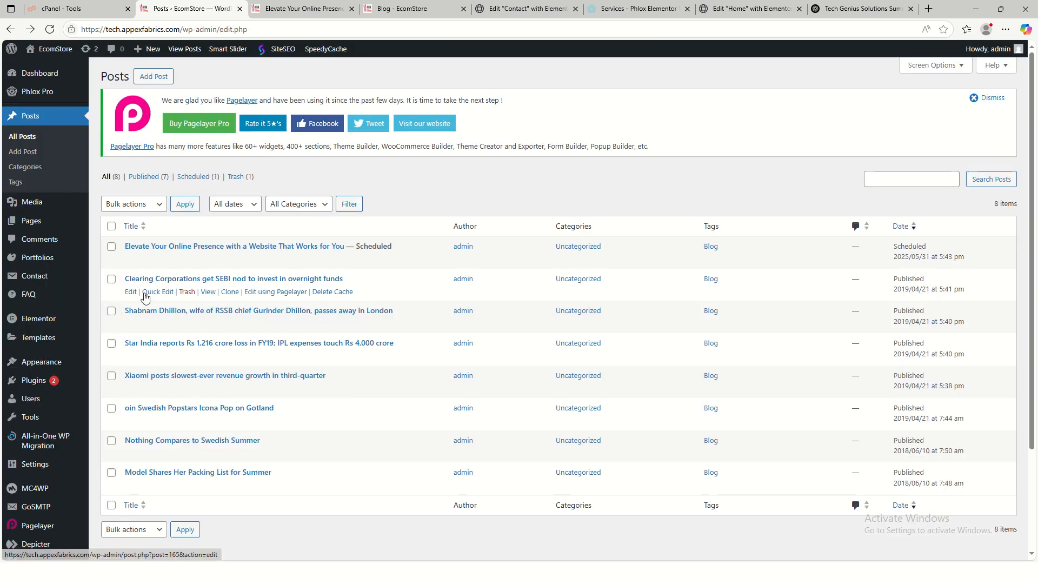
{"action": "left_click", "coordinate": [131, 293]}
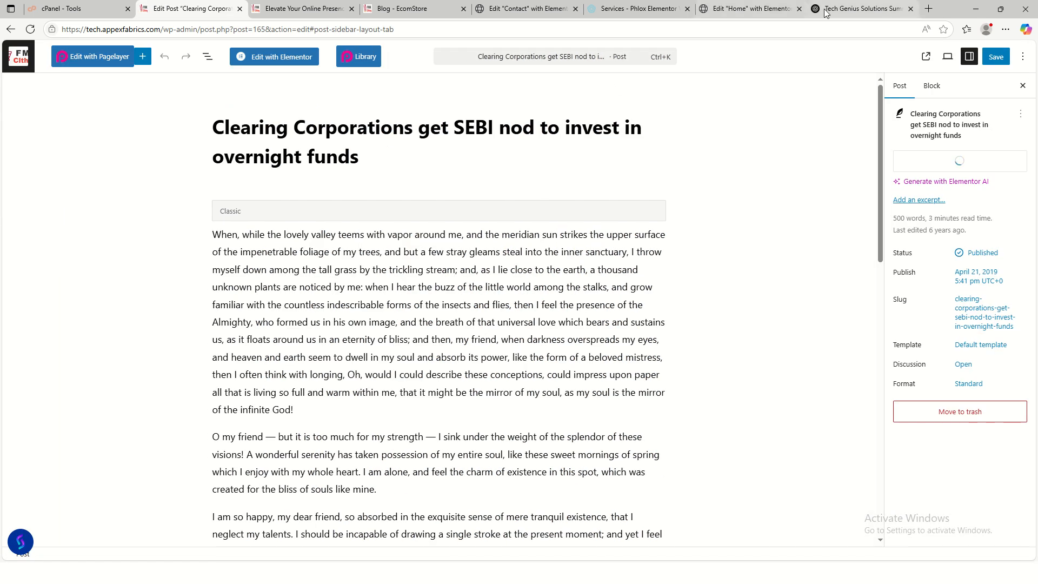
{"action": "left_click", "coordinate": [860, 9]}
- Replace the post title with ChatGPT's Post 2 title 'Still Doing Business Without a Website? Here's What You're Missing'
{"action": "scroll", "coordinate": [422, 372], "scroll_direction": "down", "scroll_amount": 2}
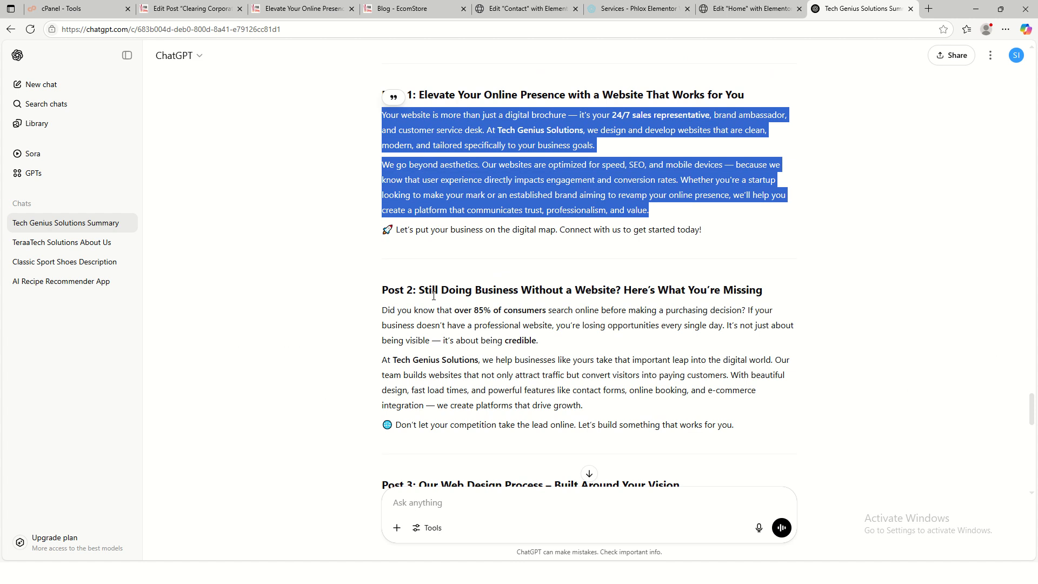
{"action": "left_click_drag", "start_coordinate": [422, 289], "coordinate": [762, 295]}
{"action": "key", "text": "ctrl+c"}
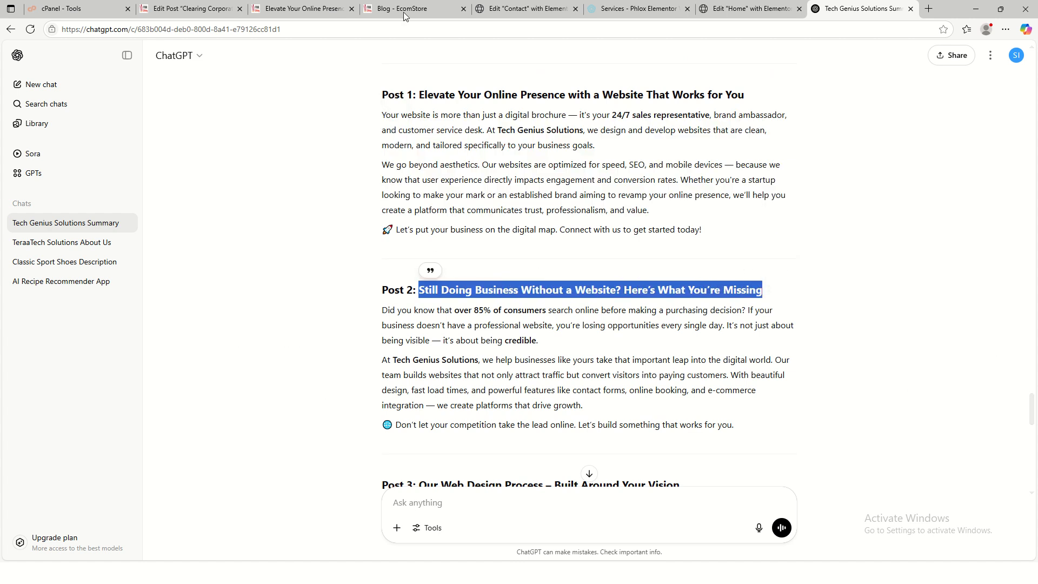
{"action": "left_click", "coordinate": [187, 9]}
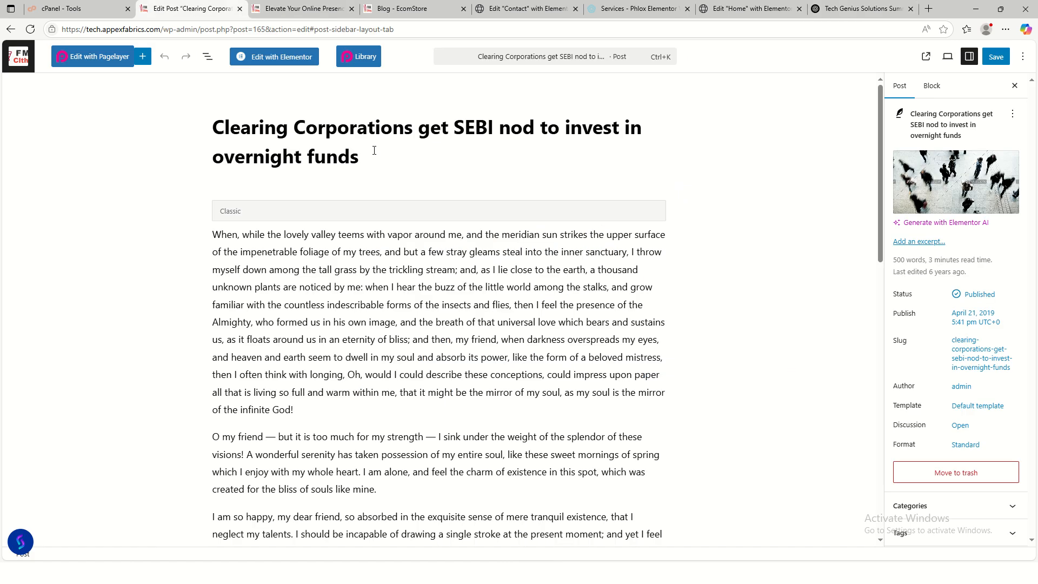
{"action": "left_click_drag", "start_coordinate": [375, 151], "coordinate": [216, 126]}
{"action": "left_click", "coordinate": [216, 124]}
{"action": "left_click_drag", "start_coordinate": [374, 154], "coordinate": [225, 114]}
{"action": "key", "text": "BackSpace"}
{"action": "key", "text": "BackSpace"}
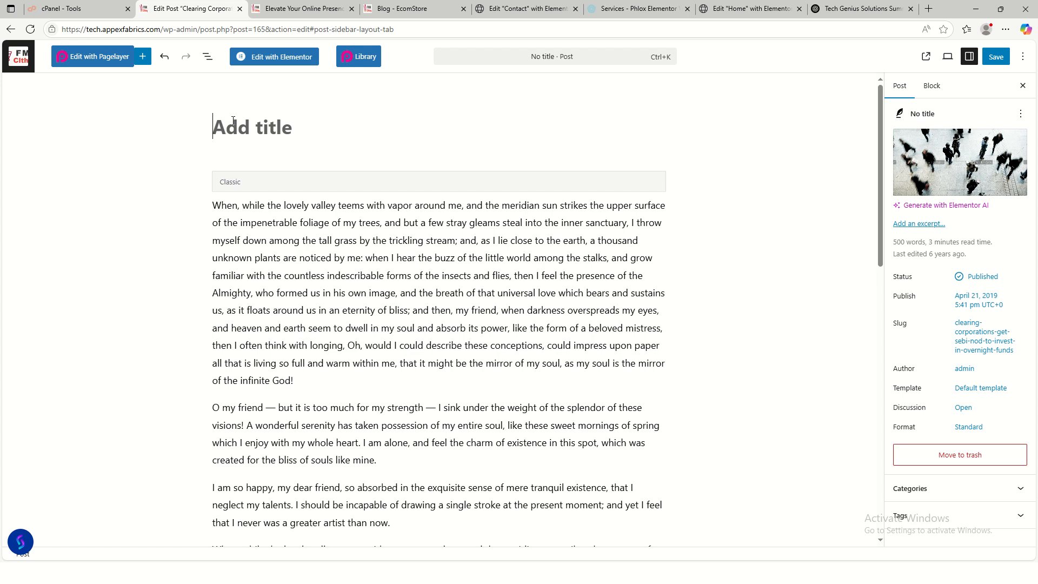
{"action": "key", "text": "ctrl+v"}
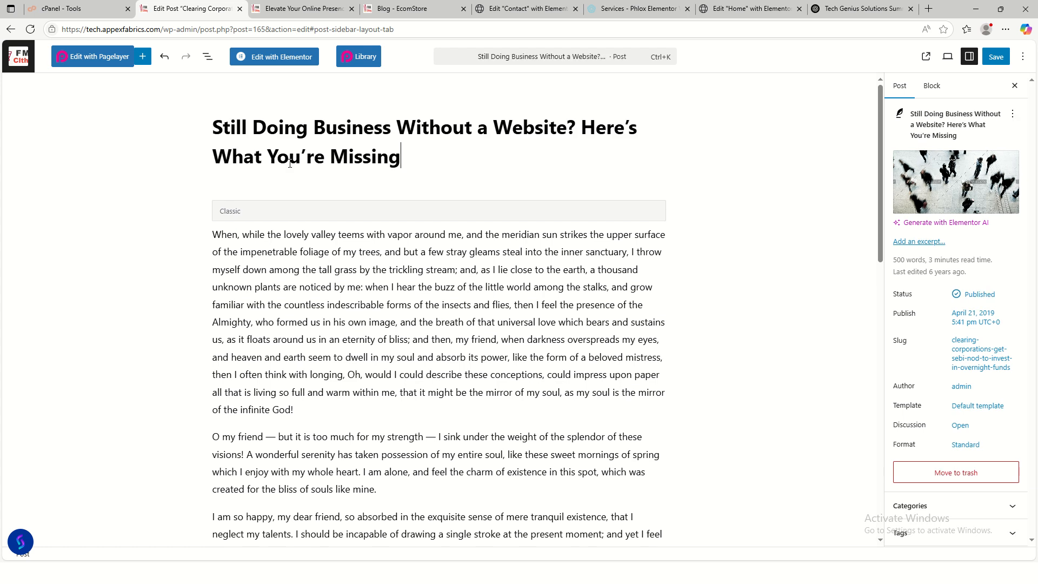
- Set the woman-at-desk photo as the post's featured image
{"action": "left_click", "coordinate": [944, 168]}
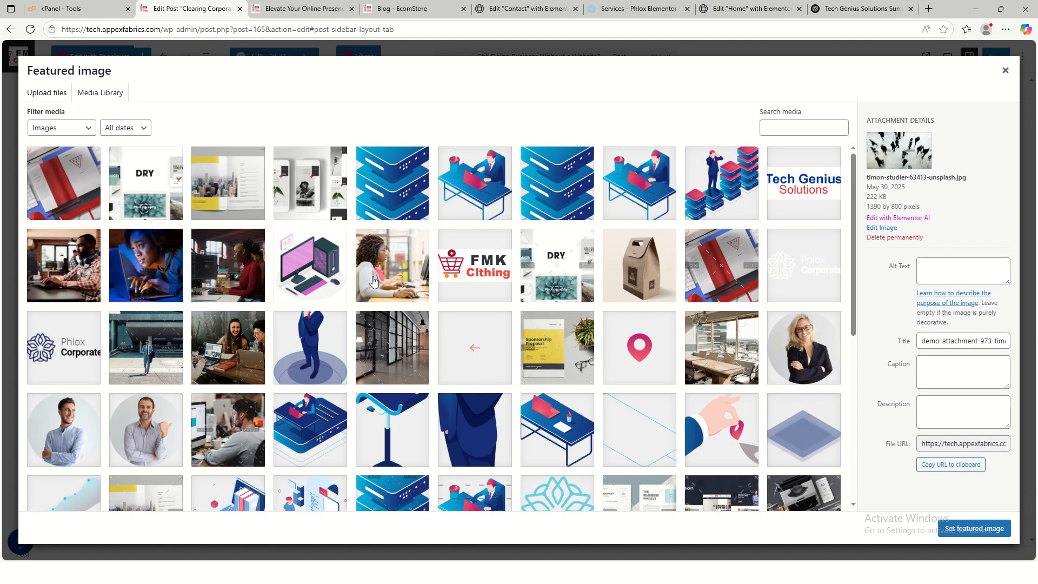
{"action": "left_click", "coordinate": [373, 281]}
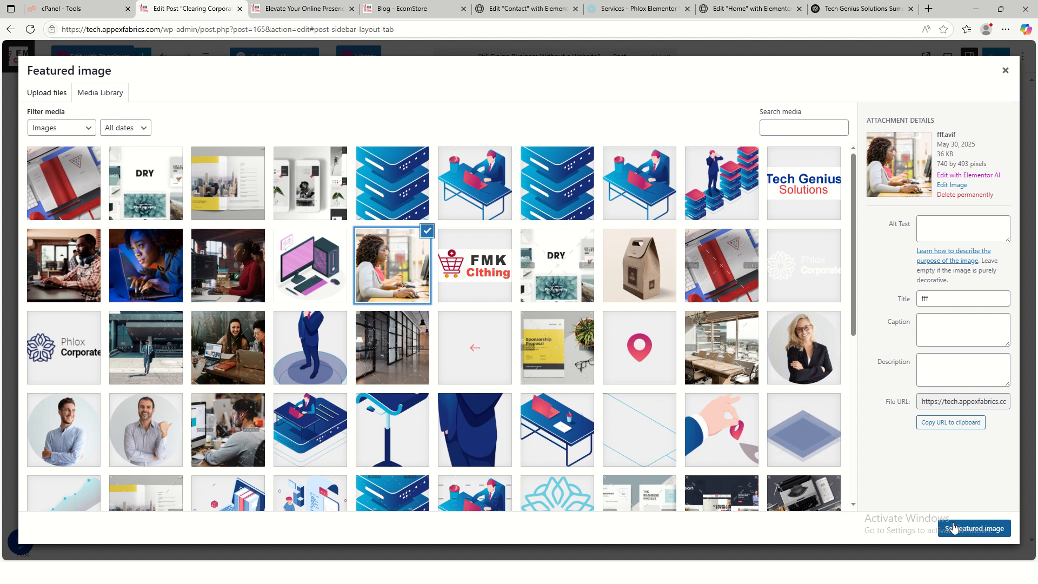
{"action": "left_click", "coordinate": [975, 529]}
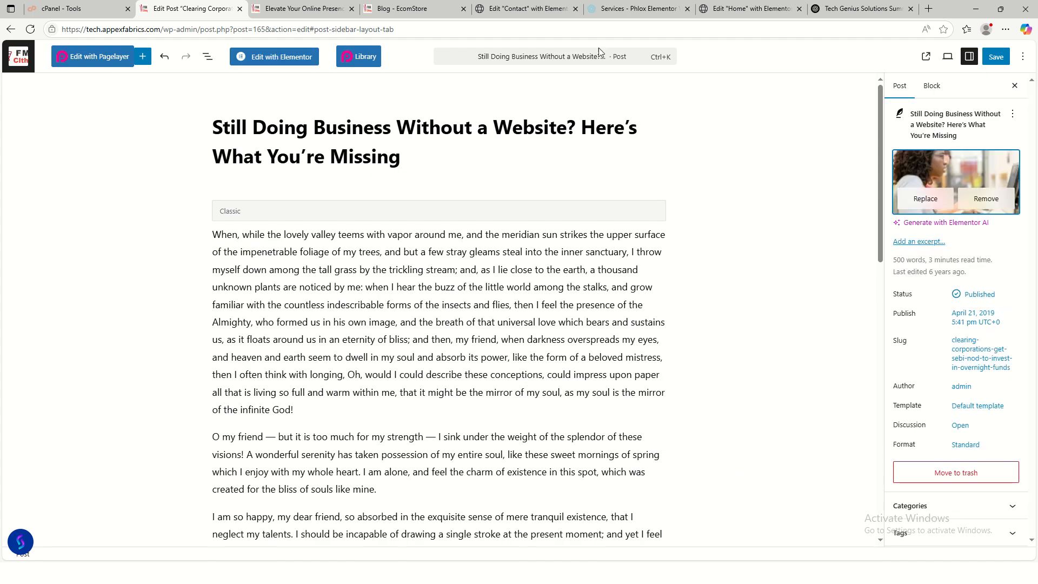
- Swap the placeholder body for ChatGPT's three Post 2 paragraphs about consumers searching online
{"action": "left_click", "coordinate": [836, 13]}
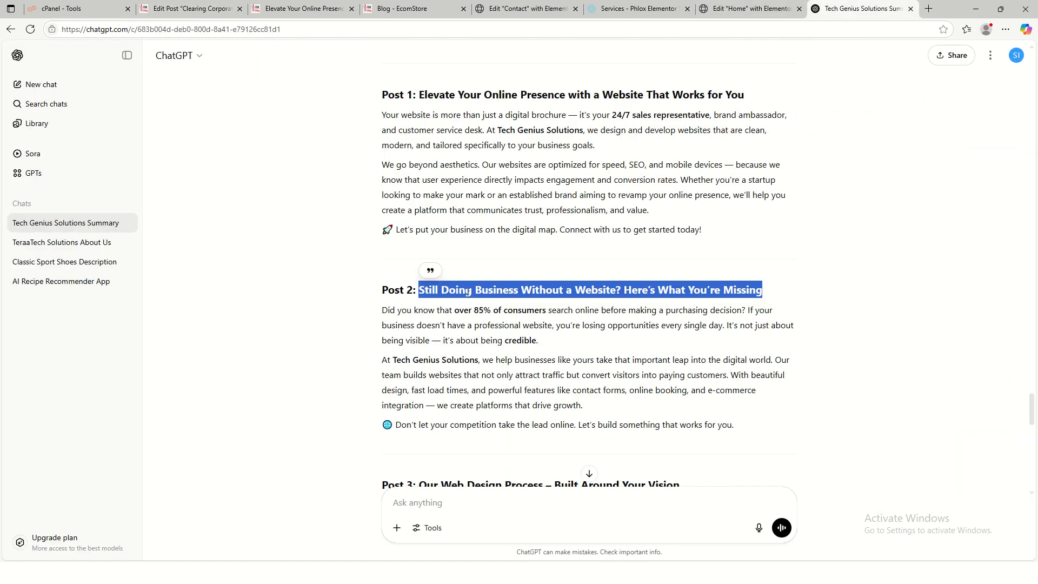
{"action": "left_click_drag", "start_coordinate": [383, 310], "coordinate": [742, 430]}
{"action": "left_click", "coordinate": [758, 395]}
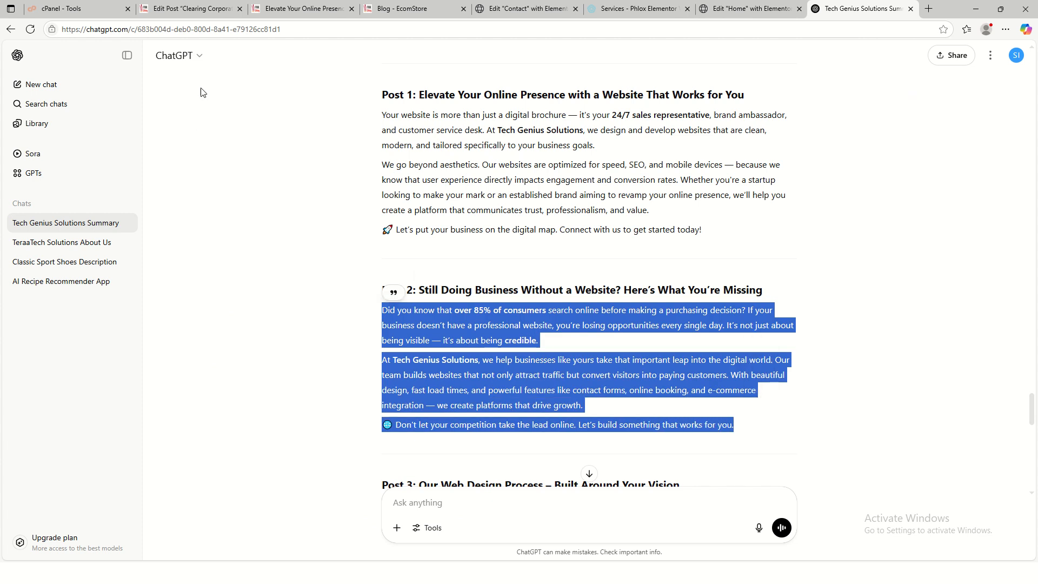
{"action": "left_click", "coordinate": [184, 14]}
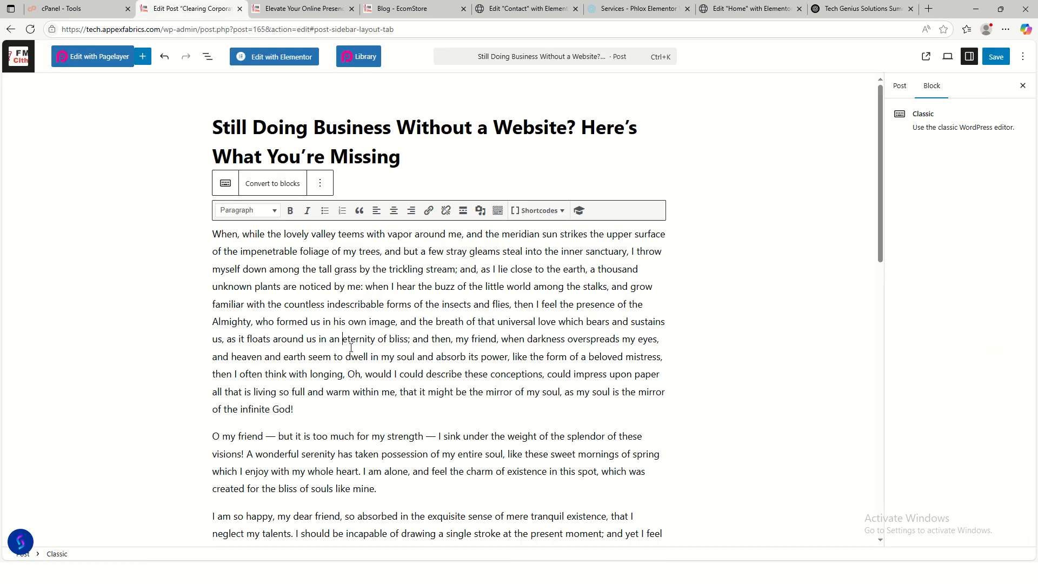
{"action": "key", "text": "ctrl+a"}
{"action": "key", "text": "Delete"}
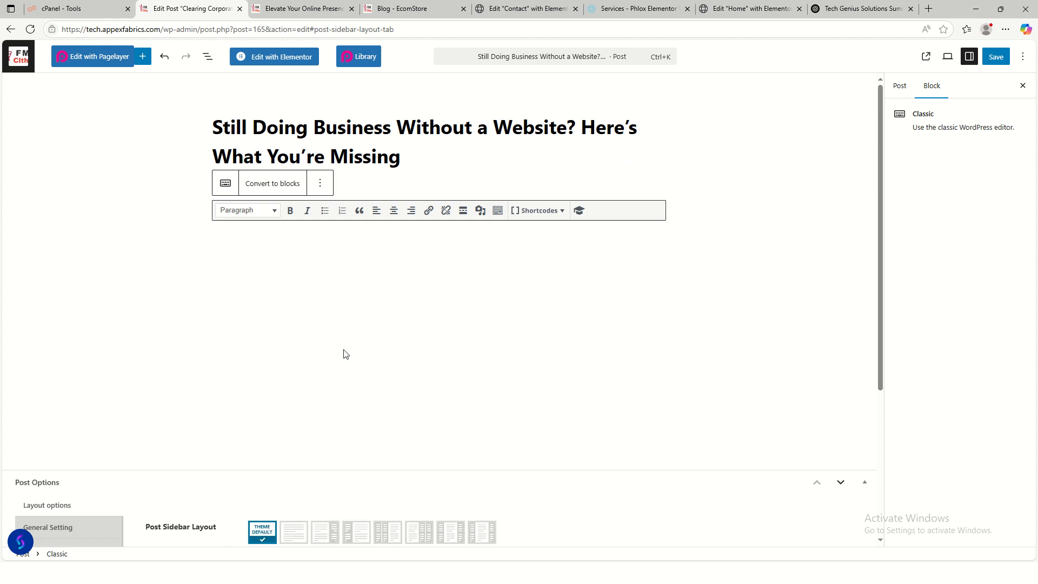
{"action": "key", "text": "ctrl+v"}
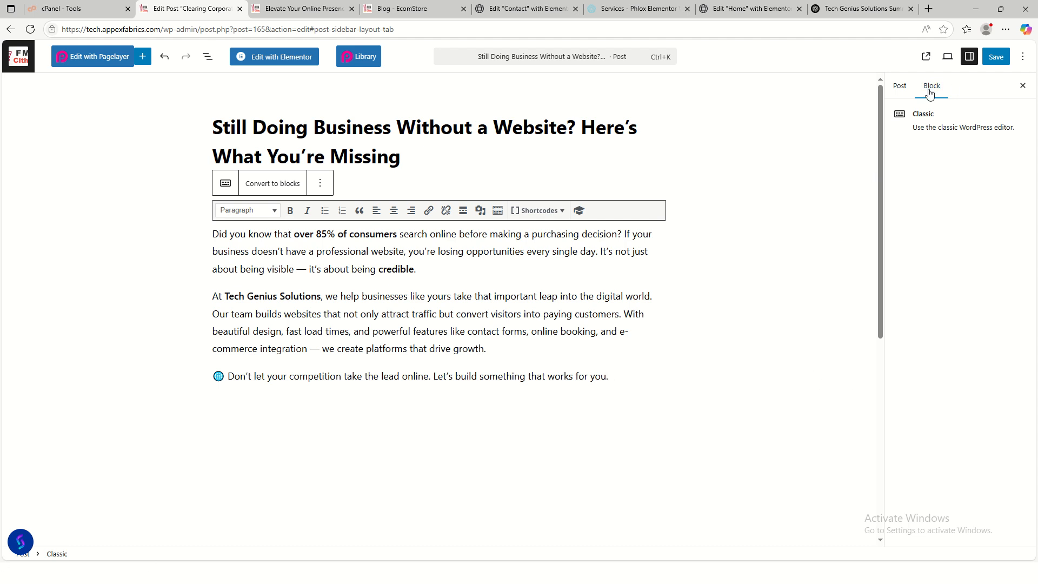
{"action": "left_click", "coordinate": [900, 88]}
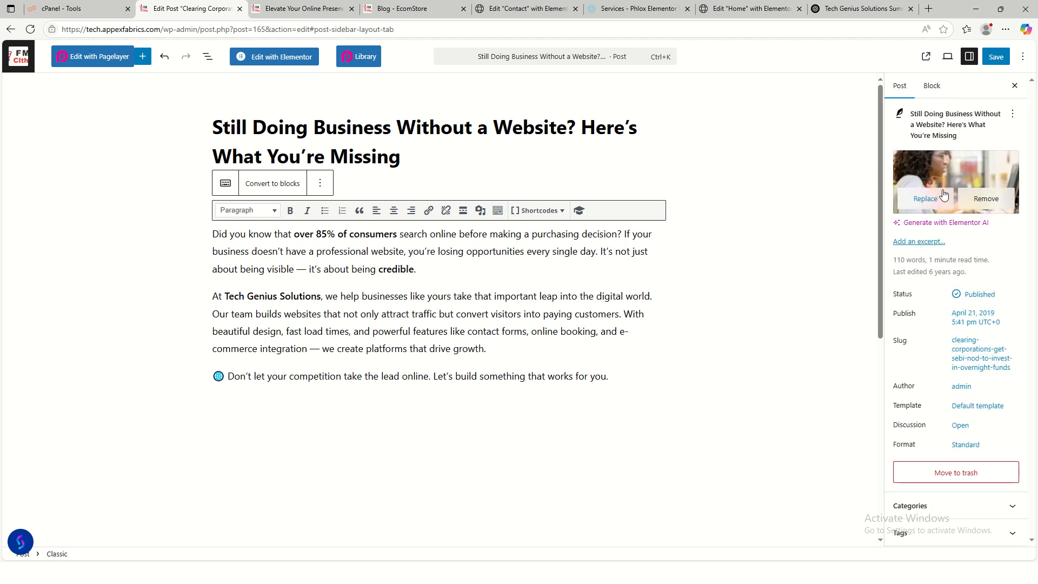
- Change the publish date from 2019 to May 30, 2025
{"action": "left_click", "coordinate": [966, 325]}
{"action": "double_click", "coordinate": [839, 169]}
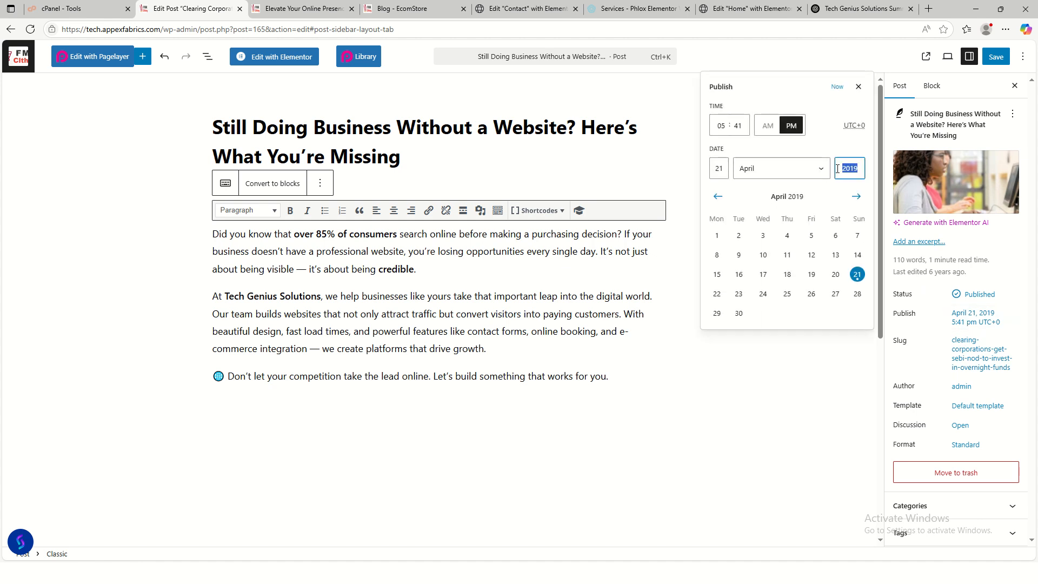
{"action": "type", "text": "2025"}
{"action": "left_click", "coordinate": [760, 179]}
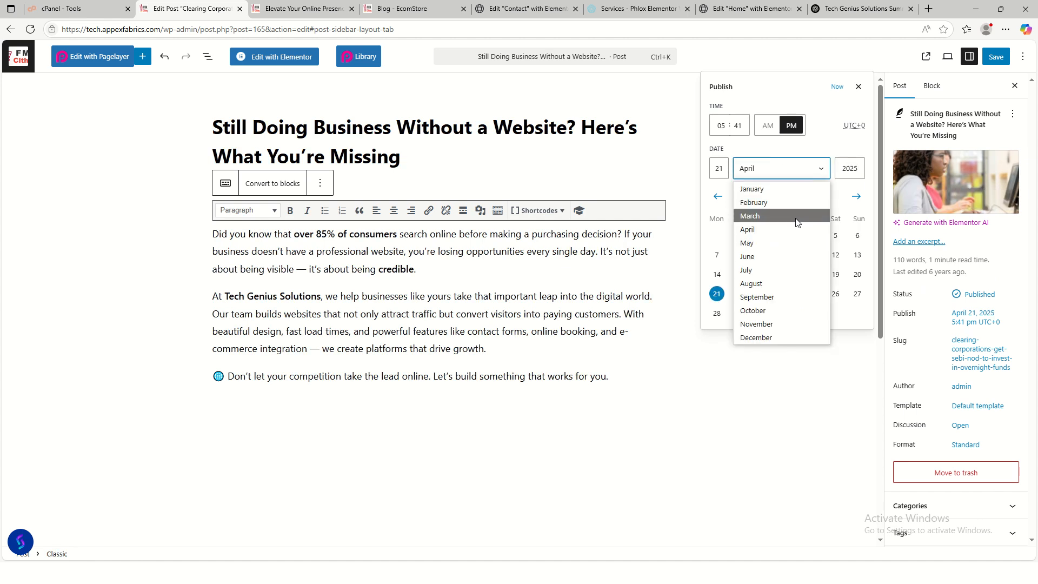
{"action": "left_click", "coordinate": [790, 242]}
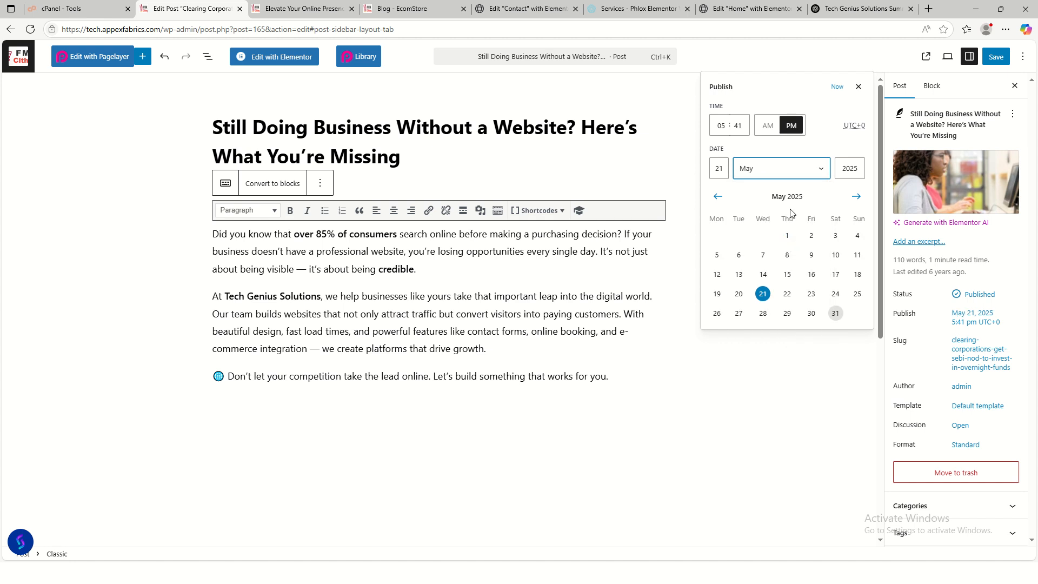
{"action": "left_click", "coordinate": [812, 315]}
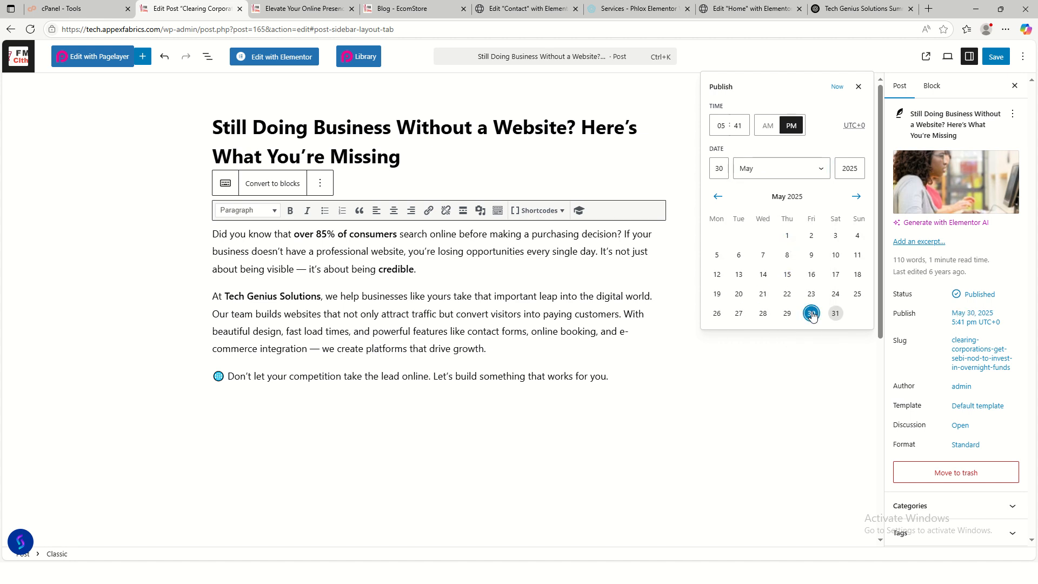
{"action": "left_click", "coordinate": [999, 63]}
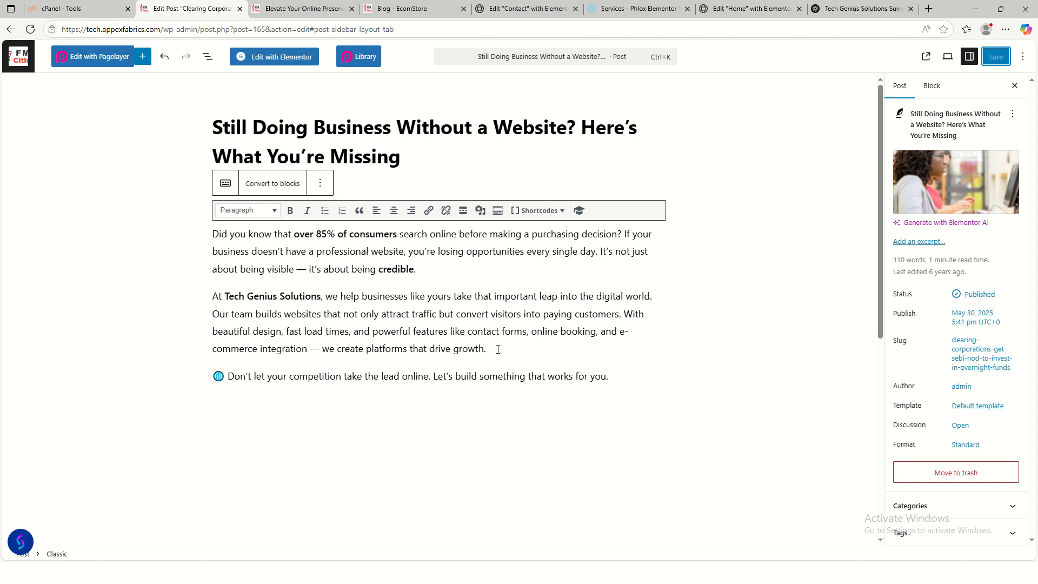
- Save the post and go back to the Posts list
{"action": "left_click", "coordinate": [309, 271]}
{"action": "left_click", "coordinate": [997, 59]}
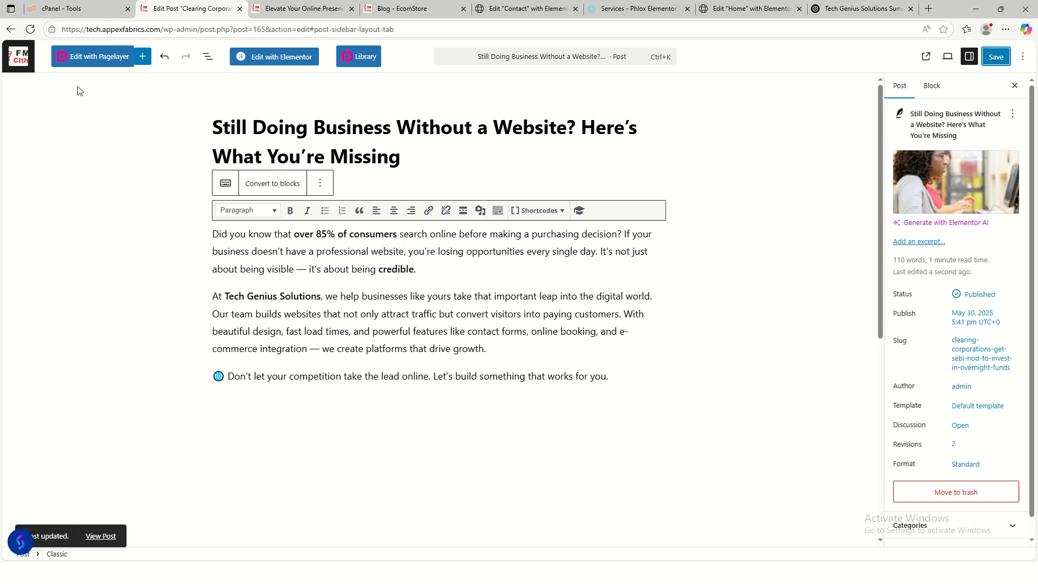
{"action": "left_click", "coordinate": [11, 31]}
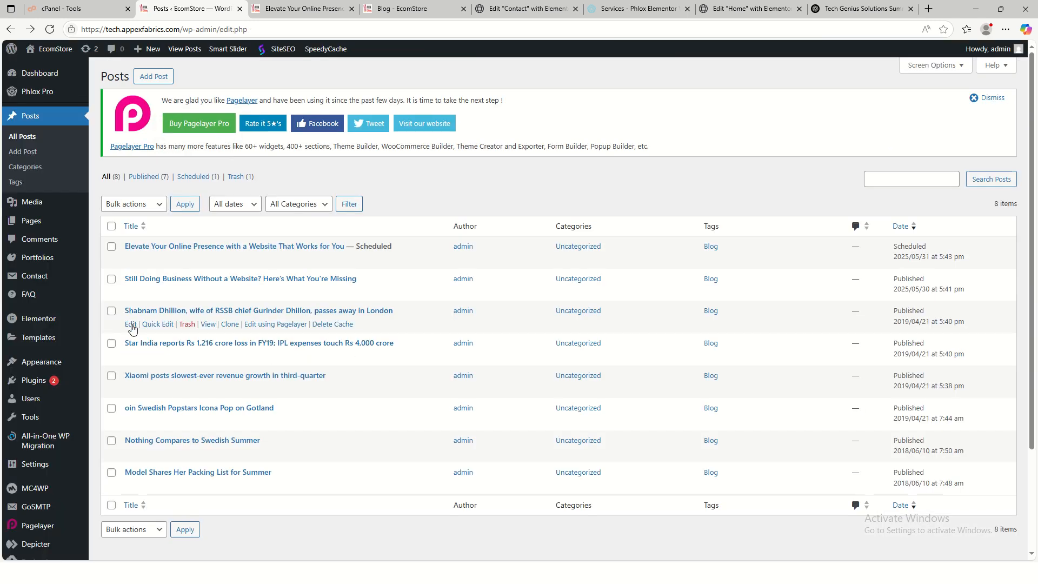
- Open the next demo post and paste 'Our Web Design Process – Built Around Your Vision' as its title
{"action": "left_click", "coordinate": [132, 325]}
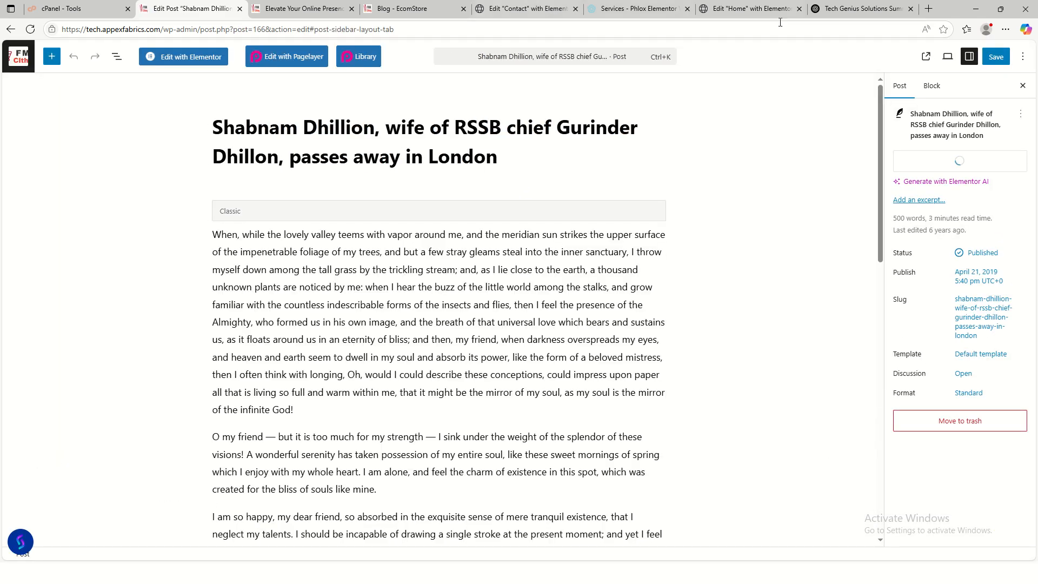
{"action": "left_click", "coordinate": [849, 9]}
{"action": "scroll", "coordinate": [519, 358], "scroll_direction": "down", "scroll_amount": 3}
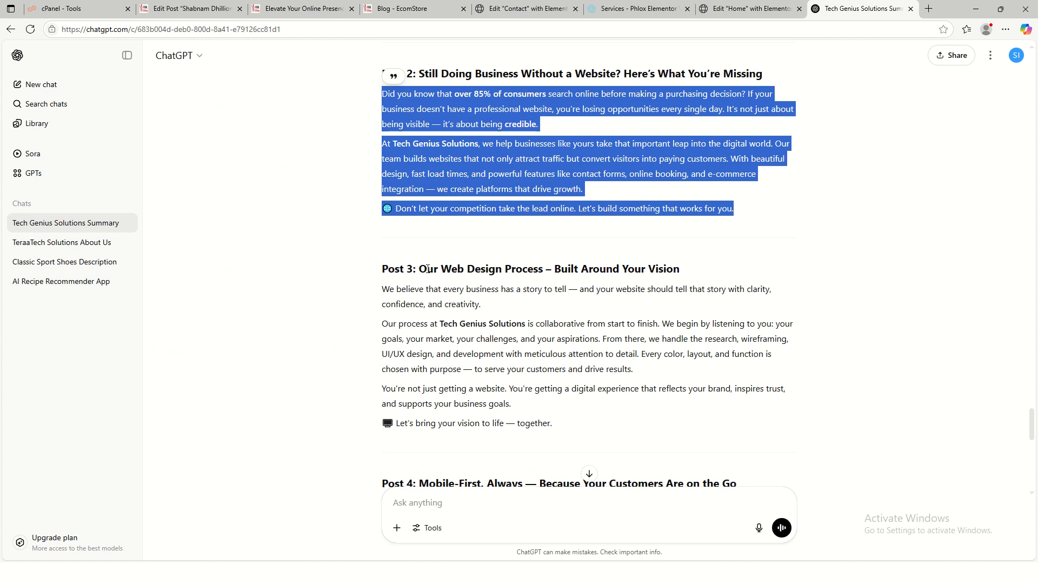
{"action": "left_click_drag", "start_coordinate": [420, 269], "coordinate": [683, 270]}
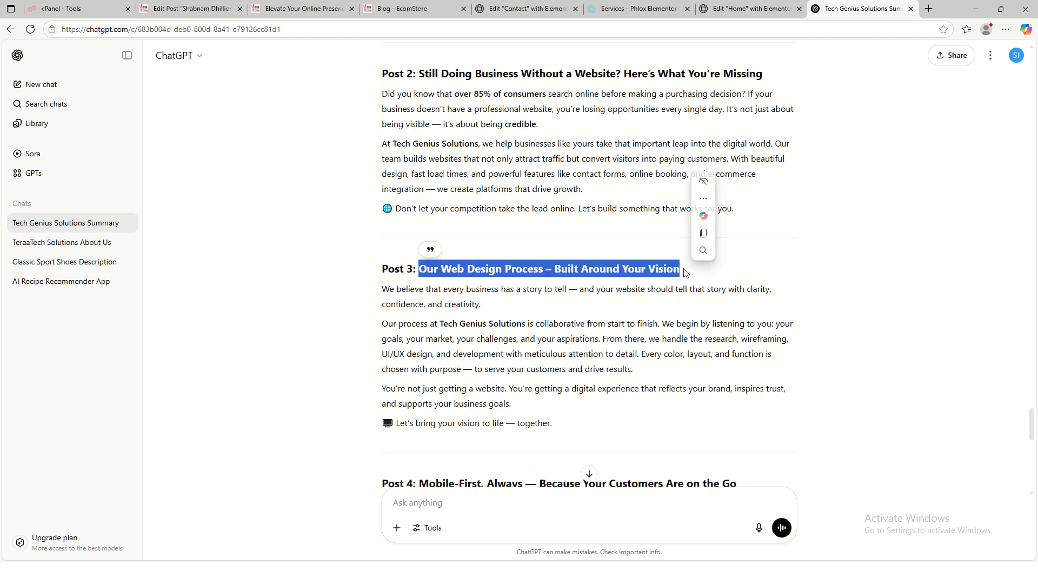
{"action": "left_click", "coordinate": [701, 236]}
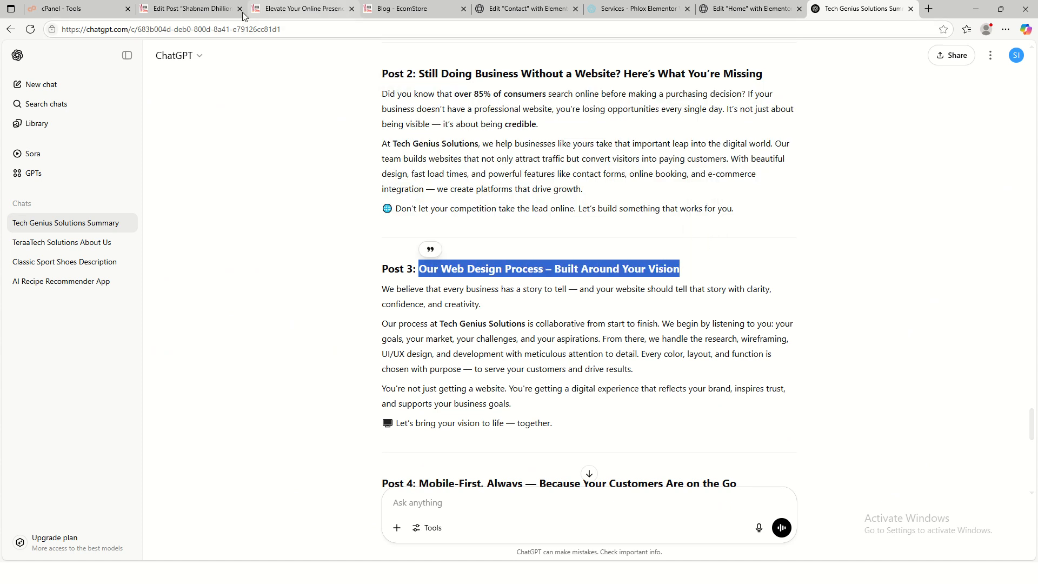
{"action": "left_click", "coordinate": [209, 10]}
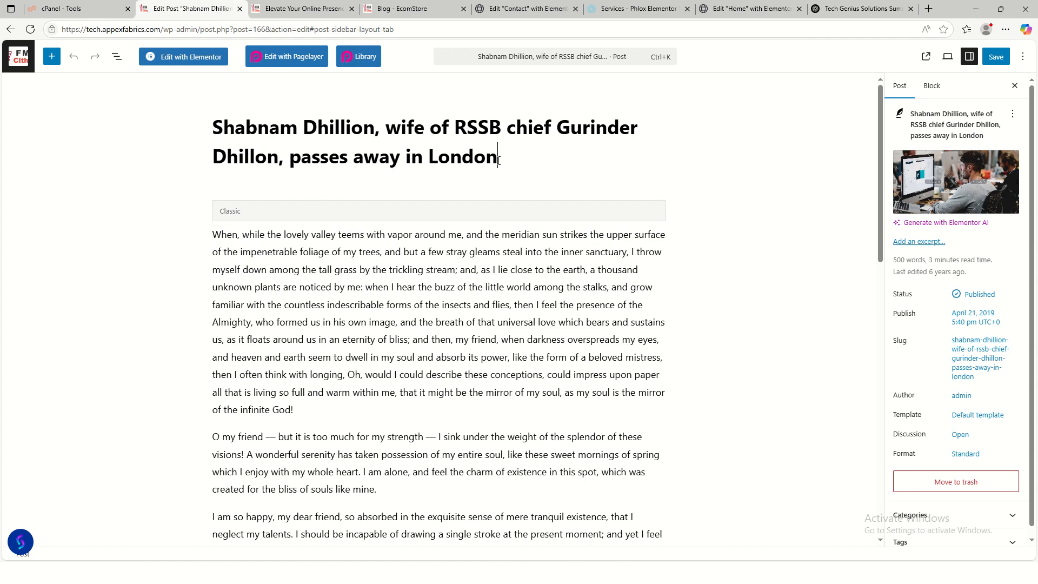
{"action": "left_click_drag", "start_coordinate": [498, 160], "coordinate": [223, 132]}
{"action": "key", "text": "BackSpace"}
{"action": "key", "text": "BackSpace"}
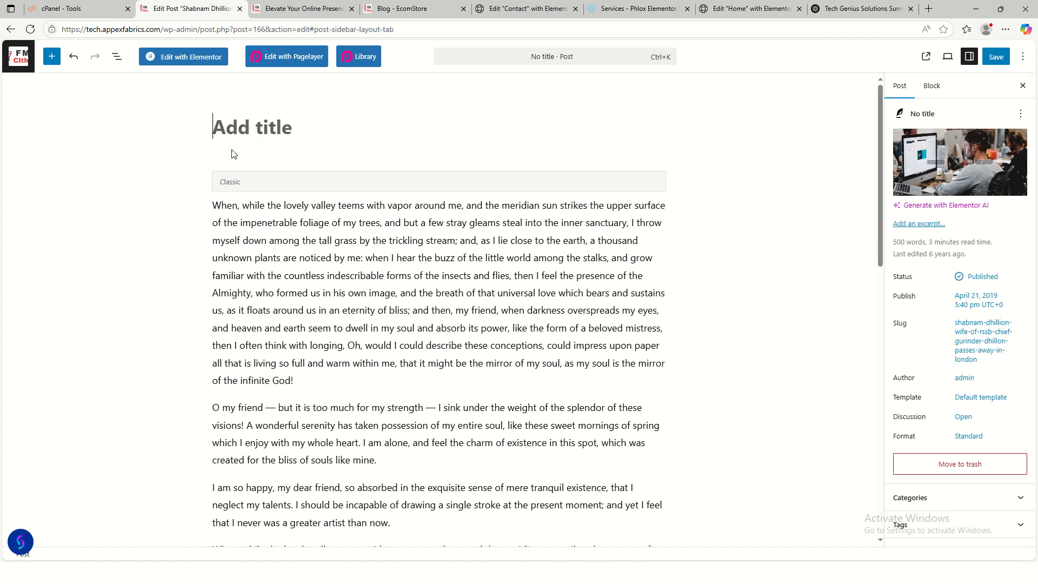
{"action": "key", "text": "ctrl+v"}
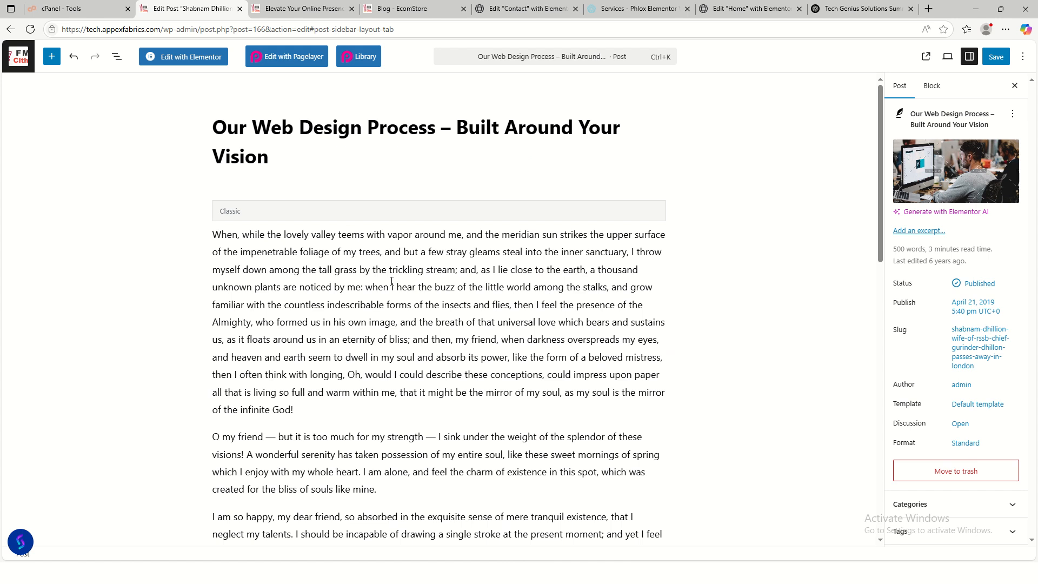
- Delete all the old placeholder body text
{"action": "left_click", "coordinate": [453, 322]}
{"action": "key", "text": "ctrl+a"}
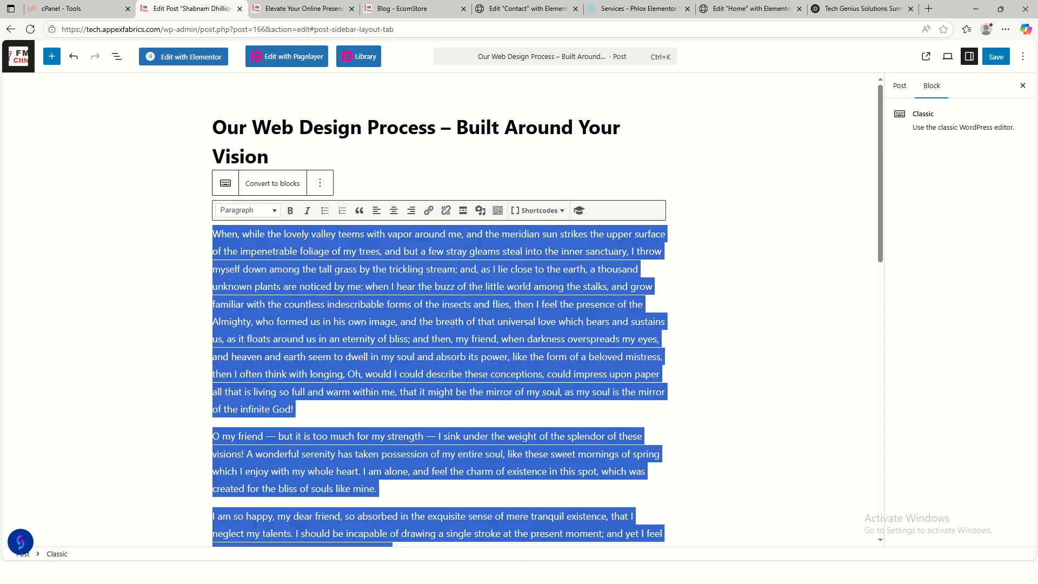
{"action": "key", "text": "BackSpace"}
- Paste ChatGPT's four Post 3 design-process paragraphs into the body and bring up the featured image library
{"action": "left_click", "coordinate": [844, 9]}
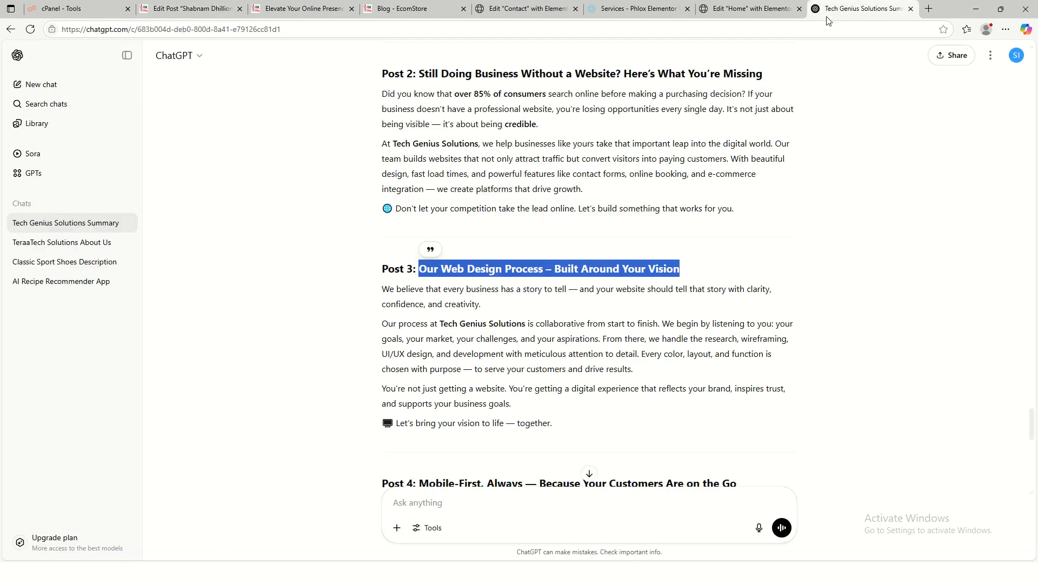
{"action": "left_click_drag", "start_coordinate": [383, 287], "coordinate": [553, 424]}
{"action": "left_click", "coordinate": [592, 376]}
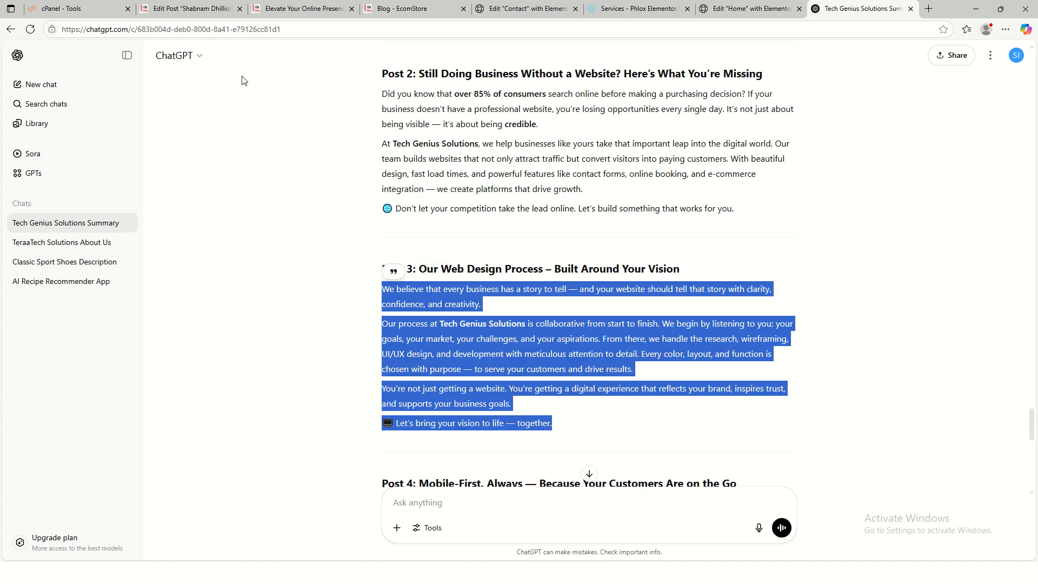
{"action": "left_click", "coordinate": [187, 9]}
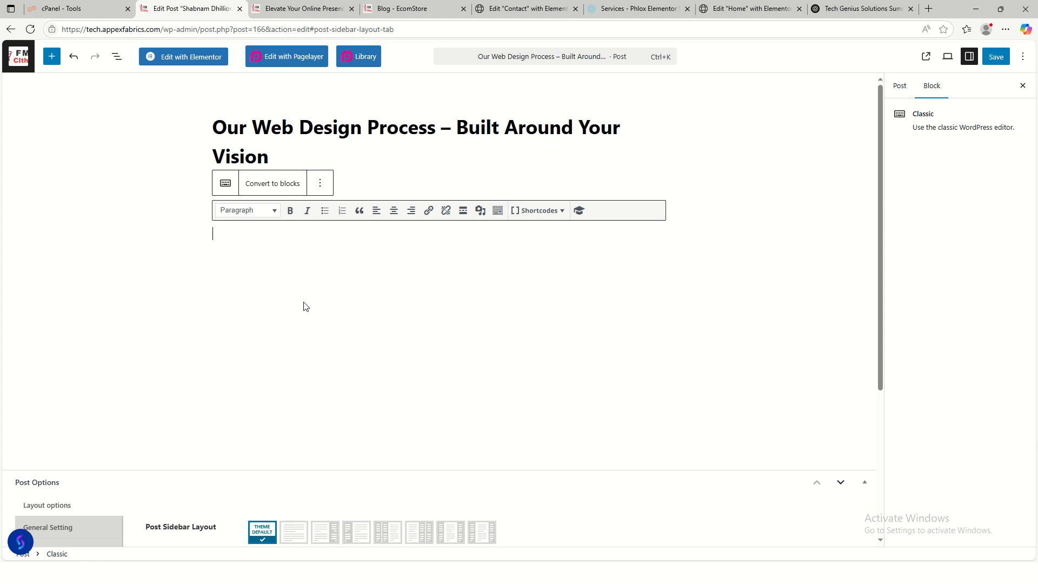
{"action": "key", "text": "ctrl+v"}
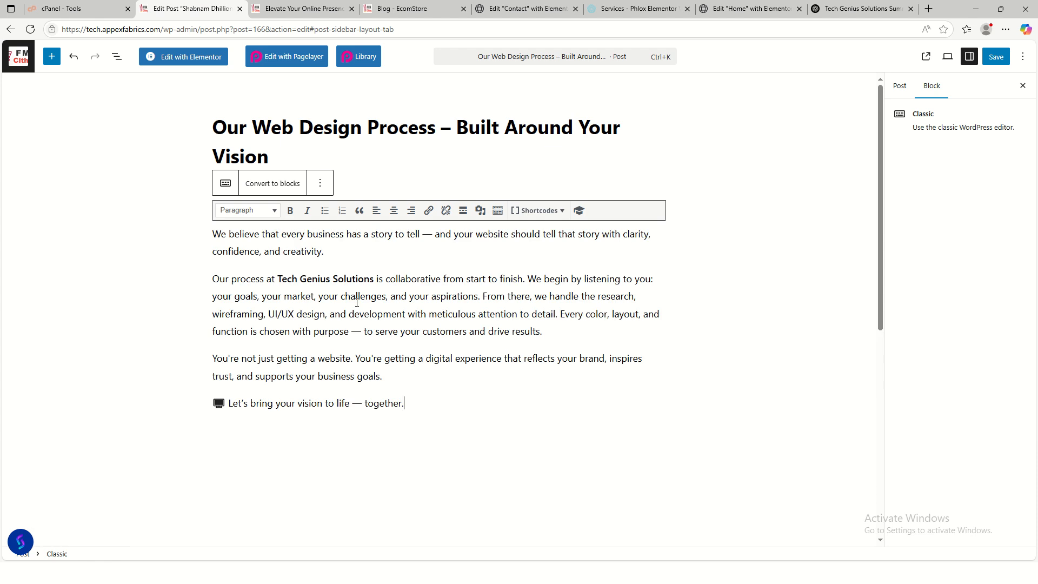
{"action": "left_click", "coordinate": [900, 87]}
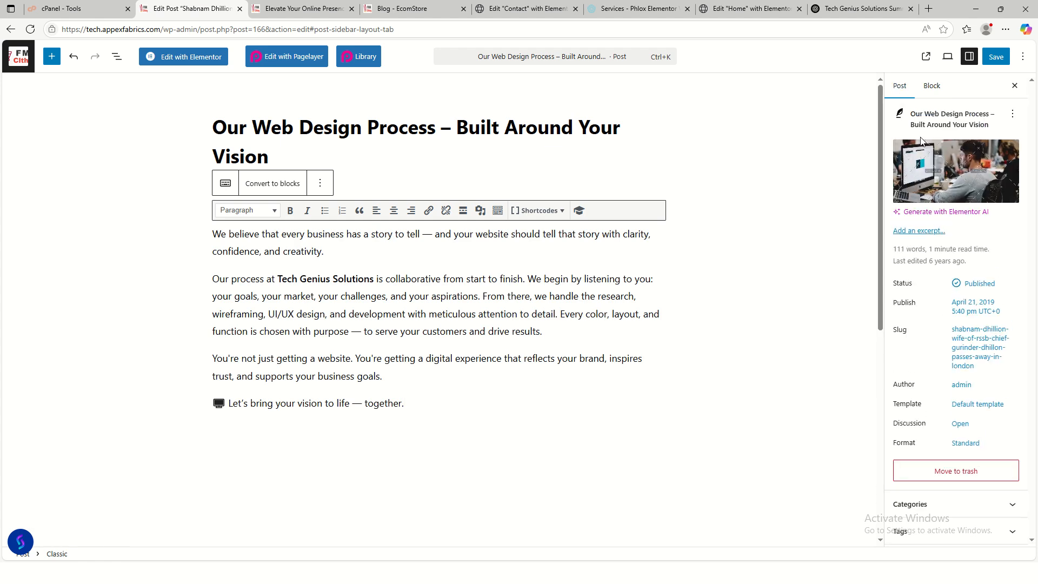
{"action": "left_click", "coordinate": [928, 175]}
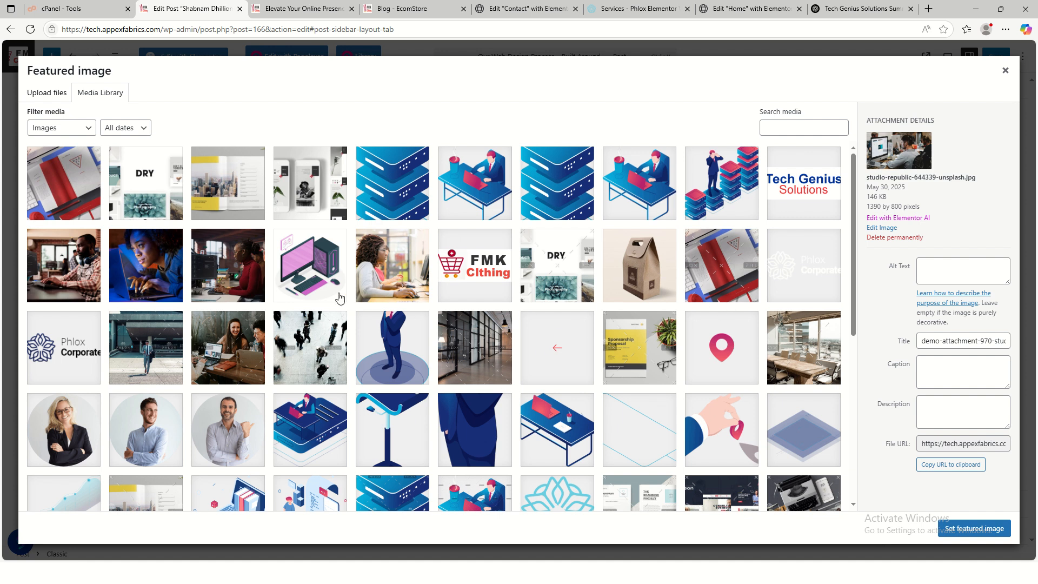
- Set the pink computer-monitor featured image and a May 31, 2025 publish date
{"action": "left_click", "coordinate": [319, 281]}
{"action": "left_click", "coordinate": [995, 533]}
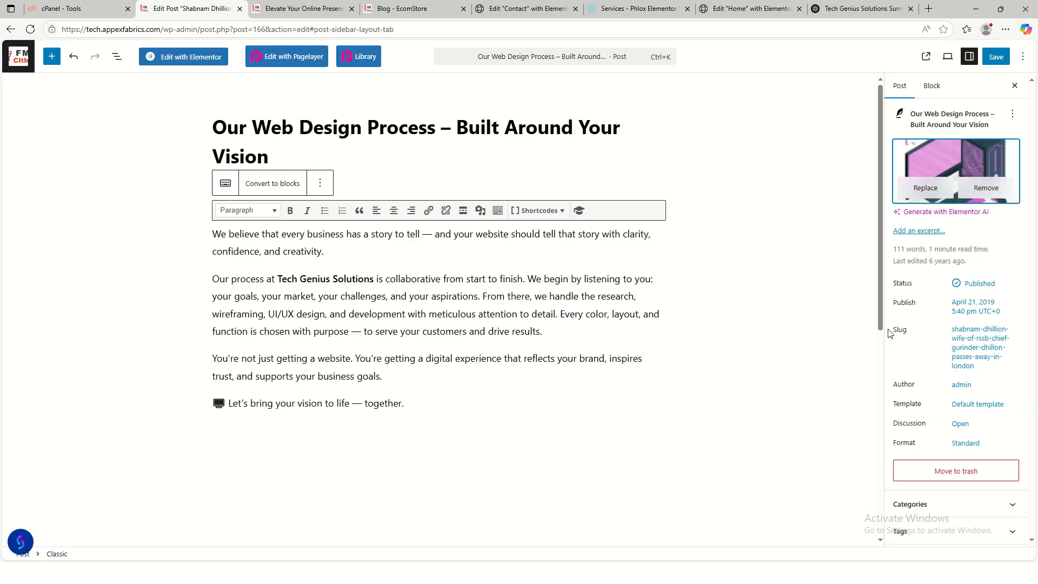
{"action": "left_click", "coordinate": [976, 313]}
{"action": "left_click", "coordinate": [854, 394]}
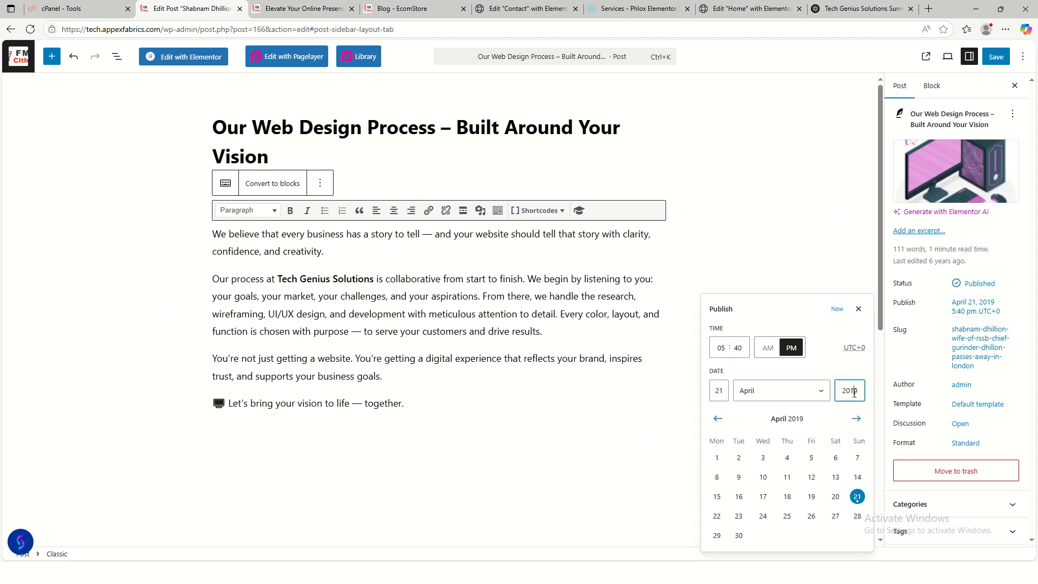
{"action": "double_click", "coordinate": [851, 394]}
{"action": "type", "text": "25"}
{"action": "left_click", "coordinate": [778, 397]}
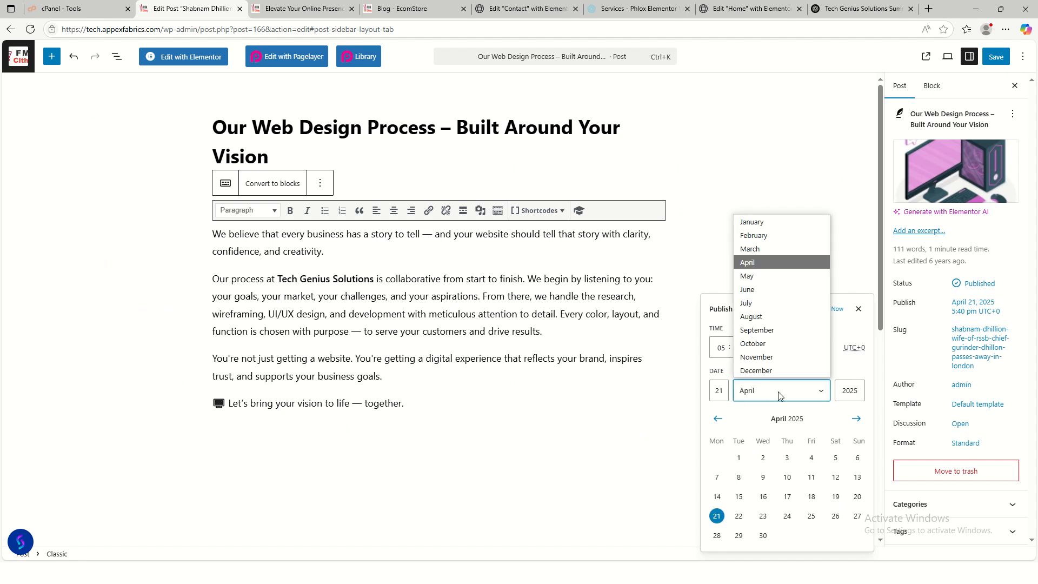
{"action": "left_click", "coordinate": [771, 288]}
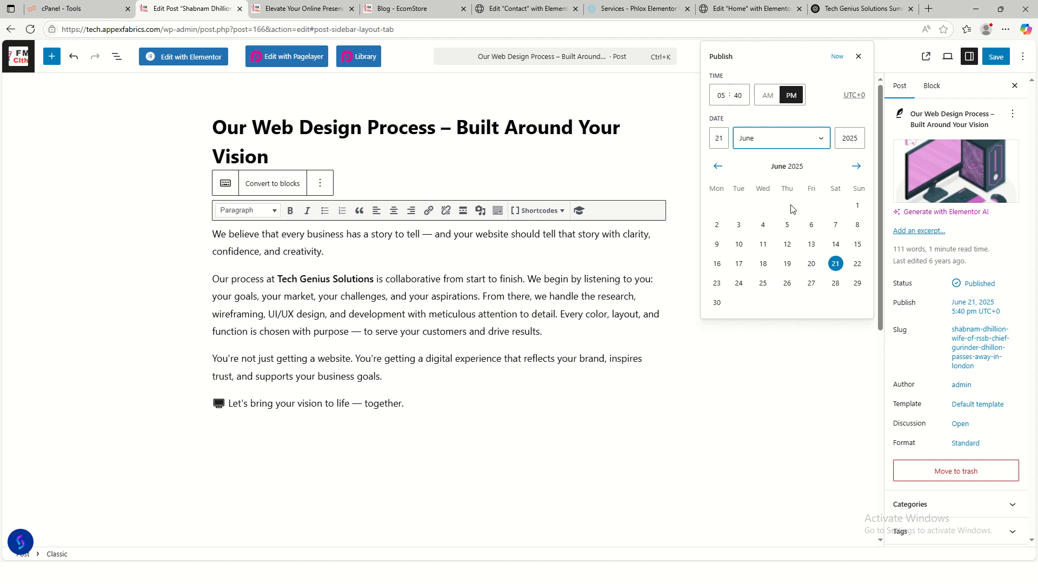
{"action": "left_click", "coordinate": [776, 139]}
{"action": "left_click", "coordinate": [765, 214]}
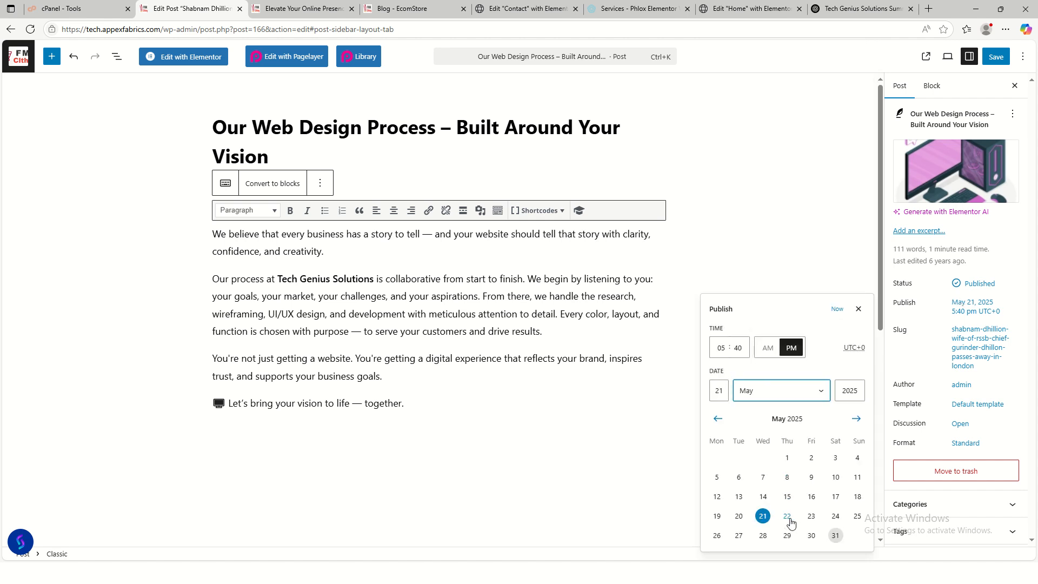
{"action": "left_click", "coordinate": [837, 537]}
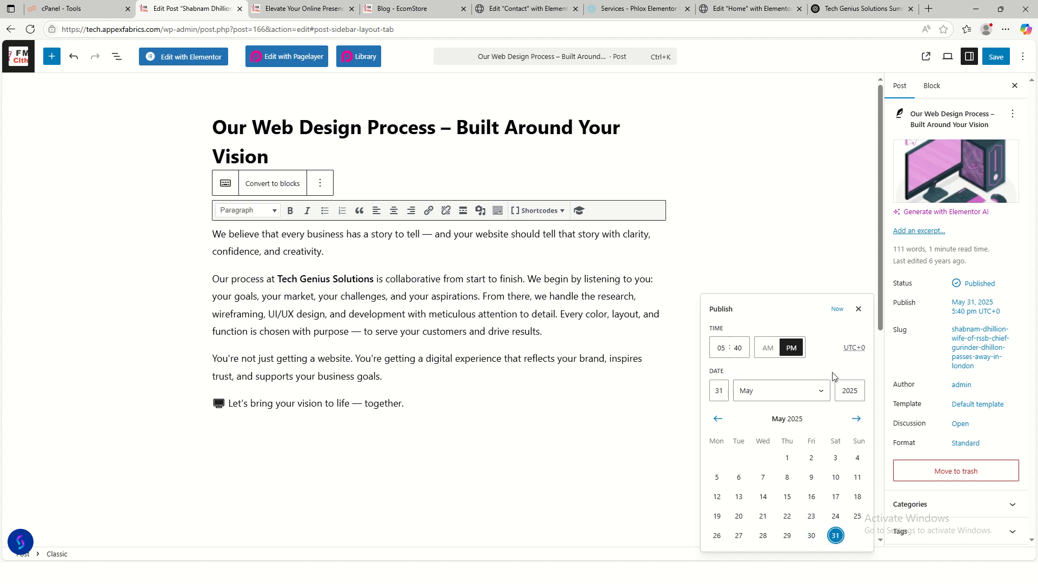
- Save the post and return to the Posts list
{"action": "left_click", "coordinate": [996, 56]}
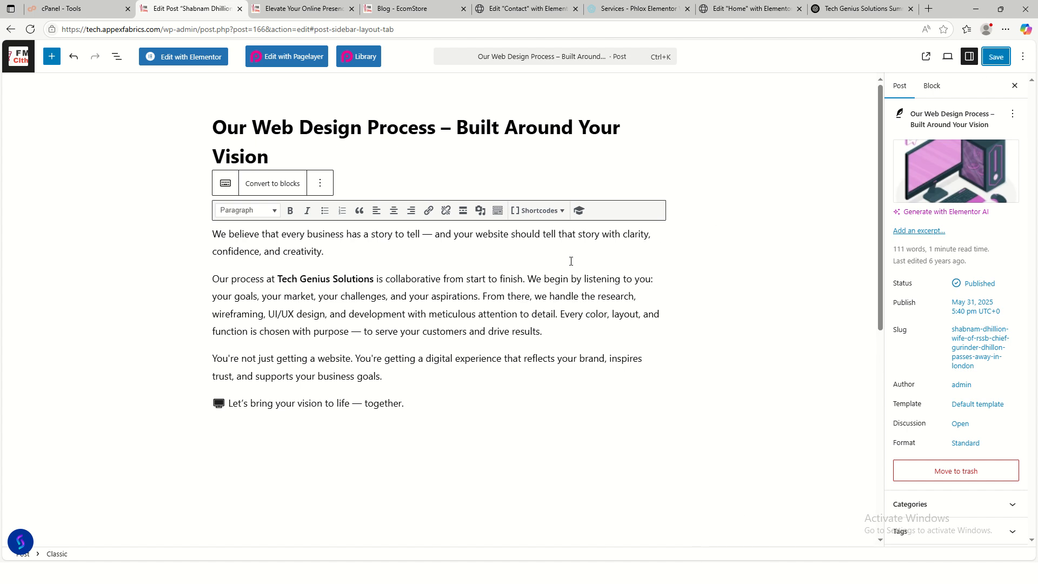
{"action": "left_click", "coordinate": [997, 57]}
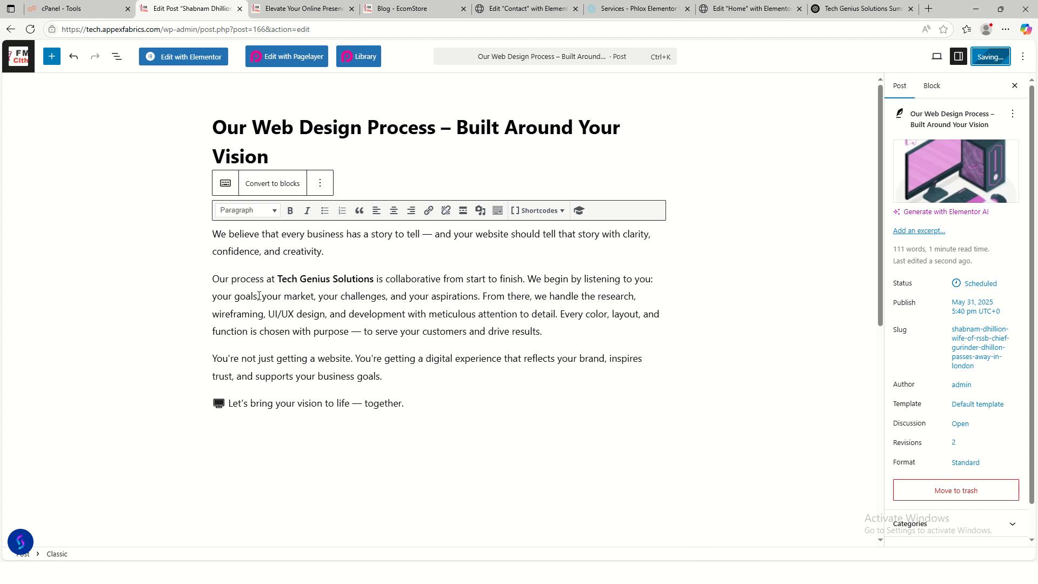
{"action": "left_click", "coordinate": [87, 9]}
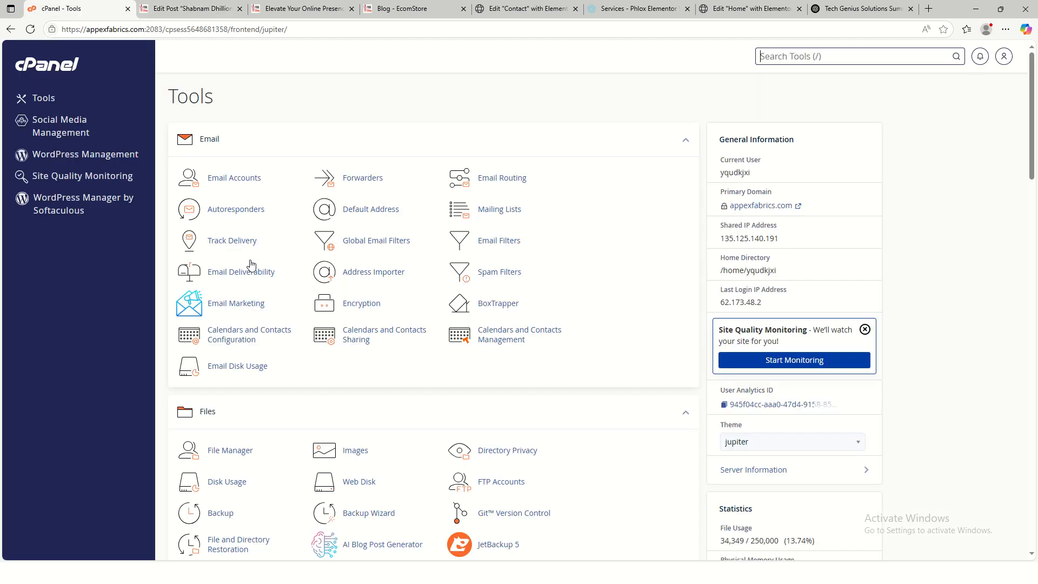
{"action": "left_click", "coordinate": [205, 8]}
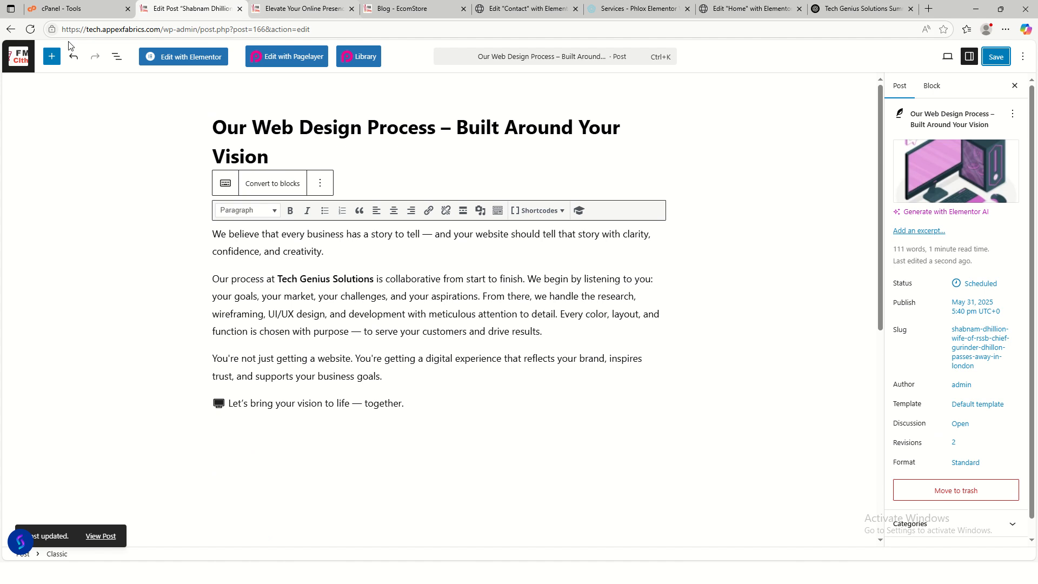
{"action": "left_click", "coordinate": [11, 29]}
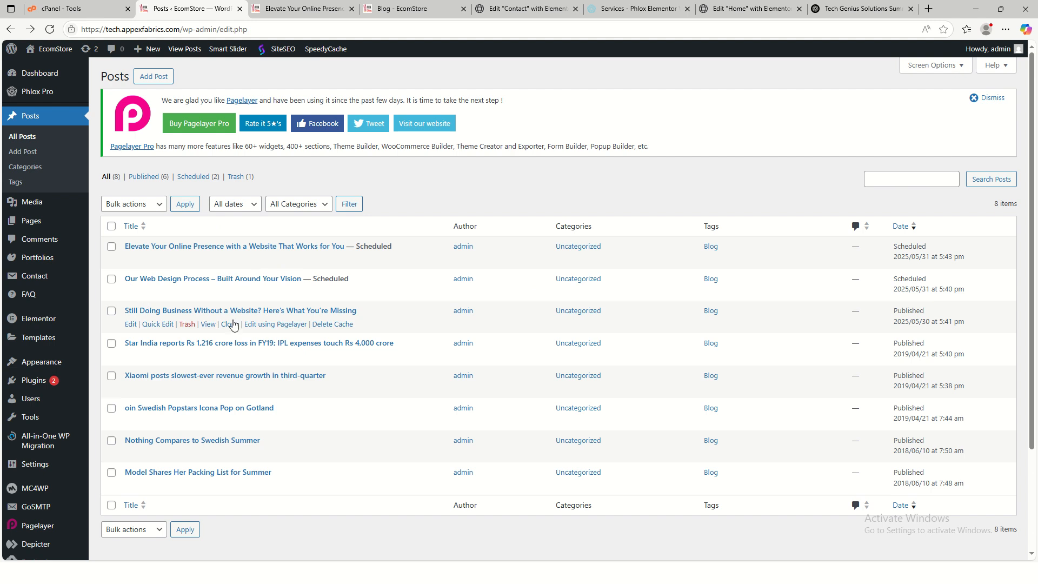
- Edit the Star India post, replacing its title with 'Welcome To Tech Genius Solutions'
{"action": "left_click", "coordinate": [131, 357]}
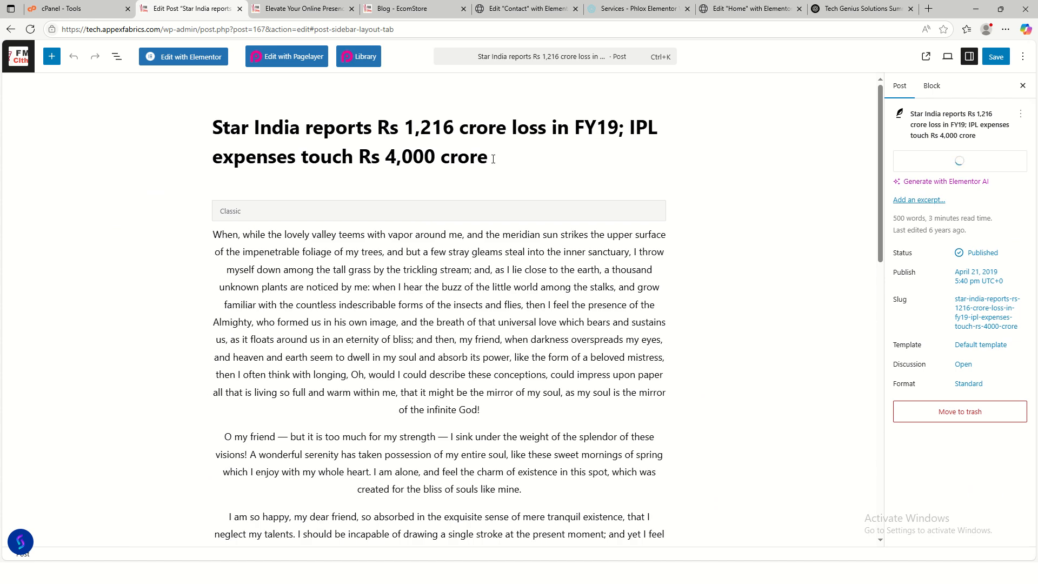
{"action": "left_click_drag", "start_coordinate": [493, 159], "coordinate": [231, 129]}
{"action": "left_click", "coordinate": [210, 142]}
{"action": "left_click_drag", "start_coordinate": [509, 172], "coordinate": [213, 132]}
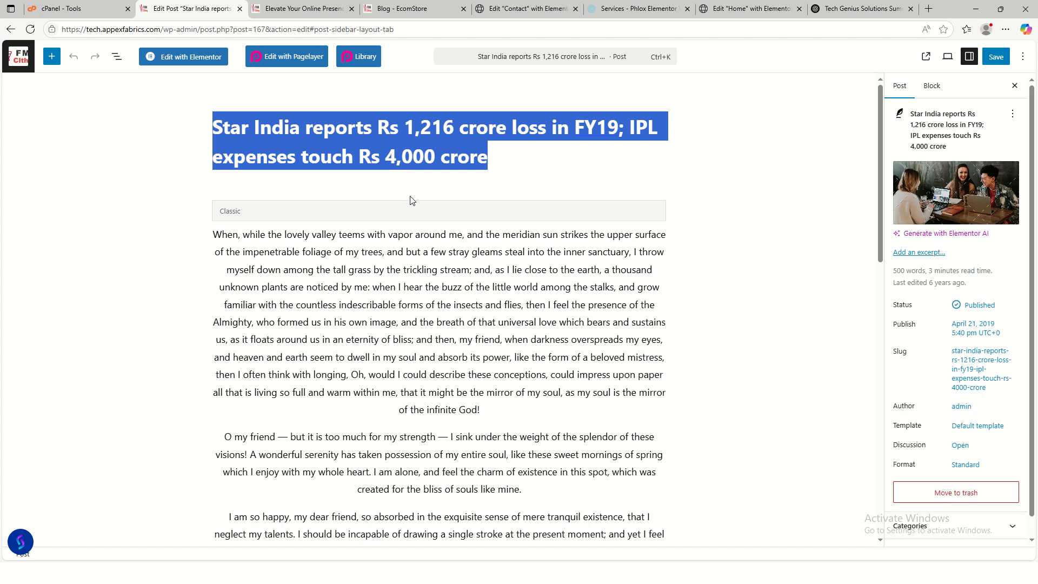
{"action": "type", "text": "Welcome"}
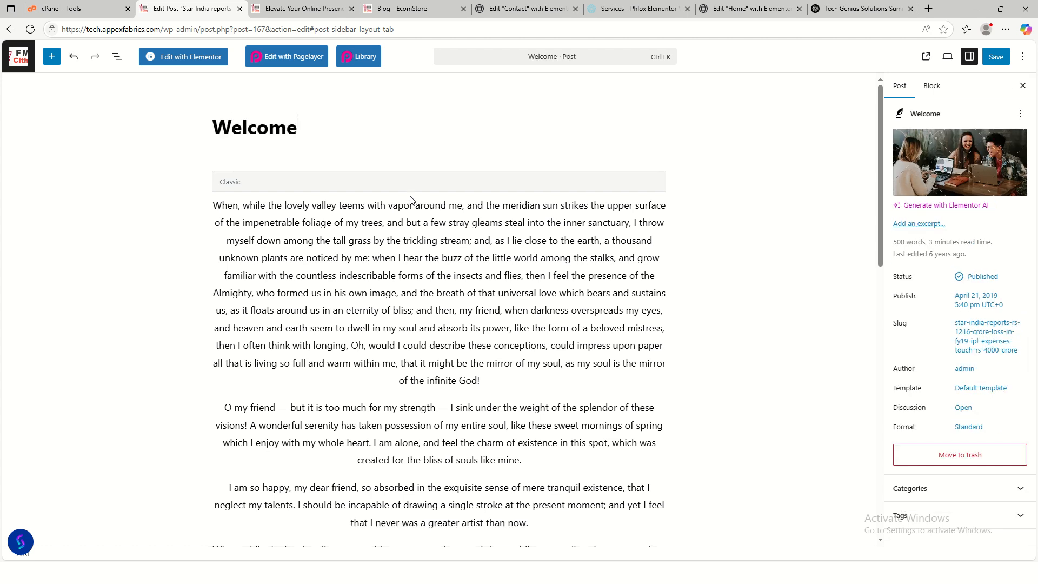
{"action": "type", "text": " To Tera"}
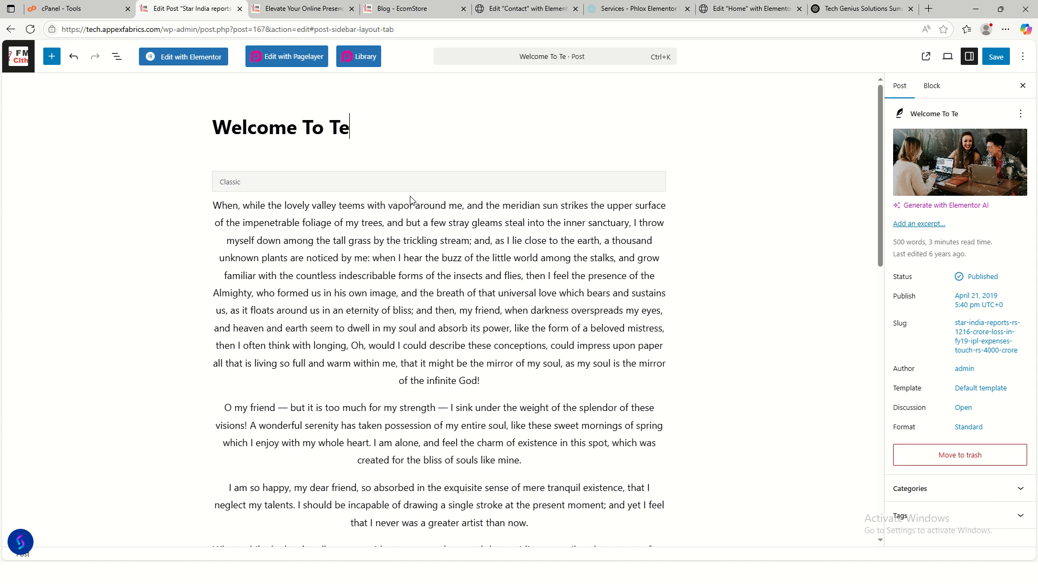
{"action": "key", "text": "BackSpace"}
{"action": "key", "text": "BackSpace"}
{"action": "key", "text": "BackSpace"}
{"action": "key", "text": "BackSpace"}
{"action": "type", "text": "Tech G"}
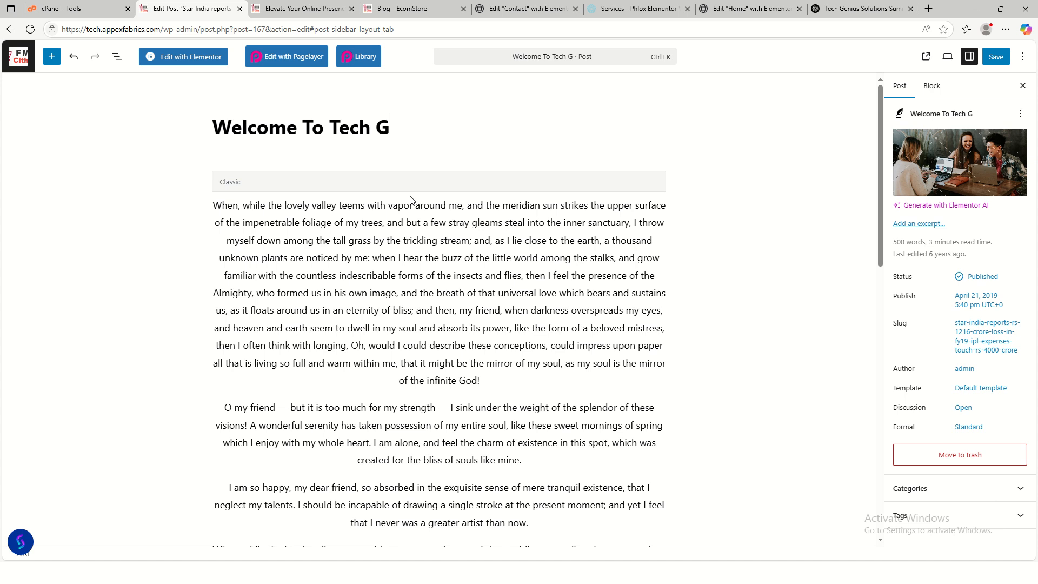
{"action": "type", "text": "enius"}
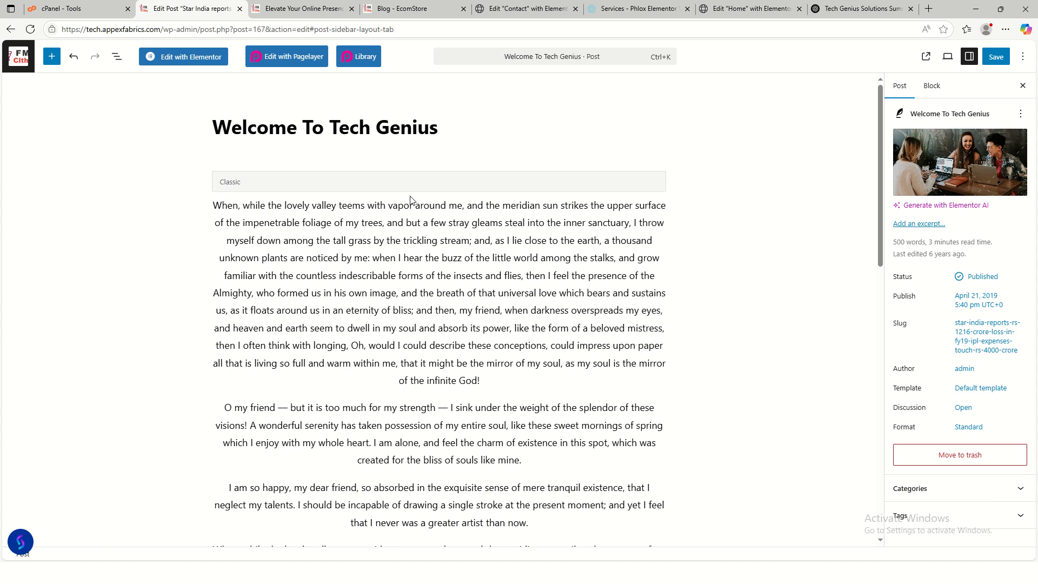
{"action": "type", "text": " Solu"}
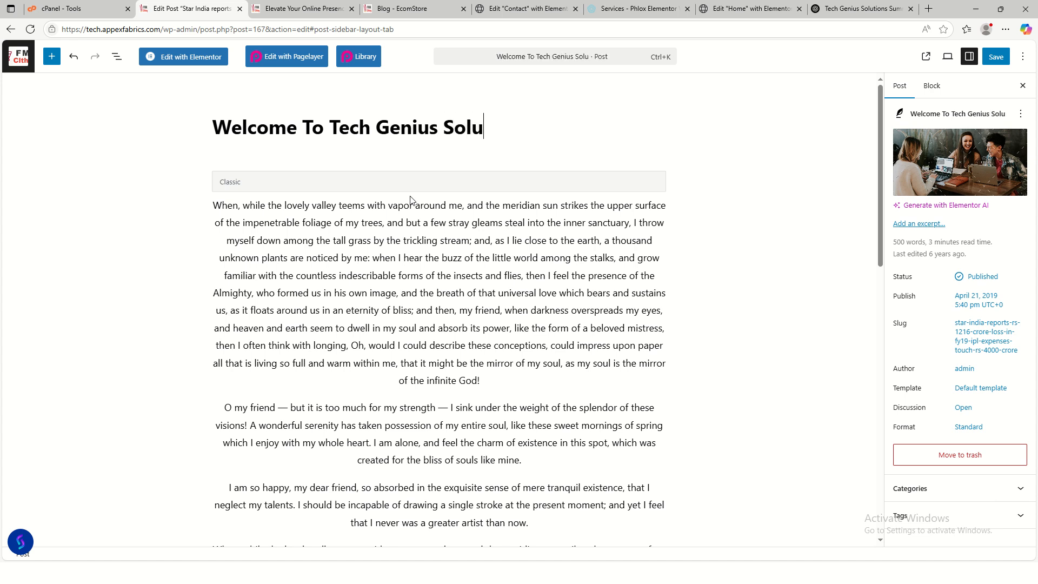
{"action": "type", "text": "tions"}
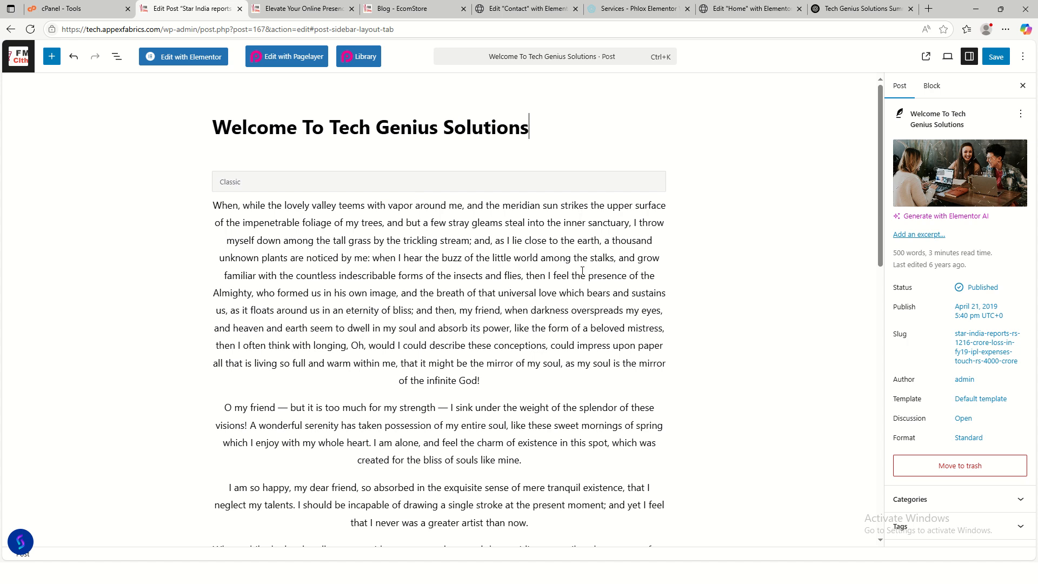
{"action": "left_click", "coordinate": [934, 192]}
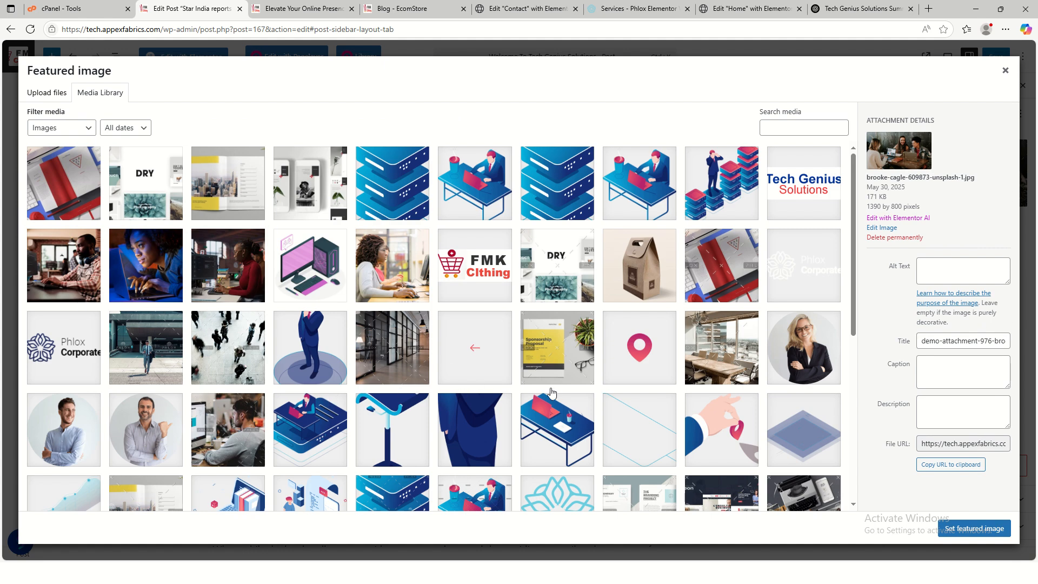
- Pick the woman-at-computer photo as the featured image and bring ChatGPT back up
{"action": "scroll", "coordinate": [503, 361], "scroll_direction": "down", "scroll_amount": 1}
{"action": "scroll", "coordinate": [499, 359], "scroll_direction": "up", "scroll_amount": 1}
{"action": "left_click", "coordinate": [241, 255]}
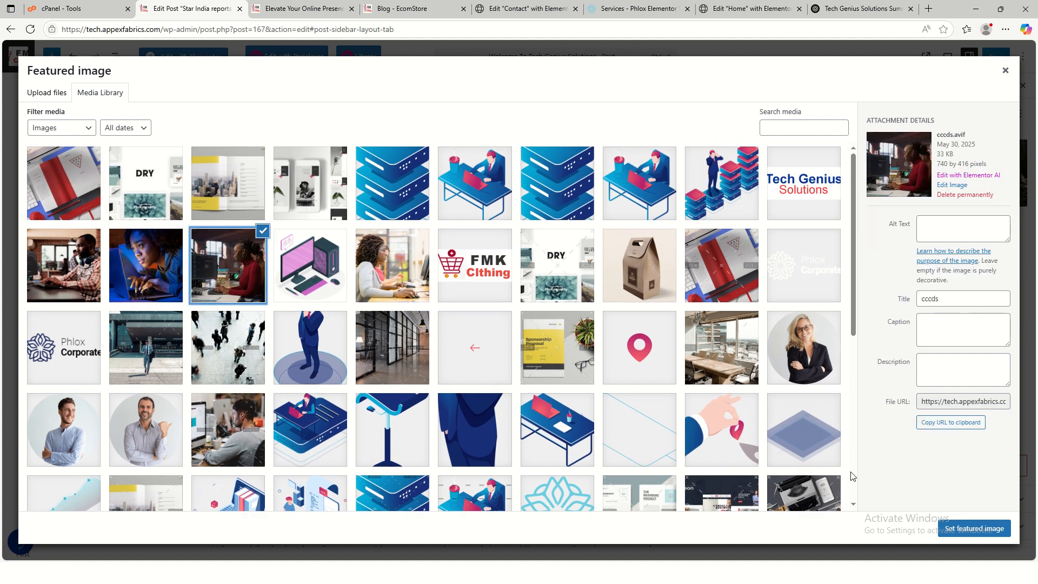
{"action": "left_click", "coordinate": [974, 529]}
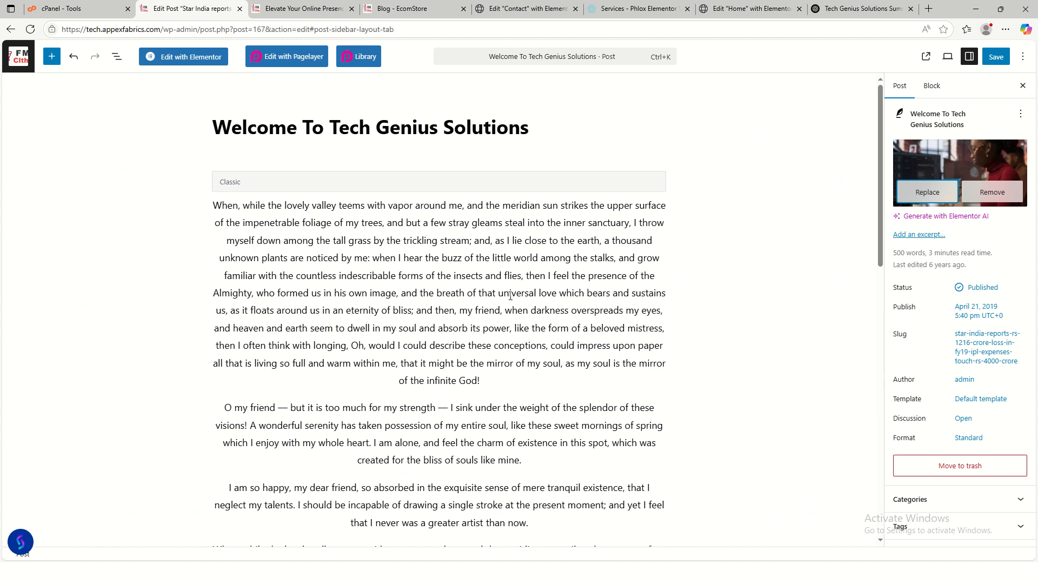
{"action": "left_click", "coordinate": [848, 7]}
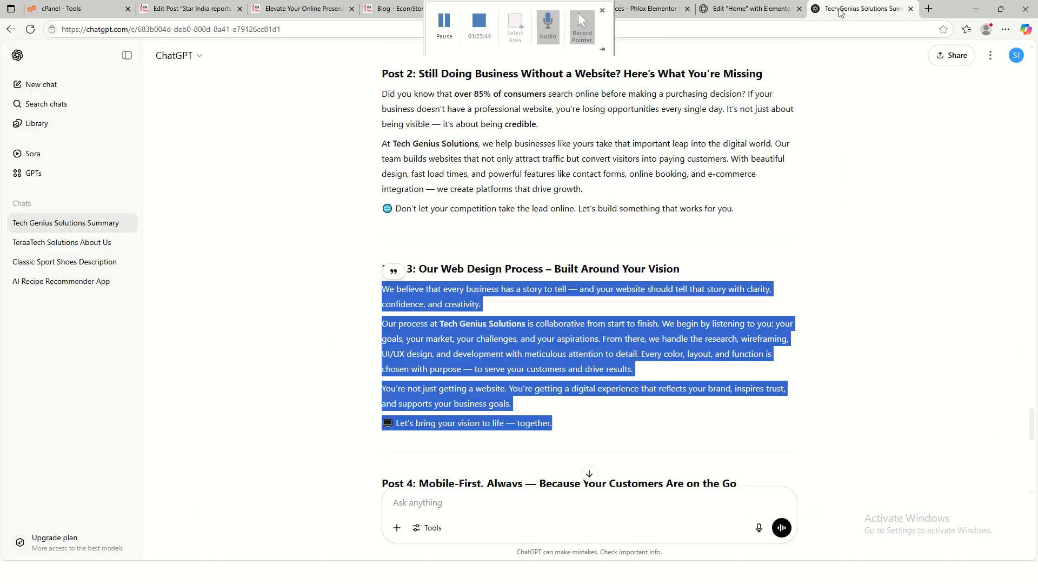
- Replace the post body with ChatGPT's three conversational 'Why We Are Different' paragraphs
{"action": "left_click", "coordinate": [488, 232]}
{"action": "scroll", "coordinate": [495, 249], "scroll_direction": "up", "scroll_amount": 20}
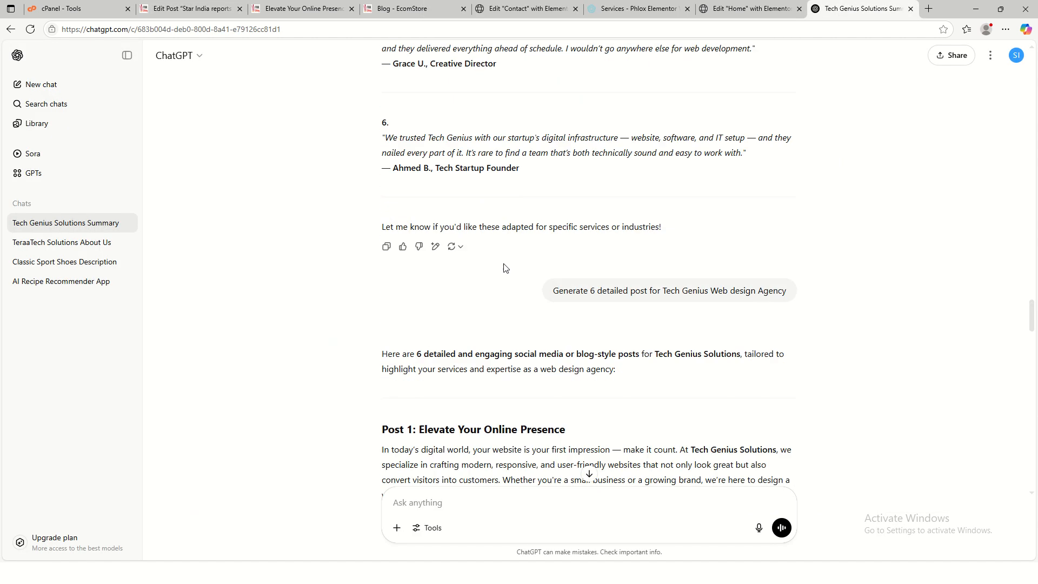
{"action": "scroll", "coordinate": [503, 267], "scroll_direction": "up", "scroll_amount": 20}
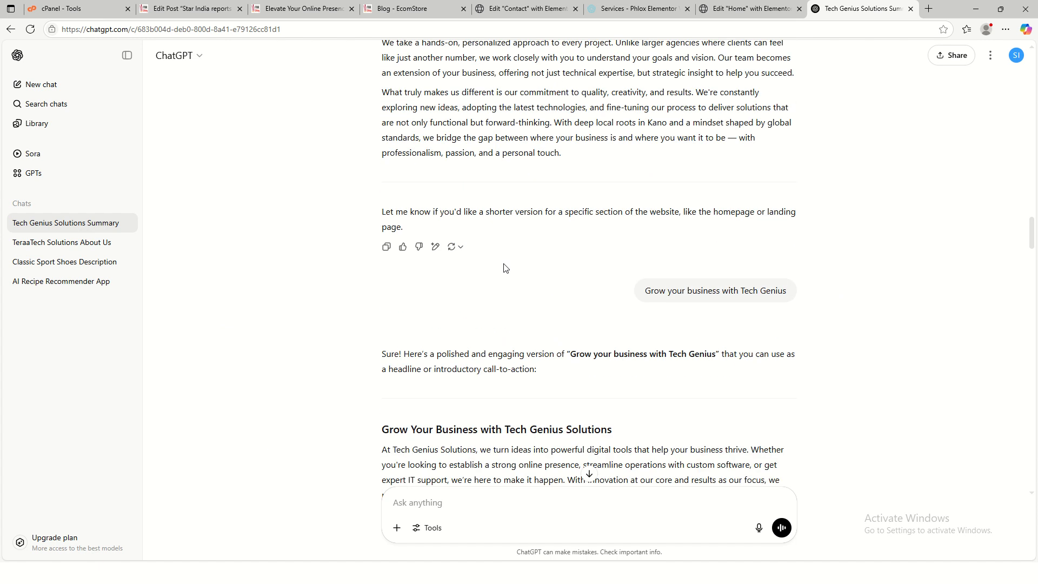
{"action": "scroll", "coordinate": [504, 267], "scroll_direction": "up", "scroll_amount": 5}
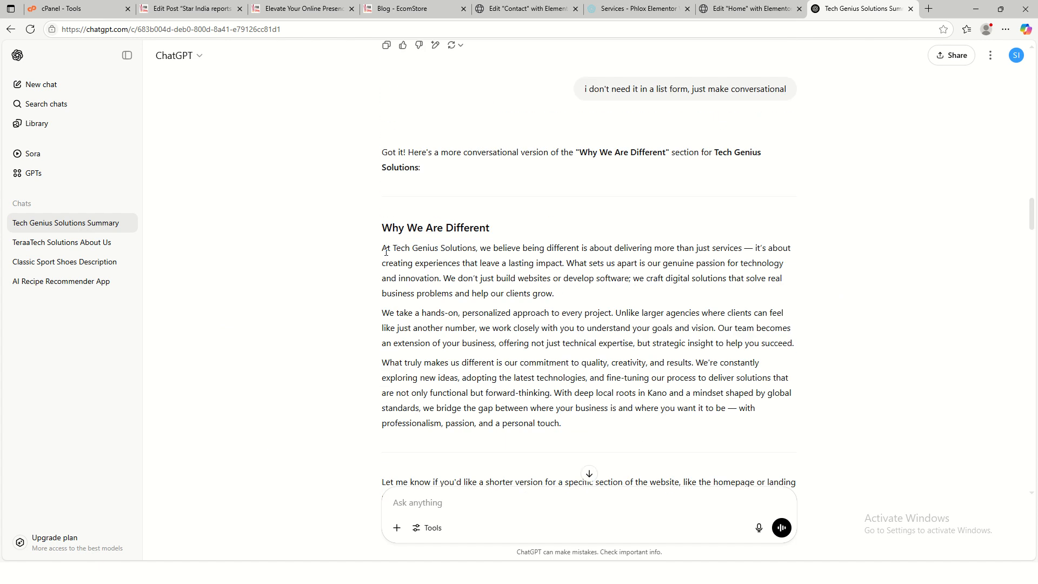
{"action": "left_click_drag", "start_coordinate": [380, 255], "coordinate": [726, 421]}
{"action": "key", "text": "ctrl+c"}
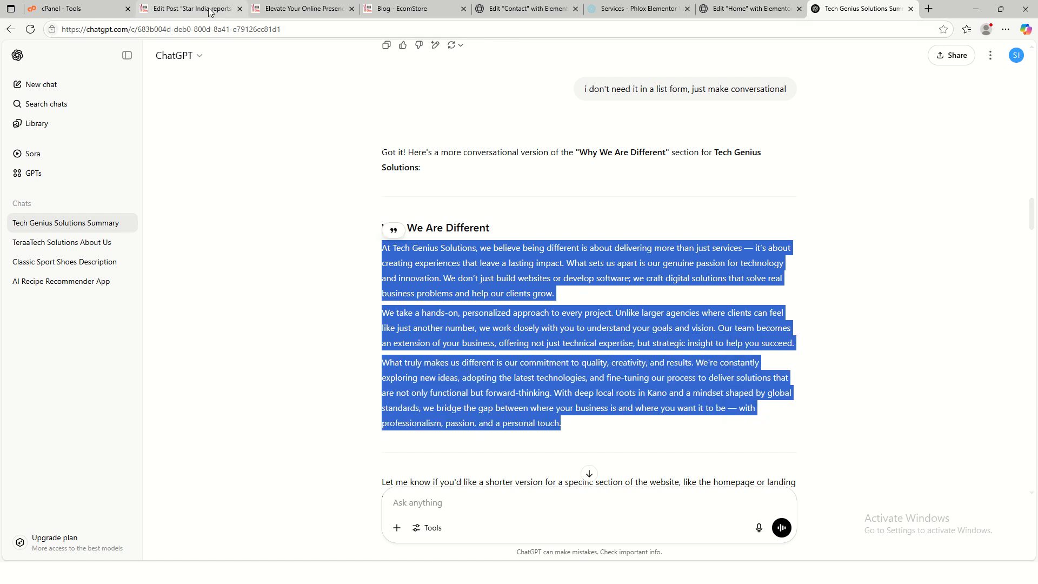
{"action": "left_click", "coordinate": [189, 8]}
{"action": "left_click", "coordinate": [309, 278]}
{"action": "key", "text": "ctrl+a"}
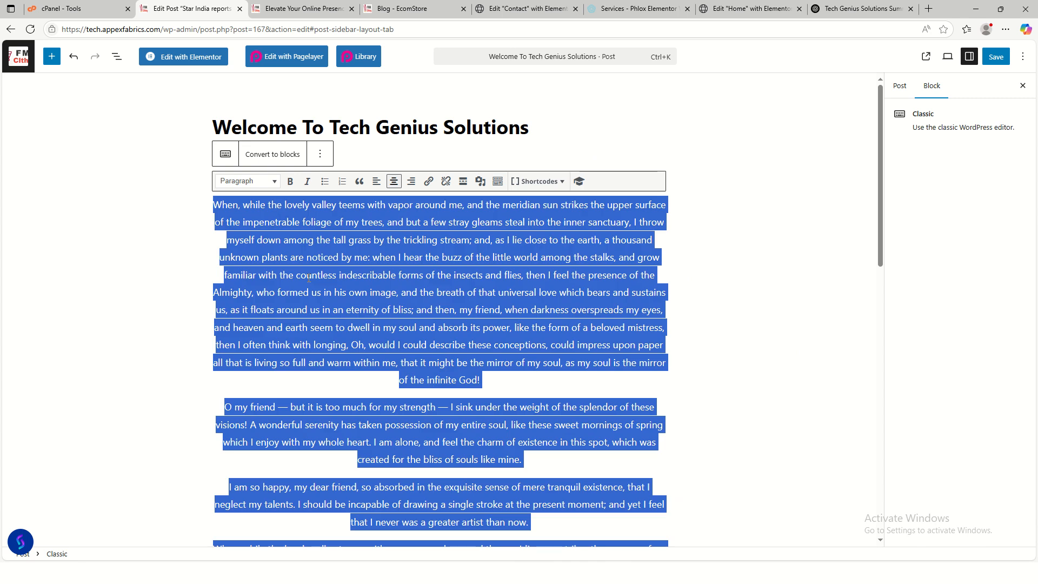
{"action": "key", "text": "BackSpace"}
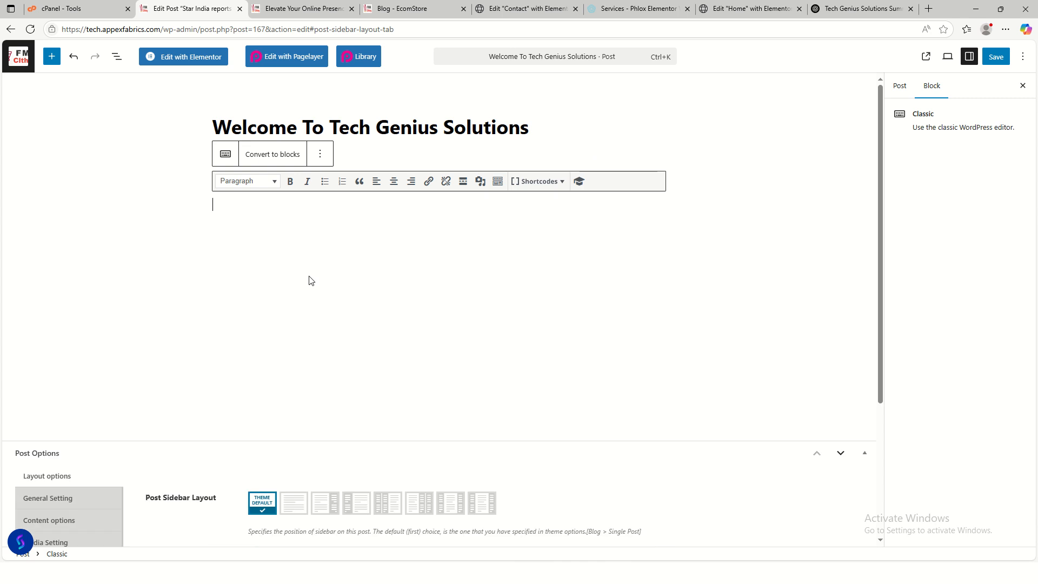
{"action": "key", "text": "ctrl+v"}
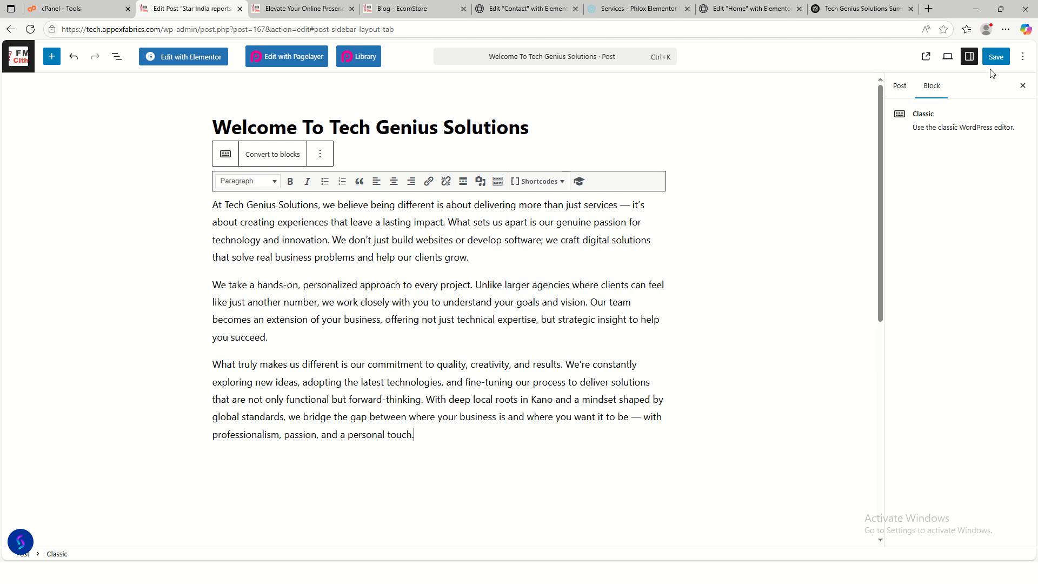
- Set the publish date to May 31, 2025
{"action": "left_click", "coordinate": [893, 90]}
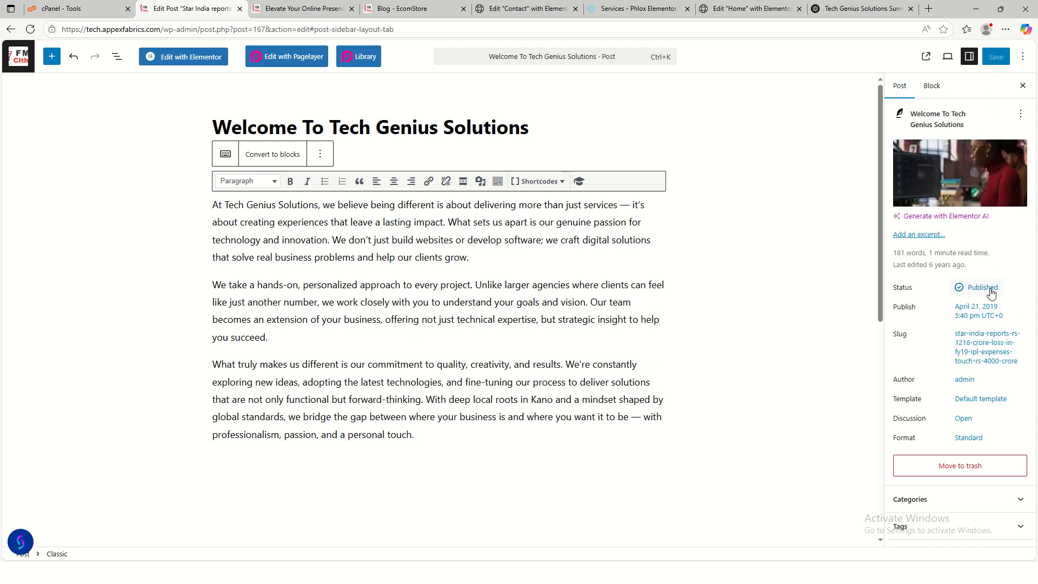
{"action": "left_click", "coordinate": [985, 314]}
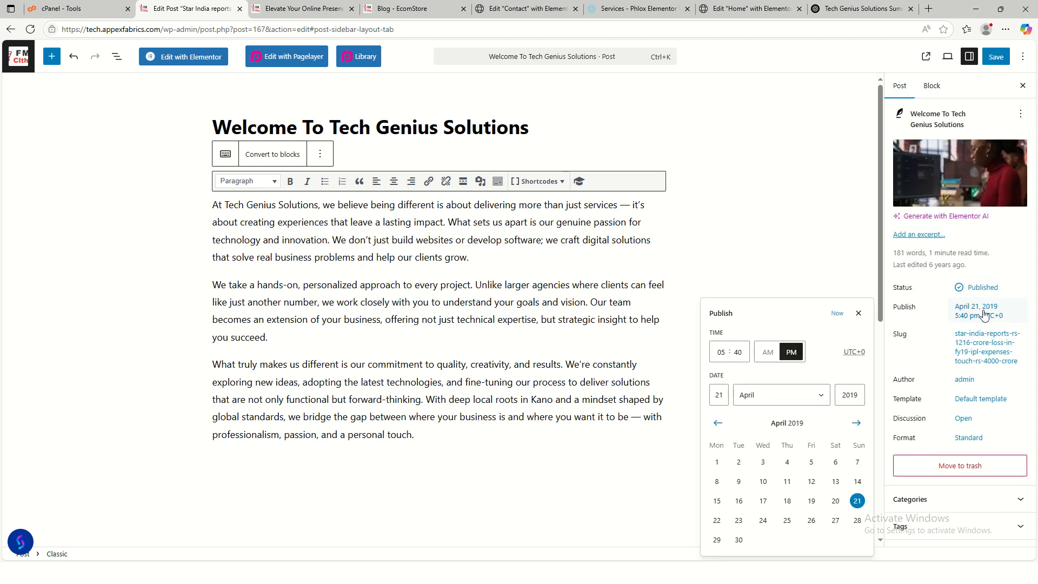
{"action": "left_click", "coordinate": [801, 402]}
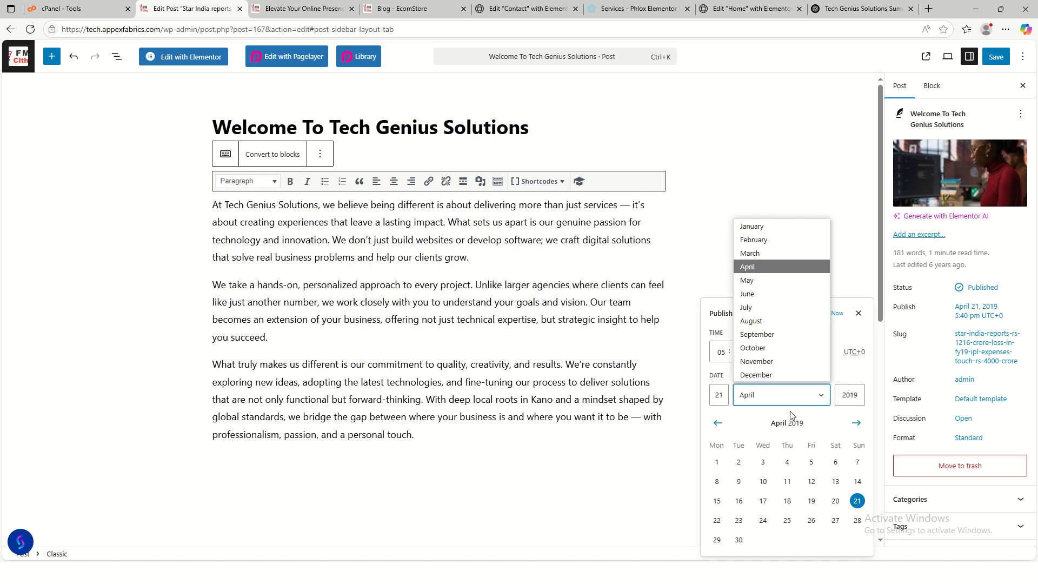
{"action": "left_click", "coordinate": [764, 282]}
{"action": "left_click_drag", "start_coordinate": [862, 396], "coordinate": [854, 392]}
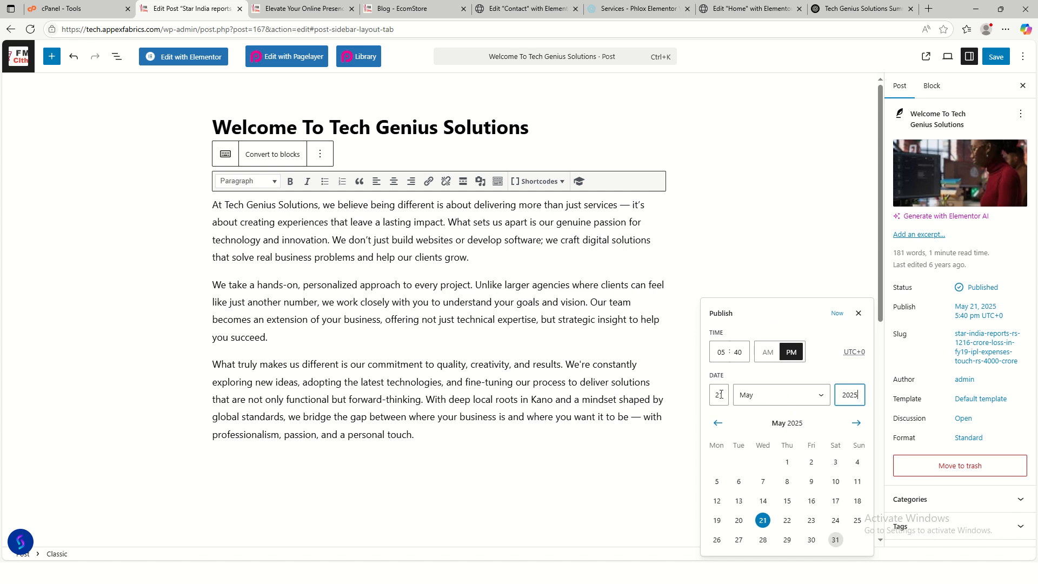
{"action": "left_click", "coordinate": [811, 540]}
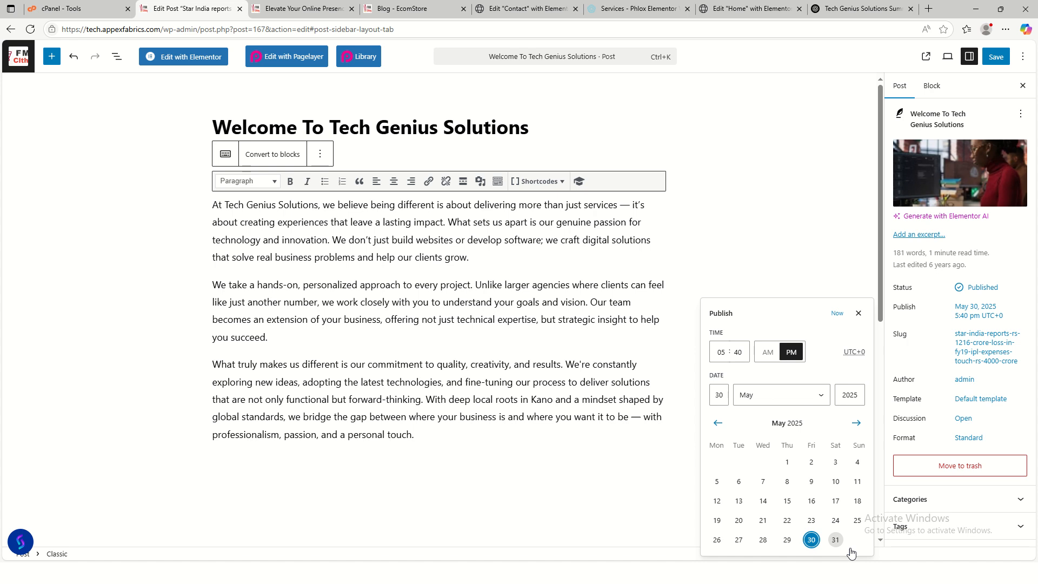
{"action": "left_click", "coordinate": [836, 540]}
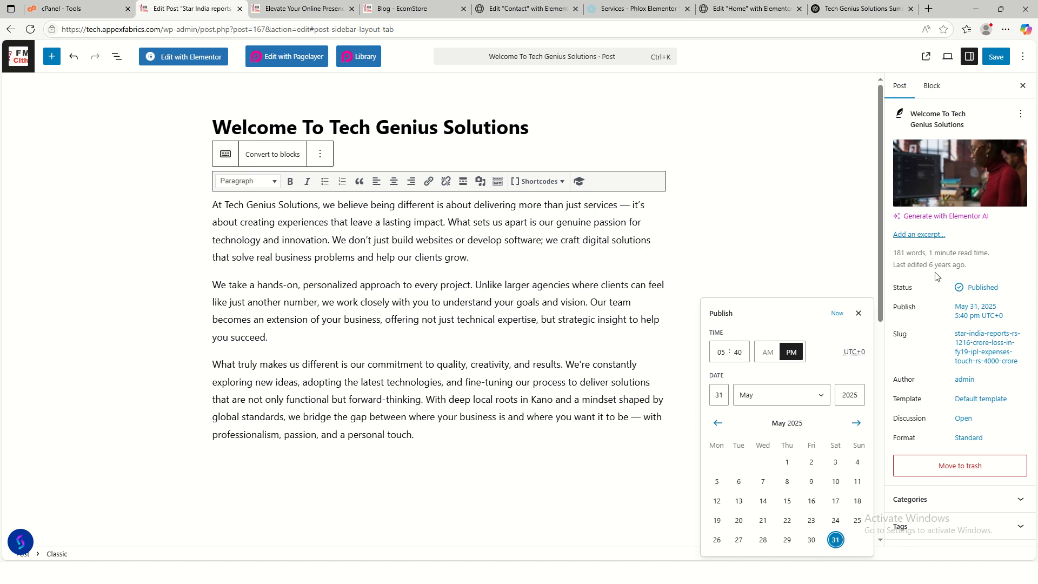
- Save the scheduled post and go back to the Posts list
{"action": "left_click", "coordinate": [996, 57]}
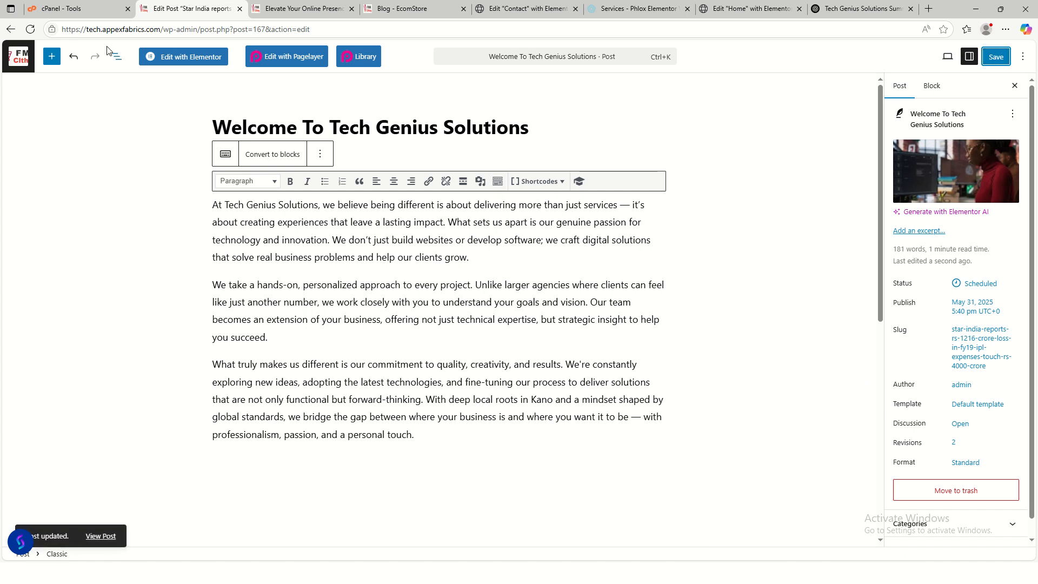
{"action": "left_click", "coordinate": [11, 29]}
{"action": "left_click", "coordinate": [11, 30]}
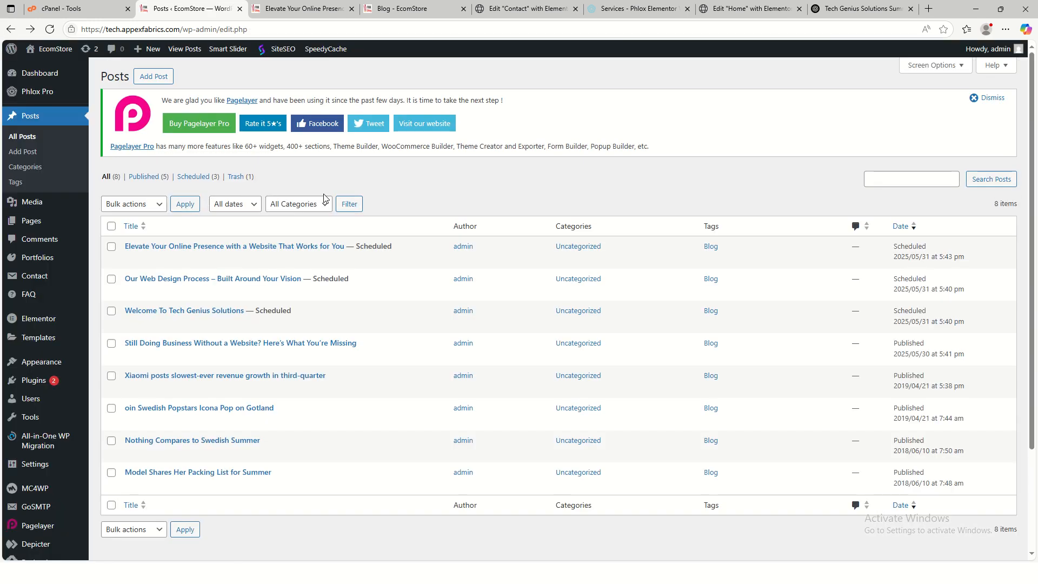
- Select the five published demo posts, from Still Doing Business to Model Shares Her Packing List
{"action": "scroll", "coordinate": [222, 304], "scroll_direction": "down", "scroll_amount": 2}
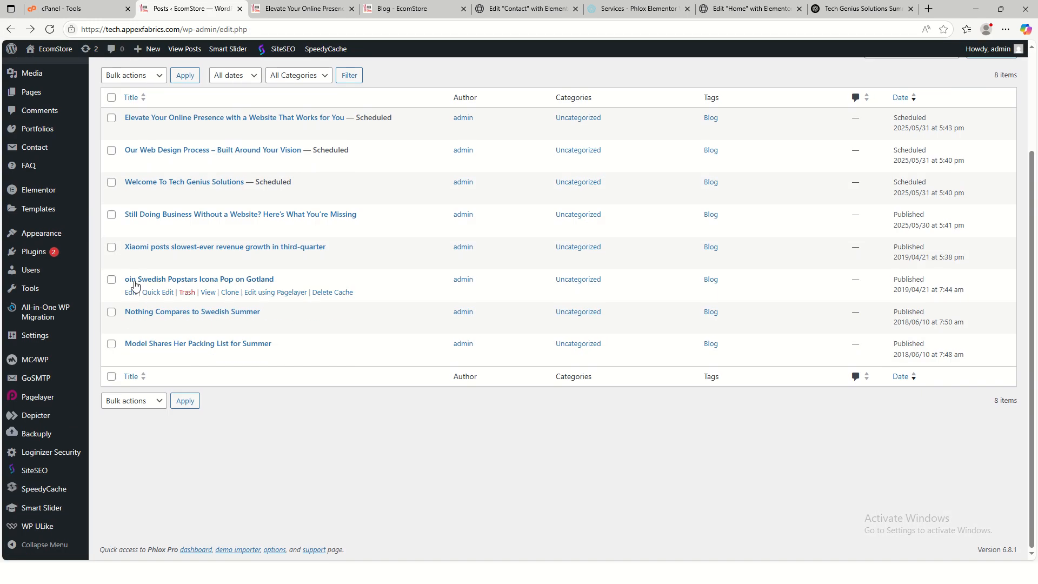
{"action": "left_click", "coordinate": [112, 215]}
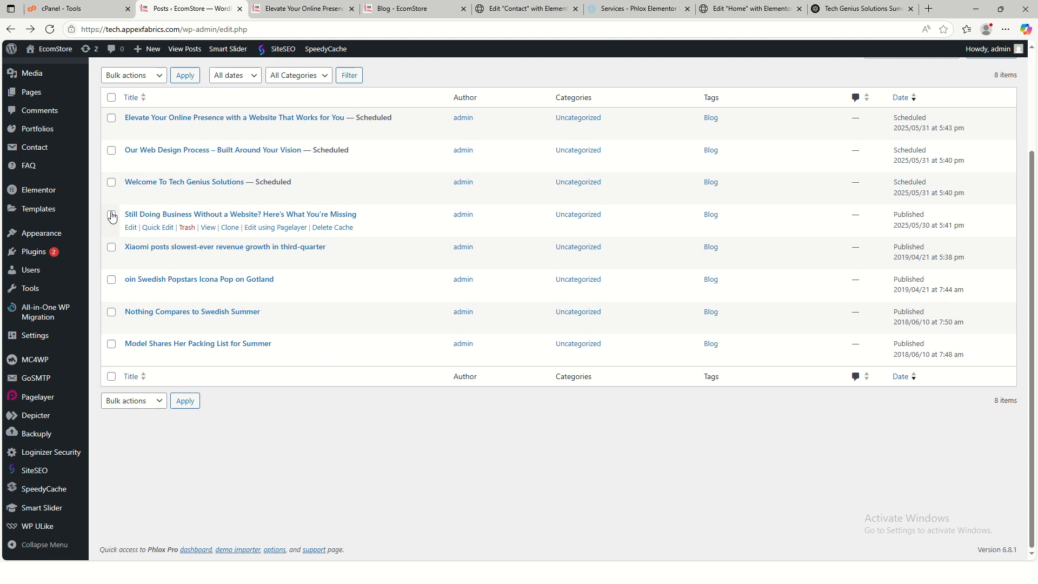
{"action": "left_click", "coordinate": [111, 247]}
{"action": "left_click", "coordinate": [112, 280]}
{"action": "left_click", "coordinate": [112, 312]}
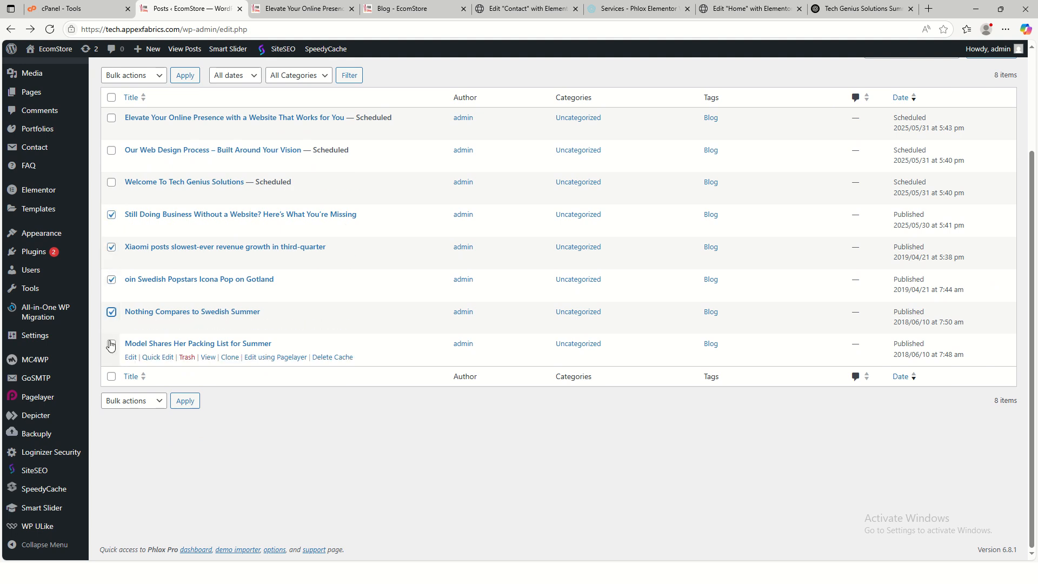
{"action": "left_click", "coordinate": [111, 344]}
- Apply the Move to Trash bulk action to the selected posts
{"action": "scroll", "coordinate": [177, 344], "scroll_direction": "up", "scroll_amount": 2}
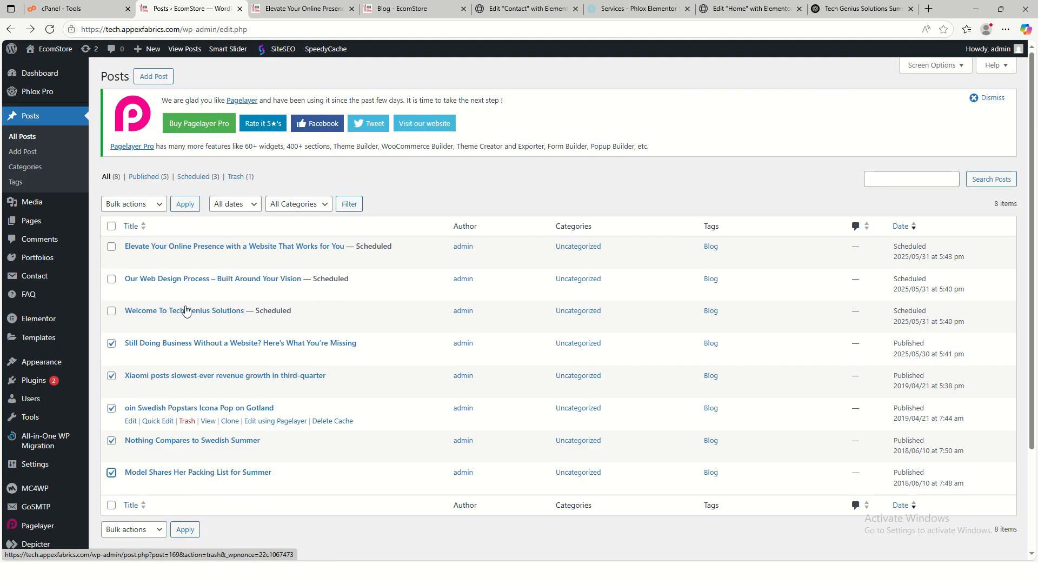
{"action": "left_click", "coordinate": [134, 205]}
{"action": "left_click", "coordinate": [129, 252]}
{"action": "left_click", "coordinate": [184, 204]}
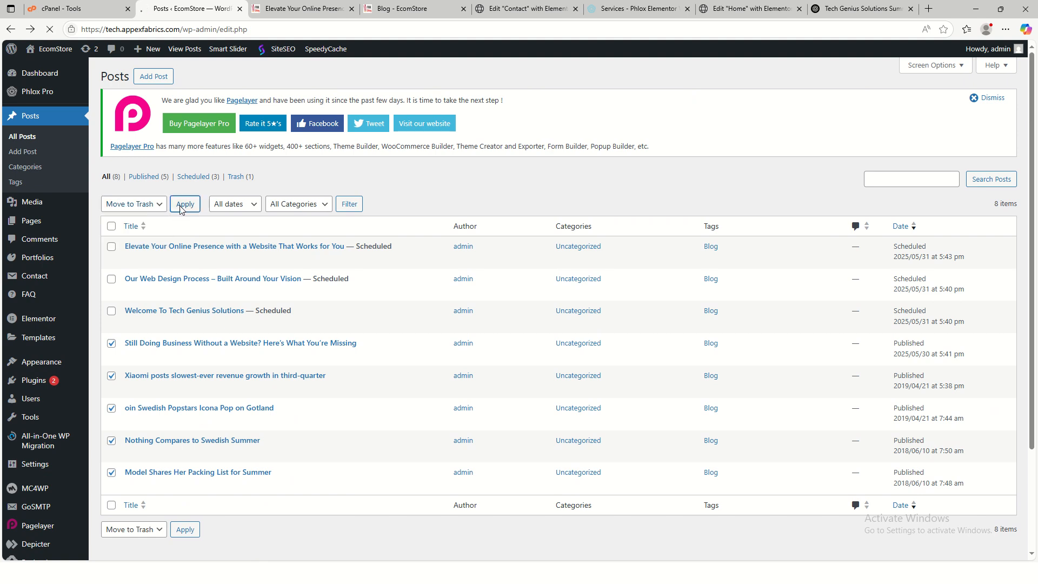
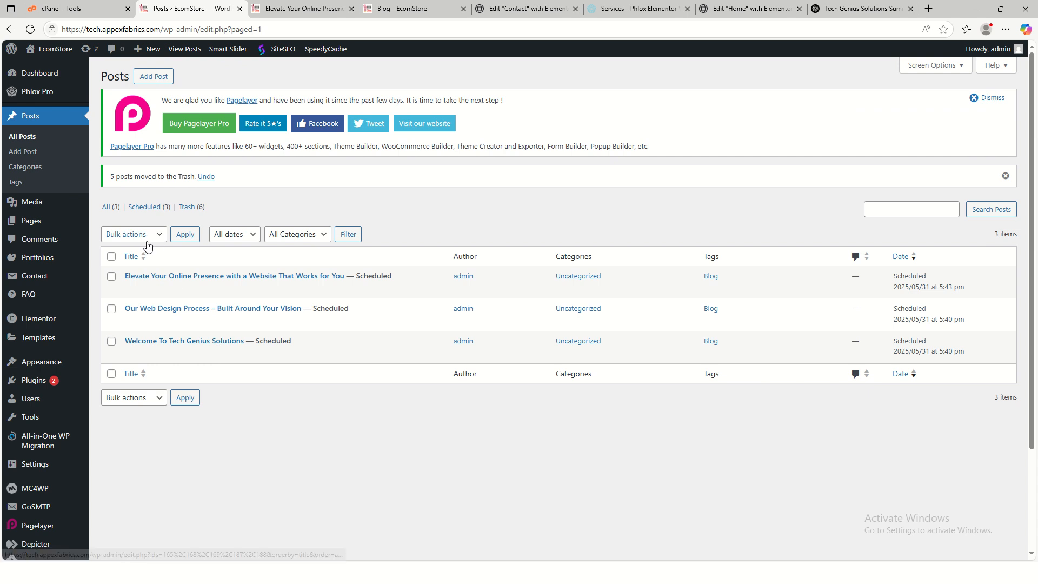
- Restore 'Still Doing Business Without a Website? Here's What You're Missing' from the Posts trash
{"action": "left_click", "coordinate": [199, 211]}
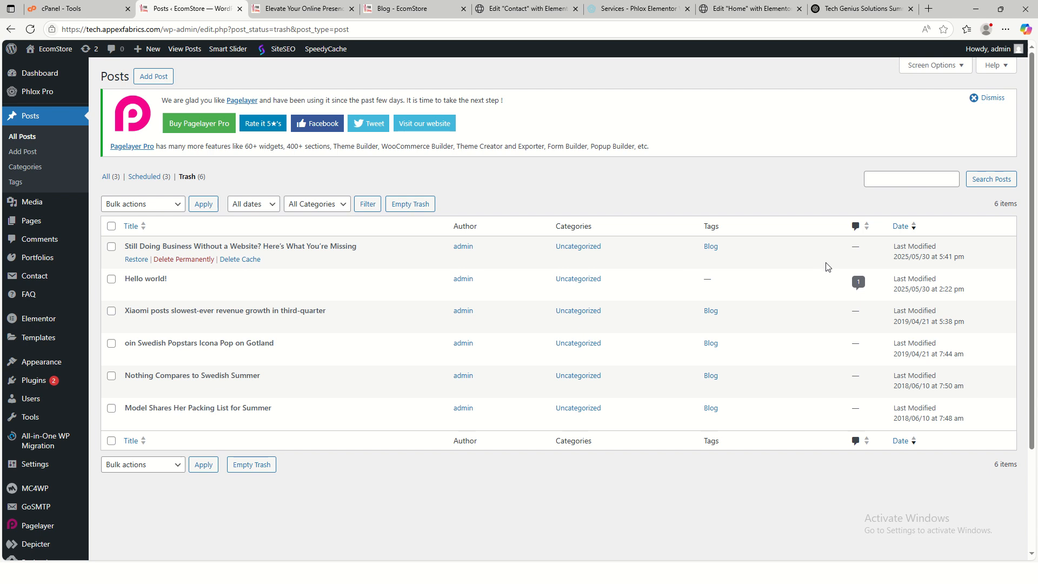
{"action": "left_click", "coordinate": [111, 247]}
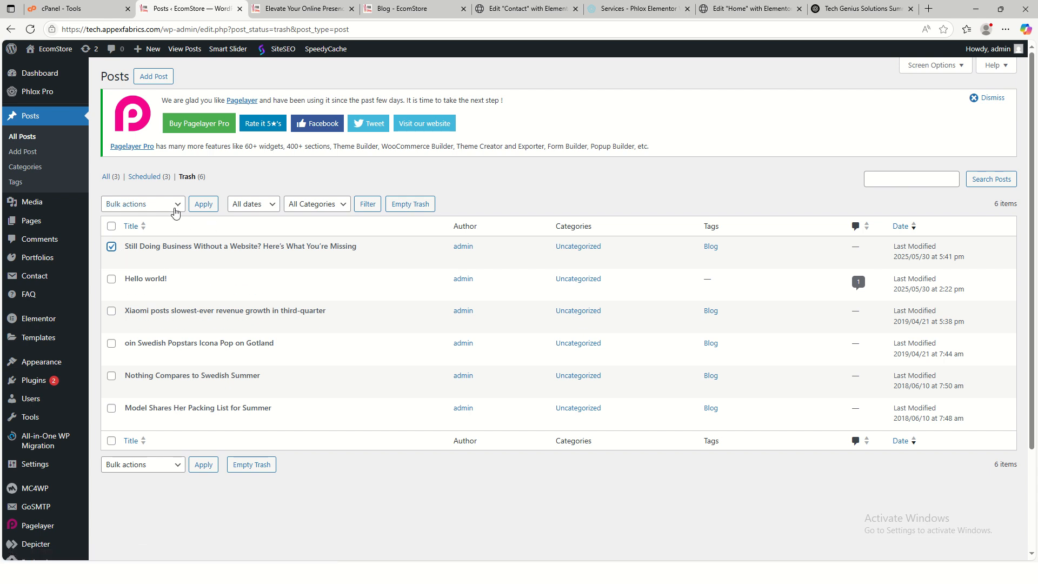
{"action": "left_click", "coordinate": [137, 260]}
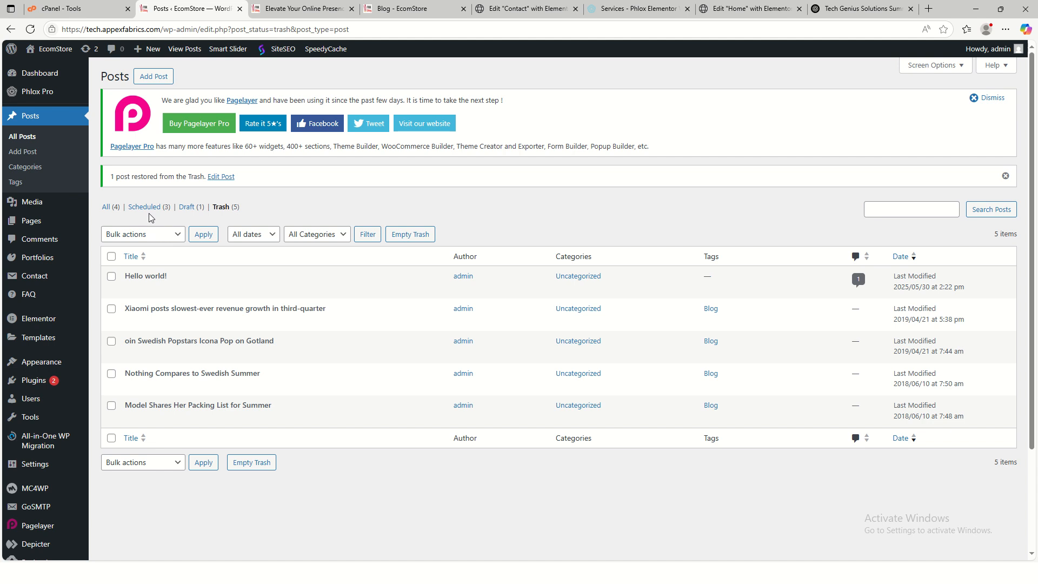
- Permanently delete the remaining five trashed posts with the Delete permanently bulk action
{"action": "left_click", "coordinate": [111, 257]}
{"action": "left_click", "coordinate": [159, 238]}
{"action": "left_click", "coordinate": [155, 281]}
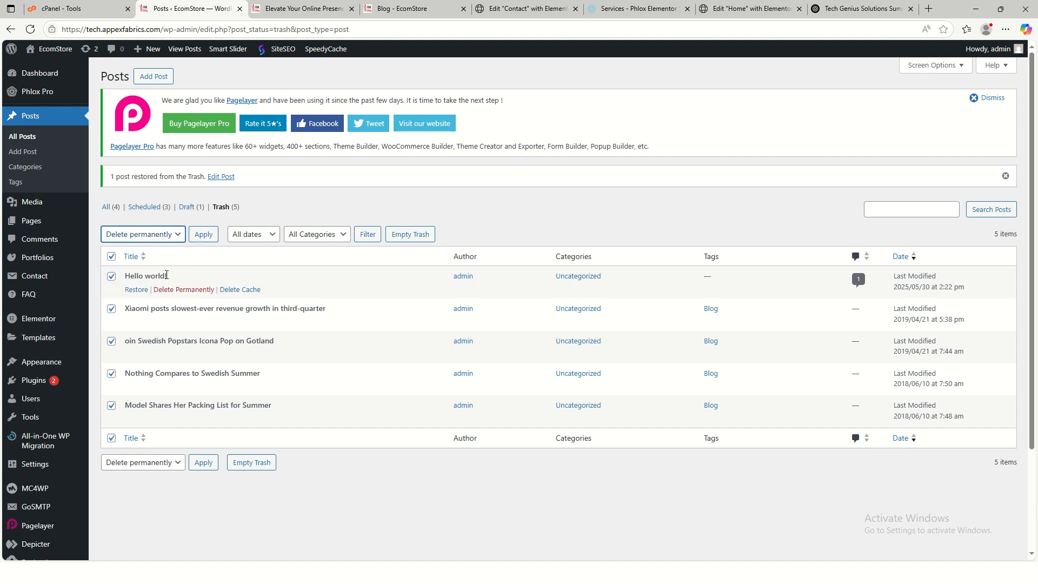
{"action": "left_click", "coordinate": [203, 234]}
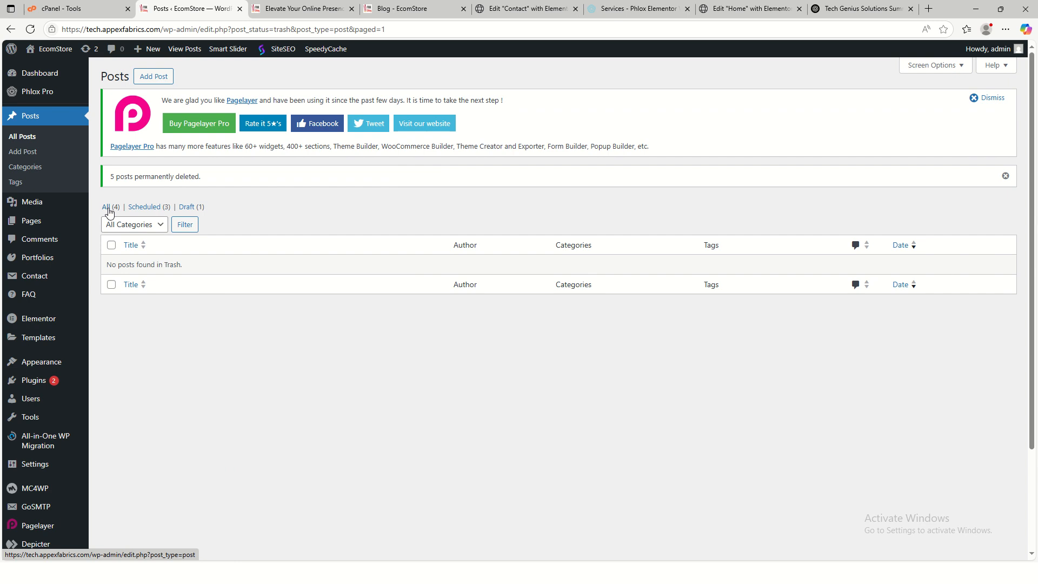
{"action": "left_click", "coordinate": [108, 210]}
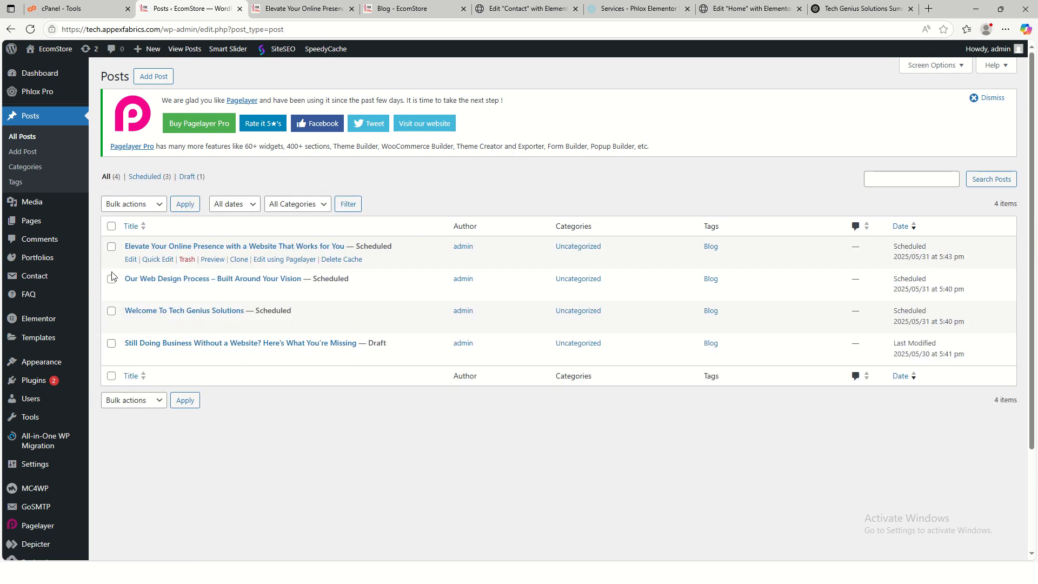
{"action": "left_click", "coordinate": [419, 7]}
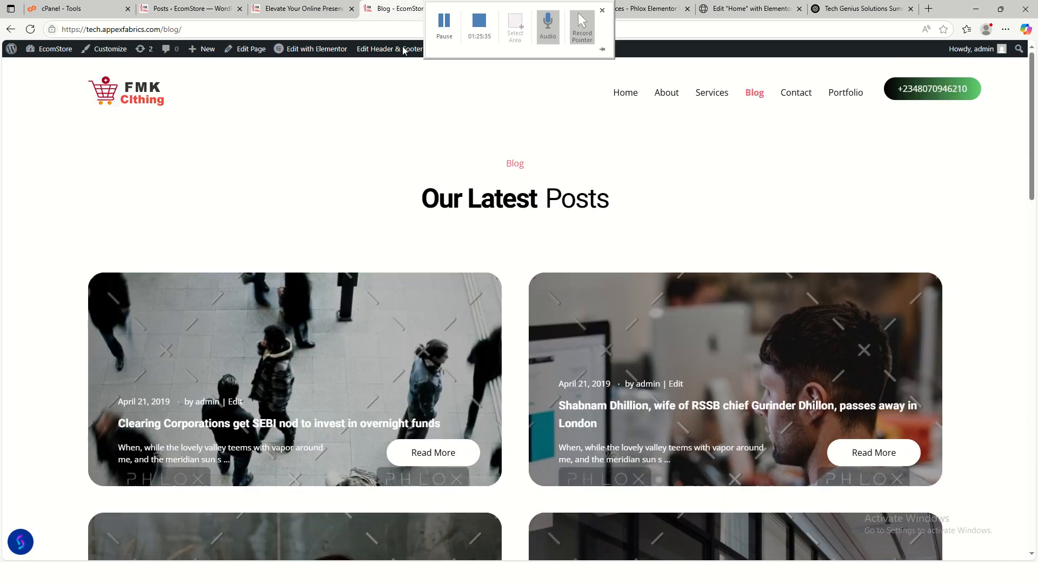
- Reload the live Blog page, find it has no posts, and open it with Edit with Elementor
{"action": "left_click", "coordinate": [31, 30]}
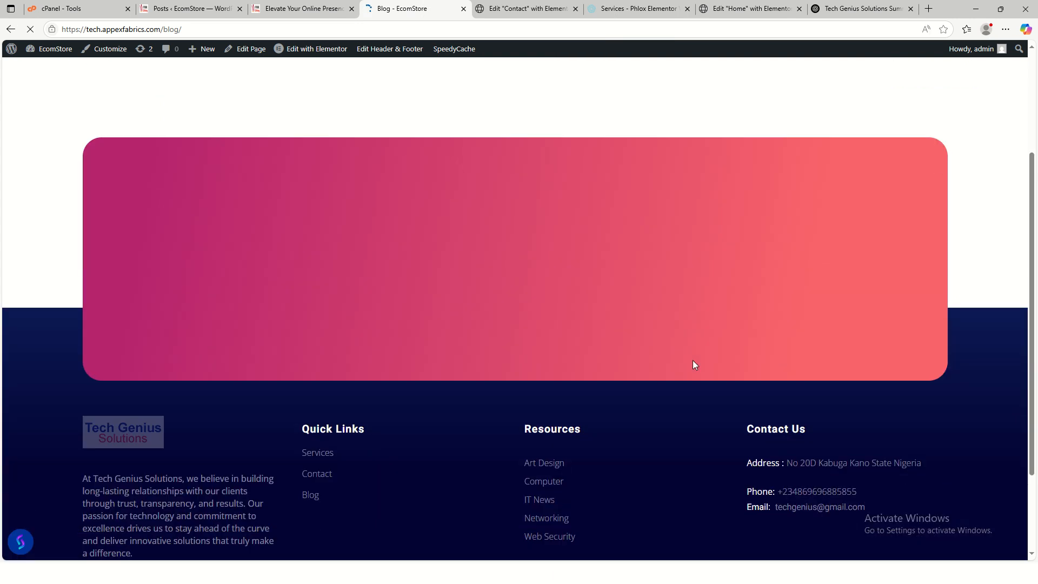
{"action": "scroll", "coordinate": [709, 354], "scroll_direction": "up", "scroll_amount": 4}
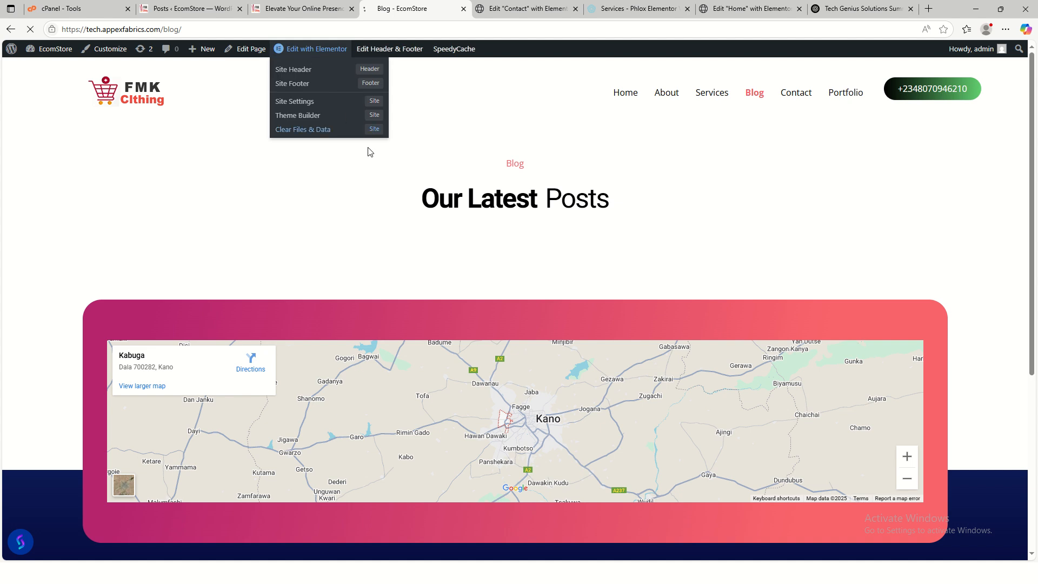
{"action": "left_click", "coordinate": [314, 49]}
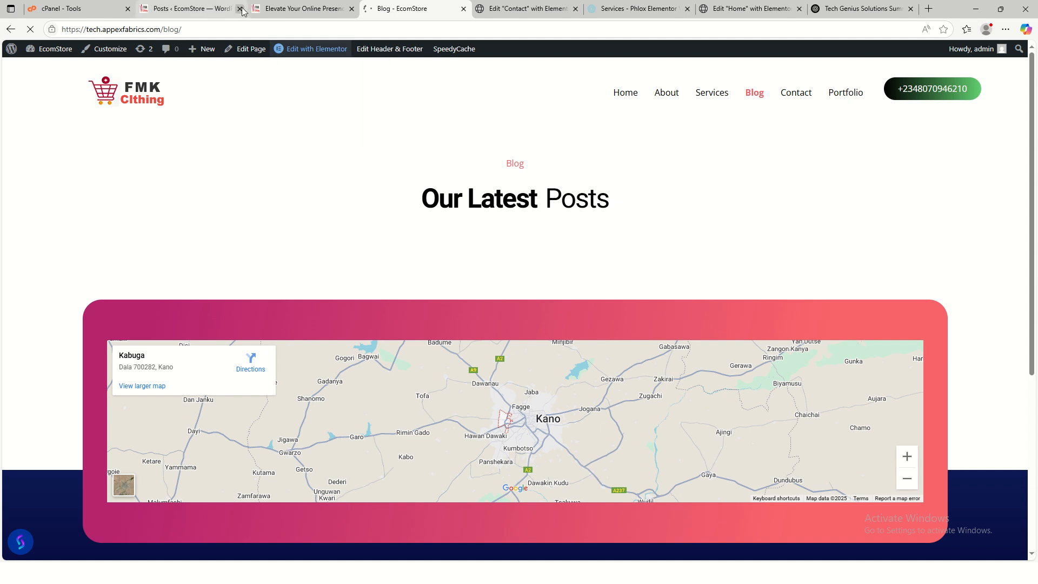
{"action": "left_click", "coordinate": [186, 9]}
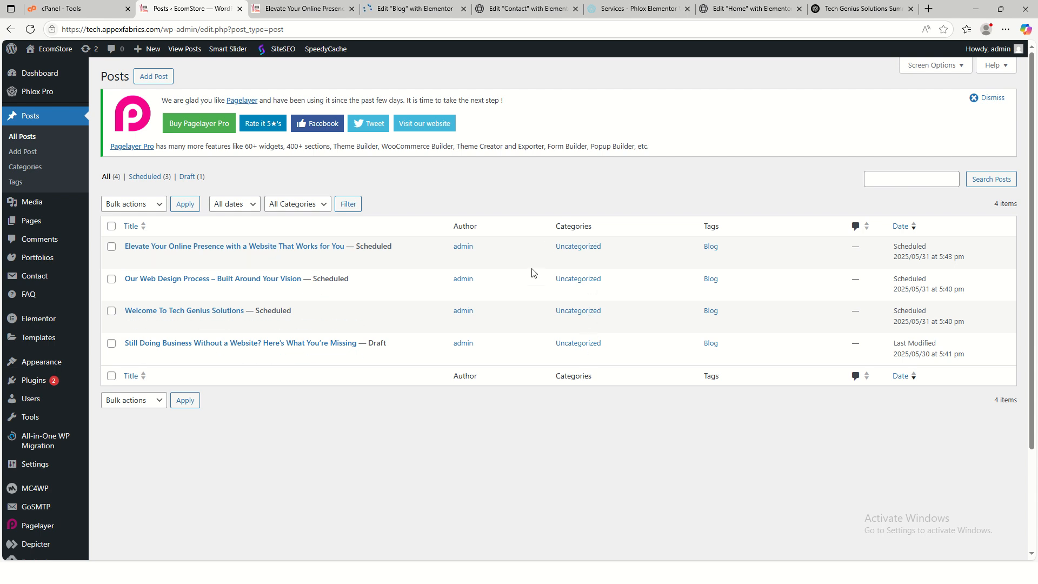
{"action": "left_click", "coordinate": [406, 9]}
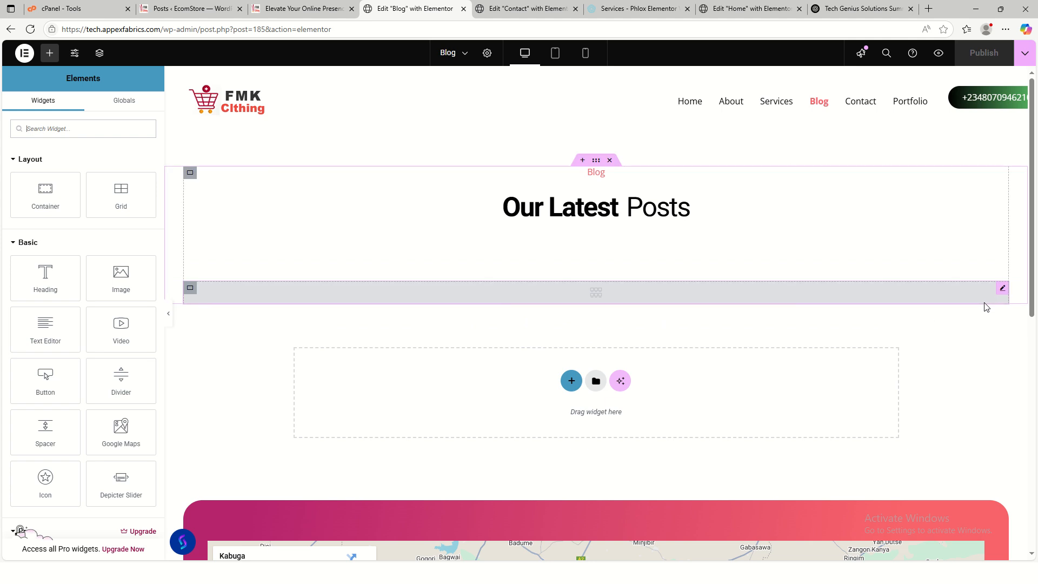
- Add Uncategorized to the Grid & Carousel Posts widget's Query categories and publish the page
{"action": "left_click", "coordinate": [1003, 290]}
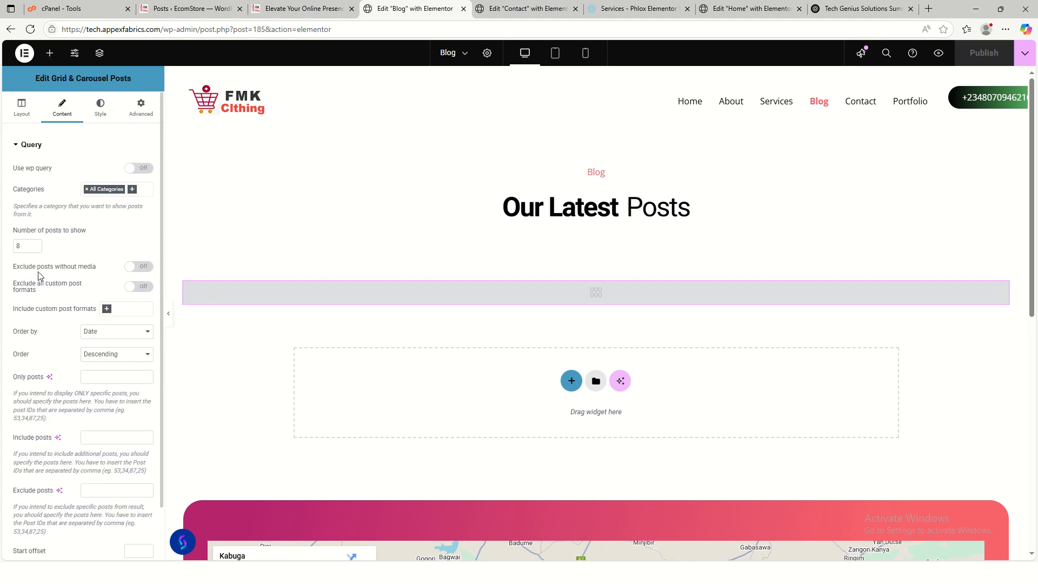
{"action": "left_click", "coordinate": [135, 190]}
{"action": "left_click", "coordinate": [105, 202]}
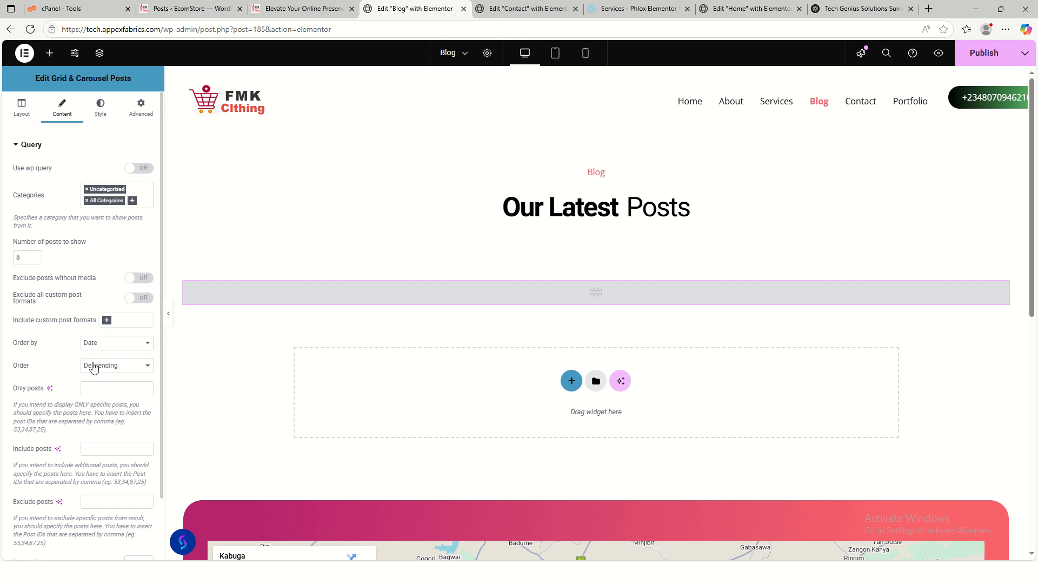
{"action": "left_click", "coordinate": [974, 58]}
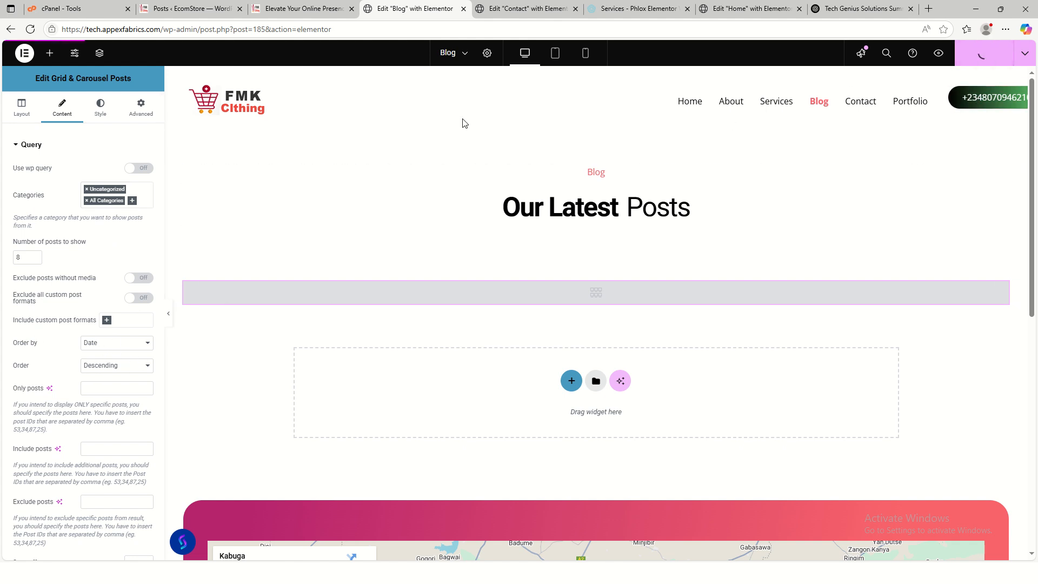
- Reload the live Blog page to check for posts, then return to the Posts list
{"action": "left_click", "coordinate": [304, 9]}
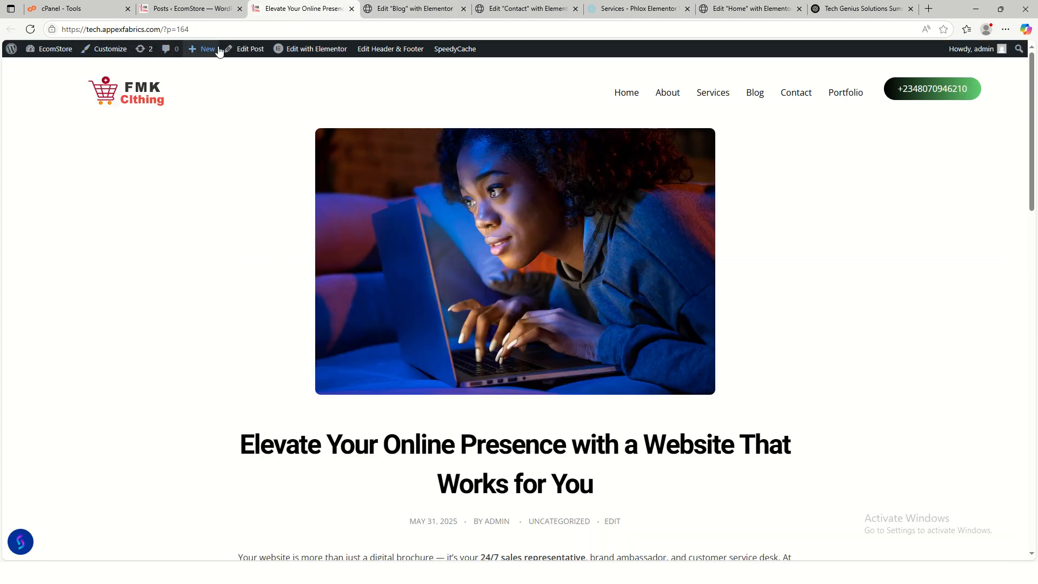
{"action": "left_click", "coordinate": [753, 97]}
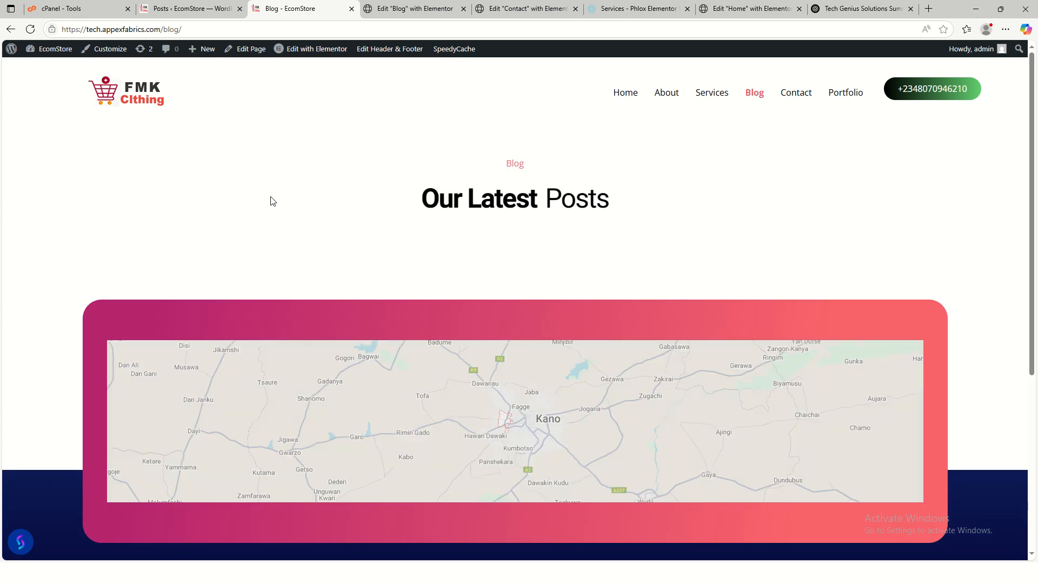
{"action": "left_click", "coordinate": [753, 102]}
{"action": "left_click", "coordinate": [187, 8]}
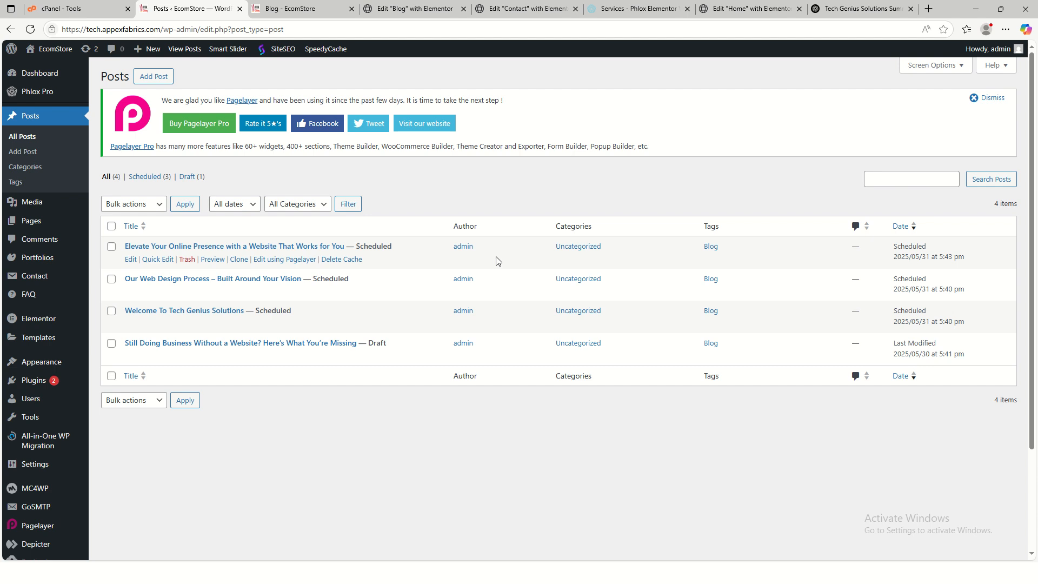
- Quick-edit Elevate Your Online Presence and Our Web Design Process from Uncategorized into Business
{"action": "left_click", "coordinate": [157, 260]}
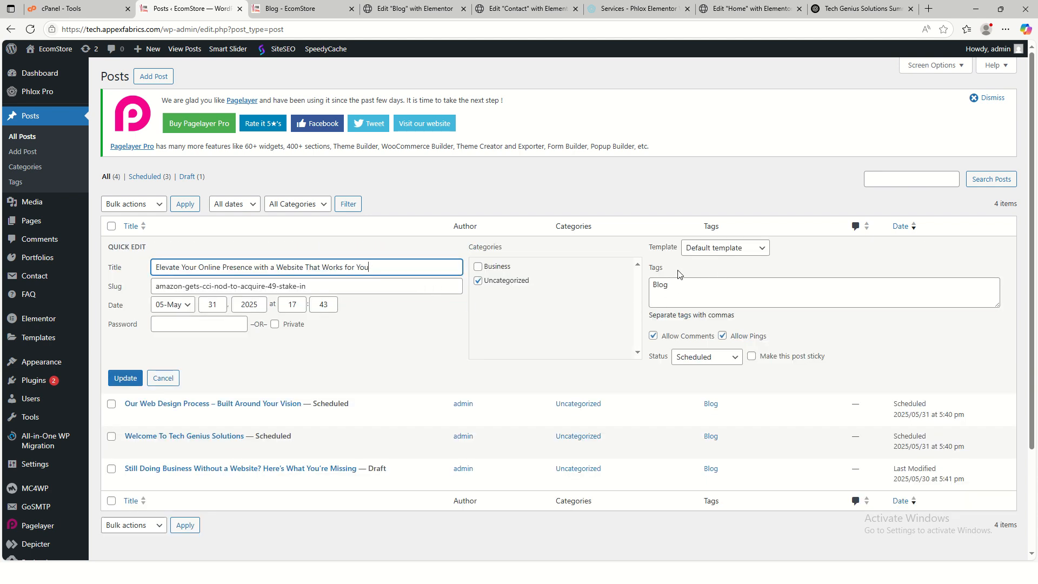
{"action": "left_click", "coordinate": [478, 267]}
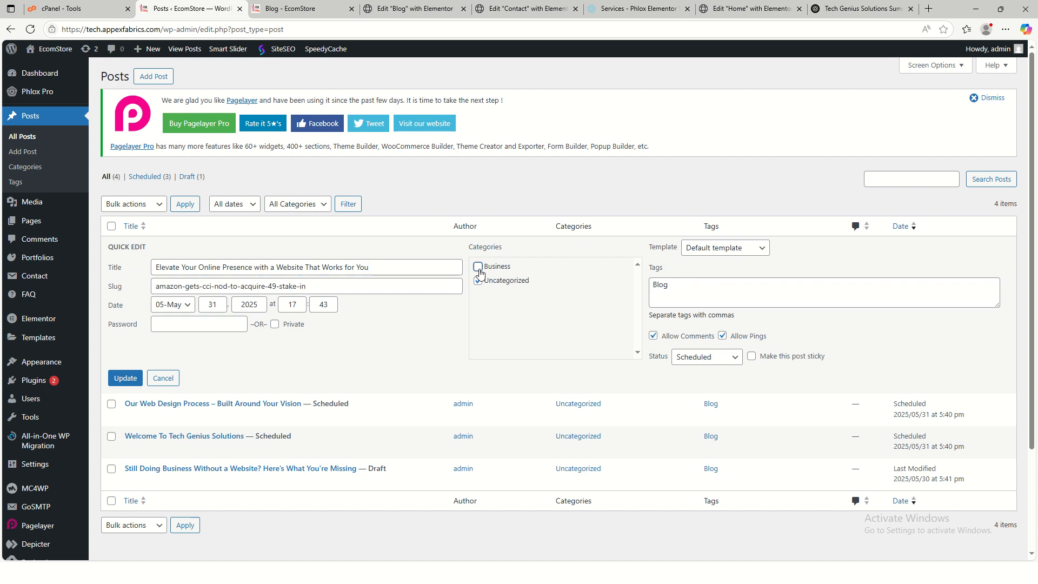
{"action": "left_click", "coordinate": [478, 281]}
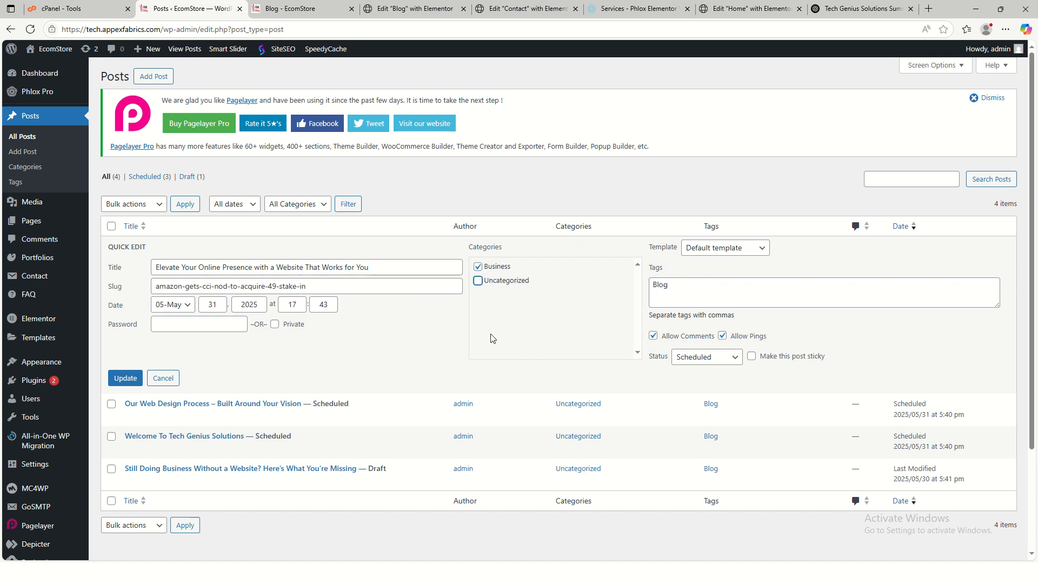
{"action": "left_click", "coordinate": [126, 378]}
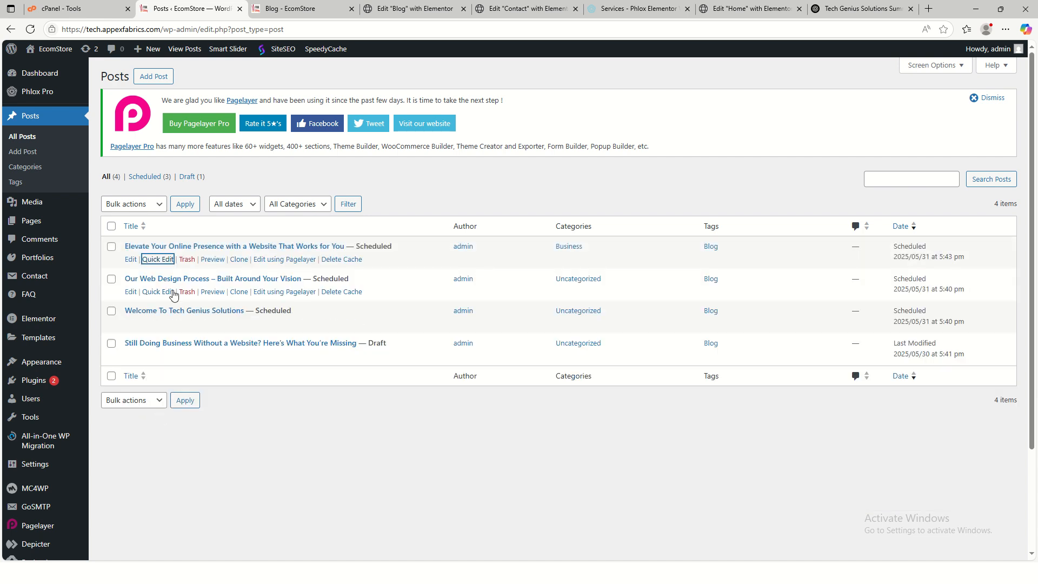
{"action": "left_click", "coordinate": [159, 297]}
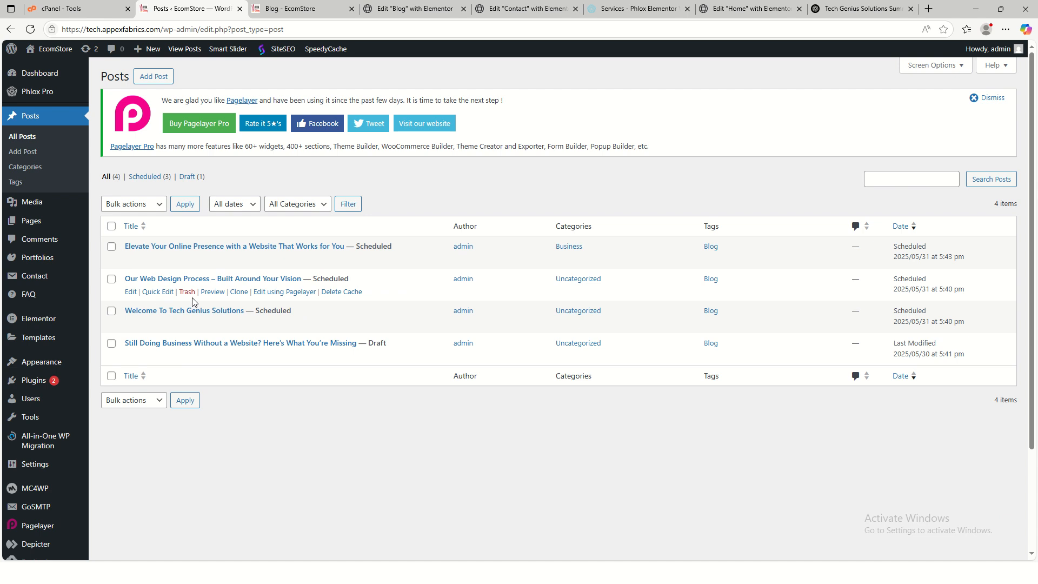
{"action": "left_click", "coordinate": [155, 292]}
{"action": "left_click", "coordinate": [479, 300]}
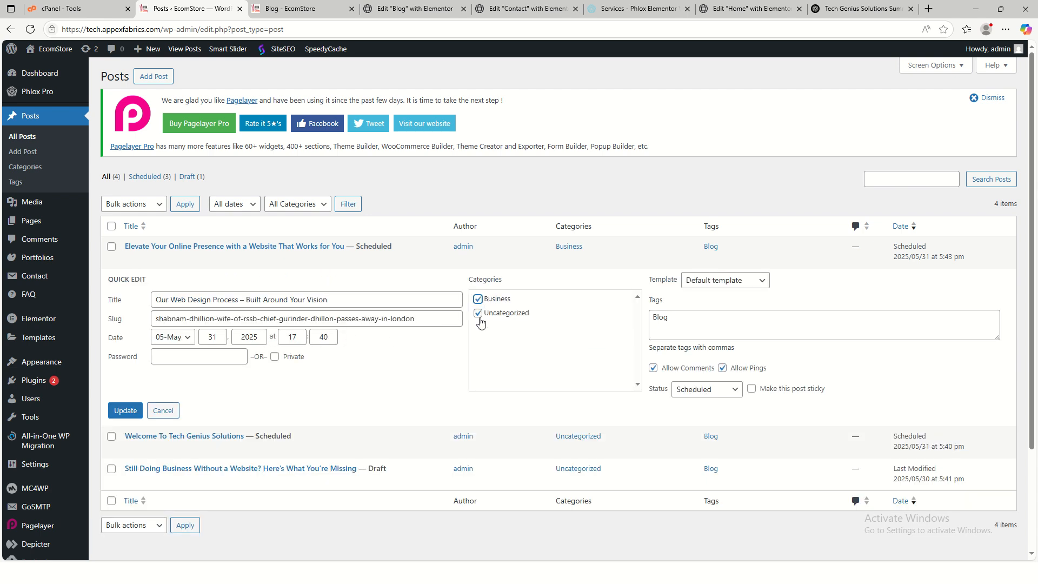
{"action": "left_click", "coordinate": [478, 314]}
{"action": "left_click", "coordinate": [115, 412]}
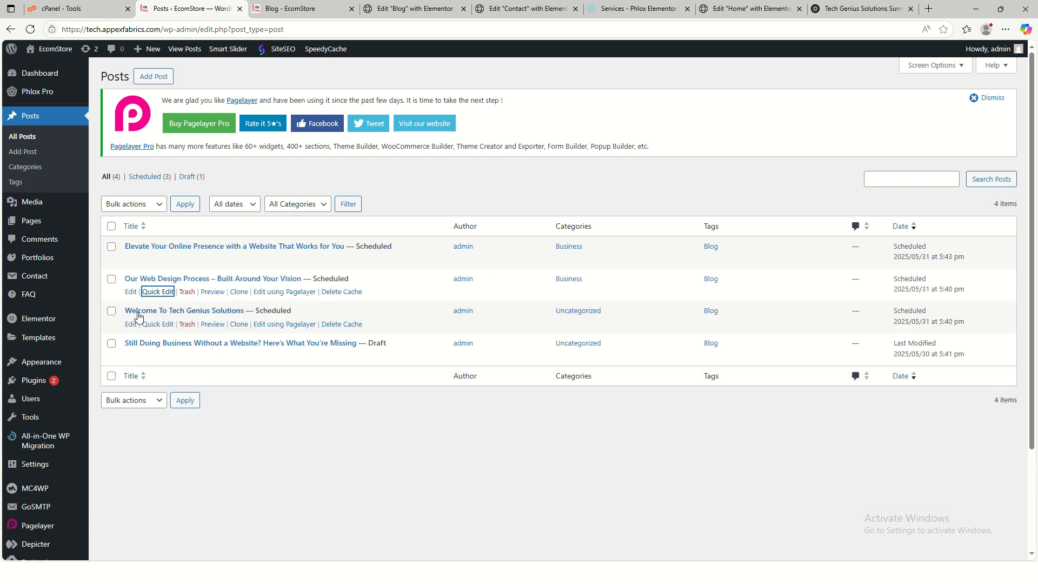
- Quick-edit Welcome To Tech Genius Solutions and the Still Doing Business draft into Business
{"action": "left_click", "coordinate": [152, 325]}
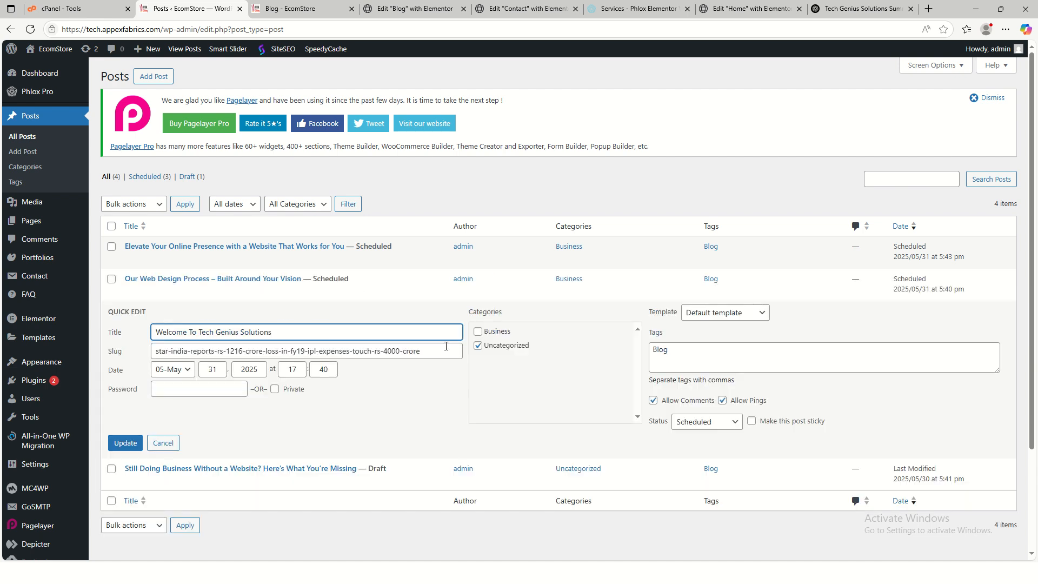
{"action": "left_click", "coordinate": [487, 333]}
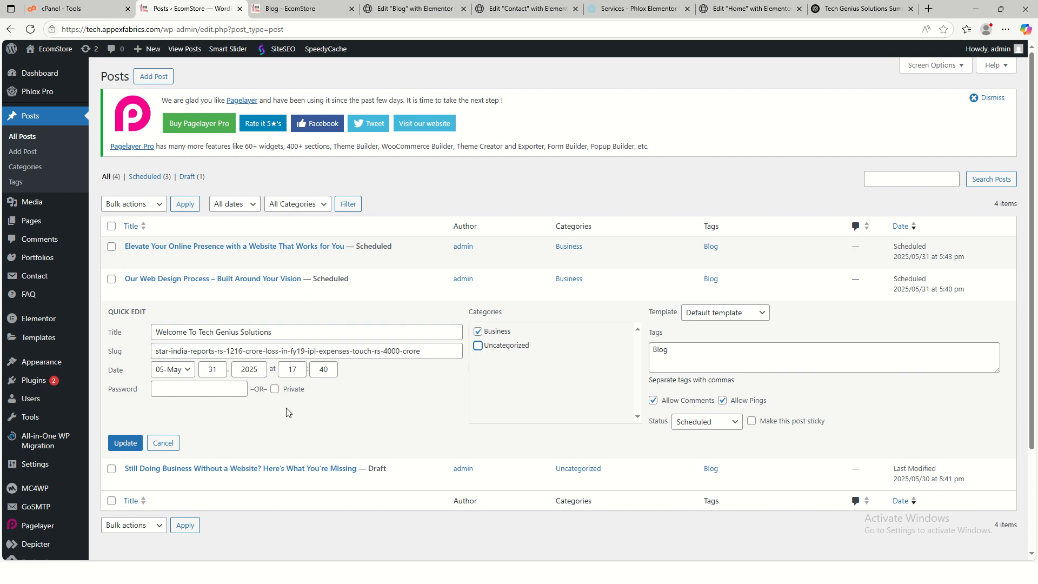
{"action": "left_click", "coordinate": [132, 443]}
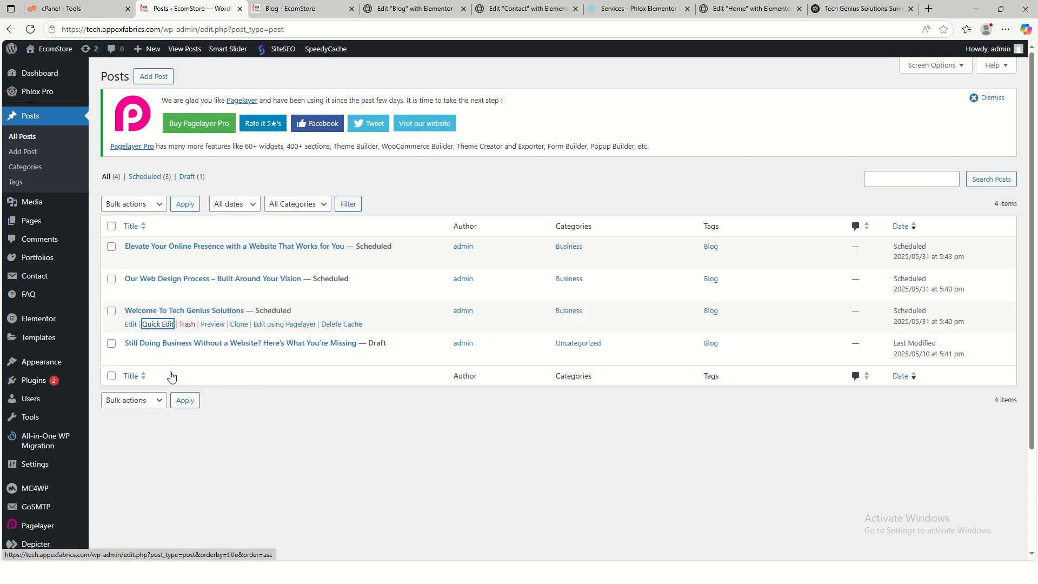
{"action": "left_click", "coordinate": [146, 356]}
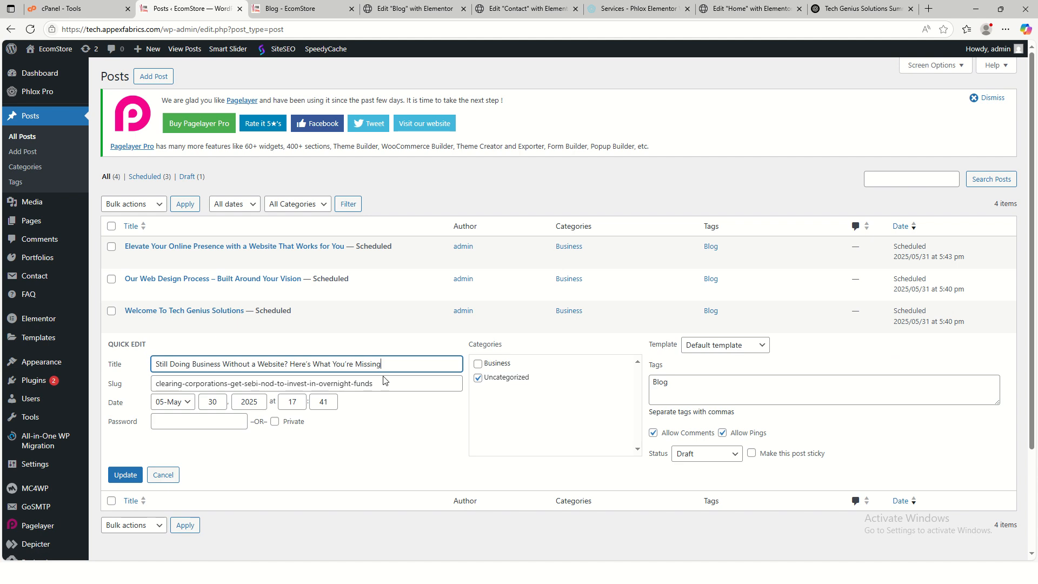
{"action": "left_click", "coordinate": [478, 364]}
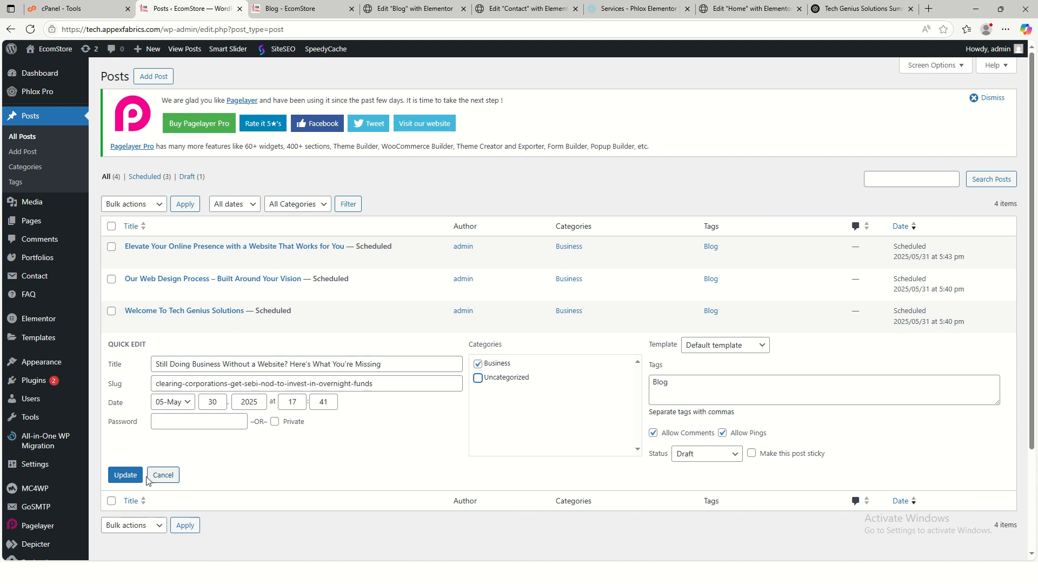
{"action": "left_click", "coordinate": [125, 475]}
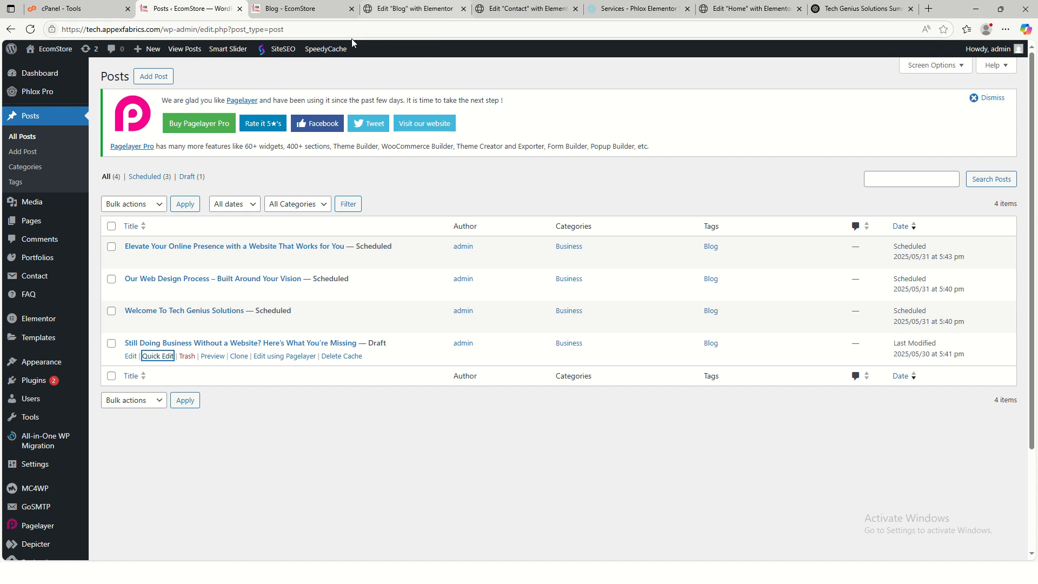
{"action": "left_click", "coordinate": [415, 13]}
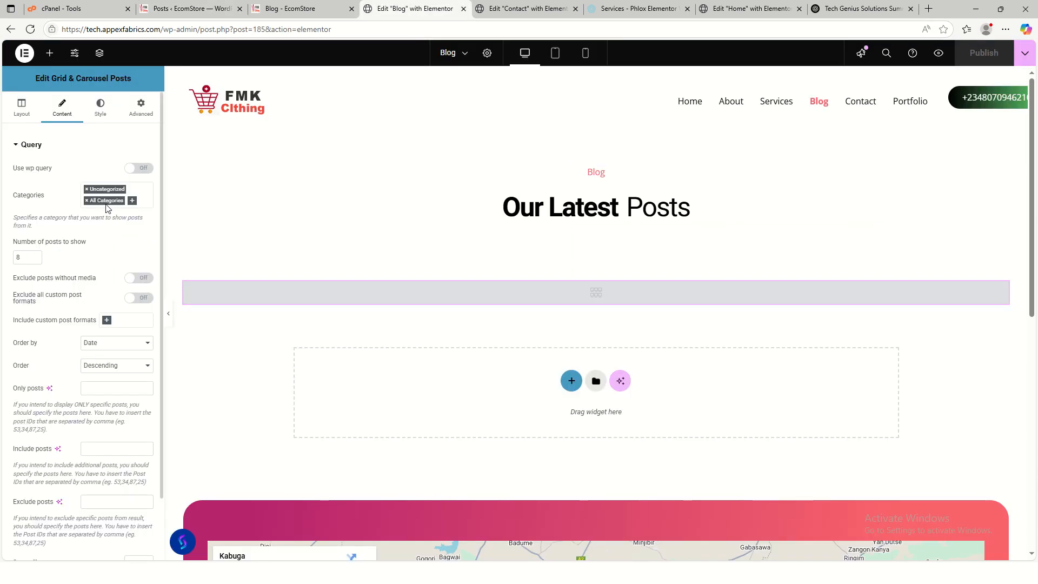
- Set the posts grid categories to Business instead of Uncategorized, show 4 posts, publish, and view the Blog page
{"action": "left_click", "coordinate": [132, 201]}
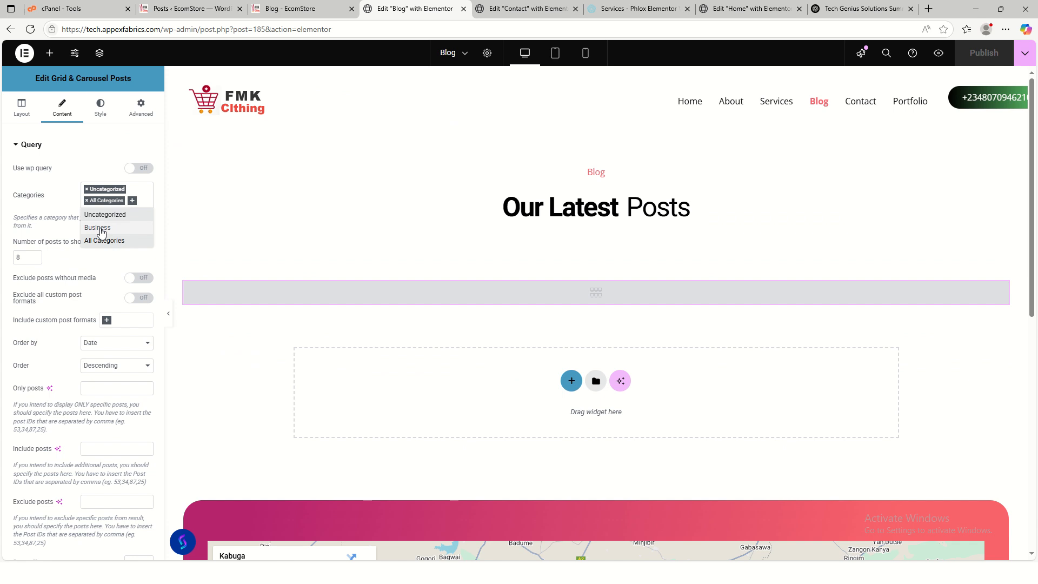
{"action": "left_click", "coordinate": [114, 229]}
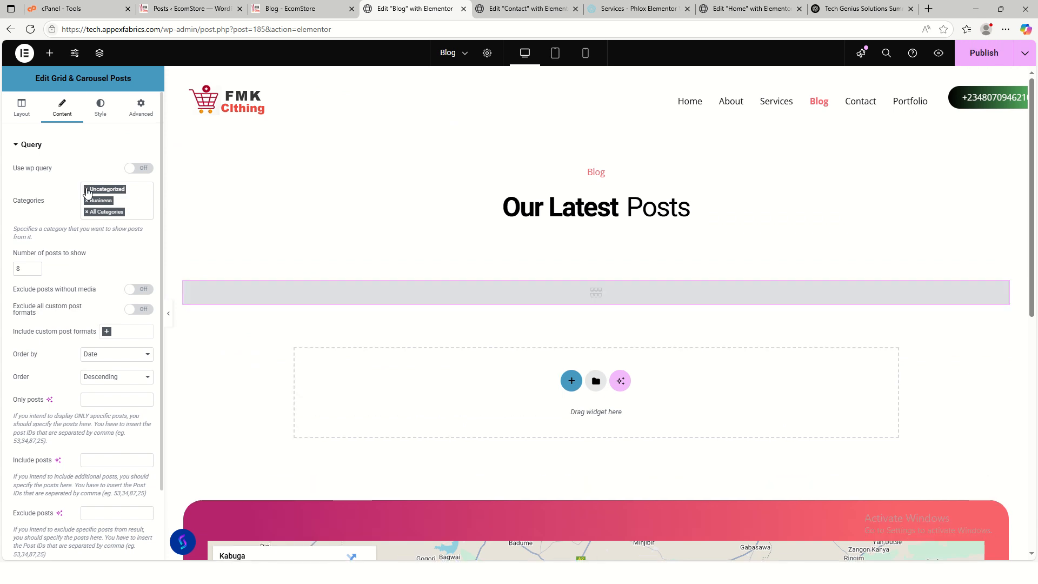
{"action": "left_click", "coordinate": [86, 189]}
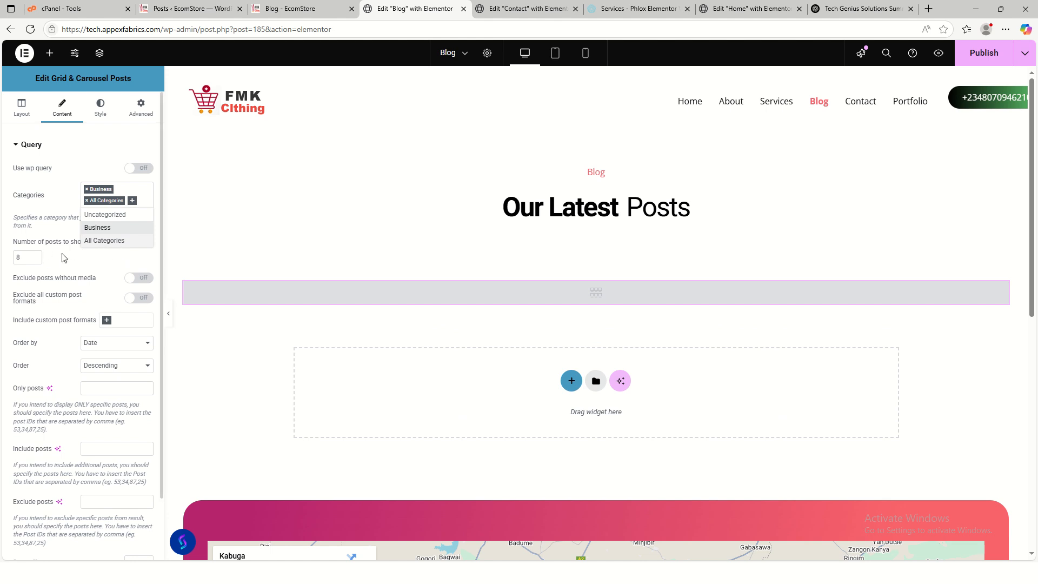
{"action": "left_click", "coordinate": [35, 260]}
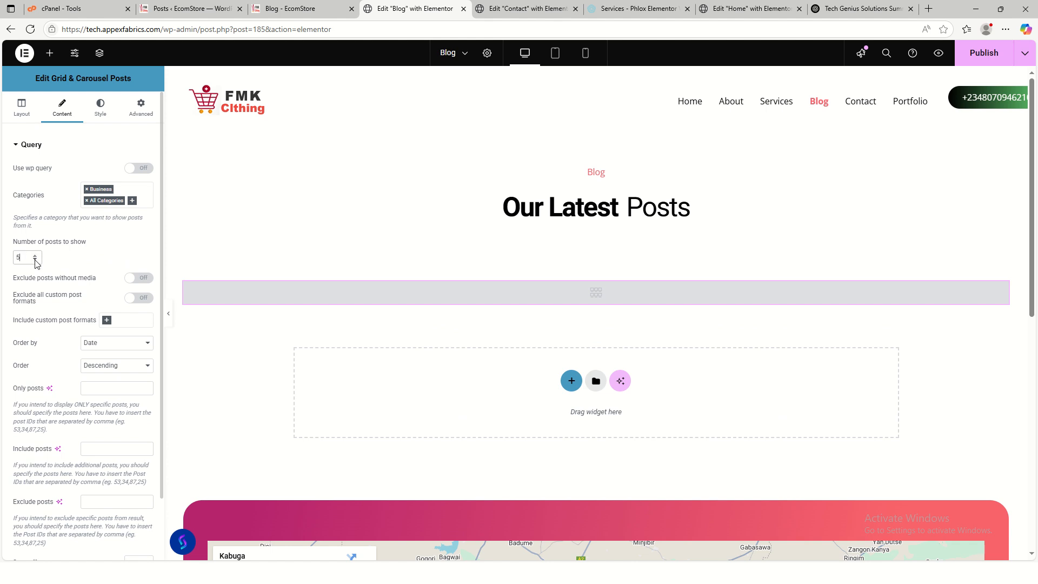
{"action": "left_click", "coordinate": [979, 63]}
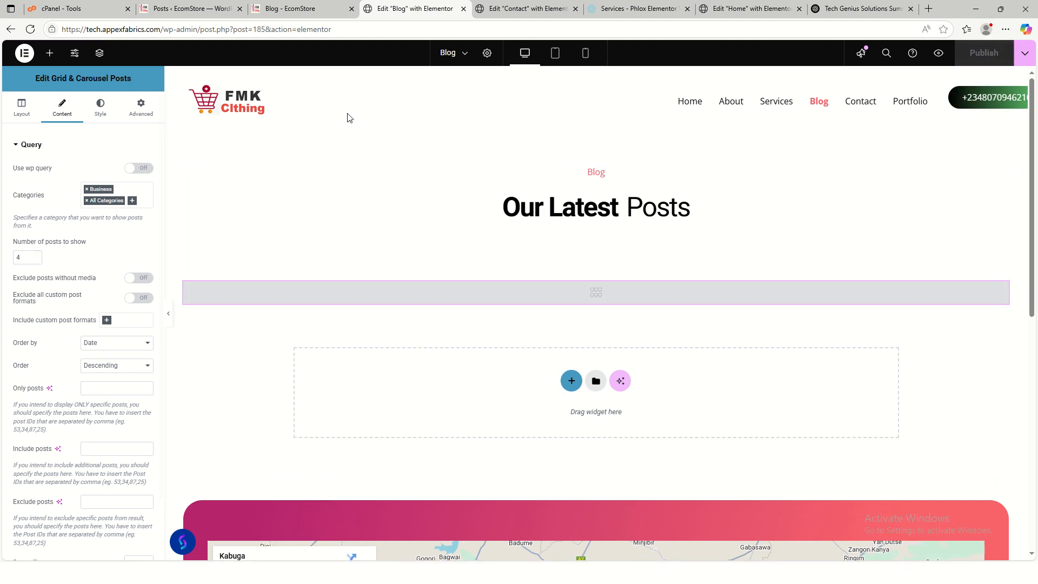
{"action": "left_click", "coordinate": [290, 10]}
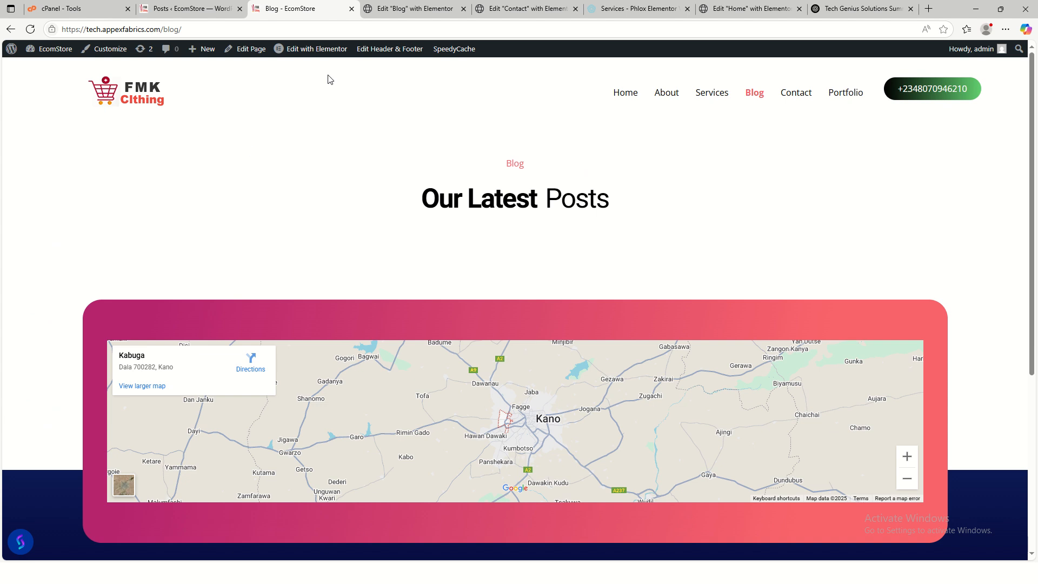
- Reload the live site and scroll the home page to check its empty Latest Posts section
{"action": "left_click", "coordinate": [707, 99]}
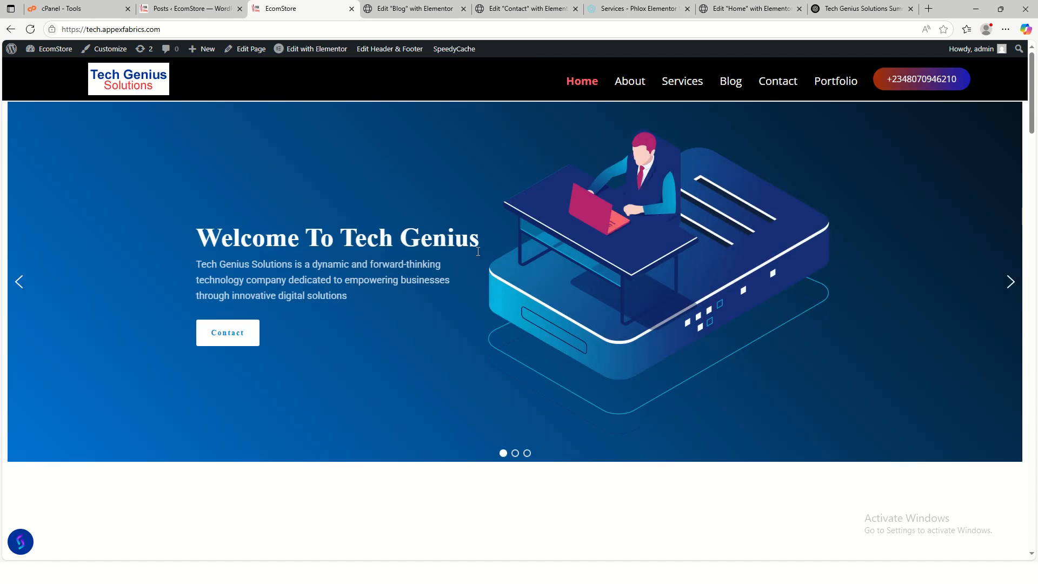
{"action": "scroll", "coordinate": [582, 270], "scroll_direction": "down", "scroll_amount": 20}
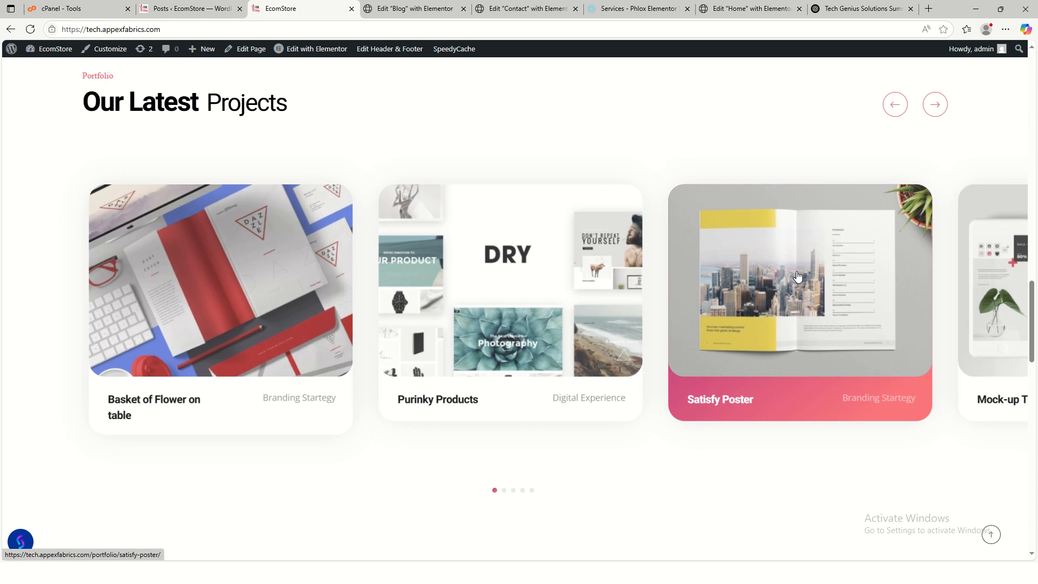
{"action": "scroll", "coordinate": [798, 276], "scroll_direction": "down", "scroll_amount": 2}
{"action": "scroll", "coordinate": [522, 238], "scroll_direction": "up", "scroll_amount": 4}
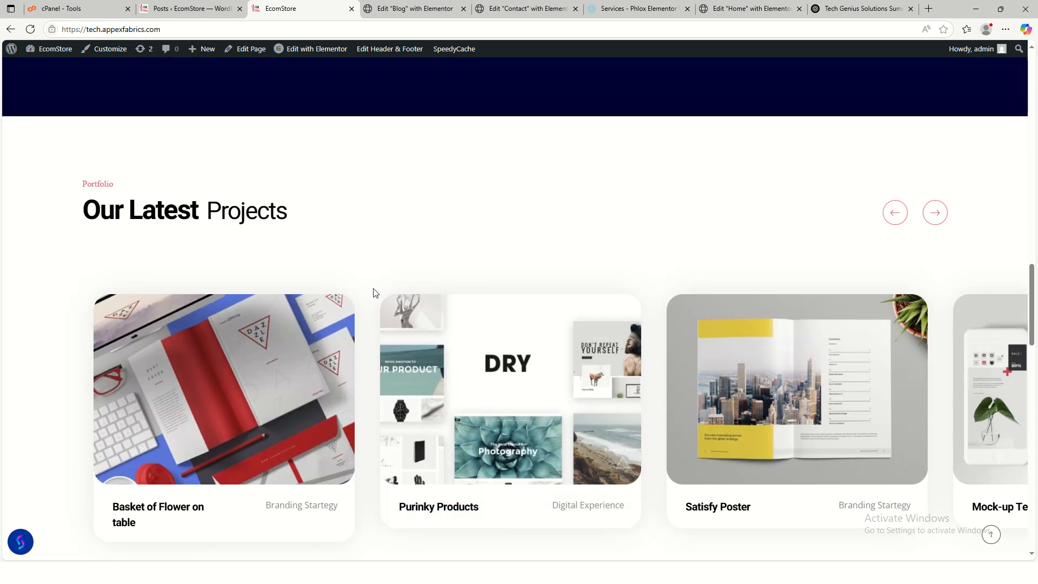
{"action": "scroll", "coordinate": [649, 276], "scroll_direction": "down", "scroll_amount": 15}
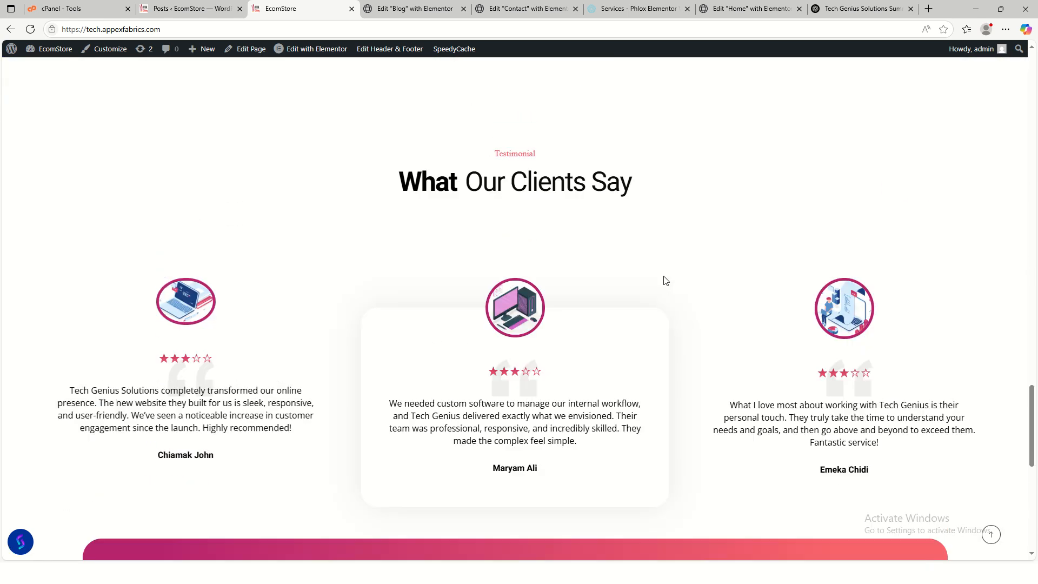
{"action": "scroll", "coordinate": [666, 281], "scroll_direction": "up", "scroll_amount": 4}
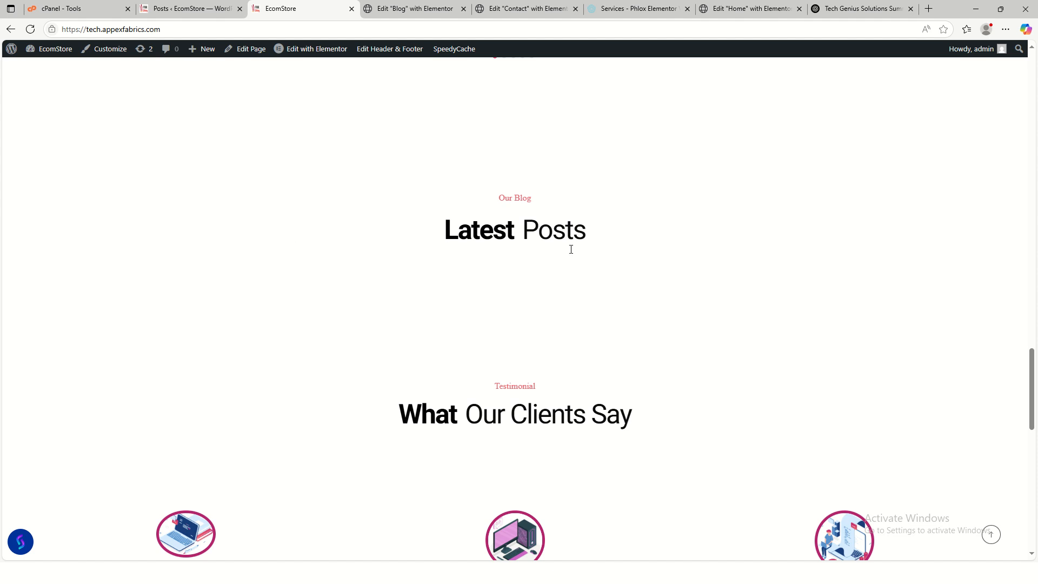
{"action": "scroll", "coordinate": [492, 272], "scroll_direction": "down", "scroll_amount": 2}
{"action": "scroll", "coordinate": [492, 271], "scroll_direction": "up", "scroll_amount": 4}
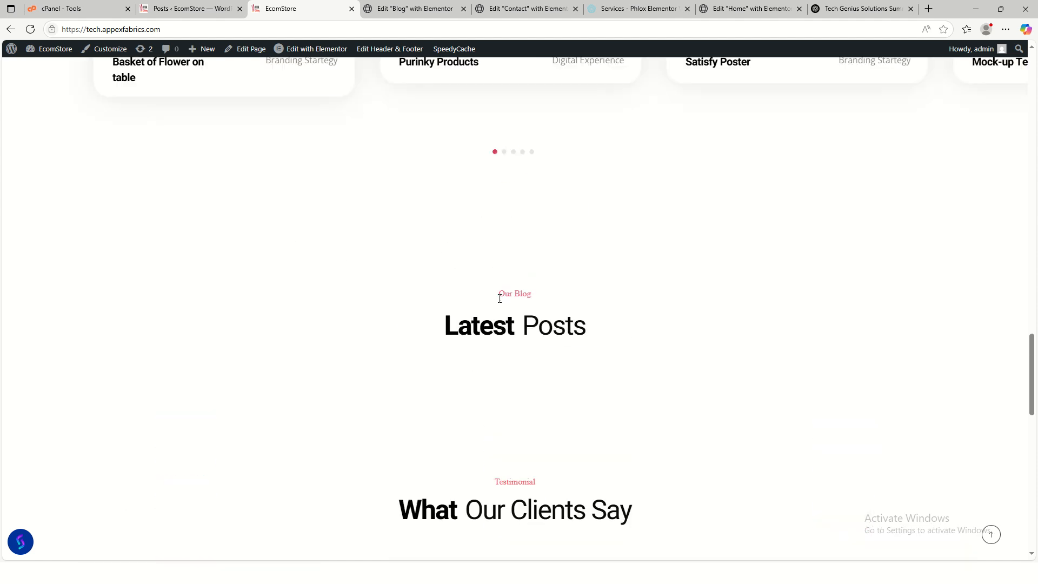
{"action": "left_click", "coordinate": [31, 29]}
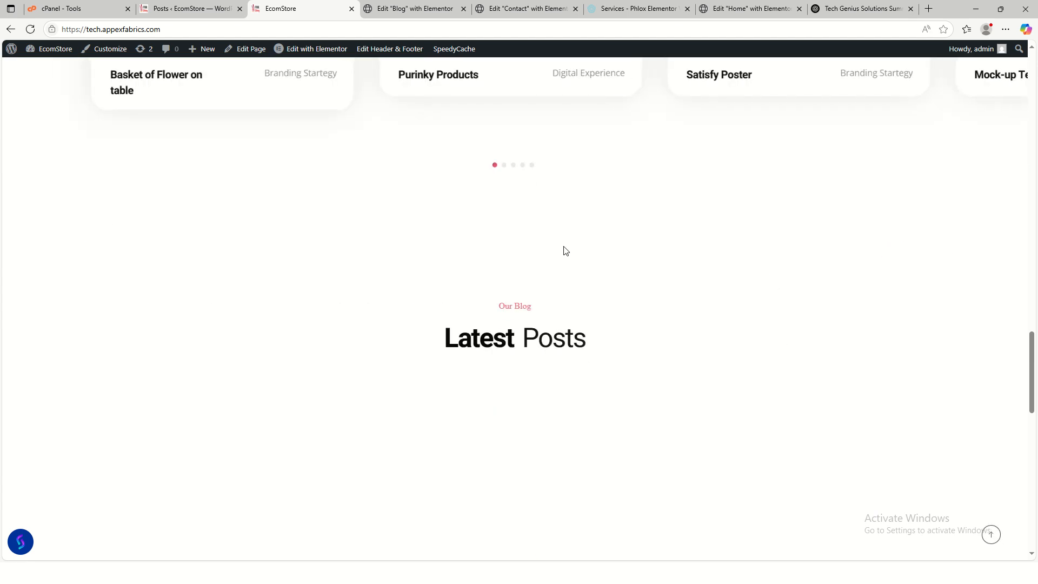
{"action": "scroll", "coordinate": [576, 253], "scroll_direction": "down", "scroll_amount": 4}
{"action": "scroll", "coordinate": [574, 254], "scroll_direction": "up", "scroll_amount": 3}
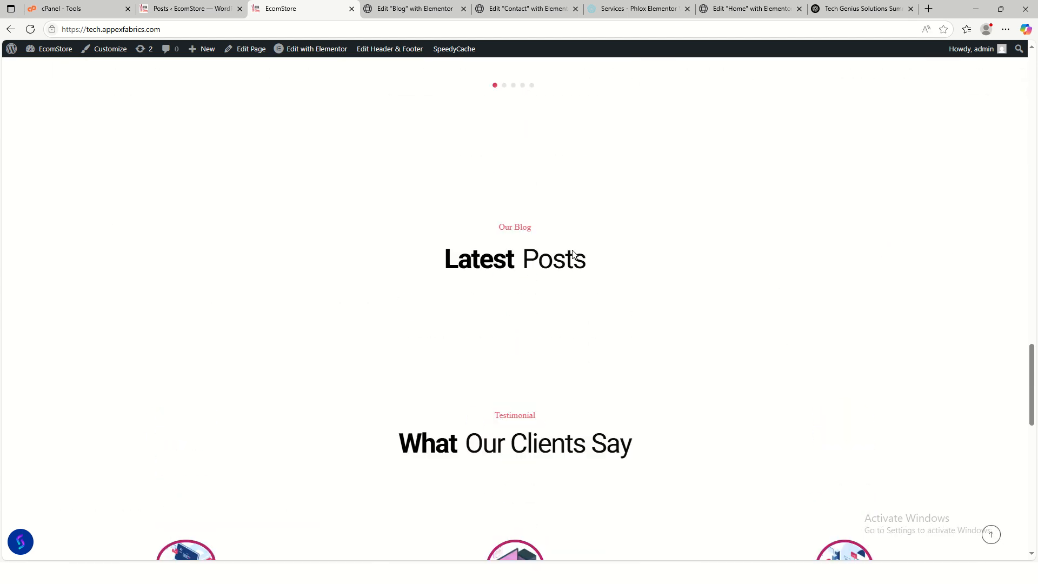
{"action": "scroll", "coordinate": [395, 383], "scroll_direction": "up", "scroll_amount": 18}
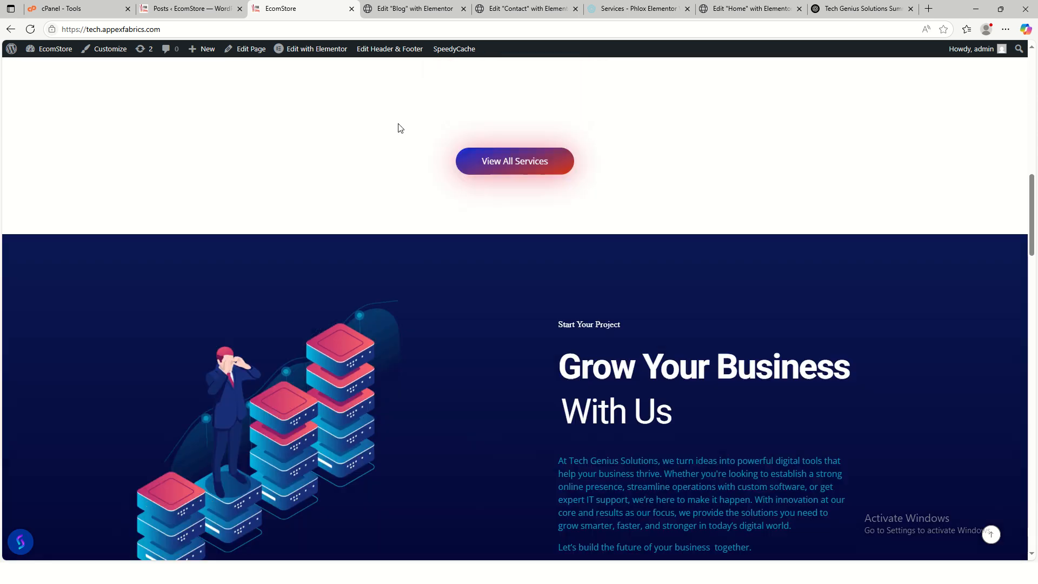
{"action": "left_click", "coordinate": [413, 10]}
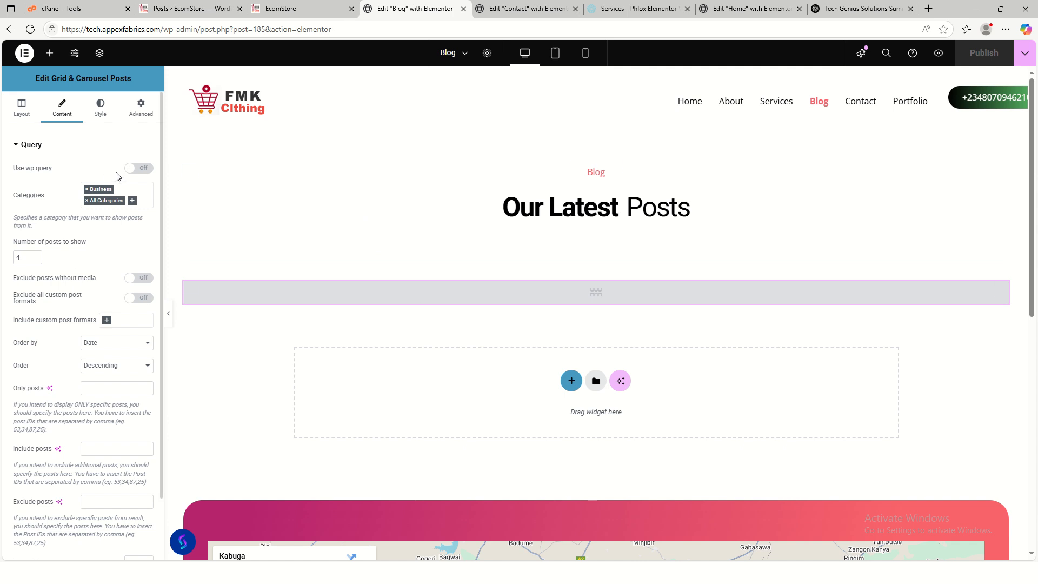
- Toggle Use wp query on and off, then remove All Categories so only Business remains
{"action": "left_click", "coordinate": [139, 169]}
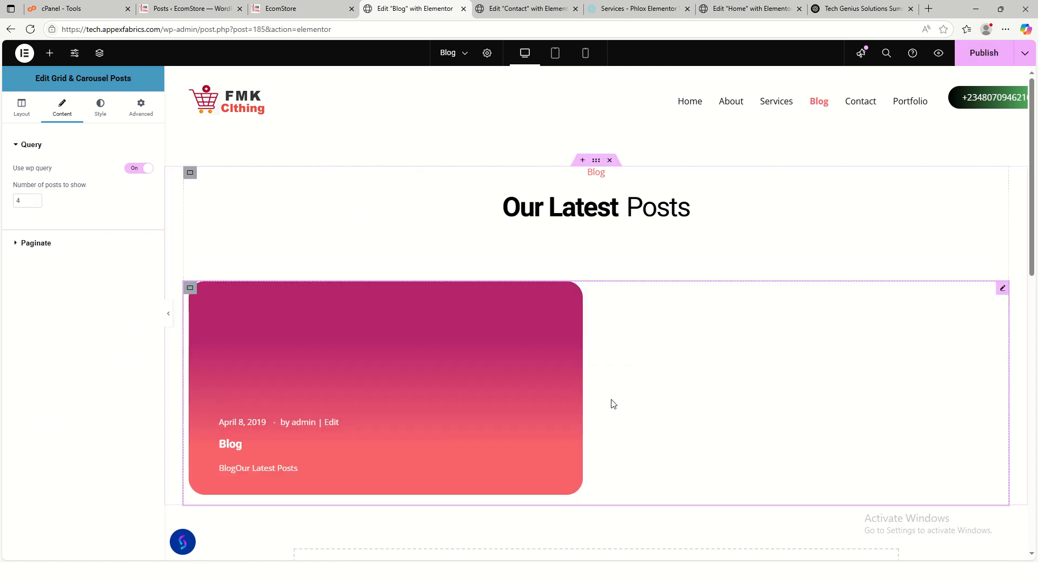
{"action": "scroll", "coordinate": [638, 373], "scroll_direction": "down", "scroll_amount": 3}
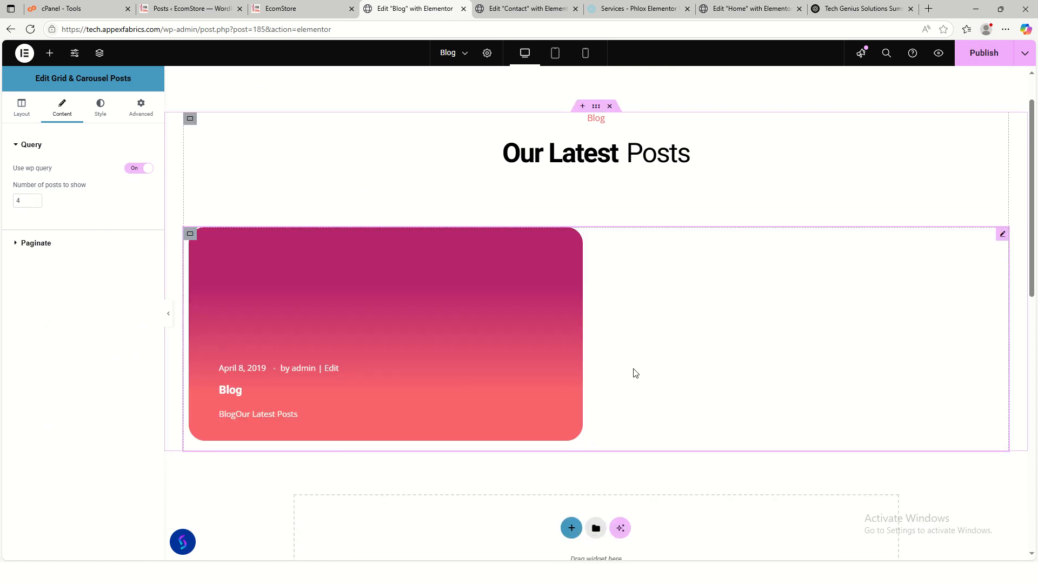
{"action": "scroll", "coordinate": [640, 375], "scroll_direction": "up", "scroll_amount": 2}
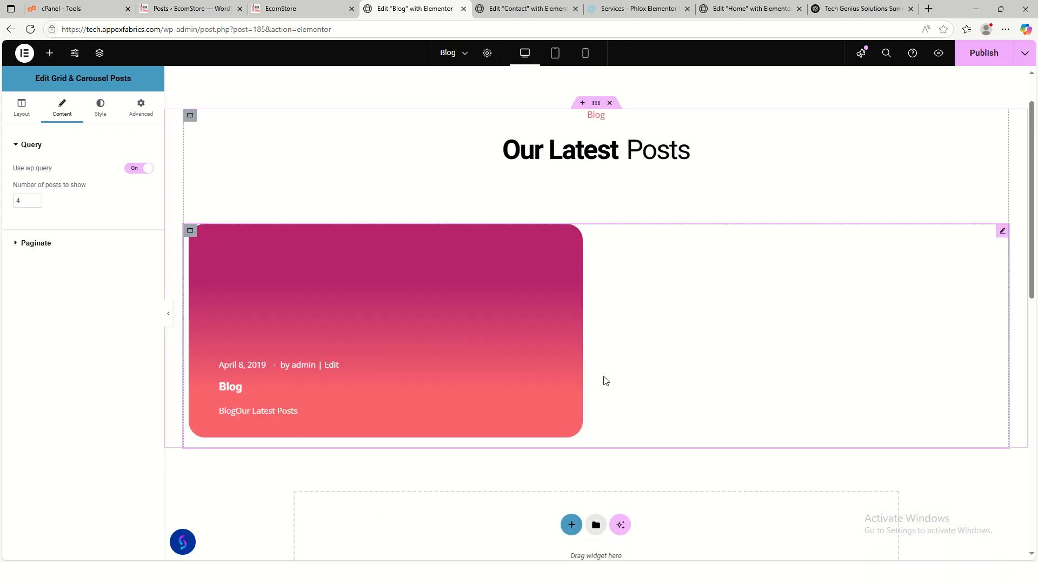
{"action": "scroll", "coordinate": [595, 378], "scroll_direction": "down", "scroll_amount": 7}
{"action": "scroll", "coordinate": [611, 377], "scroll_direction": "up", "scroll_amount": 4}
{"action": "scroll", "coordinate": [614, 377], "scroll_direction": "up", "scroll_amount": 3}
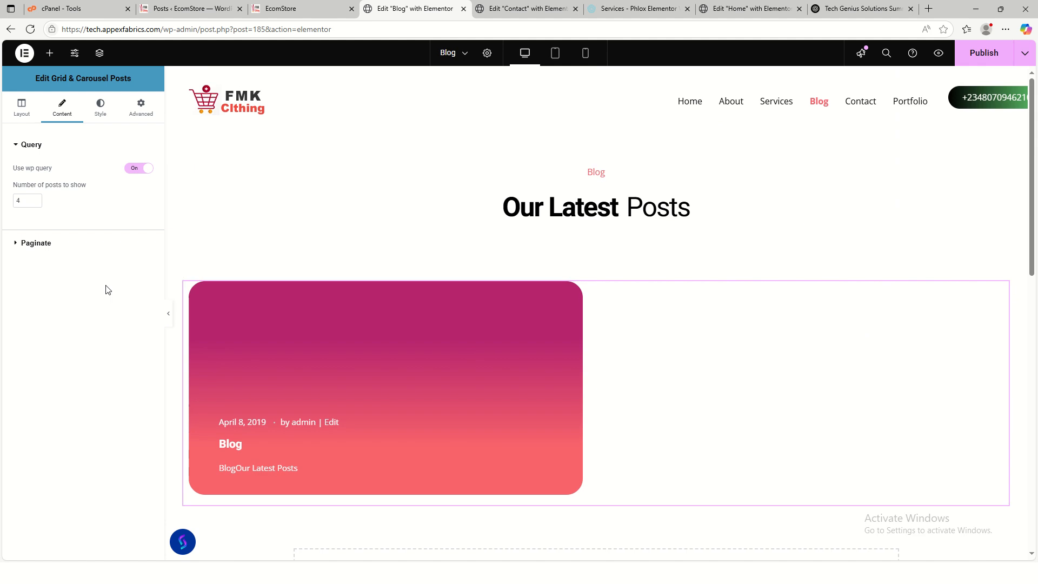
{"action": "left_click", "coordinate": [140, 168]}
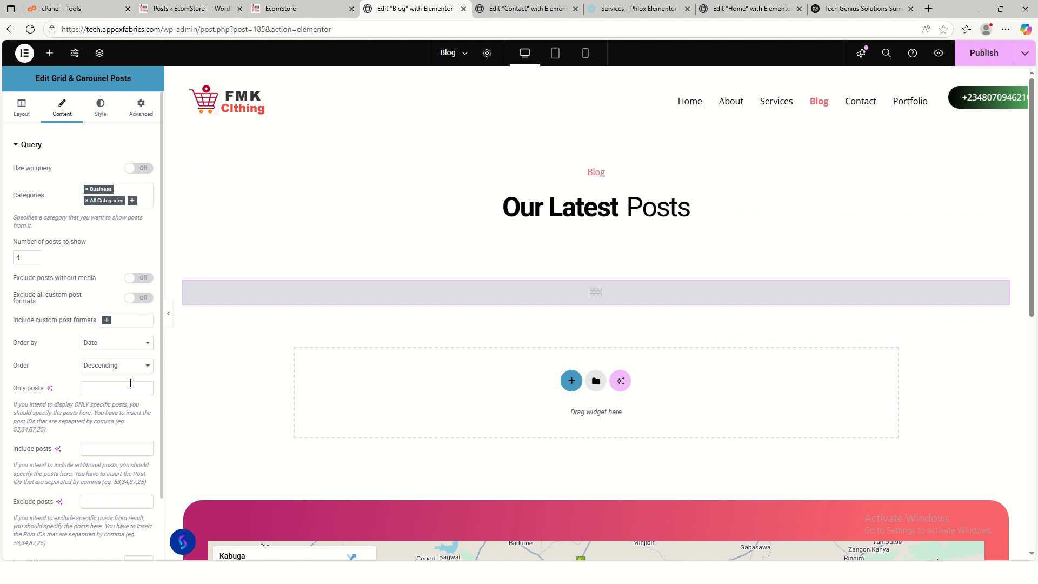
{"action": "scroll", "coordinate": [130, 383], "scroll_direction": "down", "scroll_amount": 1}
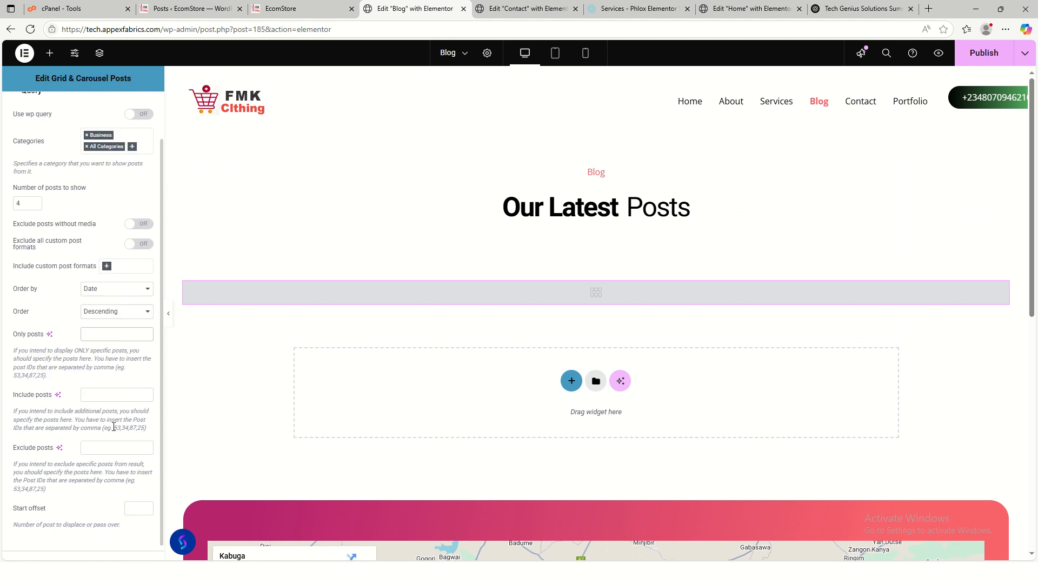
{"action": "scroll", "coordinate": [116, 424], "scroll_direction": "down", "scroll_amount": 1}
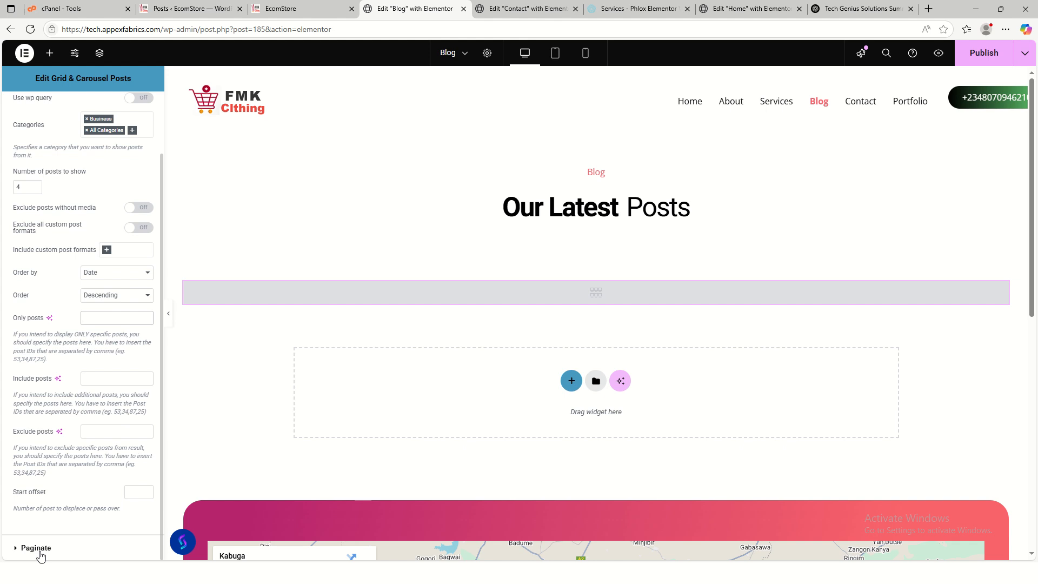
{"action": "scroll", "coordinate": [97, 350], "scroll_direction": "up", "scroll_amount": 1}
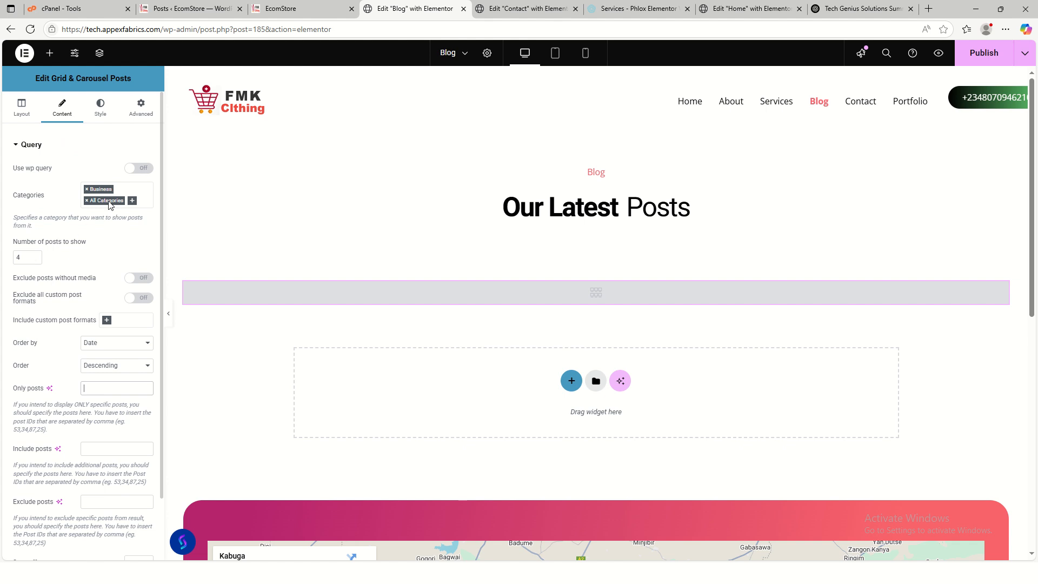
{"action": "left_click", "coordinate": [86, 201]}
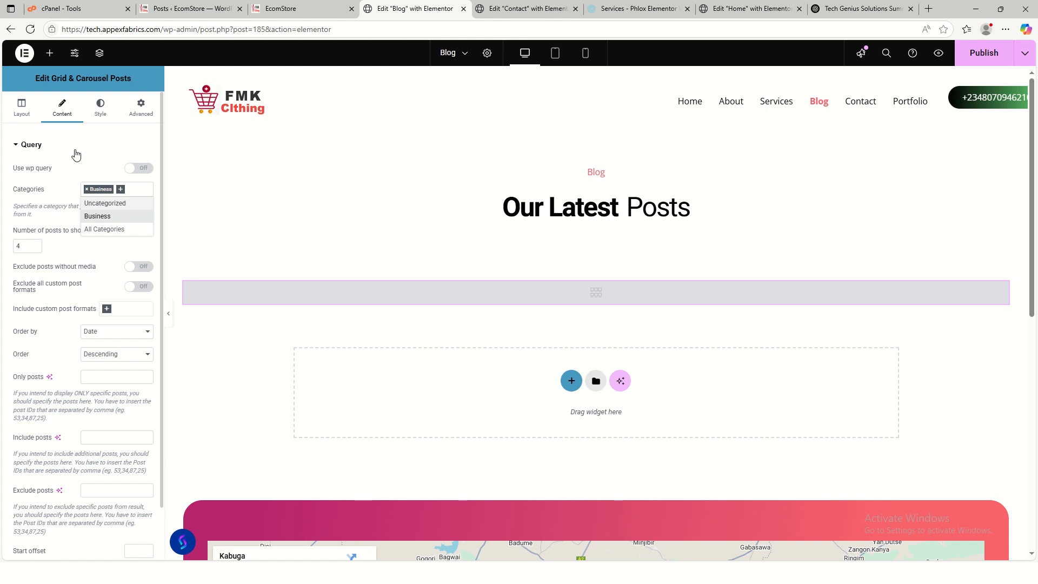
- Set the posts grid layout to 1 column and publish the Blog page
{"action": "left_click", "coordinate": [22, 107]}
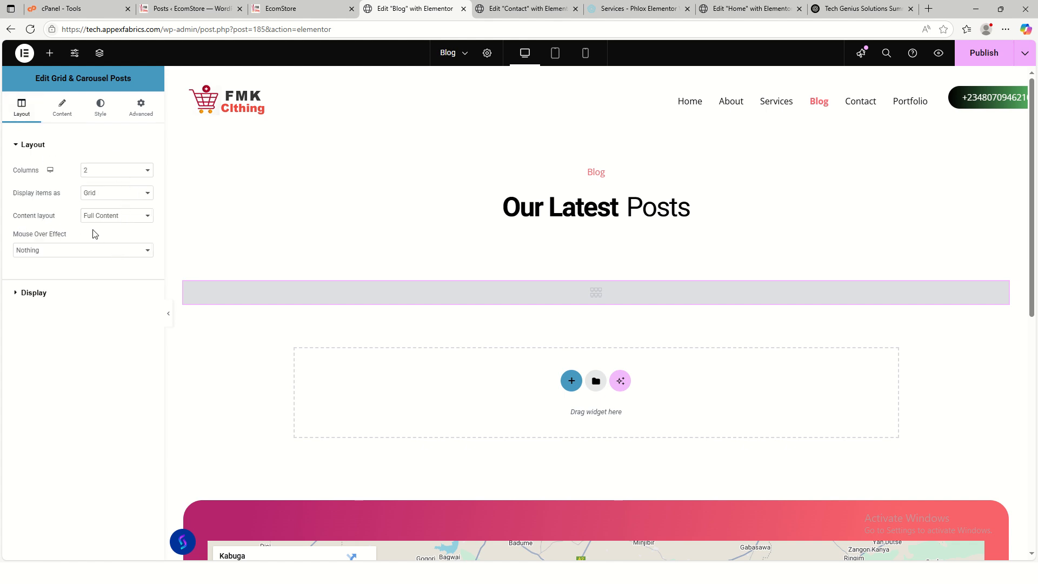
{"action": "left_click", "coordinate": [132, 177]}
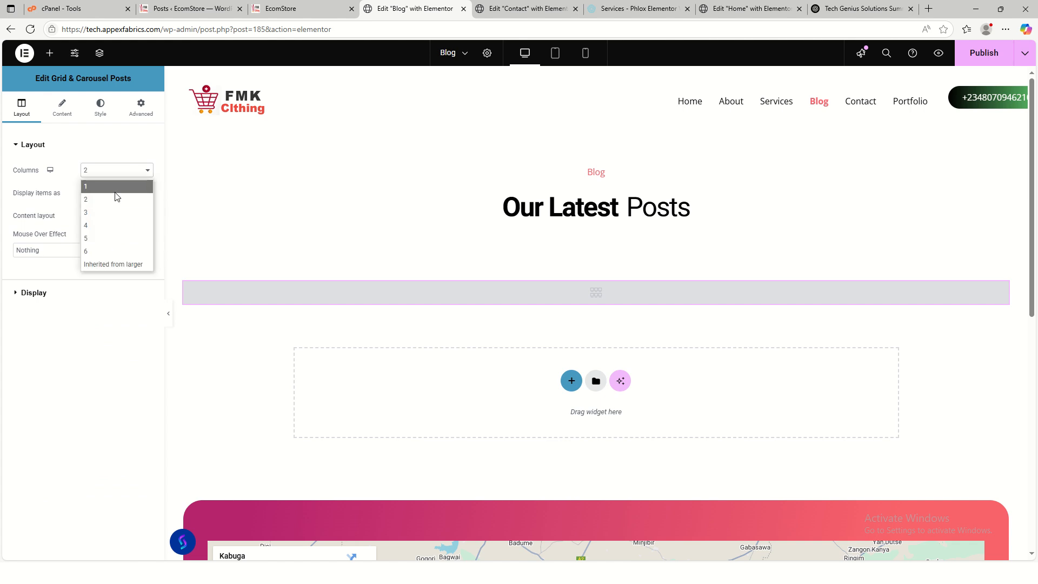
{"action": "left_click", "coordinate": [116, 188]}
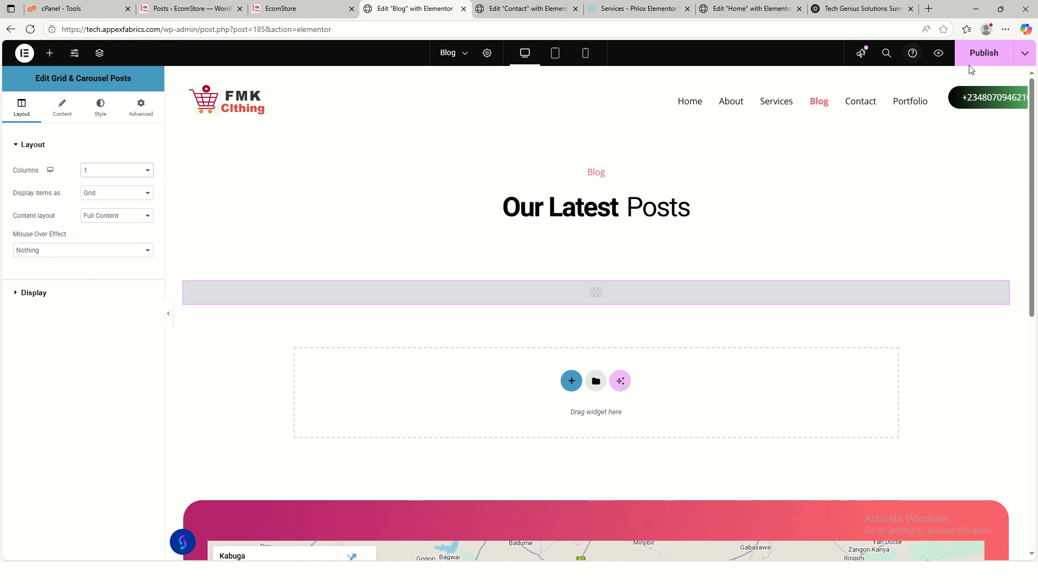
{"action": "left_click", "coordinate": [980, 54]}
- Scroll through the live site's home page, then bring up the WordPress Posts list
{"action": "left_click", "coordinate": [277, 12]}
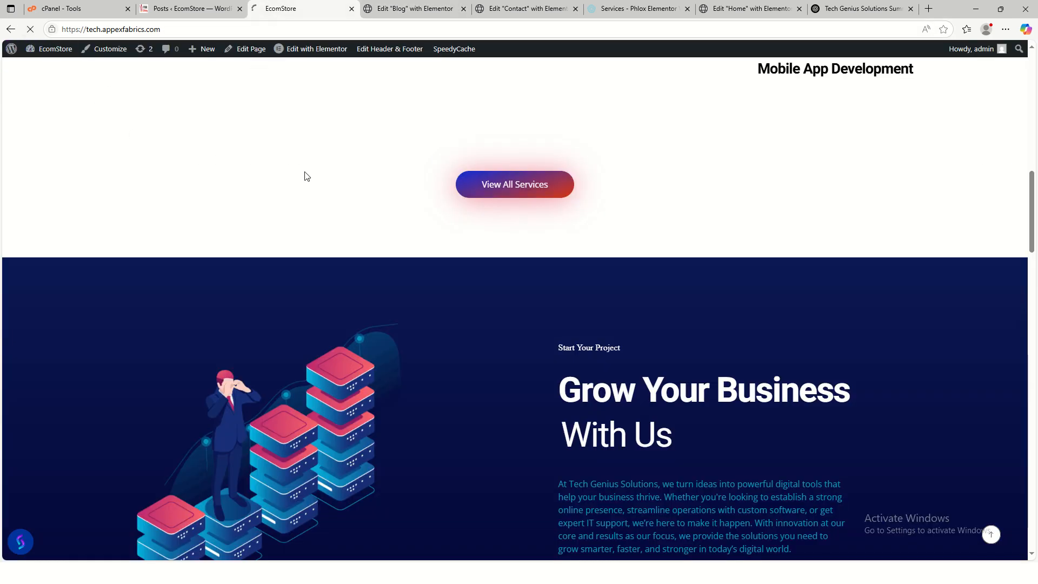
{"action": "scroll", "coordinate": [758, 259], "scroll_direction": "up", "scroll_amount": 8}
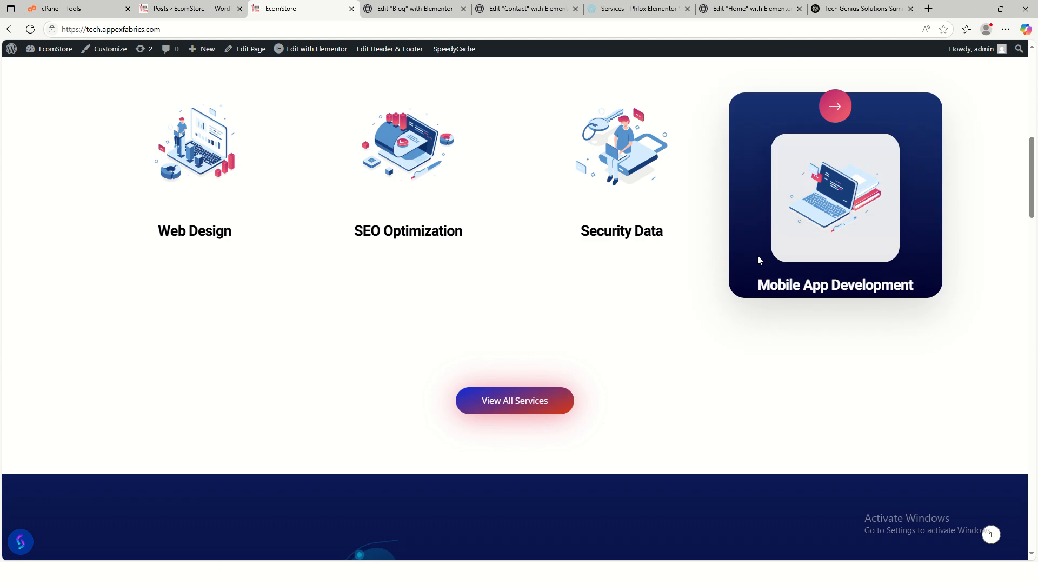
{"action": "scroll", "coordinate": [759, 265], "scroll_direction": "up", "scroll_amount": 4}
{"action": "scroll", "coordinate": [758, 273], "scroll_direction": "down", "scroll_amount": 16}
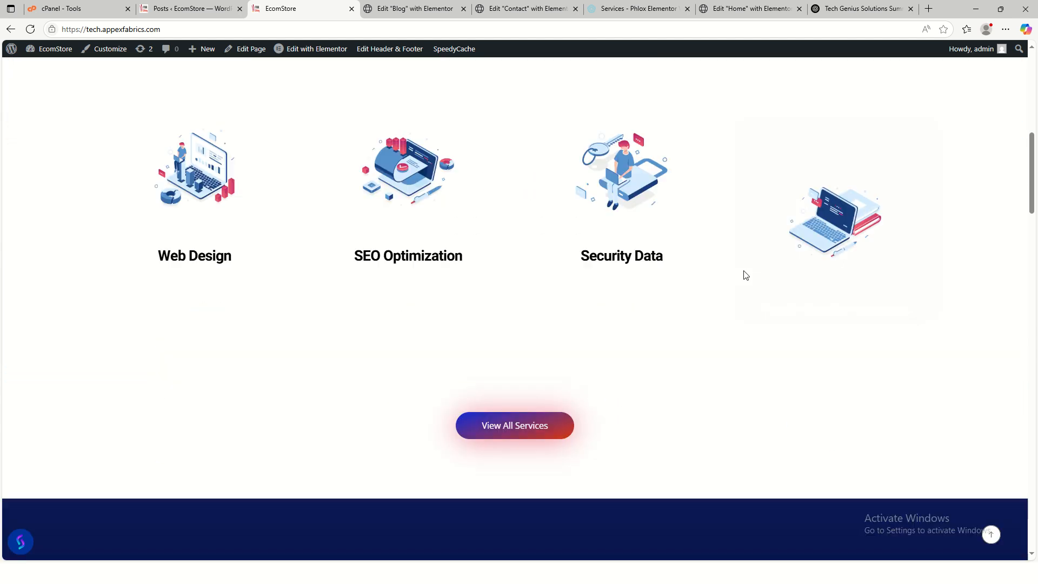
{"action": "scroll", "coordinate": [730, 271], "scroll_direction": "down", "scroll_amount": 15}
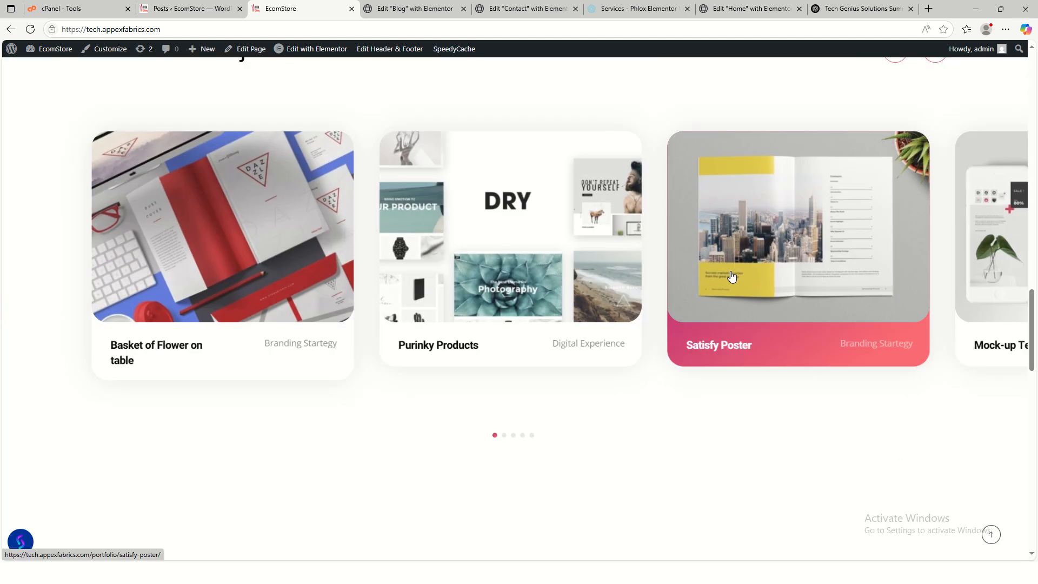
{"action": "scroll", "coordinate": [739, 279], "scroll_direction": "down", "scroll_amount": 3}
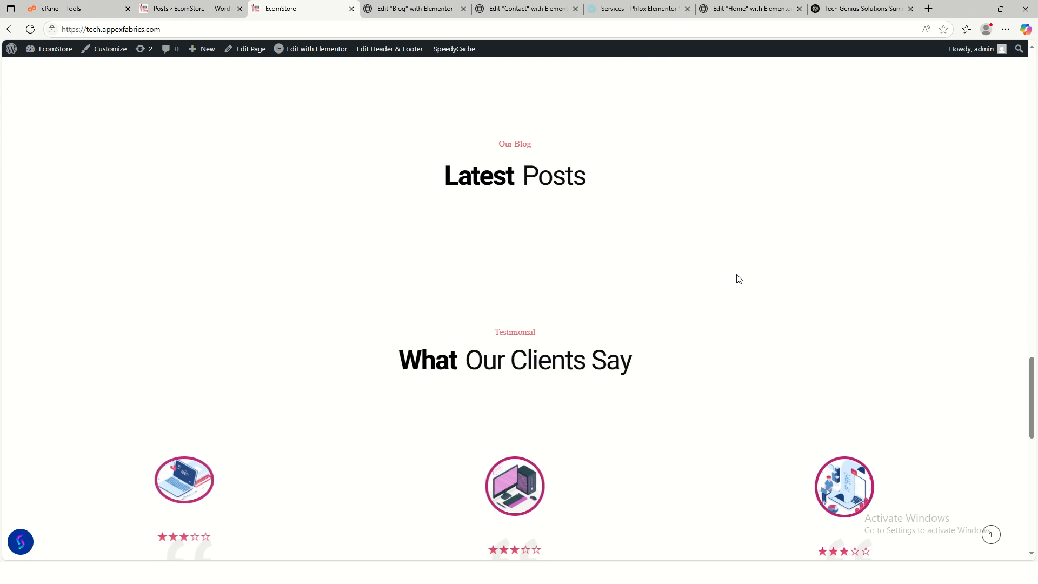
{"action": "scroll", "coordinate": [737, 281], "scroll_direction": "down", "scroll_amount": 3}
{"action": "scroll", "coordinate": [737, 281], "scroll_direction": "up", "scroll_amount": 4}
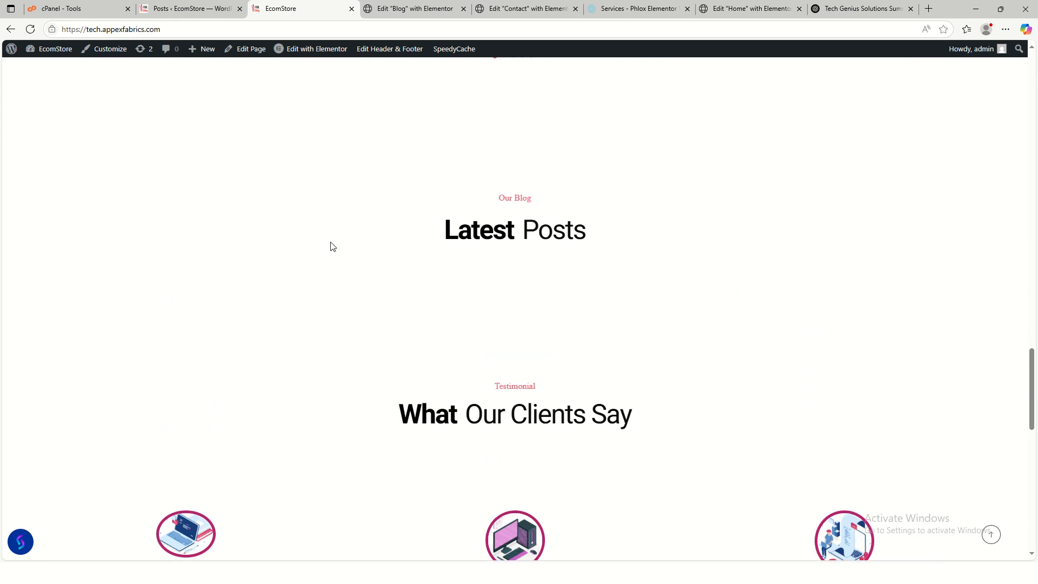
{"action": "left_click", "coordinate": [191, 9]}
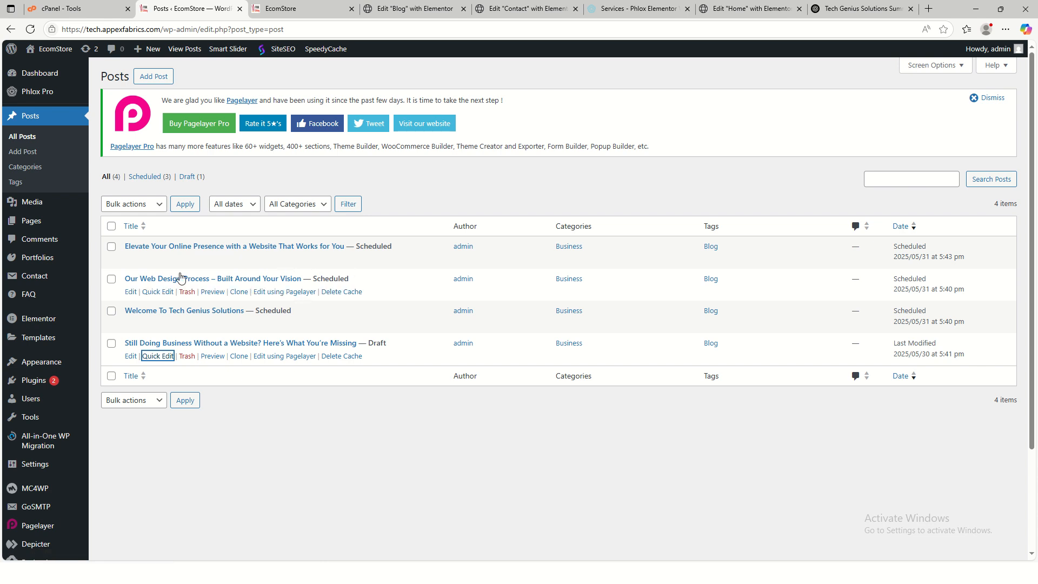
- Change Elevate Your Online Presence from Scheduled to Published, publish it, and return to Posts
{"action": "left_click", "coordinate": [131, 259]}
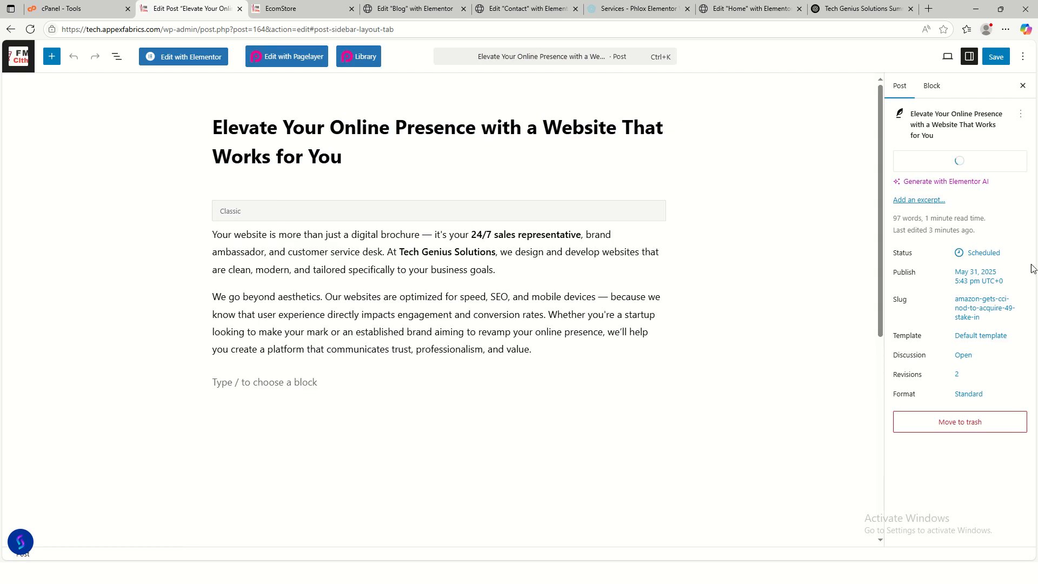
{"action": "left_click", "coordinate": [976, 255]}
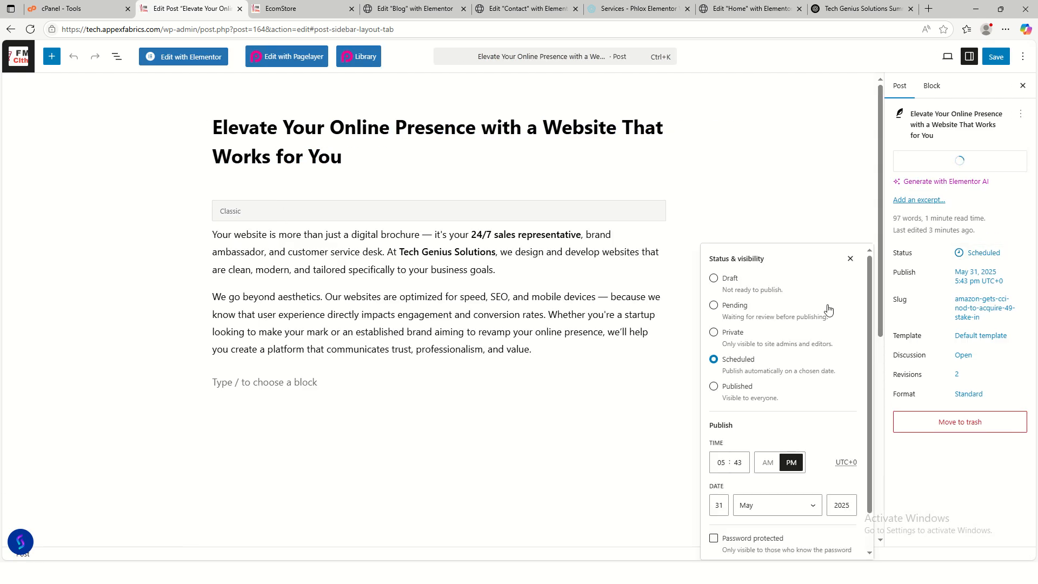
{"action": "left_click", "coordinate": [714, 389]}
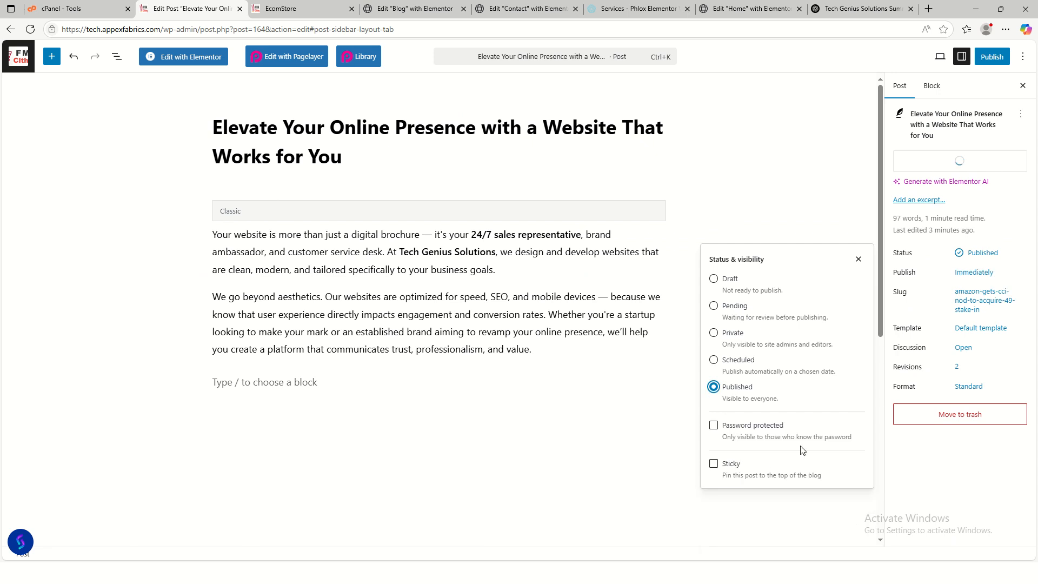
{"action": "left_click", "coordinate": [993, 63]}
{"action": "left_click", "coordinate": [1000, 64]}
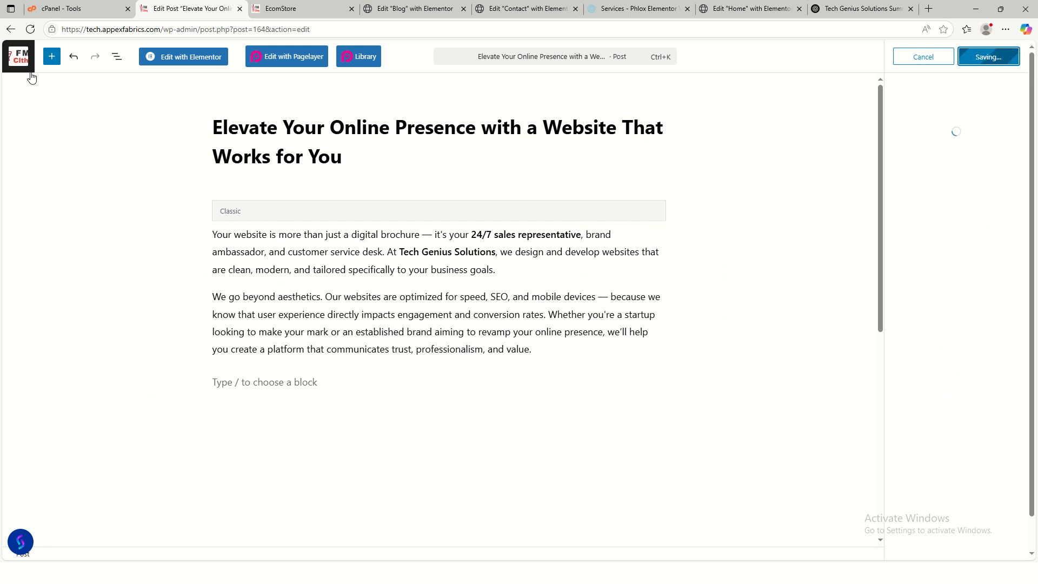
{"action": "left_click", "coordinate": [17, 42]}
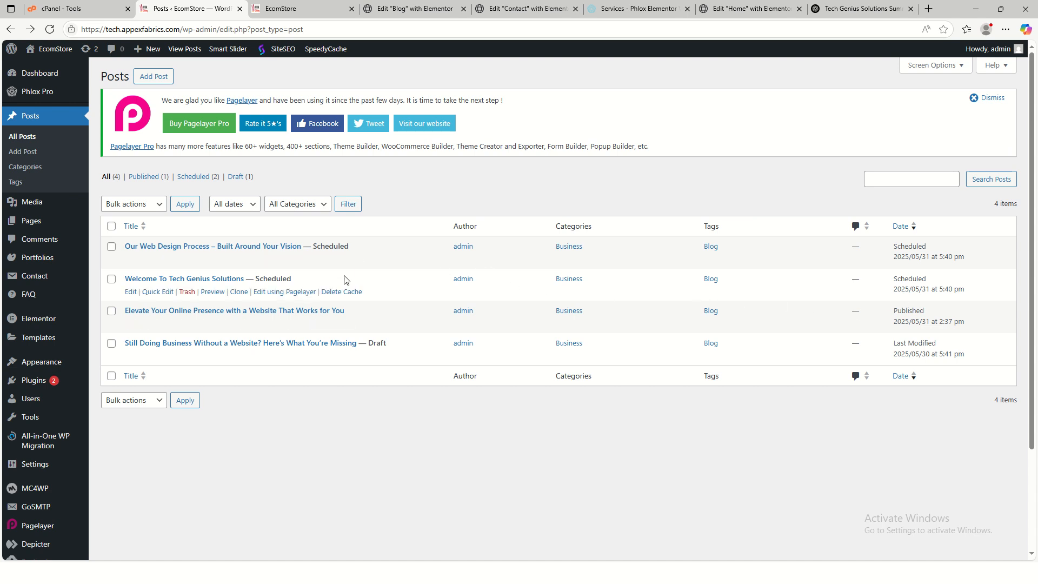
{"action": "left_click", "coordinate": [156, 259]}
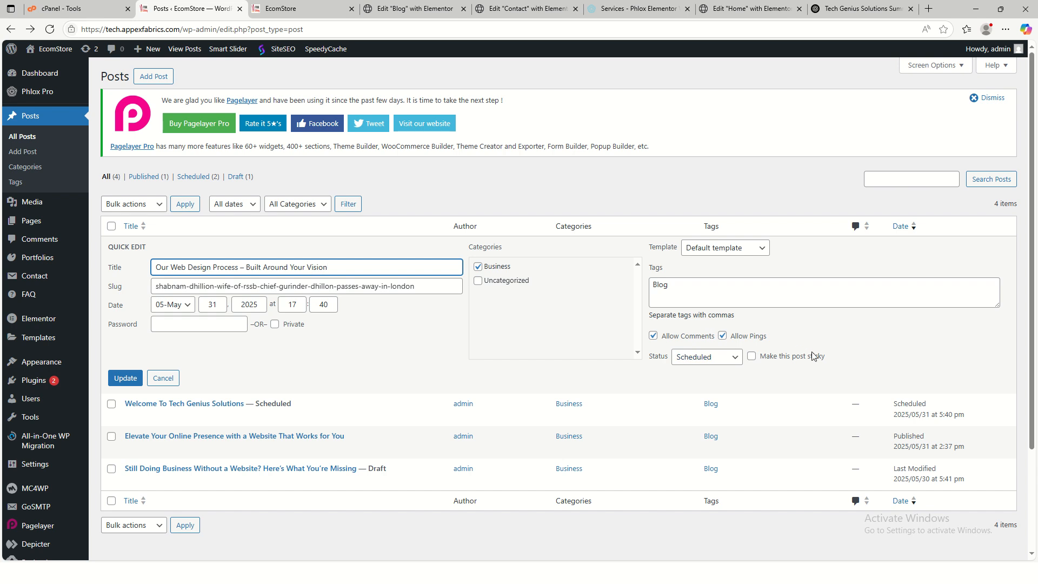
{"action": "left_click", "coordinate": [714, 358]}
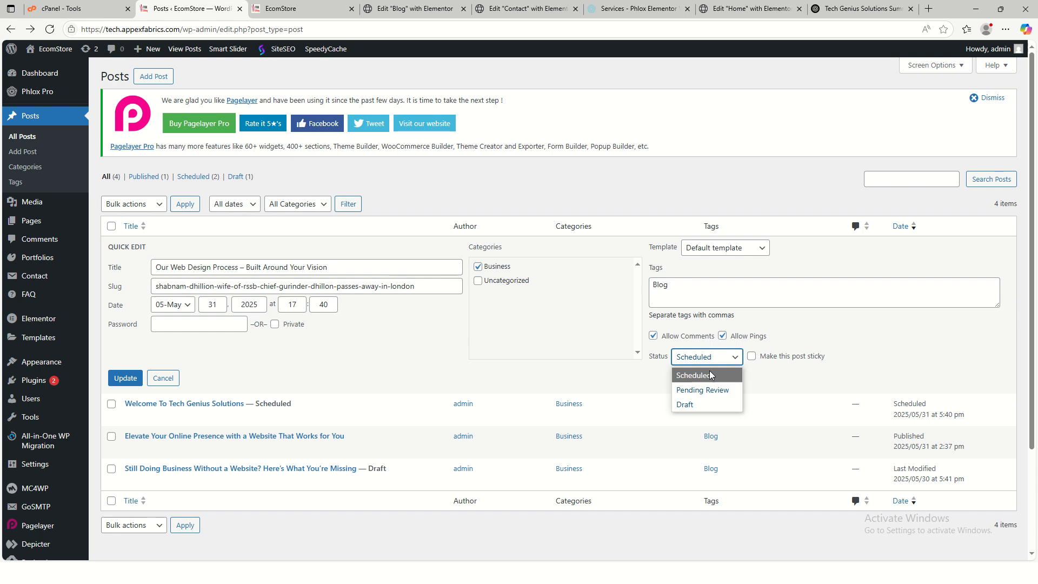
{"action": "left_click", "coordinate": [840, 340]}
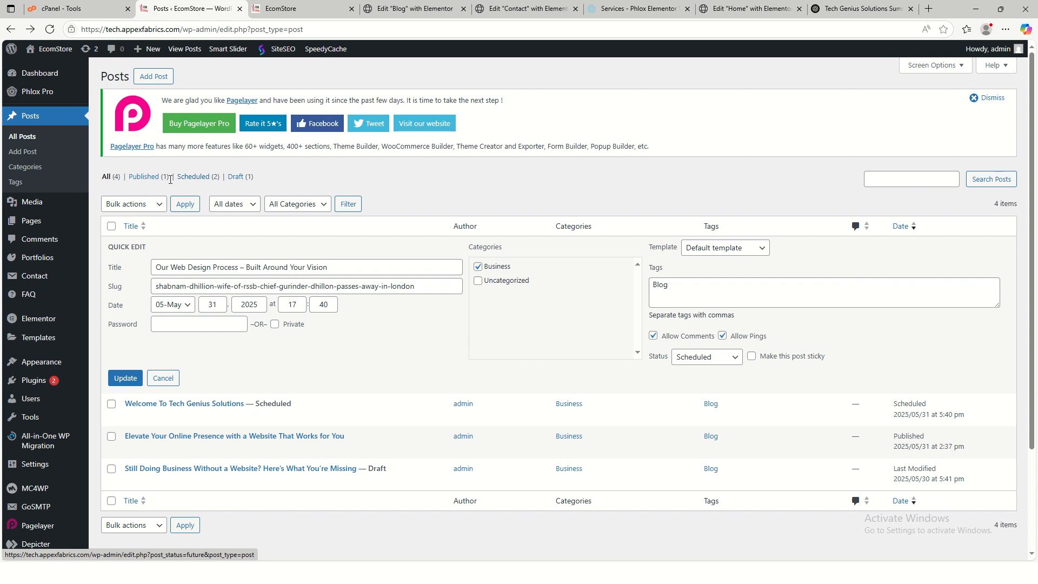
{"action": "left_click", "coordinate": [123, 378]}
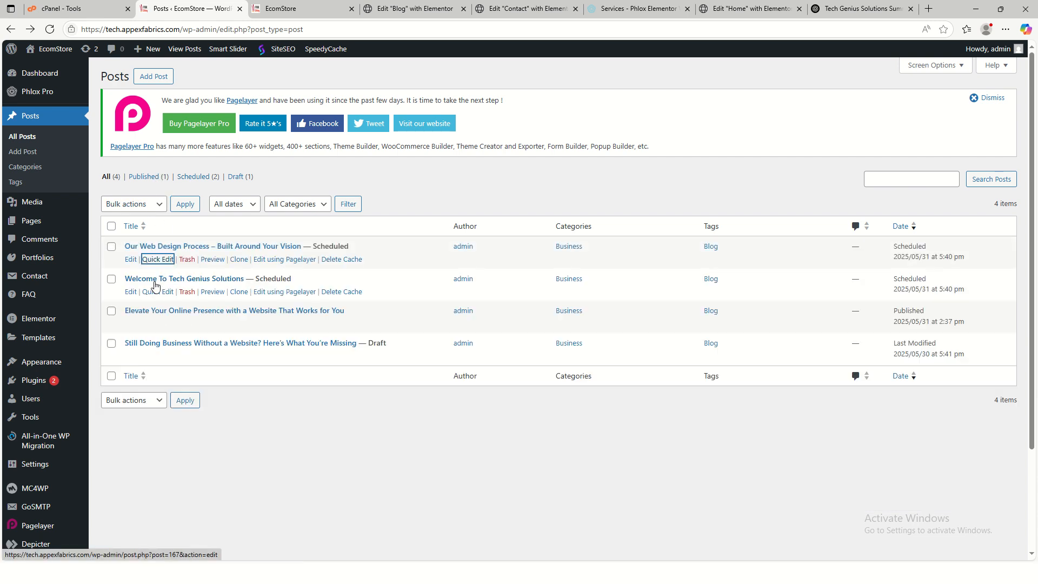
- Change Welcome To Tech Genius Solutions from Scheduled to Published, publish it, and return to Posts
{"action": "left_click", "coordinate": [130, 292]}
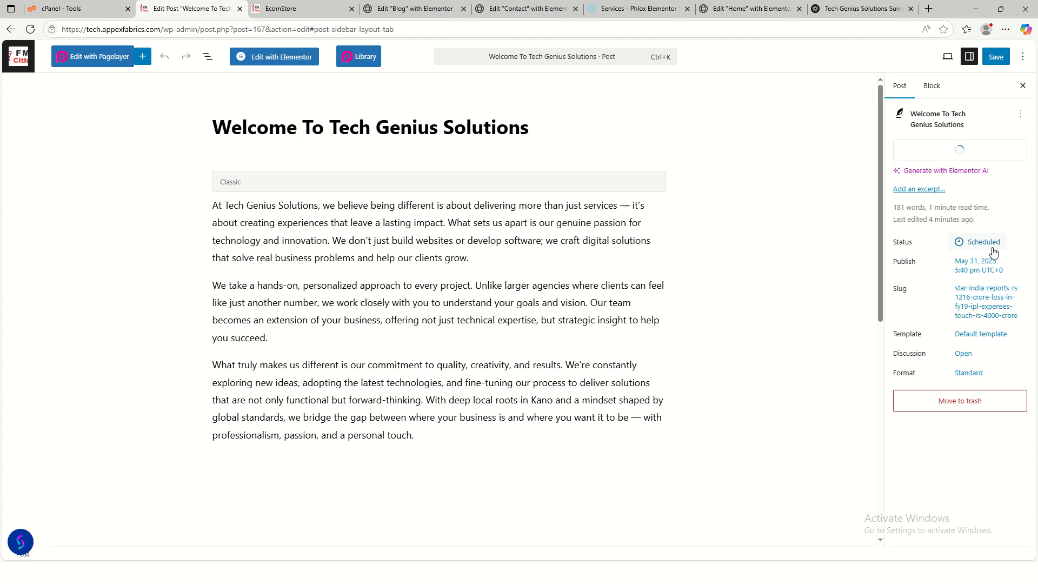
{"action": "left_click", "coordinate": [993, 248]}
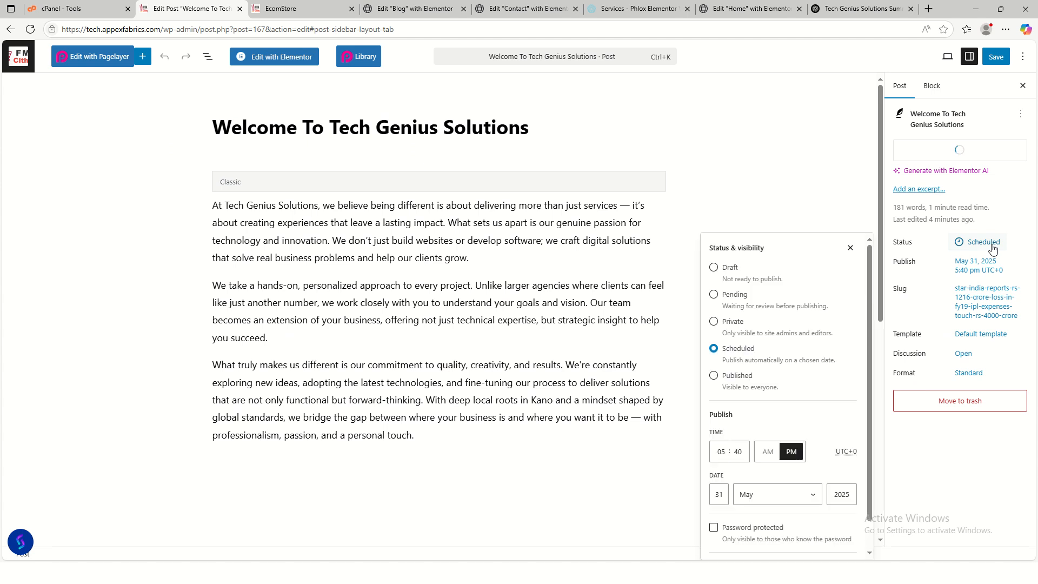
{"action": "left_click", "coordinate": [713, 377]}
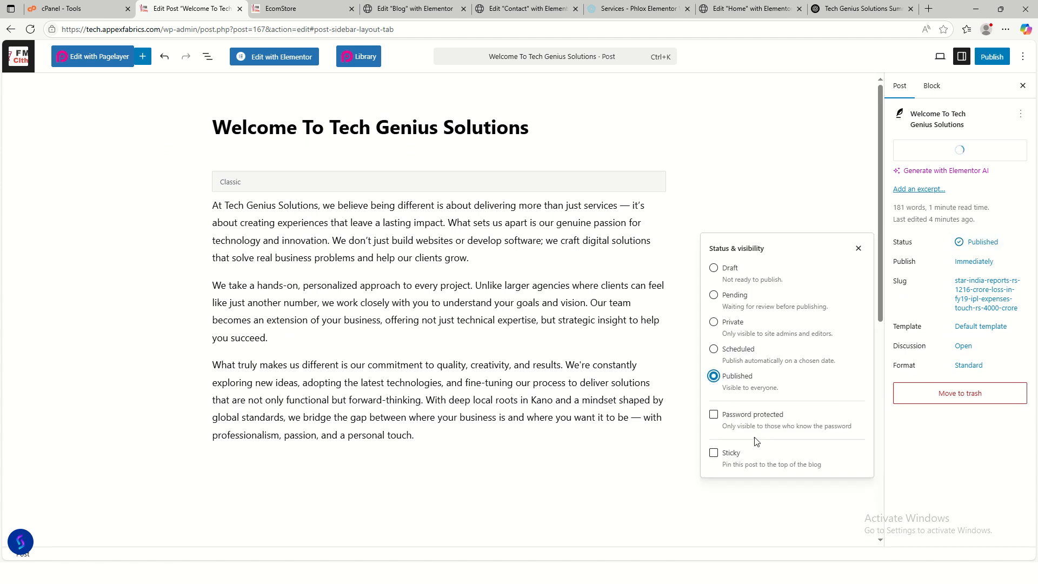
{"action": "left_click", "coordinate": [993, 57]}
{"action": "left_click", "coordinate": [991, 60]}
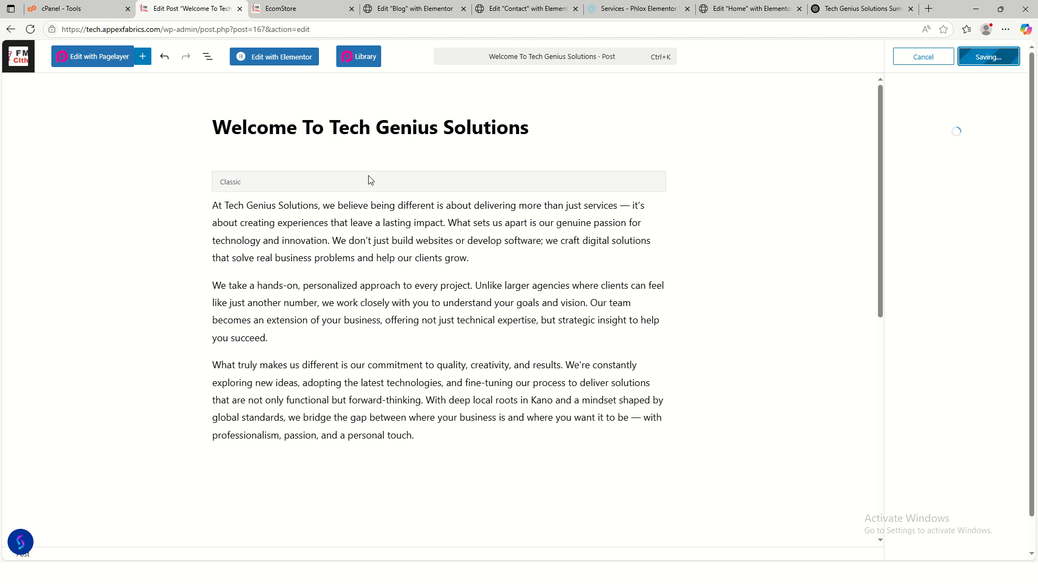
{"action": "left_click", "coordinate": [12, 31]}
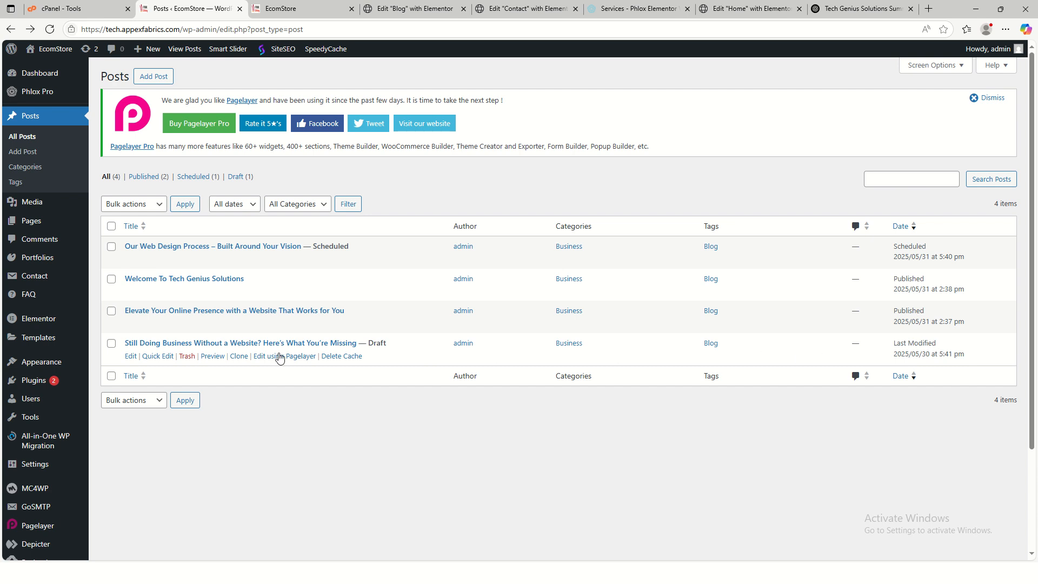
- Publish 'Our Web Design Process – Built Around Your Vision' now instead of scheduled, then return to Posts
{"action": "left_click", "coordinate": [154, 357]}
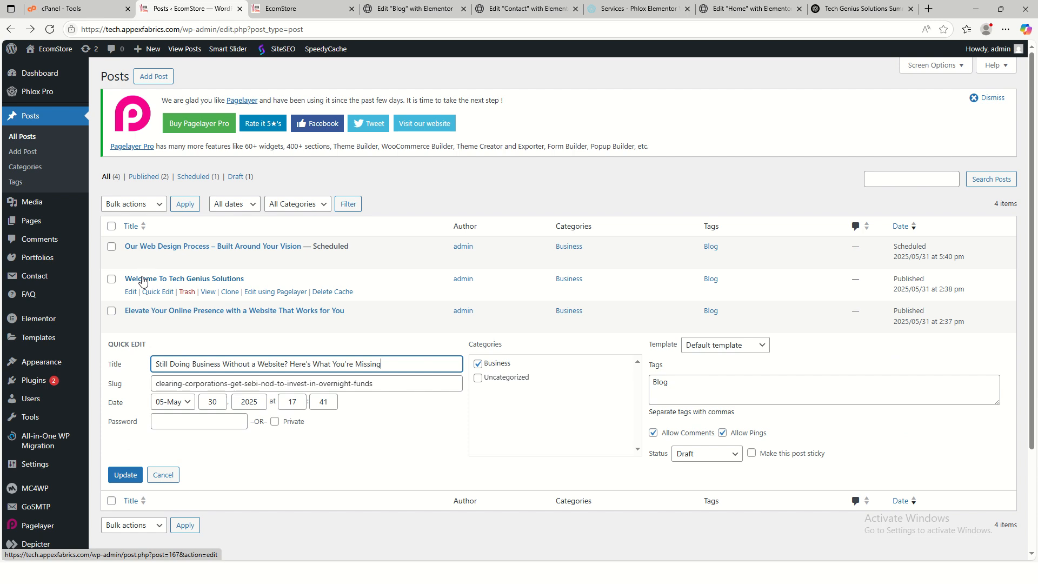
{"action": "left_click", "coordinate": [131, 259]}
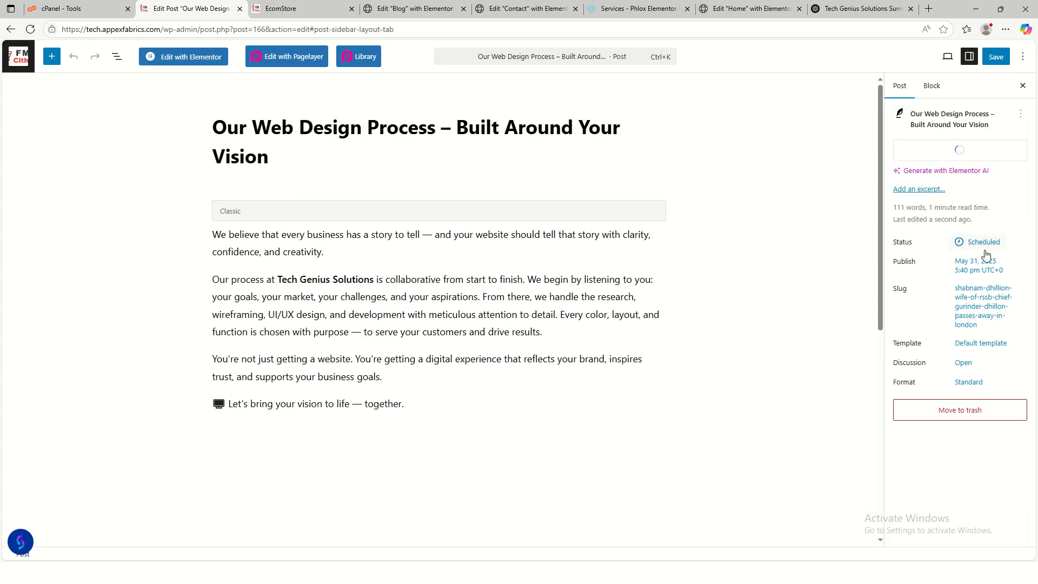
{"action": "left_click", "coordinate": [984, 244]}
{"action": "left_click", "coordinate": [715, 377]}
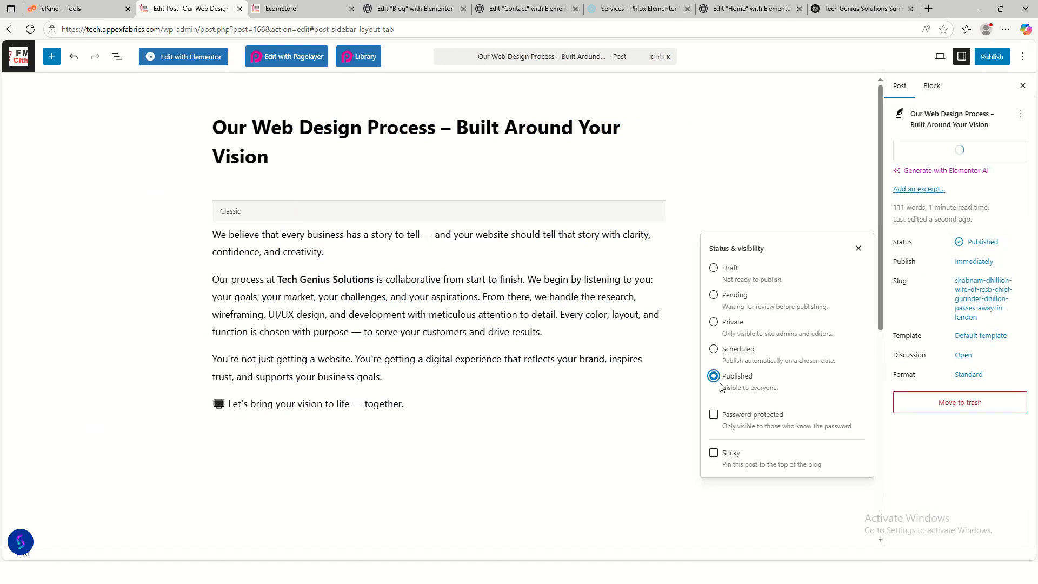
{"action": "left_click", "coordinate": [986, 60]}
{"action": "left_click", "coordinate": [990, 57]}
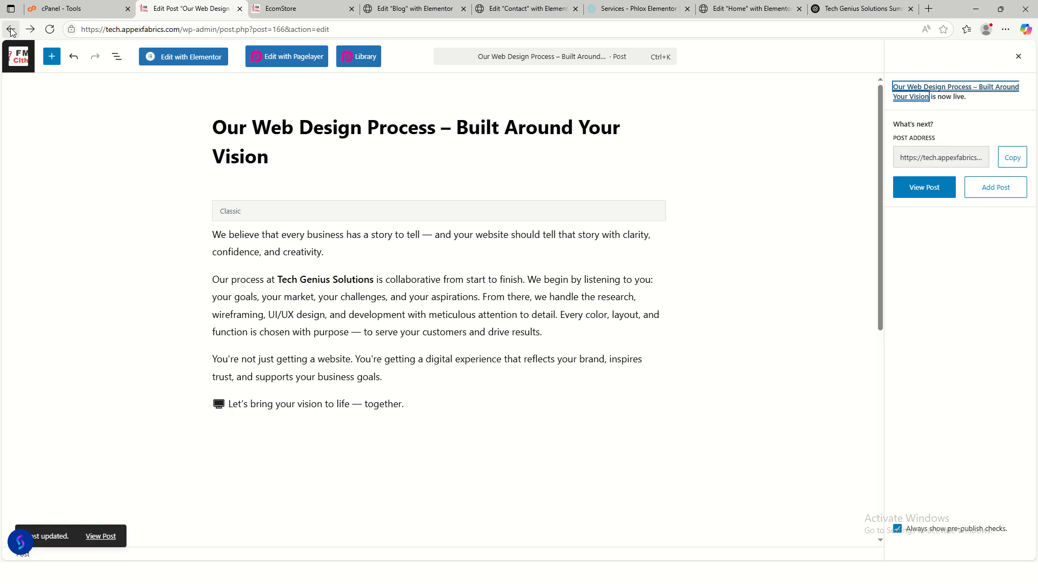
{"action": "left_click", "coordinate": [10, 30]}
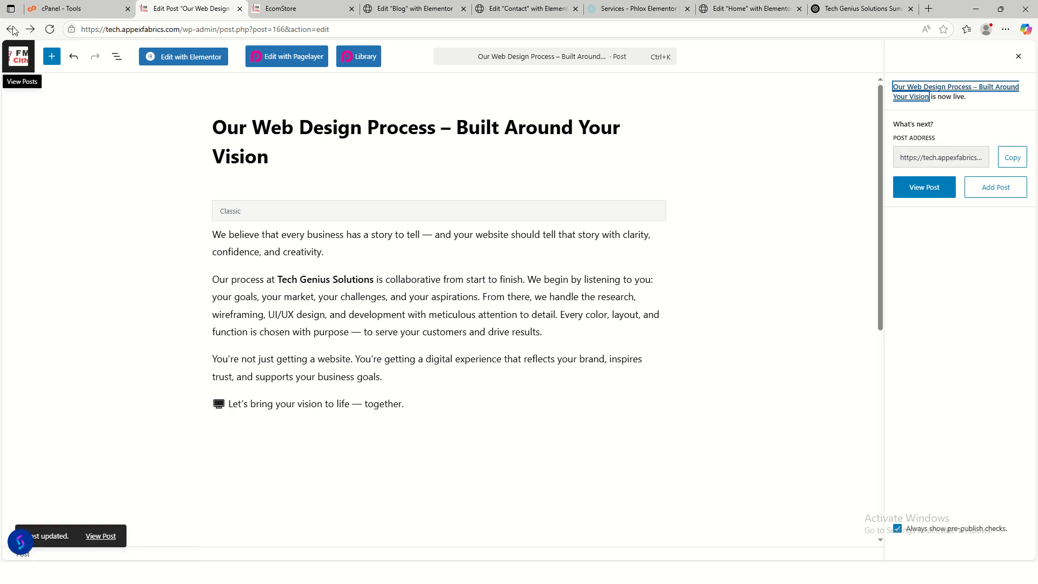
{"action": "left_click", "coordinate": [34, 60]}
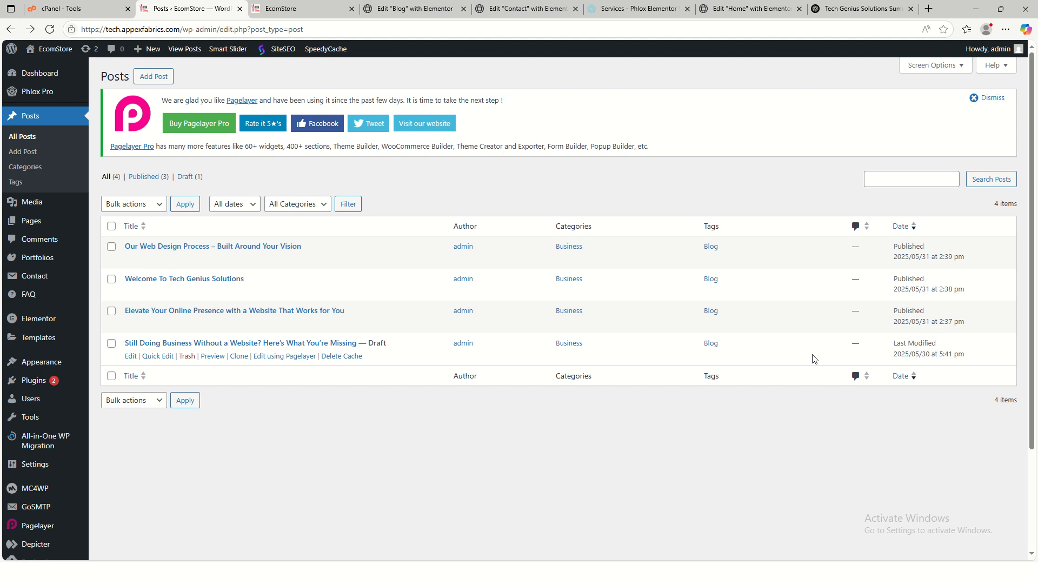
- Publish the draft 'Still Doing Business Without a Website?' and reload the live homepage's Latest Posts
{"action": "left_click", "coordinate": [131, 356]}
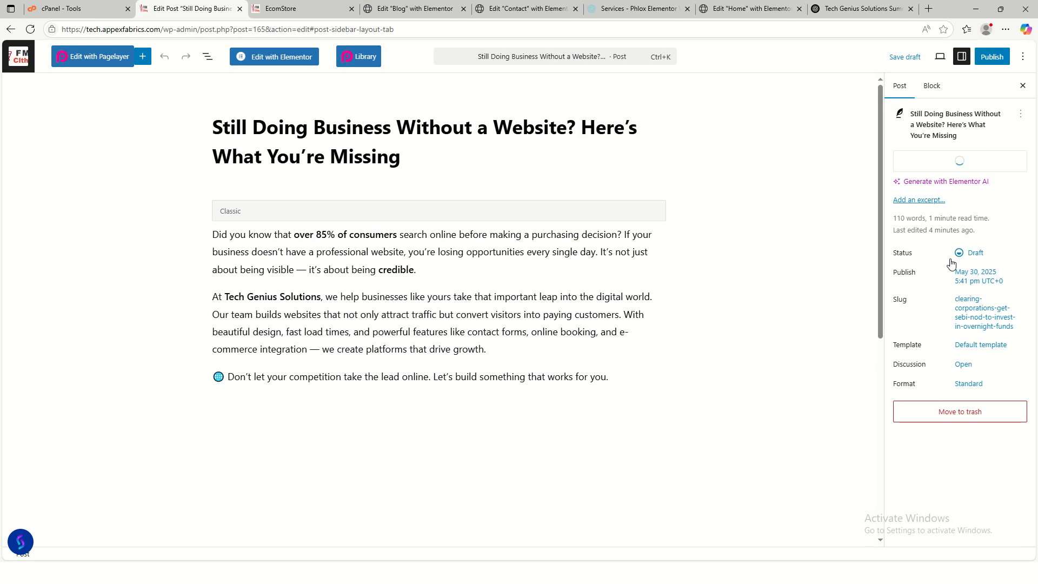
{"action": "left_click", "coordinate": [968, 253]}
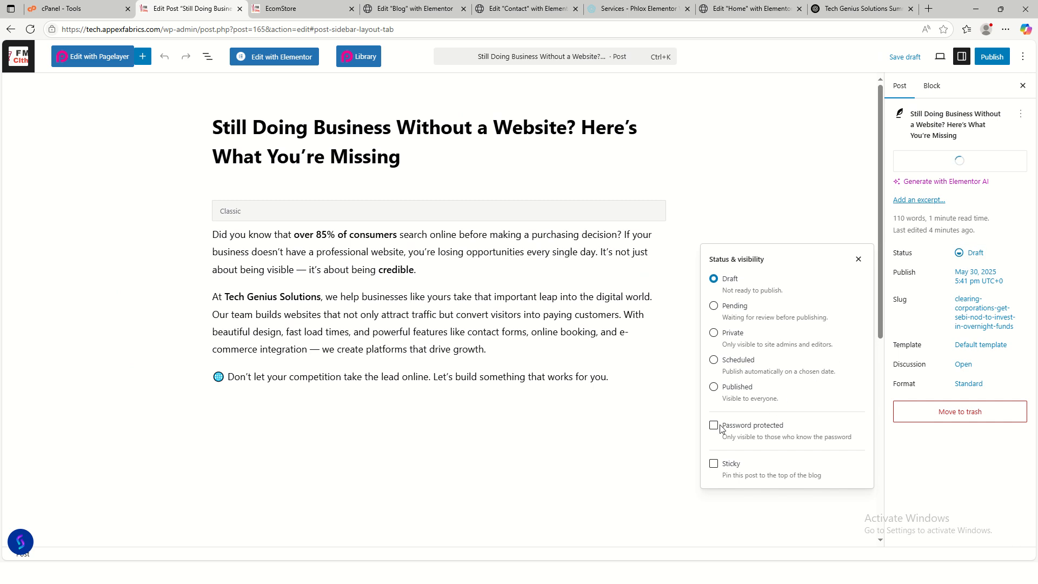
{"action": "left_click", "coordinate": [714, 387]}
{"action": "left_click", "coordinate": [992, 56]}
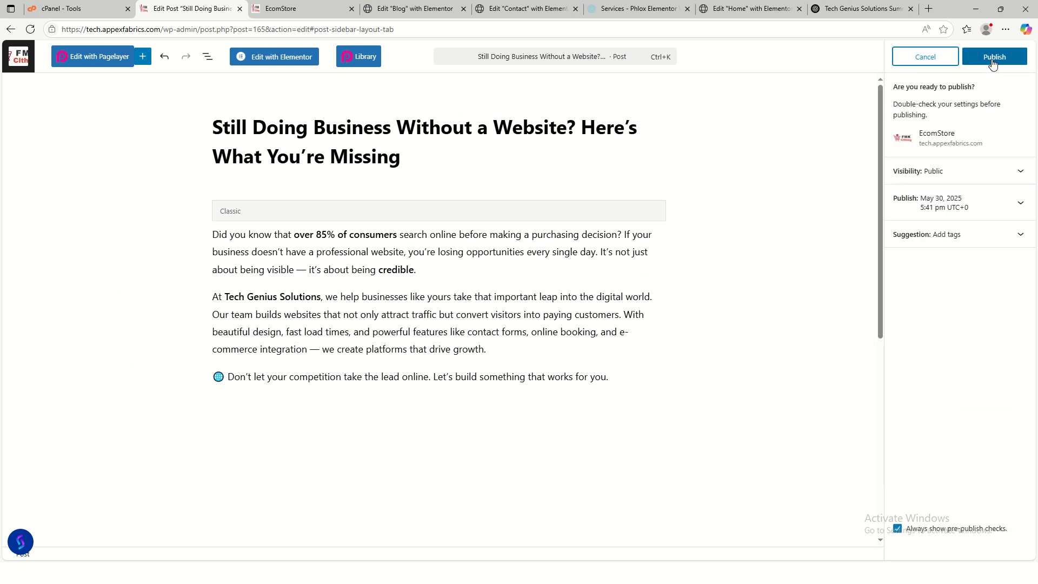
{"action": "left_click", "coordinate": [989, 57]}
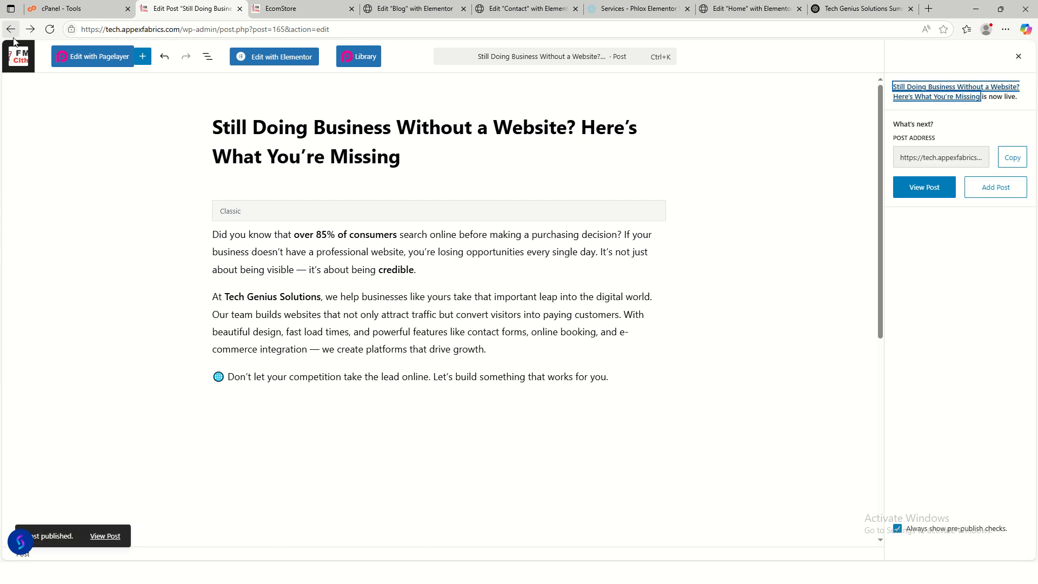
{"action": "left_click", "coordinate": [287, 10]}
{"action": "left_click", "coordinate": [293, 50]}
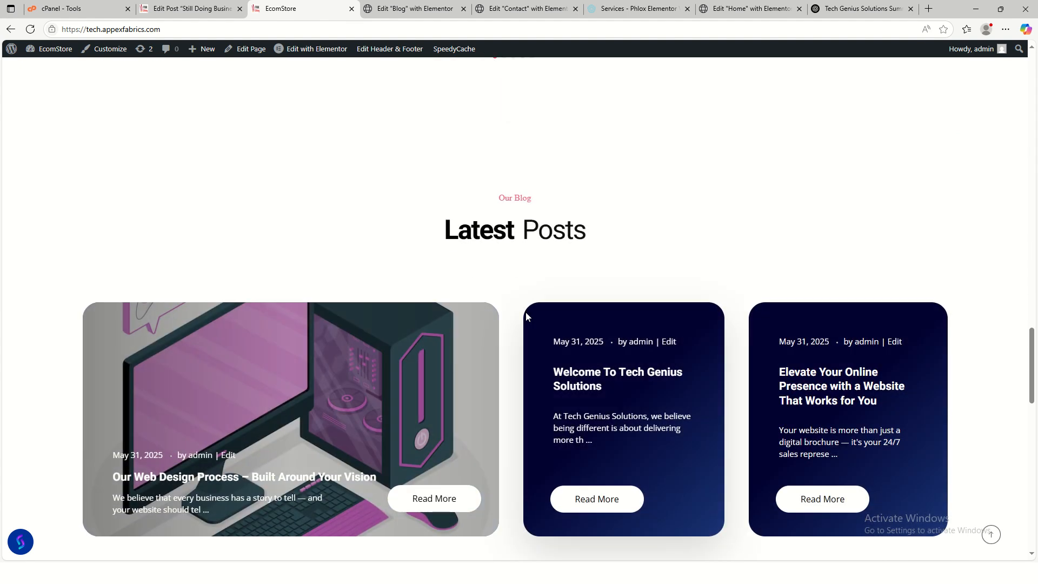
{"action": "scroll", "coordinate": [502, 398], "scroll_direction": "down", "scroll_amount": 3}
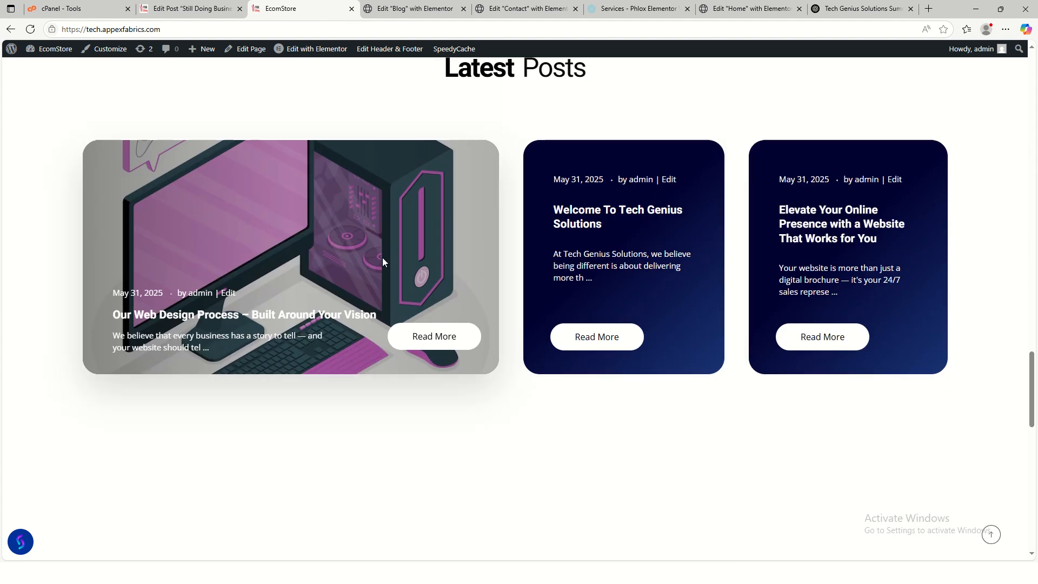
{"action": "scroll", "coordinate": [595, 315], "scroll_direction": "down", "scroll_amount": 4}
{"action": "scroll", "coordinate": [676, 301], "scroll_direction": "down", "scroll_amount": 3}
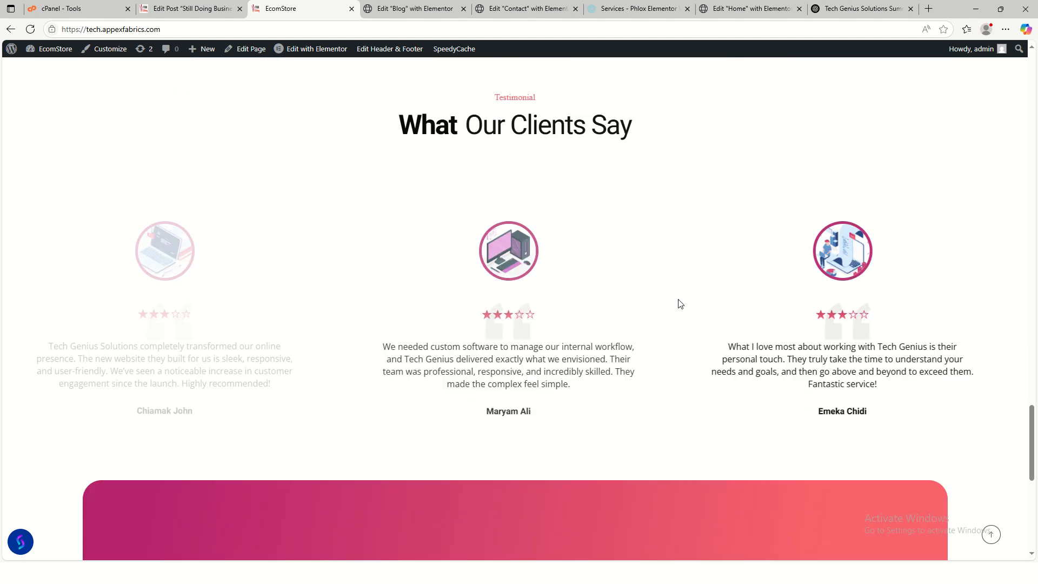
{"action": "scroll", "coordinate": [665, 301], "scroll_direction": "up", "scroll_amount": 10}
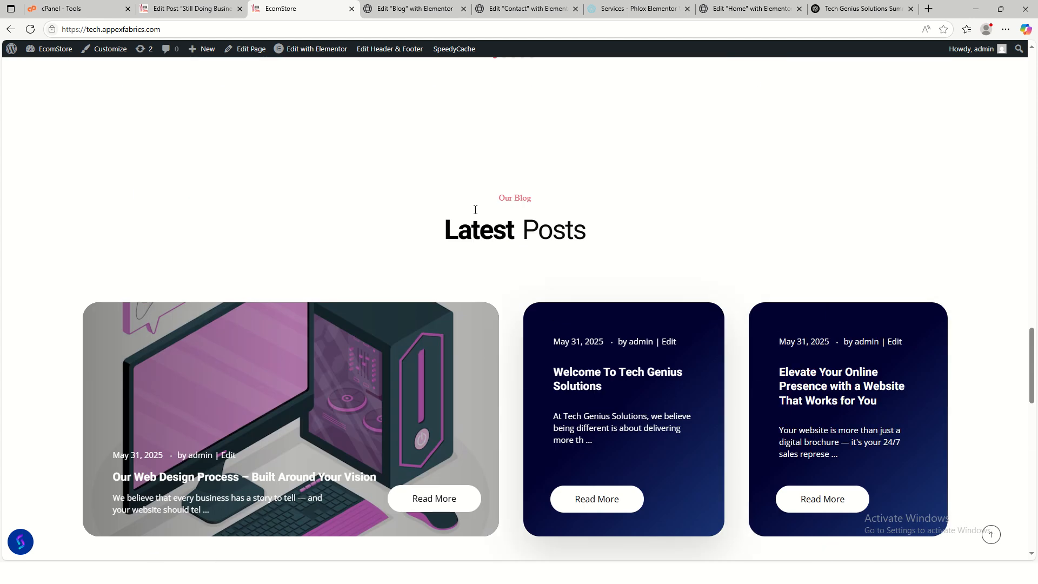
{"action": "left_click", "coordinate": [417, 12]}
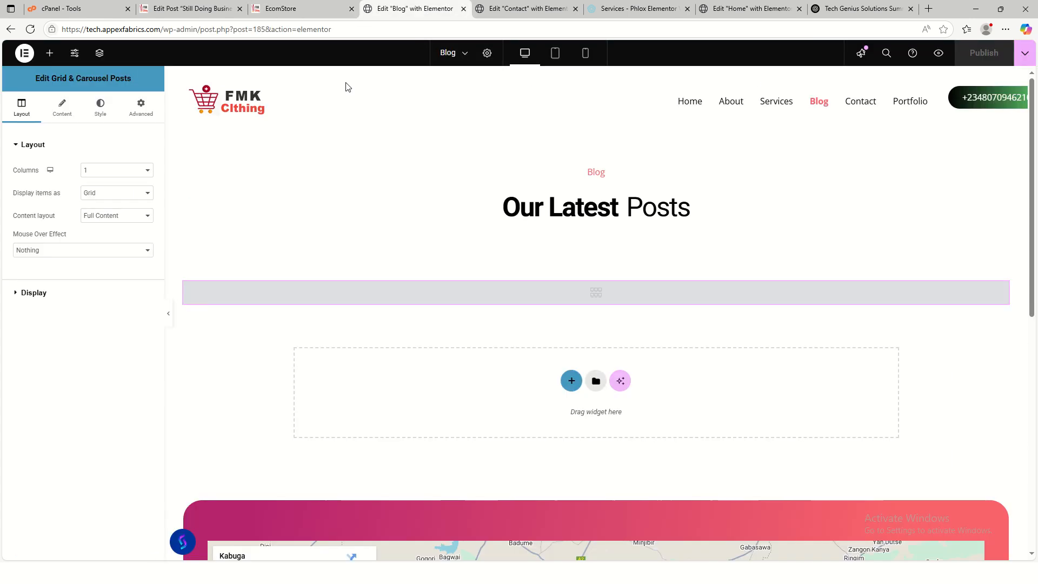
- Set the Grid & Carousel Posts widget to 2 columns and publish the Blog page
{"action": "left_click", "coordinate": [136, 172]}
{"action": "left_click", "coordinate": [122, 197]}
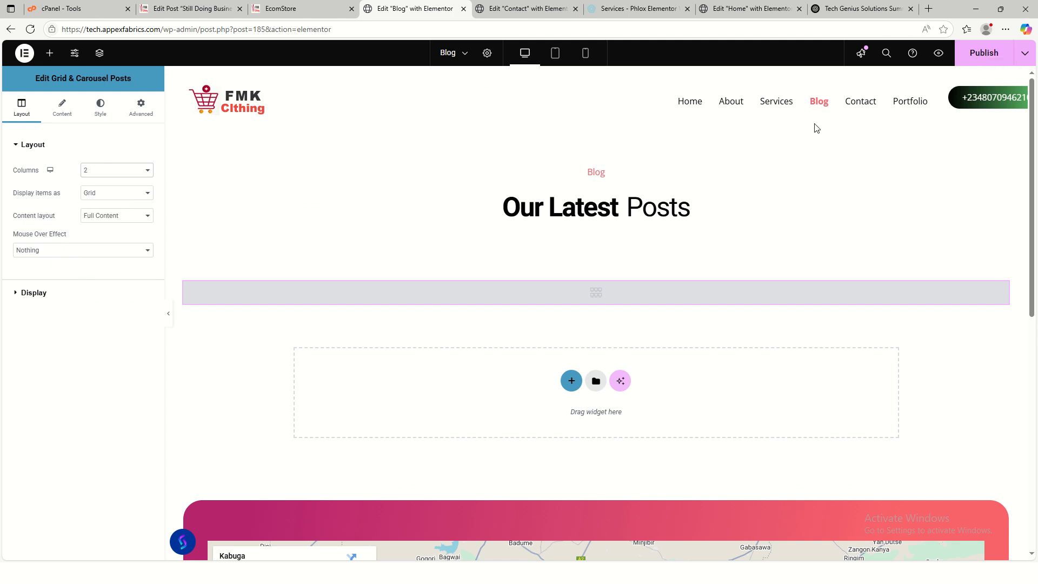
{"action": "left_click", "coordinate": [974, 57]}
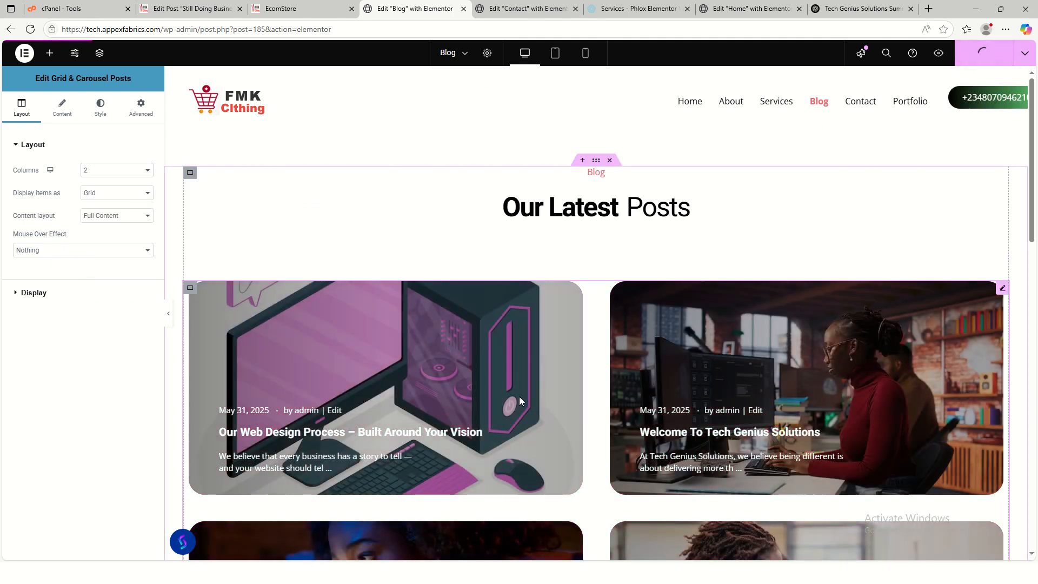
{"action": "scroll", "coordinate": [519, 397], "scroll_direction": "down", "scroll_amount": 4}
{"action": "scroll", "coordinate": [635, 353], "scroll_direction": "up", "scroll_amount": 4}
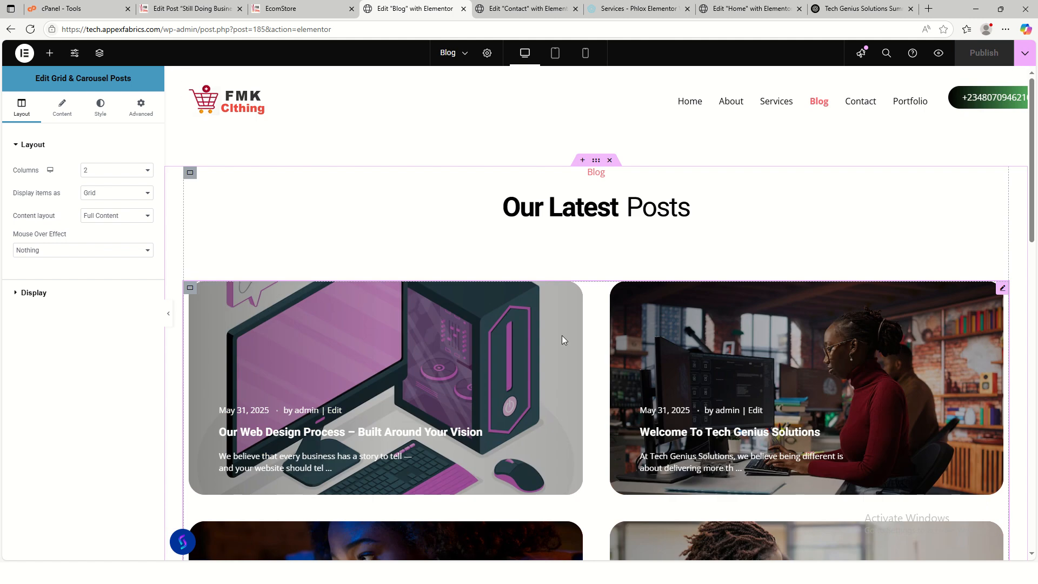
- On the live site, review the Blog page's two-column posts, then return to the home page
{"action": "left_click", "coordinate": [301, 12]}
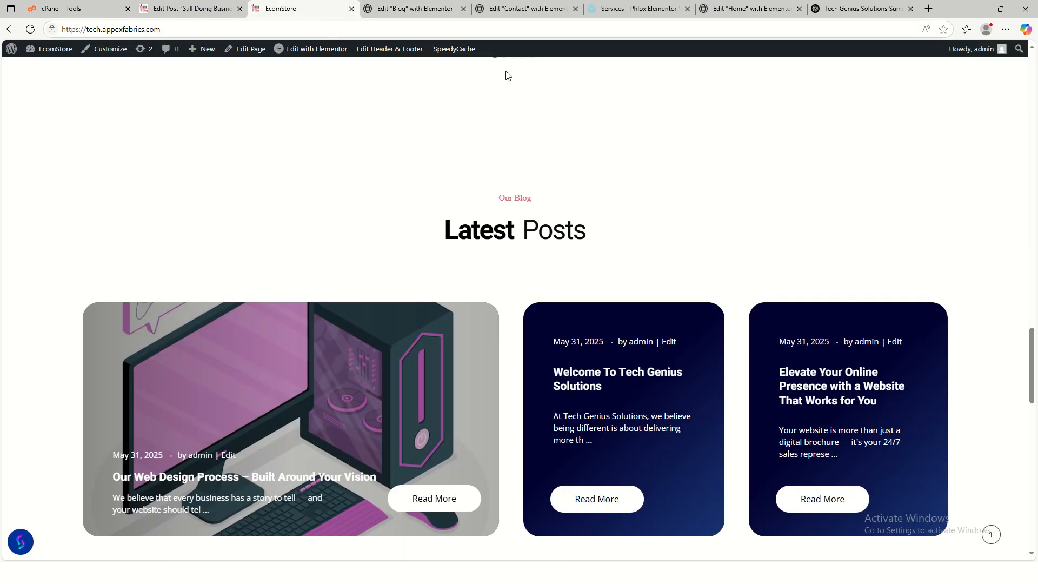
{"action": "left_click", "coordinate": [992, 535]}
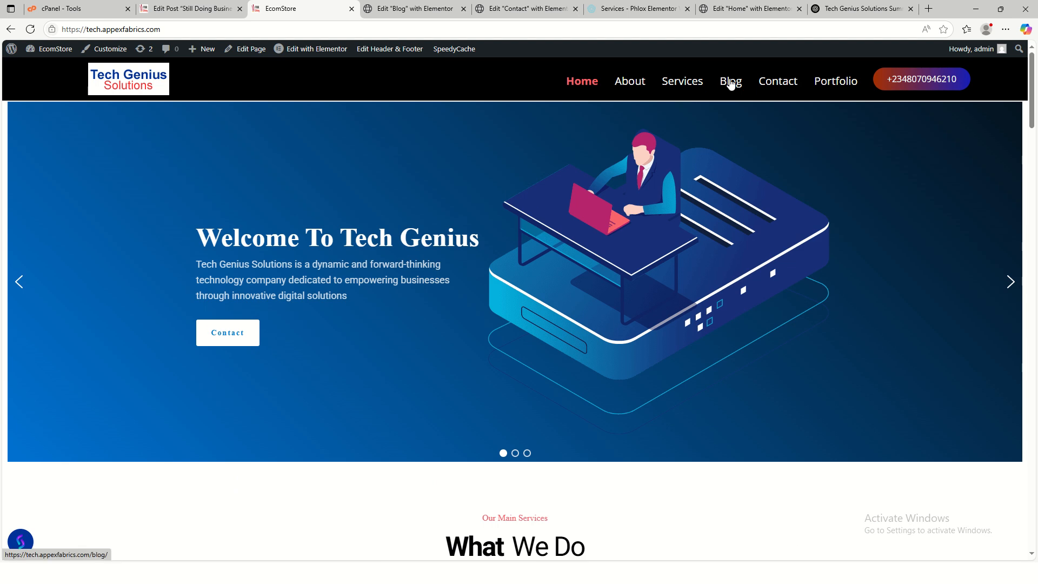
{"action": "left_click", "coordinate": [731, 82]}
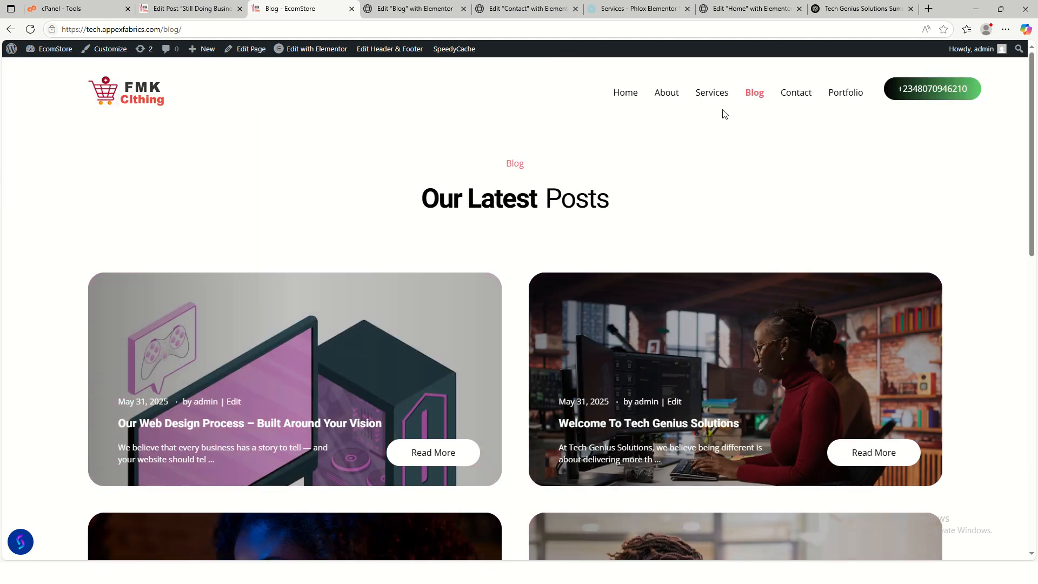
{"action": "scroll", "coordinate": [671, 238], "scroll_direction": "down", "scroll_amount": 7}
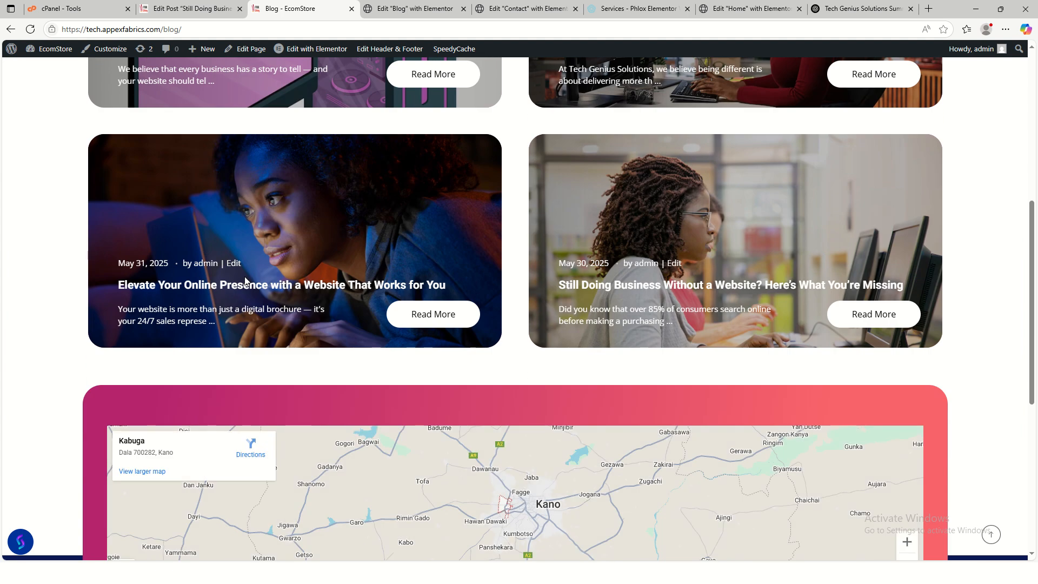
{"action": "scroll", "coordinate": [463, 262], "scroll_direction": "up", "scroll_amount": 3}
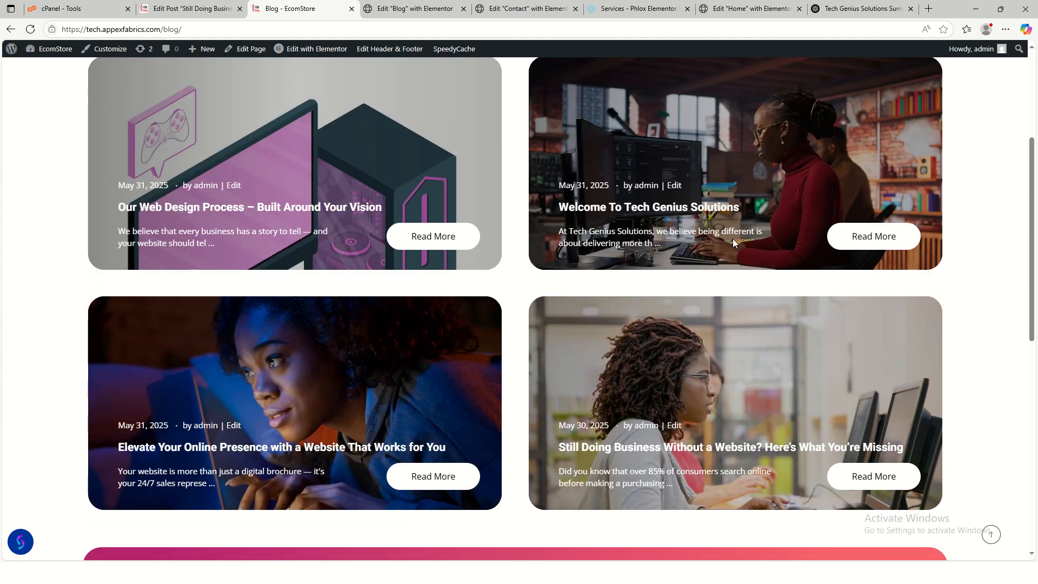
{"action": "scroll", "coordinate": [703, 245], "scroll_direction": "up", "scroll_amount": 3}
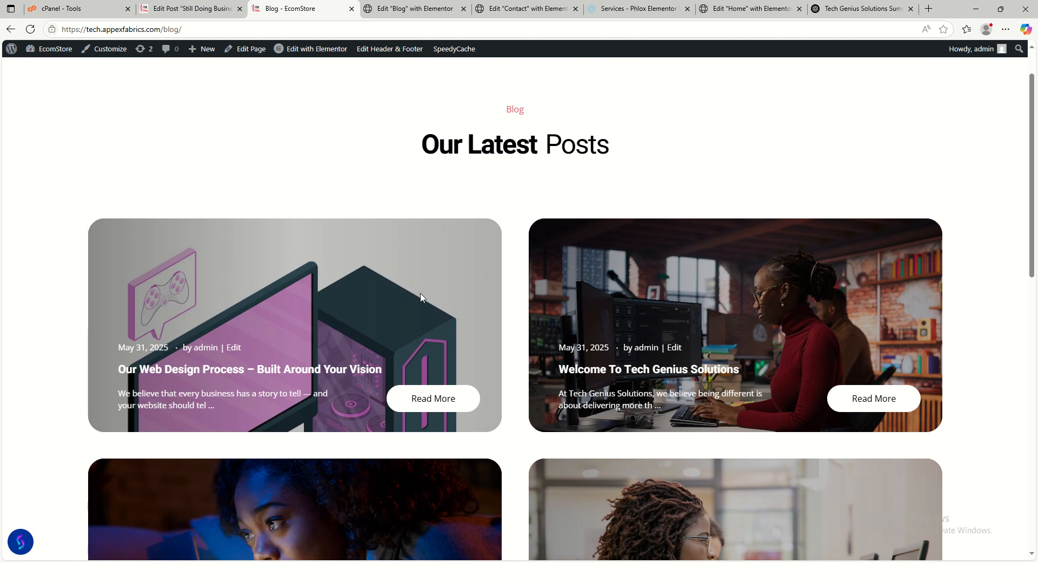
{"action": "scroll", "coordinate": [452, 316], "scroll_direction": "up", "scroll_amount": 1}
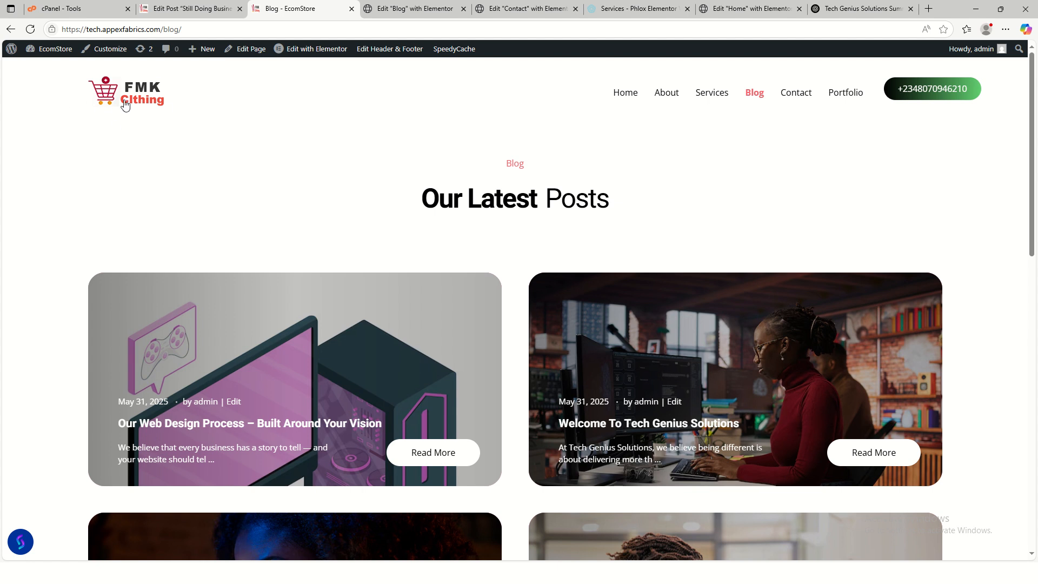
{"action": "left_click", "coordinate": [623, 96]}
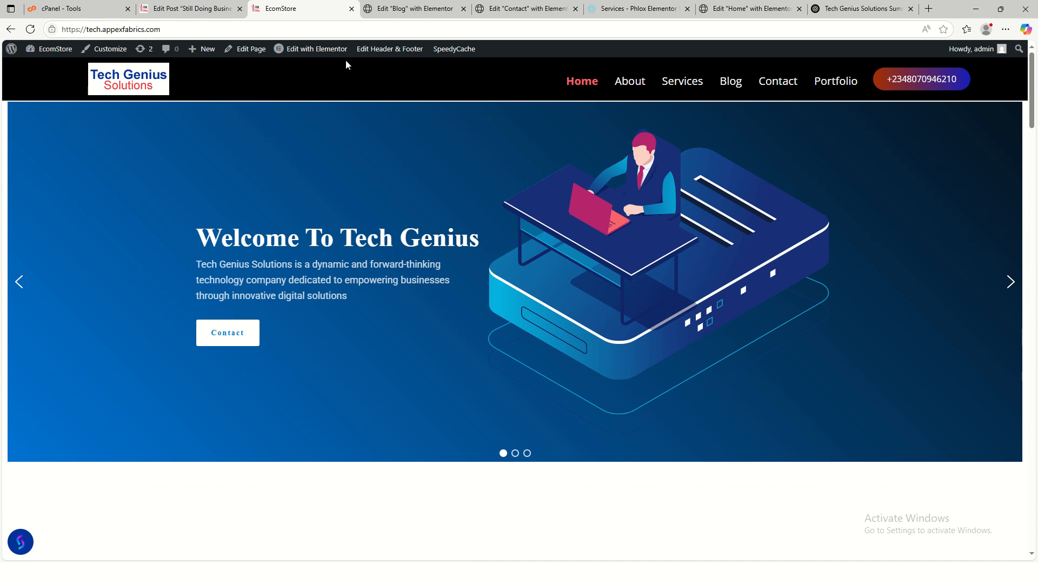
{"action": "mouse_move", "coordinate": [391, 48]}
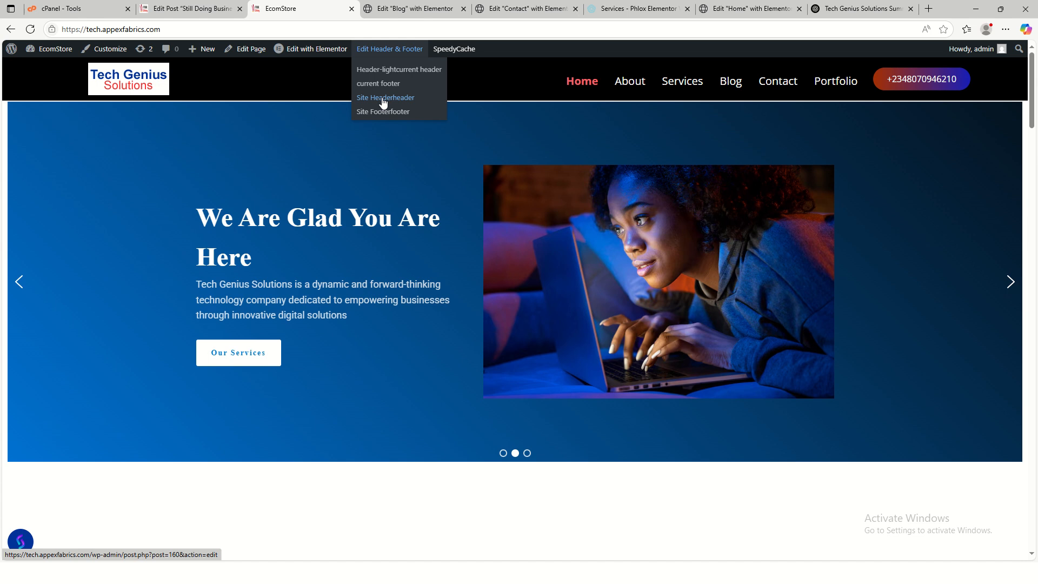
- Edit the Site Header template in Elementor and follow the logo's Customizer link, which shows a critical error
{"action": "left_click", "coordinate": [383, 101]}
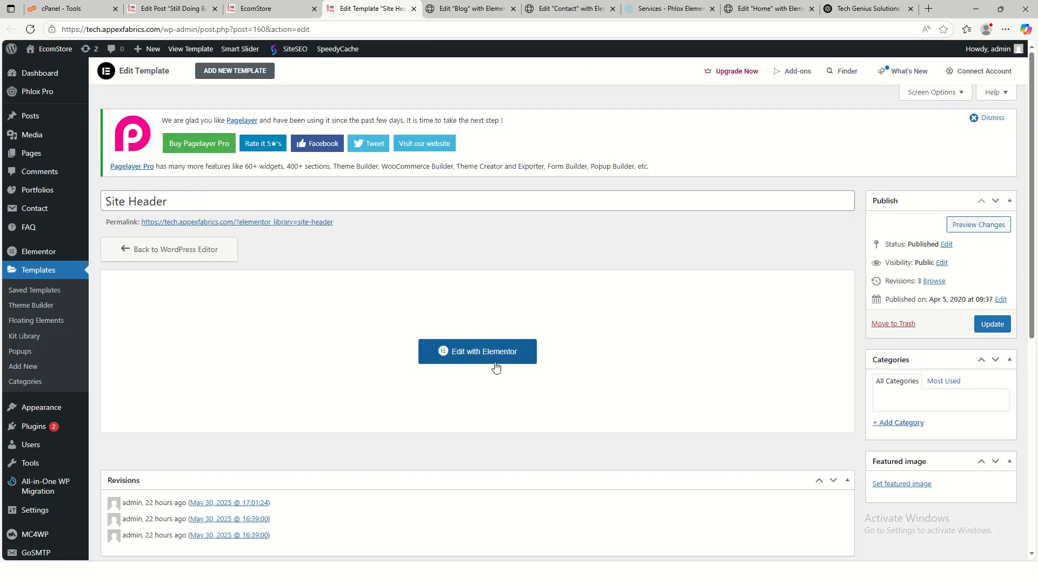
{"action": "left_click", "coordinate": [494, 359]}
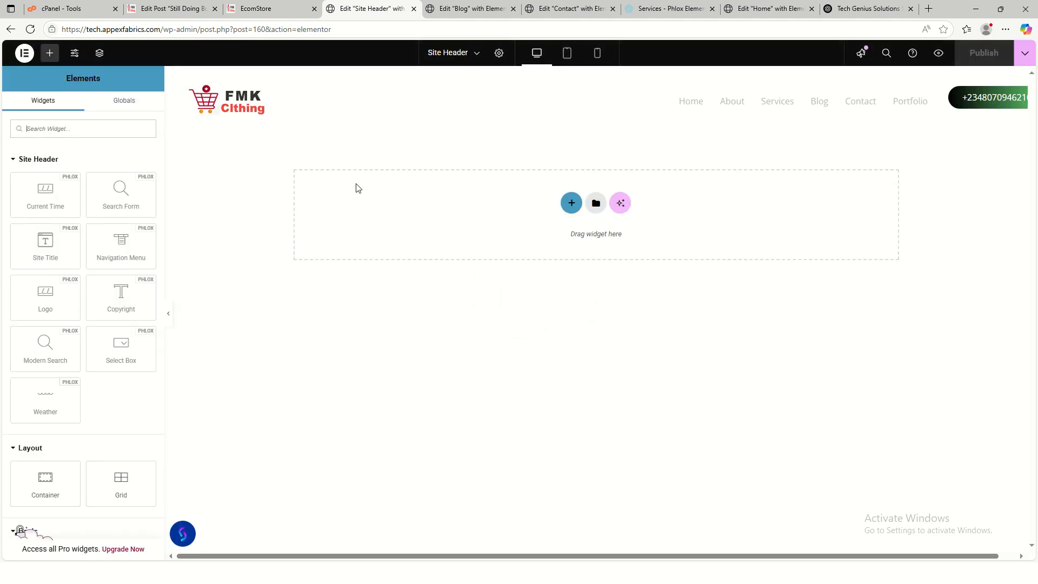
{"action": "left_click", "coordinate": [265, 100]}
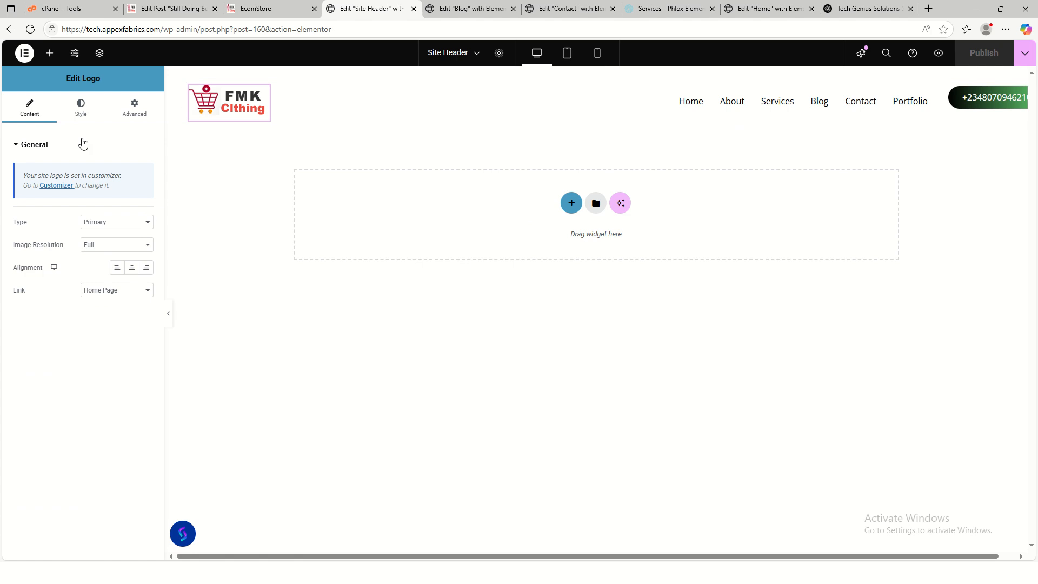
{"action": "left_click", "coordinate": [53, 186]}
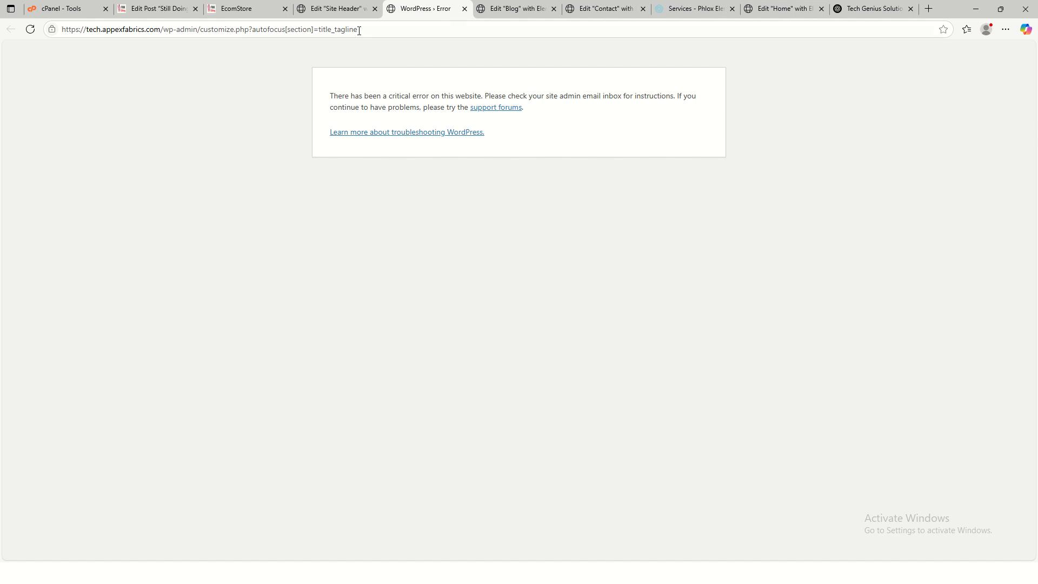
- Retry the Customizer from the live site's admin bar and from Appearance > Customize
{"action": "left_click", "coordinate": [244, 9]}
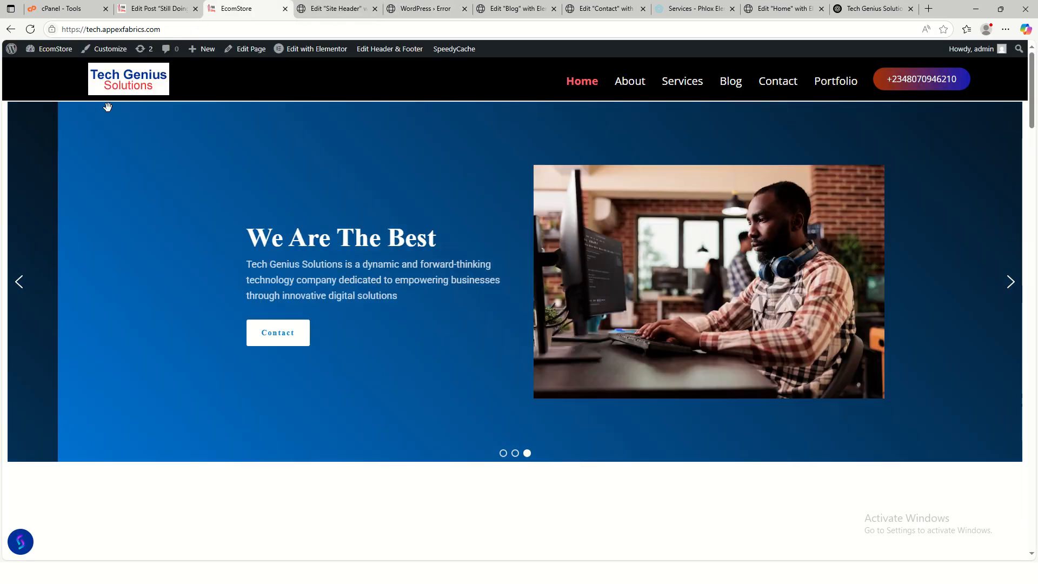
{"action": "left_click", "coordinate": [105, 48]}
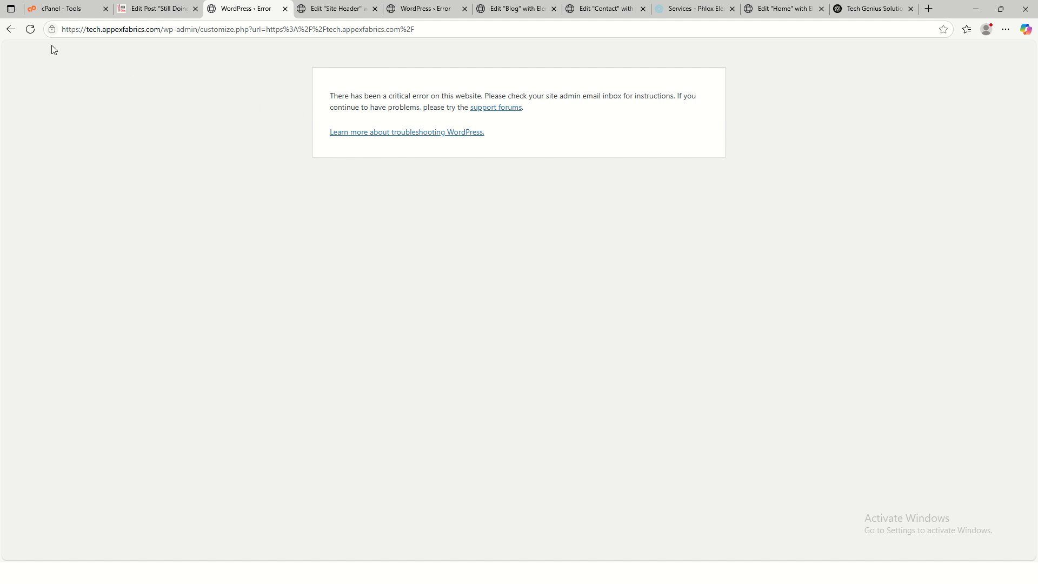
{"action": "left_click", "coordinate": [29, 34]}
{"action": "left_click", "coordinate": [157, 9]}
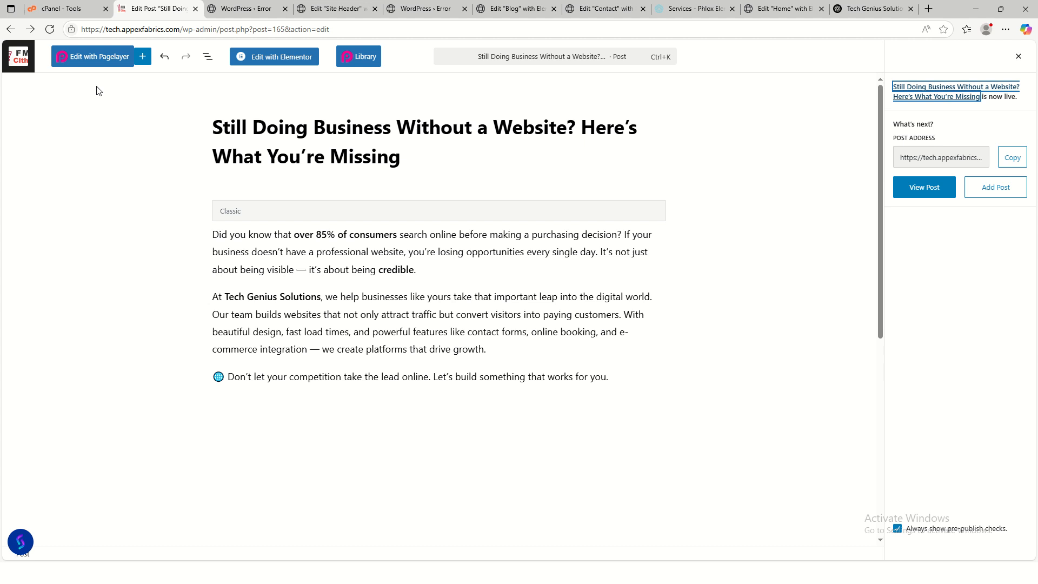
{"action": "left_click", "coordinate": [19, 66]}
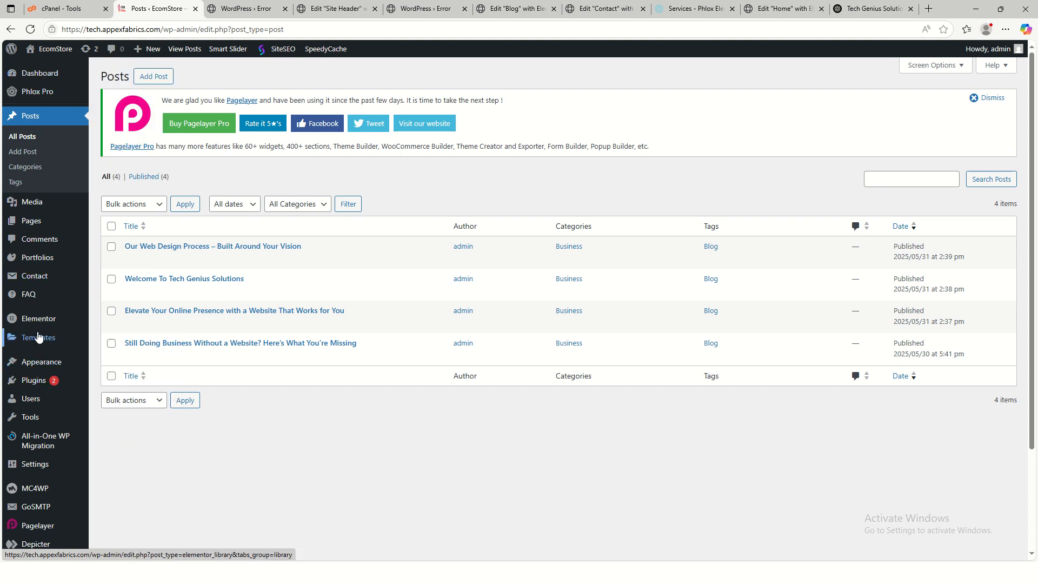
{"action": "mouse_move", "coordinate": [32, 364]}
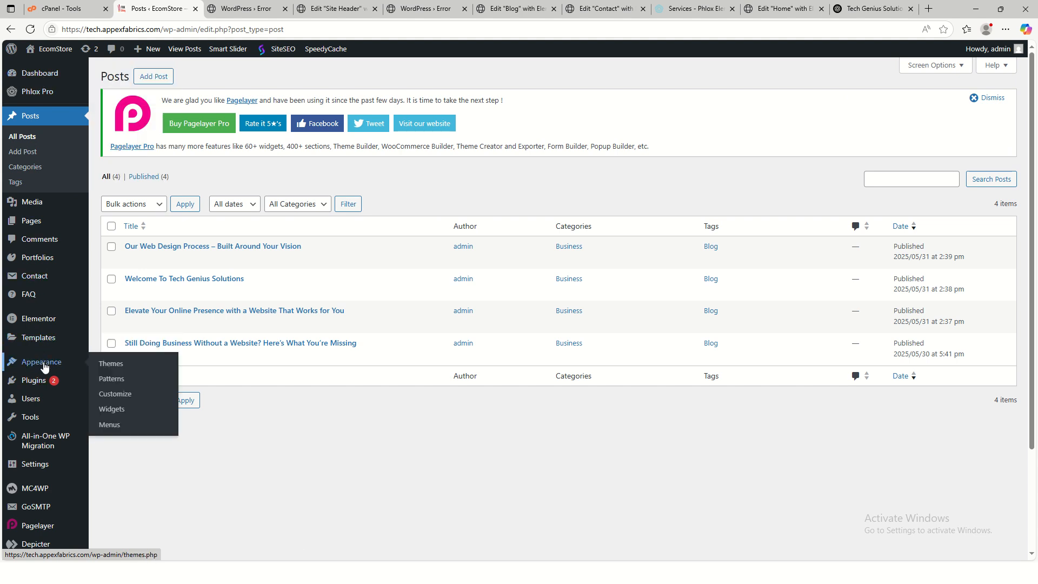
{"action": "left_click", "coordinate": [153, 399]}
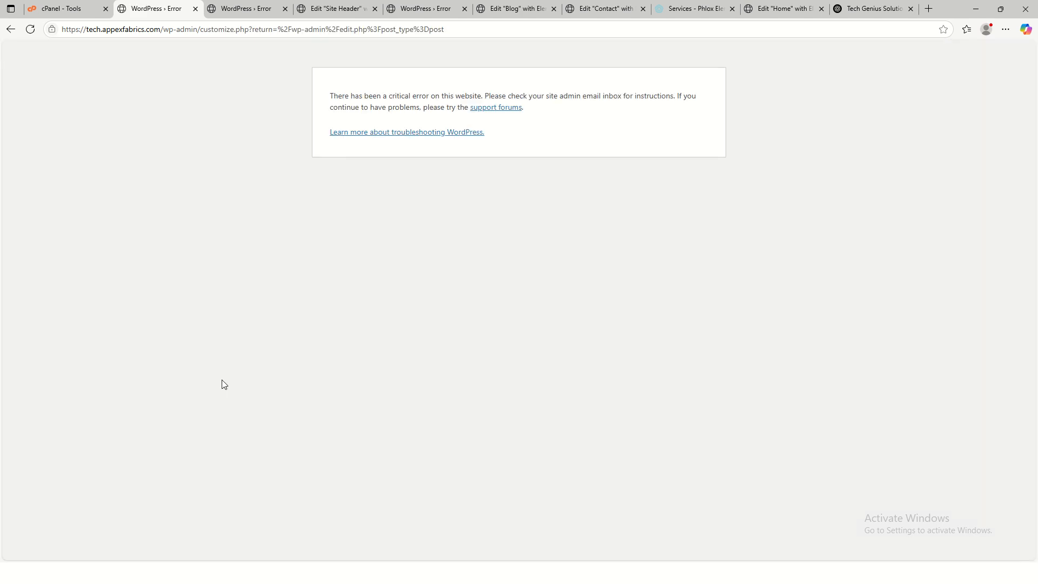
- Collapse the header logo's General settings, then strip the wp-admin path to load the home page
{"action": "left_click", "coordinate": [251, 9]}
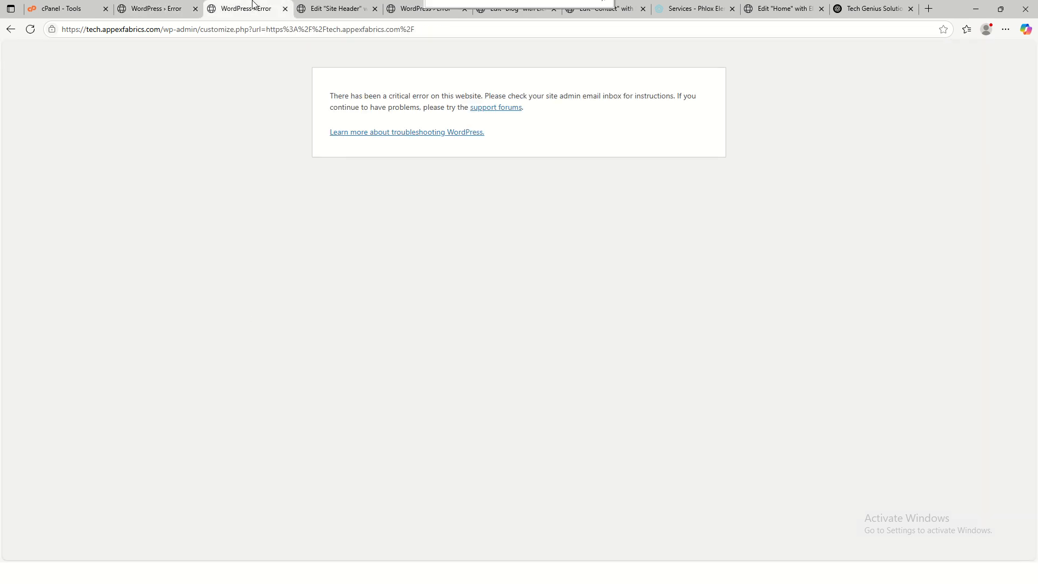
{"action": "left_click", "coordinate": [329, 9]}
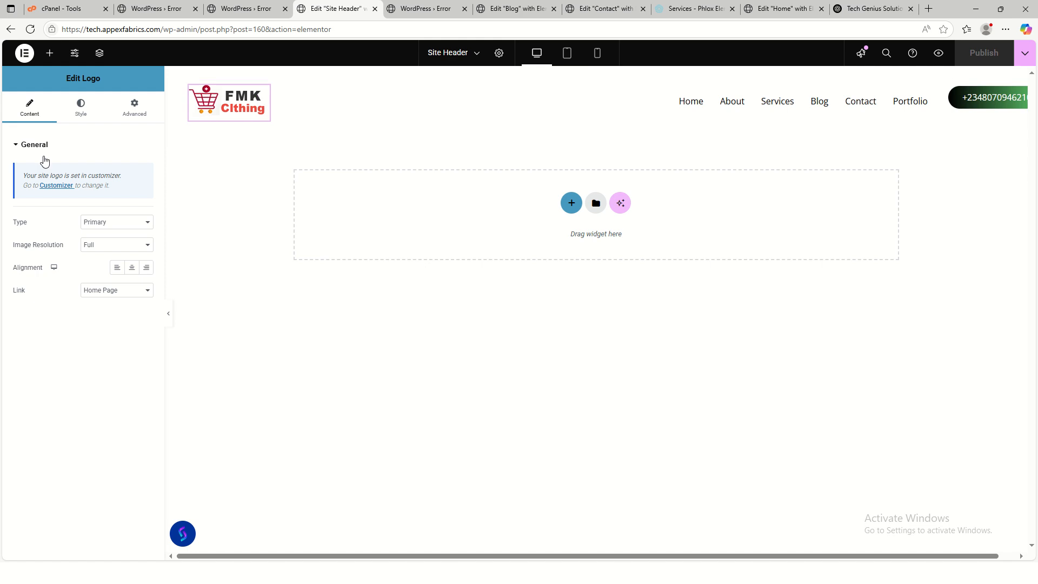
{"action": "left_click", "coordinate": [22, 146]}
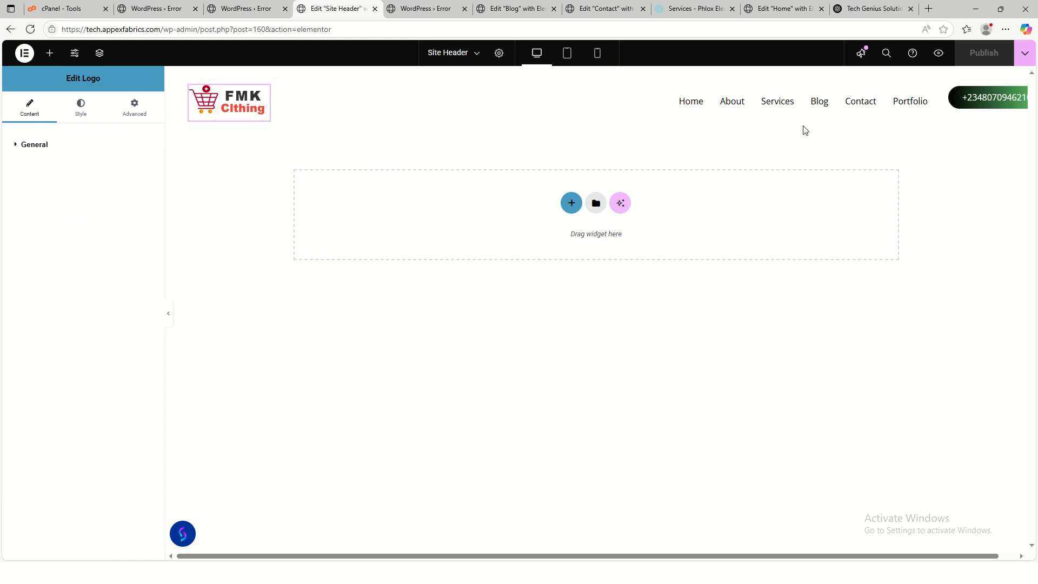
{"action": "left_click", "coordinate": [424, 9]}
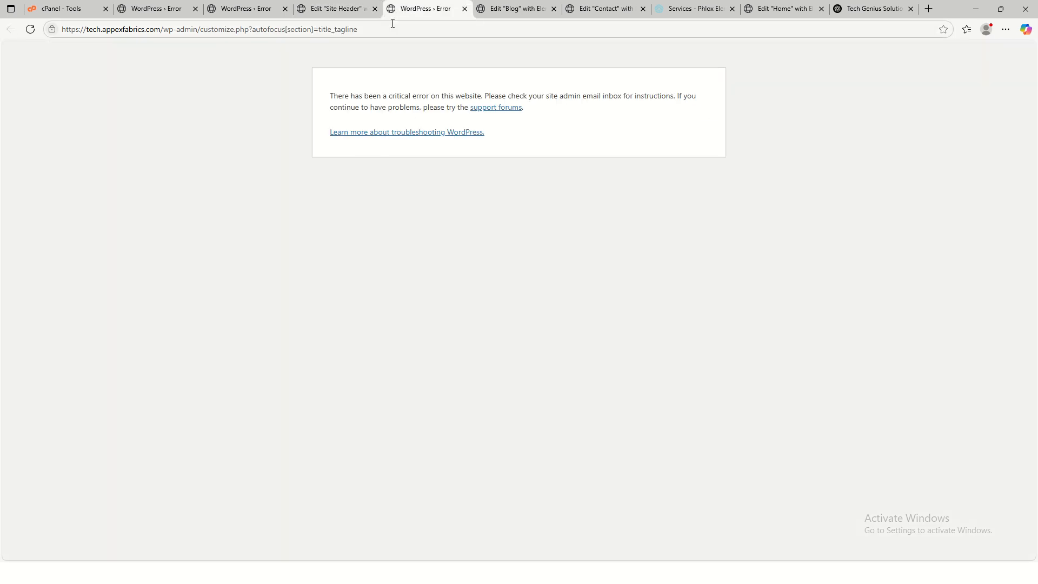
{"action": "left_click_drag", "start_coordinate": [392, 23], "coordinate": [174, 23]}
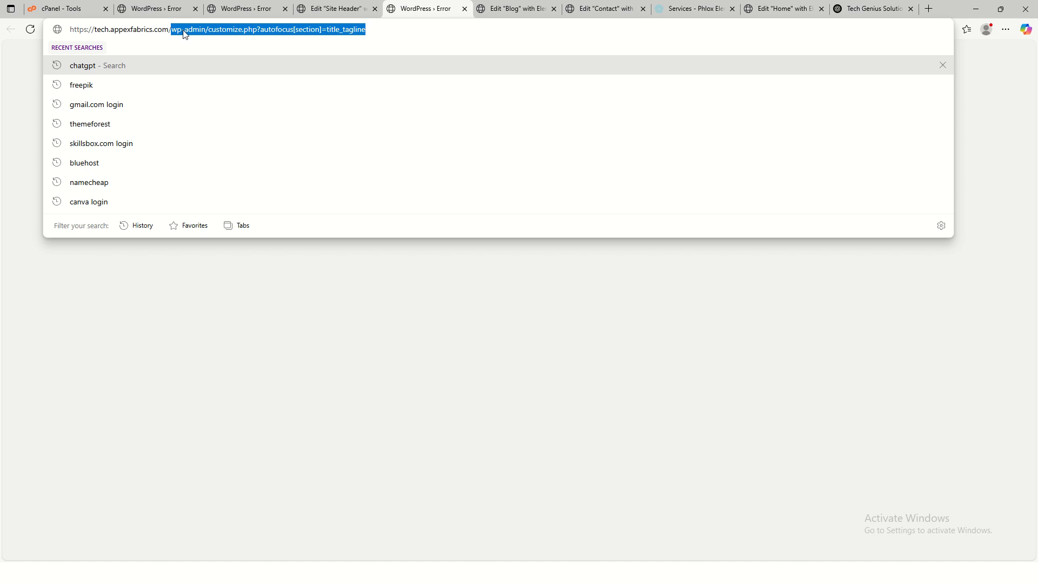
{"action": "key", "text": "BackSpace"}
{"action": "key", "text": "Return"}
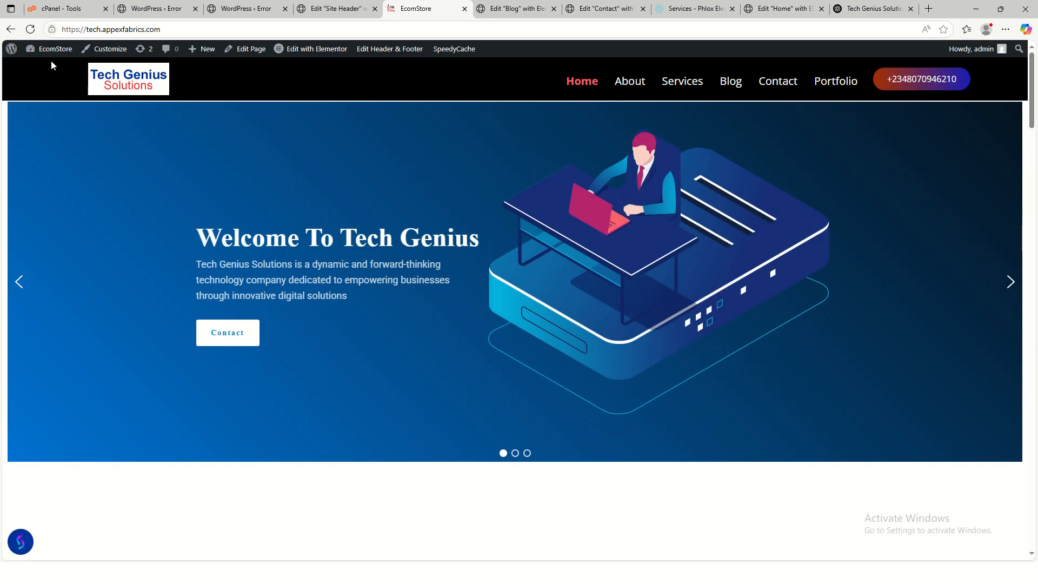
- Try the Customizer once more, then review the live About page and go back Home
{"action": "left_click", "coordinate": [107, 49]}
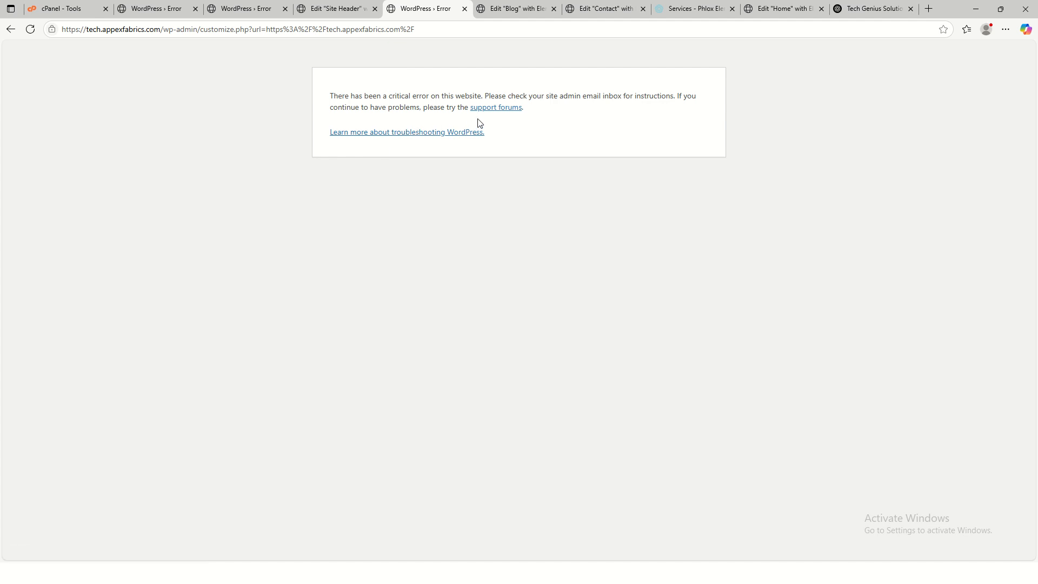
{"action": "left_click", "coordinate": [11, 29]}
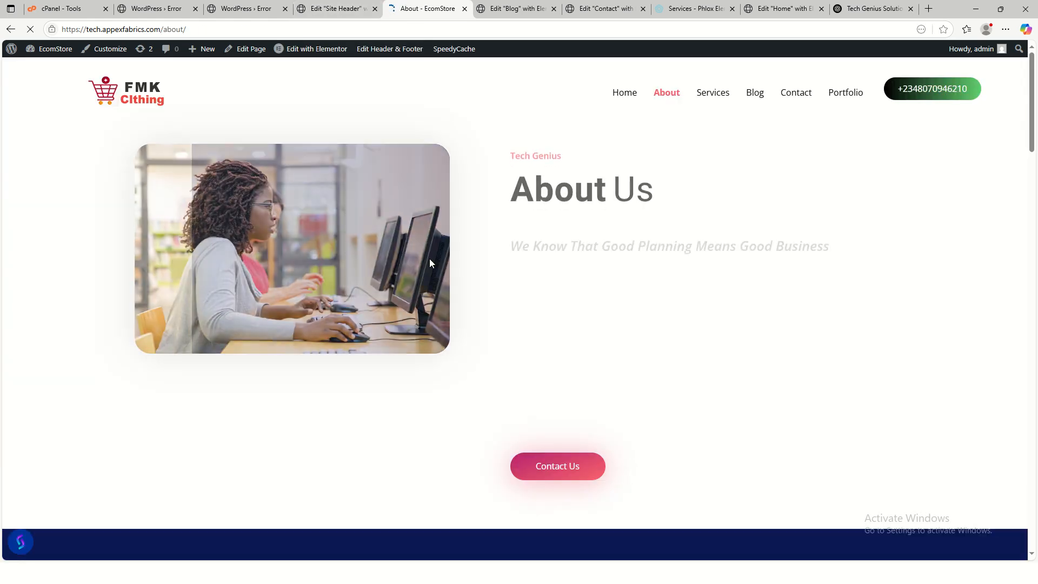
{"action": "scroll", "coordinate": [429, 259], "scroll_direction": "down", "scroll_amount": 18}
{"action": "scroll", "coordinate": [493, 251], "scroll_direction": "down", "scroll_amount": 15}
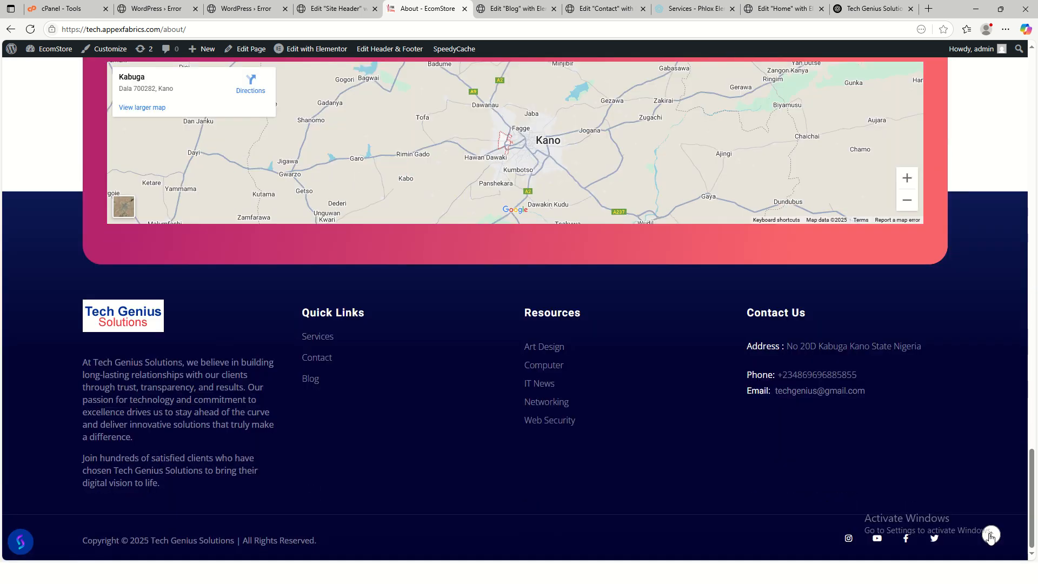
{"action": "left_click", "coordinate": [990, 536]}
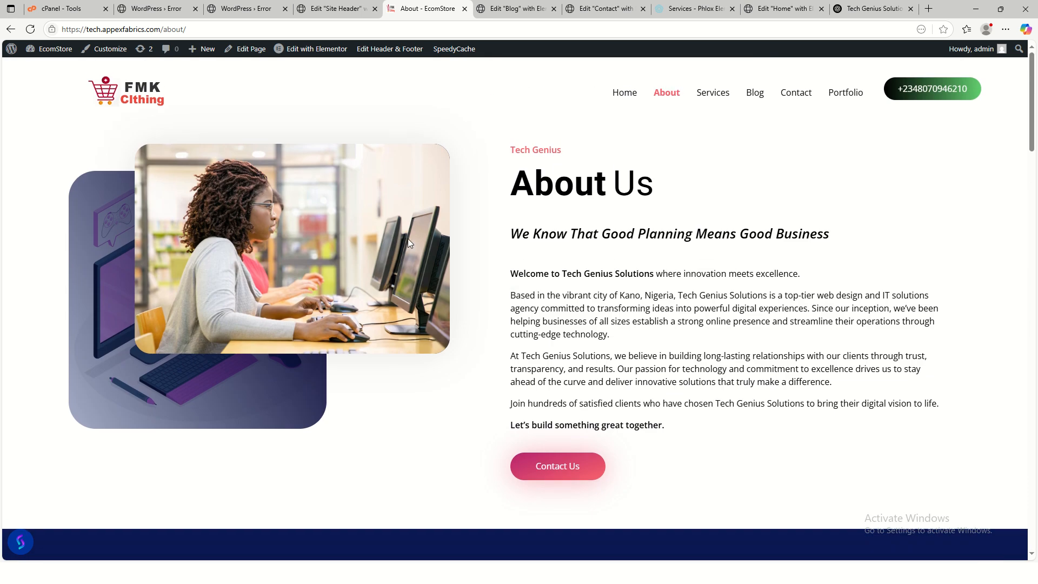
{"action": "left_click", "coordinate": [621, 102]}
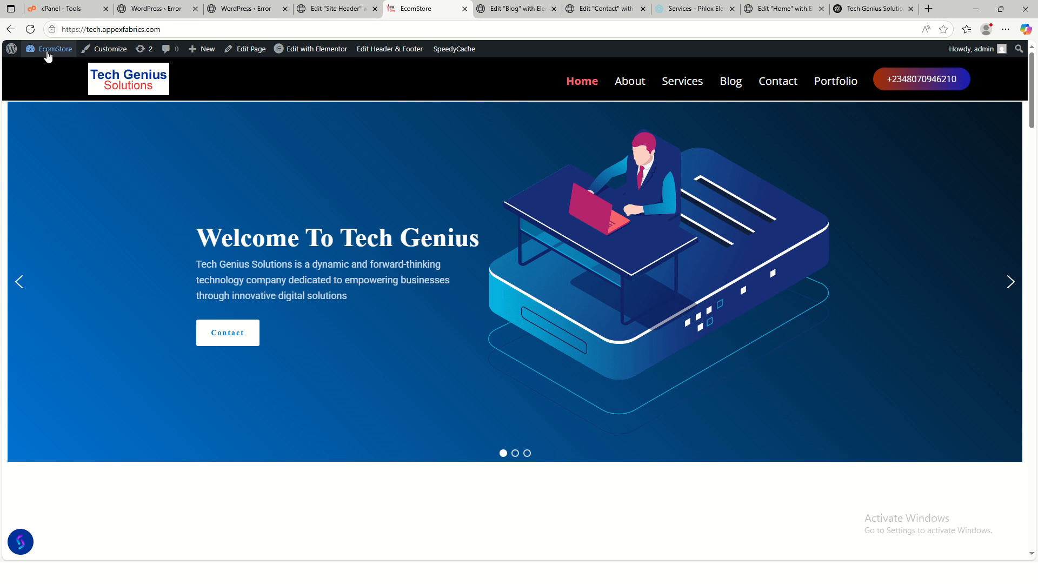
- Close the live site, Site Header and Contact editor tabs, returning to the Blog editor
{"action": "left_click", "coordinate": [465, 9]}
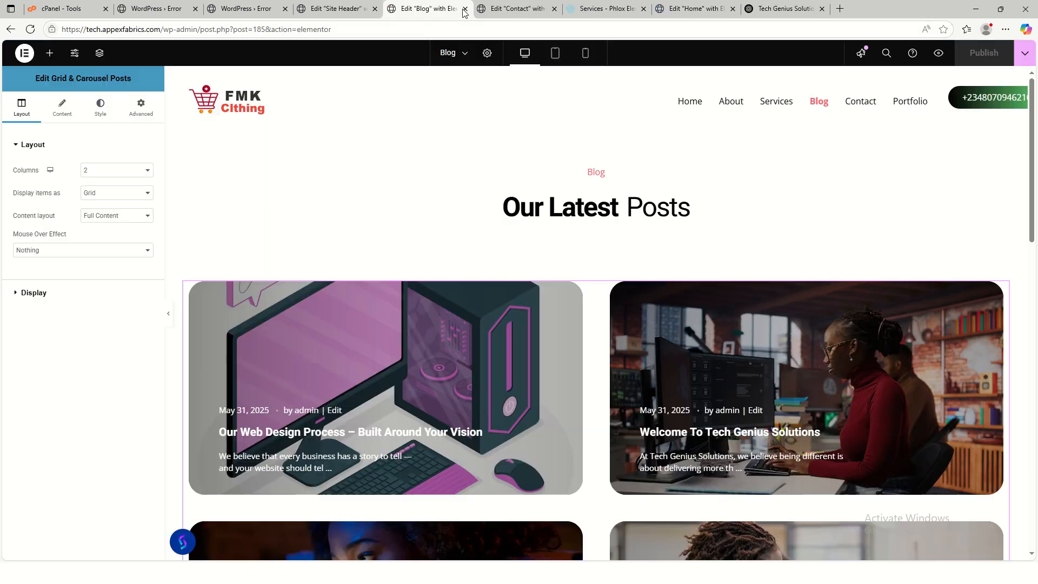
{"action": "left_click", "coordinate": [335, 9]}
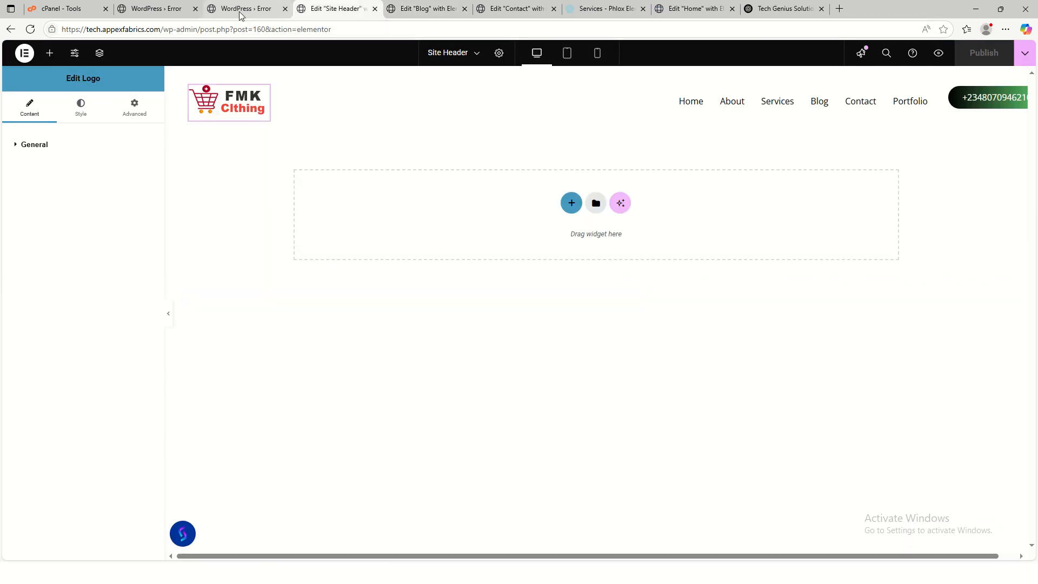
{"action": "left_click", "coordinate": [239, 9]}
{"action": "left_click", "coordinate": [350, 15]}
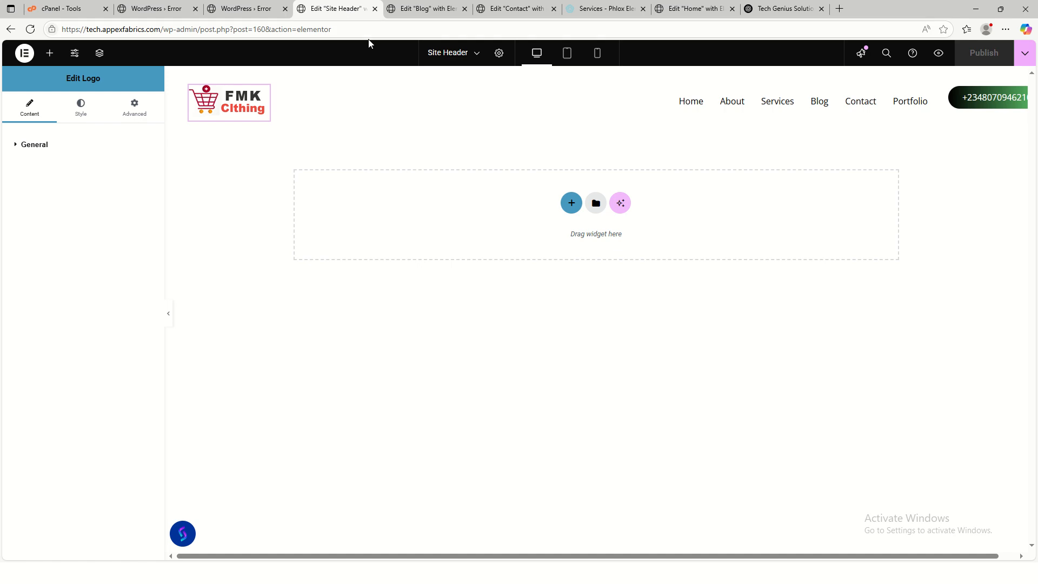
{"action": "left_click", "coordinate": [375, 9]}
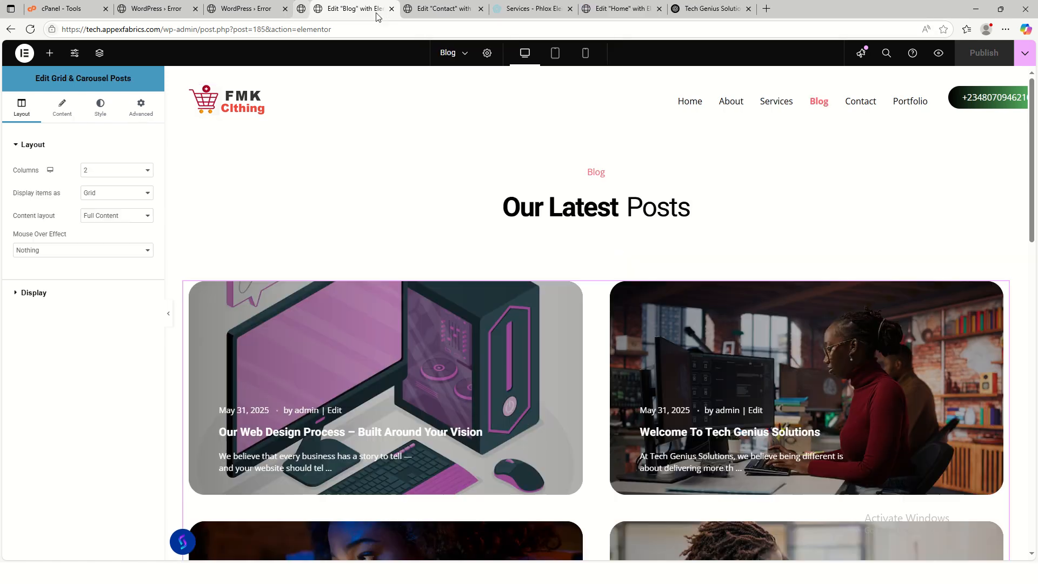
{"action": "left_click", "coordinate": [418, 10]}
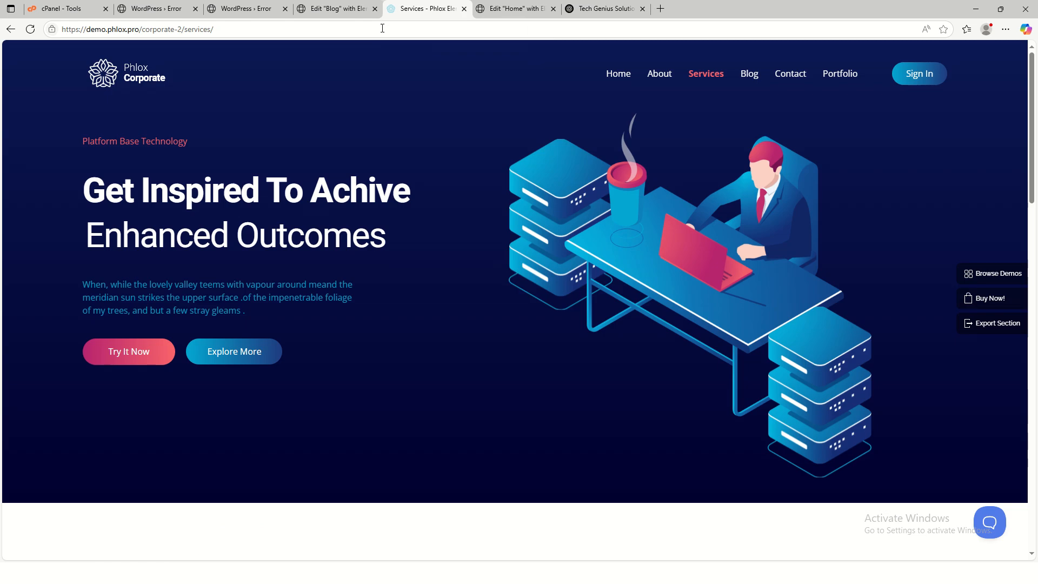
{"action": "left_click", "coordinate": [464, 8]}
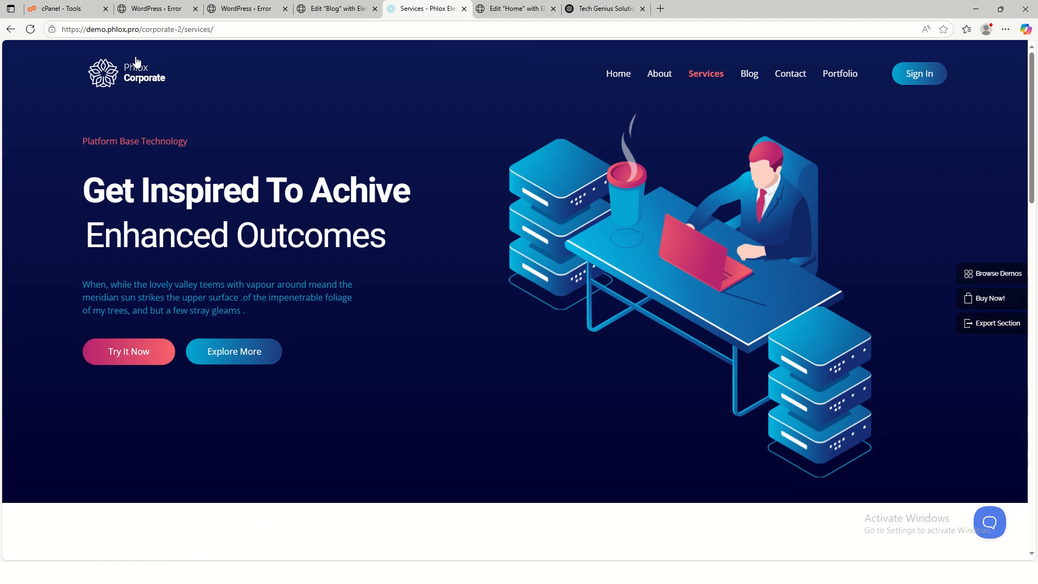
{"action": "left_click", "coordinate": [323, 9]}
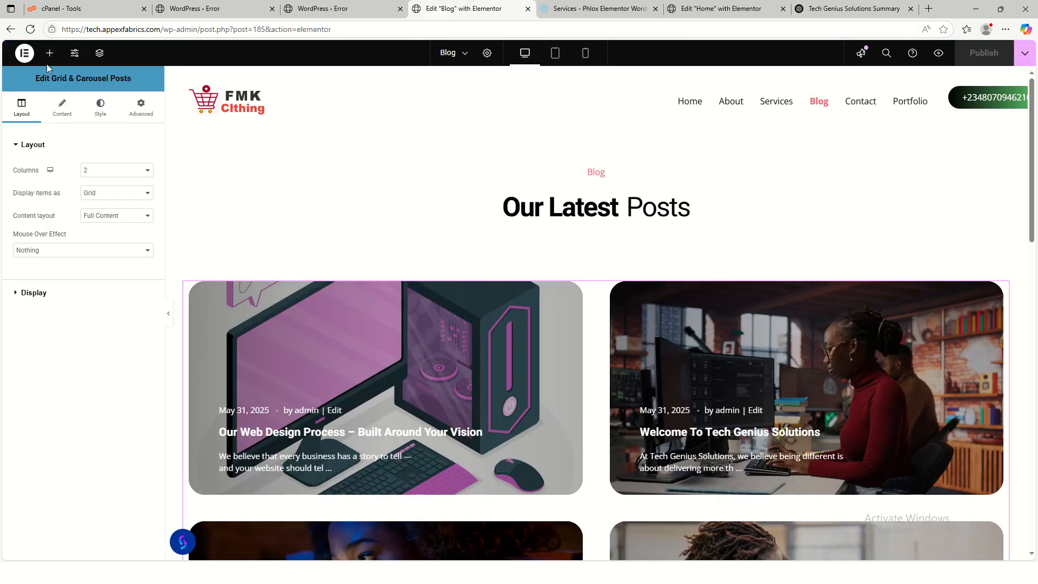
- Trim the Blog editor's address to the site domain to load the live homepage
{"action": "left_click_drag", "start_coordinate": [433, 30], "coordinate": [171, 30]}
{"action": "key", "text": "BackSpace"}
{"action": "key", "text": "Return"}
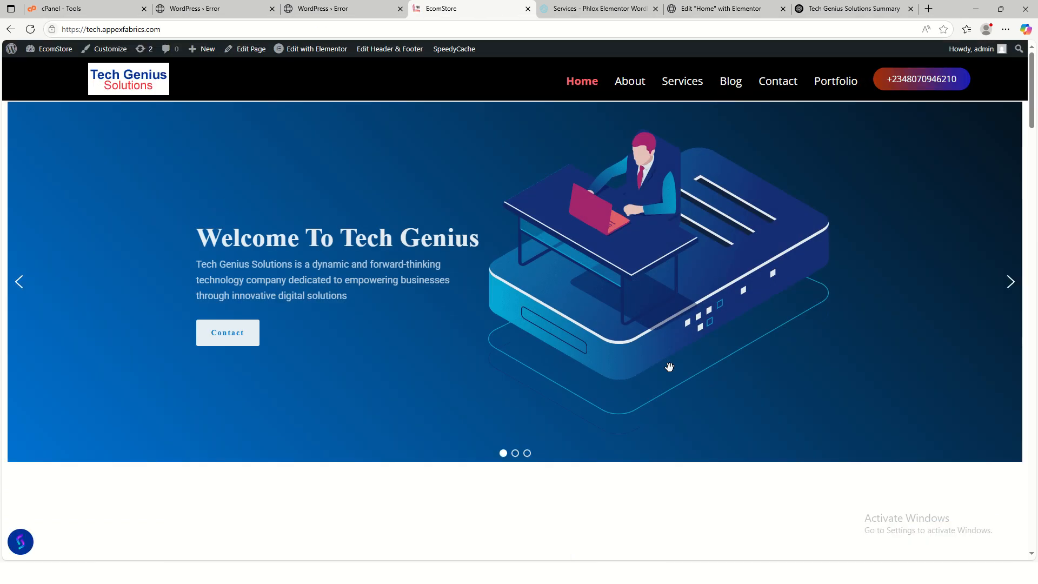
{"action": "scroll", "coordinate": [855, 429], "scroll_direction": "down", "scroll_amount": 20}
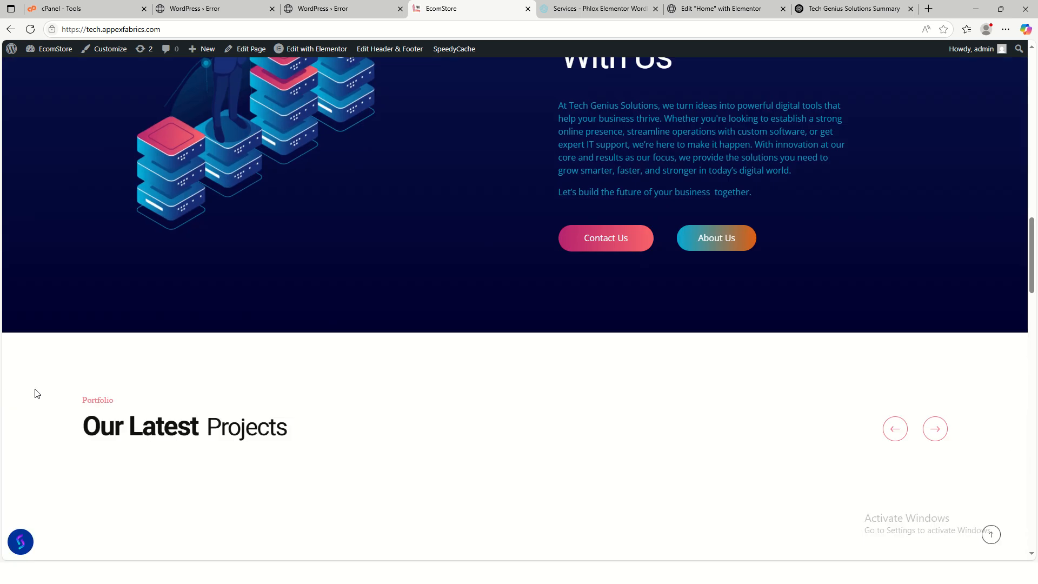
{"action": "scroll", "coordinate": [79, 352], "scroll_direction": "up", "scroll_amount": 5}
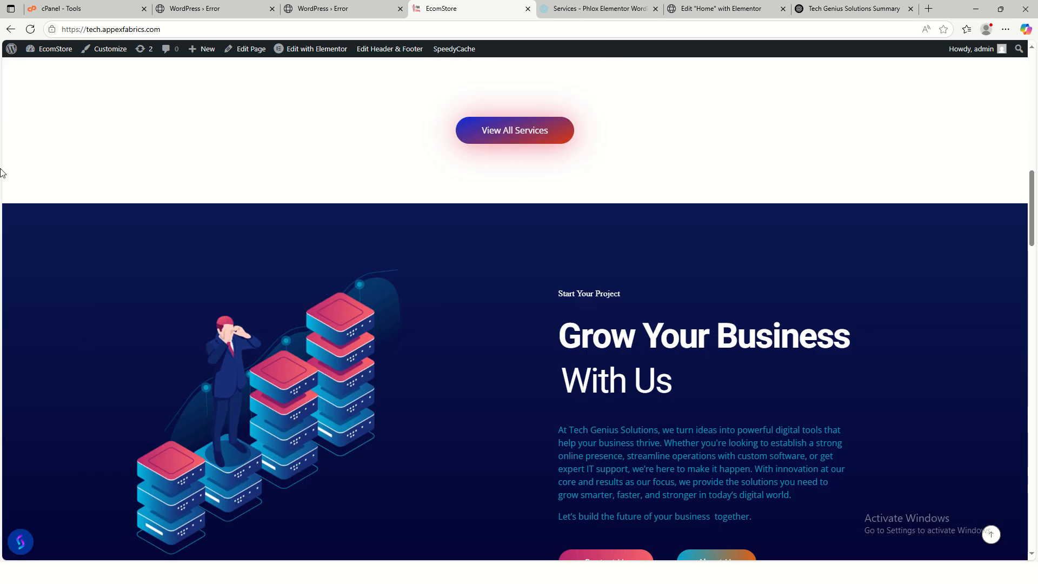
- Go to the installed Plugins page, then to the Add Plugins screen
{"action": "mouse_move", "coordinate": [52, 49]}
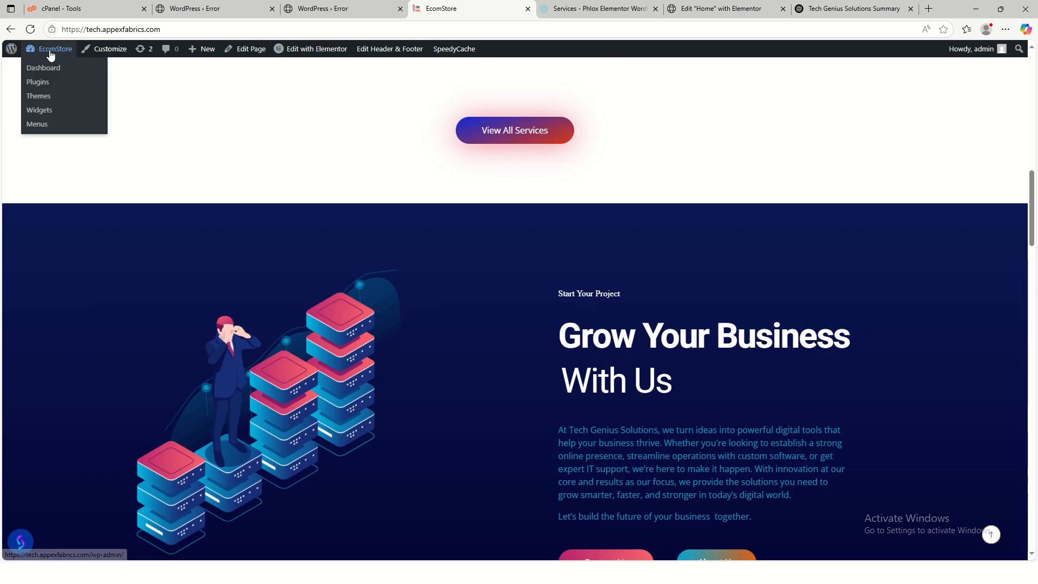
{"action": "left_click", "coordinate": [44, 82]}
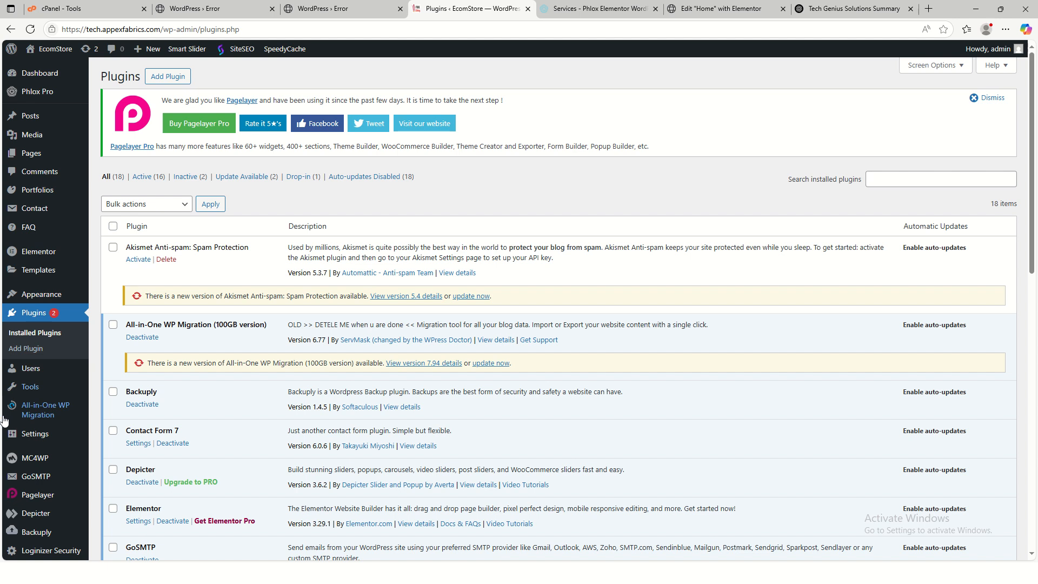
{"action": "mouse_move", "coordinate": [44, 386]}
{"action": "scroll", "coordinate": [44, 386], "scroll_direction": "down", "scroll_amount": 9}
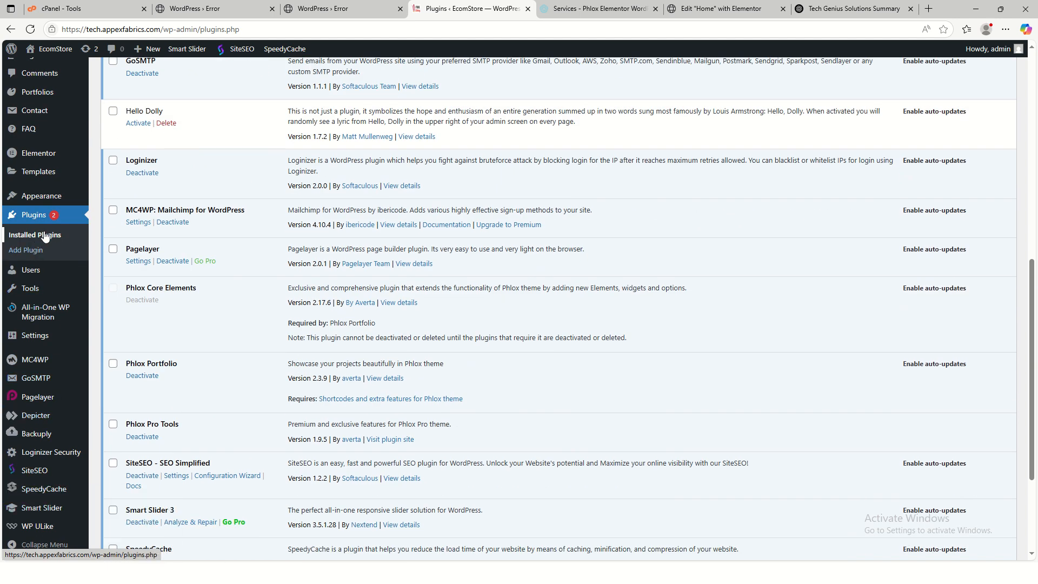
{"action": "scroll", "coordinate": [387, 362], "scroll_direction": "up", "scroll_amount": 10}
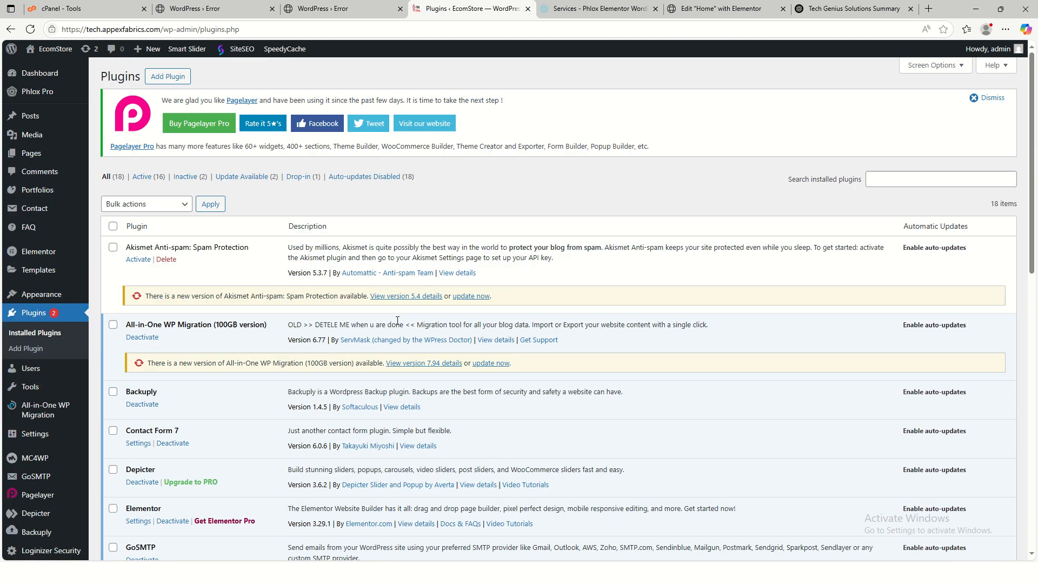
{"action": "left_click", "coordinate": [162, 78]}
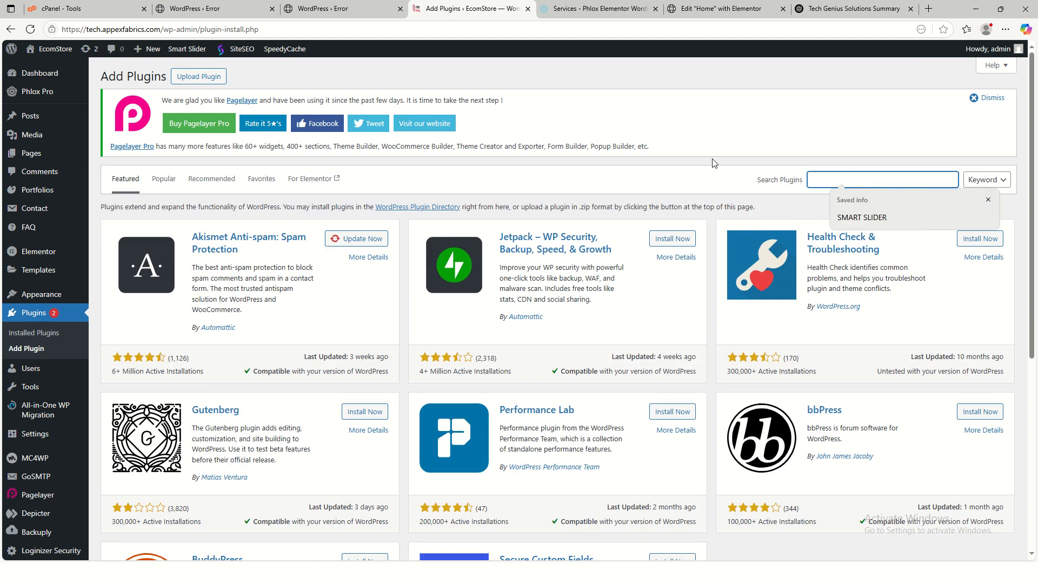
- Search 'soc', then install and activate the Social Chat – Click To Chat App Button plugin
{"action": "type", "text": "social chat"}
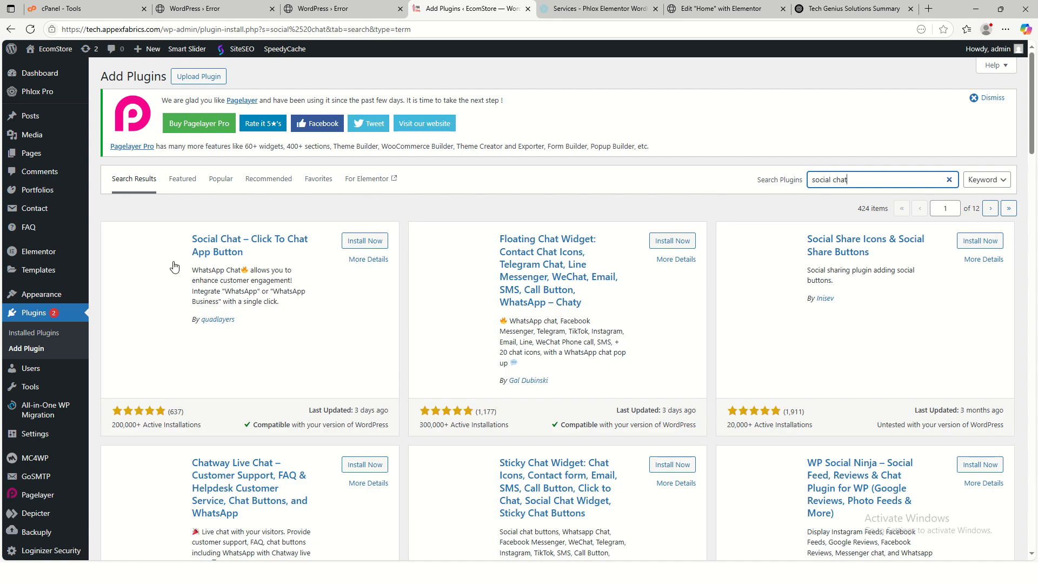
{"action": "left_click", "coordinate": [365, 241]}
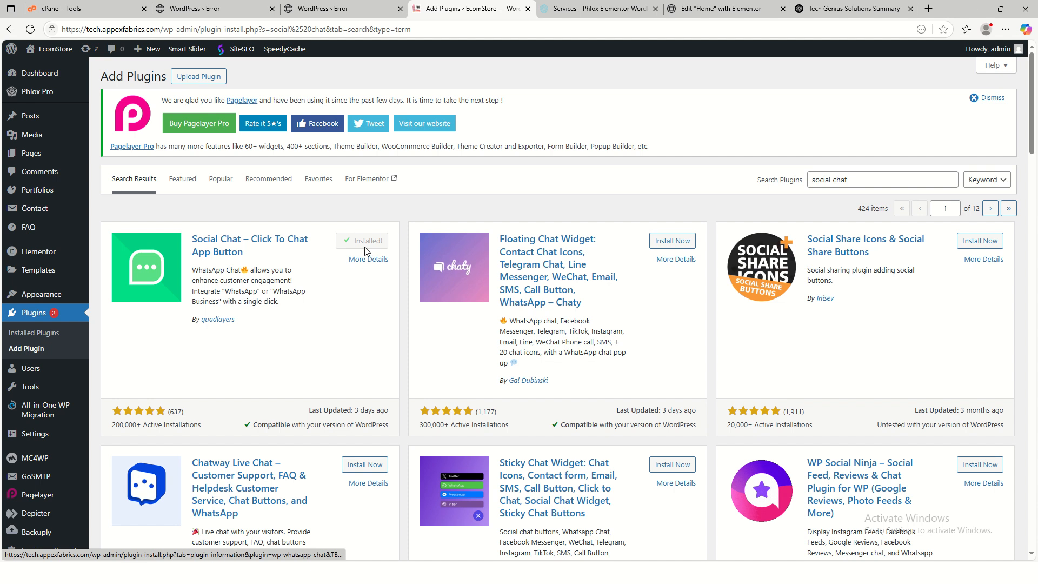
{"action": "left_click", "coordinate": [365, 242]}
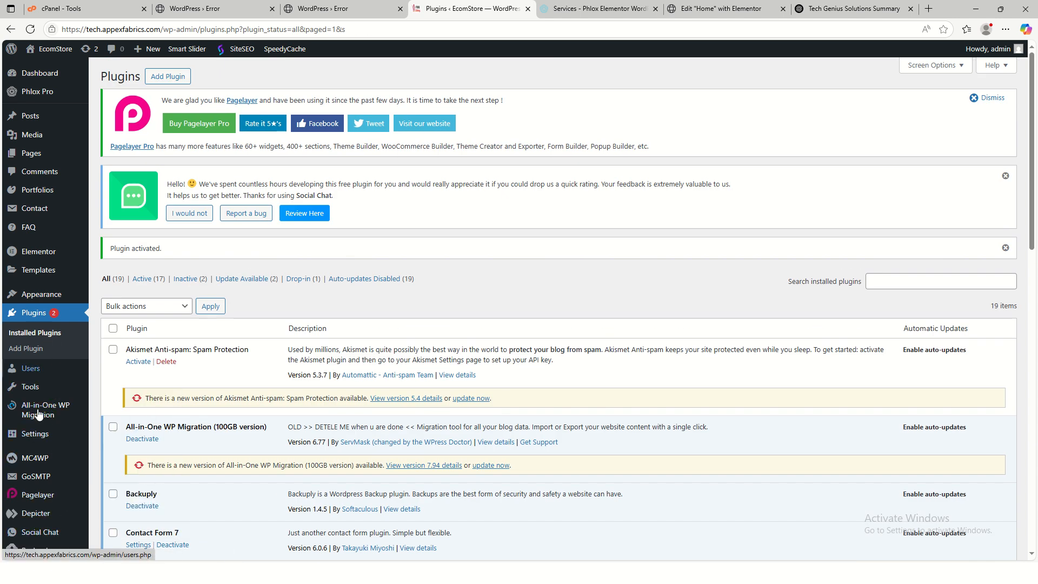
{"action": "scroll", "coordinate": [38, 414], "scroll_direction": "down", "scroll_amount": 5}
{"action": "scroll", "coordinate": [37, 475], "scroll_direction": "down", "scroll_amount": 4}
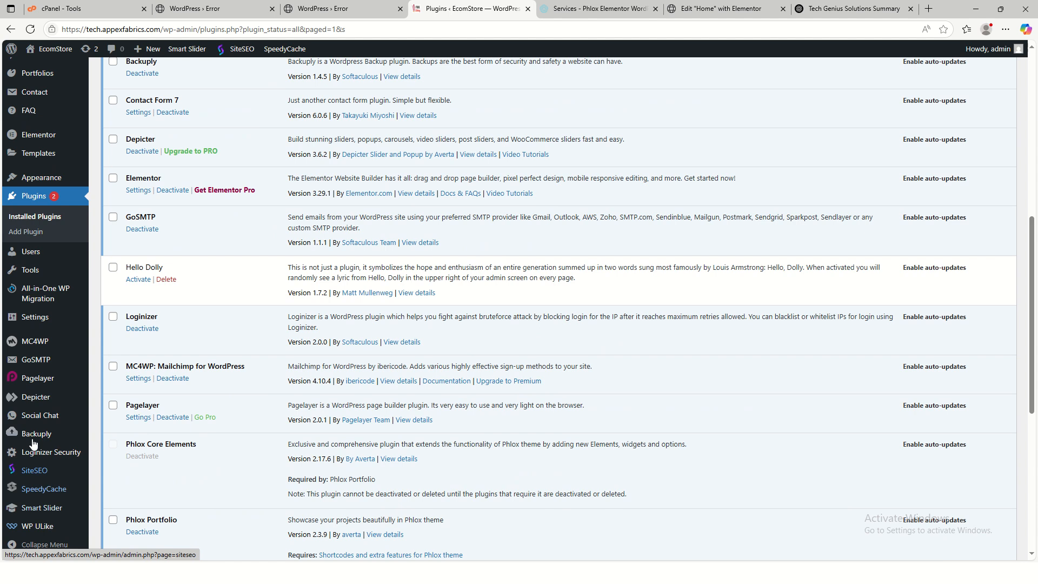
{"action": "mouse_move", "coordinate": [37, 425]}
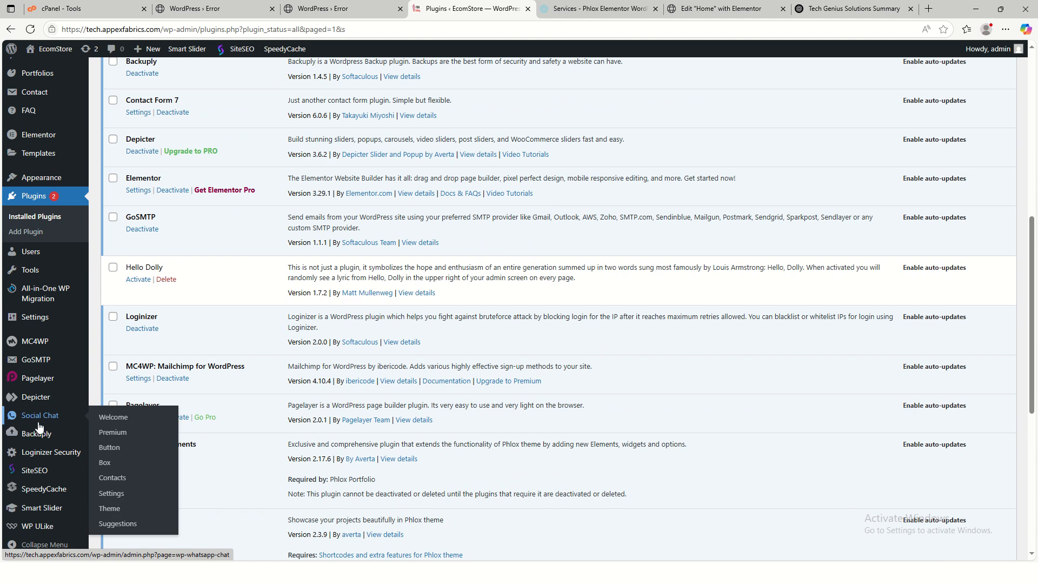
- Open Social Chat's Button settings and select the default test number in the Phone field
{"action": "left_click", "coordinate": [117, 449]}
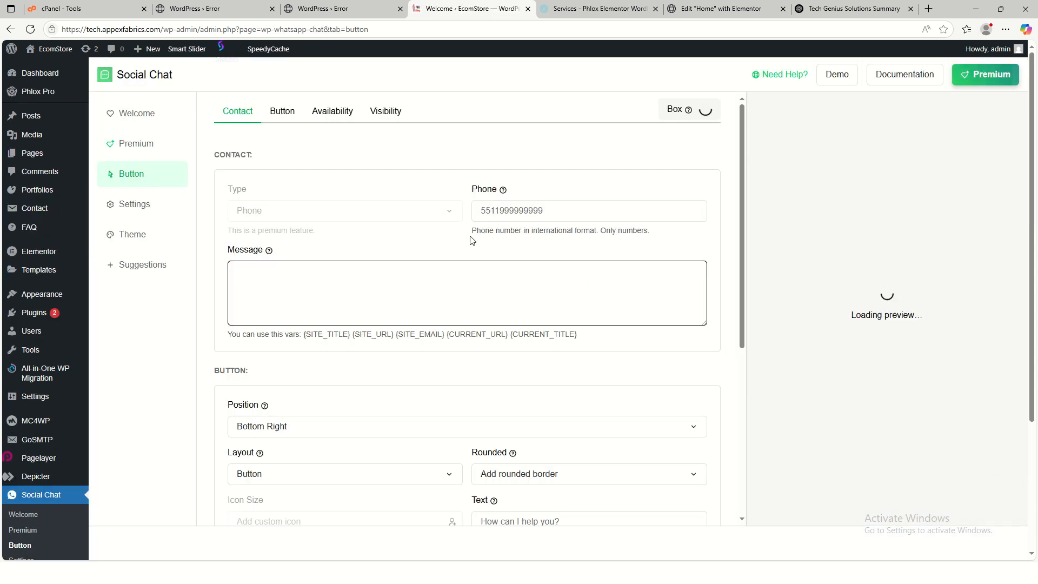
{"action": "left_click", "coordinate": [552, 211]}
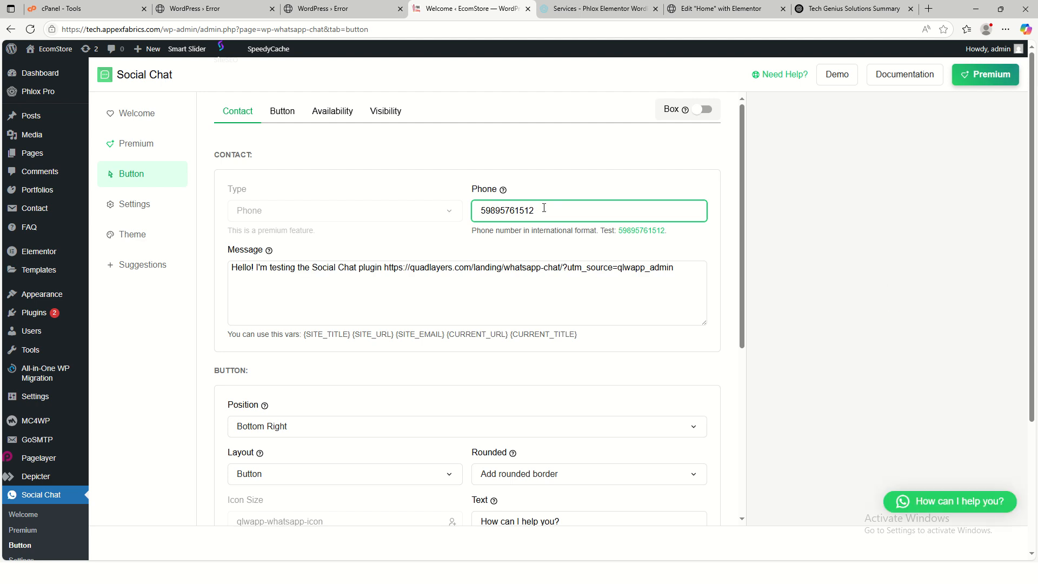
{"action": "left_click_drag", "start_coordinate": [534, 211], "coordinate": [474, 216]}
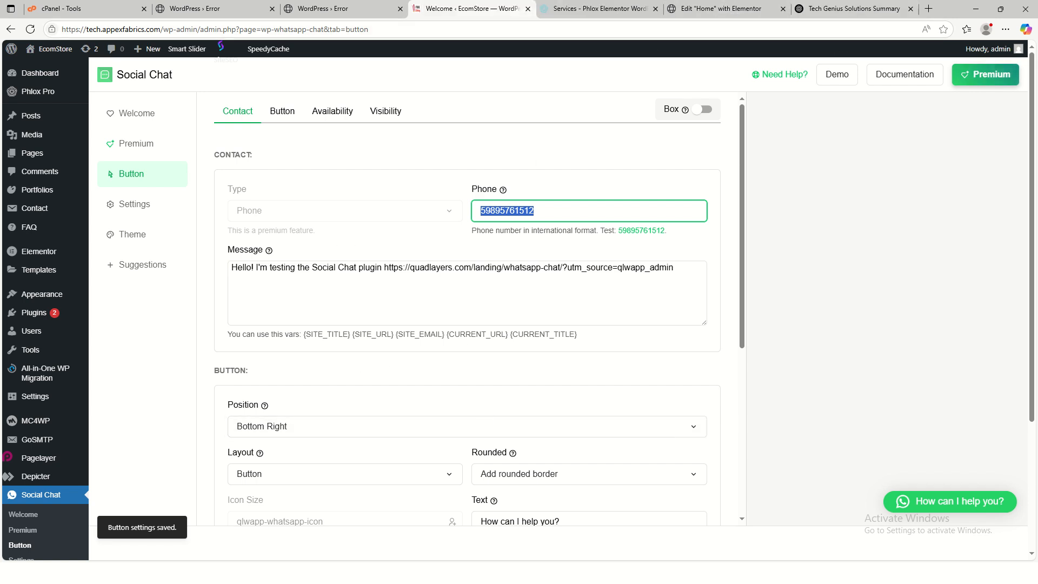
- Write the business's WhatsApp phone number in ChatGPT's message box and copy it
{"action": "left_click", "coordinate": [846, 9]}
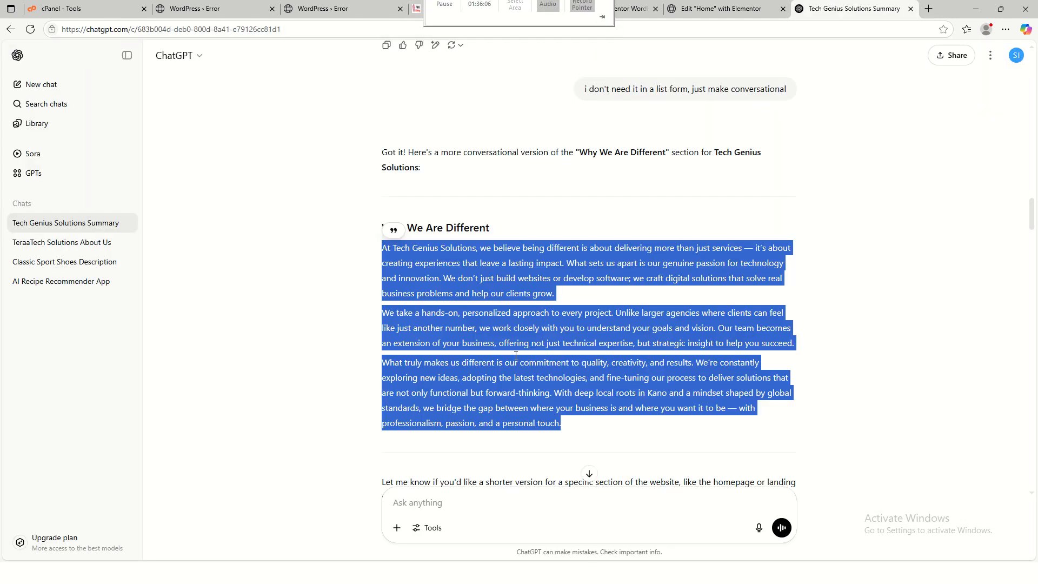
{"action": "left_click", "coordinate": [436, 507]}
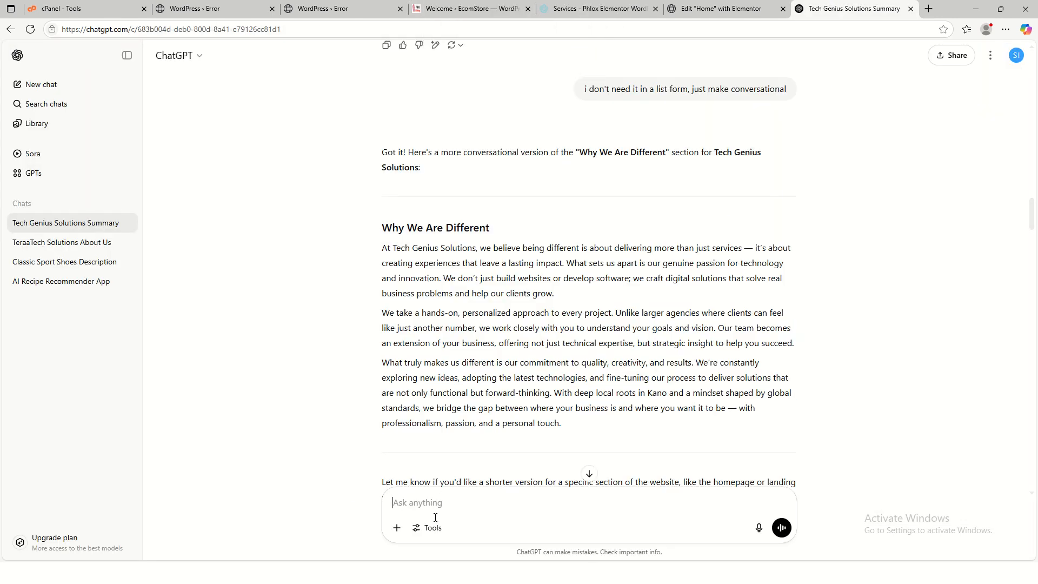
{"action": "left_click_drag", "start_coordinate": [458, 496], "coordinate": [384, 500]}
{"action": "key", "text": "ctrl+c"}
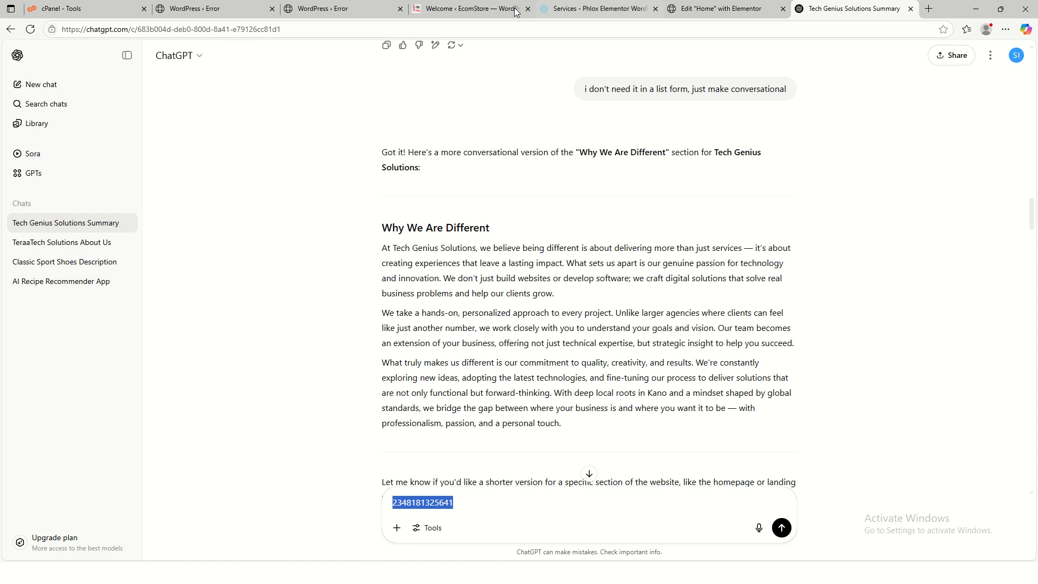
{"action": "left_click", "coordinate": [225, 14]}
{"action": "left_click", "coordinate": [414, 12]}
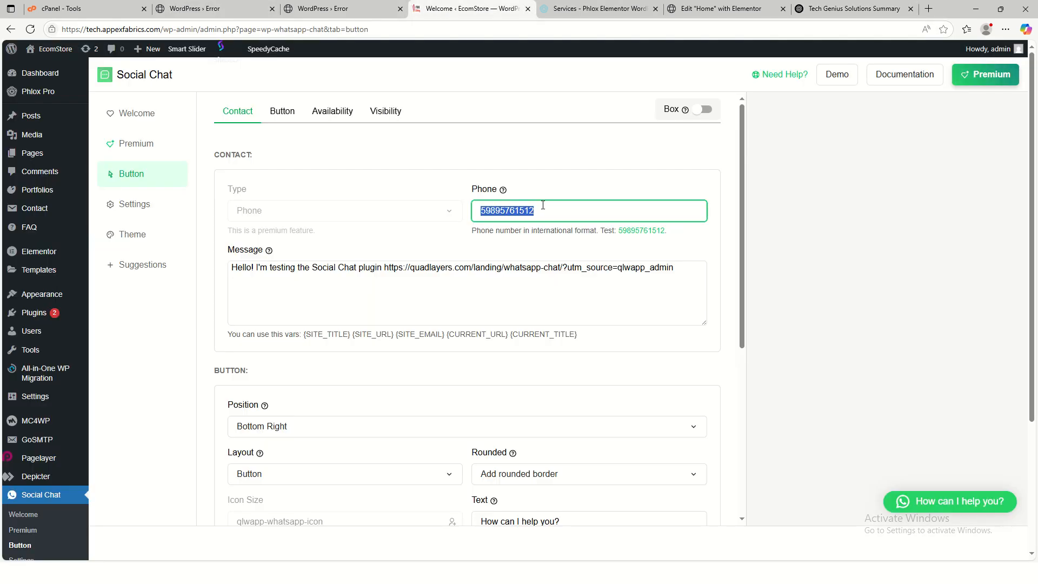
- Paste the copied WhatsApp number into the Social Chat Phone field so it saves
{"action": "key", "text": "ctrl+v"}
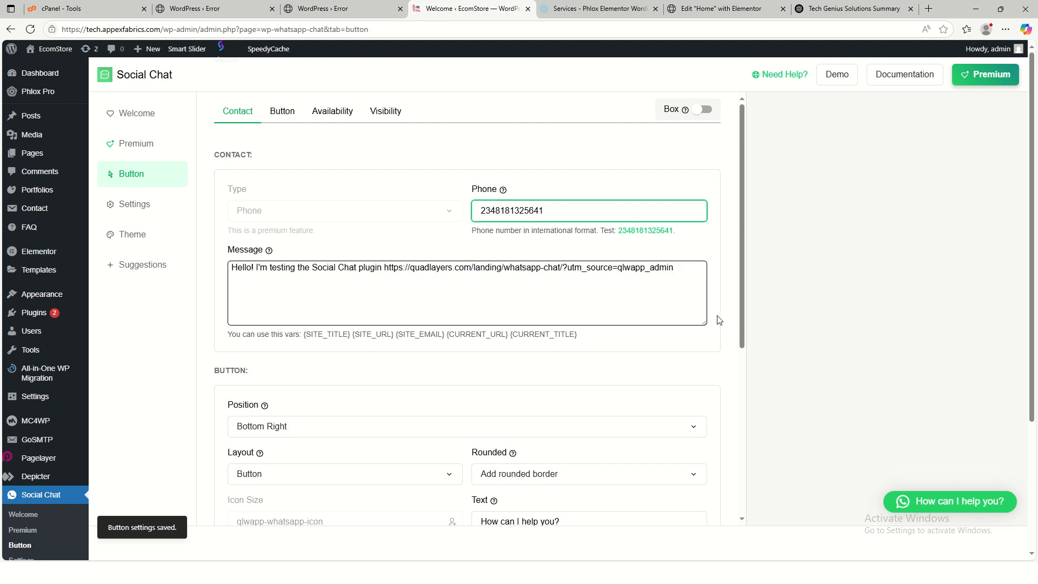
{"action": "left_click", "coordinate": [720, 322]}
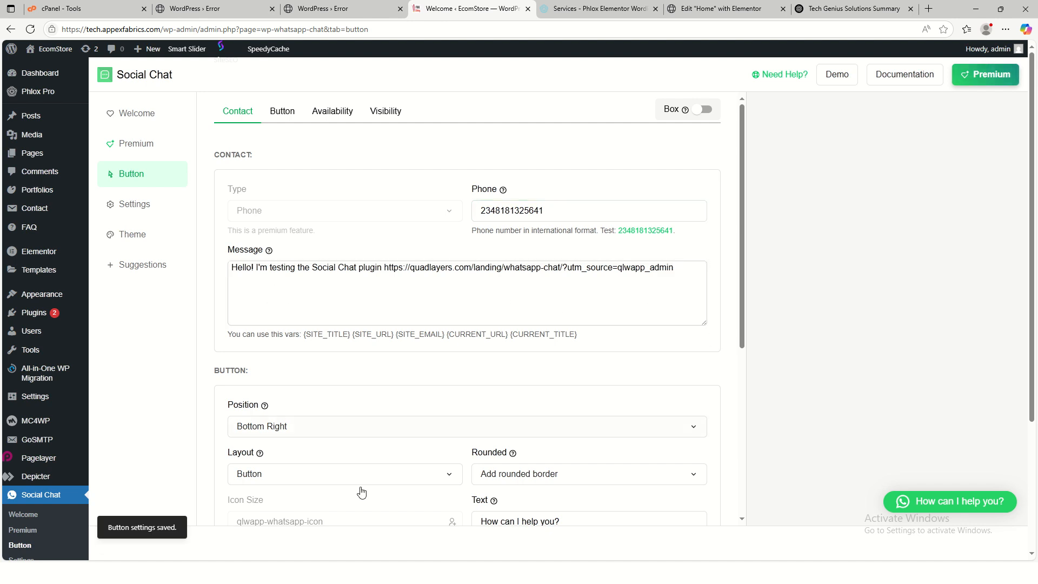
{"action": "scroll", "coordinate": [552, 474], "scroll_direction": "down", "scroll_amount": 2}
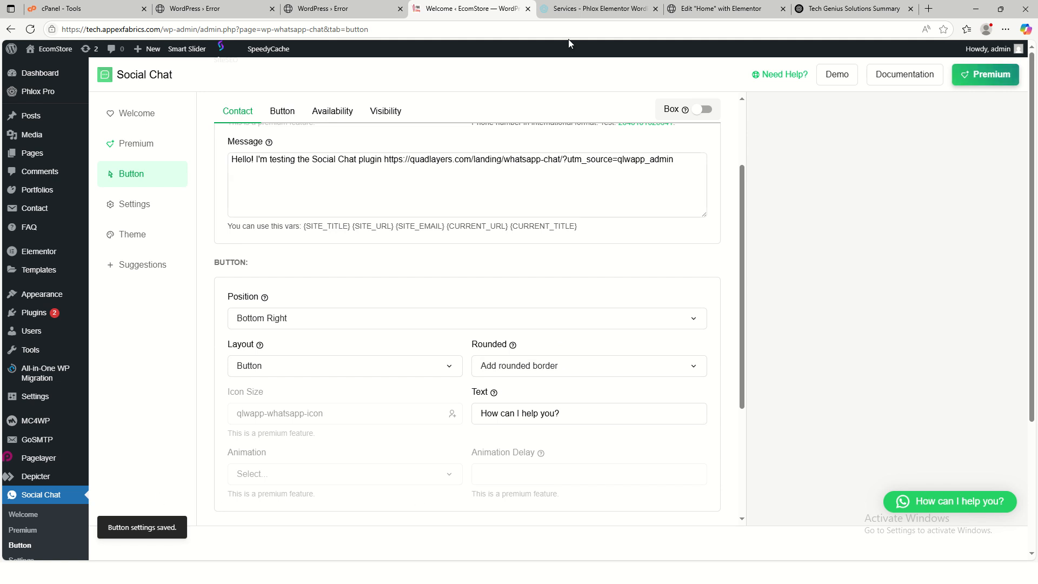
- Load tech.appexfabrics.com in the error tab to confirm the 'How can I help you?' chat button
{"action": "left_click", "coordinate": [313, 7]}
{"action": "left_click_drag", "start_coordinate": [428, 28], "coordinate": [172, 35]}
{"action": "key", "text": "BackSpace"}
{"action": "key", "text": "Return"}
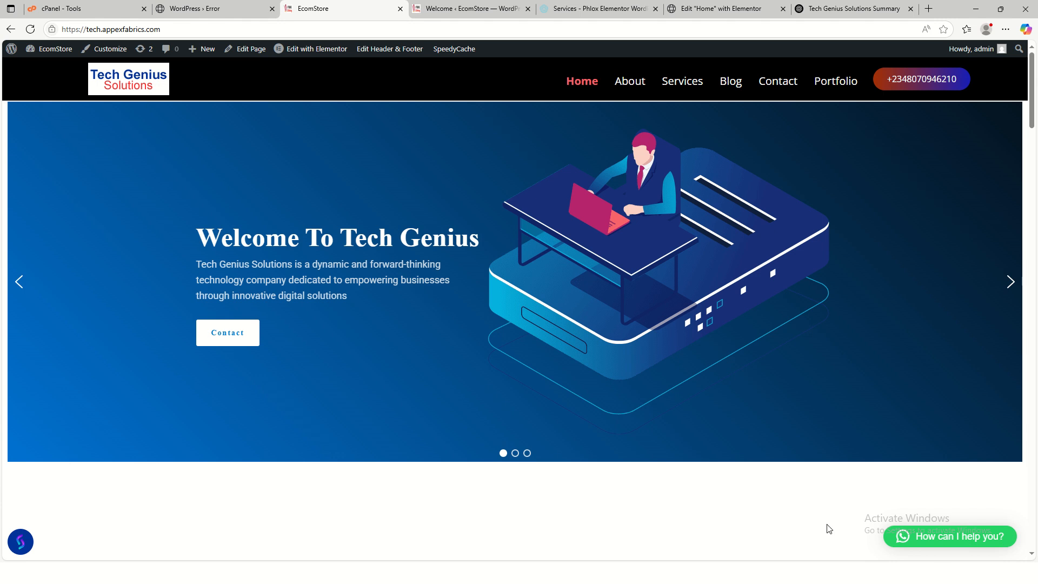
{"action": "left_click", "coordinate": [822, 10]}
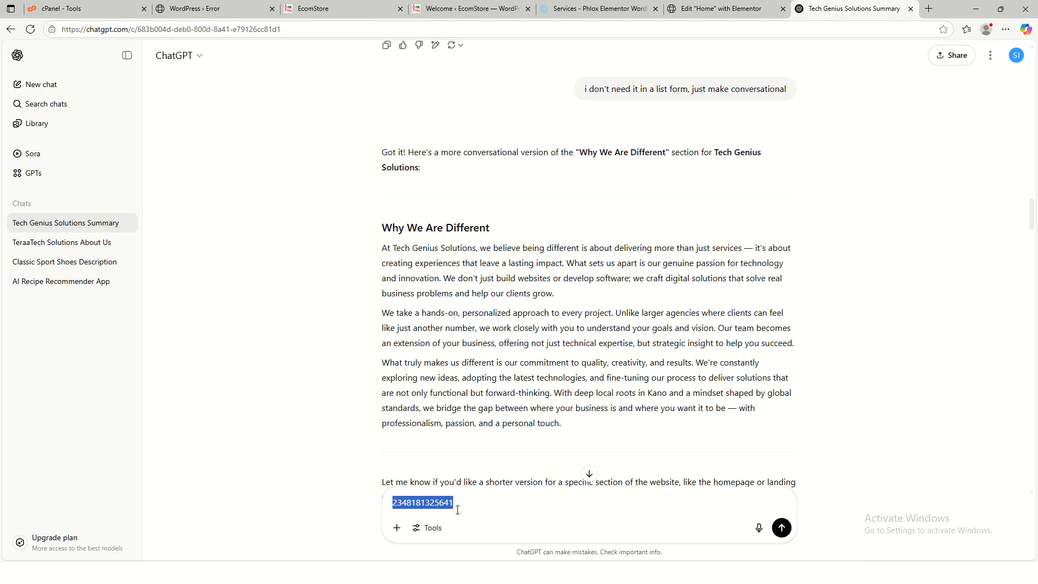
- Type 'Hello Tech Genius Solutions! I need your Services' in ChatGPT's box and select it to copy
{"action": "type", "text": "H"}
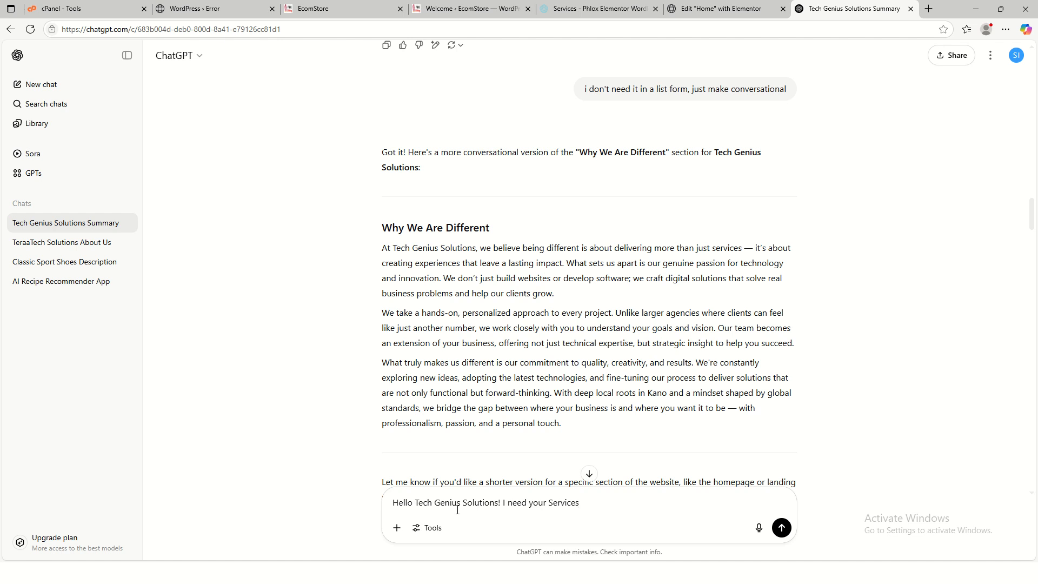
{"action": "key", "text": "ctrl+a"}
{"action": "key", "text": "ctrl+c"}
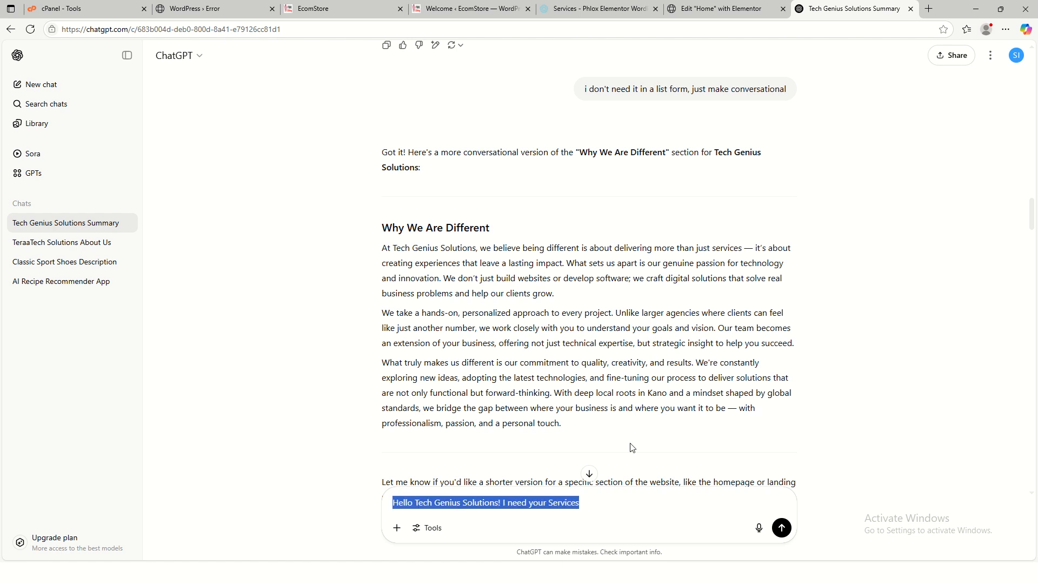
- Replace the Social Chat message with the greeting 'Hello Tech Genius Solutions! I need your Services'
{"action": "left_click", "coordinate": [330, 9]}
{"action": "left_click", "coordinate": [457, 9]}
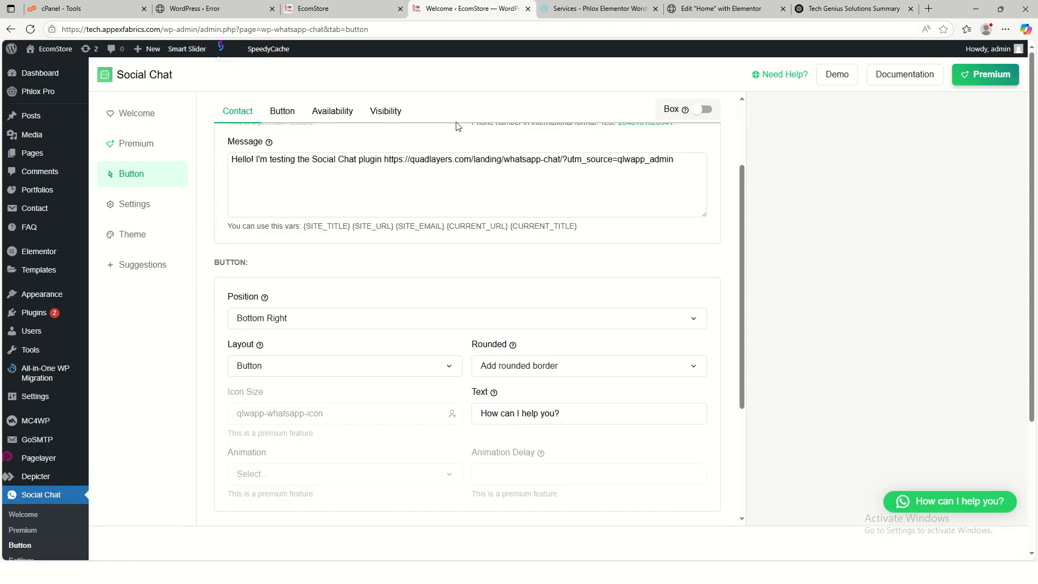
{"action": "scroll", "coordinate": [517, 405], "scroll_direction": "down", "scroll_amount": 2}
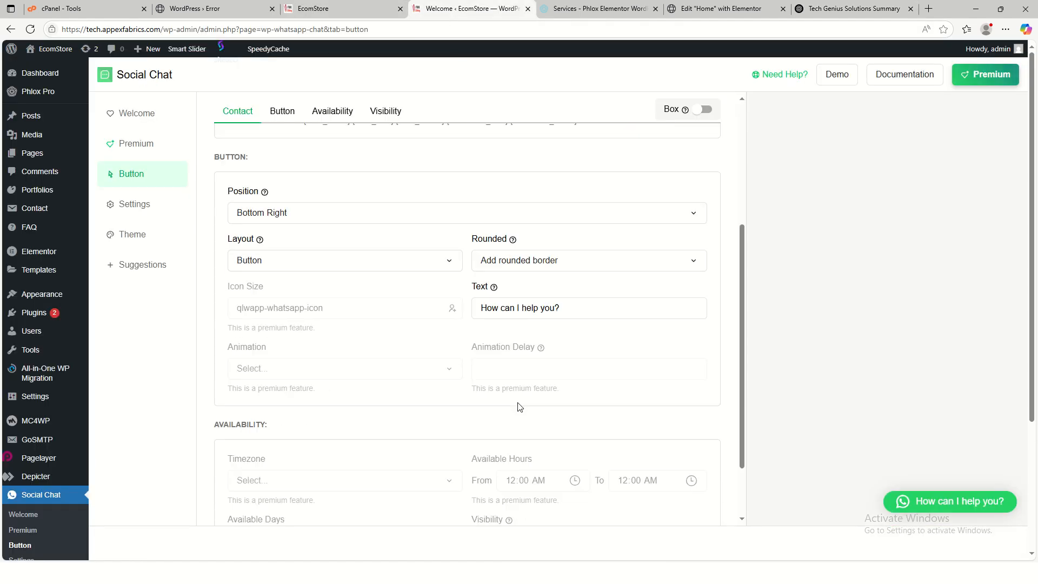
{"action": "scroll", "coordinate": [518, 404], "scroll_direction": "up", "scroll_amount": 5}
{"action": "left_click_drag", "start_coordinate": [232, 268], "coordinate": [693, 269]}
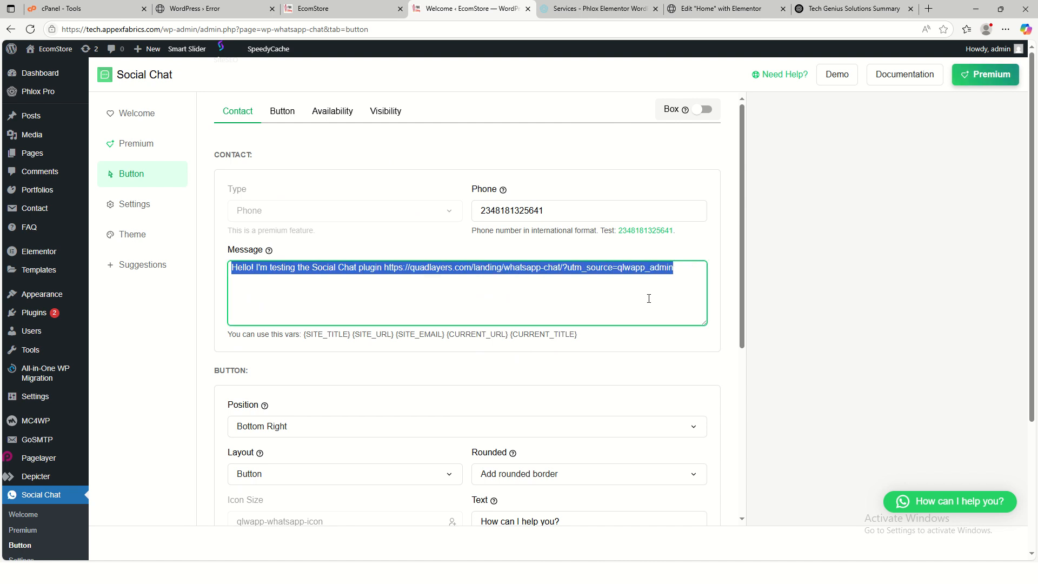
{"action": "key", "text": "ctrl+v"}
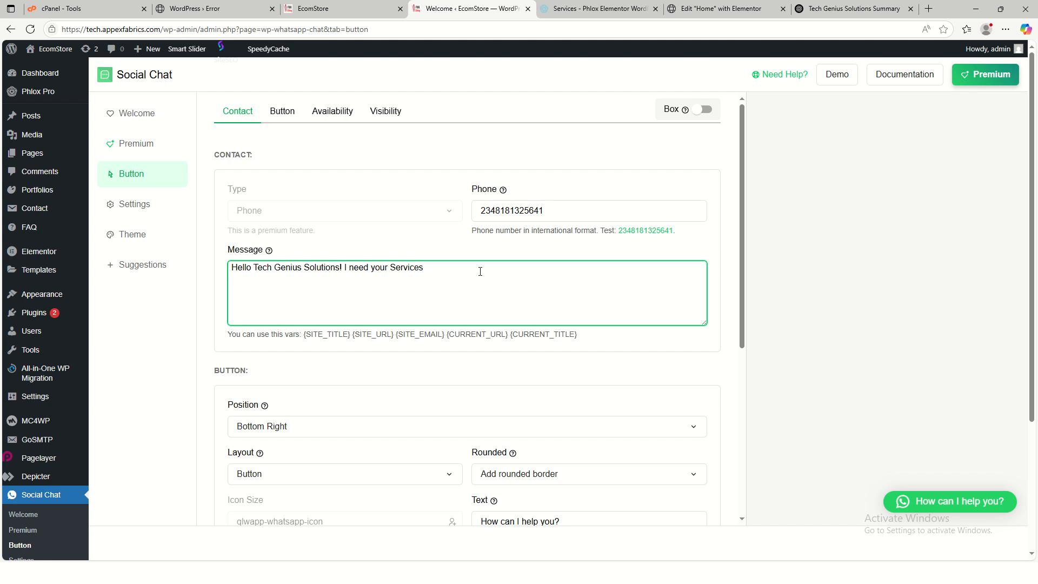
{"action": "scroll", "coordinate": [519, 411], "scroll_direction": "down", "scroll_amount": 2}
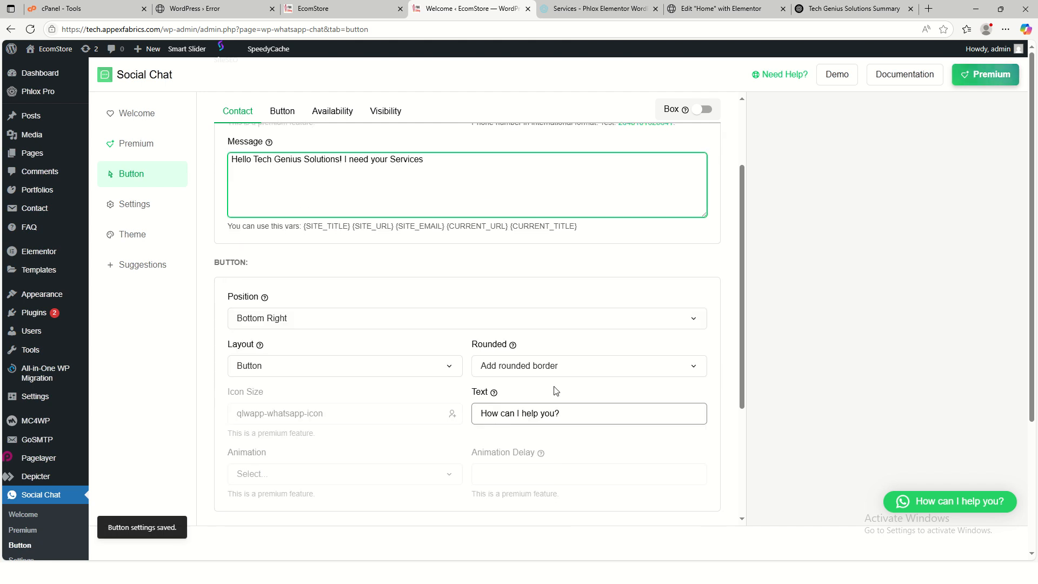
- Clear the button text, set the layout to Bubble, and reload the live home page
{"action": "left_click", "coordinate": [576, 416]}
{"action": "key", "text": "ctrl+a"}
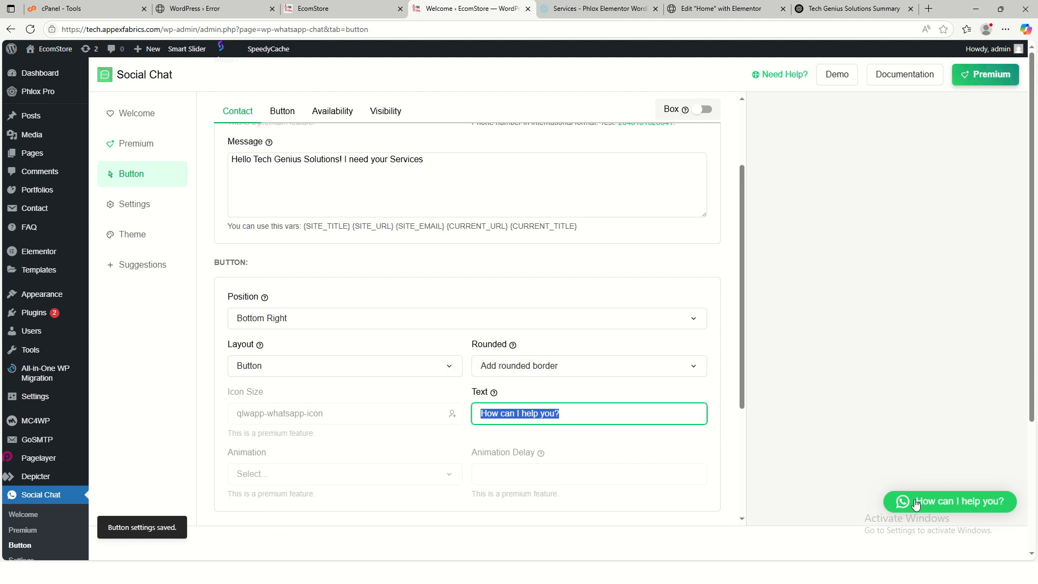
{"action": "key", "text": "BackSpace"}
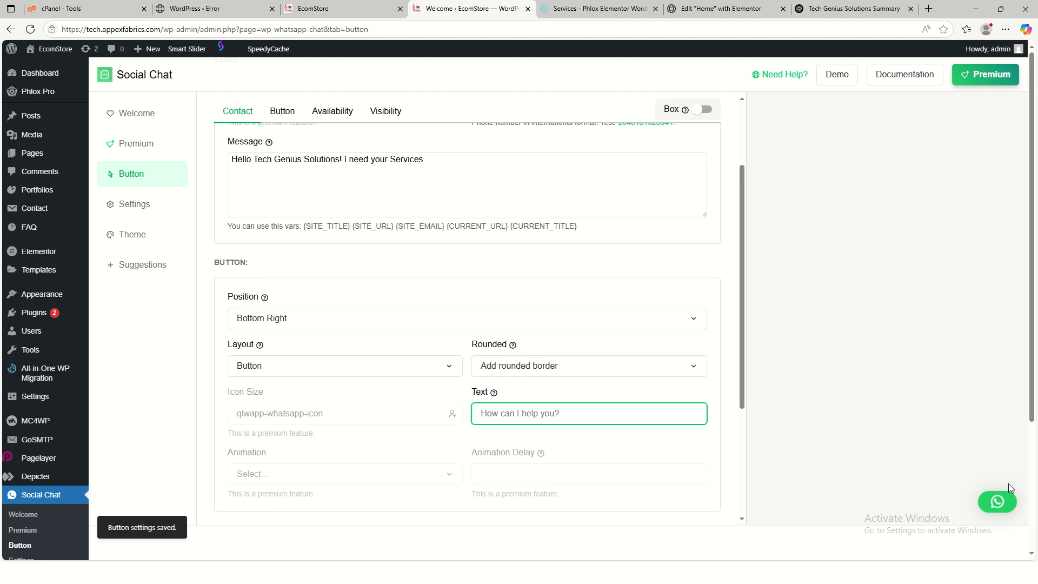
{"action": "left_click", "coordinate": [725, 465]}
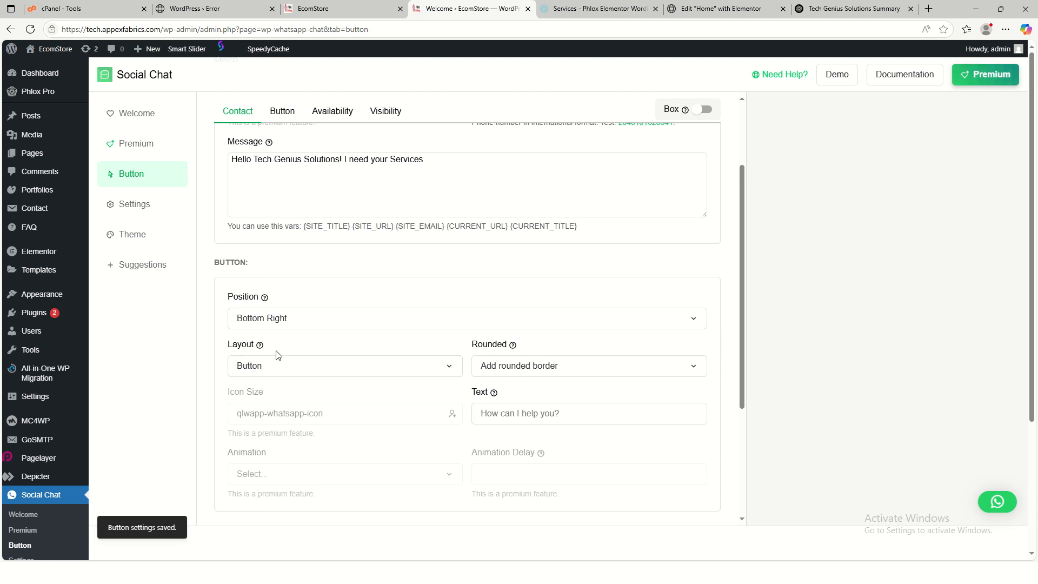
{"action": "left_click", "coordinate": [324, 366]}
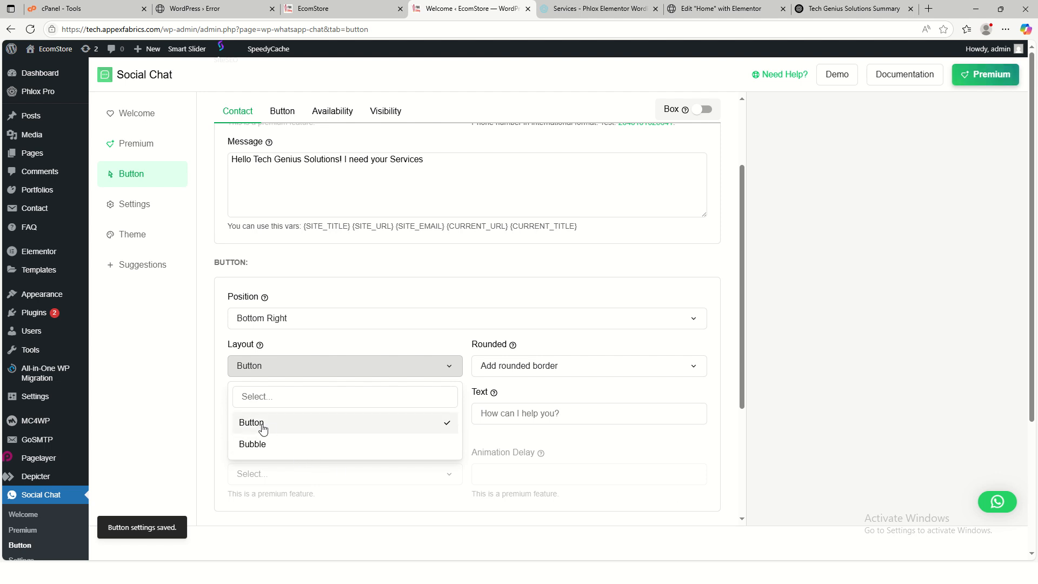
{"action": "left_click", "coordinate": [280, 445]}
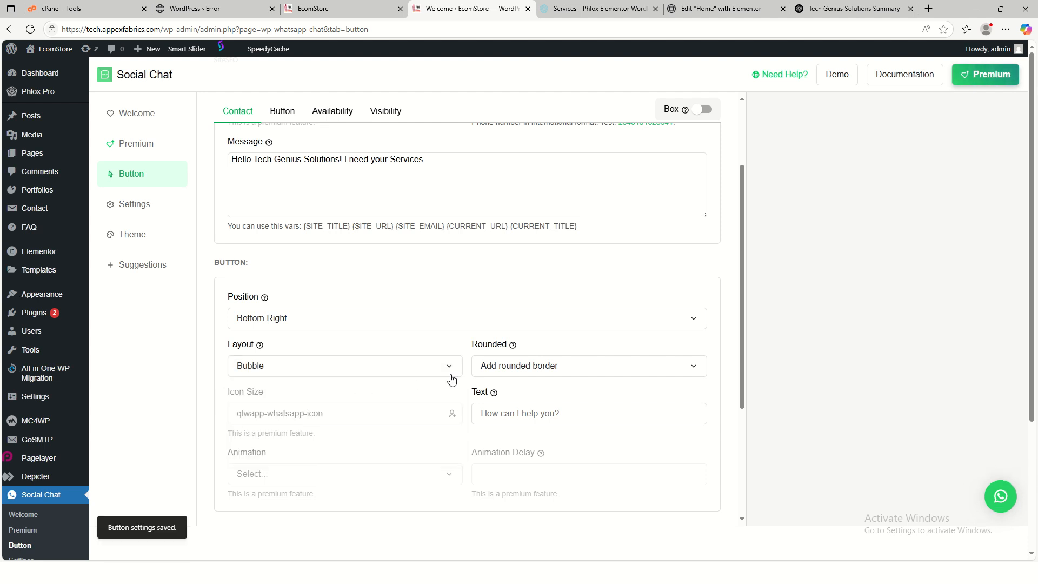
{"action": "scroll", "coordinate": [621, 398], "scroll_direction": "up", "scroll_amount": 2}
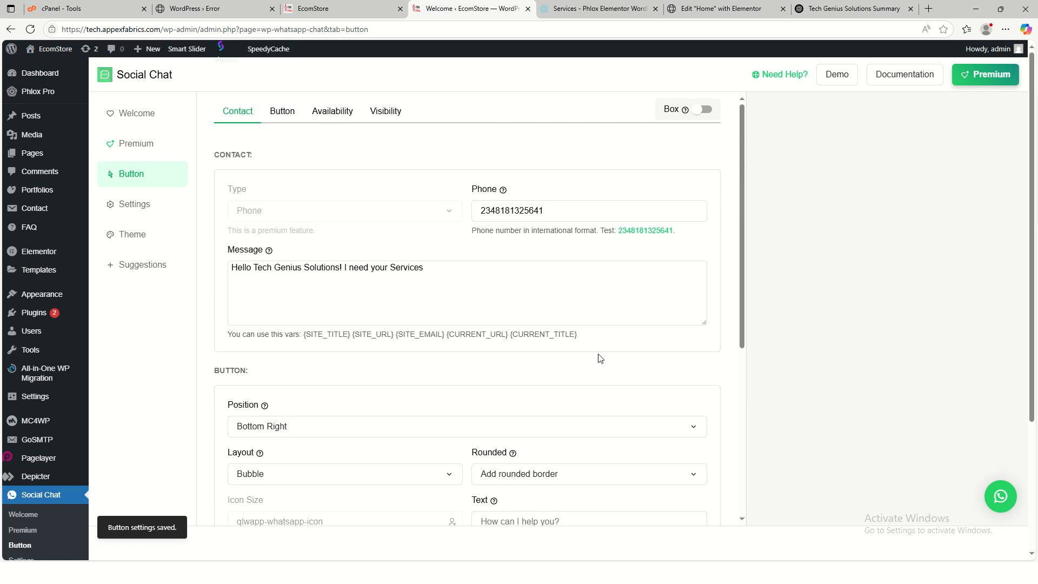
{"action": "scroll", "coordinate": [595, 416], "scroll_direction": "down", "scroll_amount": 5}
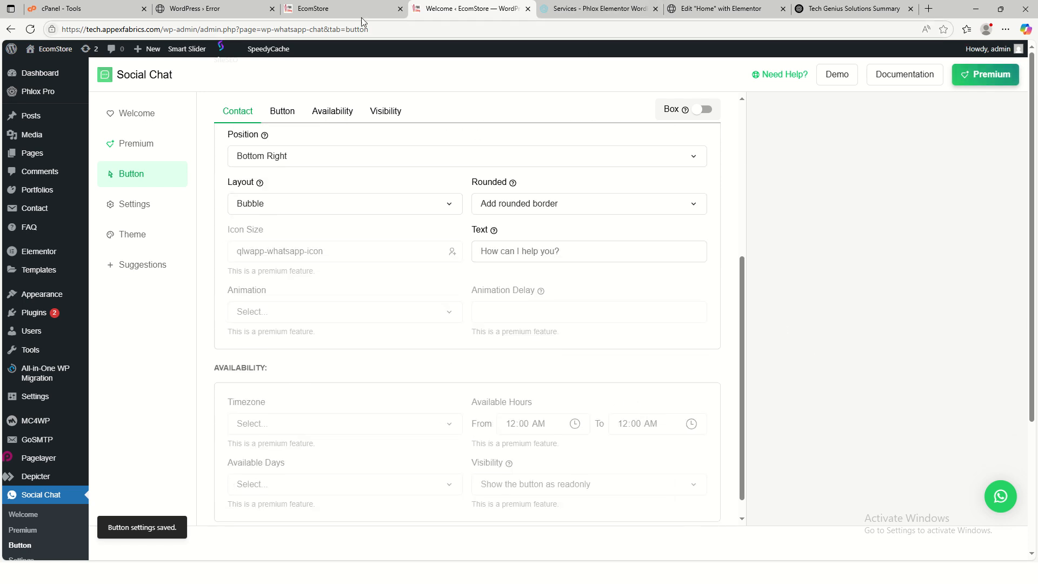
{"action": "left_click", "coordinate": [335, 8]}
{"action": "left_click", "coordinate": [30, 30]}
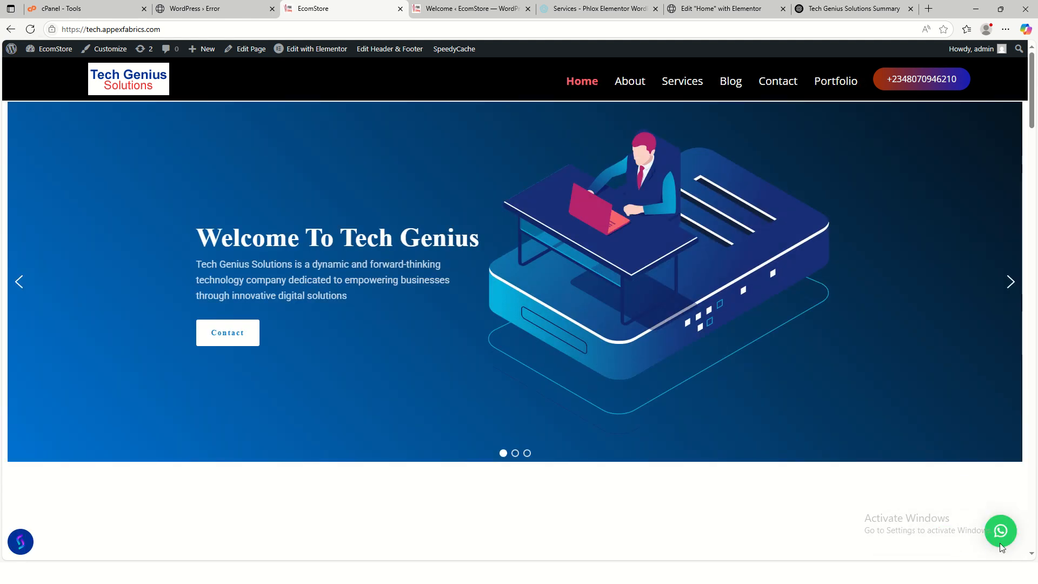
- Set the Social Chat button position to Middle Right and reload the live site
{"action": "scroll", "coordinate": [801, 425], "scroll_direction": "down", "scroll_amount": 15}
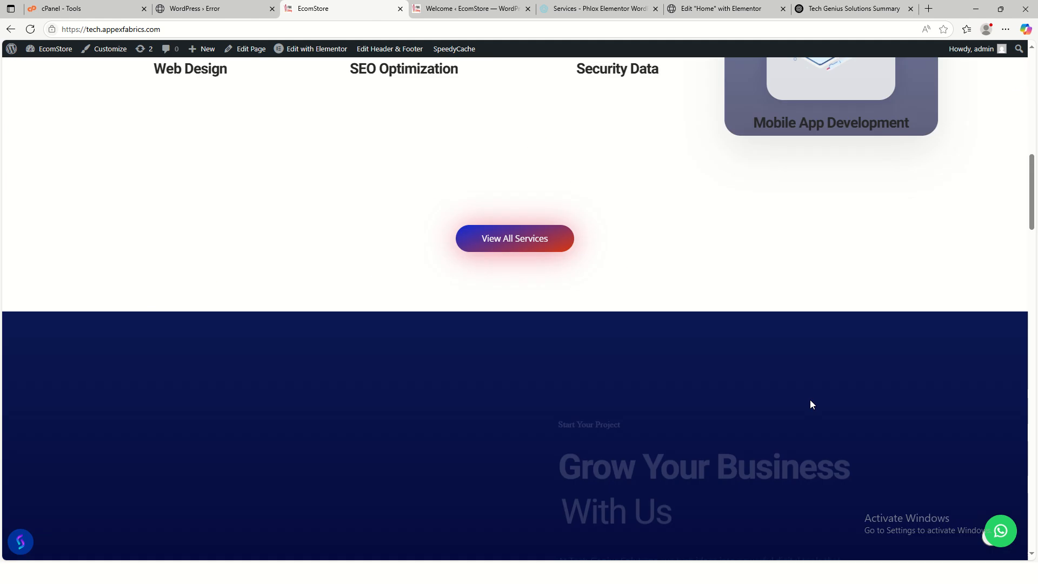
{"action": "scroll", "coordinate": [828, 432], "scroll_direction": "down", "scroll_amount": 10}
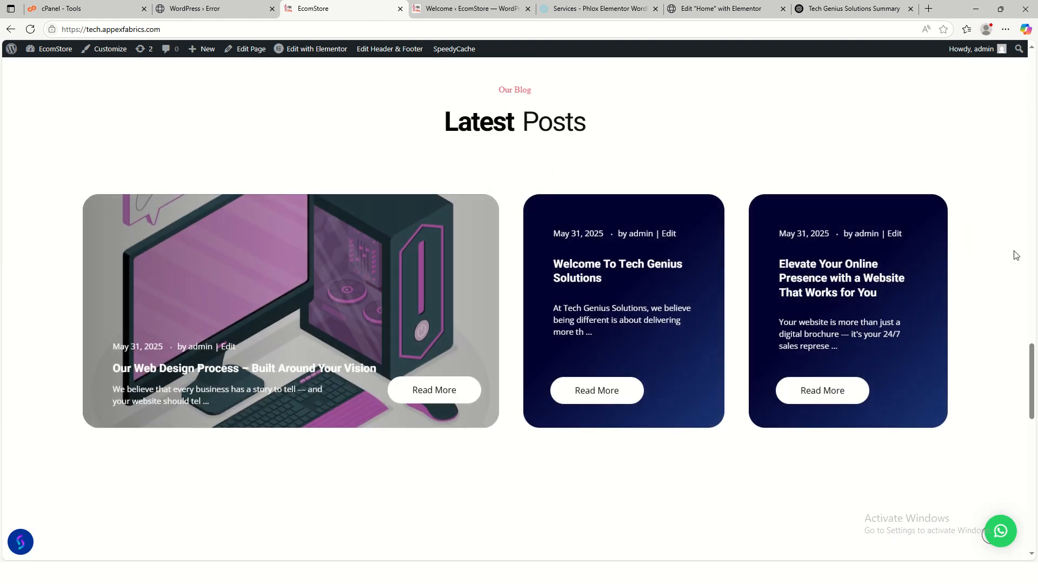
{"action": "left_click", "coordinate": [478, 13]}
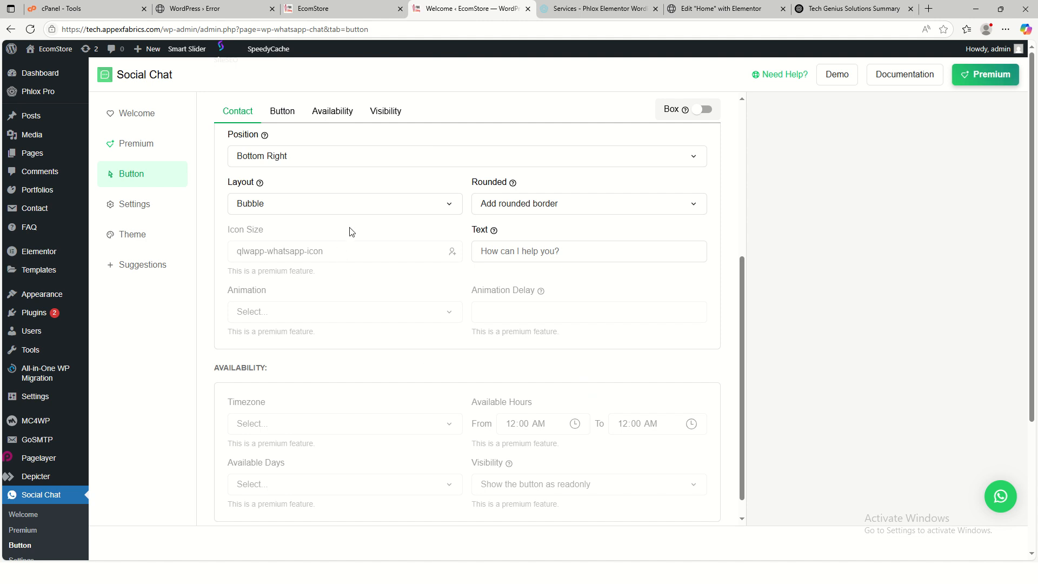
{"action": "scroll", "coordinate": [432, 256], "scroll_direction": "up", "scroll_amount": 5}
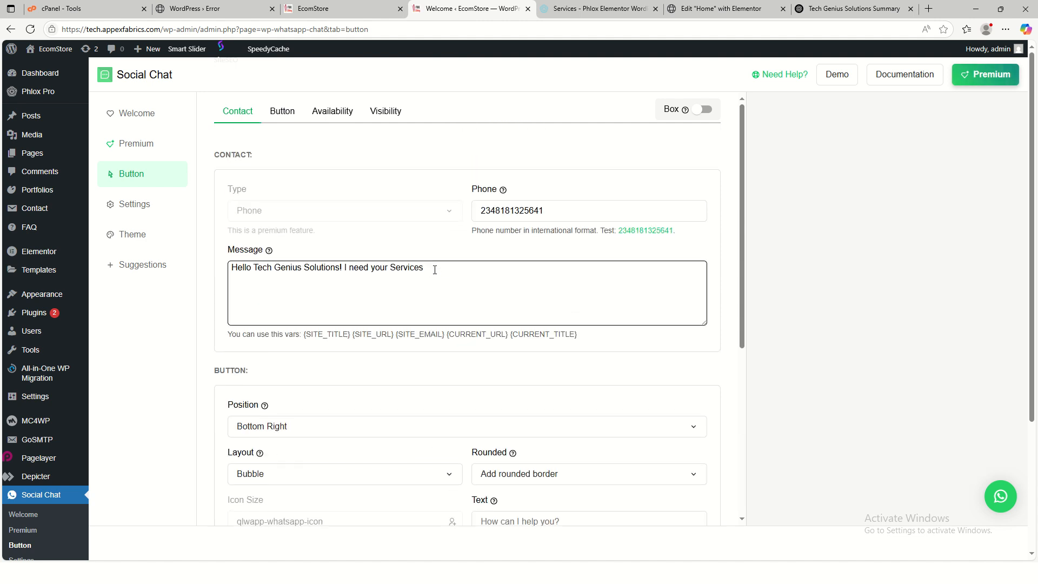
{"action": "scroll", "coordinate": [445, 341], "scroll_direction": "down", "scroll_amount": 2}
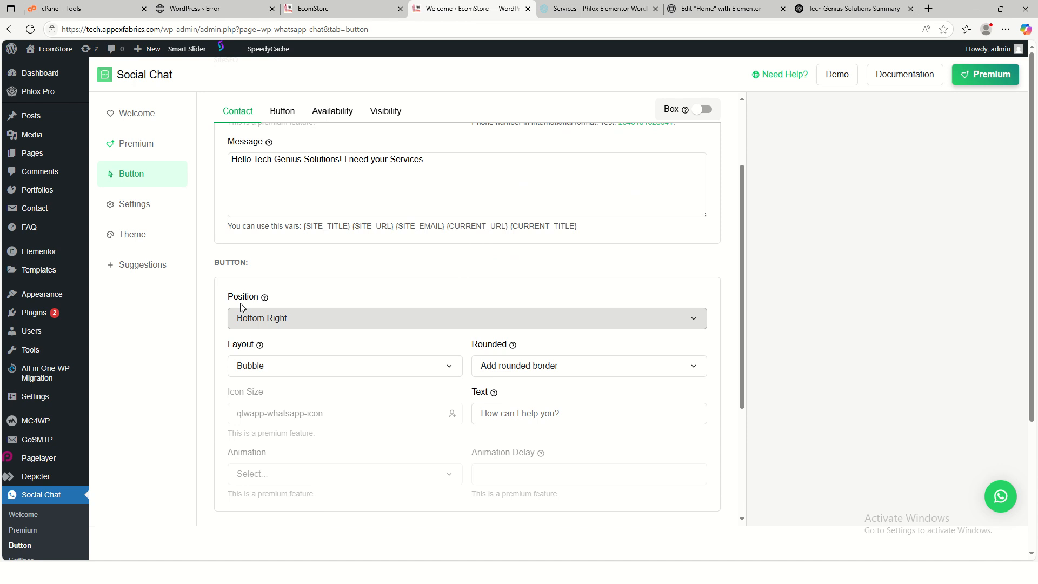
{"action": "left_click", "coordinate": [340, 324]}
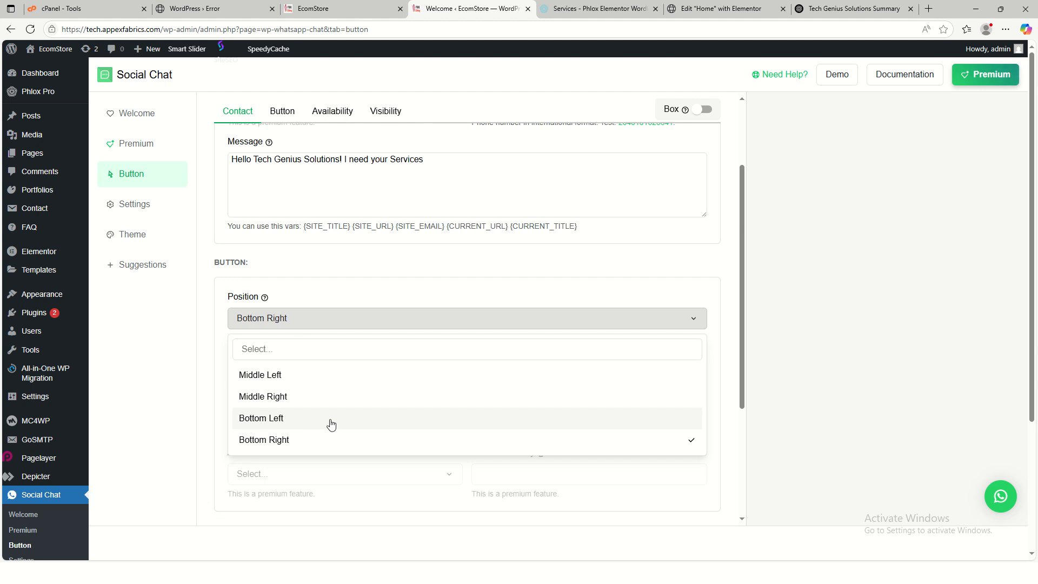
{"action": "left_click", "coordinate": [287, 398]}
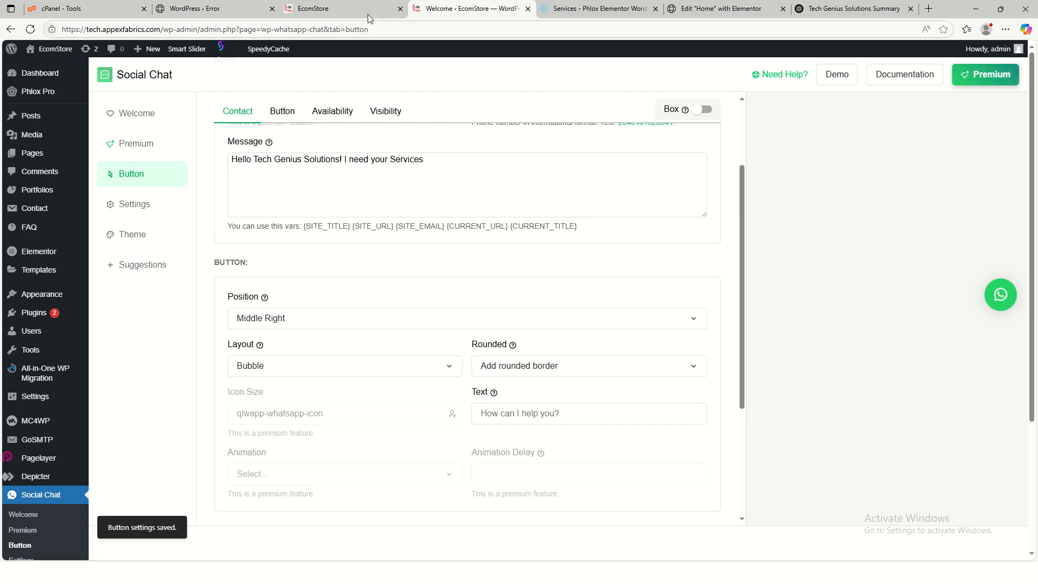
{"action": "left_click", "coordinate": [346, 9]}
{"action": "left_click", "coordinate": [30, 29]}
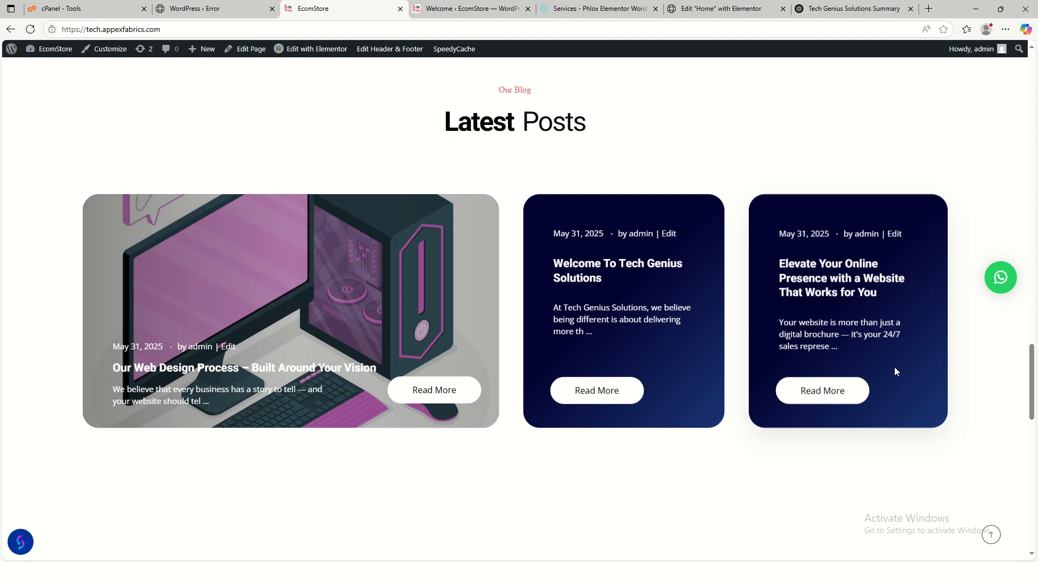
- Scroll through the live home page checking the mid-right WhatsApp bubble, then launch Customize
{"action": "scroll", "coordinate": [605, 389], "scroll_direction": "up", "scroll_amount": 15}
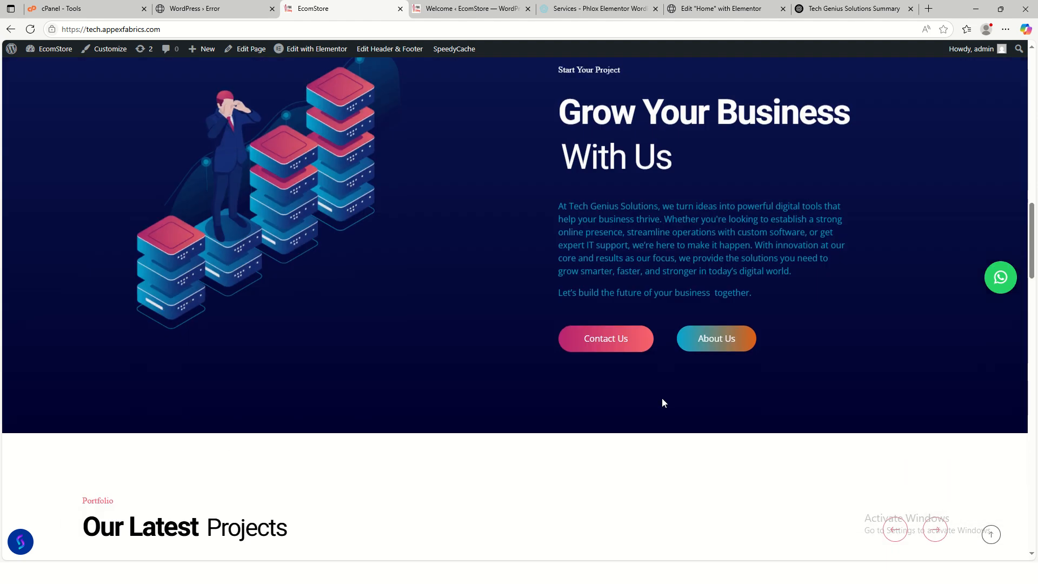
{"action": "scroll", "coordinate": [671, 404], "scroll_direction": "down", "scroll_amount": 12}
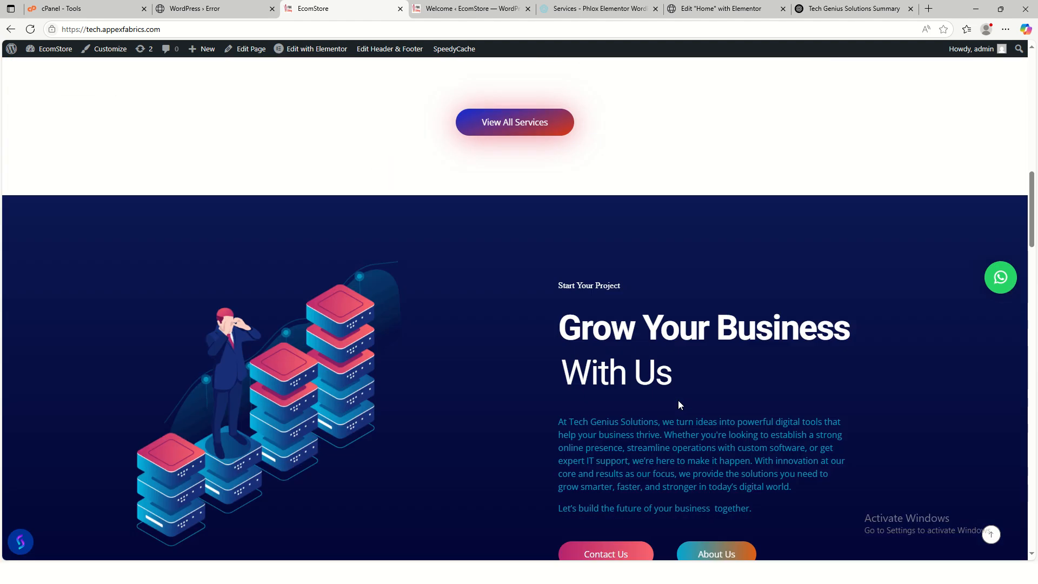
{"action": "scroll", "coordinate": [641, 337], "scroll_direction": "down", "scroll_amount": 20}
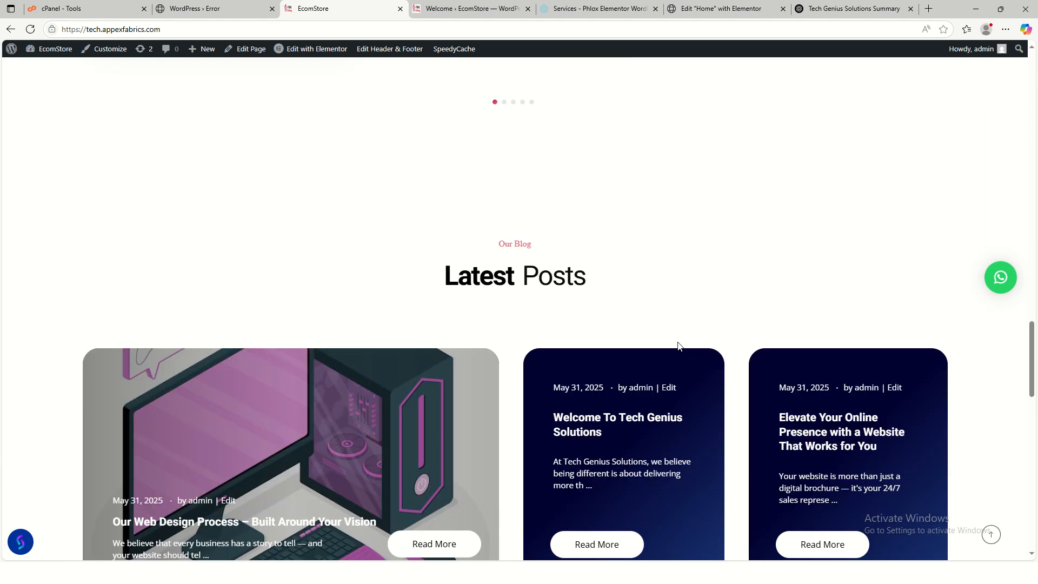
{"action": "scroll", "coordinate": [681, 347], "scroll_direction": "down", "scroll_amount": 5}
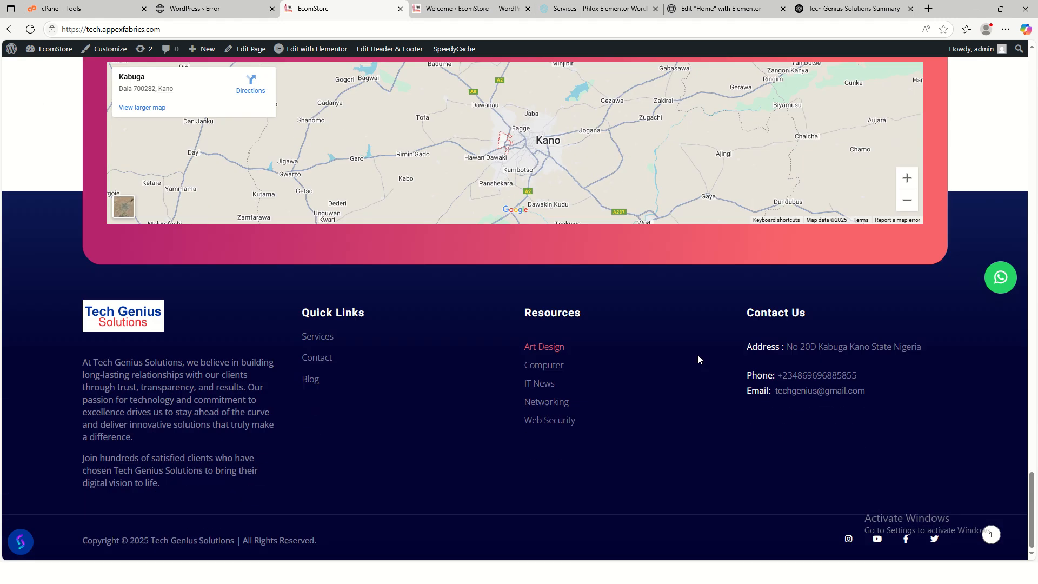
{"action": "left_click", "coordinate": [992, 537]}
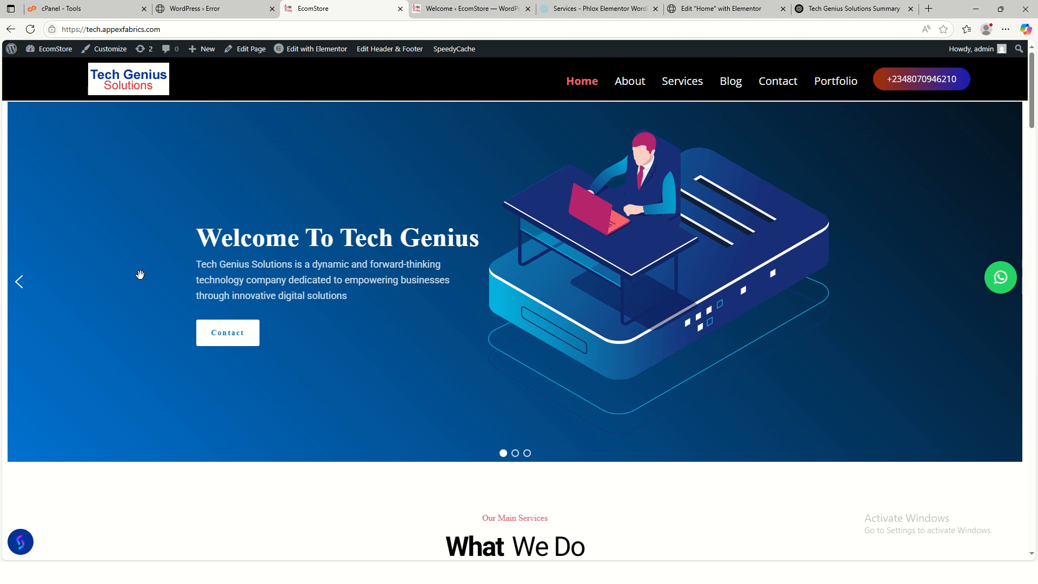
{"action": "scroll", "coordinate": [274, 292], "scroll_direction": "down", "scroll_amount": 15}
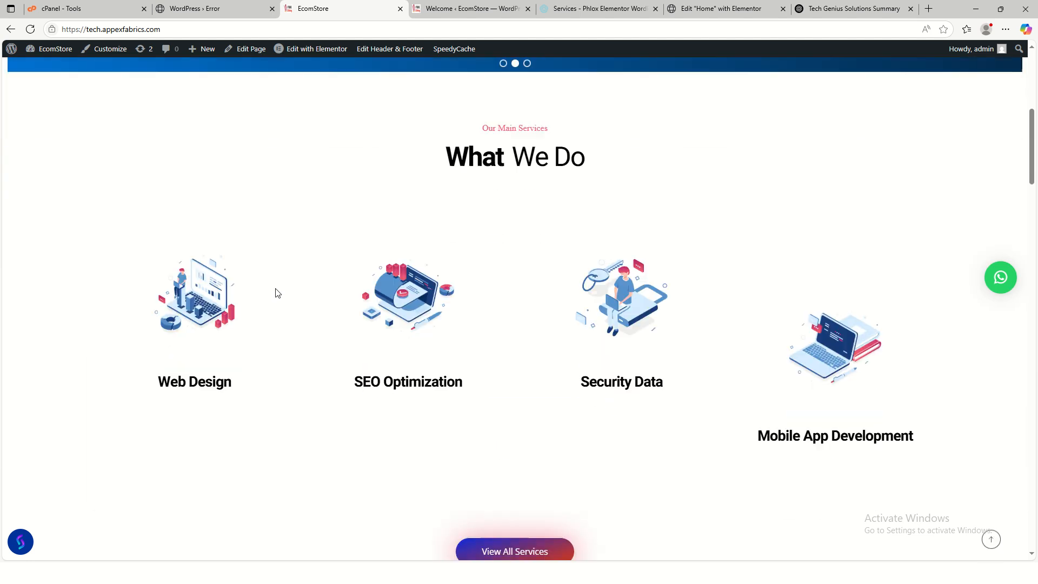
{"action": "scroll", "coordinate": [554, 388], "scroll_direction": "down", "scroll_amount": 4}
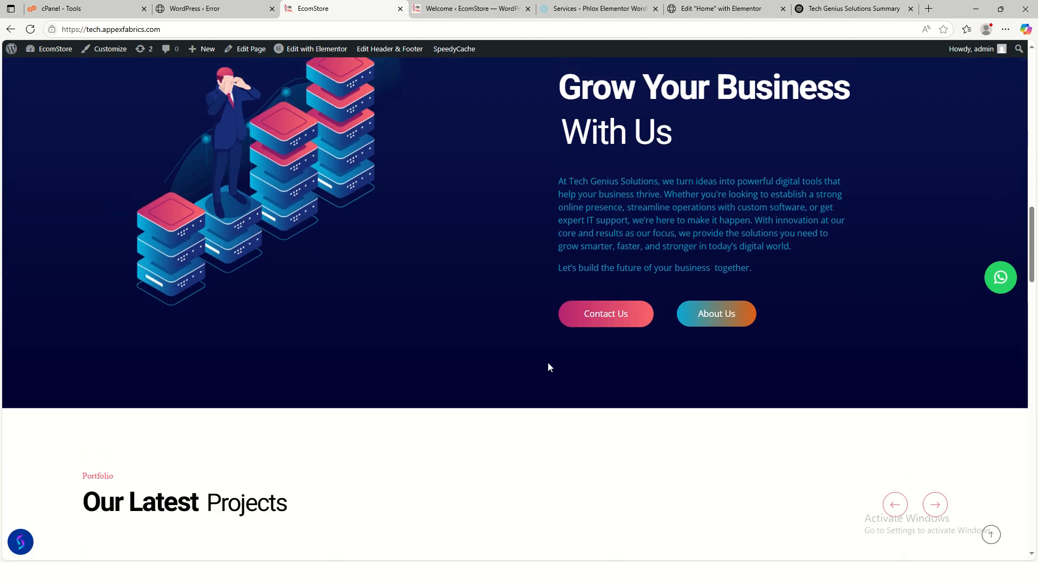
{"action": "scroll", "coordinate": [548, 362], "scroll_direction": "up", "scroll_amount": 13}
{"action": "scroll", "coordinate": [537, 353], "scroll_direction": "up", "scroll_amount": 6}
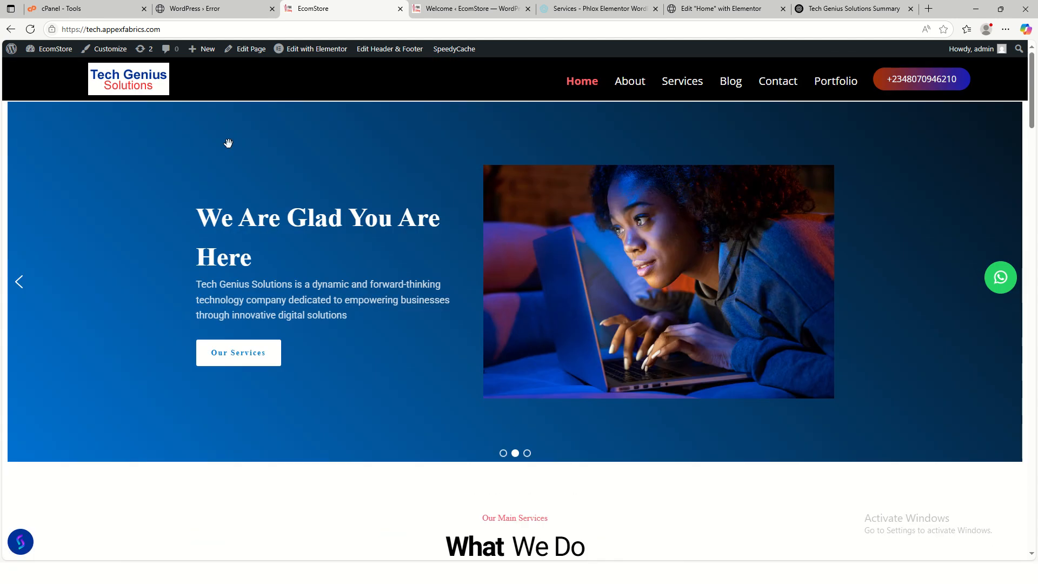
{"action": "left_click", "coordinate": [106, 49]}
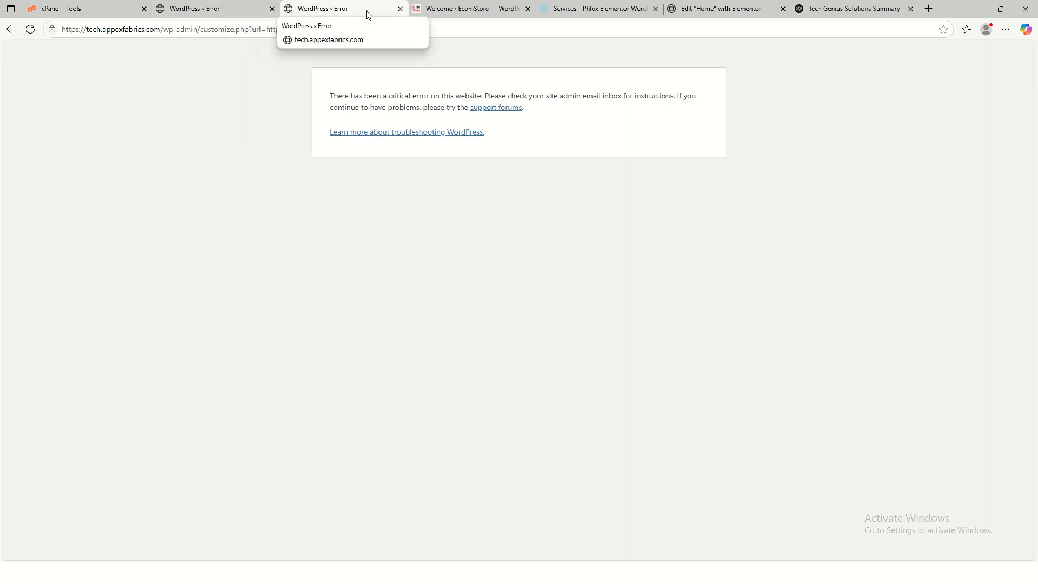
- Close the WordPress error, Social Chat, Services, Home editor and ChatGPT tabs, leaving cPanel Tools
{"action": "left_click", "coordinate": [400, 10]}
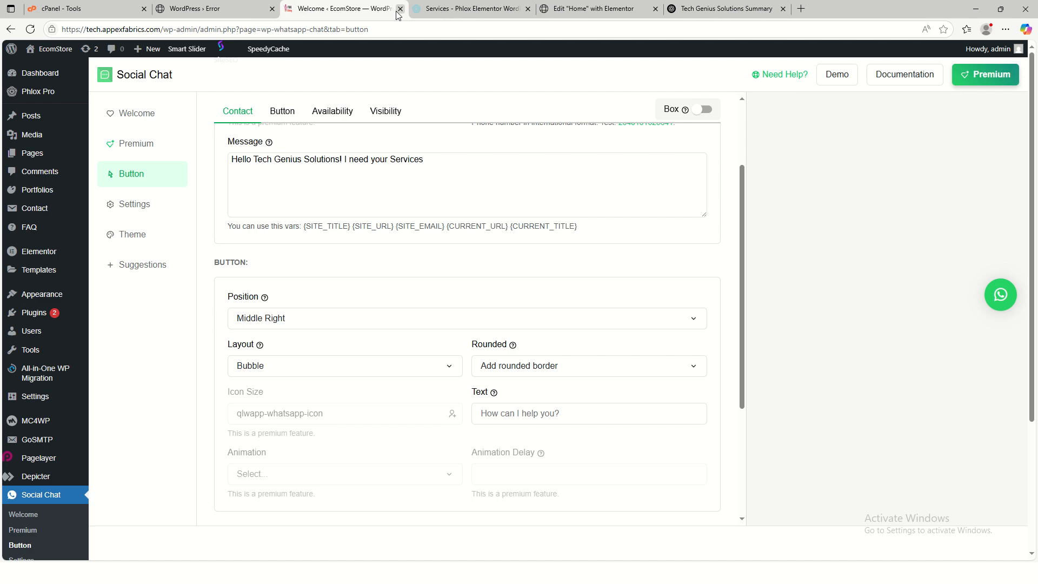
{"action": "left_click", "coordinate": [400, 8]}
{"action": "left_click", "coordinate": [400, 8]}
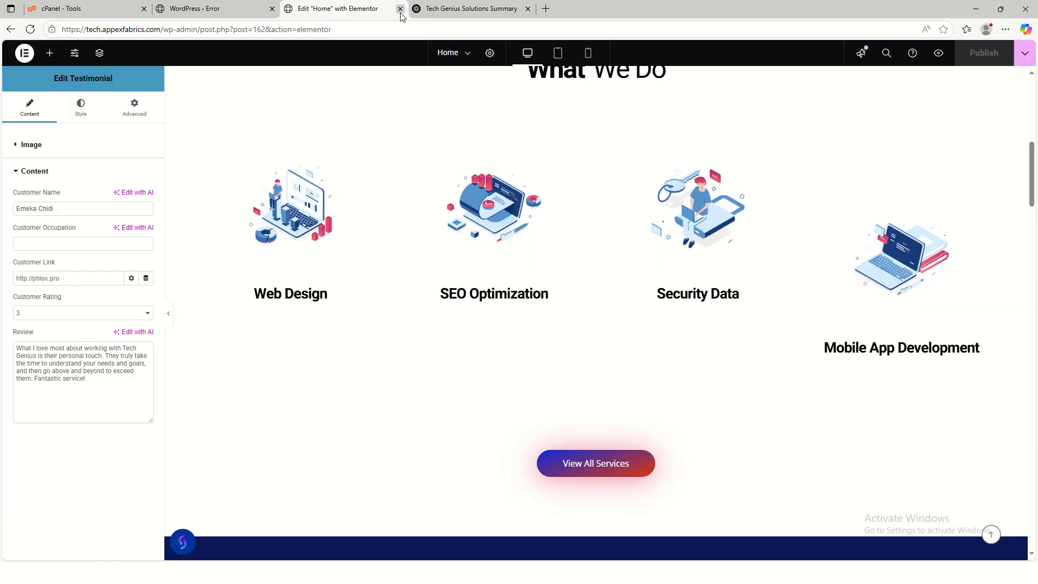
{"action": "left_click", "coordinate": [400, 9]}
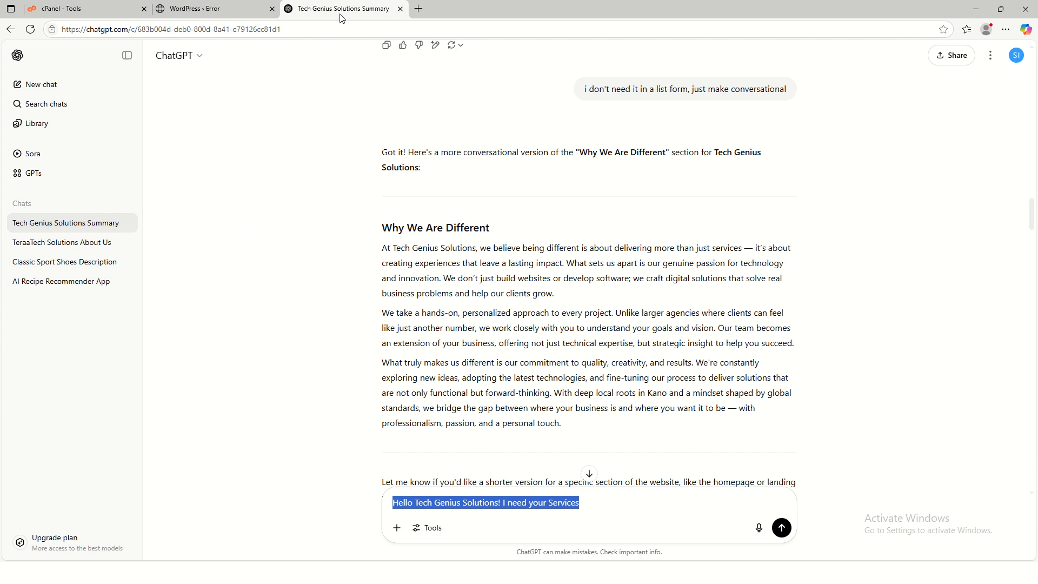
{"action": "left_click", "coordinate": [400, 9]}
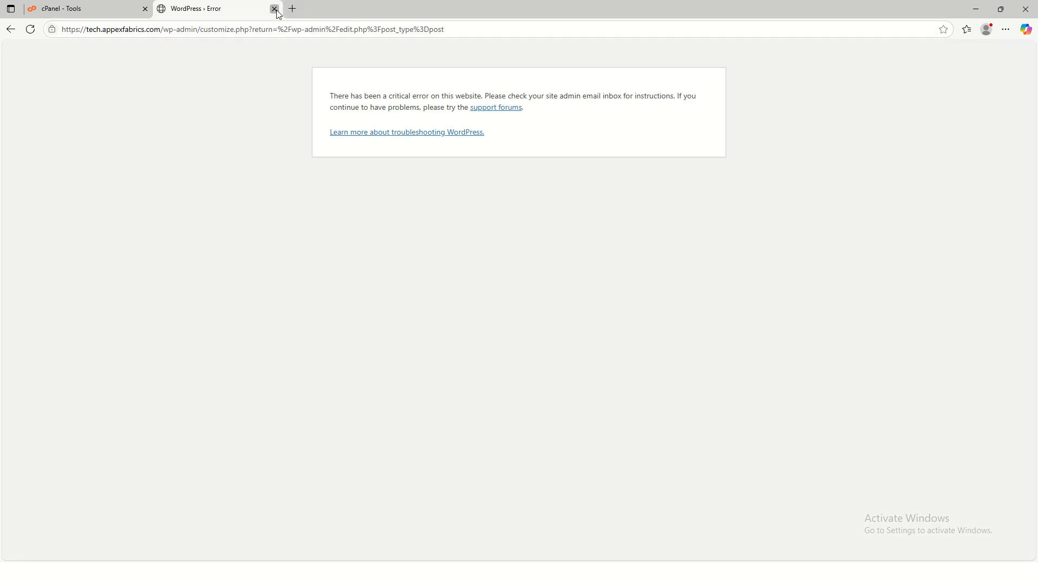
{"action": "left_click", "coordinate": [274, 9]}
- Open WordPress Manager by Softaculous and log in to the tech.appexfabrics.com WordPress admin
{"action": "left_click", "coordinate": [44, 104]}
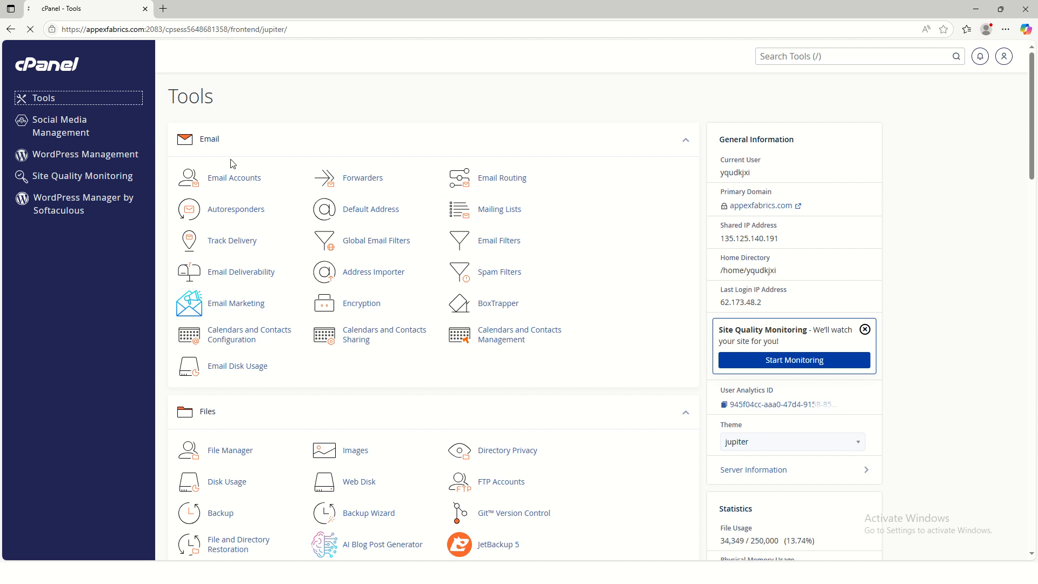
{"action": "scroll", "coordinate": [380, 346], "scroll_direction": "down", "scroll_amount": 2}
{"action": "scroll", "coordinate": [381, 346], "scroll_direction": "down", "scroll_amount": 18}
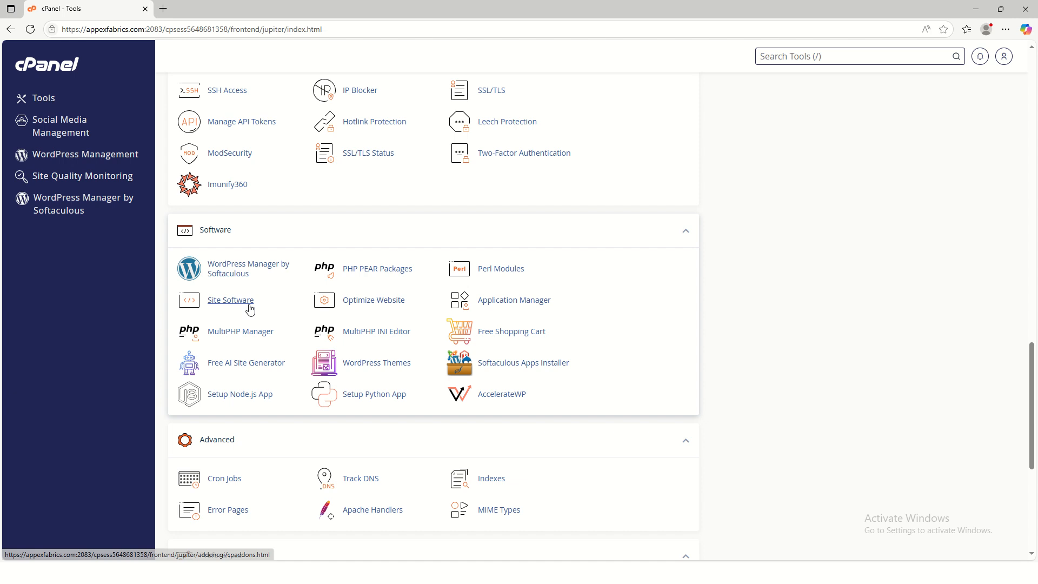
{"action": "left_click", "coordinate": [76, 211]}
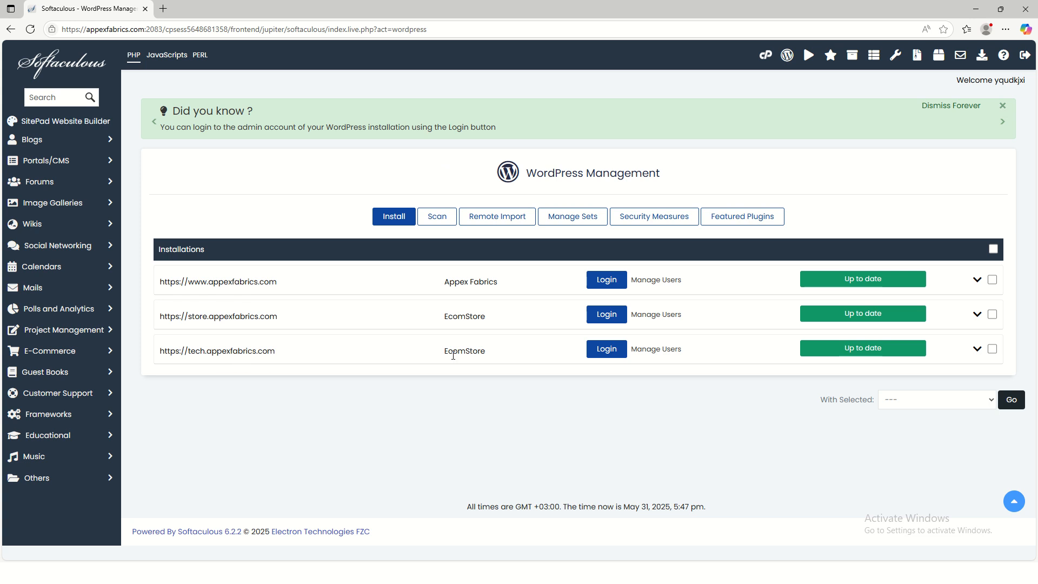
{"action": "left_click", "coordinate": [607, 358]}
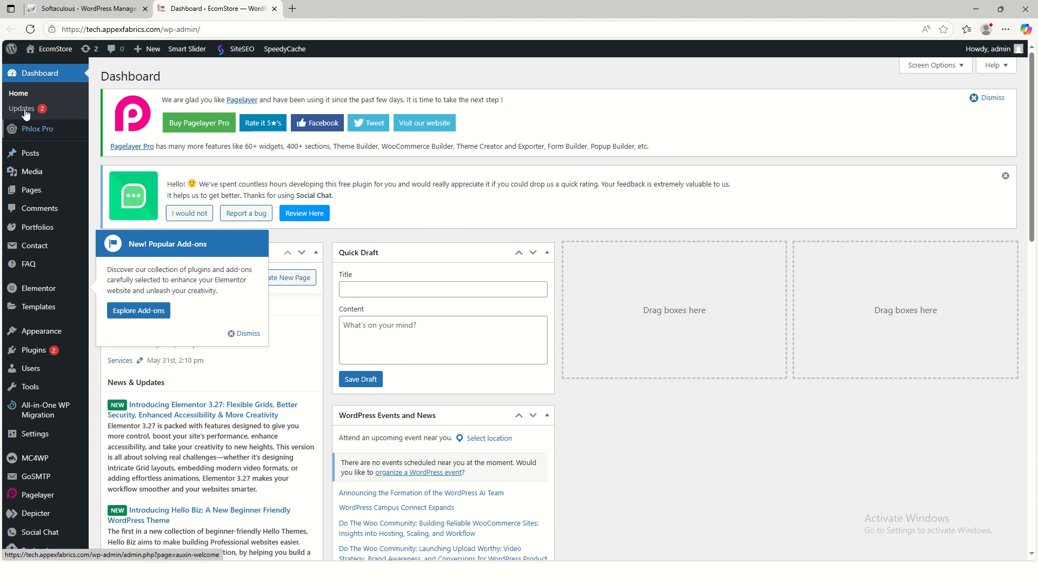
- Go to Settings > General in the WordPress admin sidebar
{"action": "mouse_move", "coordinate": [45, 198]}
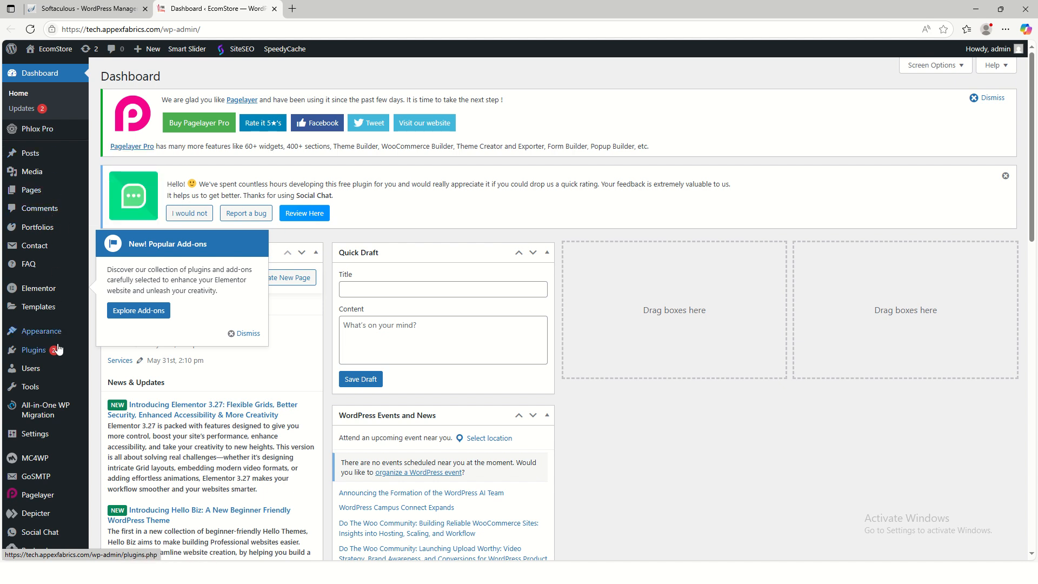
{"action": "mouse_move", "coordinate": [59, 337]}
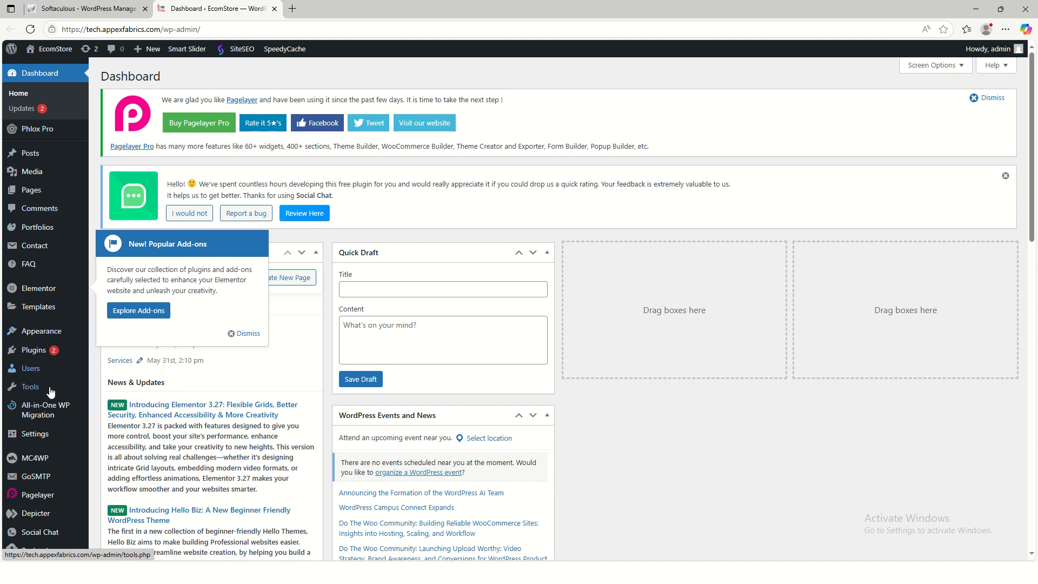
{"action": "scroll", "coordinate": [43, 465], "scroll_direction": "down", "scroll_amount": 3}
{"action": "mouse_move", "coordinate": [43, 381]}
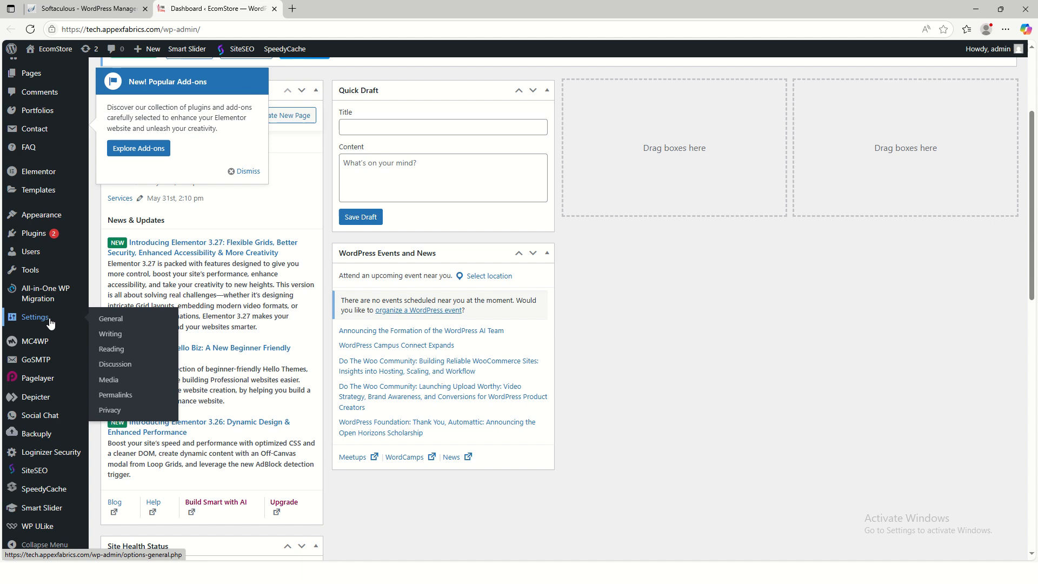
{"action": "left_click", "coordinate": [119, 319]}
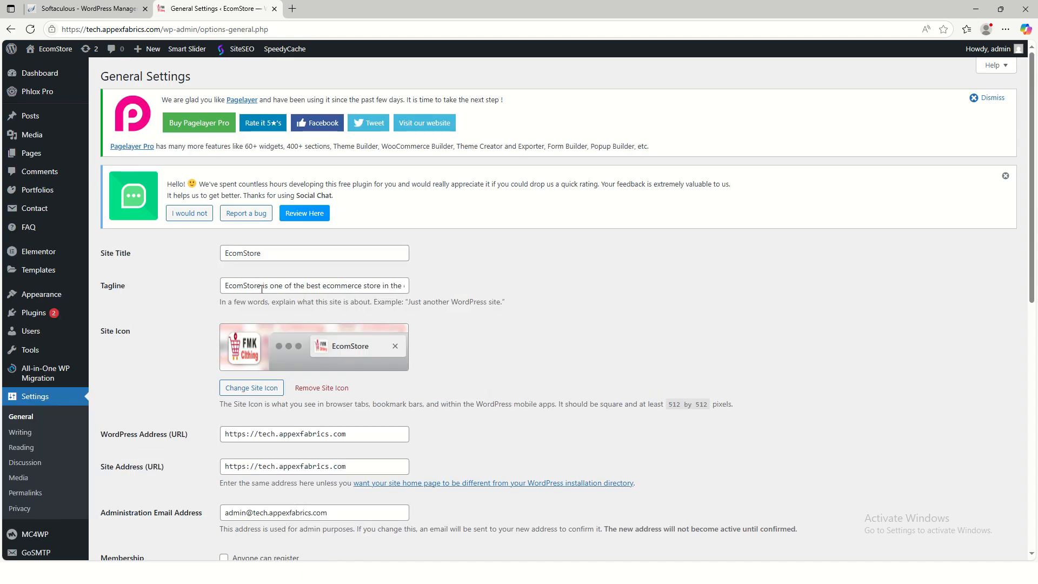
- Change the Site Title from EcomStore to TechGenius
{"action": "left_click_drag", "start_coordinate": [262, 253], "coordinate": [222, 254]}
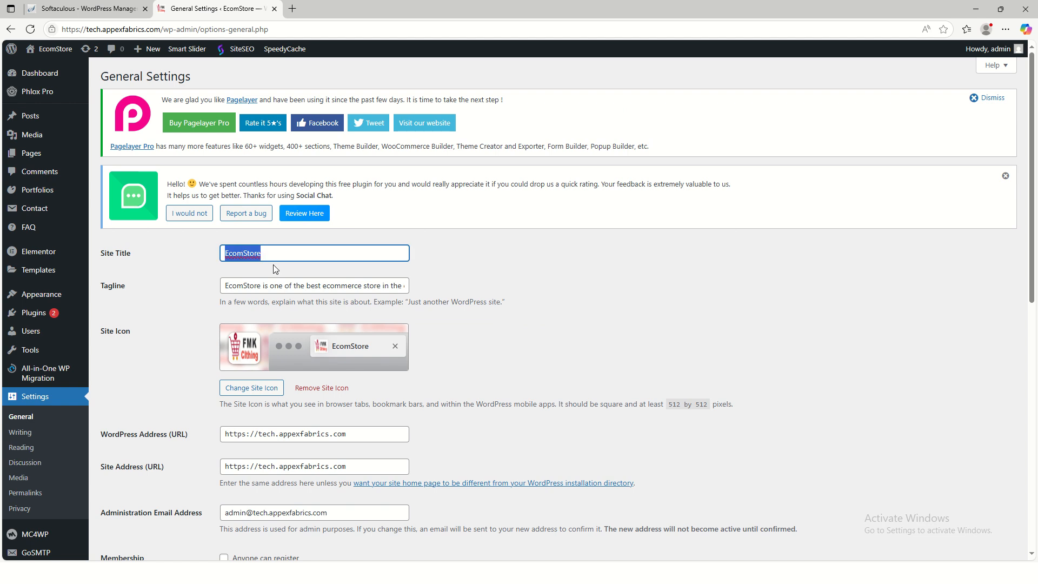
{"action": "type", "text": "Tec"}
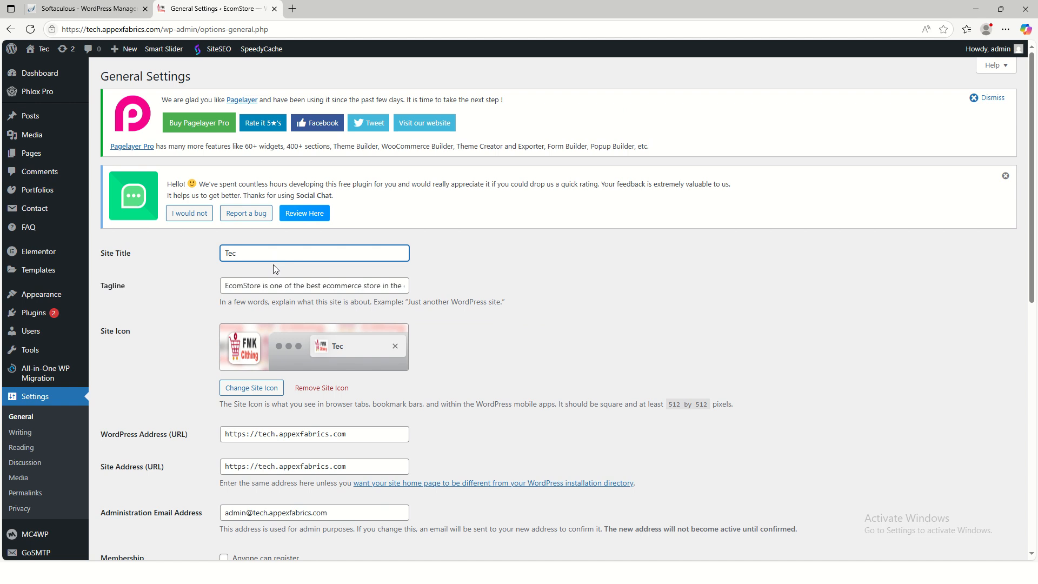
{"action": "key", "text": "BackSpace"}
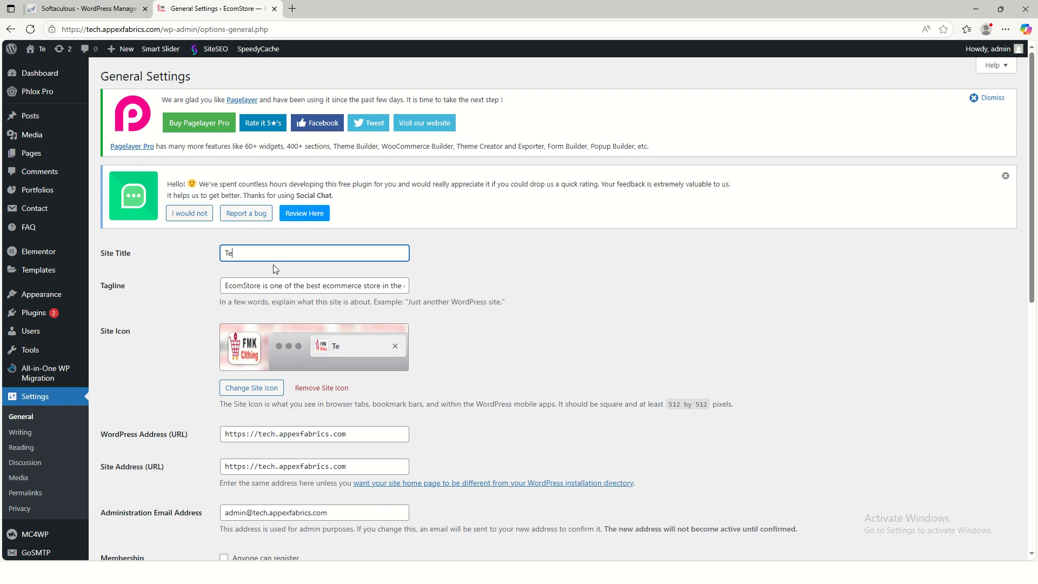
{"action": "type", "text": "ch"}
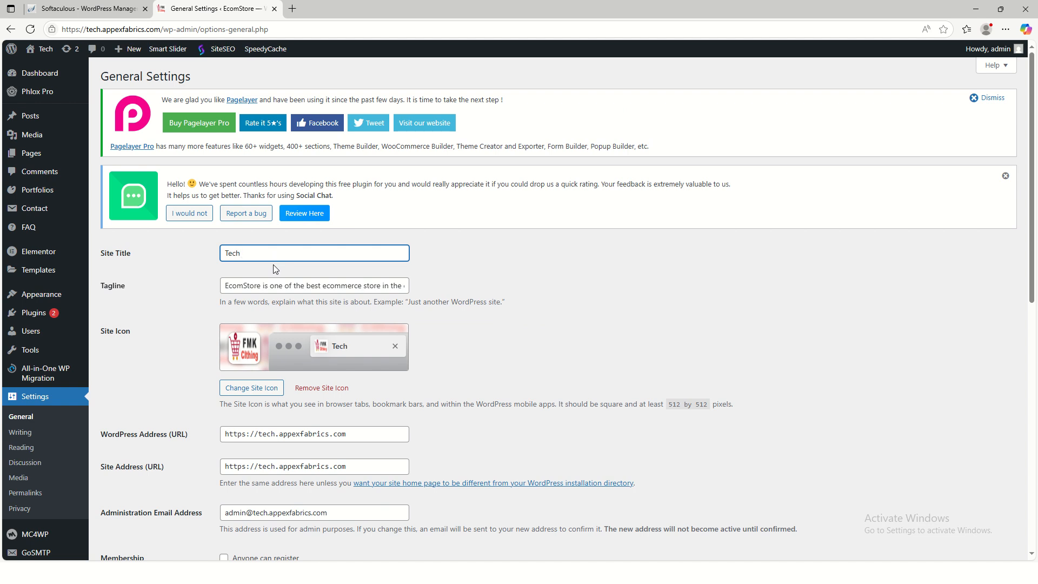
{"action": "type", "text": "Genius"}
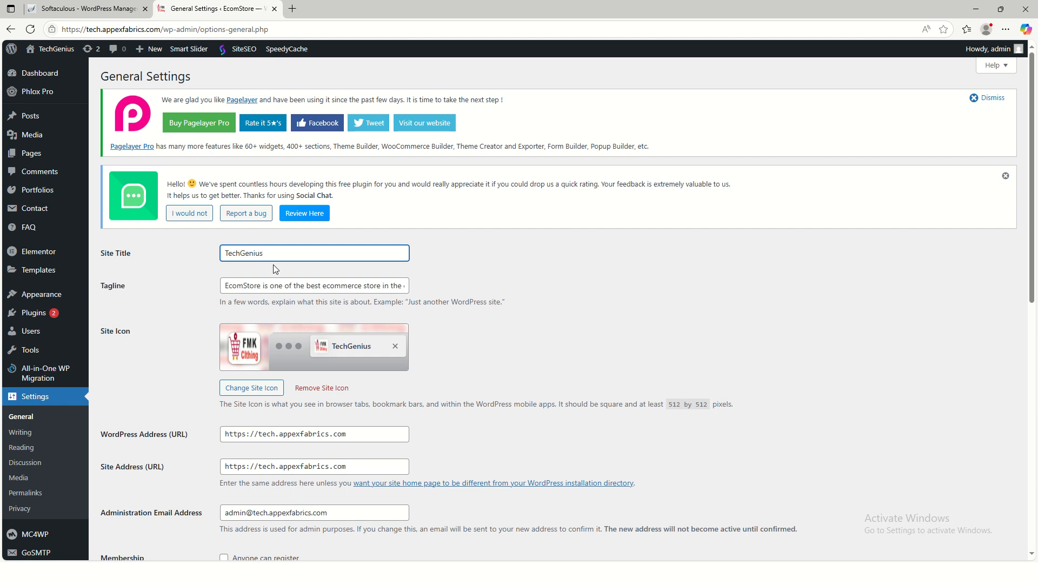
- Replace the tagline with 'Tech Genius is one of the best Web design agency in the city of Kano Nigeria'
{"action": "left_click", "coordinate": [263, 285]}
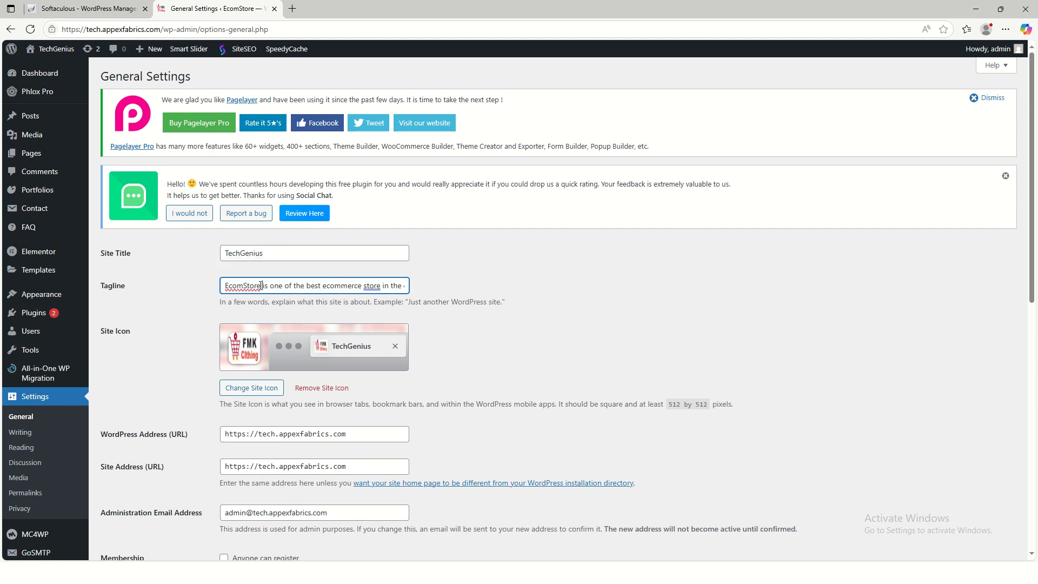
{"action": "key", "text": "ctrl+a"}
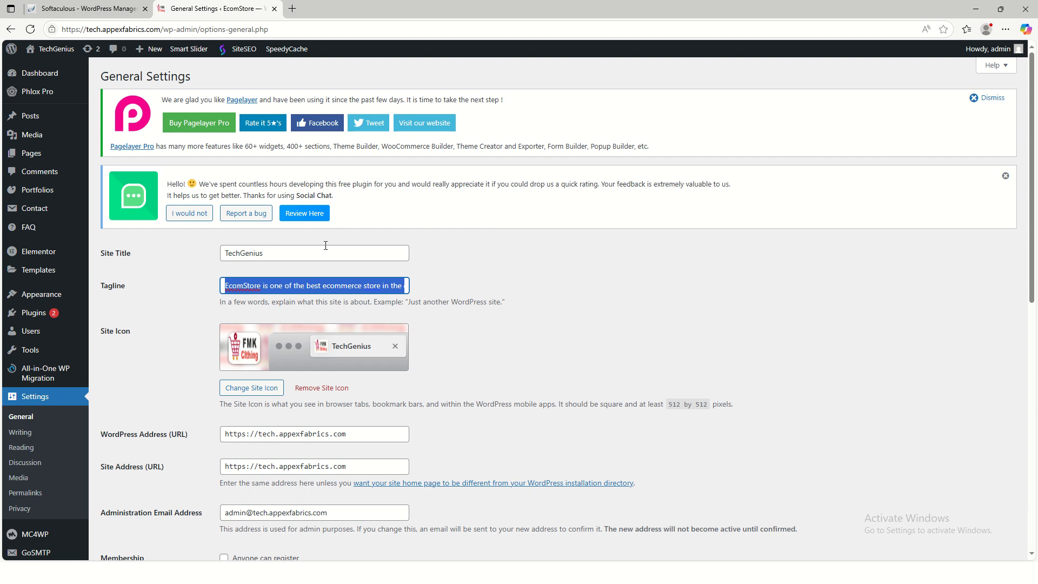
{"action": "type", "text": "Tech Genius"}
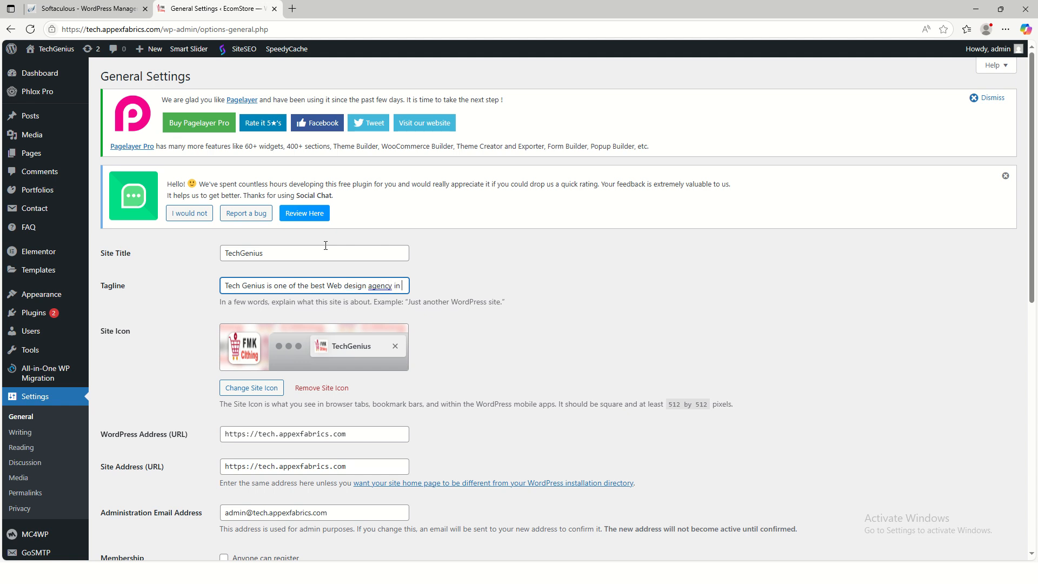
{"action": "type", "text": "the city of"}
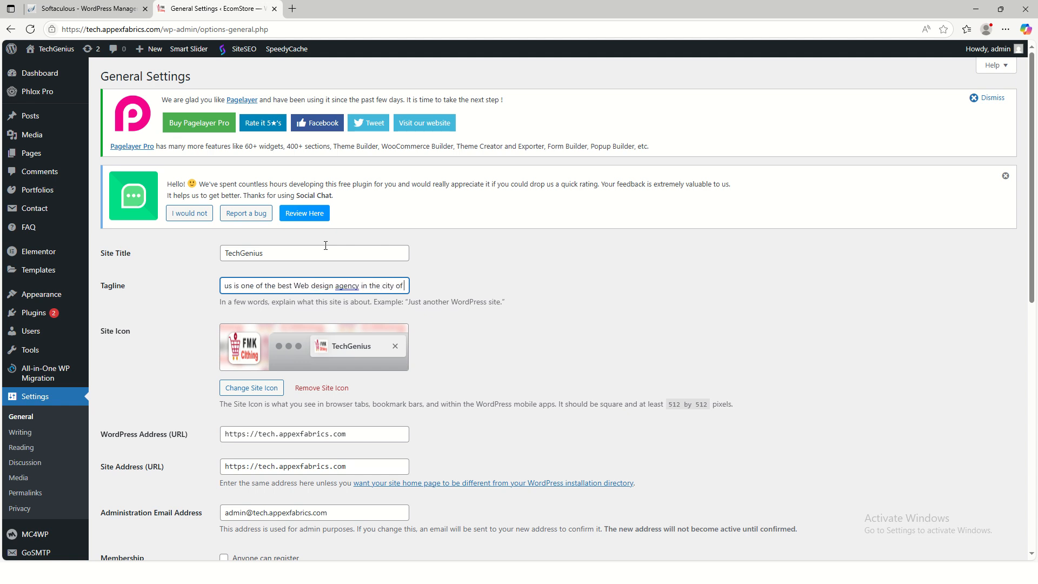
{"action": "type", "text": " Kand"}
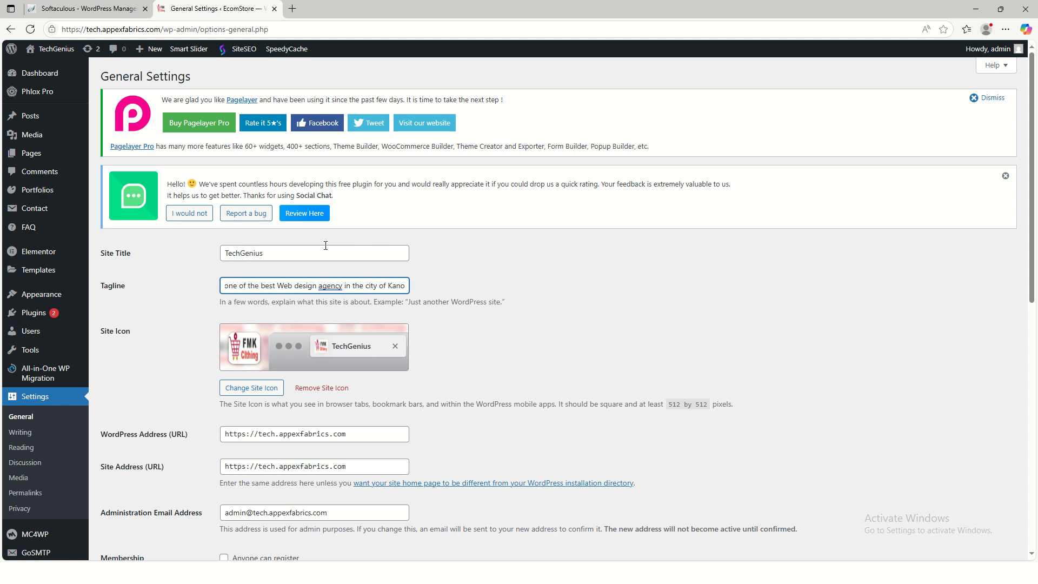
{"action": "type", "text": " Nigeria"}
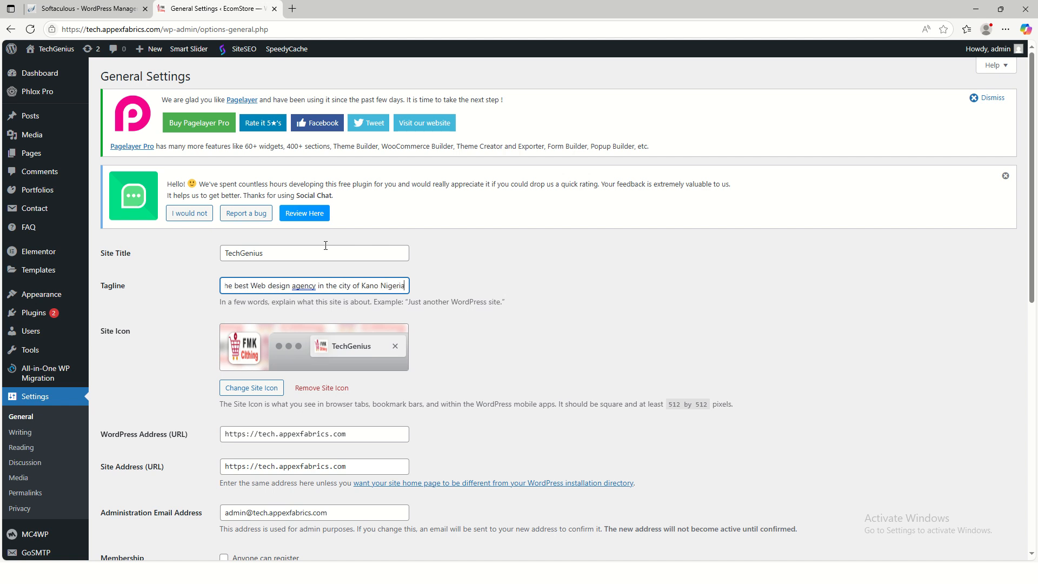
- Set the Tech Genius Solutions image as the site icon with the default crop
{"action": "left_click", "coordinate": [390, 346]}
{"action": "scroll", "coordinate": [292, 352], "scroll_direction": "down", "scroll_amount": 1}
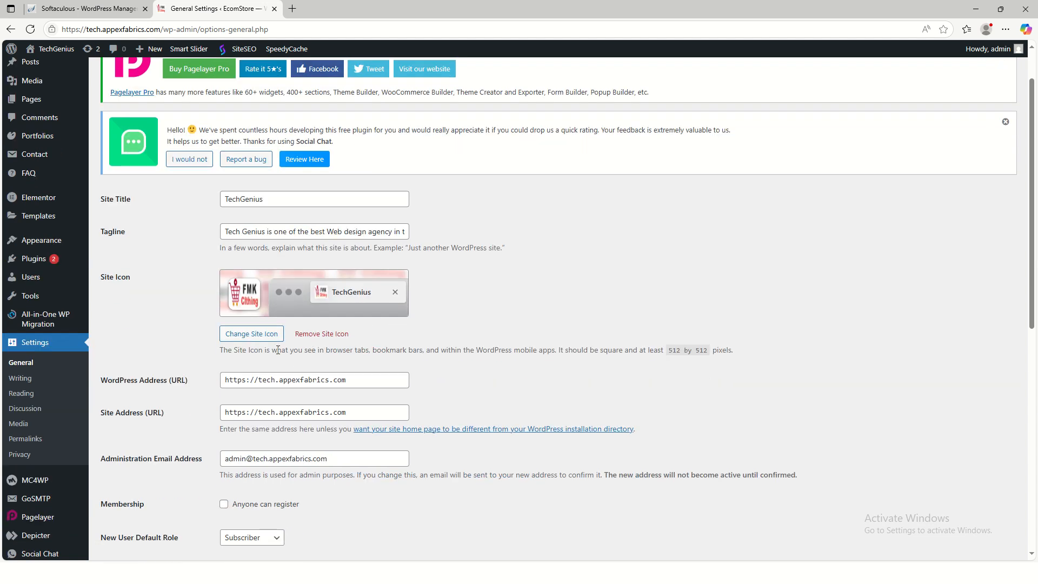
{"action": "left_click", "coordinate": [240, 333]}
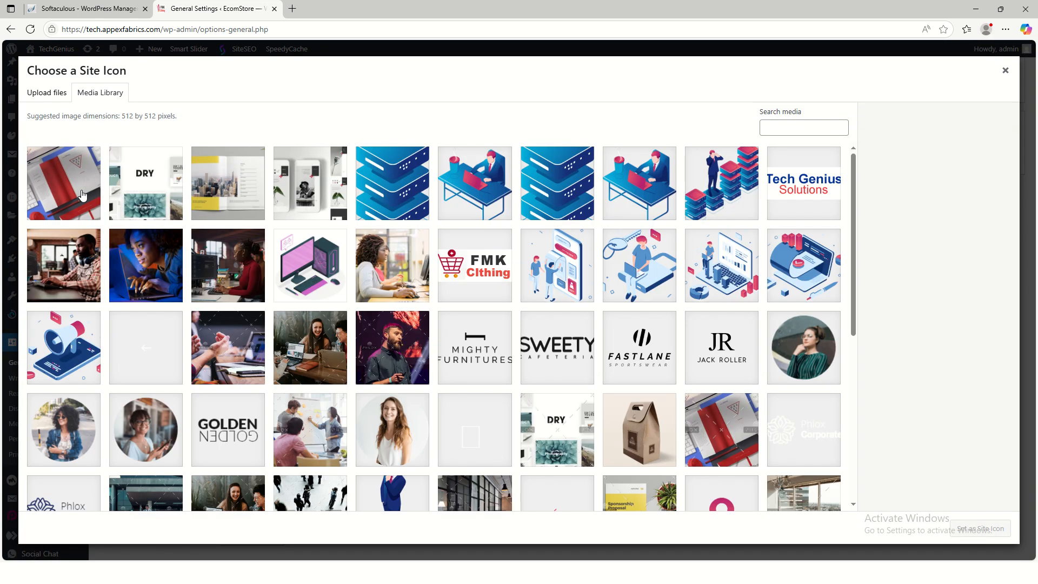
{"action": "scroll", "coordinate": [457, 379], "scroll_direction": "down", "scroll_amount": 1}
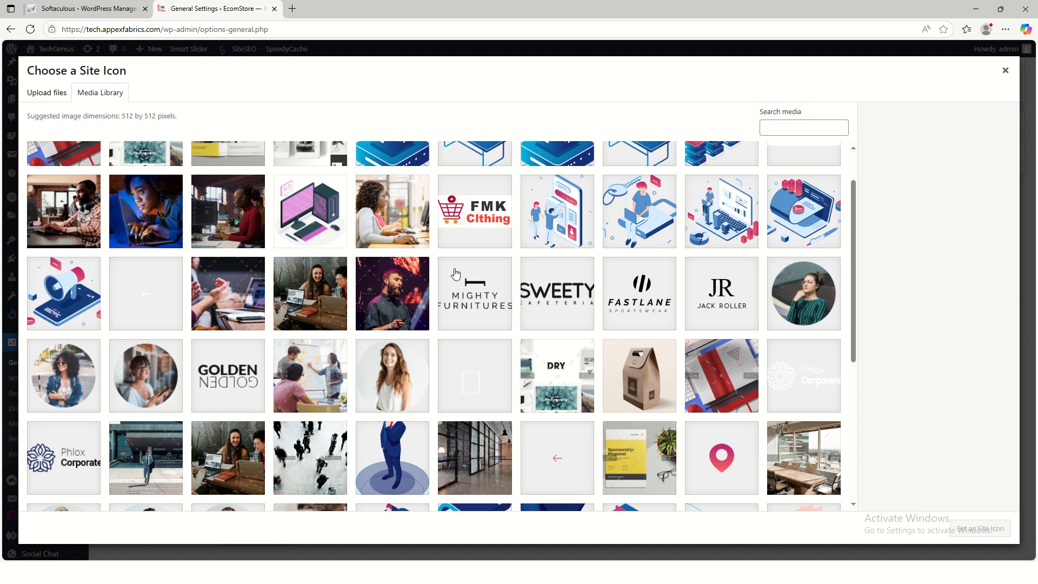
{"action": "scroll", "coordinate": [242, 323], "scroll_direction": "up", "scroll_amount": 1}
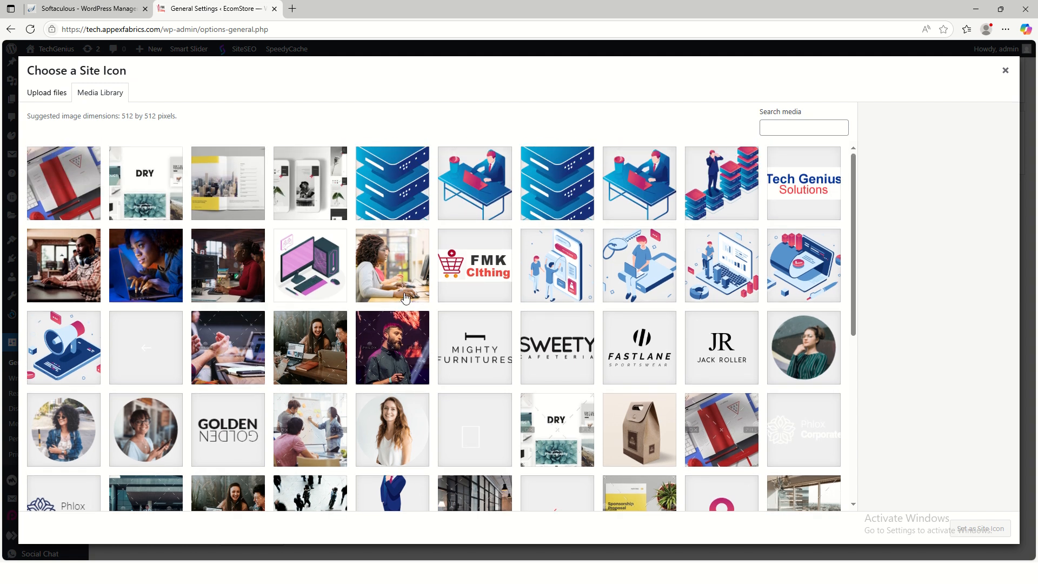
{"action": "left_click", "coordinate": [779, 194]}
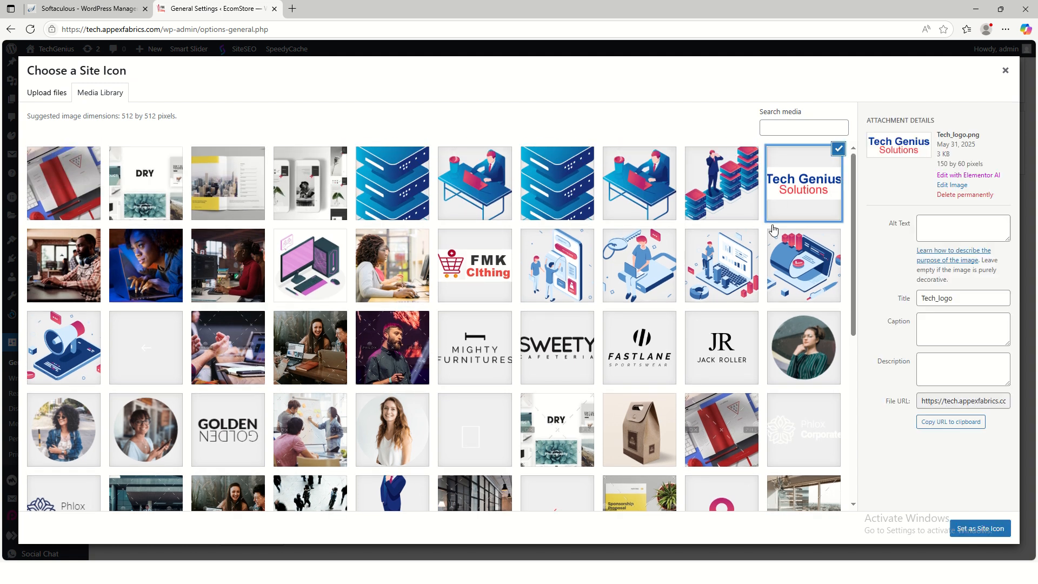
{"action": "left_click", "coordinate": [967, 527]}
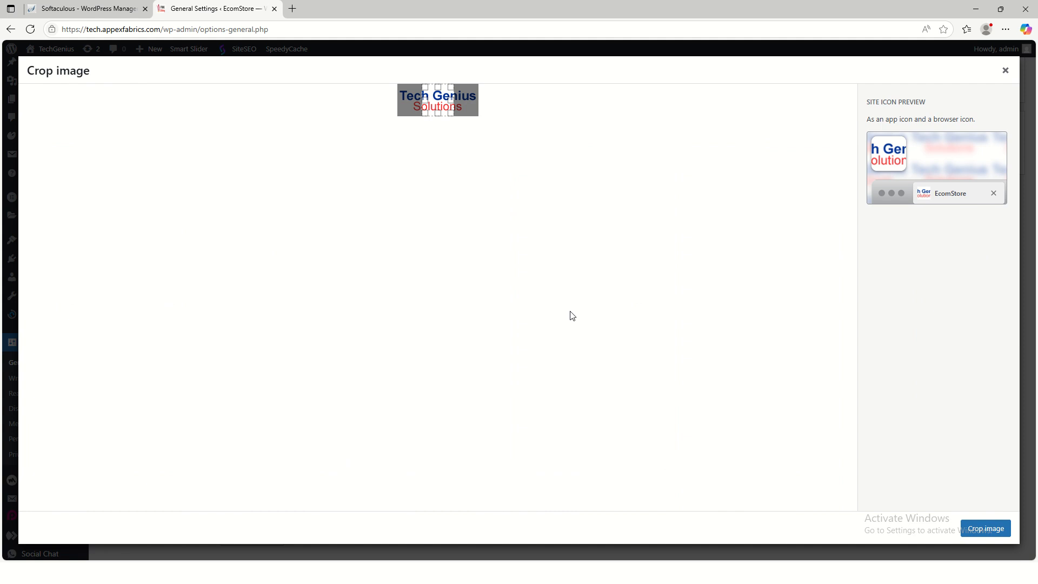
{"action": "left_click", "coordinate": [982, 529]}
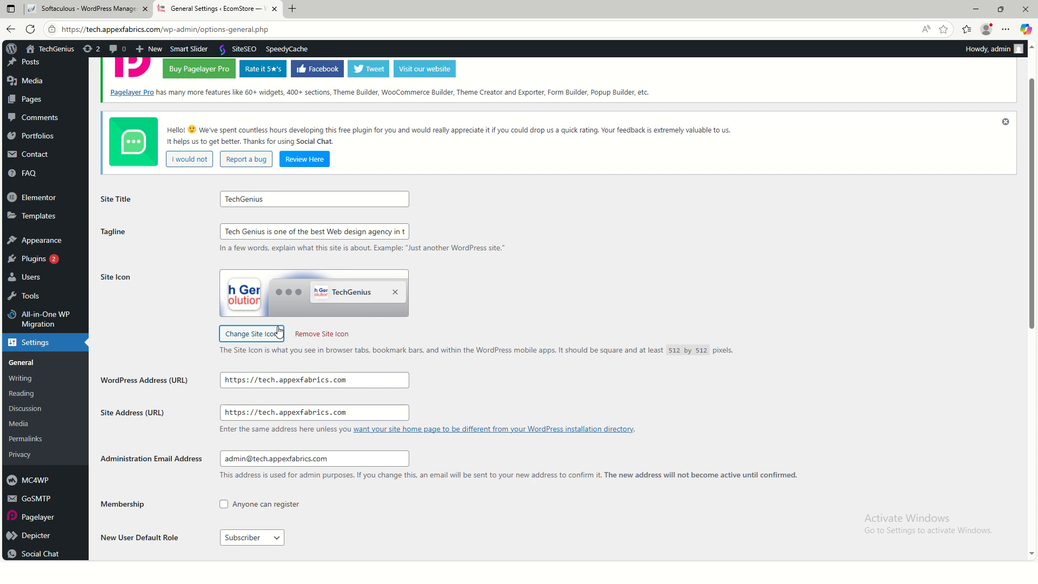
- Reselect the Tech Genius Solutions logo and shift the crop onto its left 'Tech' portion
{"action": "left_click", "coordinate": [246, 333]}
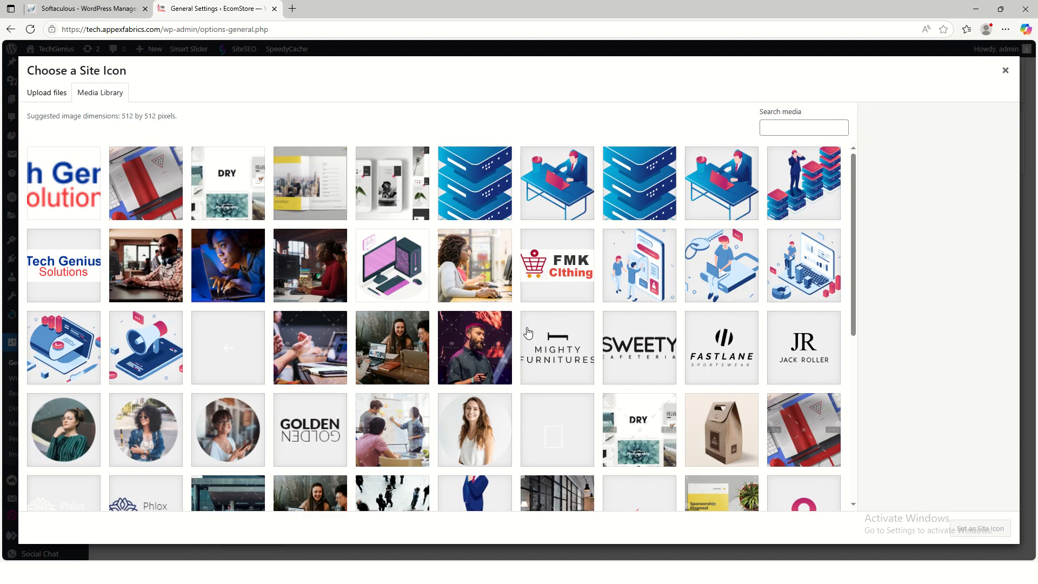
{"action": "left_click", "coordinate": [82, 288]}
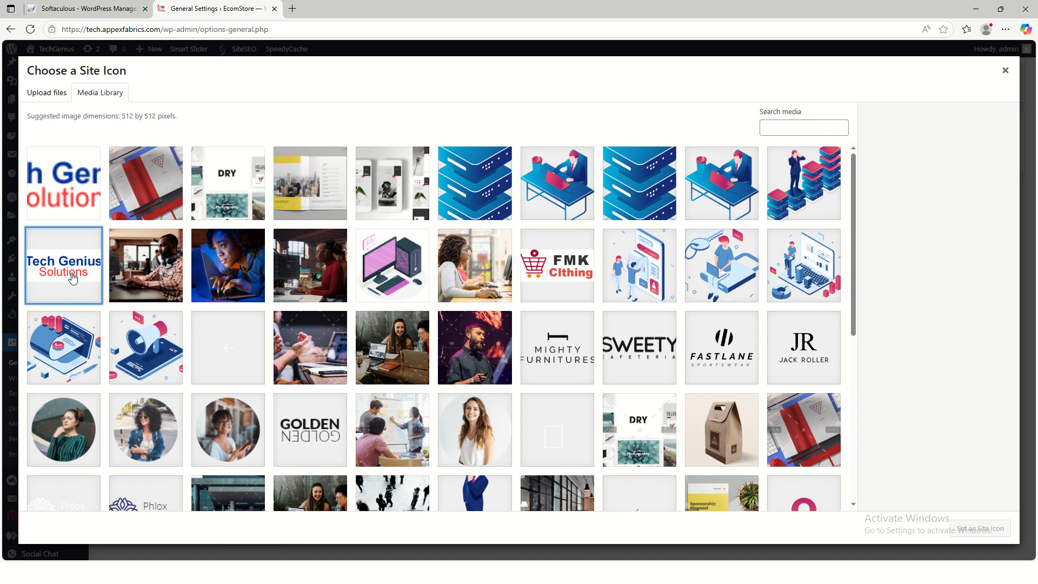
{"action": "left_click", "coordinate": [974, 532]}
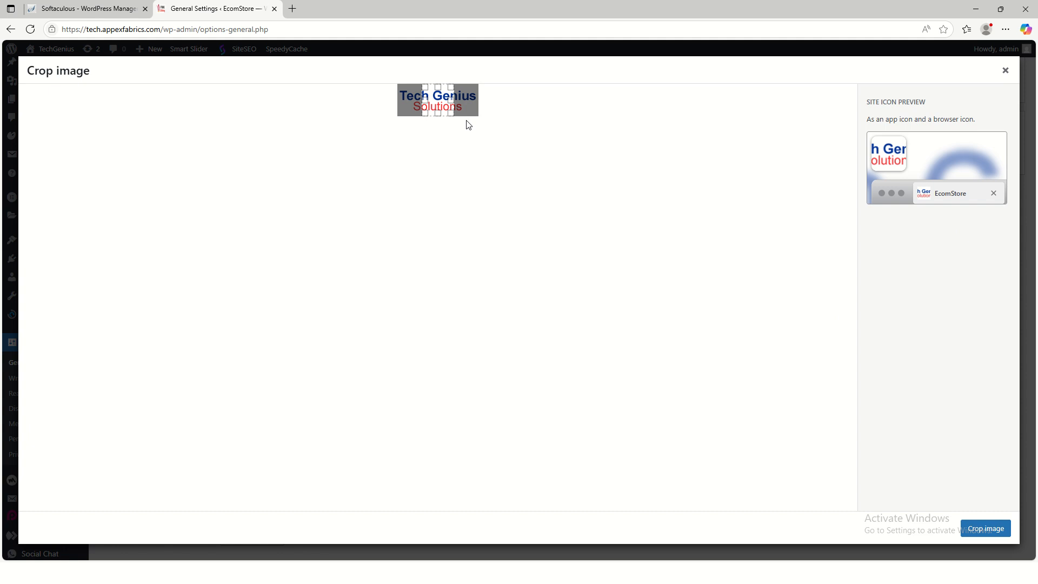
{"action": "left_click_drag", "start_coordinate": [438, 102], "coordinate": [417, 101]}
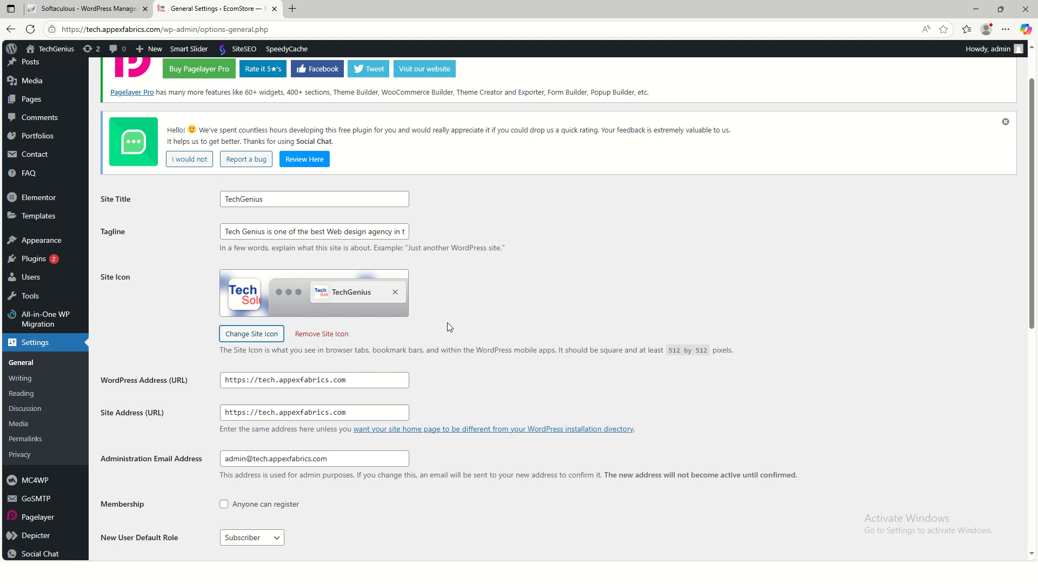
- Replace the Administration Email Address with the new address and save General Settings
{"action": "scroll", "coordinate": [319, 384], "scroll_direction": "down", "scroll_amount": 1}
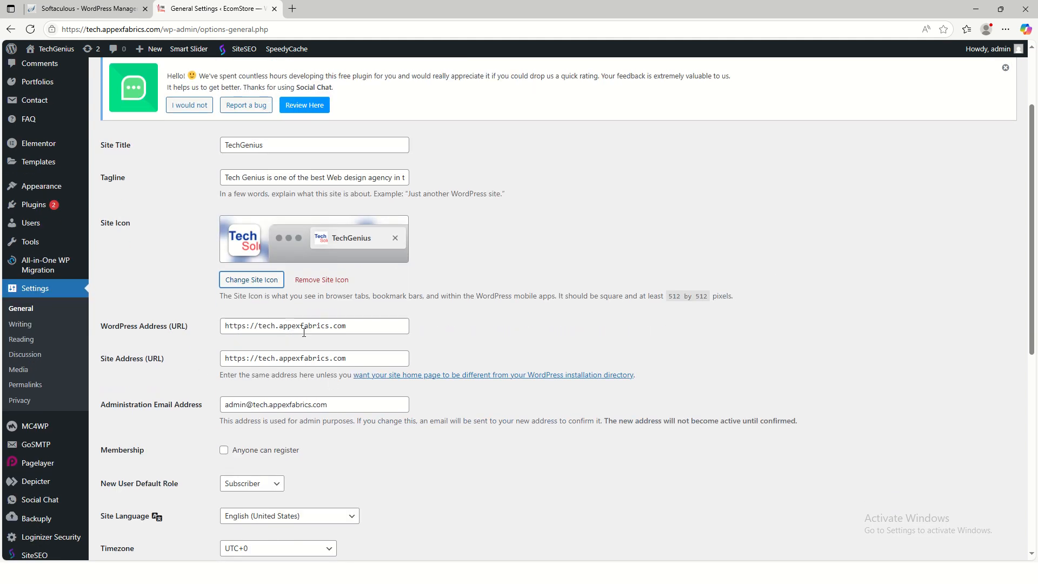
{"action": "scroll", "coordinate": [261, 398], "scroll_direction": "down", "scroll_amount": 2}
{"action": "left_click_drag", "start_coordinate": [338, 296], "coordinate": [216, 299]}
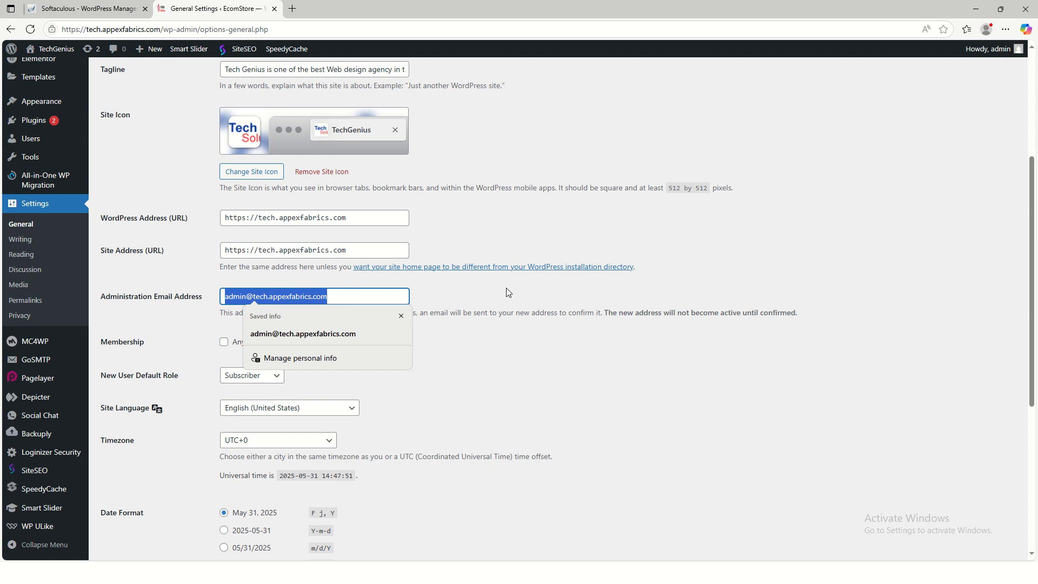
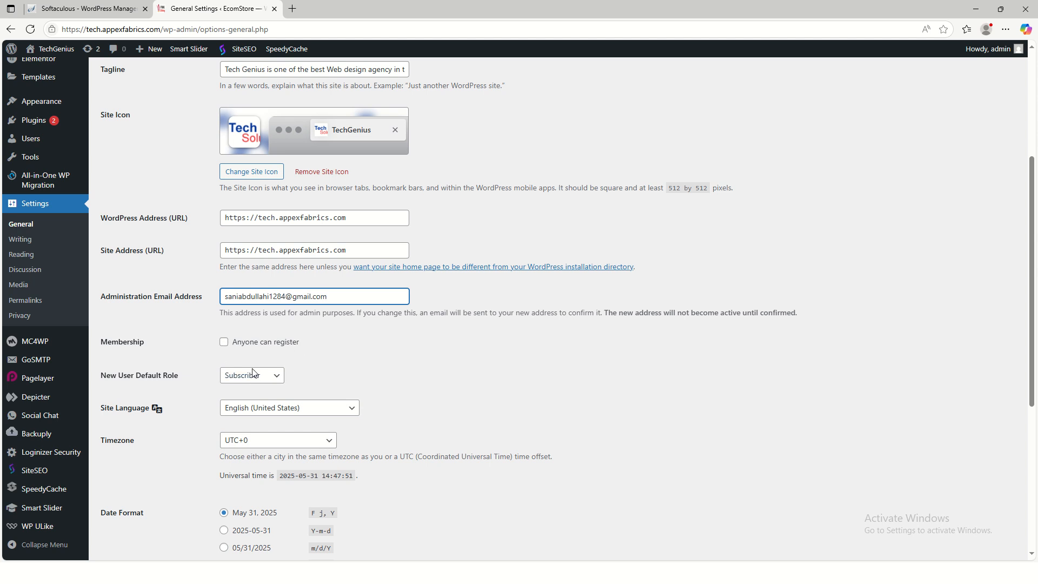
{"action": "scroll", "coordinate": [472, 430], "scroll_direction": "down", "scroll_amount": 3}
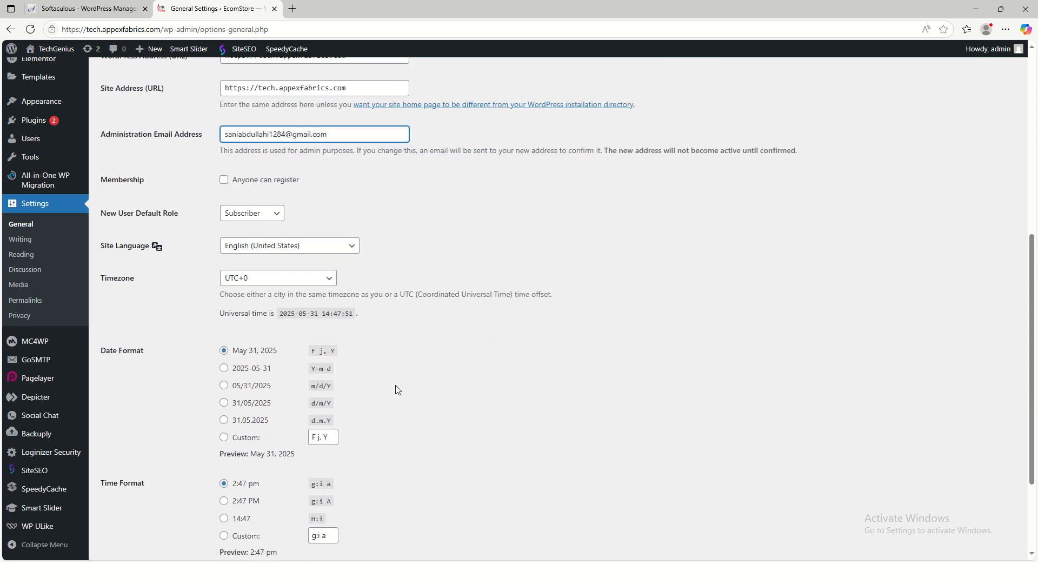
{"action": "scroll", "coordinate": [398, 389], "scroll_direction": "down", "scroll_amount": 3}
{"action": "scroll", "coordinate": [452, 392], "scroll_direction": "up", "scroll_amount": 10}
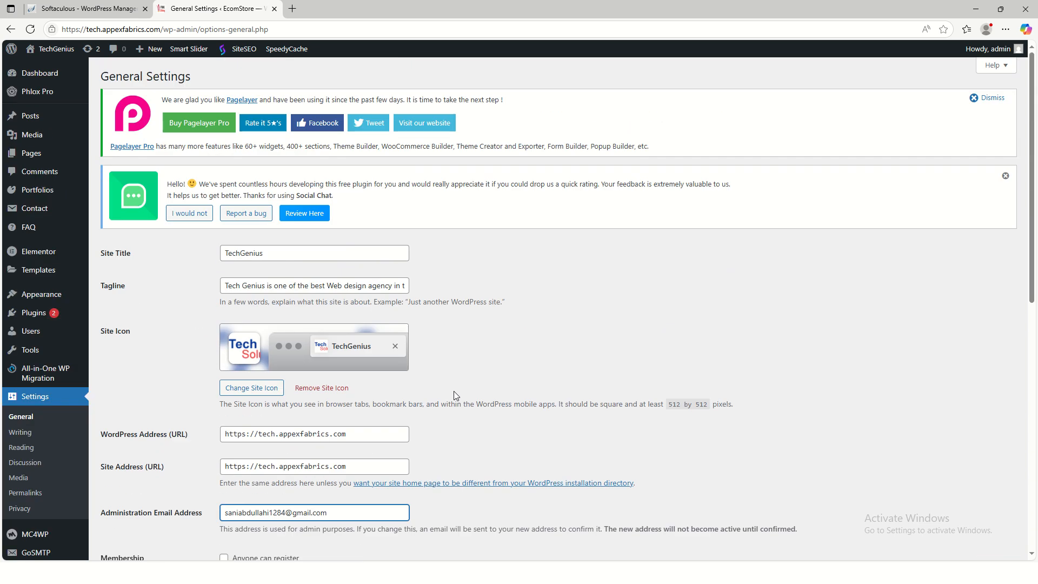
{"action": "scroll", "coordinate": [457, 392], "scroll_direction": "down", "scroll_amount": 10}
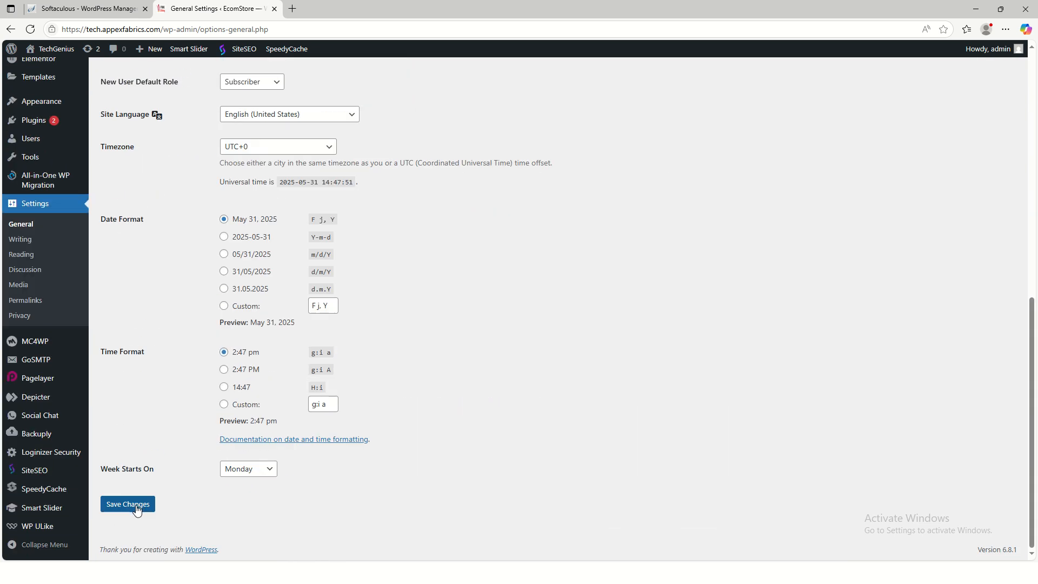
{"action": "left_click", "coordinate": [136, 509]}
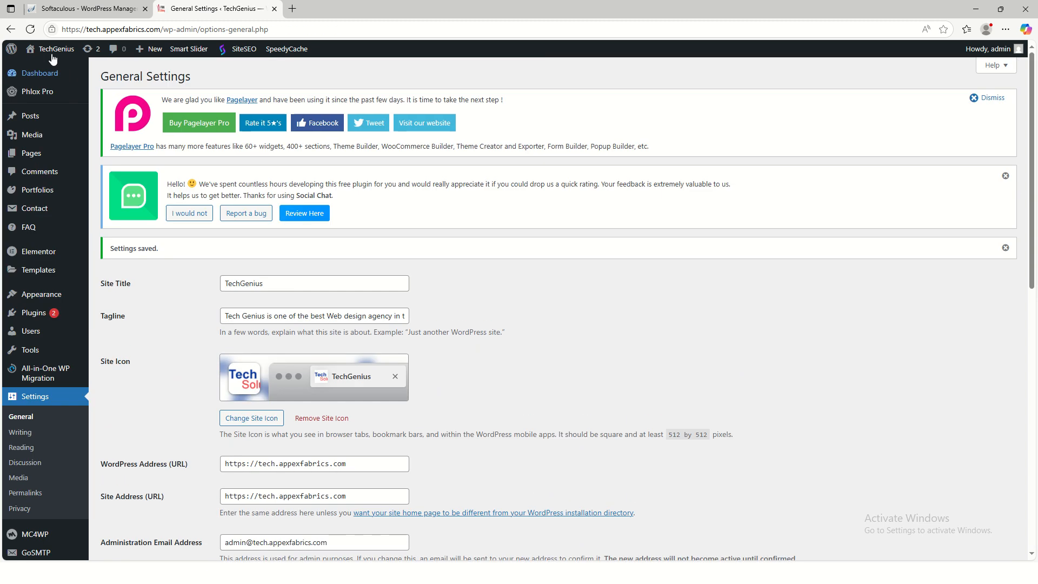
- Try the site Customizer, then return to General Settings after its error page
{"action": "mouse_move", "coordinate": [54, 53]}
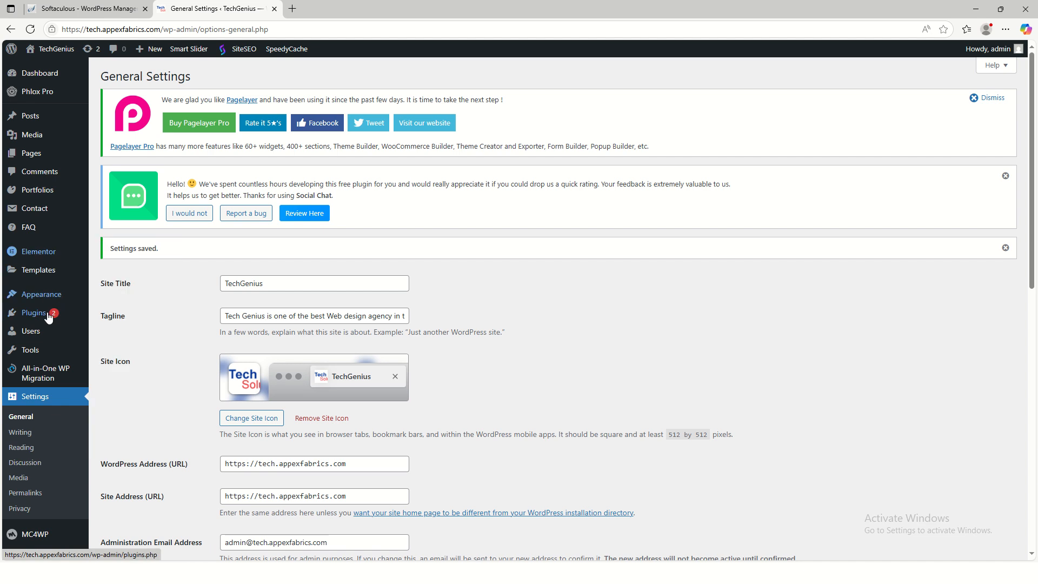
{"action": "mouse_move", "coordinate": [49, 295]}
{"action": "left_click", "coordinate": [115, 326]}
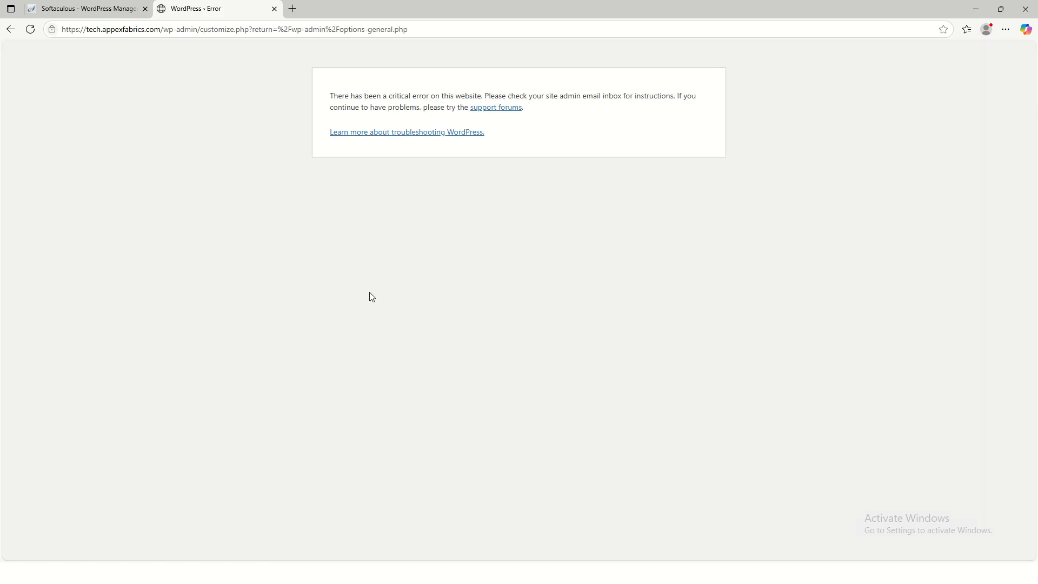
{"action": "left_click", "coordinate": [10, 29]}
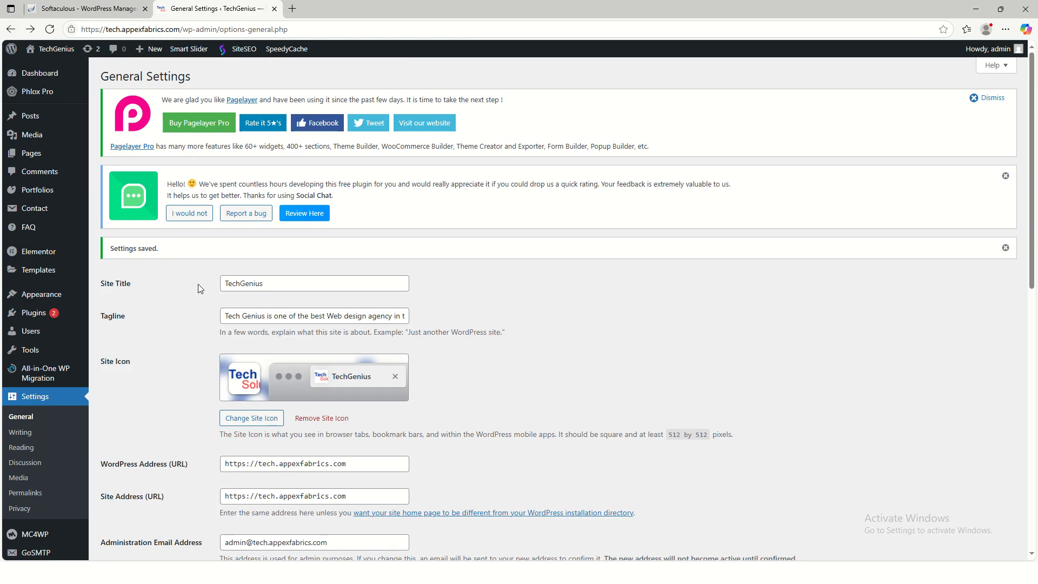
{"action": "scroll", "coordinate": [71, 346], "scroll_direction": "down", "scroll_amount": 4}
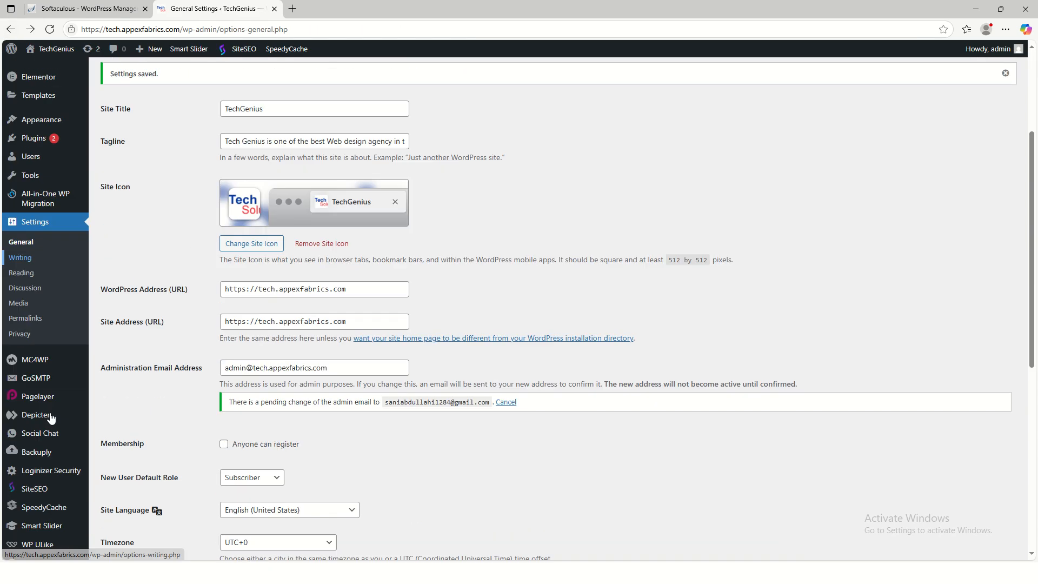
{"action": "scroll", "coordinate": [70, 352], "scroll_direction": "up", "scroll_amount": 2}
{"action": "scroll", "coordinate": [134, 317], "scroll_direction": "up", "scroll_amount": 2}
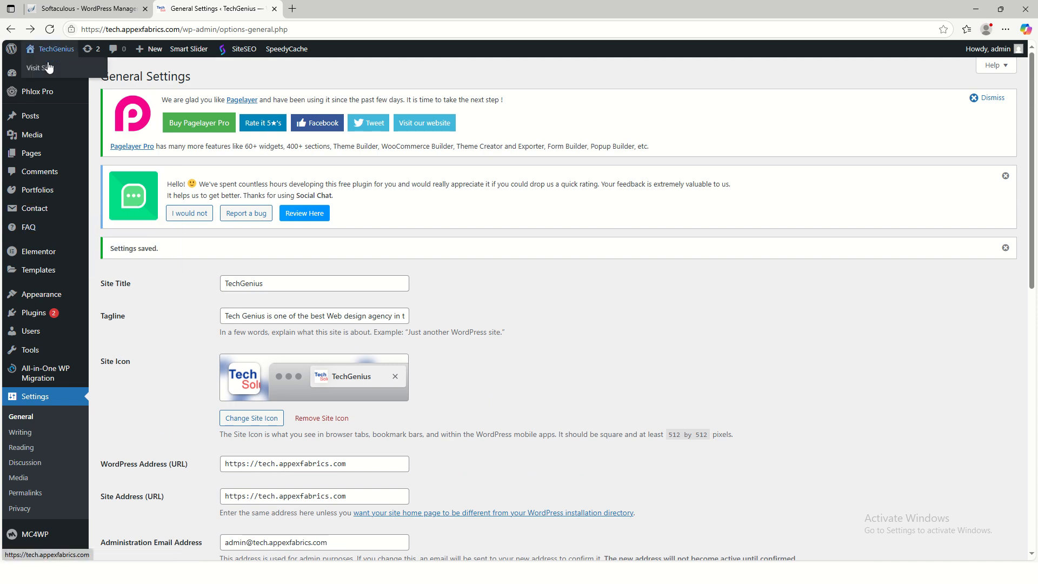
- Open the live TechGenius site in a new tab and scroll through the homepage
{"action": "right_click", "coordinate": [50, 67]}
{"action": "left_click", "coordinate": [81, 74]}
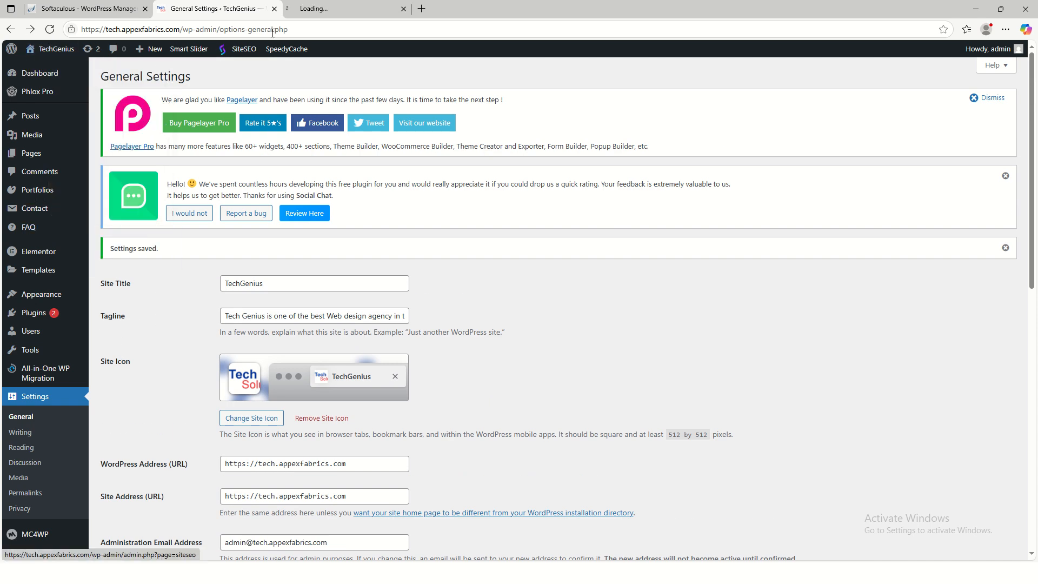
{"action": "left_click", "coordinate": [324, 9]}
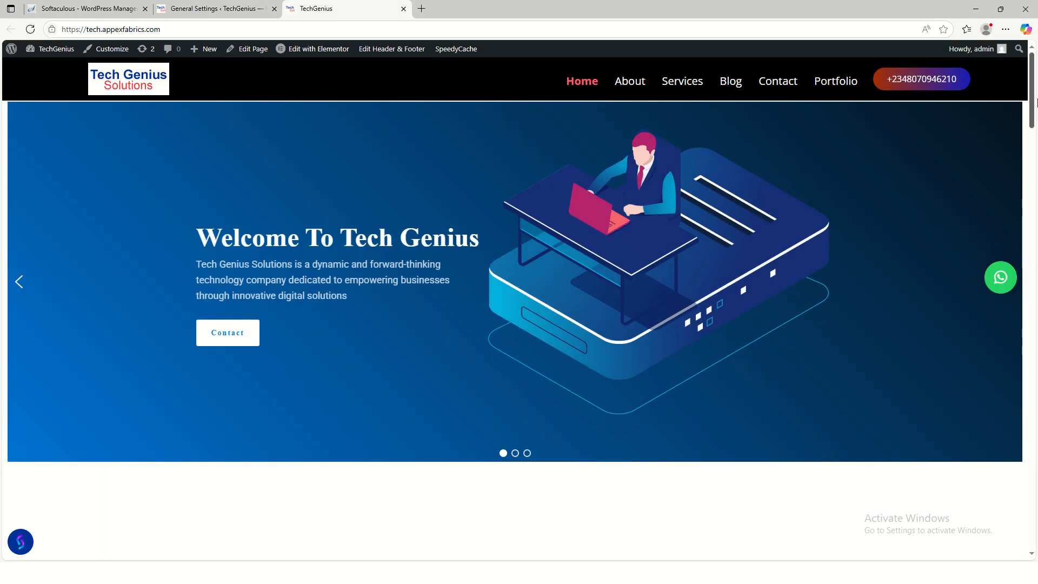
{"action": "scroll", "coordinate": [548, 255], "scroll_direction": "down", "scroll_amount": 5}
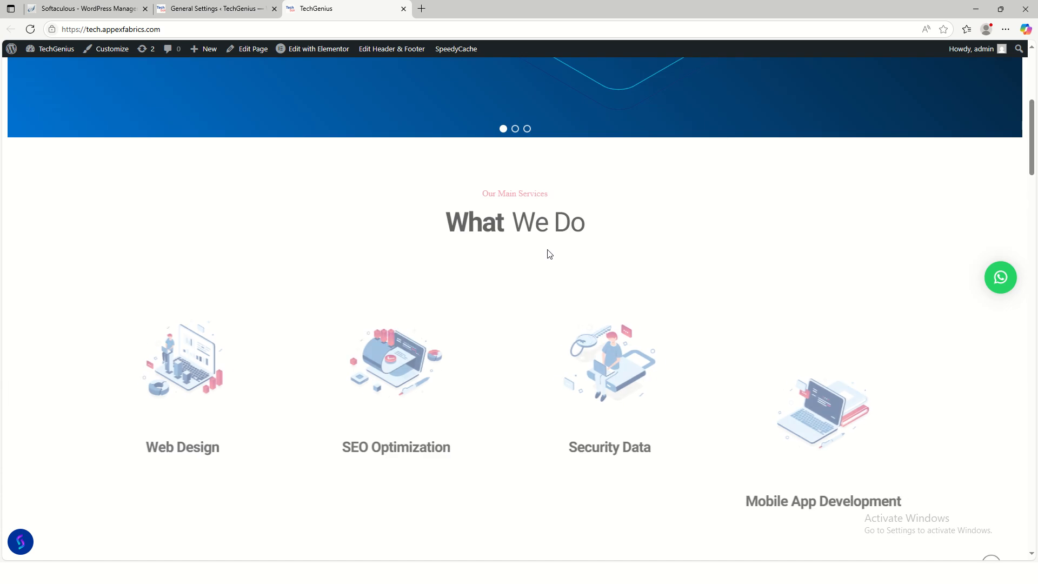
{"action": "scroll", "coordinate": [672, 247], "scroll_direction": "up", "scroll_amount": 5}
{"action": "scroll", "coordinate": [589, 204], "scroll_direction": "up", "scroll_amount": 1}
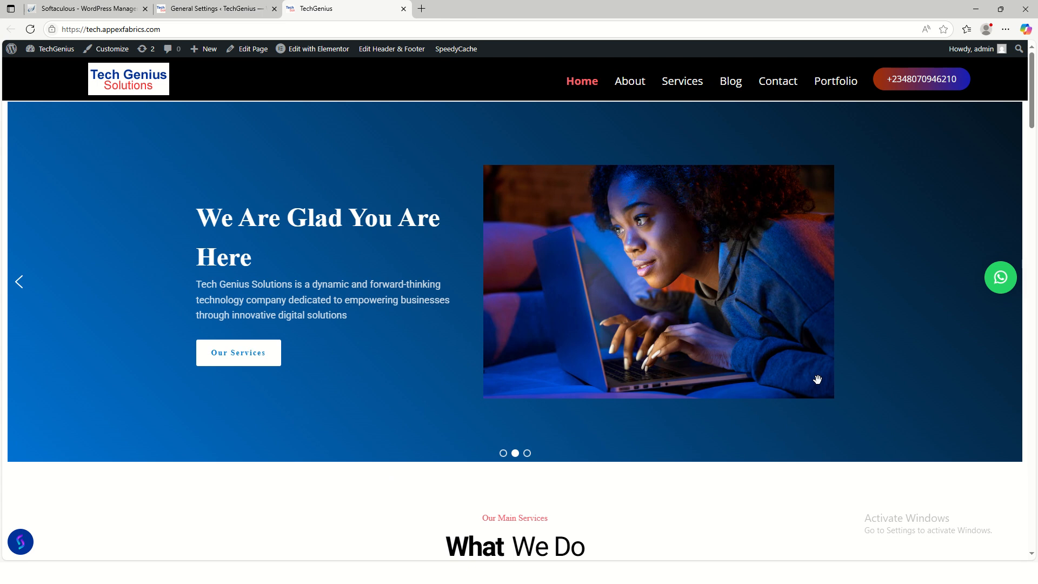
{"action": "scroll", "coordinate": [749, 480], "scroll_direction": "down", "scroll_amount": 1}
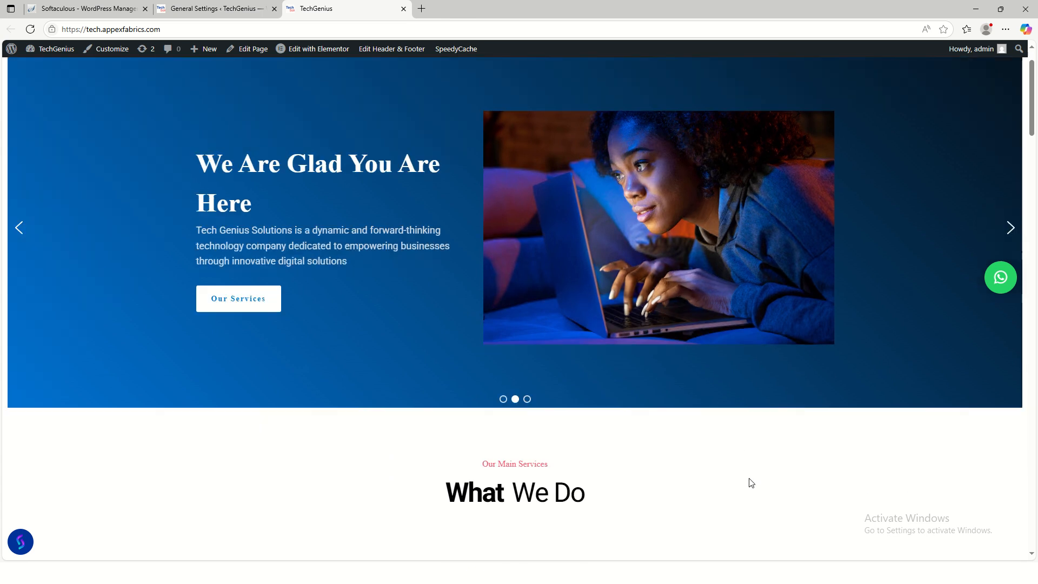
- Advance the homepage slider through its slides, then log out of the admin account
{"action": "double_click", "coordinate": [1016, 237]}
{"action": "scroll", "coordinate": [512, 529], "scroll_direction": "down", "scroll_amount": 5}
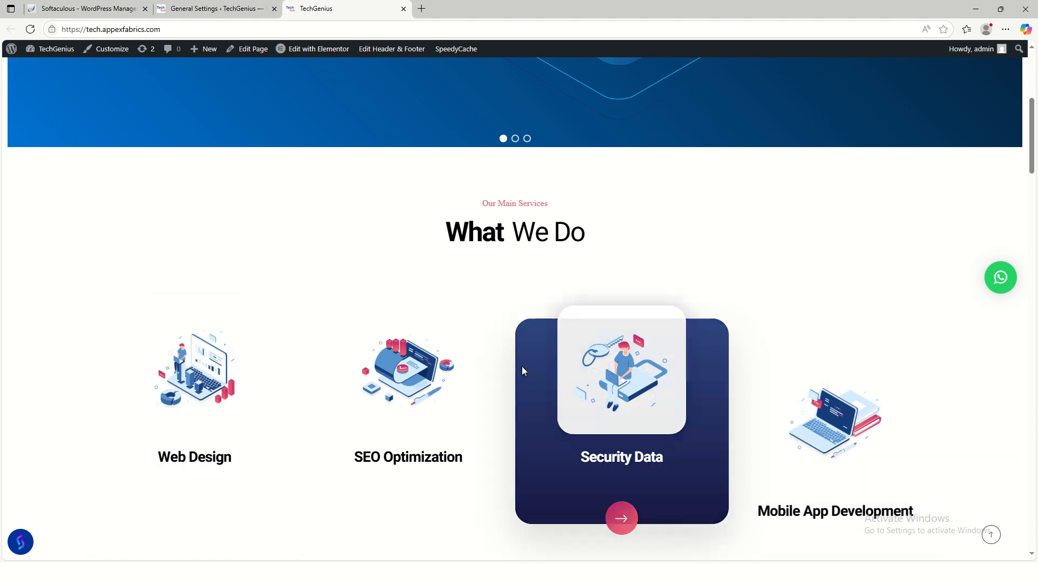
{"action": "scroll", "coordinate": [362, 291], "scroll_direction": "up", "scroll_amount": 6}
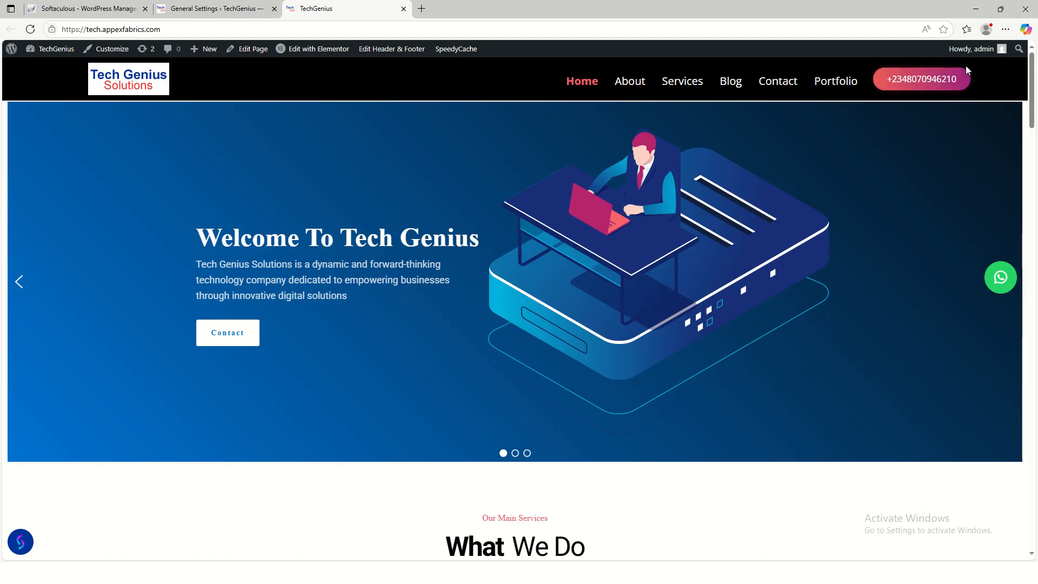
{"action": "mouse_move", "coordinate": [977, 48]}
{"action": "left_click", "coordinate": [934, 99]}
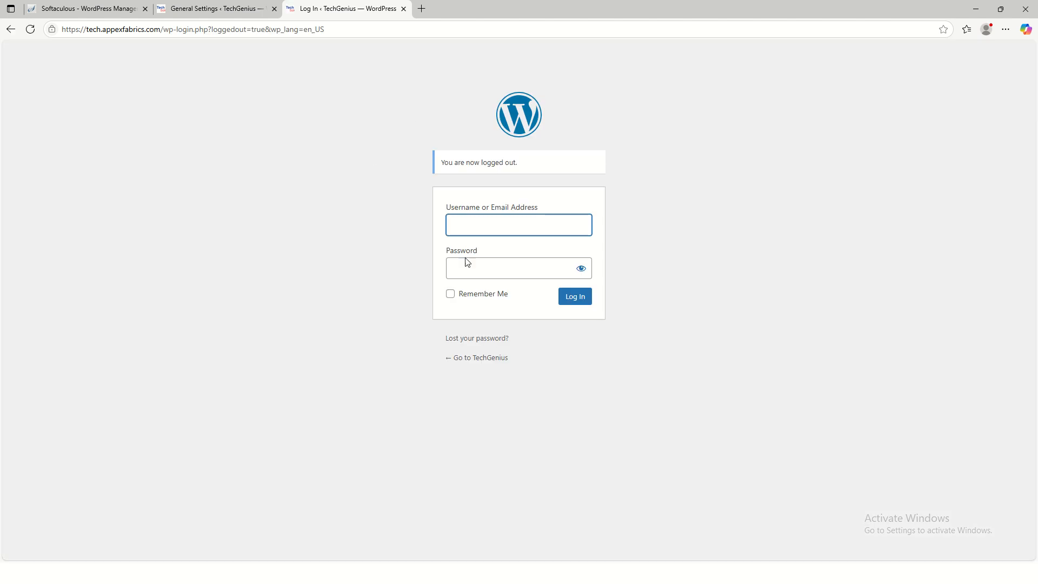
{"action": "left_click", "coordinate": [478, 358]}
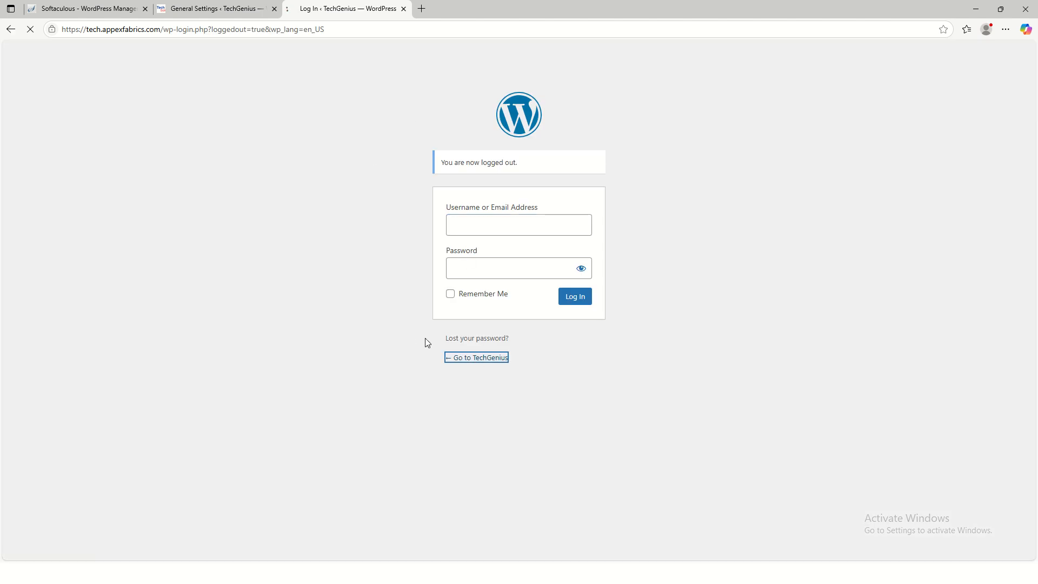
{"action": "left_click", "coordinate": [275, 9]}
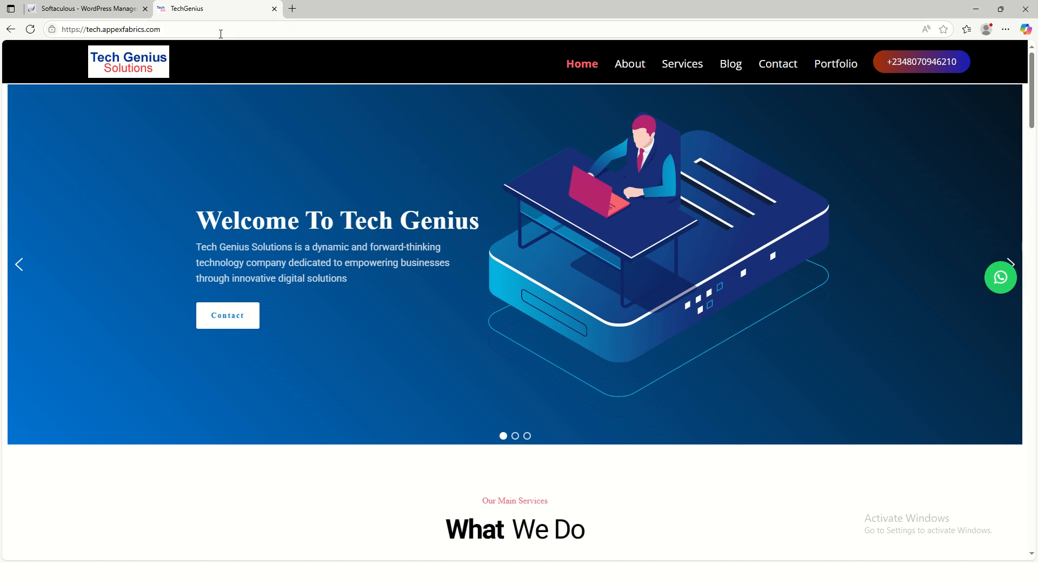
{"action": "left_click", "coordinate": [145, 9]}
{"action": "scroll", "coordinate": [556, 252], "scroll_direction": "down", "scroll_amount": 1}
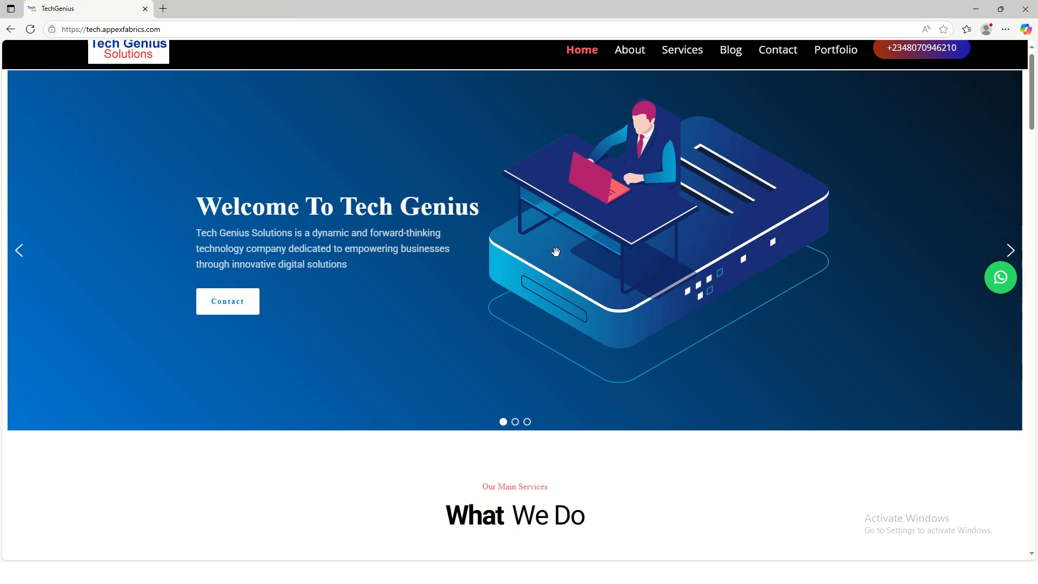
{"action": "scroll", "coordinate": [696, 180], "scroll_direction": "up", "scroll_amount": 1}
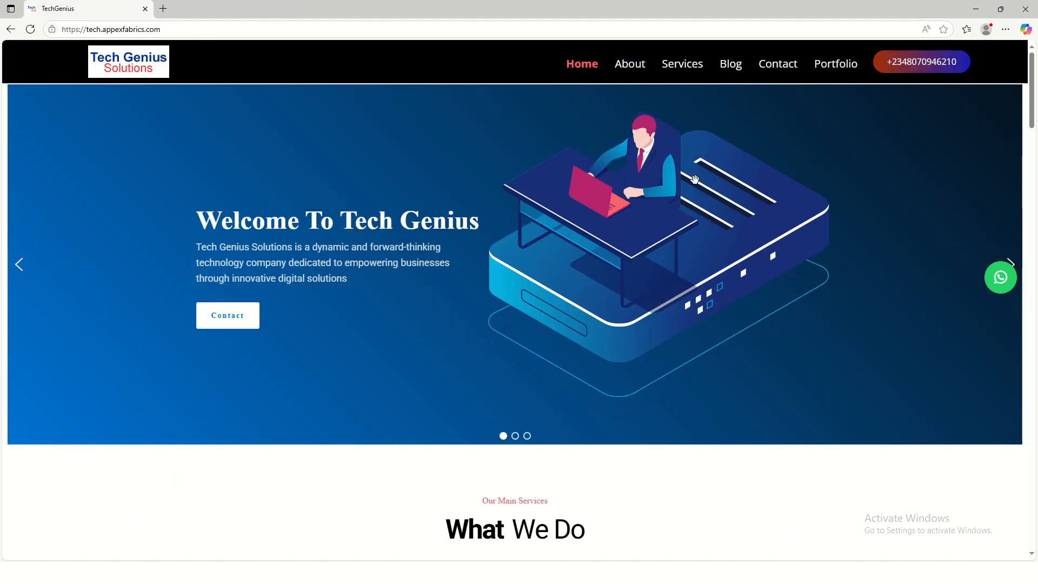
{"action": "left_click", "coordinate": [30, 30]}
{"action": "scroll", "coordinate": [747, 313], "scroll_direction": "down", "scroll_amount": 3}
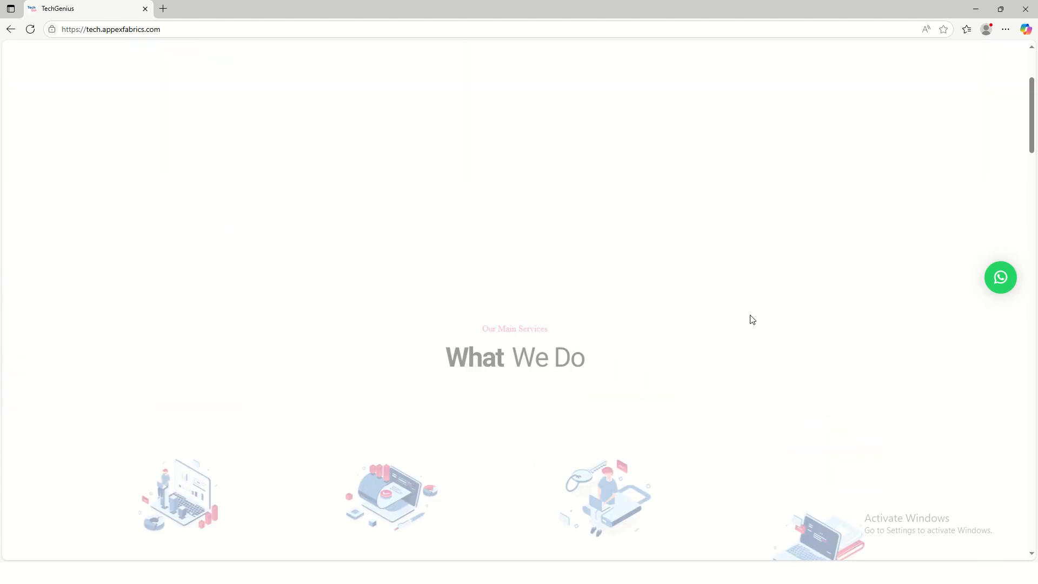
{"action": "scroll", "coordinate": [760, 315], "scroll_direction": "up", "scroll_amount": 2}
{"action": "scroll", "coordinate": [761, 314], "scroll_direction": "up", "scroll_amount": 2}
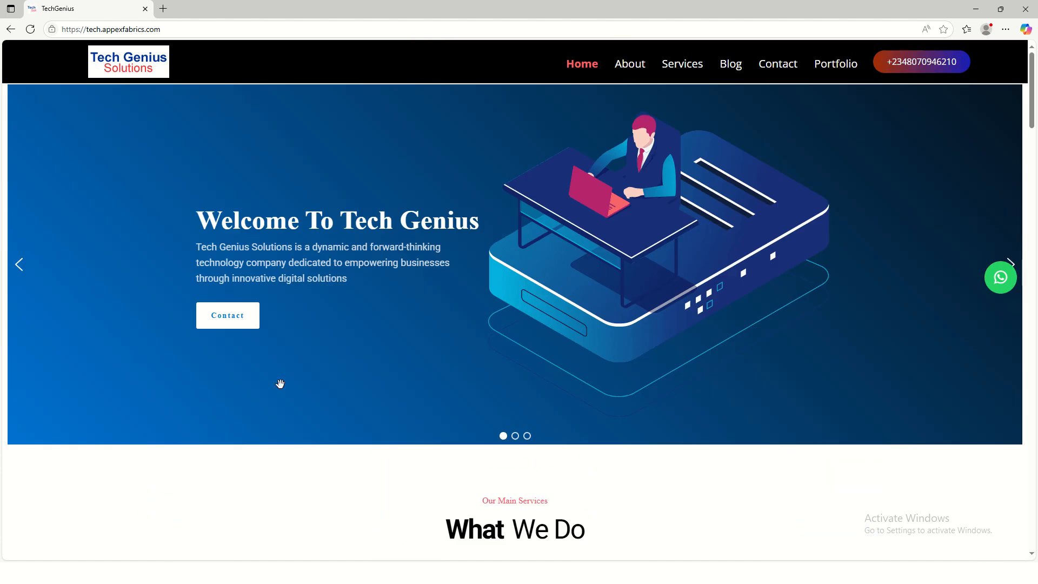
{"action": "scroll", "coordinate": [698, 292], "scroll_direction": "down", "scroll_amount": 10}
{"action": "scroll", "coordinate": [521, 233], "scroll_direction": "up", "scroll_amount": 5}
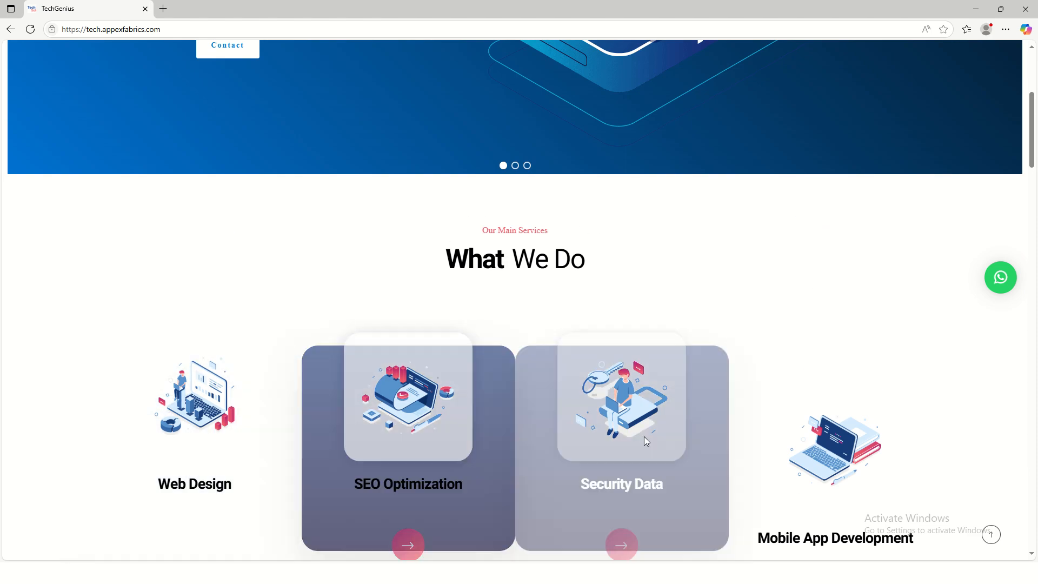
{"action": "scroll", "coordinate": [811, 441], "scroll_direction": "down", "scroll_amount": 4}
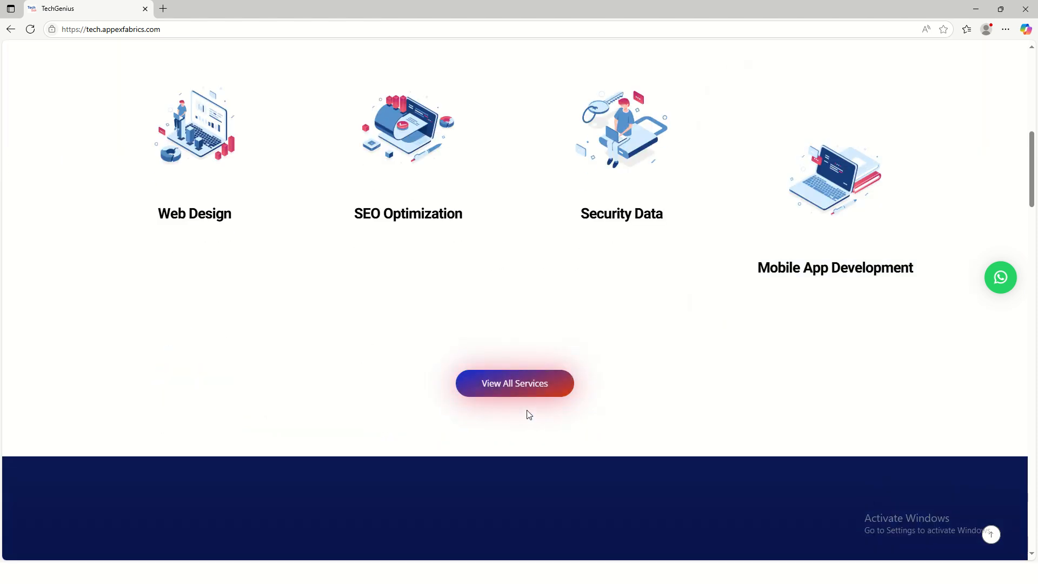
{"action": "scroll", "coordinate": [528, 412], "scroll_direction": "down", "scroll_amount": 5}
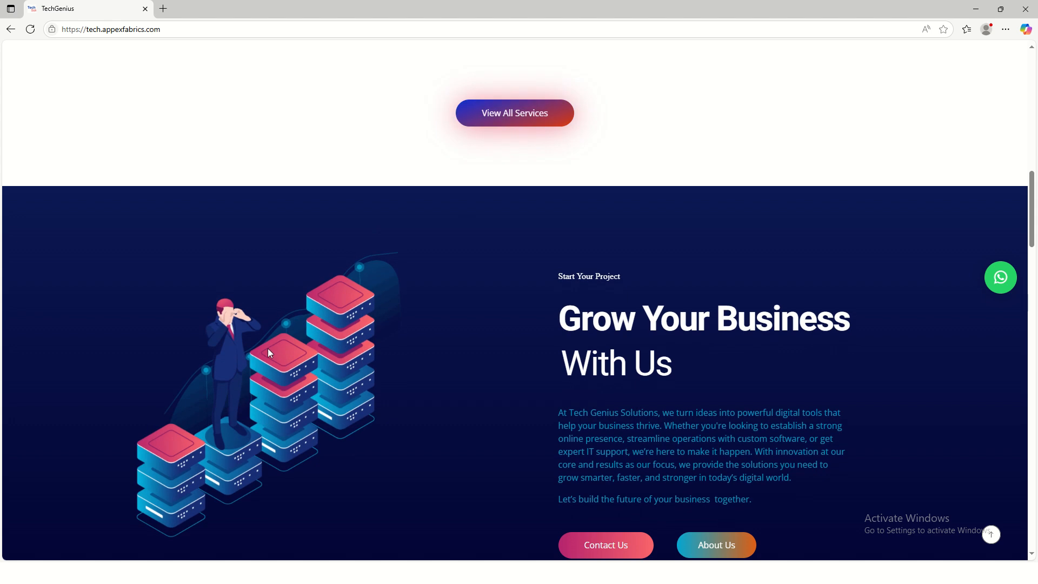
{"action": "scroll", "coordinate": [674, 373], "scroll_direction": "down", "scroll_amount": 4}
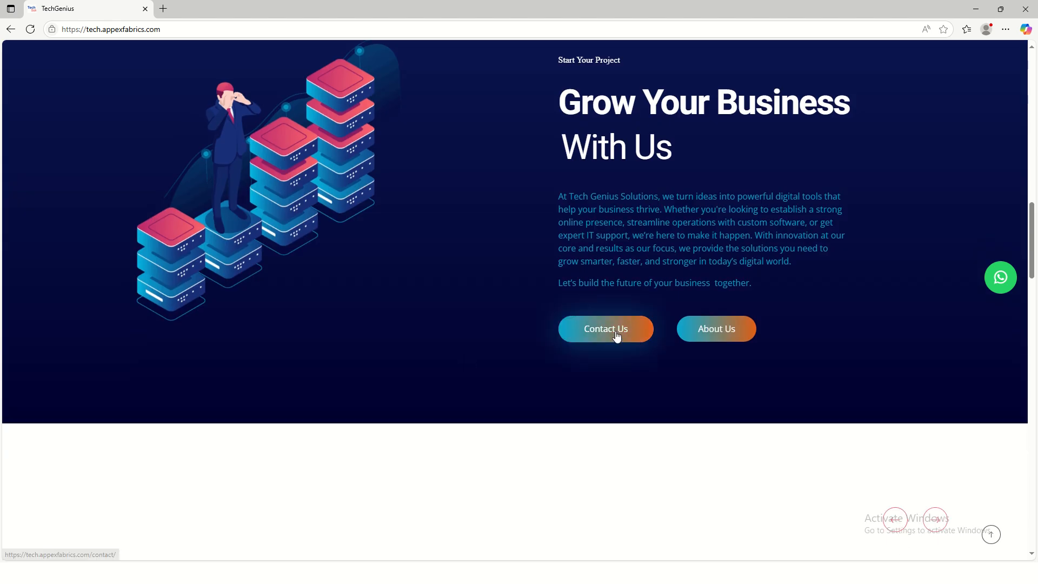
{"action": "scroll", "coordinate": [482, 377], "scroll_direction": "down", "scroll_amount": 1}
{"action": "scroll", "coordinate": [483, 383], "scroll_direction": "down", "scroll_amount": 4}
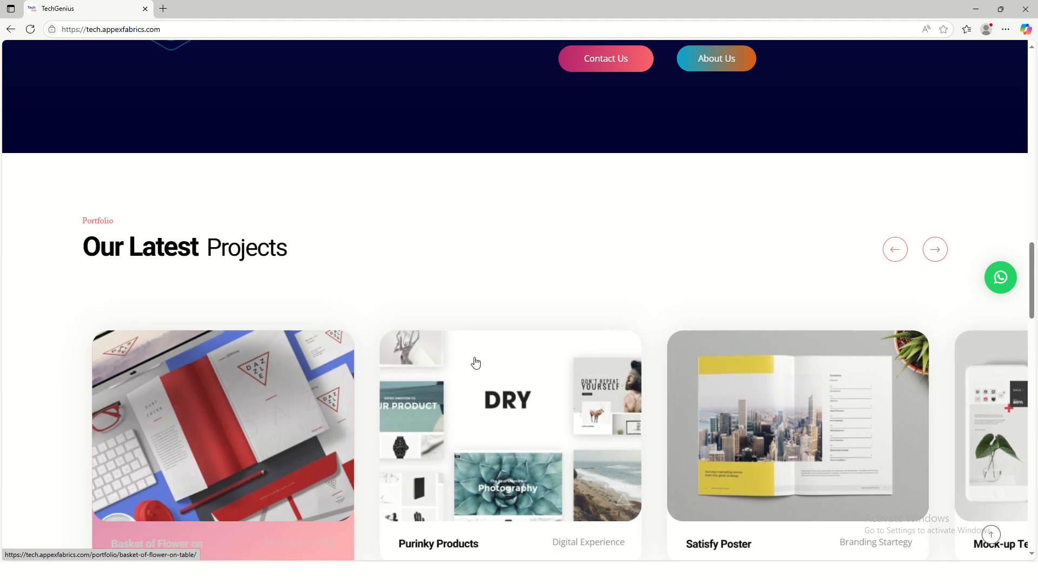
{"action": "scroll", "coordinate": [476, 364], "scroll_direction": "down", "scroll_amount": 4}
{"action": "scroll", "coordinate": [460, 264], "scroll_direction": "up", "scroll_amount": 3}
{"action": "scroll", "coordinate": [503, 285], "scroll_direction": "down", "scroll_amount": 8}
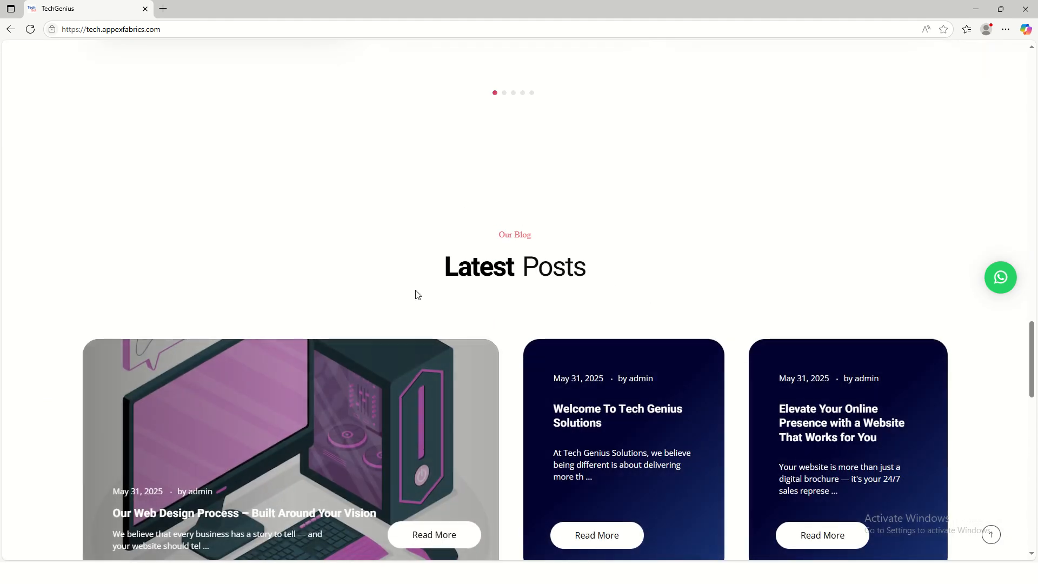
{"action": "scroll", "coordinate": [418, 294], "scroll_direction": "down", "scroll_amount": 4}
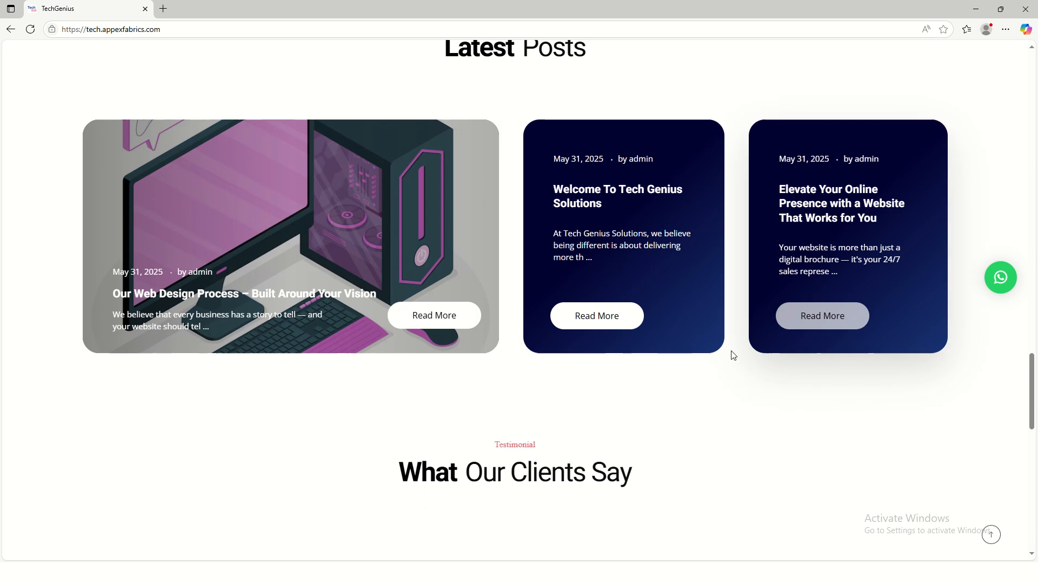
{"action": "scroll", "coordinate": [357, 259], "scroll_direction": "down", "scroll_amount": 5}
{"action": "scroll", "coordinate": [382, 267], "scroll_direction": "down", "scroll_amount": 5}
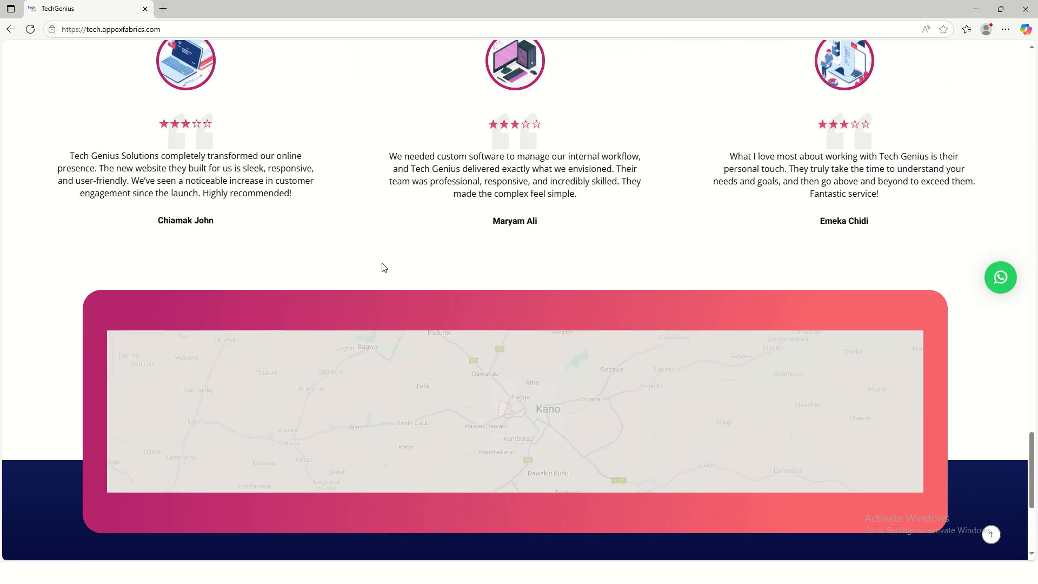
{"action": "scroll", "coordinate": [765, 378], "scroll_direction": "down", "scroll_amount": 5}
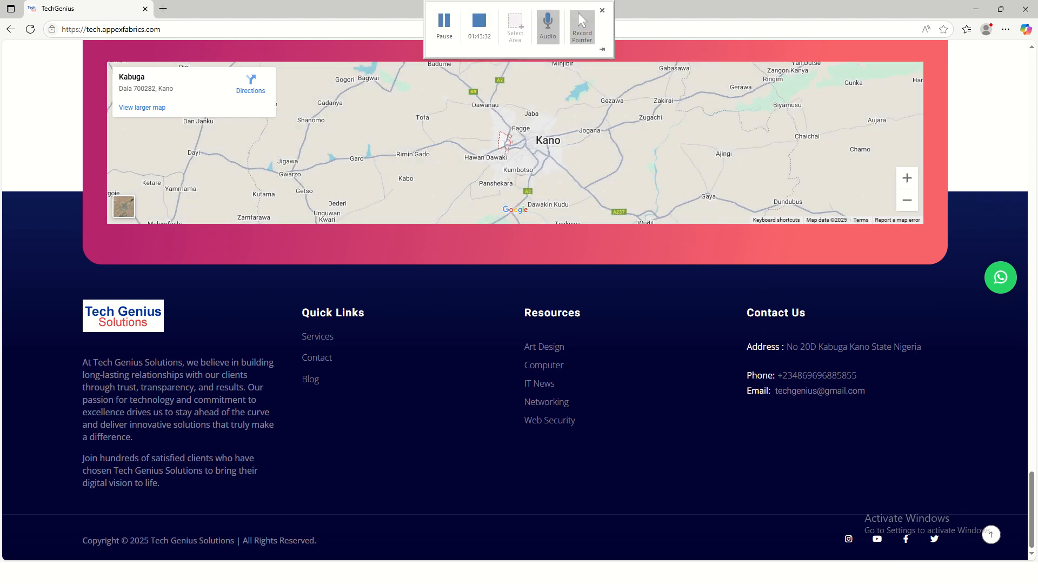
{"action": "left_click", "coordinate": [993, 535]}
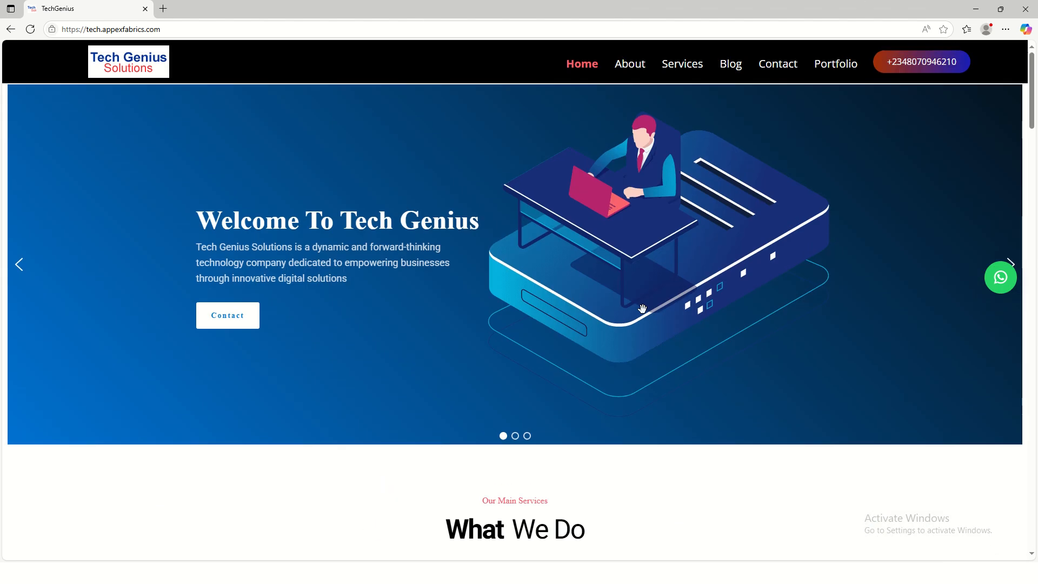
{"action": "left_click", "coordinate": [631, 66]}
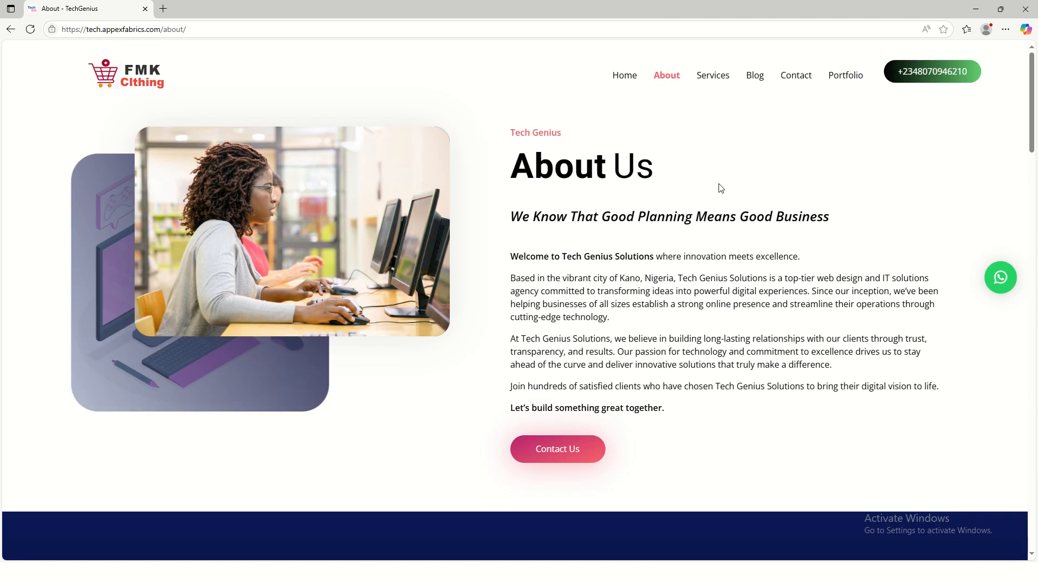
- Scroll the About page down to the footer and return to its top
{"action": "scroll", "coordinate": [835, 172], "scroll_direction": "down", "scroll_amount": 5}
{"action": "scroll", "coordinate": [835, 172], "scroll_direction": "down", "scroll_amount": 5}
{"action": "scroll", "coordinate": [734, 331], "scroll_direction": "down", "scroll_amount": 10}
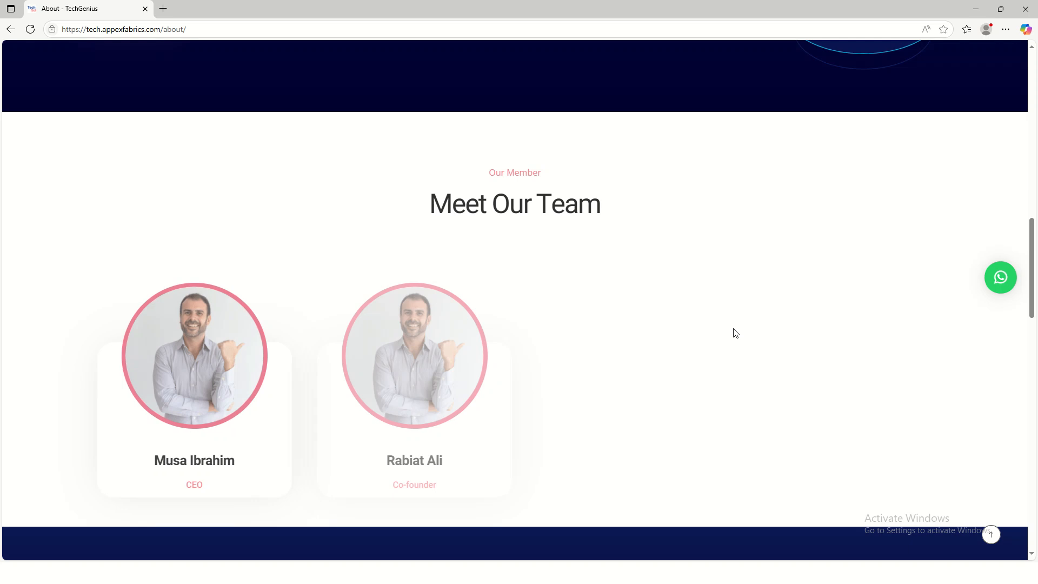
{"action": "scroll", "coordinate": [265, 182], "scroll_direction": "up", "scroll_amount": 2}
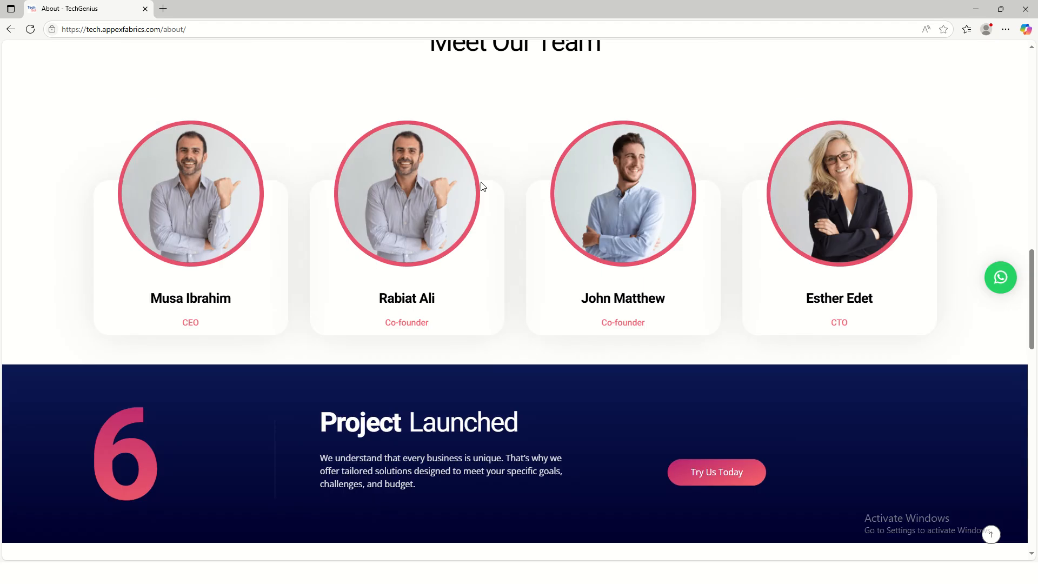
{"action": "scroll", "coordinate": [750, 352], "scroll_direction": "down", "scroll_amount": 4}
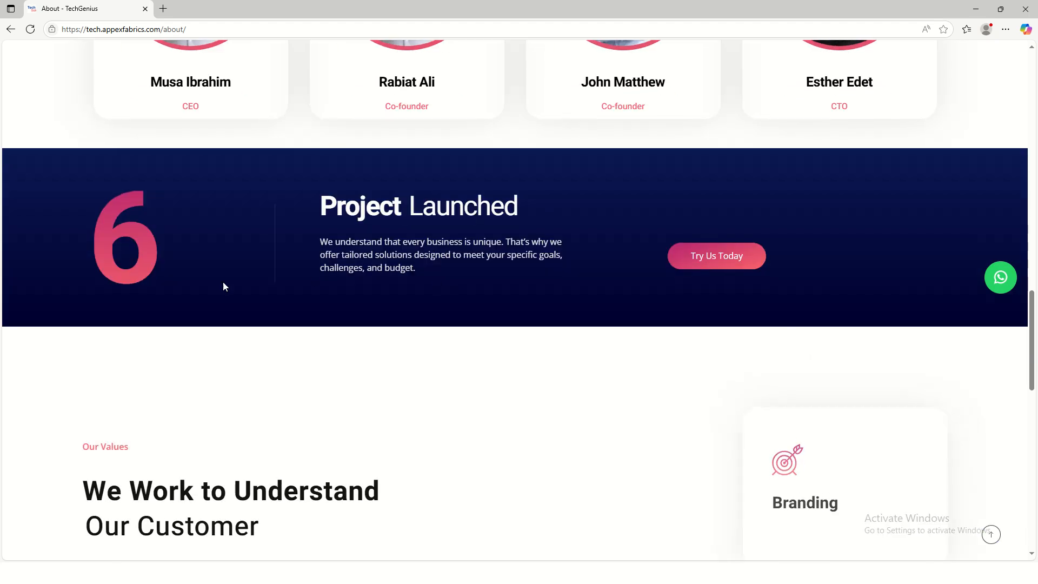
{"action": "scroll", "coordinate": [847, 422], "scroll_direction": "down", "scroll_amount": 4}
{"action": "scroll", "coordinate": [531, 255], "scroll_direction": "down", "scroll_amount": 11}
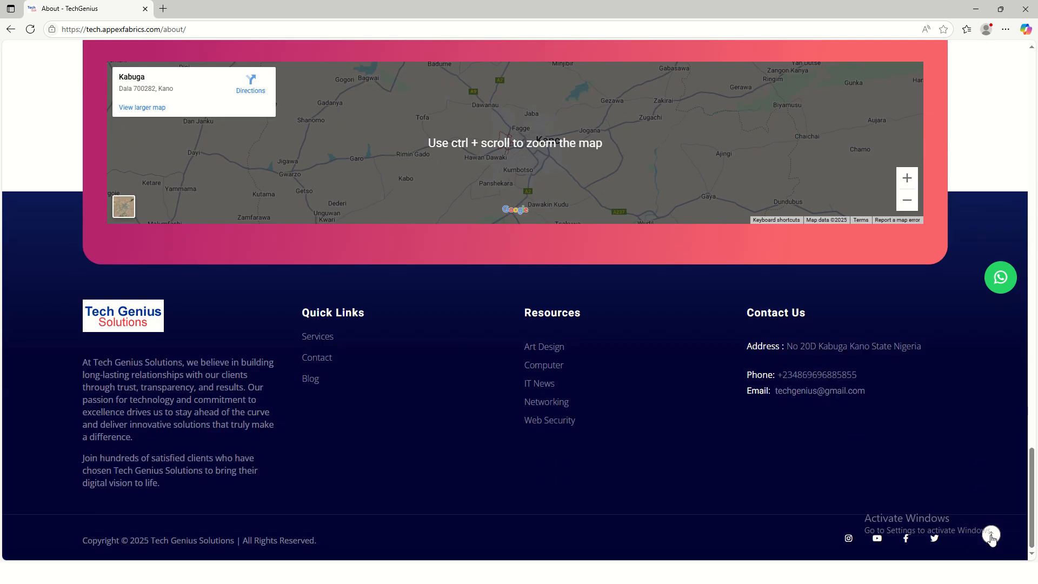
{"action": "left_click", "coordinate": [991, 535]}
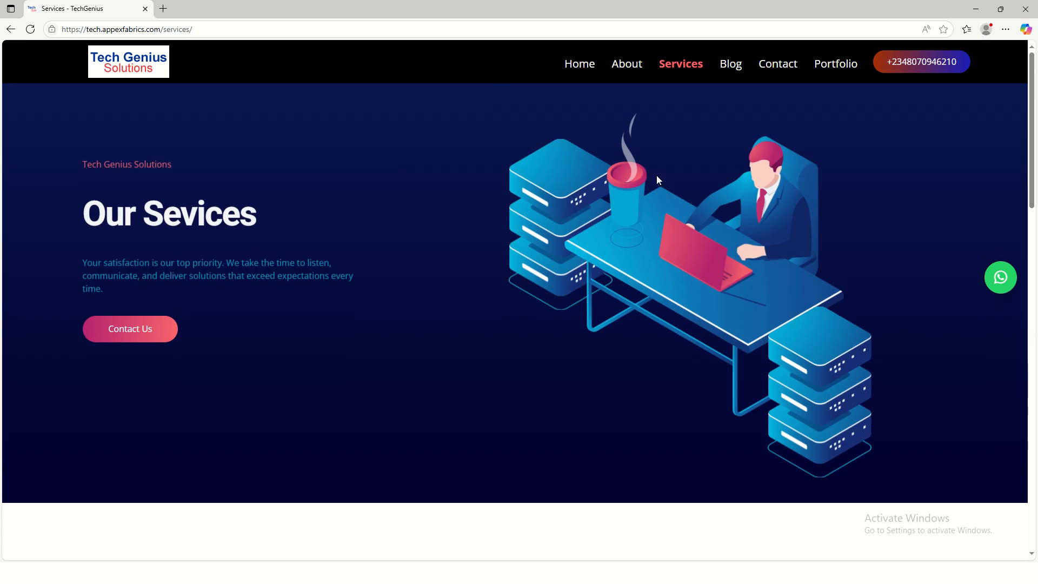
- Review the Services page down to the footer and jump back to top
{"action": "scroll", "coordinate": [350, 266], "scroll_direction": "down", "scroll_amount": 13}
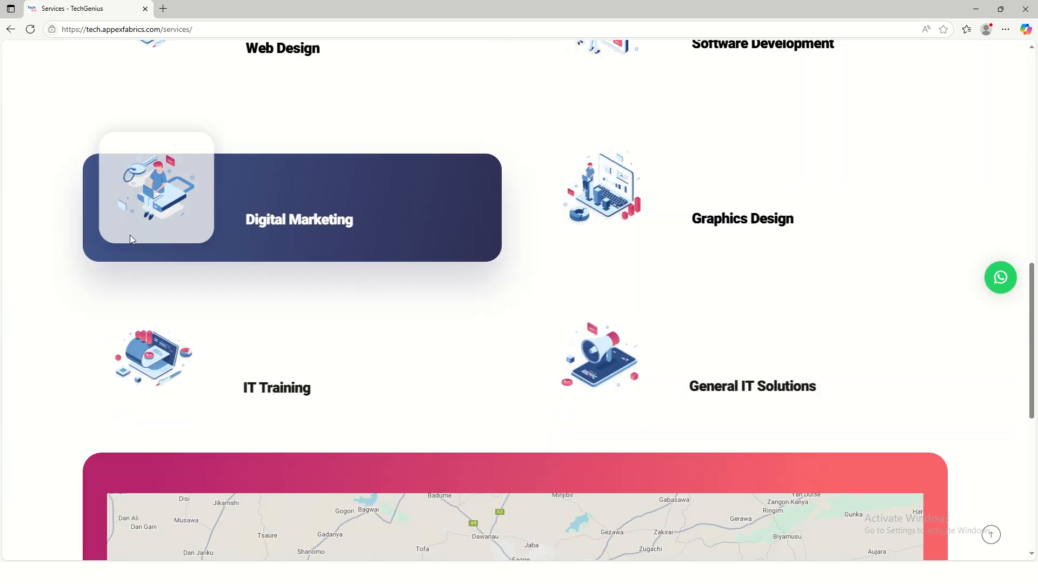
{"action": "scroll", "coordinate": [211, 222], "scroll_direction": "up", "scroll_amount": 4}
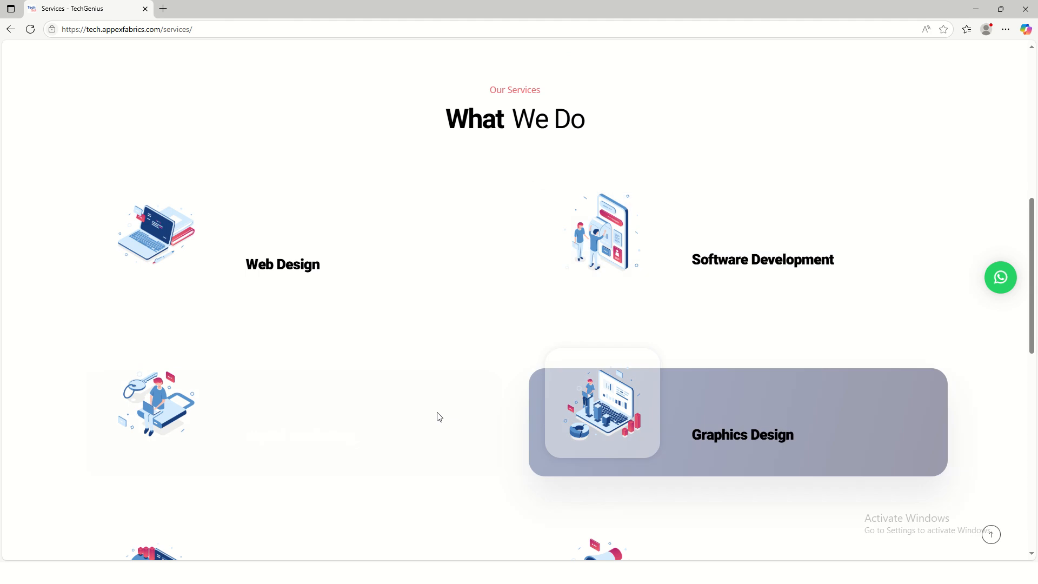
{"action": "scroll", "coordinate": [595, 444], "scroll_direction": "down", "scroll_amount": 4}
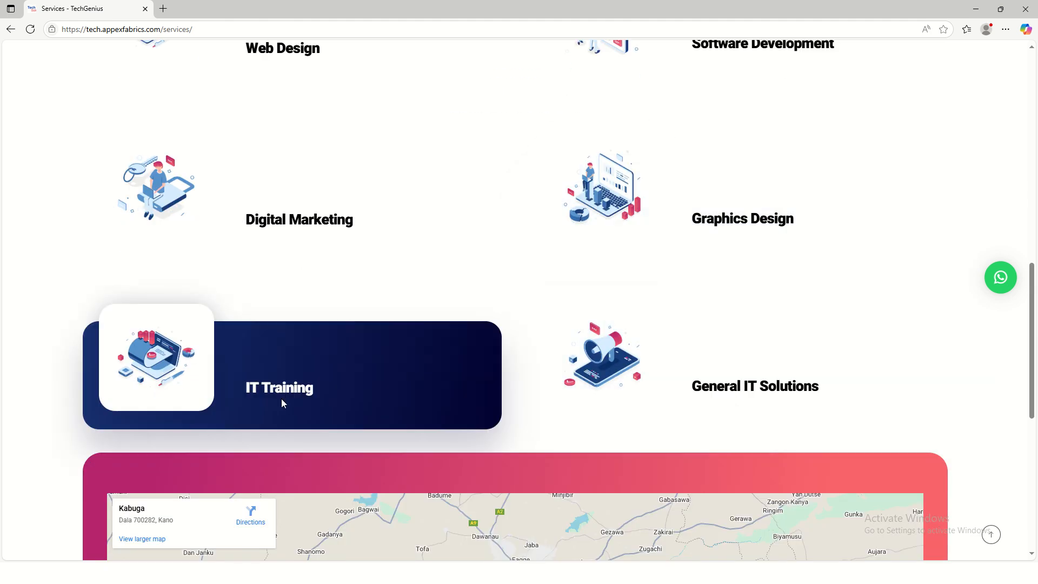
{"action": "scroll", "coordinate": [787, 399], "scroll_direction": "down", "scroll_amount": 5}
{"action": "left_click", "coordinate": [985, 539]}
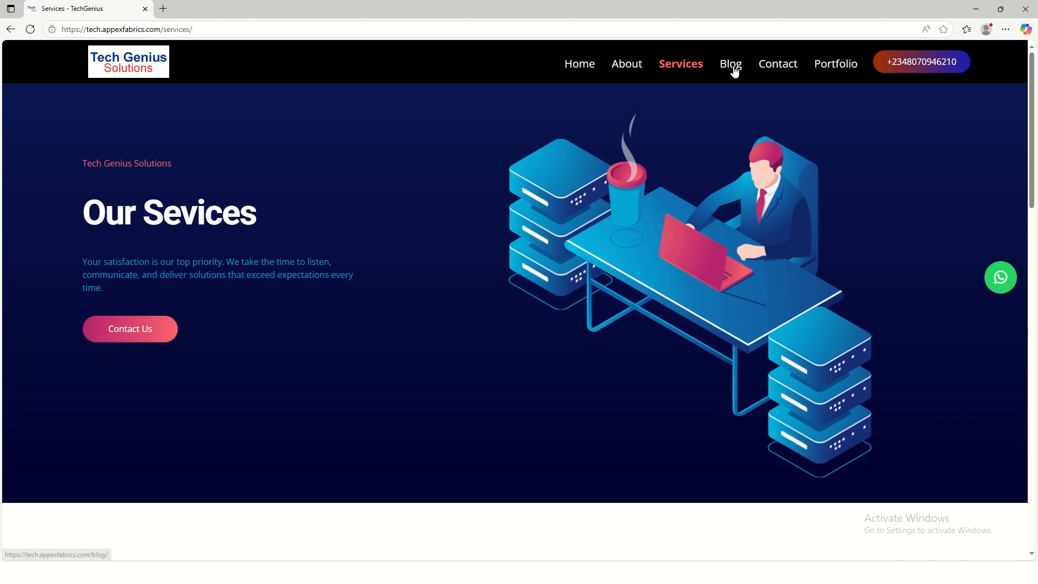
- Check the Blog and Contact pages, scrolling each and returning to top
{"action": "left_click", "coordinate": [734, 68]}
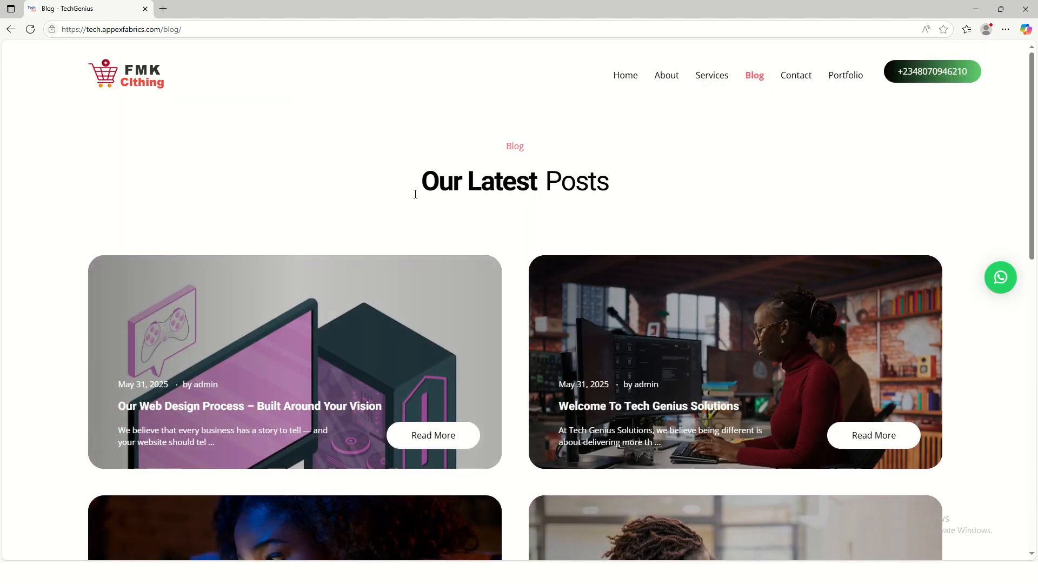
{"action": "scroll", "coordinate": [499, 247], "scroll_direction": "down", "scroll_amount": 9}
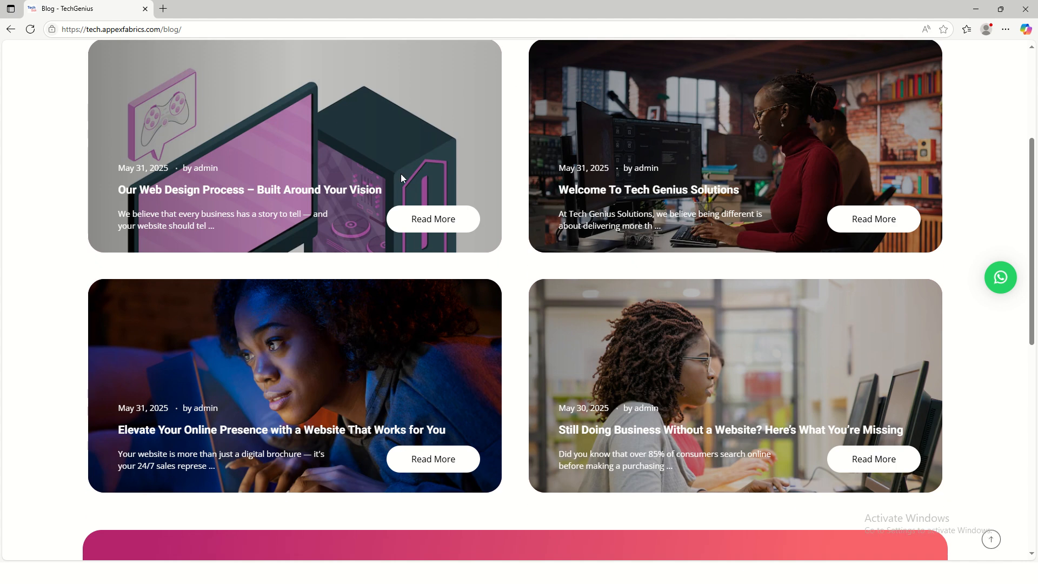
{"action": "scroll", "coordinate": [500, 247], "scroll_direction": "down", "scroll_amount": 5}
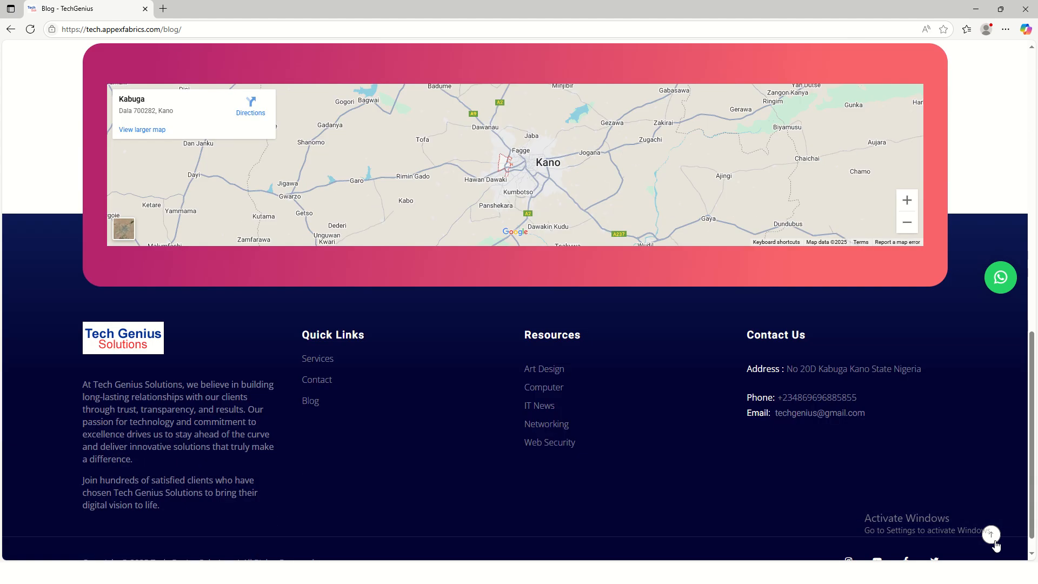
{"action": "left_click", "coordinate": [991, 534]}
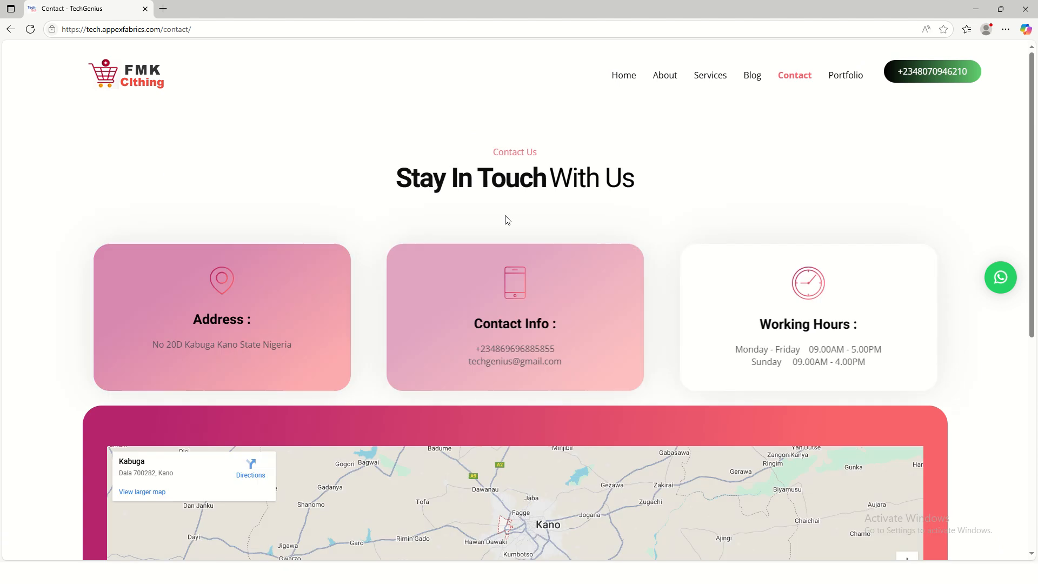
{"action": "scroll", "coordinate": [669, 317], "scroll_direction": "down", "scroll_amount": 7}
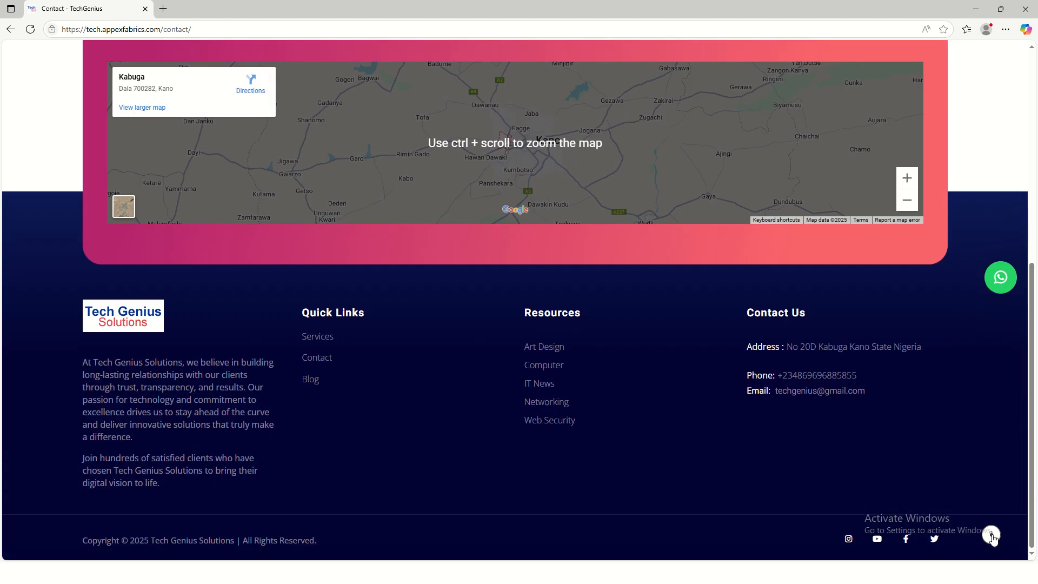
{"action": "left_click", "coordinate": [992, 536]}
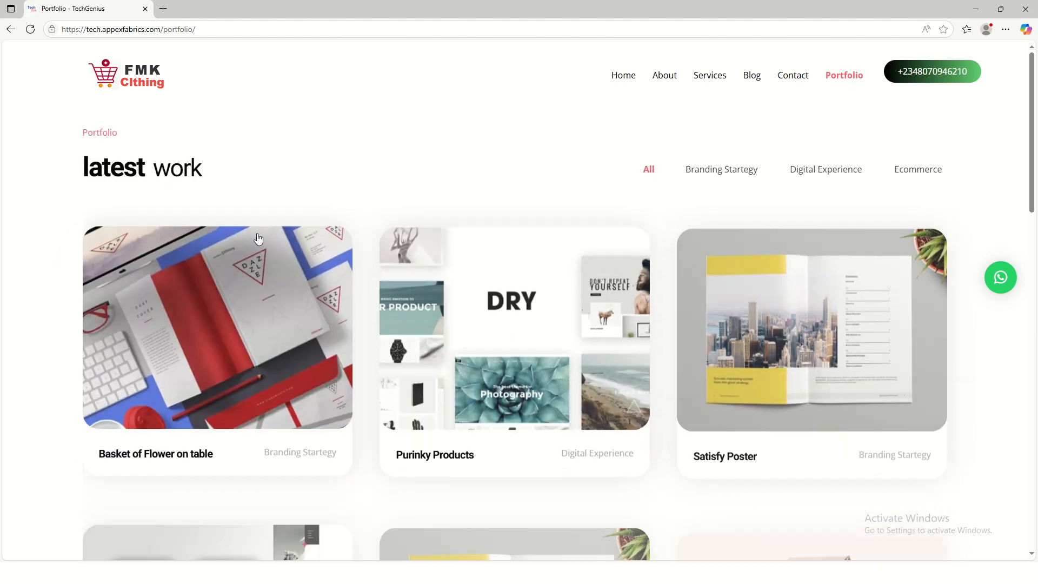
- Scroll through the Portfolio page and return to its top
{"action": "scroll", "coordinate": [793, 276], "scroll_direction": "down", "scroll_amount": 1}
{"action": "scroll", "coordinate": [793, 275], "scroll_direction": "down", "scroll_amount": 3}
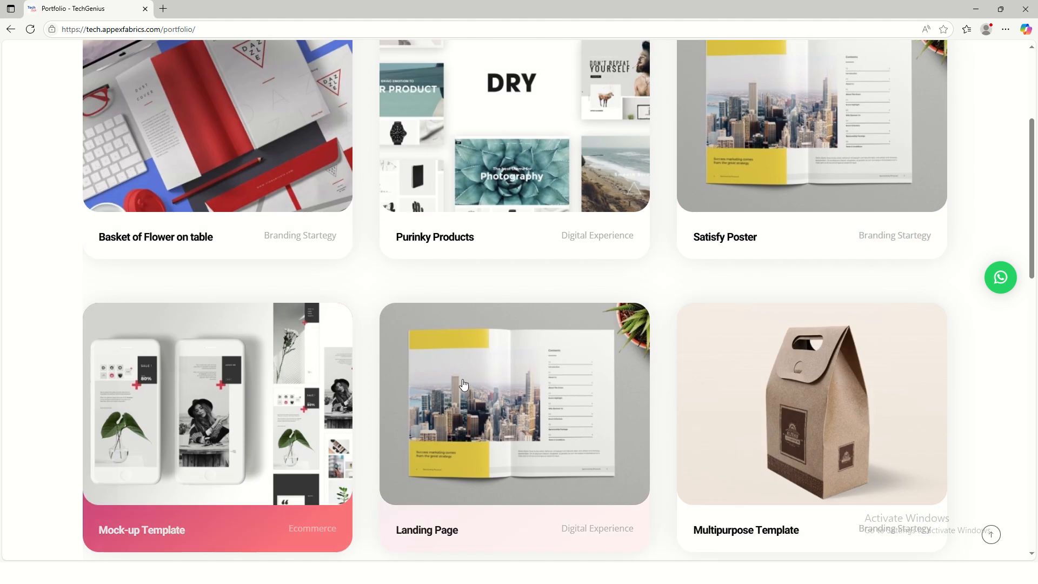
{"action": "scroll", "coordinate": [712, 375], "scroll_direction": "down", "scroll_amount": 4}
{"action": "scroll", "coordinate": [779, 386], "scroll_direction": "down", "scroll_amount": 5}
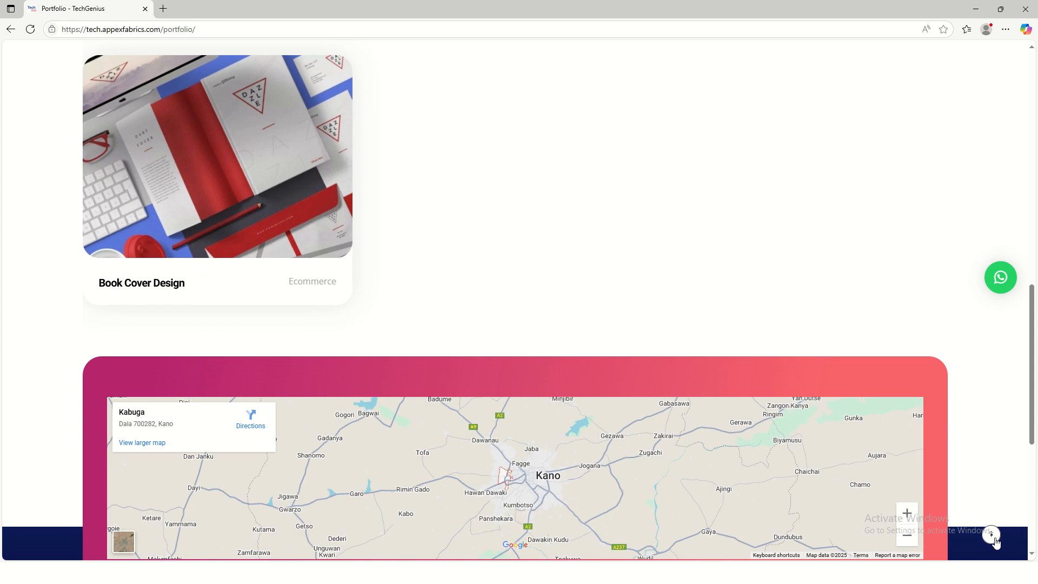
{"action": "scroll", "coordinate": [993, 538], "scroll_direction": "down", "scroll_amount": 5}
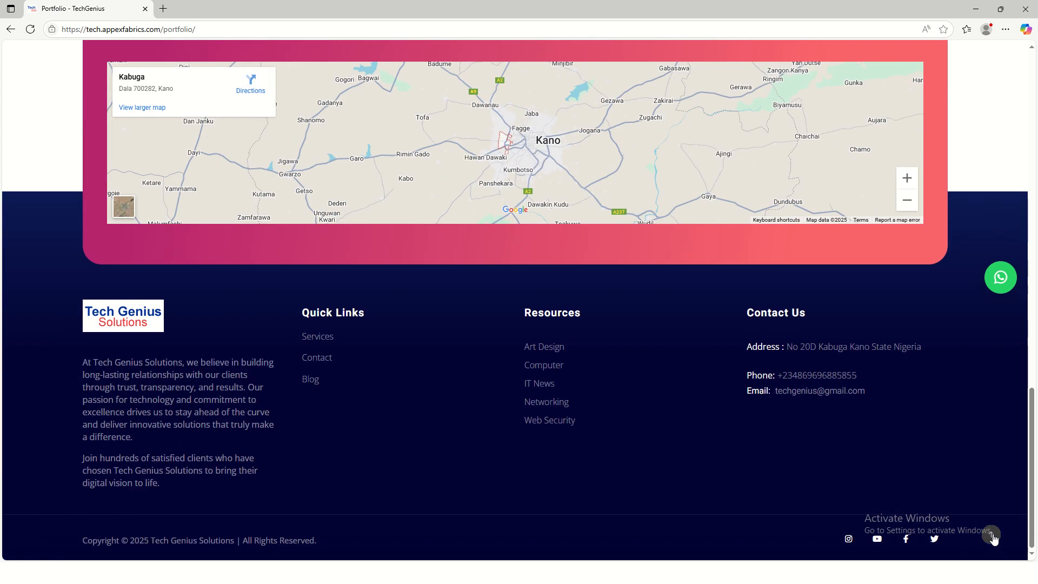
{"action": "left_click", "coordinate": [993, 536]}
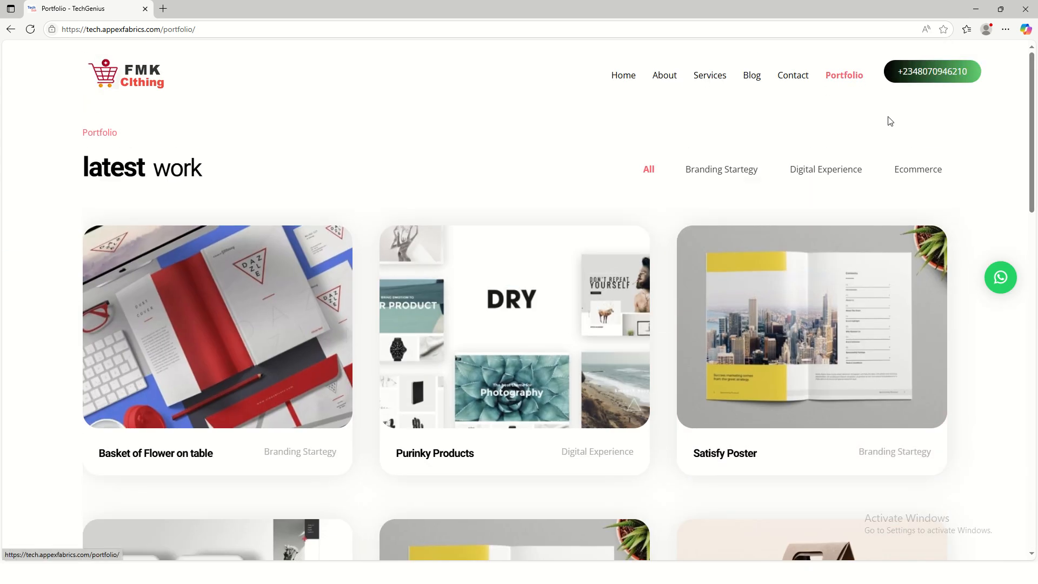
- Filter the portfolio by Branding Startegy, Digital Experience and Ecommerce in turn
{"action": "left_click", "coordinate": [714, 178]}
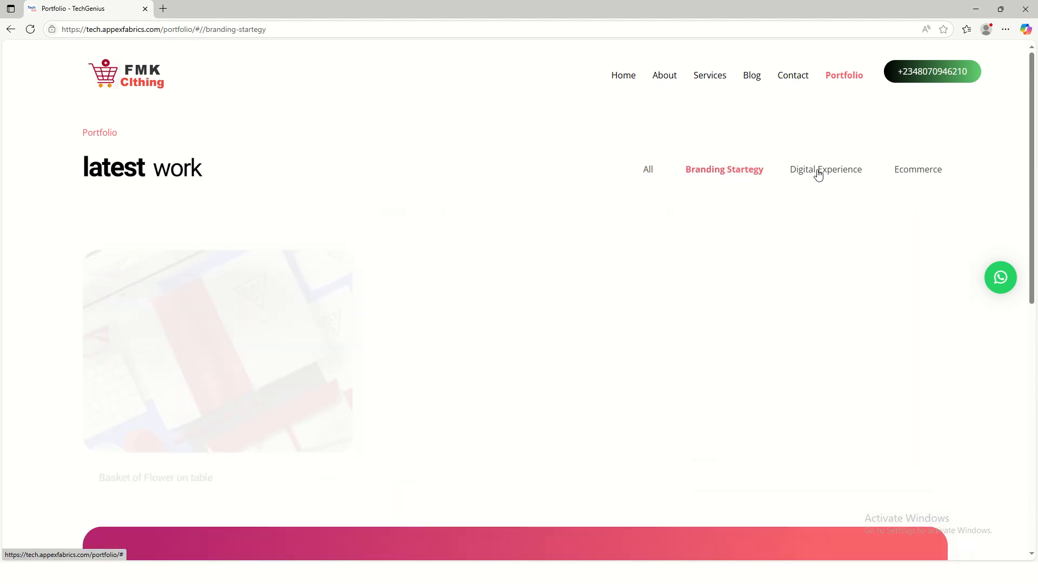
{"action": "left_click", "coordinate": [817, 170]}
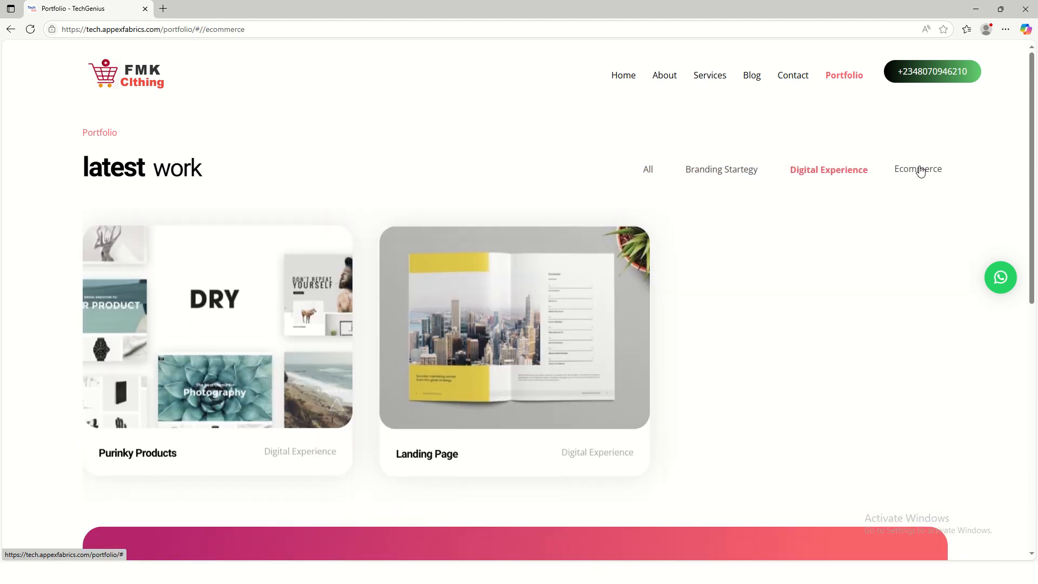
{"action": "left_click", "coordinate": [919, 168]}
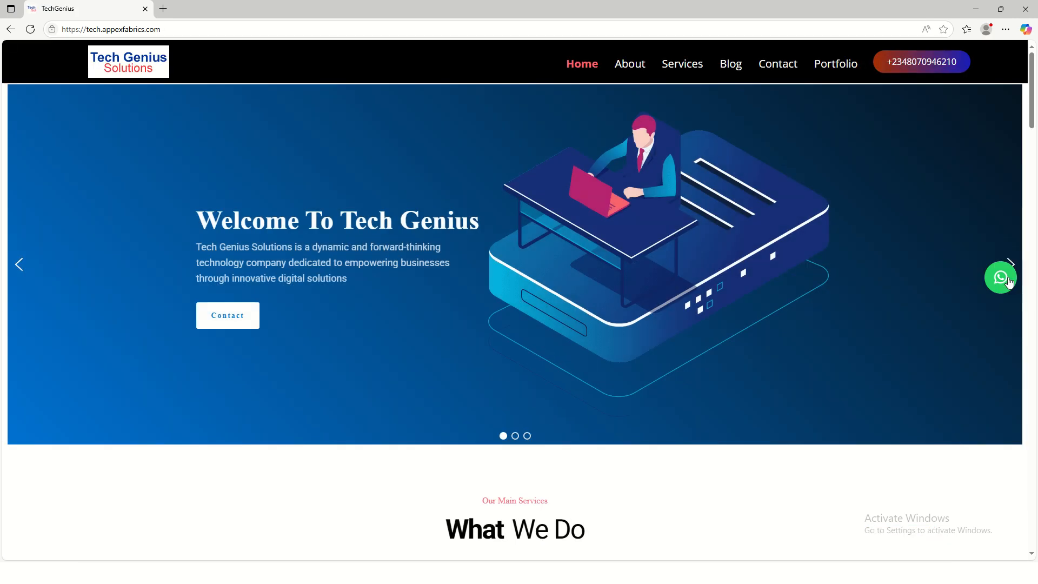
{"action": "left_click", "coordinate": [1001, 278]}
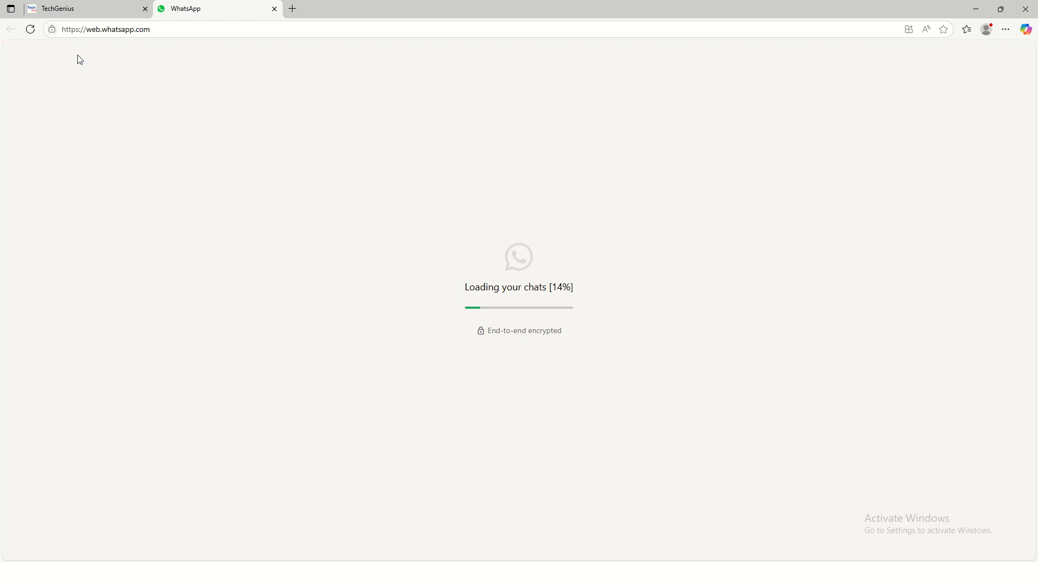
{"action": "left_click", "coordinate": [76, 15]}
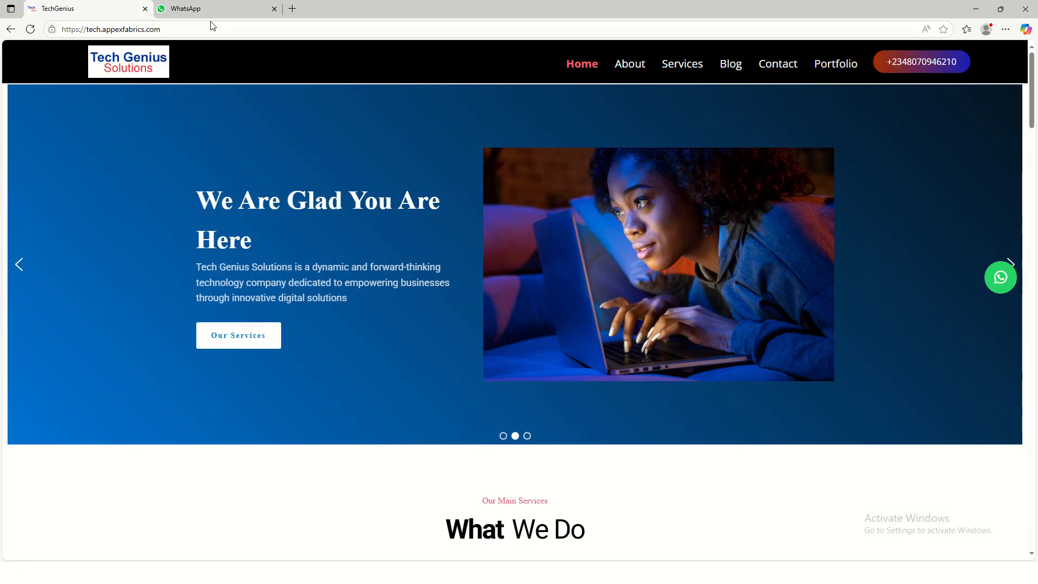
{"action": "left_click", "coordinate": [274, 9]}
{"action": "left_click", "coordinate": [582, 74]}
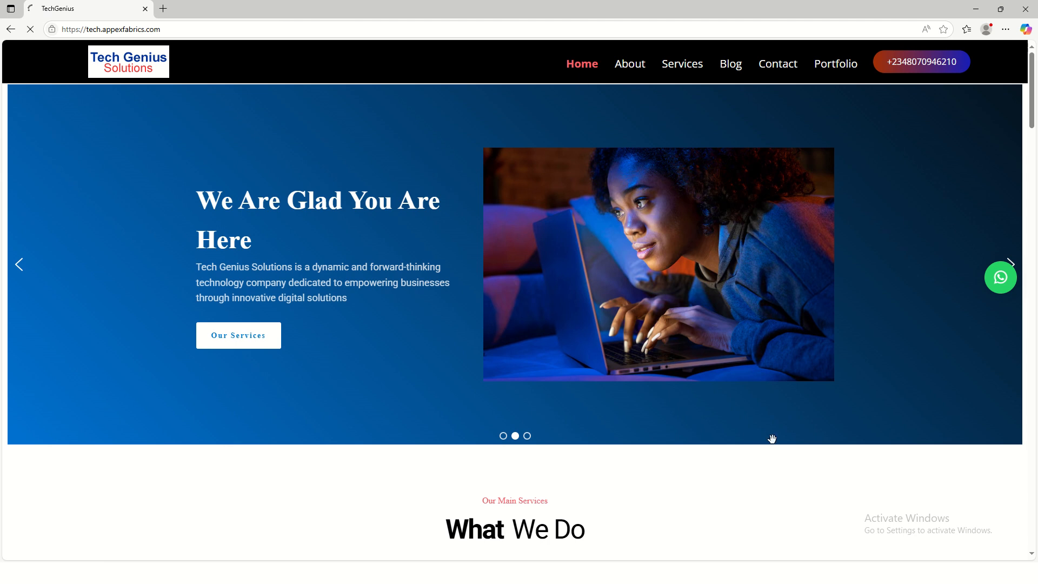